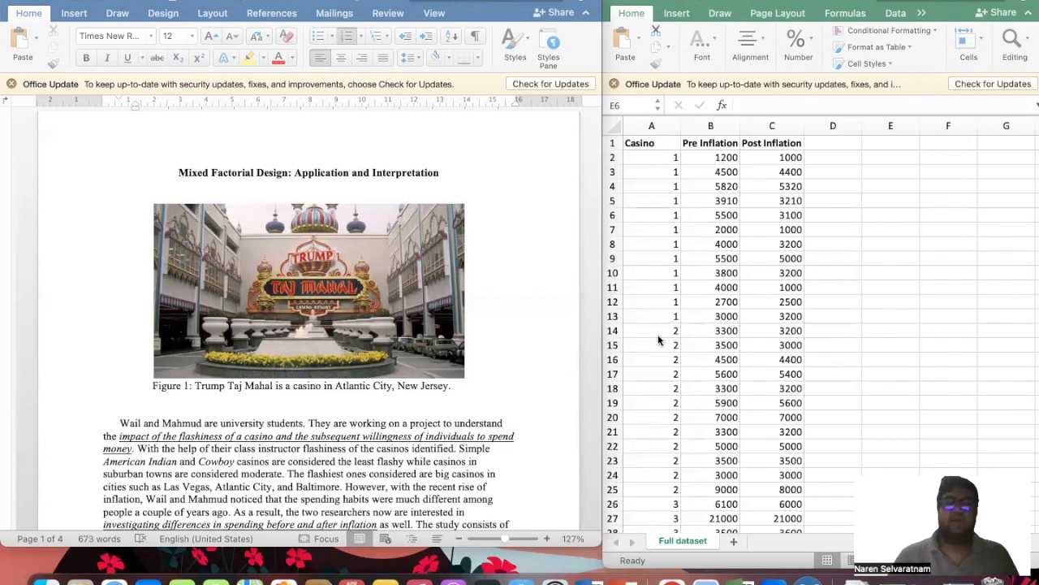
# Read the casino study description, selecting the phrases on flashiness and willingness to spend and on spending differences before and after inflation.
pyautogui.scroll(-3, 553, 416)
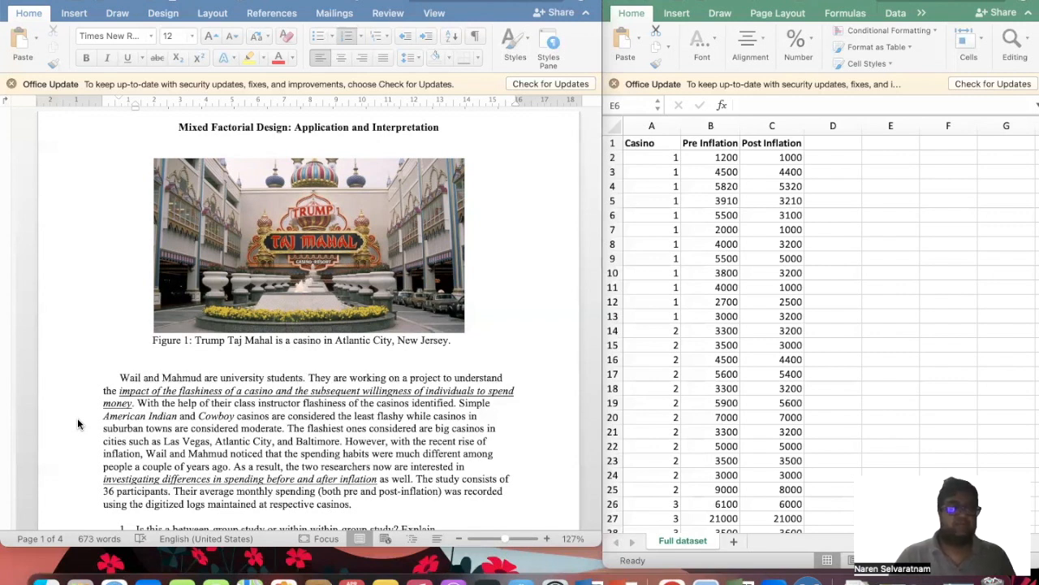
pyautogui.scroll(-5, 77, 421)
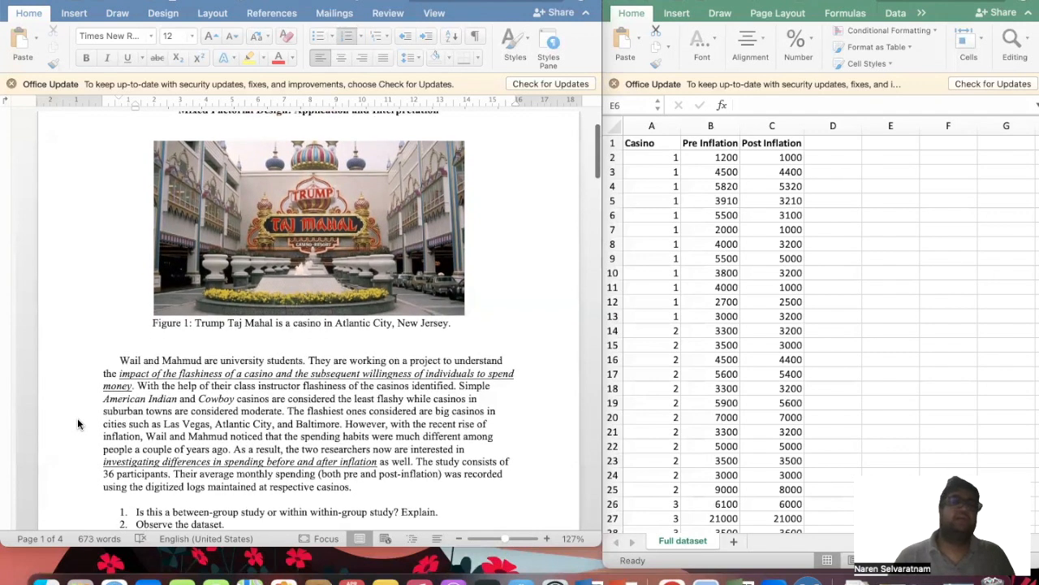
pyautogui.scroll(-2, 78, 423)
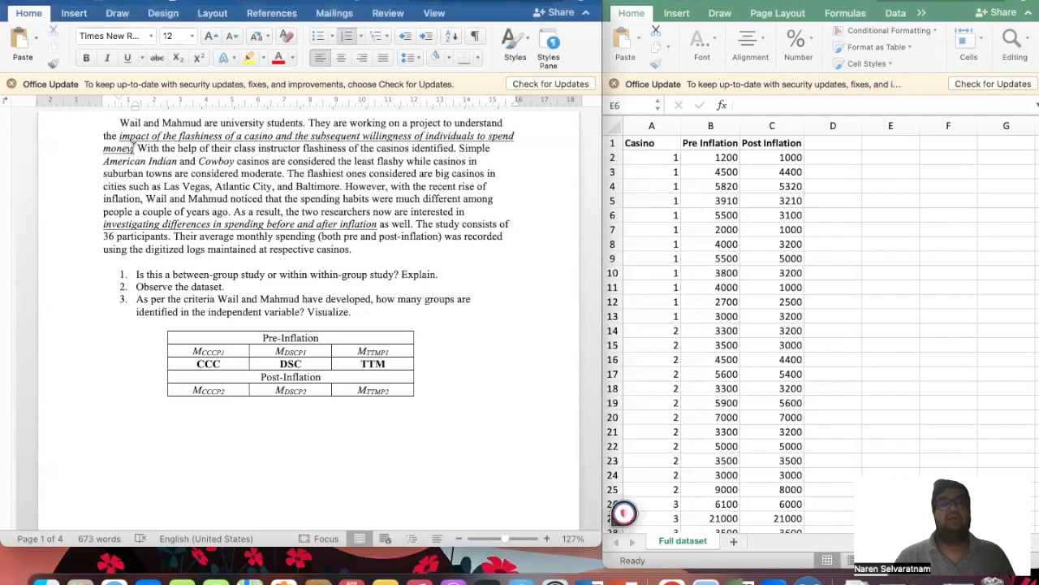
pyautogui.moveTo(132, 148); pyautogui.dragTo(121, 138)
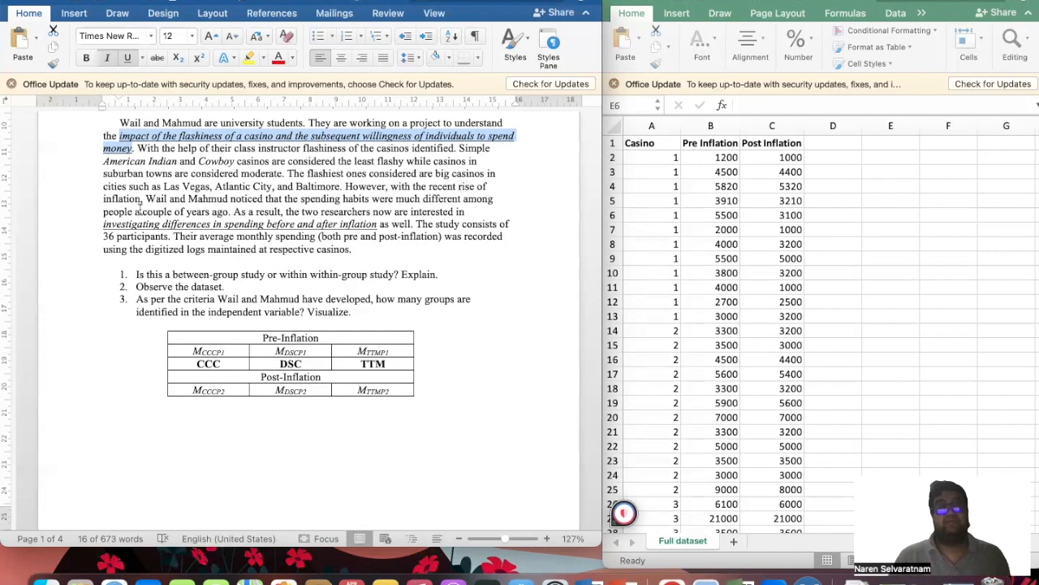
pyautogui.moveTo(345, 190); pyautogui.dragTo(356, 249)
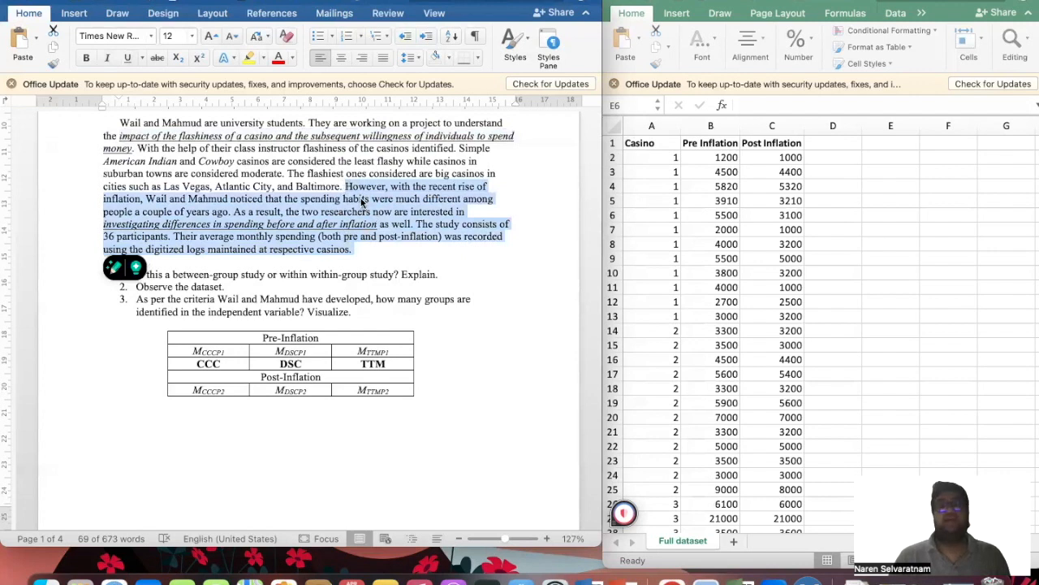
pyautogui.click(362, 200)
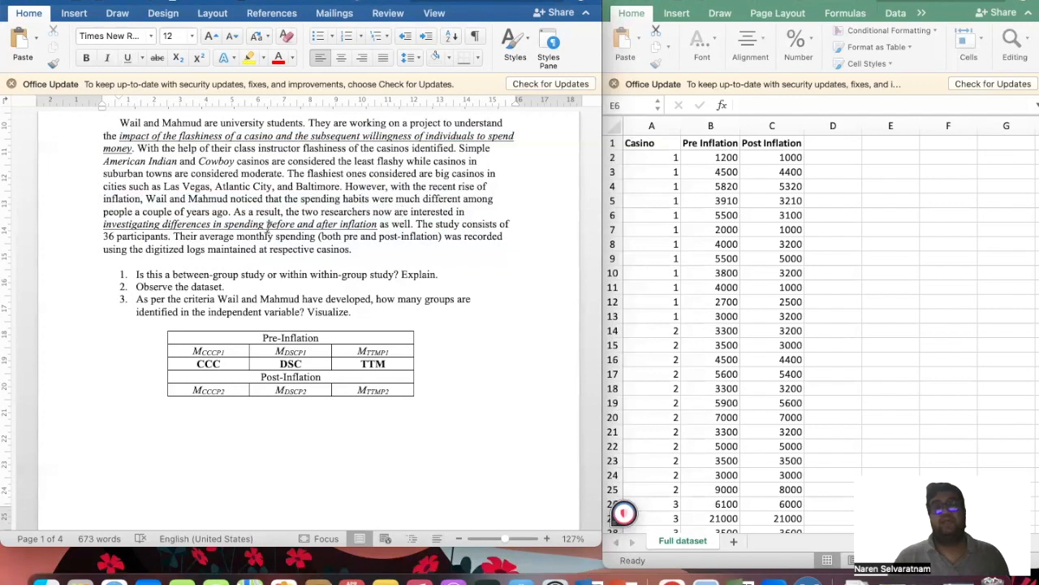
pyautogui.moveTo(234, 212); pyautogui.dragTo(378, 226)
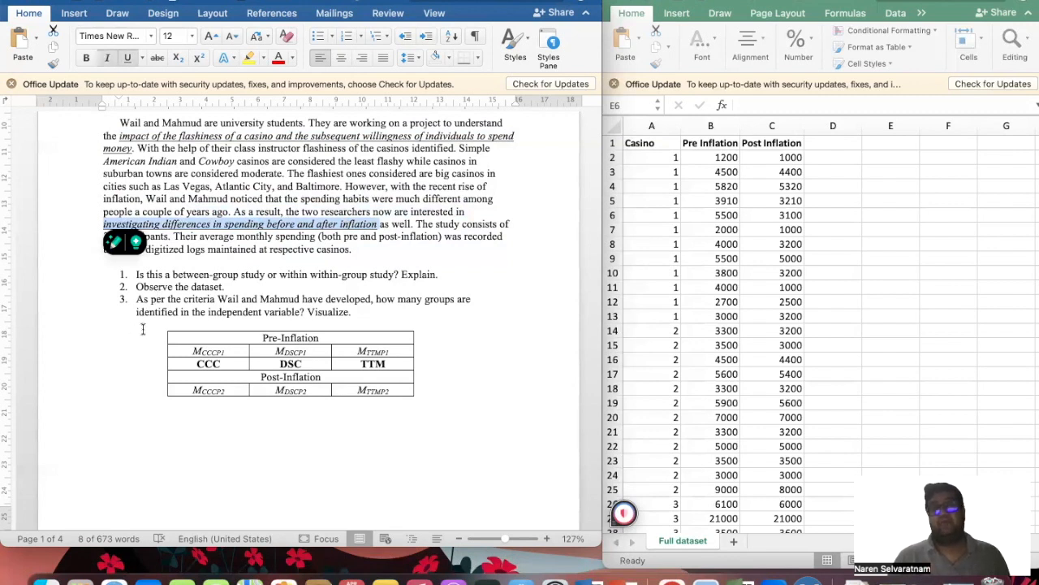
pyautogui.moveTo(134, 147); pyautogui.dragTo(122, 138)
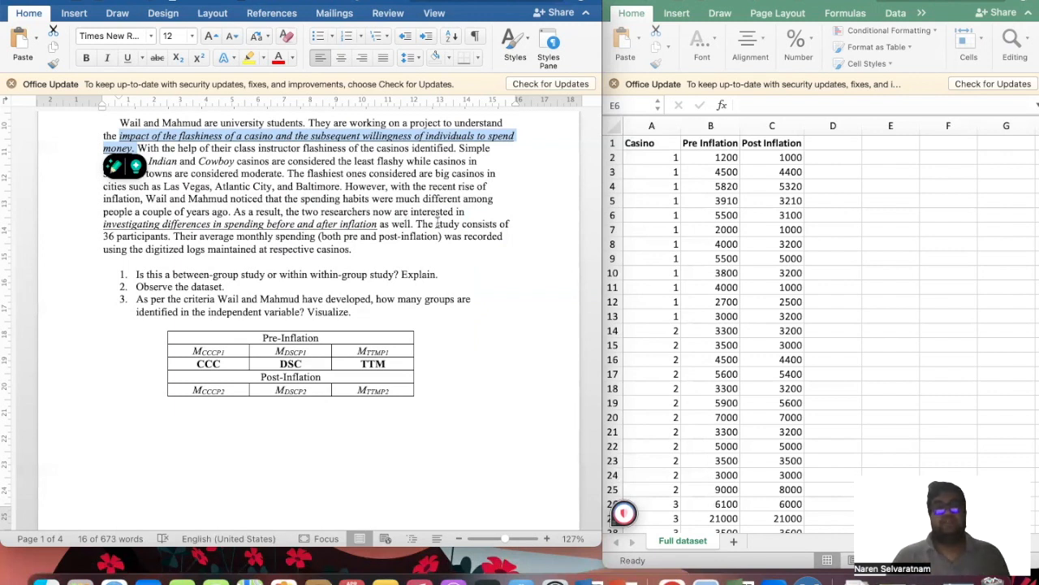
pyautogui.click(172, 234)
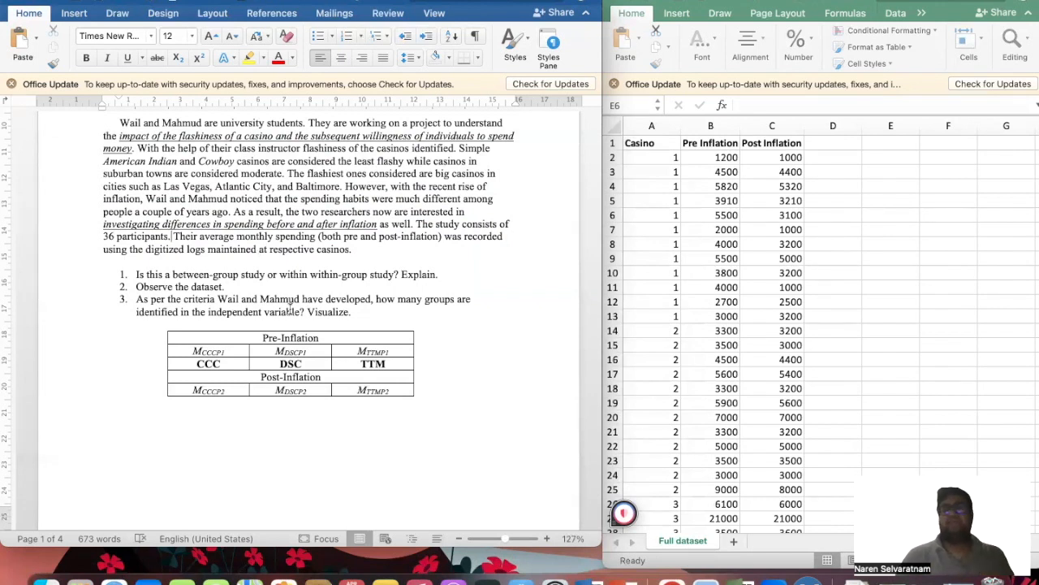
# Examine the between-group or within-group question, the flashiness aim and the CCC, DSC and TTM casino groups in the table.
pyautogui.moveTo(136, 274); pyautogui.dragTo(440, 276)
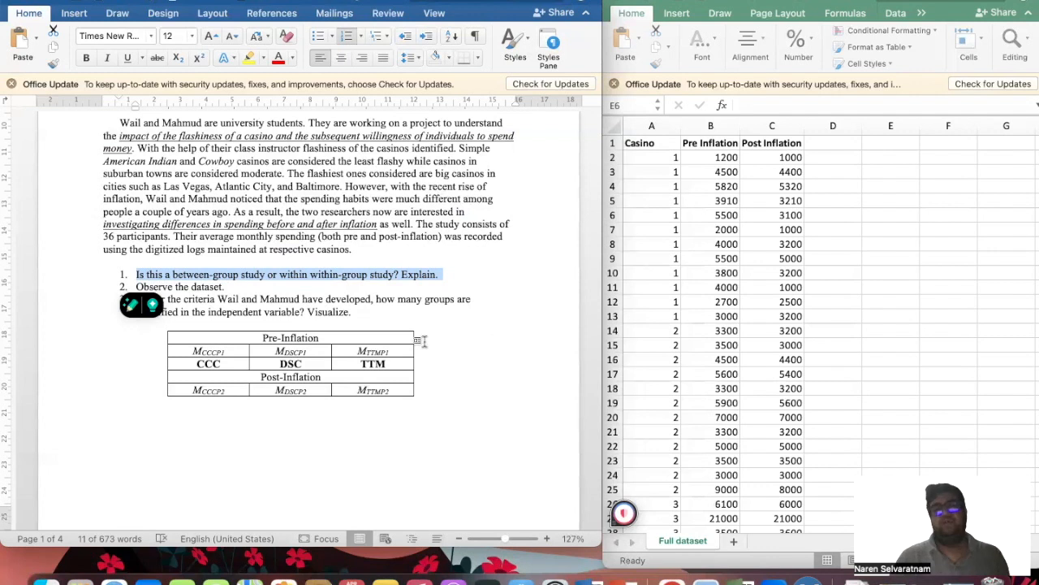
pyautogui.click(357, 336)
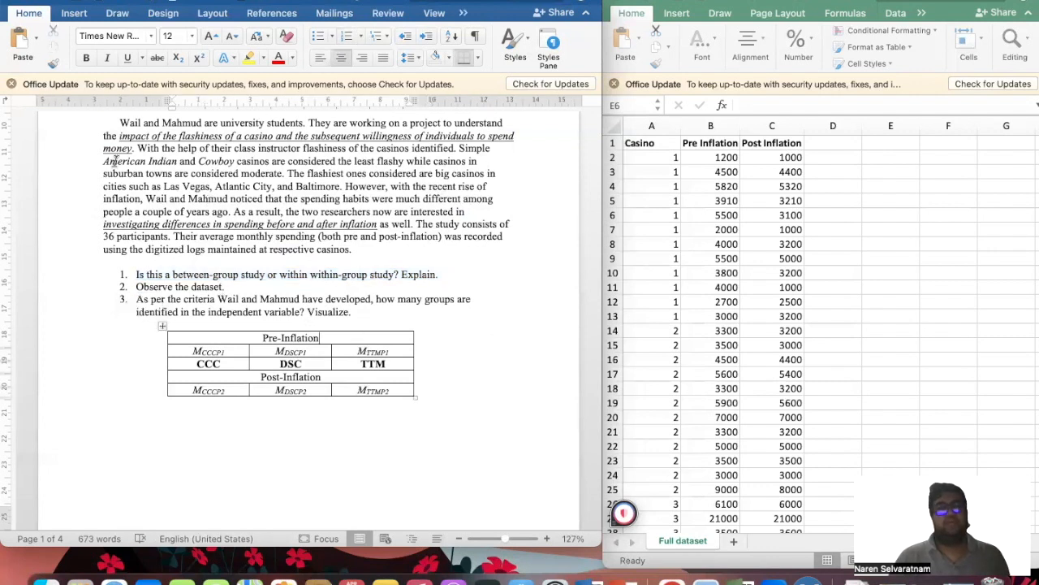
pyautogui.moveTo(120, 135); pyautogui.dragTo(132, 148)
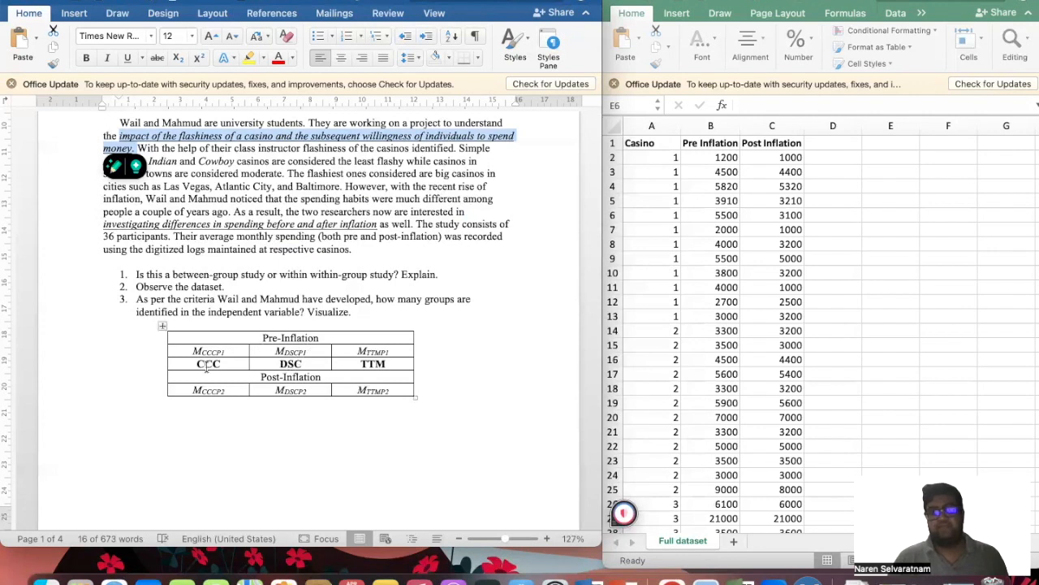
pyautogui.moveTo(193, 367); pyautogui.dragTo(222, 367)
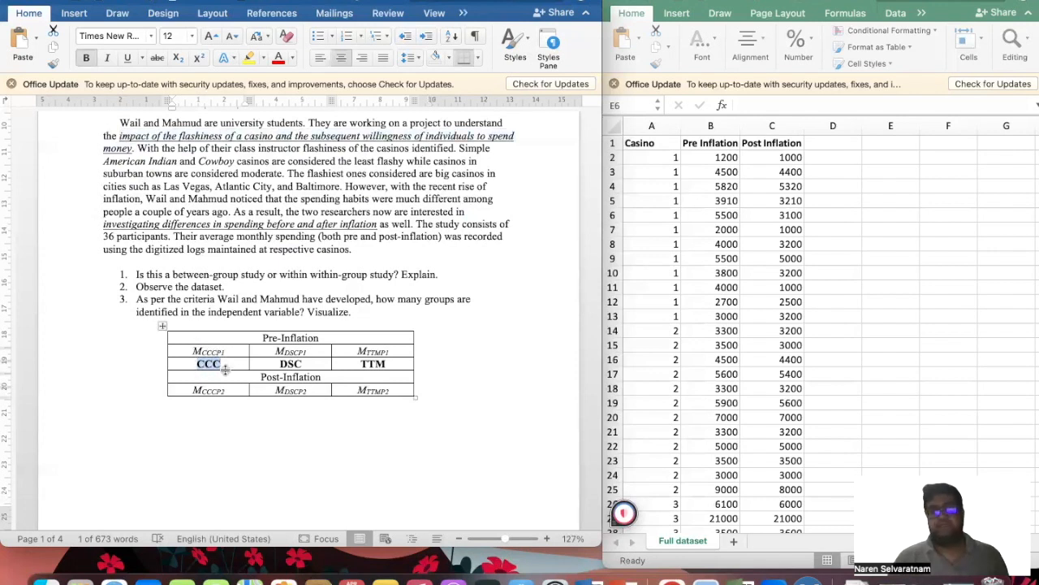
pyautogui.moveTo(280, 367); pyautogui.dragTo(306, 366)
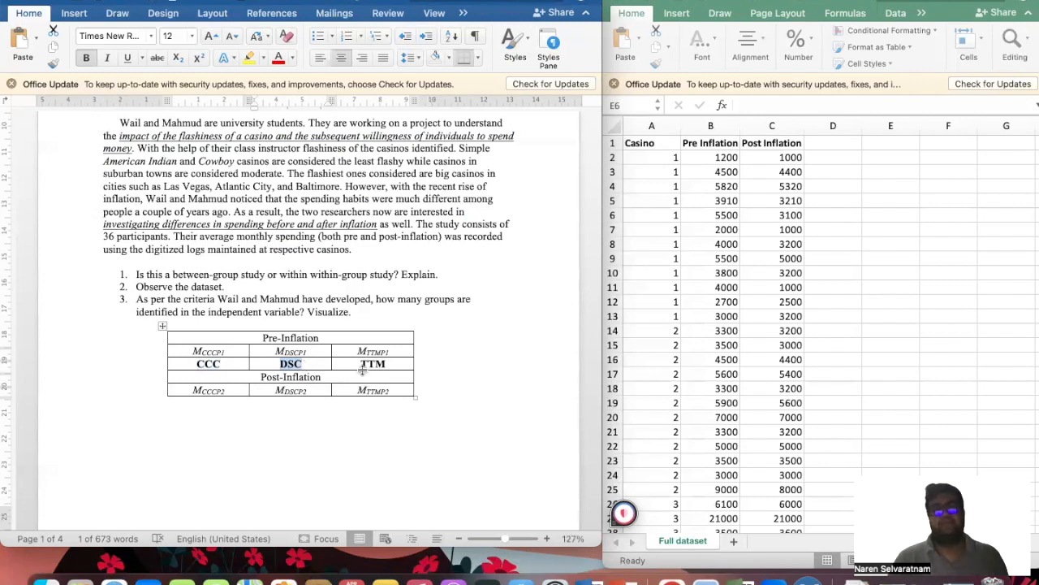
pyautogui.moveTo(359, 364); pyautogui.dragTo(390, 364)
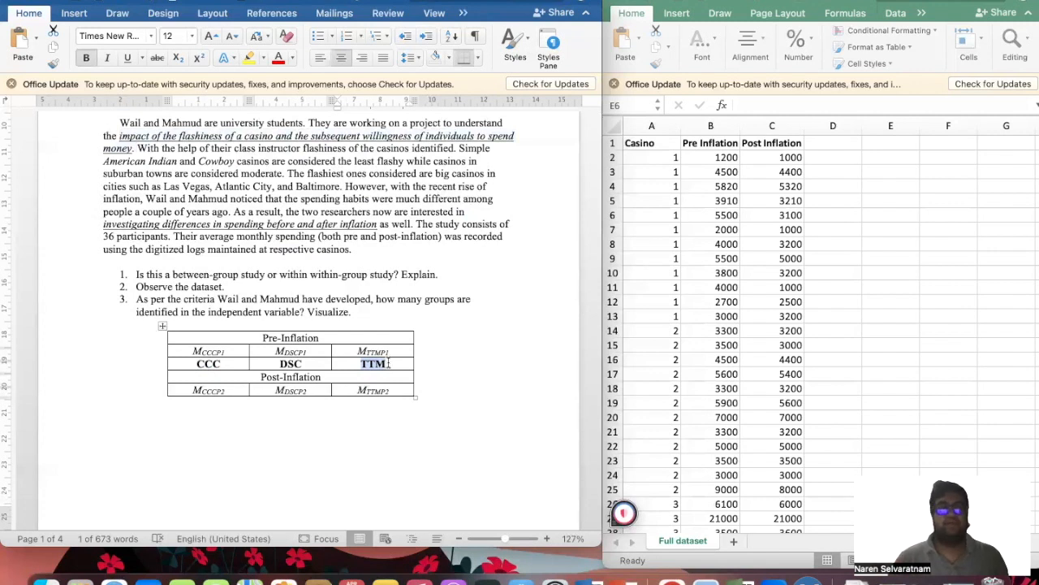
pyautogui.moveTo(195, 363); pyautogui.dragTo(360, 367)
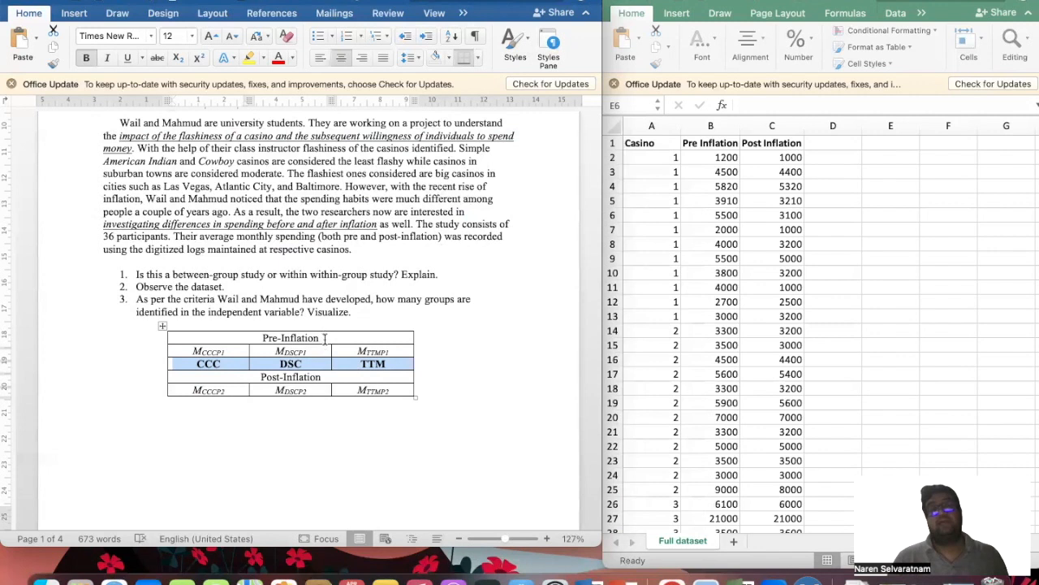
# Make the Pre-Inflation and Post-Inflation headings in the casino groups table bold.
pyautogui.moveTo(324, 339); pyautogui.dragTo(264, 342)
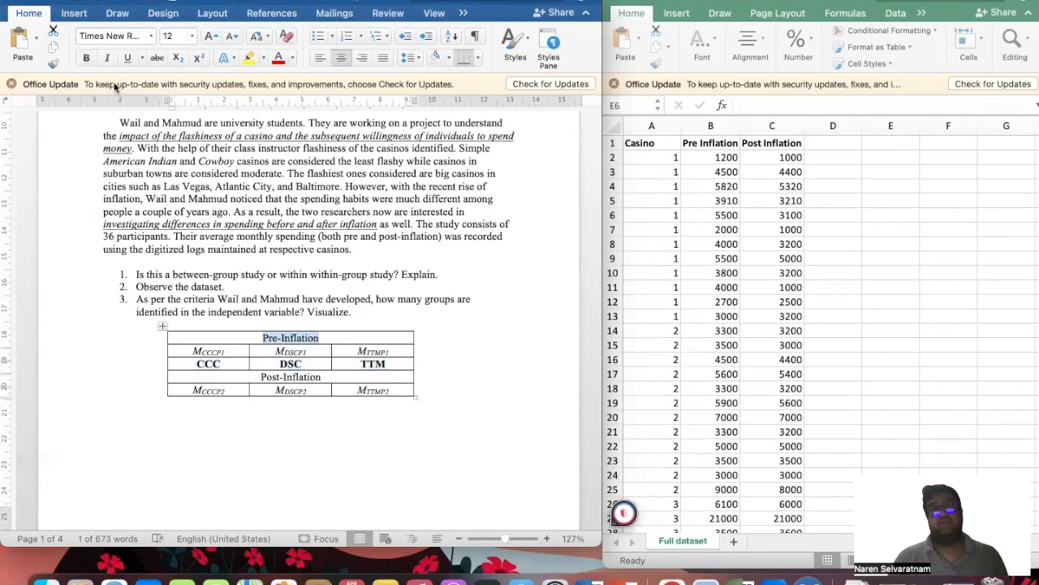
pyautogui.click(87, 58)
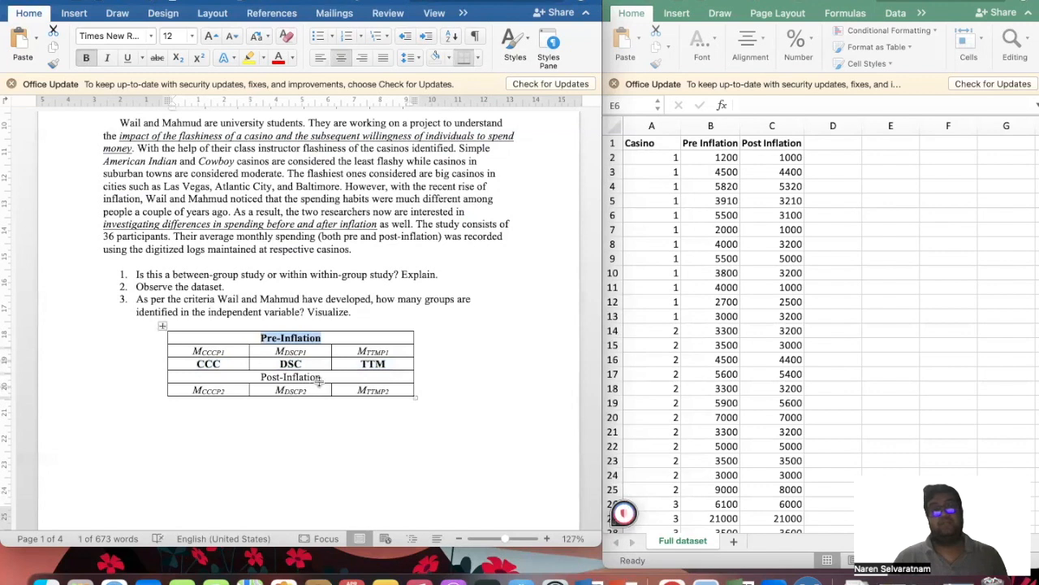
pyautogui.moveTo(324, 377); pyautogui.dragTo(259, 377)
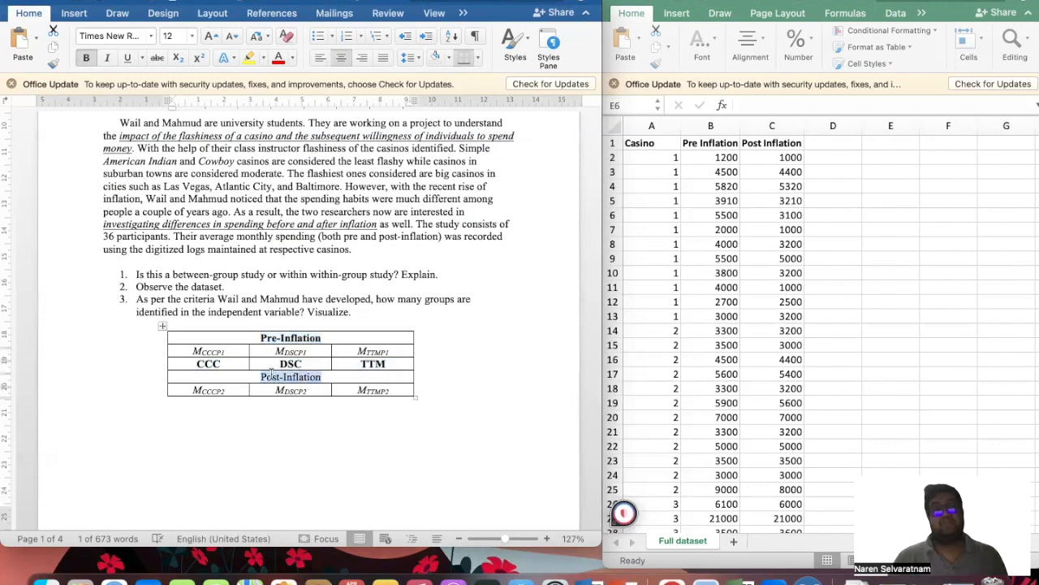
pyautogui.click(86, 58)
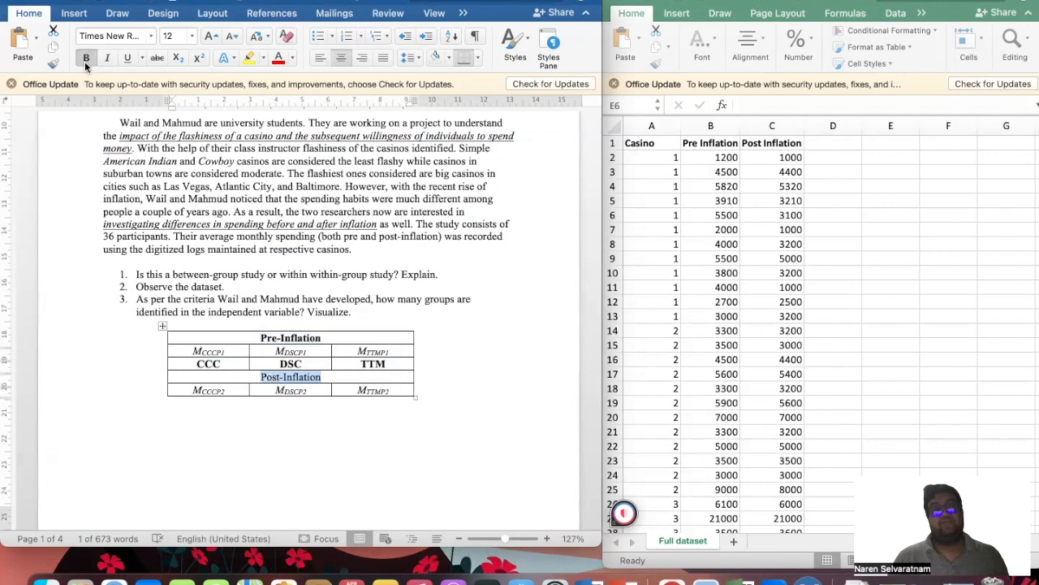
pyautogui.click(308, 354)
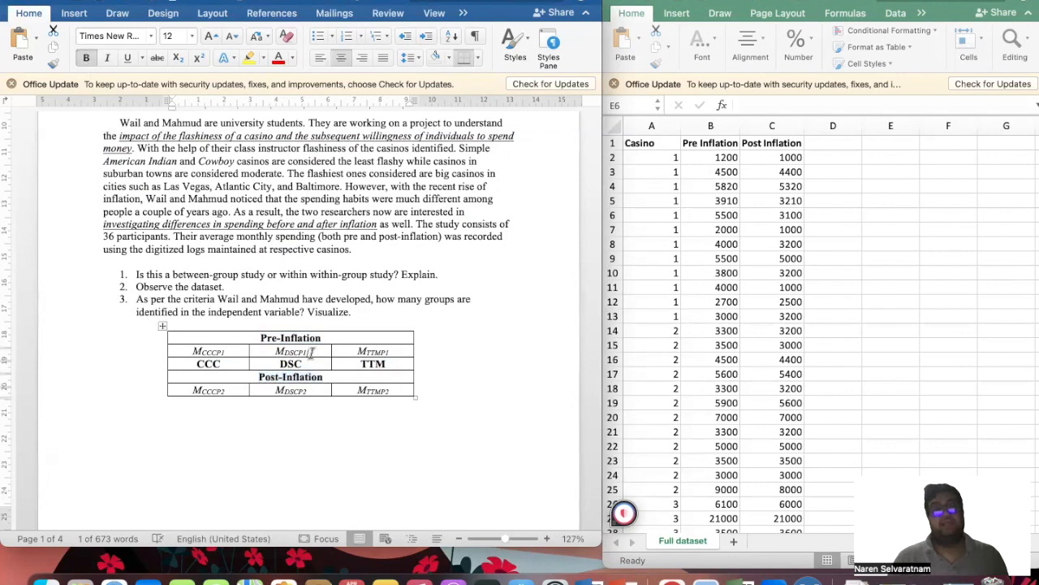
# Examine the pre-inflation and post-inflation rows of group means in the table, selecting each row with its heading.
pyautogui.moveTo(397, 352); pyautogui.dragTo(212, 350)
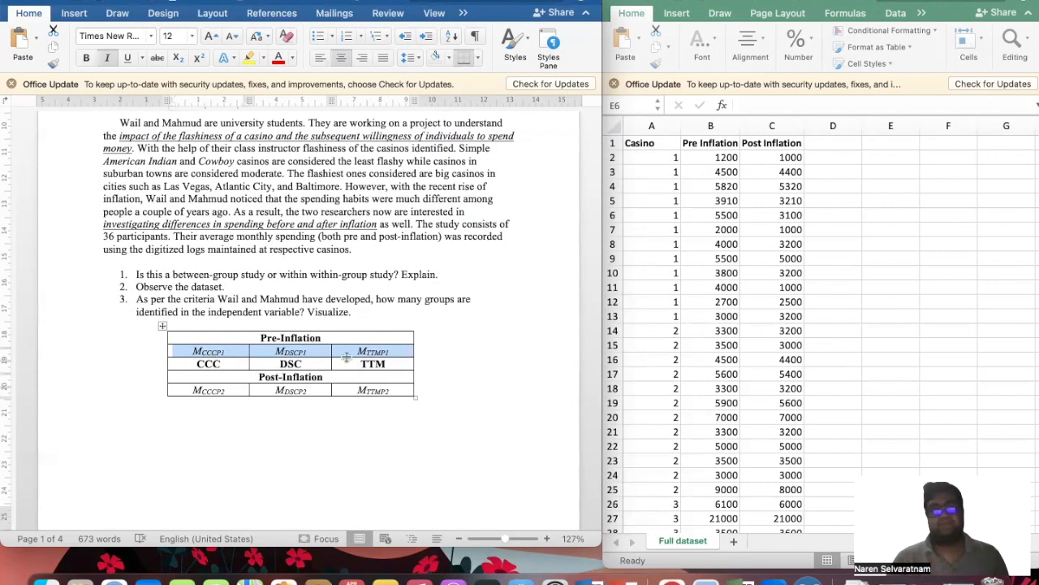
pyautogui.moveTo(397, 391); pyautogui.dragTo(221, 397)
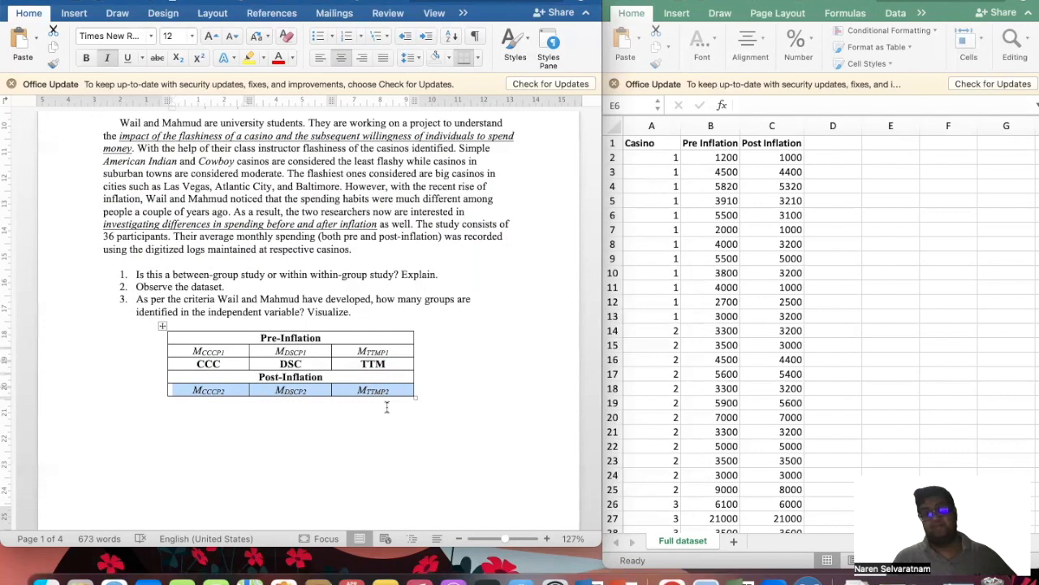
pyautogui.moveTo(263, 338); pyautogui.dragTo(244, 355)
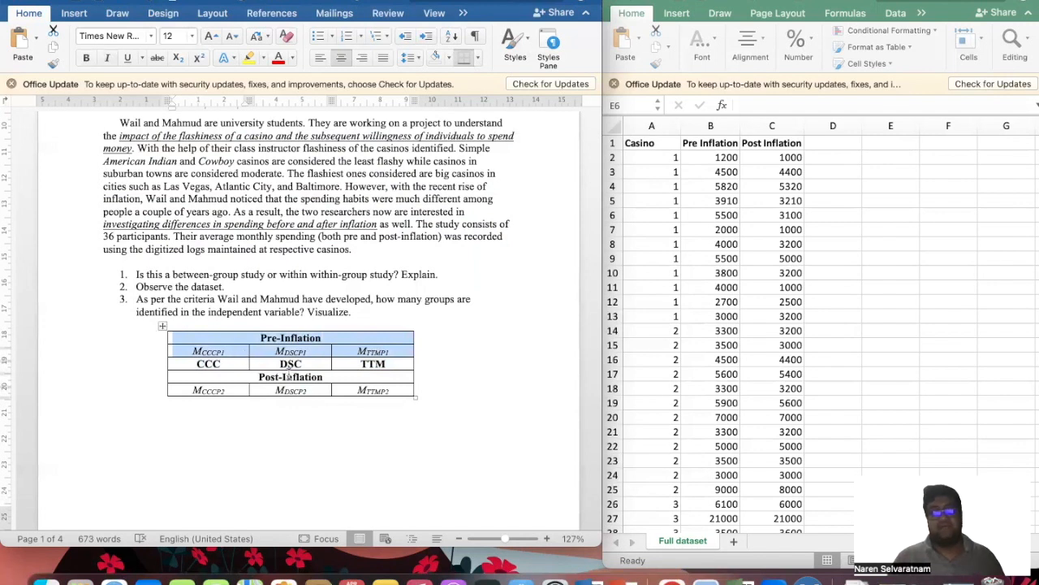
pyautogui.moveTo(237, 378); pyautogui.dragTo(371, 391)
pyautogui.click(325, 433)
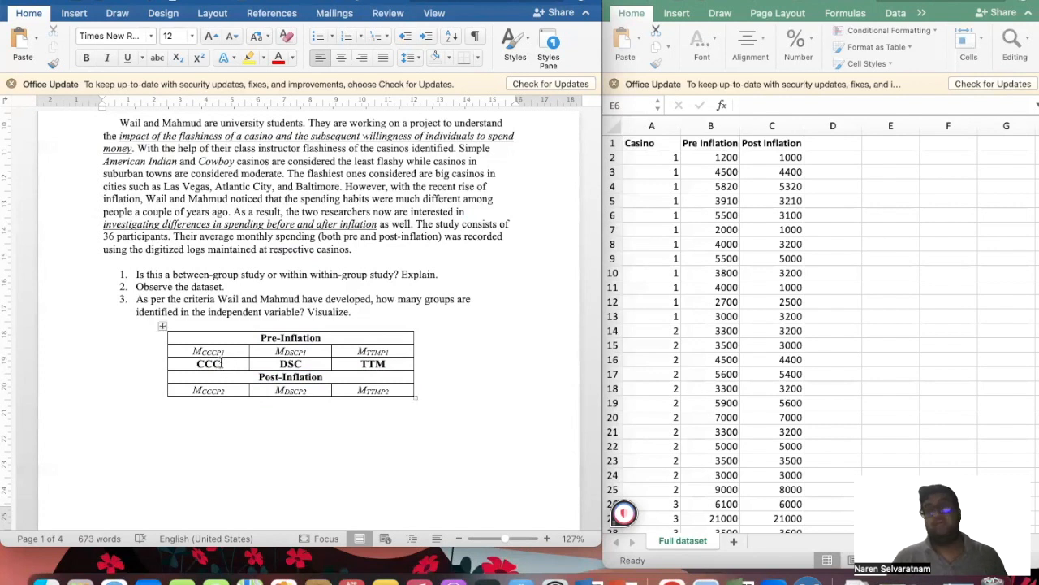
# Compare the pre-inflation and post-inflation means within each of the CCC, DSC and TTM columns and across the three casino groups.
pyautogui.moveTo(210, 350); pyautogui.dragTo(209, 363)
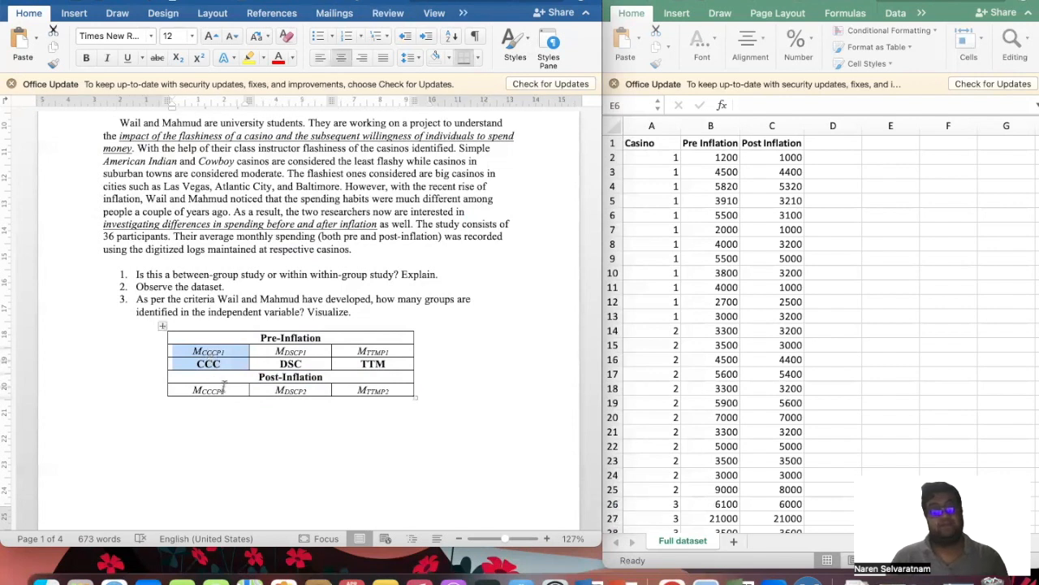
pyautogui.moveTo(230, 391); pyautogui.dragTo(191, 391)
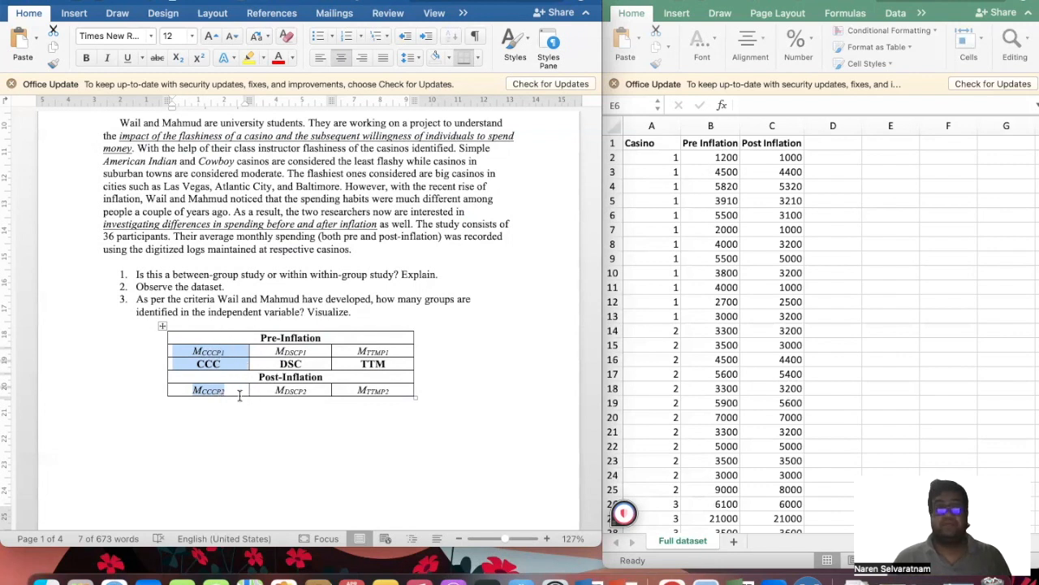
pyautogui.moveTo(283, 351); pyautogui.dragTo(290, 363)
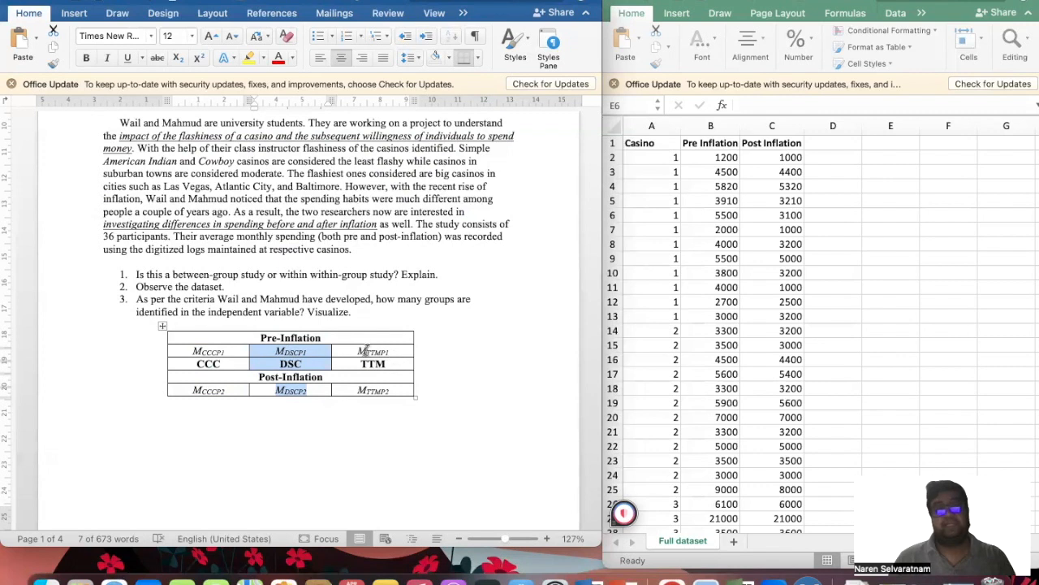
pyautogui.moveTo(365, 351); pyautogui.dragTo(363, 393)
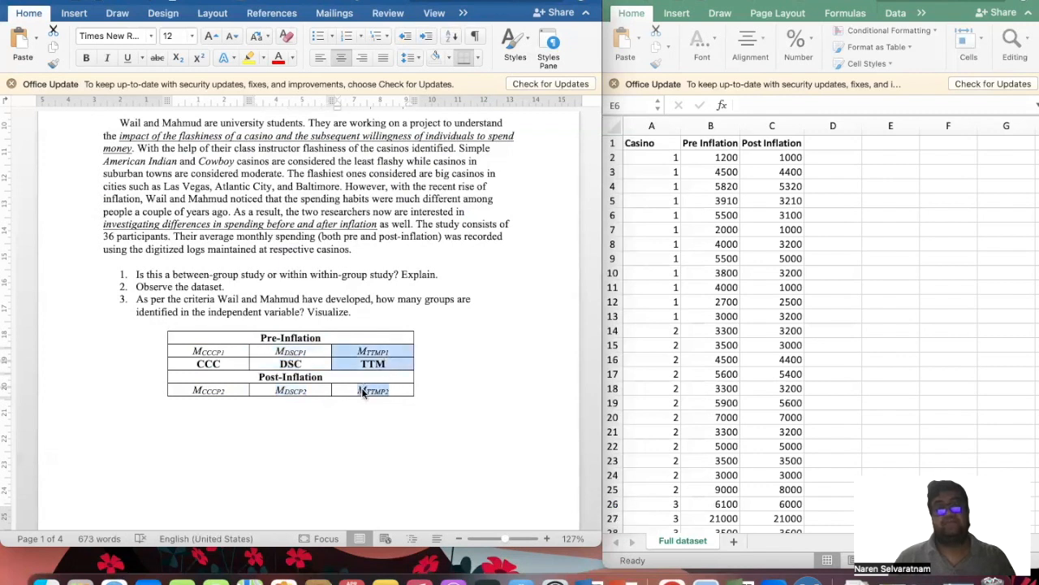
pyautogui.click(454, 388)
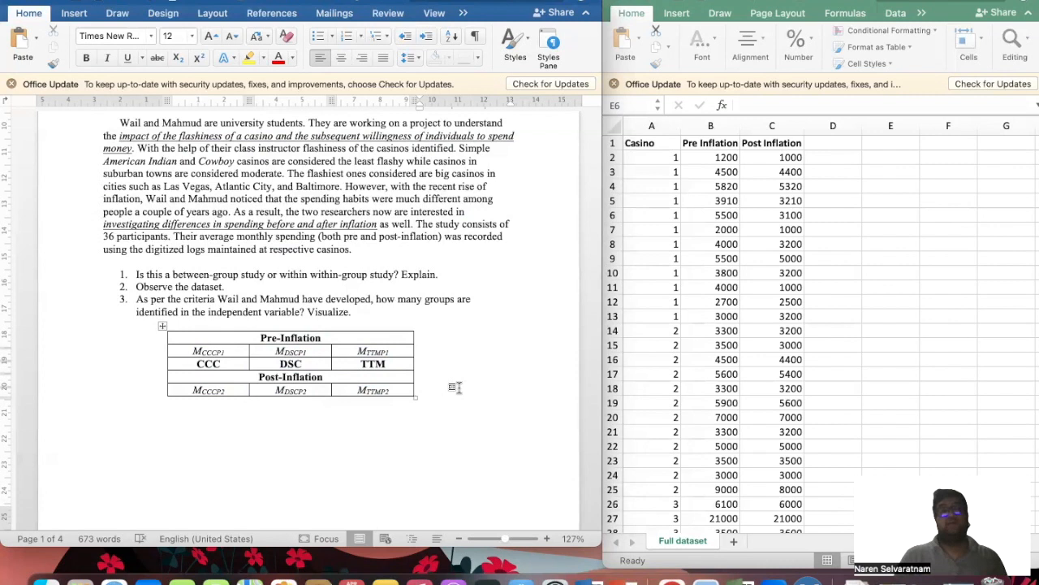
pyautogui.moveTo(396, 361); pyautogui.dragTo(239, 363)
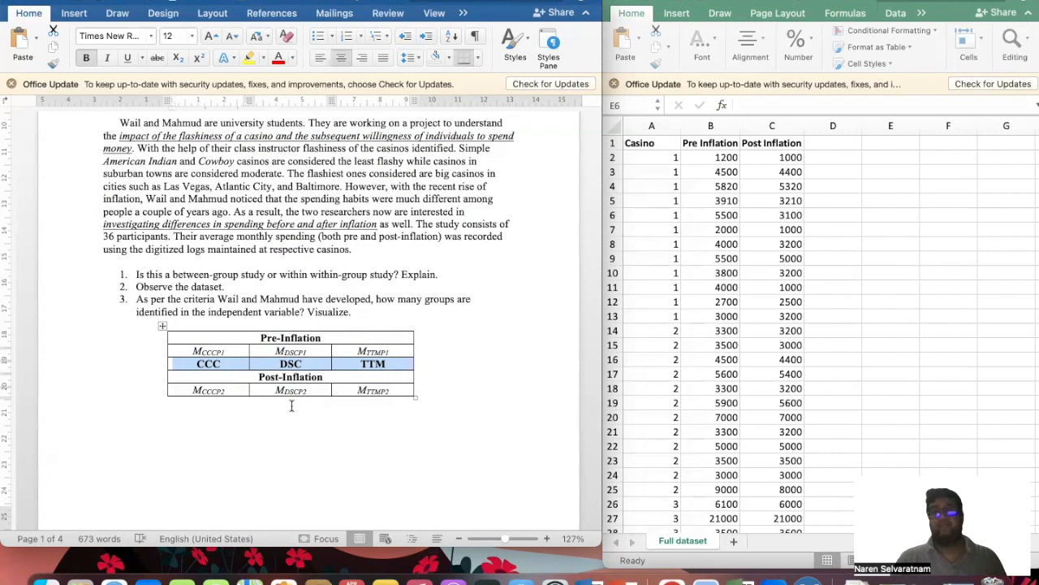
pyautogui.click(210, 354)
pyautogui.moveTo(210, 362); pyautogui.dragTo(211, 378)
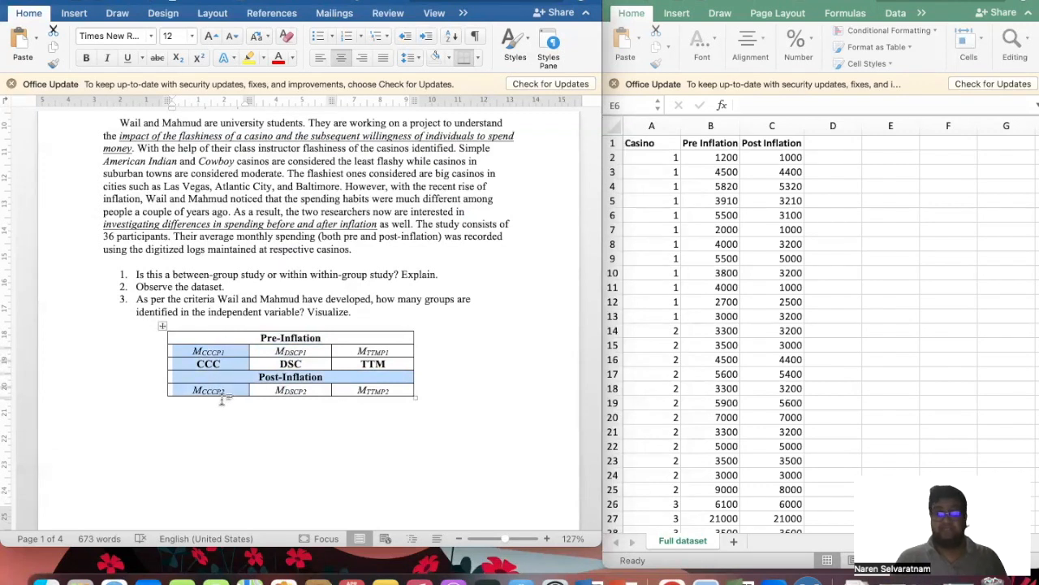
pyautogui.moveTo(293, 345); pyautogui.dragTo(293, 388)
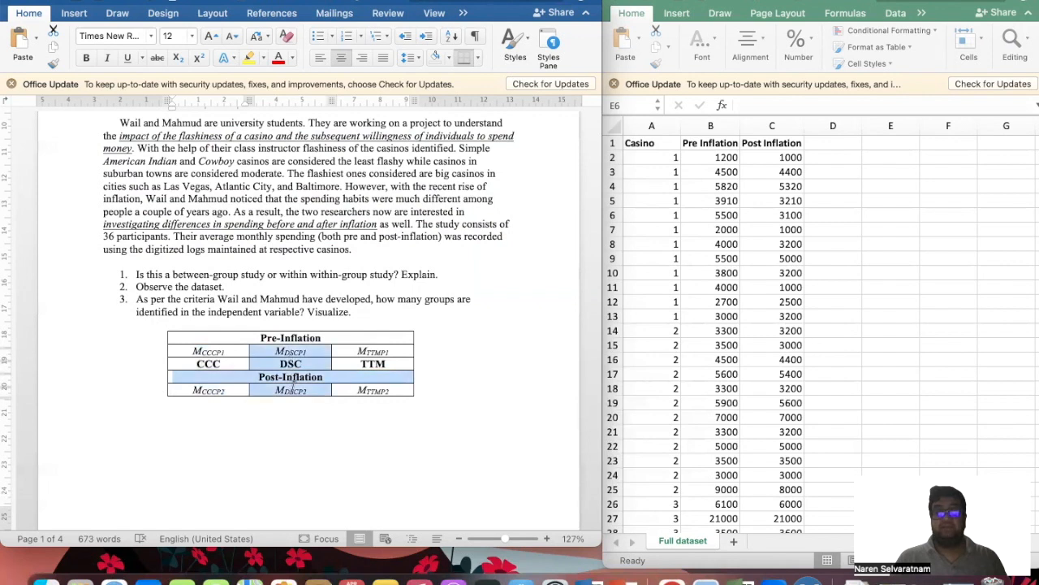
pyautogui.moveTo(371, 350); pyautogui.dragTo(375, 383)
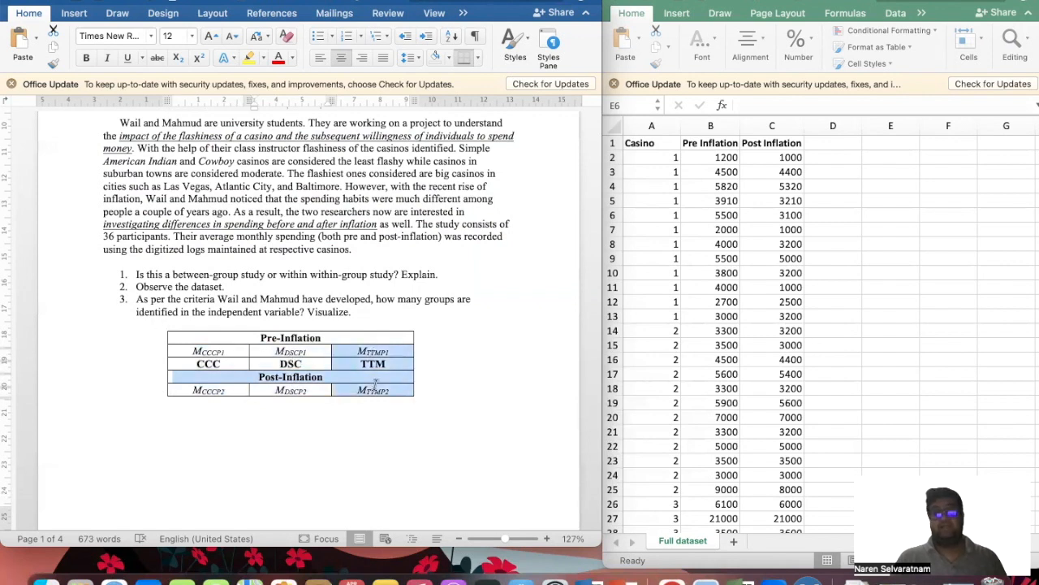
pyautogui.click(495, 388)
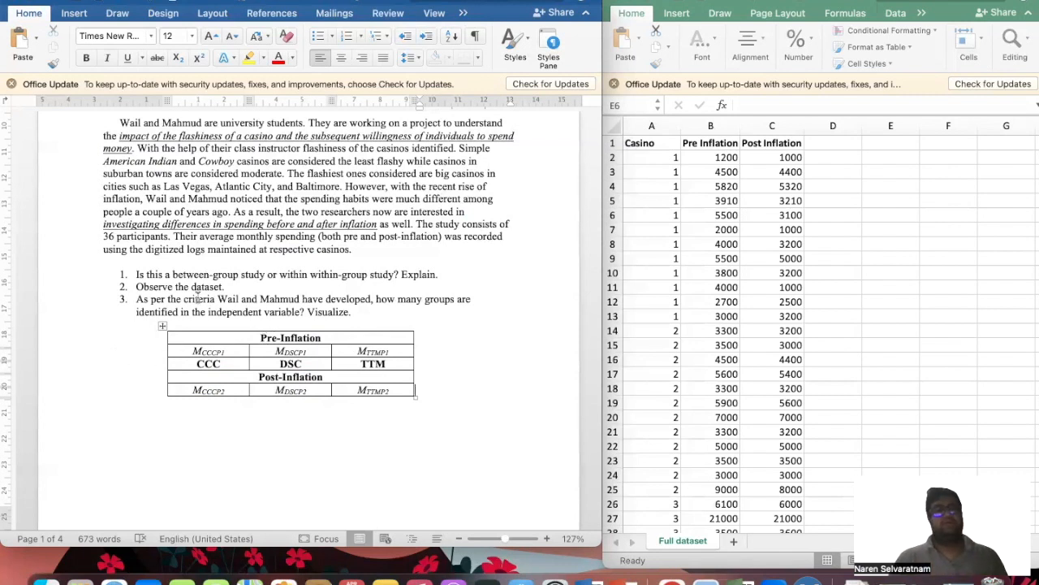
# Examine the dataset prompt in item 2 and the casino, pre-inflation and post-inflation rows of the groups table.
pyautogui.moveTo(227, 287); pyautogui.dragTo(155, 285)
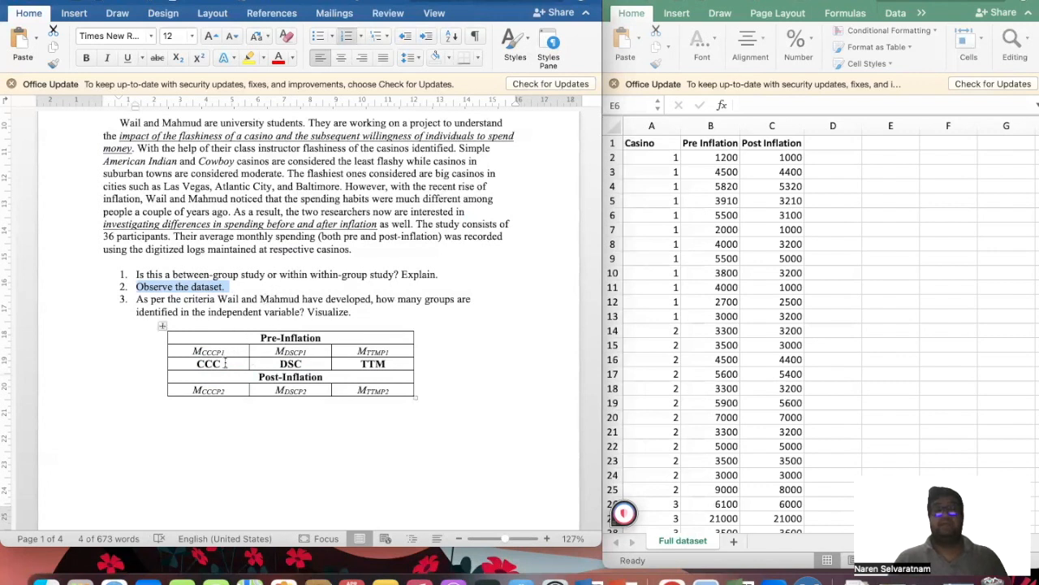
pyautogui.moveTo(198, 364); pyautogui.dragTo(355, 364)
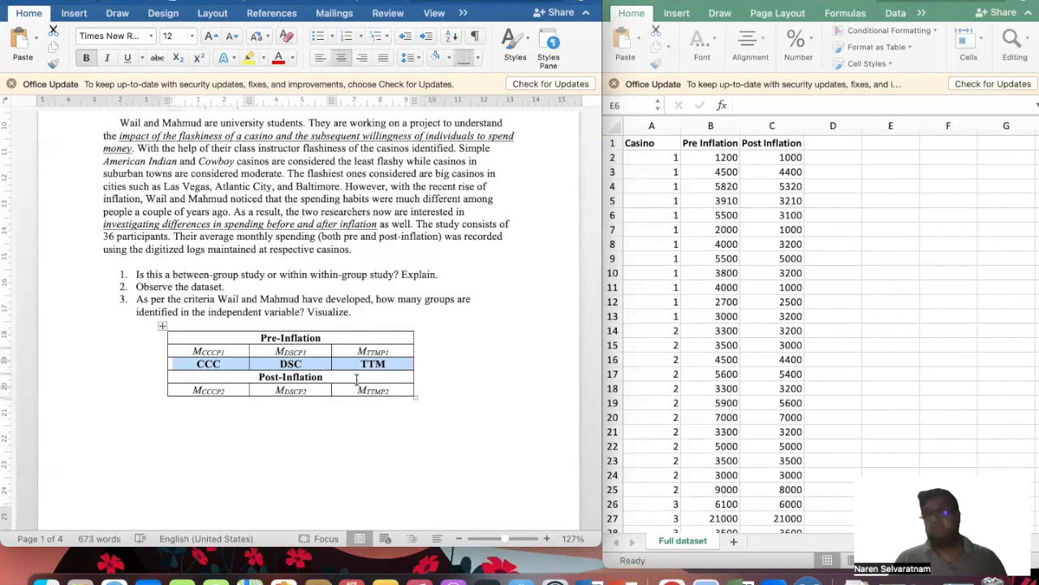
pyautogui.moveTo(219, 351); pyautogui.dragTo(379, 348)
pyautogui.moveTo(237, 388); pyautogui.dragTo(359, 395)
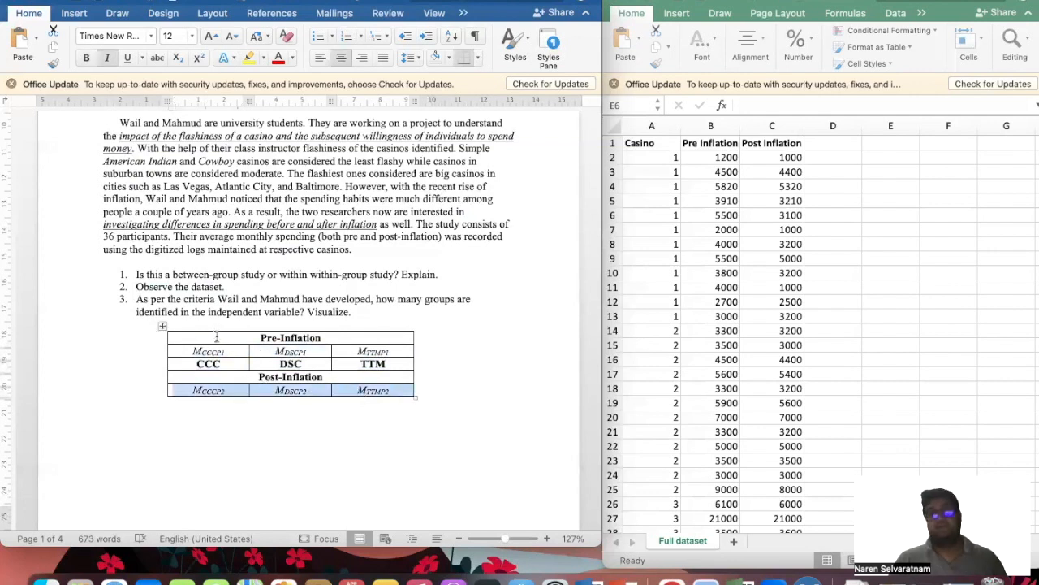
pyautogui.click(442, 407)
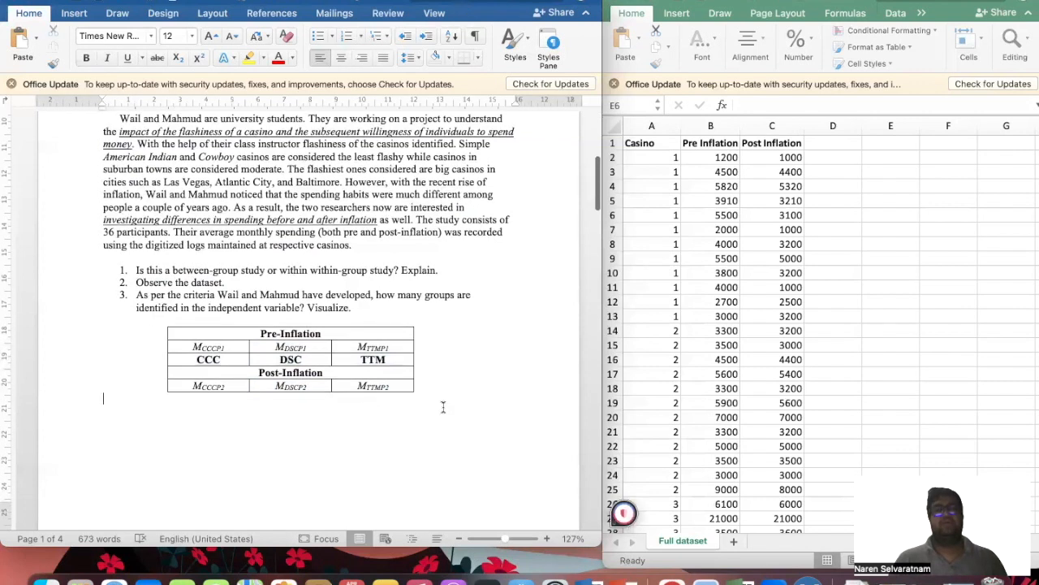
# Examine the data-entry question's Pre-Inflation and Post-Inflation tables, focusing on the whole pre-inflation table and its Cowboy Country Casino values.
pyautogui.scroll(-5, 443, 407)
pyautogui.scroll(-20, 442, 407)
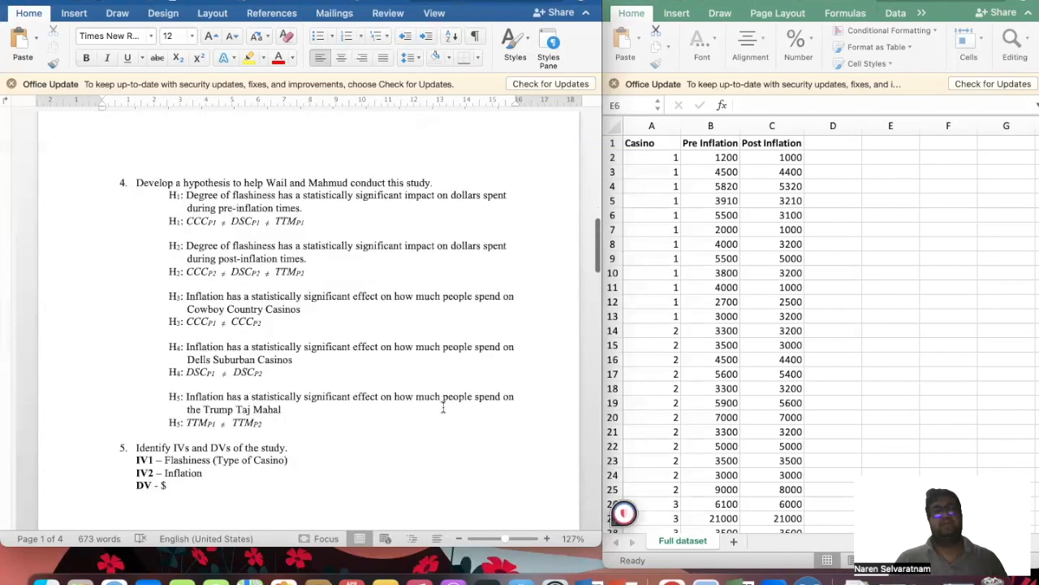
pyautogui.scroll(-1, 443, 407)
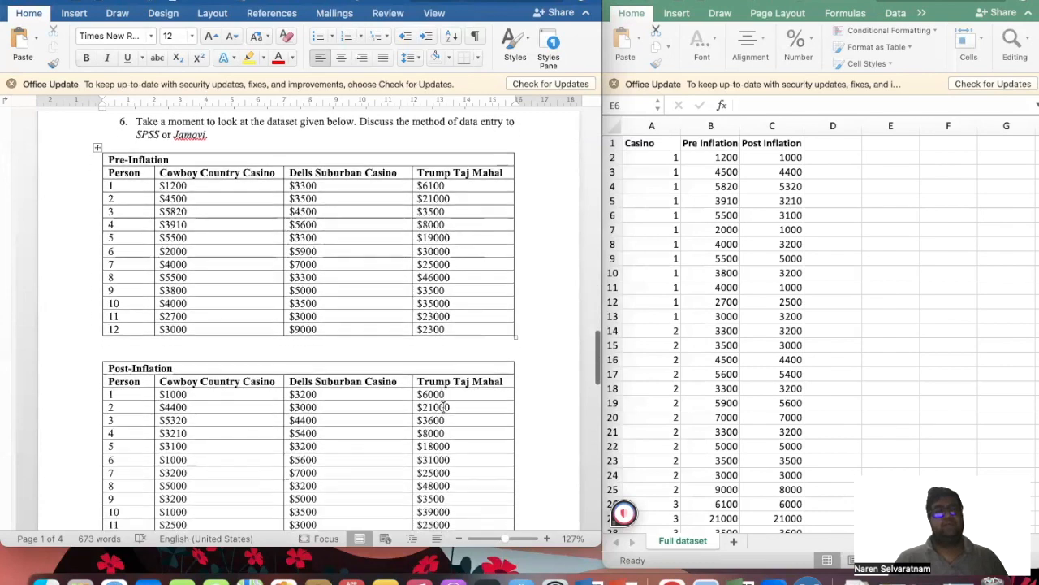
pyautogui.scroll(-1, 443, 408)
pyautogui.scroll(-2, 443, 407)
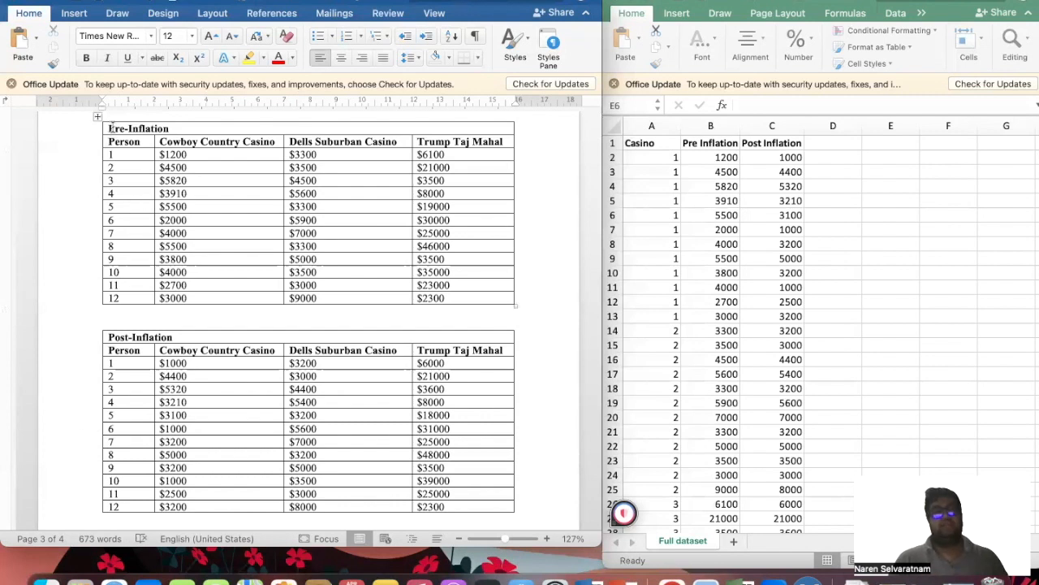
pyautogui.moveTo(200, 166); pyautogui.dragTo(431, 299)
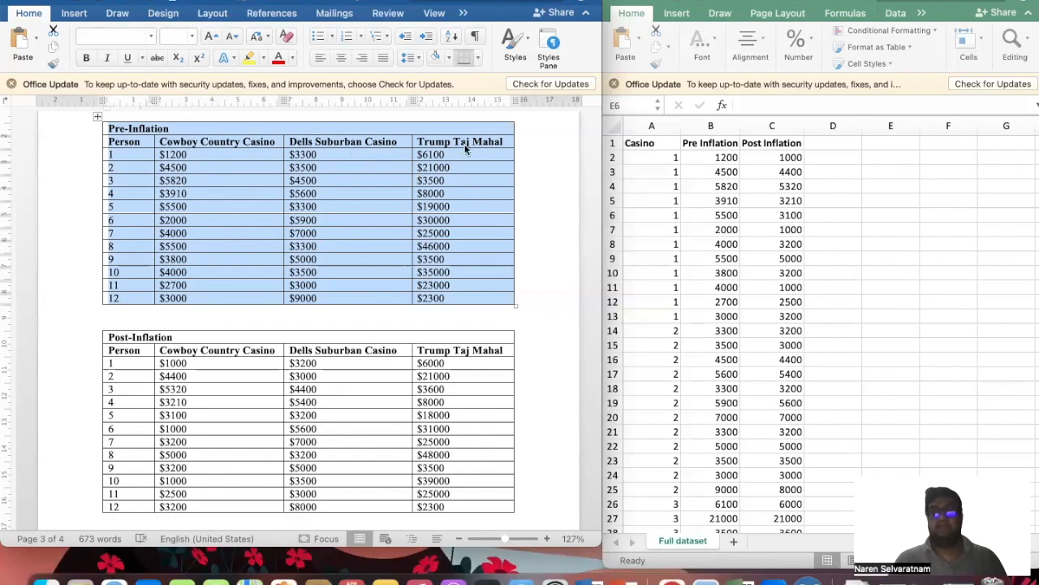
pyautogui.click(199, 176)
pyautogui.moveTo(187, 153); pyautogui.dragTo(198, 291)
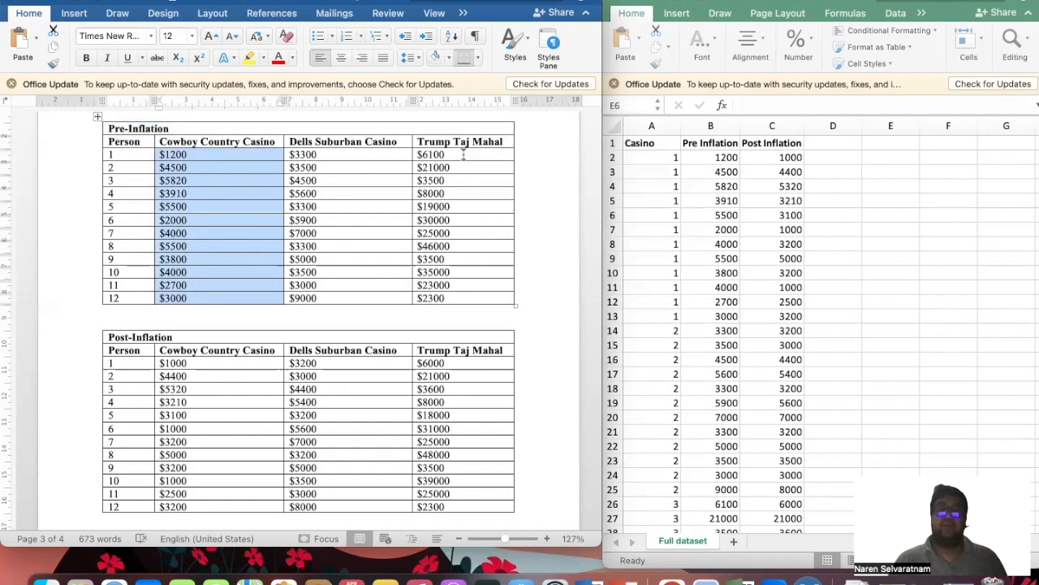
# Switch to the Full dataset sheet in Excel and examine its three column headings and the Casino column.
pyautogui.click(868, 202)
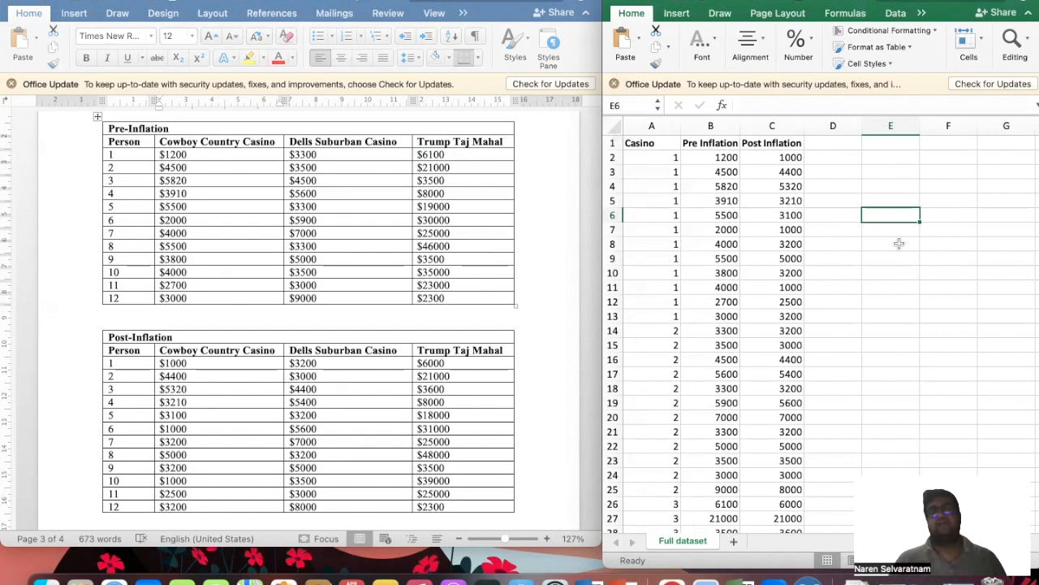
pyautogui.click(663, 242)
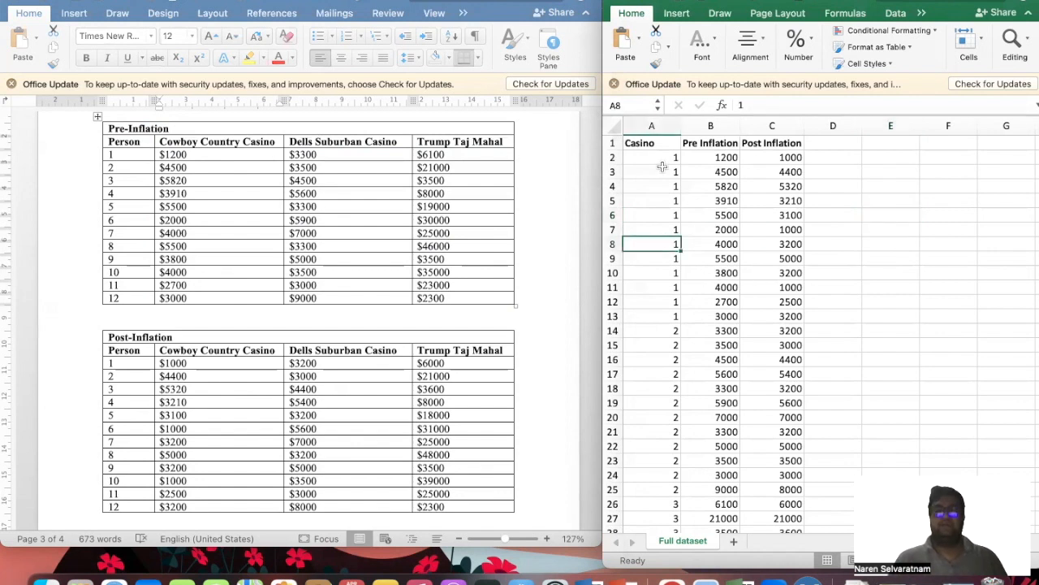
pyautogui.moveTo(645, 143); pyautogui.dragTo(755, 159)
pyautogui.click(840, 237)
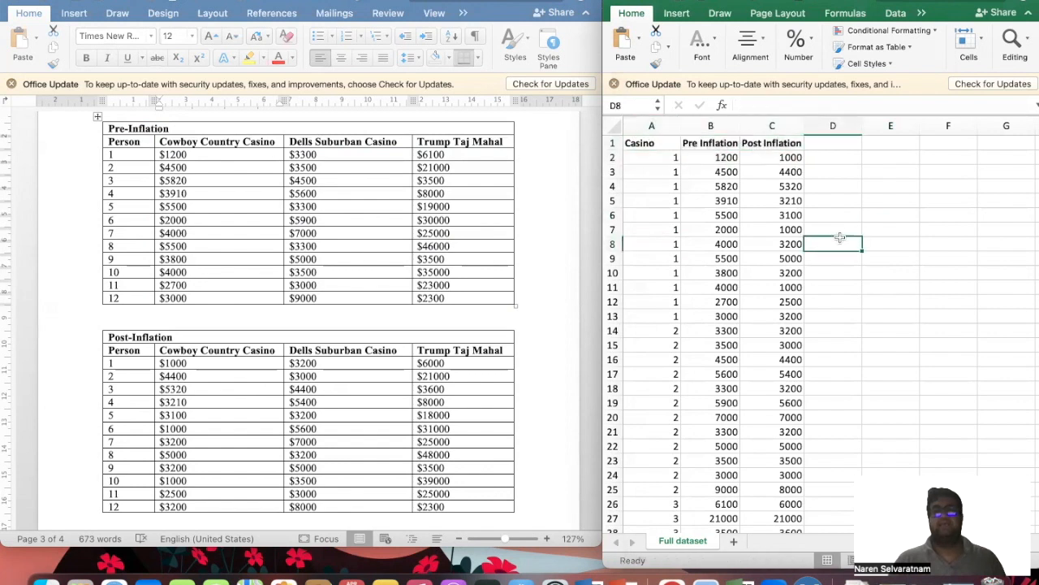
pyautogui.click(649, 125)
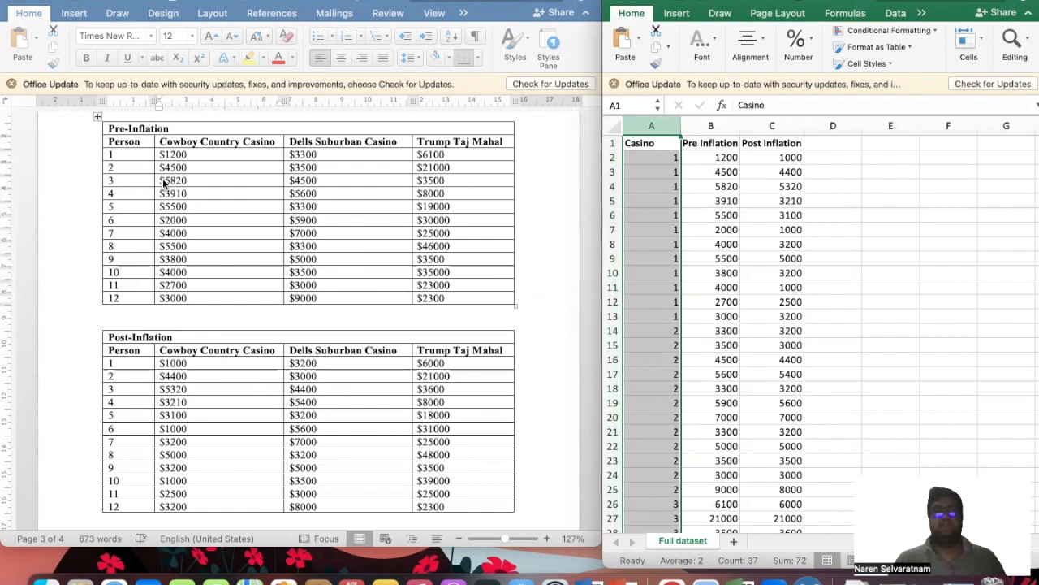
# Compare the three casino names in the Word Pre-Inflation table with the Casino column, selecting the rows coded 1 in A2:A13.
pyautogui.click(172, 141)
pyautogui.moveTo(172, 141); pyautogui.dragTo(437, 146)
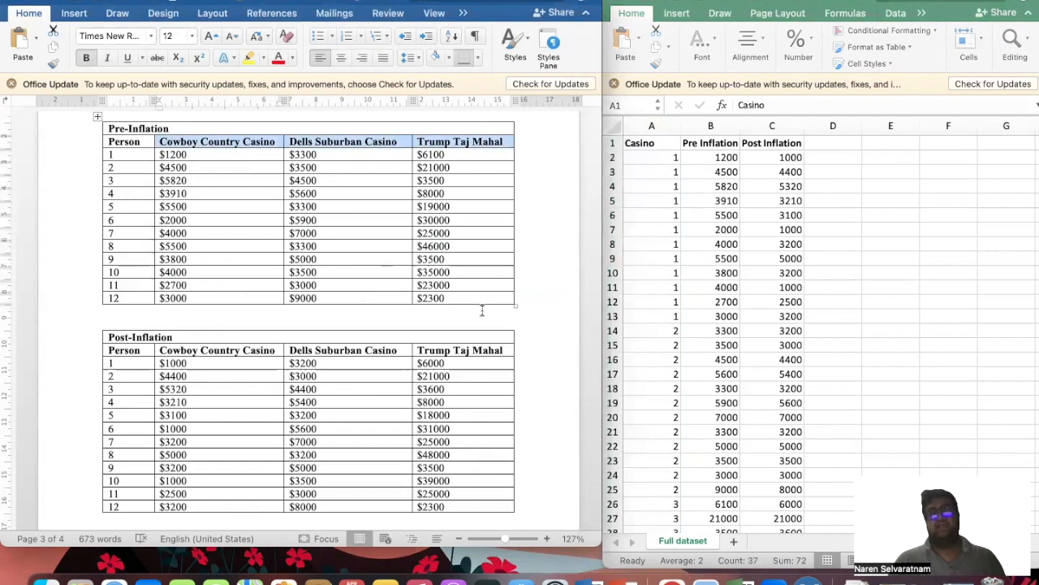
pyautogui.click(703, 203)
pyautogui.click(648, 156)
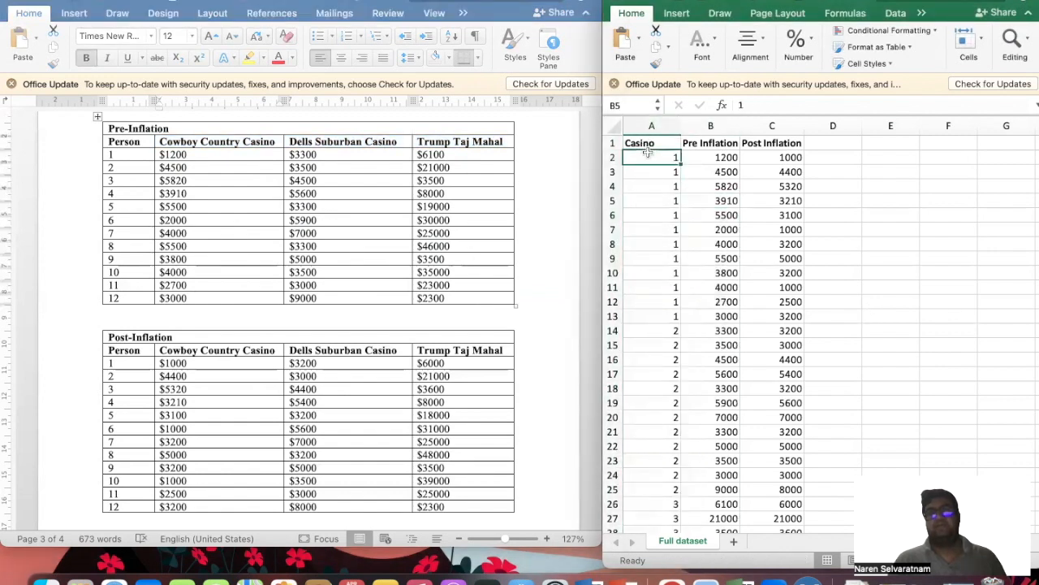
pyautogui.moveTo(648, 153); pyautogui.dragTo(654, 313)
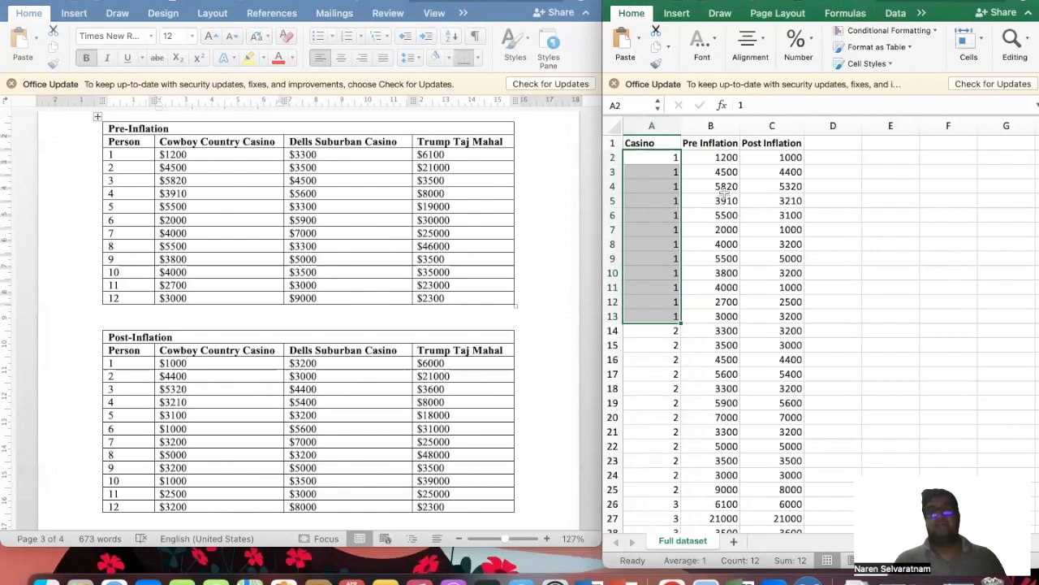
# Match the Cowboy Country Casino pre-inflation values in the Word table to cells B2:B13 in the sheet.
pyautogui.click(172, 160)
pyautogui.moveTo(172, 160); pyautogui.dragTo(188, 295)
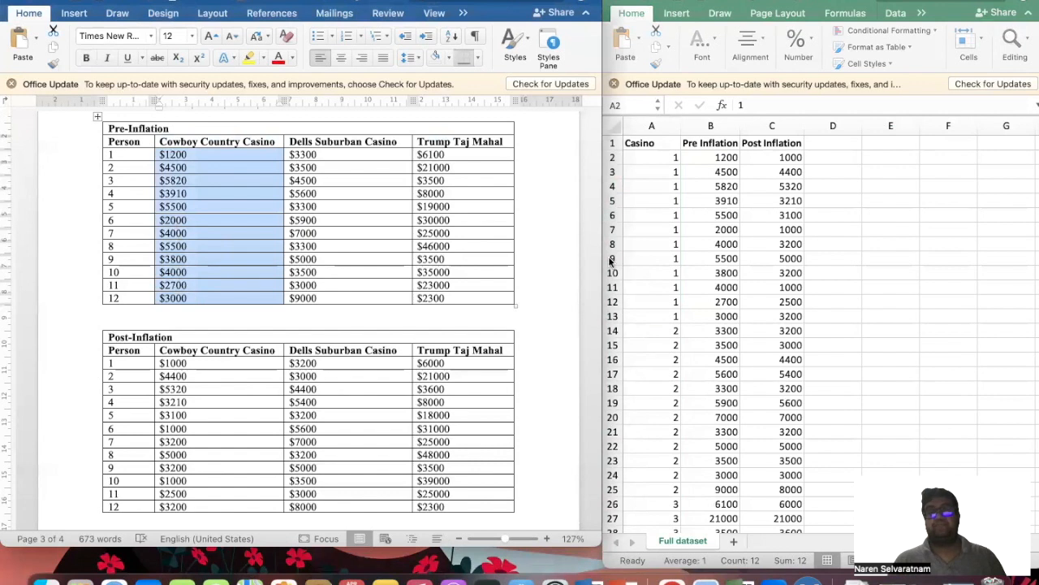
pyautogui.click(706, 181)
pyautogui.click(709, 157)
pyautogui.moveTo(709, 157); pyautogui.dragTo(720, 320)
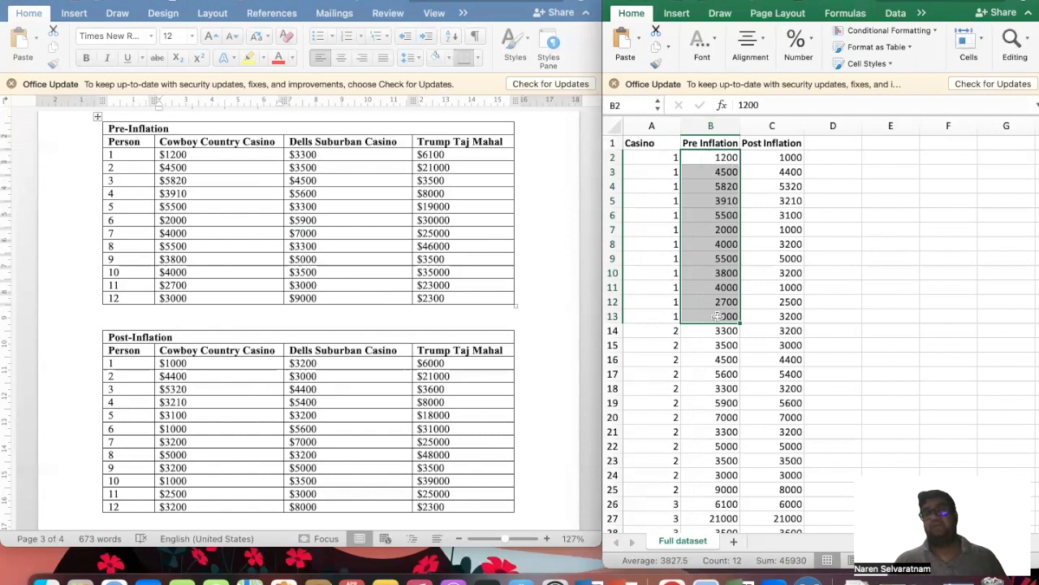
# Match the Cowboy Country Casino post-inflation values in the Word table to cells C2:C13 in the sheet.
pyautogui.click(763, 157)
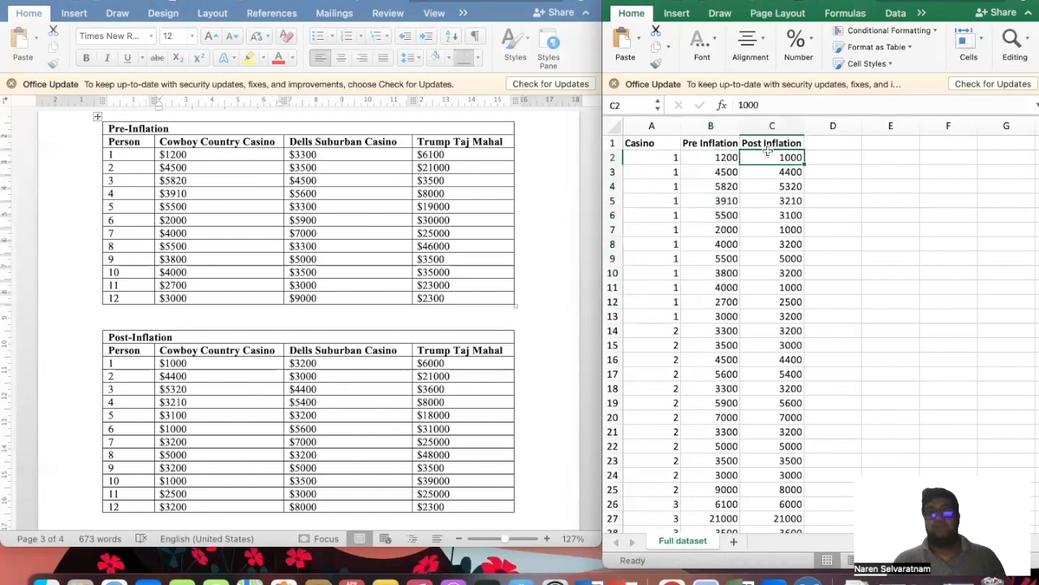
pyautogui.click(177, 362)
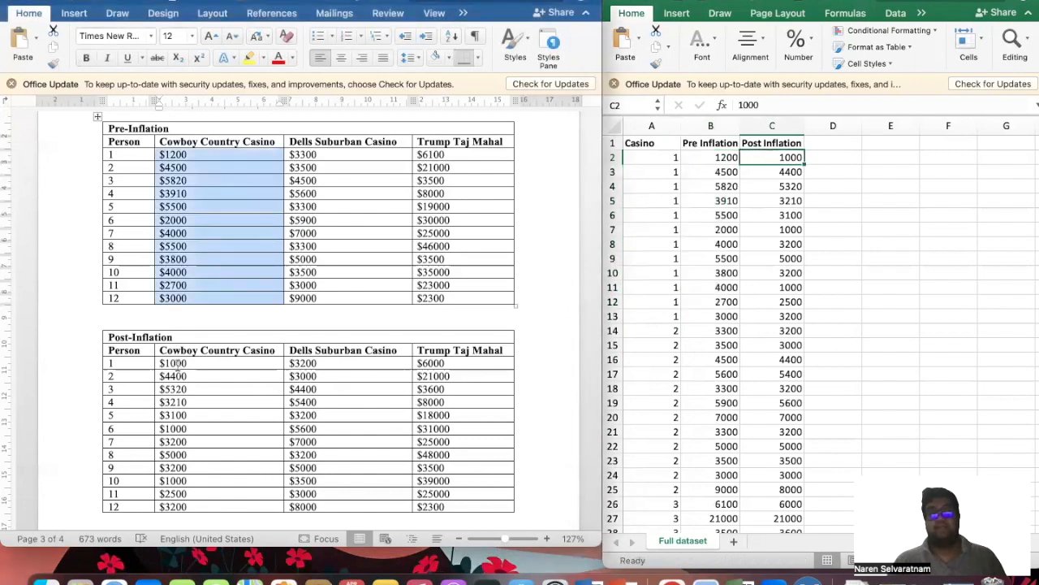
pyautogui.moveTo(177, 363); pyautogui.dragTo(185, 505)
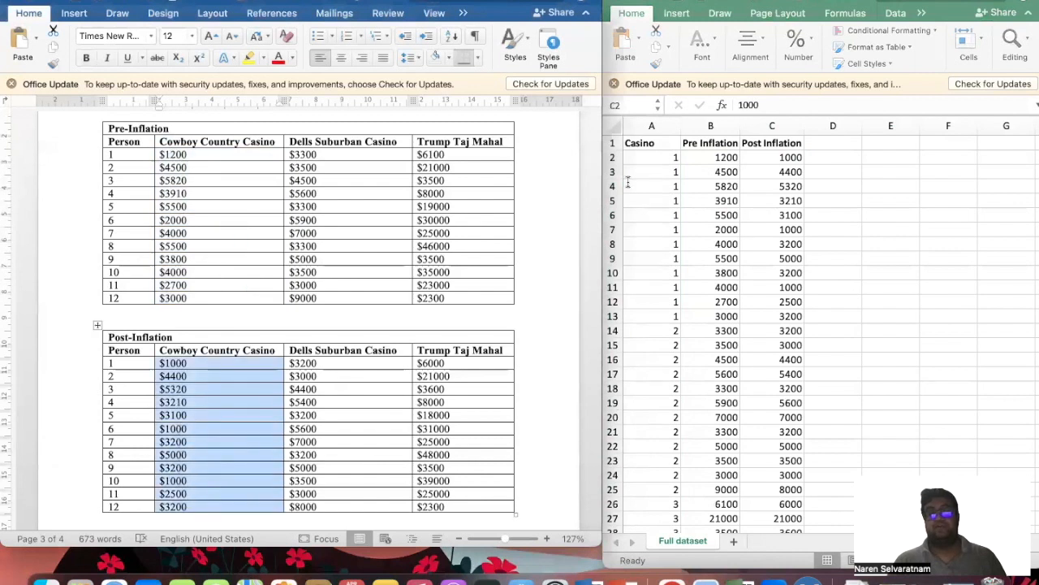
pyautogui.click(765, 158)
pyautogui.click(765, 173)
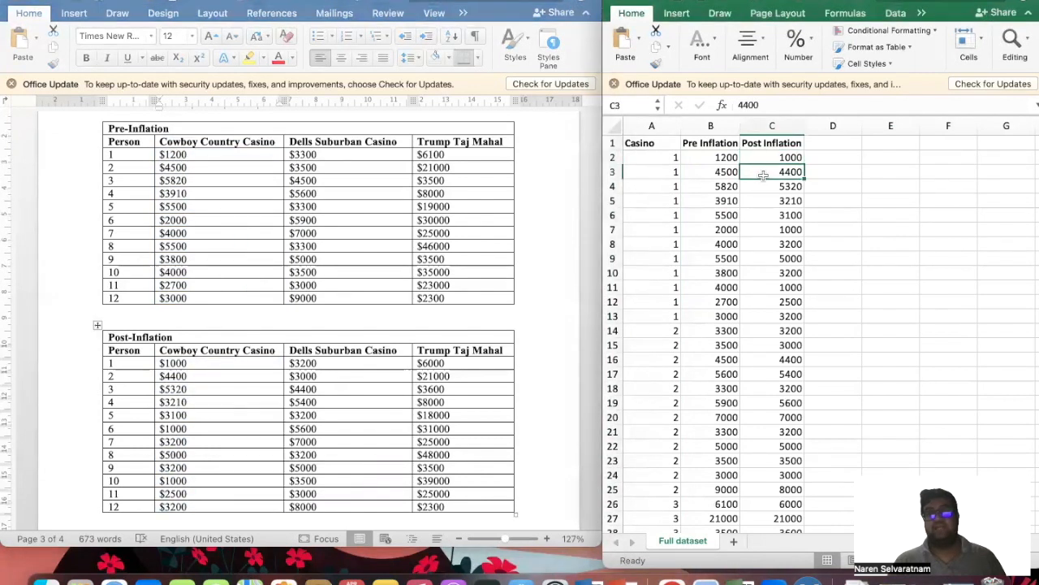
pyautogui.moveTo(762, 158); pyautogui.dragTo(767, 318)
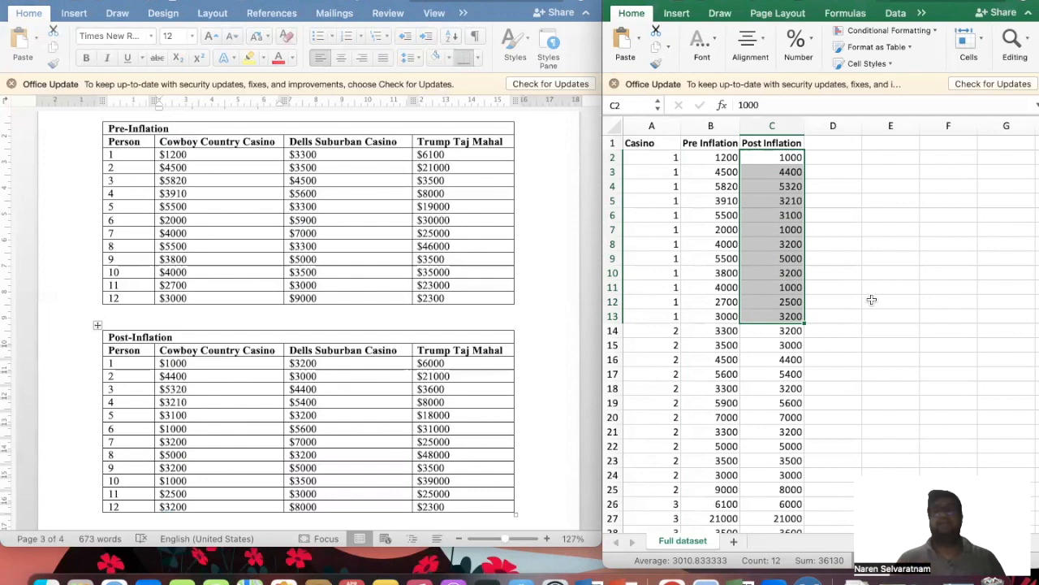
# Examine the Pre Inflation and Post Inflation columns together, followed by the Casino grouping column.
pyautogui.click(864, 357)
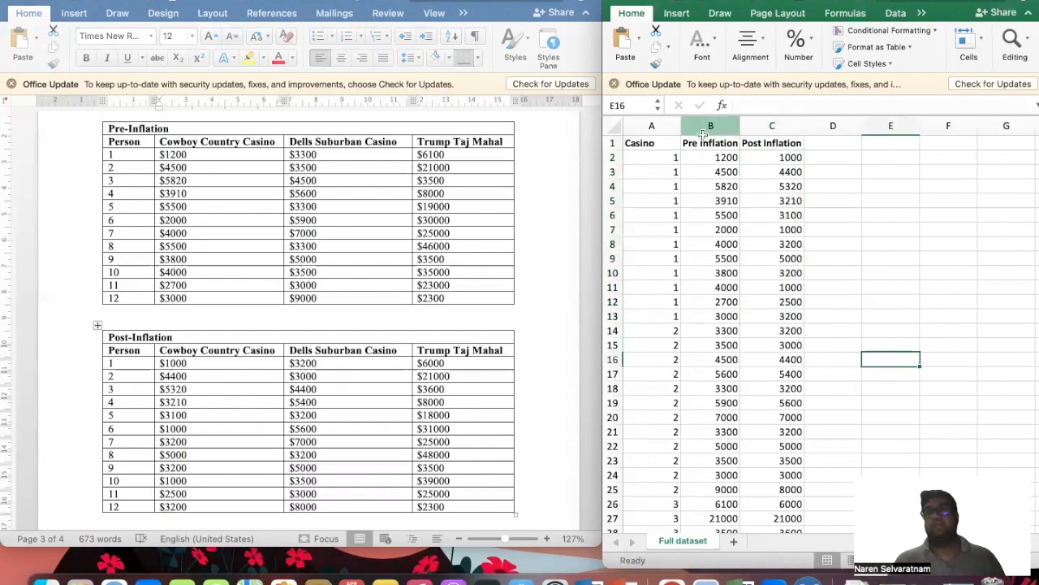
pyautogui.moveTo(707, 127); pyautogui.dragTo(756, 126)
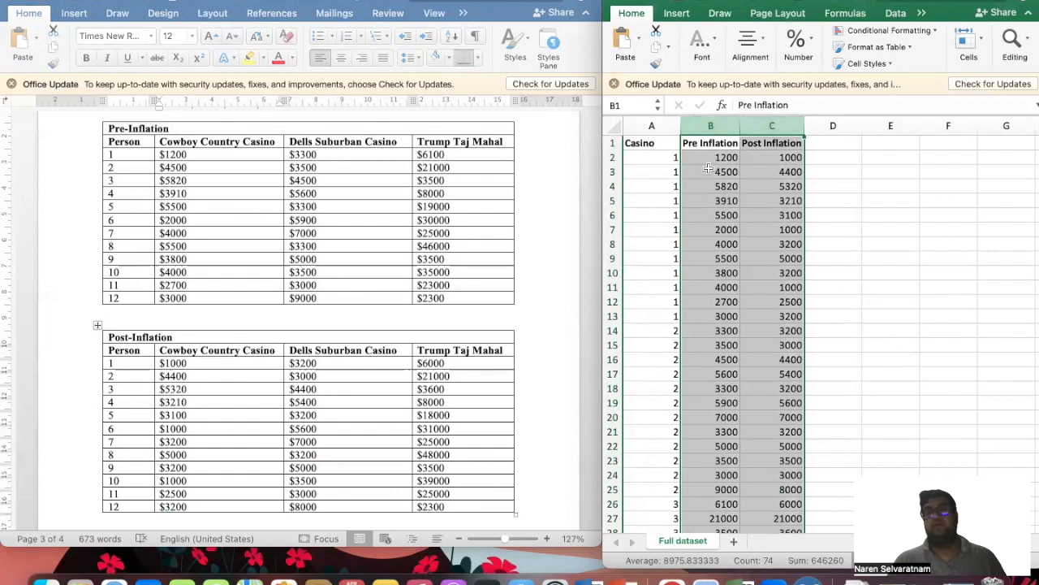
pyautogui.click(906, 246)
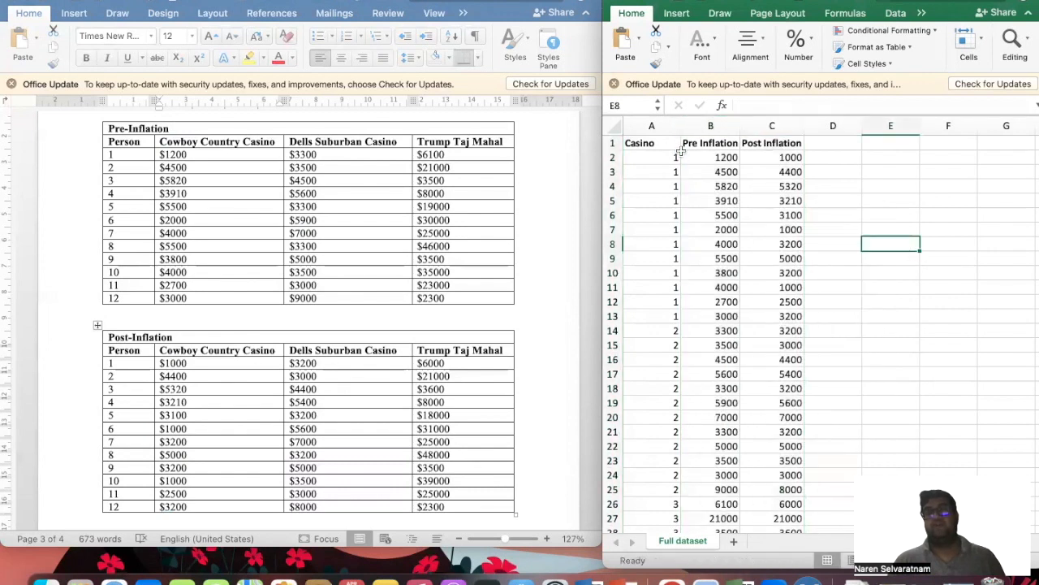
pyautogui.click(651, 126)
pyautogui.click(900, 240)
# Examine the casino 2 entries in rows 14 to 25, selecting their codes, pre-inflation values and post-inflation values.
pyautogui.scroll(-3, 713, 258)
pyautogui.moveTo(661, 248); pyautogui.dragTo(667, 406)
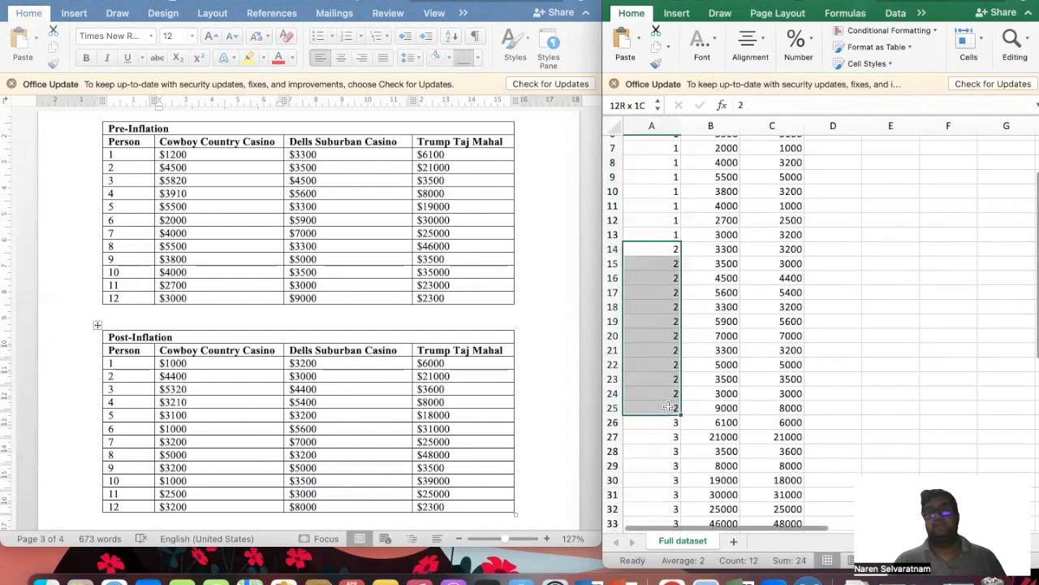
pyautogui.moveTo(726, 248); pyautogui.dragTo(727, 410)
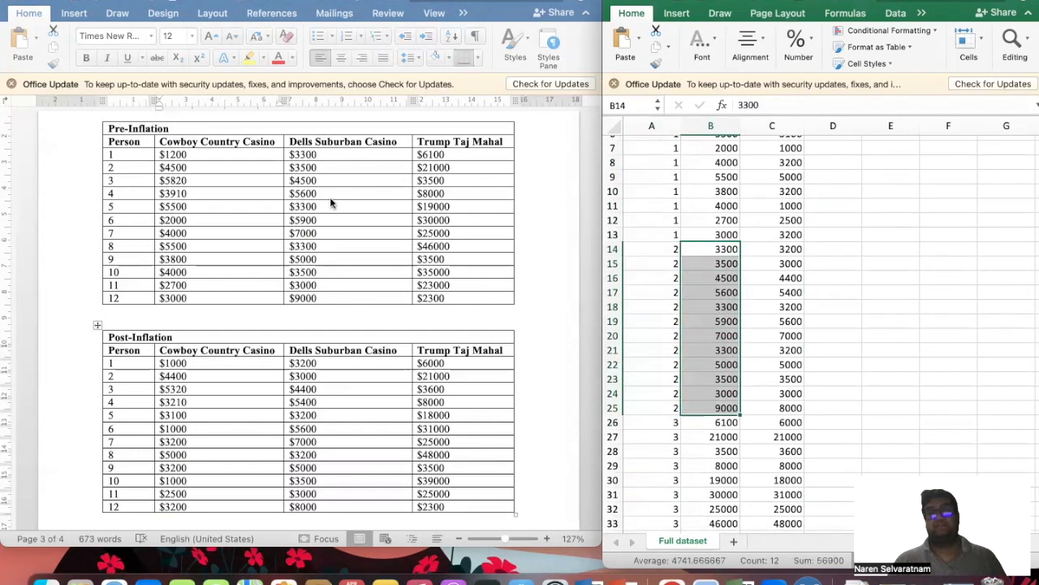
pyautogui.moveTo(778, 250); pyautogui.dragTo(791, 412)
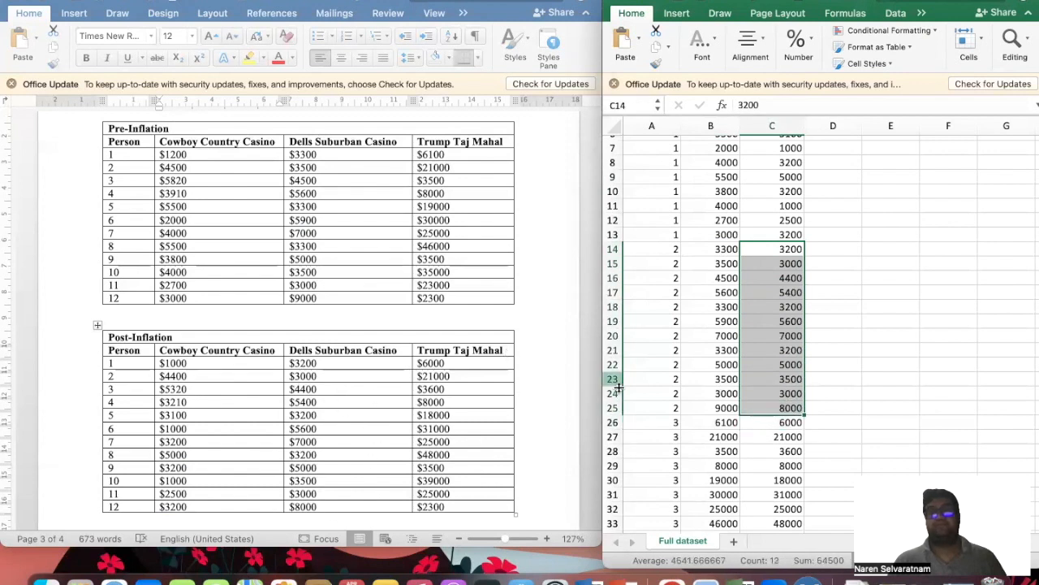
# Examine the casino 3 entries in rows 27 to 37, selecting their codes, pre-inflation values and post-inflation values.
pyautogui.scroll(-3, 641, 352)
pyautogui.moveTo(655, 304); pyautogui.dragTo(674, 455)
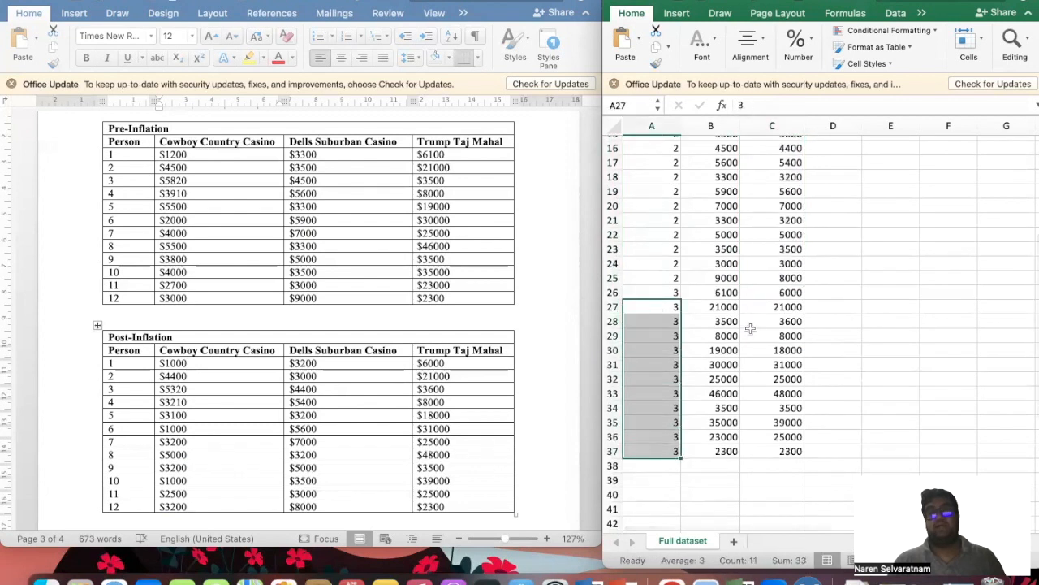
pyautogui.moveTo(721, 306); pyautogui.dragTo(731, 452)
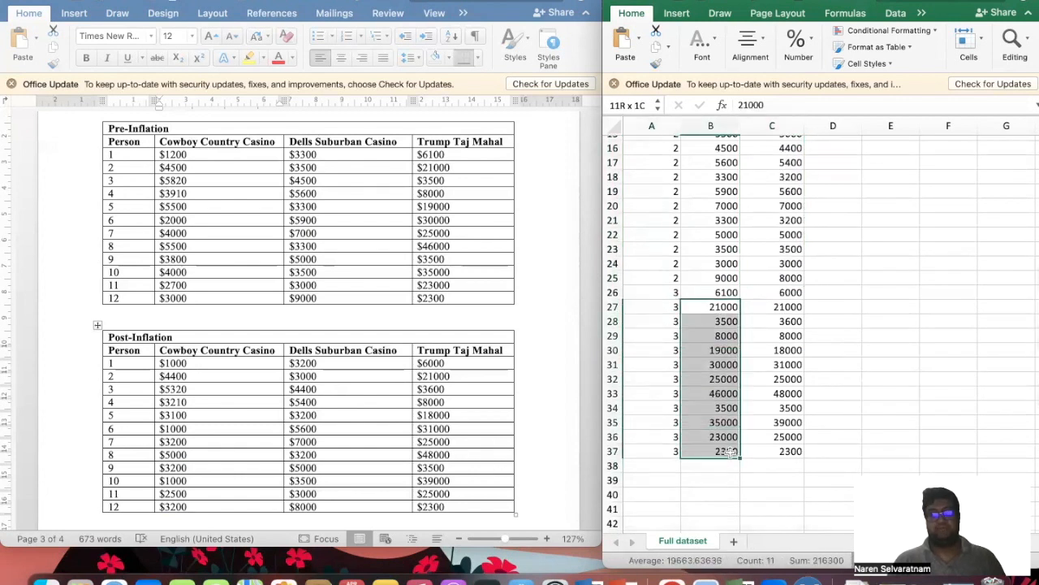
pyautogui.moveTo(780, 308); pyautogui.dragTo(785, 447)
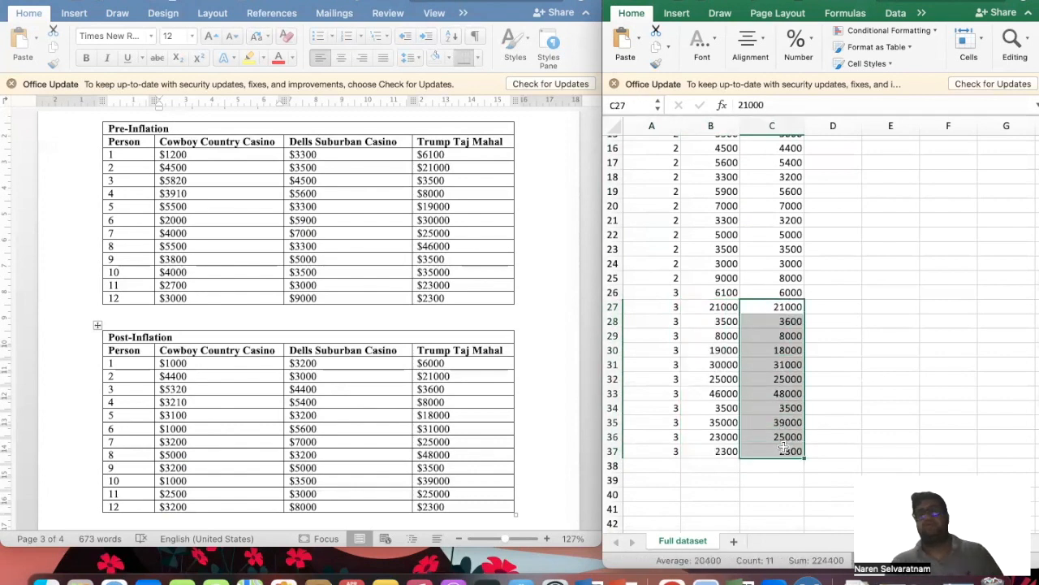
# Switch to the 8.1. Jamovi Dataset window in jamovi, reposition it over the other windows and select the casino type column.
pyautogui.click(851, 392)
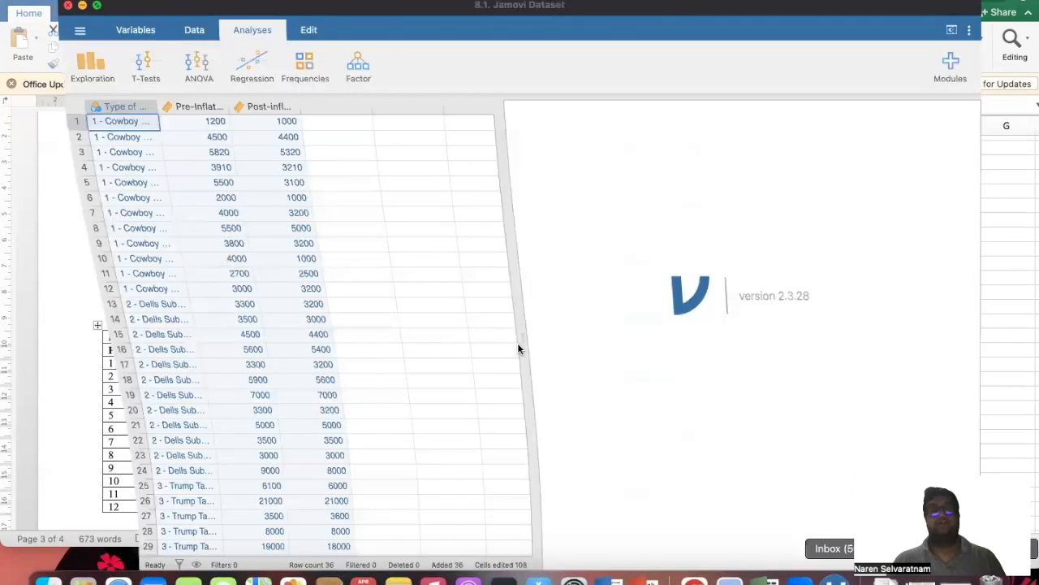
pyautogui.moveTo(398, 9); pyautogui.dragTo(319, 0)
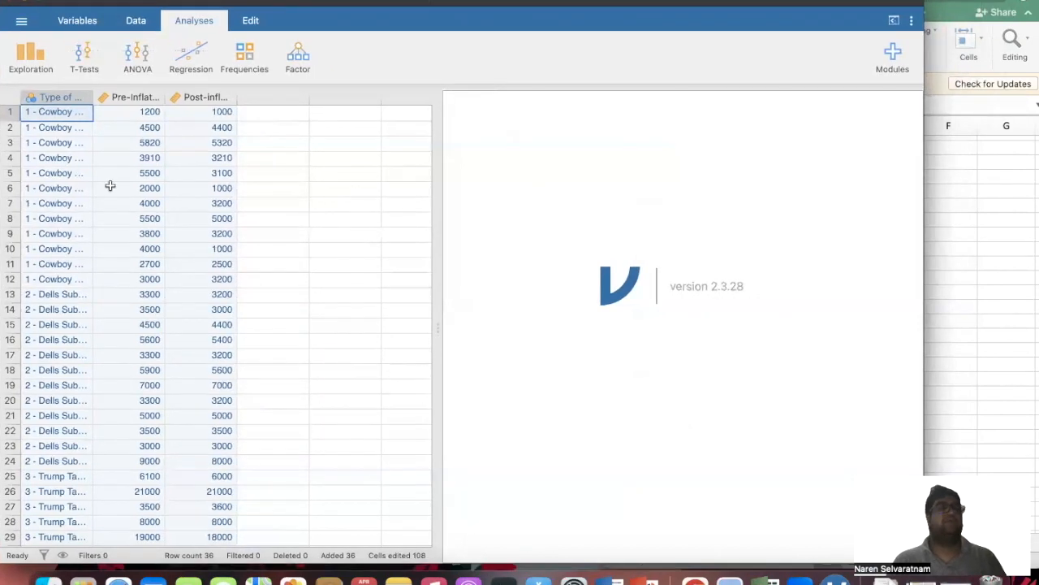
pyautogui.click(50, 96)
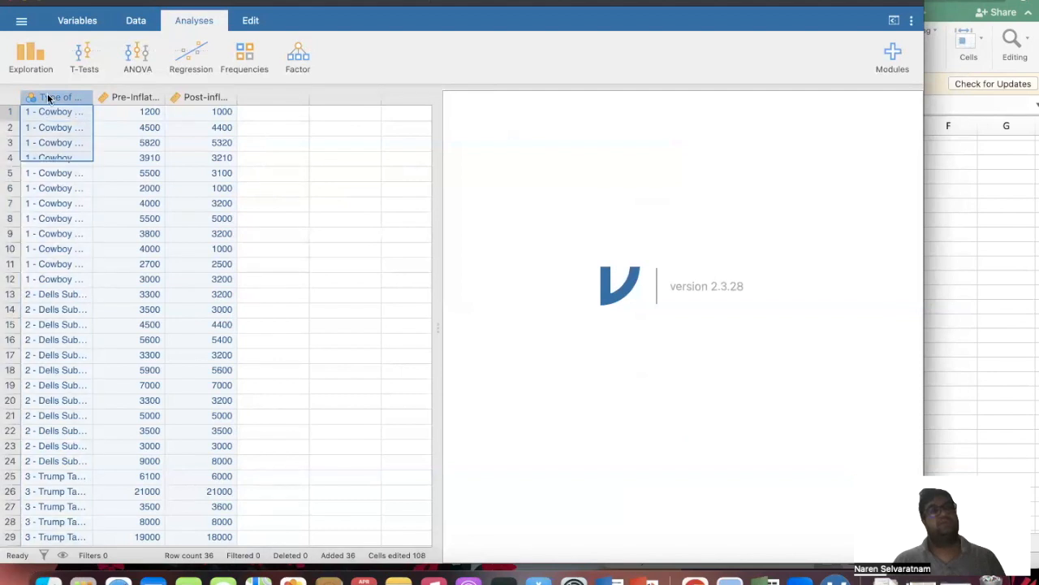
# Open the settings of the Type of Casino (Flashiness) variable and examine its name, measure type and levels.
pyautogui.doubleClick(49, 98)
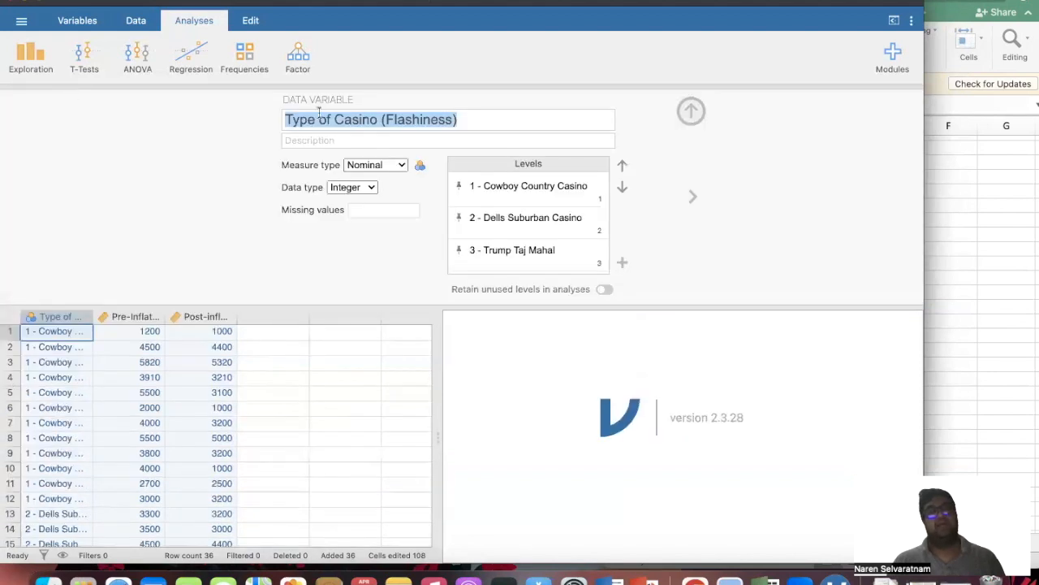
pyautogui.click(392, 122)
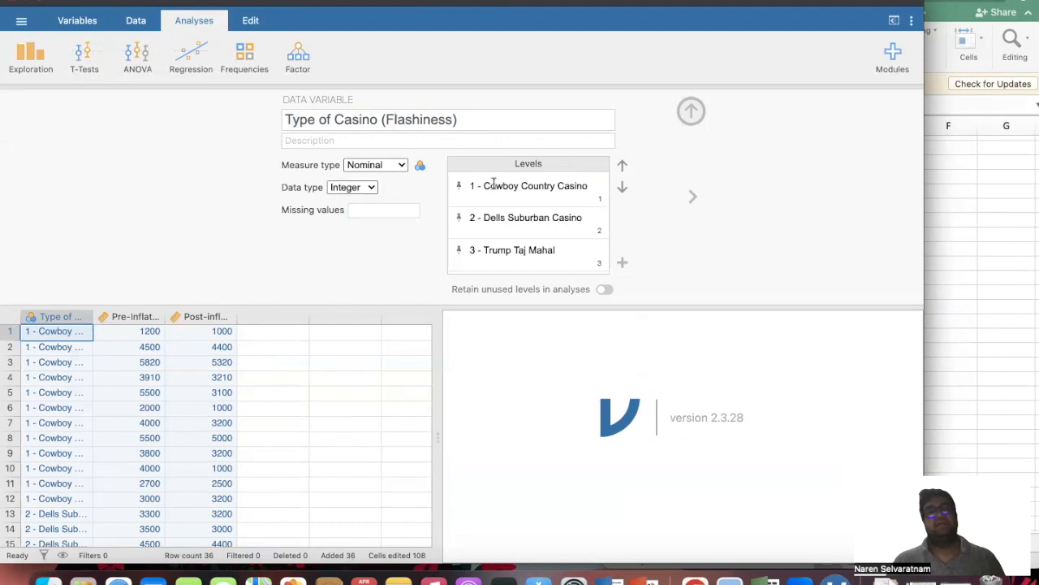
pyautogui.click(622, 263)
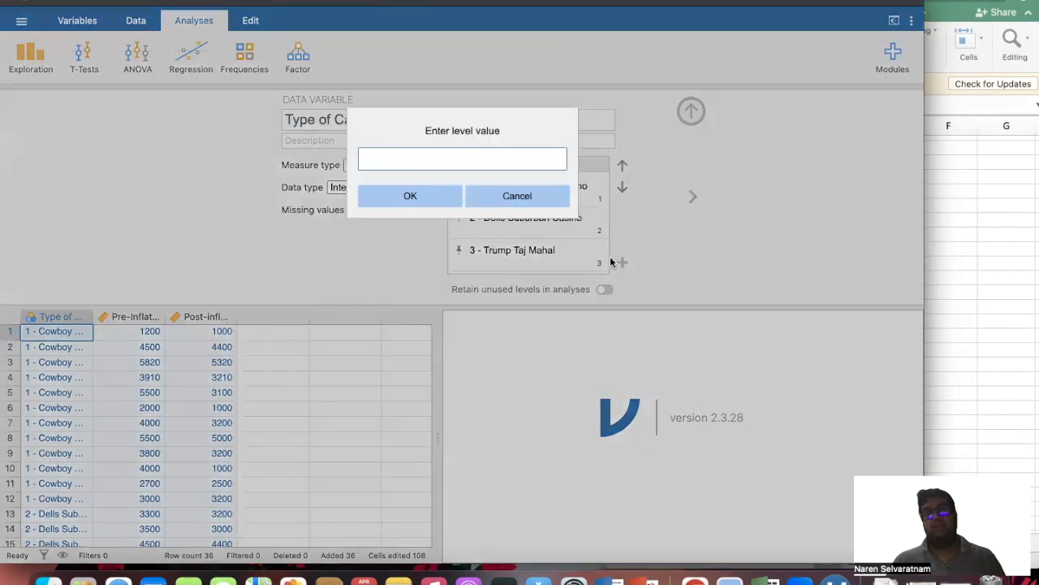
pyautogui.write('1 - Cowboy Country Casino')
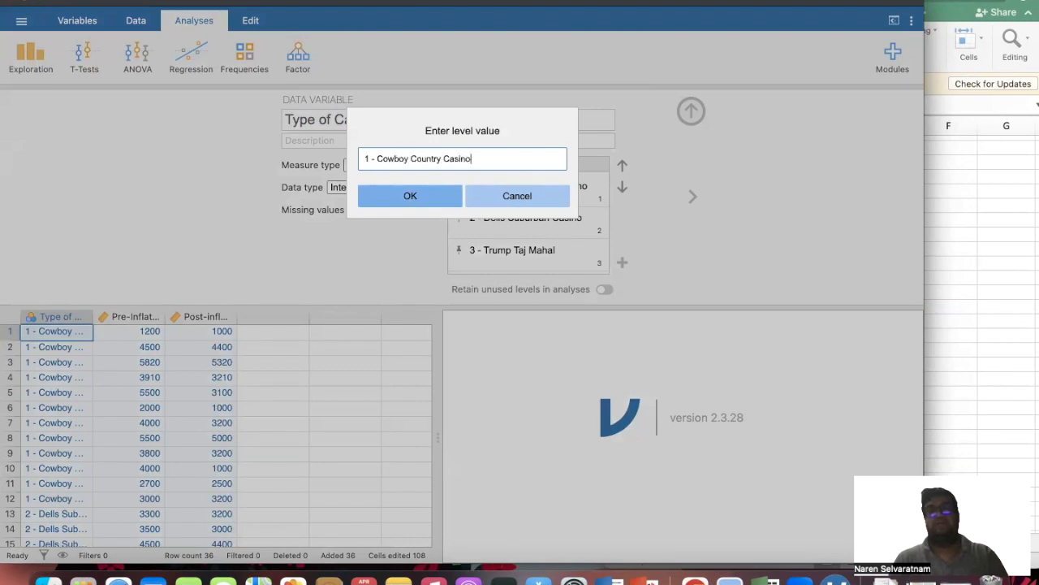
pyautogui.click(515, 198)
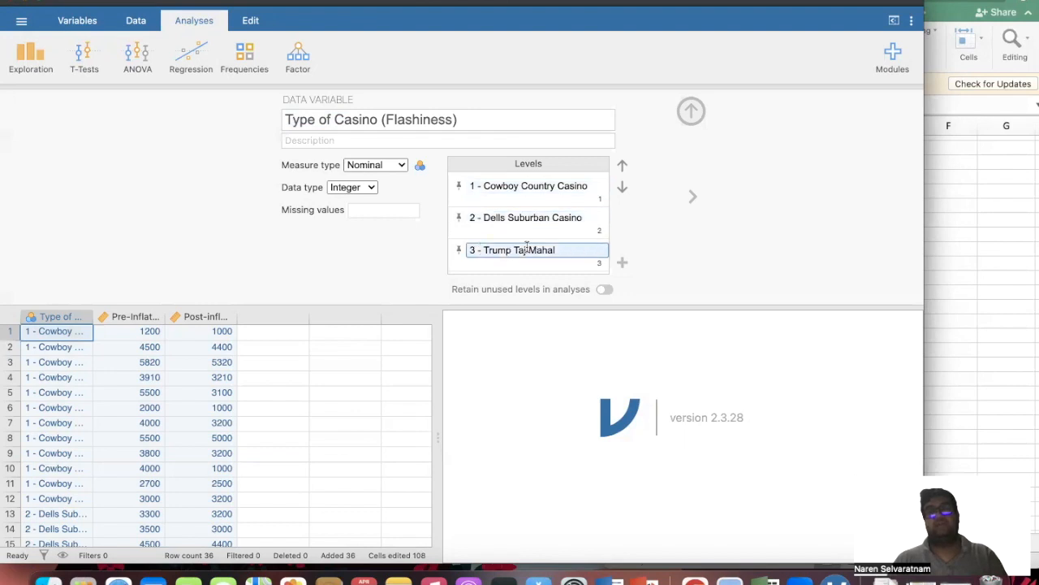
pyautogui.press('super+a')
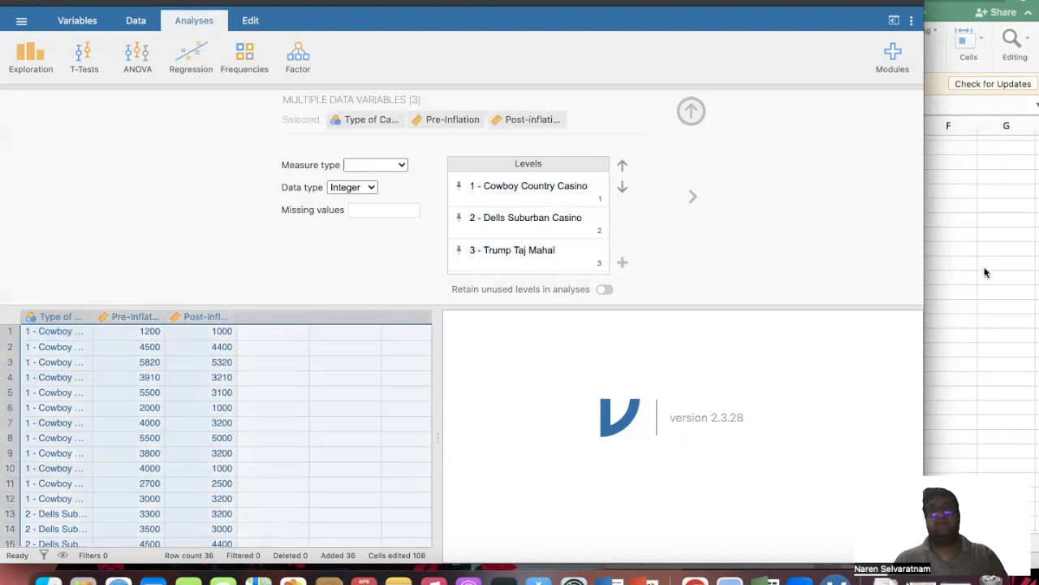
# Switch to the Full dataset sheet in Excel and copy all Casino codes from A2 to A37.
pyautogui.click(983, 271)
pyautogui.click(671, 447)
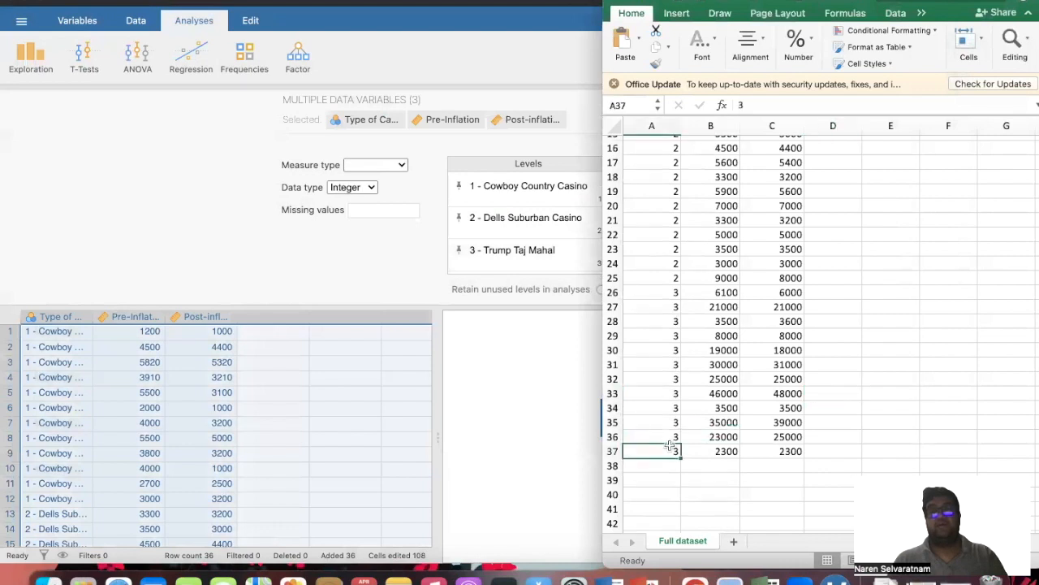
pyautogui.scroll(5, 657, 295)
pyautogui.click(647, 157)
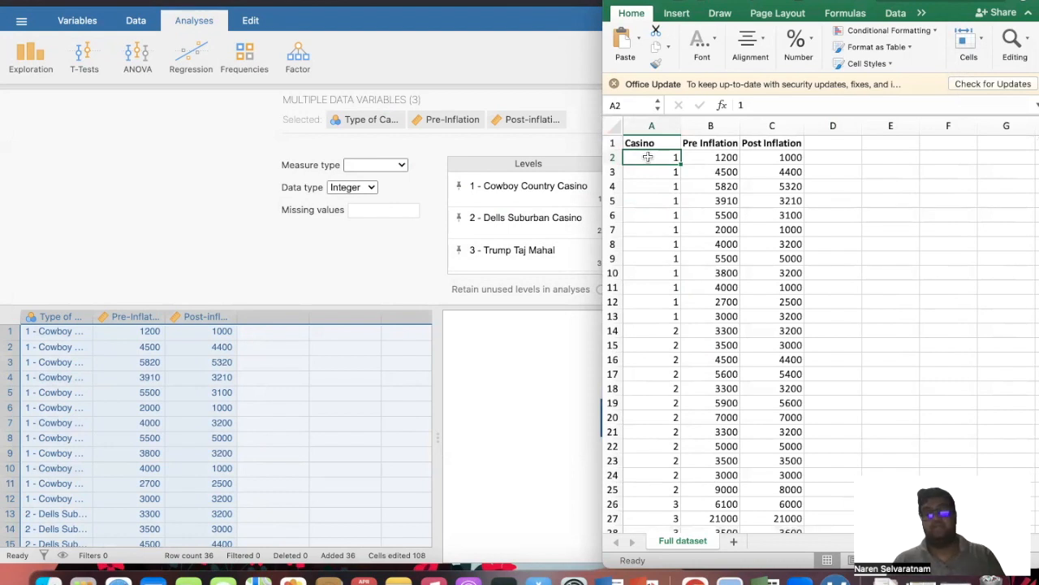
pyautogui.press('super+shift+Down')
pyautogui.scroll(-1, 655, 280)
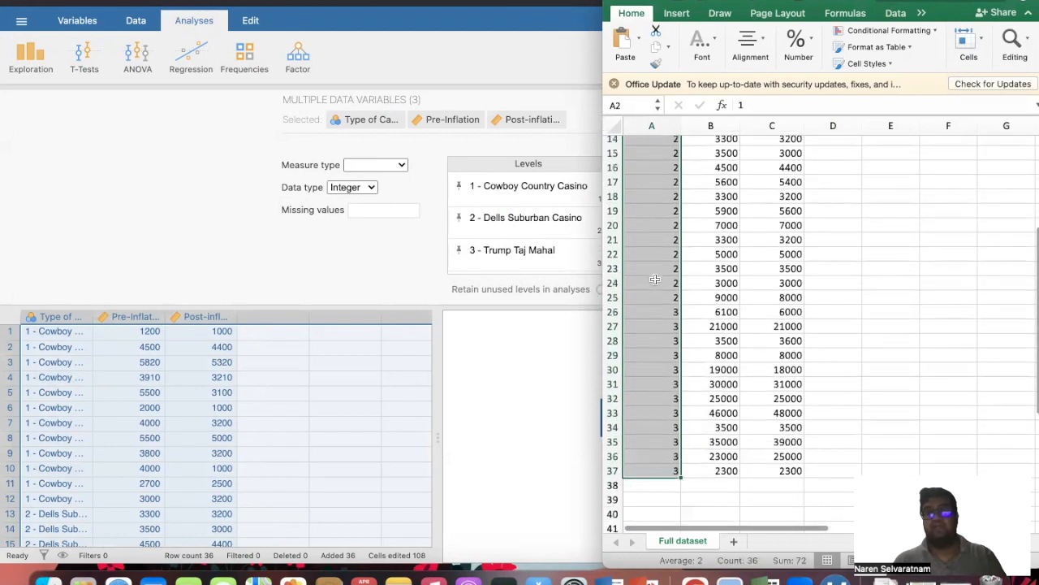
pyautogui.scroll(5, 655, 279)
pyautogui.press('super+c')
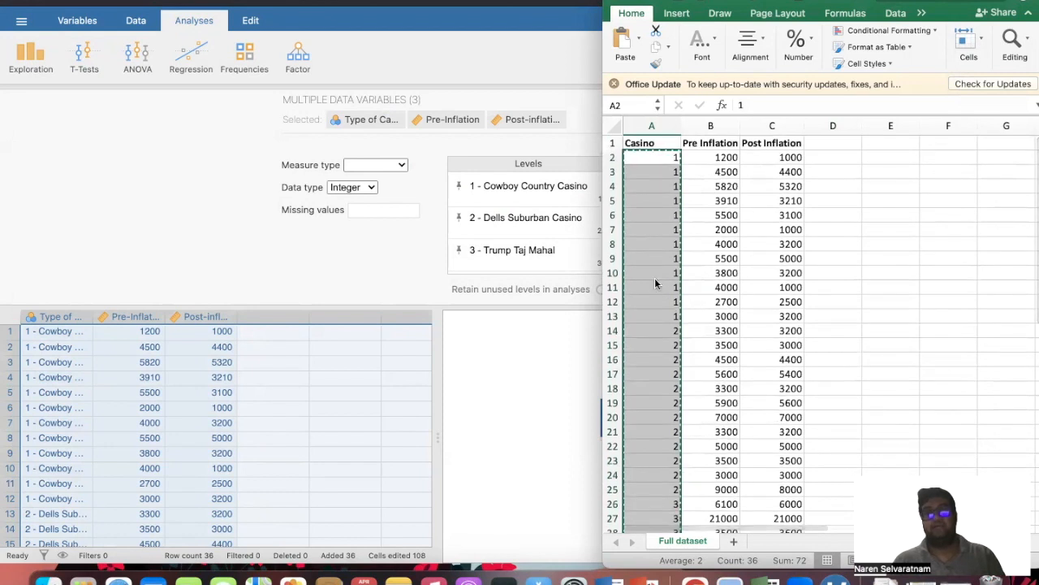
# Paste the copied casino codes into jamovi's Type of Casino (Flashiness) column from row 1 and check them down to row 36.
pyautogui.click(84, 376)
pyautogui.click(61, 349)
pyautogui.click(55, 333)
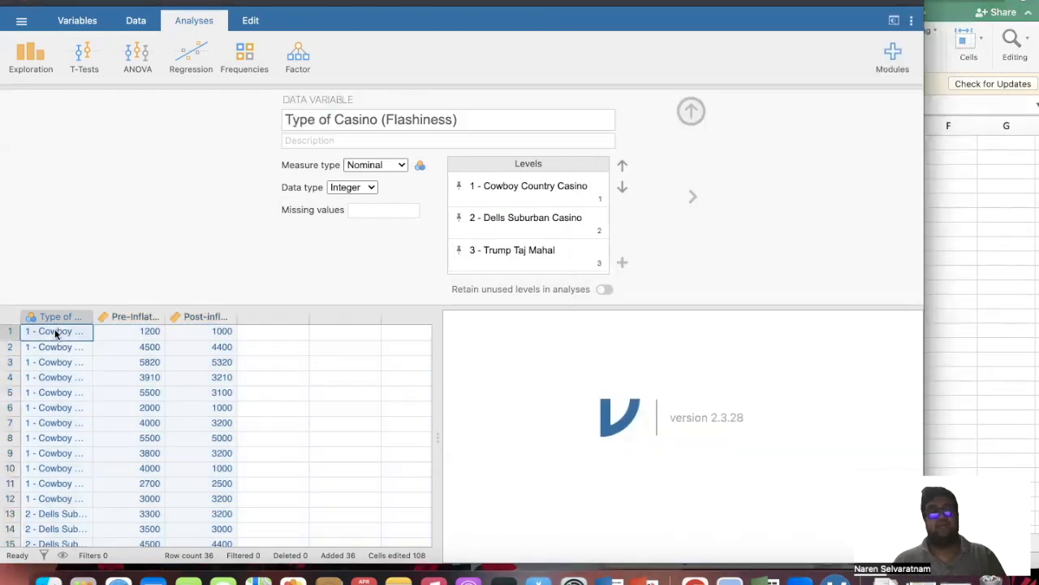
pyautogui.press('super+v')
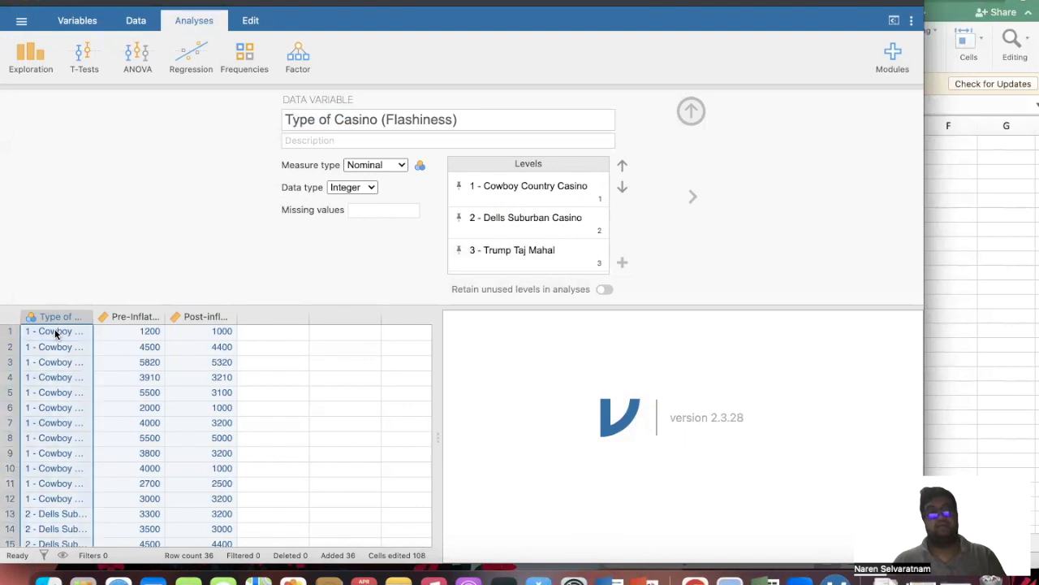
pyautogui.scroll(-5, 72, 430)
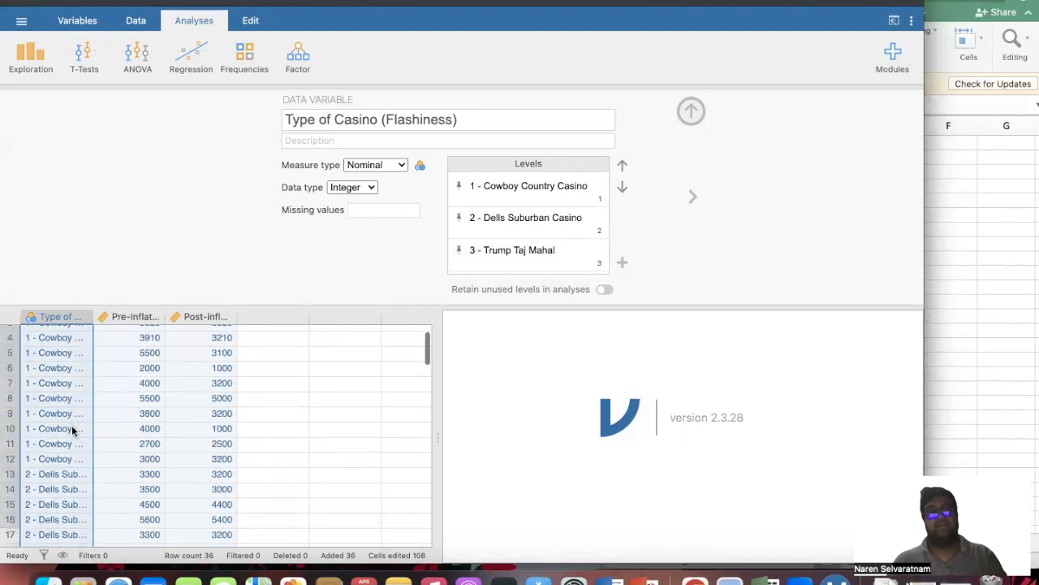
pyautogui.scroll(-4, 72, 430)
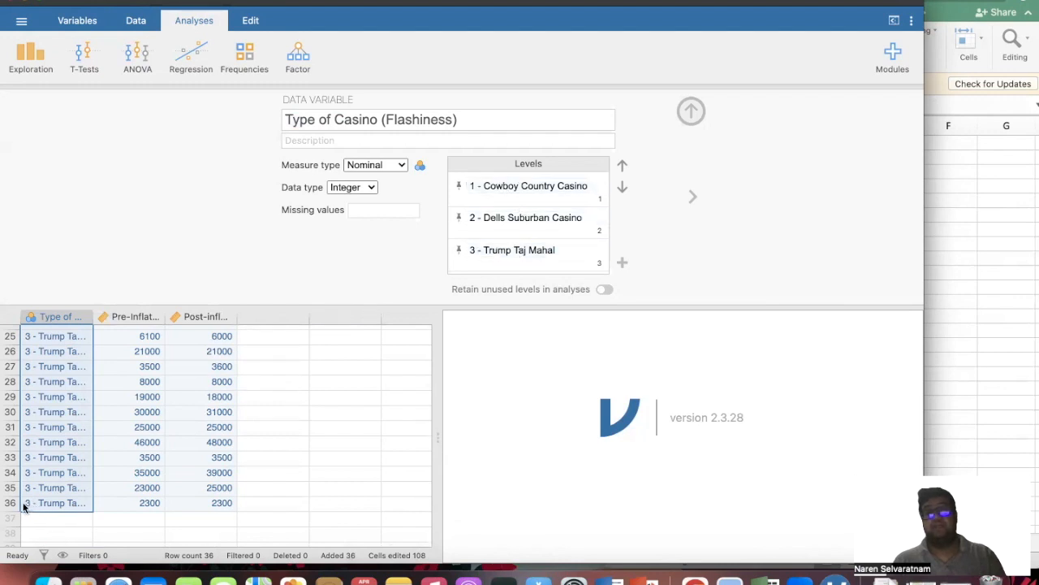
pyautogui.scroll(6, 63, 502)
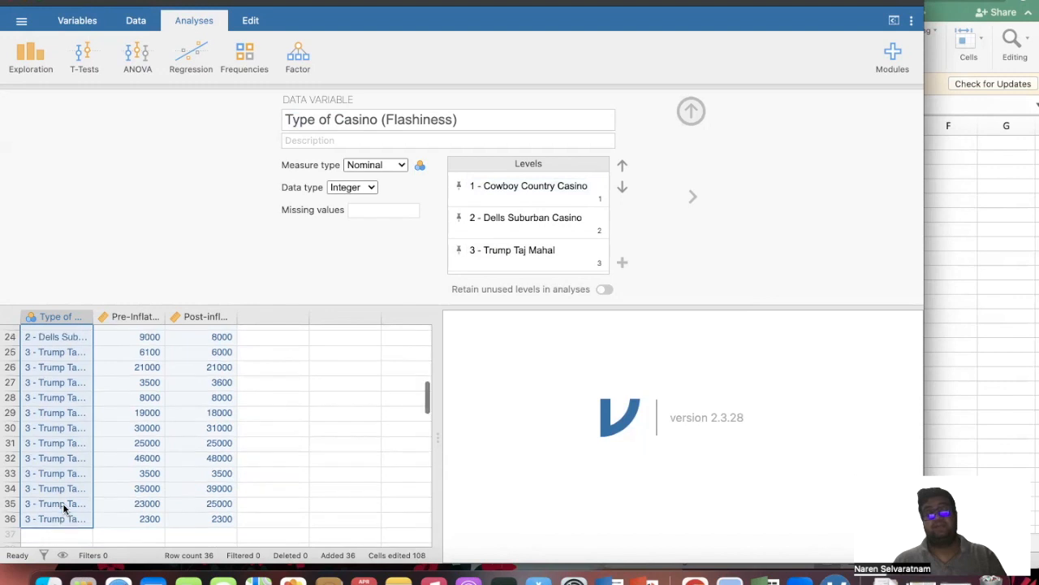
pyautogui.scroll(3, 33, 418)
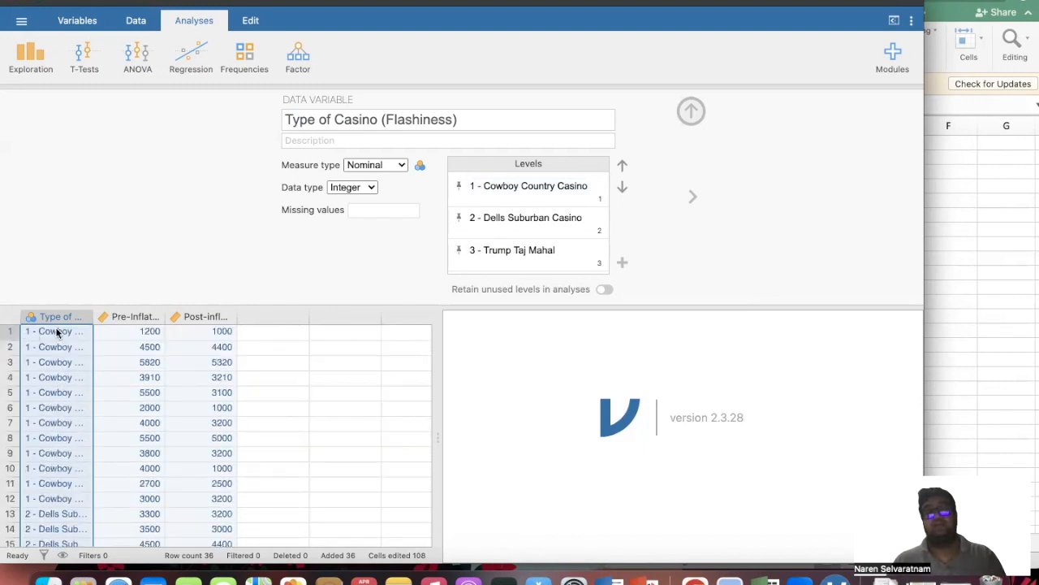
# Open the settings of the Pre-Inflation variable and examine its description and measure type.
pyautogui.click(413, 381)
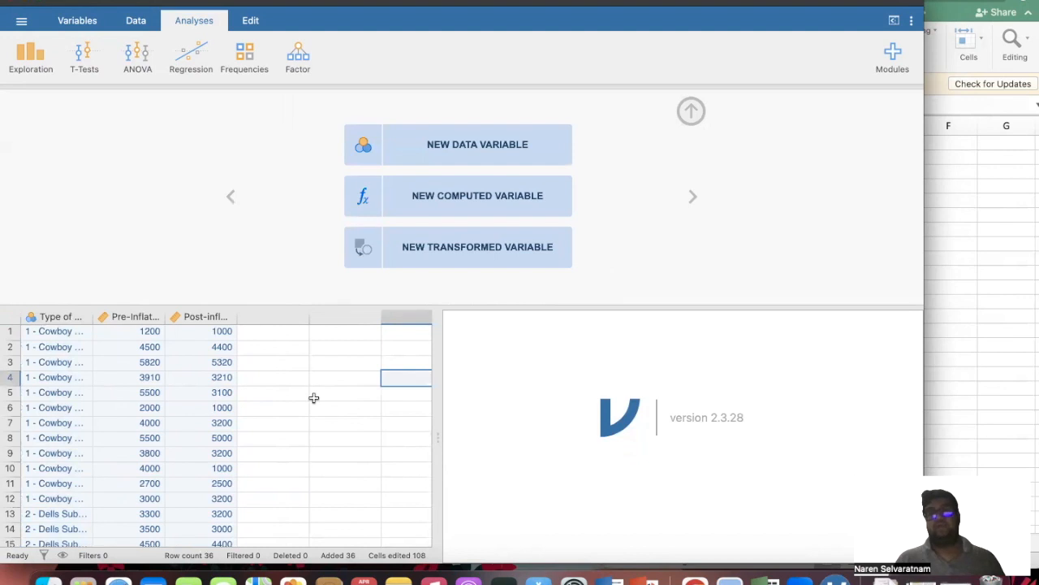
pyautogui.click(122, 318)
pyautogui.doubleClick(122, 318)
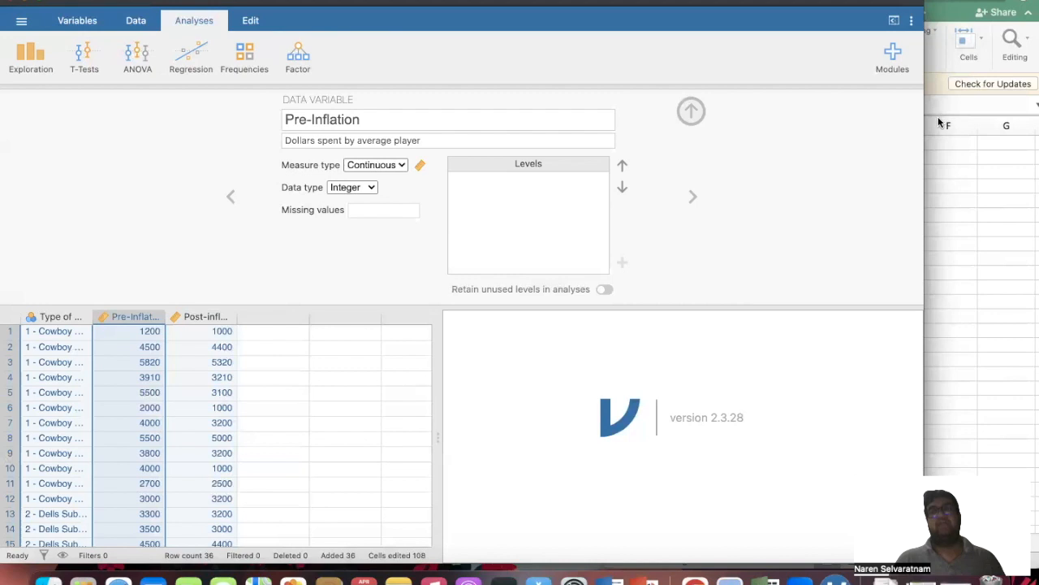
# Copy the Pre Inflation values from B2 to B37 in Excel and return to the first row of jamovi's Pre-Inflation column.
pyautogui.click(972, 183)
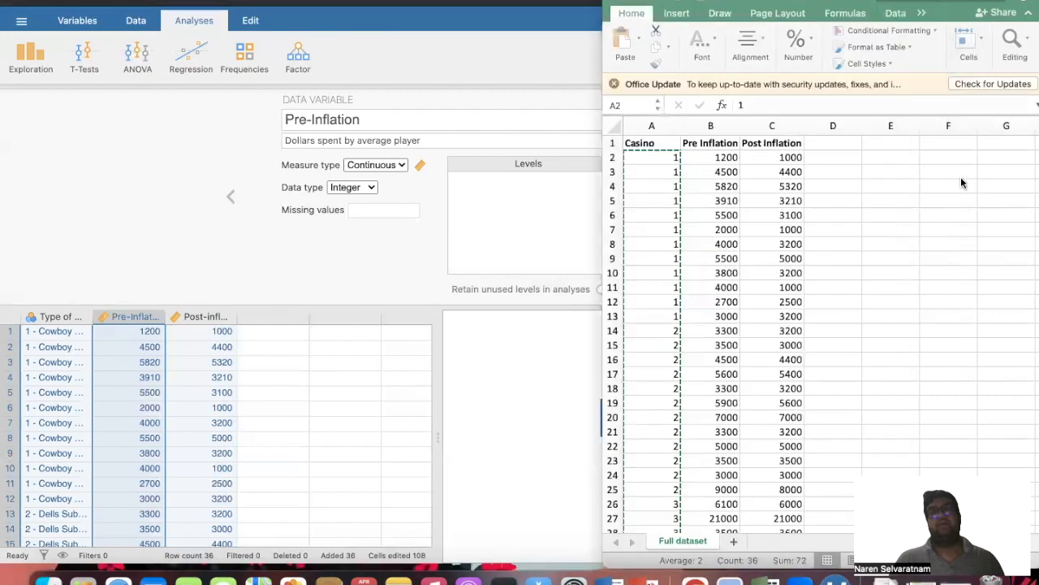
pyautogui.click(711, 158)
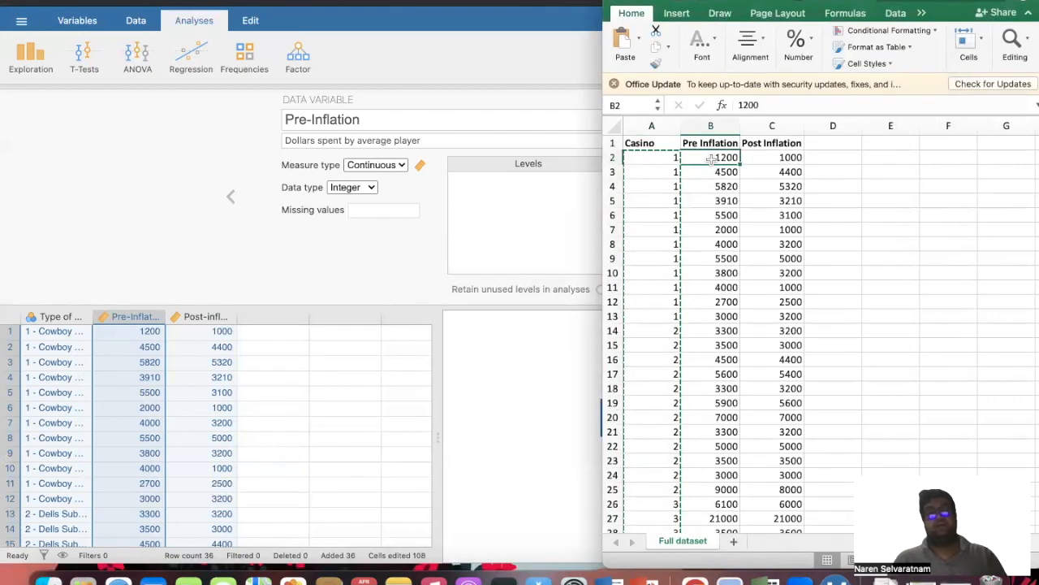
pyautogui.press('super+shift+Down')
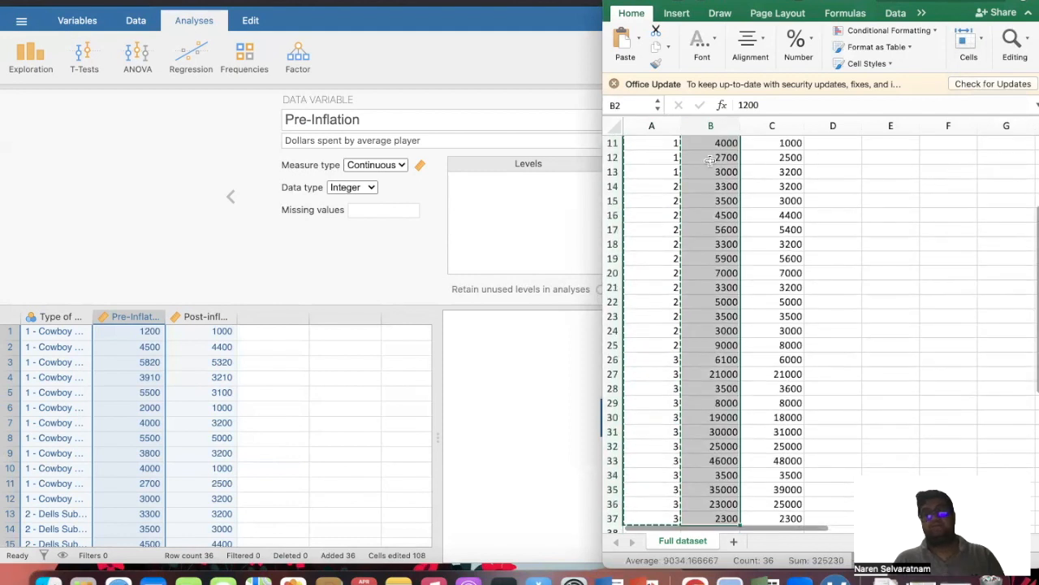
pyautogui.scroll(-3, 761, 298)
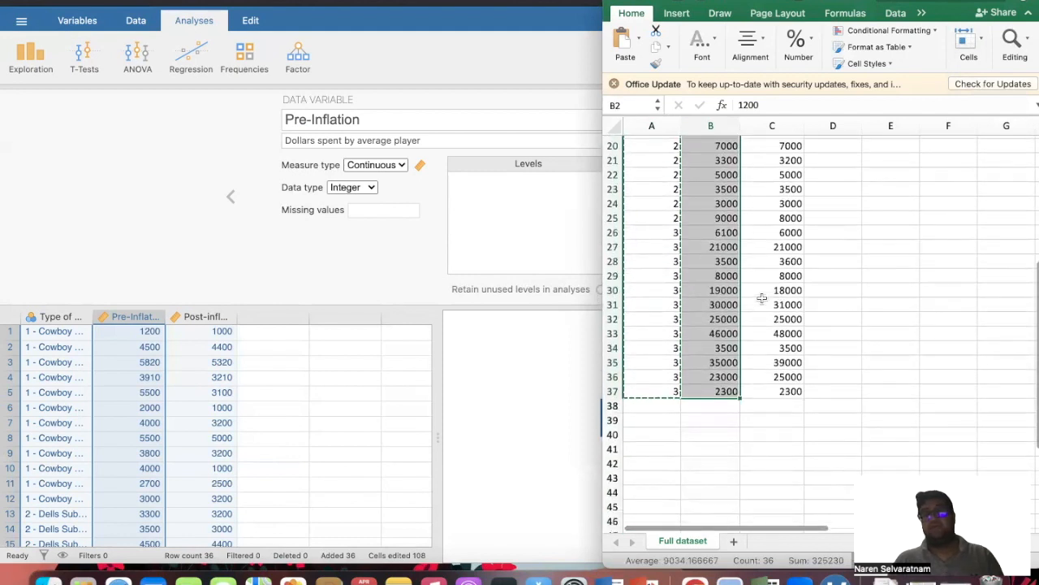
pyautogui.press('super+c')
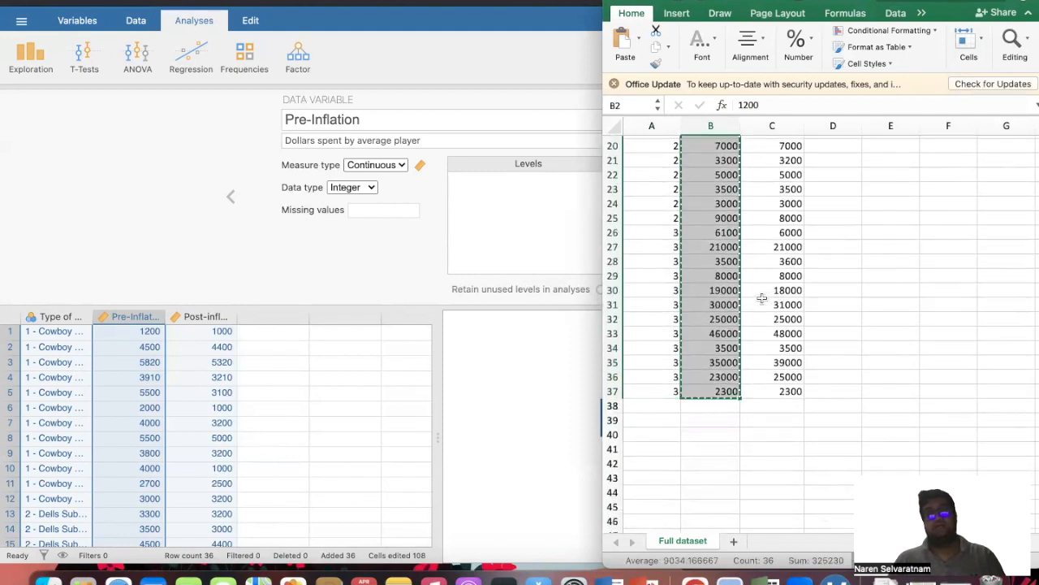
pyautogui.scroll(5, 762, 298)
pyautogui.click(147, 330)
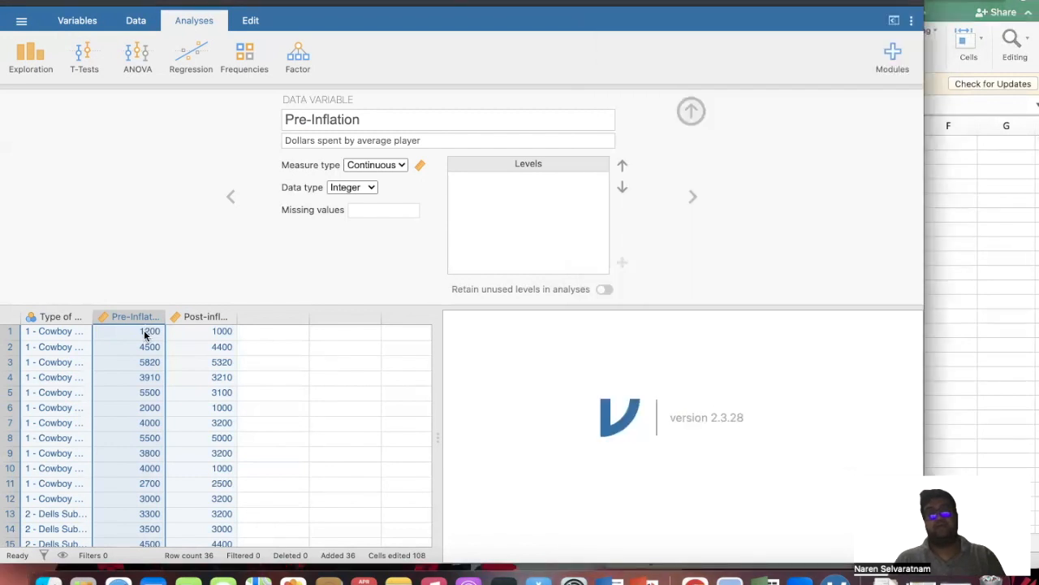
# Examine the settings of the Post-inflation variable in jamovi and close the variable editor.
pyautogui.click(973, 262)
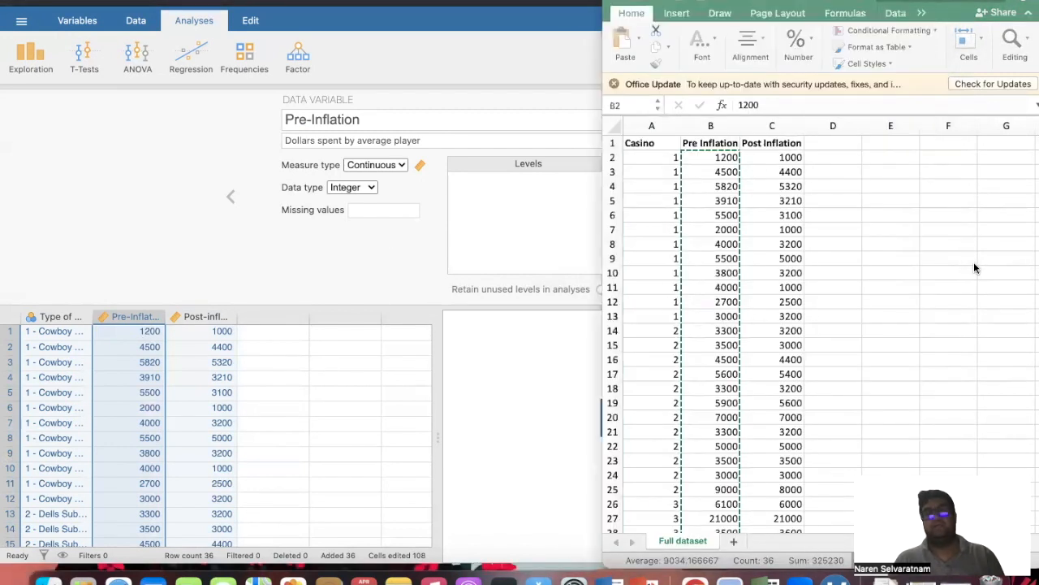
pyautogui.click(359, 355)
pyautogui.keyDown('shift'); pyautogui.click(195, 316); pyautogui.keyUp('shift')
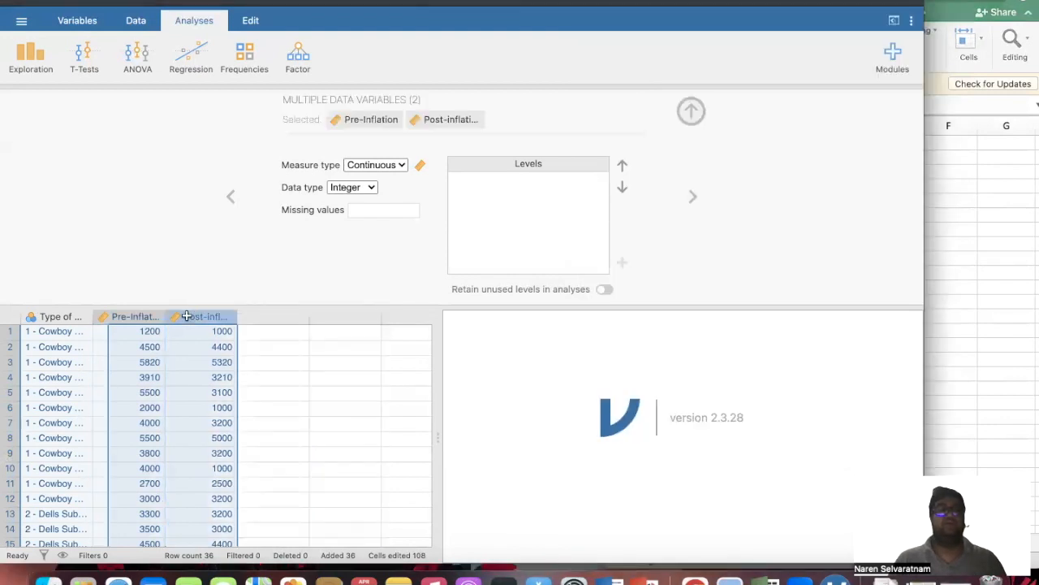
pyautogui.click(195, 315)
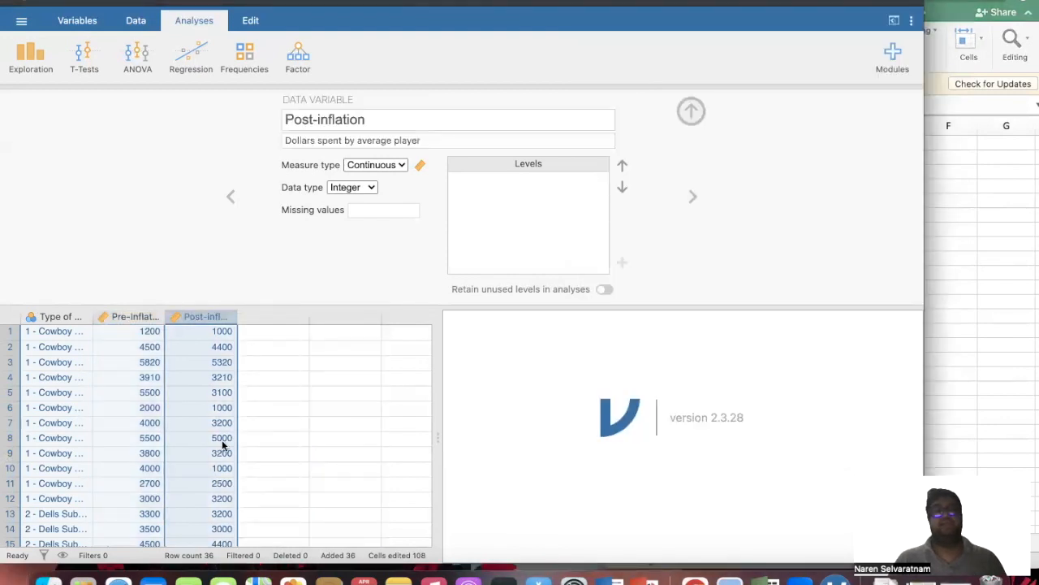
pyautogui.click(692, 112)
pyautogui.click(339, 318)
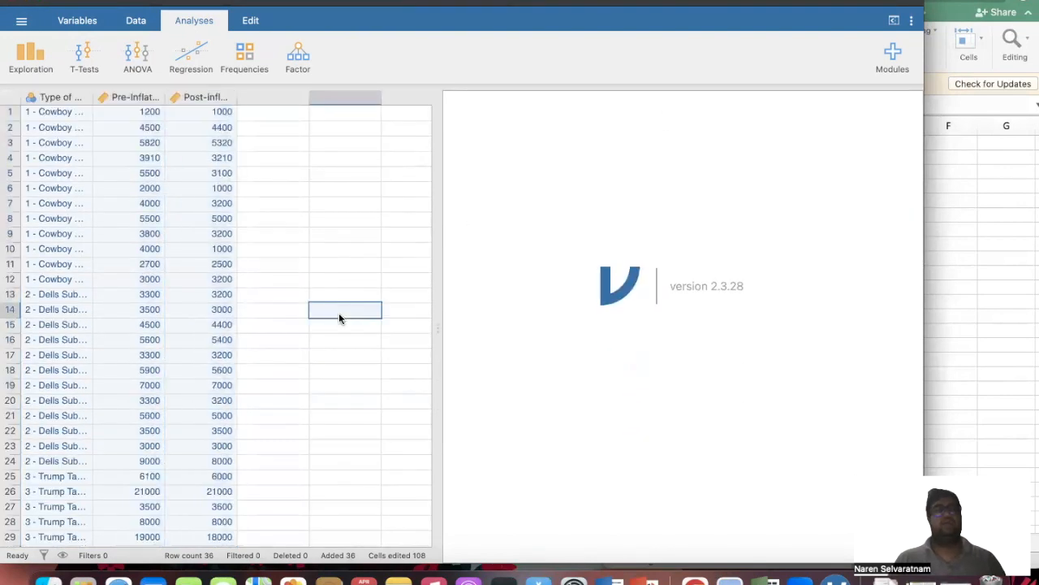
# Move the jamovi window aside to uncover the Word document and look through all 36 rows of the dataset.
pyautogui.click(944, 222)
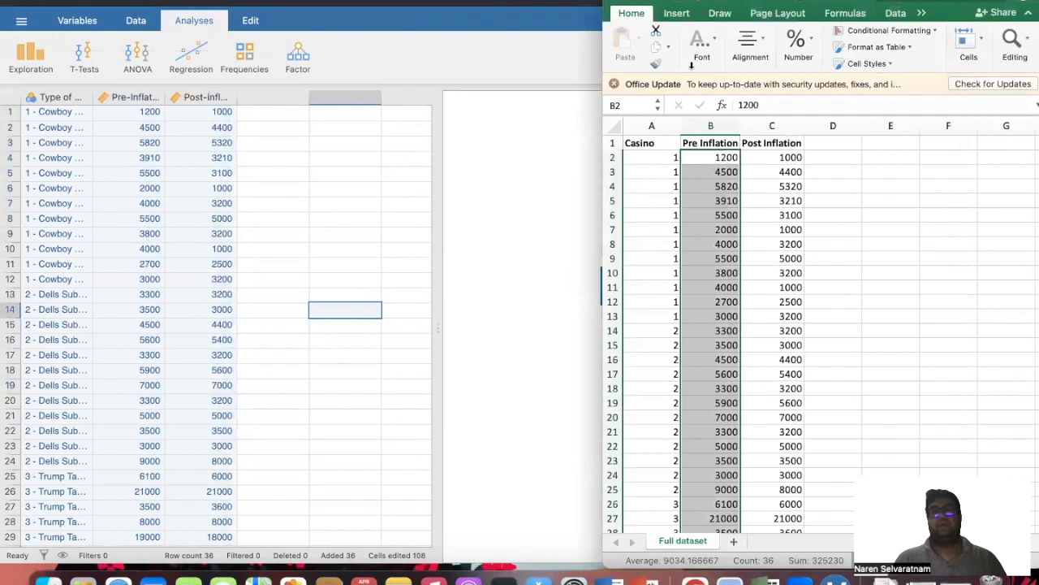
pyautogui.click(630, 3)
pyautogui.moveTo(578, 2); pyautogui.dragTo(695, 2)
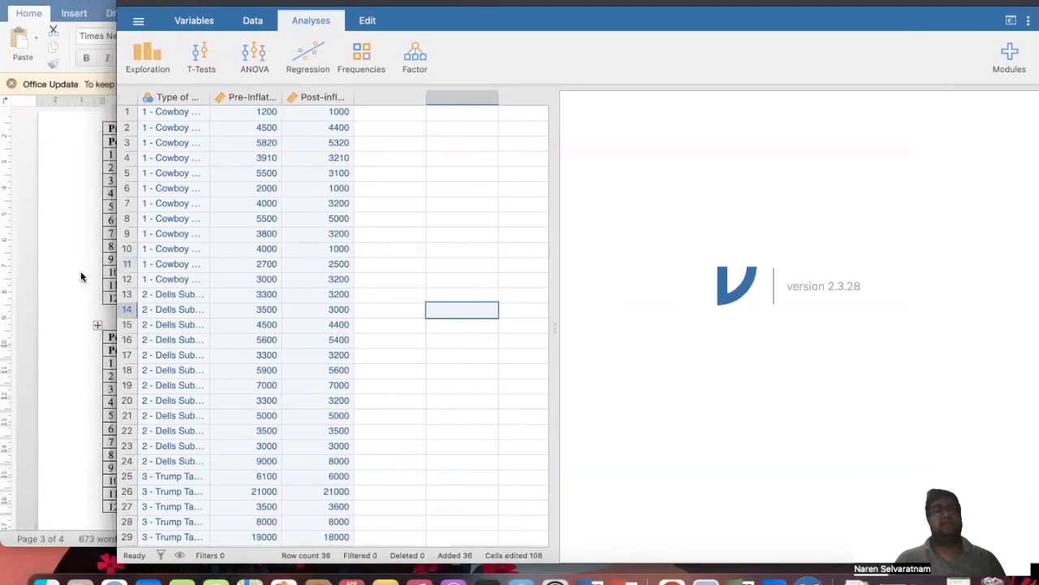
pyautogui.scroll(-5, 298, 294)
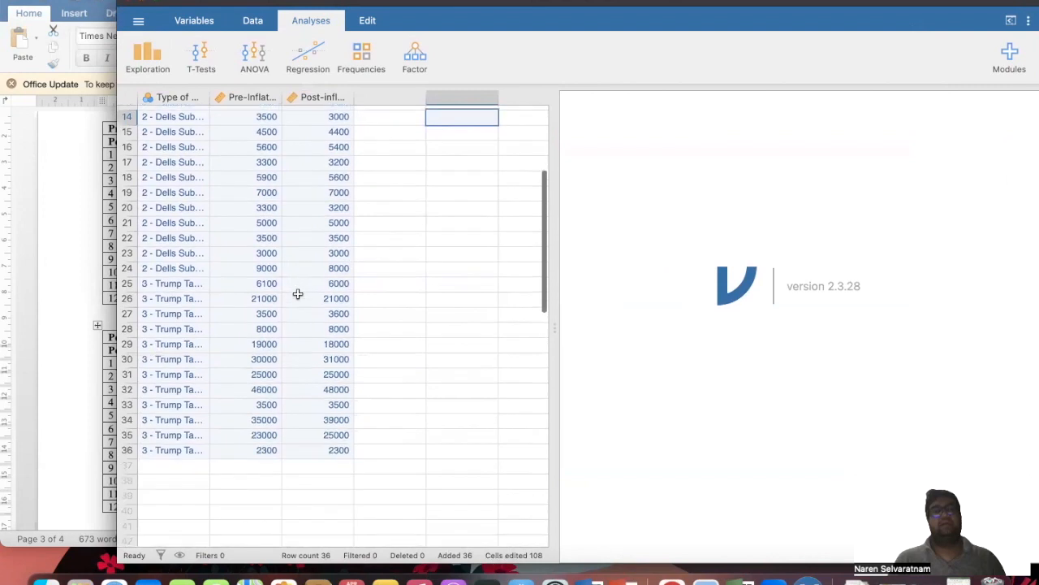
pyautogui.scroll(5, 298, 294)
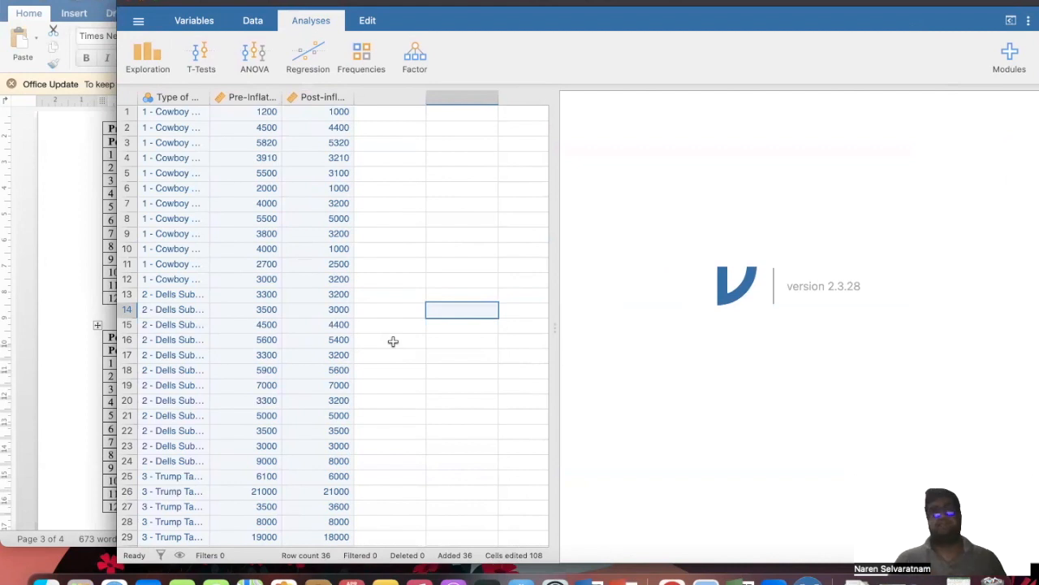
# Switch to the Word document and go back from the Post-Inflation table to the exercise description at the start.
pyautogui.click(67, 350)
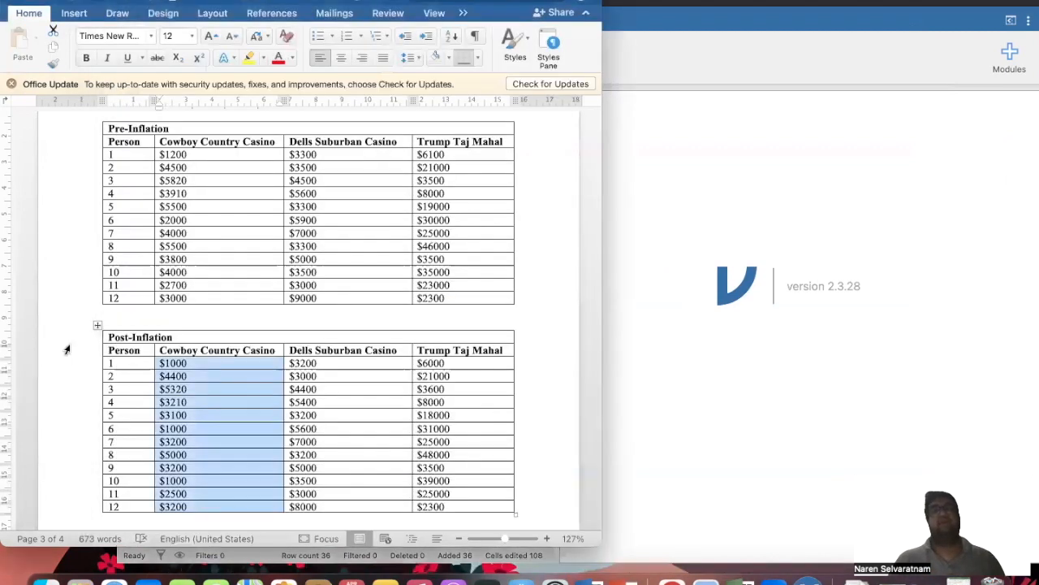
pyautogui.click(68, 350)
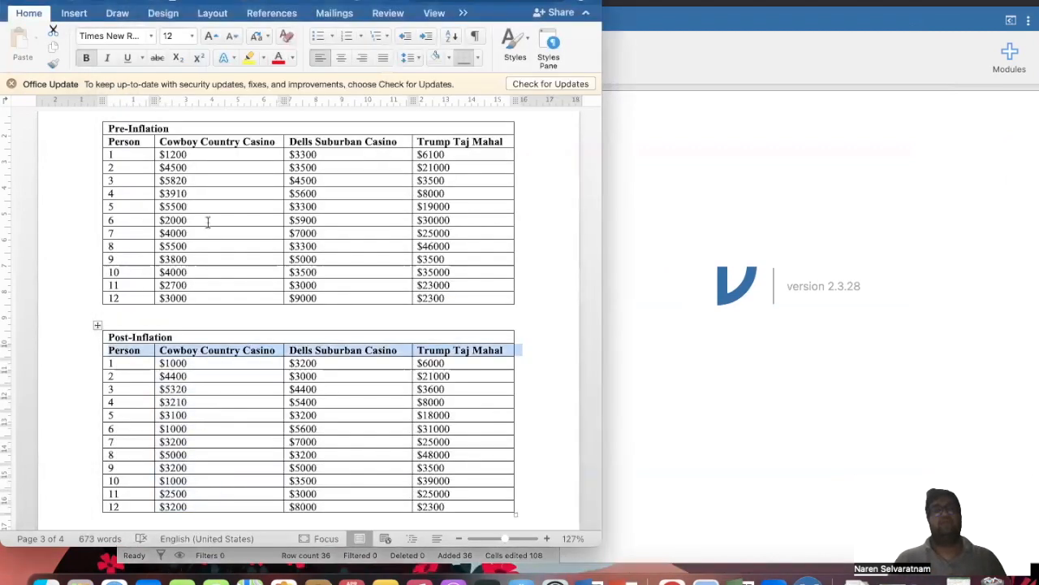
pyautogui.scroll(5, 355, 358)
pyautogui.scroll(15, 355, 357)
pyautogui.scroll(6, 355, 357)
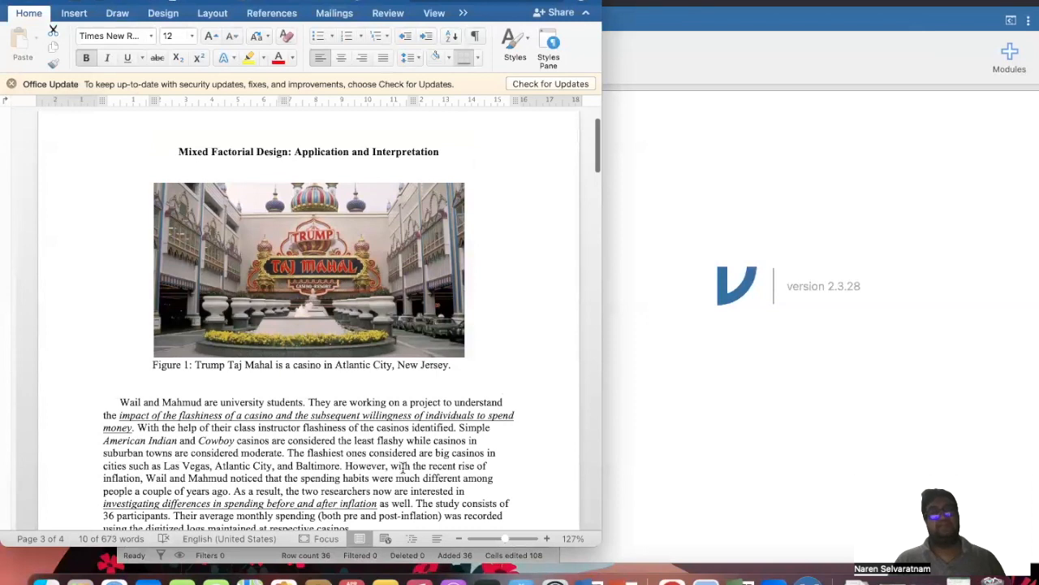
# Go to question 4 of the exercise and highlight its instruction to develop a hypothesis for the study.
pyautogui.scroll(-16, 402, 468)
pyautogui.scroll(-4, 403, 467)
pyautogui.moveTo(432, 173); pyautogui.dragTo(130, 174)
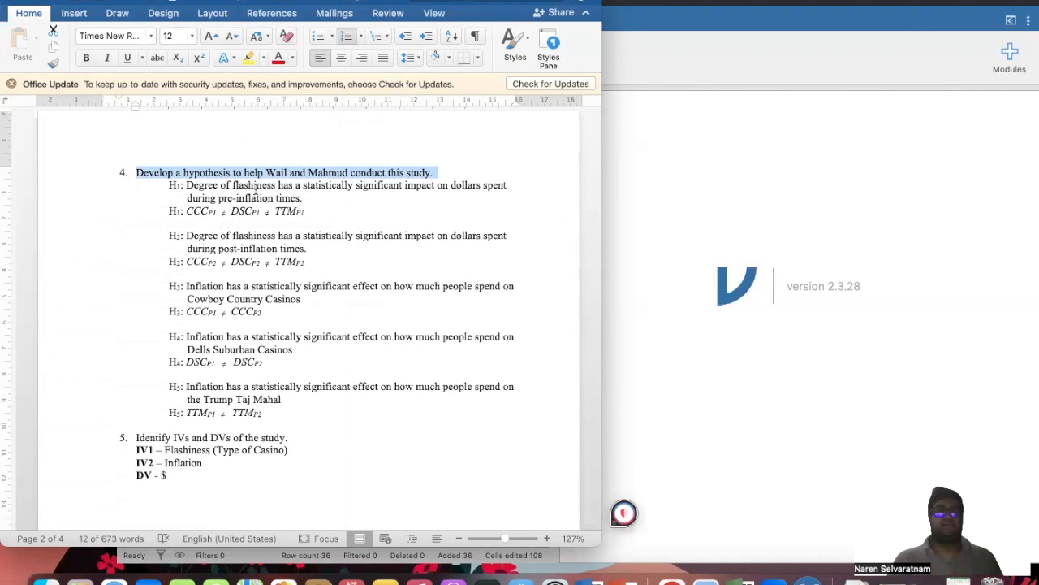
pyautogui.click(295, 212)
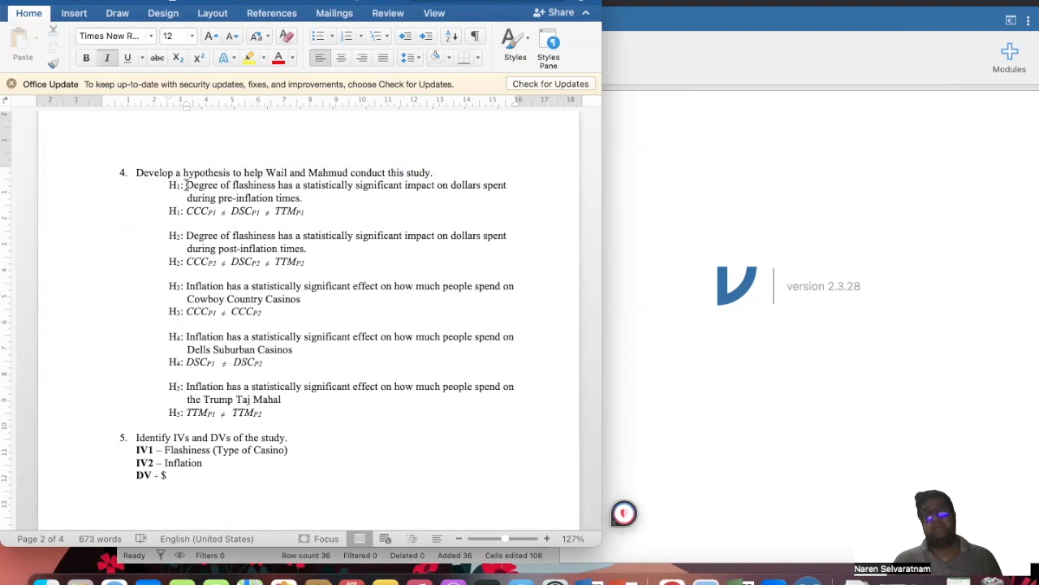
# Revisit the Pre-Inflation and Post-Inflation table and highlight the research aim about casino flashiness and willingness to spend money.
pyautogui.scroll(10, 186, 183)
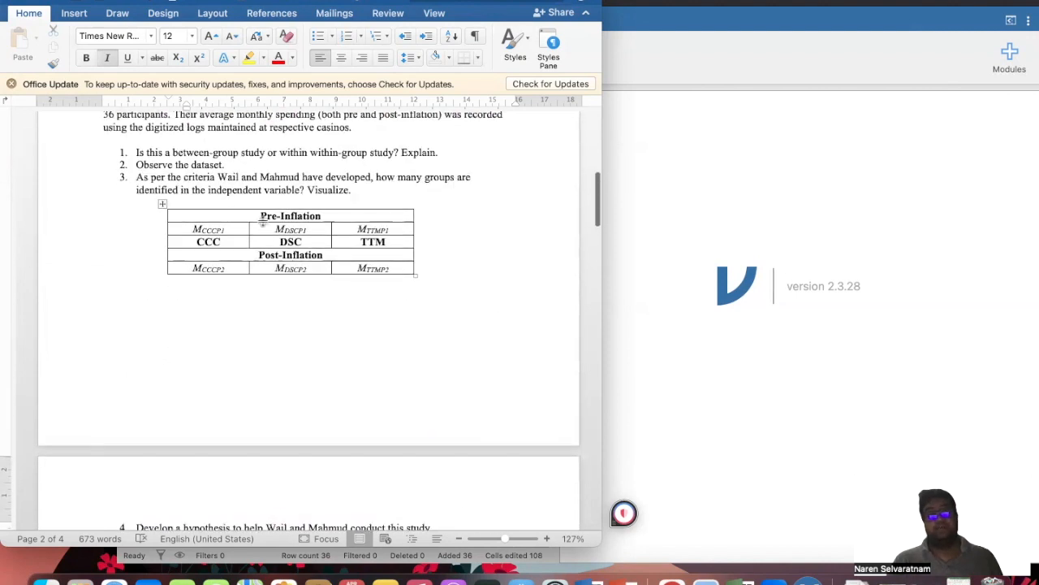
pyautogui.moveTo(261, 216); pyautogui.dragTo(245, 271)
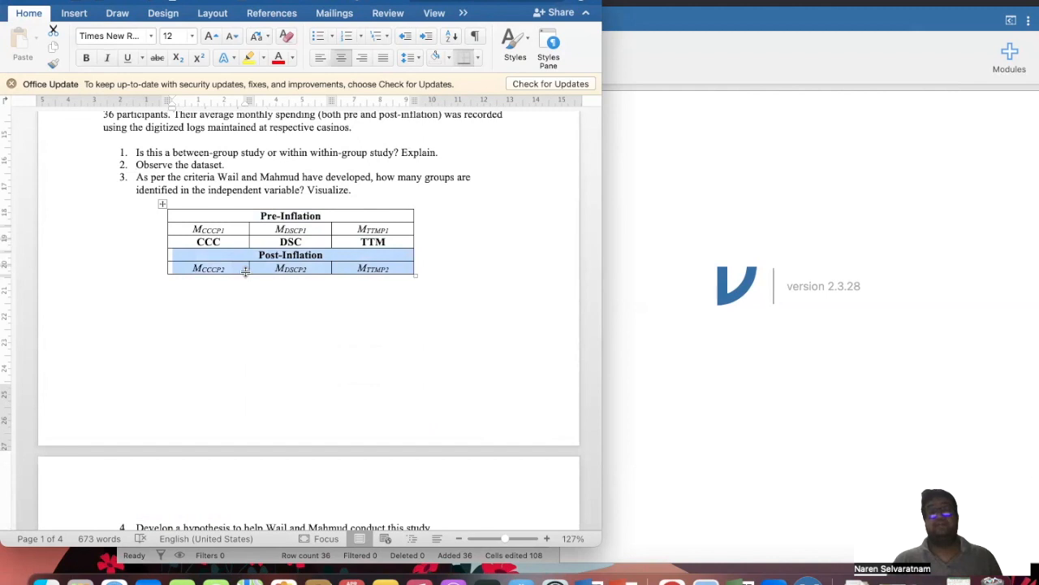
pyautogui.scroll(3, 245, 272)
pyautogui.moveTo(119, 143); pyautogui.dragTo(135, 155)
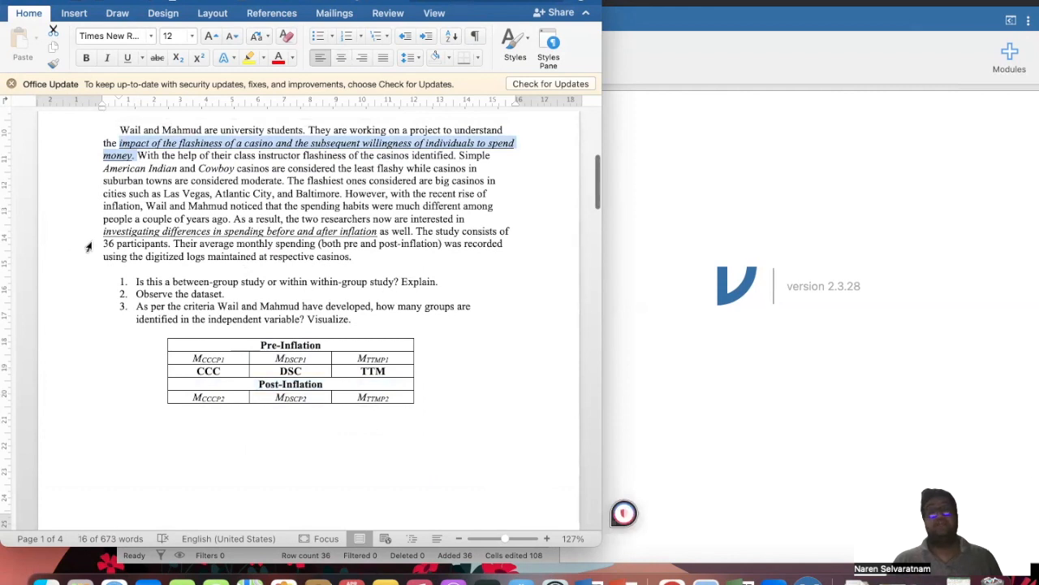
# Return to hypothesis H1 under question 4 and highlight its statement on flashiness and pre-inflation spending together with its notation.
pyautogui.scroll(-10, 88, 246)
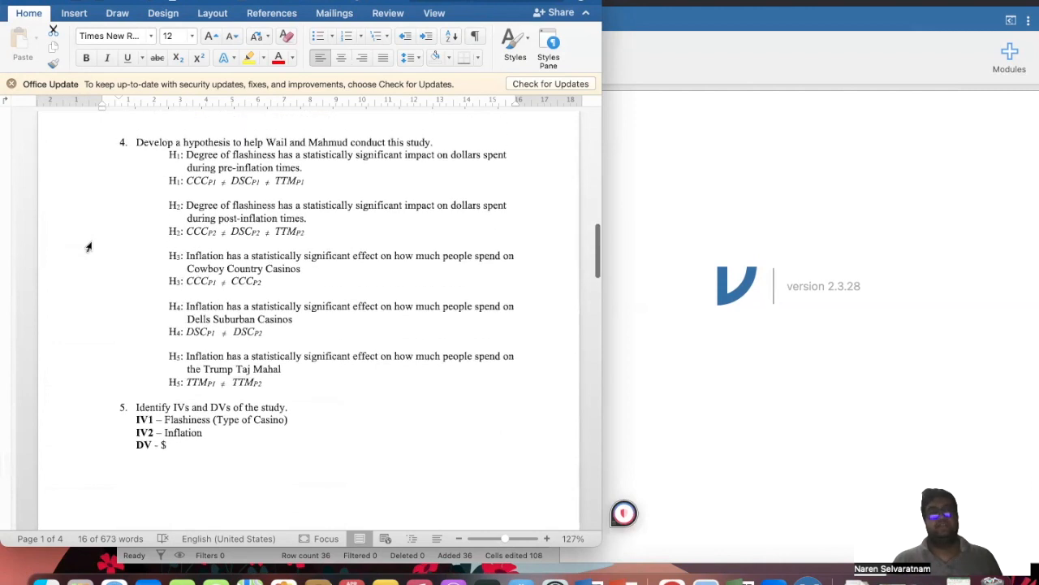
pyautogui.moveTo(303, 167); pyautogui.dragTo(190, 160)
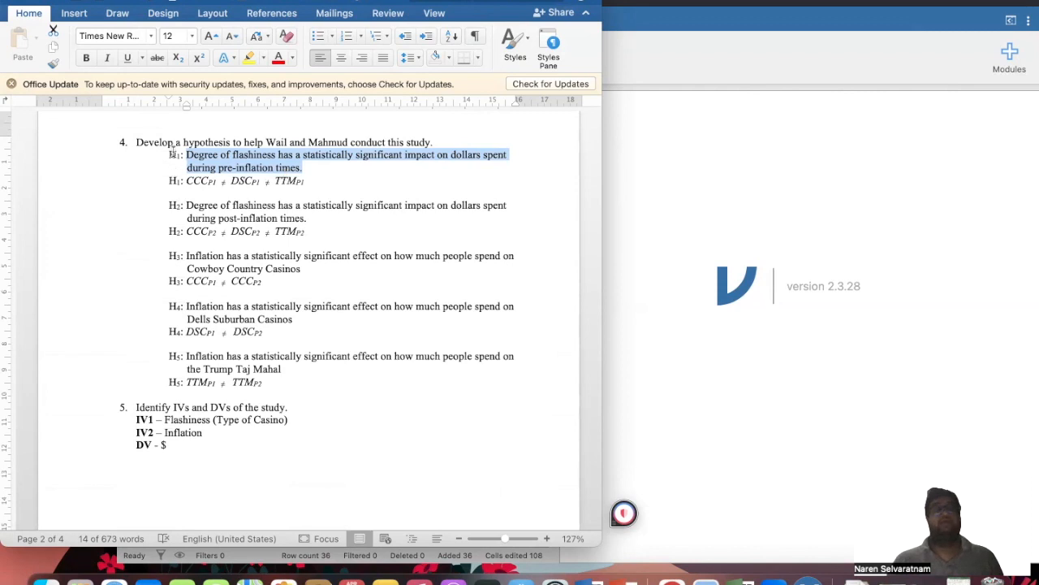
pyautogui.moveTo(169, 153); pyautogui.dragTo(231, 182)
pyautogui.click(297, 182)
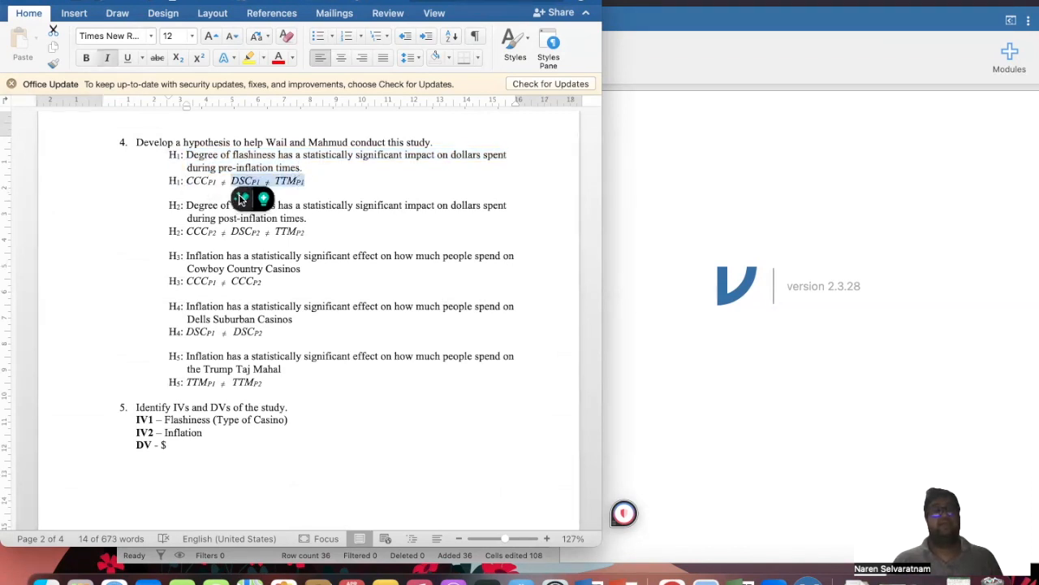
pyautogui.click(241, 199)
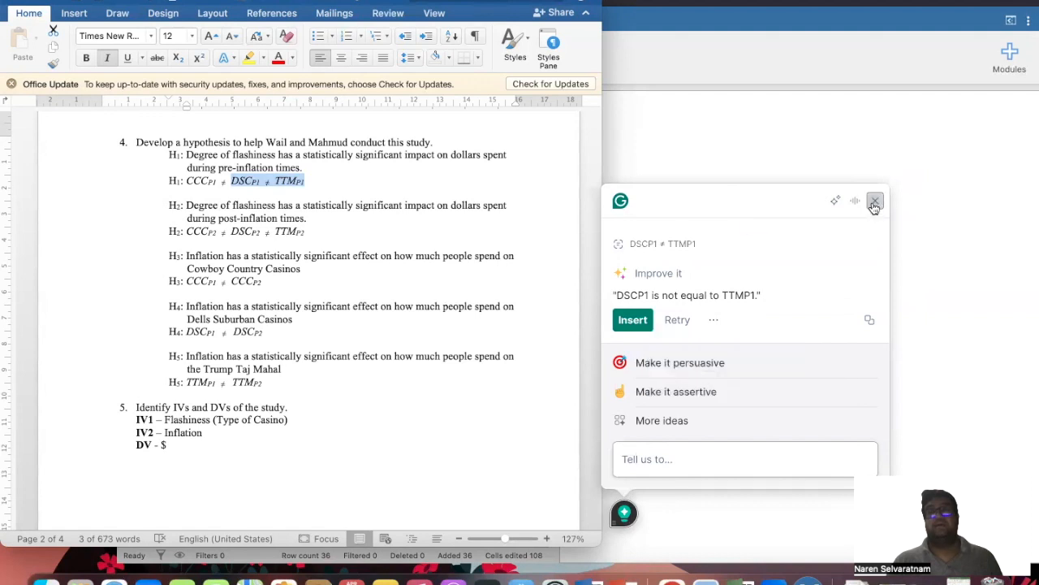
pyautogui.click(876, 204)
pyautogui.click(478, 277)
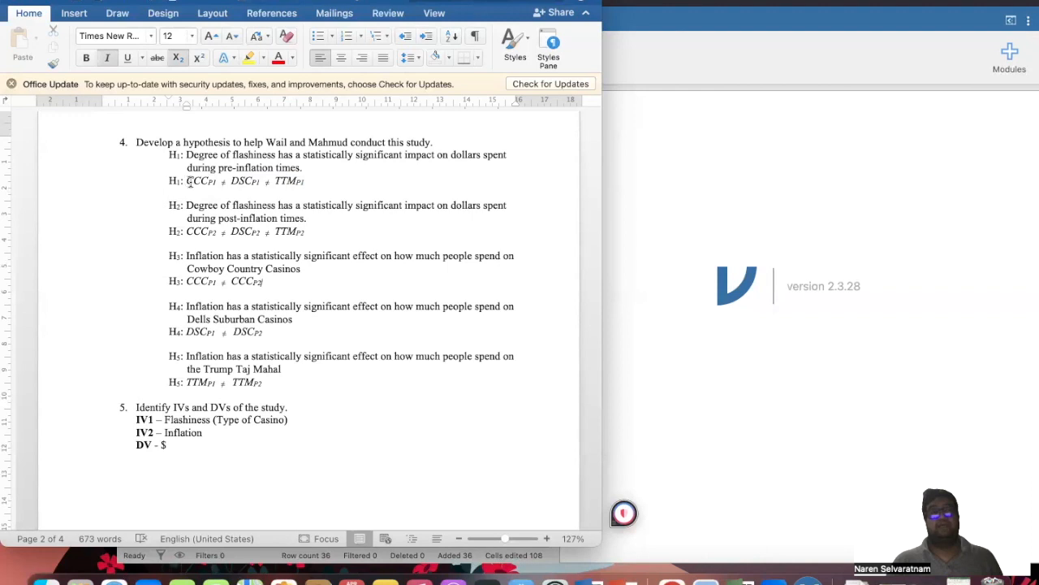
# Examine the CCC, DSC and TTM group terms and the P1 subscript in the H1 notation.
pyautogui.moveTo(209, 180); pyautogui.dragTo(216, 181)
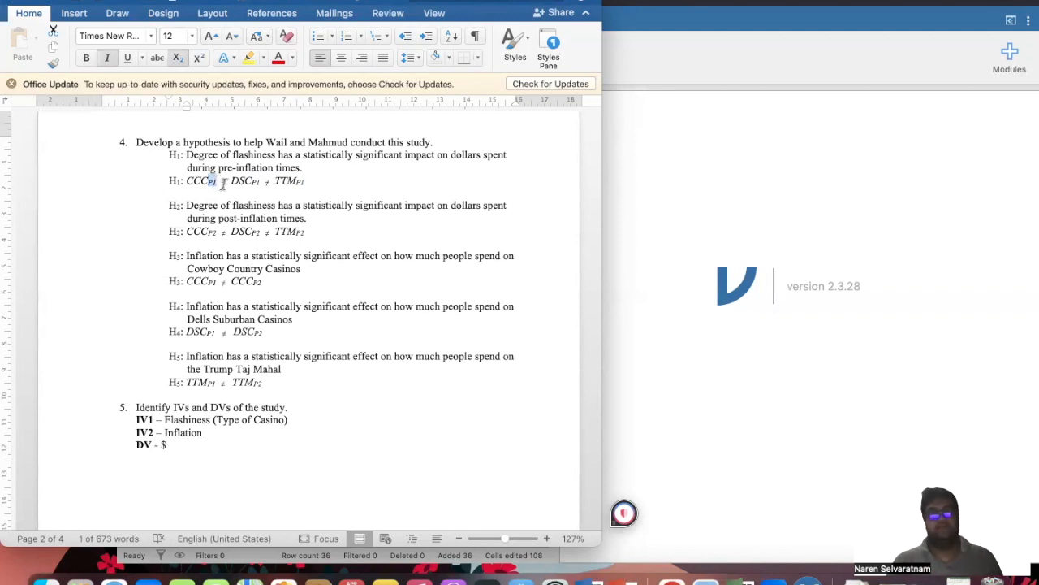
pyautogui.moveTo(231, 180); pyautogui.dragTo(295, 180)
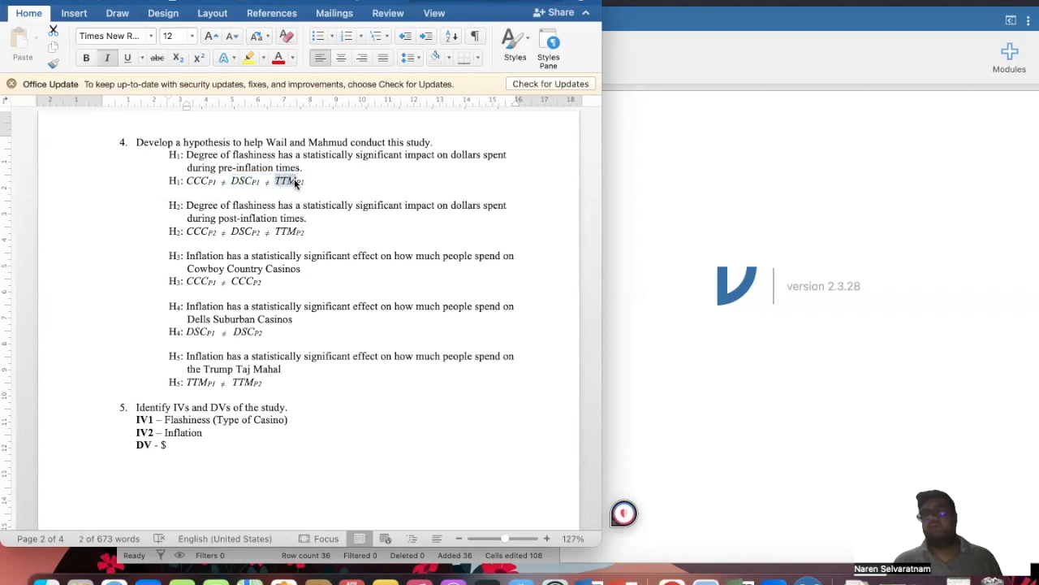
pyautogui.click(368, 183)
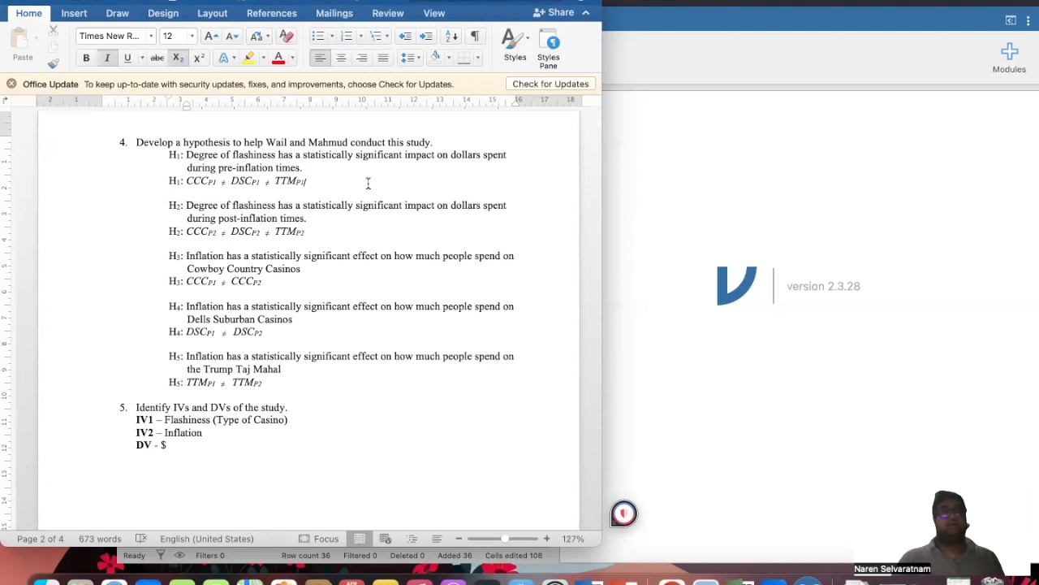
# Review hypothesis H2 on post-inflation spending and compare its notation with the Post-Inflation means row of the table.
pyautogui.moveTo(186, 205); pyautogui.dragTo(313, 221)
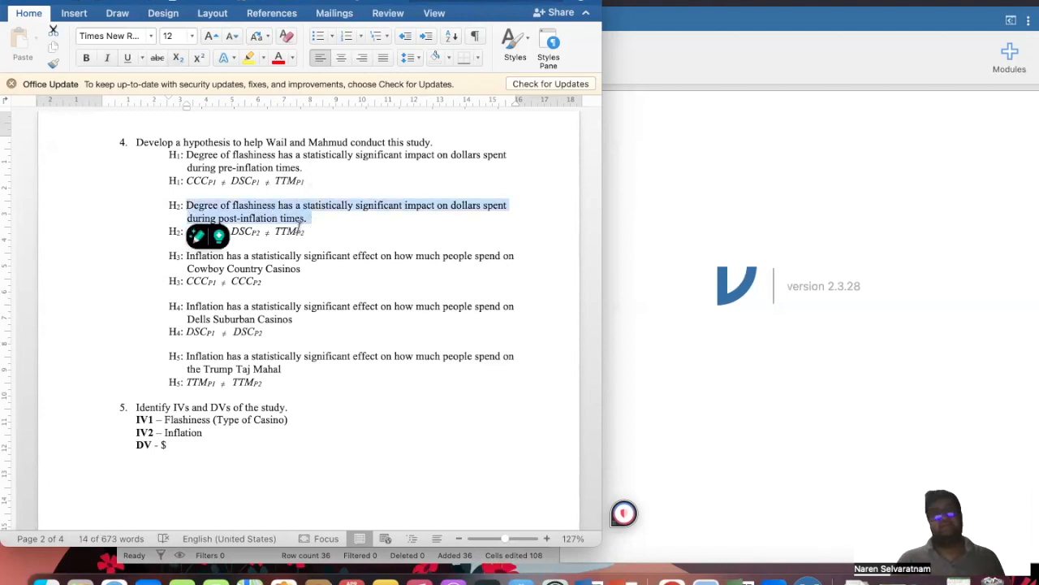
pyautogui.click(324, 217)
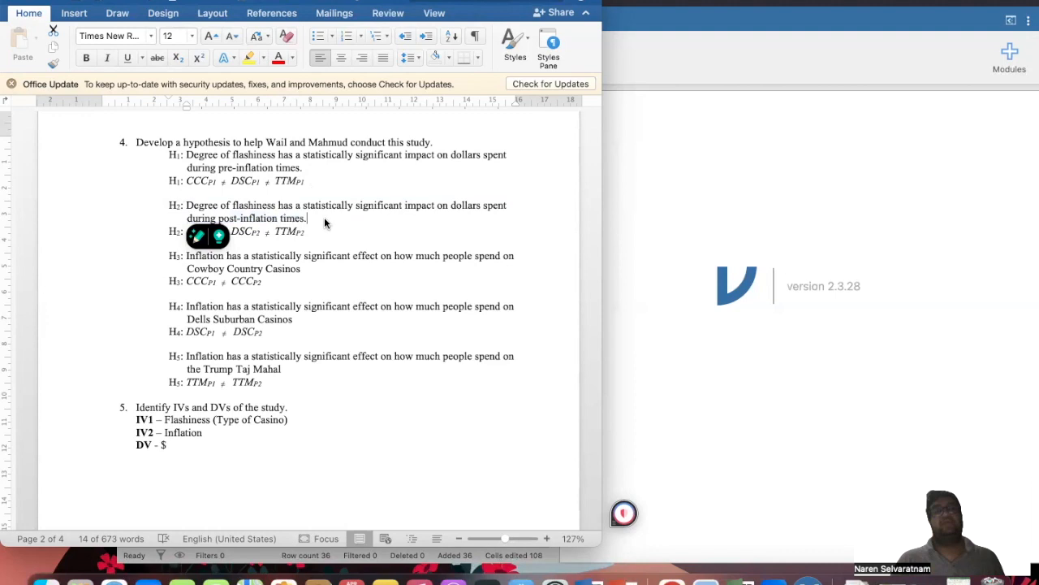
pyautogui.moveTo(314, 231); pyautogui.dragTo(172, 233)
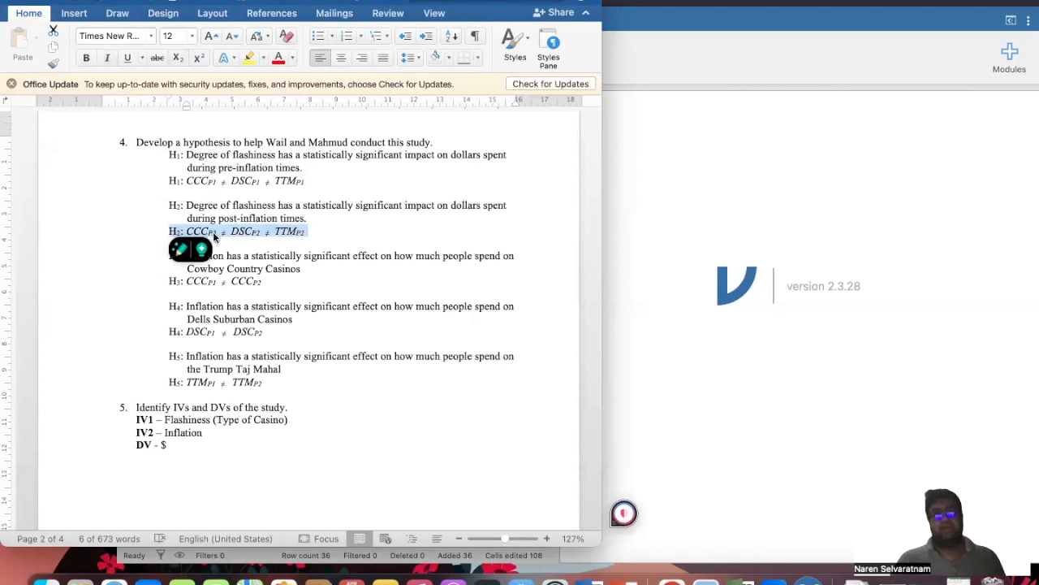
pyautogui.scroll(8, 244, 221)
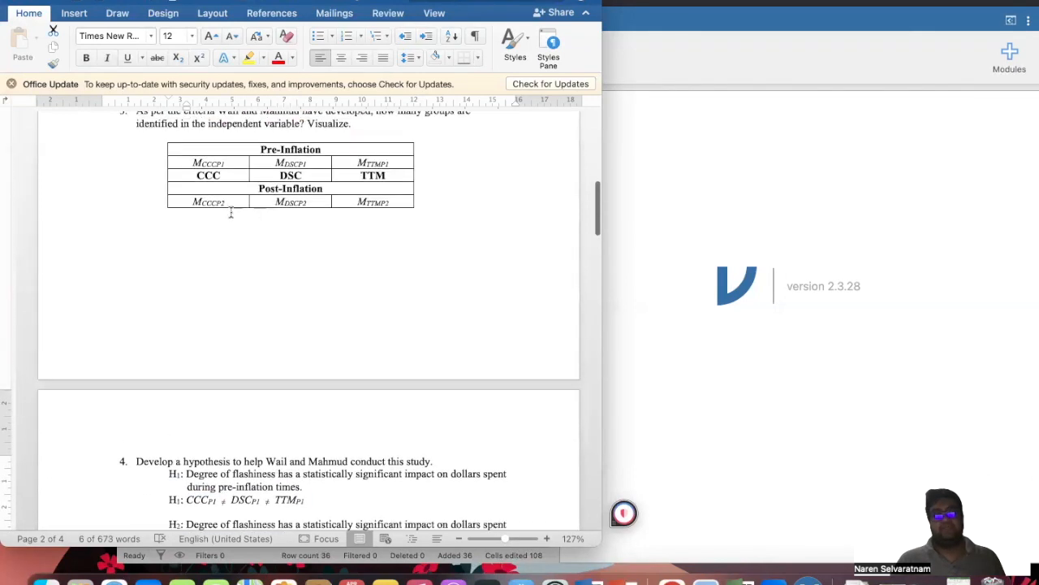
pyautogui.moveTo(204, 203); pyautogui.dragTo(357, 204)
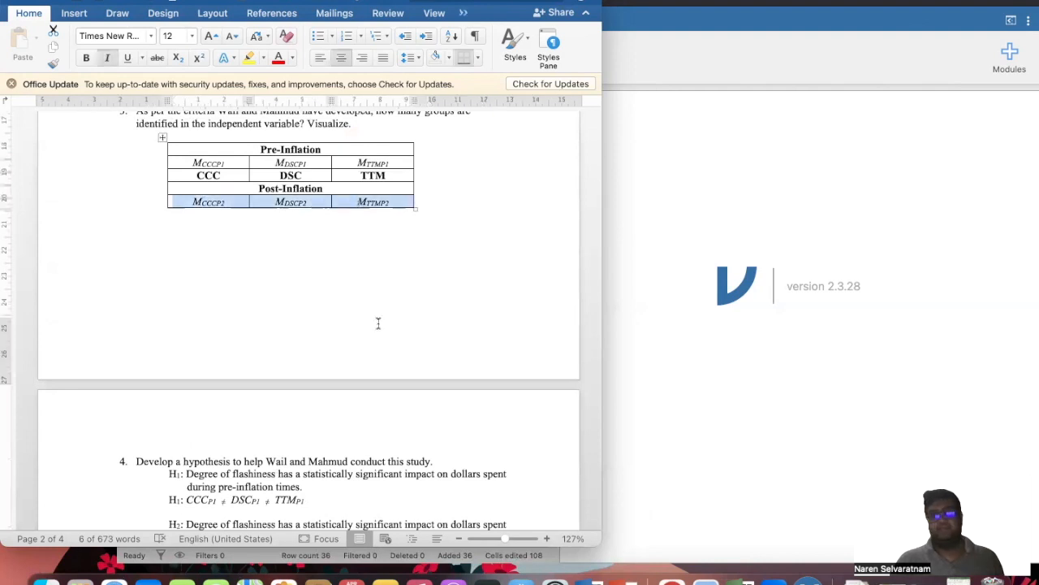
pyautogui.scroll(-5, 377, 323)
pyautogui.moveTo(305, 340); pyautogui.dragTo(207, 335)
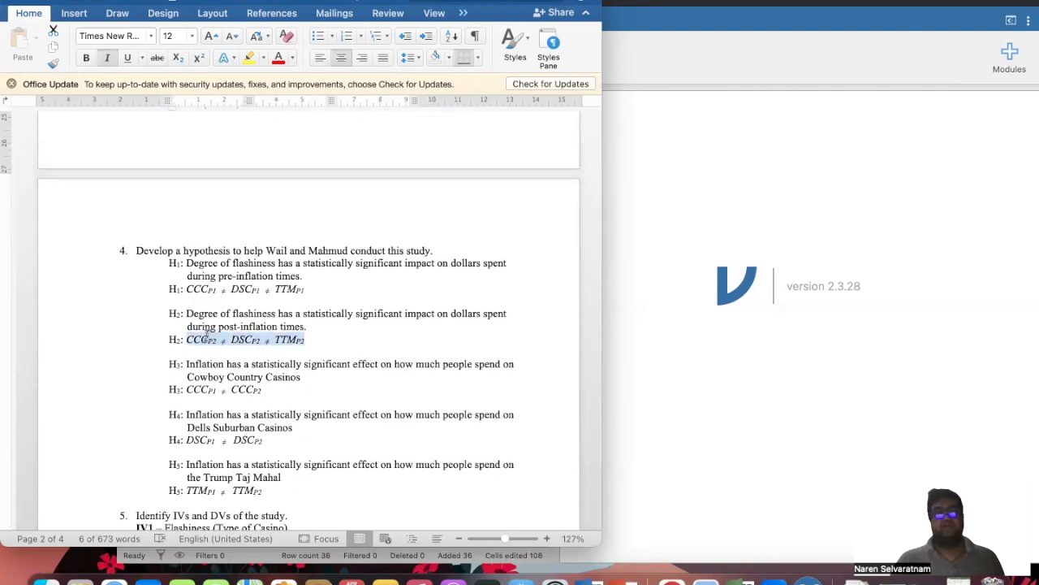
pyautogui.click(357, 366)
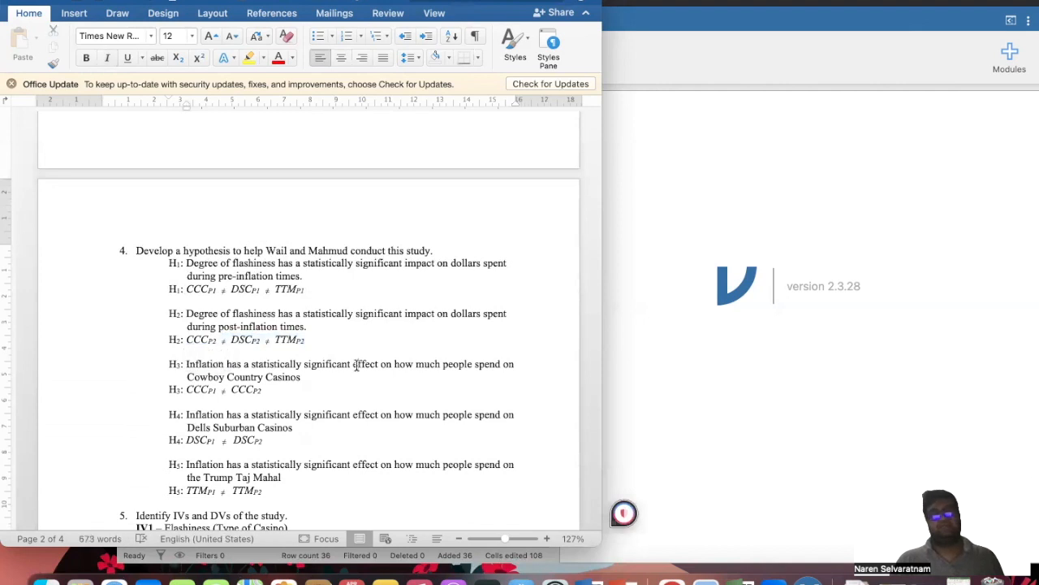
# Highlight the research aim about spending differences before and after inflation in the description and return to the hypotheses.
pyautogui.scroll(-3, 357, 365)
pyautogui.scroll(1, 357, 366)
pyautogui.scroll(2, 240, 308)
pyautogui.scroll(10, 240, 309)
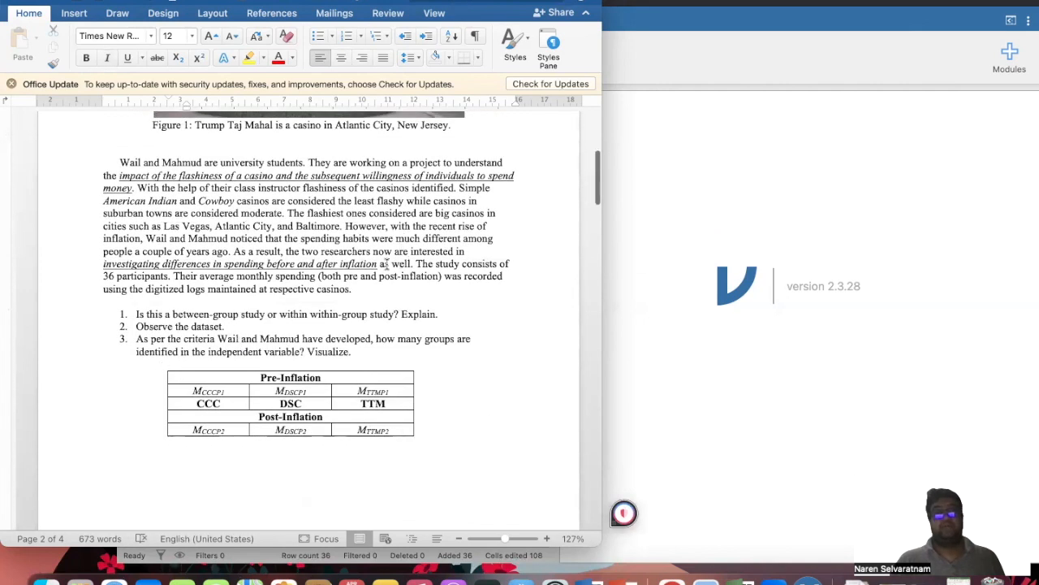
pyautogui.moveTo(378, 264); pyautogui.dragTo(145, 275)
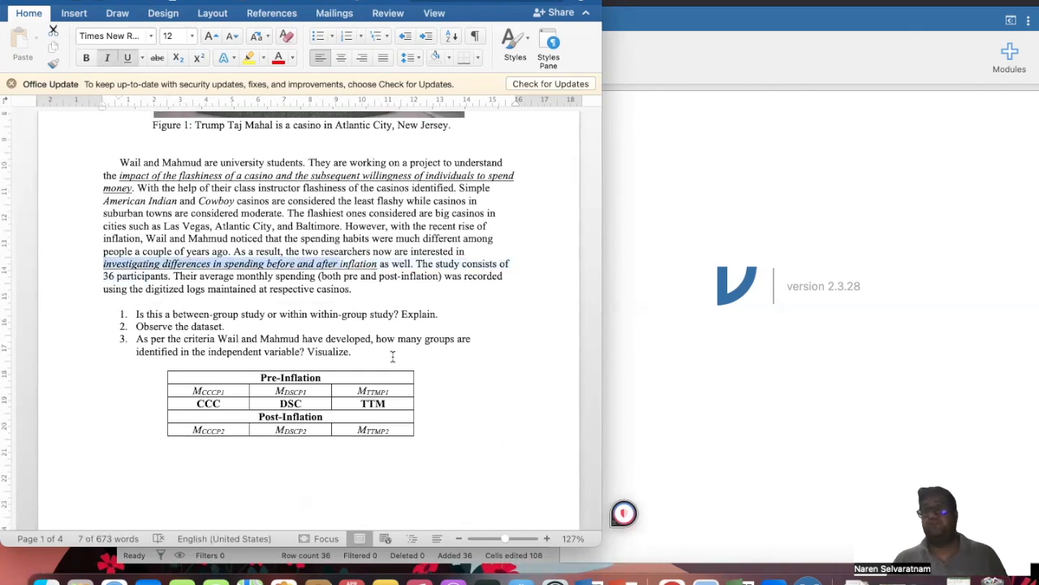
pyautogui.scroll(-10, 392, 356)
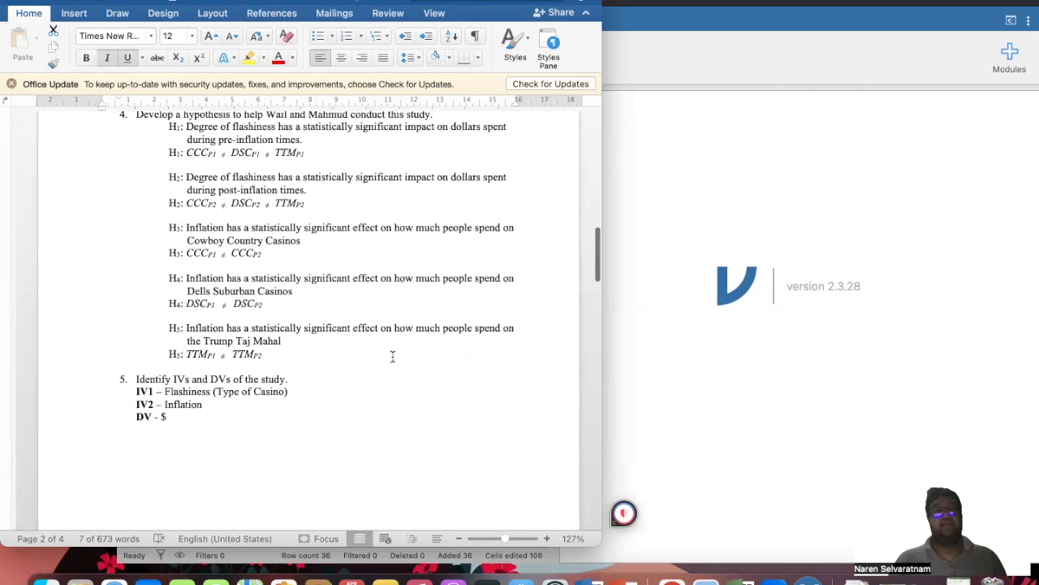
pyautogui.click(392, 355)
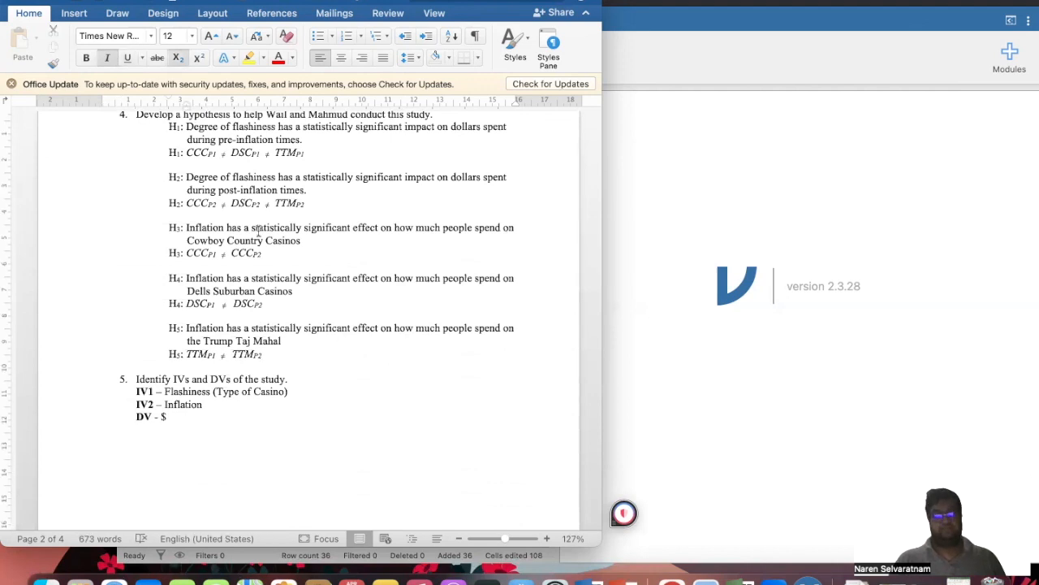
# Review hypotheses H3, H4 and H5 on how inflation affects spending at each casino type, highlighting them individually and as a block.
pyautogui.moveTo(264, 253); pyautogui.dragTo(203, 248)
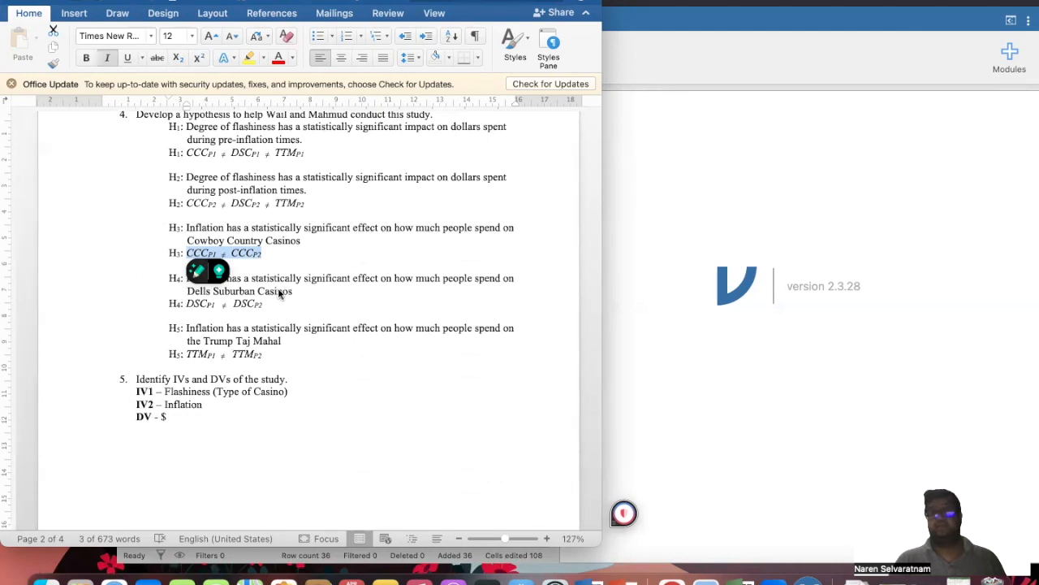
pyautogui.moveTo(302, 291); pyautogui.dragTo(168, 278)
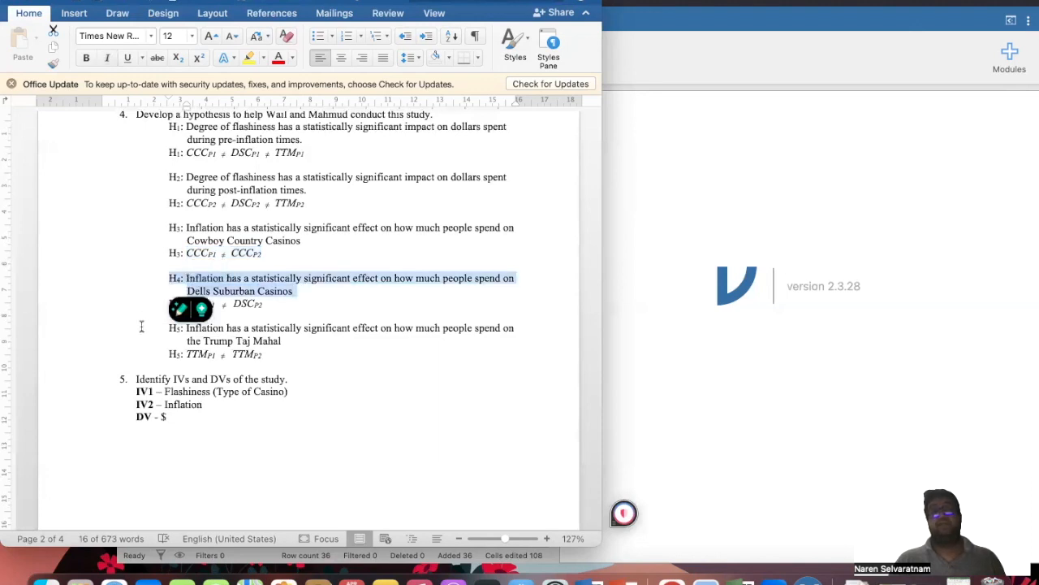
pyautogui.moveTo(281, 341); pyautogui.dragTo(182, 329)
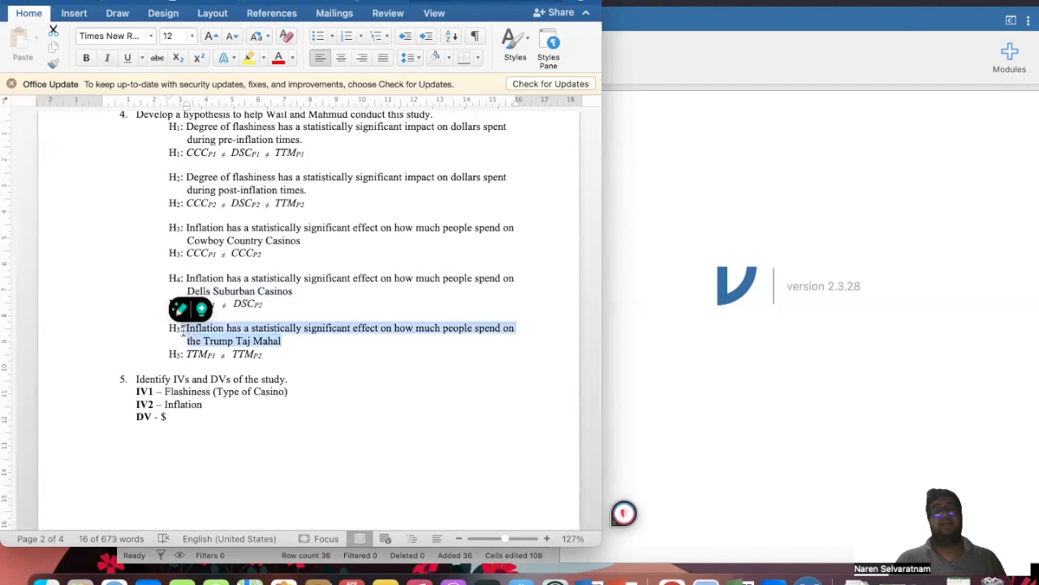
pyautogui.click(364, 389)
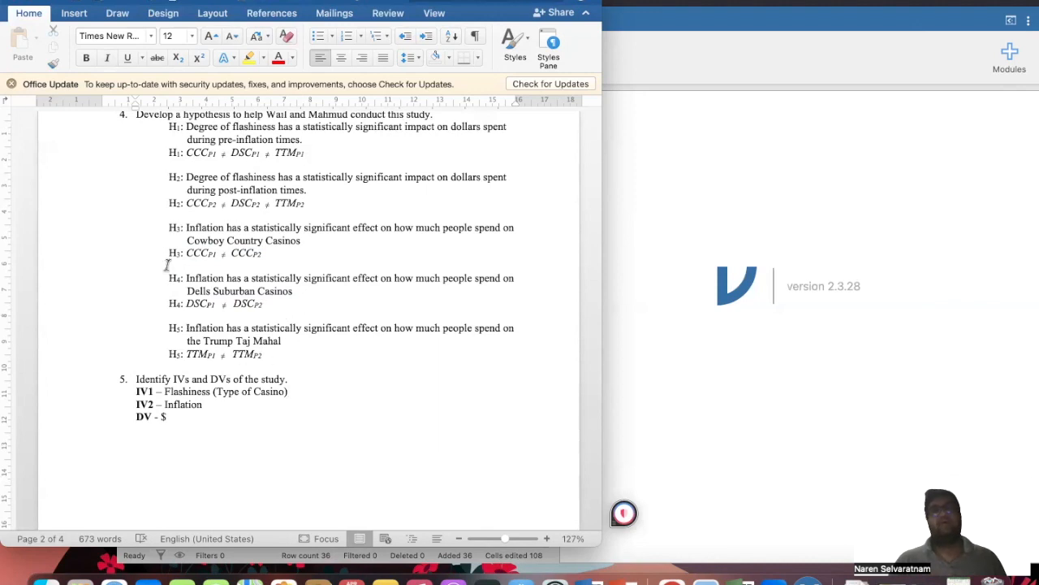
pyautogui.moveTo(268, 358); pyautogui.dragTo(166, 234)
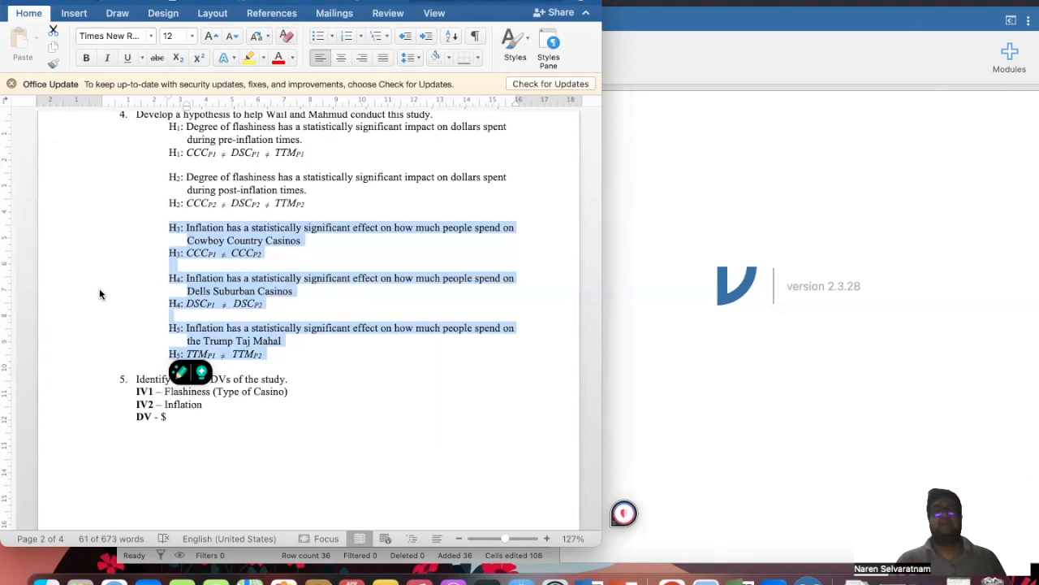
pyautogui.click(277, 314)
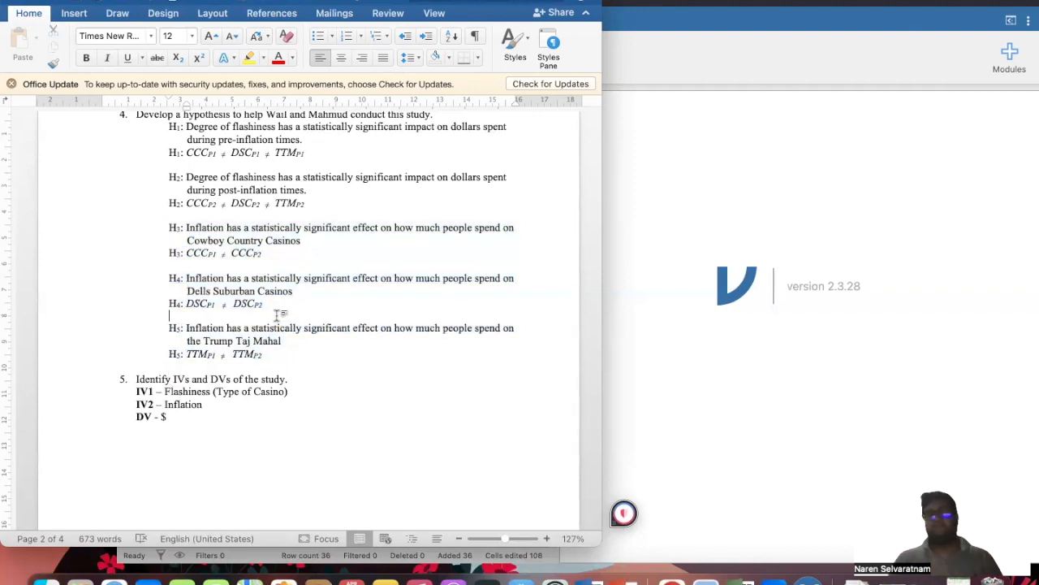
# Examine the IV1, IV2 and DV answers under question 5 and go back to the Pre-Inflation and Post-Inflation table.
pyautogui.scroll(-2, 297, 439)
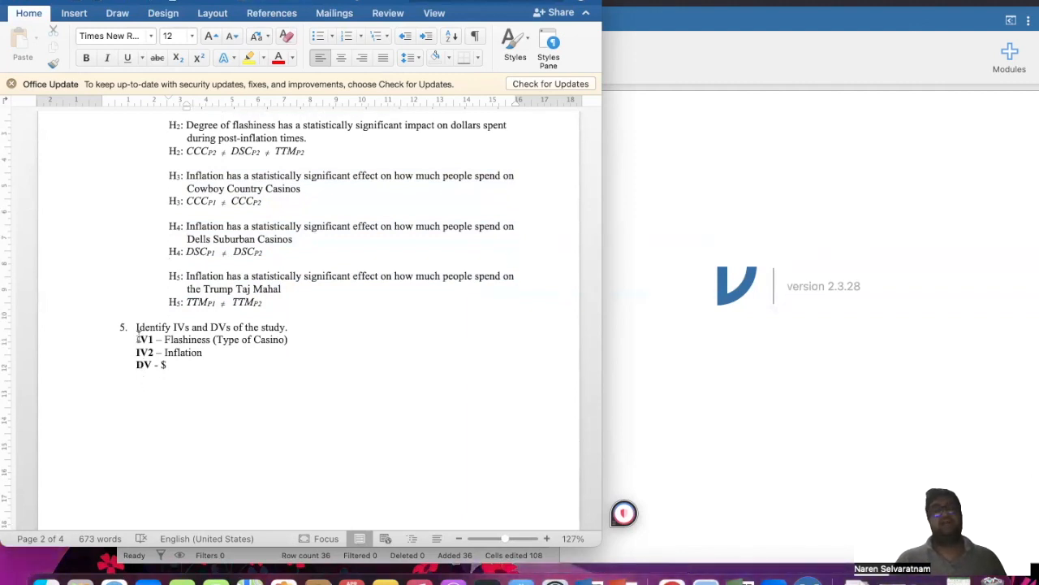
pyautogui.moveTo(136, 334); pyautogui.dragTo(171, 365)
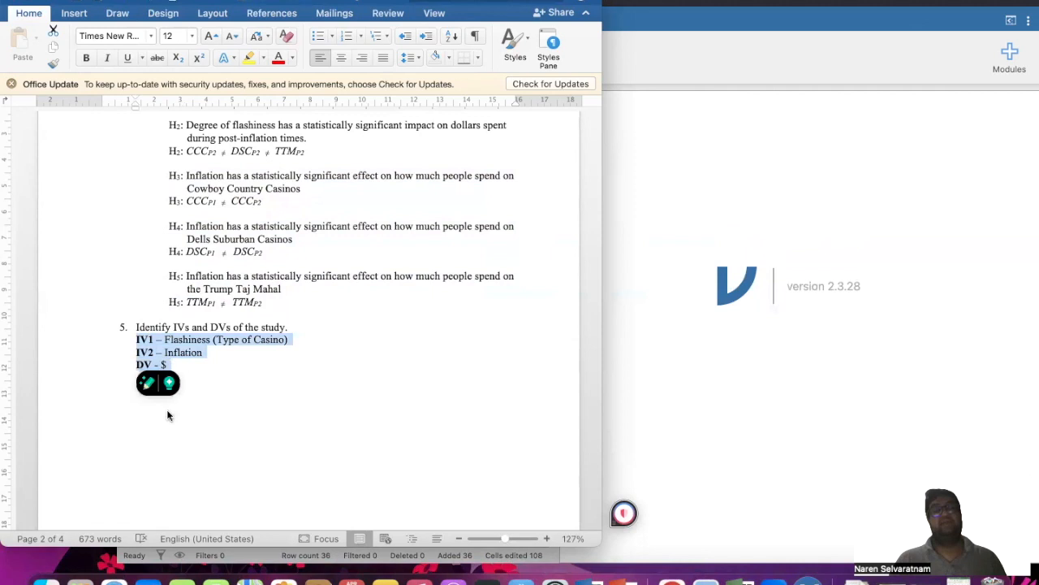
pyautogui.click(148, 349)
pyautogui.moveTo(154, 339); pyautogui.dragTo(135, 339)
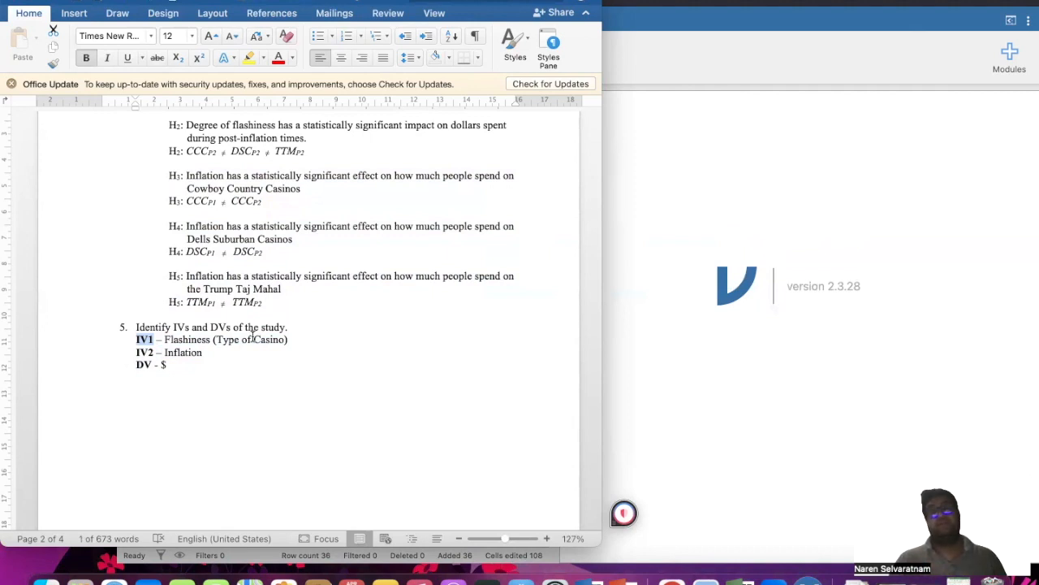
pyautogui.moveTo(215, 351); pyautogui.dragTo(165, 352)
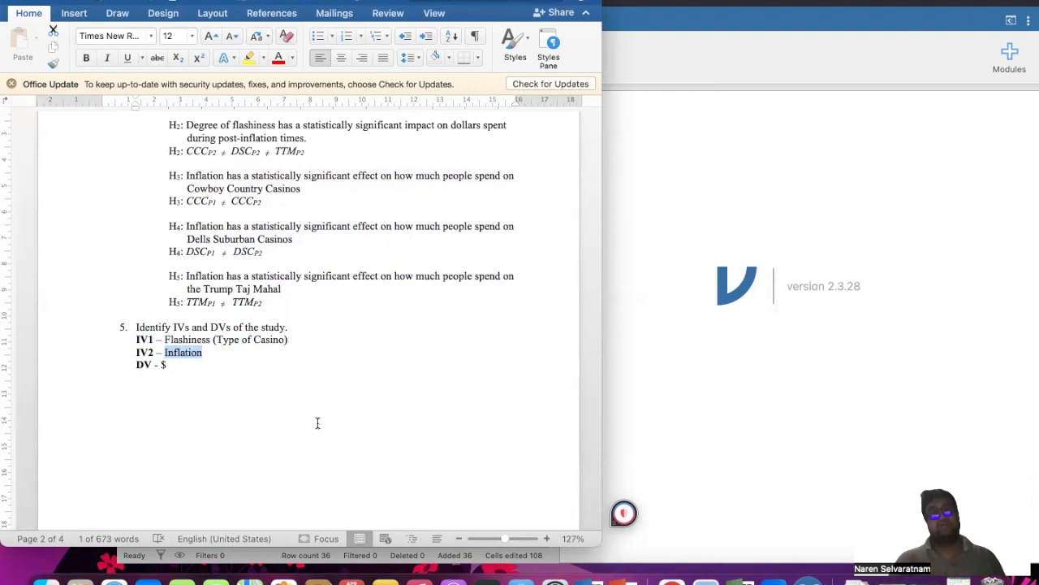
pyautogui.scroll(15, 317, 420)
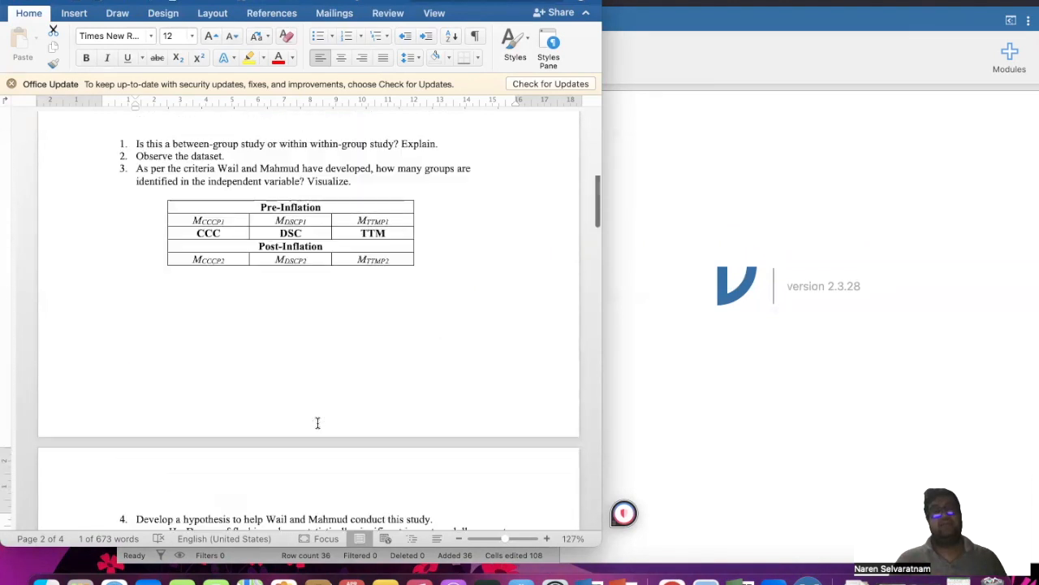
# Review the Pre-Inflation and Post-Inflation table, then look through the hypotheses and dataset tables down to questions 7 to 16.
pyautogui.moveTo(262, 255); pyautogui.dragTo(341, 309)
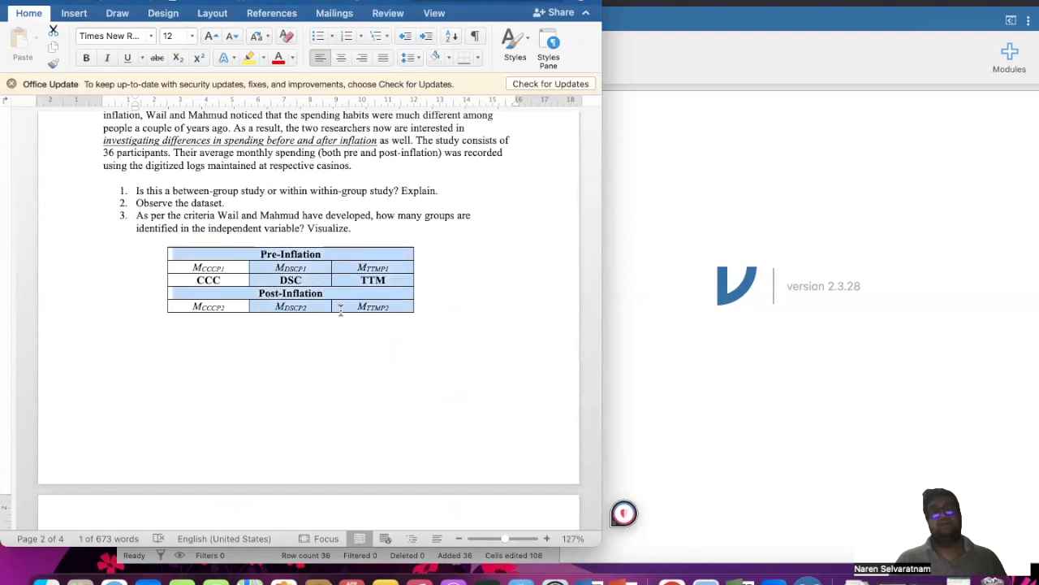
pyautogui.click(320, 351)
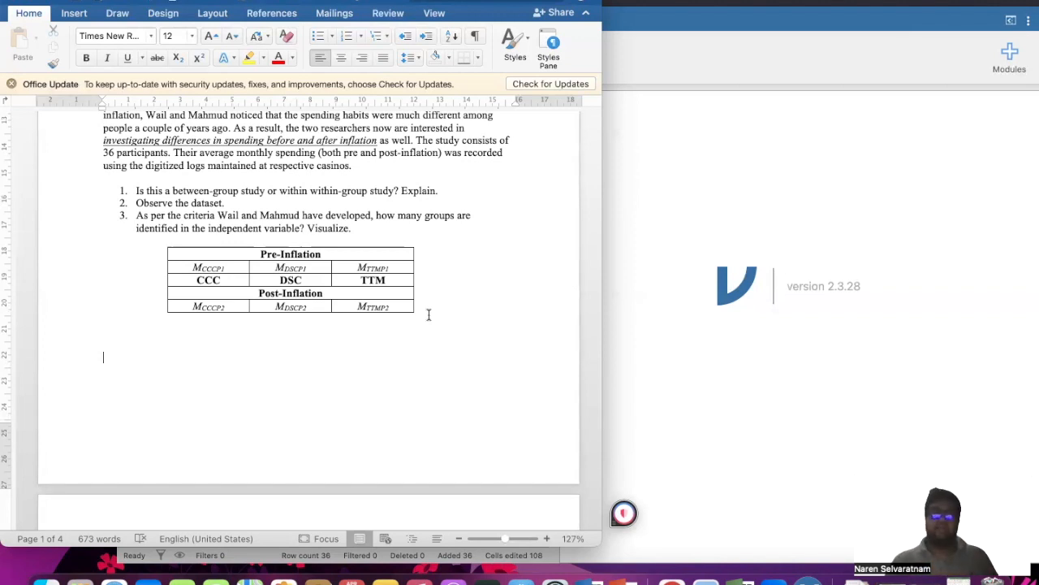
pyautogui.scroll(10, 429, 315)
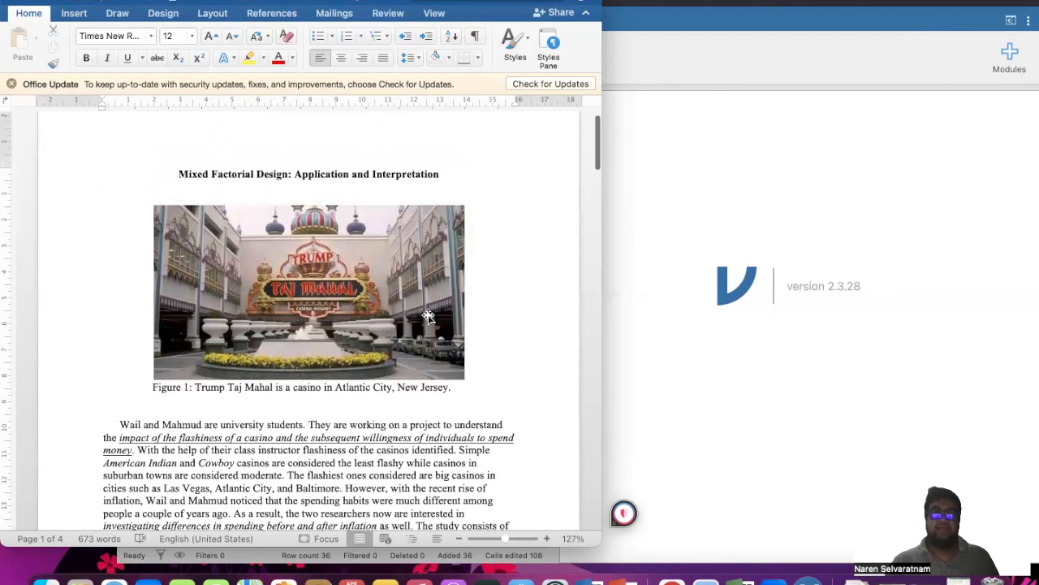
pyautogui.scroll(-9, 429, 315)
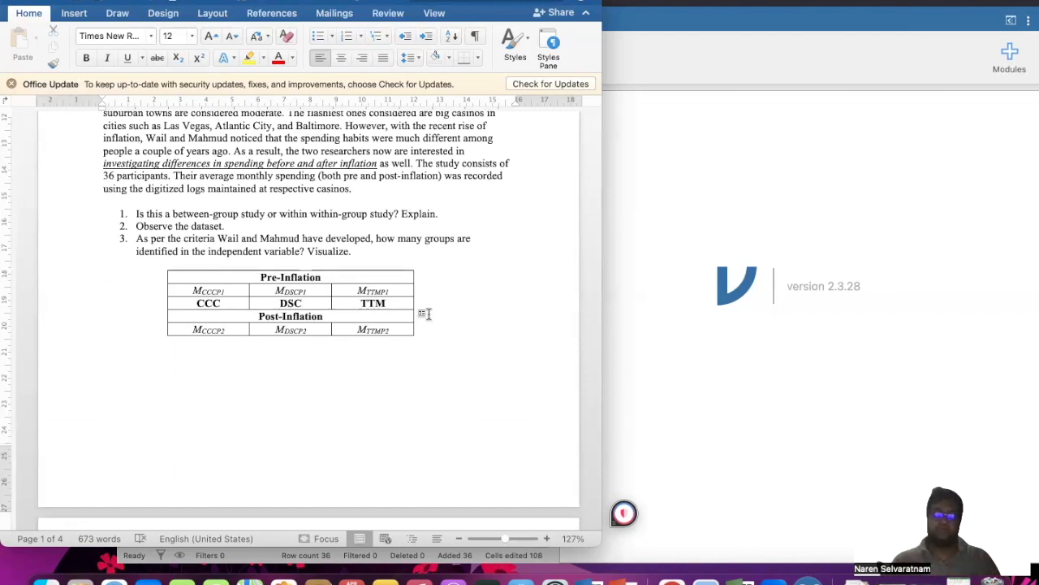
pyautogui.scroll(-11, 429, 314)
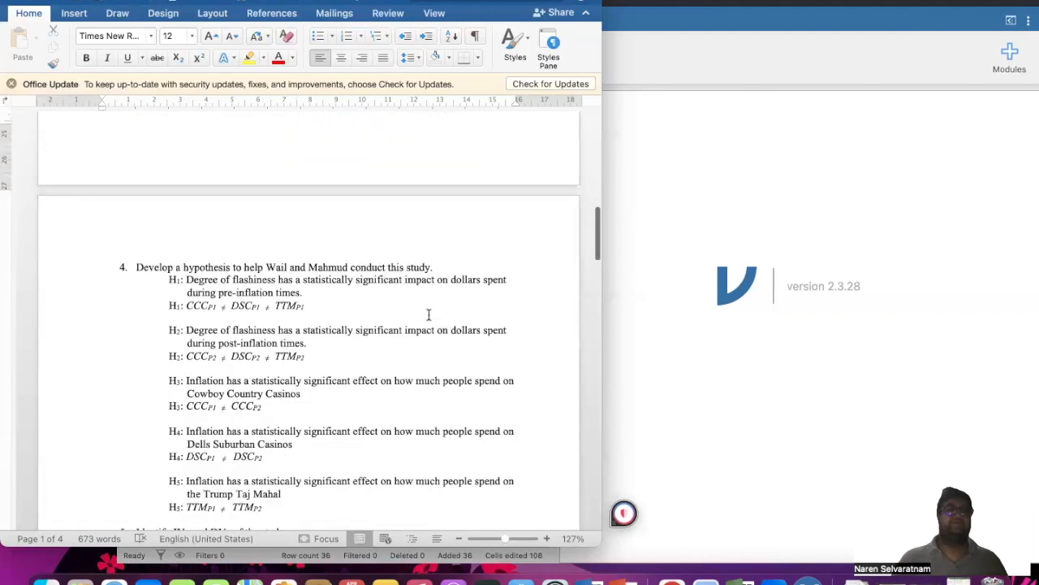
pyautogui.scroll(-12, 428, 314)
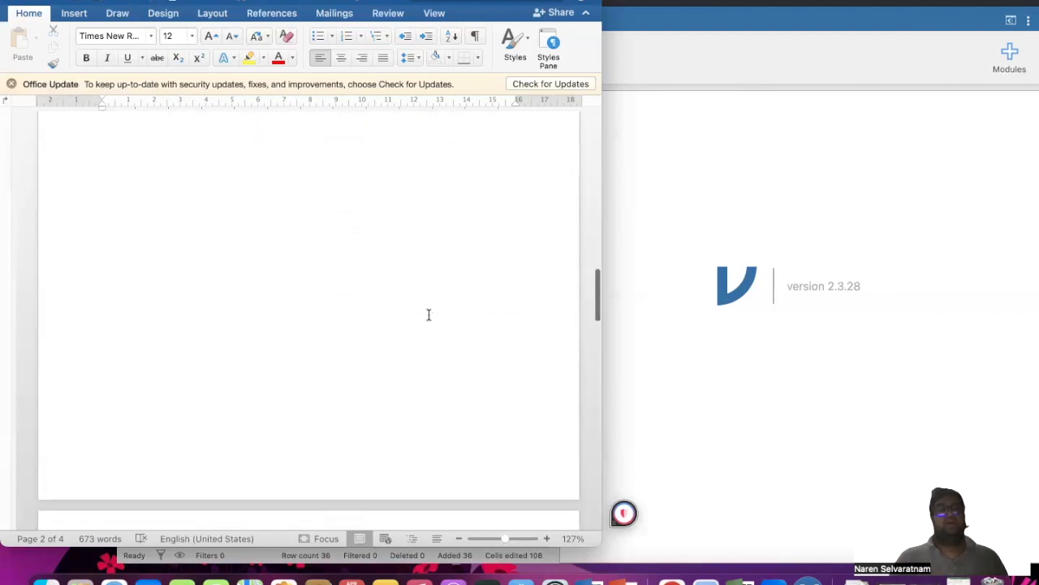
pyautogui.scroll(-10, 429, 314)
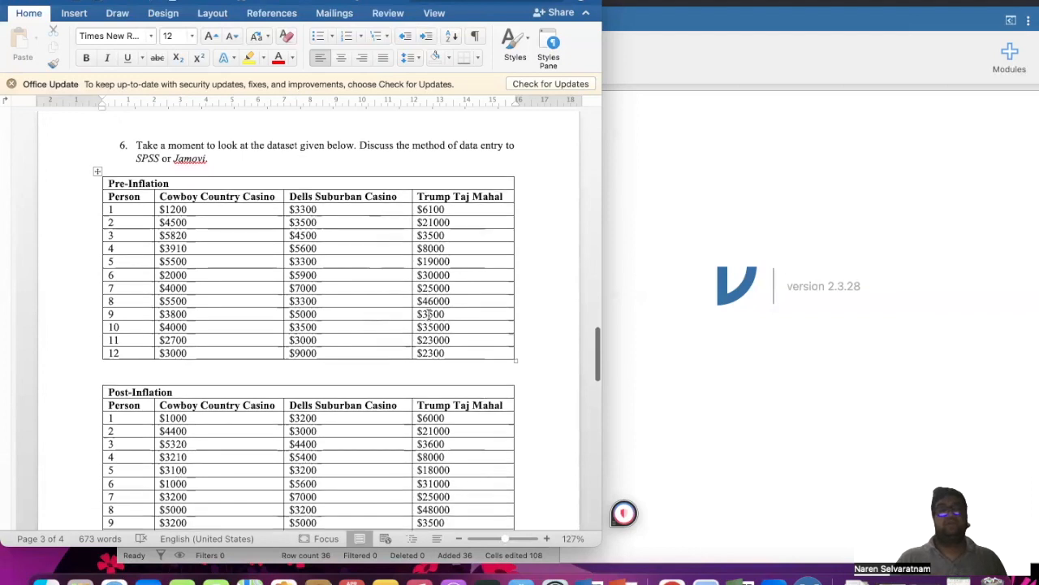
pyautogui.scroll(-14, 429, 314)
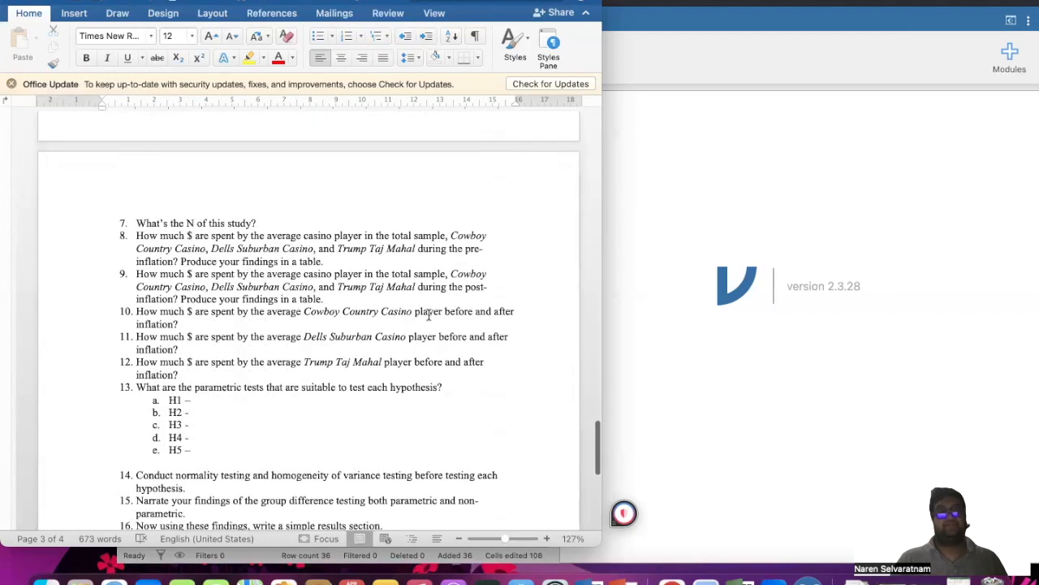
pyautogui.scroll(-3, 429, 315)
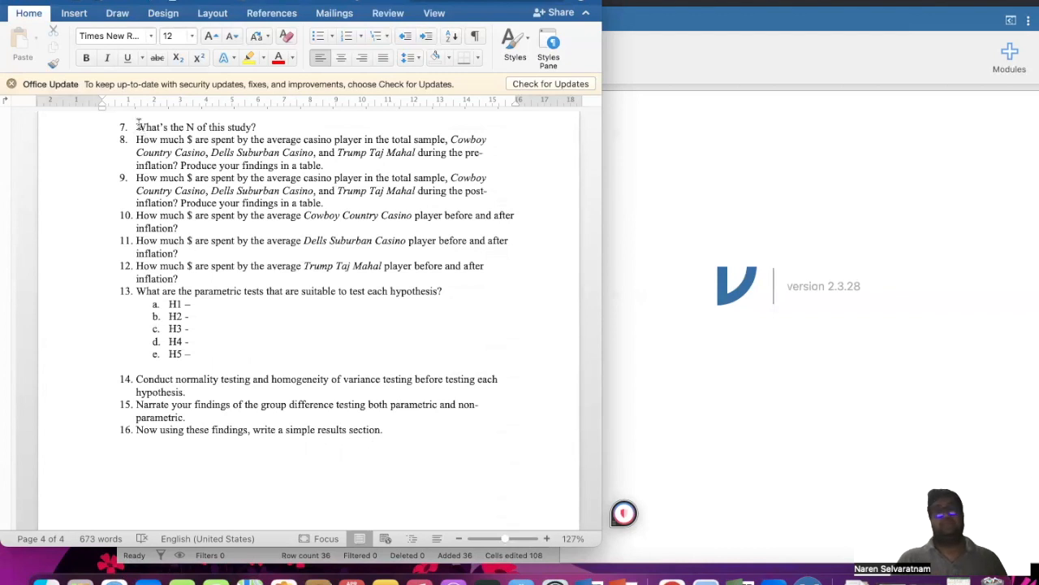
# Highlight and read question 7 on the study's N and question 8 on average pre-inflation spending.
pyautogui.moveTo(136, 127); pyautogui.dragTo(271, 129)
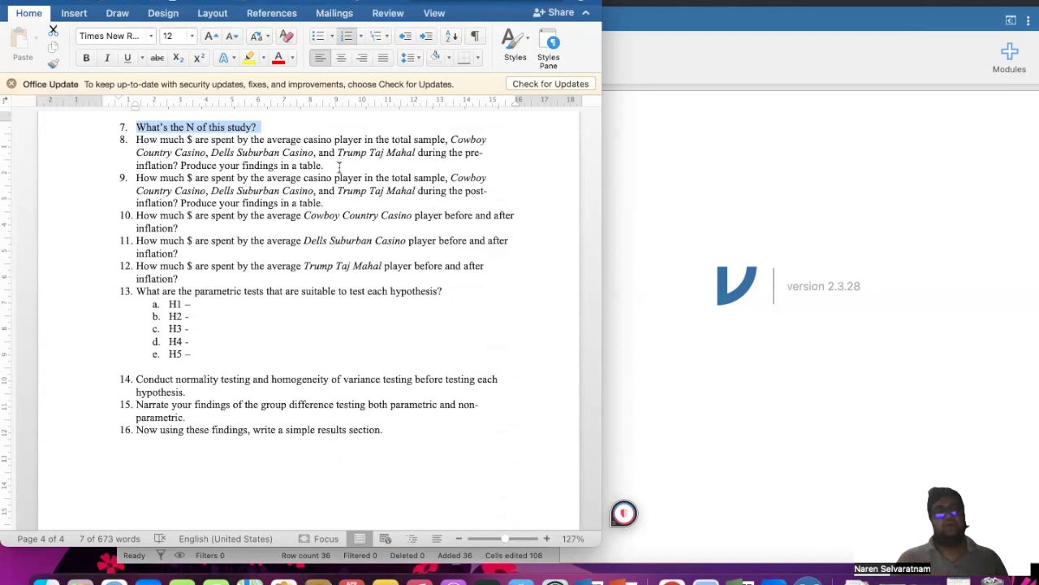
pyautogui.moveTo(324, 165); pyautogui.dragTo(142, 146)
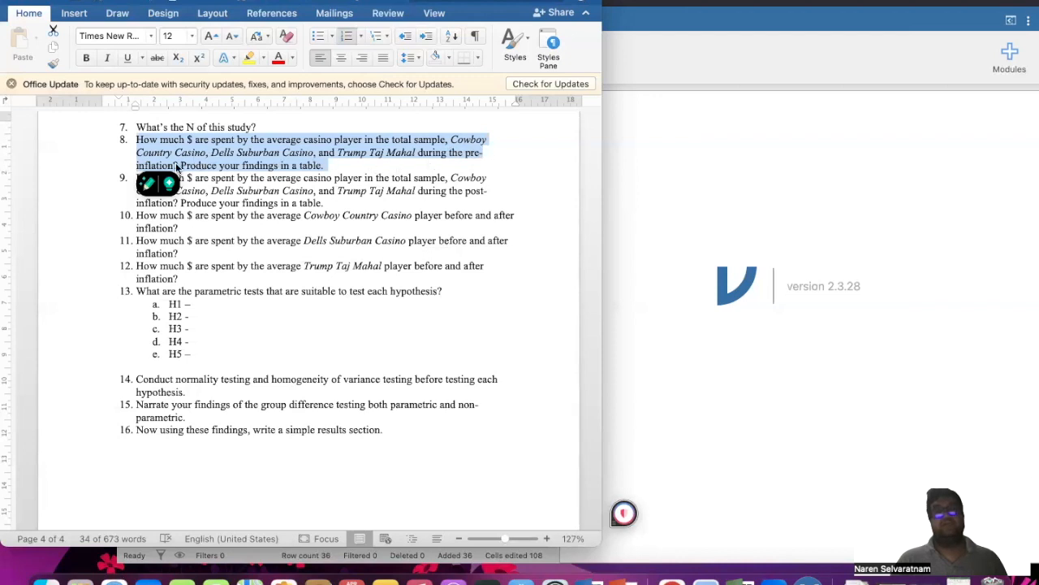
pyautogui.click(355, 171)
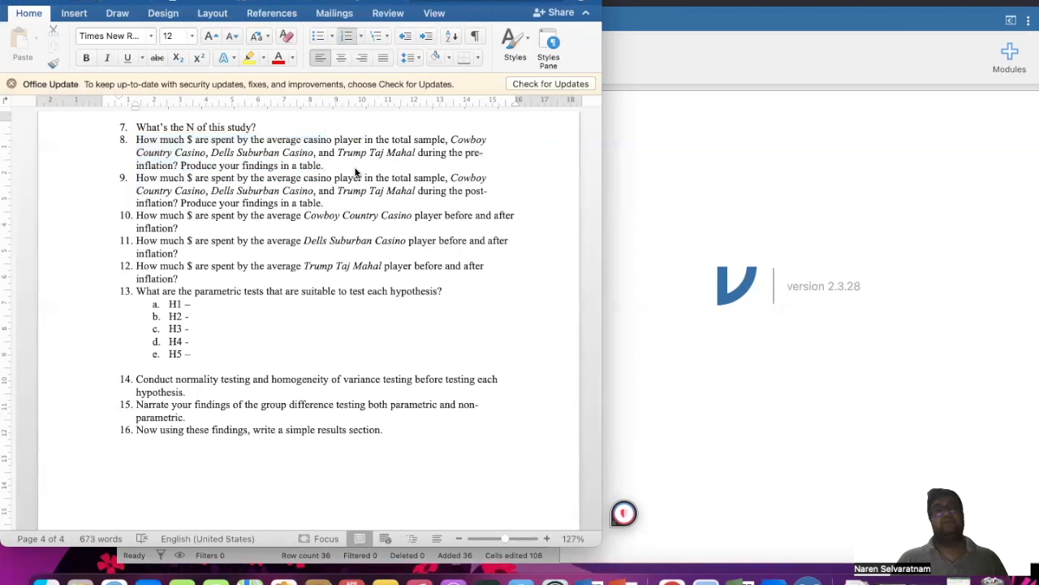
# Switch to jamovi and create a Descriptives analysis of Pre-Inflation with variables across rows.
pyautogui.click(677, 175)
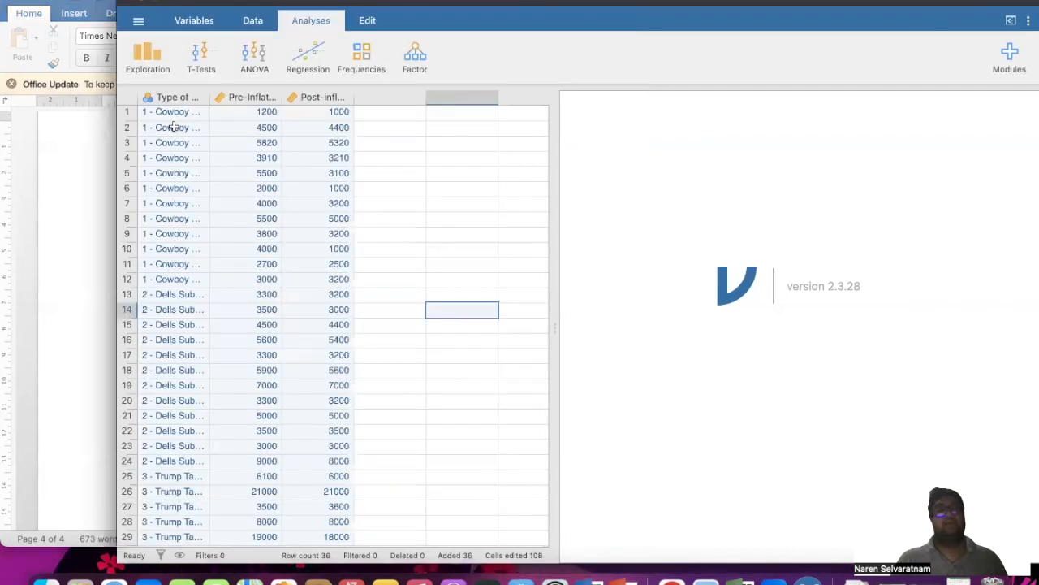
pyautogui.click(150, 61)
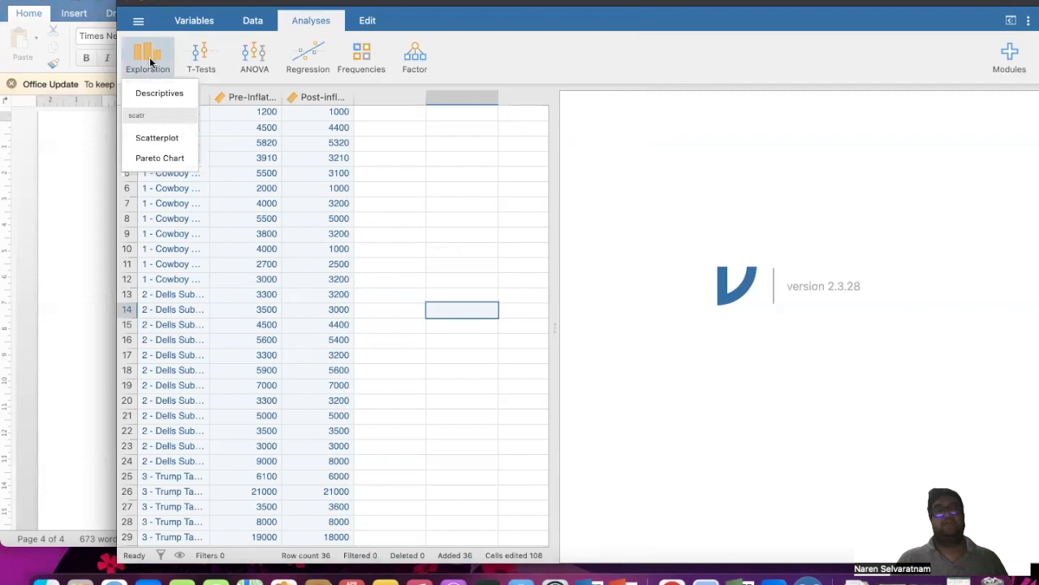
pyautogui.click(153, 94)
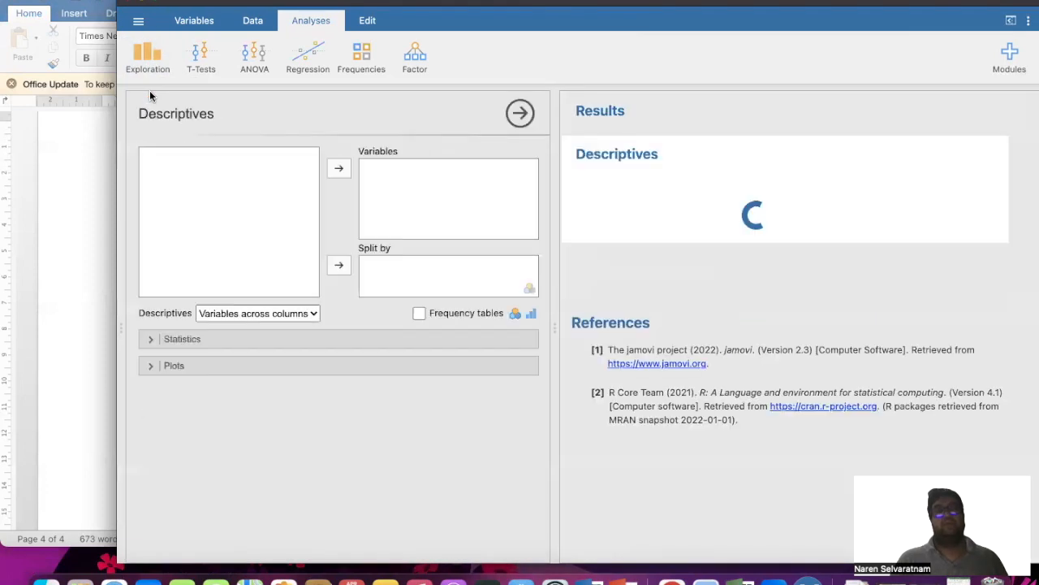
pyautogui.click(189, 174)
pyautogui.click(339, 169)
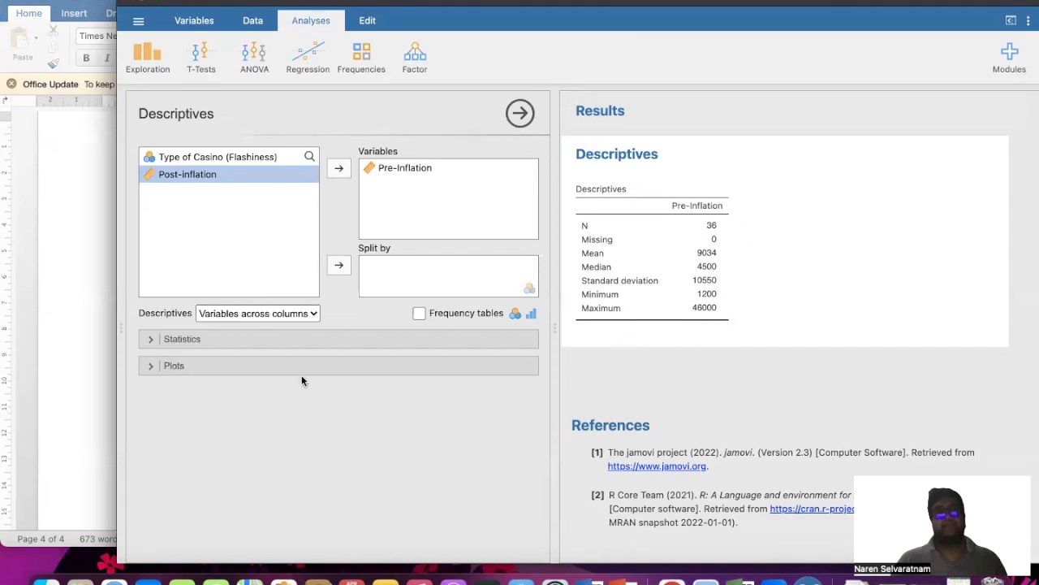
pyautogui.click(248, 314)
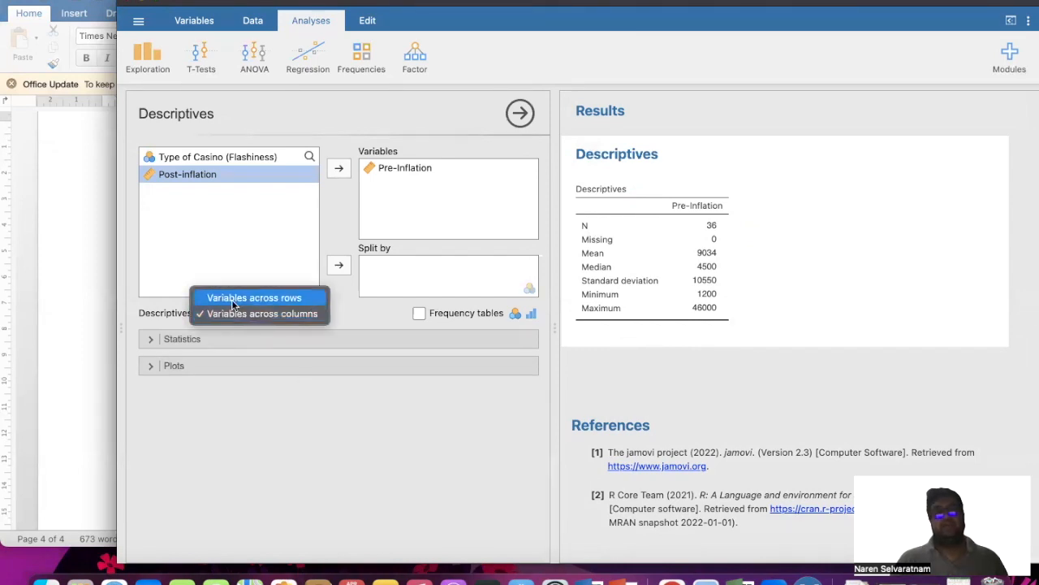
pyautogui.click(233, 299)
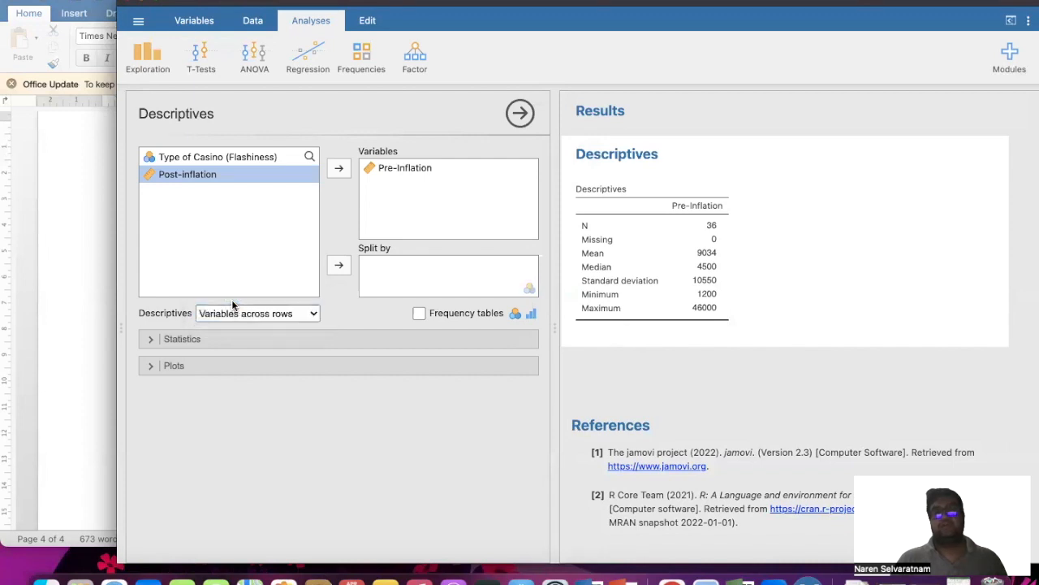
# Exclude Missing and Median from the descriptive statistics and add Range, leaving Variance out.
pyautogui.click(219, 340)
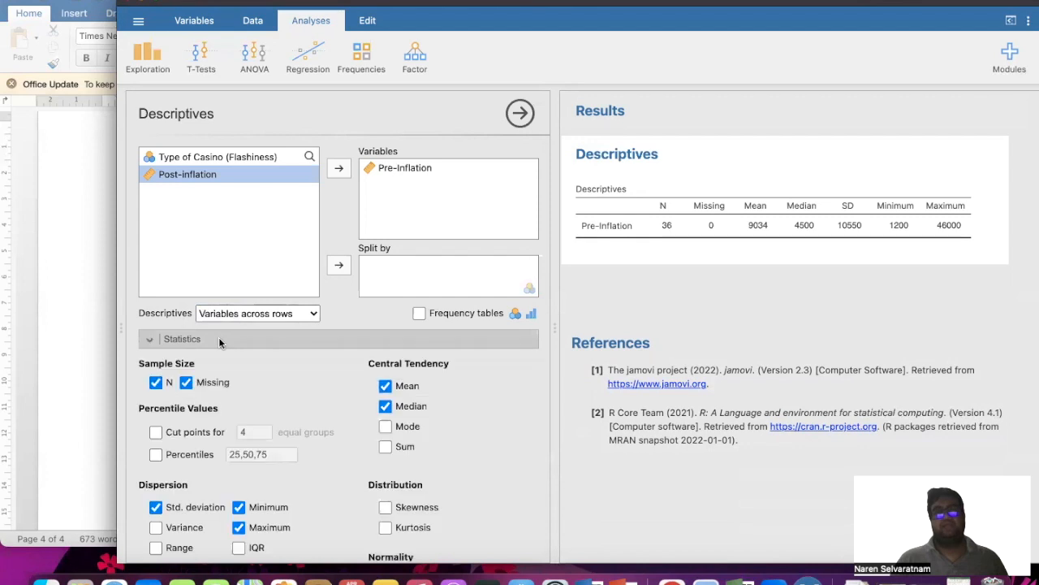
pyautogui.scroll(-1, 219, 342)
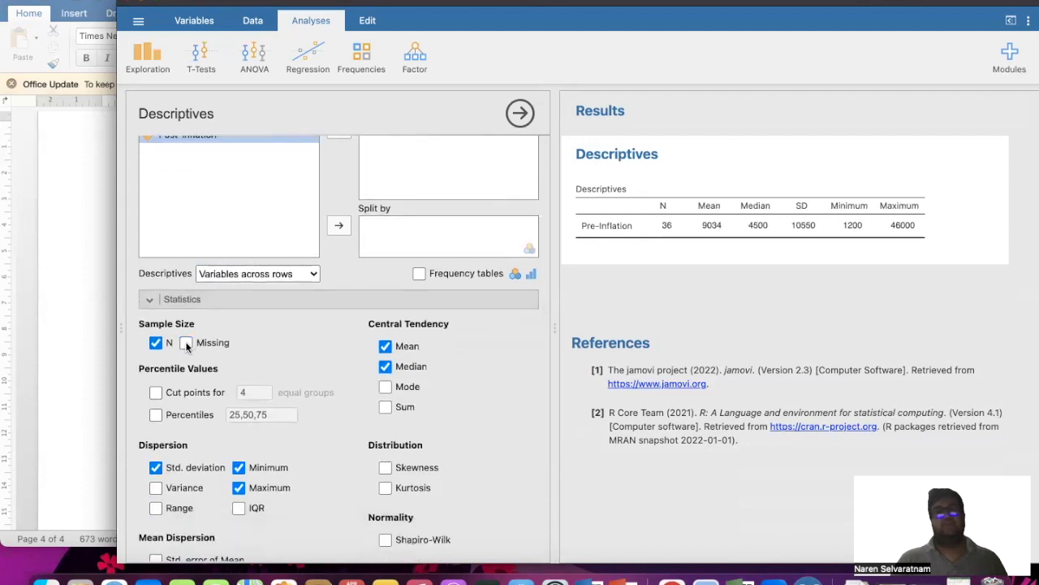
pyautogui.click(384, 367)
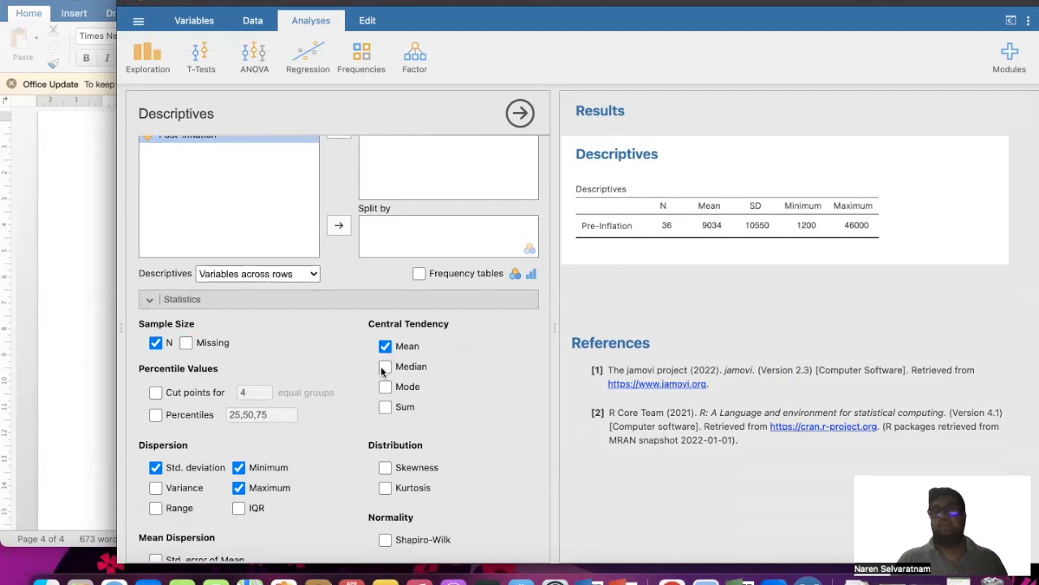
pyautogui.scroll(-1, 357, 390)
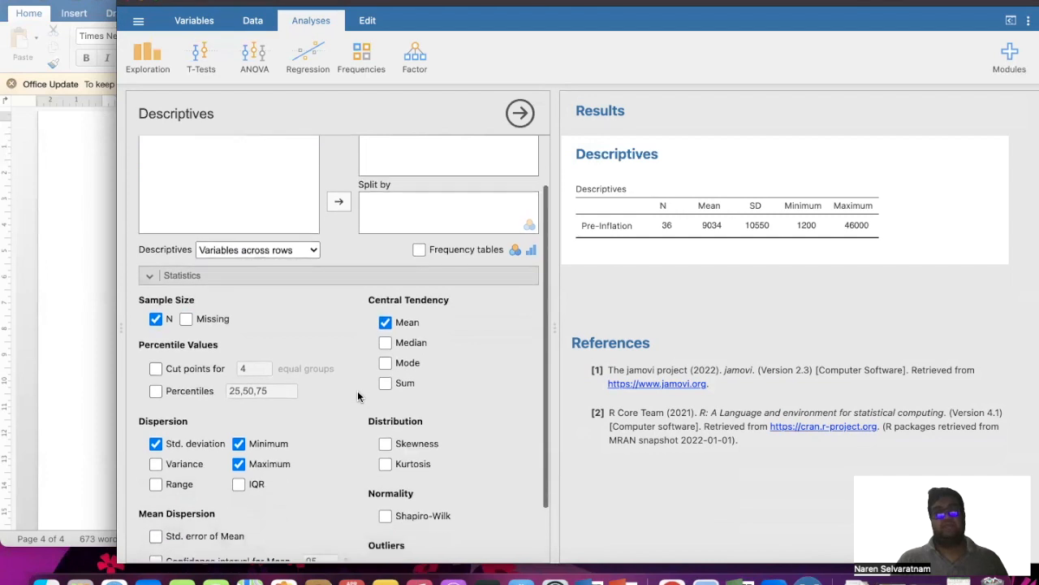
pyautogui.scroll(-1, 292, 434)
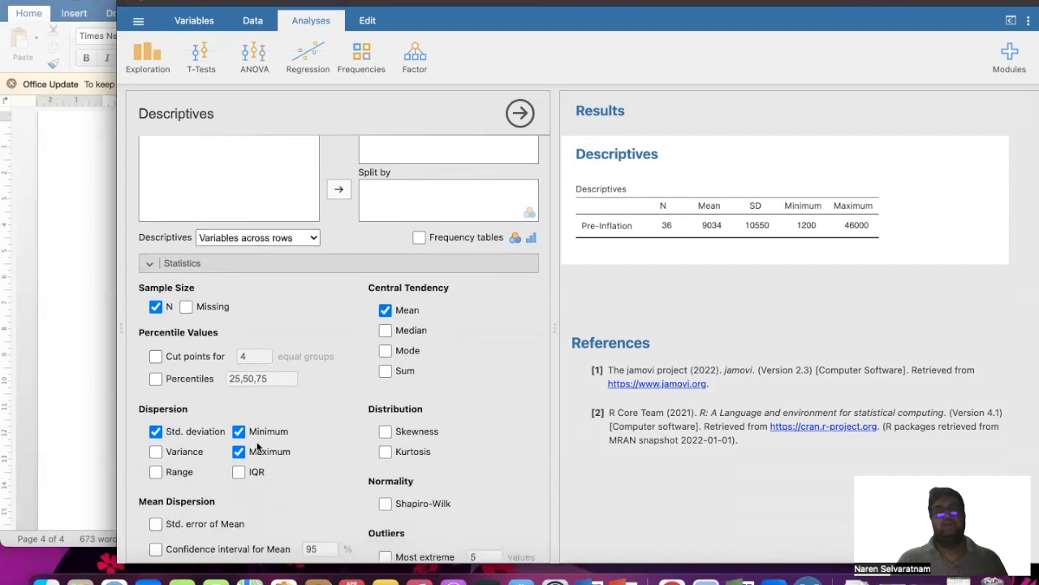
pyautogui.click(176, 452)
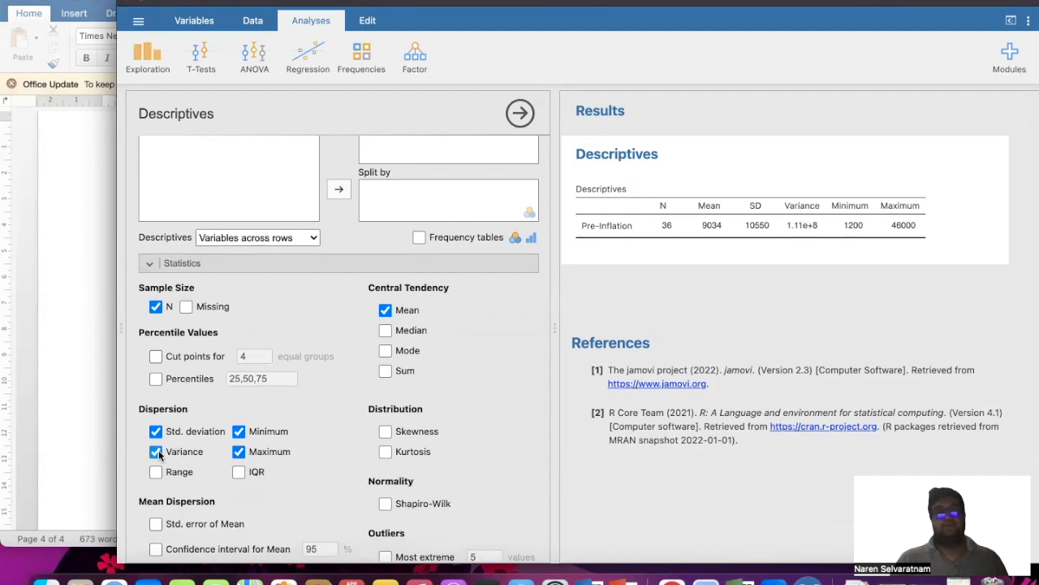
pyautogui.click(156, 472)
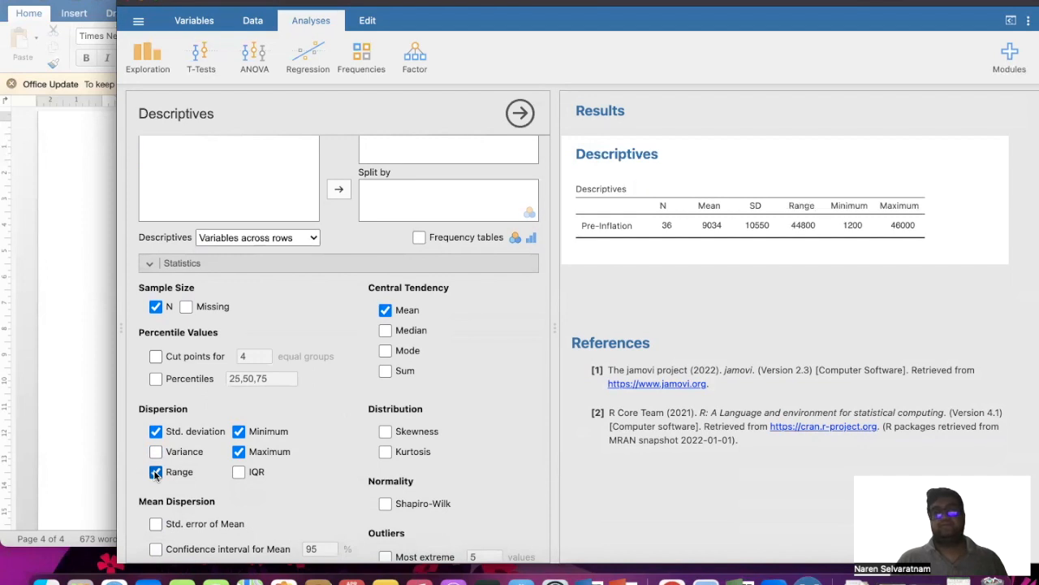
pyautogui.scroll(-2, 376, 453)
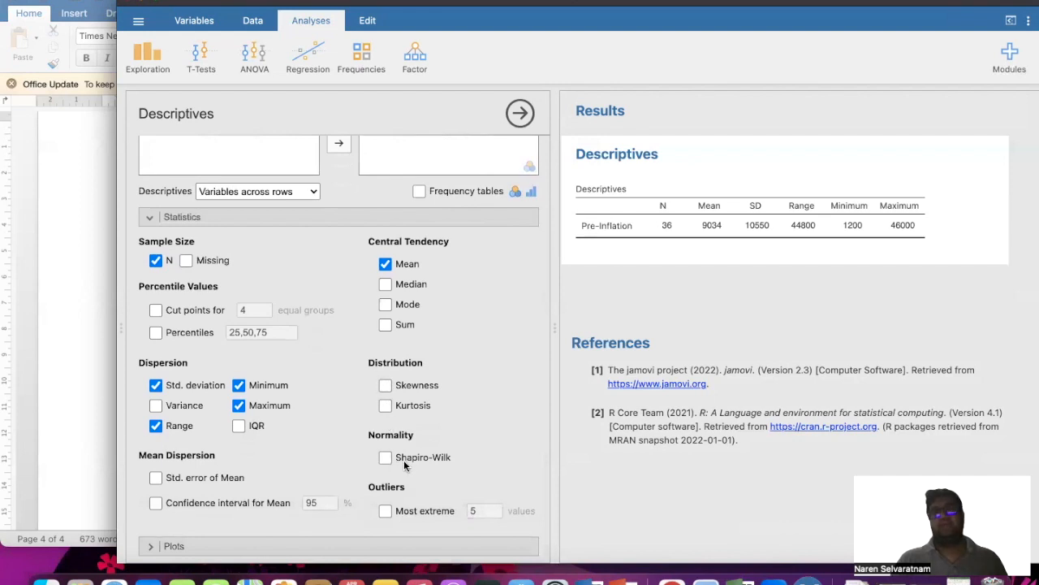
# Add Post-inflation to the analysed variables and copy the resulting Descriptives table.
pyautogui.scroll(5, 404, 460)
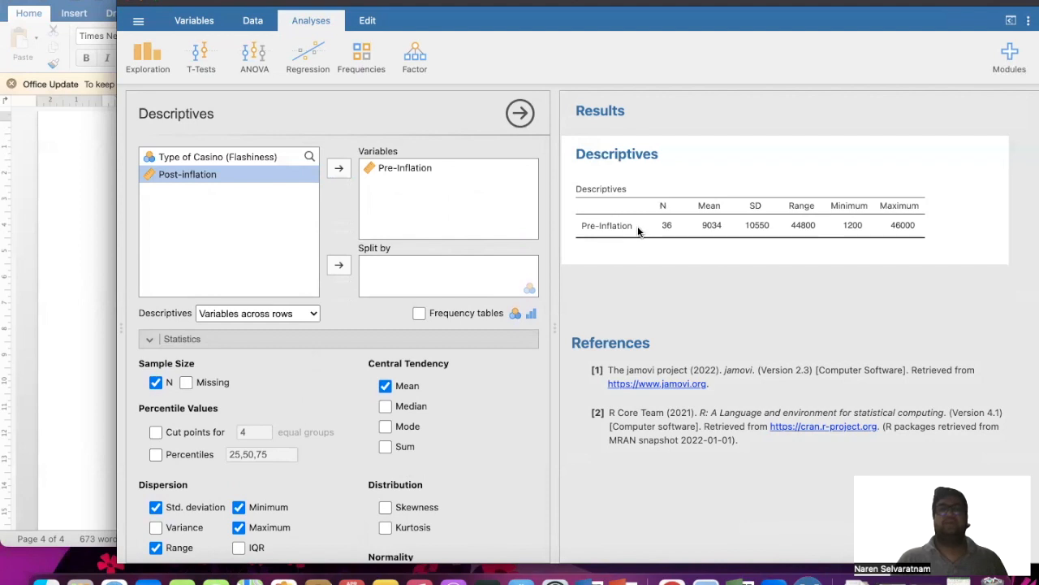
pyautogui.click(340, 168)
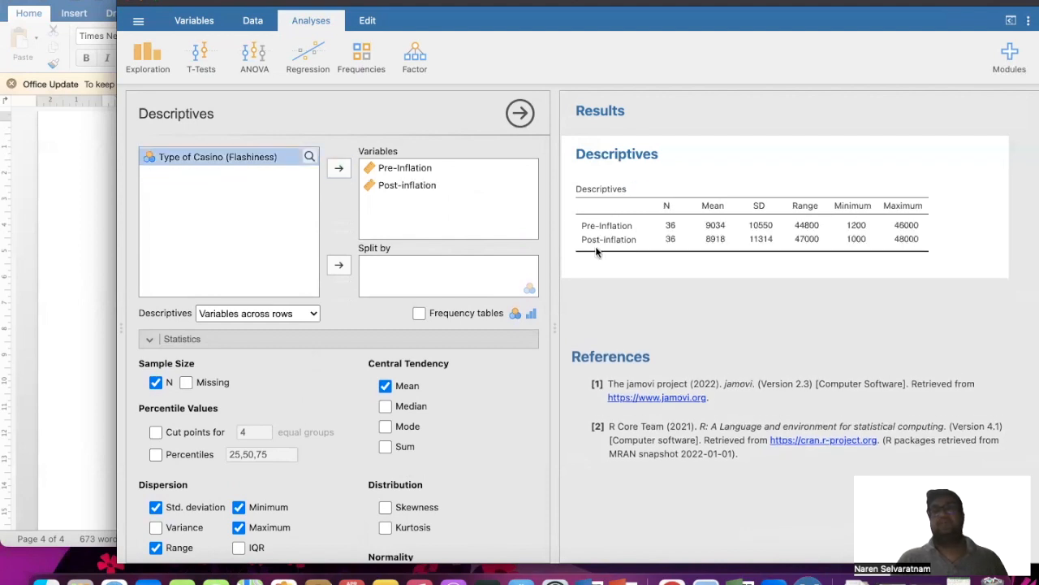
pyautogui.rightClick(641, 234)
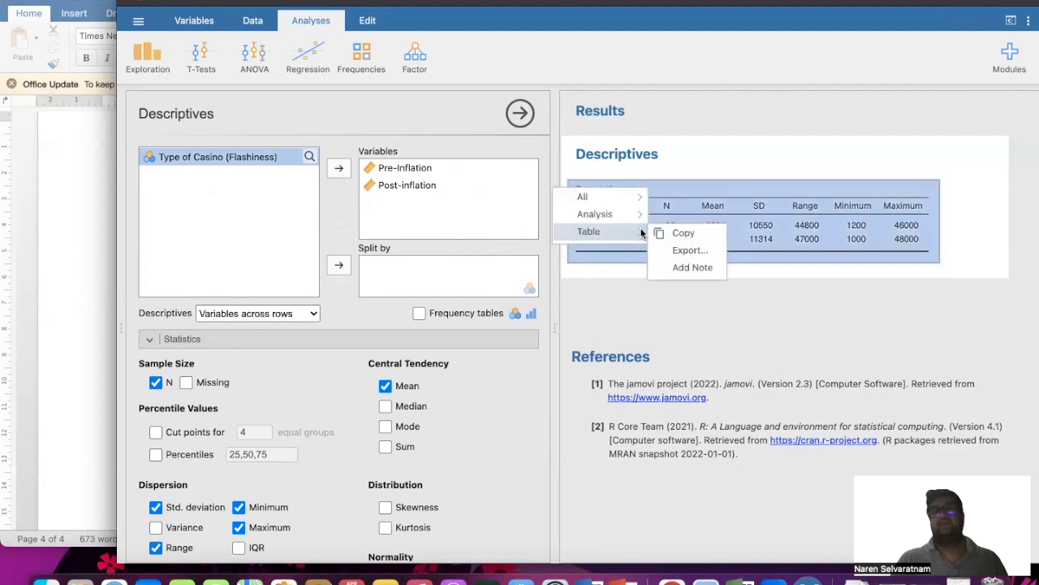
pyautogui.click(663, 235)
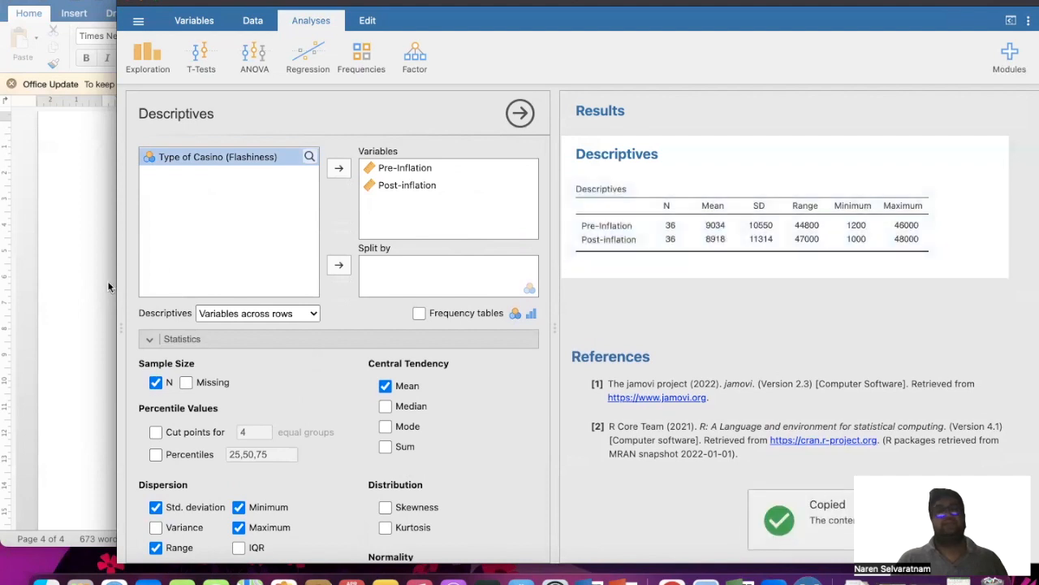
# Return to the Word exercise and highlight question 9 on average post-inflation spending to read it.
pyautogui.click(93, 292)
pyautogui.scroll(3, 91, 292)
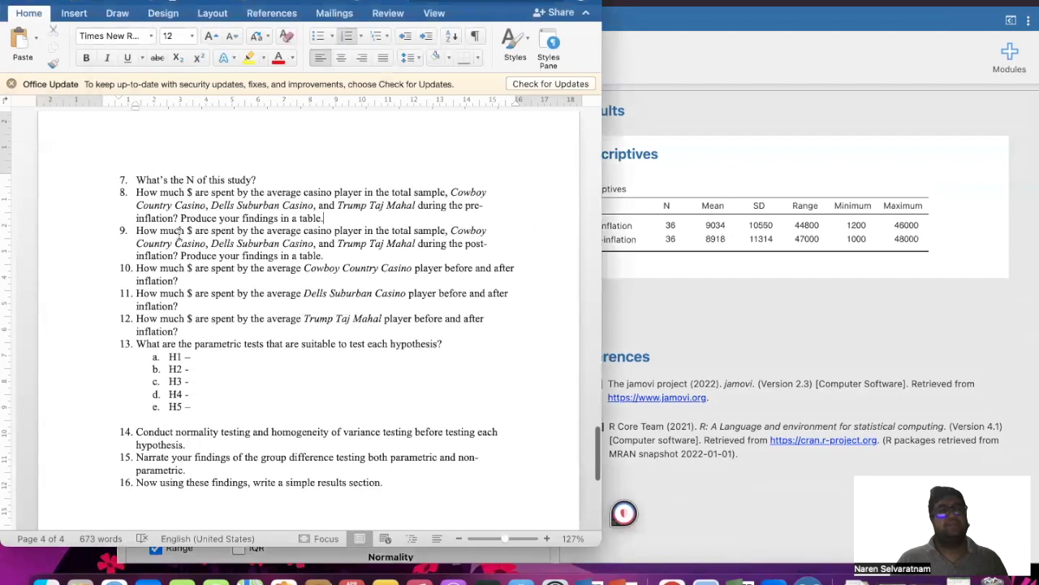
pyautogui.moveTo(137, 230); pyautogui.dragTo(343, 260)
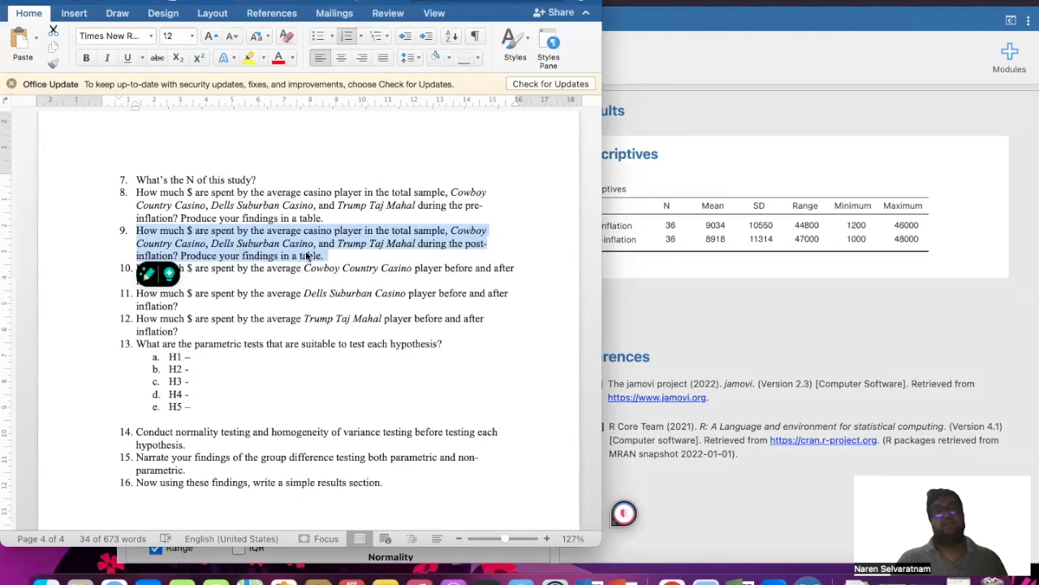
pyautogui.click(347, 256)
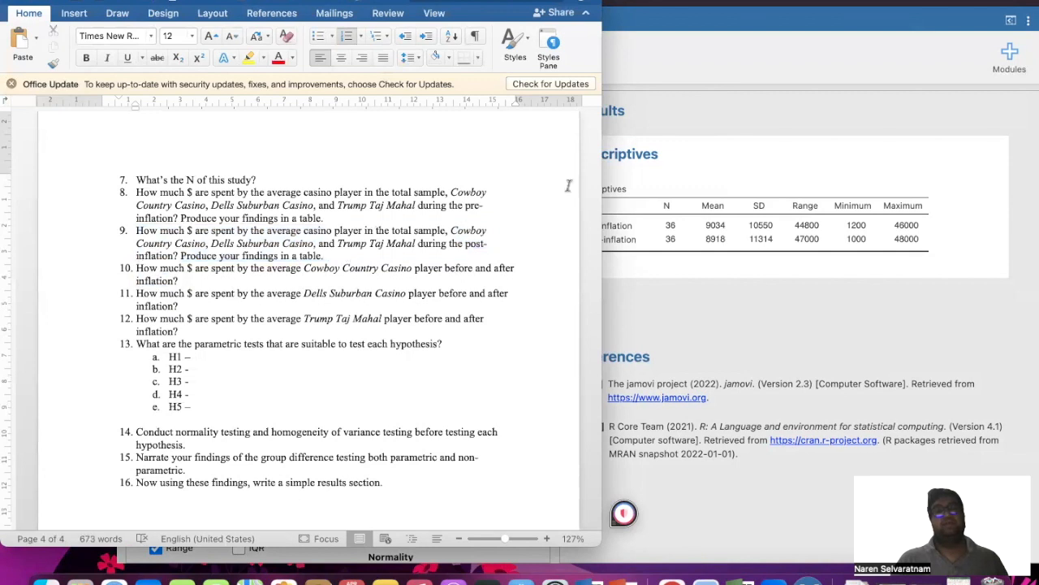
# Go back to jamovi and remove Post-inflation from the Descriptives variables.
pyautogui.click(755, 242)
pyautogui.click(396, 185)
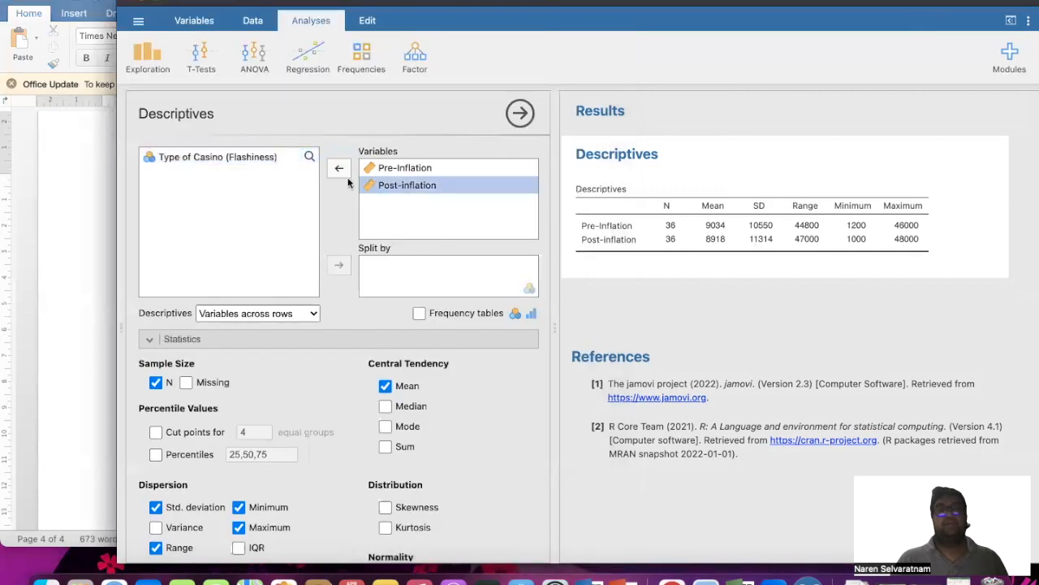
pyautogui.click(338, 168)
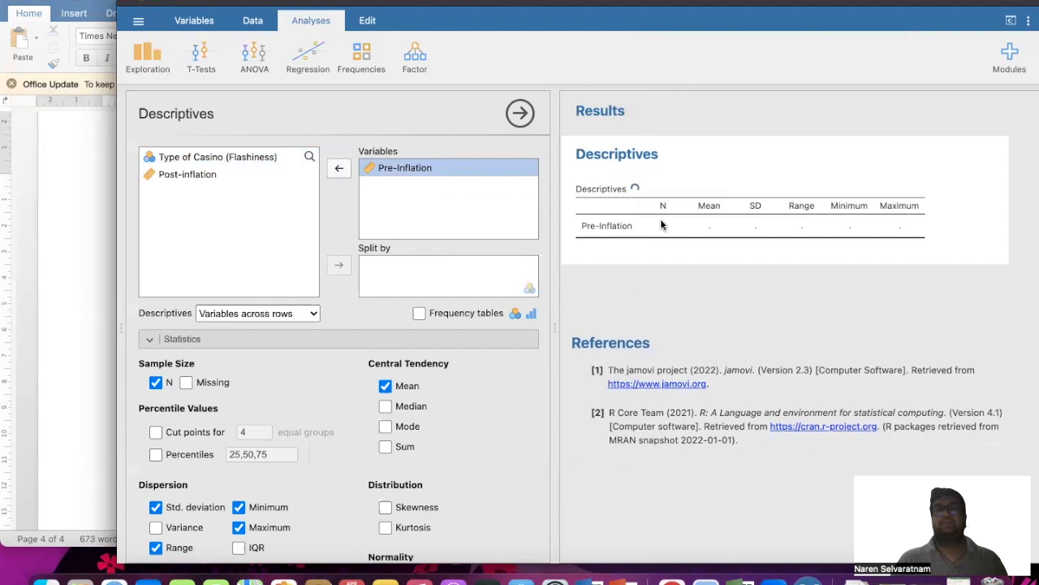
# Copy the Pre-Inflation Descriptives table from the jamovi results.
pyautogui.rightClick(687, 222)
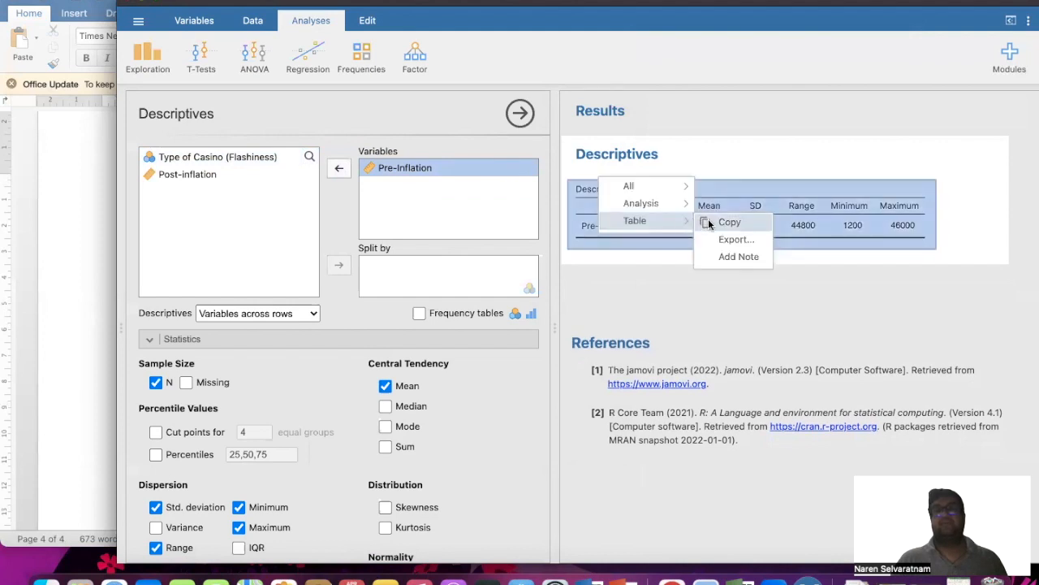
pyautogui.click(710, 224)
pyautogui.click(92, 235)
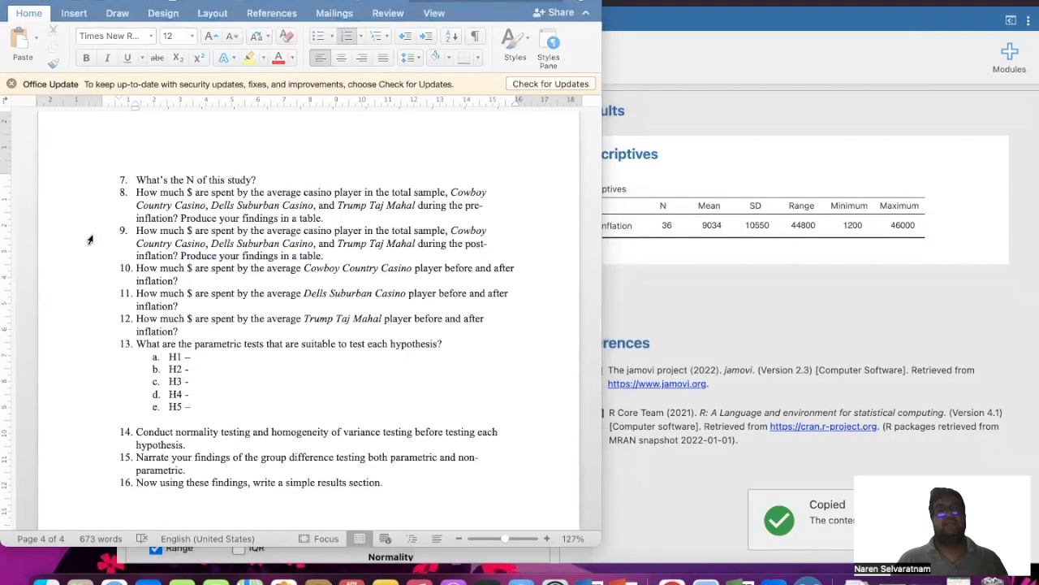
pyautogui.click(648, 221)
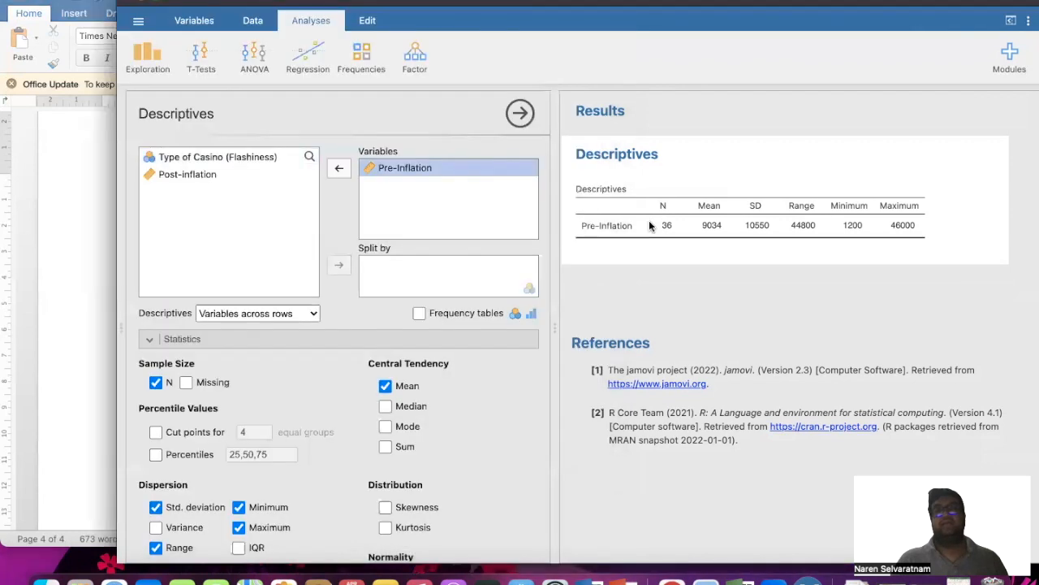
pyautogui.rightClick(648, 220)
pyautogui.click(682, 225)
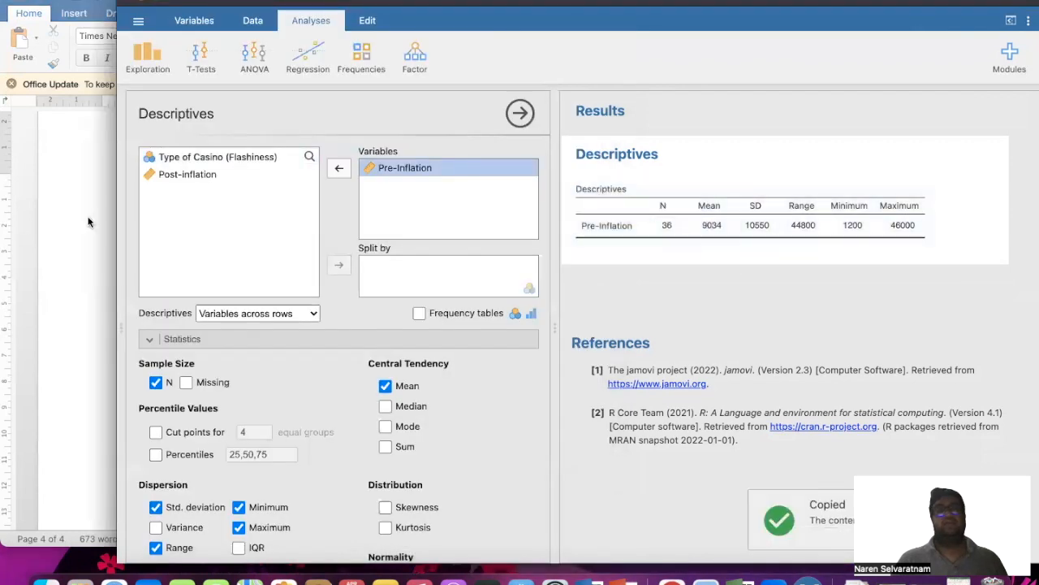
# Switch to the Word exercise, add blank space beneath question 8 and paste the Pre-Inflation table there.
pyautogui.click(89, 223)
pyautogui.click(338, 219)
pyautogui.press('Return')
pyautogui.press('BackSpace')
pyautogui.press('Return')
pyautogui.press('Return')
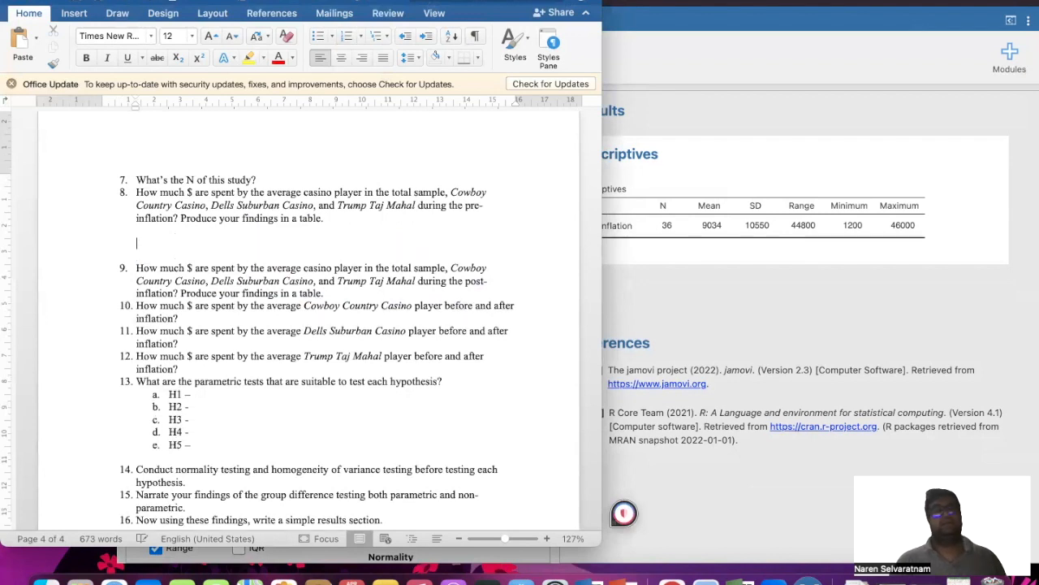
pyautogui.press('super+v')
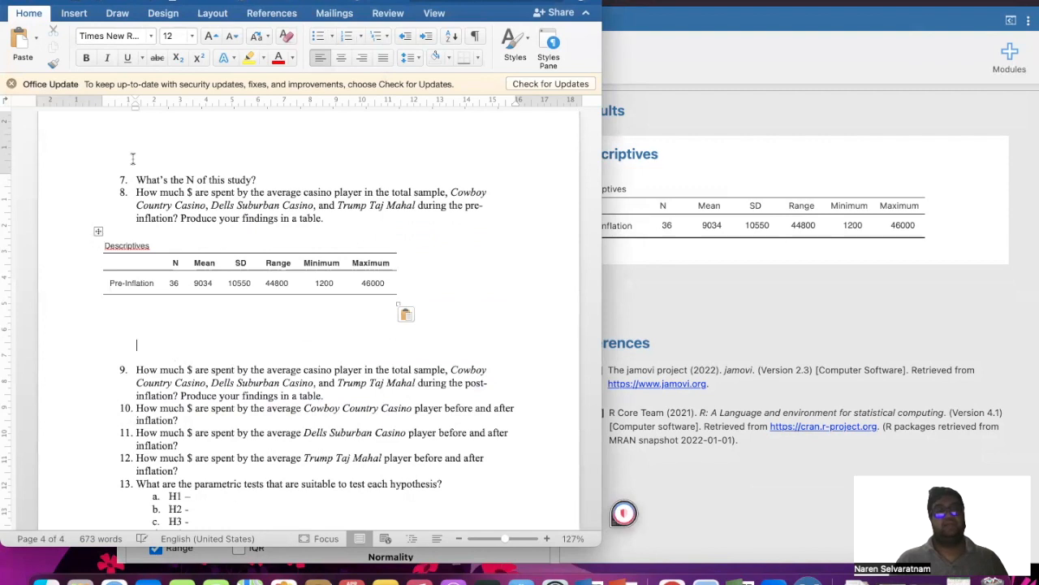
# Remove the Descriptives title from the pasted table and set the table's font to Times New Roman, size 12.
pyautogui.moveTo(158, 245); pyautogui.dragTo(104, 244)
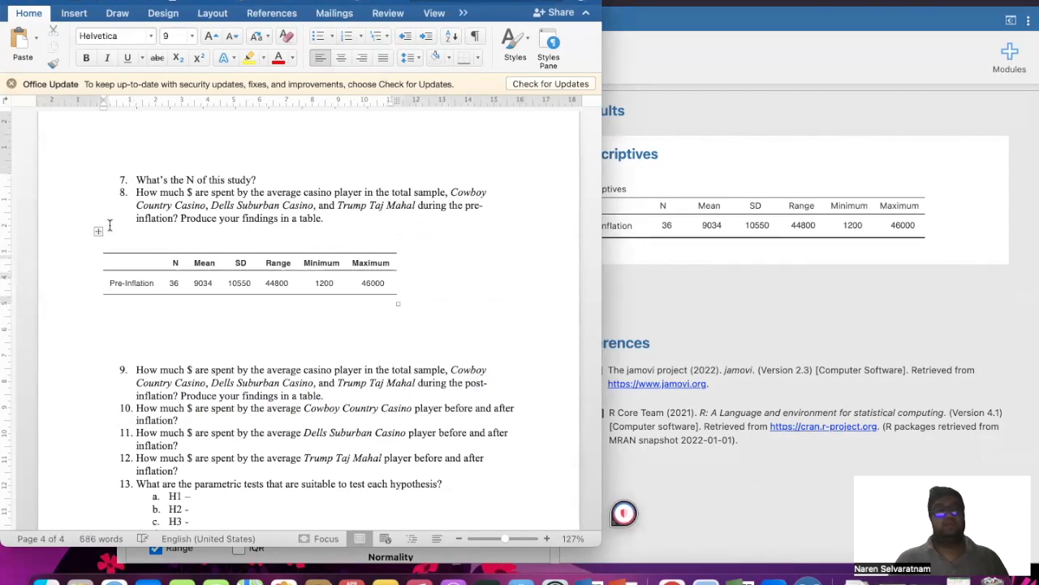
pyautogui.click(96, 233)
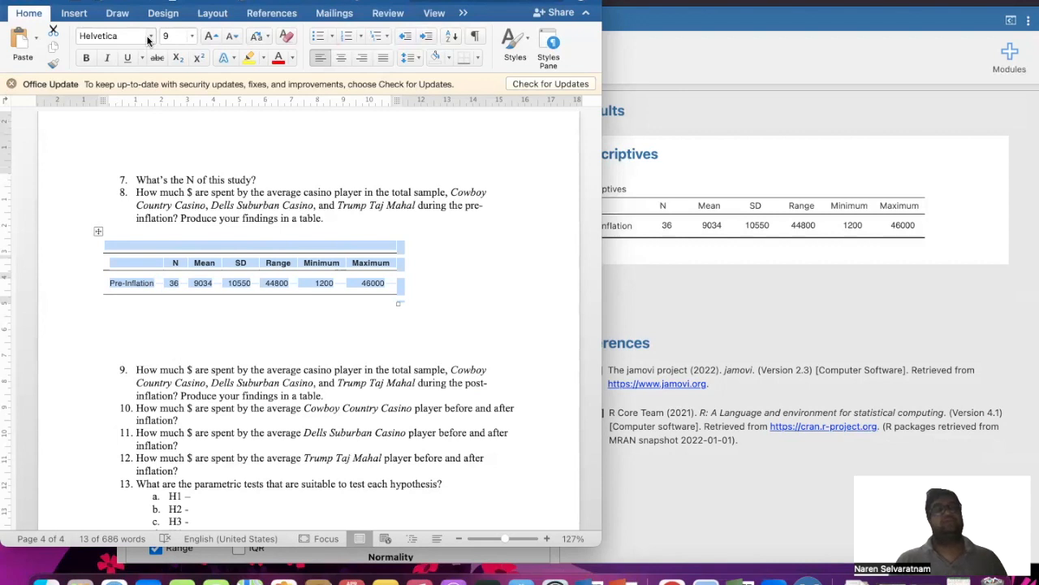
pyautogui.click(149, 35)
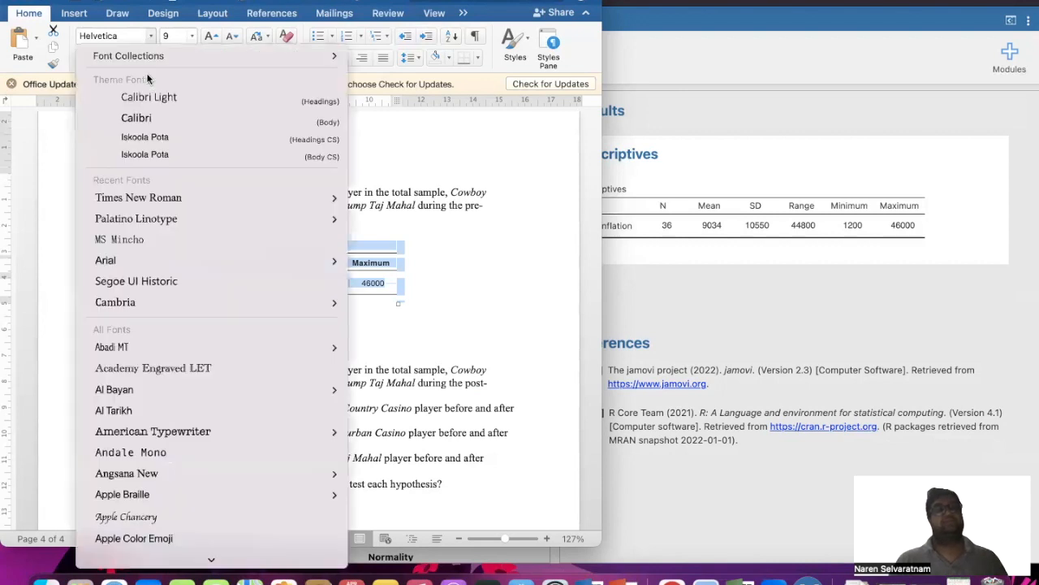
pyautogui.click(157, 201)
pyautogui.click(192, 36)
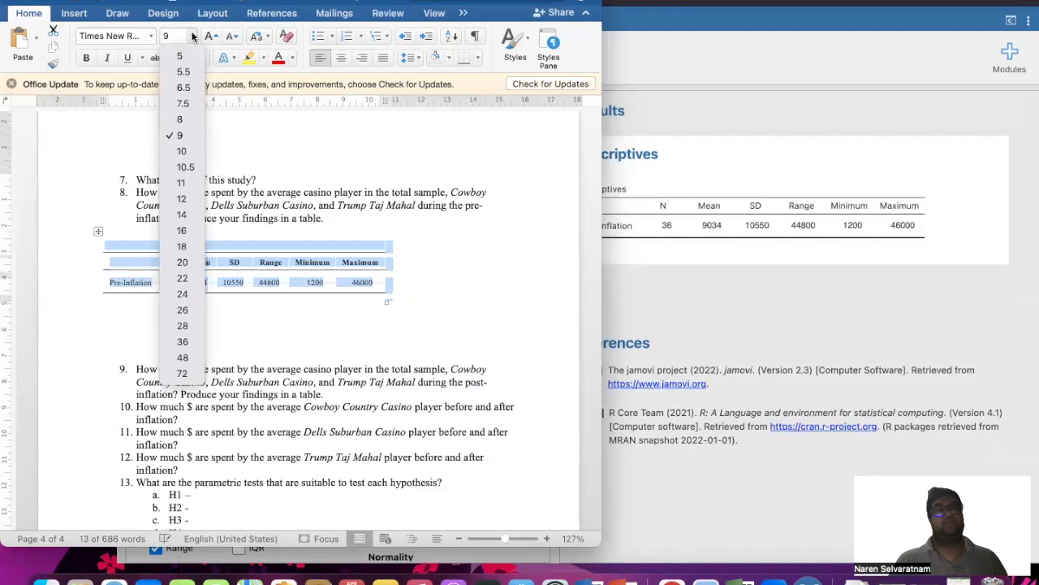
pyautogui.click(183, 197)
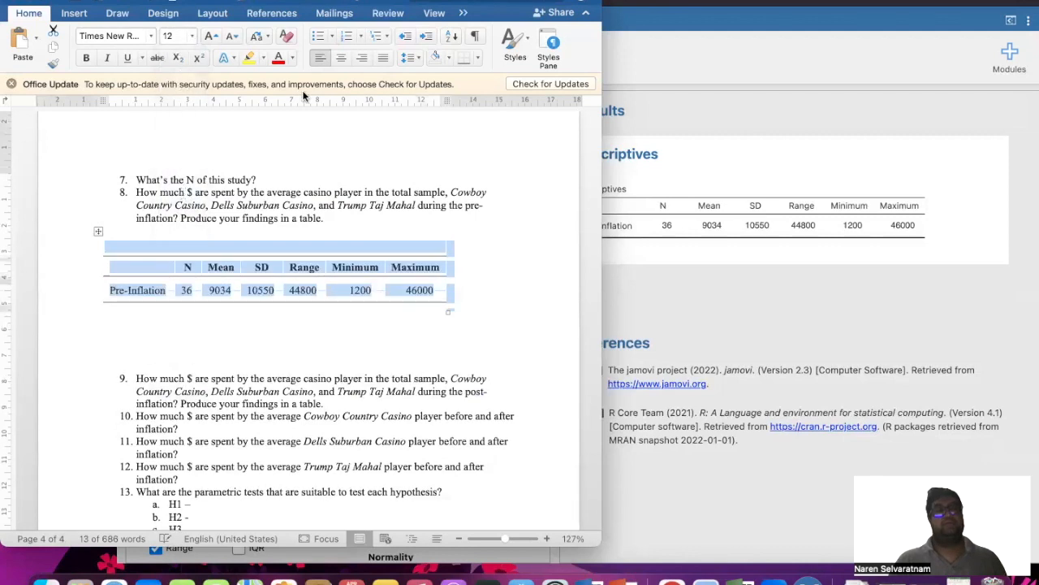
# Move the Pre-Inflation table so it sits directly beneath question 8, aligned with the question text.
pyautogui.click(482, 219)
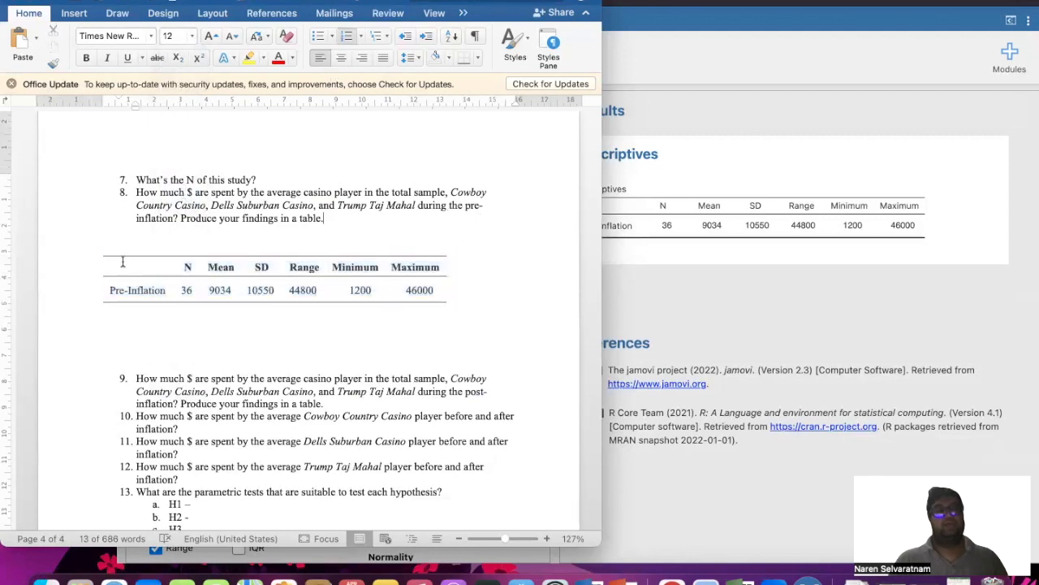
pyautogui.click(254, 349)
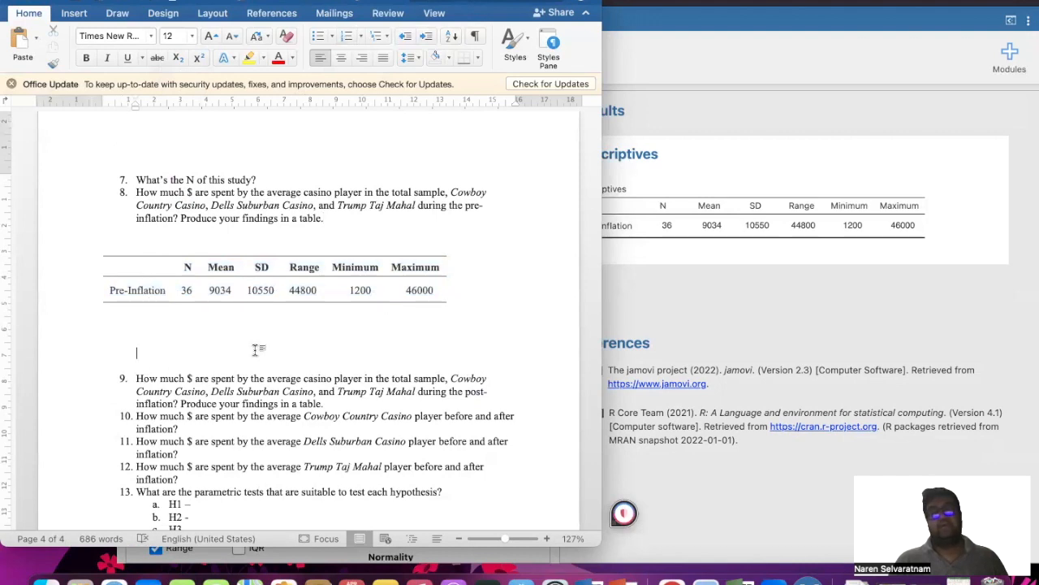
pyautogui.moveTo(96, 234); pyautogui.dragTo(127, 232)
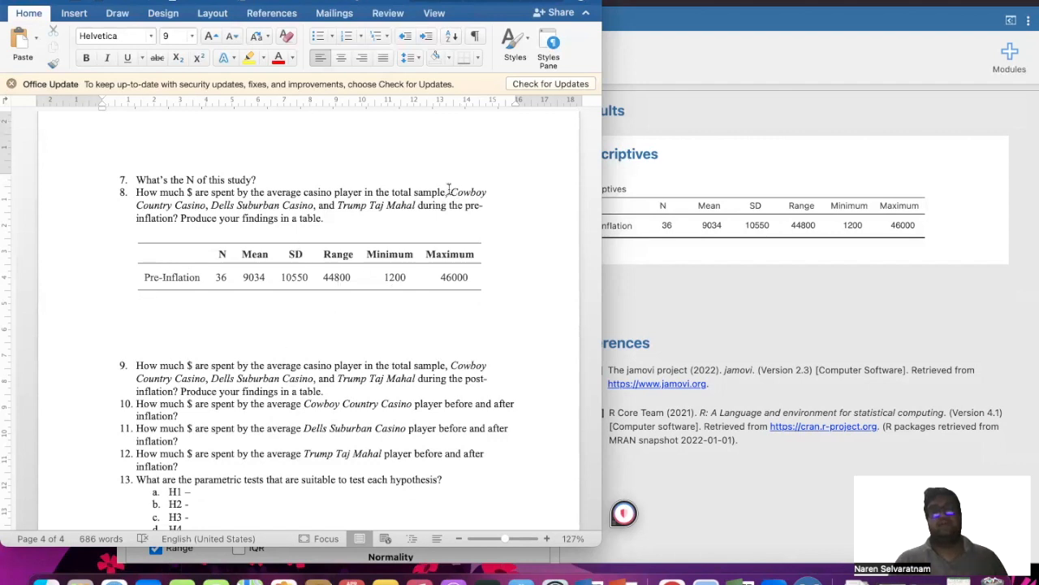
# Return to jamovi and split the Pre-Inflation descriptives by Type of Casino (Flashiness).
pyautogui.click(663, 276)
pyautogui.click(194, 156)
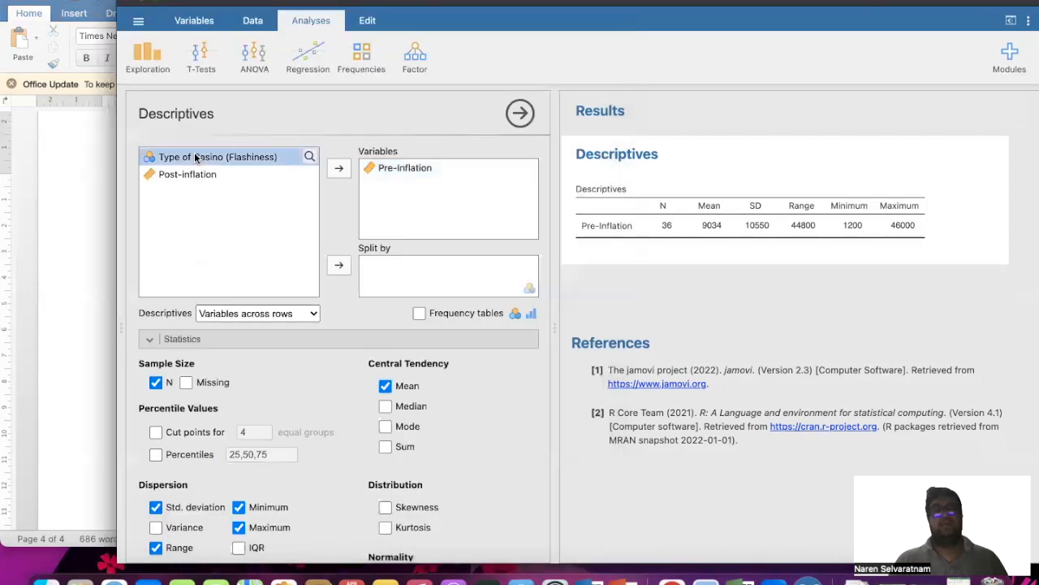
pyautogui.click(340, 267)
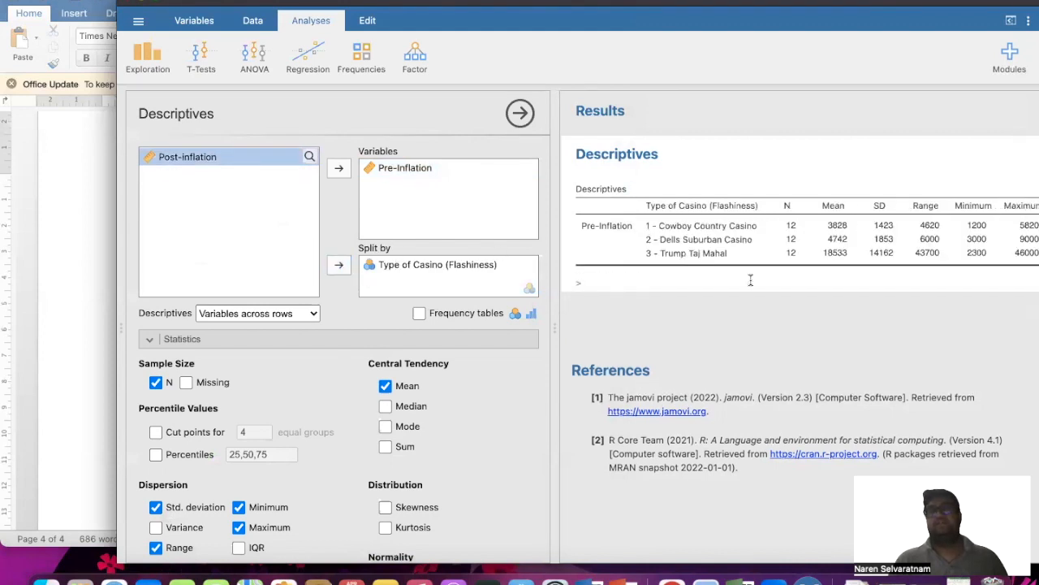
pyautogui.hscroll(3, 751, 280)
pyautogui.hscroll(-1, 751, 280)
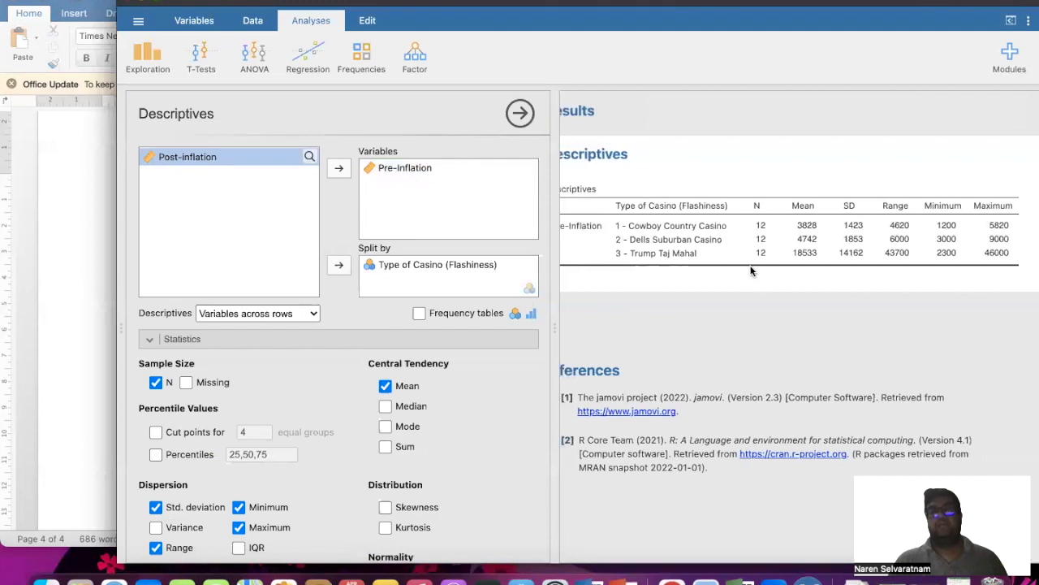
# Add Skewness, Kurtosis and the Shapiro-Wilk normality test to the descriptive statistics.
pyautogui.scroll(-1, 326, 452)
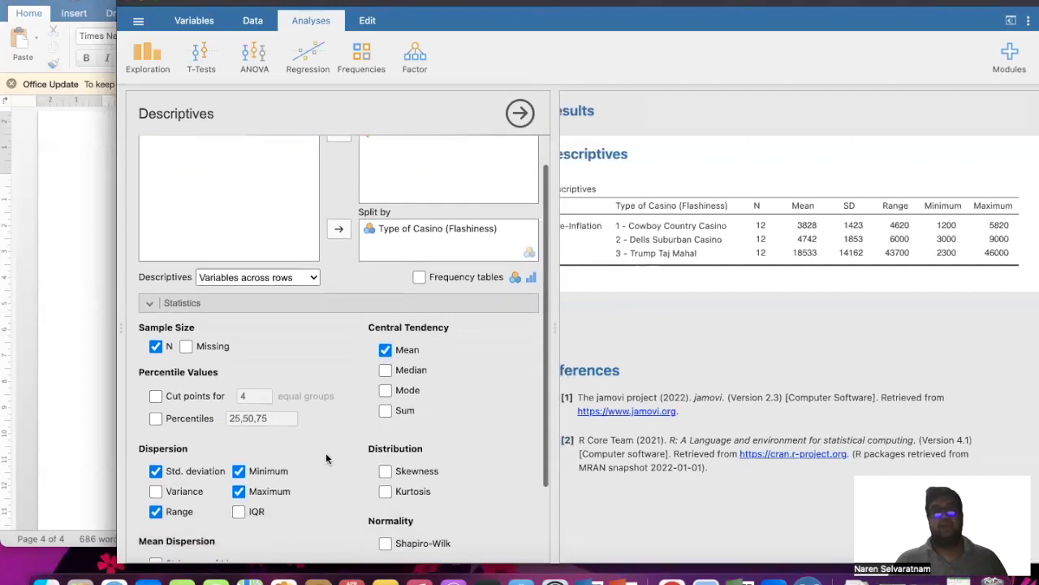
pyautogui.click(386, 470)
pyautogui.click(386, 490)
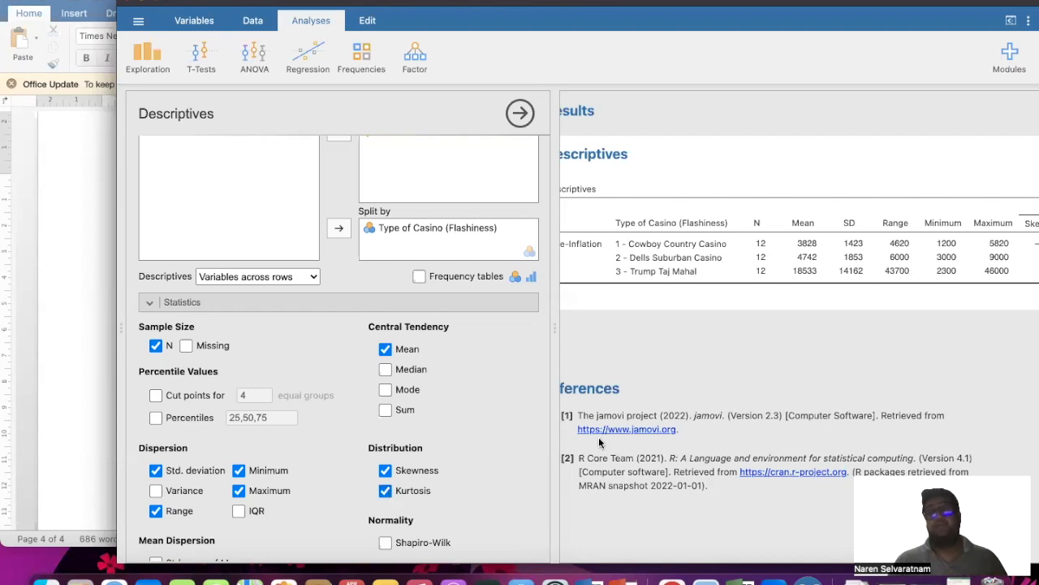
pyautogui.click(433, 545)
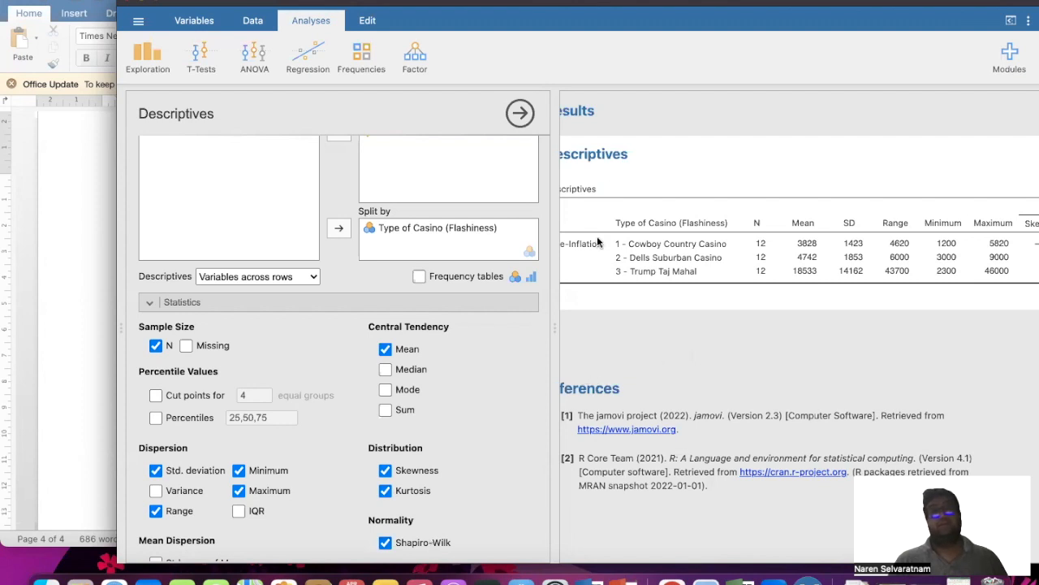
# Examine the means, skewness, kurtosis and Shapiro-Wilk results for each casino type in the Descriptives table.
pyautogui.hscroll(3, 658, 291)
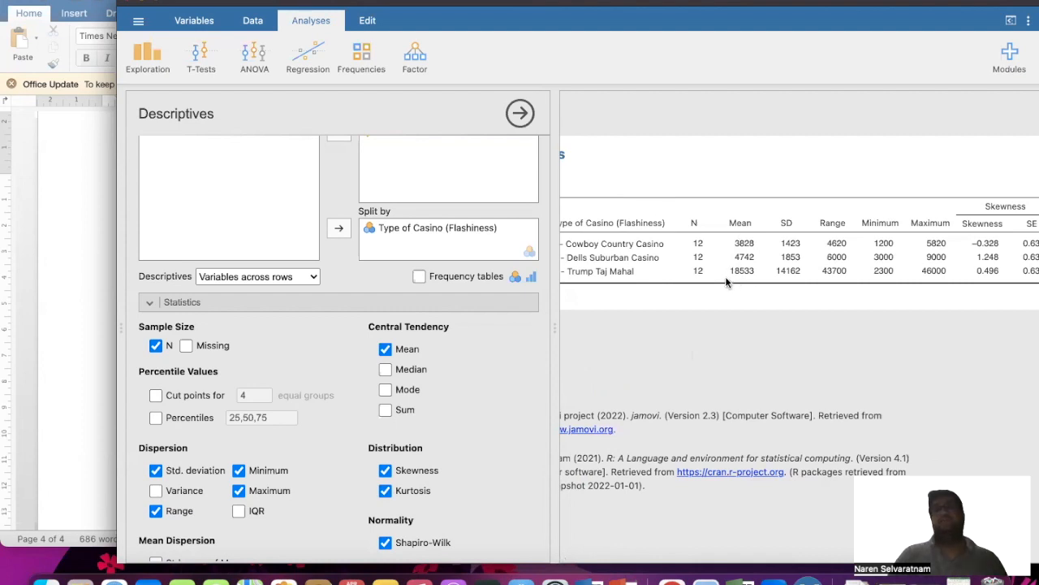
pyautogui.hscroll(3, 725, 276)
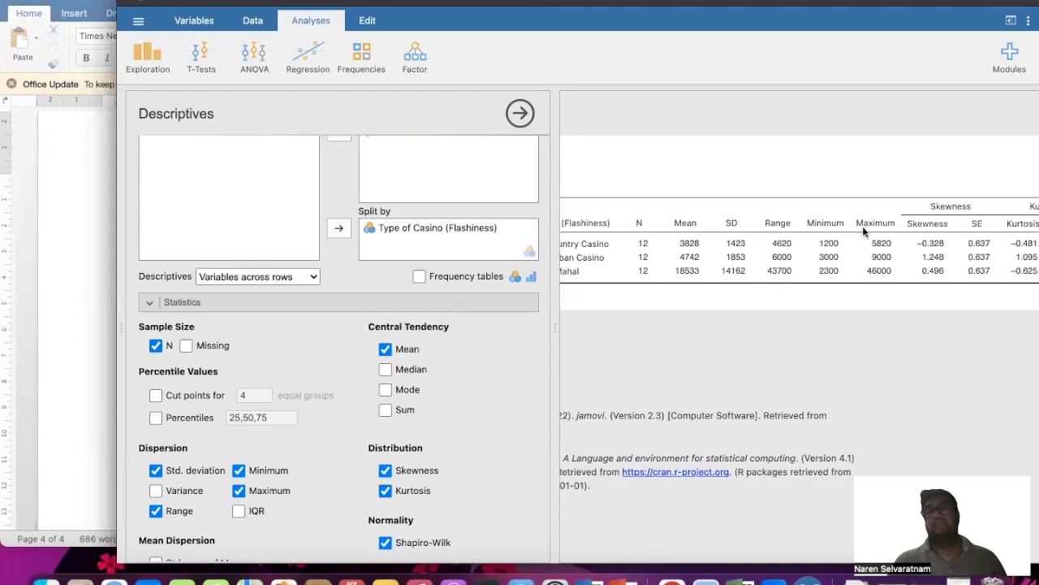
pyautogui.hscroll(6, 877, 281)
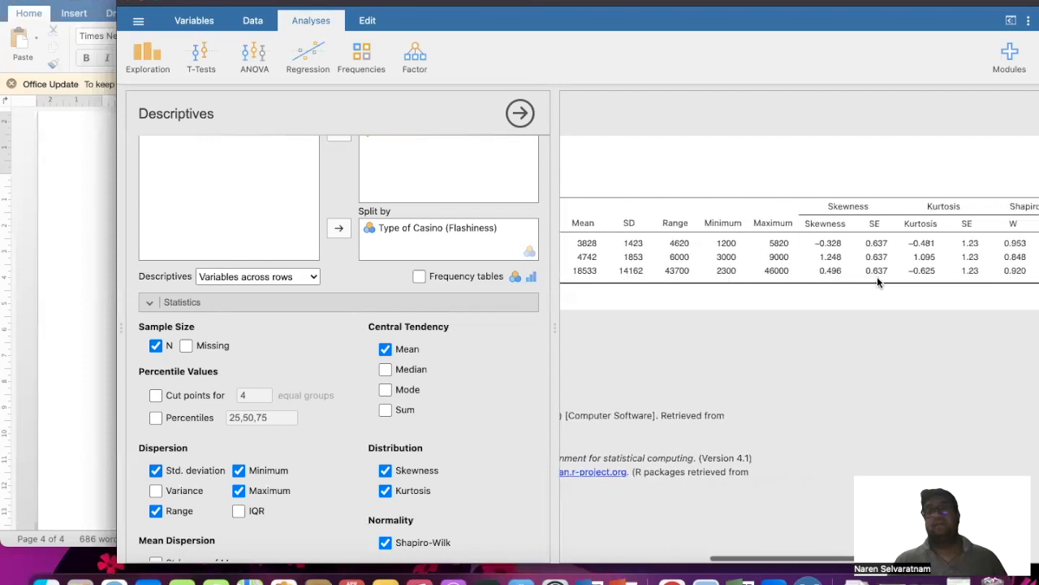
pyautogui.hscroll(2, 877, 276)
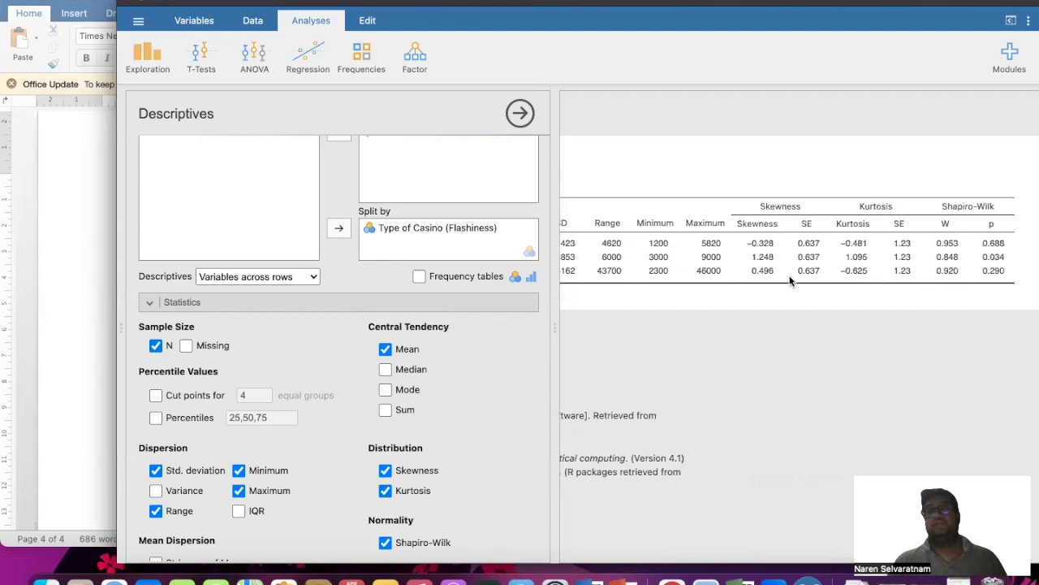
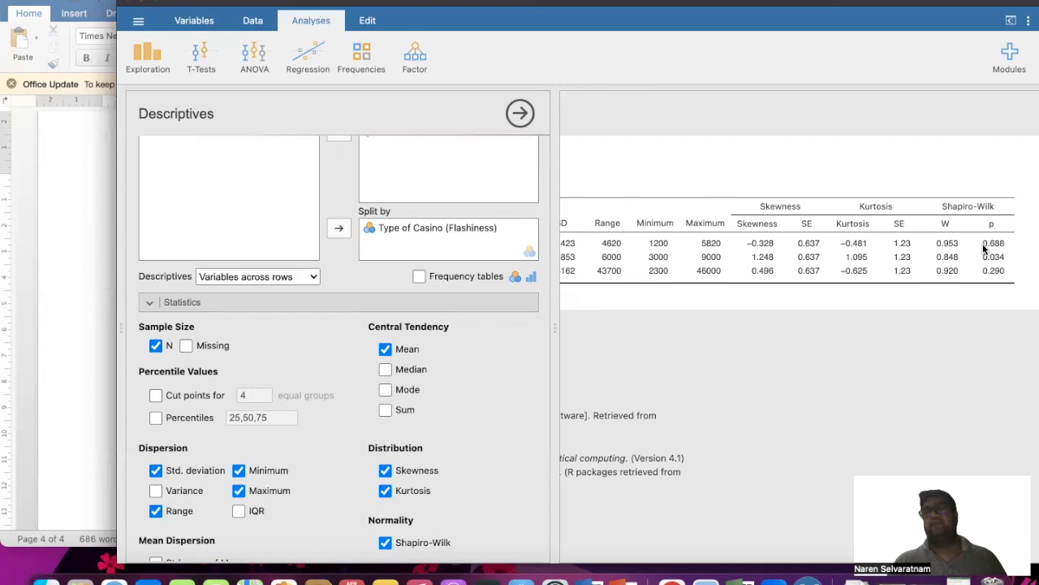
pyautogui.hscroll(-5, 983, 246)
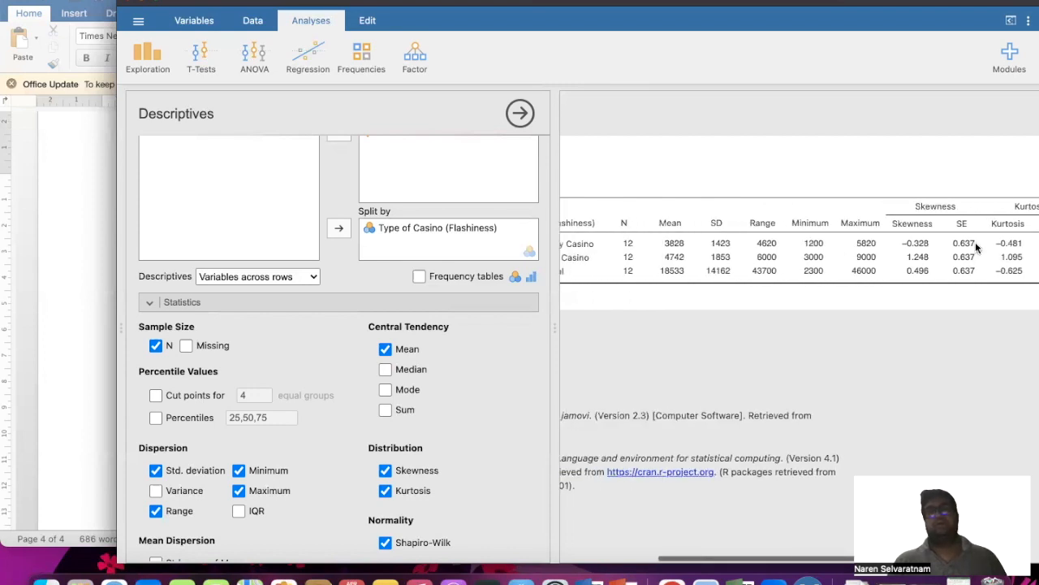
pyautogui.hscroll(5, 979, 246)
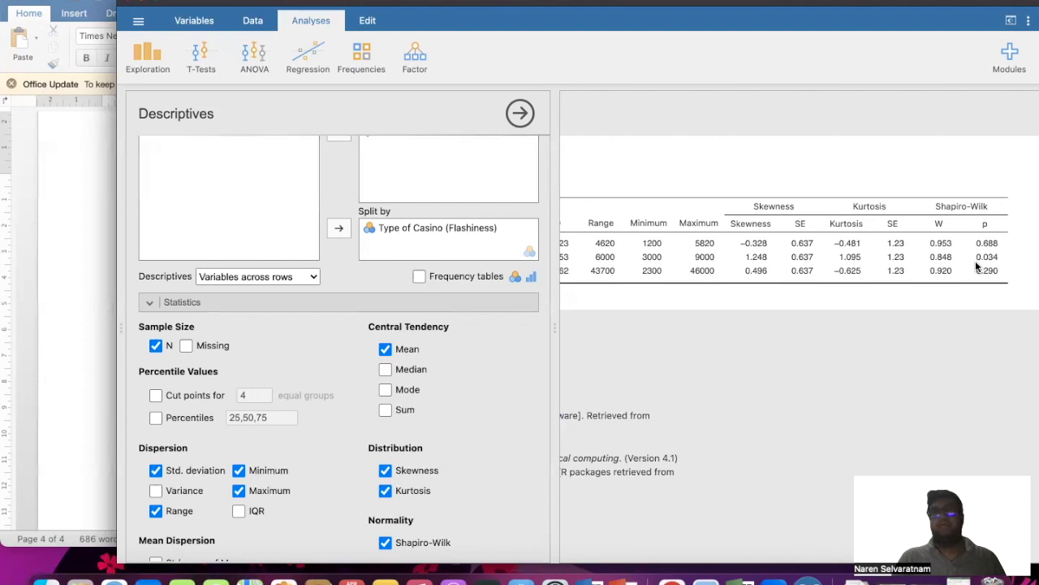
# Copy the Descriptives table split by casino type and paste it below the Pre-Inflation table in Word.
pyautogui.hscroll(-10, 977, 266)
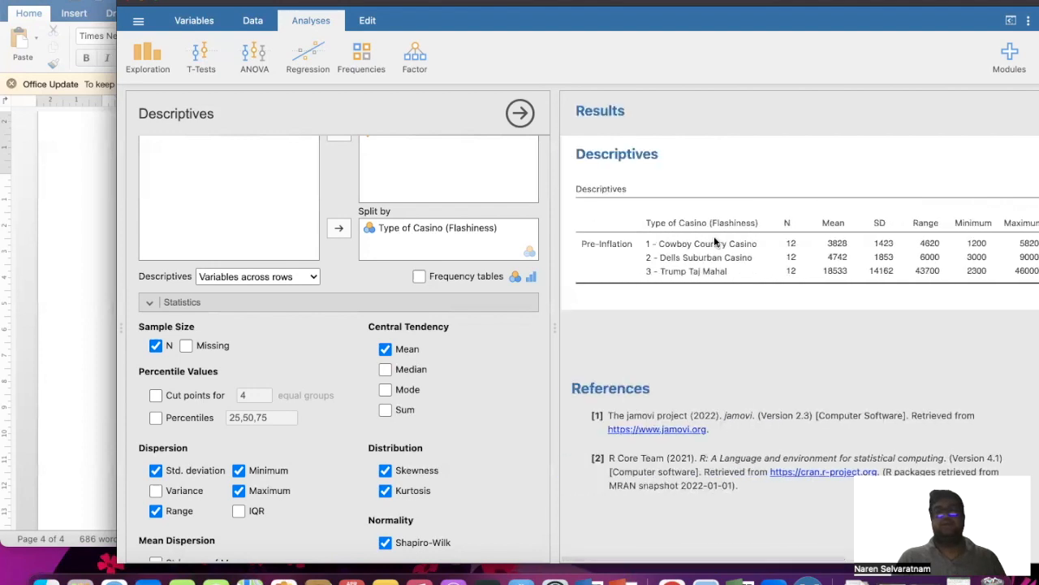
pyautogui.rightClick(688, 241)
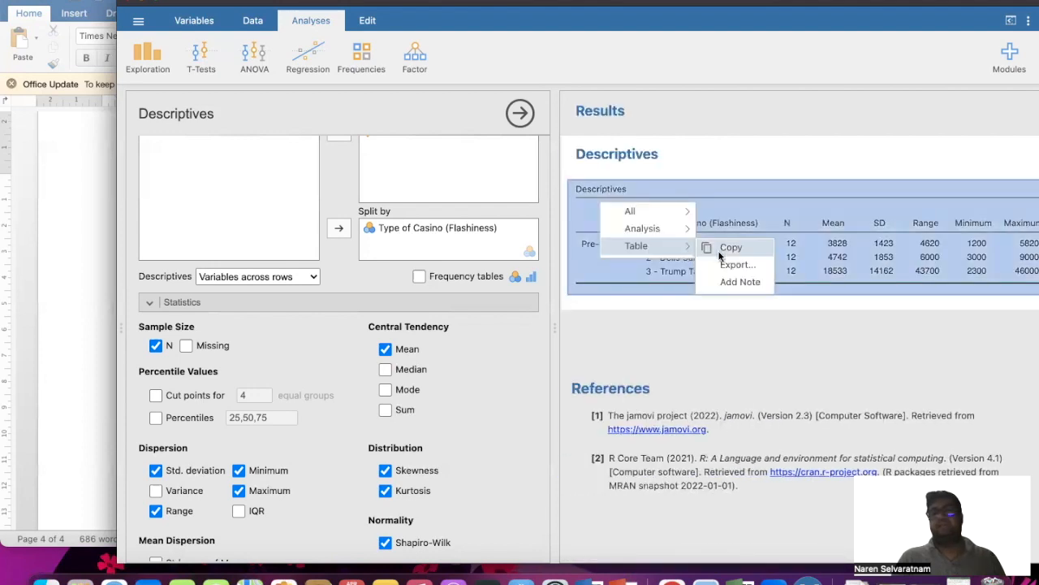
pyautogui.click(719, 250)
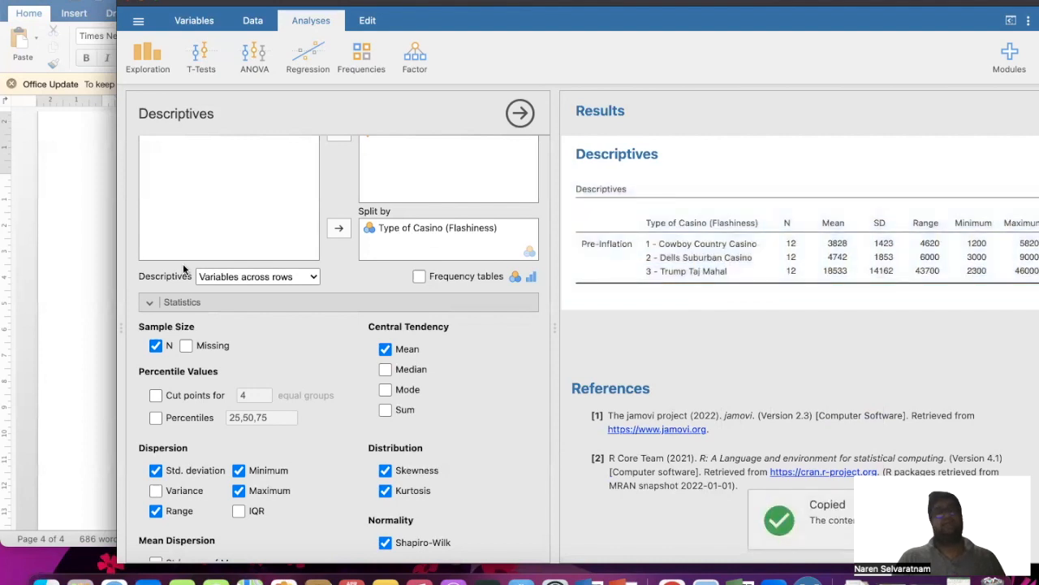
pyautogui.click(69, 263)
pyautogui.click(154, 308)
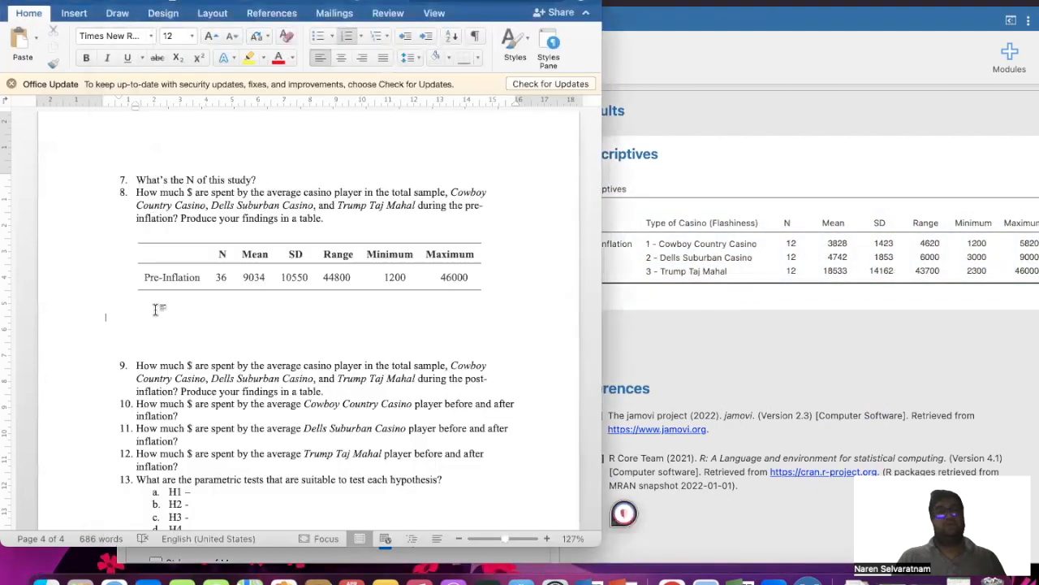
pyautogui.press('super+v')
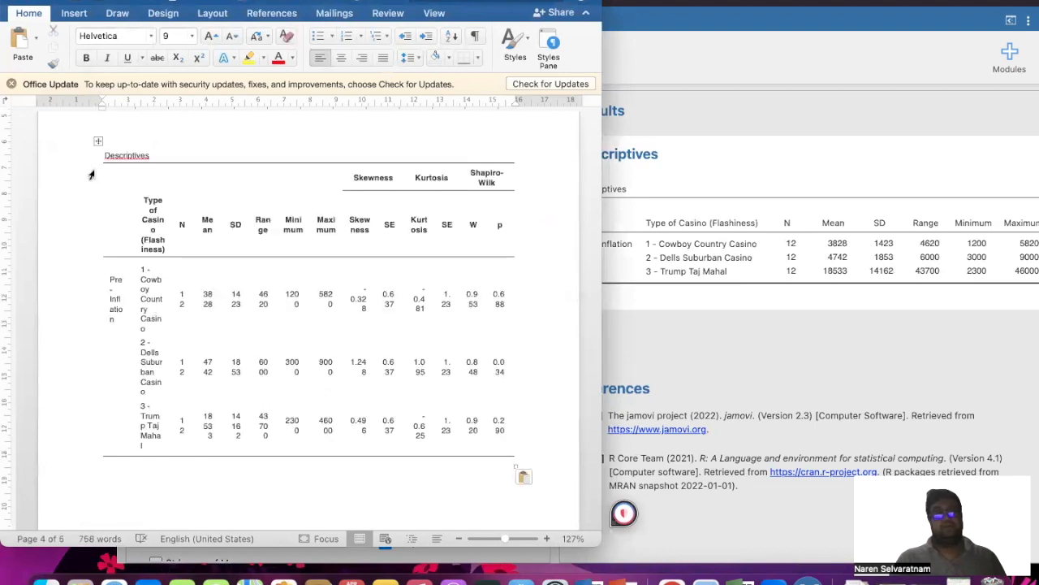
# Delete the pasted casino-type Descriptives table from the Word exercise.
pyautogui.scroll(3, 91, 175)
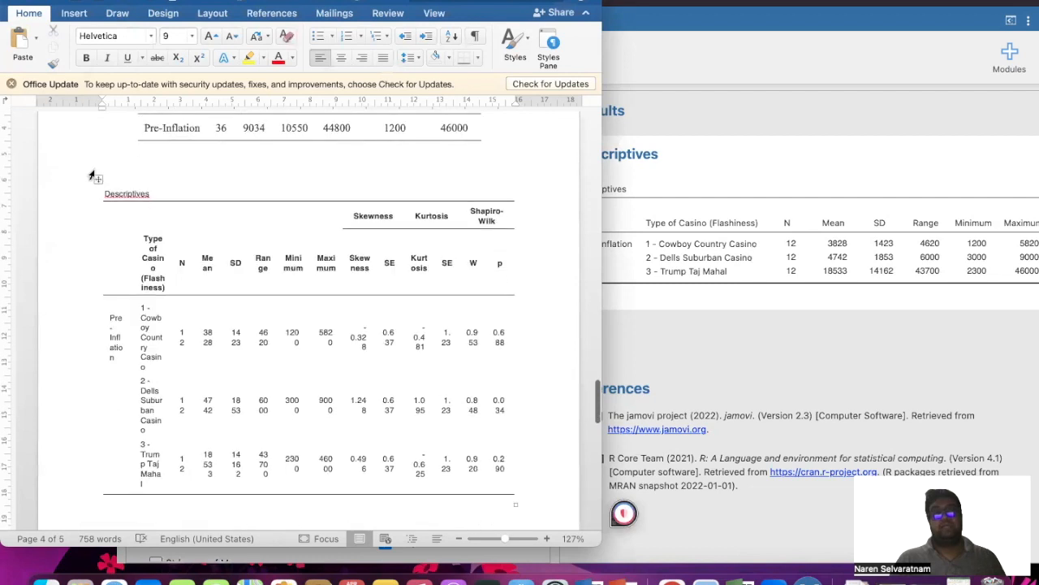
pyautogui.click(96, 177)
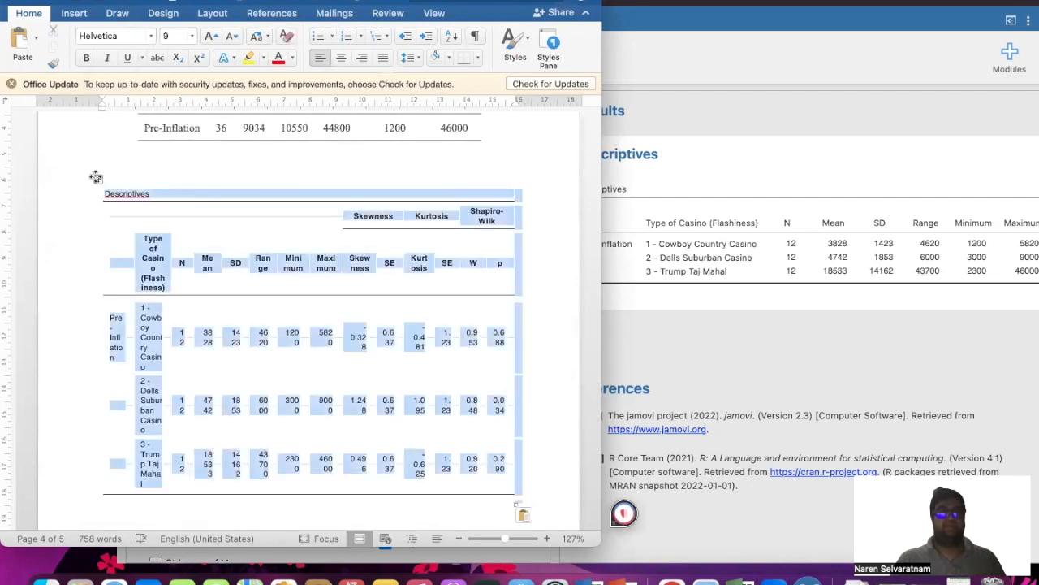
pyautogui.press('BackSpace')
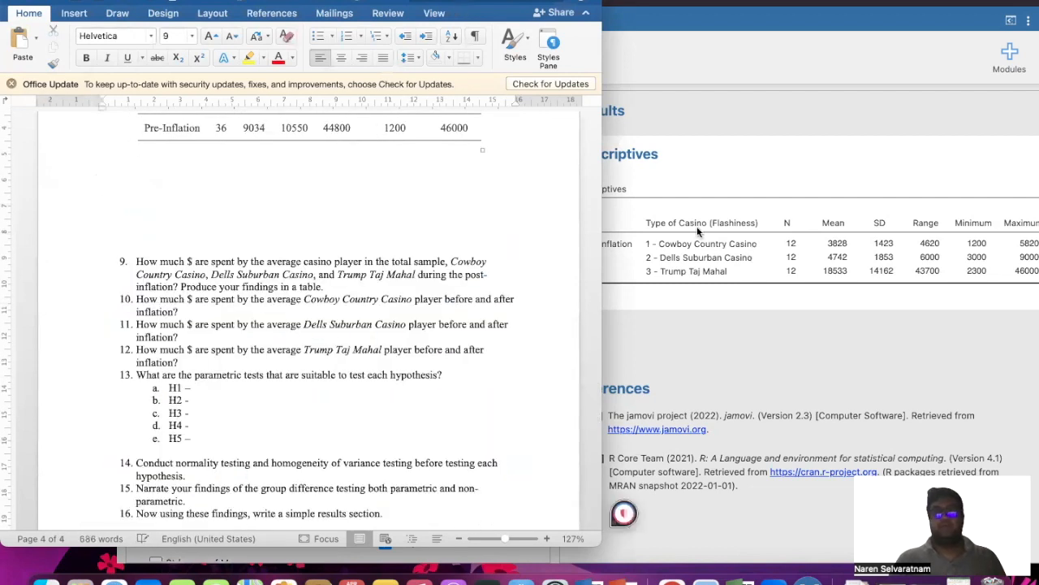
# In jamovi, remove Minimum, Maximum, Range, Skewness and Kurtosis from the descriptive statistics split by casino type.
pyautogui.click(696, 226)
pyautogui.scroll(-2, 463, 370)
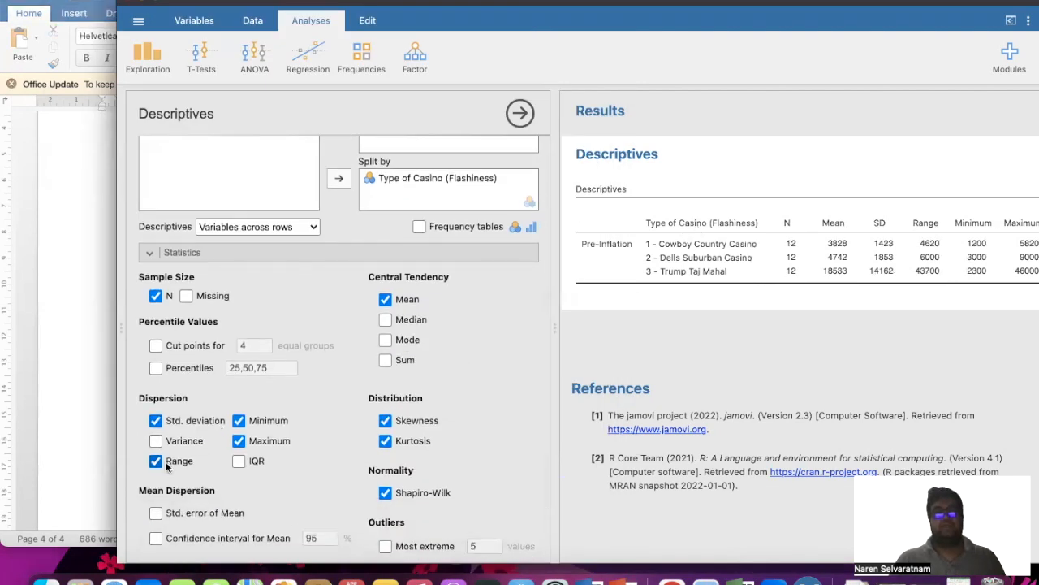
pyautogui.click(240, 439)
pyautogui.click(183, 461)
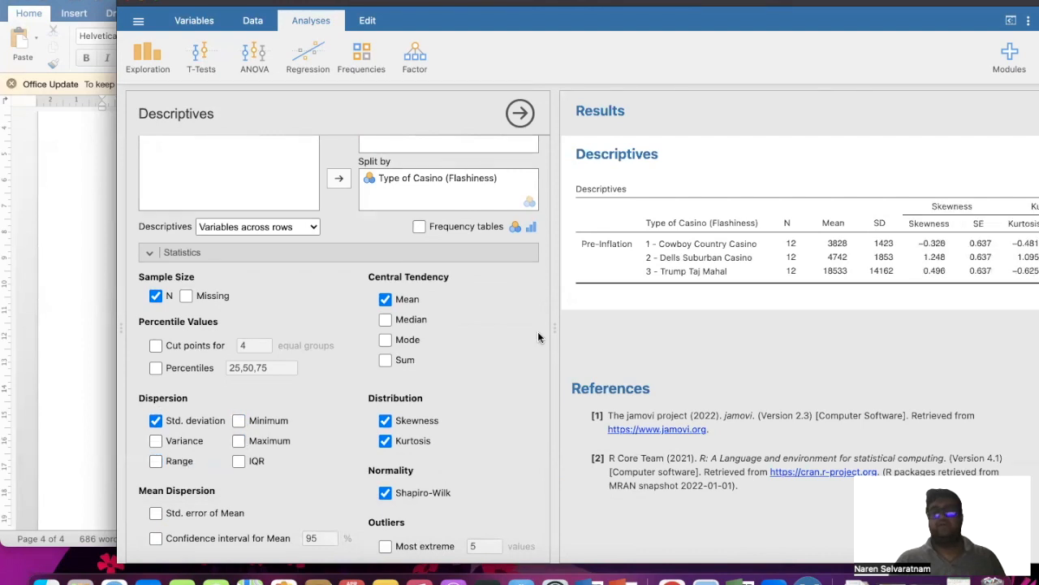
pyautogui.hscroll(5, 649, 336)
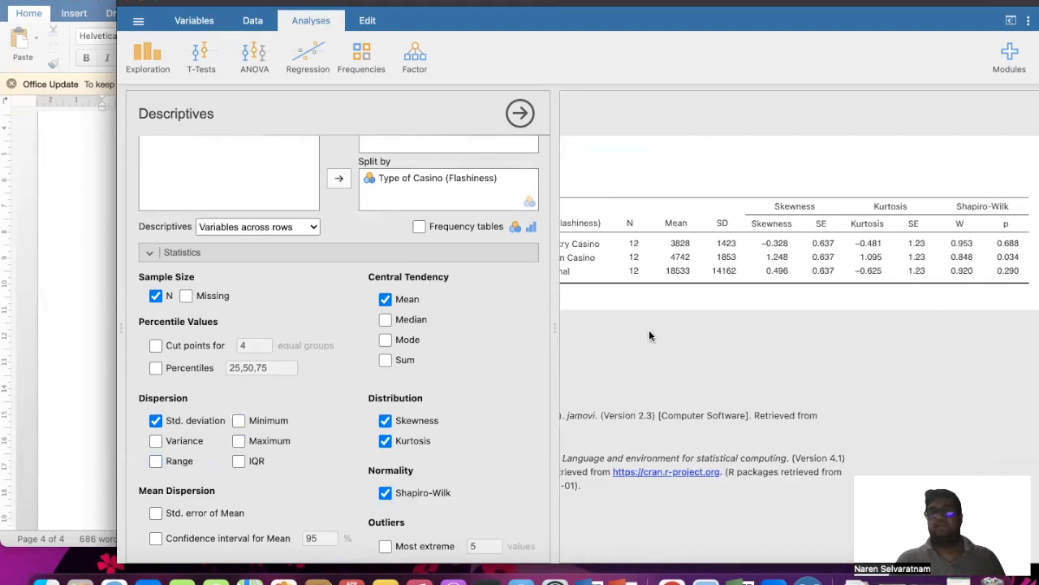
pyautogui.hscroll(-5, 649, 336)
pyautogui.click(386, 420)
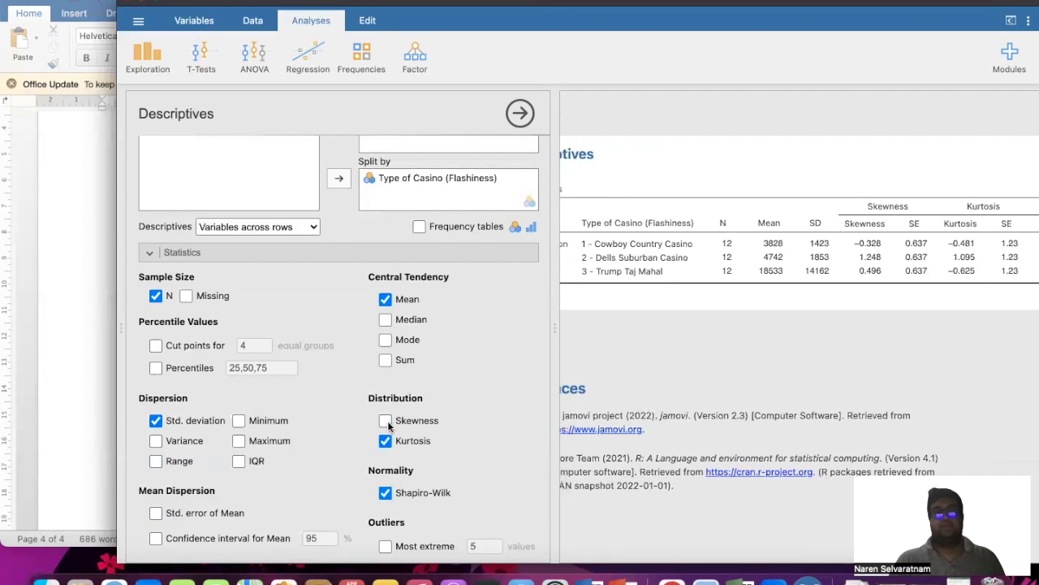
pyautogui.click(385, 440)
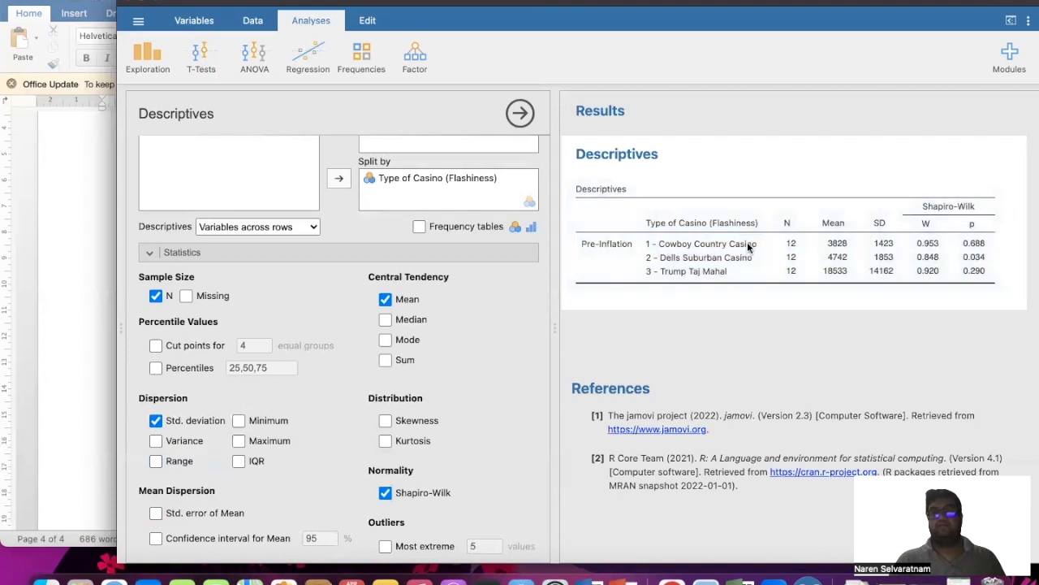
# Copy the simplified casino-type Descriptives table and paste it below the Pre-Inflation table in Word.
pyautogui.rightClick(747, 242)
pyautogui.click(767, 245)
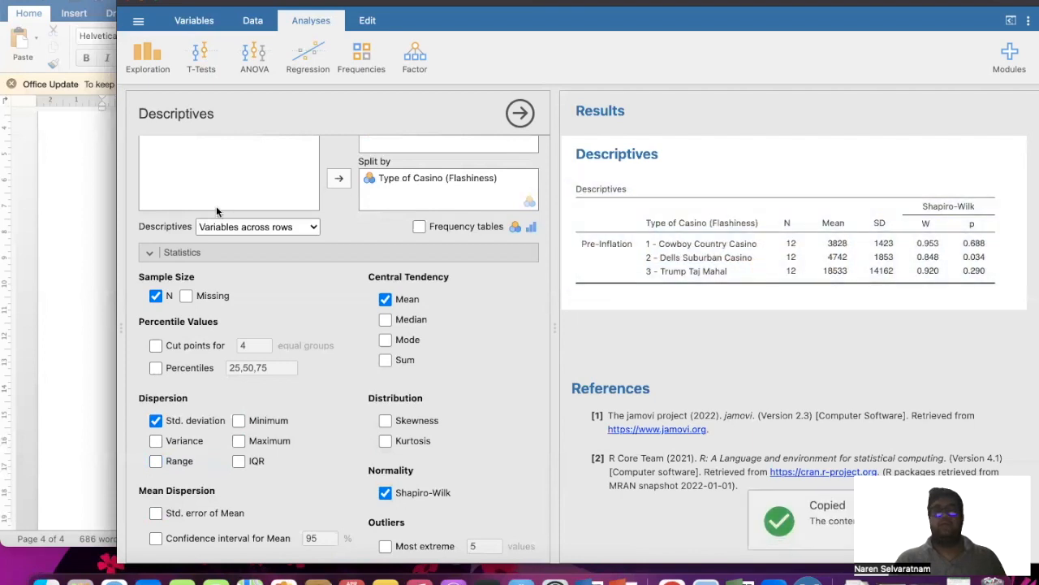
pyautogui.click(88, 250)
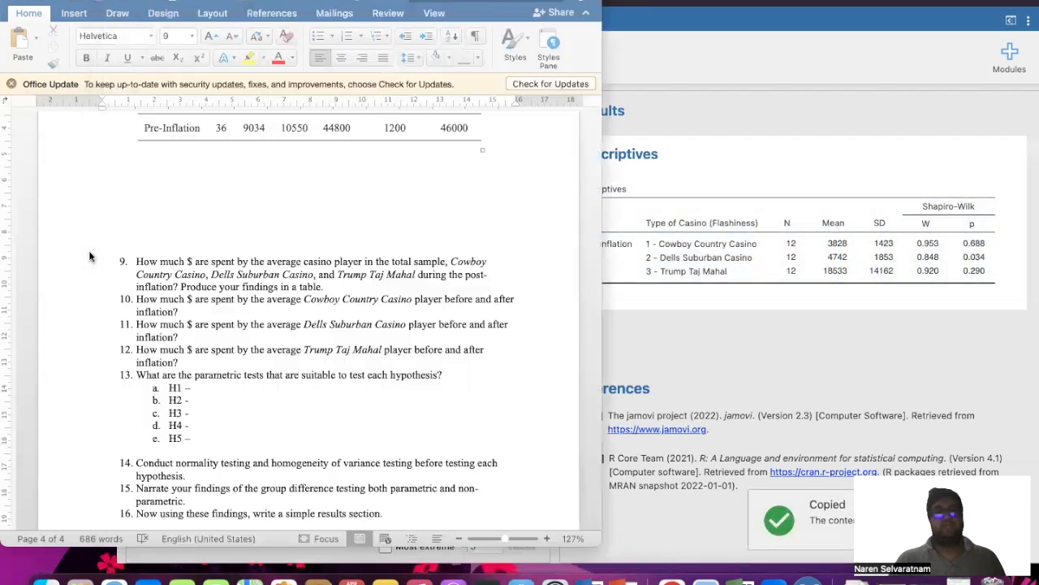
pyautogui.rightClick(131, 168)
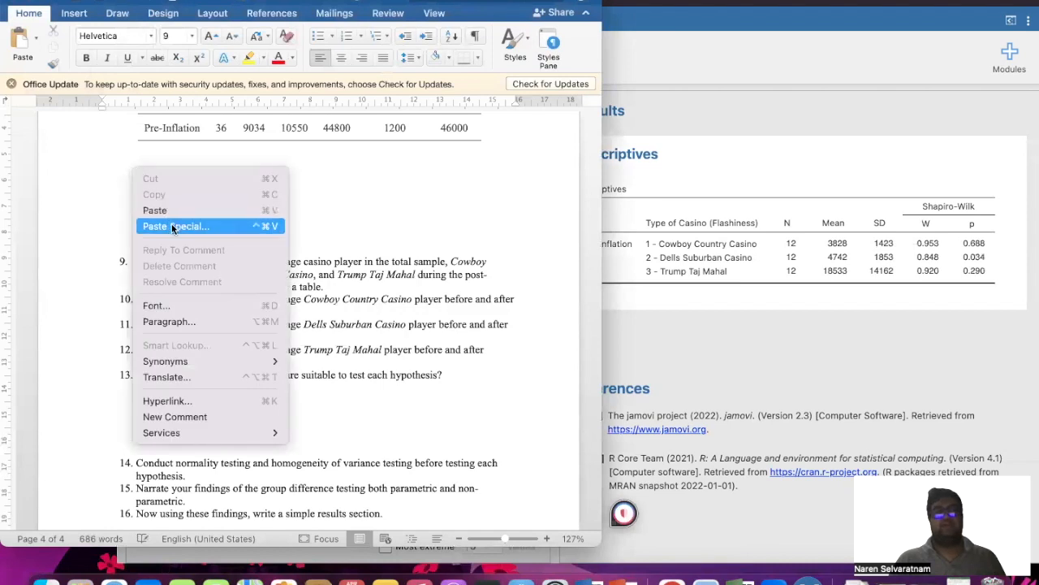
pyautogui.click(149, 209)
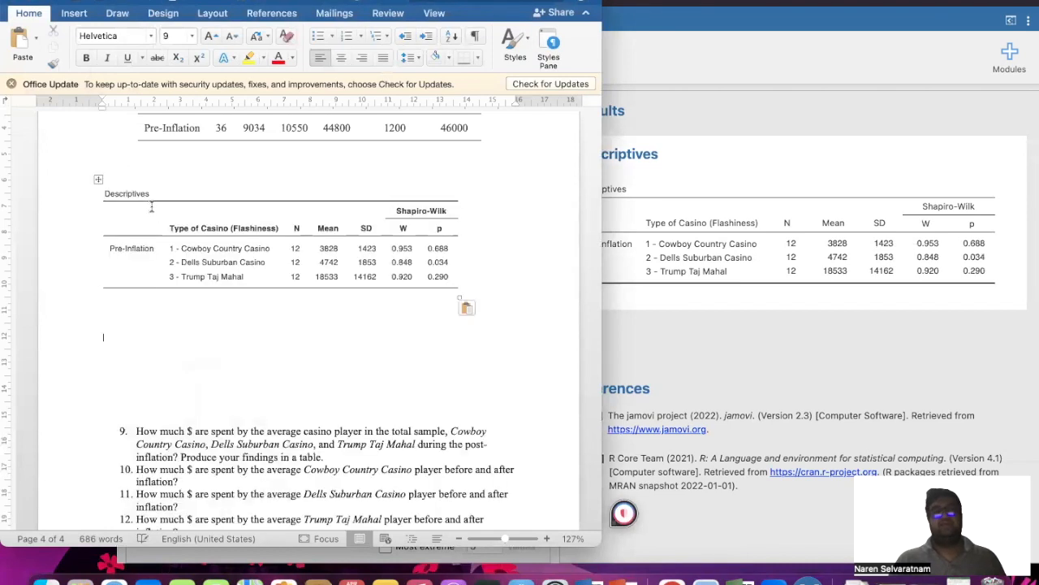
# Delete the Descriptives title from the pasted casino-type table and indent the table to line up with the question text.
pyautogui.scroll(3, 151, 207)
pyautogui.moveTo(150, 289); pyautogui.dragTo(104, 289)
pyautogui.press('BackSpace')
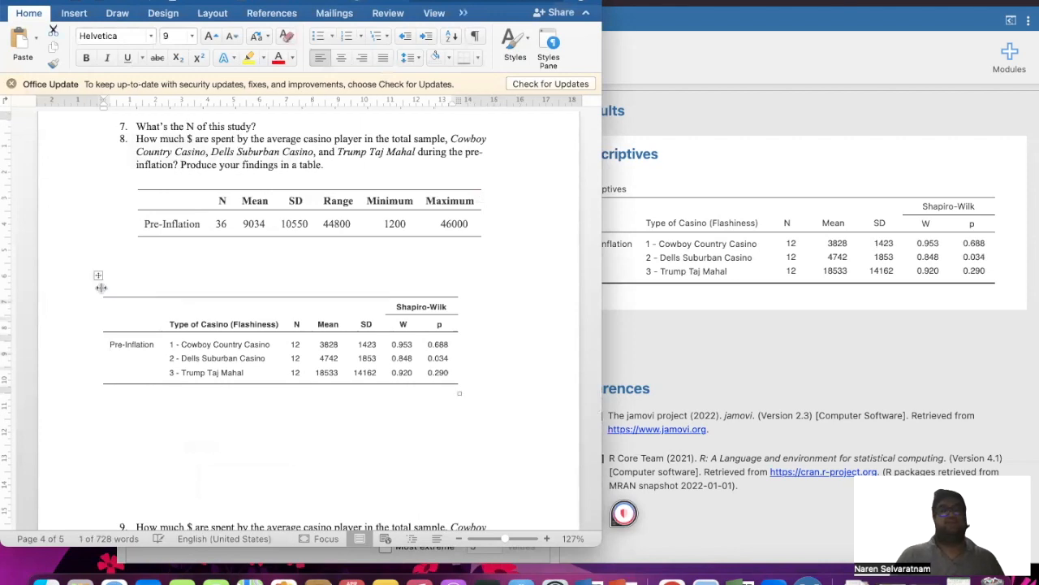
pyautogui.moveTo(100, 273); pyautogui.dragTo(132, 263)
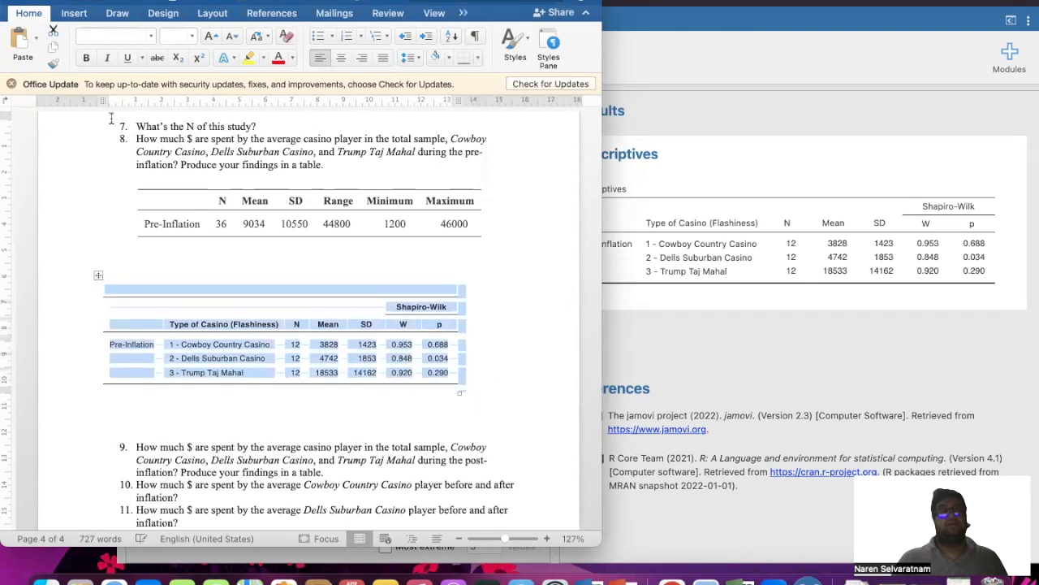
pyautogui.moveTo(129, 104); pyautogui.dragTo(132, 104)
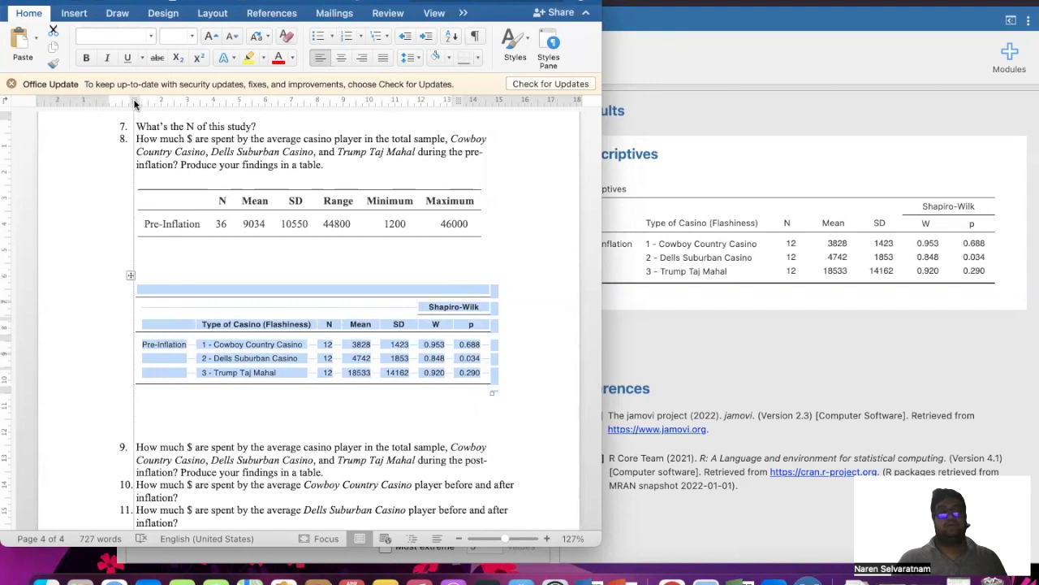
# Format the casino-type table's text in Times New Roman, size 11.
pyautogui.click(151, 37)
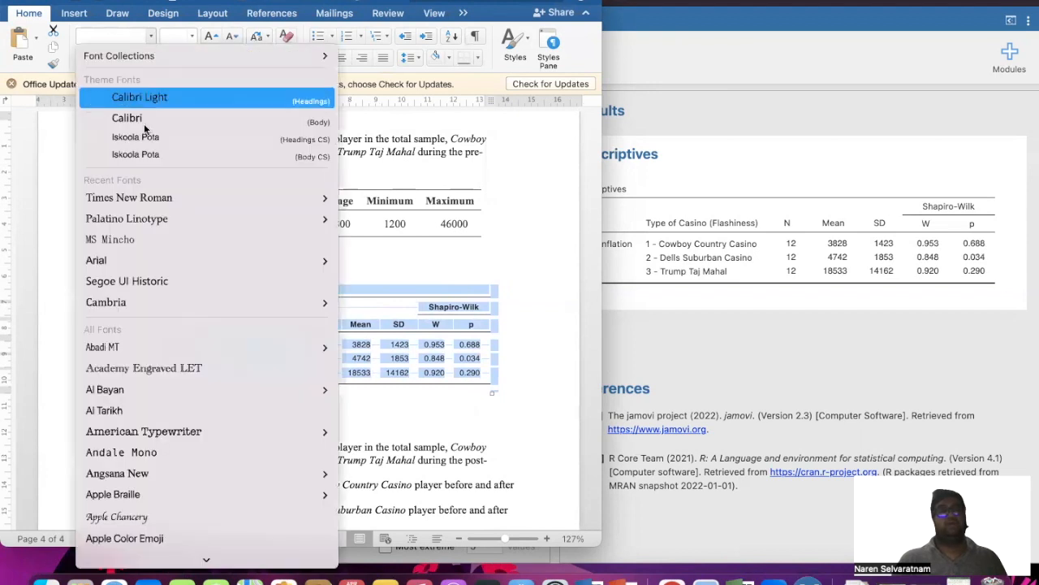
pyautogui.click(153, 198)
pyautogui.click(192, 35)
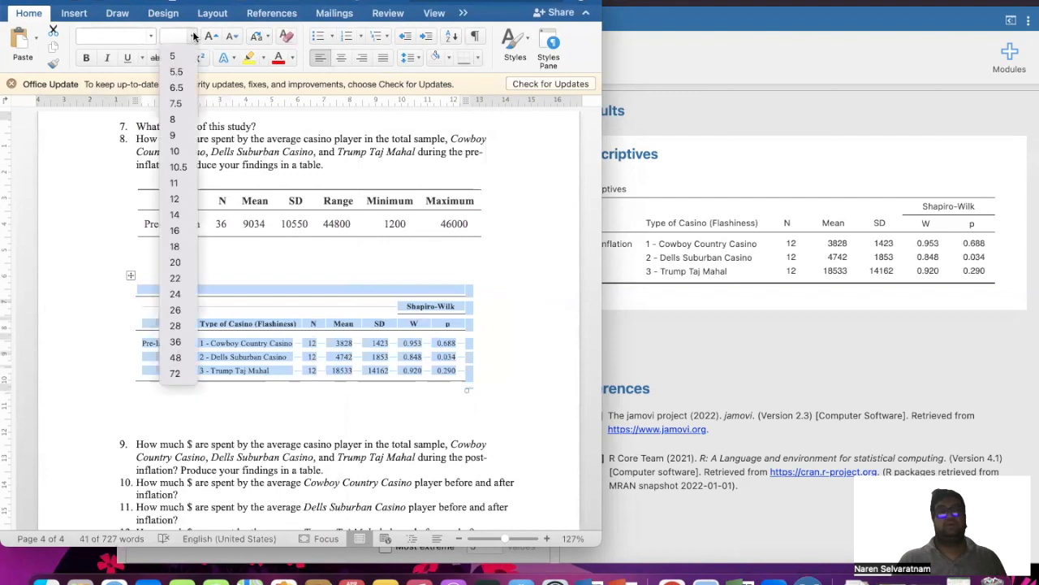
pyautogui.click(192, 183)
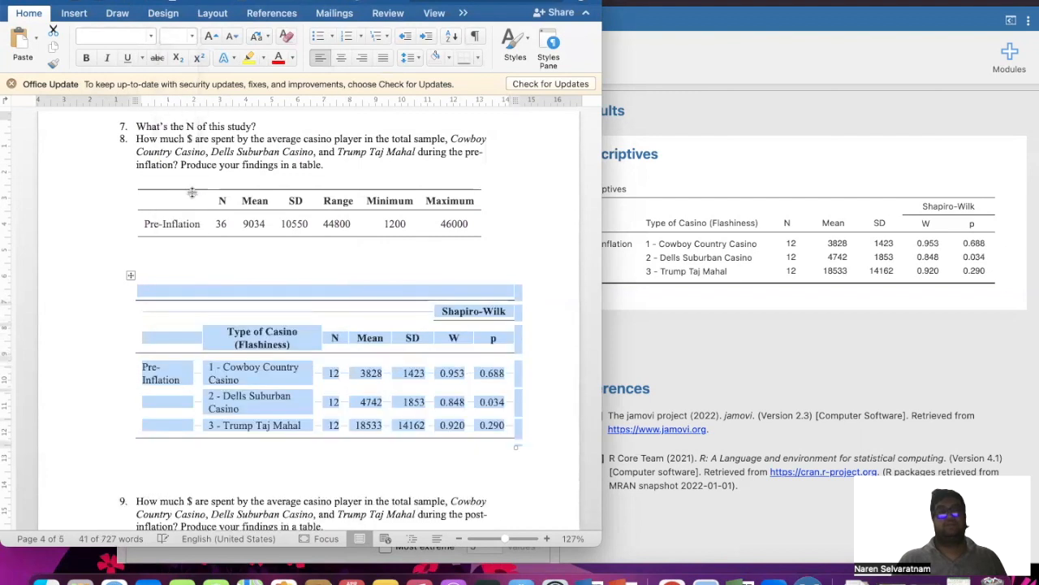
pyautogui.click(171, 272)
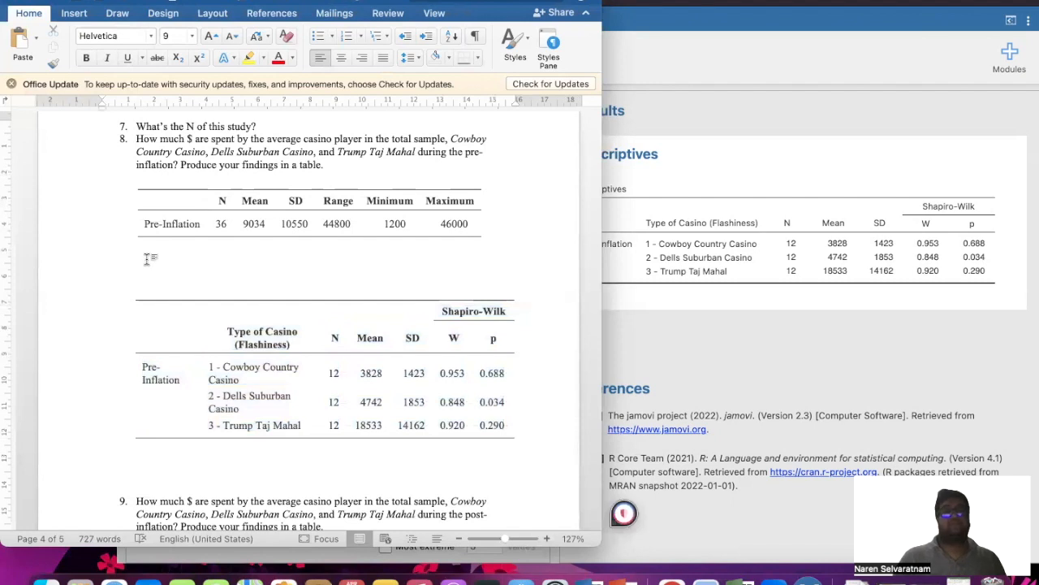
# Remove the extra blank lines between the casino-type table and question 9.
pyautogui.scroll(1, 143, 268)
pyautogui.scroll(-5, 144, 268)
pyautogui.click(150, 310)
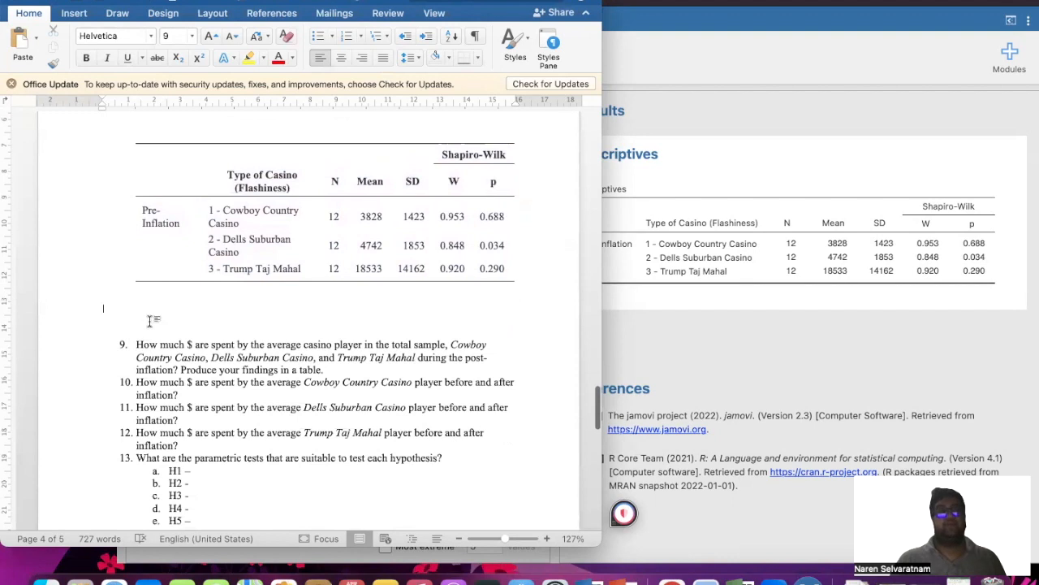
pyautogui.click(150, 321)
pyautogui.press('Down')
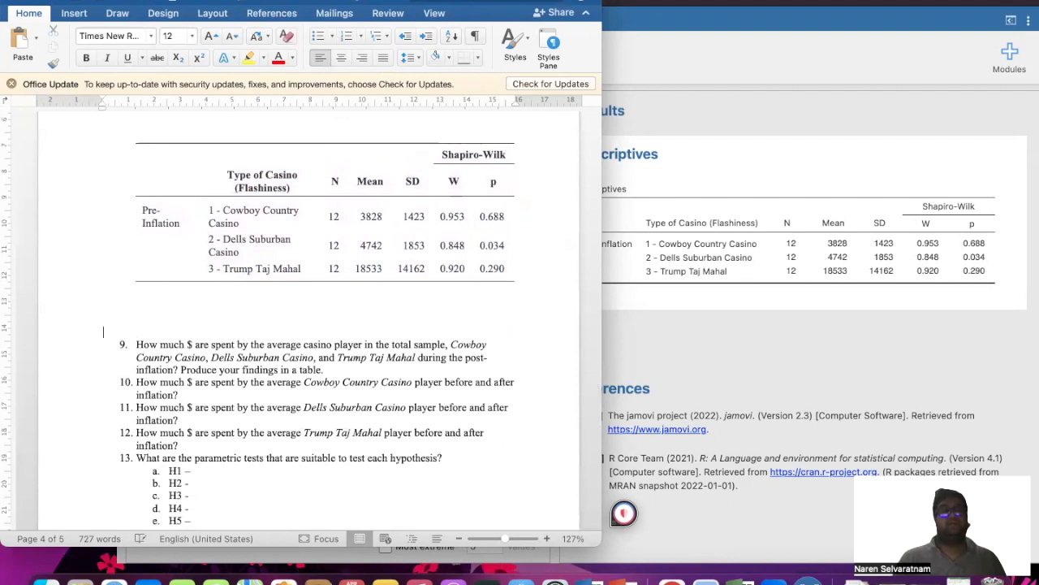
pyautogui.press('BackSpace')
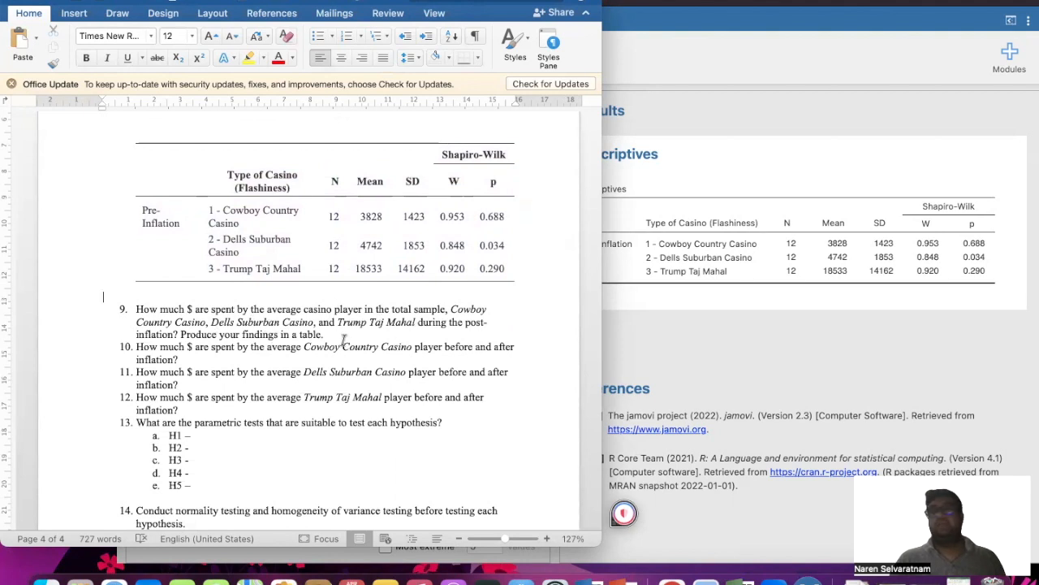
# In jamovi, remove the casino-type split and replace Pre-Inflation with Post-inflation as the analysed variable.
pyautogui.click(692, 321)
pyautogui.scroll(3, 442, 294)
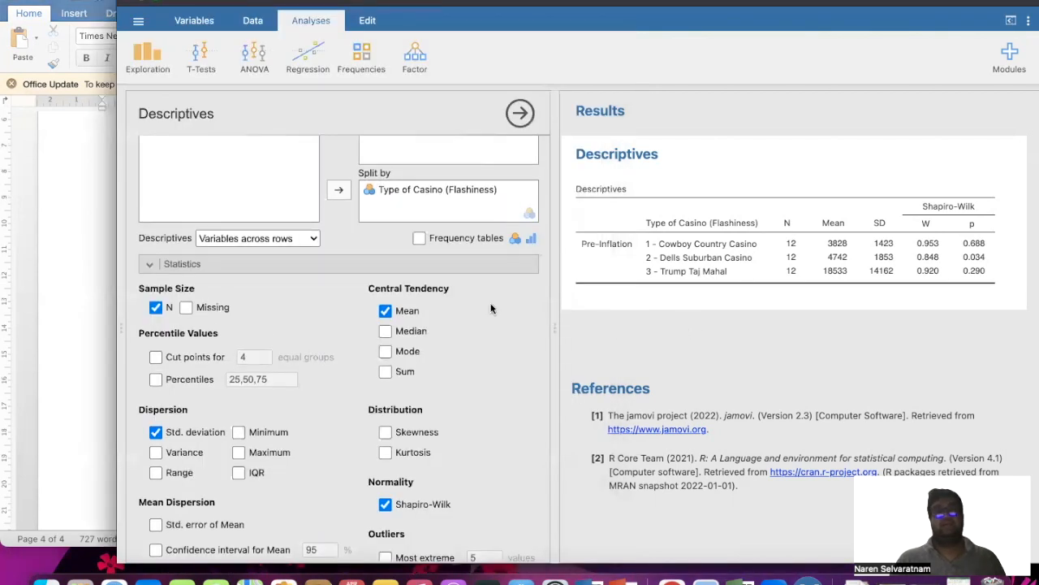
pyautogui.click(396, 266)
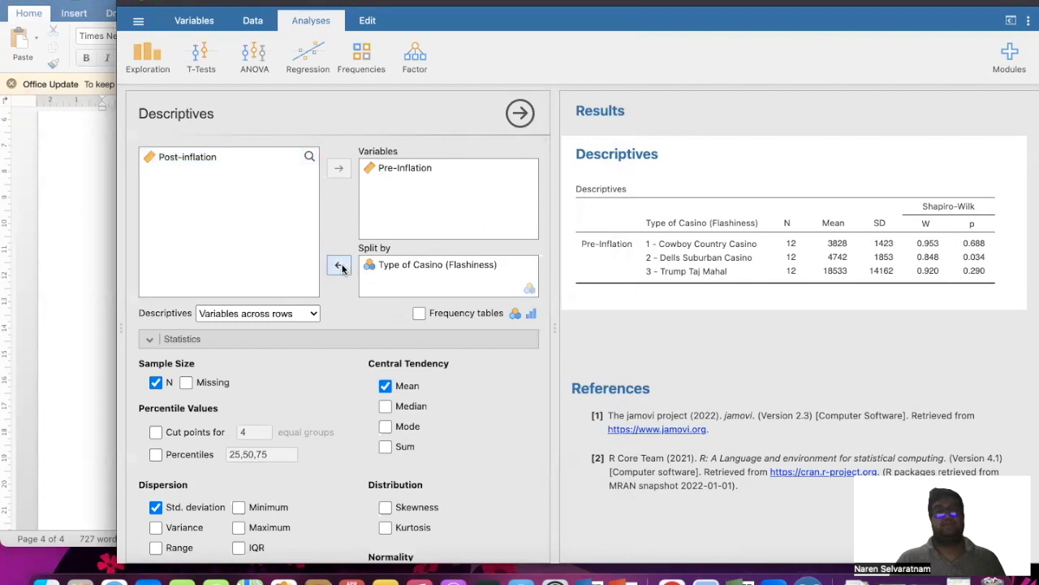
pyautogui.click(340, 266)
pyautogui.click(382, 168)
pyautogui.click(339, 170)
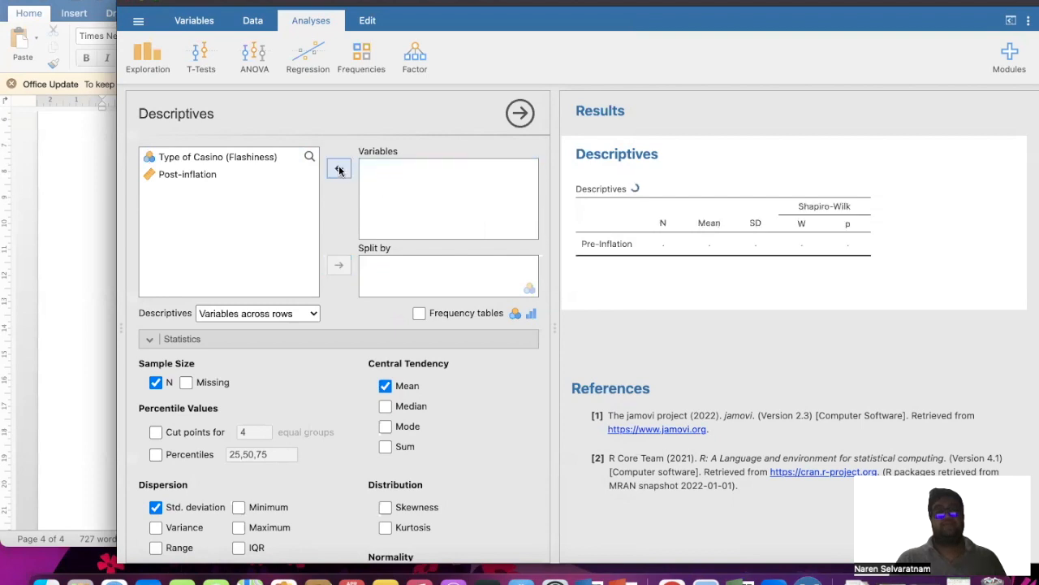
pyautogui.click(207, 189)
pyautogui.click(336, 169)
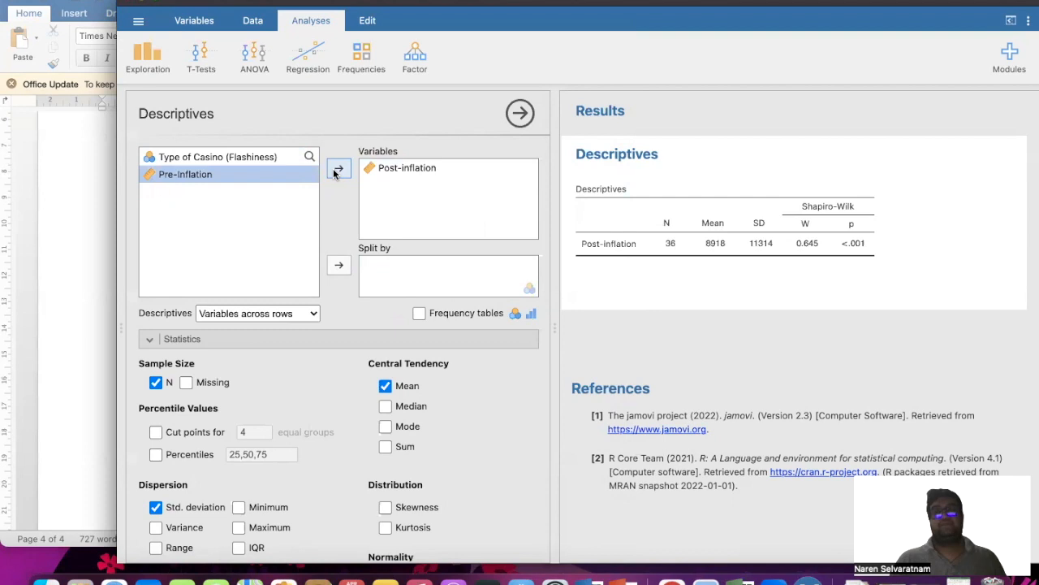
# Match the Word Pre-Inflation table's columns by adding Minimum, Maximum and Range and removing Shapiro-Wilk from the Post-inflation descriptives.
pyautogui.click(89, 246)
pyautogui.scroll(3, 222, 226)
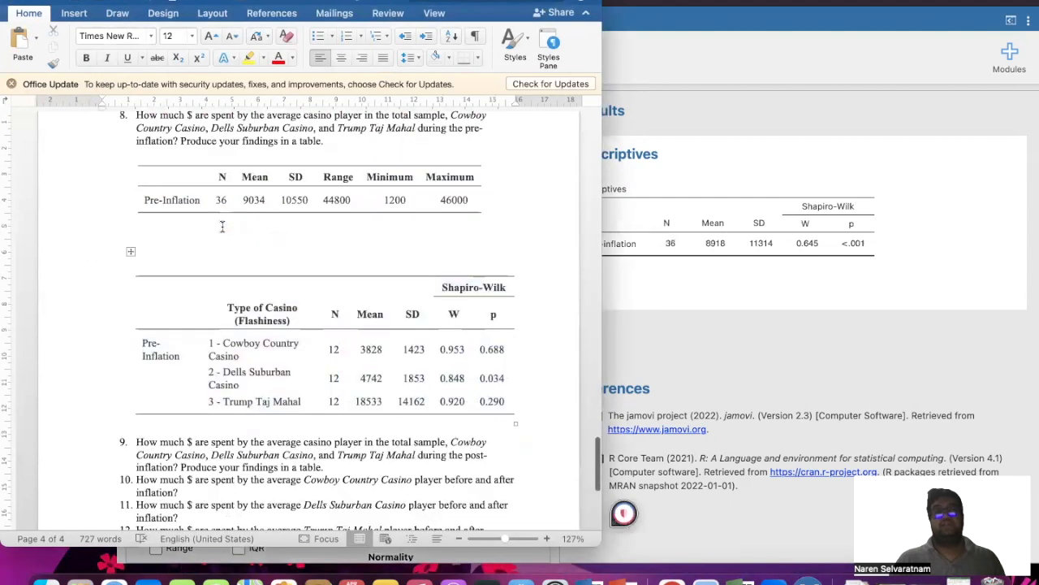
pyautogui.scroll(1, 222, 226)
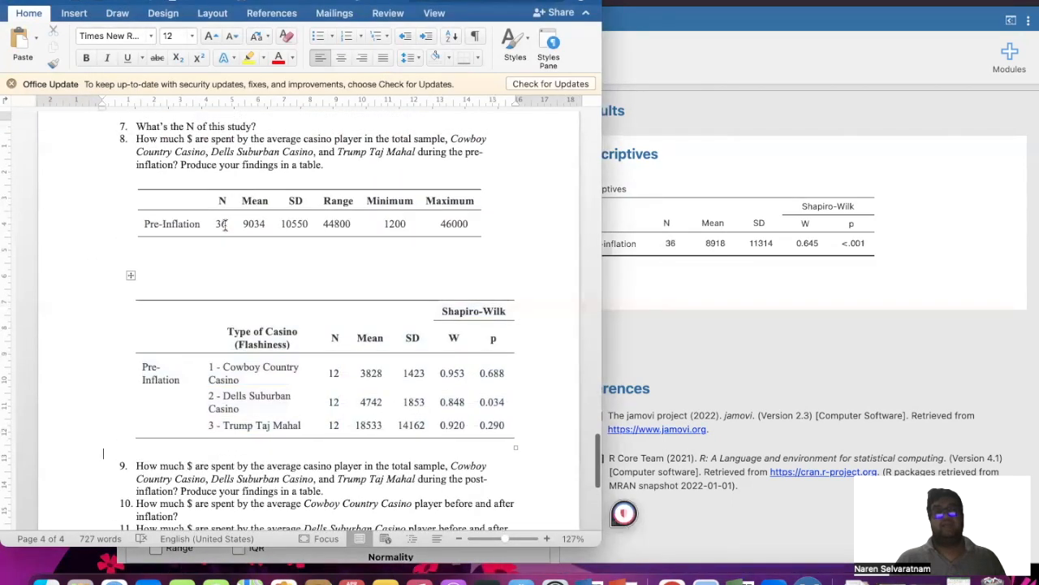
pyautogui.click(664, 309)
pyautogui.click(239, 506)
pyautogui.click(238, 527)
pyautogui.click(182, 548)
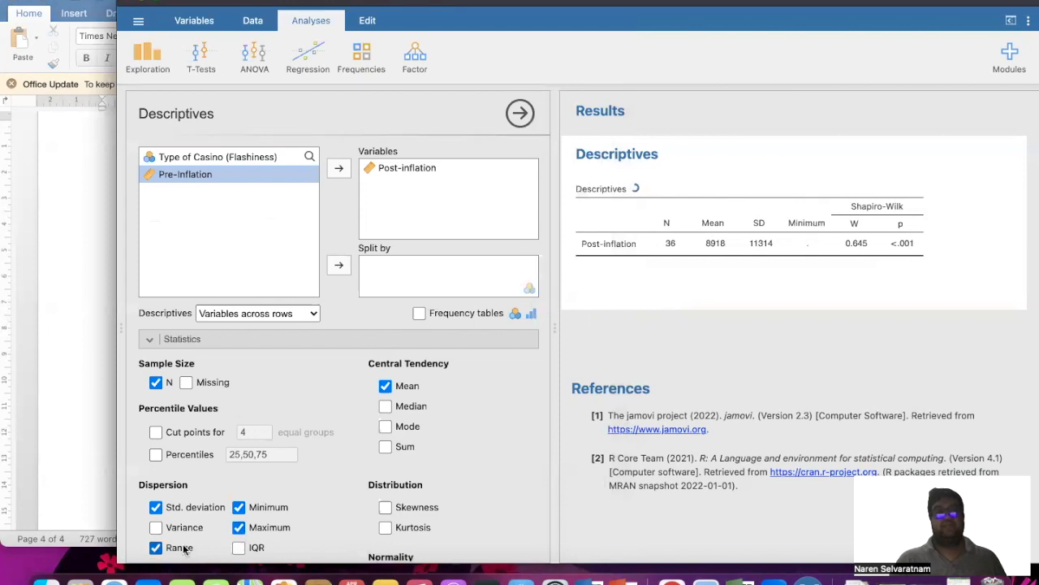
pyautogui.scroll(-1, 436, 464)
pyautogui.scroll(-3, 437, 464)
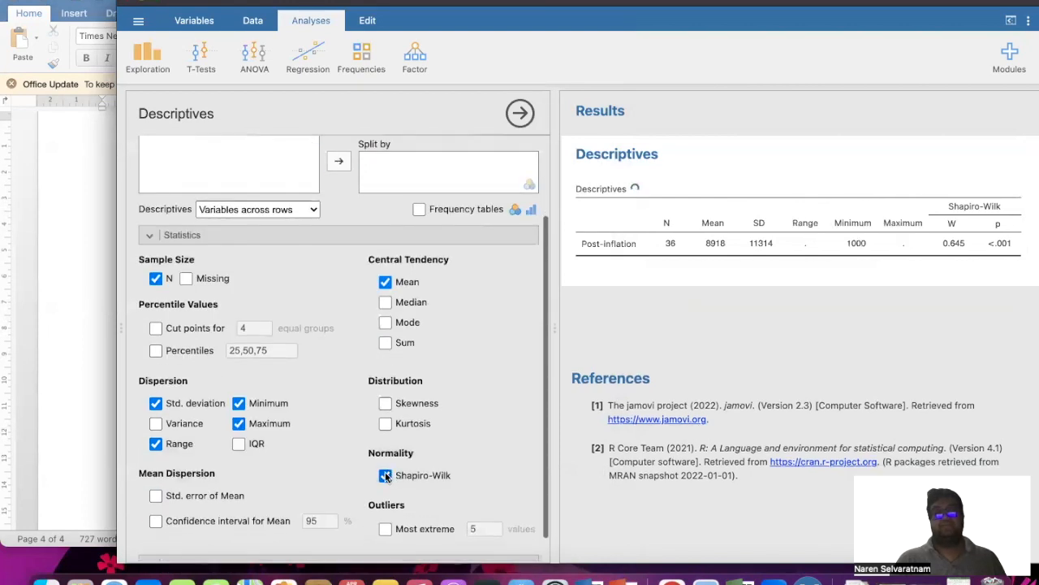
pyautogui.click(386, 475)
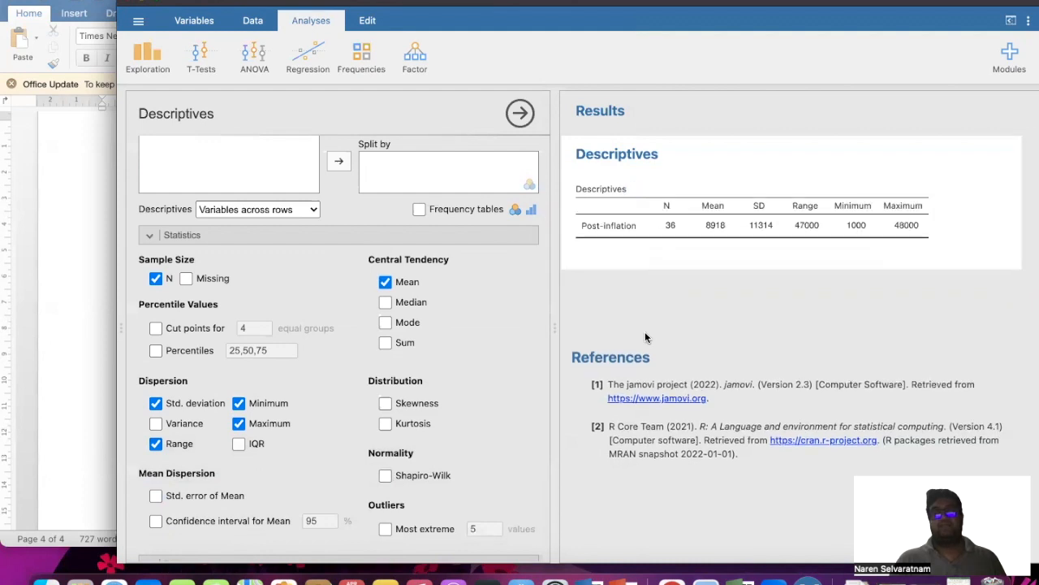
# Copy the Post-inflation Descriptives table and paste it on new blank lines under question 9 in Word.
pyautogui.rightClick(662, 213)
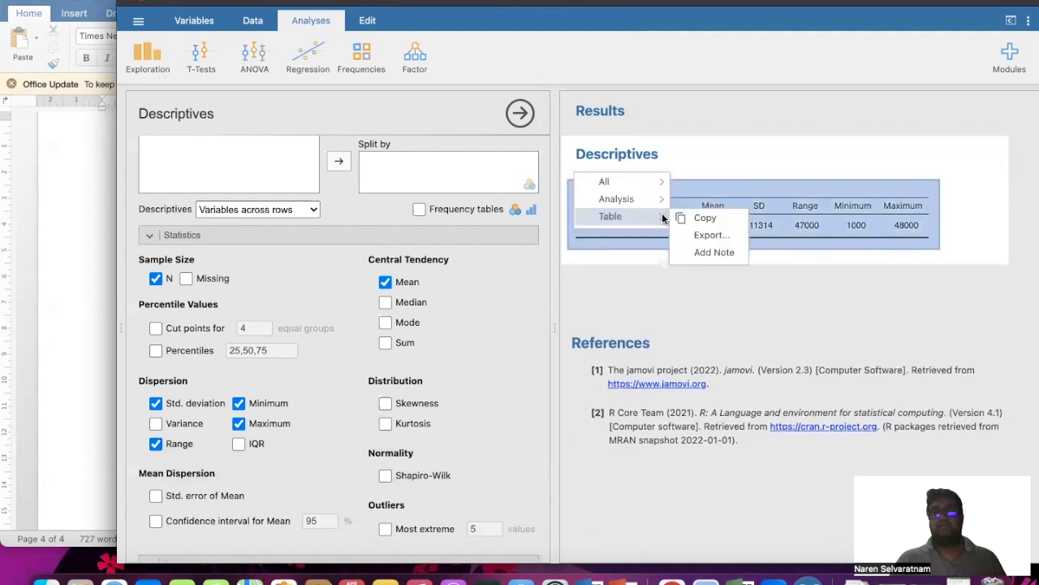
pyautogui.click(686, 209)
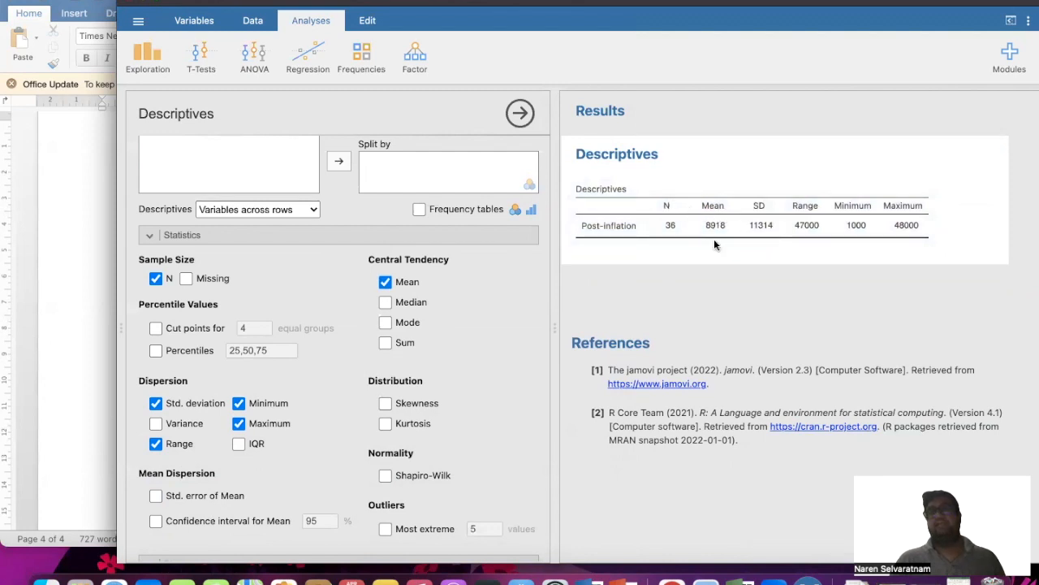
pyautogui.click(100, 296)
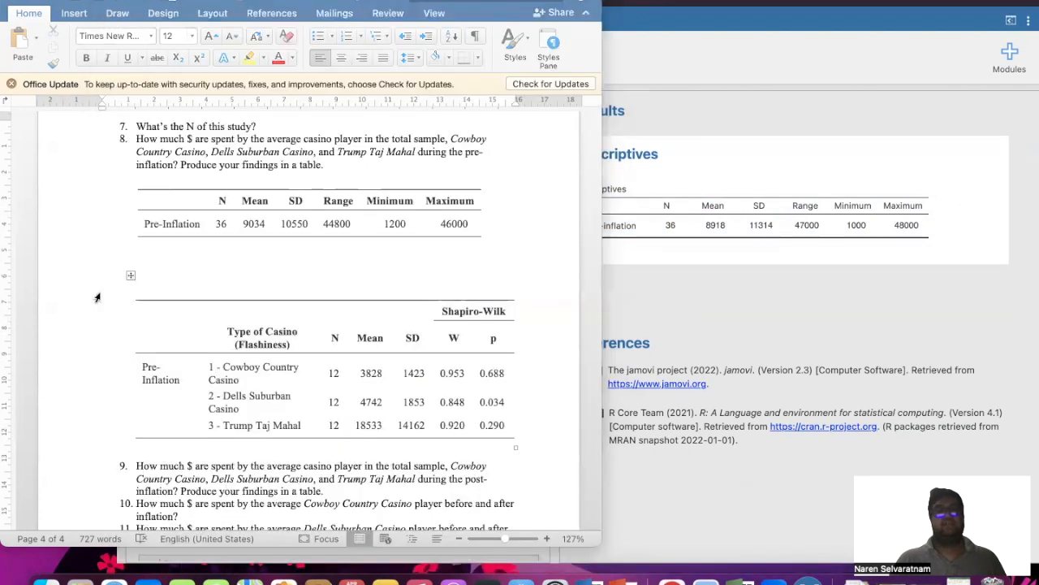
pyautogui.scroll(-5, 244, 341)
pyautogui.click(333, 366)
pyautogui.press('Return')
pyautogui.press('Return')
pyautogui.press('Return')
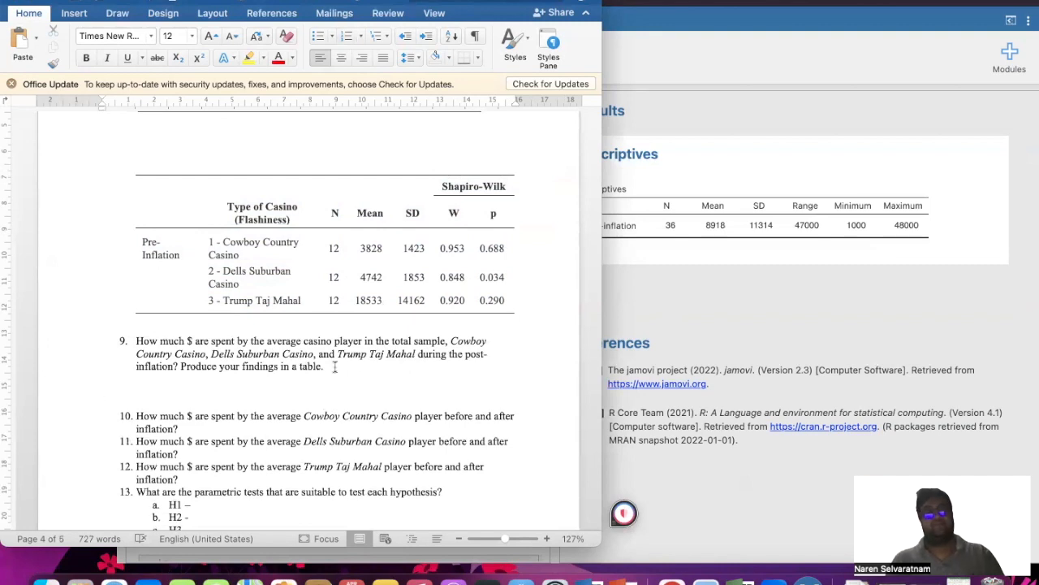
pyautogui.press('super+v')
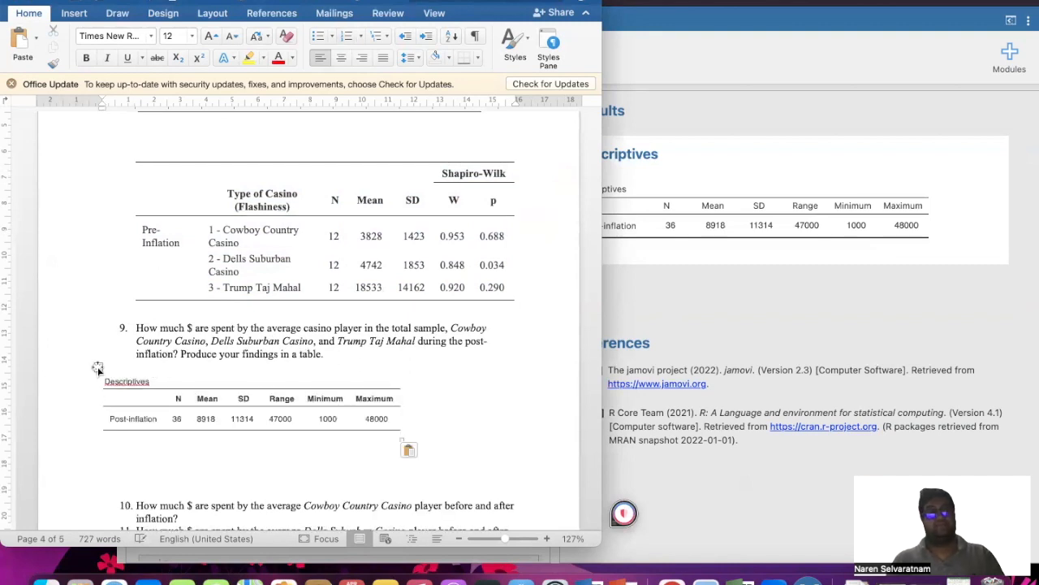
# Set the pasted Post-inflation table to Times New Roman 12 and shift it to line up with the text of question 9.
pyautogui.click(97, 368)
pyautogui.click(151, 35)
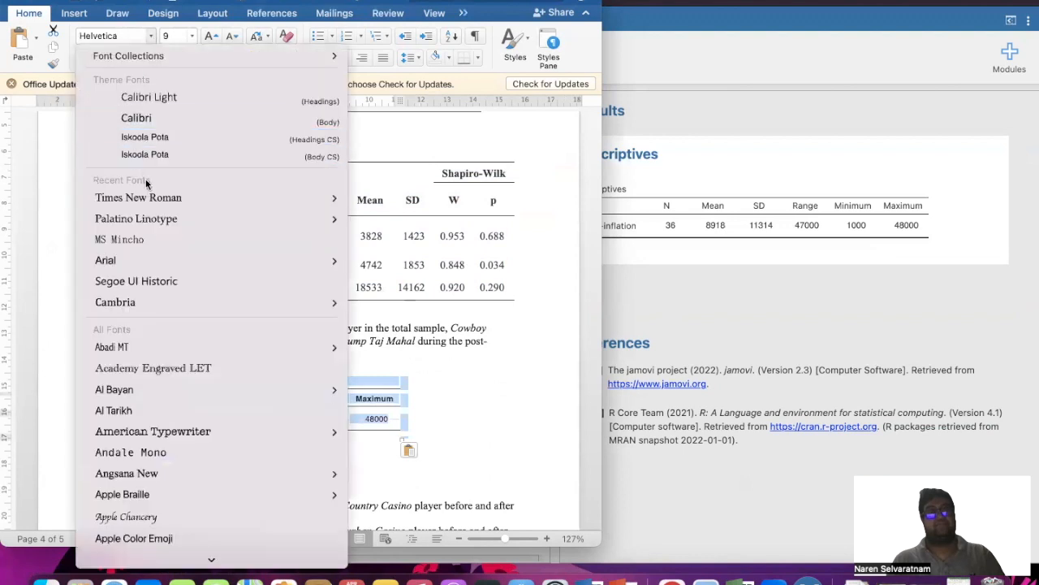
pyautogui.click(194, 36)
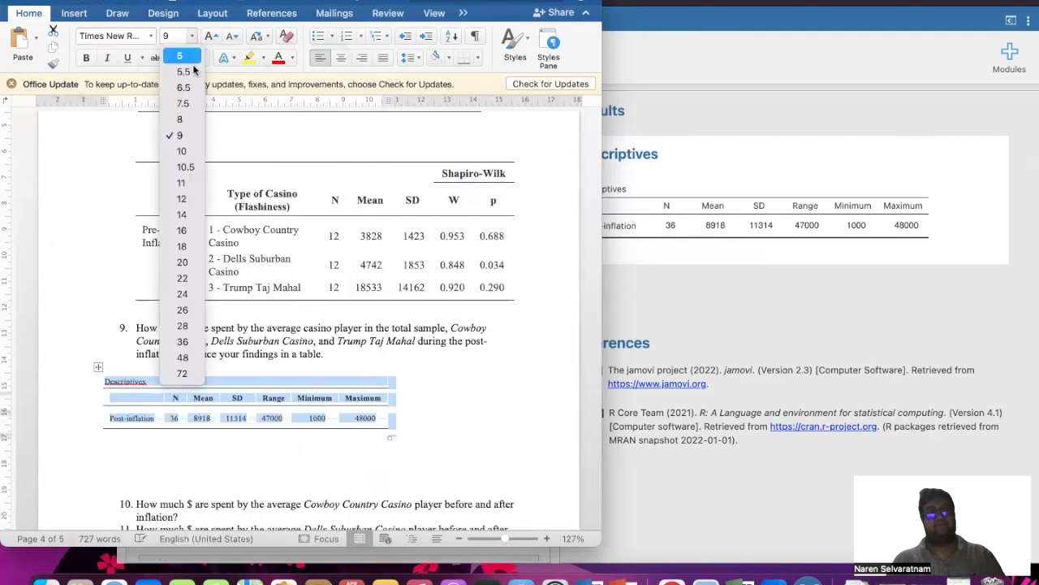
pyautogui.click(186, 217)
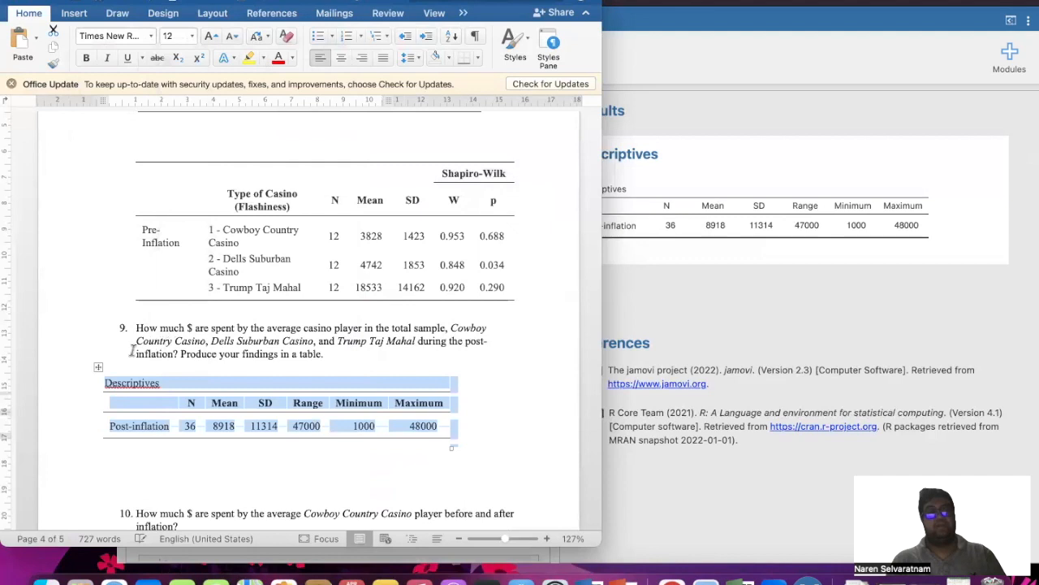
pyautogui.moveTo(98, 367); pyautogui.dragTo(129, 368)
pyautogui.scroll(2, 130, 367)
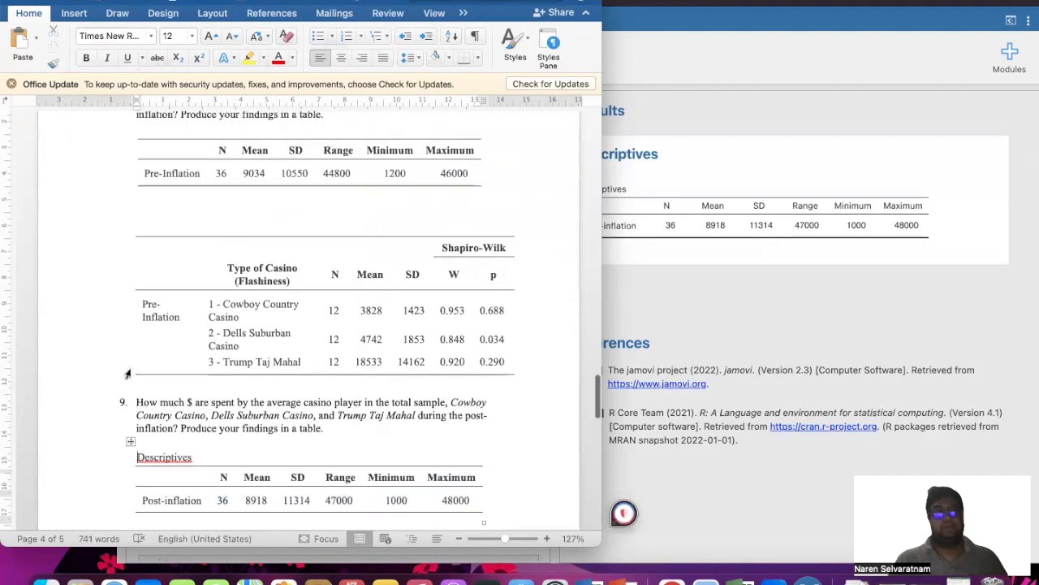
pyautogui.scroll(-1, 129, 369)
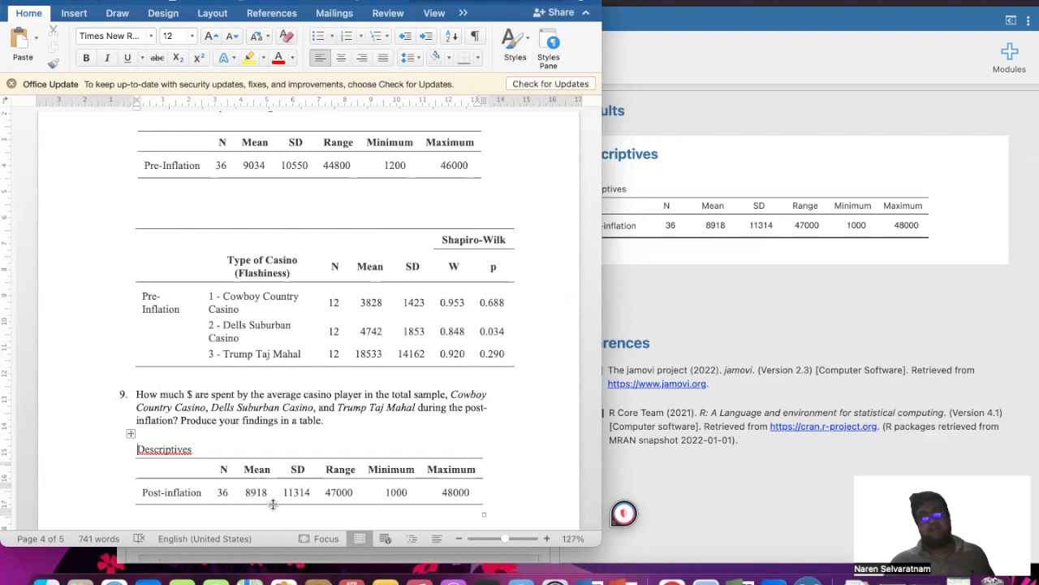
# In jamovi, split the Post-inflation descriptives by Type of Casino (Flashiness).
pyautogui.click(633, 270)
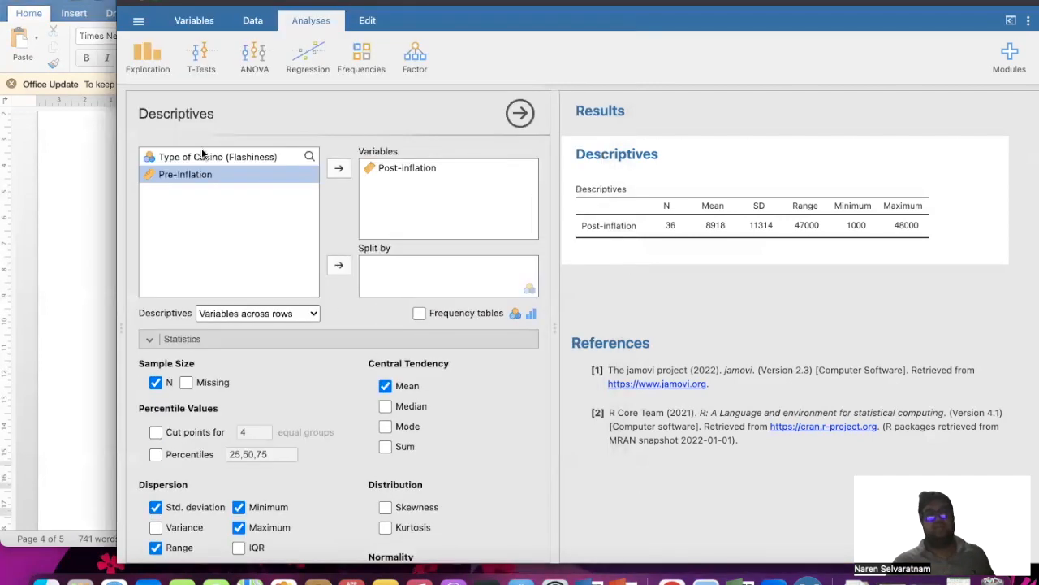
pyautogui.click(204, 155)
pyautogui.click(340, 266)
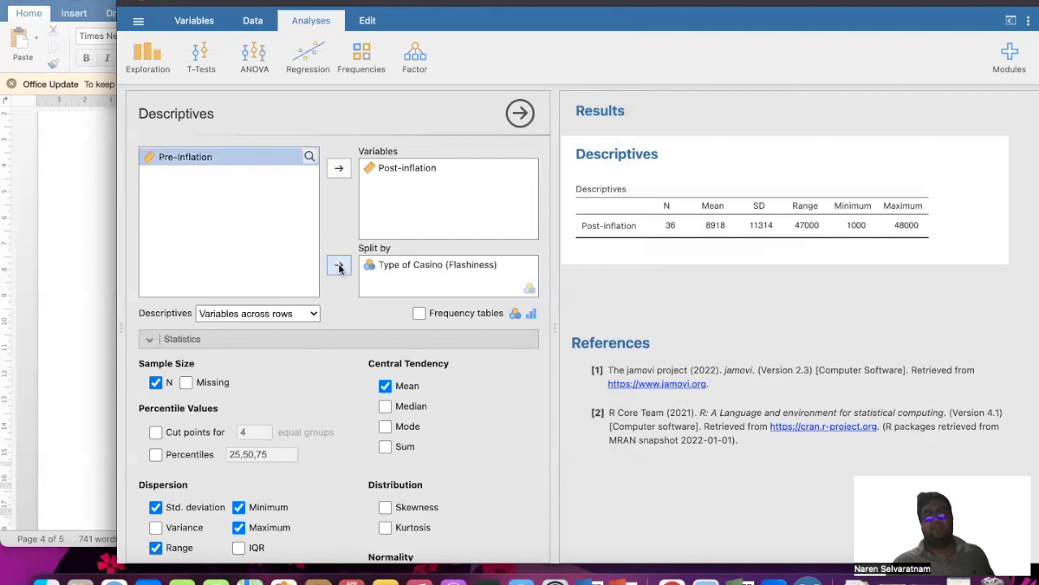
# Match the Word casino-type table's columns by removing Minimum, Maximum and Range and adding Shapiro-Wilk to the descriptives.
pyautogui.scroll(-3, 346, 408)
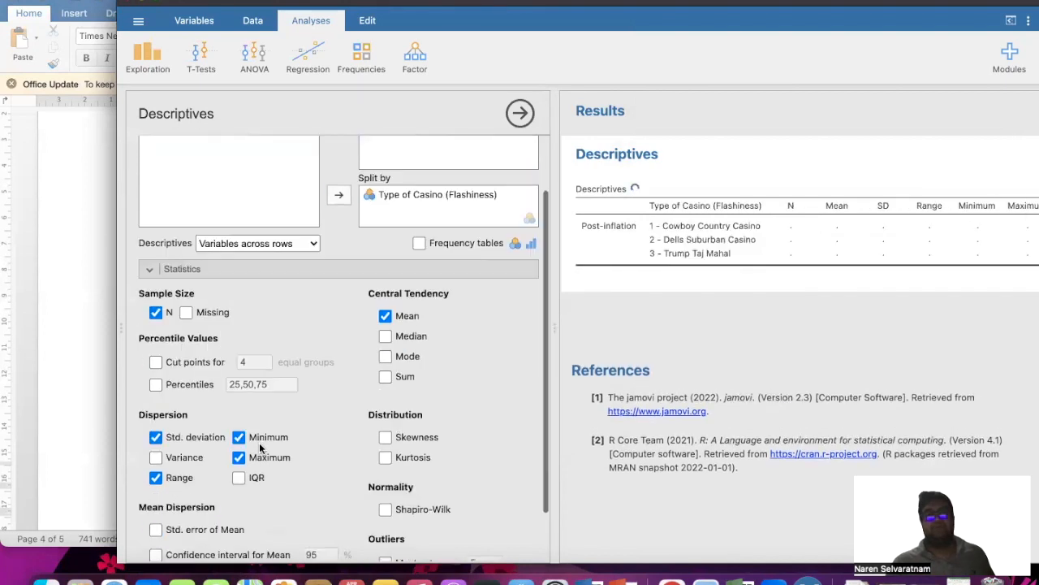
pyautogui.click(239, 436)
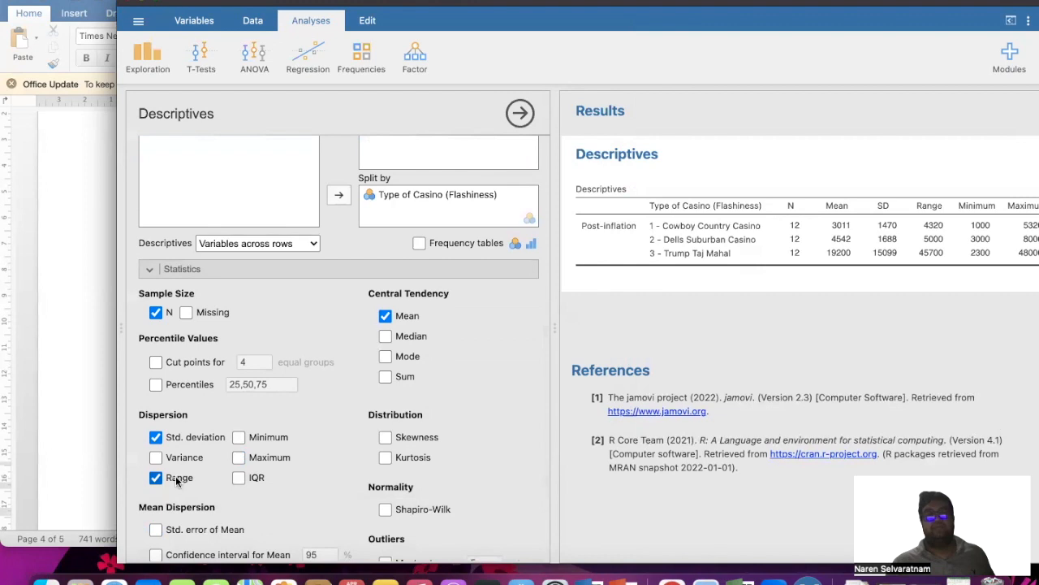
pyautogui.click(72, 442)
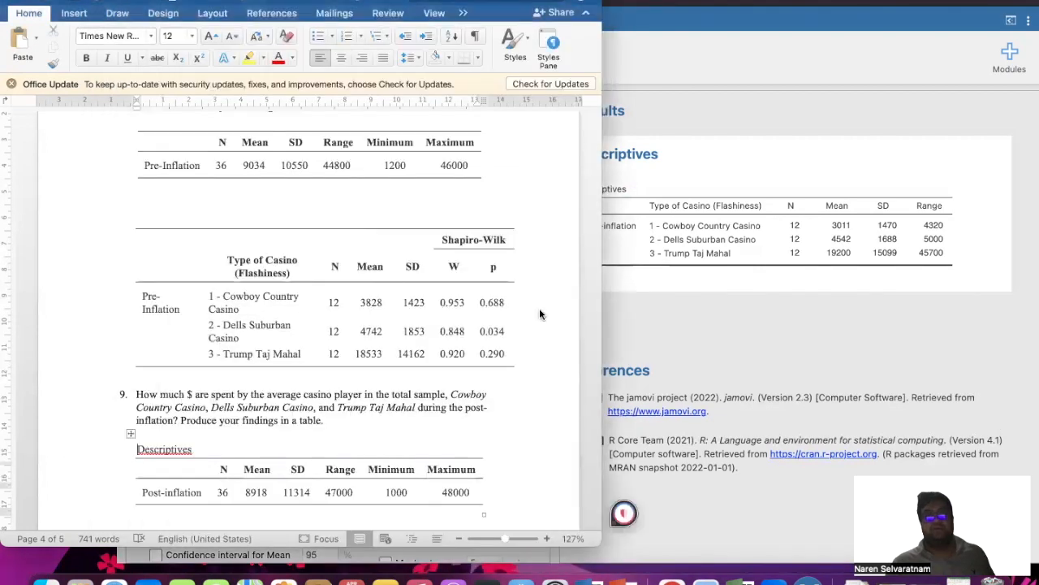
pyautogui.click(618, 331)
pyautogui.click(157, 479)
pyautogui.click(385, 510)
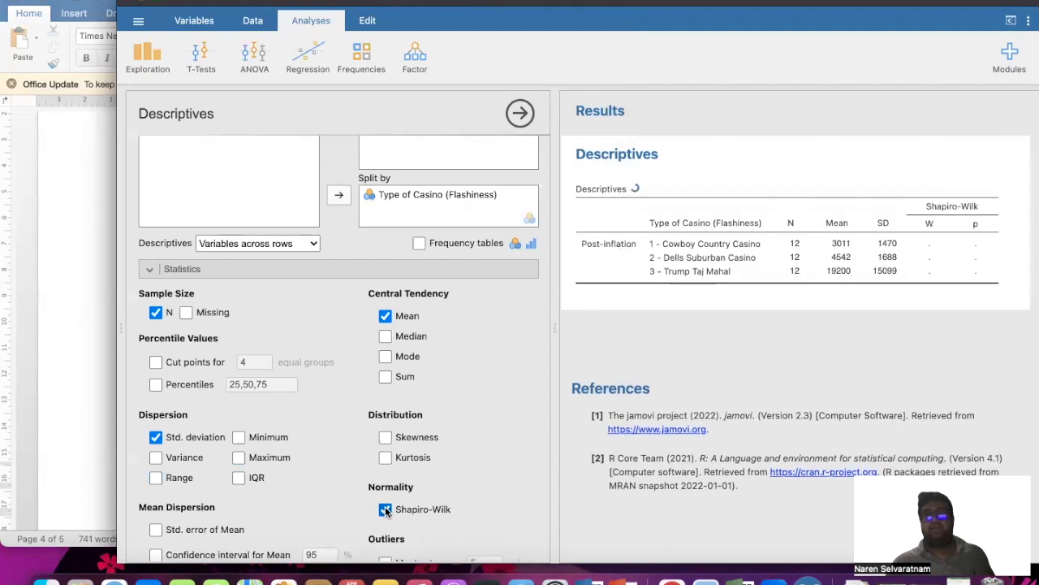
# Temporarily add Skewness and Kurtosis to inspect the distribution for each casino type, and remove both statistics again.
pyautogui.click(386, 437)
pyautogui.click(386, 457)
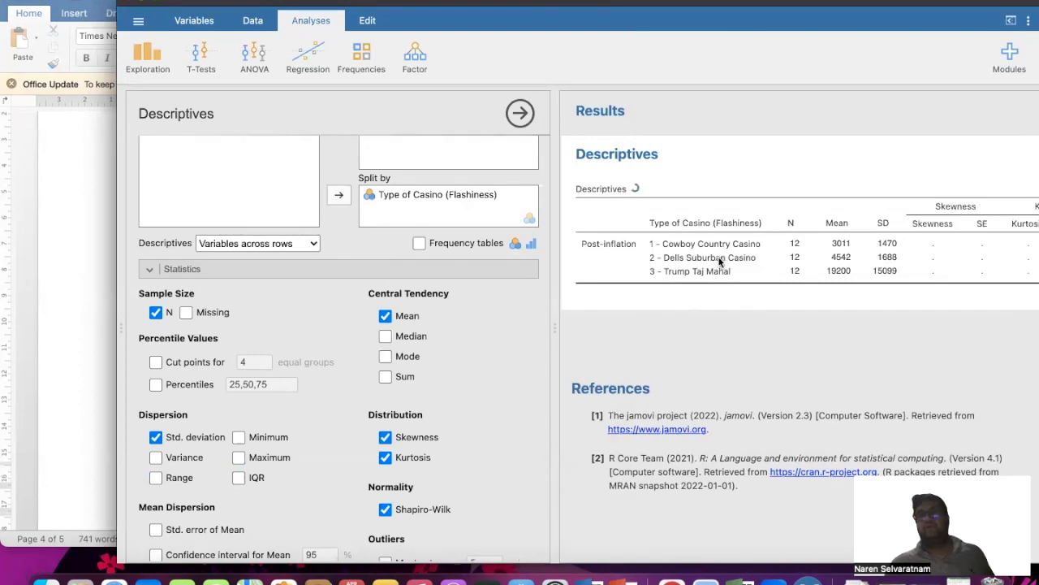
pyautogui.hscroll(2, 815, 260)
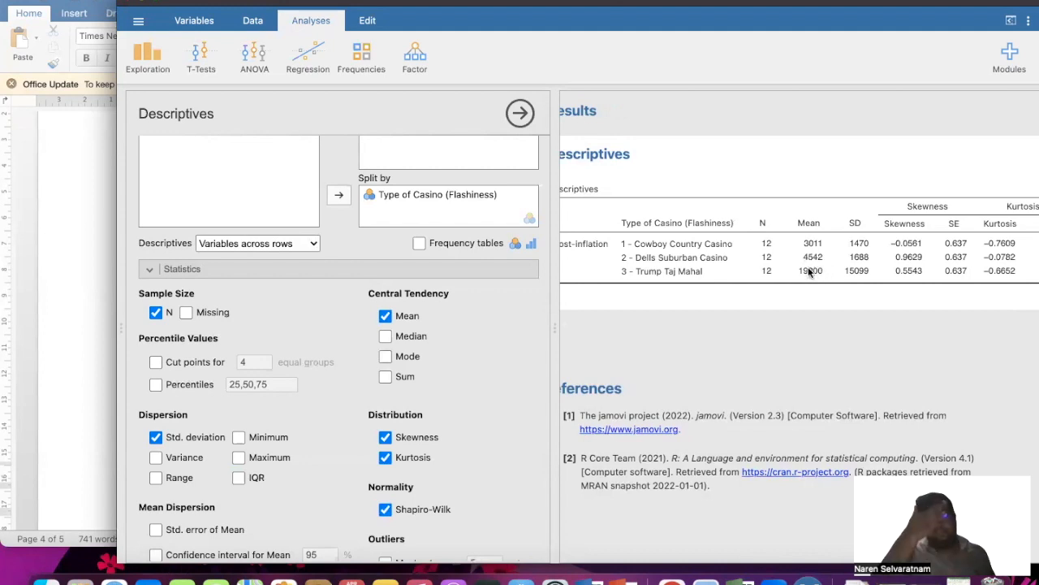
pyautogui.hscroll(5, 808, 272)
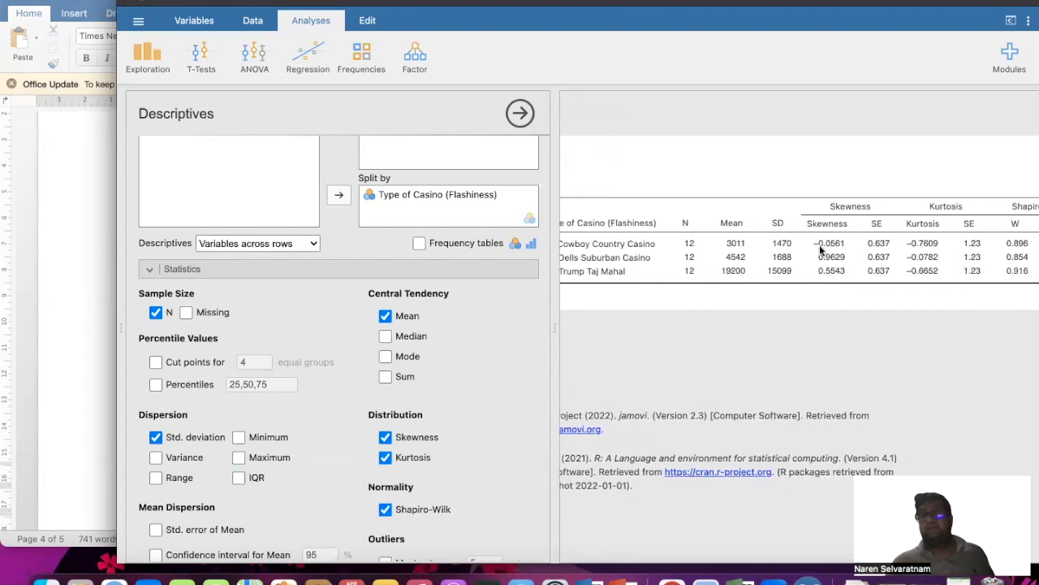
pyautogui.hscroll(4, 819, 245)
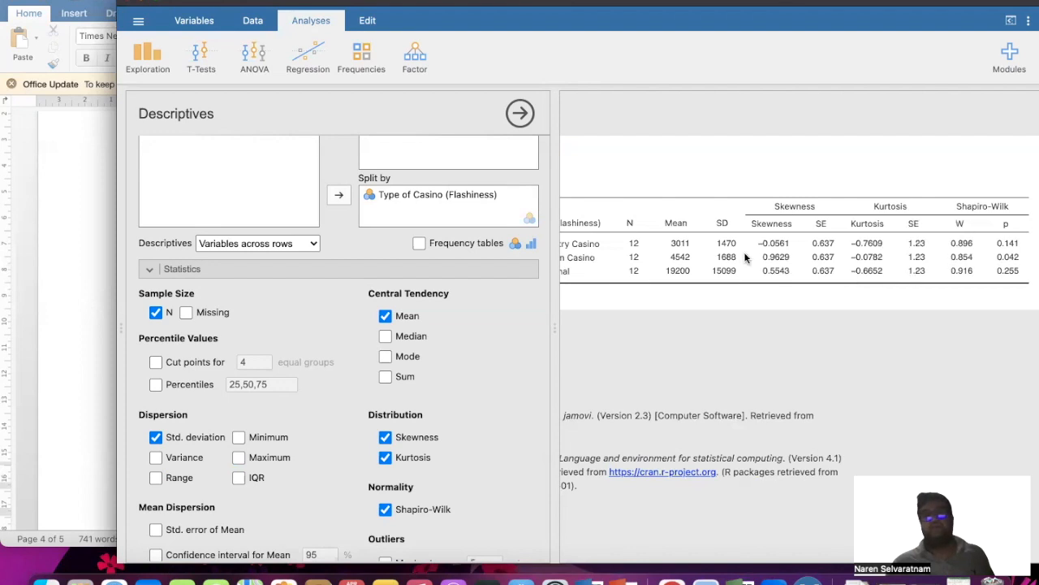
pyautogui.click(387, 457)
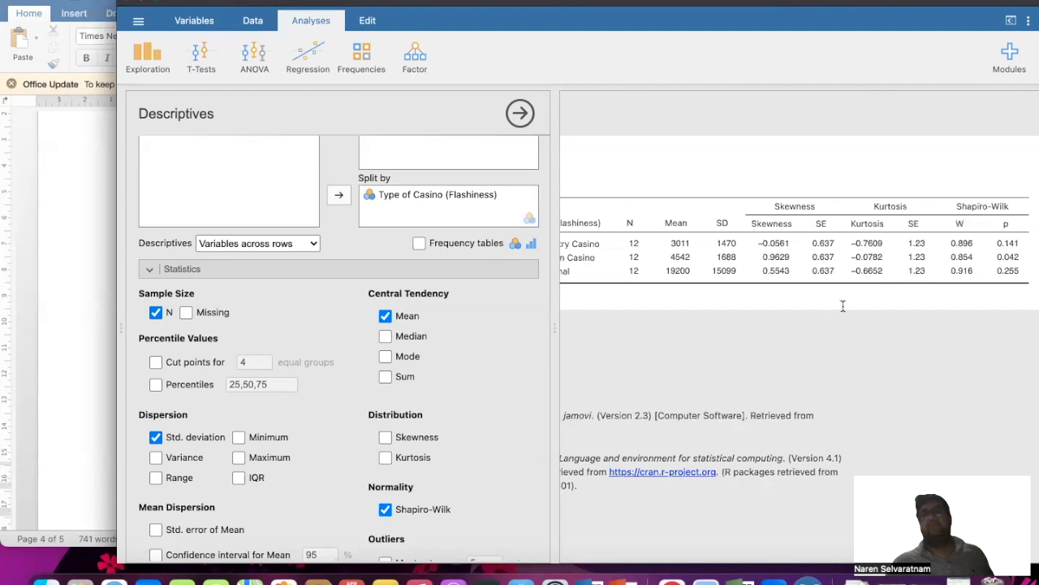
# Copy the casino-type Descriptives table and paste it in Word below the total-sample Post-inflation table.
pyautogui.rightClick(703, 253)
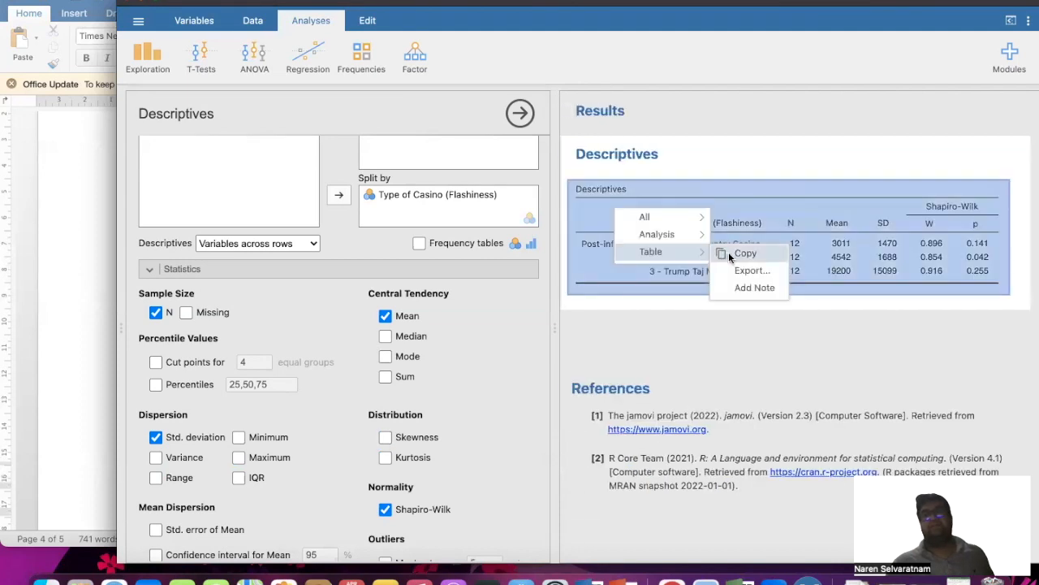
pyautogui.click(728, 252)
pyautogui.click(92, 262)
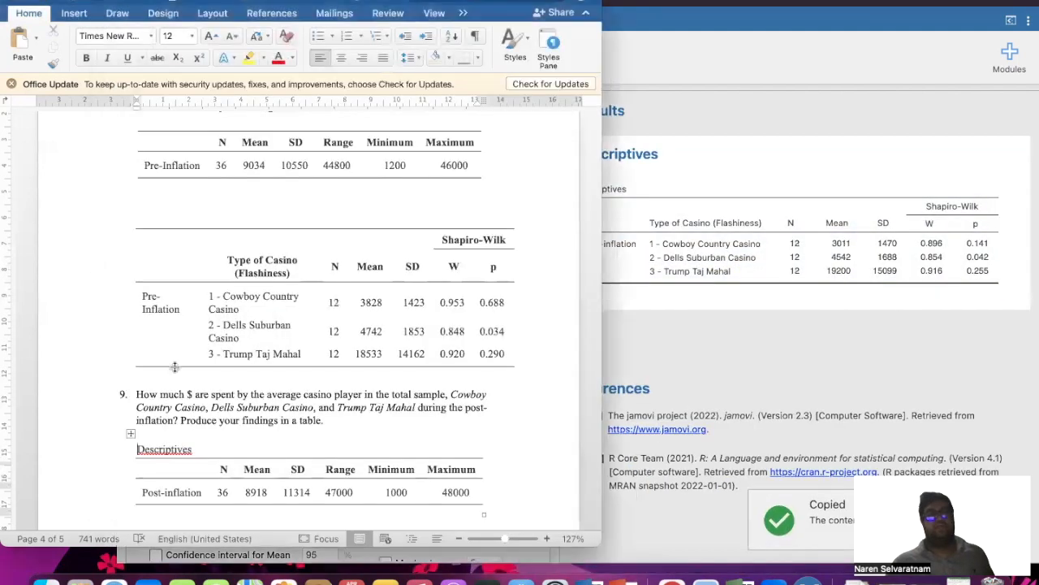
pyautogui.scroll(-5, 166, 357)
pyautogui.click(155, 338)
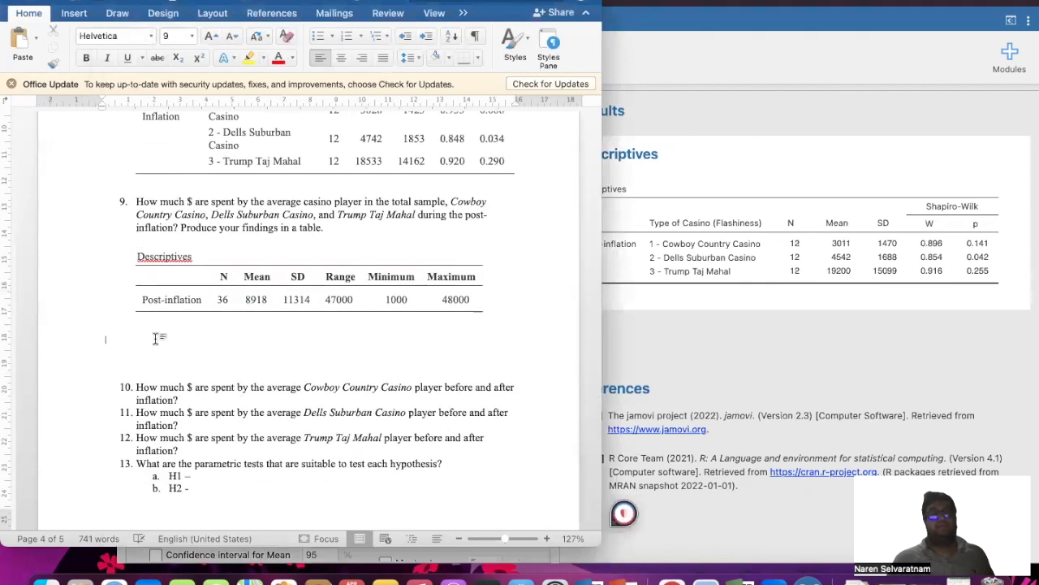
pyautogui.press('super+v')
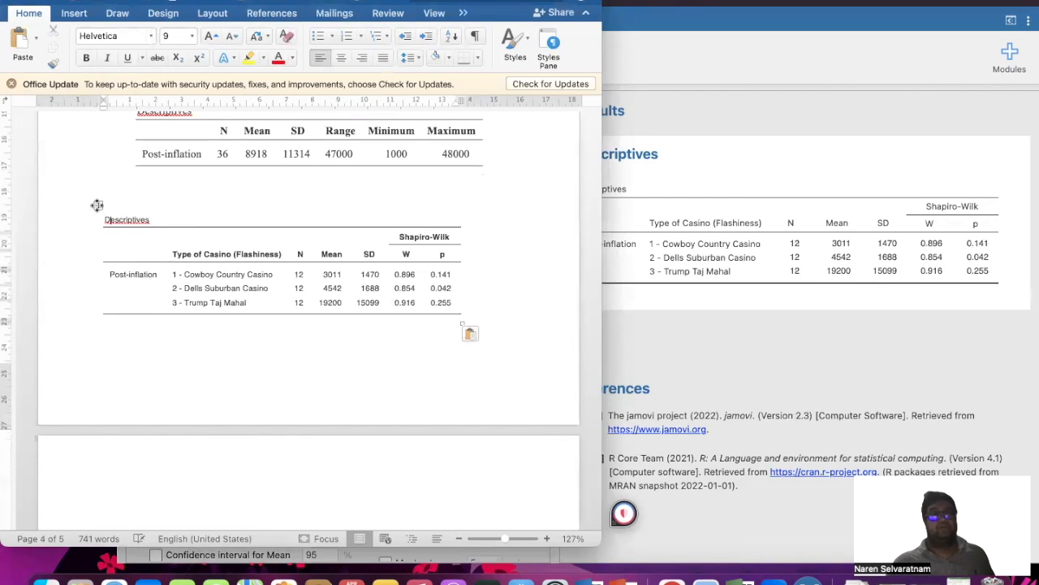
# Set the pasted Post-inflation casino-type table to Times New Roman 12 and shift it to roughly align with the table above.
pyautogui.click(99, 205)
pyautogui.click(149, 36)
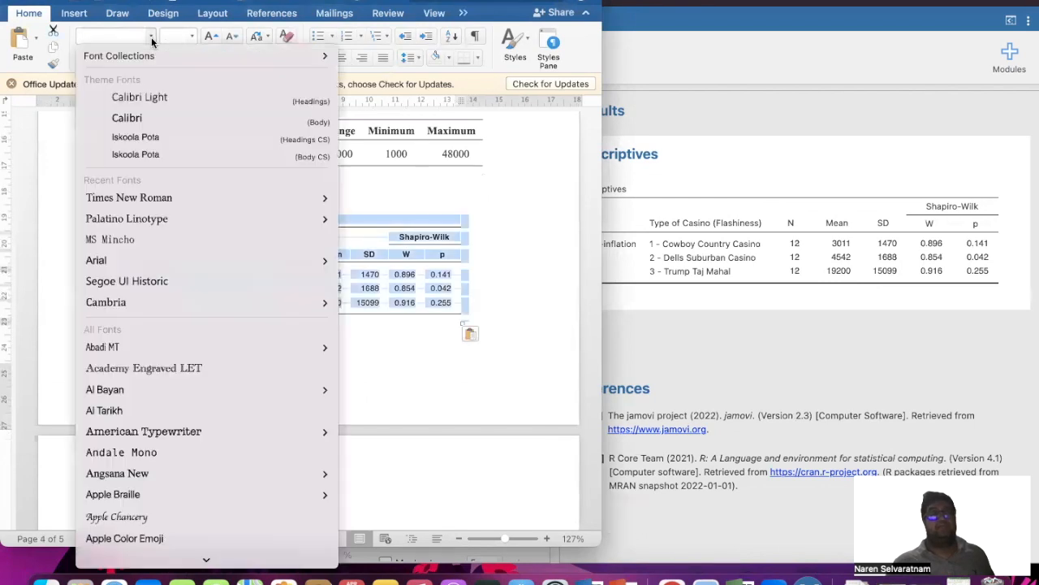
pyautogui.click(147, 197)
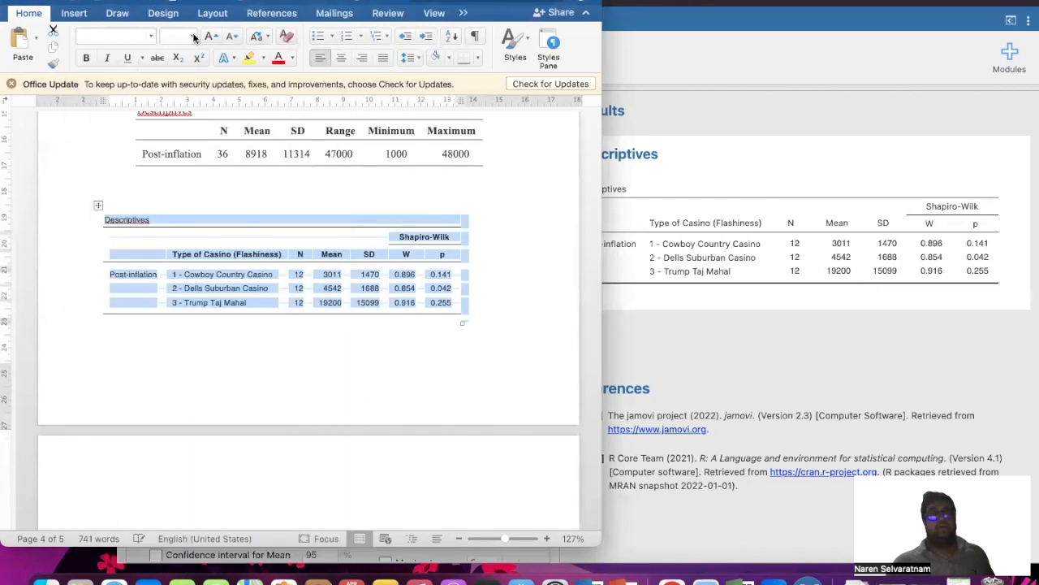
pyautogui.click(192, 36)
pyautogui.click(185, 199)
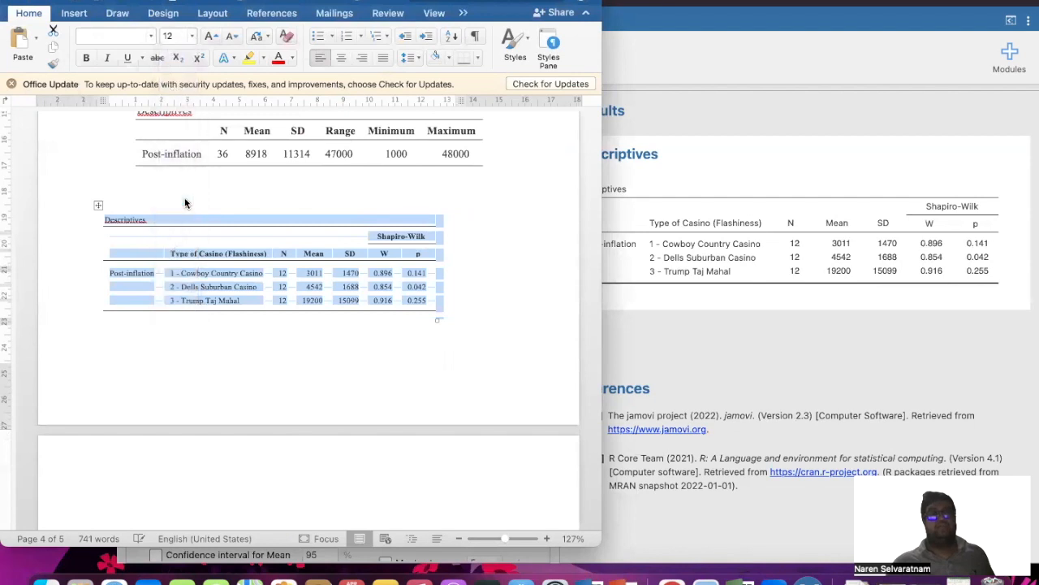
pyautogui.moveTo(103, 102)
pyautogui.mouseDown()
pyautogui.moveTo(138, 101)
pyautogui.moveTo(141, 197)
pyautogui.mouseUp()
pyautogui.scroll(5, 141, 196)
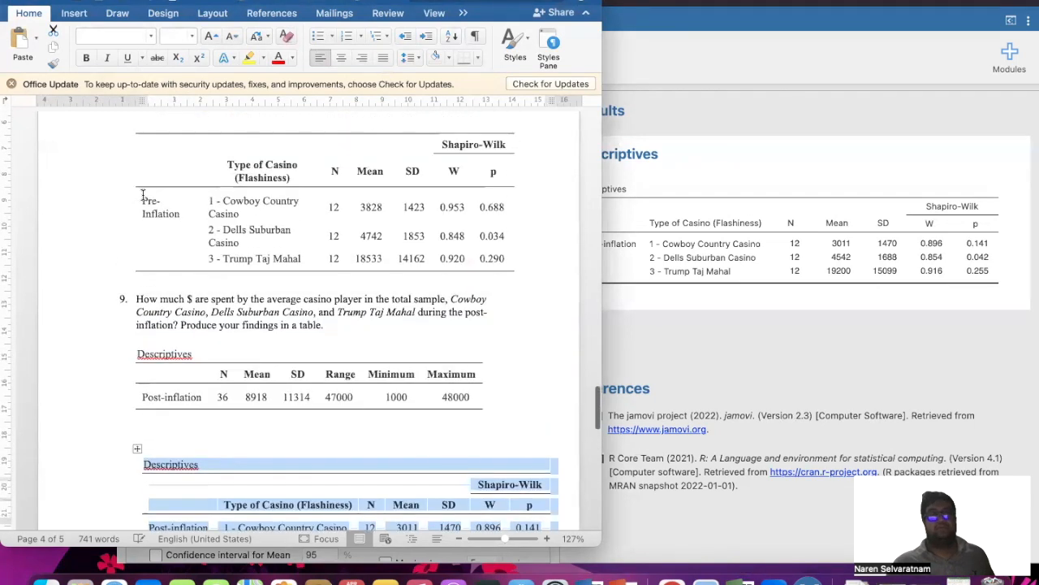
pyautogui.scroll(-3, 142, 196)
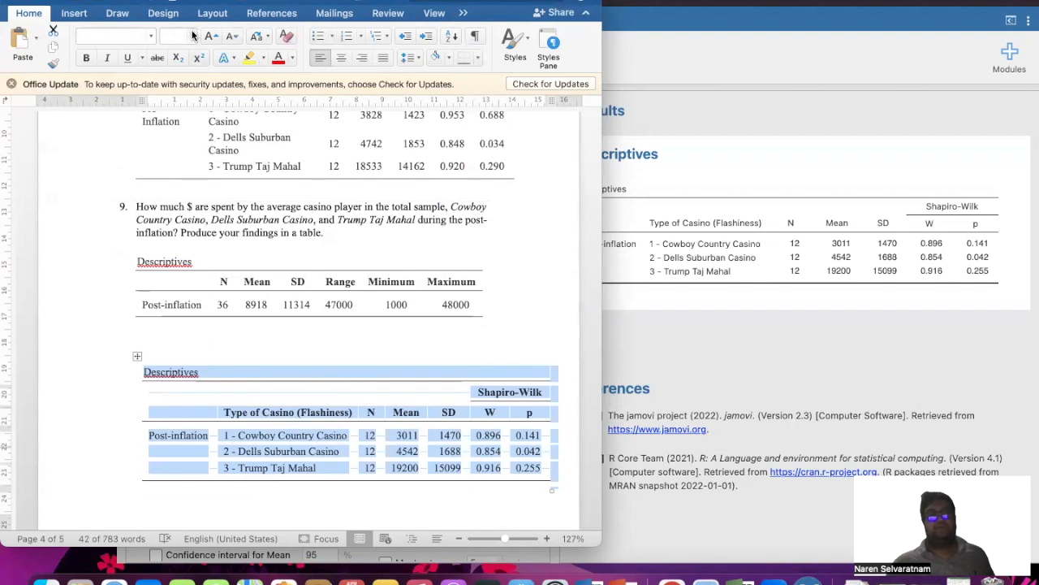
pyautogui.click(193, 35)
pyautogui.click(181, 198)
# Delete the number and dash prefixes before all three casino names in the Pre-Inflation casino-type table.
pyautogui.scroll(3, 181, 199)
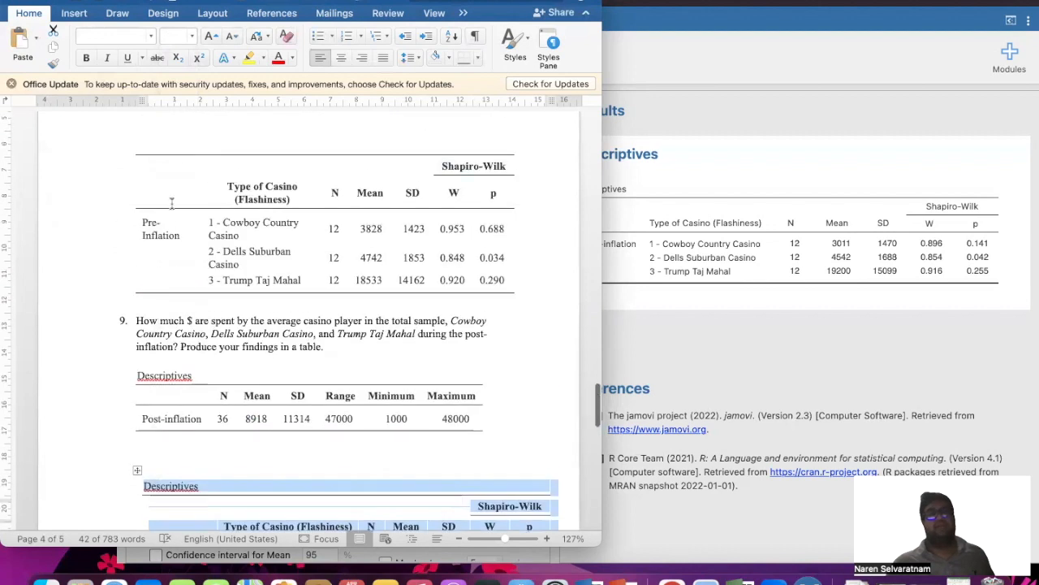
pyautogui.click(106, 267)
pyautogui.scroll(4, 105, 267)
pyautogui.scroll(-3, 105, 267)
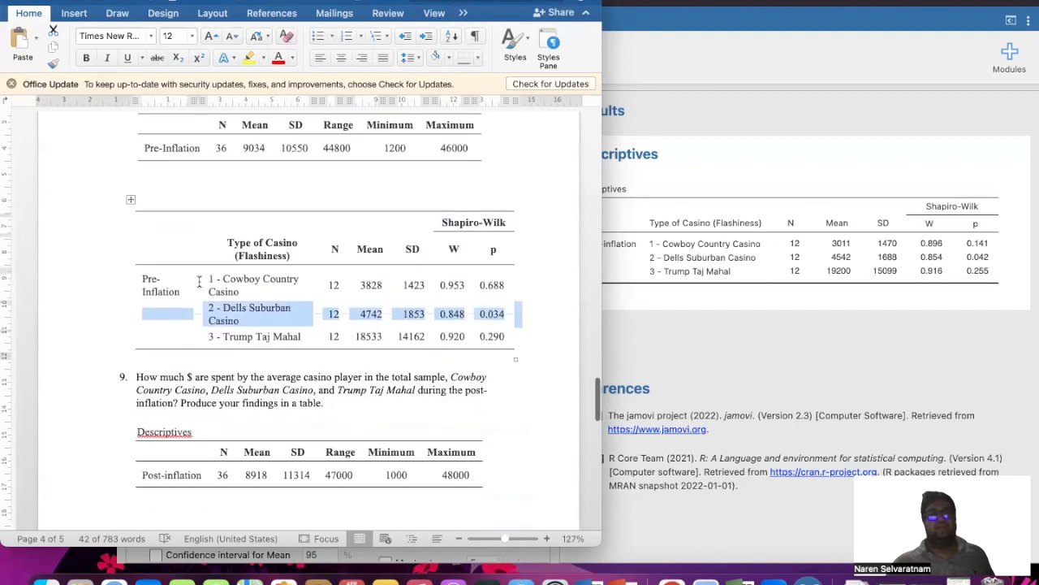
pyautogui.click(222, 279)
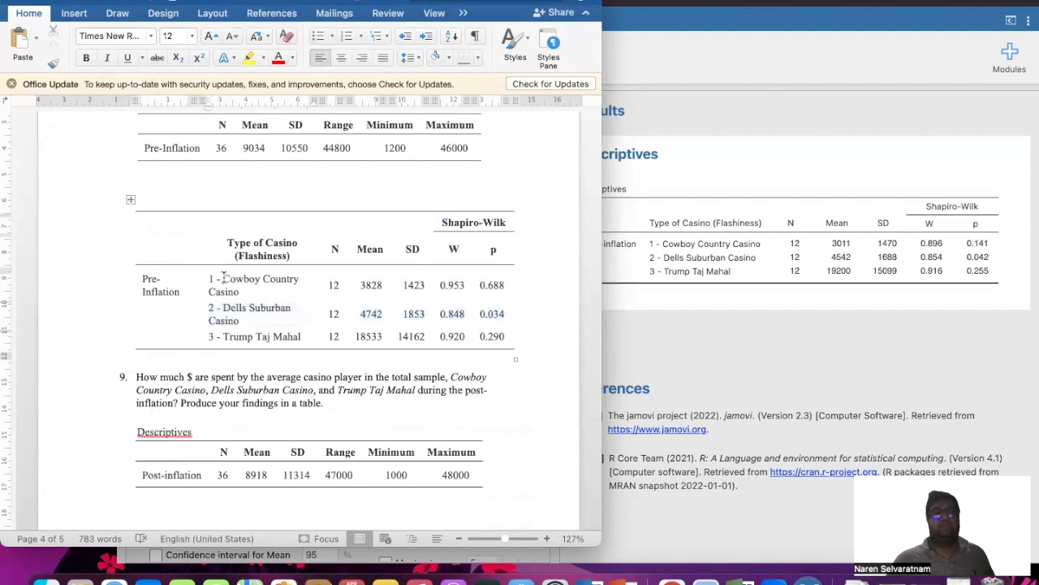
pyautogui.press('BackSpace')
pyautogui.press('BackSpace')
pyautogui.press('BackSpace')
pyautogui.press('BackSpace')
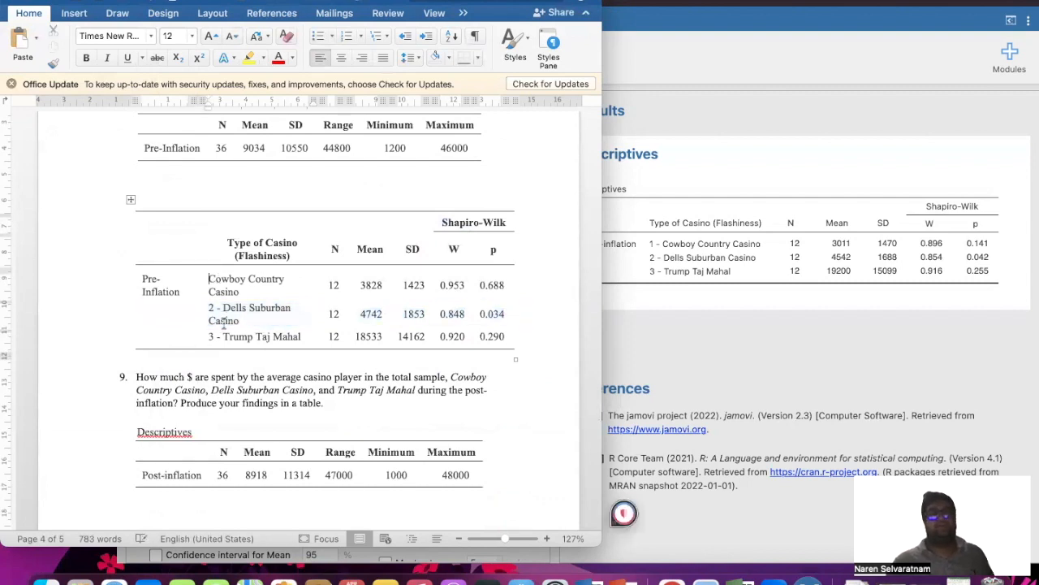
pyautogui.click(221, 308)
pyautogui.press('BackSpace')
pyautogui.press('BackSpace')
pyautogui.press('BackSpace')
pyautogui.press('BackSpace')
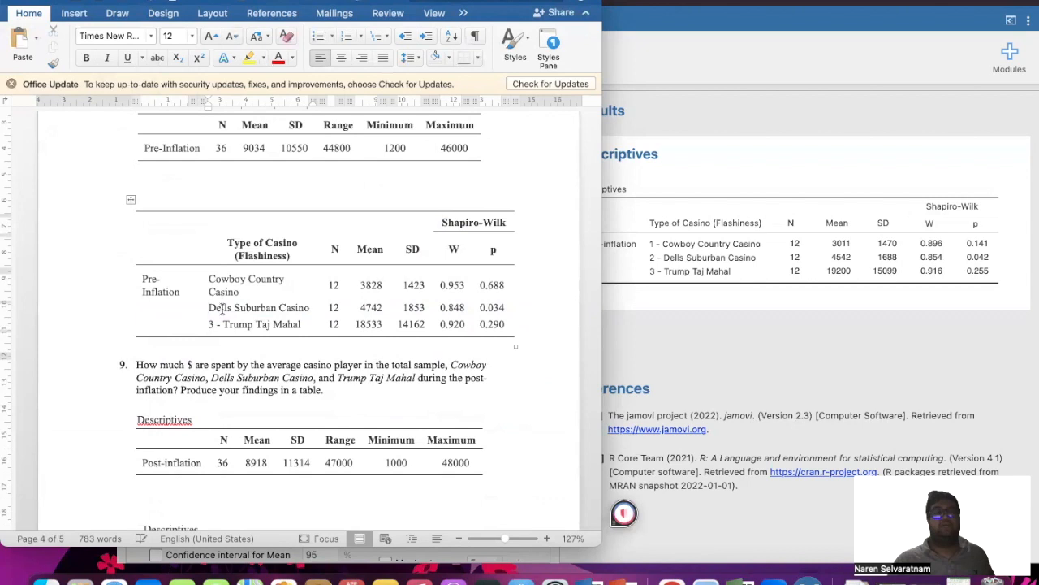
pyautogui.click(225, 323)
pyautogui.press('BackSpace')
pyautogui.press('BackSpace')
pyautogui.press('BackSpace')
pyautogui.press('BackSpace')
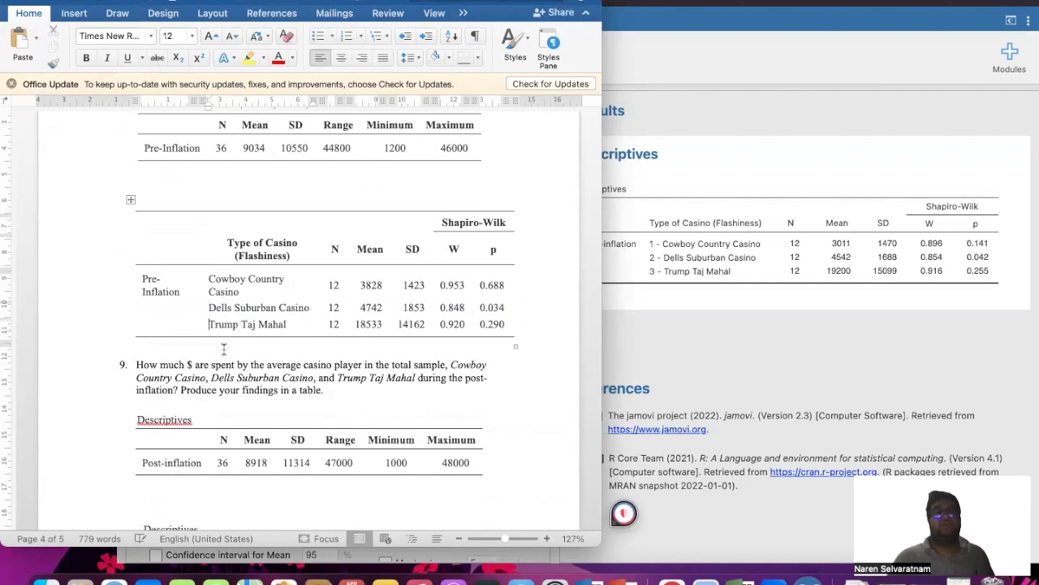
# Delete the "1 - " prefix before Cowboy Country Casino in the Post-inflation casino-type table.
pyautogui.scroll(-5, 227, 382)
pyautogui.click(235, 417)
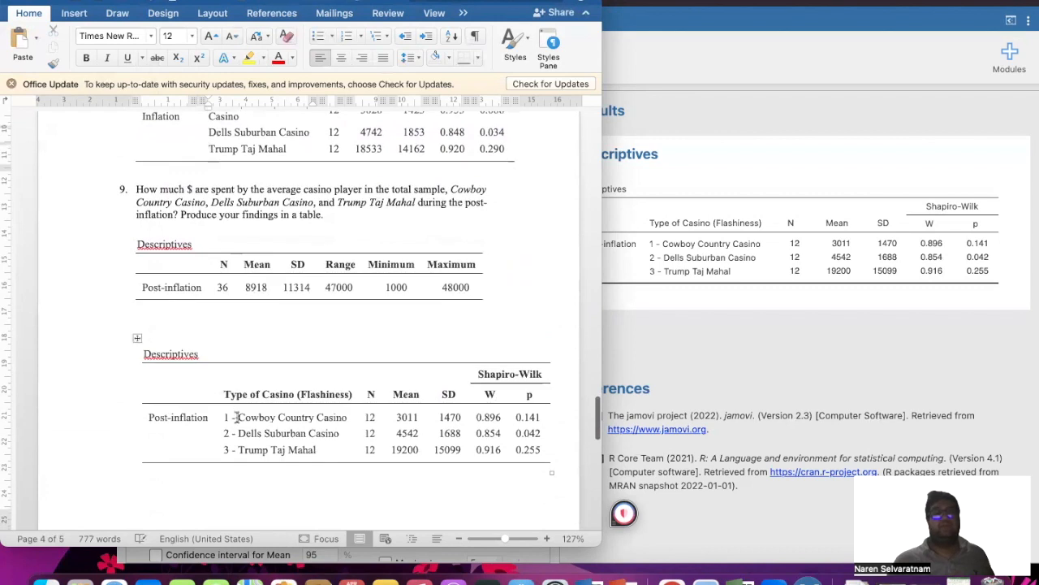
pyautogui.press('BackSpace')
pyautogui.press('BackSpace')
pyautogui.press('BackSpace')
pyautogui.press('BackSpace')
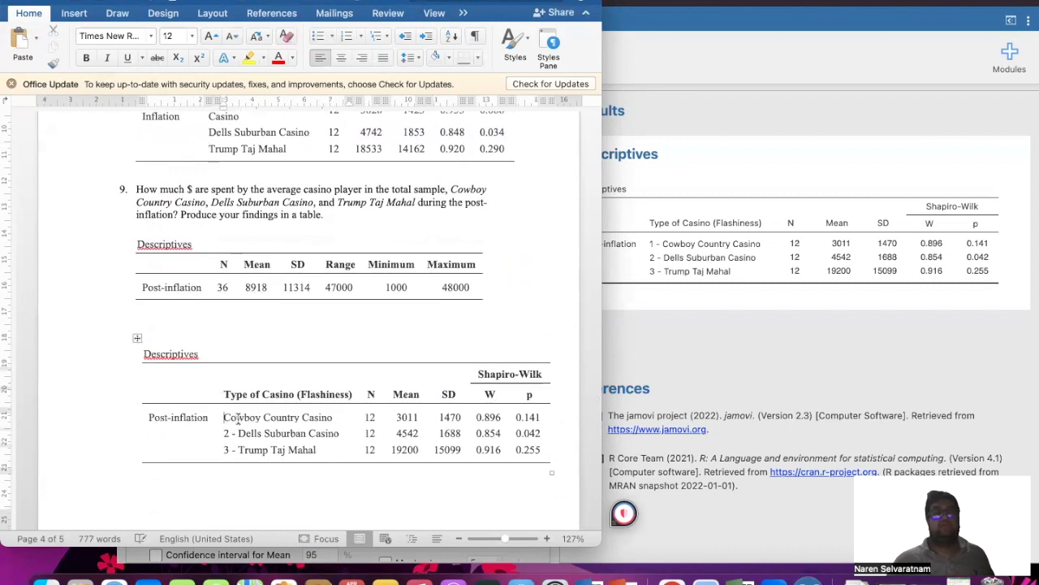
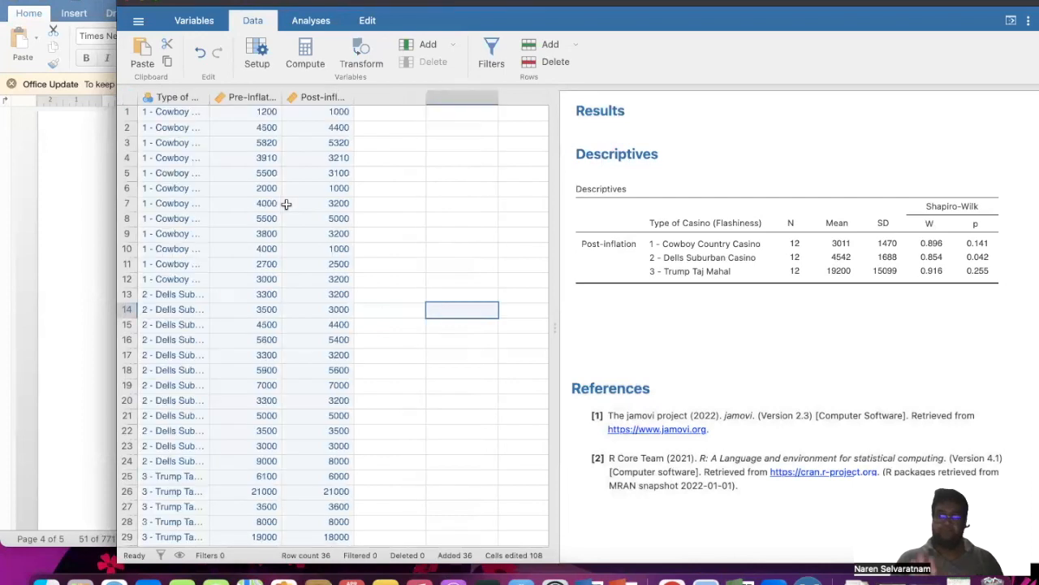
# Switch to Word and review question 13 on parametric tests against the hypotheses H1 to H5 written under question 4.
pyautogui.click(88, 254)
pyautogui.scroll(-10, 85, 254)
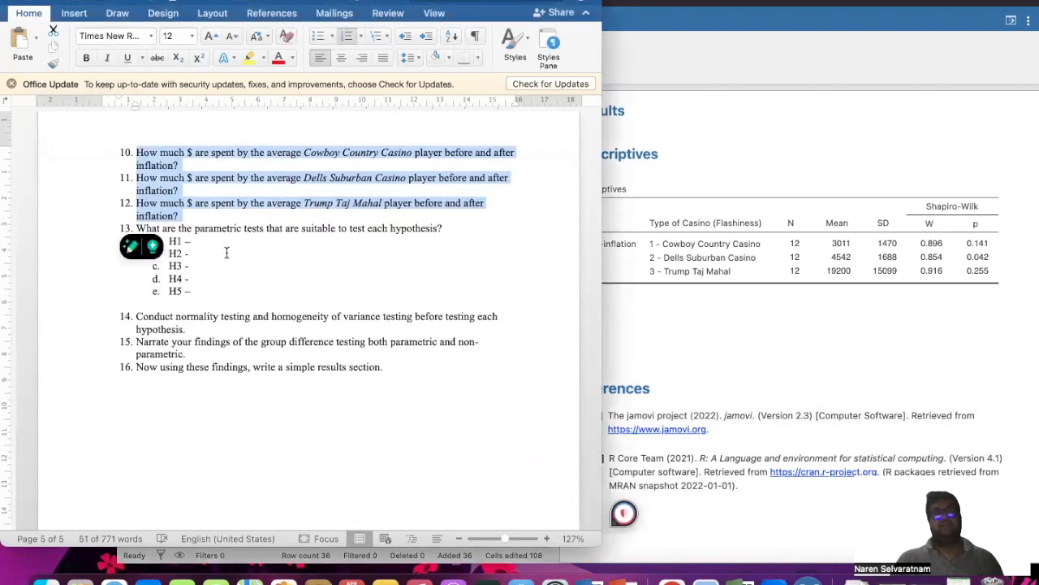
pyautogui.click(235, 253)
pyautogui.moveTo(165, 228); pyautogui.dragTo(407, 233)
pyautogui.click(246, 261)
pyautogui.scroll(9, 247, 261)
pyautogui.scroll(10, 247, 262)
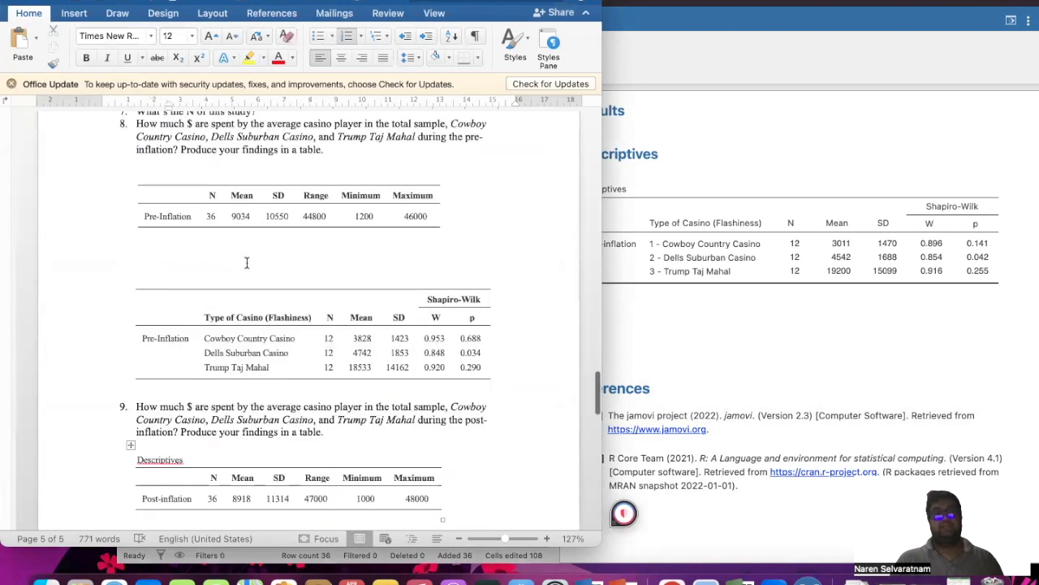
pyautogui.scroll(10, 247, 261)
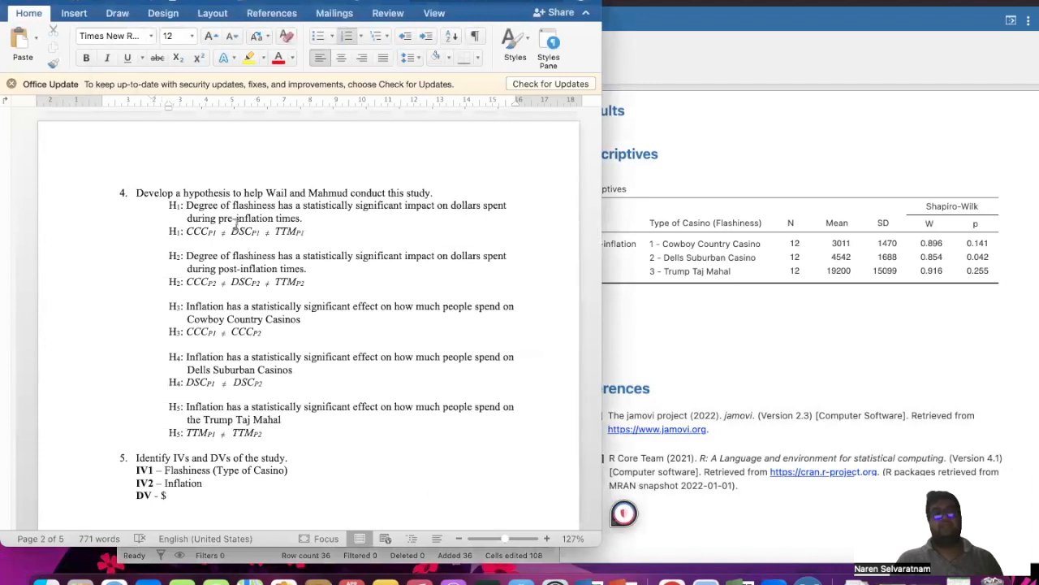
pyautogui.scroll(-10, 217, 273)
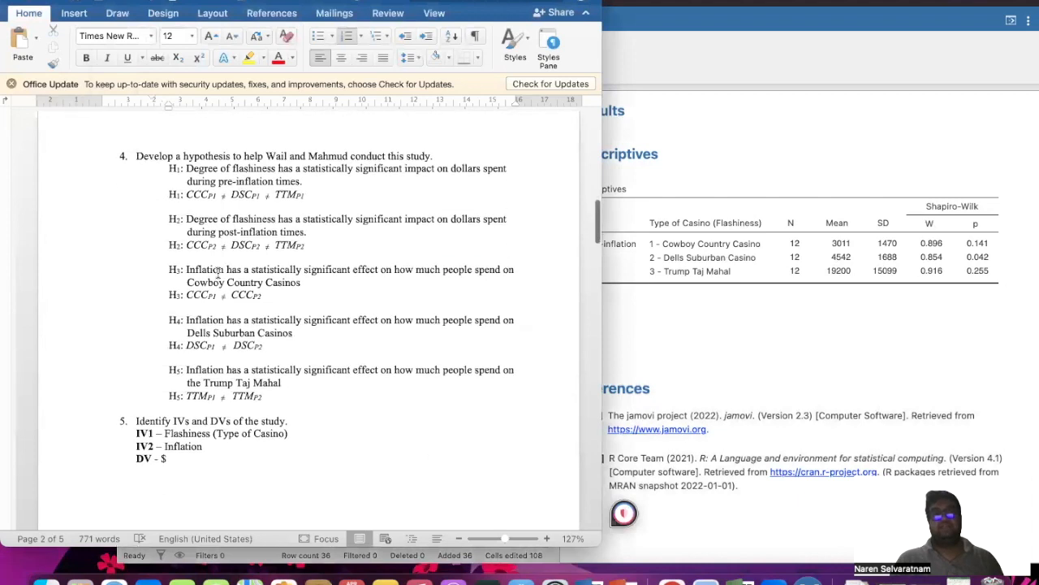
pyautogui.scroll(-15, 218, 273)
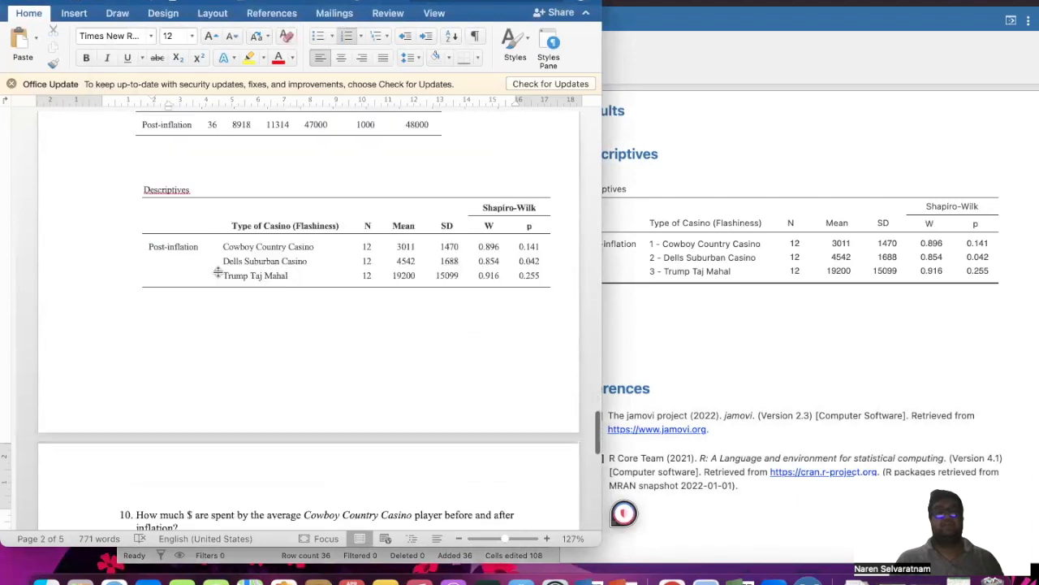
pyautogui.scroll(3, 218, 273)
# Answer H1 and H2 under question 13 with "One-Way ANOVA" and select both lines.
pyautogui.click(198, 224)
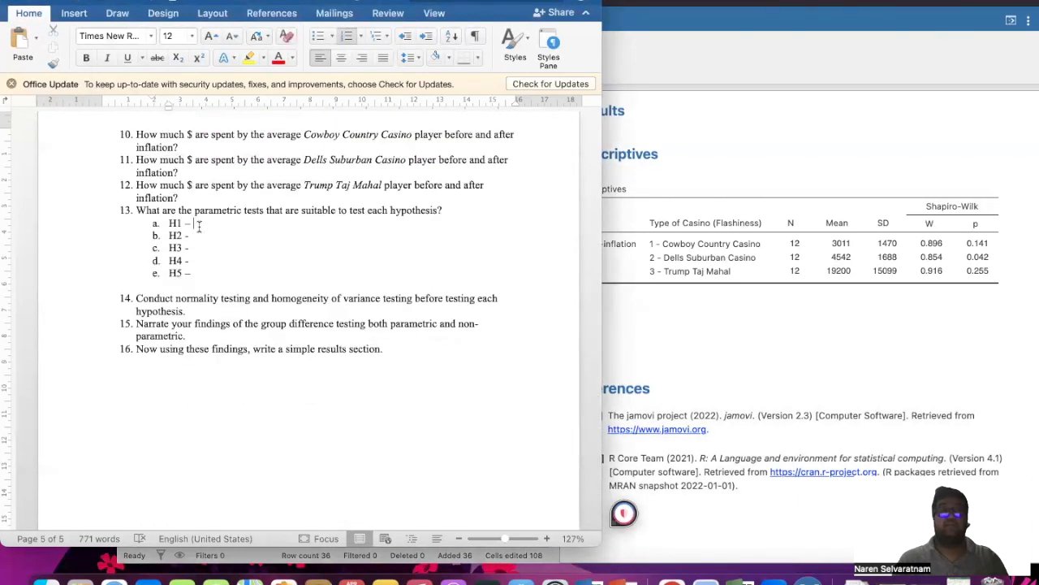
pyautogui.write('O')
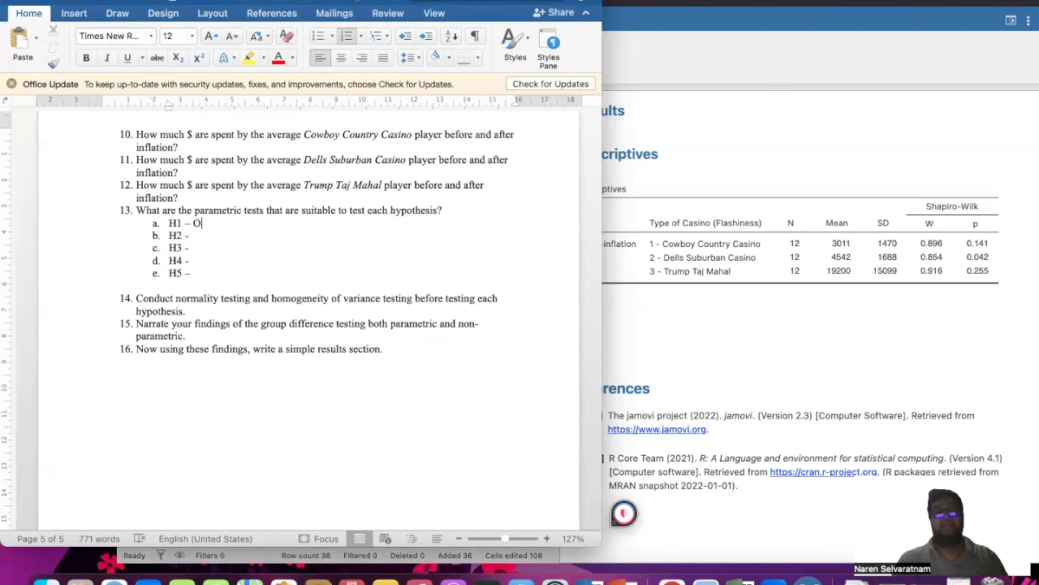
pyautogui.write('ne-Way ')
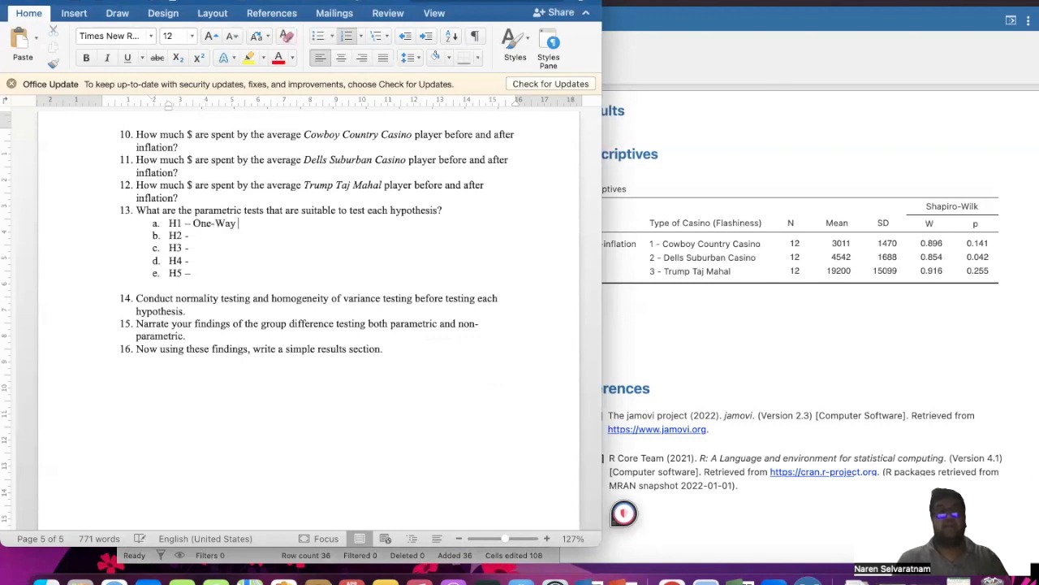
pyautogui.write('ANOVA')
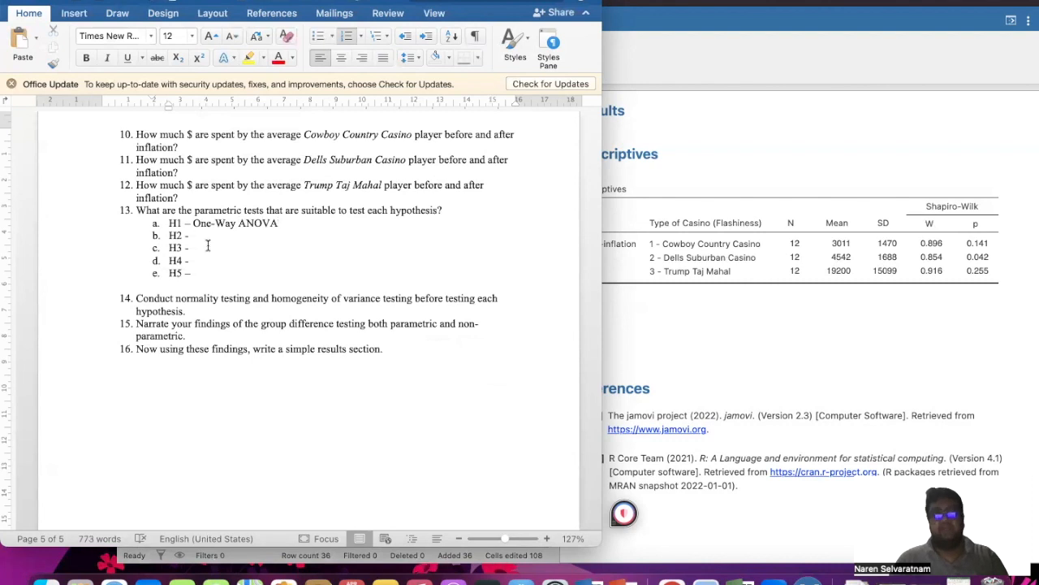
pyautogui.write('One')
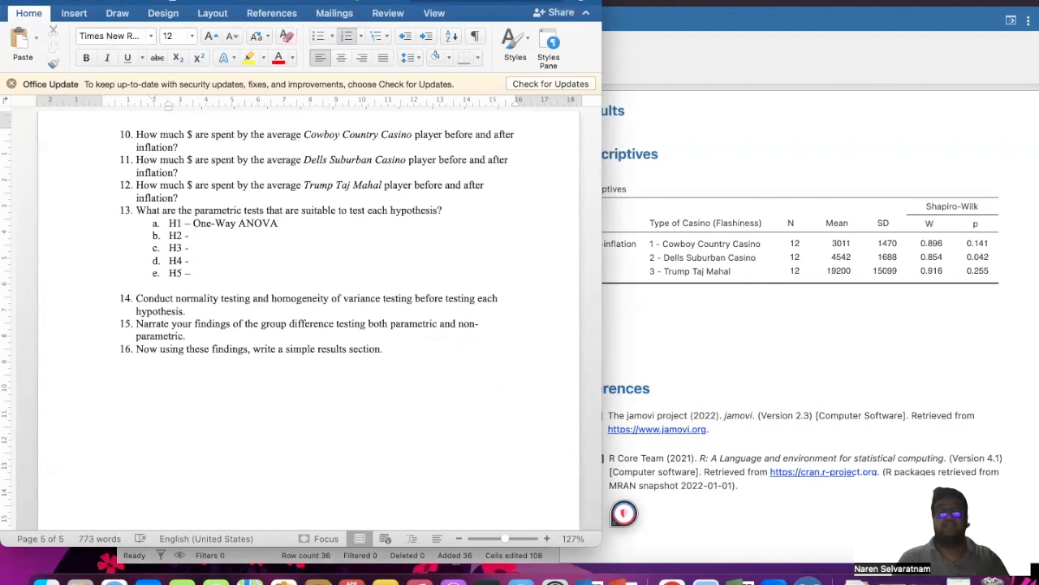
pyautogui.write('-Way')
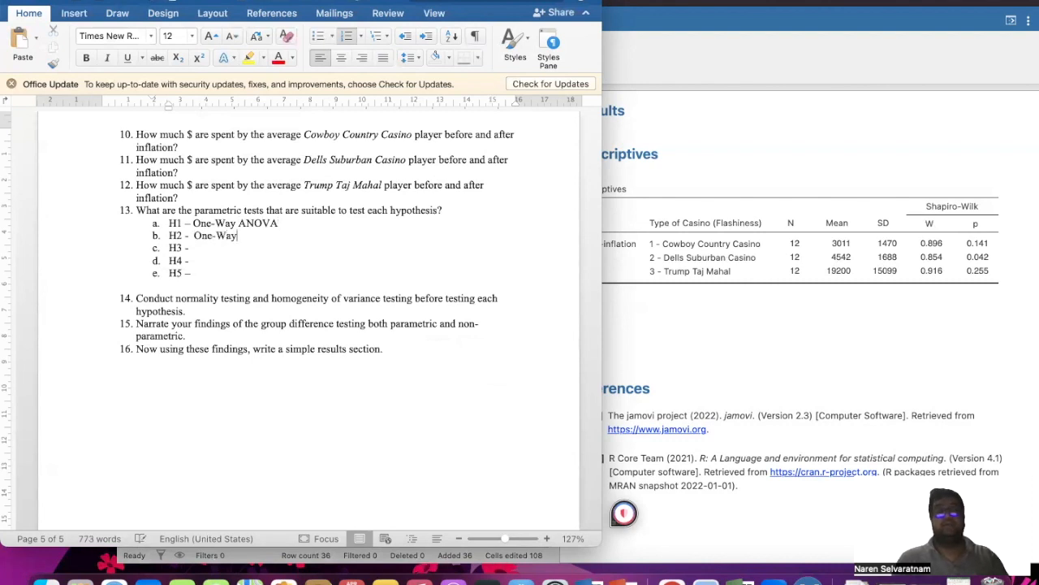
pyautogui.write(' ANOVA')
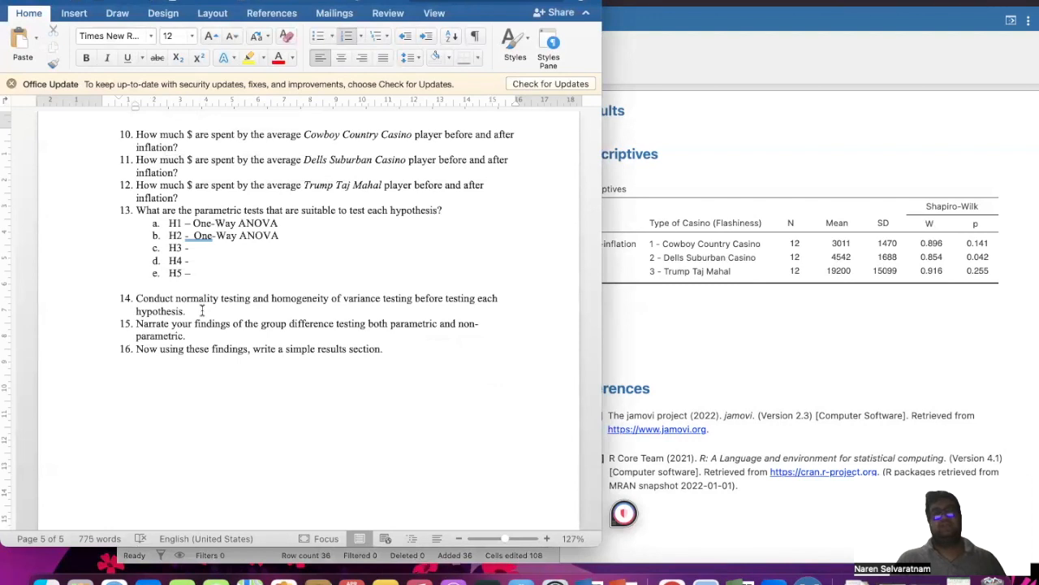
pyautogui.click(281, 236)
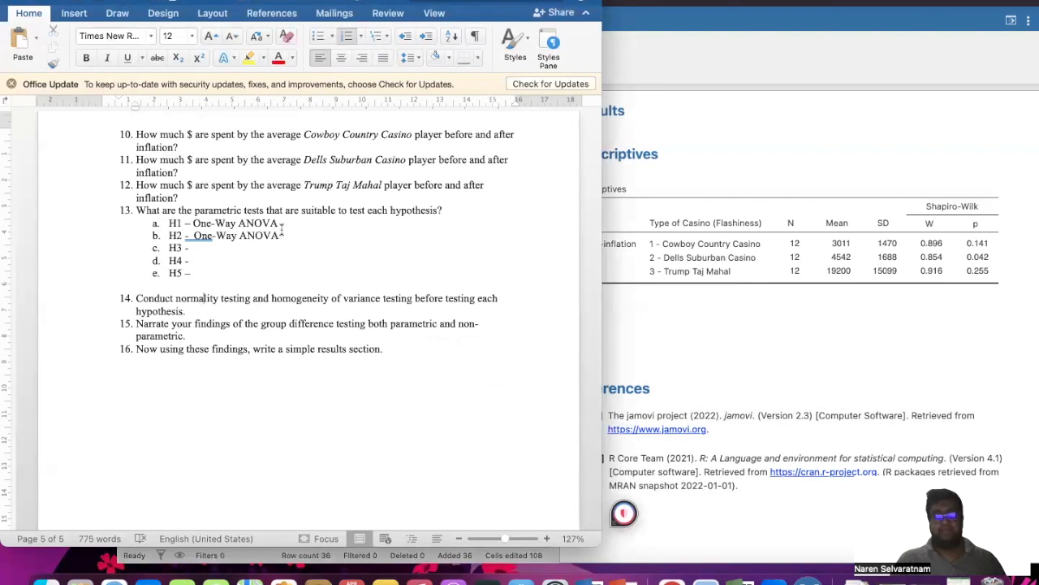
pyautogui.keyDown('shift'); pyautogui.click(168, 224); pyautogui.keyUp('shift')
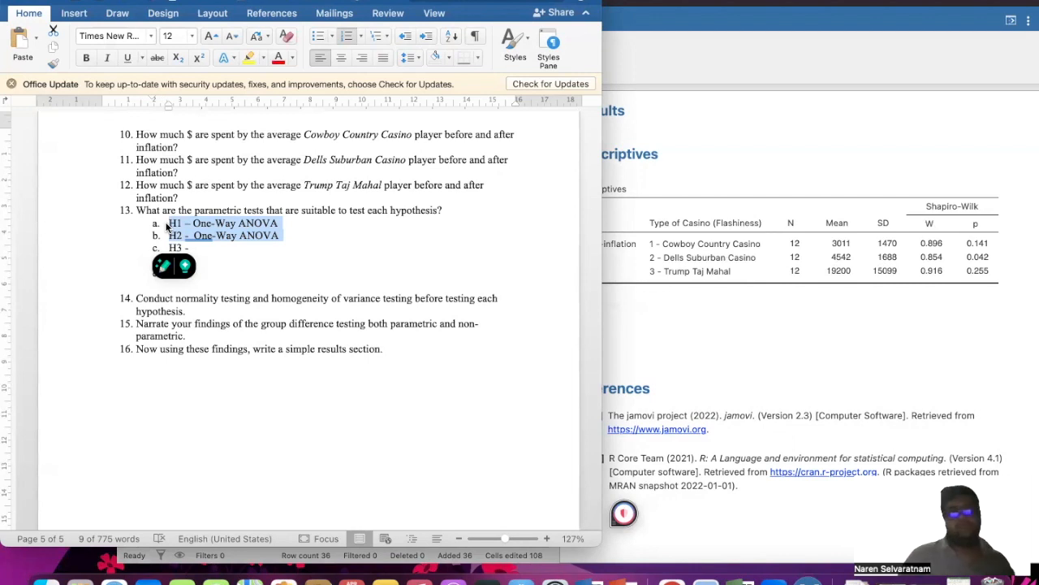
# Switch to jamovi and run a One-Way ANOVA with Pre-Inflation as dependent variable and Type of Casino (Flashiness) as grouping variable.
pyautogui.click(690, 282)
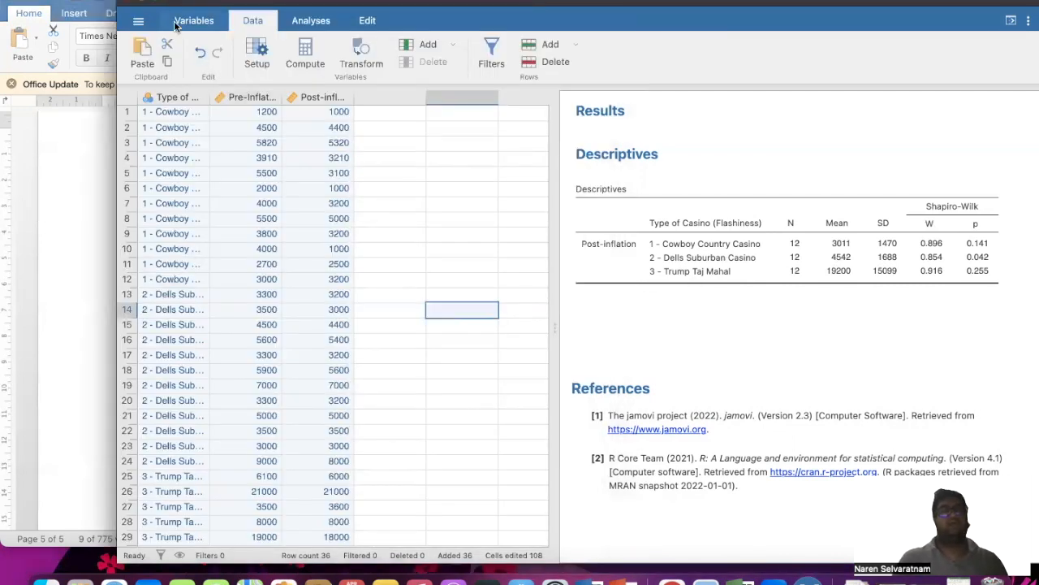
pyautogui.click(298, 25)
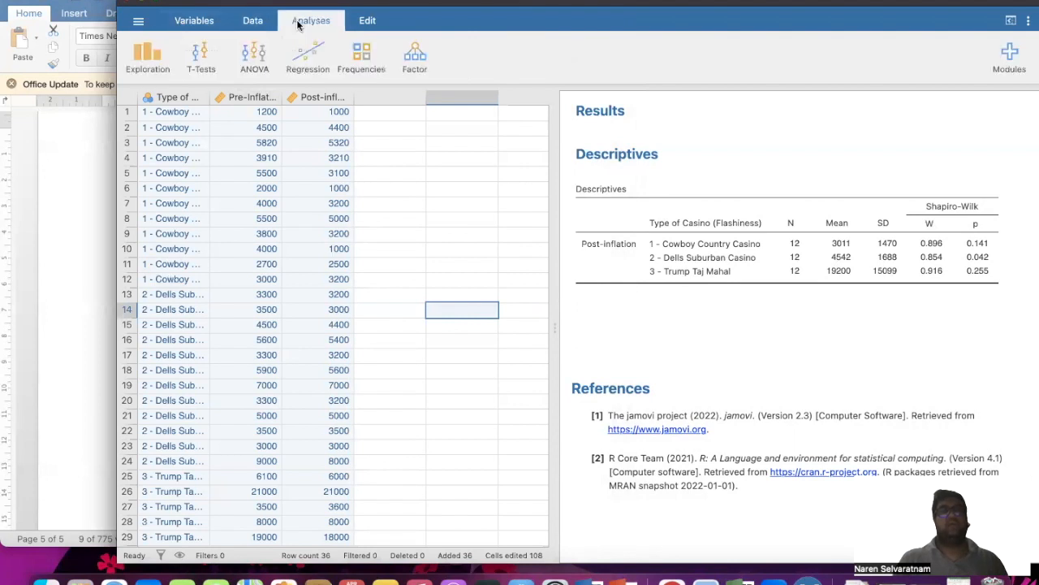
pyautogui.click(252, 61)
pyautogui.click(259, 90)
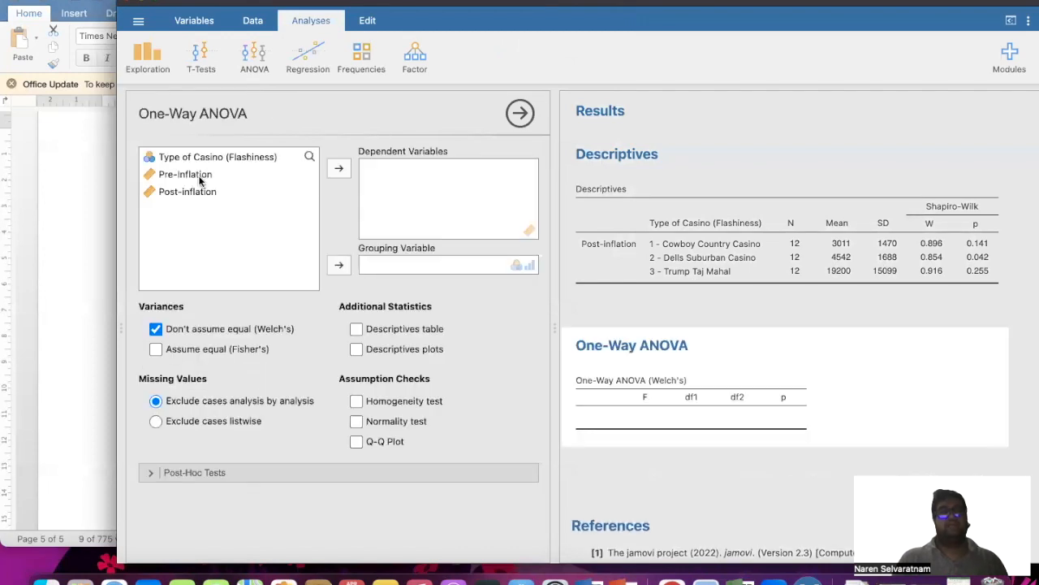
pyautogui.click(199, 174)
pyautogui.click(339, 168)
pyautogui.click(220, 156)
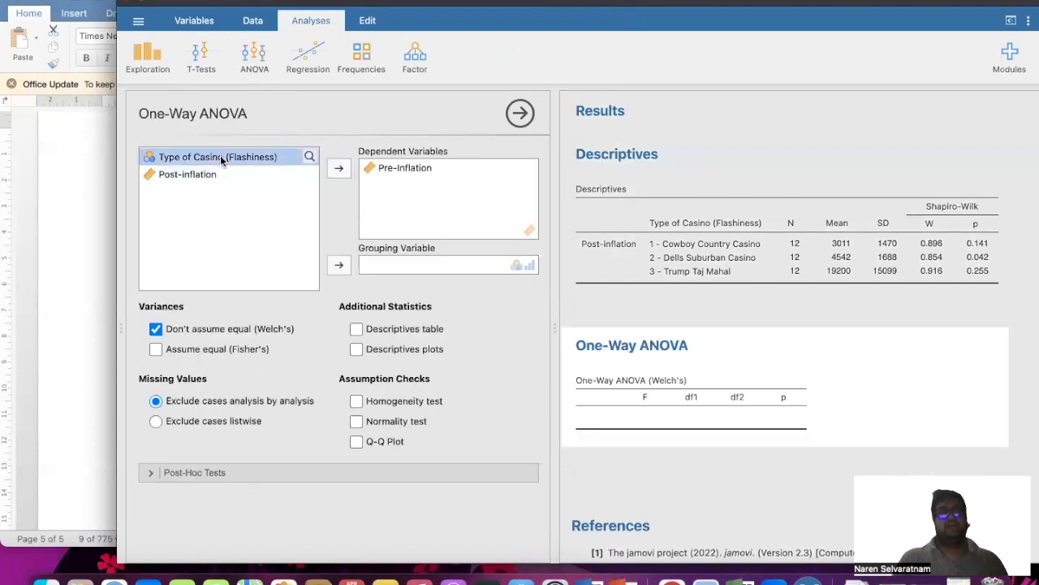
pyautogui.click(339, 264)
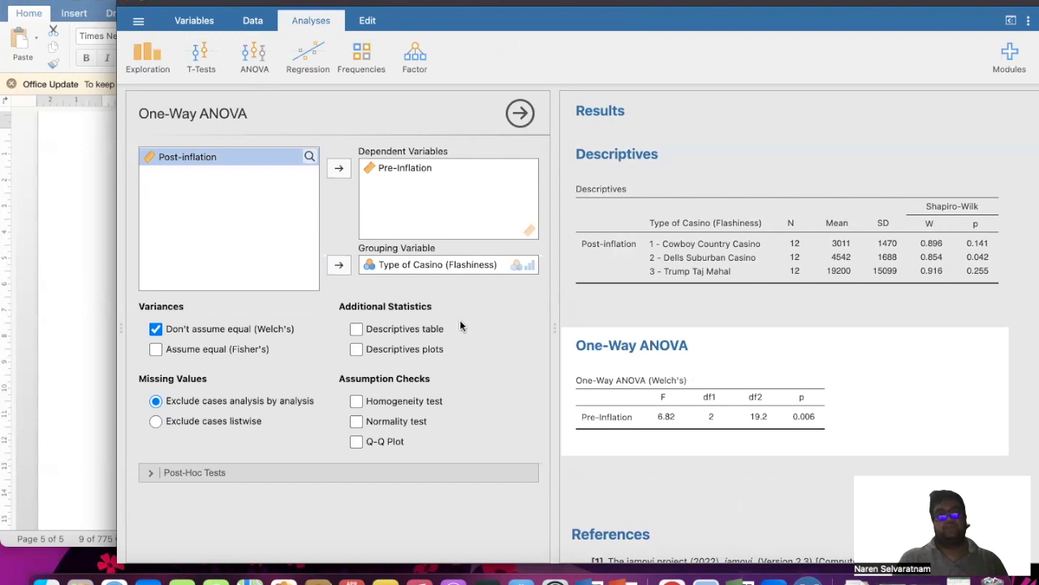
# Add the homogeneity test to the One-Way ANOVA and copy the Levene's test table.
pyautogui.click(406, 404)
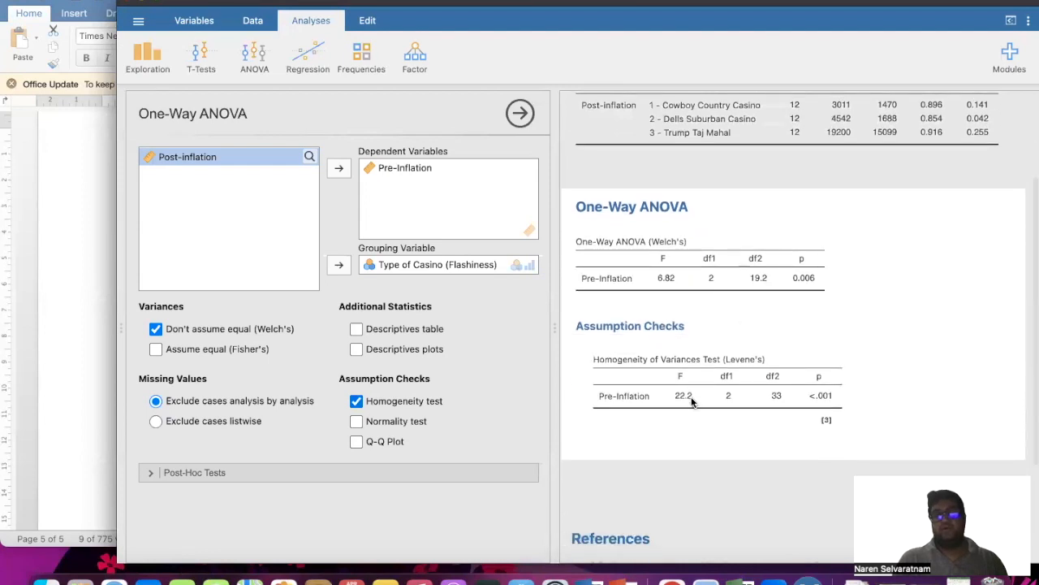
pyautogui.rightClick(778, 392)
pyautogui.click(816, 388)
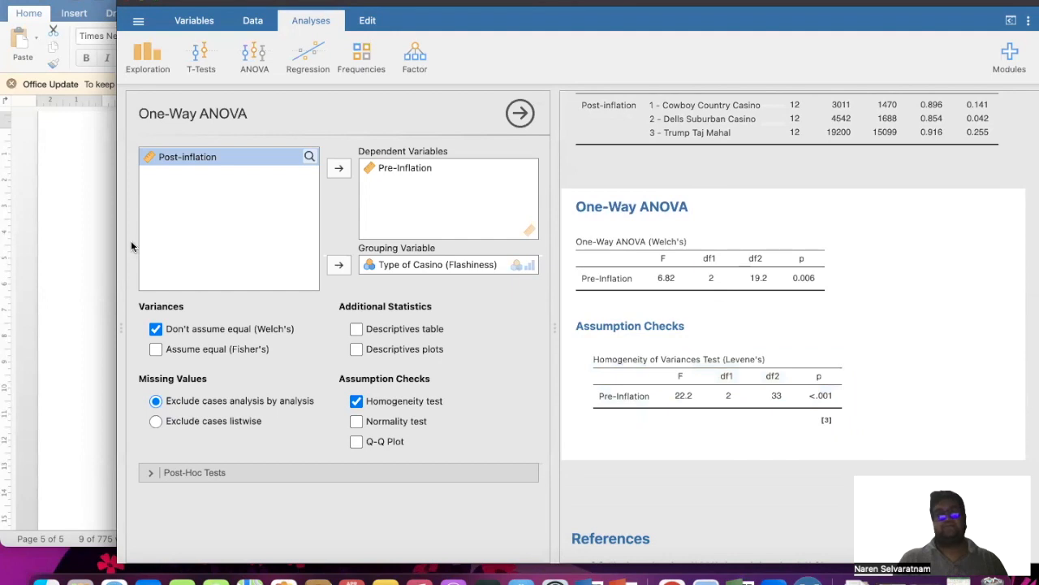
# Switch to Word and add the heading "Hypothesis 1:" below question 16, outside the numbered list.
pyautogui.click(65, 244)
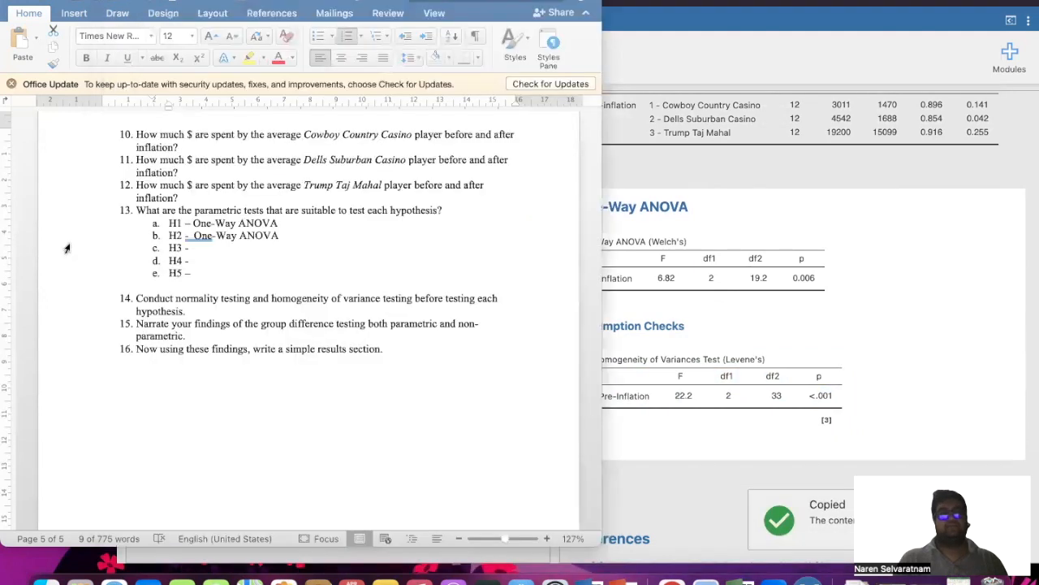
pyautogui.click(244, 250)
pyautogui.click(400, 347)
pyautogui.press('Return')
pyautogui.press('Return')
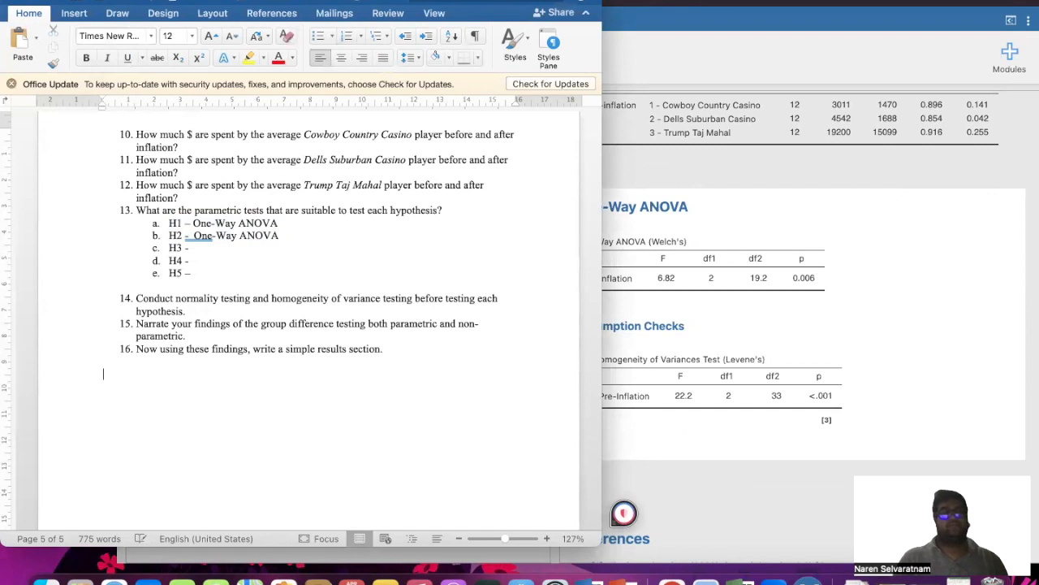
pyautogui.write('Hypo')
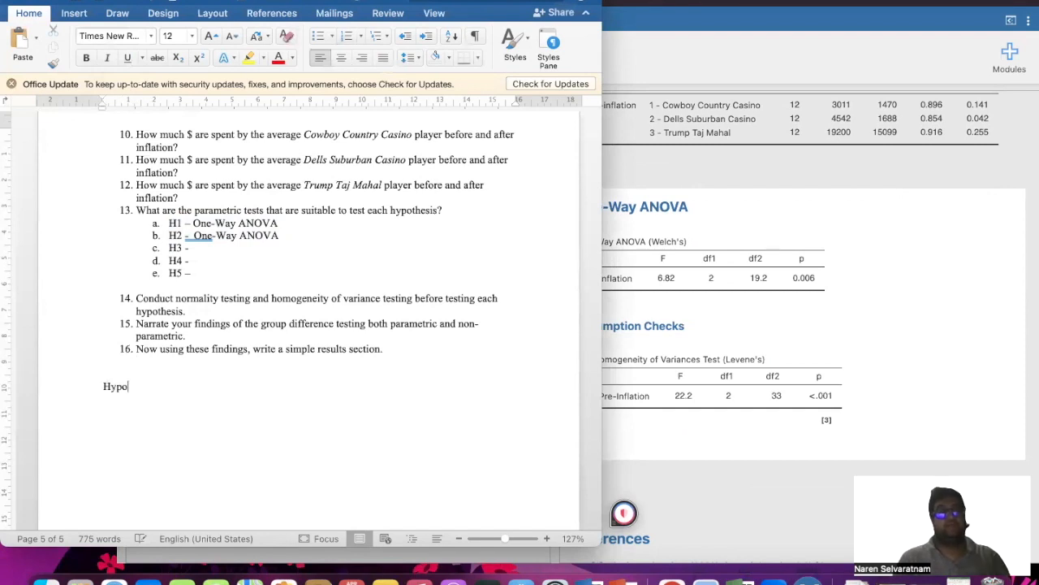
pyautogui.write('thesis 1:')
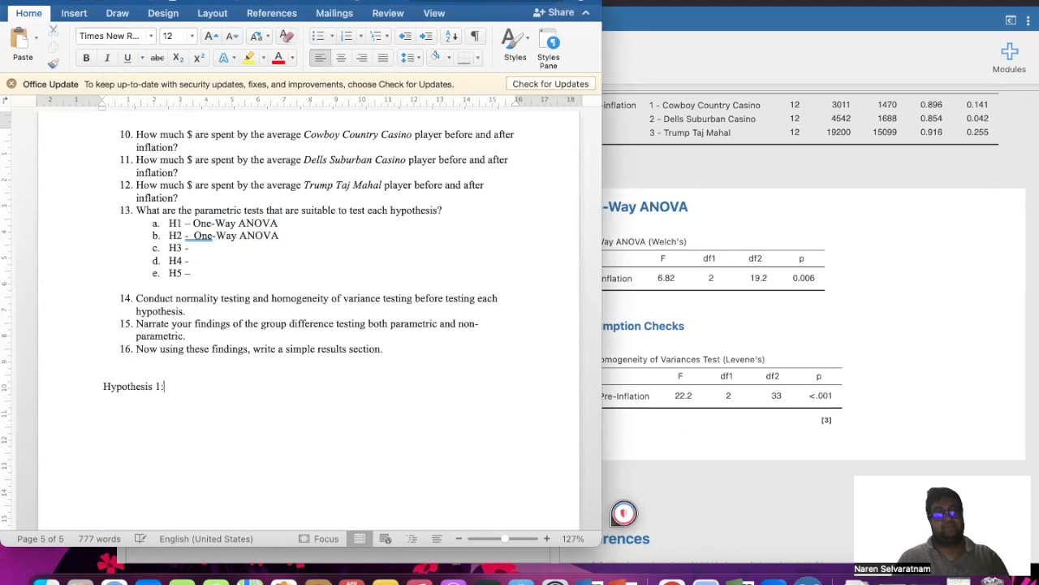
# Add the subheading "Homogeneity of Variance" under Hypothesis 1 and paste the copied Levene's test table below it.
pyautogui.press('Return')
pyautogui.write('Homog')
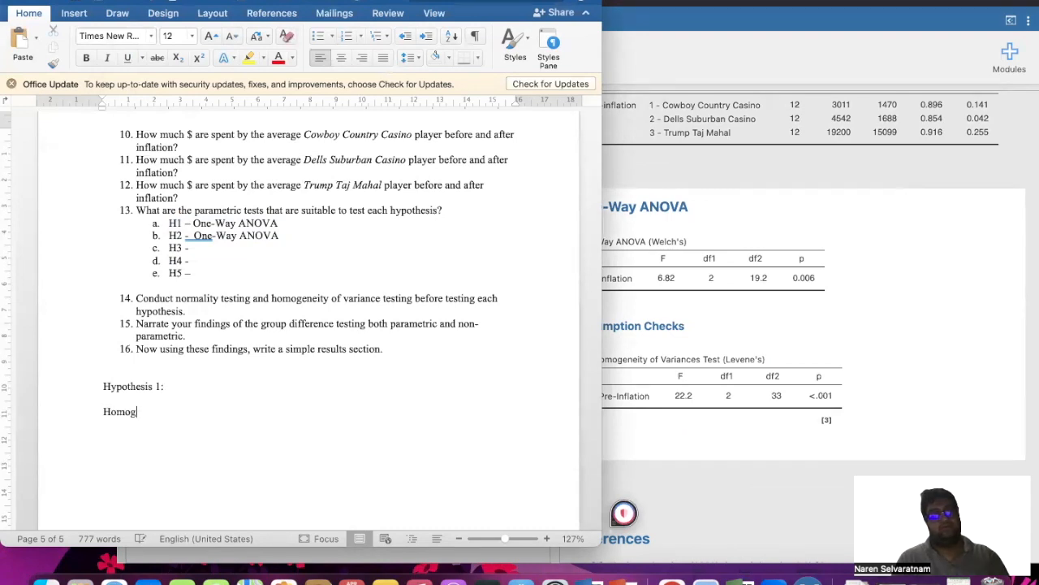
pyautogui.write('eneity of ')
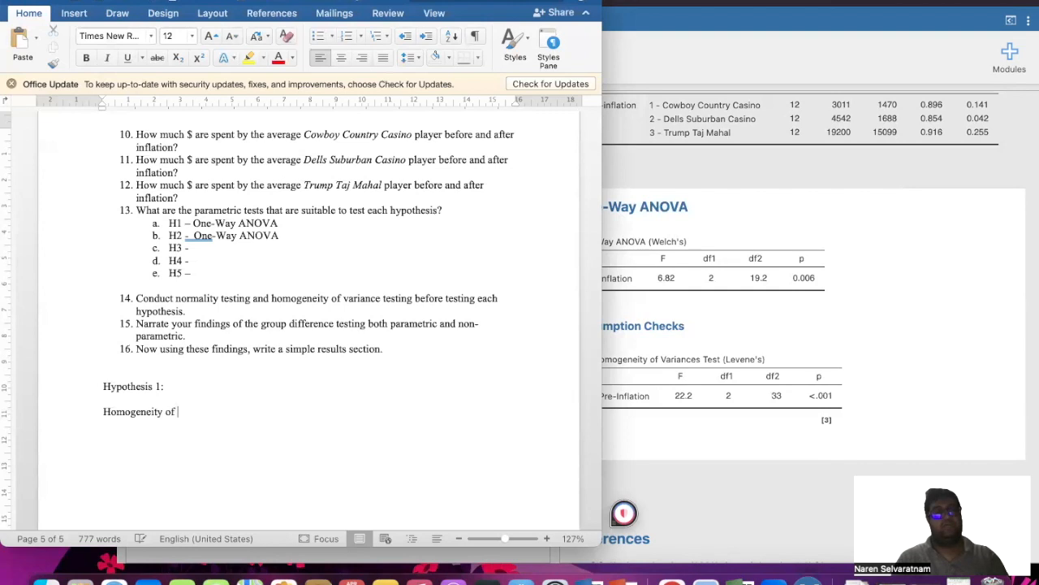
pyautogui.write('Variance')
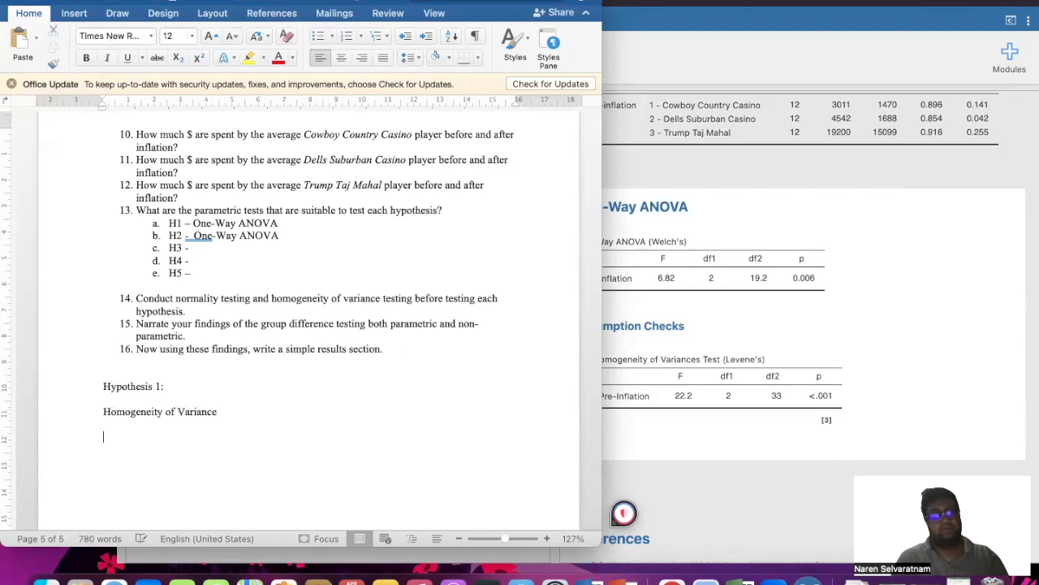
pyautogui.press('super+v')
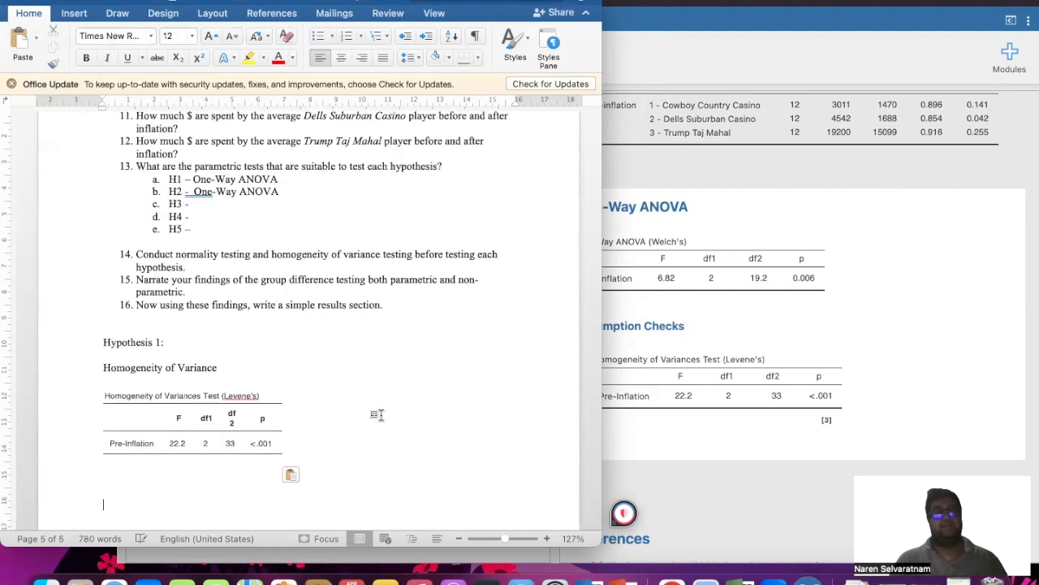
# Switch to jamovi and copy the Pre-Inflation One-Way ANOVA (Welch's) table.
pyautogui.click(664, 419)
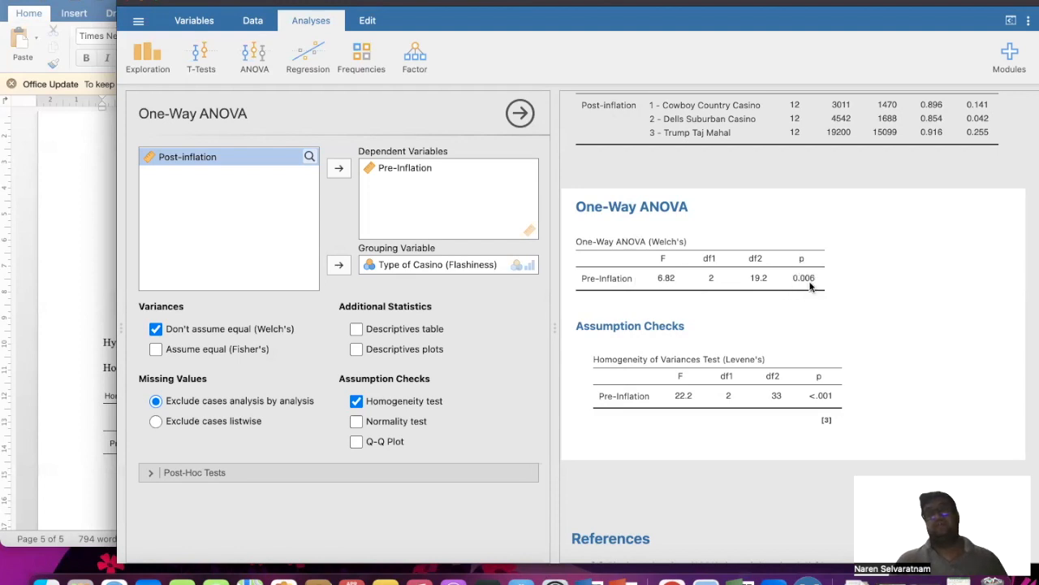
pyautogui.scroll(2, 809, 284)
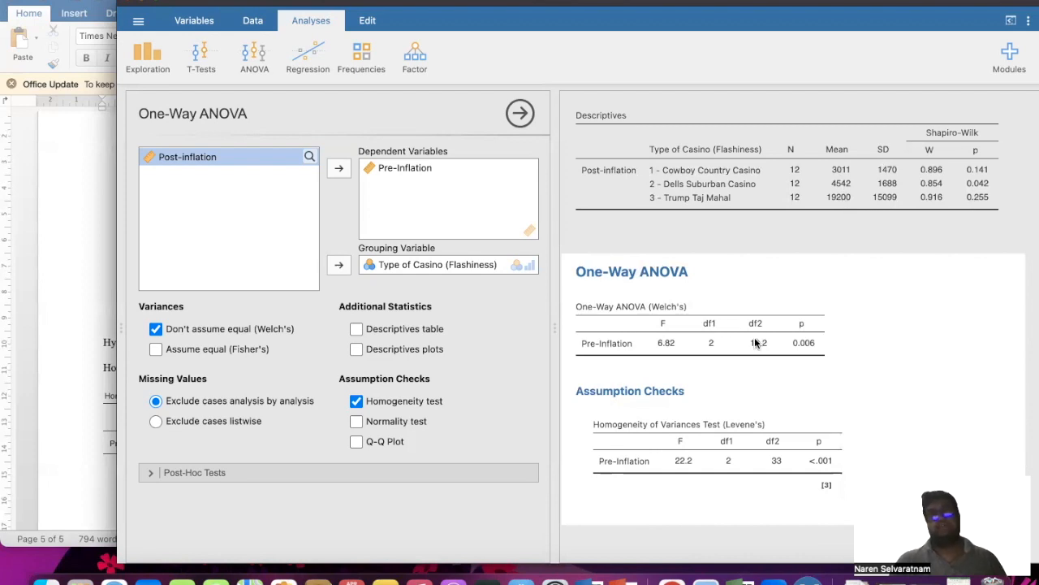
pyautogui.rightClick(675, 345)
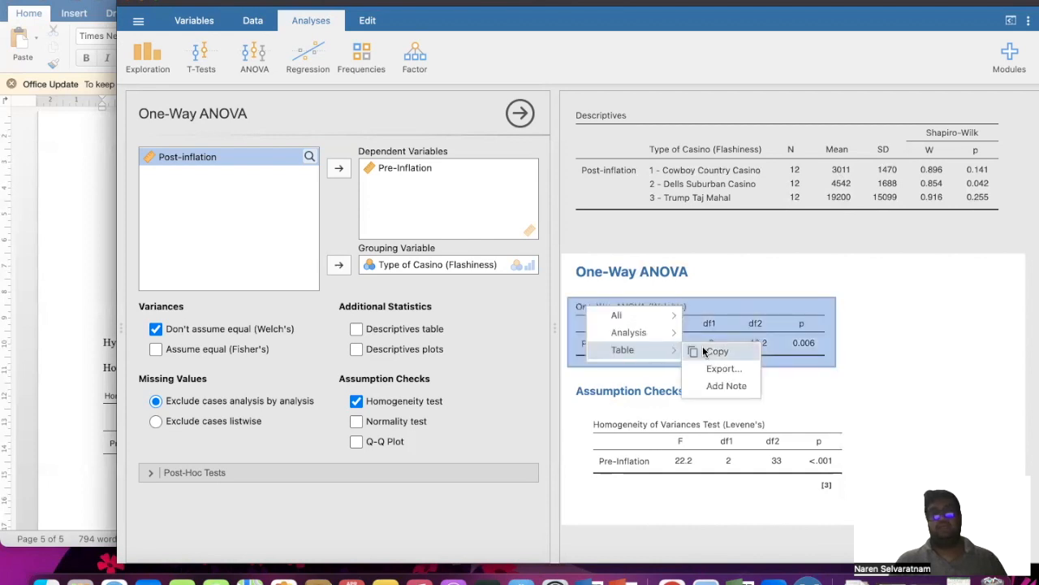
pyautogui.click(703, 351)
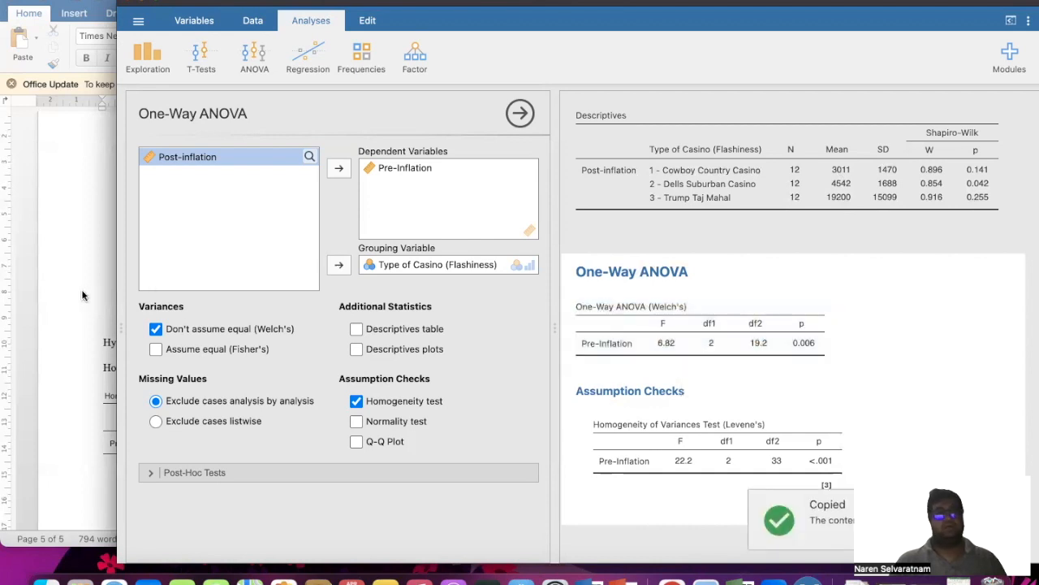
# Switch to Word and set the text line below the Levene's test table to Times New Roman, size 12.
pyautogui.click(81, 289)
pyautogui.scroll(-4, 194, 358)
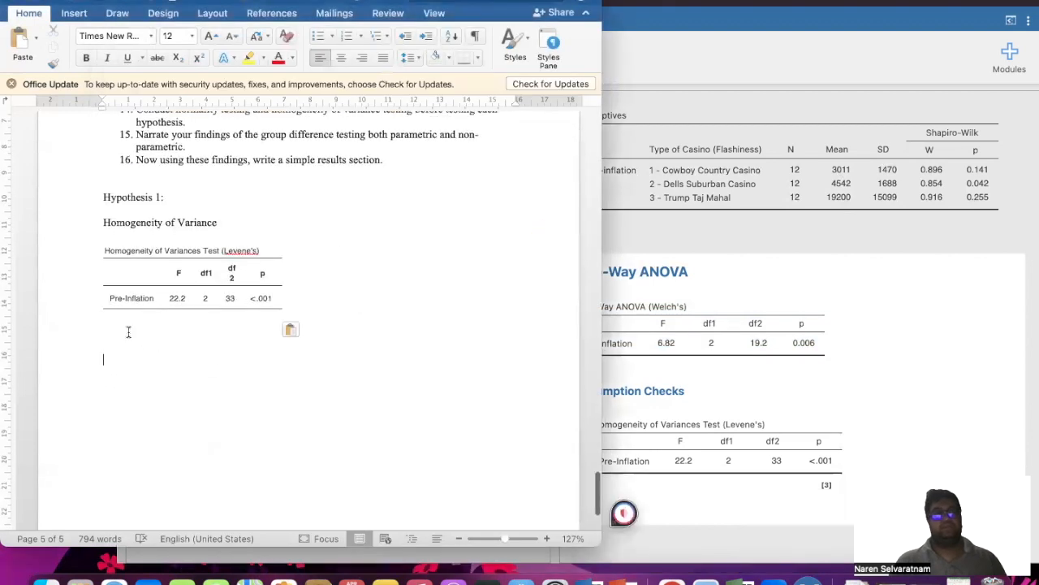
pyautogui.click(128, 331)
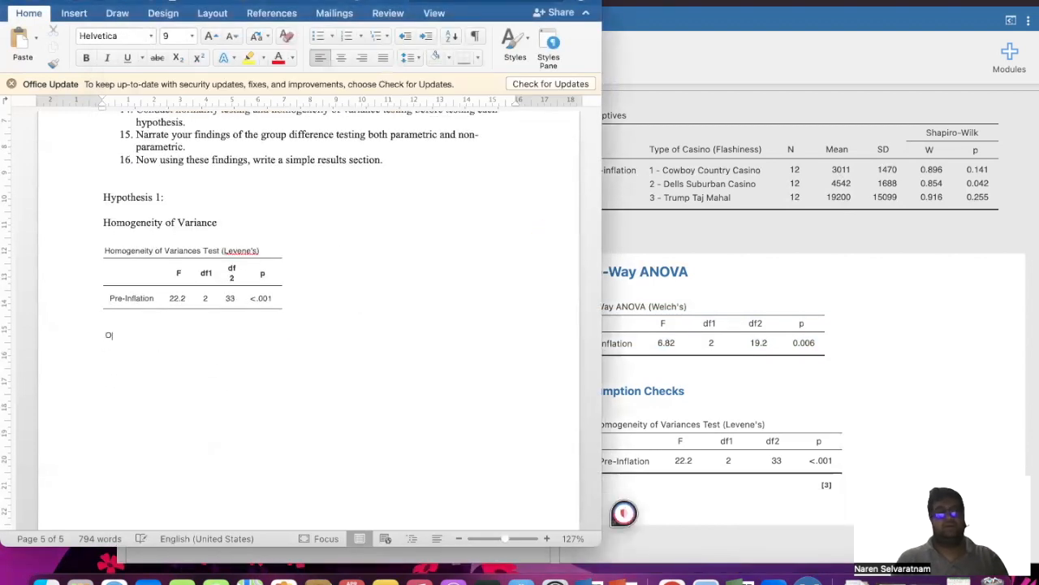
pyautogui.click(151, 36)
pyautogui.click(137, 201)
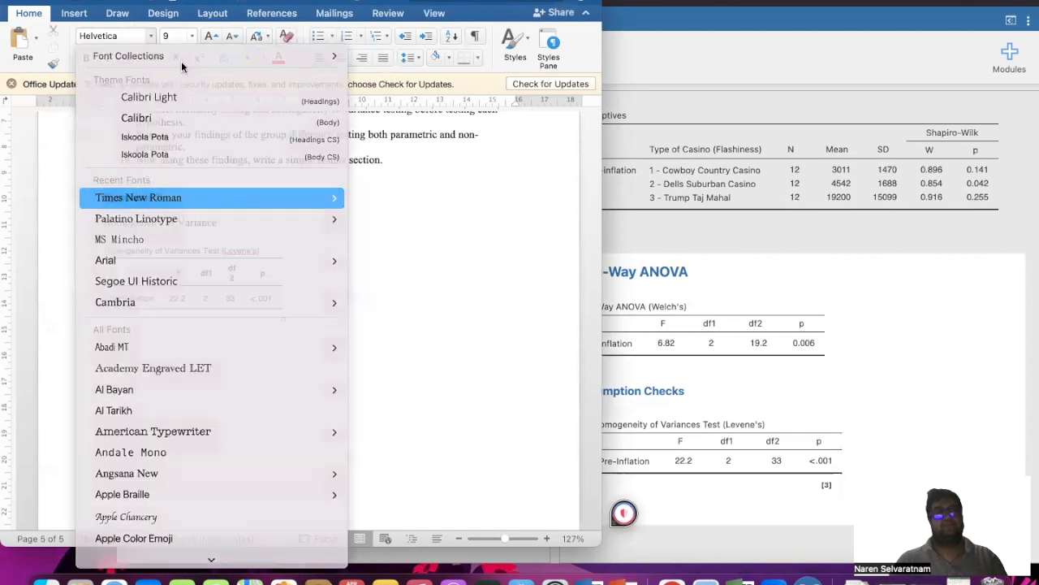
pyautogui.click(191, 36)
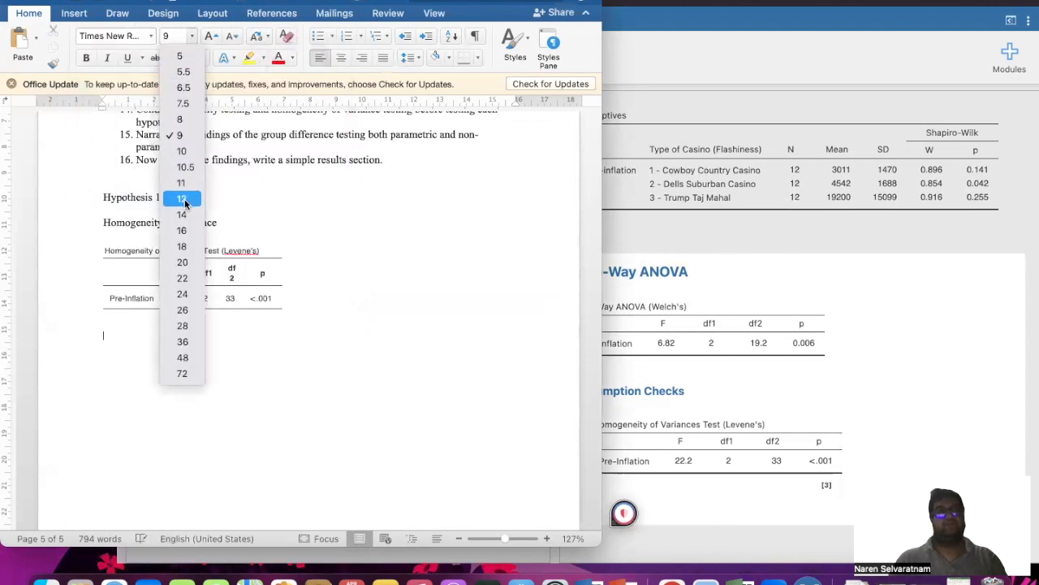
pyautogui.click(185, 199)
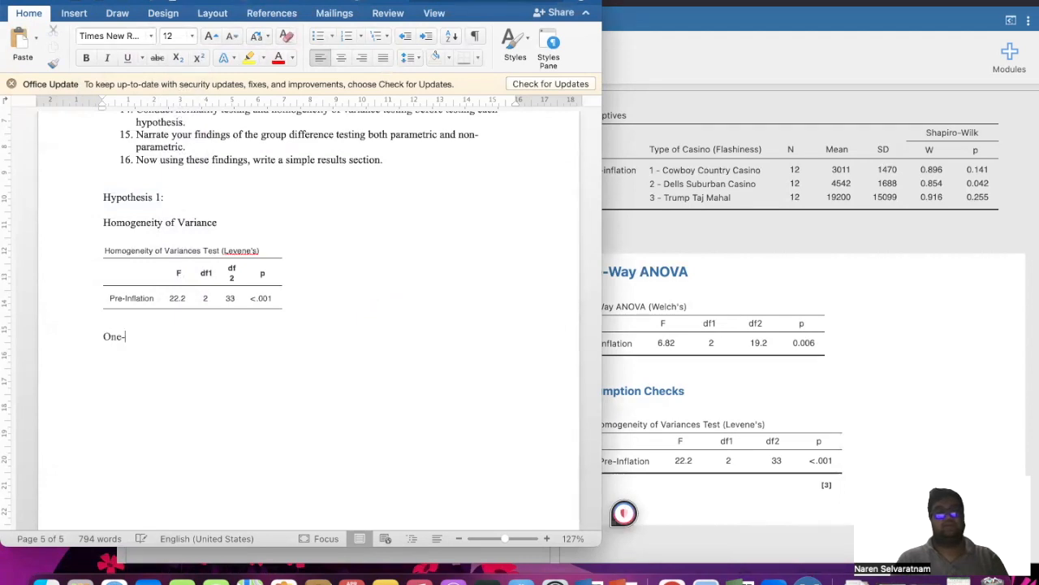
# Add the subheading "One-Way ANOVA" and paste the copied Welch's ANOVA table below it.
pyautogui.write('One-Way ANa')
pyautogui.write('l')
pyautogui.press('BackSpace')
pyautogui.press('BackSpace')
pyautogui.press('BackSpace')
pyautogui.write('NOVA')
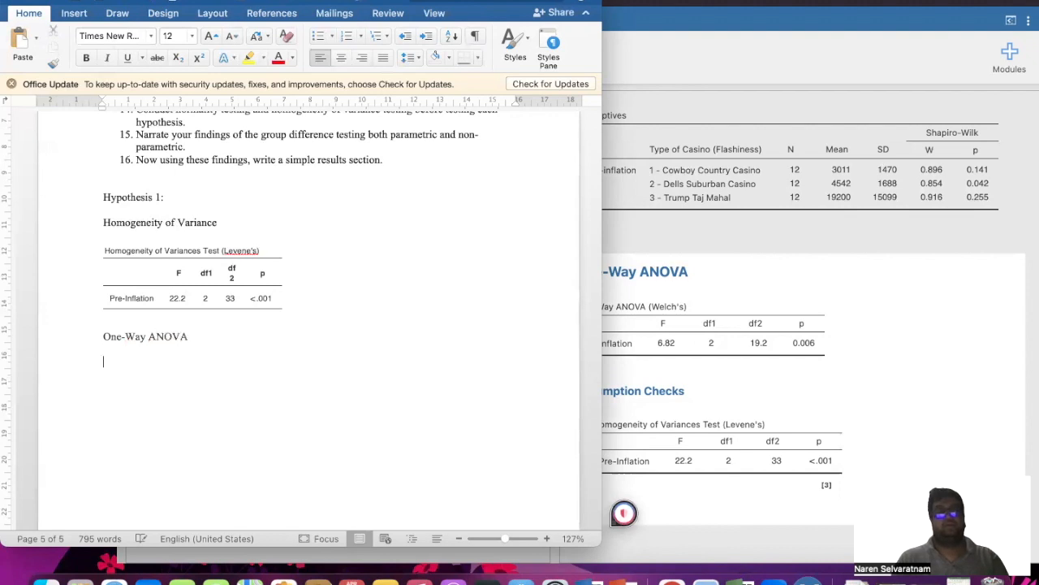
pyautogui.press('super+v')
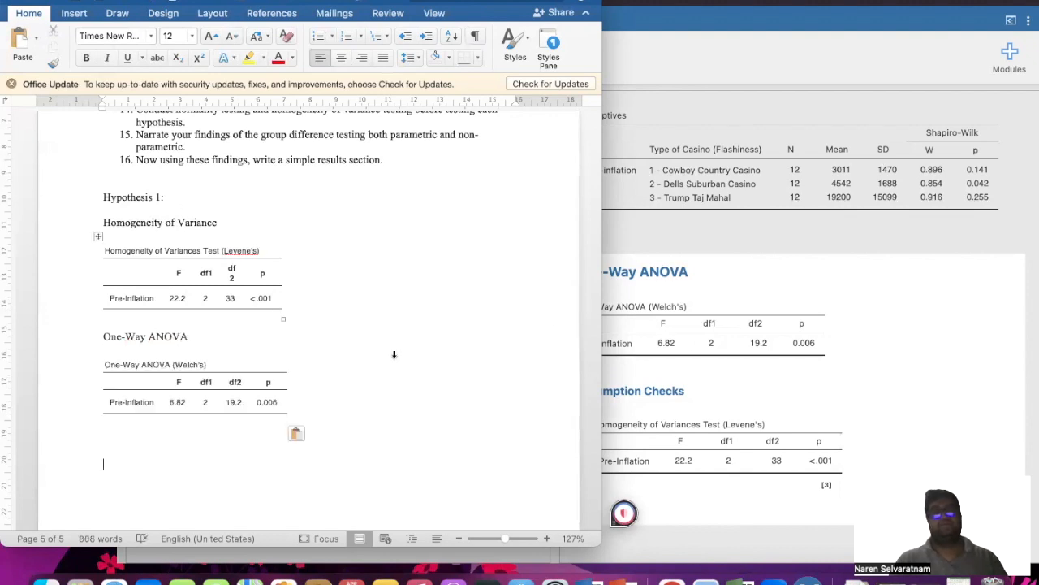
# Switch to jamovi and add a Games-Howell post-hoc test to the One-Way ANOVA, with test results and flagged significant comparisons.
pyautogui.click(816, 414)
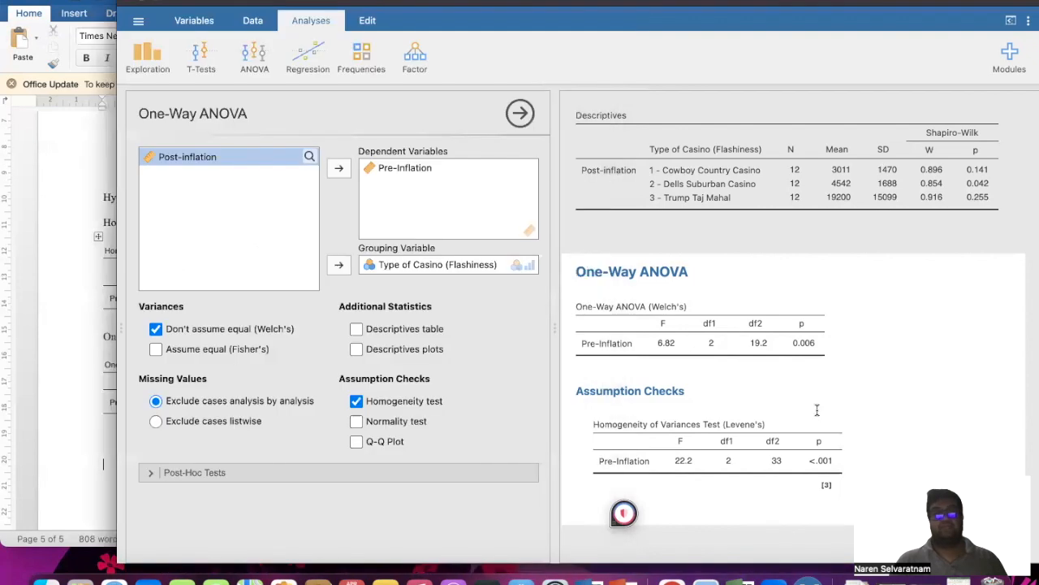
pyautogui.click(203, 473)
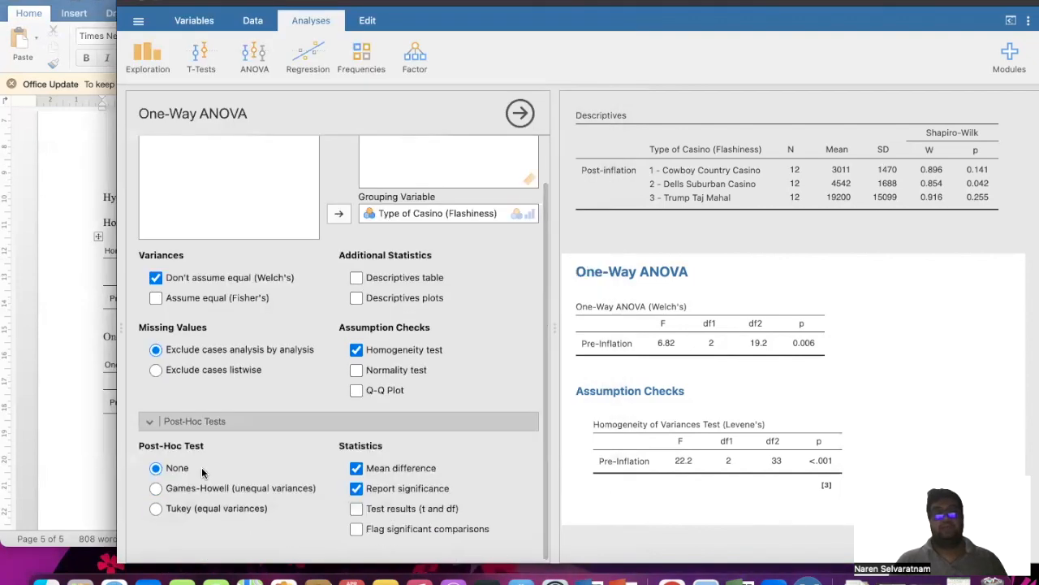
pyautogui.scroll(-5, 730, 369)
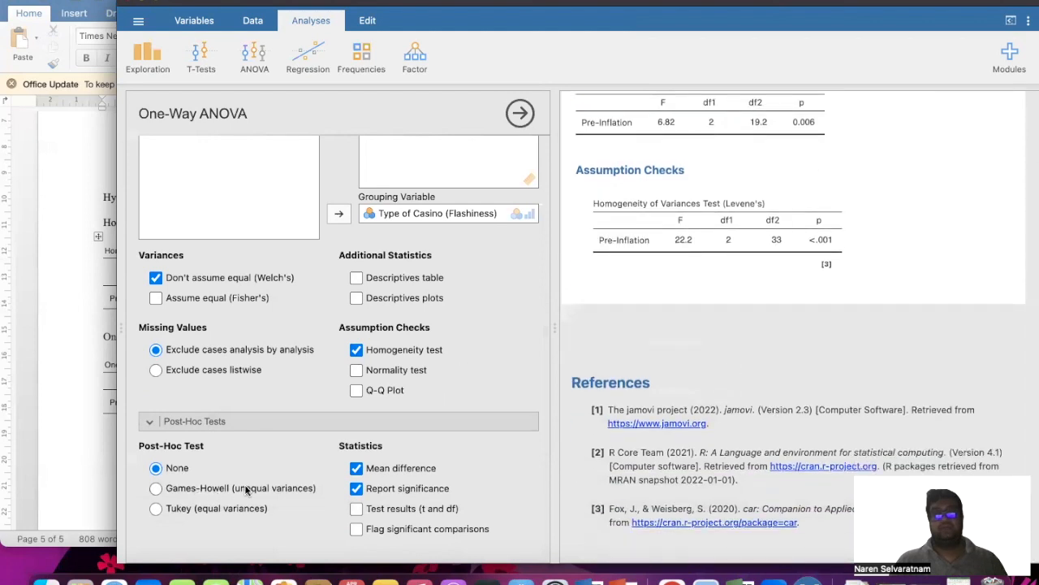
pyautogui.click(155, 489)
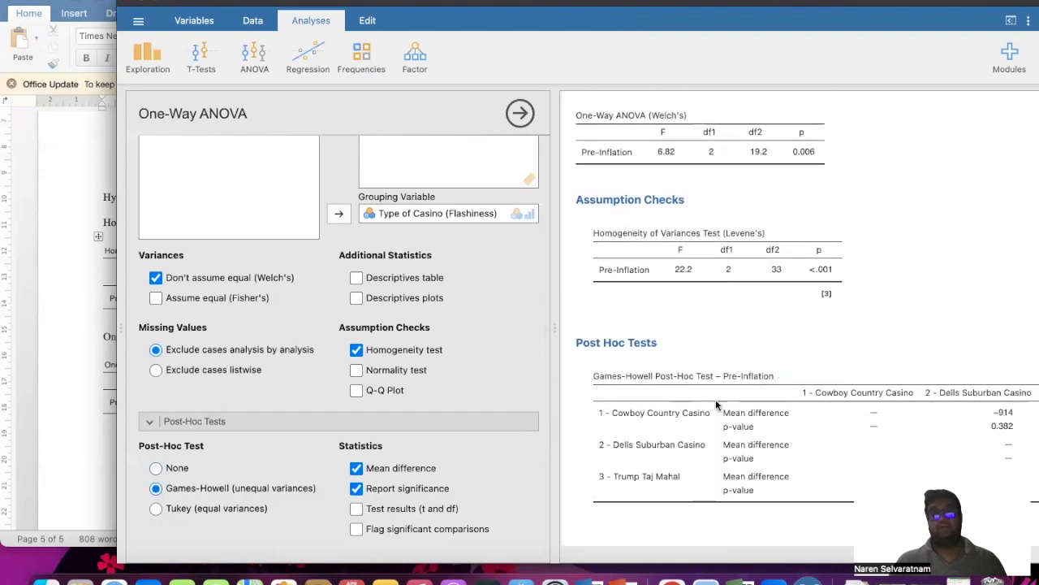
pyautogui.scroll(-3, 711, 402)
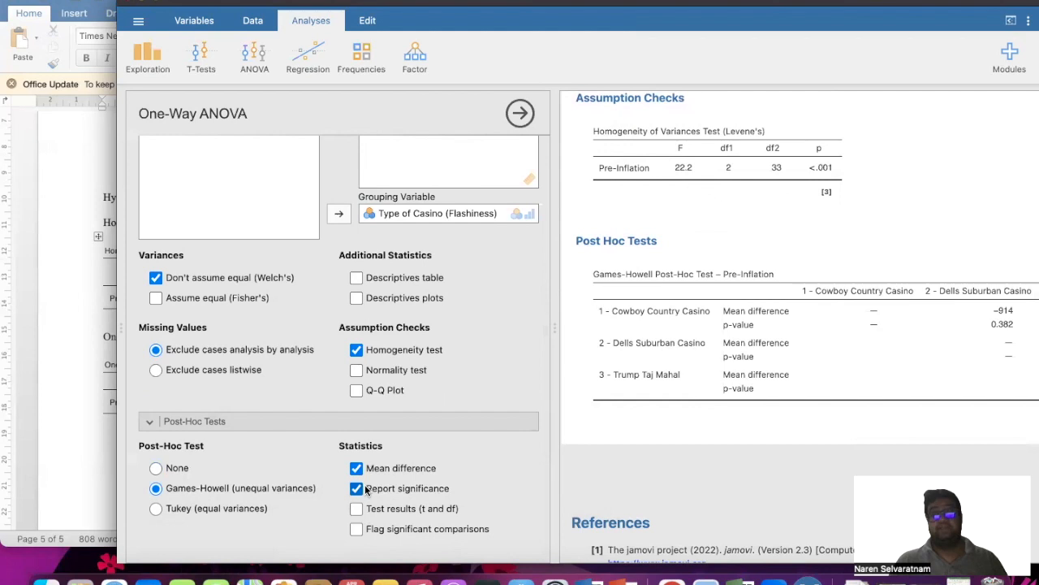
pyautogui.click(356, 529)
# Examine the Games-Howell post-hoc table's mean differences, p-values and significance flags across the three casino types.
pyautogui.hscroll(2, 777, 410)
pyautogui.hscroll(1, 777, 410)
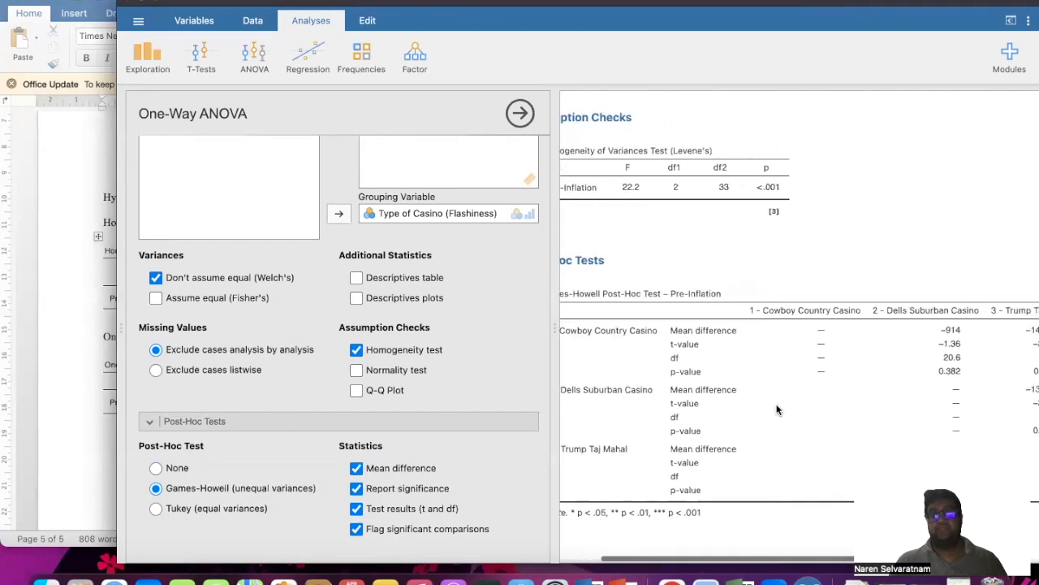
pyautogui.hscroll(2, 777, 410)
pyautogui.hscroll(-3, 777, 410)
pyautogui.hscroll(1, 777, 410)
pyautogui.hscroll(-2, 775, 410)
pyautogui.hscroll(5, 667, 421)
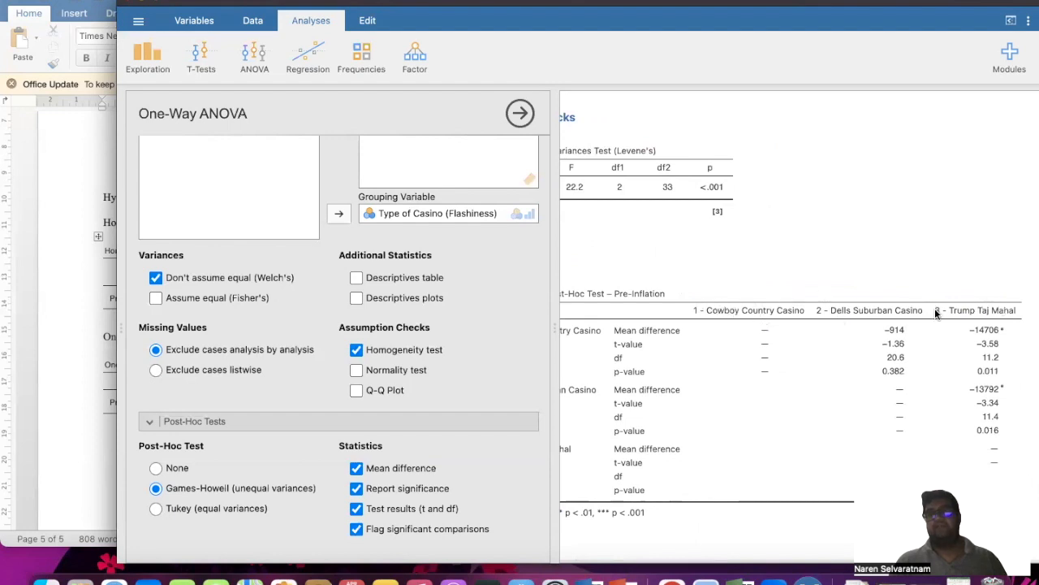
pyautogui.hscroll(-3, 935, 307)
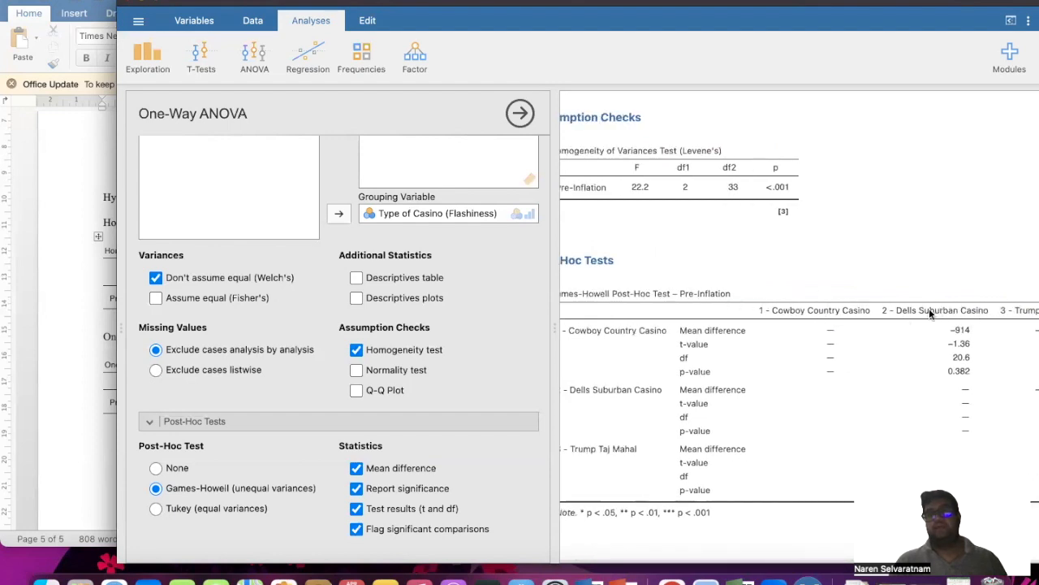
pyautogui.hscroll(2, 680, 351)
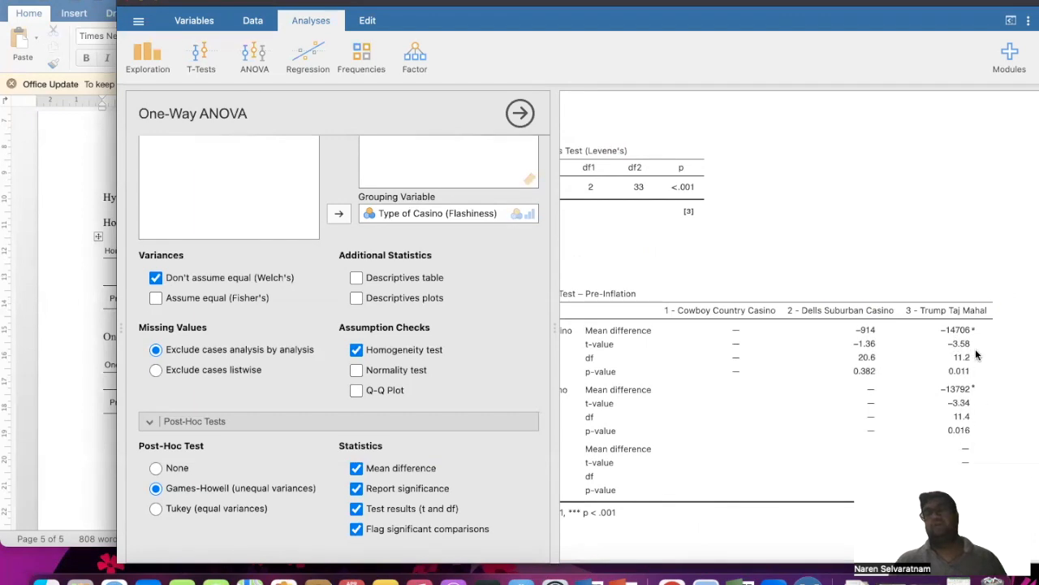
pyautogui.hscroll(-1, 938, 387)
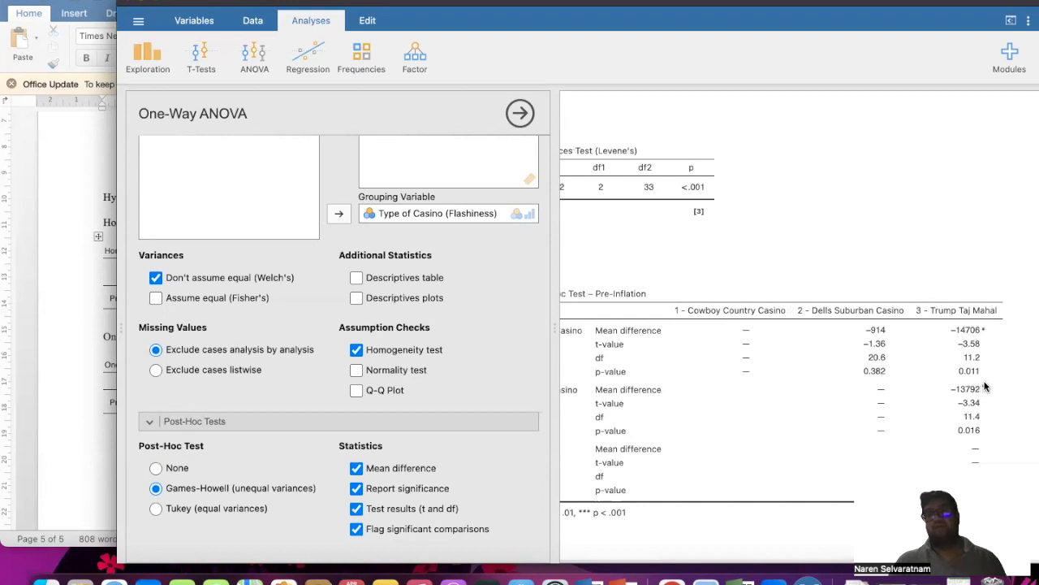
pyautogui.hscroll(-5, 856, 414)
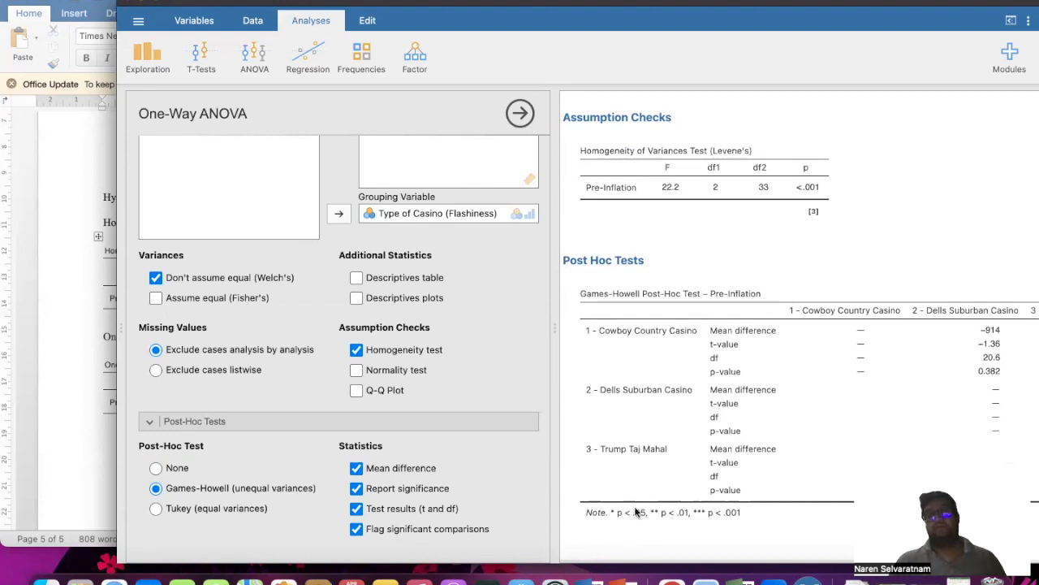
pyautogui.hscroll(5, 635, 504)
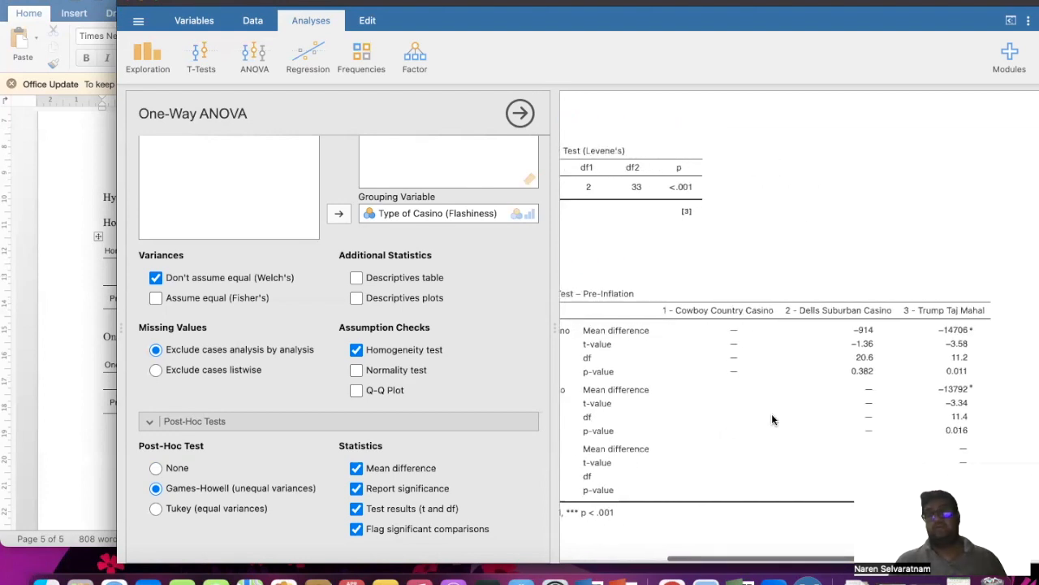
# Copy the Pre-Inflation Games-Howell post-hoc table.
pyautogui.rightClick(834, 345)
pyautogui.moveTo(795, 344)
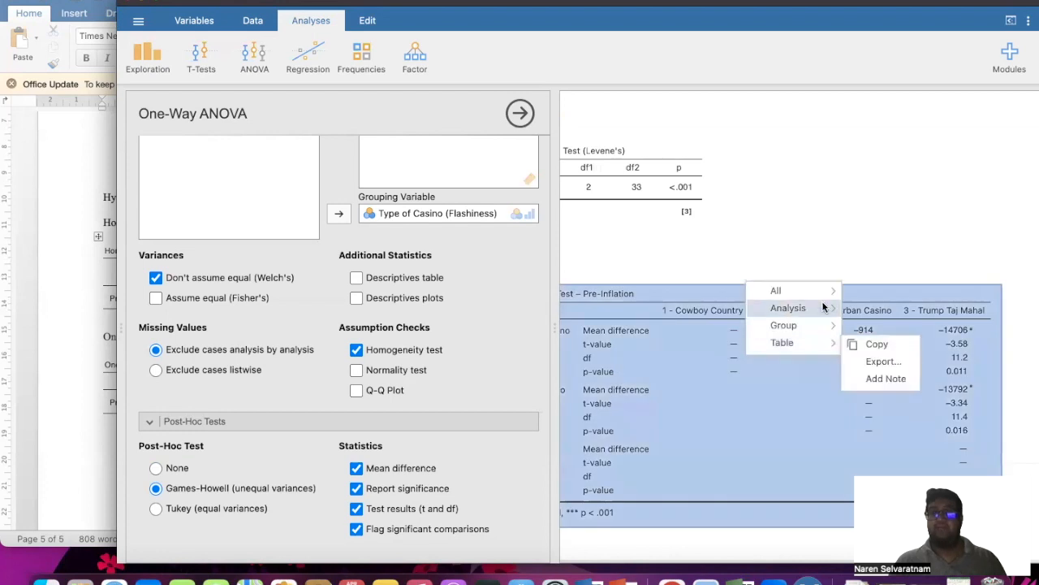
pyautogui.click(863, 345)
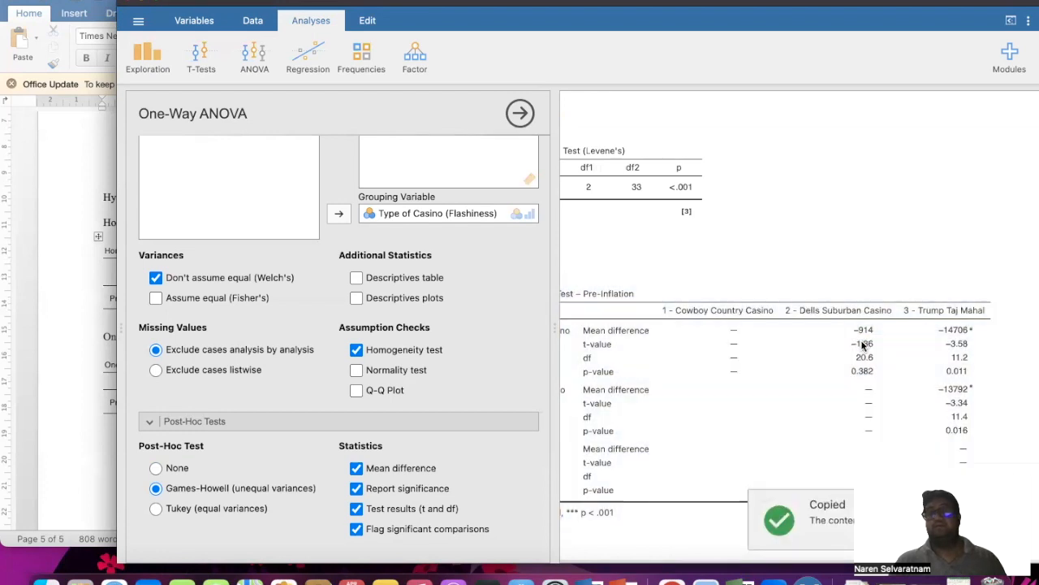
pyautogui.hscroll(-2, 862, 345)
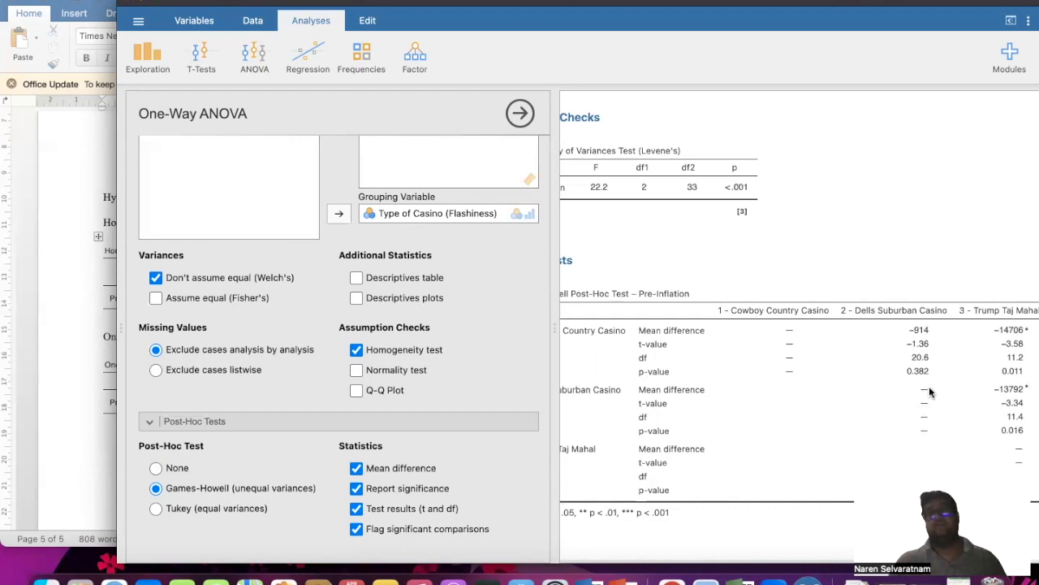
# Switch to Word and paste the copied Games-Howell post-hoc table below the One-Way ANOVA table.
pyautogui.click(96, 397)
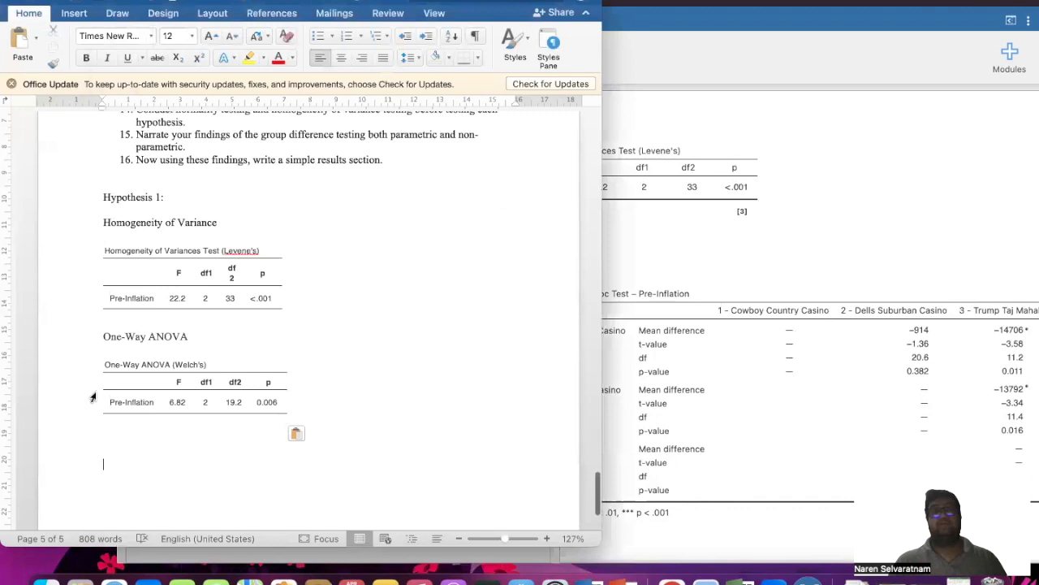
pyautogui.scroll(-3, 92, 397)
pyautogui.click(105, 320)
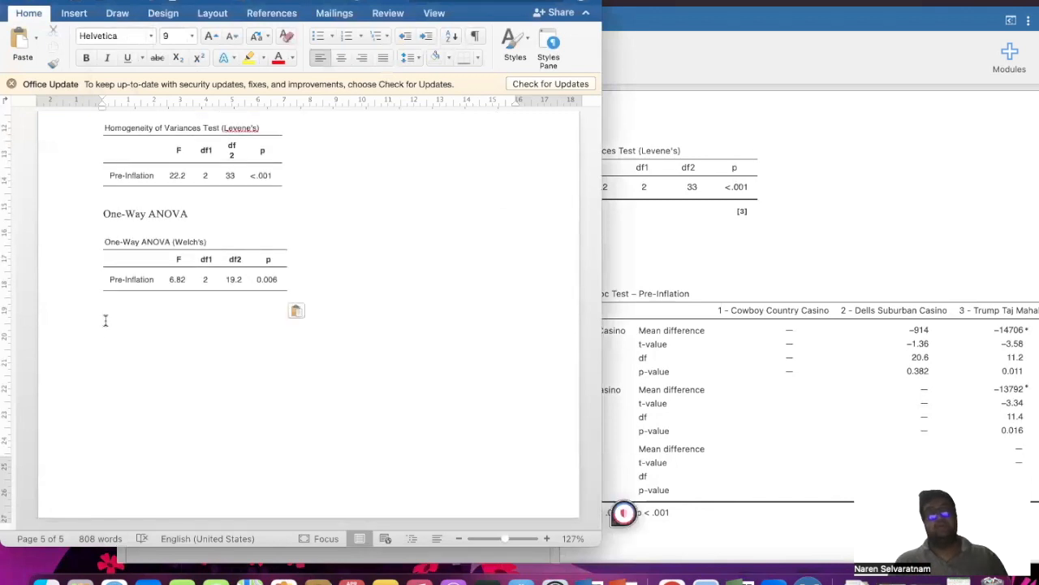
pyautogui.press('super+v')
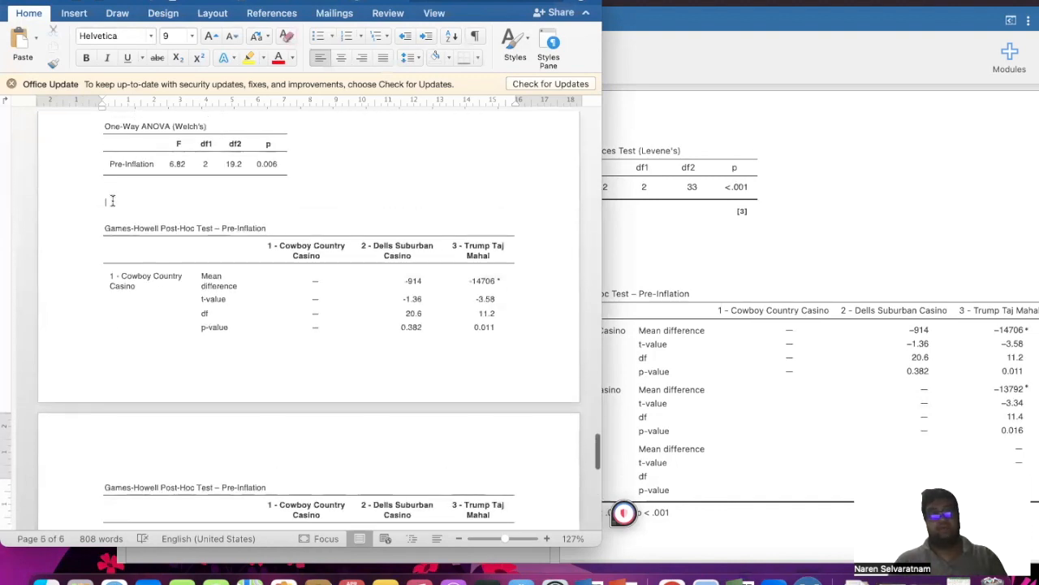
# Select the whole Games-Howell table and toggle its paragraph option for snapping to the document grid.
pyautogui.click(97, 214)
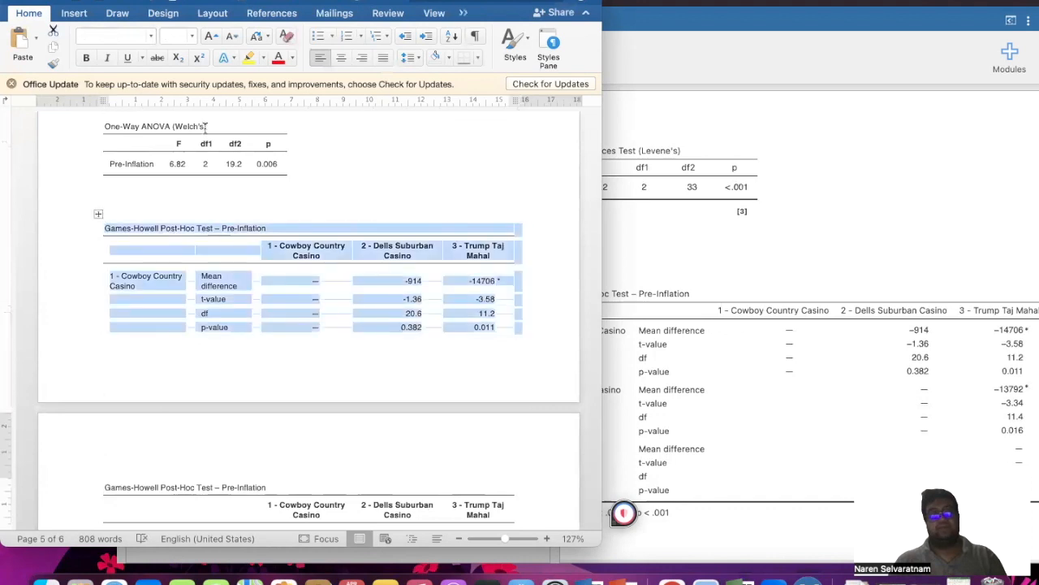
pyautogui.click(403, 56)
pyautogui.click(409, 72)
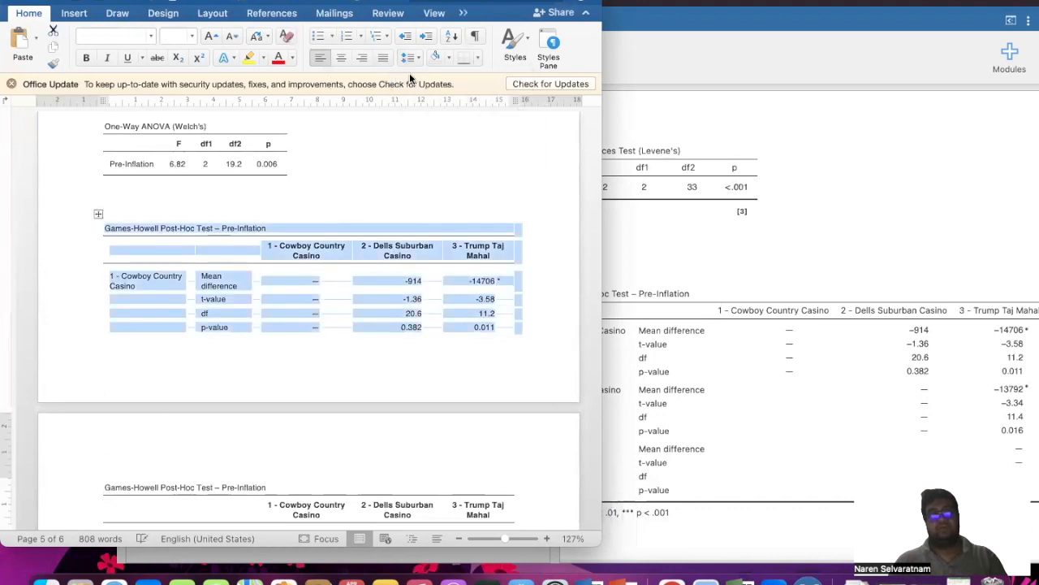
pyautogui.click(413, 60)
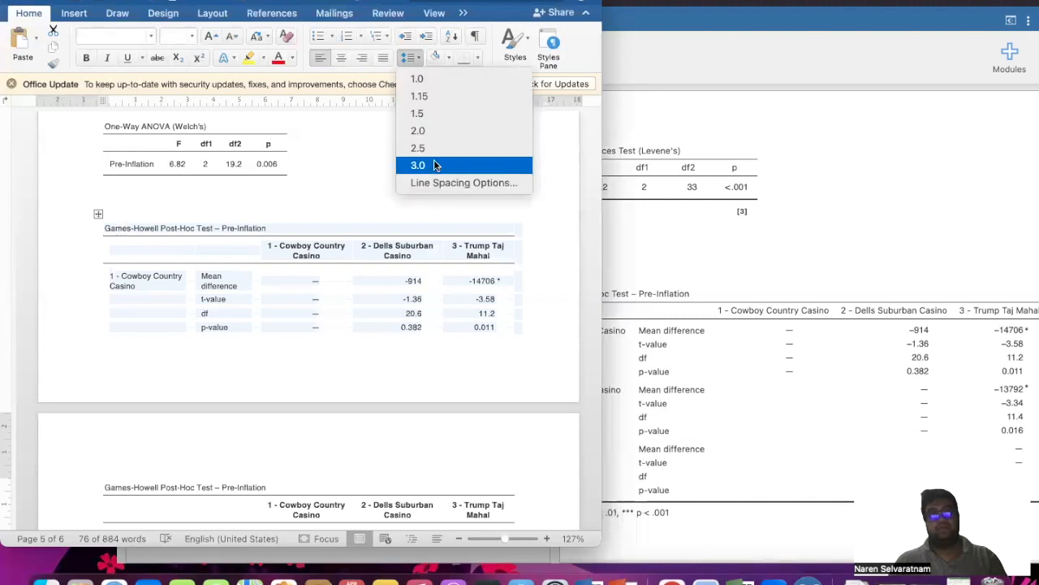
pyautogui.click(437, 172)
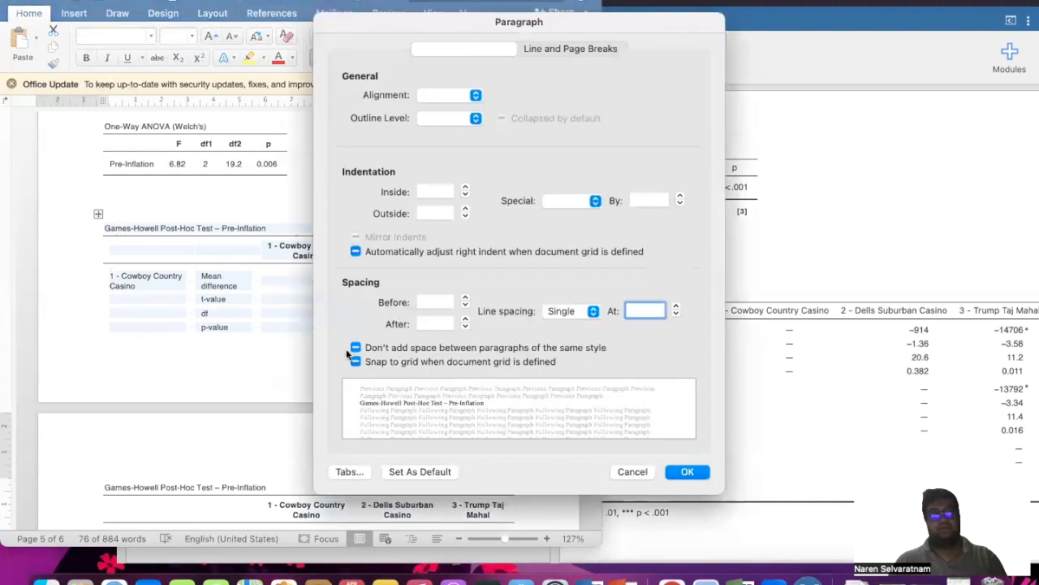
pyautogui.click(357, 362)
pyautogui.click(687, 472)
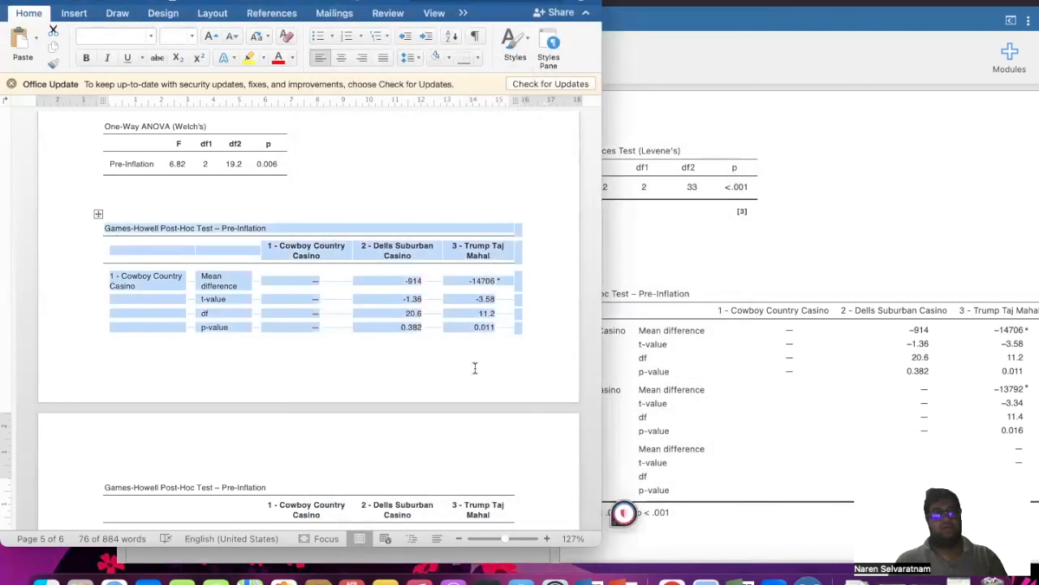
# Insert blank lines above the Games-Howell table until the whole table starts on the next page.
pyautogui.click(150, 208)
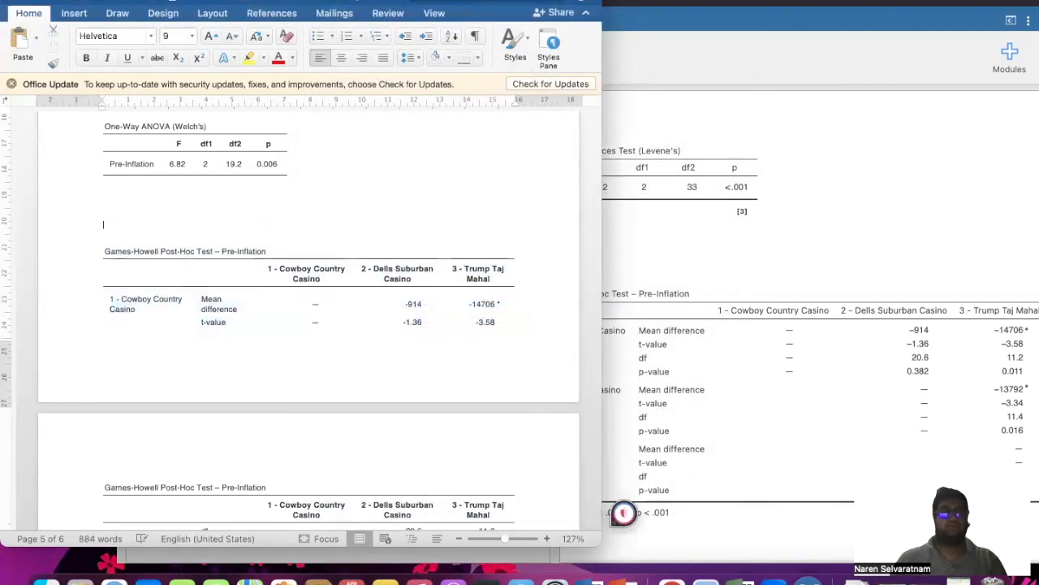
pyautogui.scroll(-5, 309, 325)
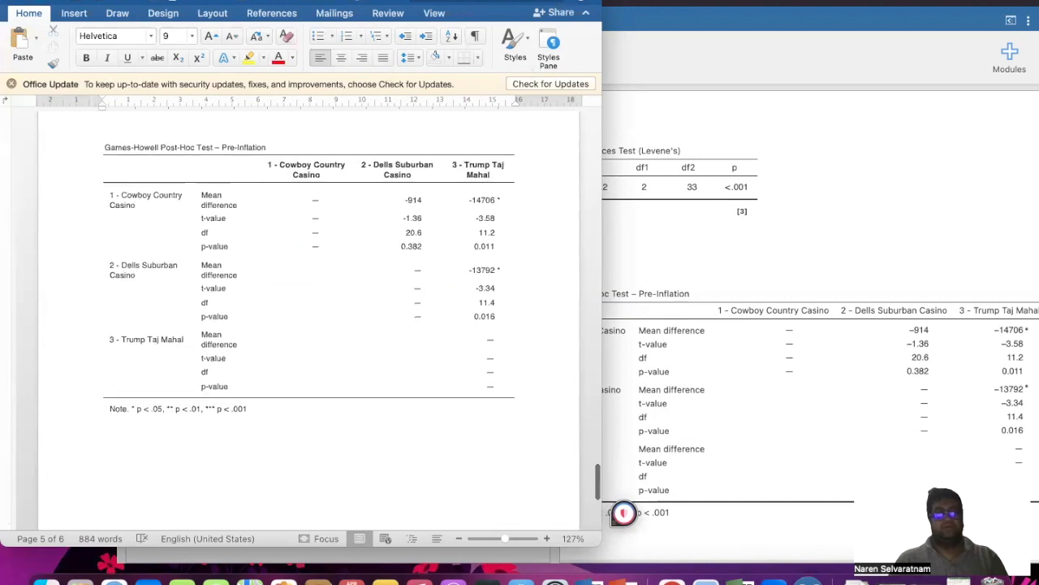
pyautogui.scroll(8, 279, 367)
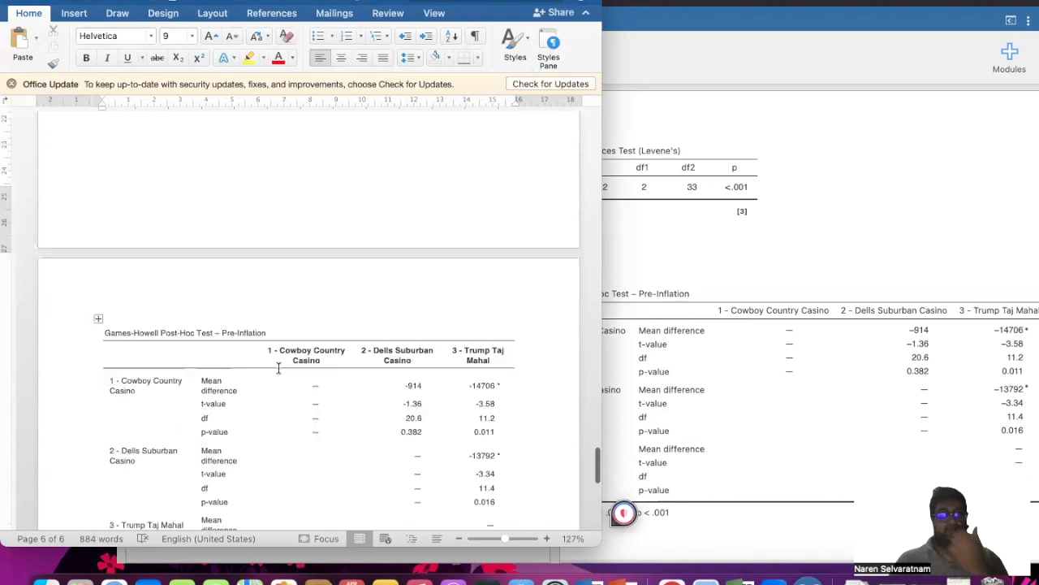
# Extend the "Hypothesis 1:" heading with "Pre-Inflation (Between Groups Comparison)".
pyautogui.click(167, 262)
pyautogui.write('Pre-Inf')
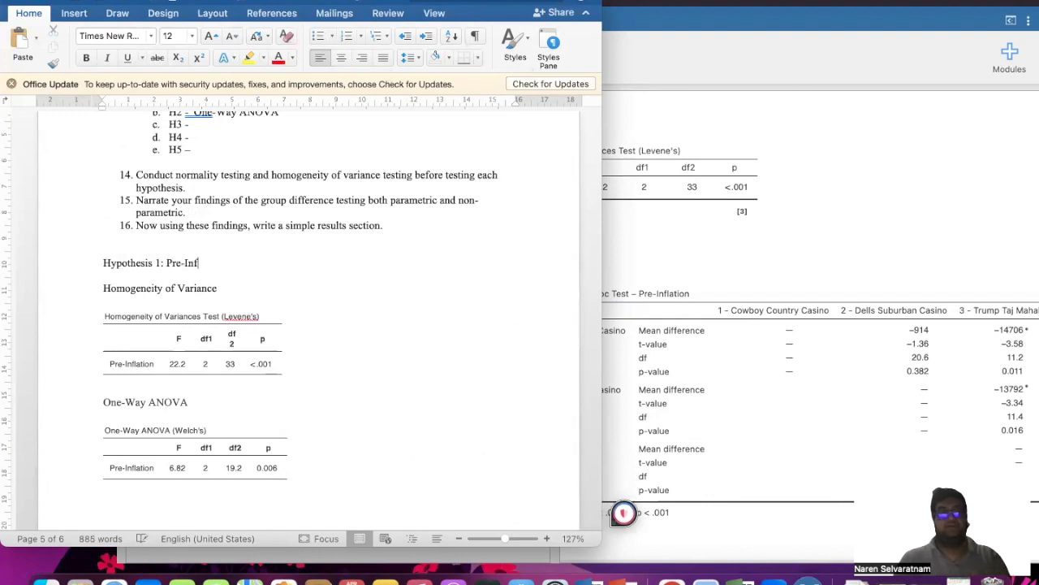
pyautogui.write('lation (Between Groups Comparison')
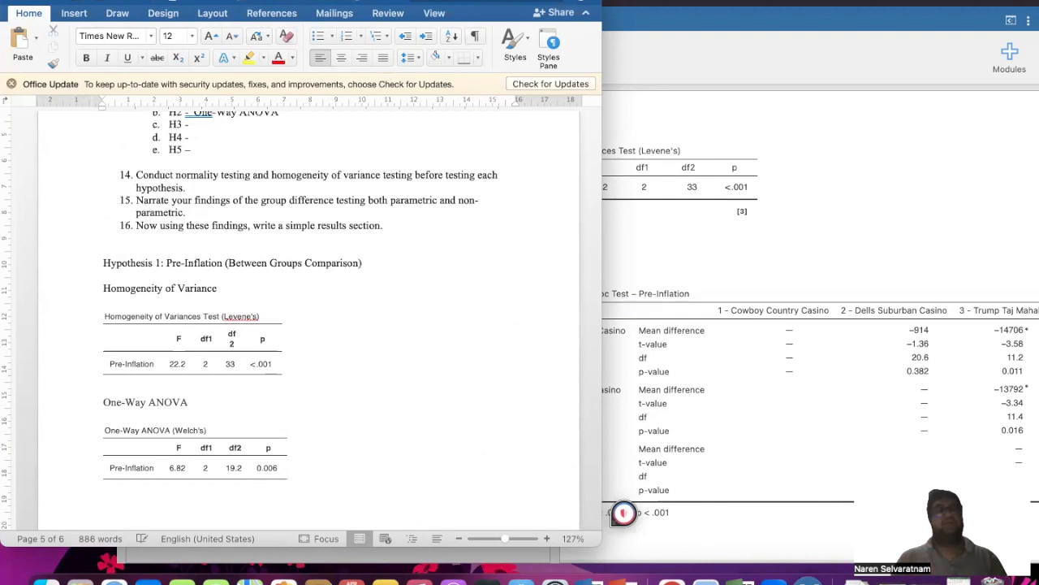
# Make the heading "Hypothesis 1: Pre-Inflation (Between Groups Comparison)" bold.
pyautogui.moveTo(362, 265); pyautogui.dragTo(101, 264)
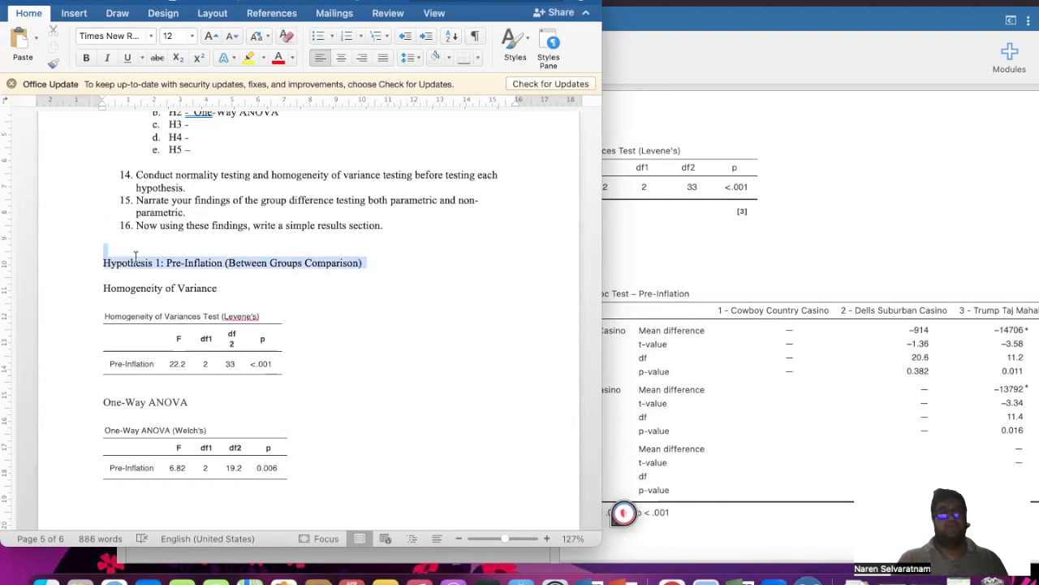
pyautogui.click(86, 58)
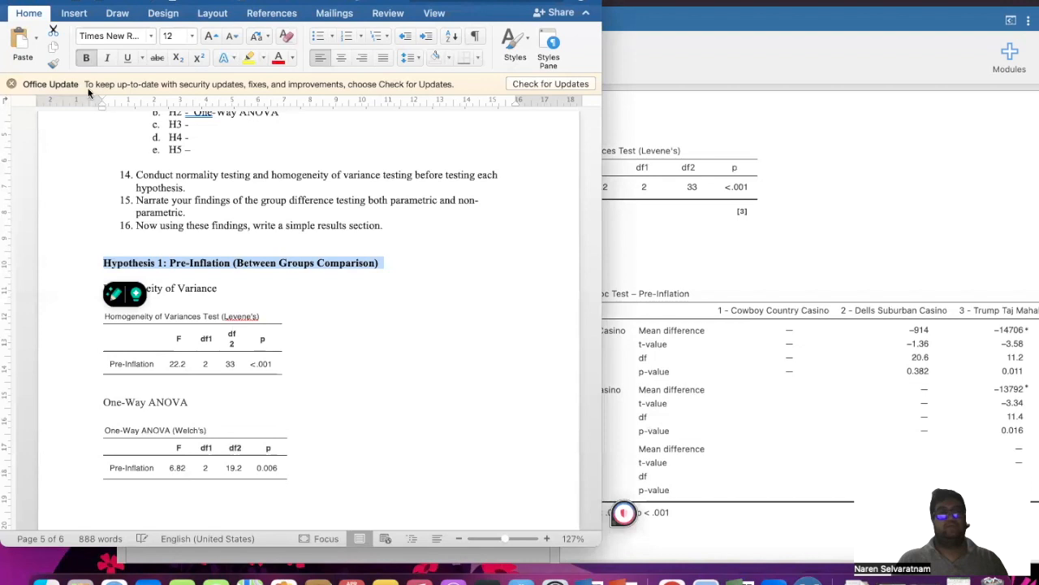
pyautogui.click(141, 253)
# Review the Hypothesis 1 section from its heading through the homogeneity, One-Way ANOVA and Games-Howell tables.
pyautogui.scroll(-15, 141, 252)
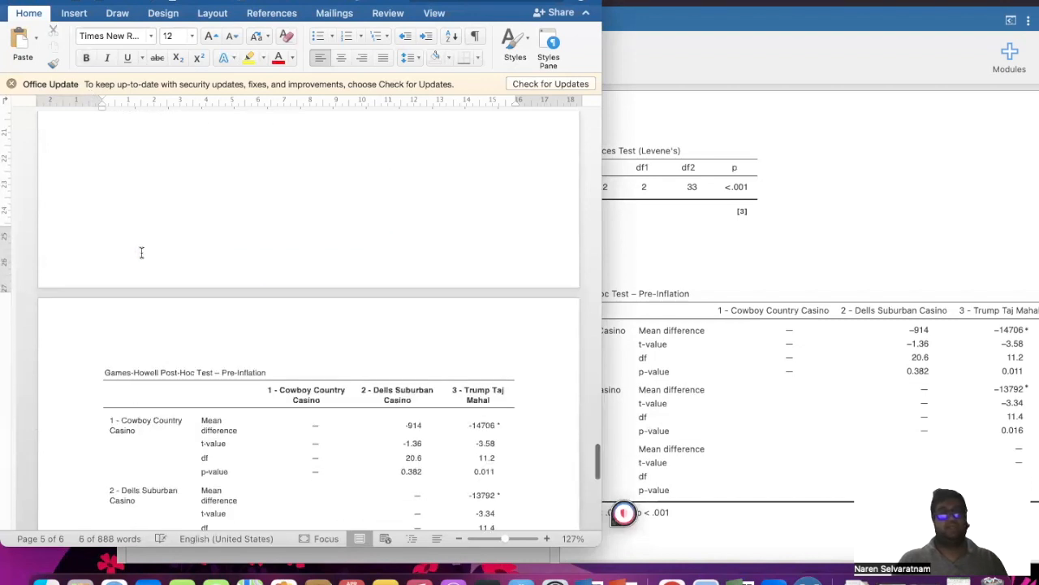
pyautogui.scroll(13, 141, 252)
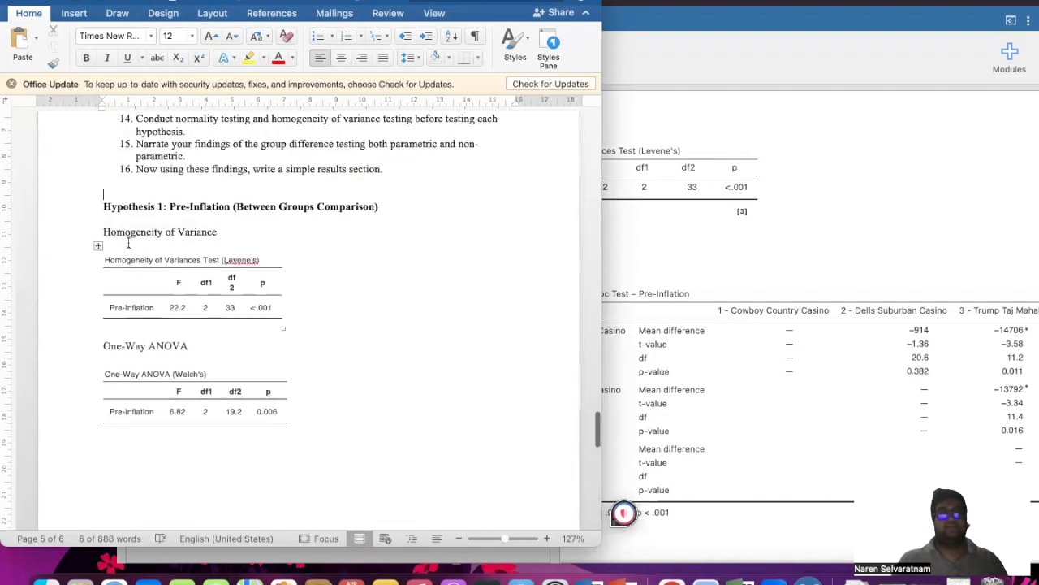
pyautogui.scroll(-1, 71, 237)
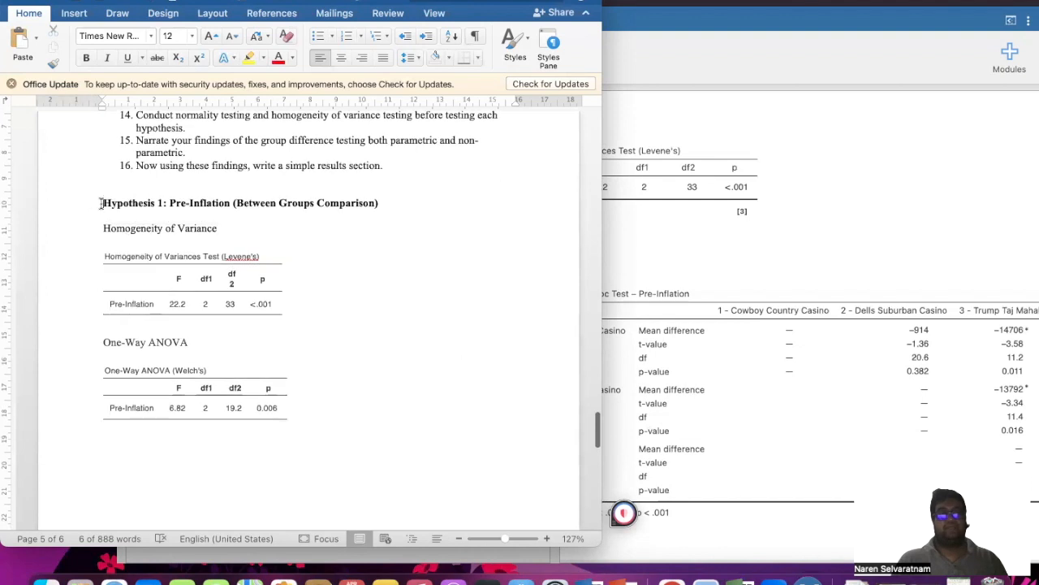
pyautogui.click(100, 204)
pyautogui.scroll(-3, 77, 256)
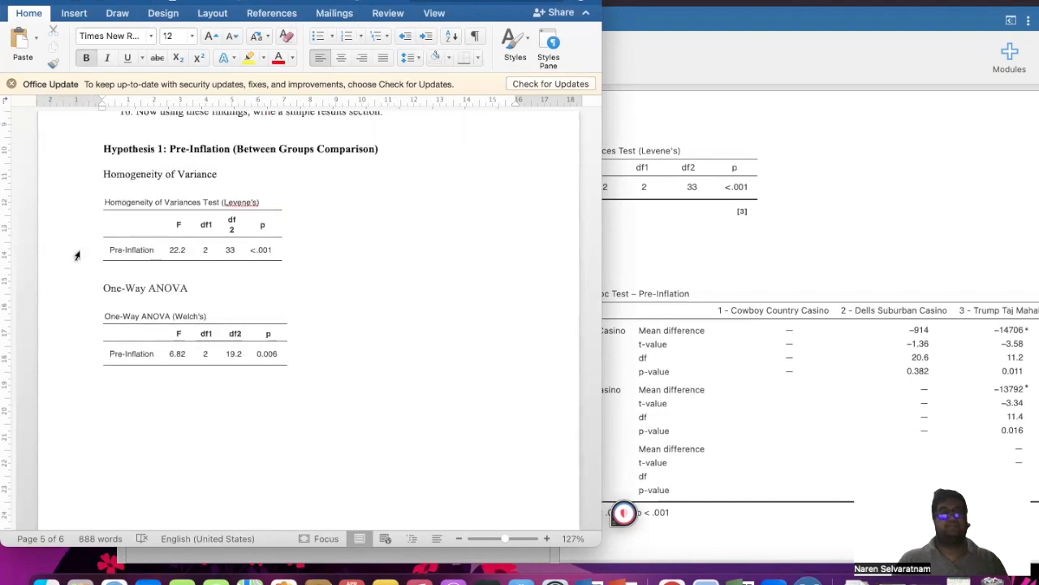
pyautogui.scroll(-15, 77, 256)
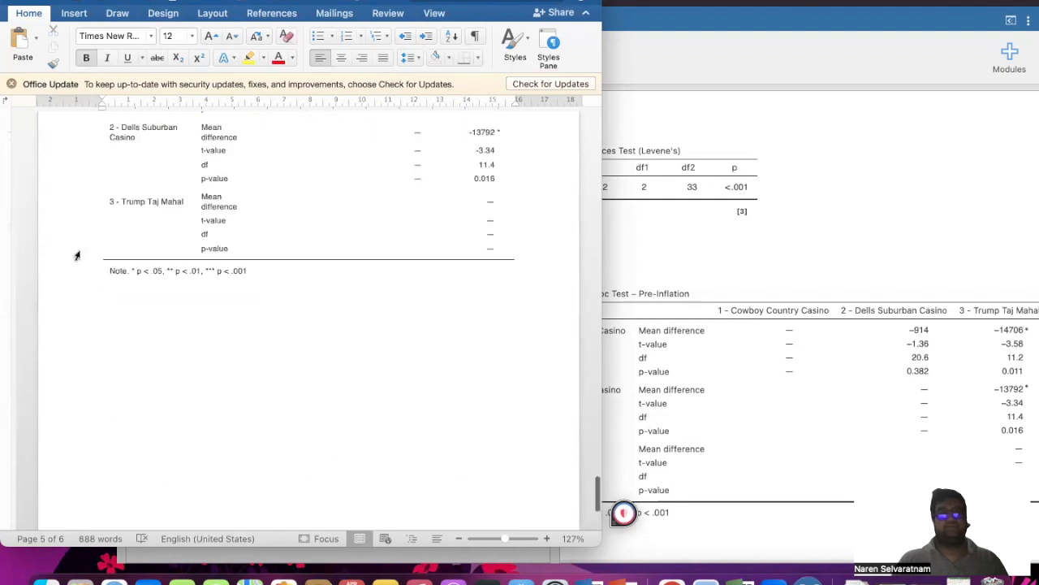
pyautogui.scroll(15, 77, 256)
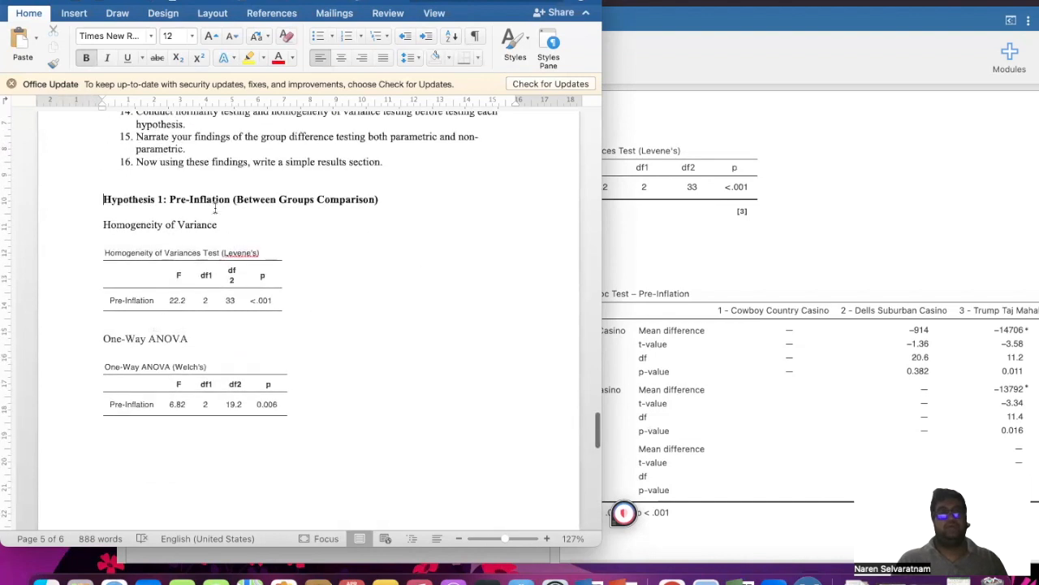
pyautogui.moveTo(384, 199); pyautogui.dragTo(101, 205)
pyautogui.scroll(-5, 84, 329)
pyautogui.scroll(6, 84, 330)
pyautogui.click(420, 234)
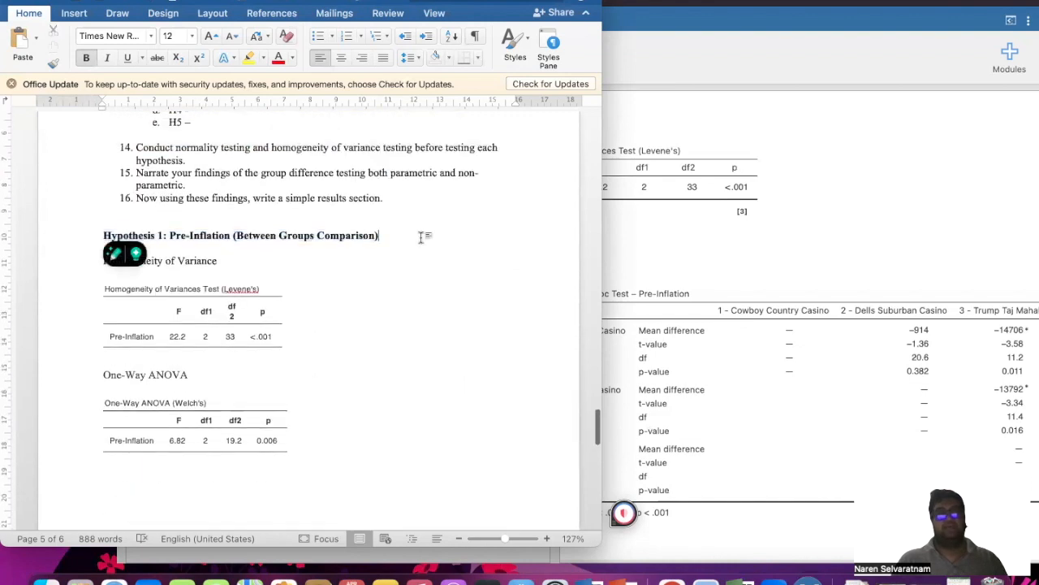
# Format the "H1 – One-Way ANOVA" answer under question 13 in red and bold.
pyautogui.scroll(4, 419, 235)
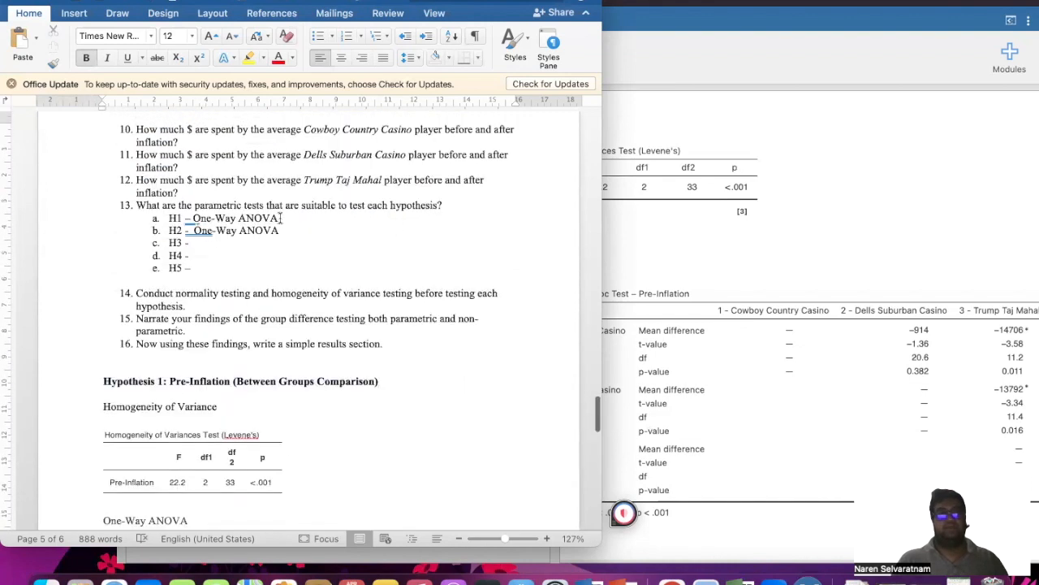
pyautogui.moveTo(280, 218); pyautogui.dragTo(169, 217)
pyautogui.click(277, 59)
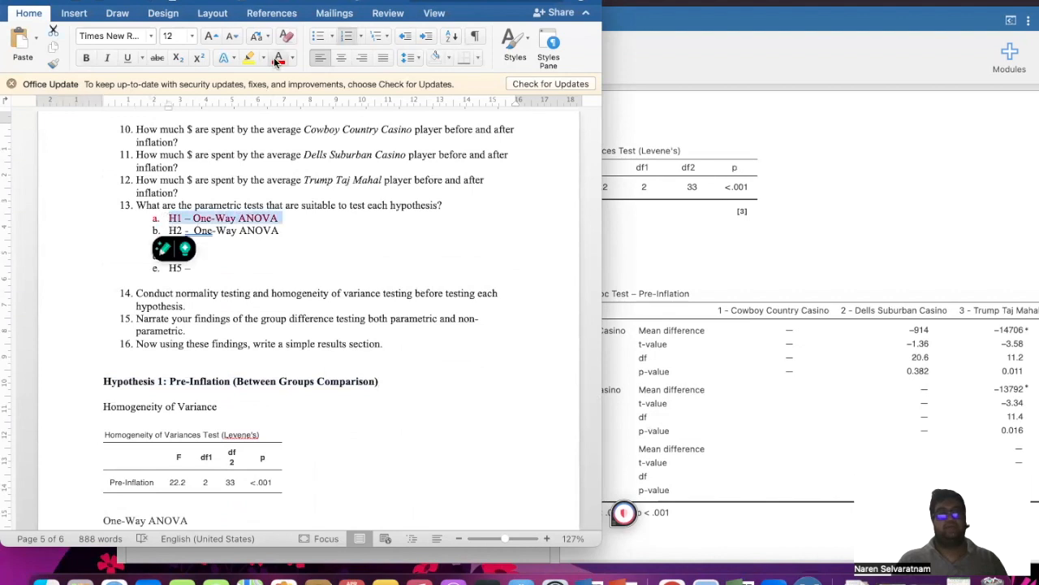
pyautogui.click(85, 58)
pyautogui.click(328, 230)
# Copy the Hypothesis 1 heading below the note of the Games-Howell table, with a blank line above the copy.
pyautogui.scroll(-5, 328, 230)
pyautogui.scroll(-10, 328, 229)
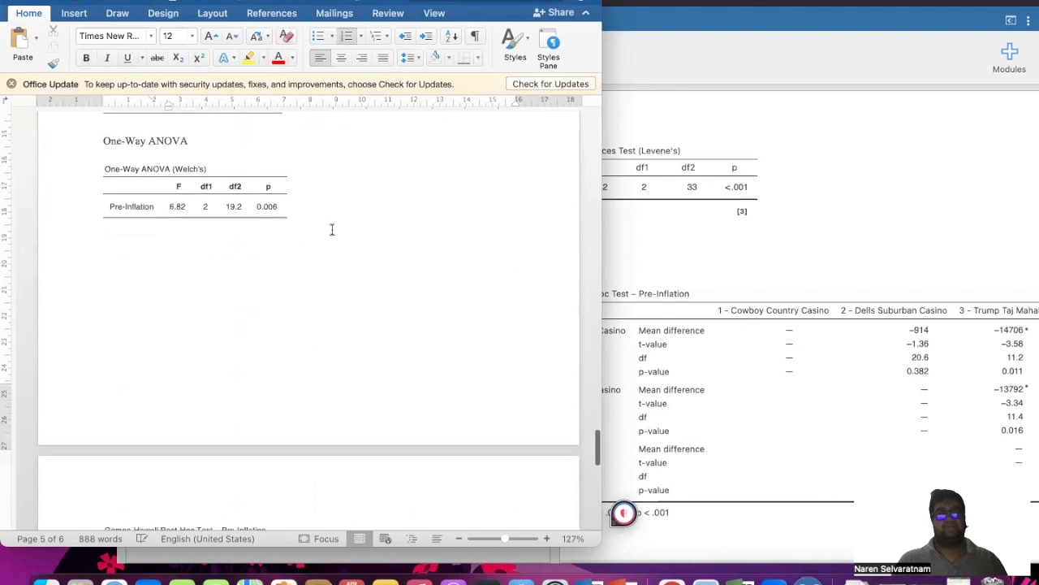
pyautogui.scroll(6, 331, 230)
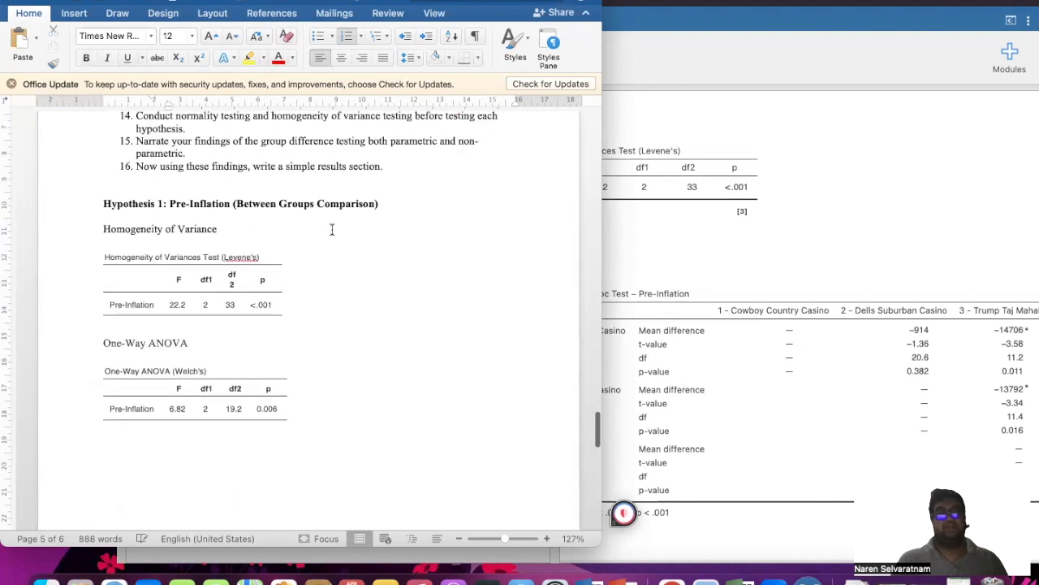
pyautogui.moveTo(382, 247); pyautogui.dragTo(126, 249)
pyautogui.press('super+c')
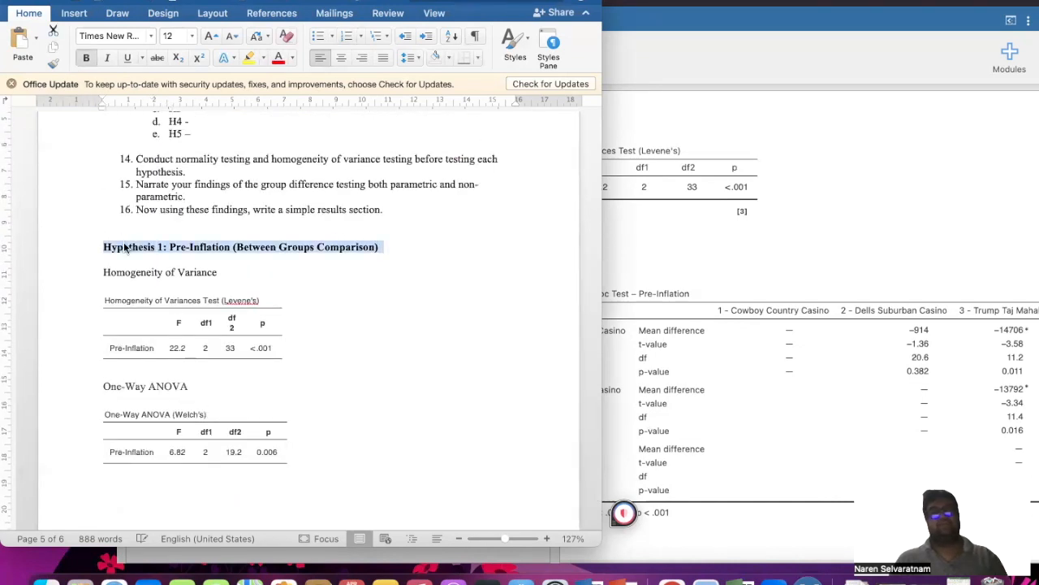
pyautogui.scroll(-12, 122, 256)
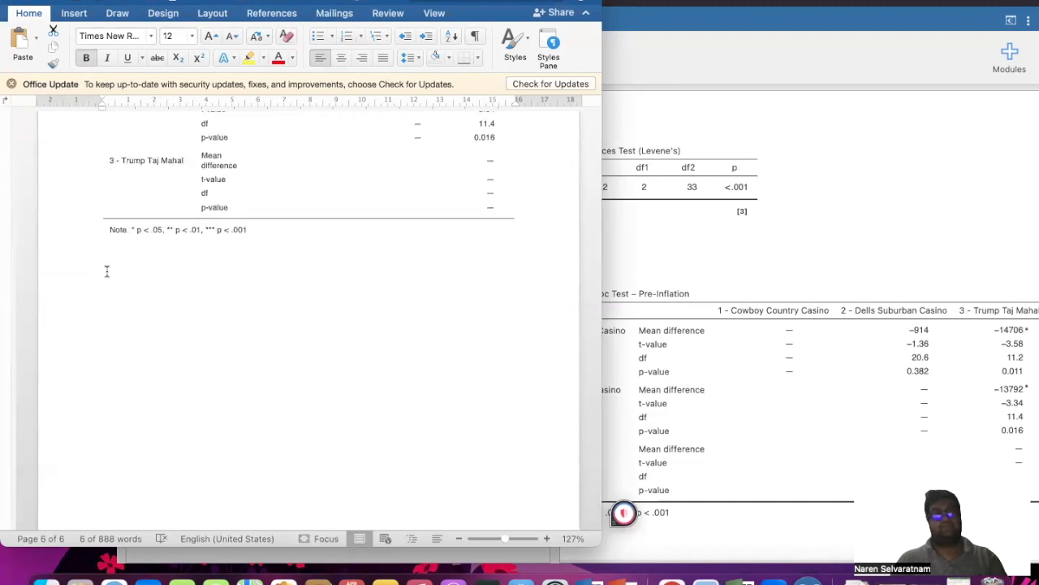
pyautogui.click(106, 268)
pyautogui.press('super+v')
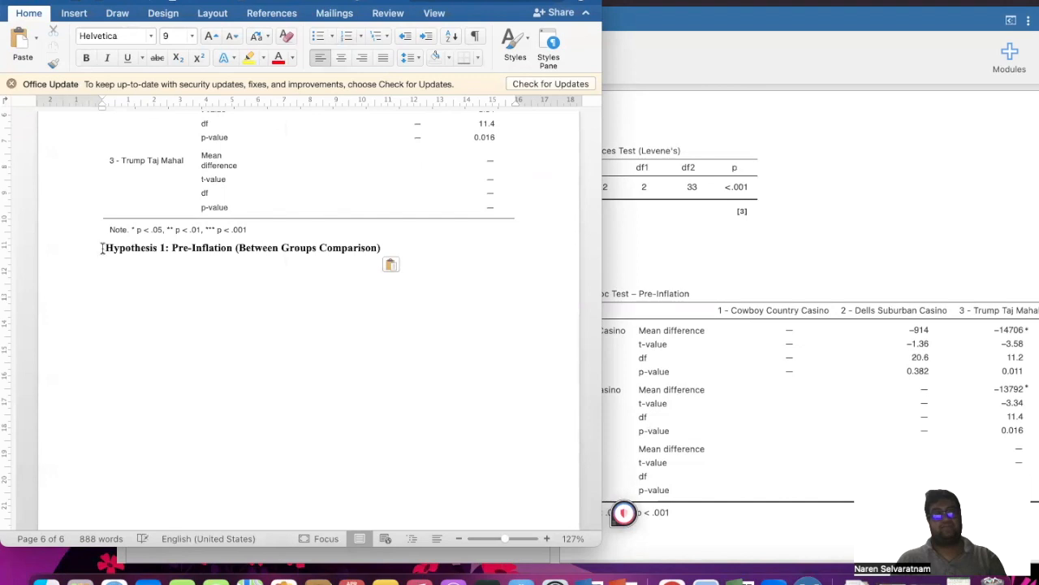
pyautogui.press('Return')
# Change the copied heading to "Hypothesis 2: Post-Inflation (Between Groups Comparison)".
pyautogui.doubleClick(160, 257)
pyautogui.write('2')
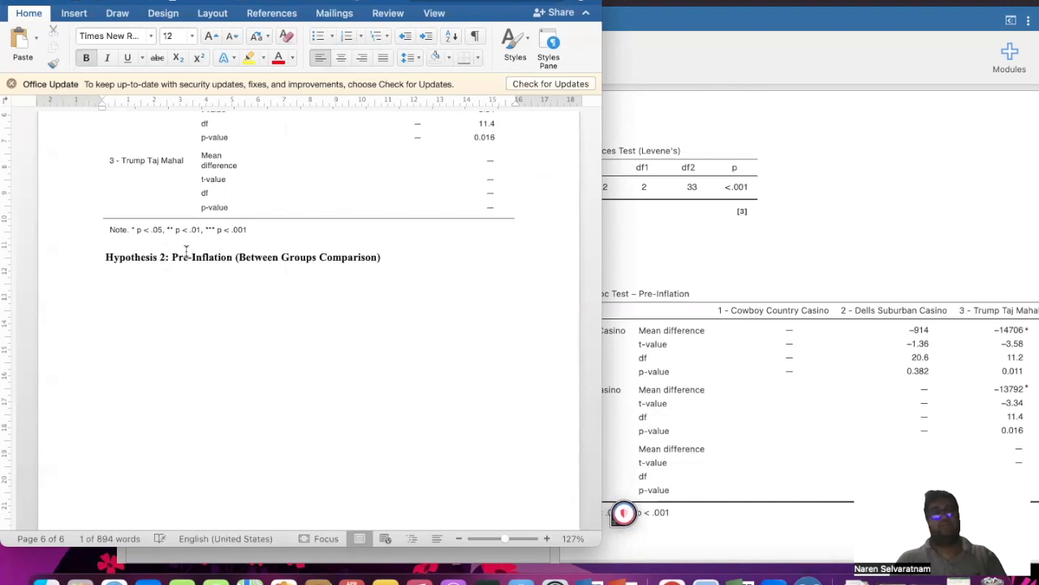
pyautogui.write('ost')
# Examine the pre- and post-inflation descriptives and Shapiro-Wilk tables under questions 8 and 9, and return to the Hypothesis 2 heading.
pyautogui.click(735, 250)
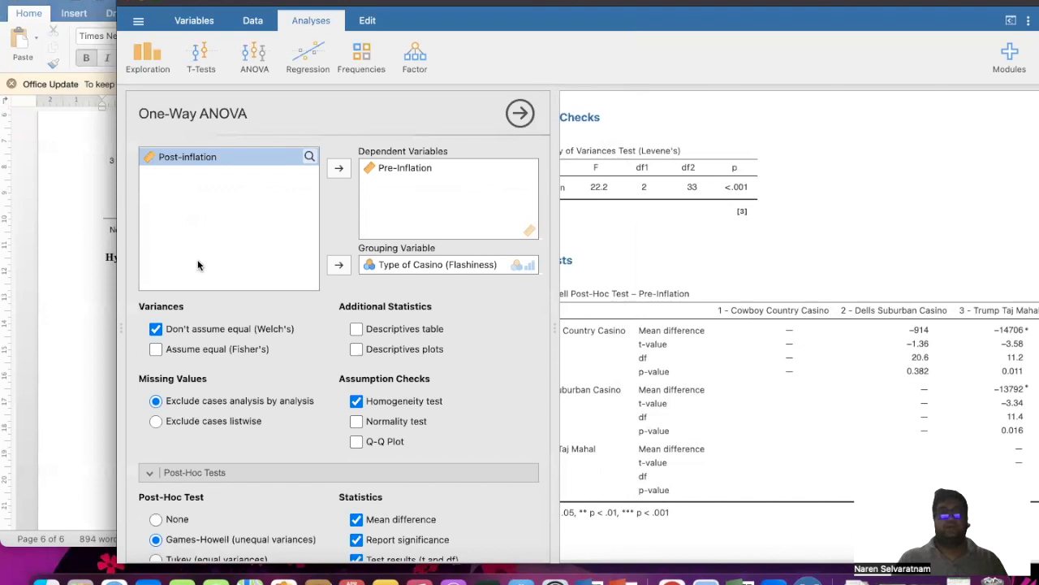
pyautogui.click(96, 285)
pyautogui.scroll(10, 92, 286)
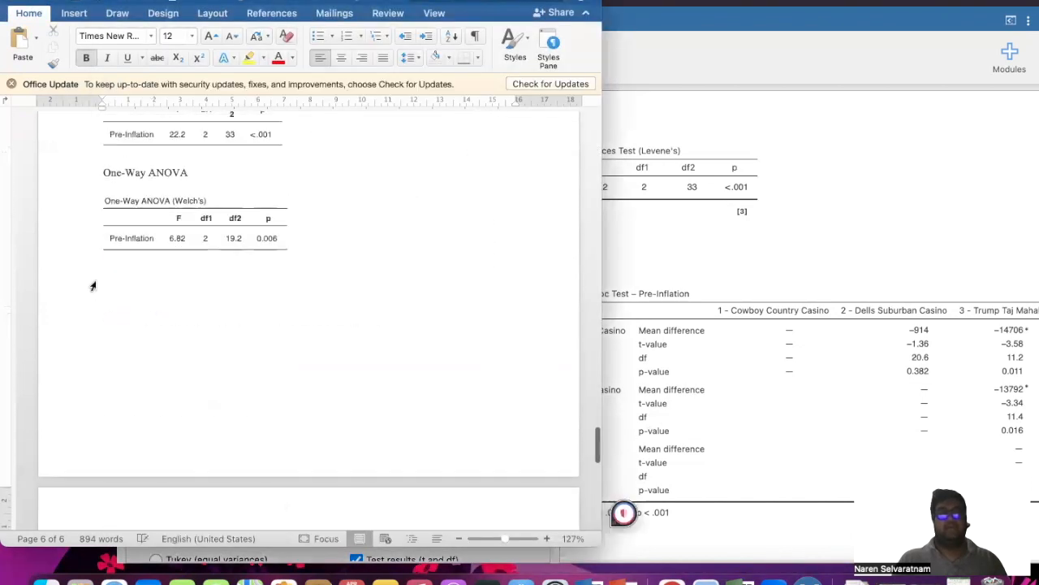
pyautogui.scroll(15, 92, 286)
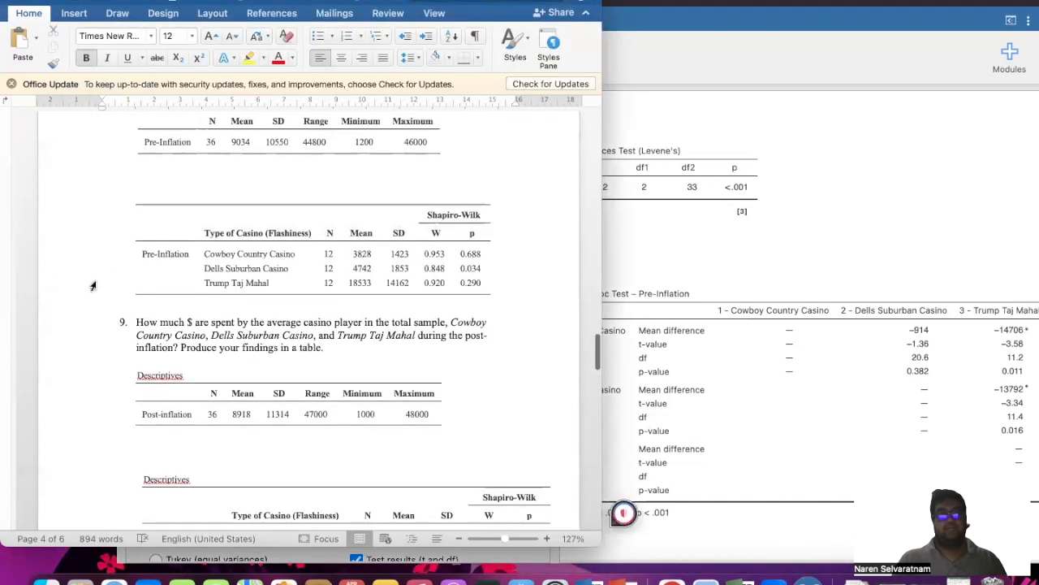
pyautogui.scroll(-3, 93, 286)
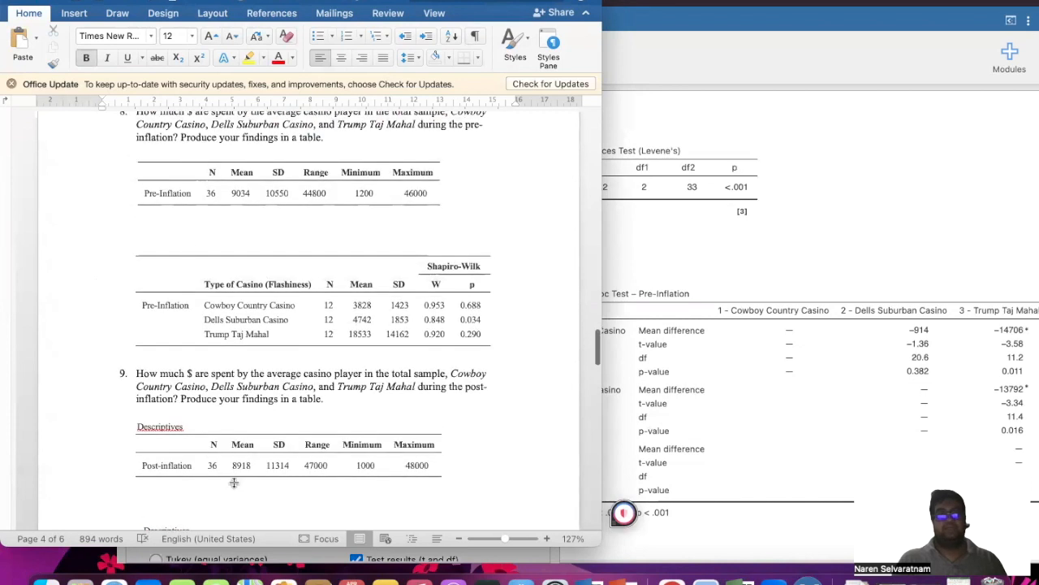
pyautogui.scroll(-5, 219, 398)
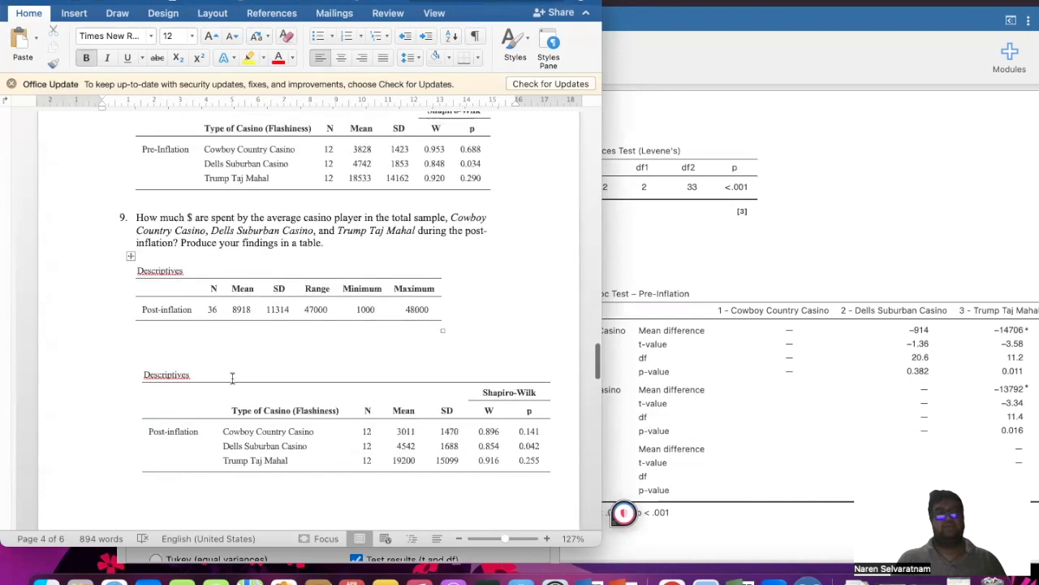
pyautogui.click(190, 351)
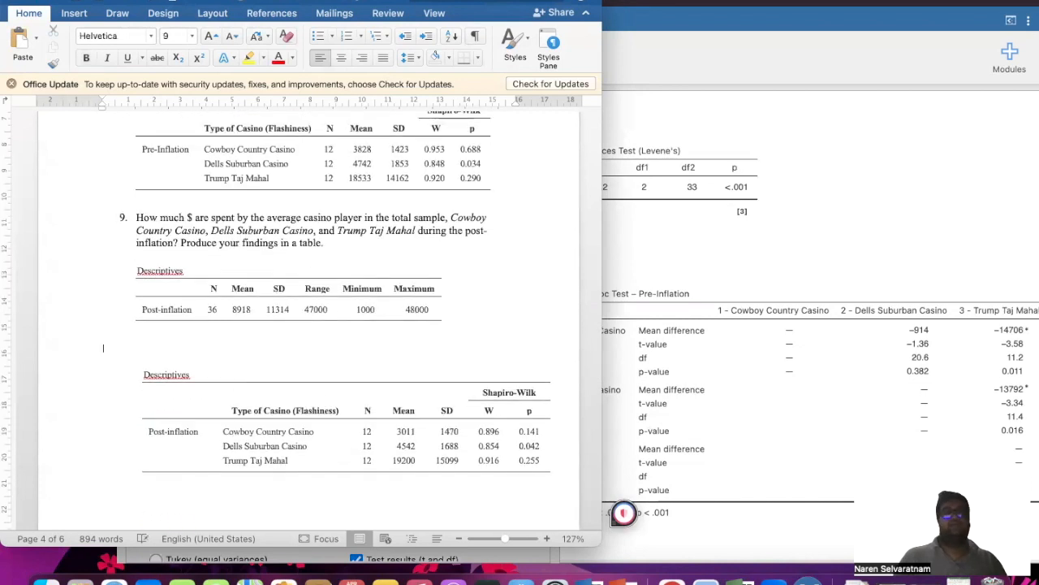
pyautogui.scroll(-12, 301, 320)
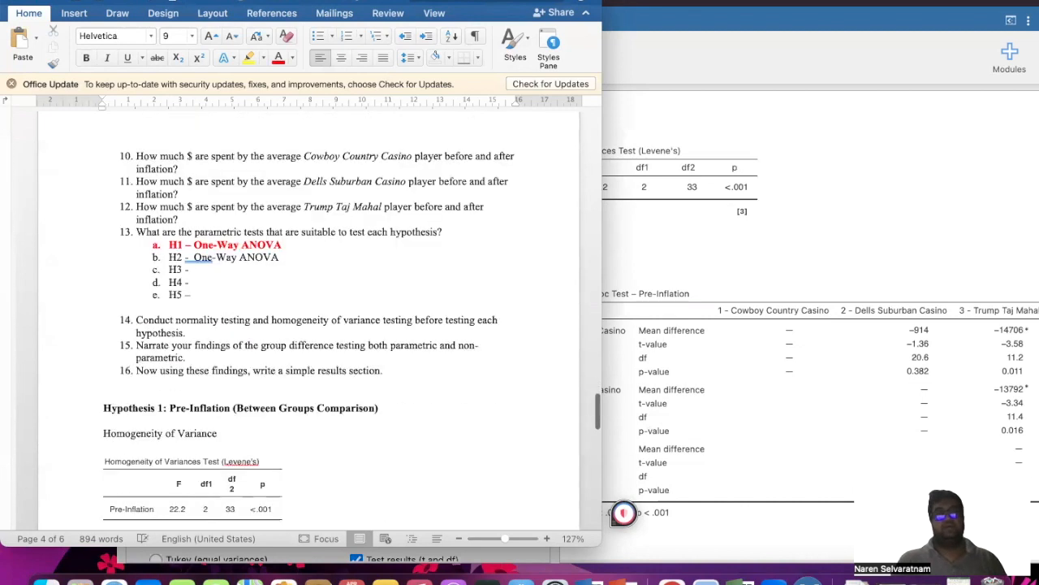
pyautogui.scroll(-15, 309, 325)
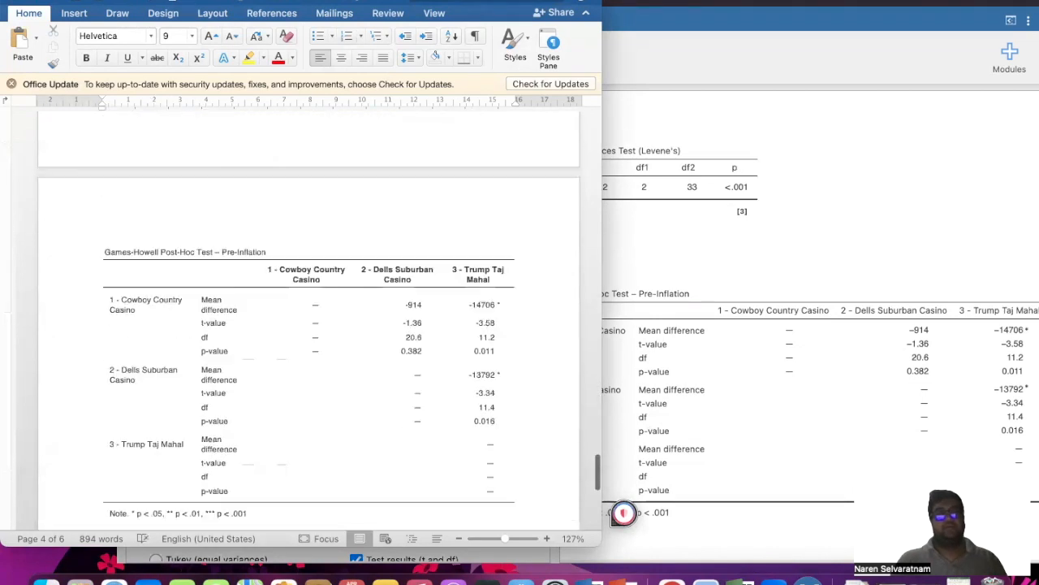
pyautogui.scroll(-8, 281, 309)
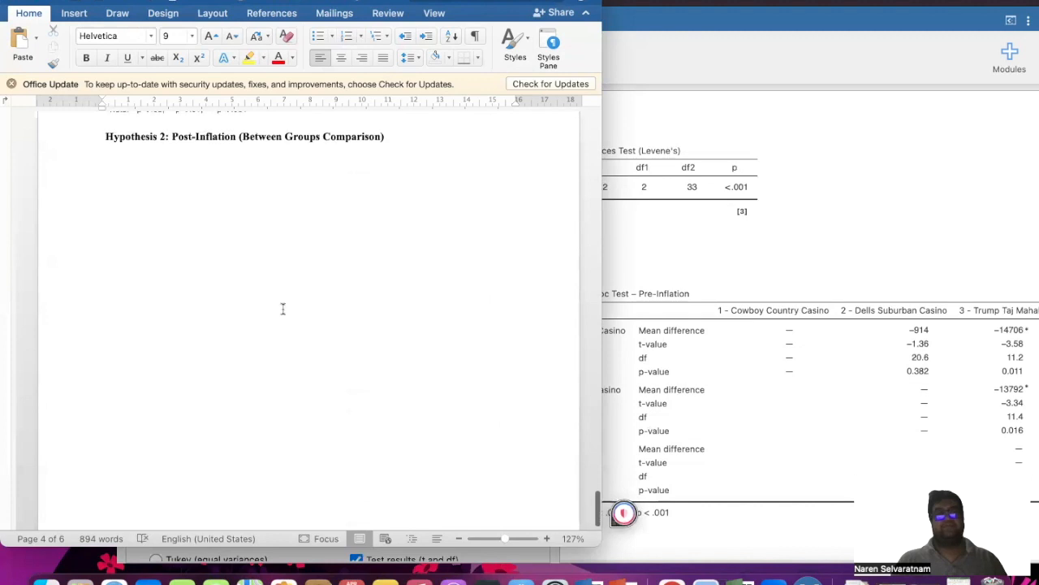
# Switch to jamovi and replace Pre-Inflation with Post-inflation as the dependent variable of the One-Way ANOVA.
pyautogui.click(630, 268)
pyautogui.click(388, 170)
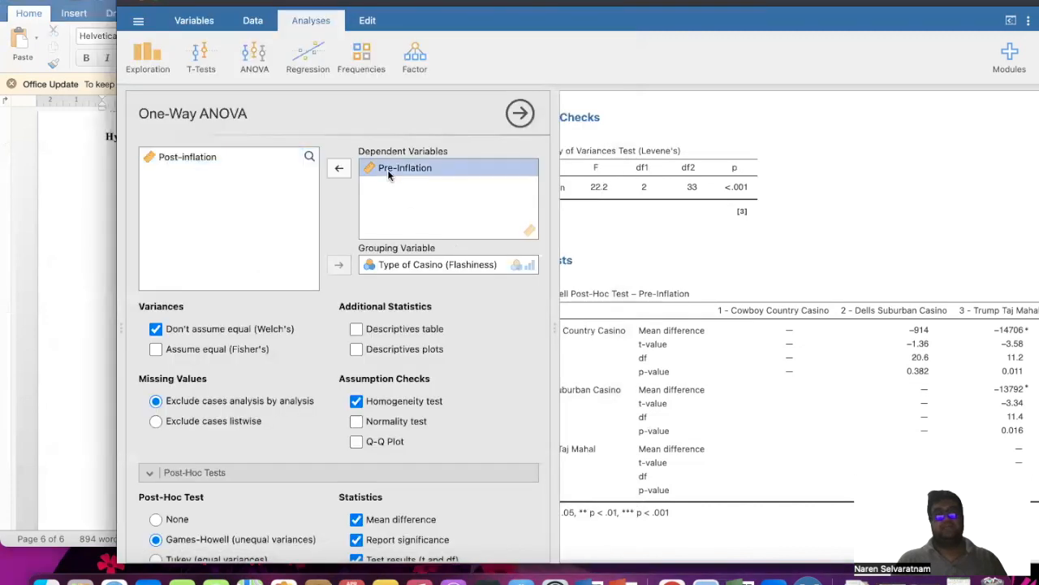
pyautogui.click(340, 172)
pyautogui.click(187, 174)
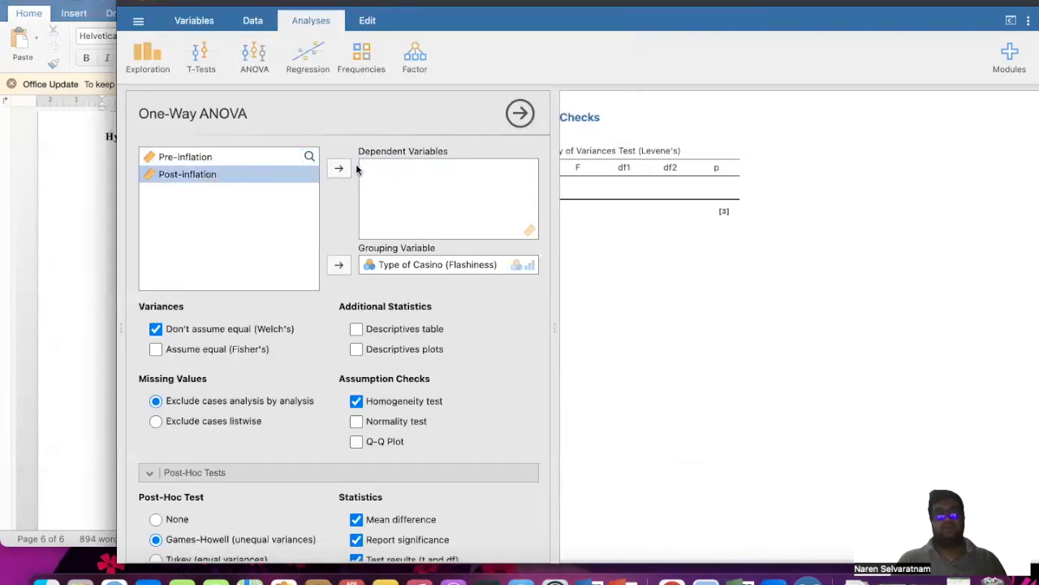
pyautogui.click(341, 168)
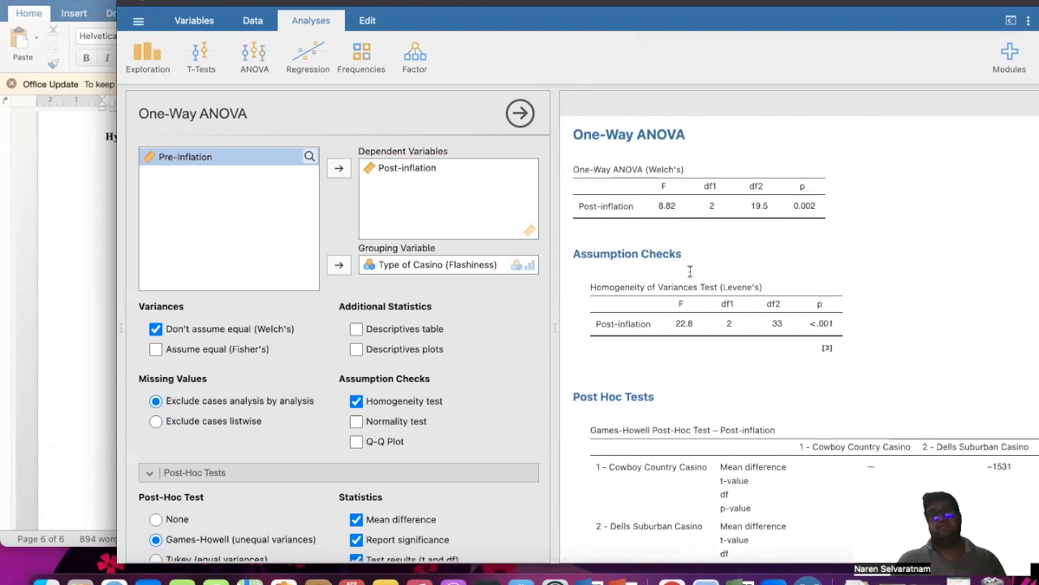
# Copy the Post-inflation Levene's homogeneity table from the jamovi results and paste it into Word below the Hypothesis 2 heading.
pyautogui.scroll(-1, 670, 272)
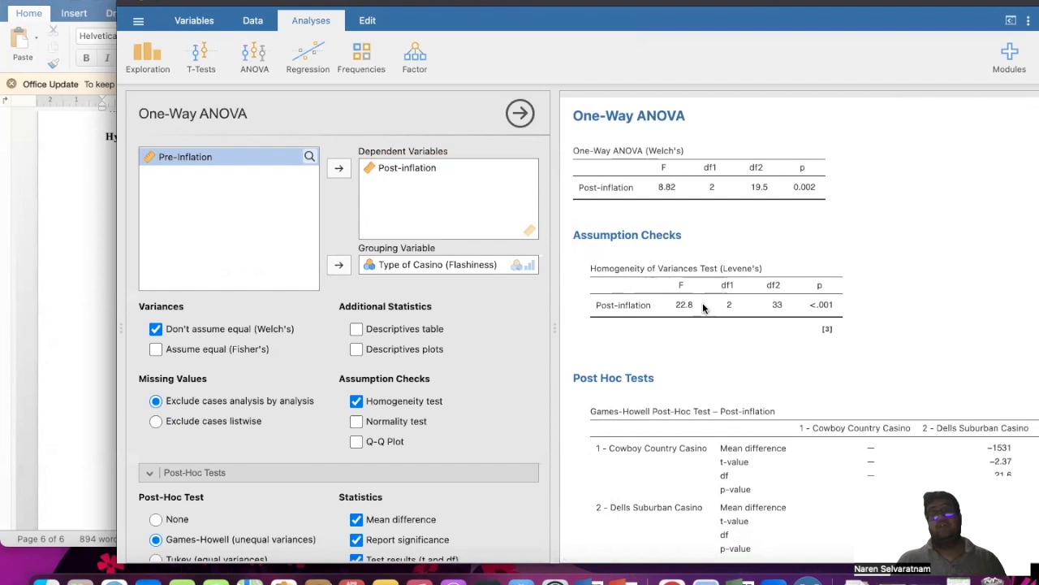
pyautogui.rightClick(754, 302)
pyautogui.moveTo(755, 300)
pyautogui.click(808, 303)
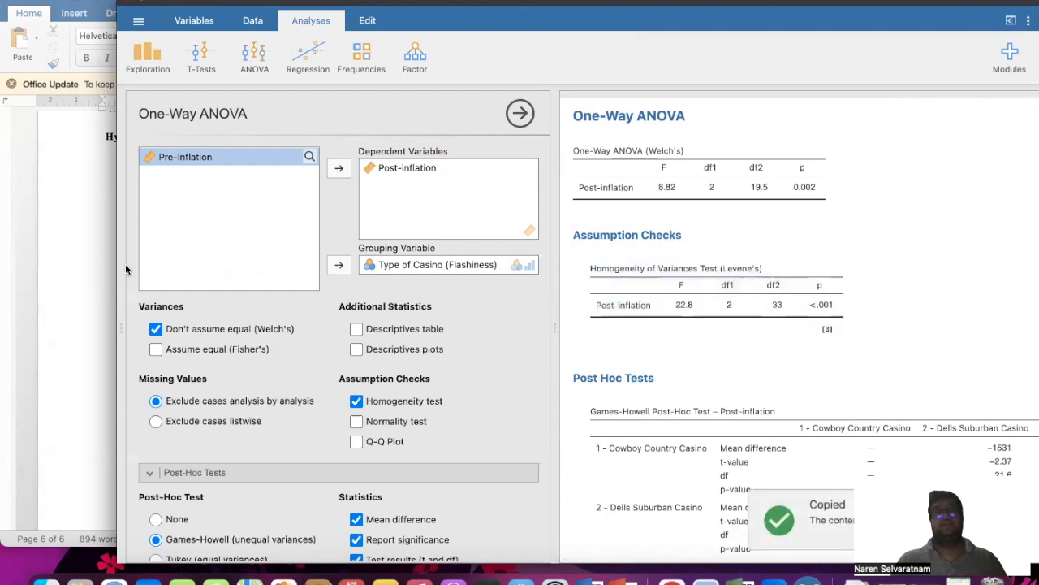
pyautogui.click(86, 269)
pyautogui.click(113, 164)
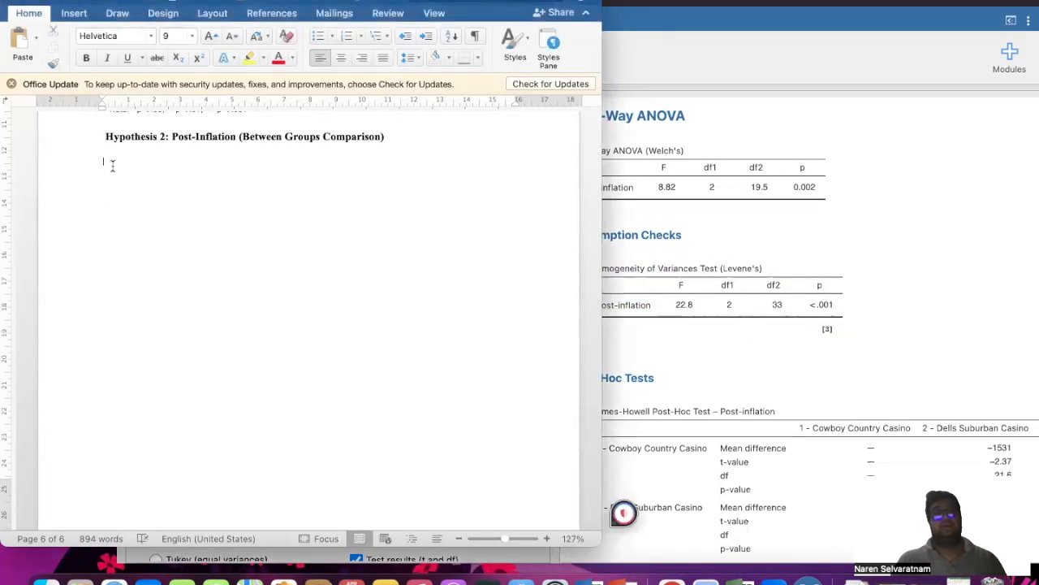
pyautogui.scroll(10, 113, 164)
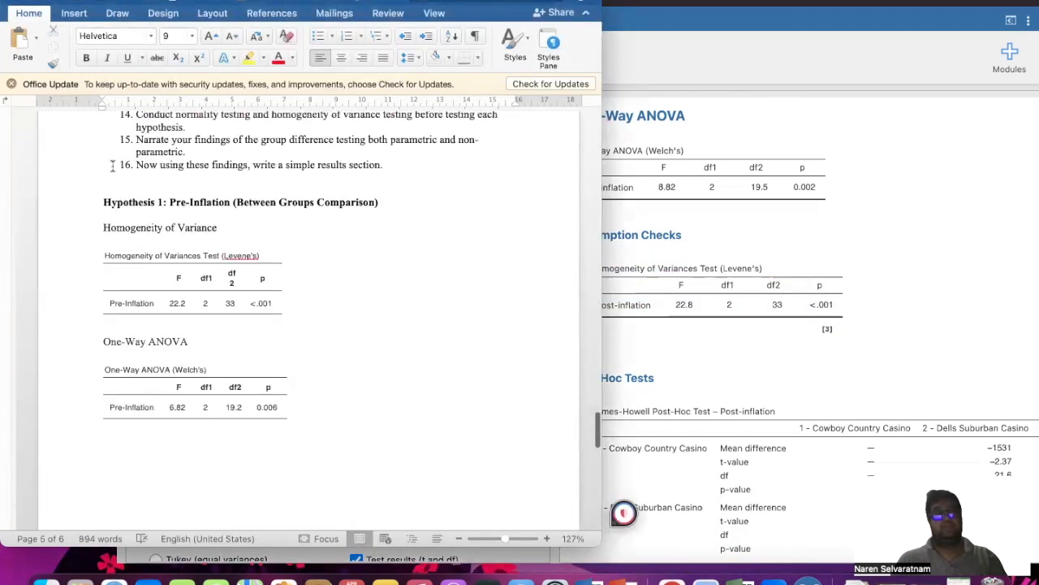
pyautogui.scroll(-10, 112, 164)
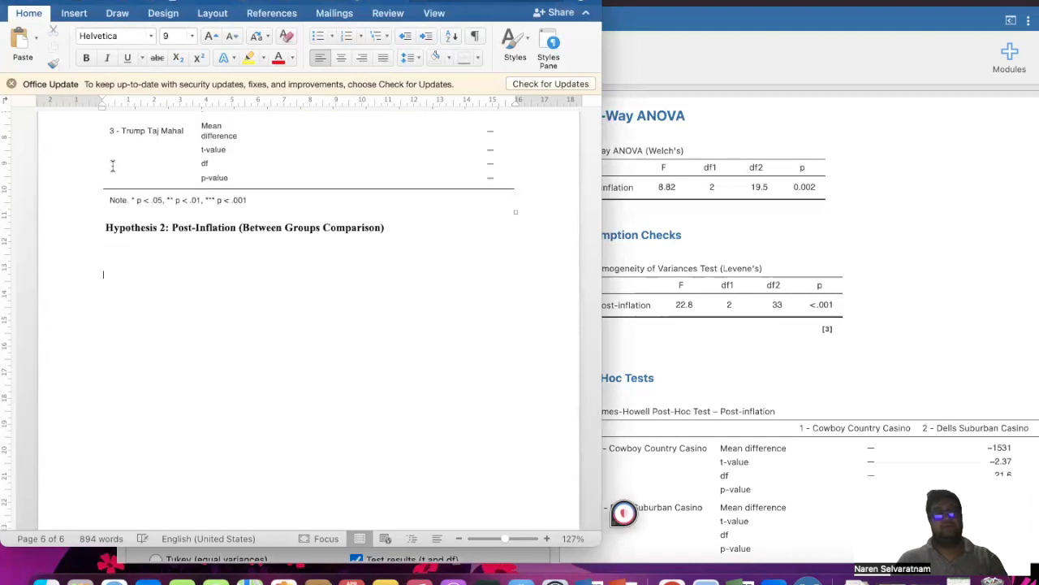
pyautogui.press('super+v')
# Add the subheading "Homogeneity of Variance" above the pasted Levene's table and format it in Times New Roman, size 12.
pyautogui.click(117, 251)
pyautogui.write('Homoe')
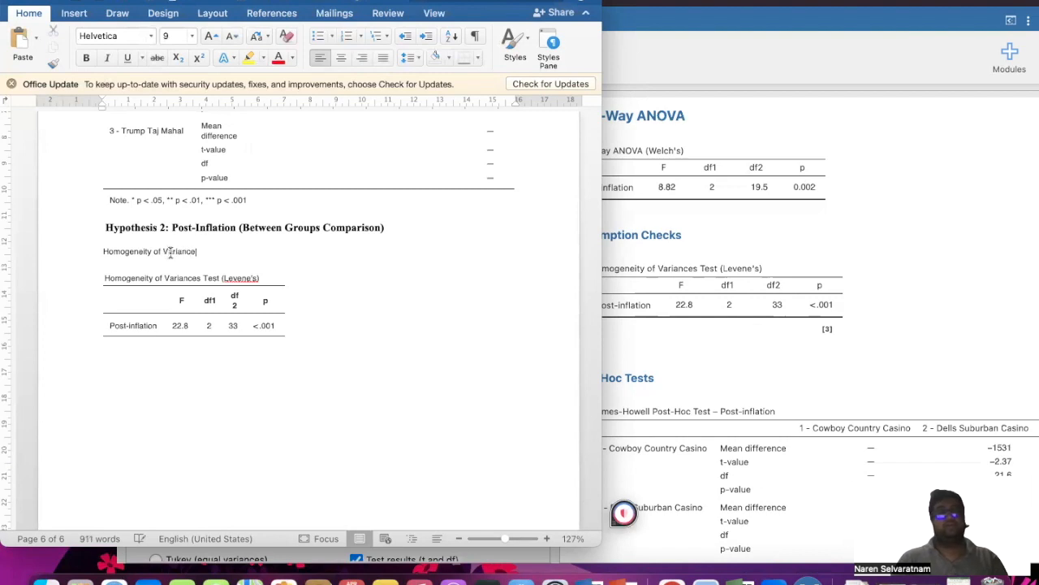
pyautogui.moveTo(198, 251); pyautogui.dragTo(104, 251)
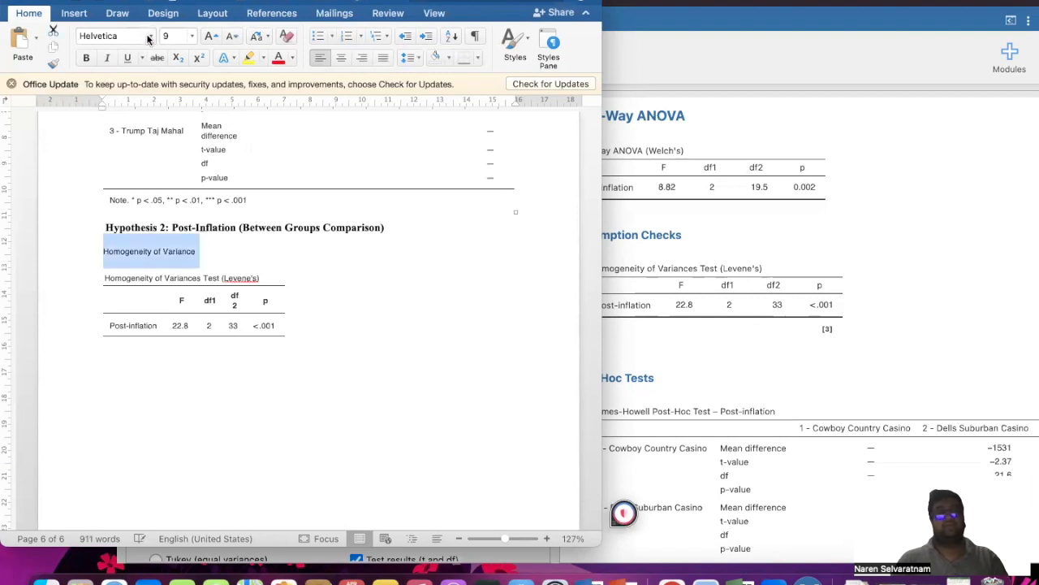
pyautogui.click(150, 36)
pyautogui.click(138, 197)
pyautogui.click(192, 36)
pyautogui.click(182, 199)
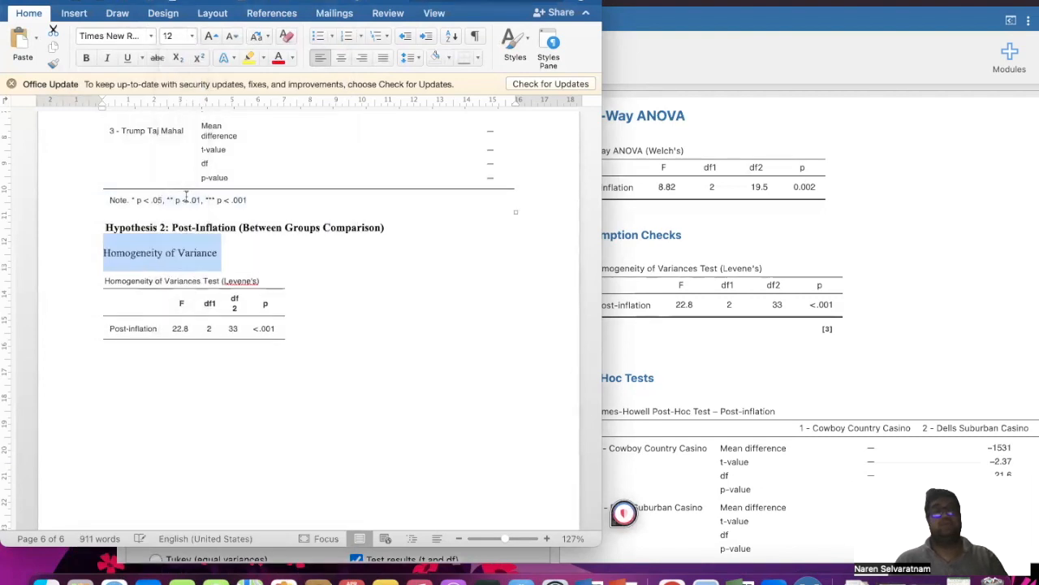
pyautogui.click(163, 253)
# Remove the leading space before the "Hypothesis 2: Post-Inflation (Between Groups Comparison)" heading.
pyautogui.scroll(15, 161, 268)
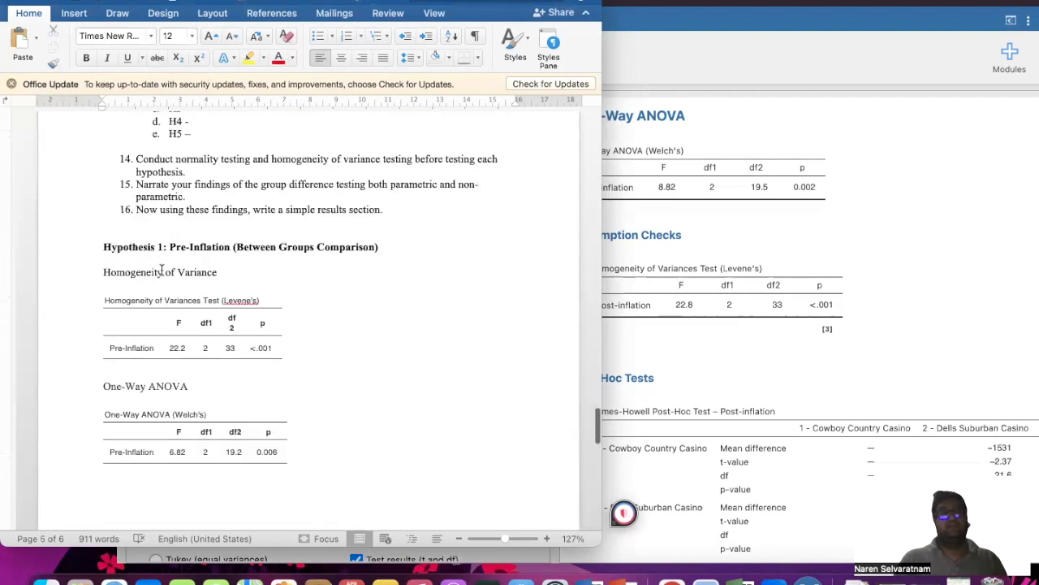
pyautogui.scroll(-15, 161, 271)
pyautogui.click(105, 208)
pyautogui.press('BackSpace')
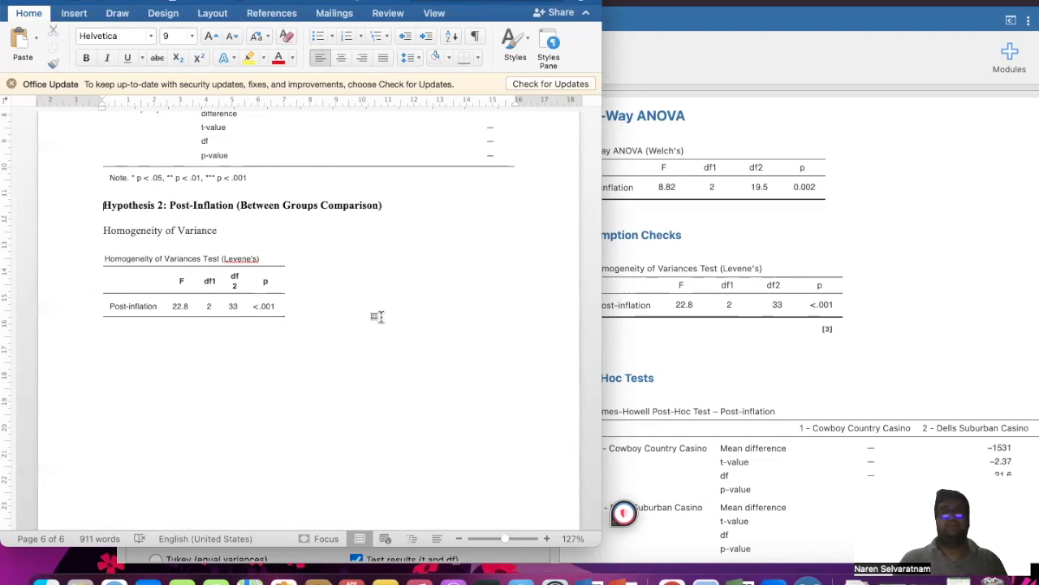
# Switch to jamovi and copy the Post-inflation One-Way ANOVA (Welch's) table.
pyautogui.click(798, 368)
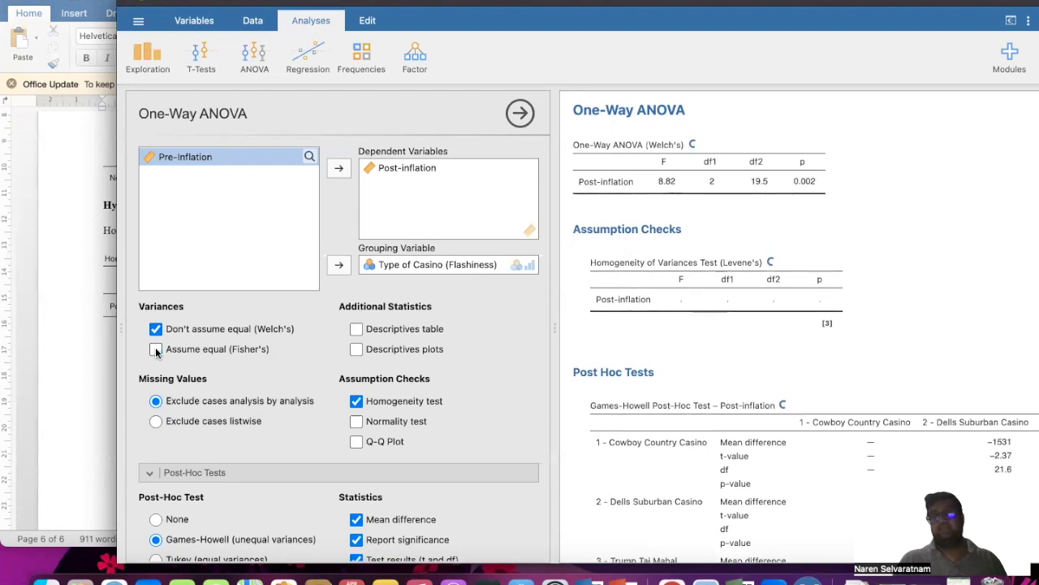
pyautogui.rightClick(647, 183)
pyautogui.moveTo(647, 183)
pyautogui.click(683, 186)
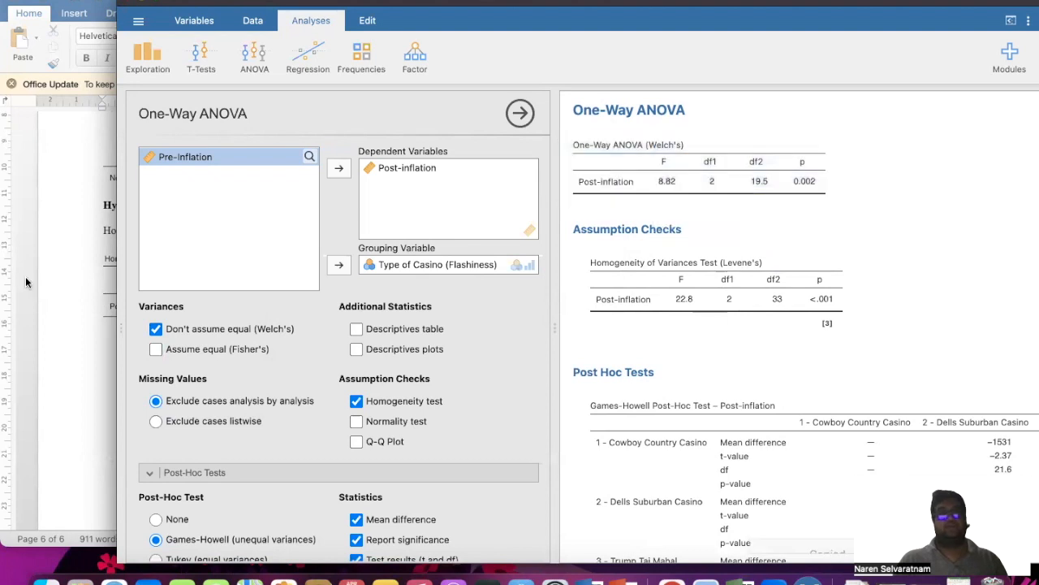
# In Word, copy the "One-Way ANOVA" subheading from the Hypothesis 1 section and paste it below Hypothesis 2's Levene's table.
pyautogui.click(26, 276)
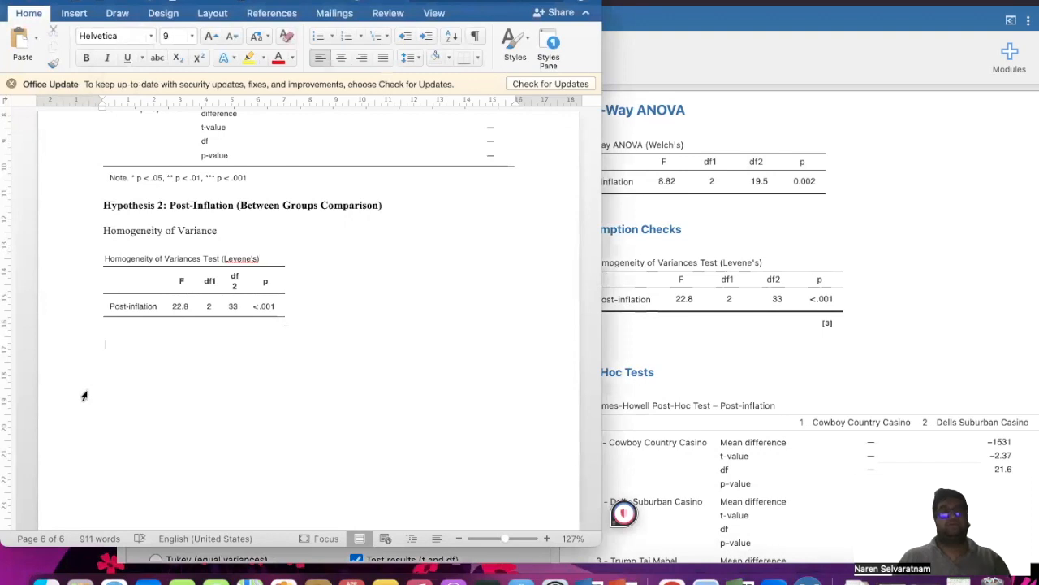
pyautogui.scroll(20, 85, 395)
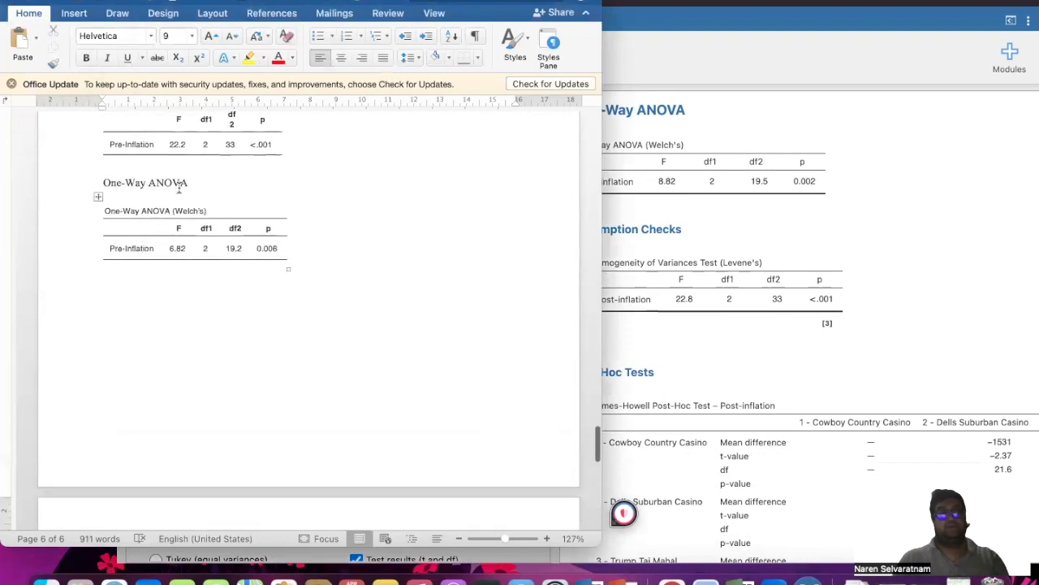
pyautogui.click(98, 179)
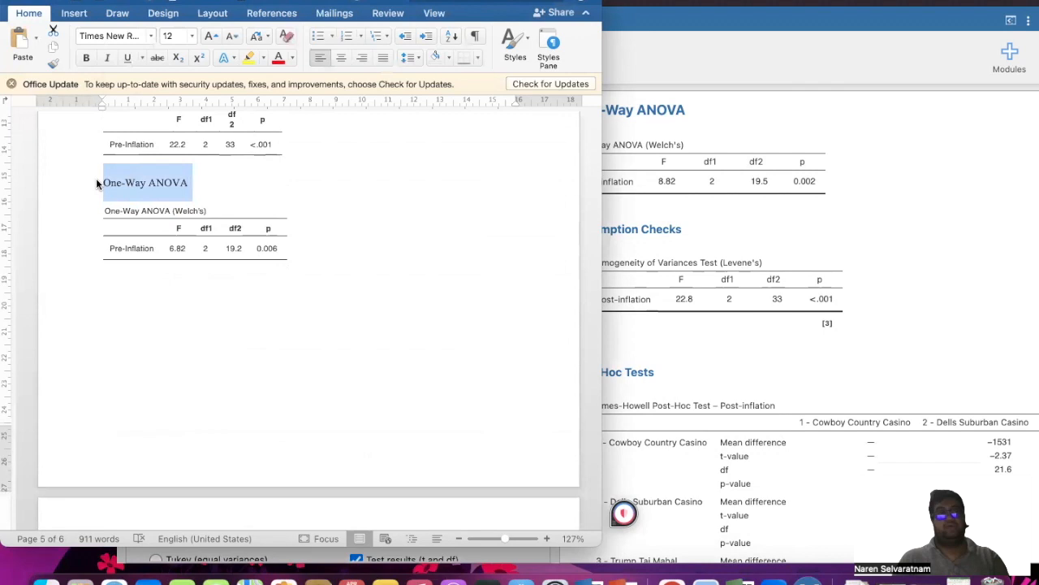
pyautogui.scroll(-5, 93, 184)
pyautogui.scroll(-3, 93, 185)
pyautogui.click(108, 406)
pyautogui.press('super+v')
# Copy the Post-inflation Welch's One-Way ANOVA table from jamovi and paste it under Hypothesis 2's "One-Way ANOVA" subheading in Word.
pyautogui.click(710, 298)
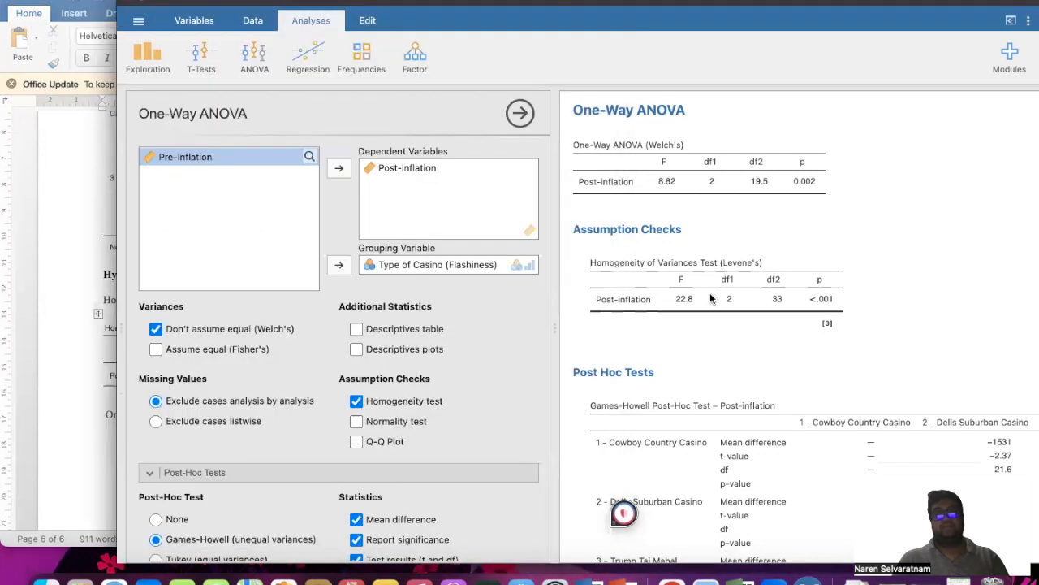
pyautogui.rightClick(710, 298)
pyautogui.click(735, 295)
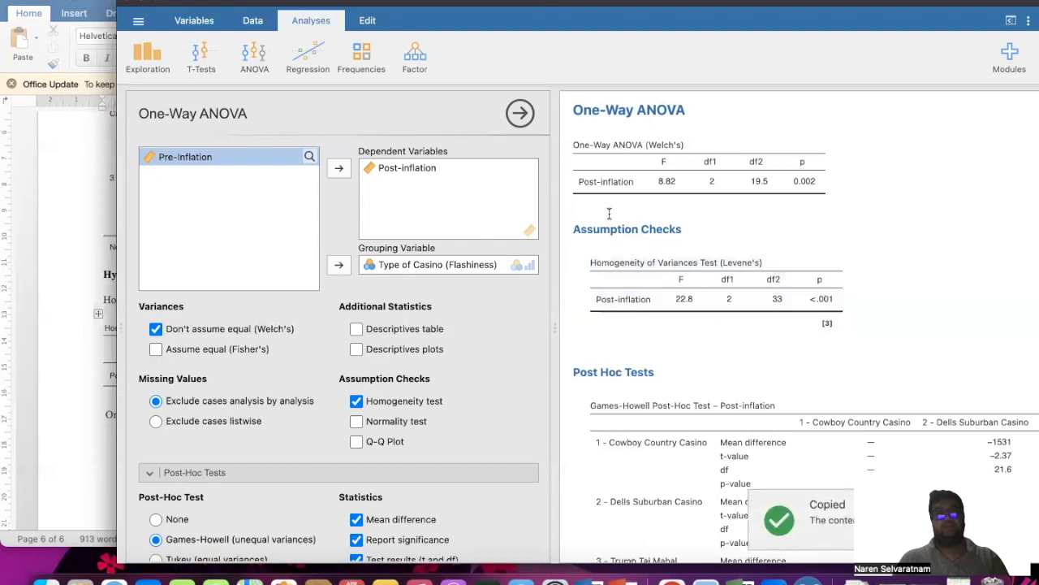
pyautogui.rightClick(624, 177)
pyautogui.click(662, 176)
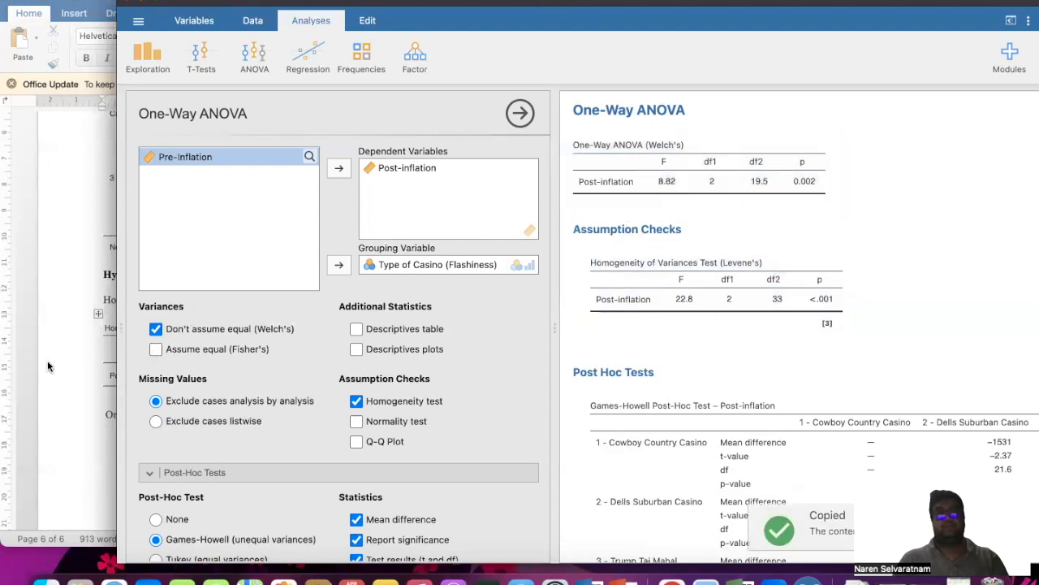
pyautogui.click(63, 390)
pyautogui.click(107, 434)
pyautogui.press('super+v')
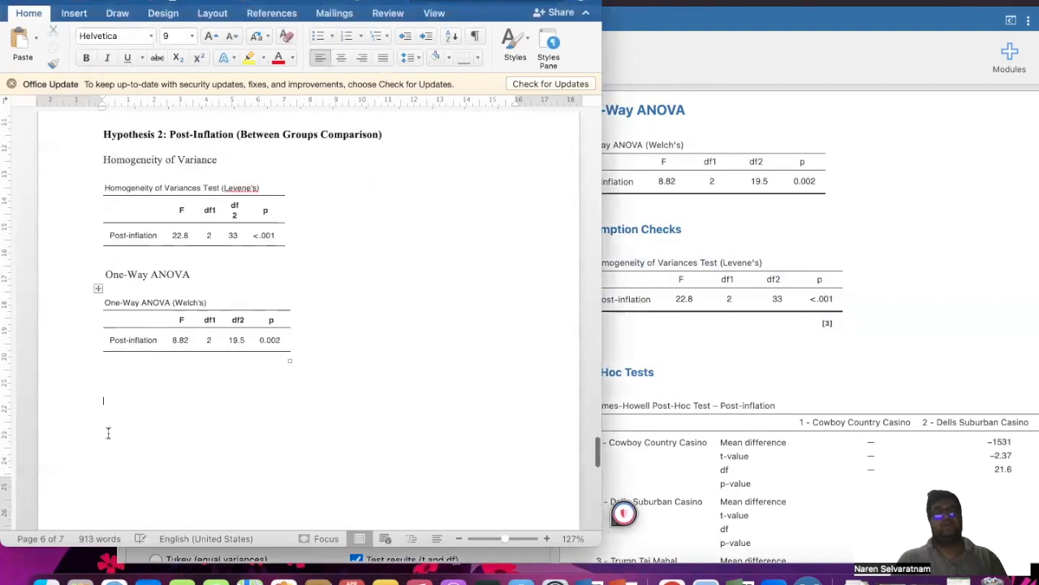
# Switch to jamovi and examine the mean differences and p-values between casinos in the Post-inflation Games-Howell post hoc table.
pyautogui.click(721, 313)
pyautogui.scroll(-5, 721, 312)
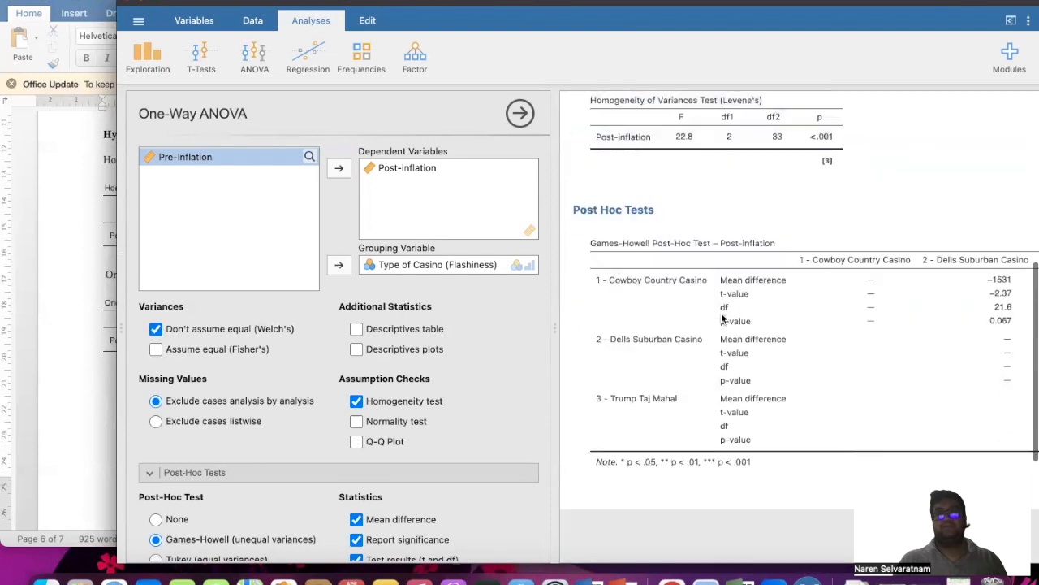
pyautogui.scroll(-1, 721, 318)
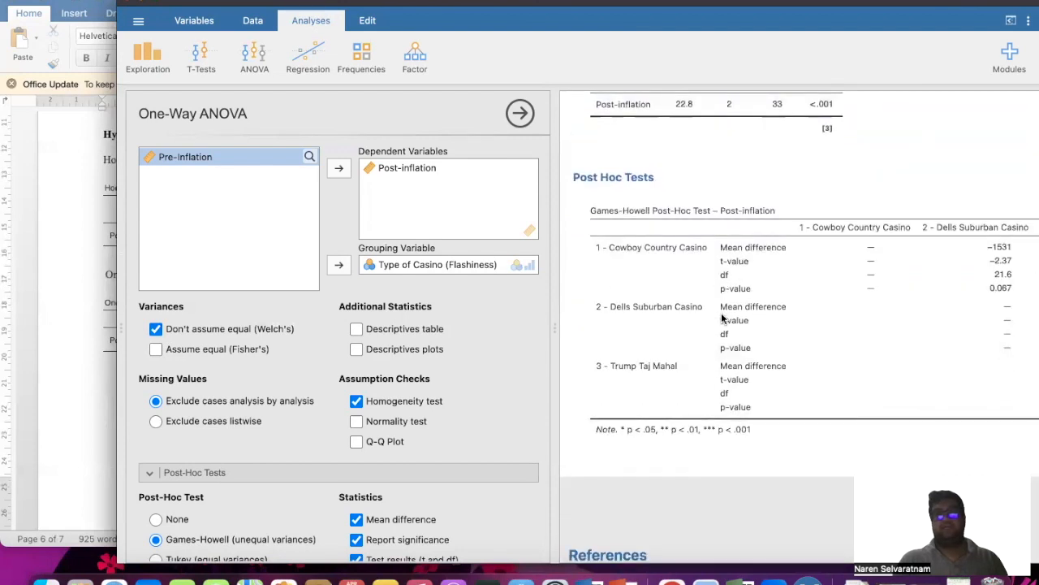
pyautogui.hscroll(5, 715, 313)
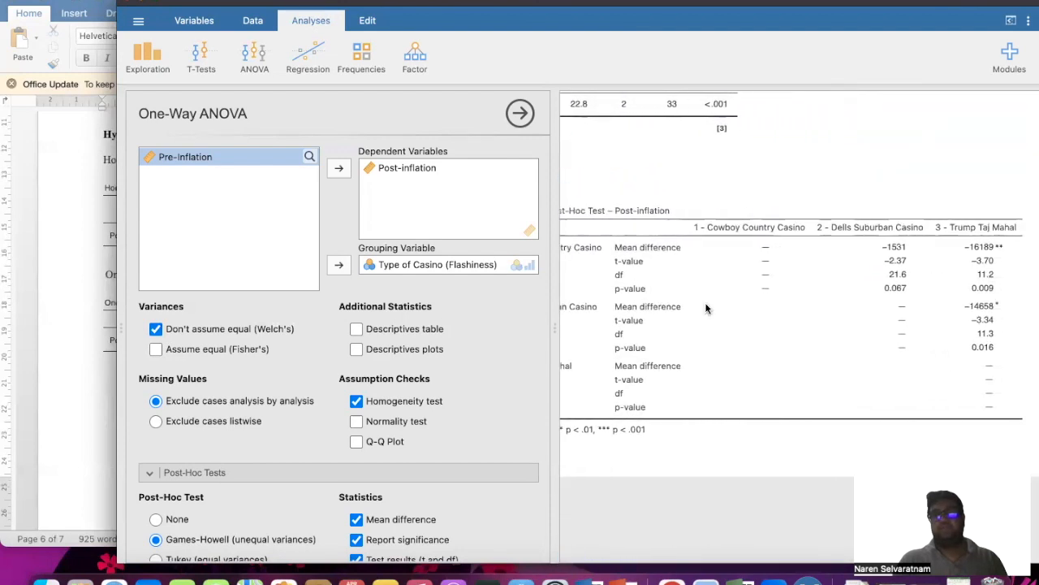
pyautogui.hscroll(-3, 706, 307)
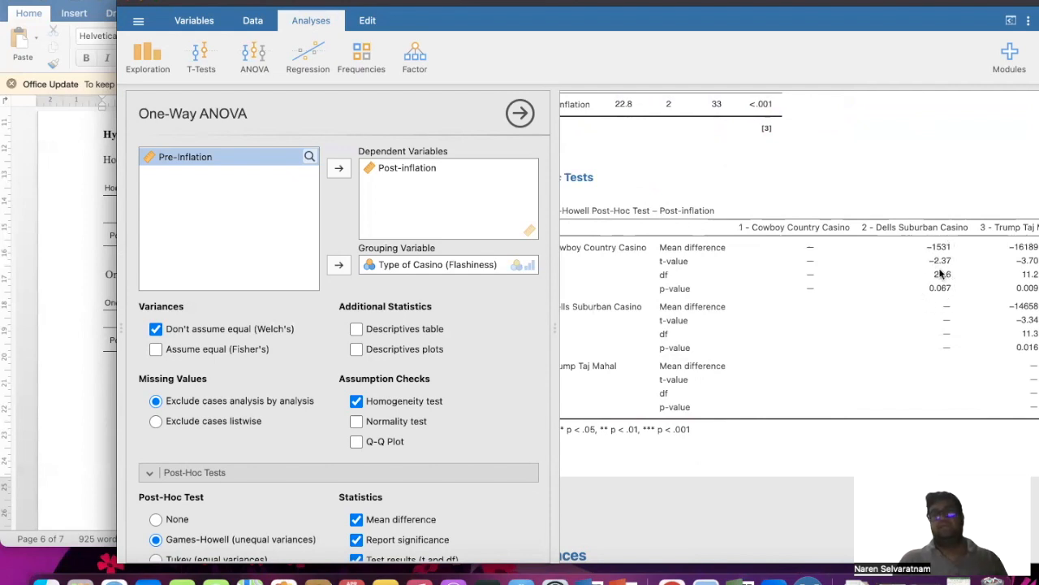
pyautogui.hscroll(5, 893, 296)
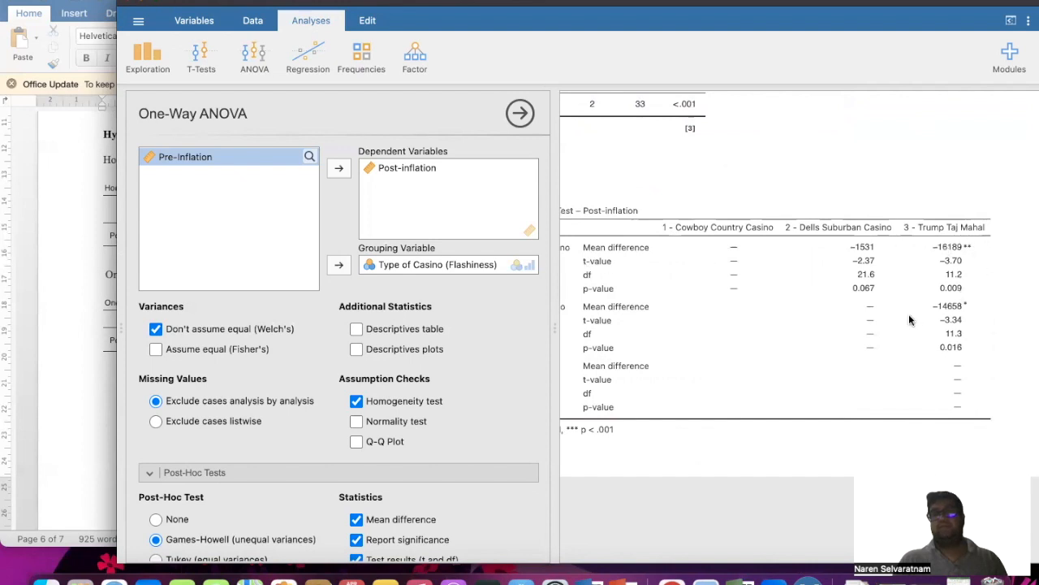
pyautogui.hscroll(-5, 845, 321)
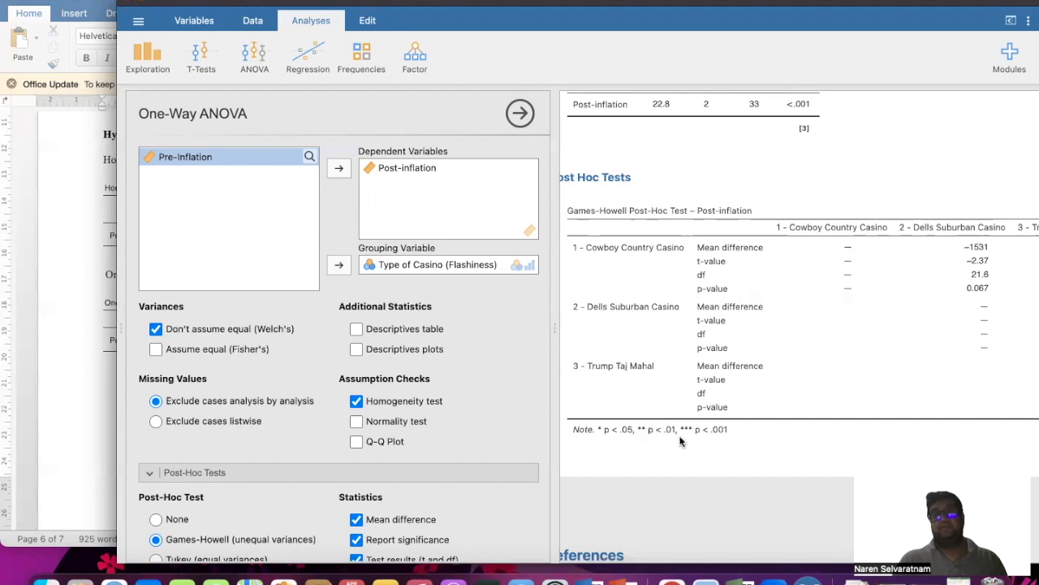
pyautogui.hscroll(5, 680, 436)
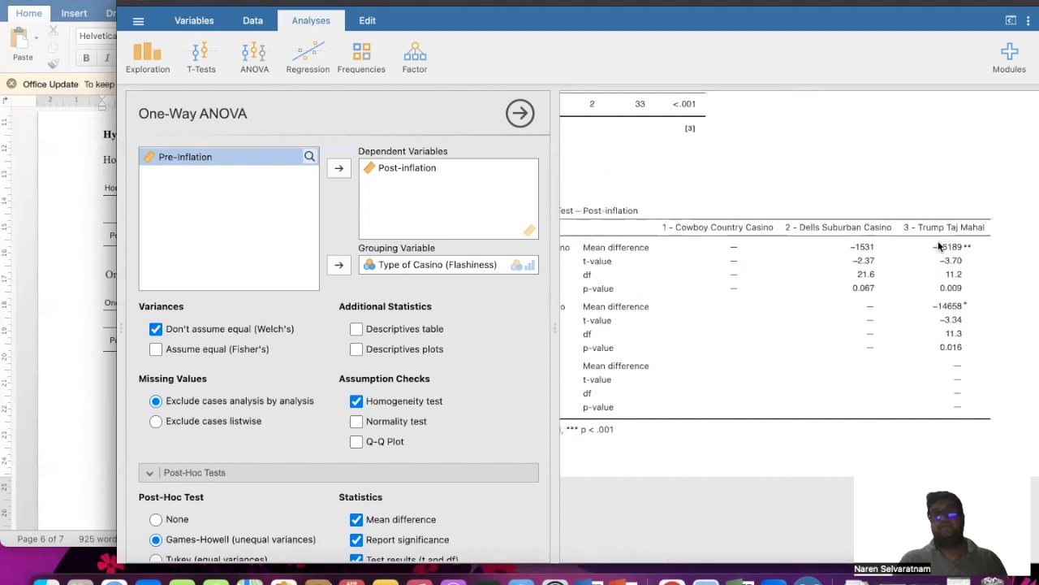
# Copy the Post-inflation Games-Howell post hoc table and paste it into Word below Hypothesis 2's Welch's ANOVA table.
pyautogui.rightClick(803, 322)
pyautogui.click(844, 328)
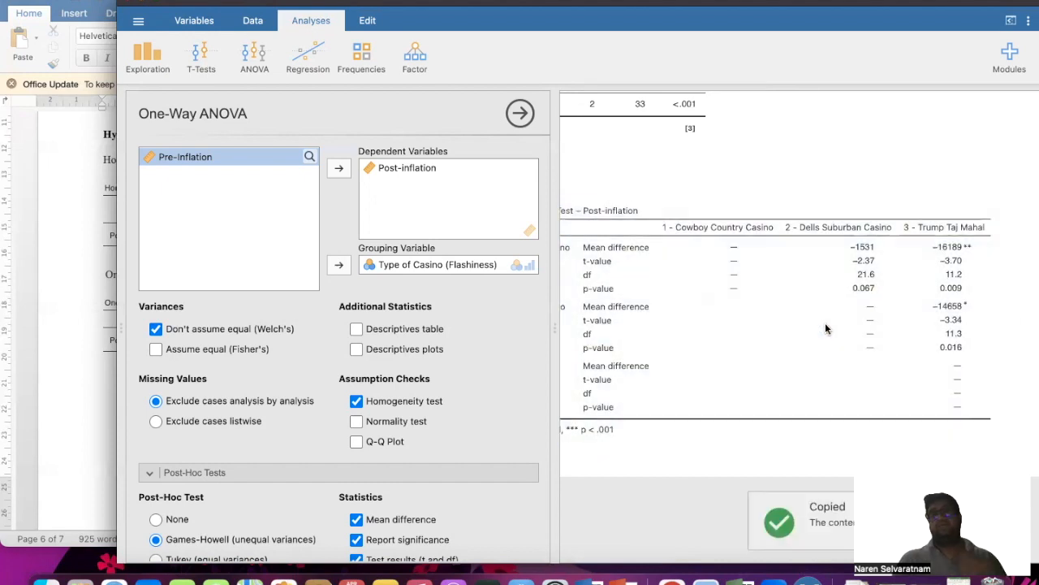
pyautogui.click(79, 387)
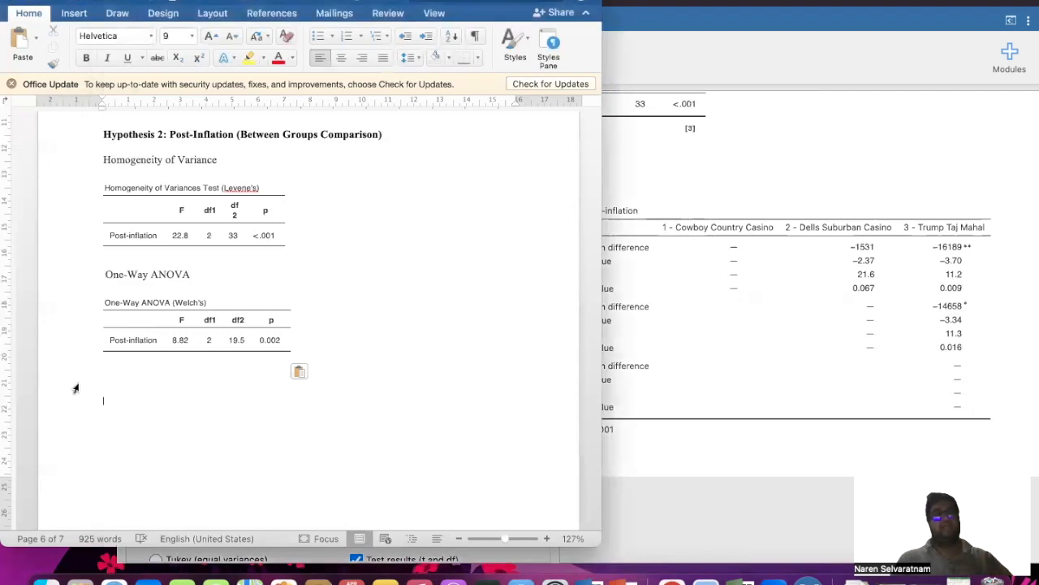
pyautogui.scroll(10, 87, 388)
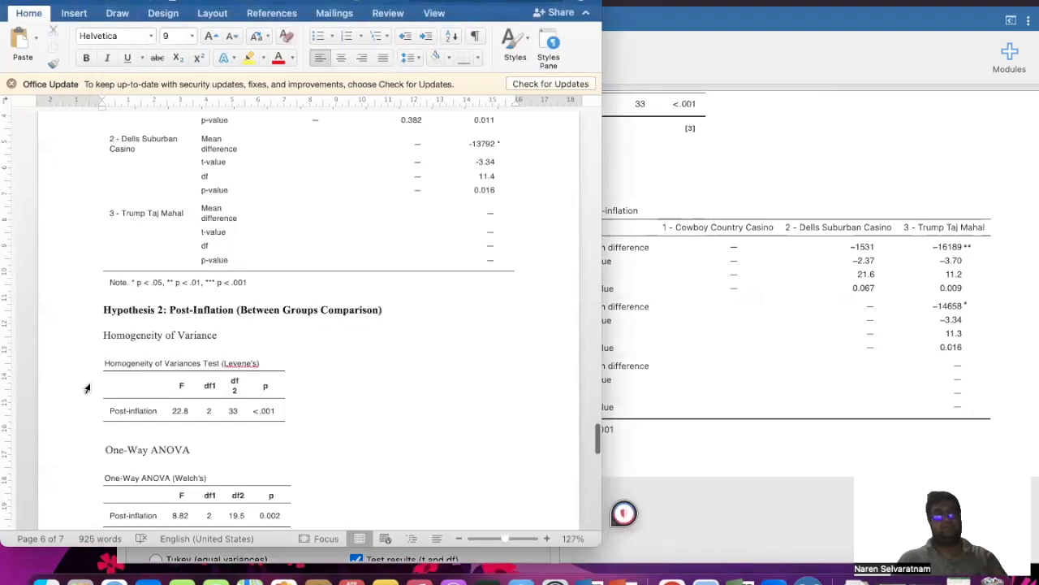
pyautogui.scroll(-10, 87, 388)
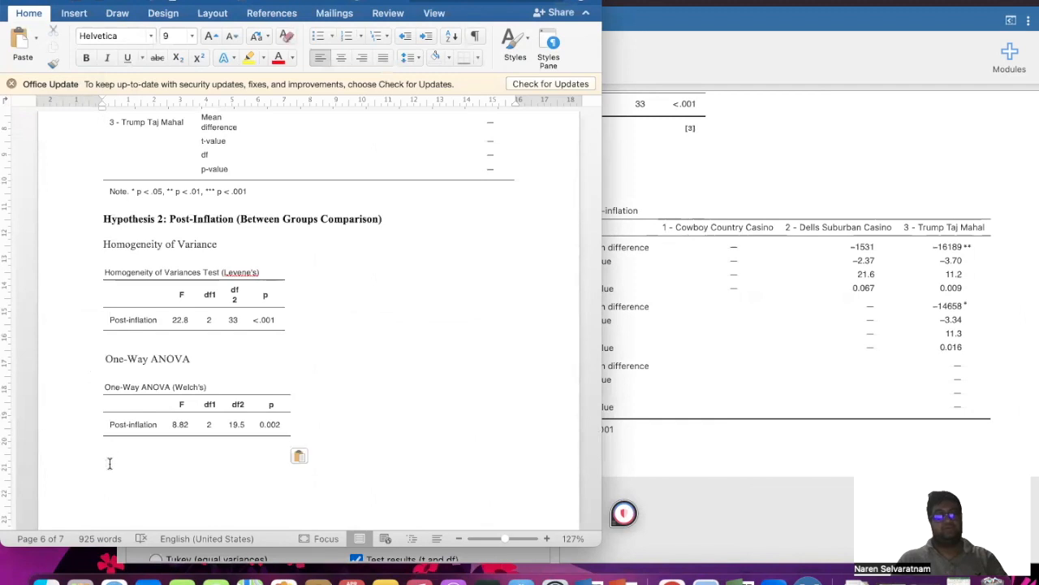
pyautogui.press('super+v')
pyautogui.scroll(-3, 109, 463)
# Insert blank lines above the Post-inflation Games-Howell table so that the whole table starts on the next page.
pyautogui.scroll(6, 110, 463)
pyautogui.scroll(2, 110, 463)
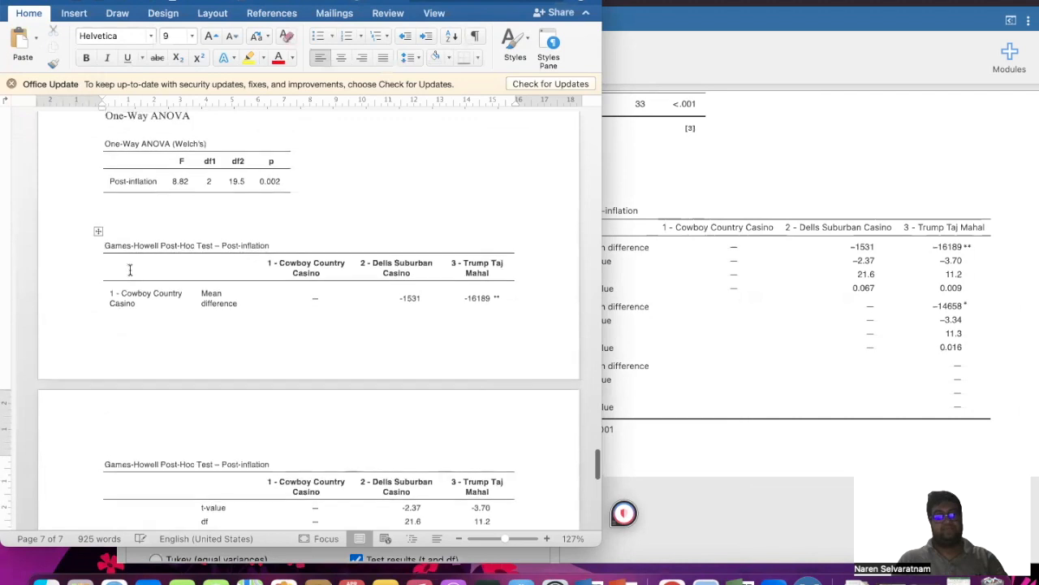
pyautogui.press('Return')
pyautogui.press('Return')
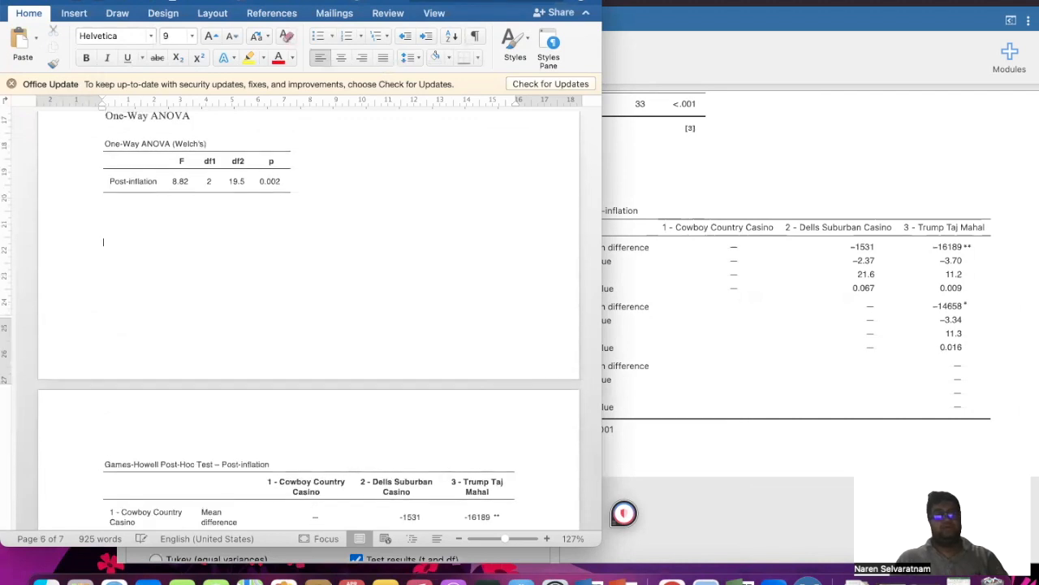
pyautogui.scroll(-10, 309, 324)
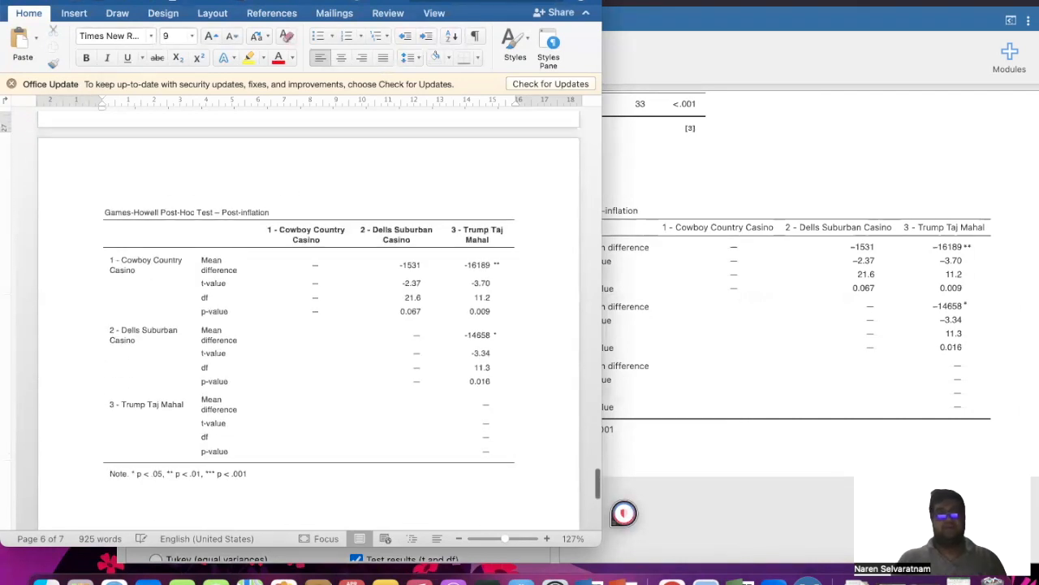
pyautogui.scroll(10, 309, 325)
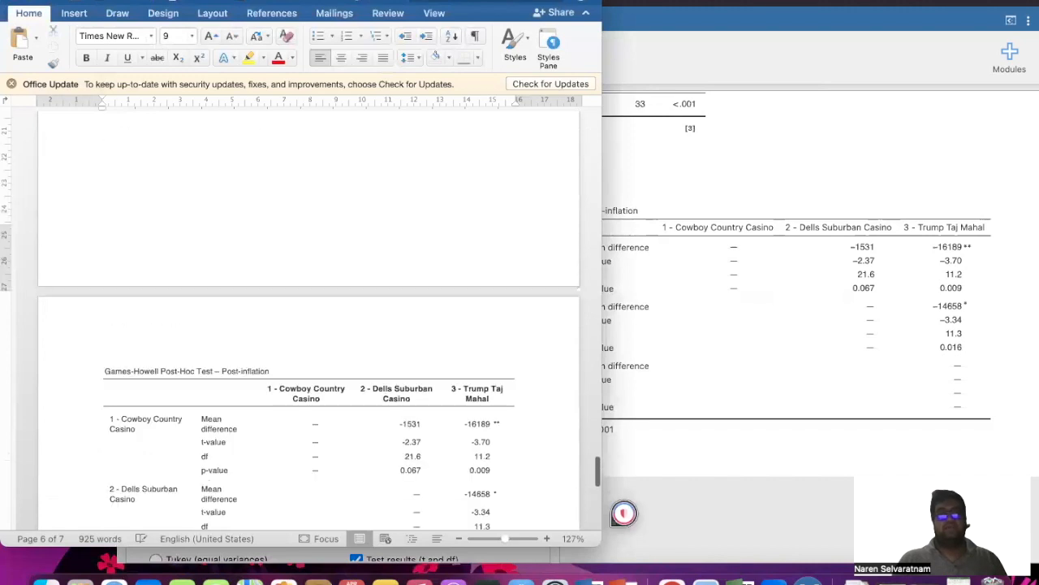
pyautogui.scroll(10, 308, 325)
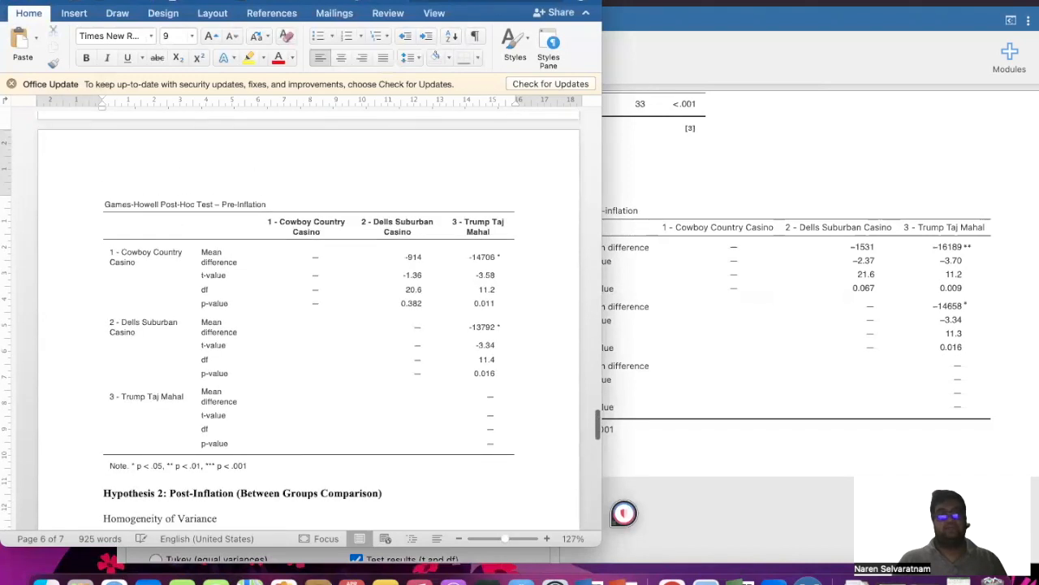
# Delete the number prefixes "1 - ", "2 - " and "3 - " from the casino column headers of the Pre-Inflation Games-Howell table.
pyautogui.scroll(2, 308, 325)
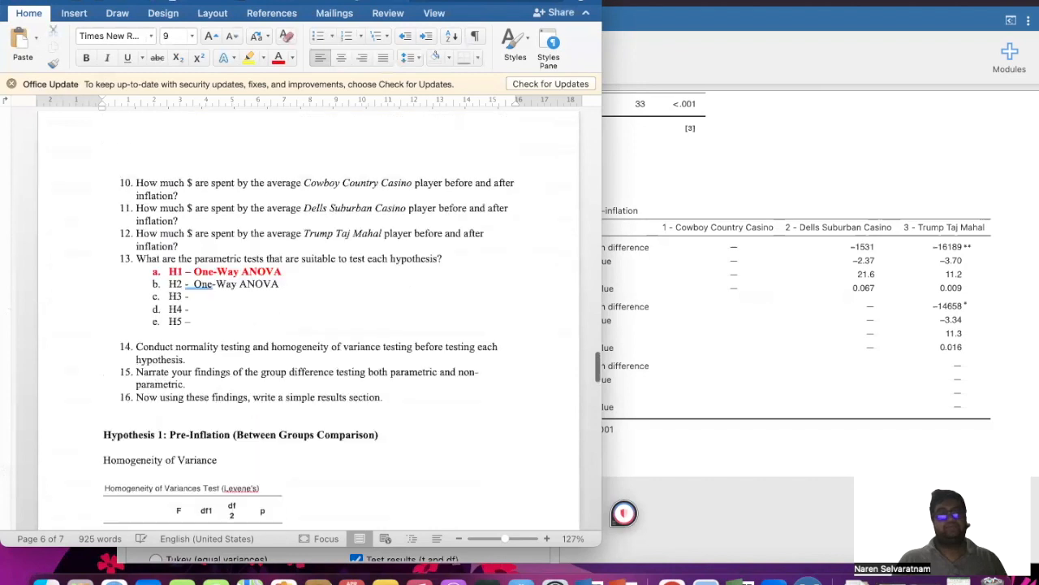
pyautogui.scroll(-5, 308, 325)
pyautogui.scroll(-8, 308, 325)
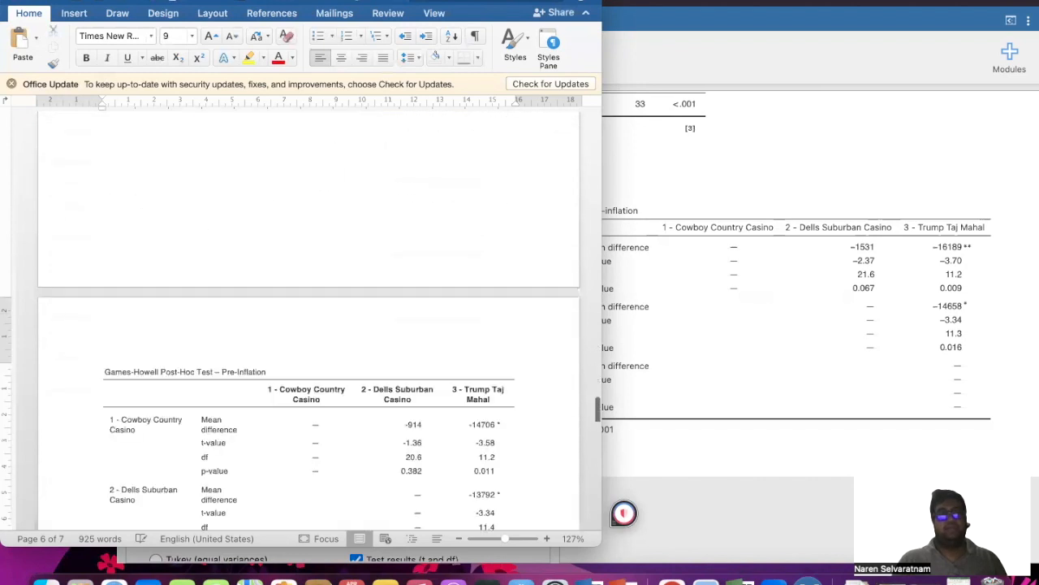
pyautogui.scroll(1, 281, 194)
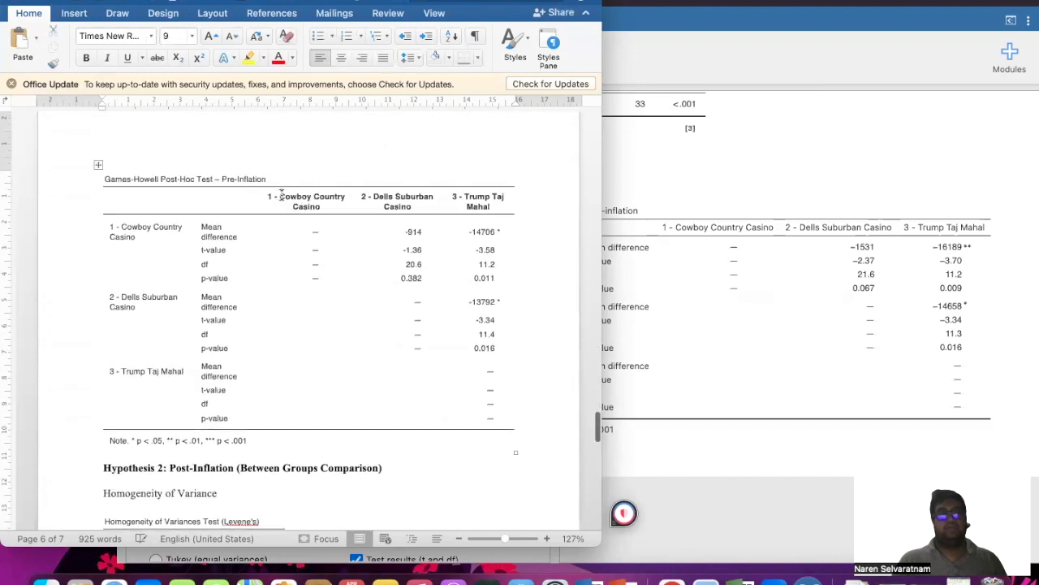
pyautogui.click(279, 198)
pyautogui.press('BackSpace')
pyautogui.press('BackSpace')
pyautogui.press('BackSpace')
pyautogui.press('BackSpace')
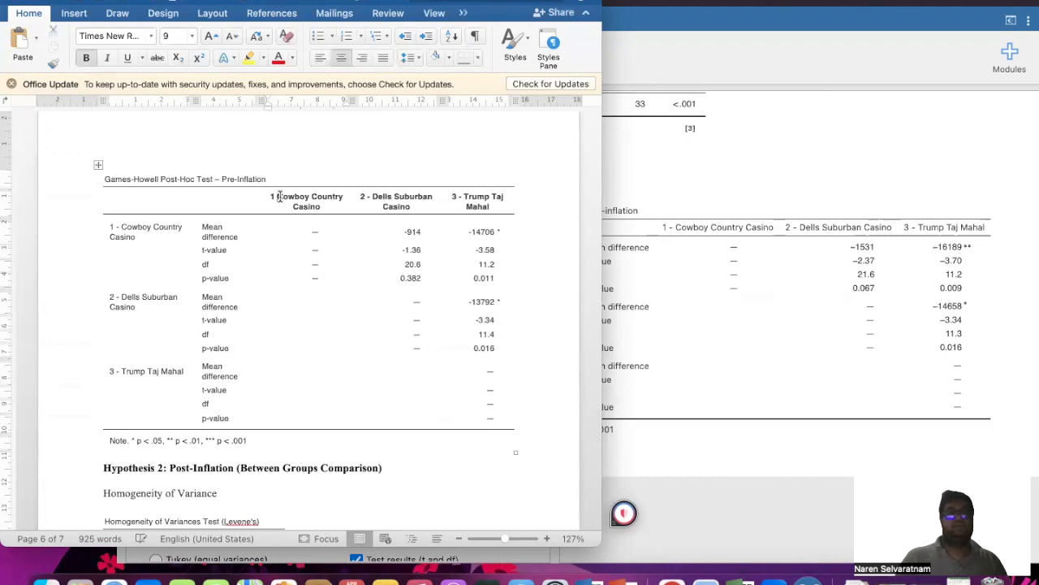
pyautogui.click(370, 198)
pyautogui.press('BackSpace')
pyautogui.press('BackSpace')
pyautogui.press('BackSpace')
pyautogui.press('BackSpace')
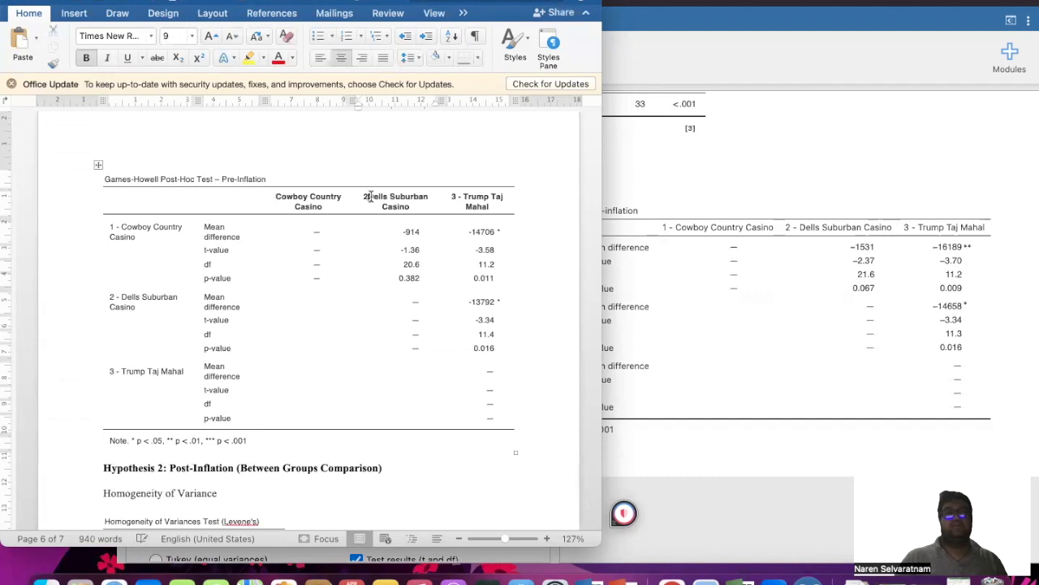
pyautogui.click(461, 197)
pyautogui.press('BackSpace')
pyautogui.press('BackSpace')
pyautogui.press('BackSpace')
pyautogui.press('BackSpace')
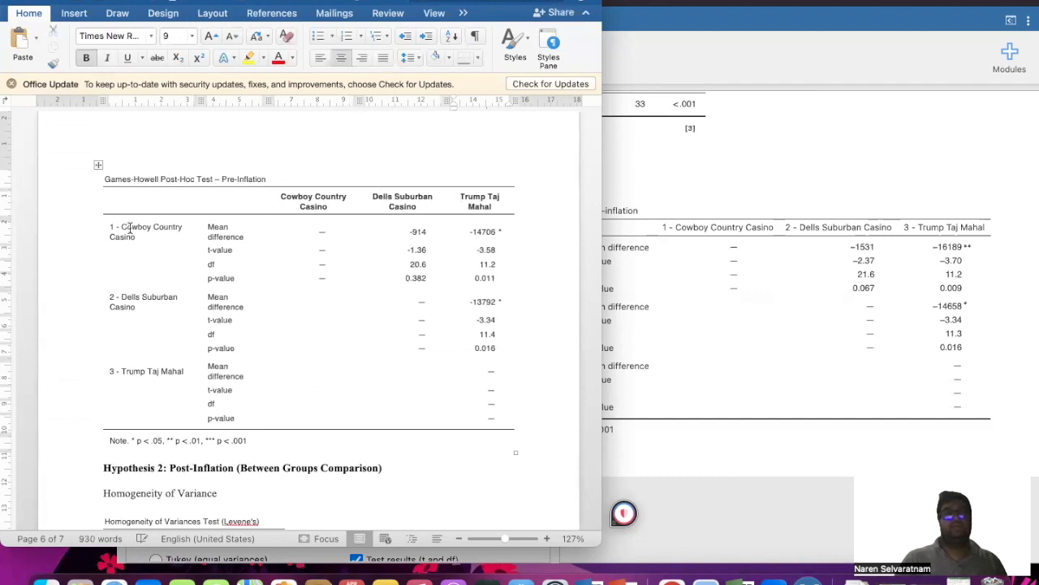
# Remove the number prefixes from the three casino row labels in the Pre-Inflation Games-Howell table, leaving only the casino names.
pyautogui.click(120, 227)
pyautogui.press('BackSpace')
pyautogui.press('BackSpace')
pyautogui.press('BackSpace')
pyautogui.press('BackSpace')
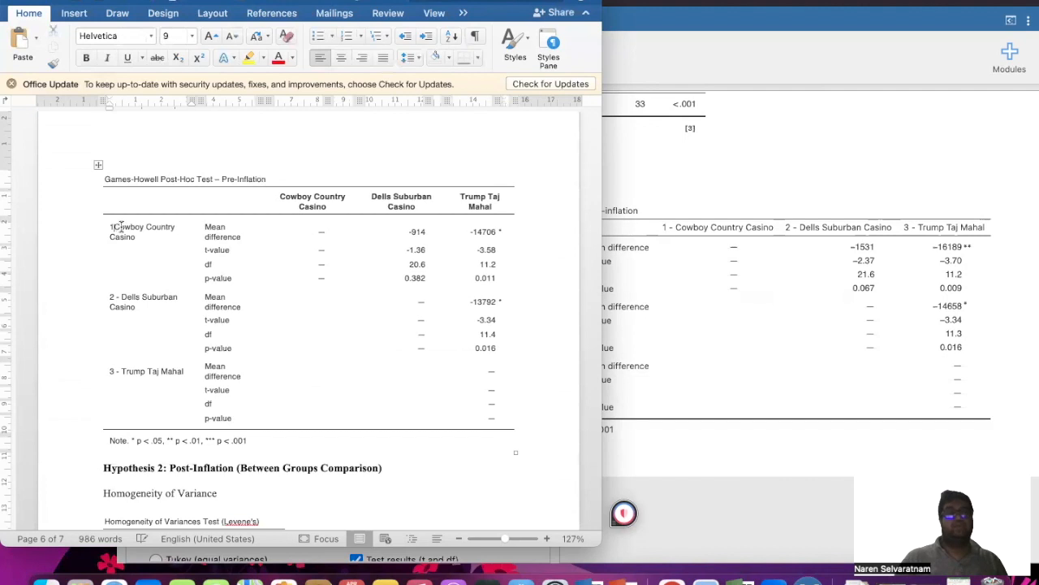
pyautogui.click(120, 297)
pyautogui.press('BackSpace')
pyautogui.press('BackSpace')
pyautogui.press('BackSpace')
pyautogui.press('BackSpace')
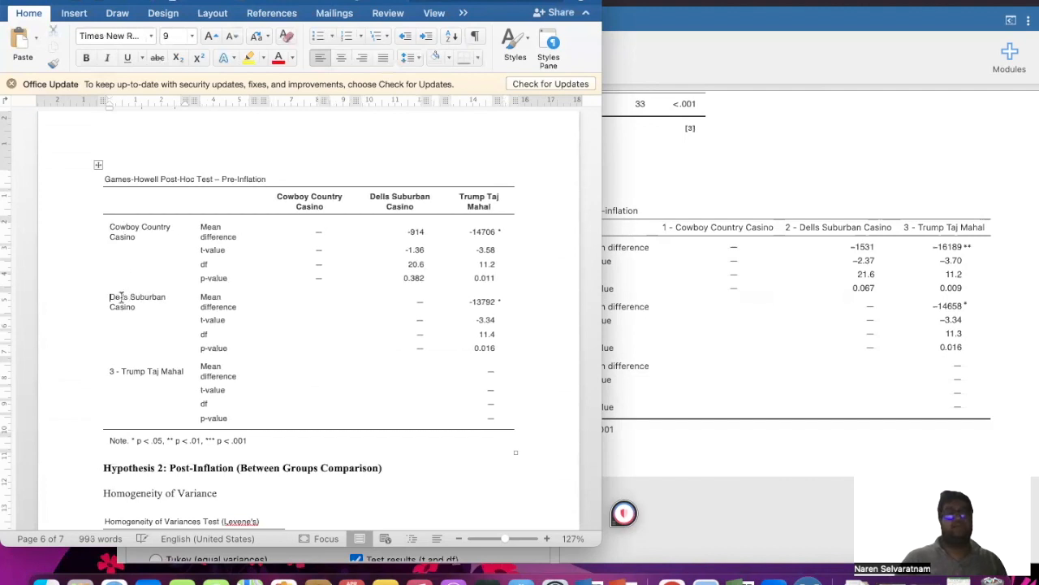
pyautogui.click(121, 370)
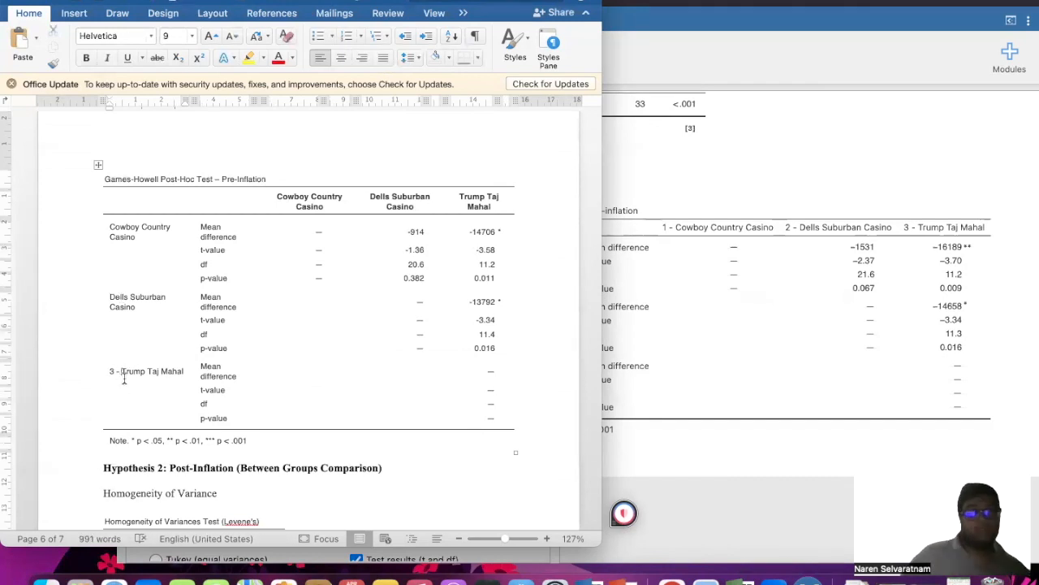
pyautogui.press('BackSpace')
pyautogui.press('BackSpace')
pyautogui.press('BackSpace')
pyautogui.press('BackSpace')
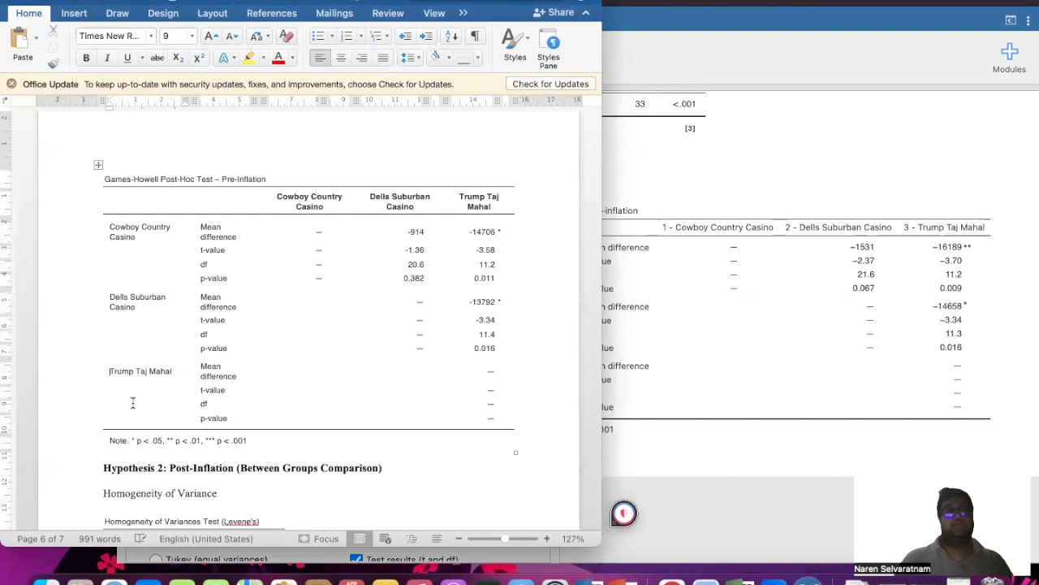
# Delete the number prefixes "1 - ", "2 - " and "3 - " from the casino column headers of the Post-inflation Games-Howell table.
pyautogui.scroll(-5, 133, 403)
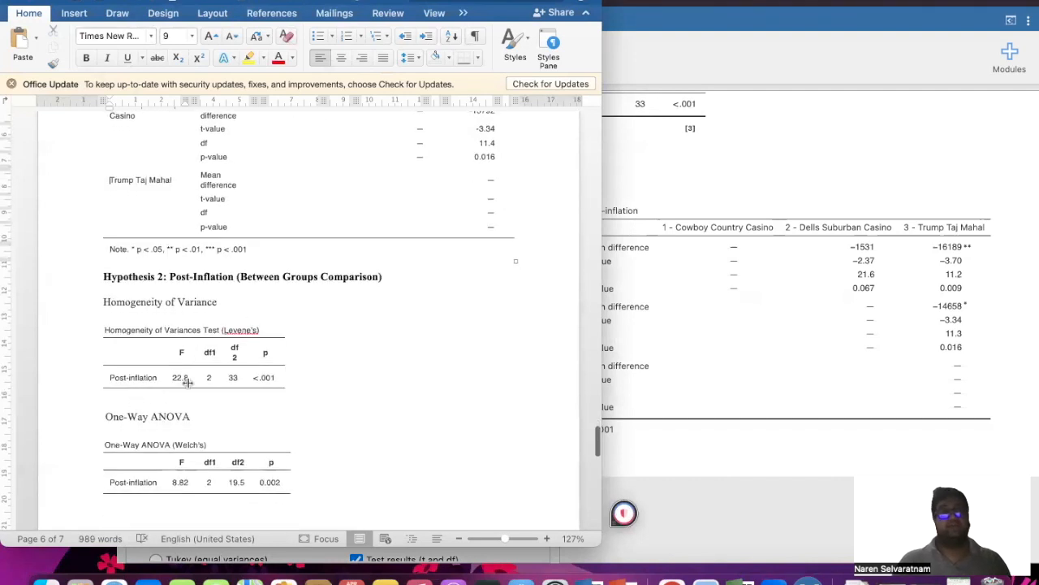
pyautogui.scroll(-10, 187, 381)
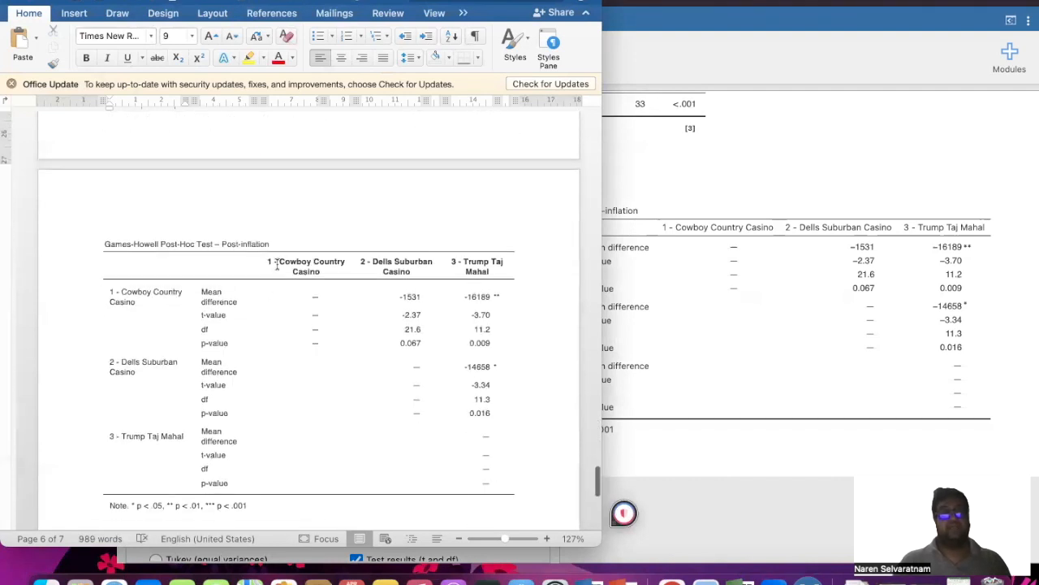
pyautogui.click(278, 261)
pyautogui.press('BackSpace')
pyautogui.press('BackSpace')
pyautogui.press('BackSpace')
pyautogui.press('BackSpace')
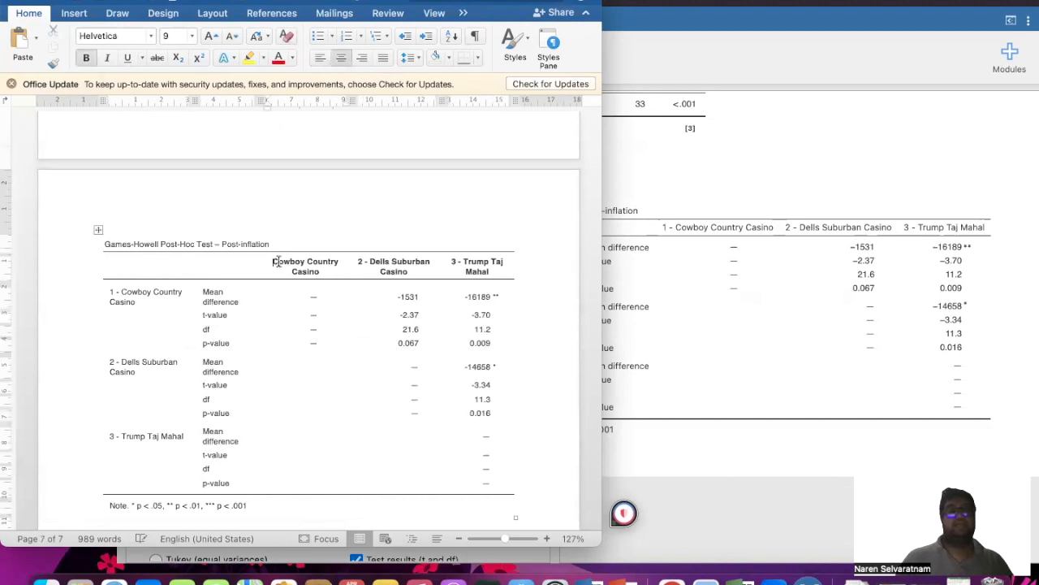
pyautogui.click(368, 260)
pyautogui.press('BackSpace')
pyautogui.press('BackSpace')
pyautogui.press('BackSpace')
pyautogui.press('BackSpace')
pyautogui.click(463, 260)
pyautogui.press('BackSpace')
pyautogui.press('BackSpace')
pyautogui.press('BackSpace')
pyautogui.press('BackSpace')
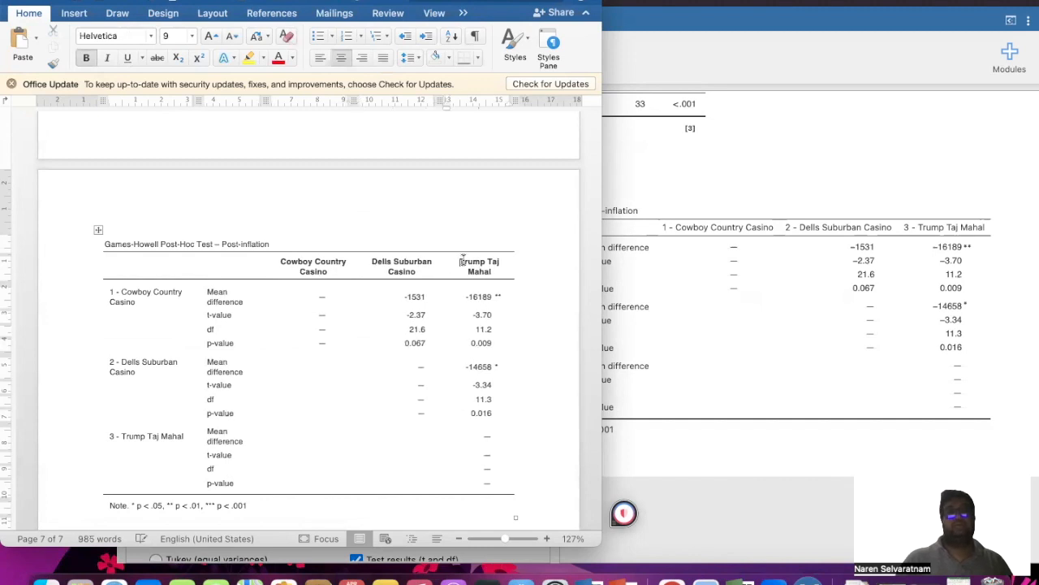
# Remove the number prefixes from the three casino row labels in the Post-inflation Games-Howell table, leaving only the casino names.
pyautogui.click(120, 291)
pyautogui.press('BackSpace')
pyautogui.press('BackSpace')
pyautogui.press('BackSpace')
pyautogui.press('BackSpace')
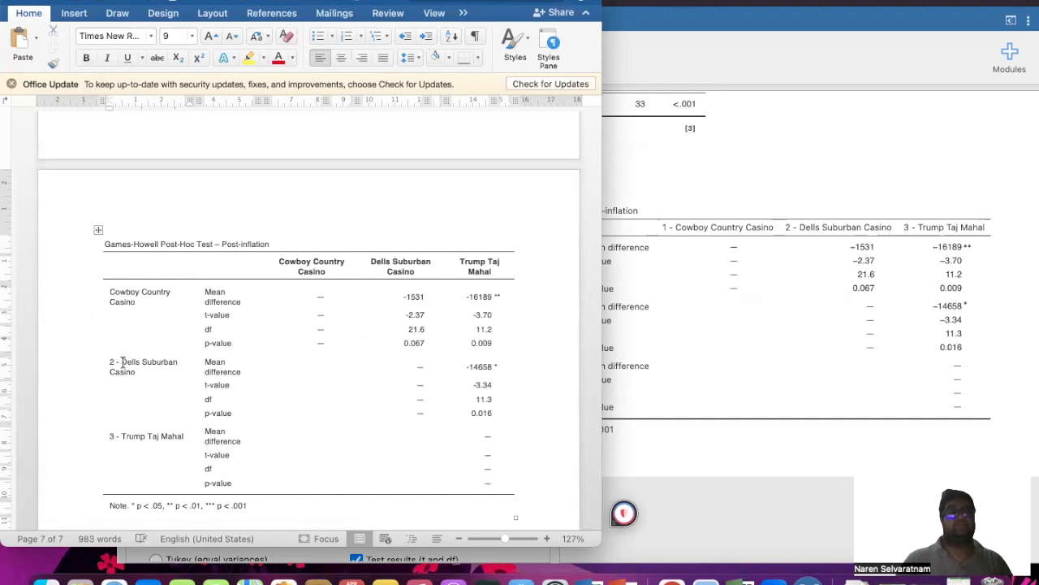
pyautogui.click(122, 362)
pyautogui.press('BackSpace')
pyautogui.press('BackSpace')
pyautogui.press('BackSpace')
pyautogui.press('BackSpace')
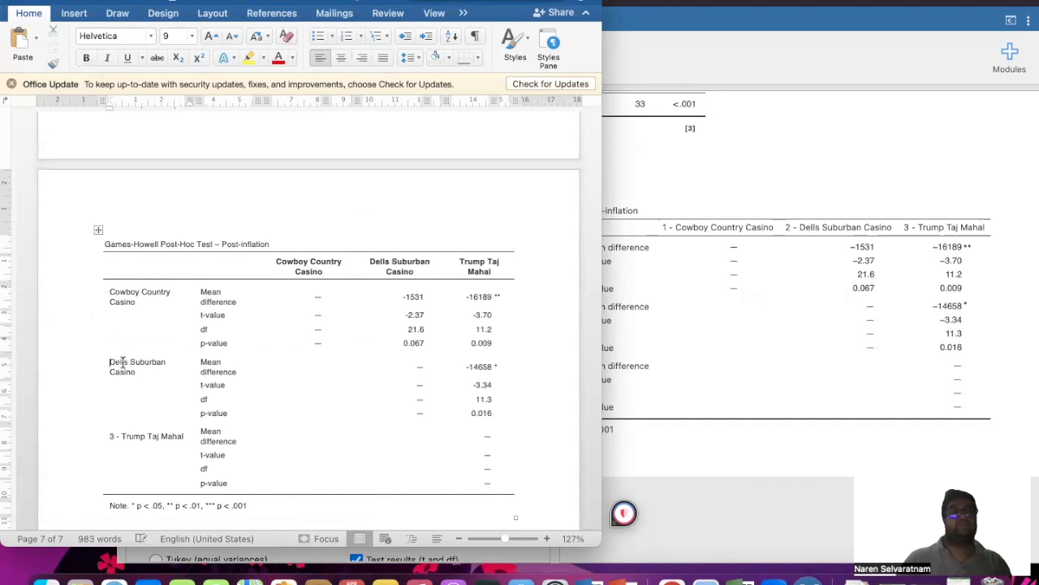
pyautogui.click(121, 436)
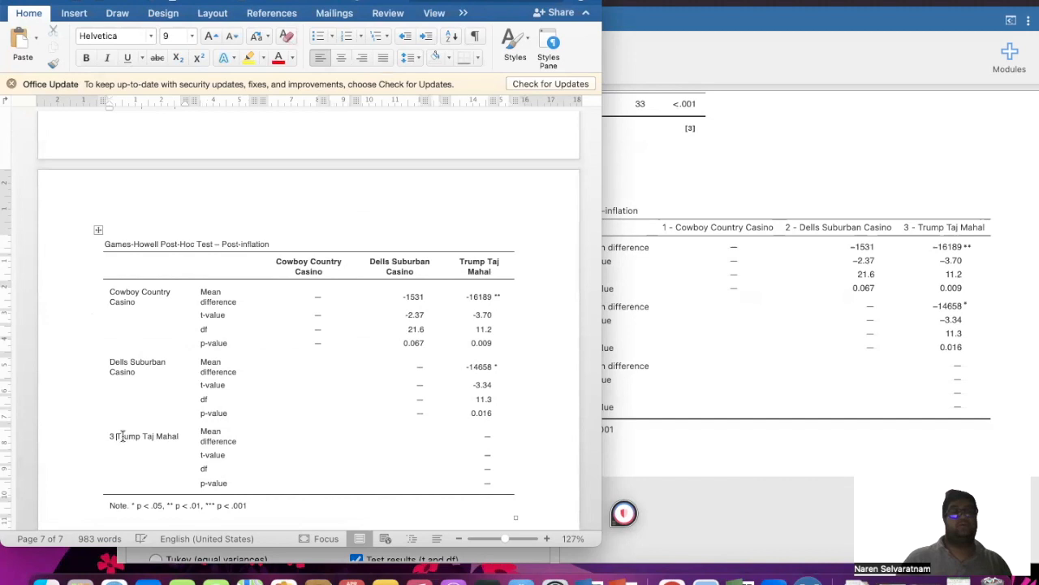
pyautogui.press('BackSpace')
pyautogui.press('BackSpace')
pyautogui.press('BackSpace')
pyautogui.press('BackSpace')
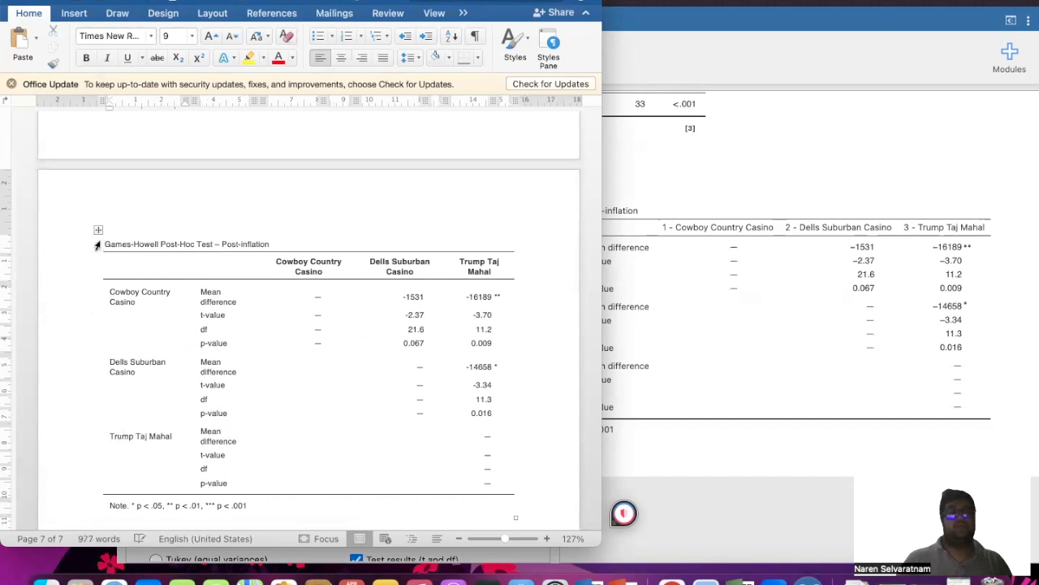
# Change the font of the entire Post-inflation Games-Howell table to Times New Roman.
pyautogui.click(98, 230)
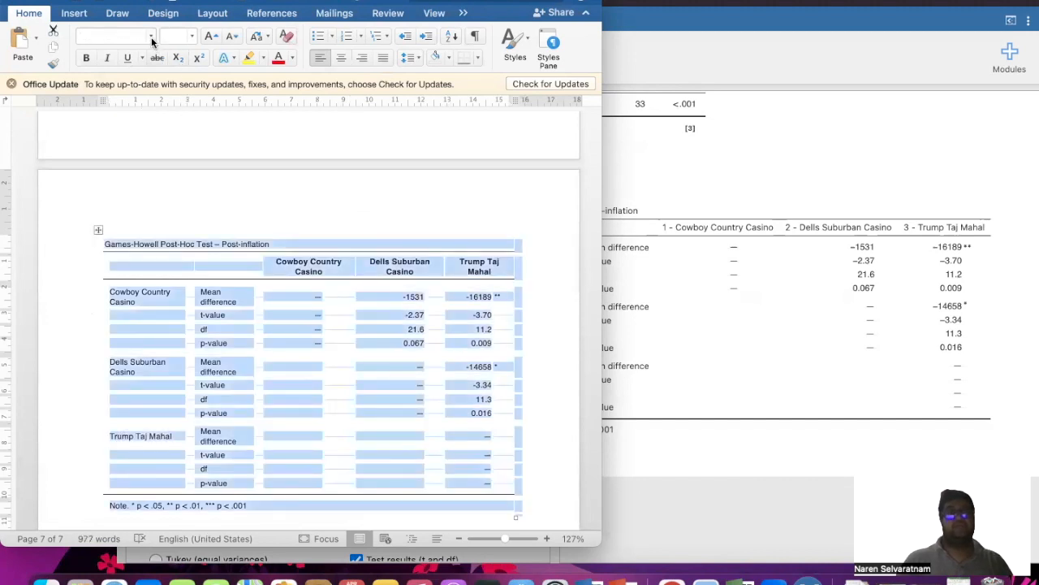
pyautogui.click(151, 42)
pyautogui.click(160, 197)
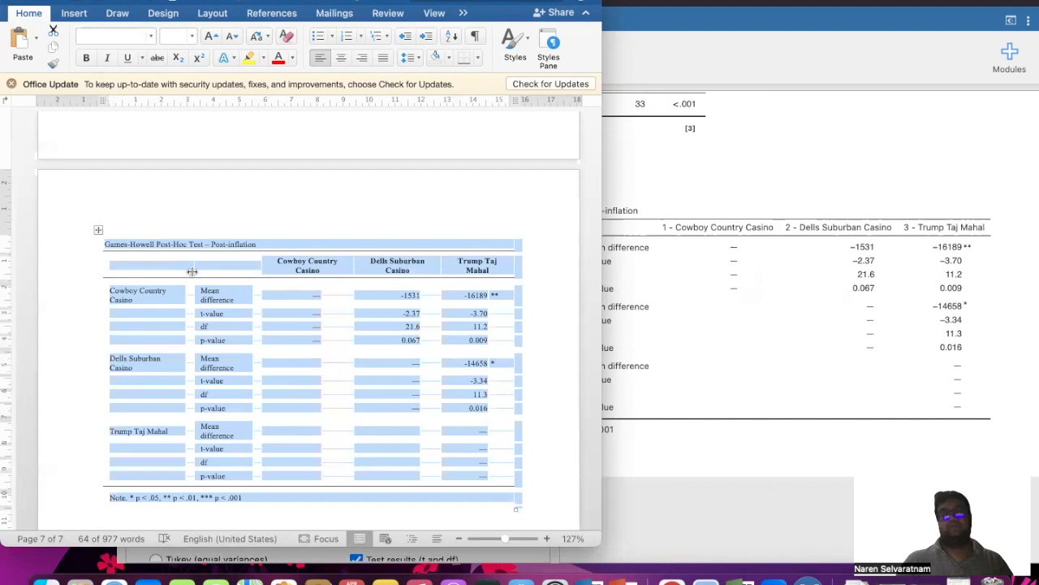
# Set Hypothesis 2's Welch's One-Way ANOVA table and Levene's homogeneity table to Times New Roman.
pyautogui.scroll(2, 193, 271)
pyautogui.scroll(-10, 255, 267)
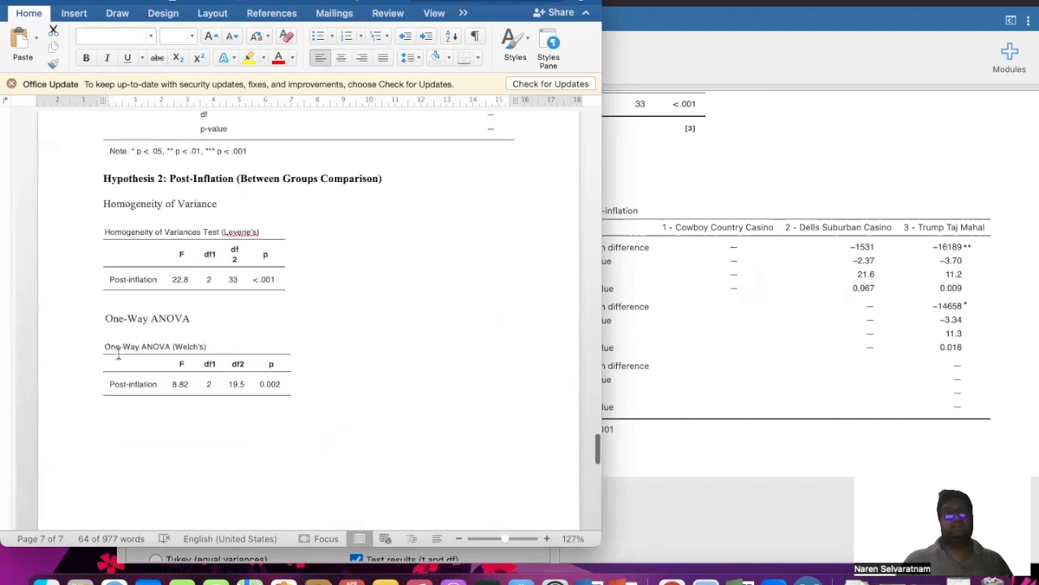
pyautogui.click(98, 332)
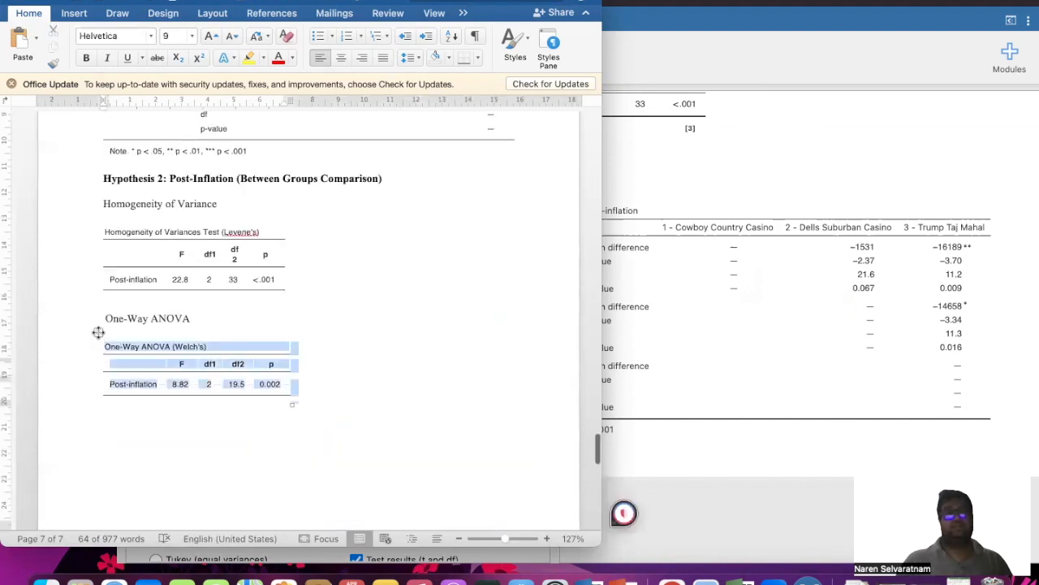
pyautogui.click(150, 35)
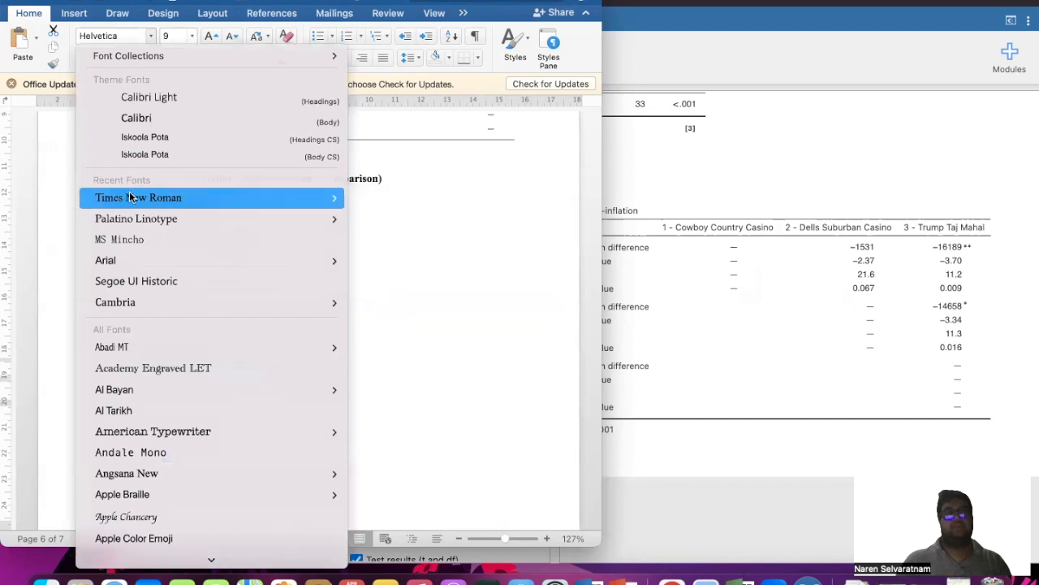
pyautogui.click(110, 196)
pyautogui.click(97, 216)
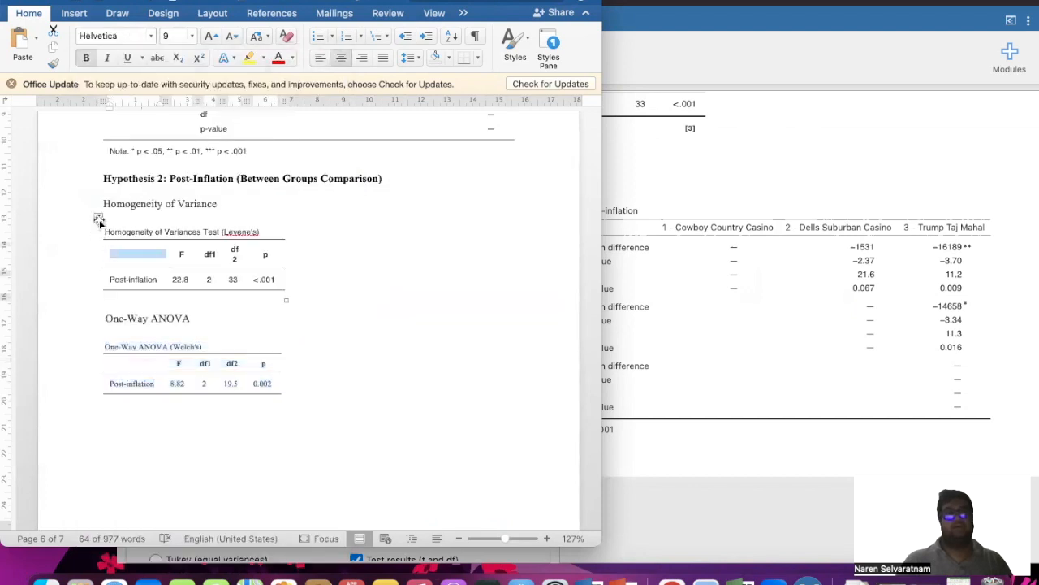
pyautogui.click(150, 37)
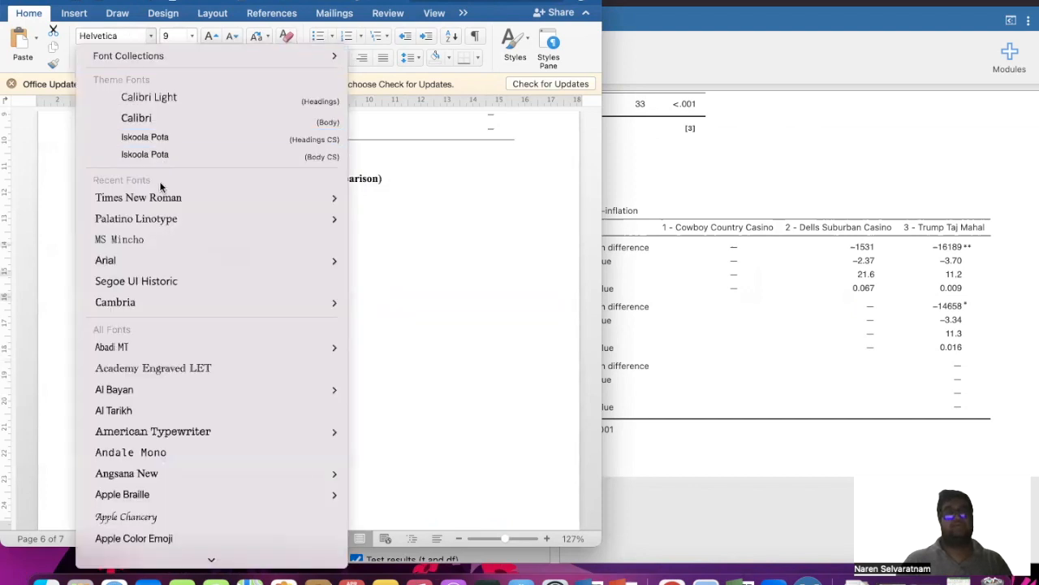
pyautogui.click(162, 194)
# Change the font of the entire Pre-Inflation Games-Howell table to Times New Roman.
pyautogui.scroll(8, 160, 189)
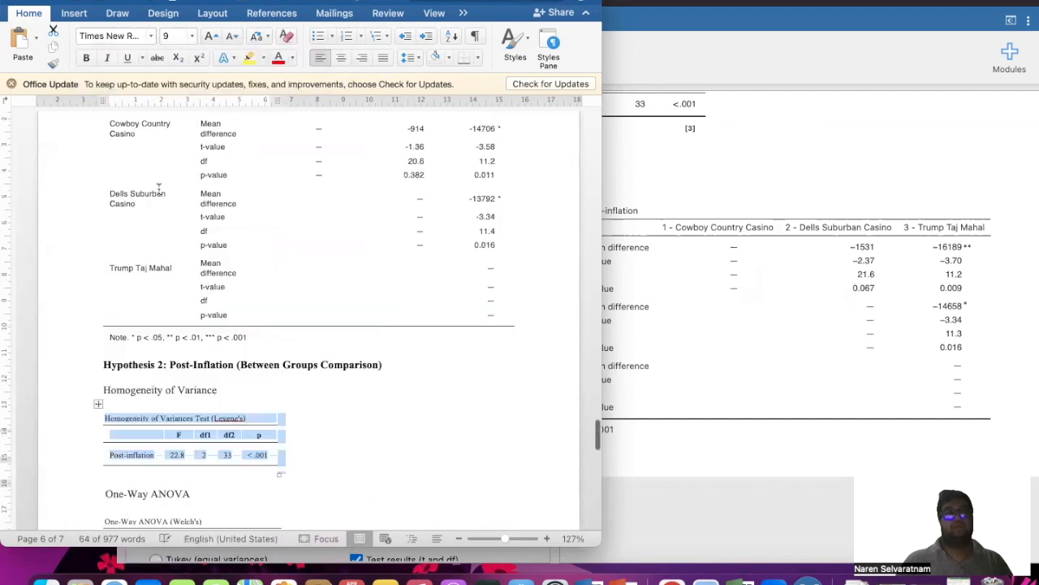
pyautogui.click(109, 216)
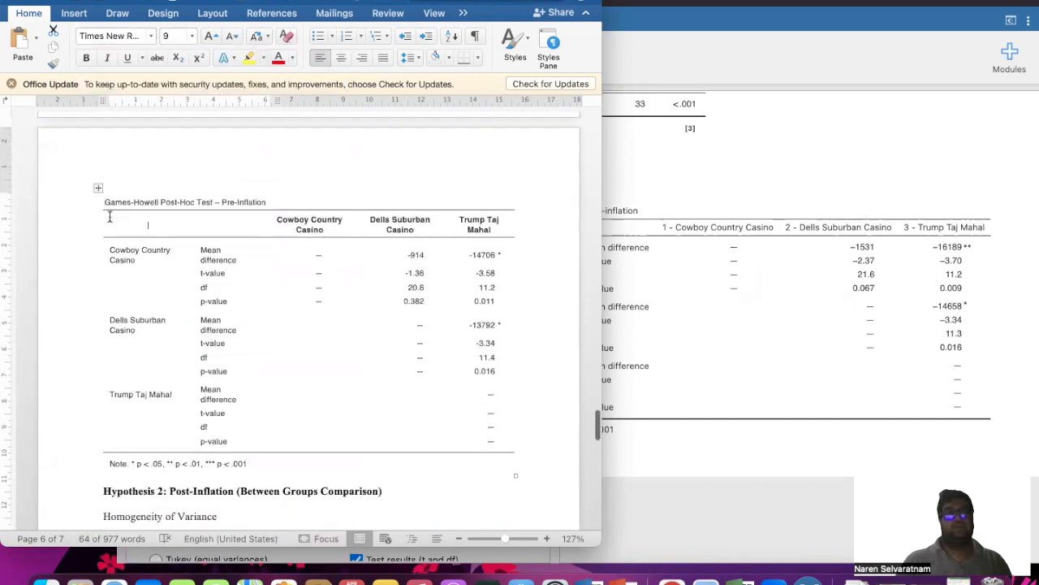
pyautogui.click(98, 188)
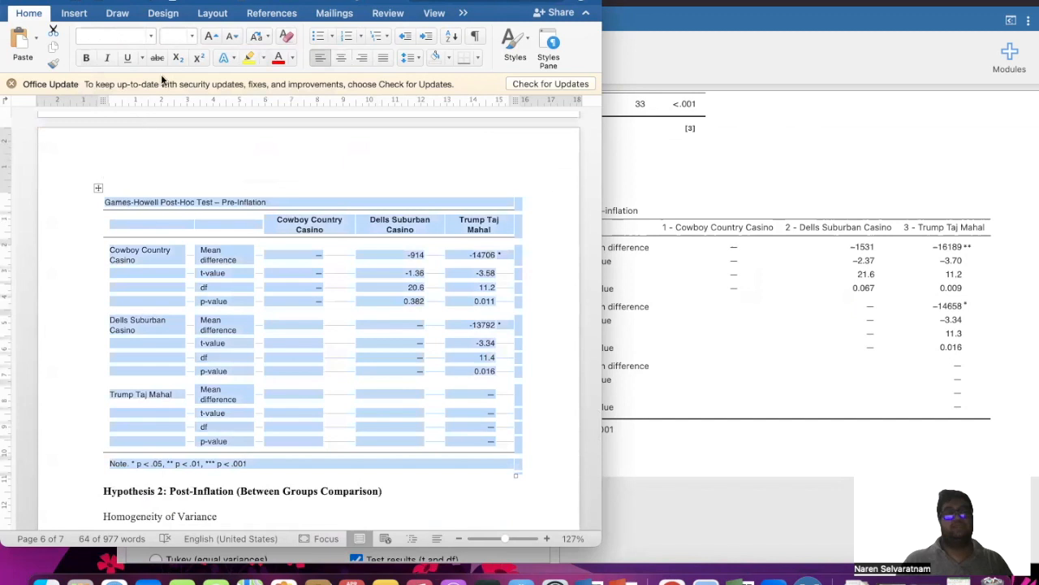
pyautogui.click(151, 37)
pyautogui.click(146, 197)
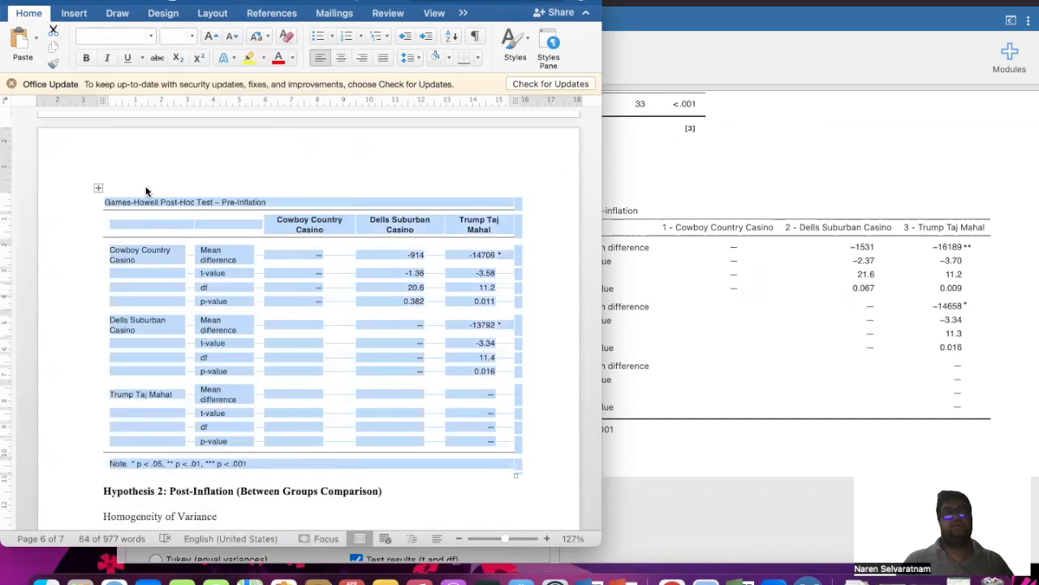
# Set Hypothesis 1's Welch's One-Way ANOVA table and Levene's homogeneity table to Times New Roman.
pyautogui.scroll(5, 146, 184)
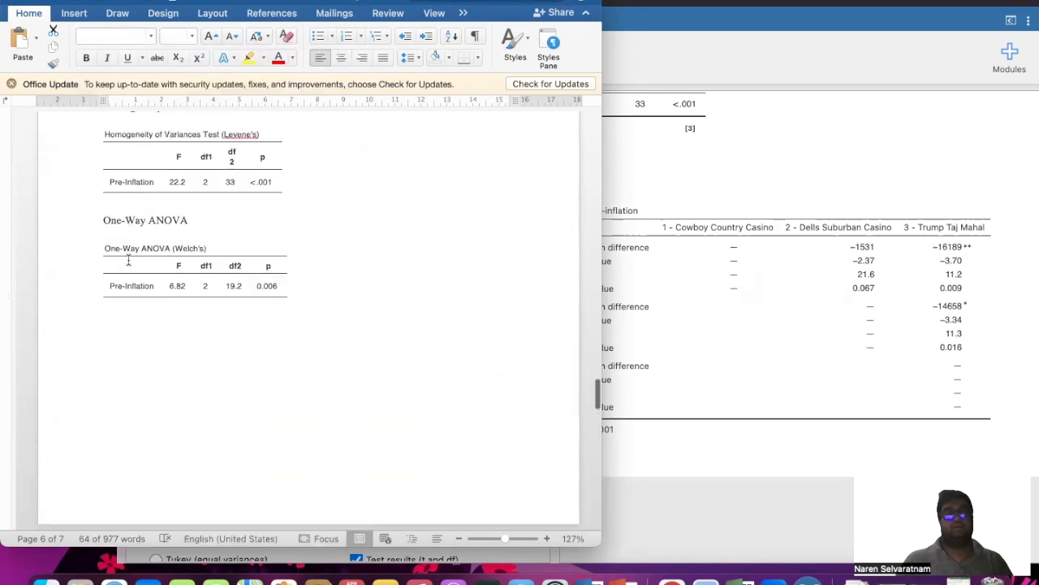
pyautogui.click(99, 234)
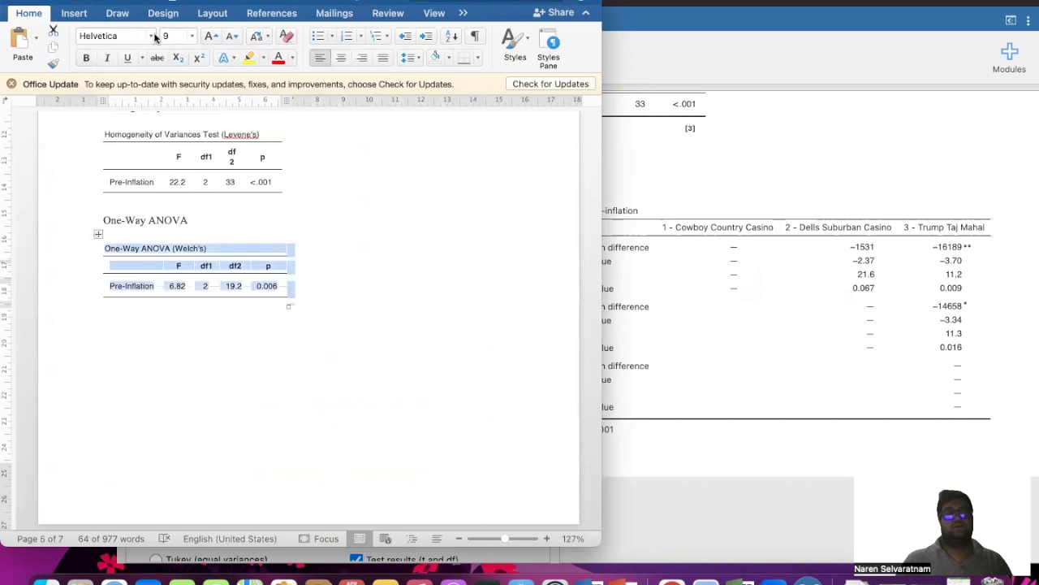
pyautogui.click(151, 37)
pyautogui.click(149, 195)
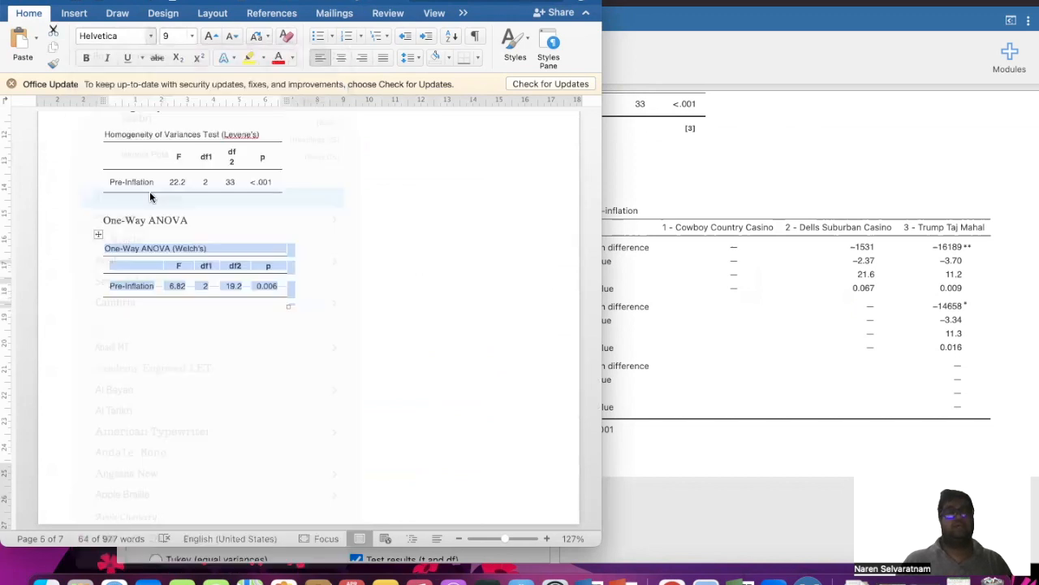
pyautogui.scroll(3, 150, 192)
pyautogui.click(121, 276)
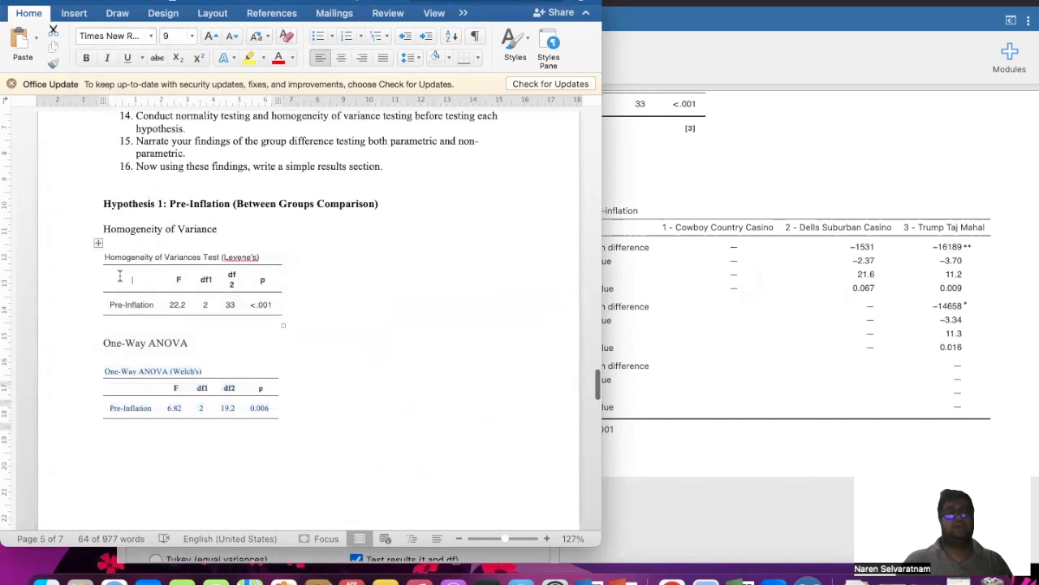
pyautogui.click(95, 240)
pyautogui.click(151, 36)
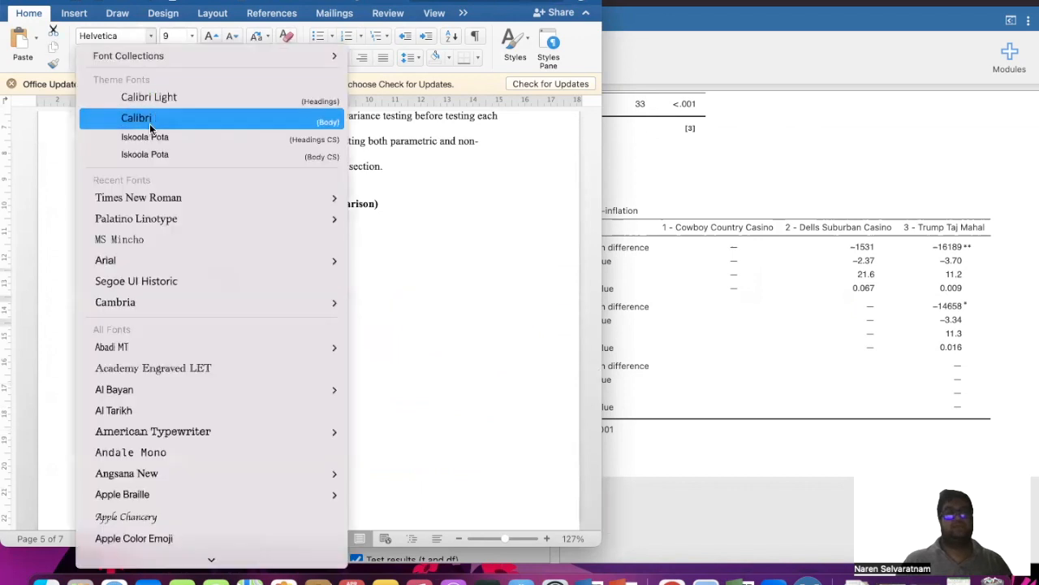
pyautogui.click(147, 203)
pyautogui.scroll(4, 176, 246)
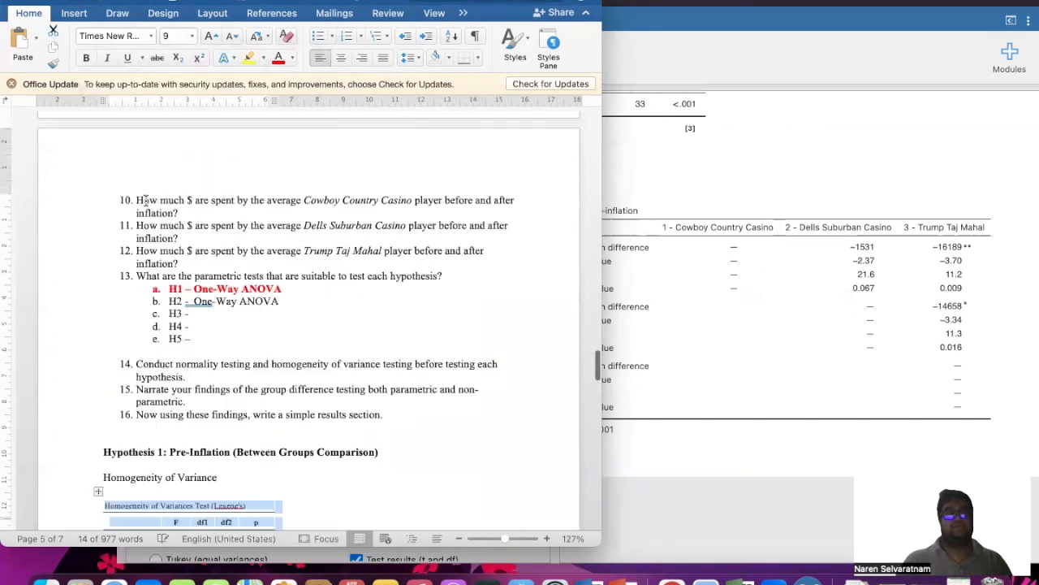
# Format the "H2 - One-Way ANOVA" answer under question 13 in bold red.
pyautogui.moveTo(282, 322); pyautogui.dragTo(169, 319)
pyautogui.click(279, 57)
pyautogui.click(86, 56)
pyautogui.click(421, 306)
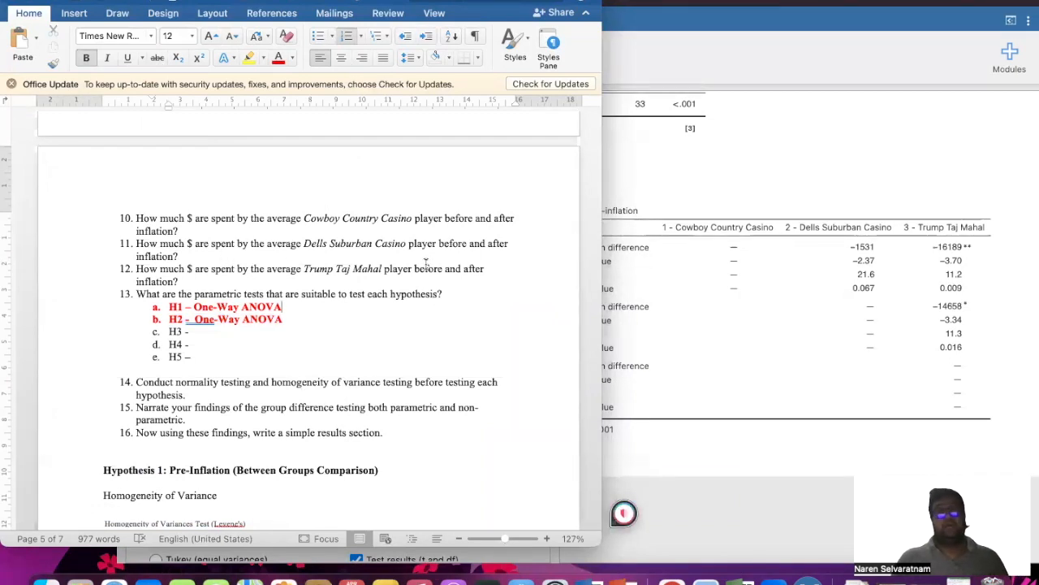
# Review question 10 about Cowboy Country Casino spending and check how the casino groups are coded in the jamovi data and the Excel dataset.
pyautogui.tripleClick(172, 230)
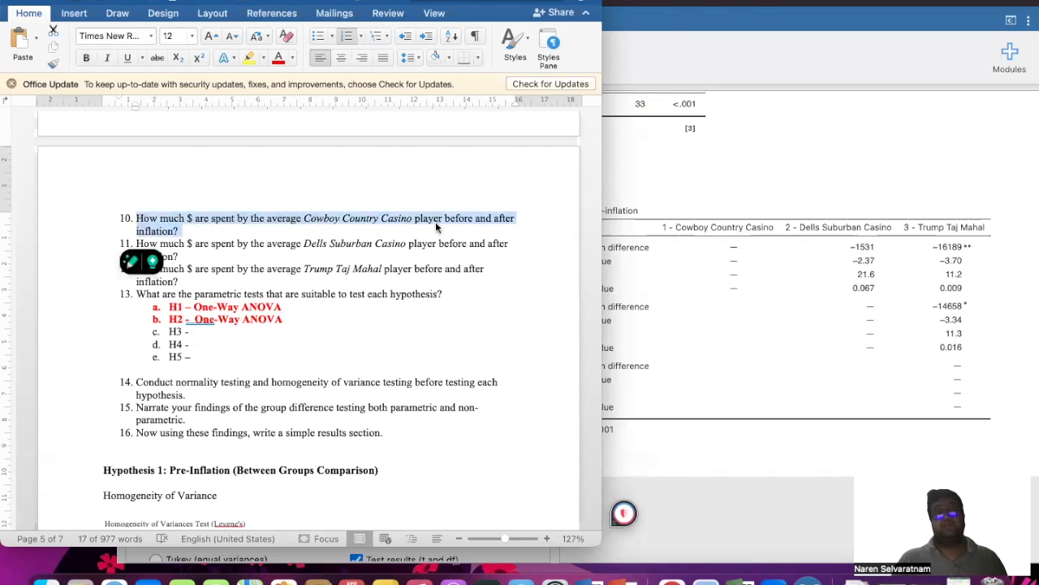
pyautogui.click(712, 278)
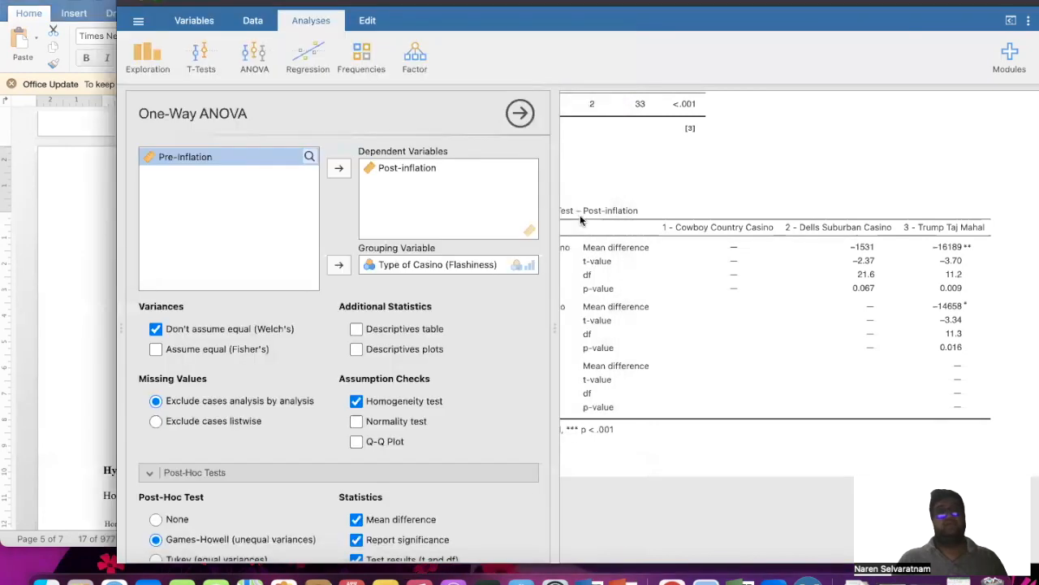
pyautogui.click(253, 24)
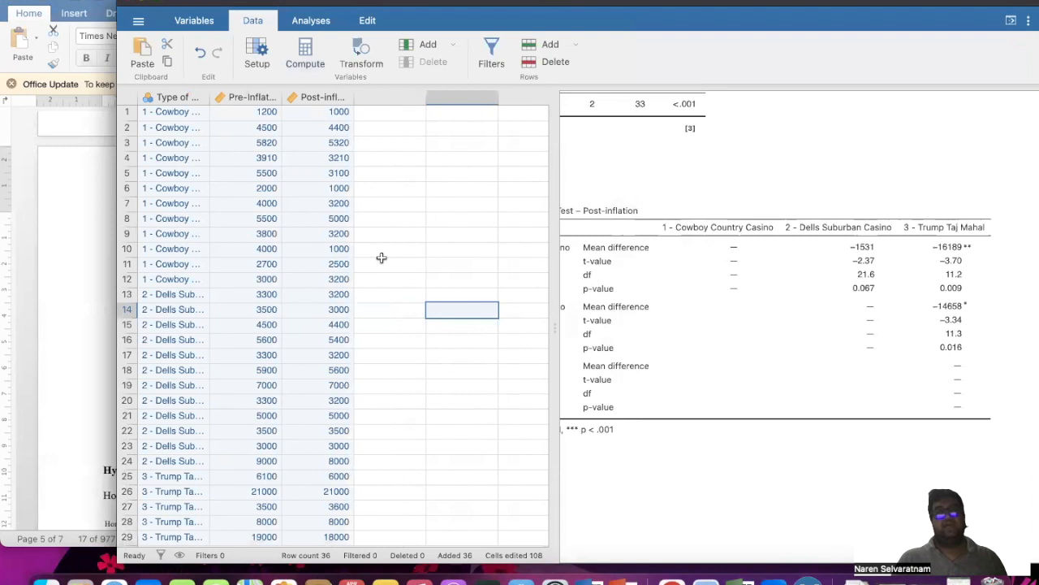
pyautogui.click(954, 579)
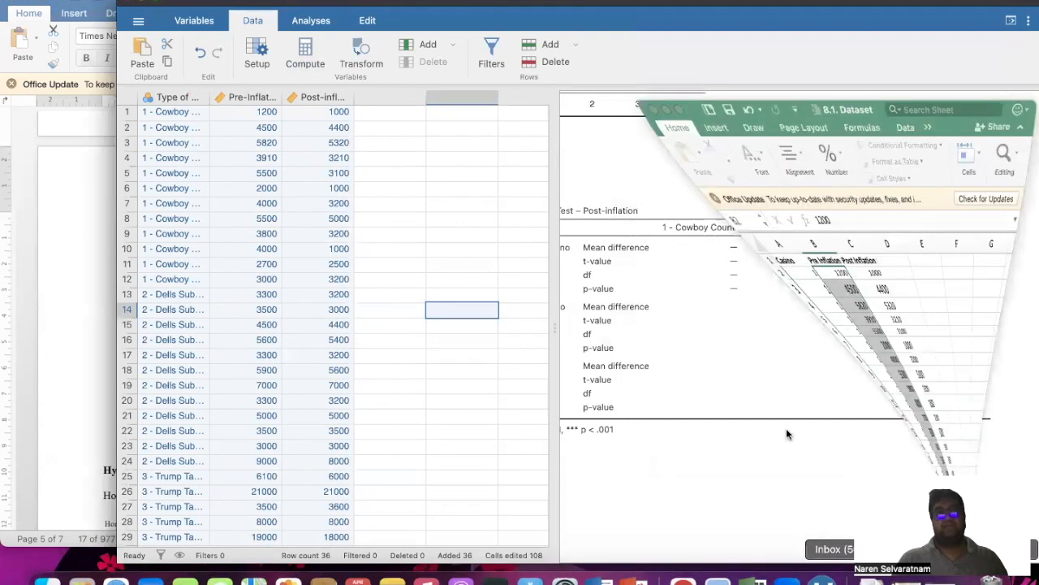
pyautogui.click(828, 260)
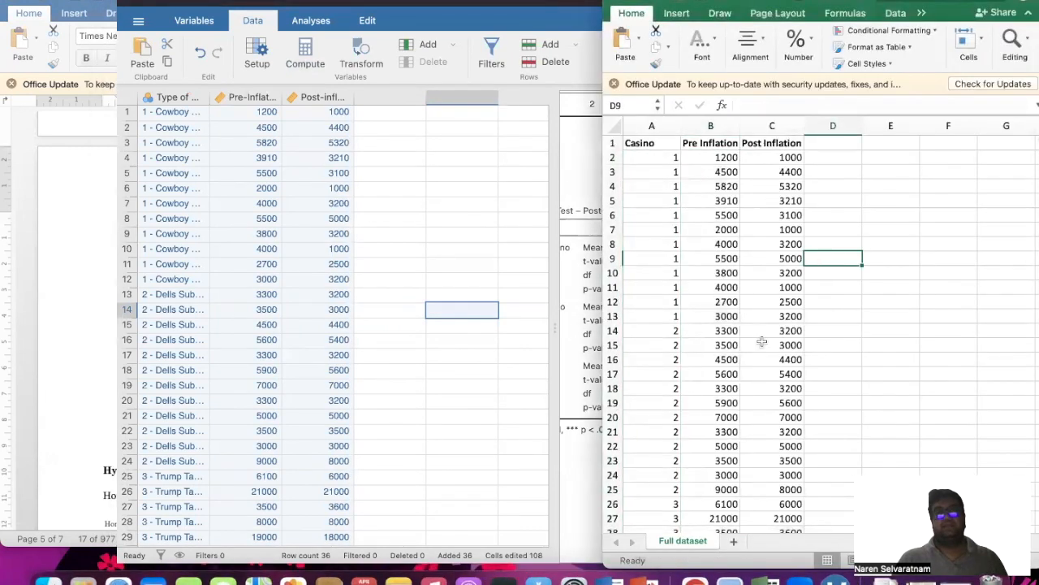
pyautogui.moveTo(640, 159); pyautogui.dragTo(792, 316)
pyautogui.moveTo(646, 333); pyautogui.dragTo(785, 438)
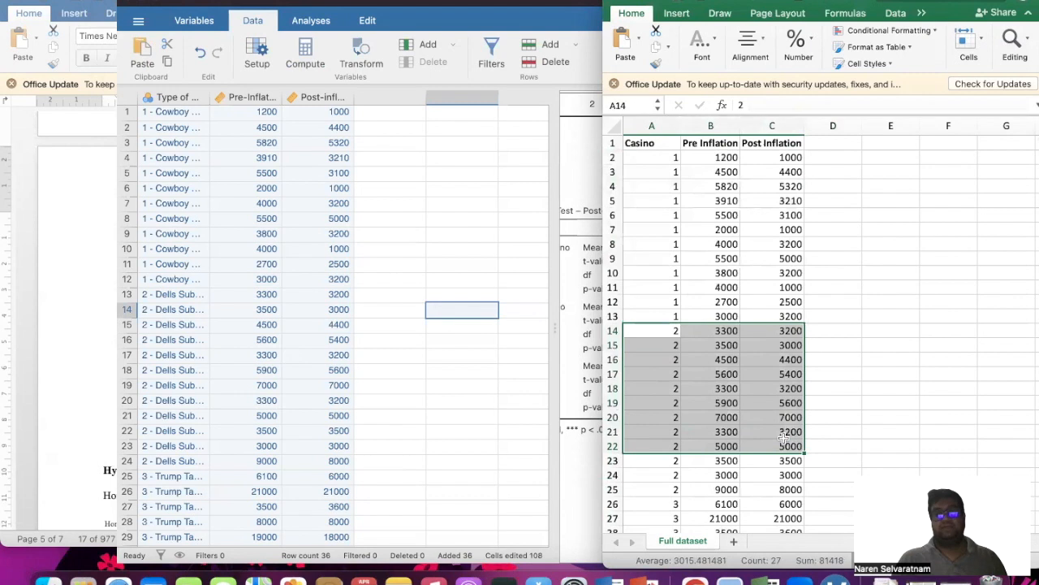
pyautogui.click(631, 3)
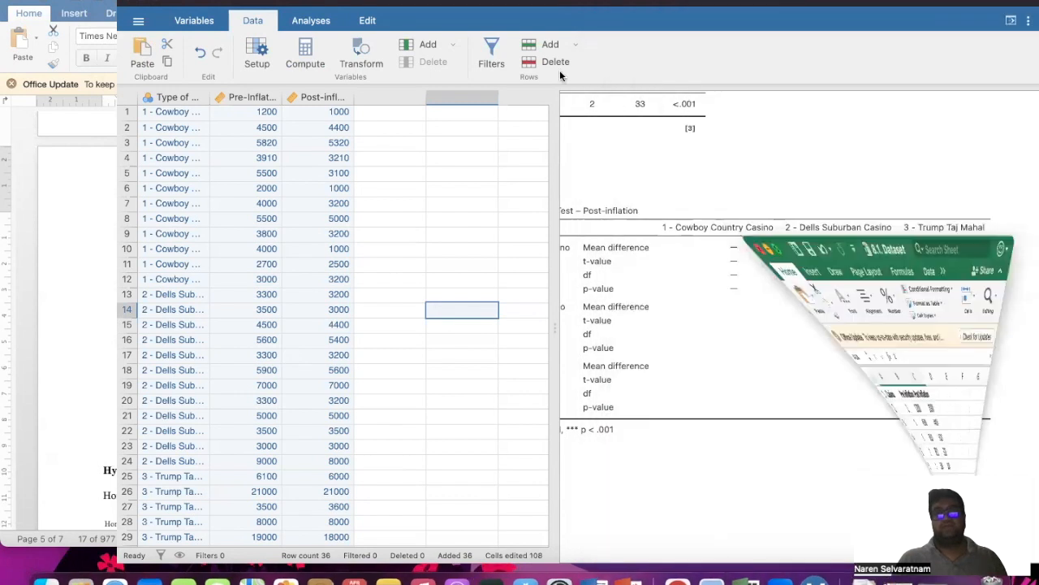
# Delete rows 13 to 36 from the jamovi data so only the Cowboy Country Casino cases remain.
pyautogui.click(468, 204)
pyautogui.moveTo(129, 297); pyautogui.dragTo(201, 339)
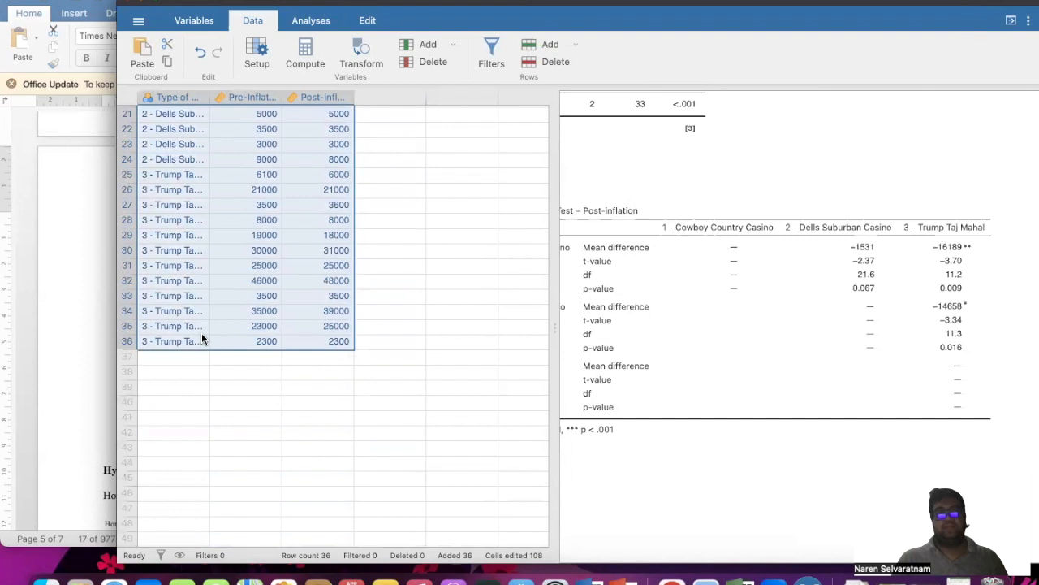
pyautogui.rightClick(182, 299)
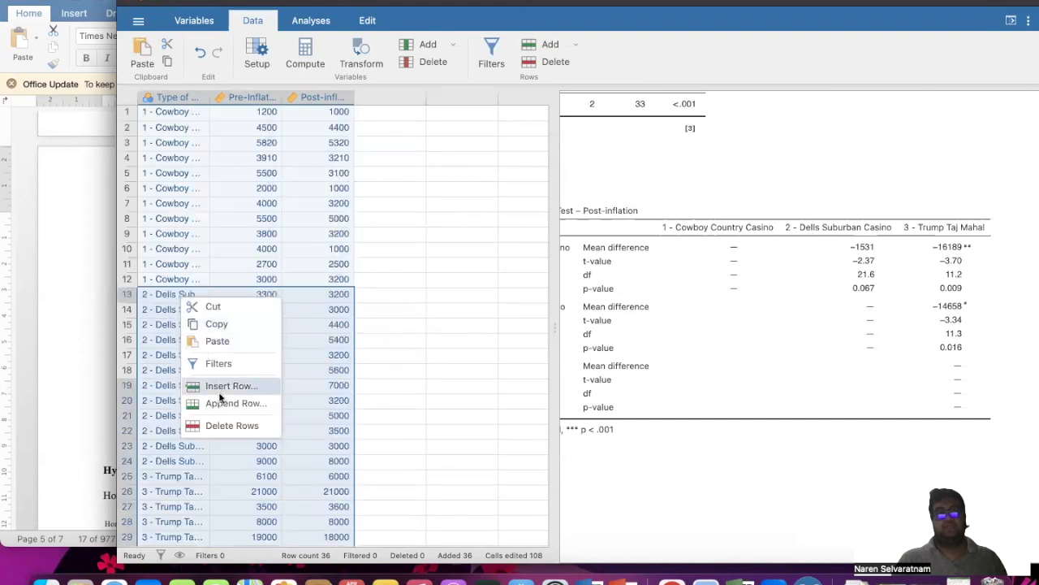
pyautogui.click(231, 426)
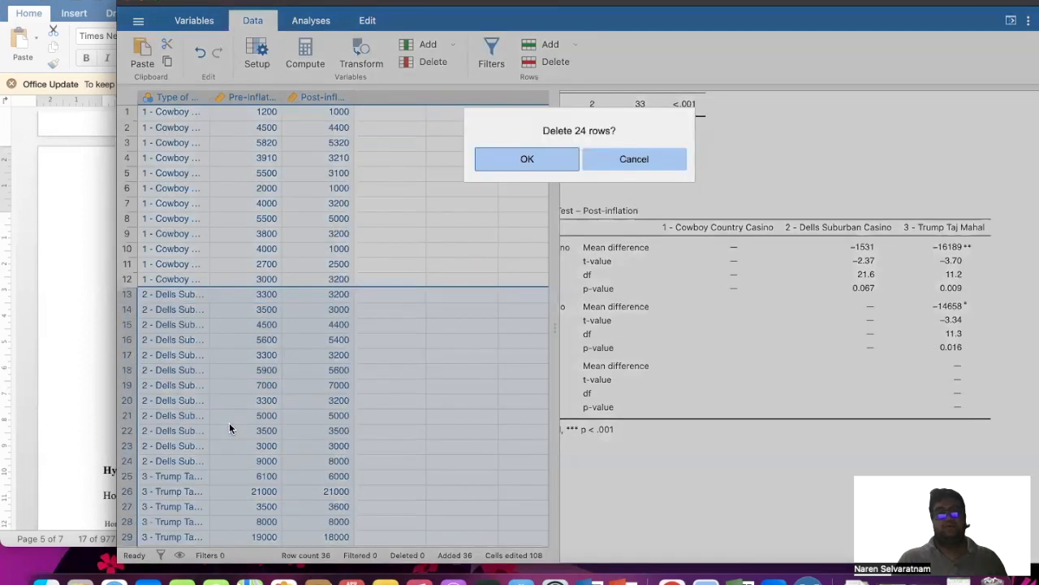
pyautogui.click(560, 169)
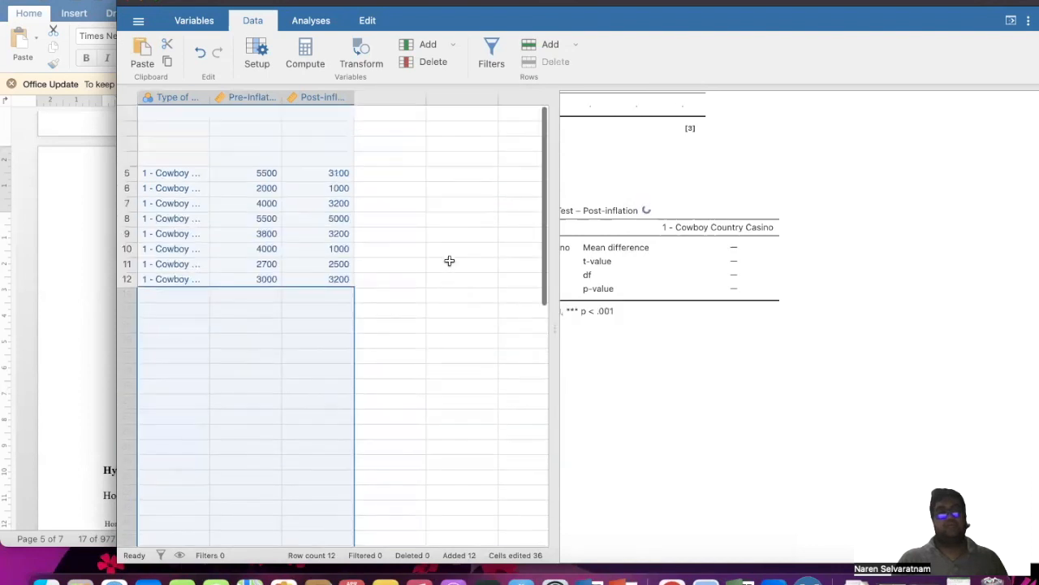
pyautogui.click(218, 322)
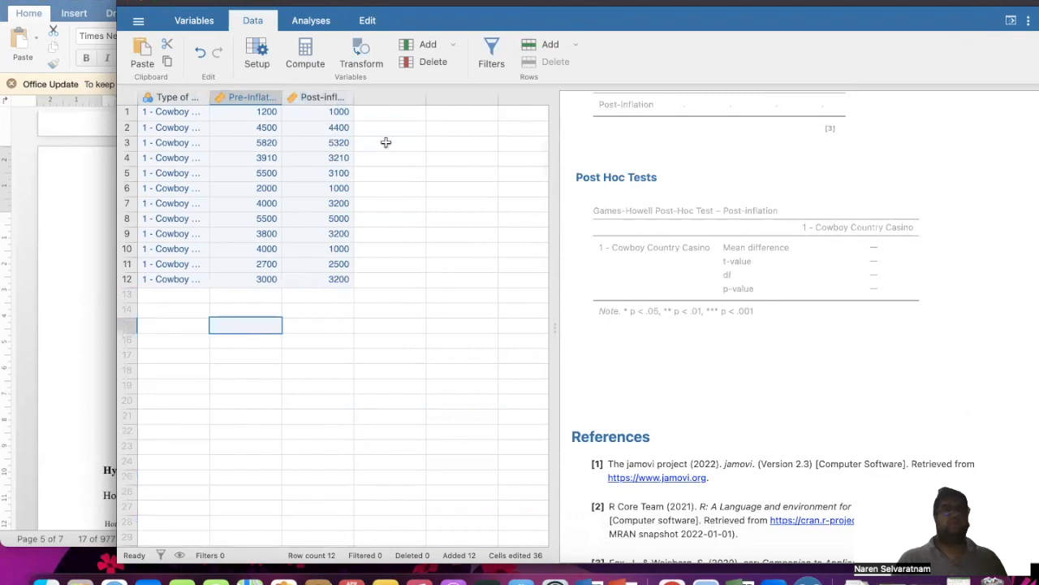
# Create a Descriptives analysis of Pre-Inflation and Post-inflation, leaving out the missing count.
pyautogui.click(310, 21)
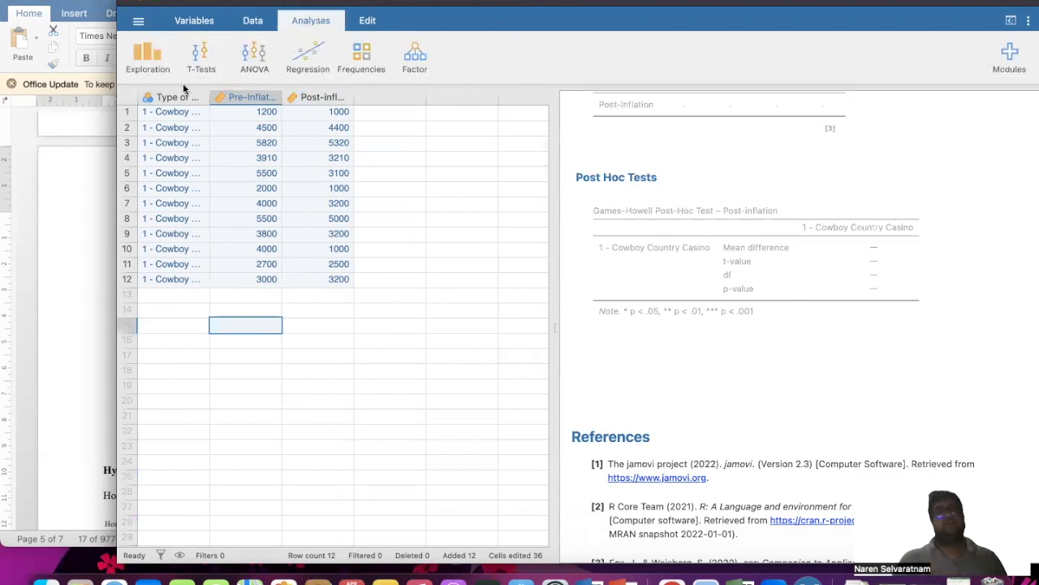
pyautogui.click(147, 60)
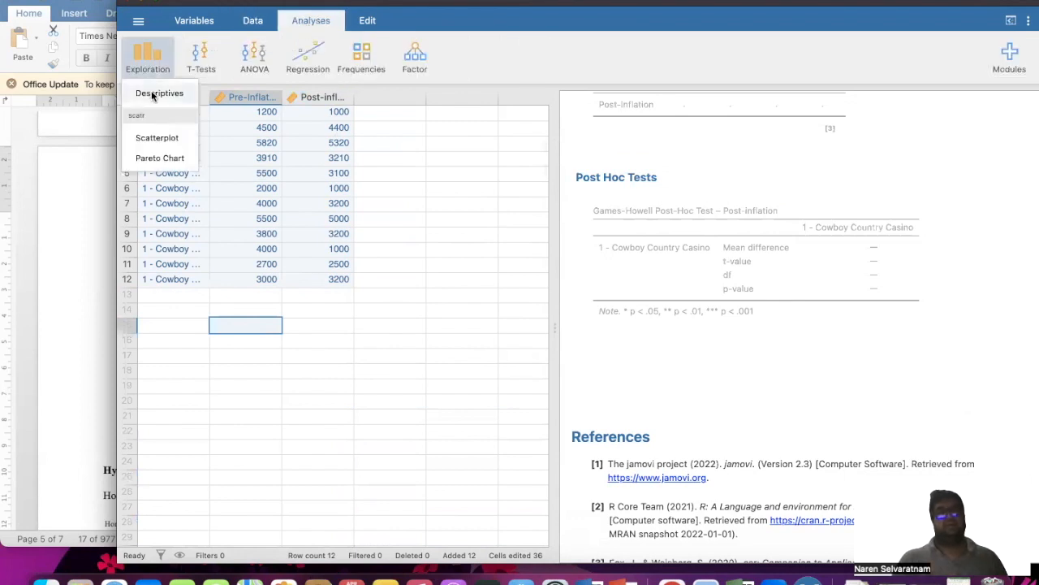
pyautogui.click(150, 94)
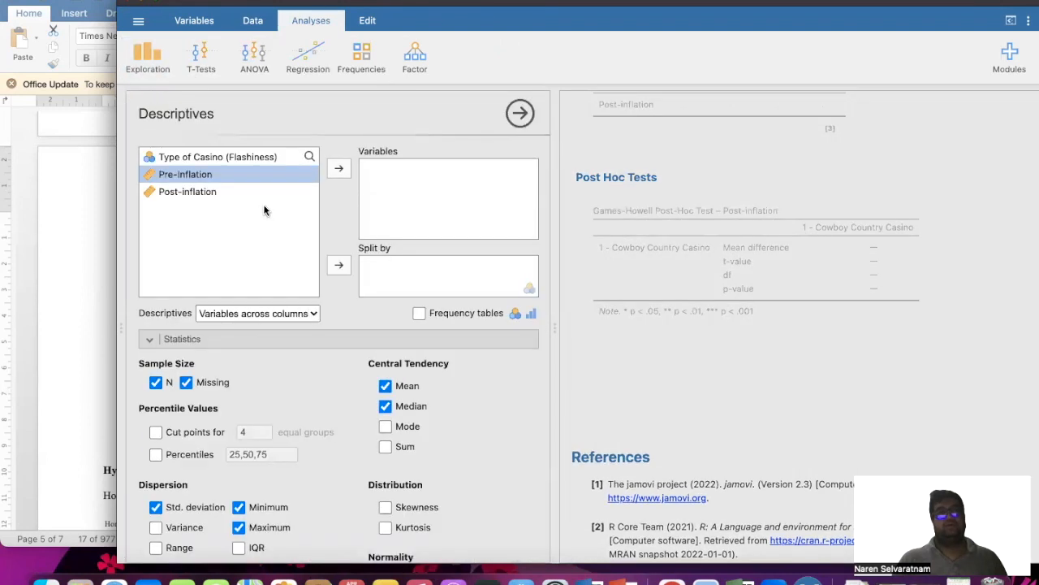
pyautogui.click(339, 169)
pyautogui.click(341, 169)
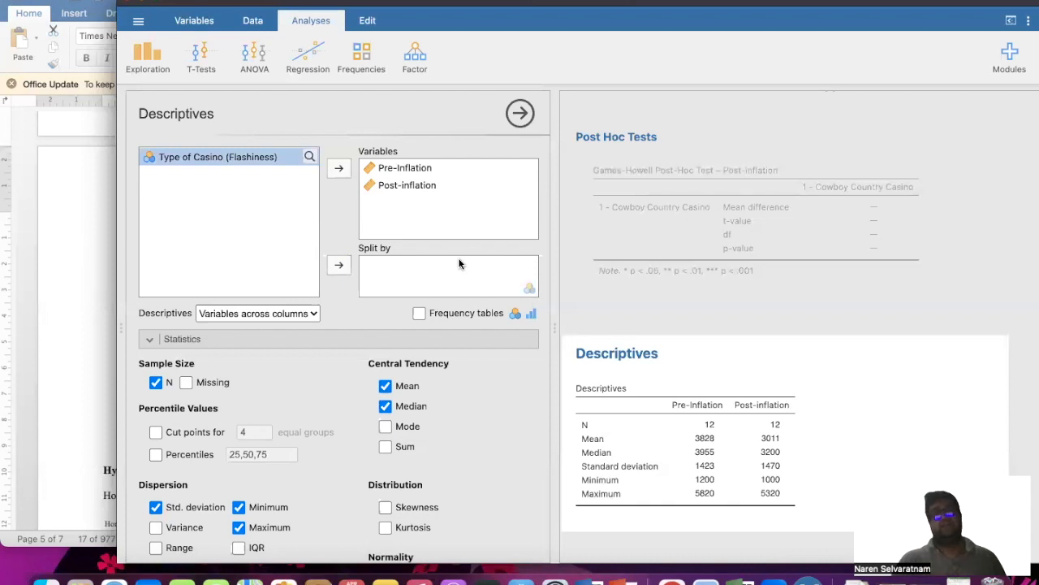
# Lay out the descriptives table with variables across rows.
pyautogui.scroll(-1, 431, 370)
pyautogui.scroll(-5, 420, 374)
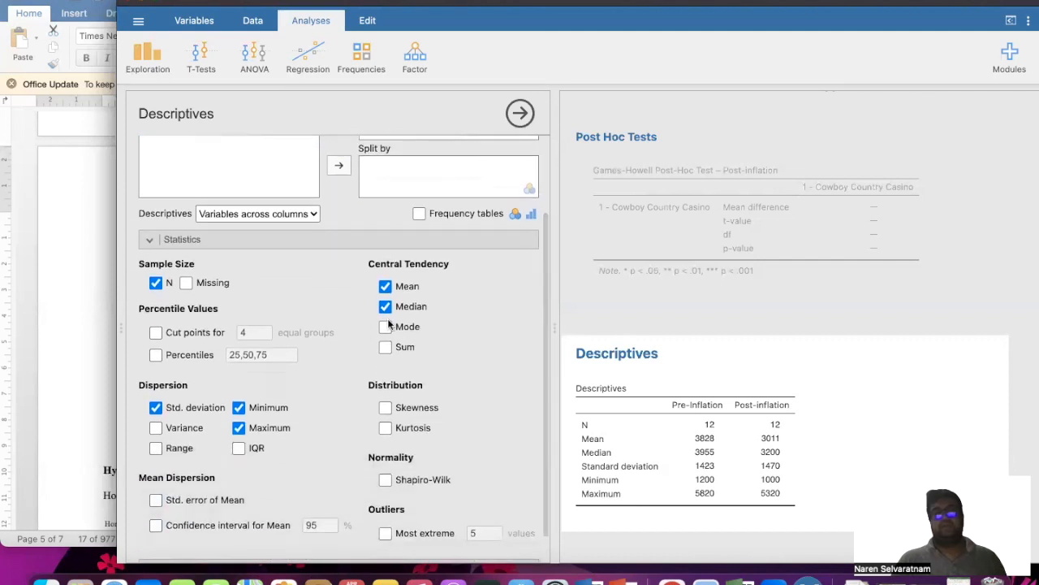
pyautogui.click(269, 214)
pyautogui.click(266, 199)
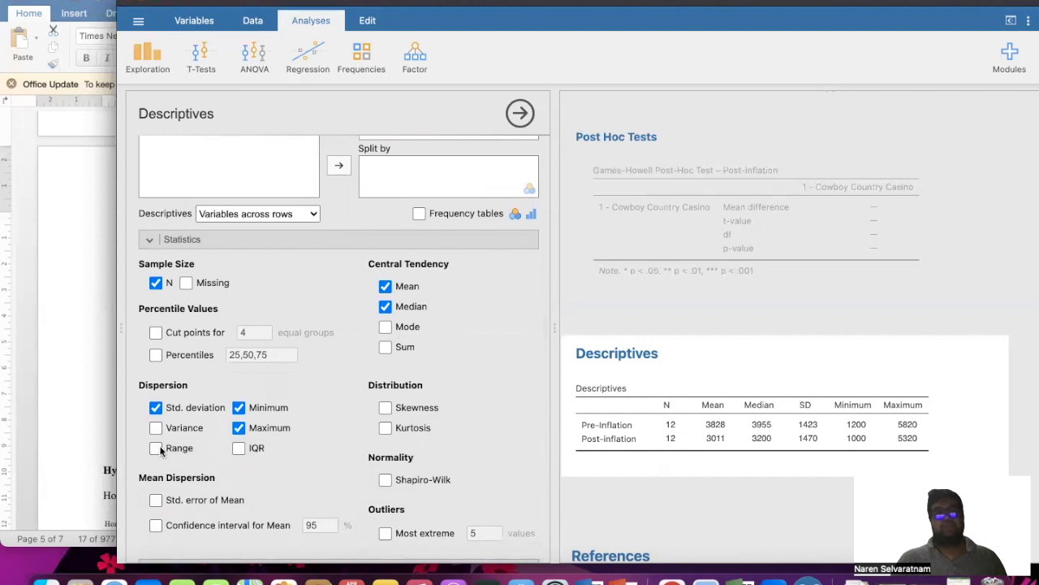
# Add the Shapiro-Wilk test to the descriptives table, trying skewness and kurtosis but leaving both out.
pyautogui.click(385, 427)
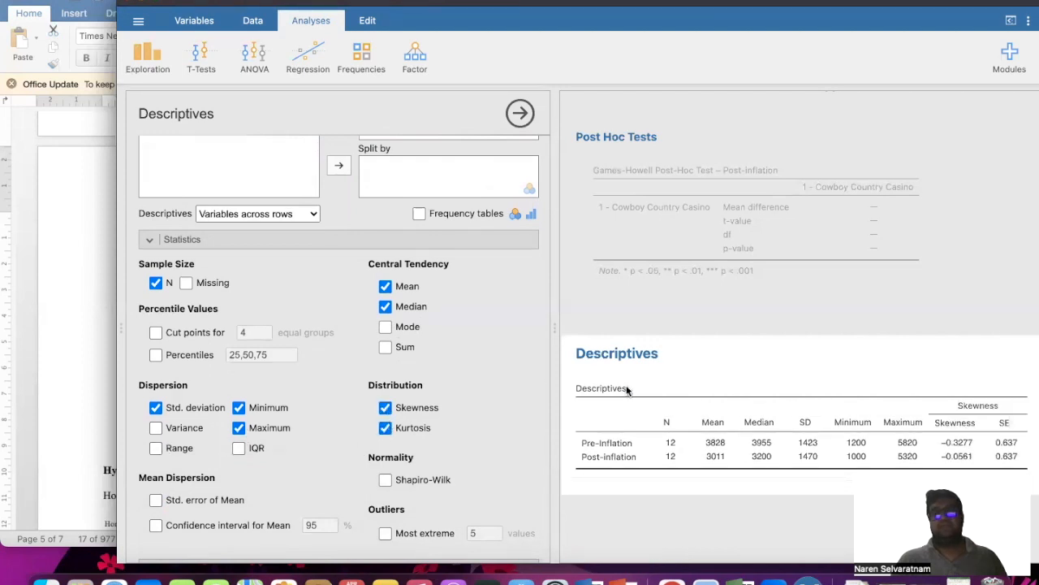
pyautogui.scroll(-1, 619, 387)
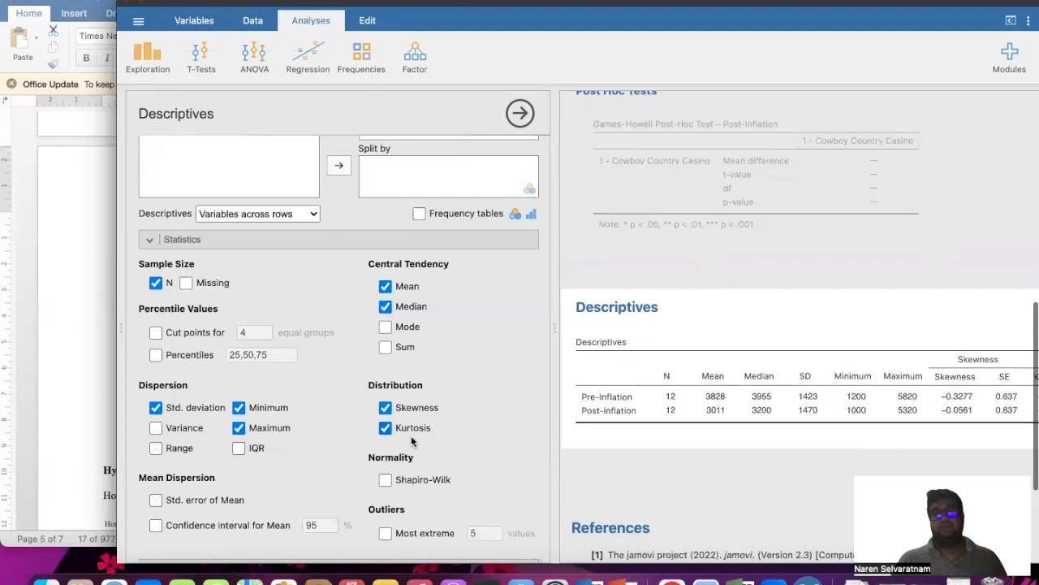
pyautogui.click(423, 479)
pyautogui.hscroll(2, 759, 410)
pyautogui.hscroll(3, 759, 410)
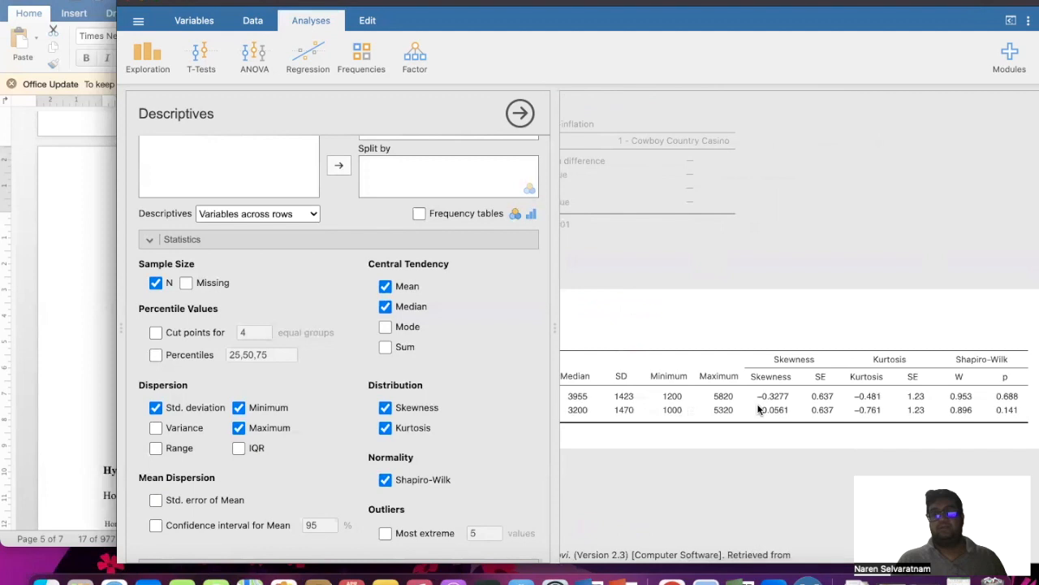
pyautogui.click(385, 427)
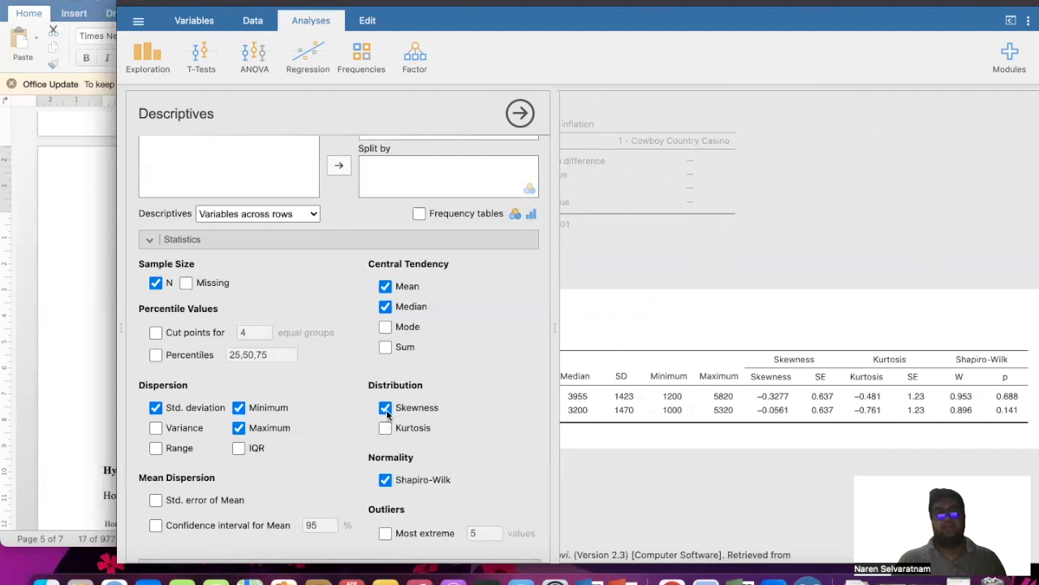
pyautogui.click(385, 408)
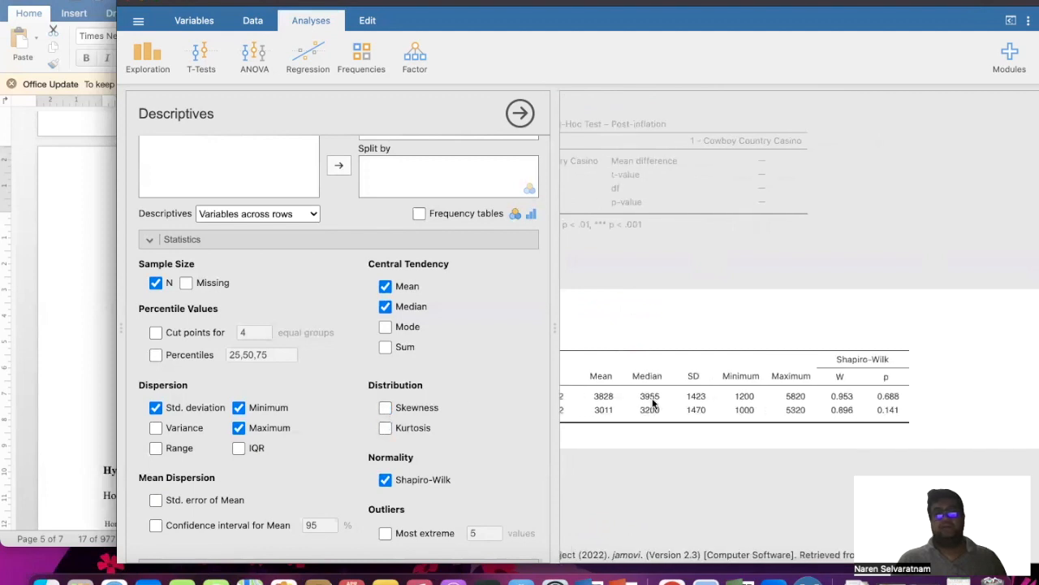
# Copy the jamovi descriptives table and paste it on a new unnumbered line below question 10 in the Word document.
pyautogui.hscroll(-1, 653, 402)
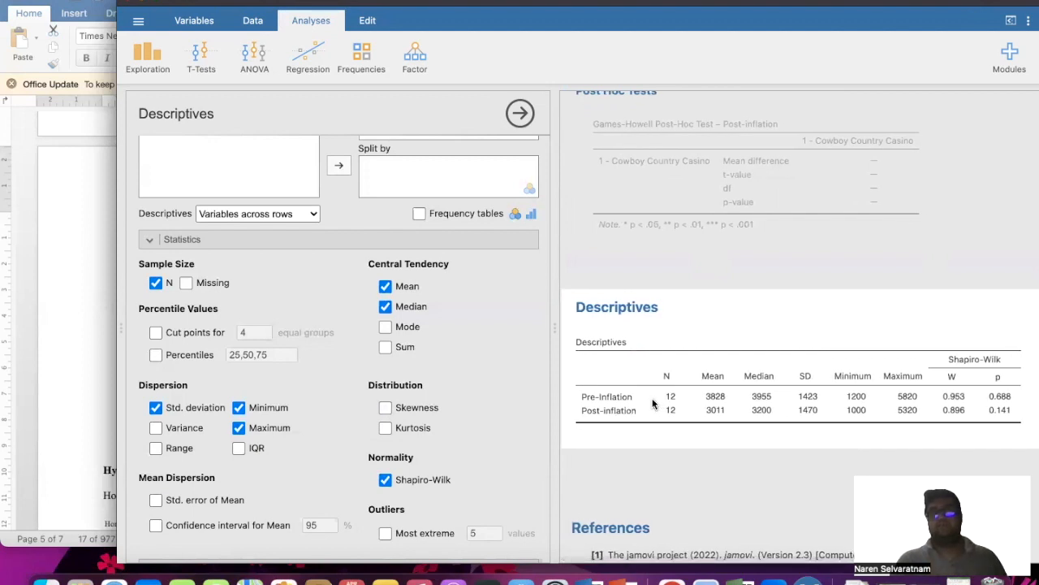
pyautogui.rightClick(652, 398)
pyautogui.click(677, 404)
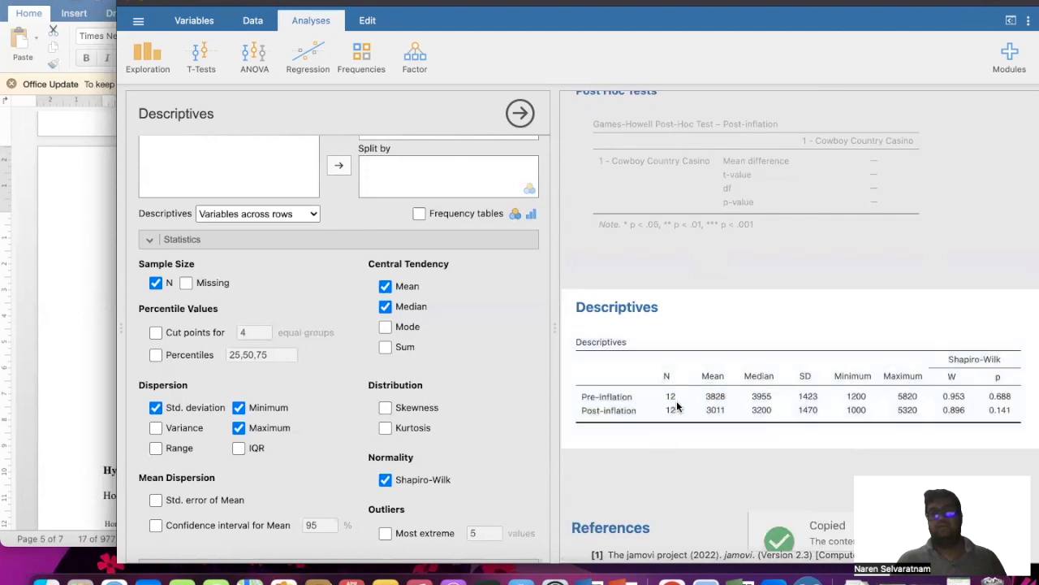
pyautogui.click(78, 326)
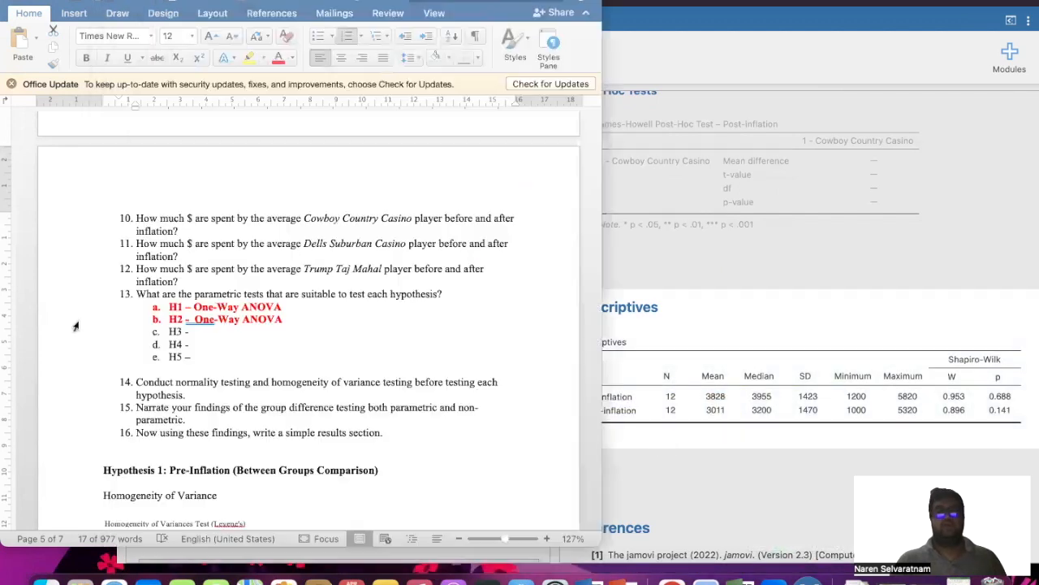
pyautogui.click(214, 233)
pyautogui.press('Return')
pyautogui.press('BackSpace')
pyautogui.press('Return')
pyautogui.press('Return')
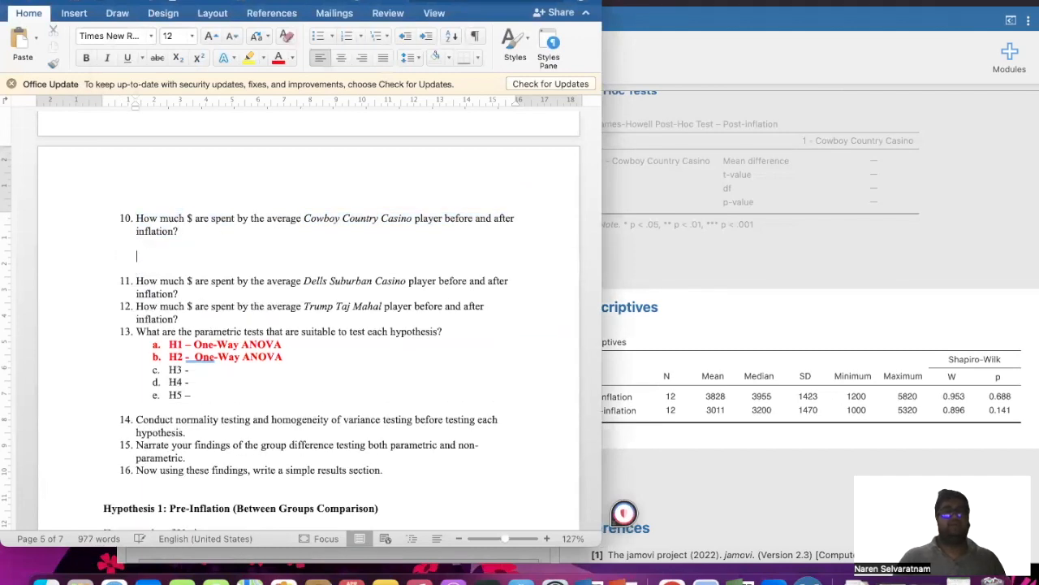
pyautogui.press('super+v')
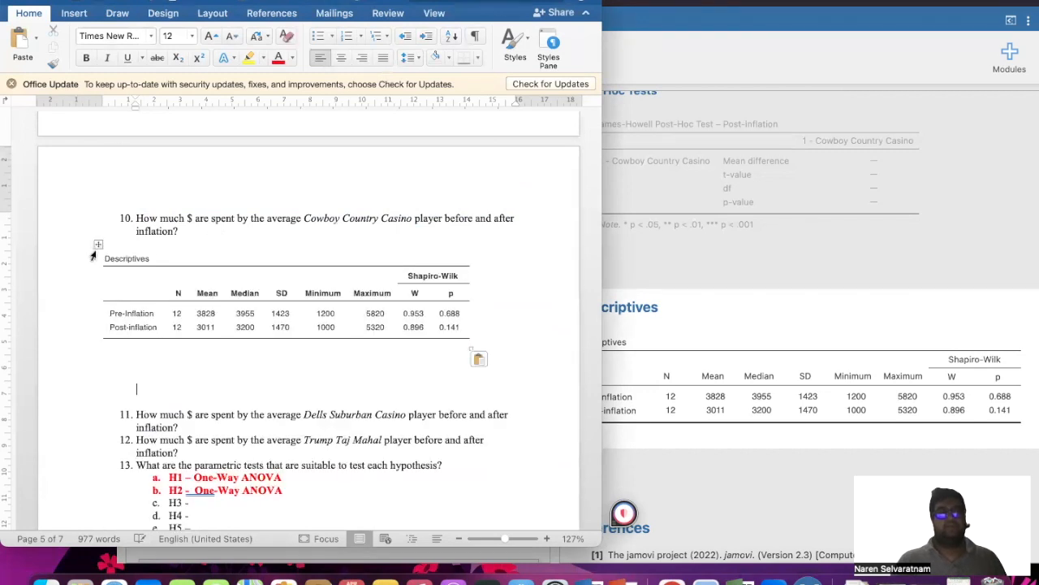
# Align the pasted descriptives table with question 10's indentation and set its text to Times New Roman in one uniform size.
pyautogui.click(98, 243)
pyautogui.moveTo(111, 244); pyautogui.dragTo(128, 243)
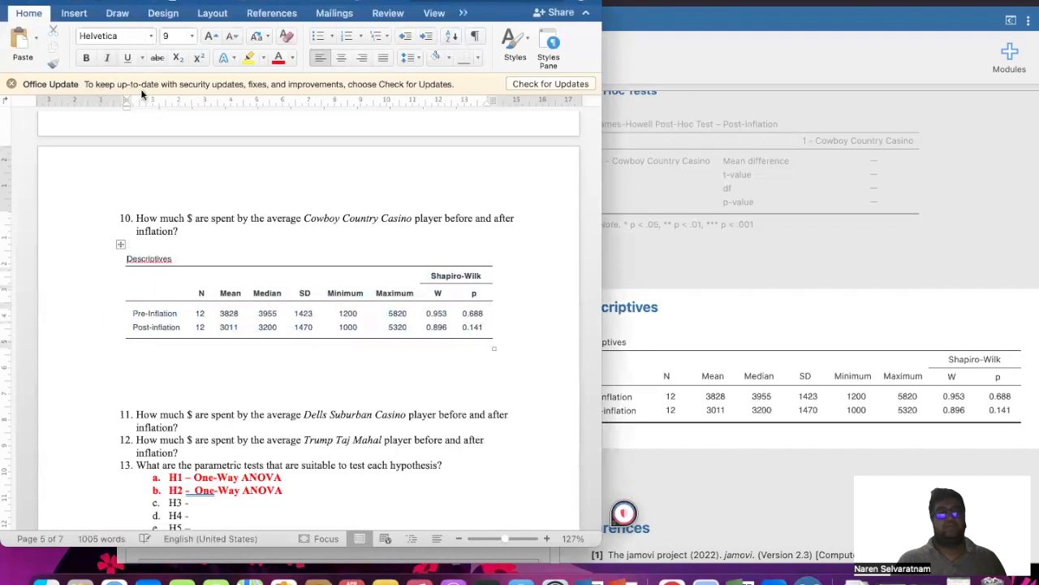
pyautogui.click(119, 242)
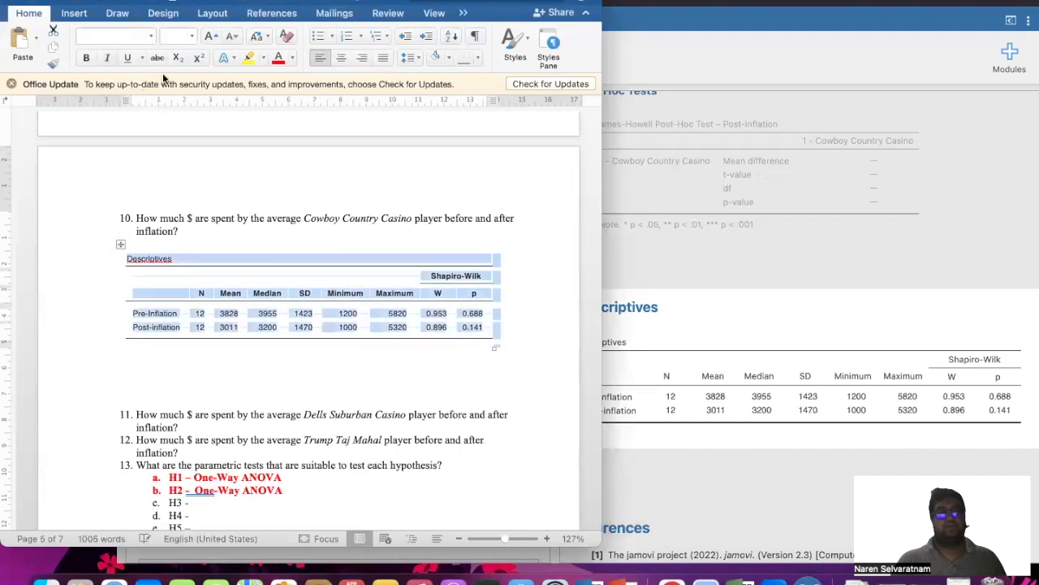
pyautogui.click(150, 36)
pyautogui.click(130, 197)
pyautogui.click(192, 36)
pyautogui.click(192, 118)
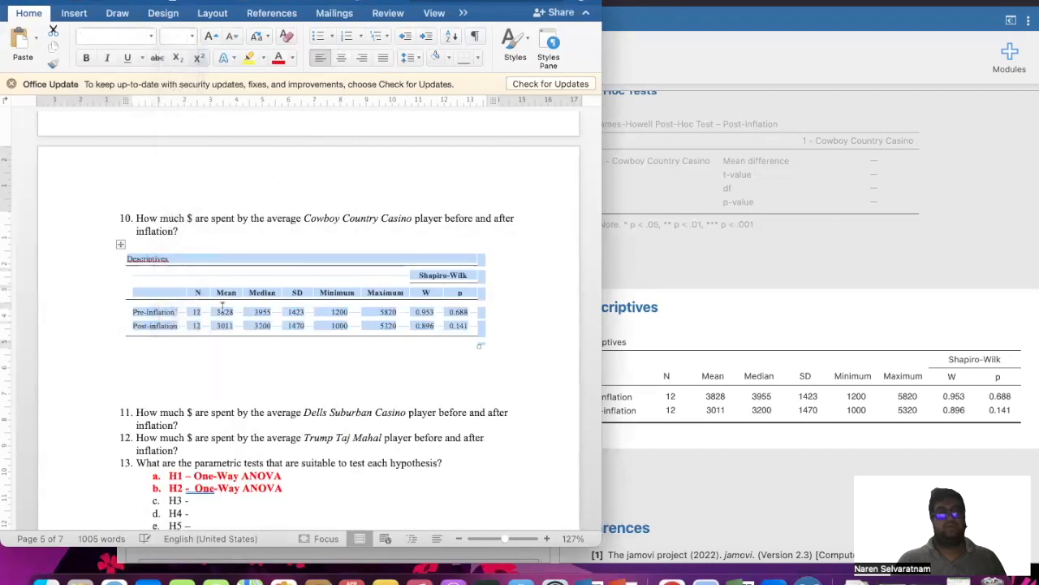
# Remove the surplus blank lines between the descriptives table and question 11.
pyautogui.click(155, 383)
pyautogui.press('BackSpace')
pyautogui.press('BackSpace')
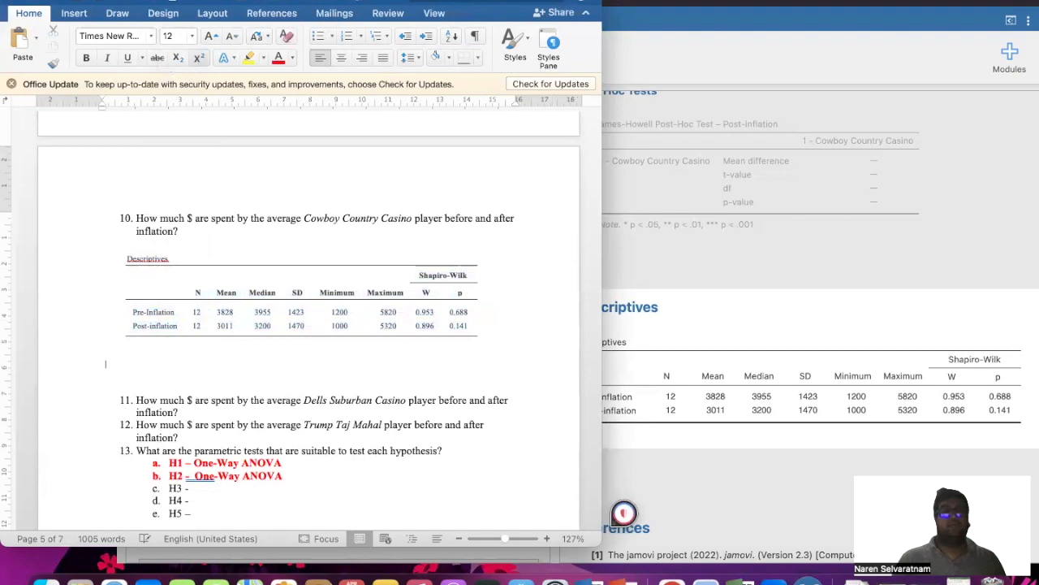
pyautogui.press('BackSpace')
pyautogui.press('BackSpace')
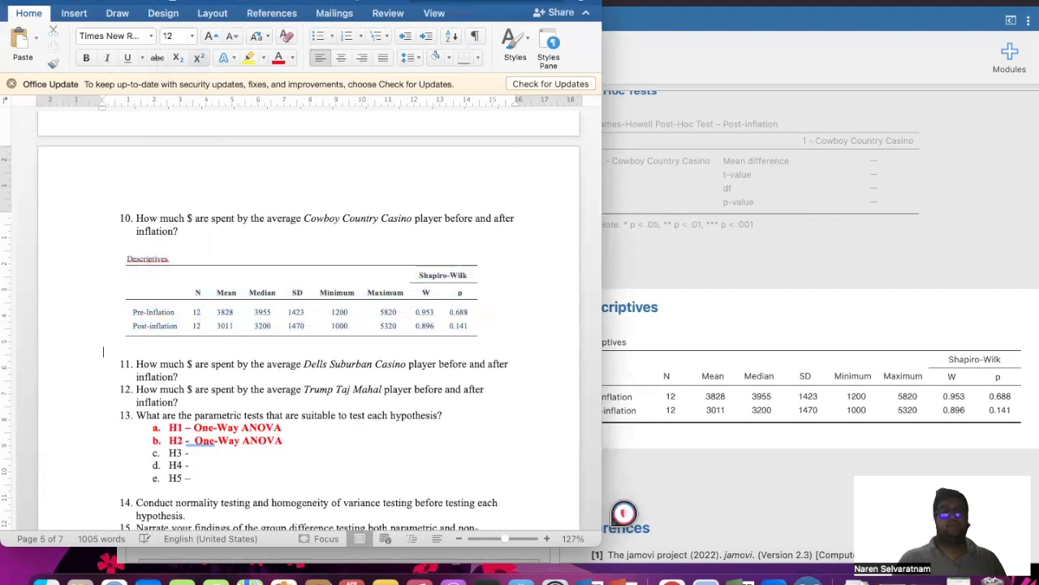
pyautogui.scroll(-2, 367, 320)
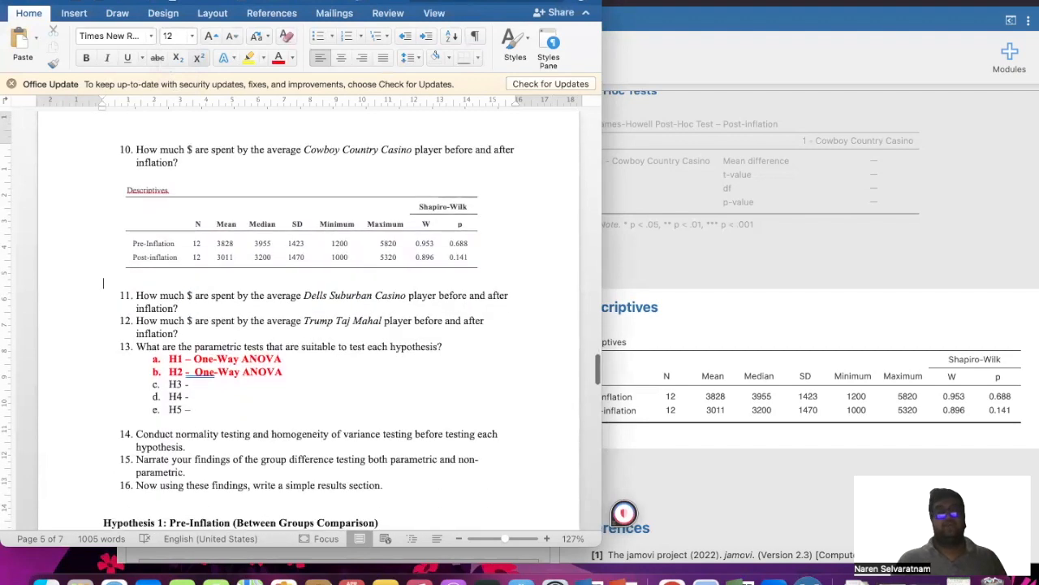
# Review hypothesis 3 under question 4 against questions 11 and 12 and the H3 entry for suitable parametric tests under question 13.
pyautogui.moveTo(185, 309); pyautogui.dragTo(143, 302)
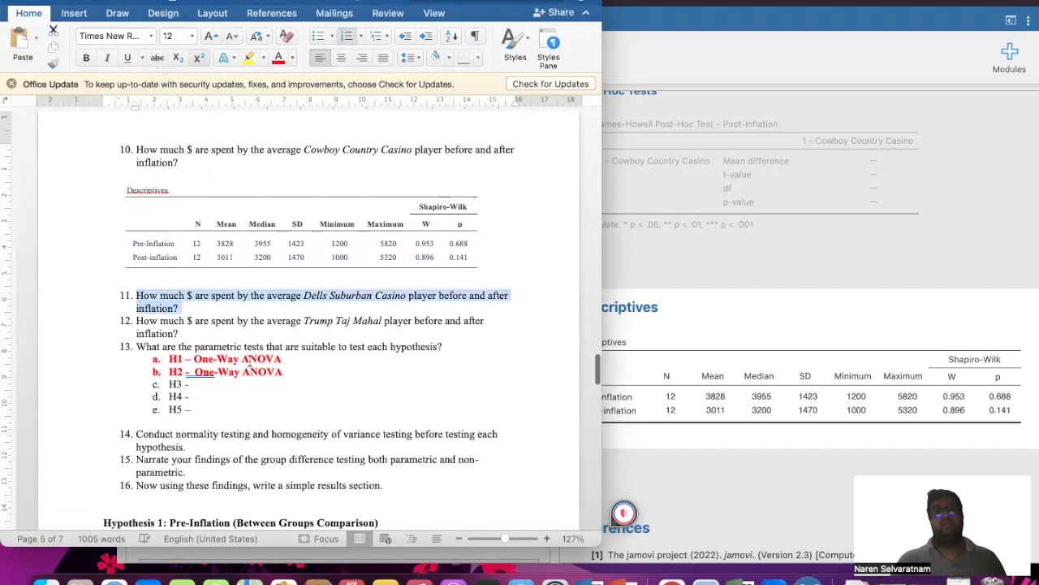
pyautogui.scroll(-1, 162, 325)
pyautogui.moveTo(196, 351); pyautogui.dragTo(172, 351)
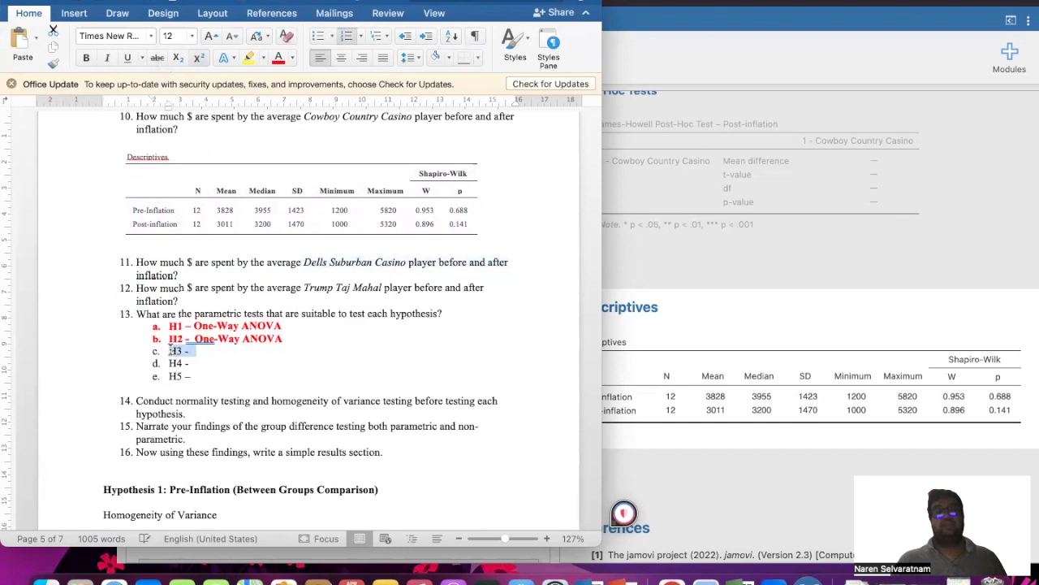
pyautogui.scroll(15, 171, 350)
pyautogui.scroll(20, 170, 350)
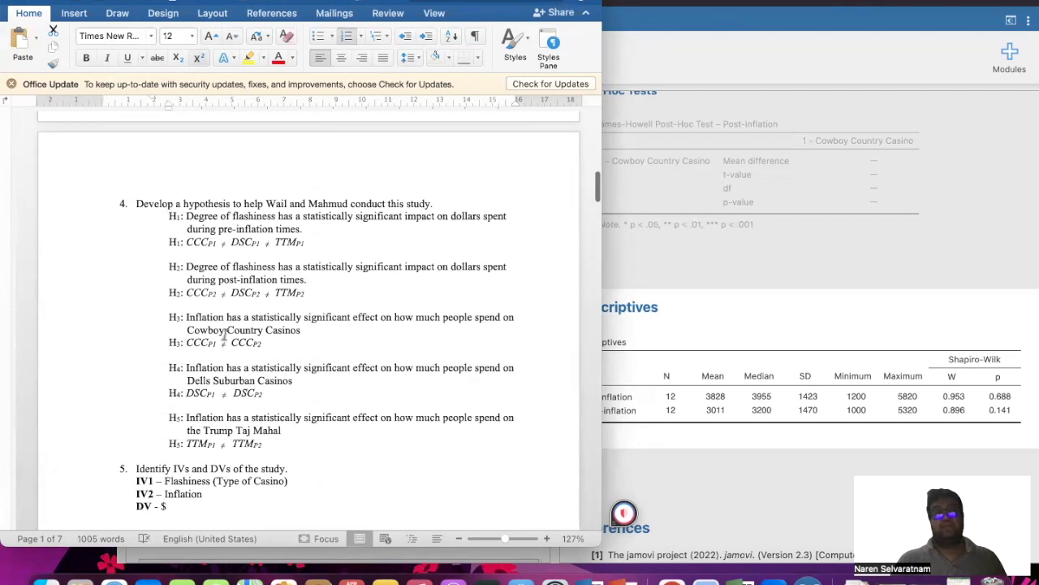
pyautogui.scroll(-20, 329, 334)
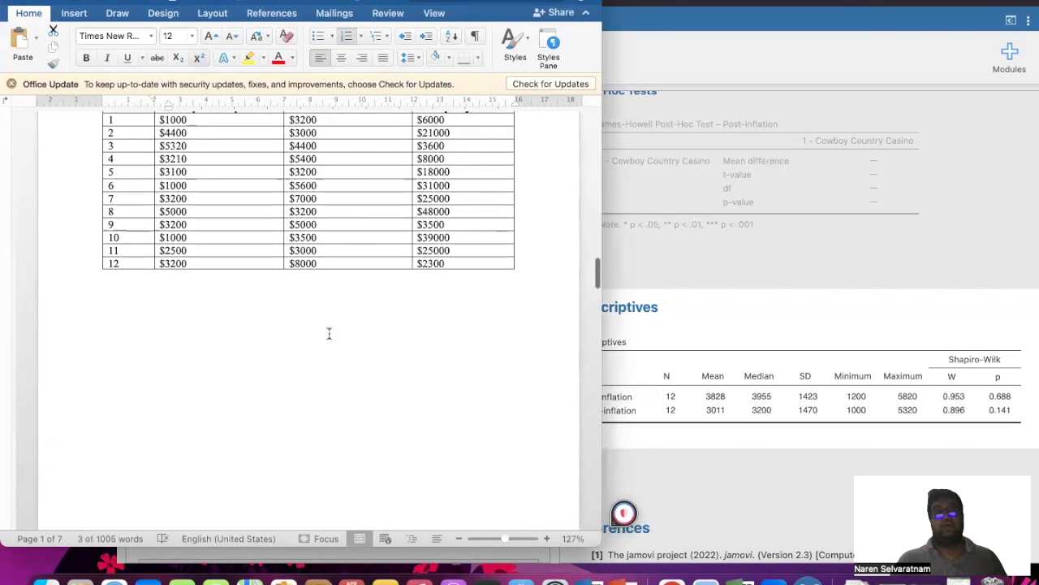
pyautogui.scroll(-15, 485, 406)
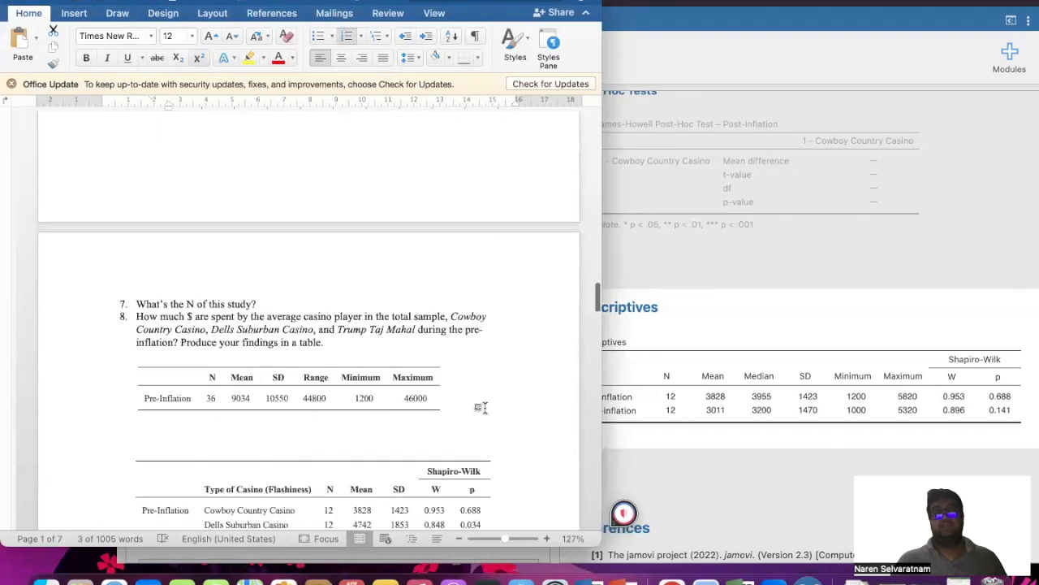
pyautogui.scroll(-3, 485, 406)
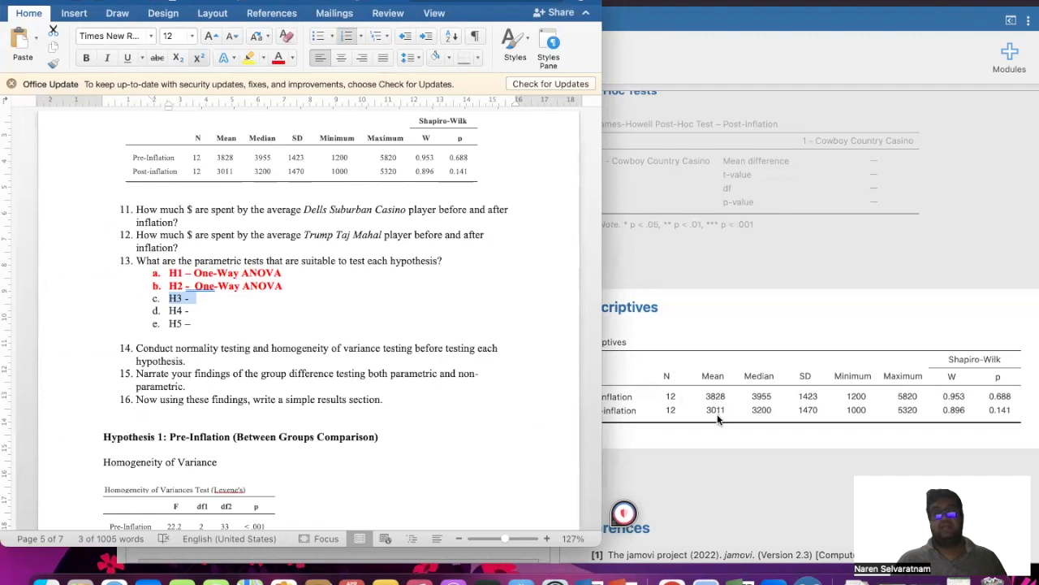
# Copy the bold heading "Hypothesis 1: Pre-Inflation (Between Groups Comparison)" below question 16.
pyautogui.click(476, 398)
pyautogui.scroll(-5, 476, 398)
pyautogui.scroll(-3, 476, 398)
pyautogui.scroll(-3, 477, 398)
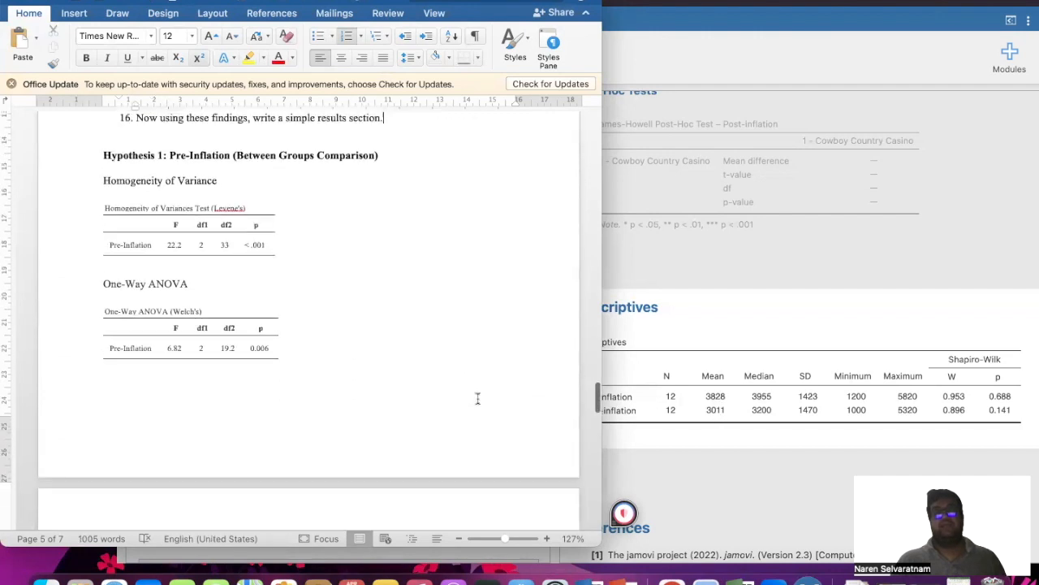
pyautogui.moveTo(386, 155); pyautogui.dragTo(130, 159)
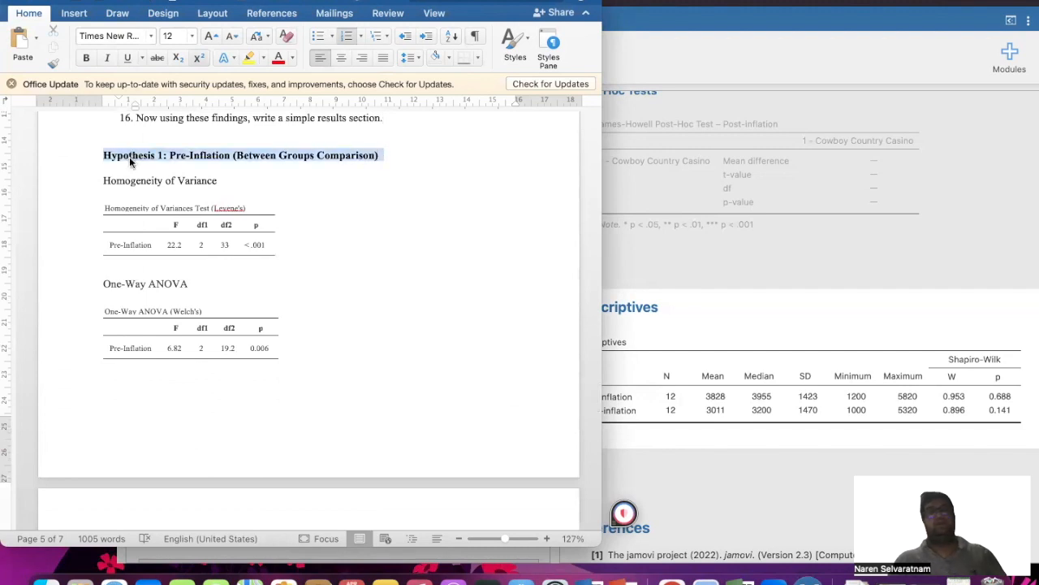
# Remove the surplus blank lines above the Games-Howell post-hoc table for pre-inflation.
pyautogui.scroll(-5, 129, 157)
pyautogui.scroll(2, 129, 351)
pyautogui.click(124, 417)
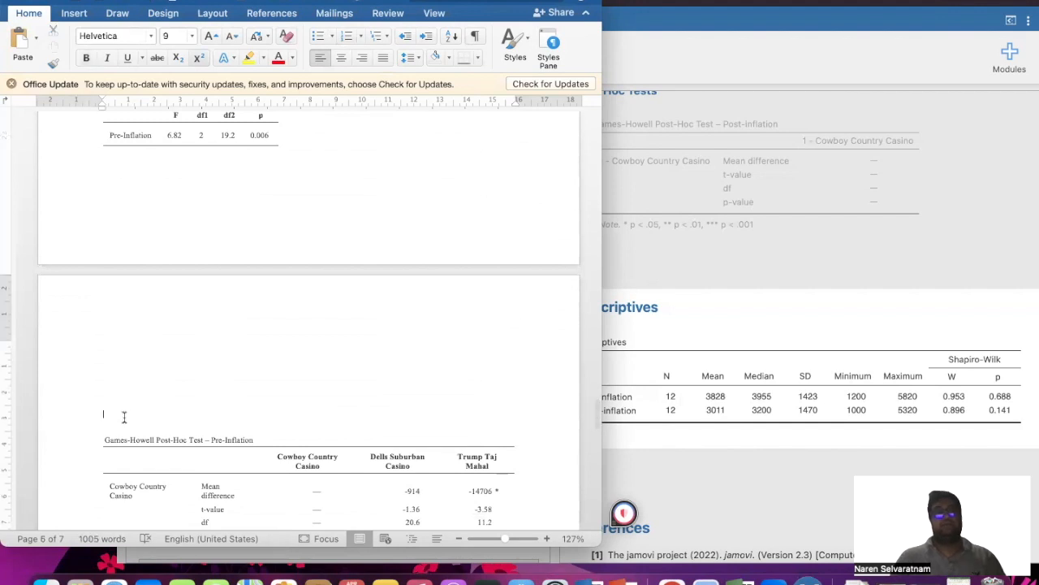
pyautogui.press('BackSpace')
pyautogui.press('BackSpace')
pyautogui.press('BackSpace')
pyautogui.press('BackSpace')
pyautogui.press('BackSpace')
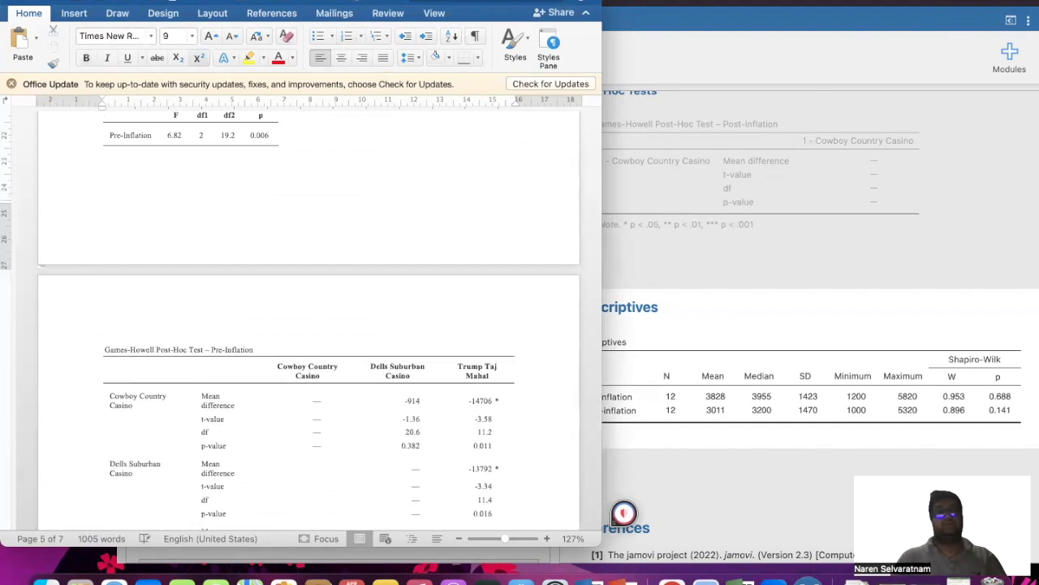
# Paste the copied hypothesis heading below the last post-hoc table at the end of the document.
pyautogui.scroll(-10, 154, 309)
pyautogui.scroll(3, 155, 308)
pyautogui.click(149, 293)
pyautogui.press('Return')
pyautogui.scroll(-5, 149, 293)
pyautogui.scroll(-5, 107, 231)
pyautogui.click(117, 185)
pyautogui.press('super+v')
# Reword the pasted heading to "Hypothesis 3: Pre vs. Post Inflation for CCC (Within Groups Comparison)".
pyautogui.click(163, 209)
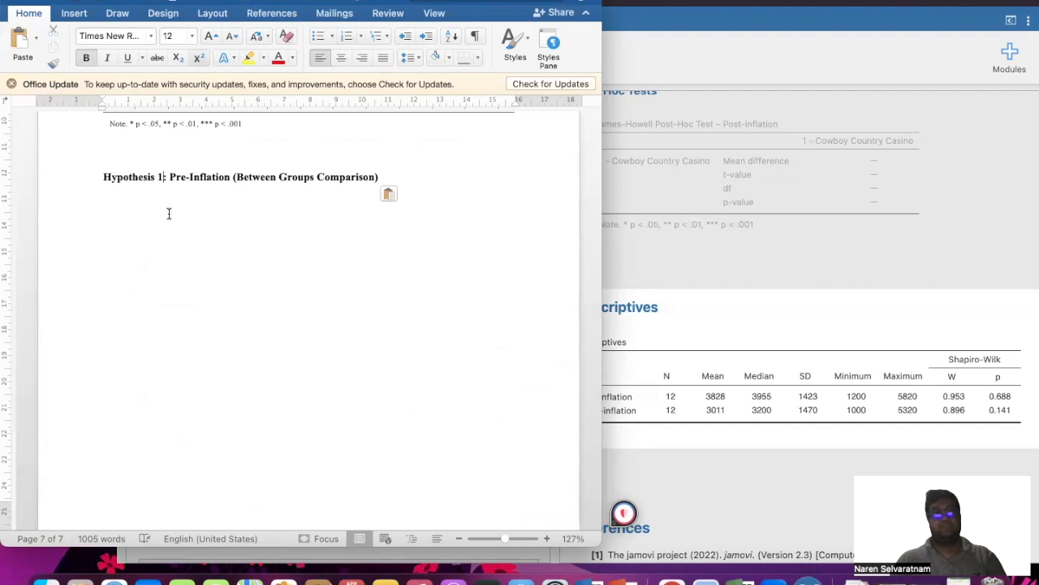
pyautogui.press('BackSpace')
pyautogui.write('3')
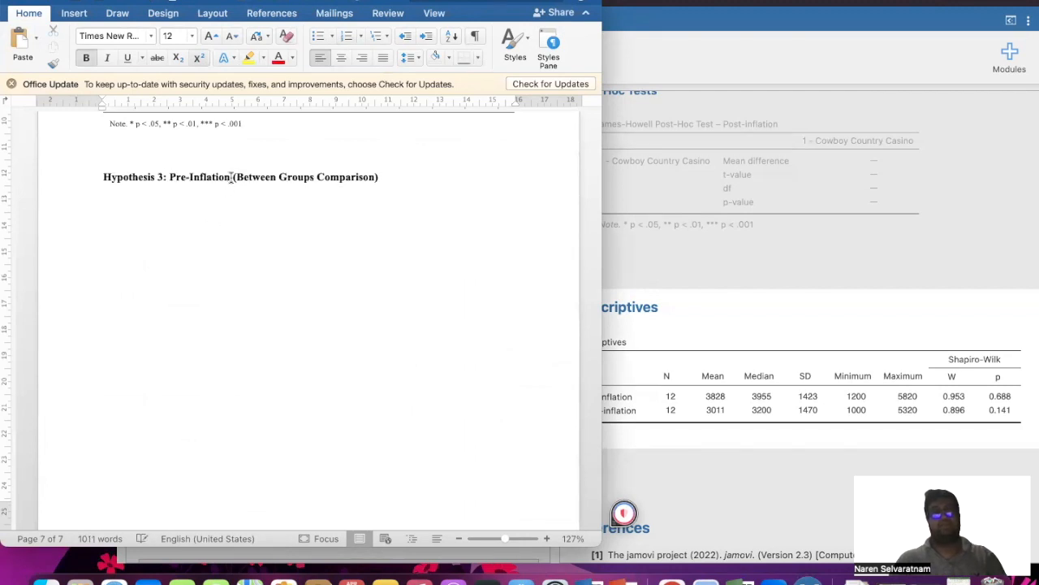
pyautogui.moveTo(216, 177); pyautogui.dragTo(169, 177)
pyautogui.press('BackSpace')
pyautogui.write('Pre vs. Post')
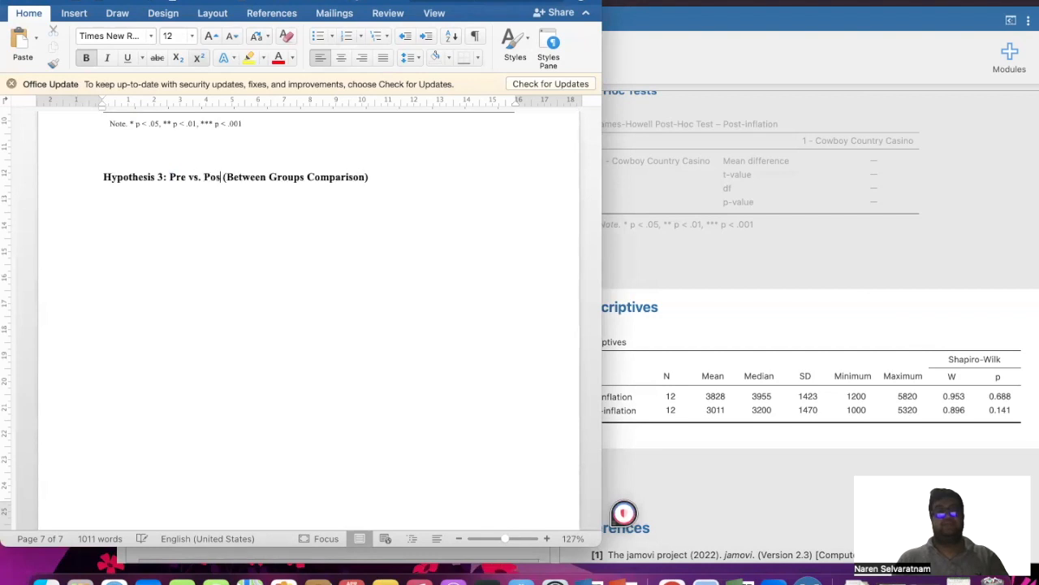
pyautogui.write(' Inflation for ')
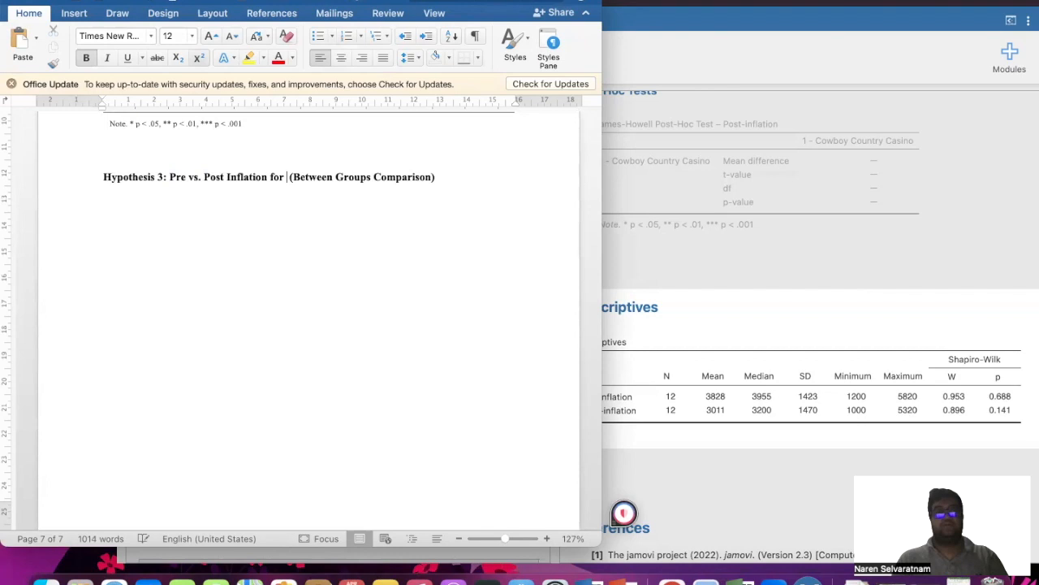
pyautogui.write('CCC')
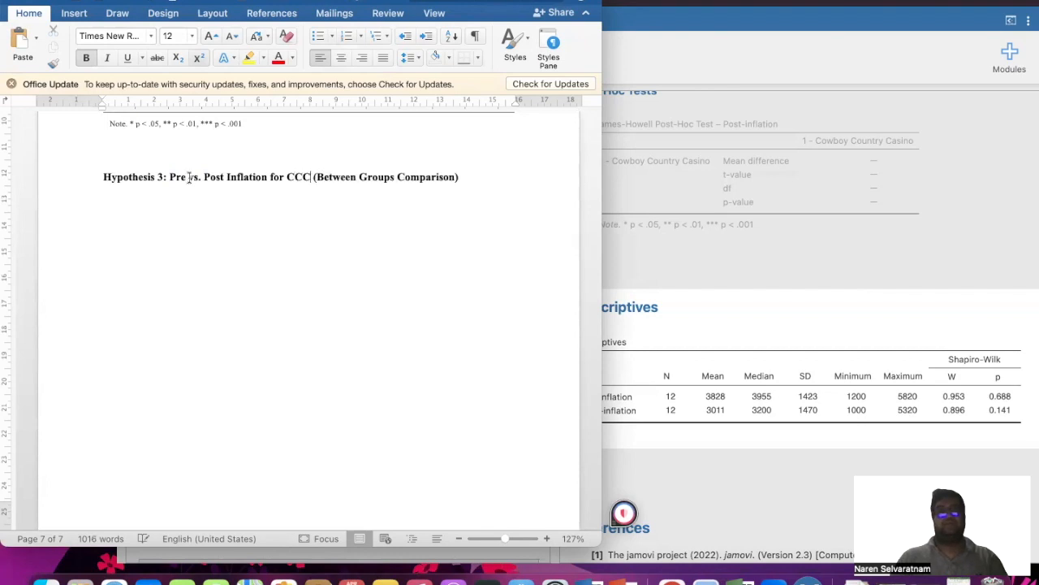
pyautogui.moveTo(356, 175); pyautogui.dragTo(317, 176)
pyautogui.write('Within')
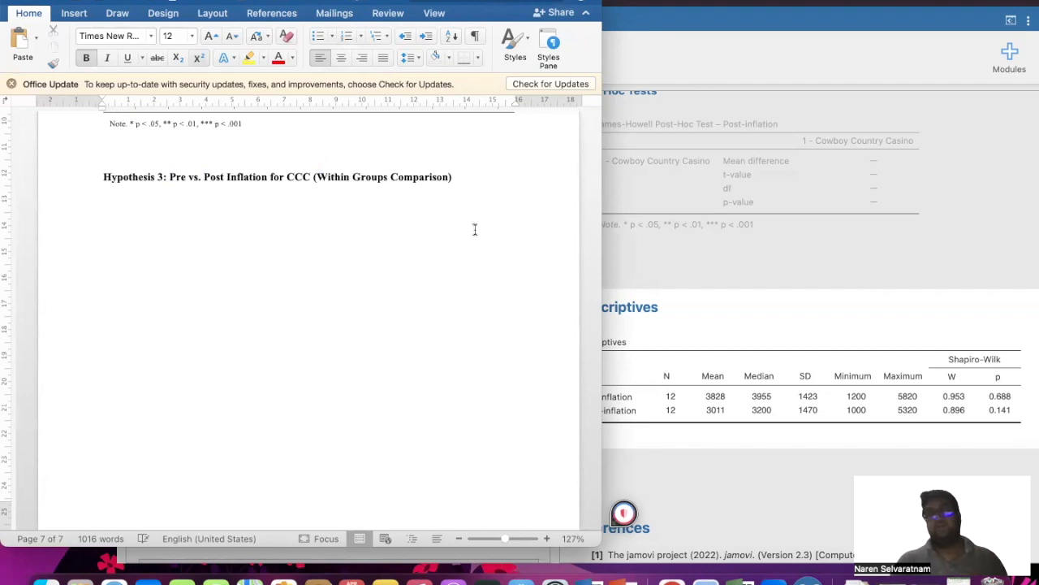
# Switch to jamovi and run a Paired Samples T-Test with Pre-Inflation and Post-inflation as the paired variables.
pyautogui.click(679, 244)
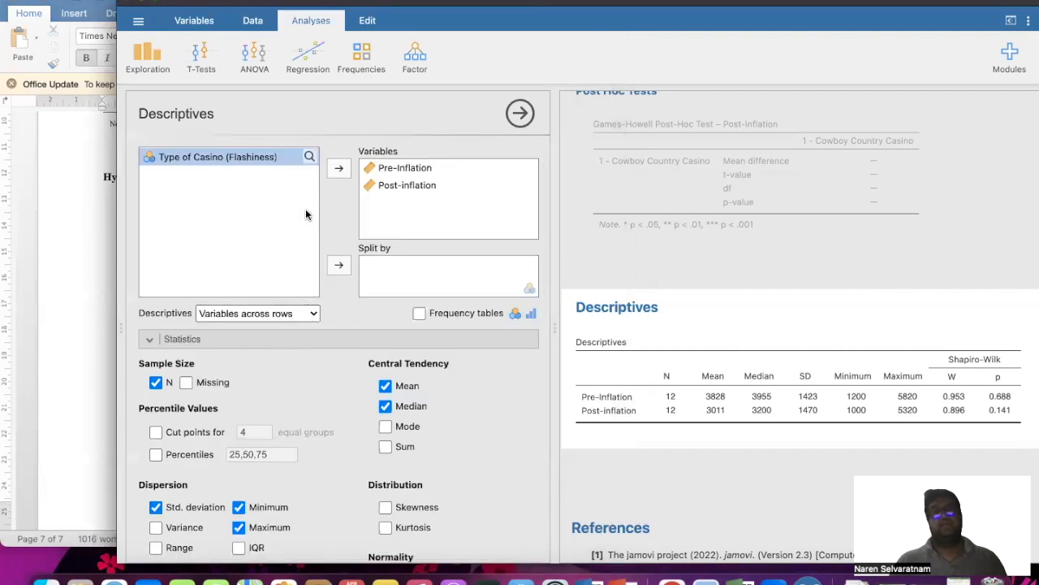
pyautogui.click(212, 71)
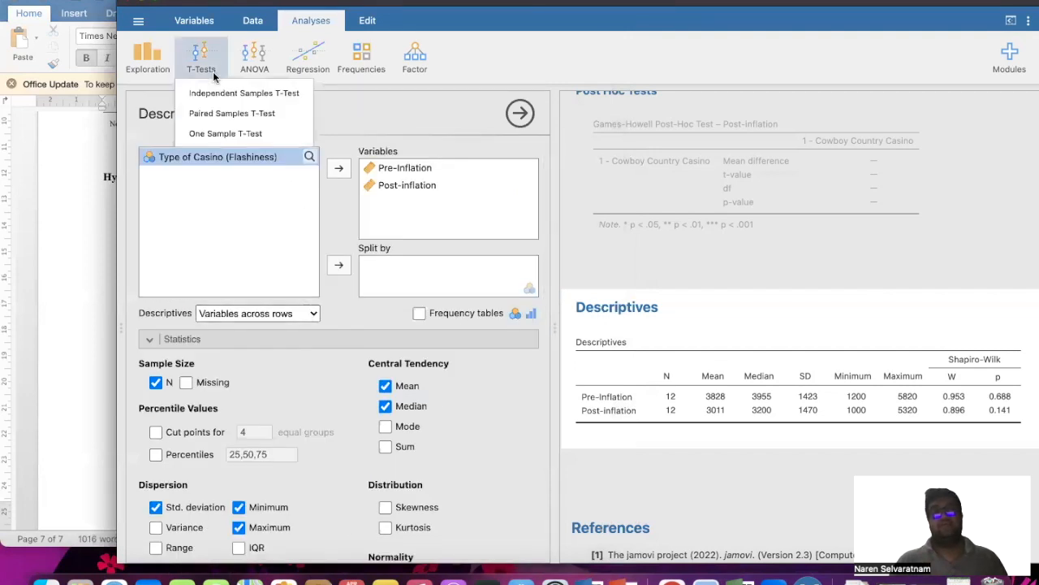
pyautogui.click(210, 115)
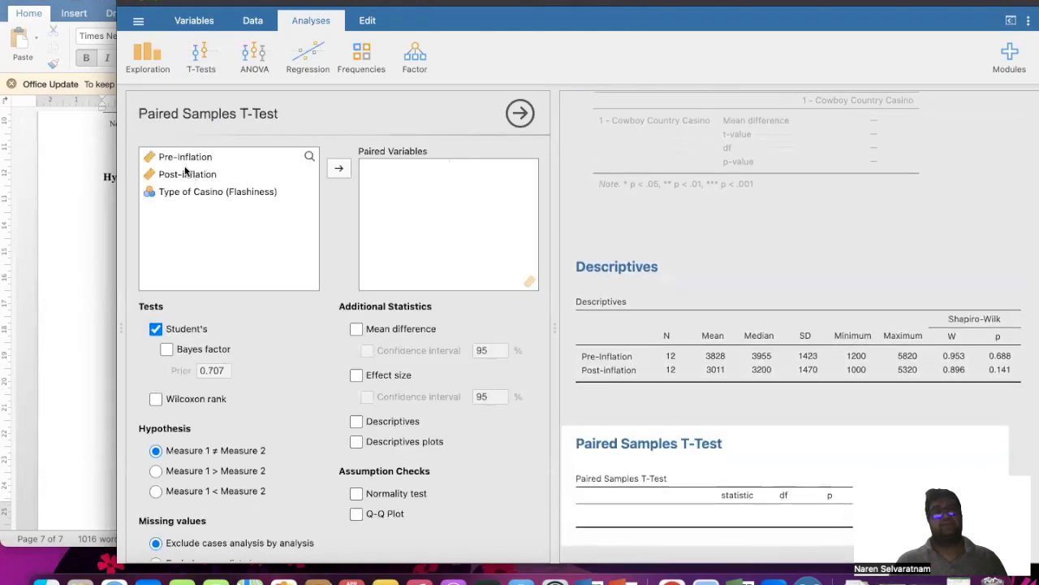
pyautogui.click(180, 158)
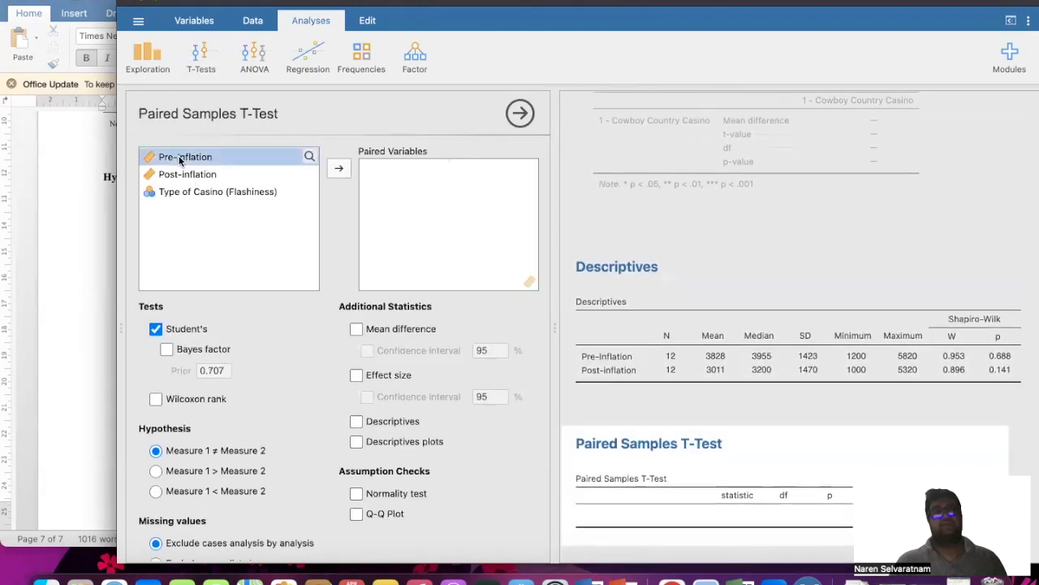
pyautogui.click(340, 167)
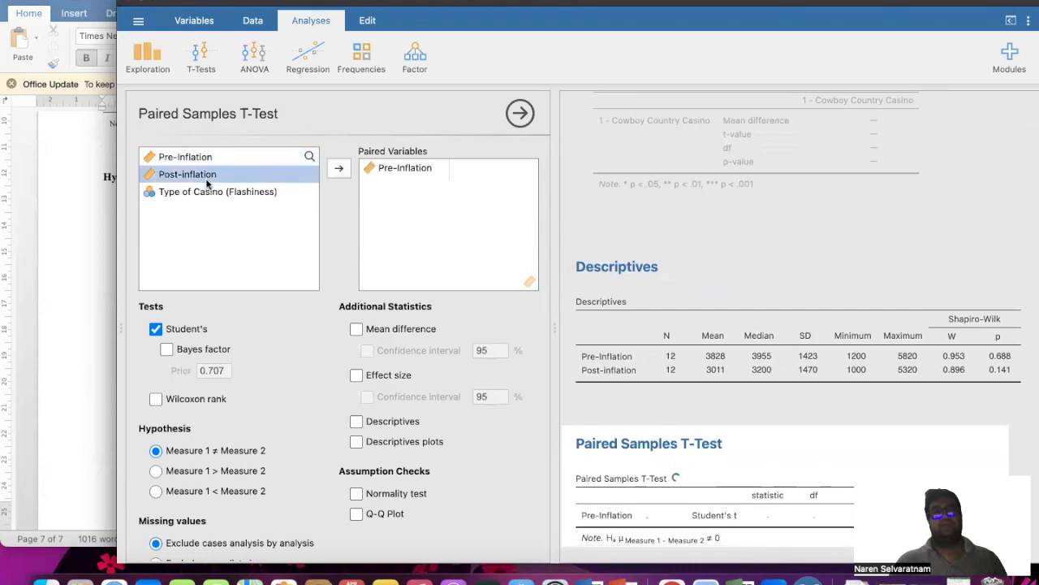
pyautogui.click(340, 170)
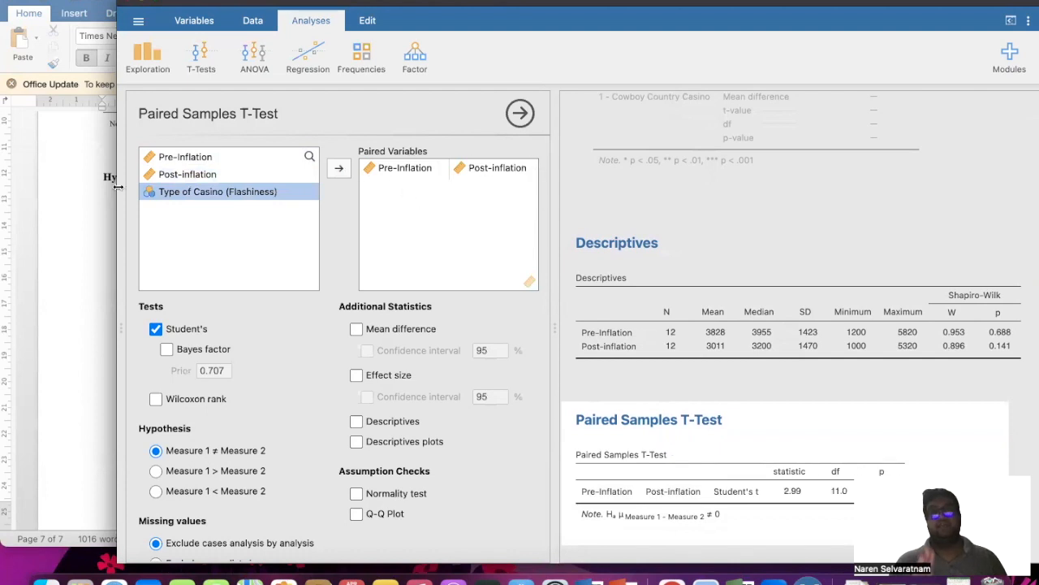
# Check the paired samples t-test result and add the effect size to its table.
pyautogui.scroll(-1, 234, 273)
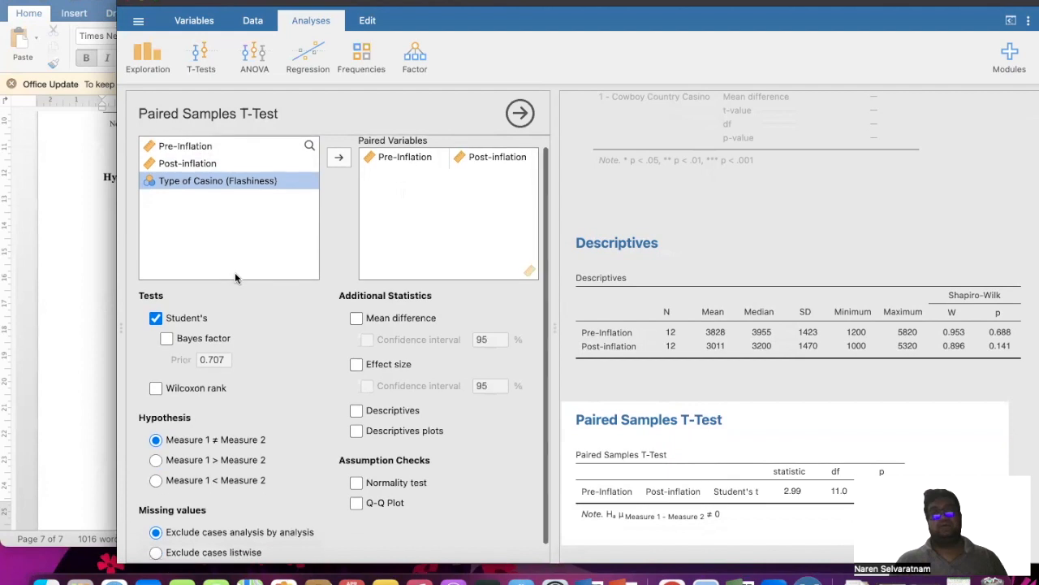
pyautogui.scroll(-5, 579, 304)
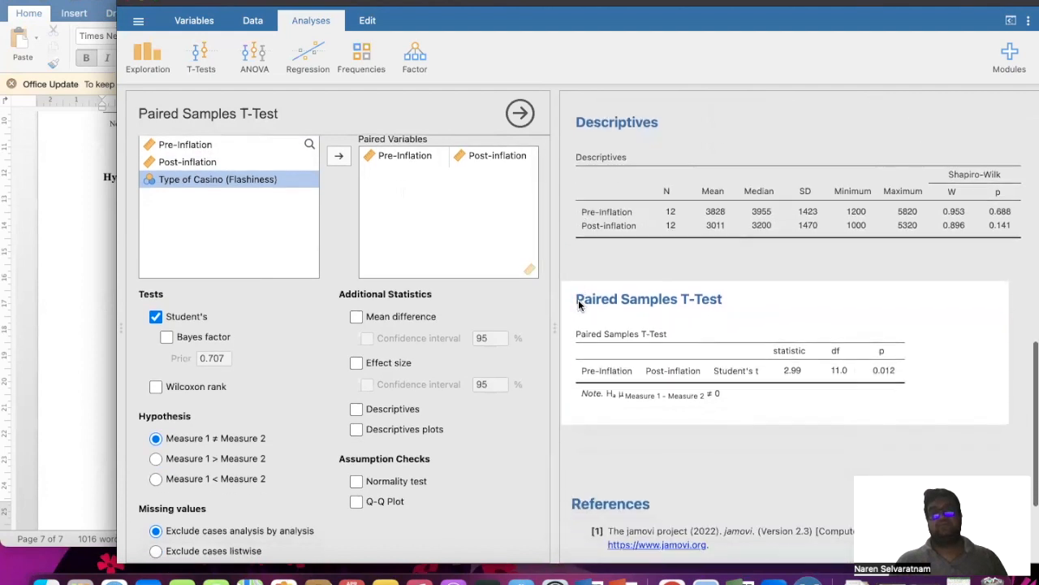
pyautogui.scroll(-2, 579, 305)
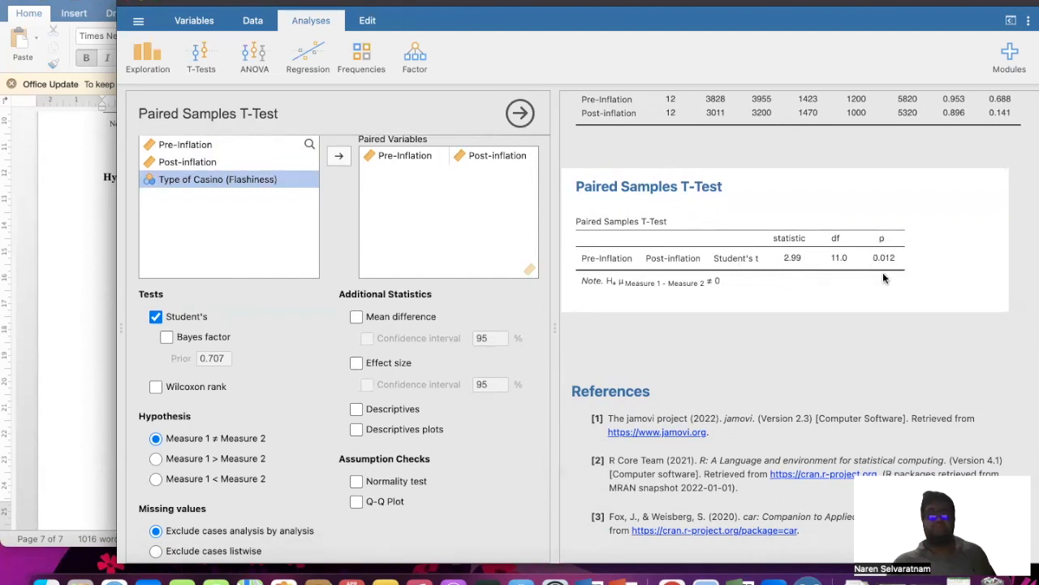
pyautogui.scroll(2, 883, 276)
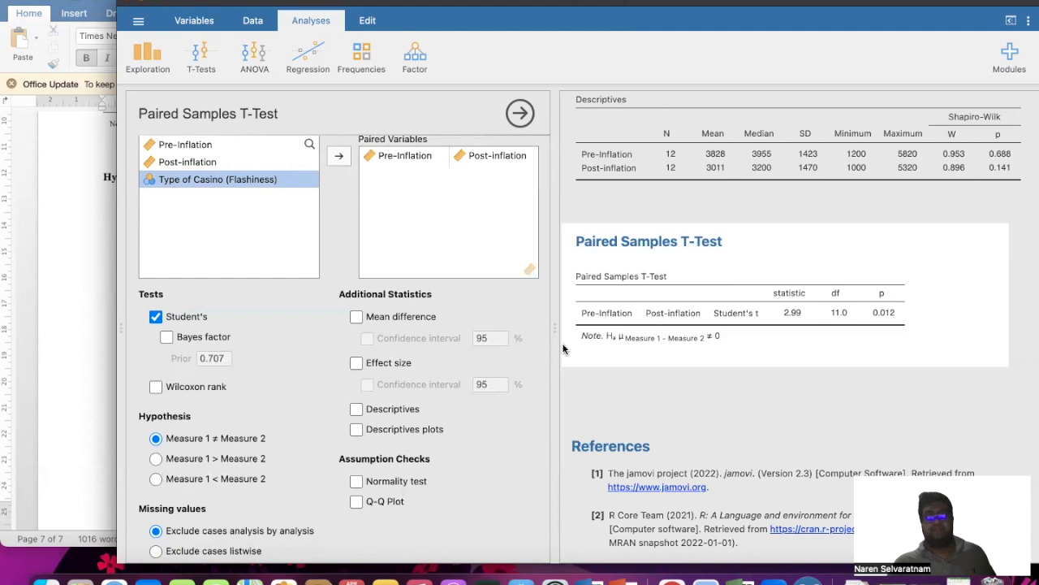
pyautogui.scroll(-1, 444, 375)
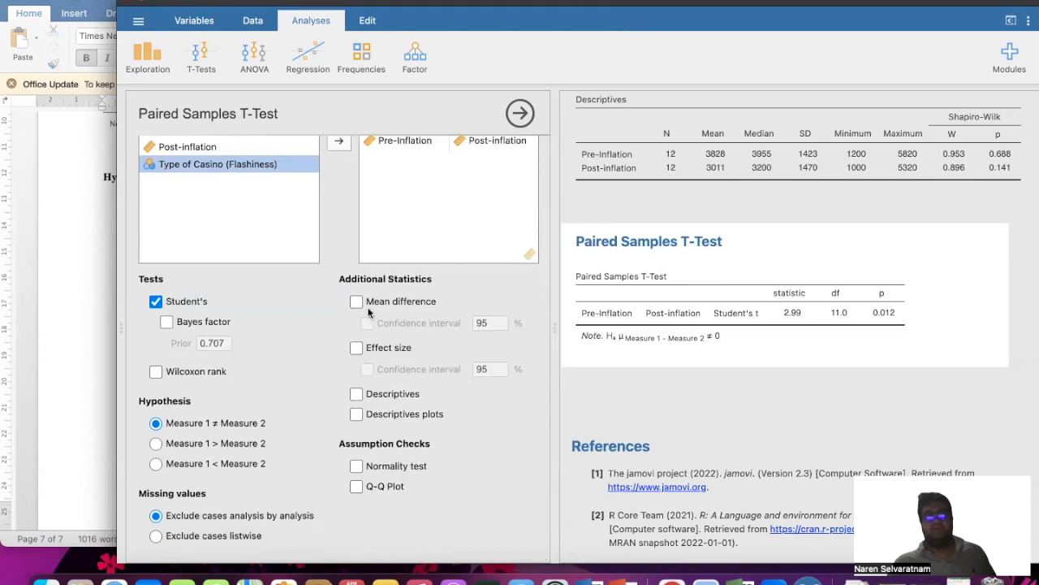
pyautogui.click(357, 349)
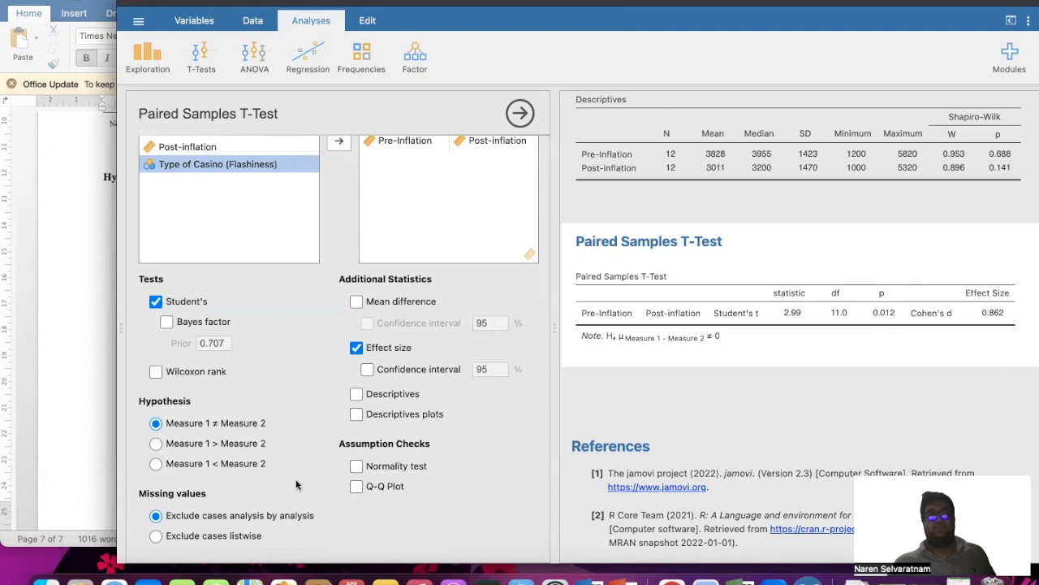
# Copy the paired t-test table into Word below the Hypothesis 3 heading, separated from it by a blank line.
pyautogui.rightClick(692, 310)
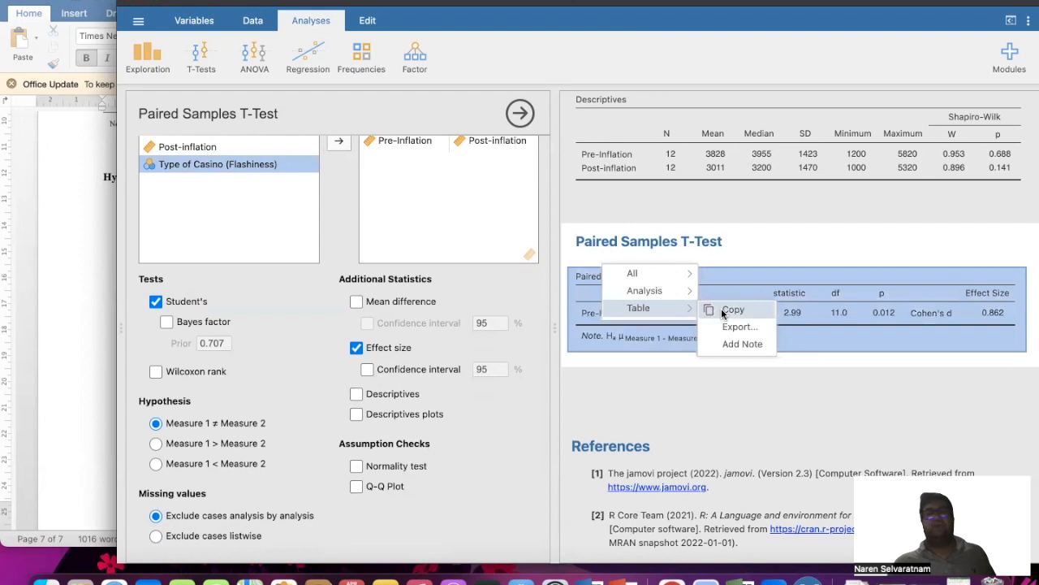
pyautogui.click(729, 308)
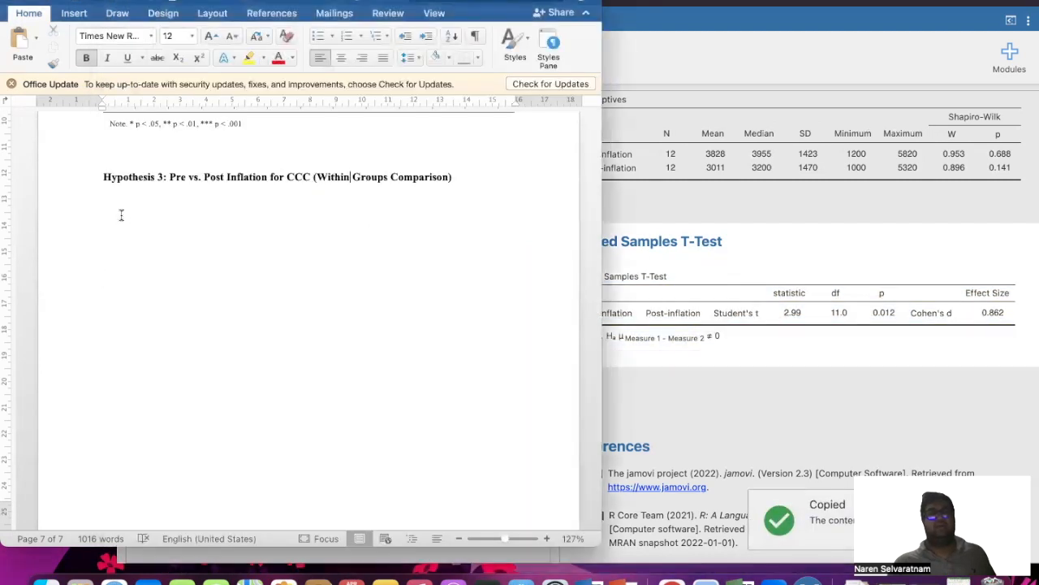
pyautogui.click(121, 214)
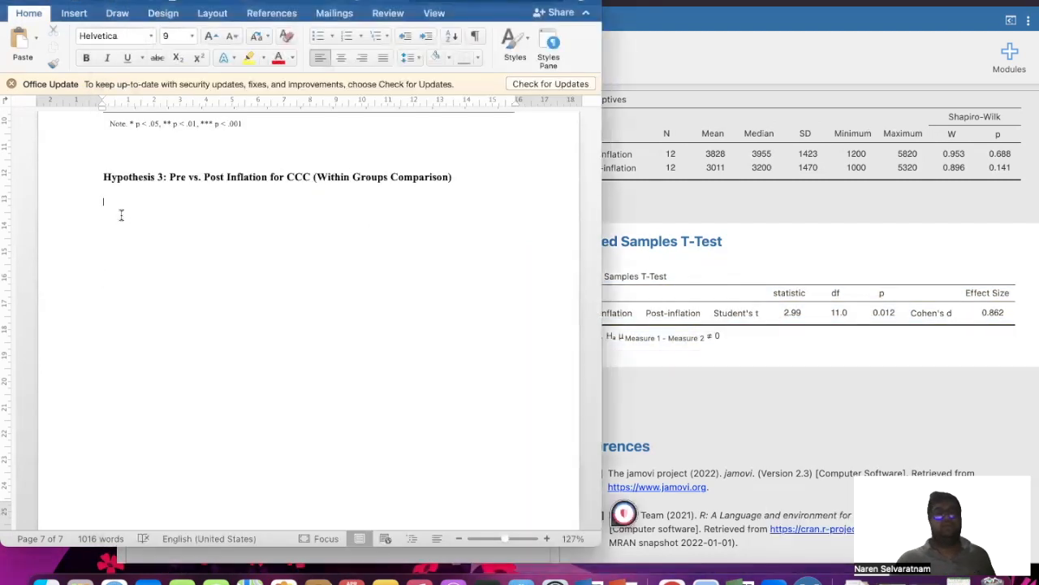
pyautogui.press('super+v')
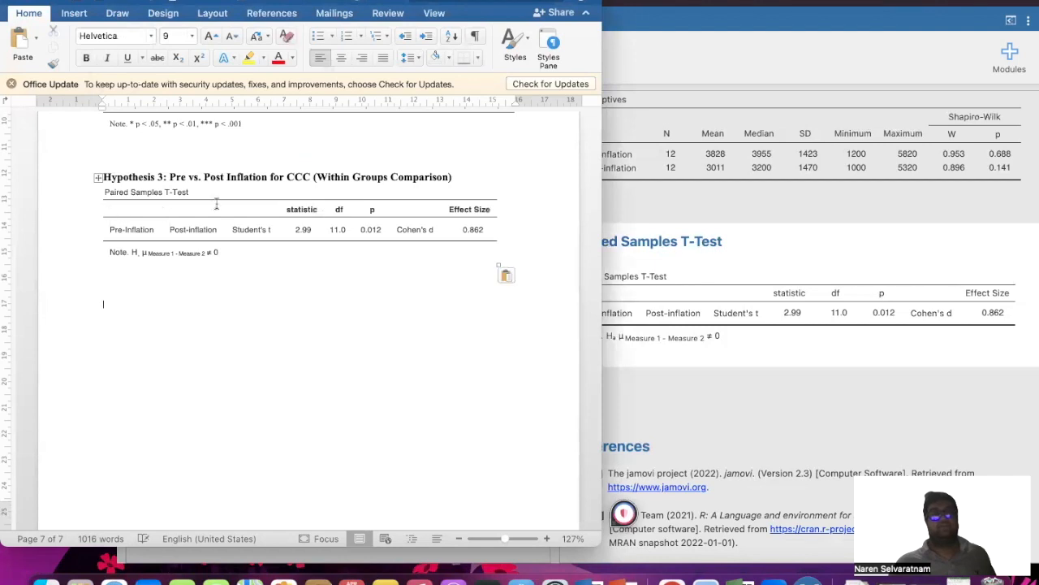
pyautogui.click(461, 176)
pyautogui.press('Return')
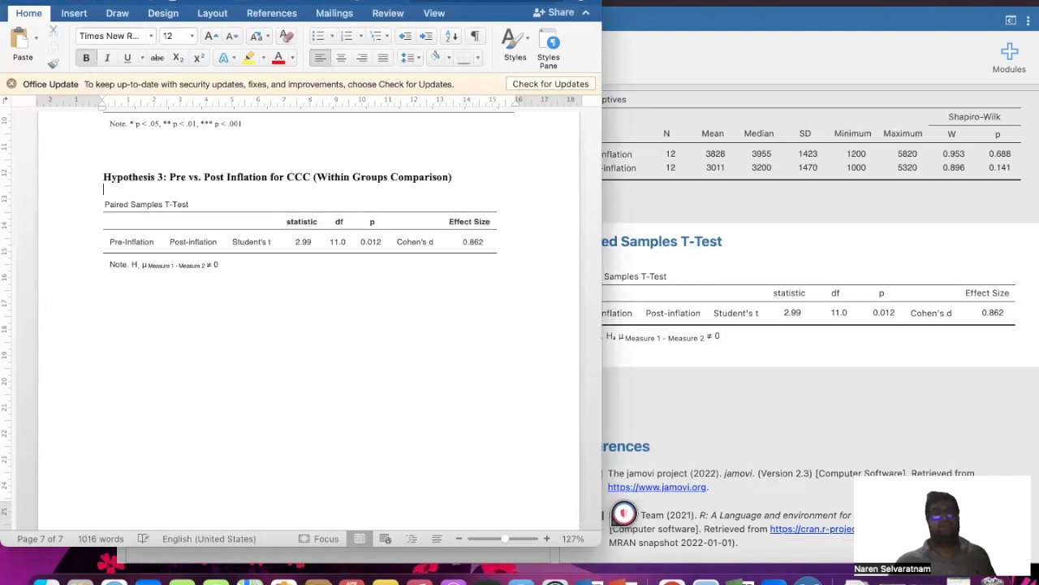
# Change the font of the Paired Samples T-Test table under Hypothesis 3 to Times New Roman.
pyautogui.click(97, 191)
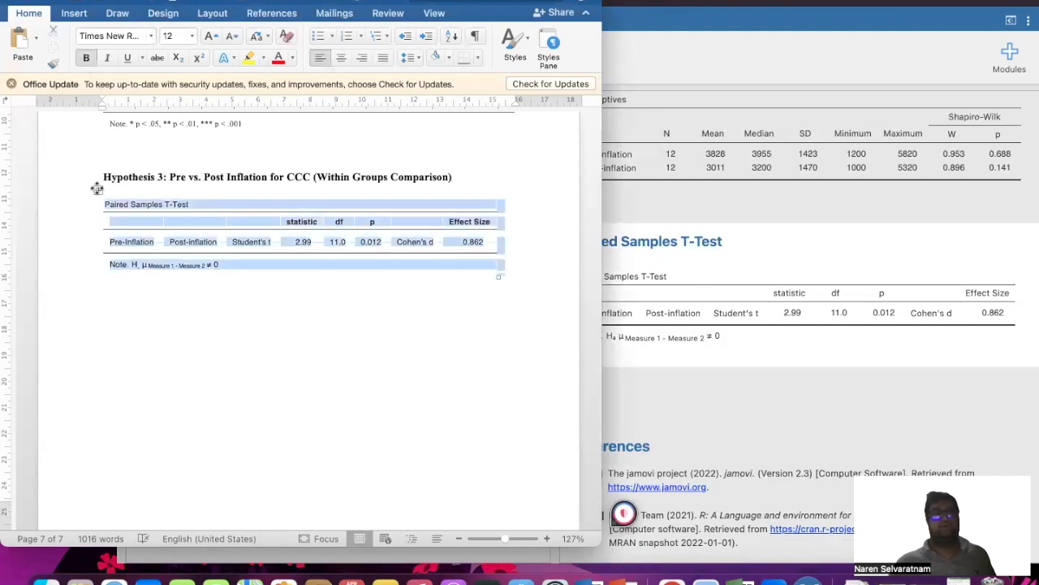
pyautogui.click(150, 35)
pyautogui.moveTo(148, 195)
pyautogui.click(371, 196)
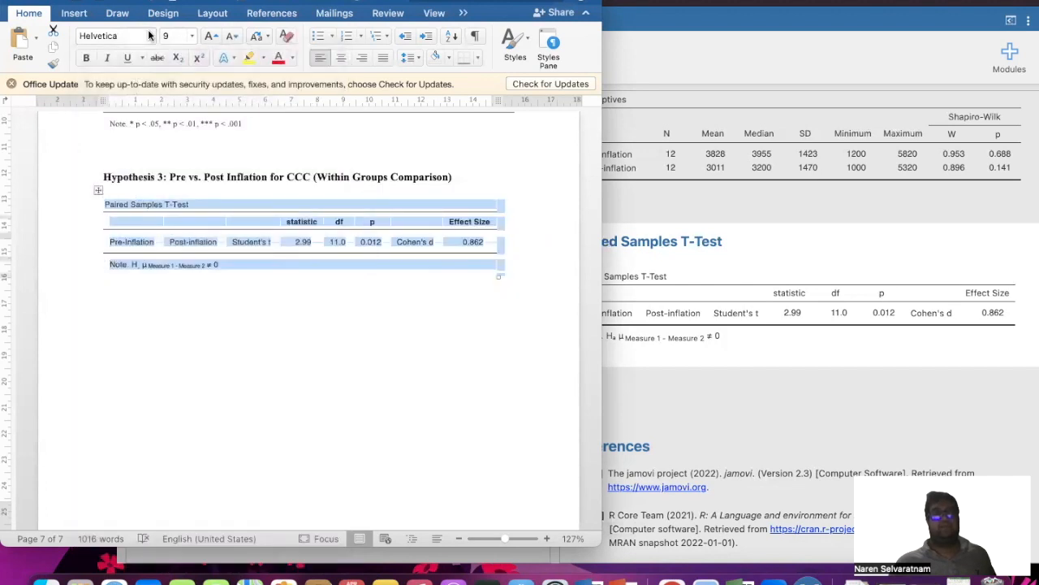
pyautogui.click(151, 36)
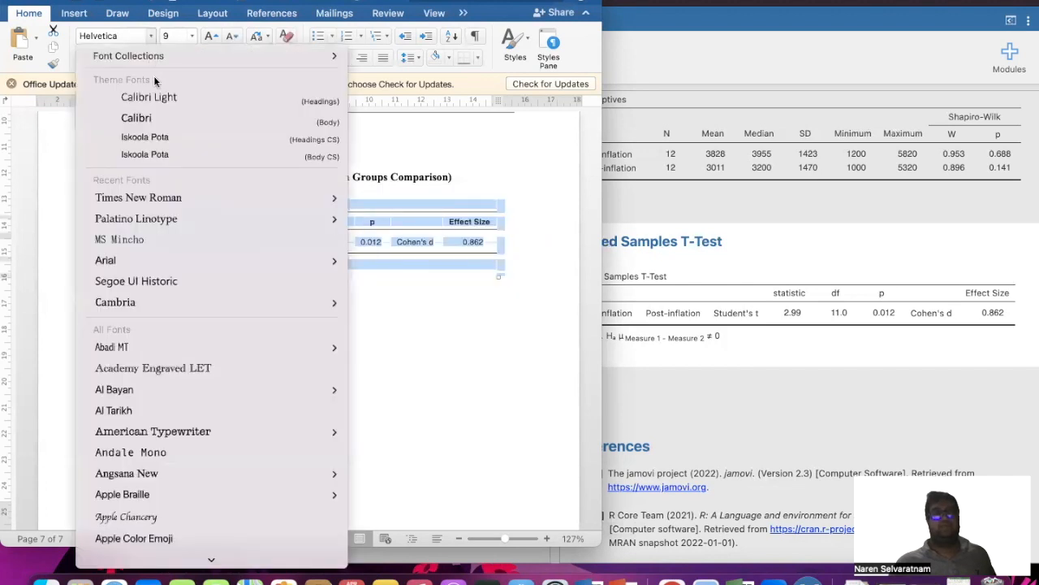
pyautogui.click(169, 197)
pyautogui.click(191, 292)
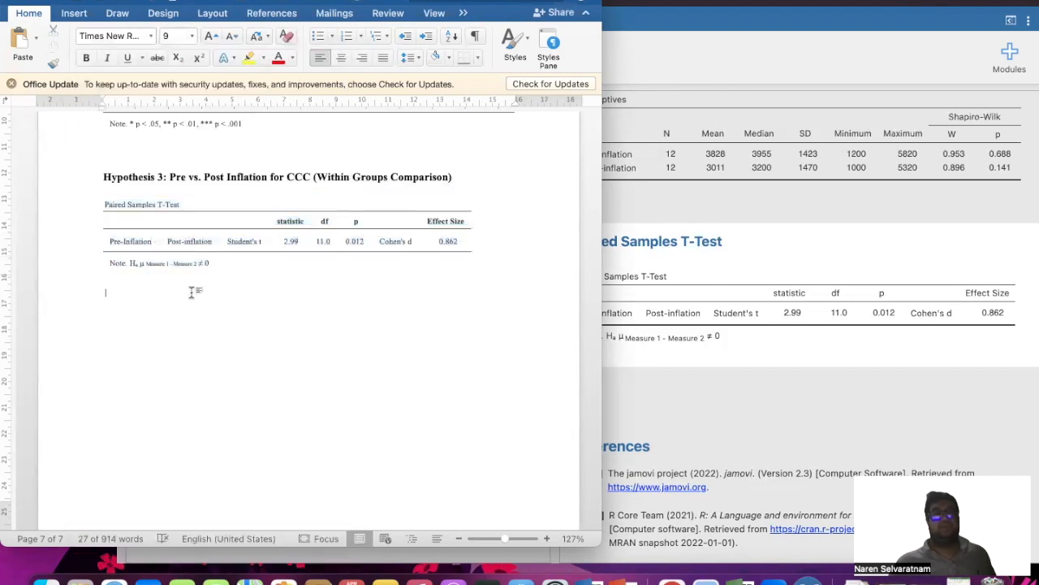
# Enter "Dependent T-Test" as the parametric test for H3, H4 and H5 under question 13.
pyautogui.scroll(15, 191, 292)
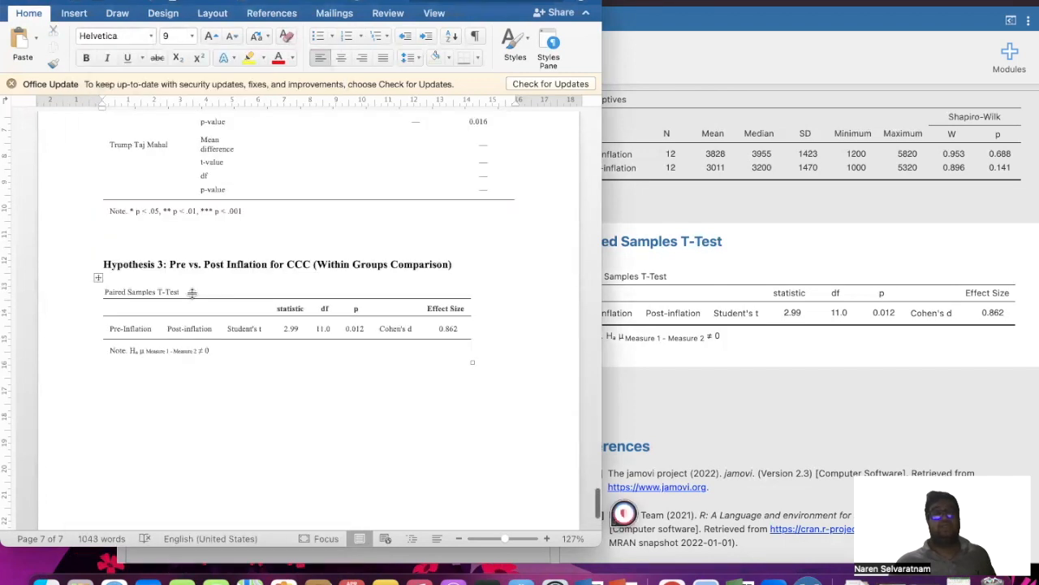
pyautogui.scroll(10, 192, 292)
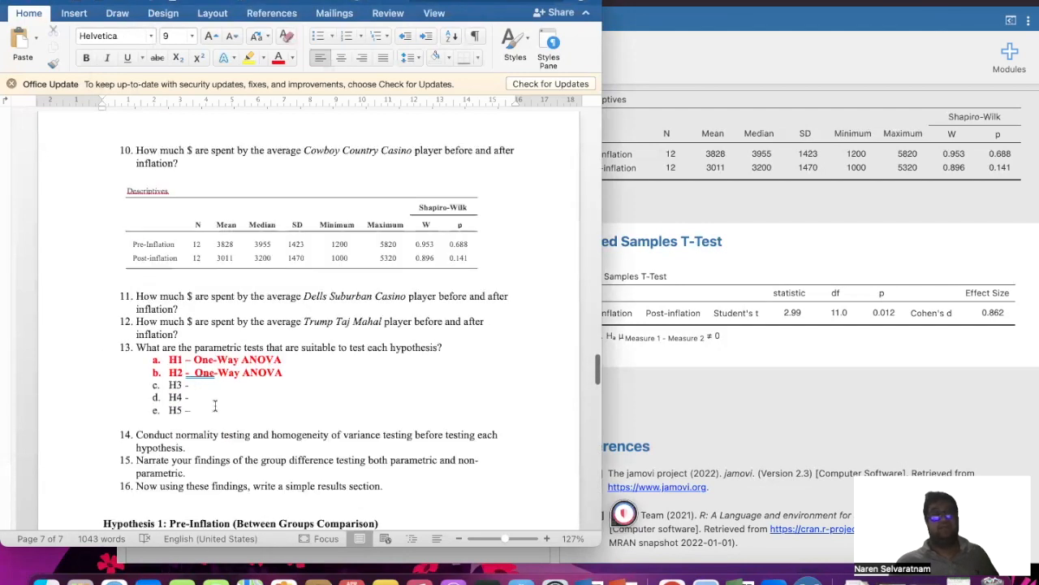
pyautogui.click(215, 406)
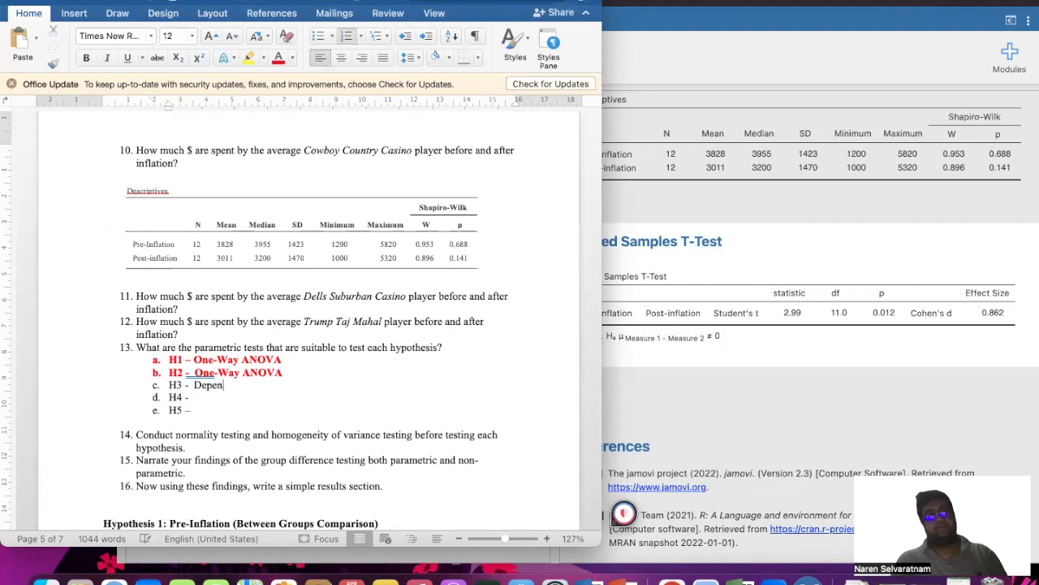
pyautogui.press('BackSpace')
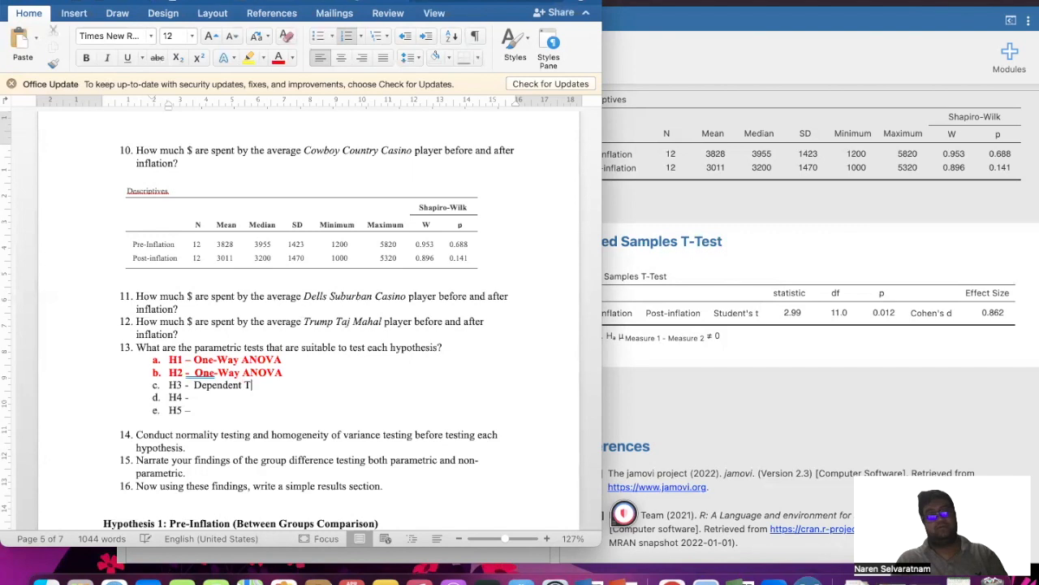
pyautogui.moveTo(276, 386); pyautogui.dragTo(193, 384)
pyautogui.click(210, 397)
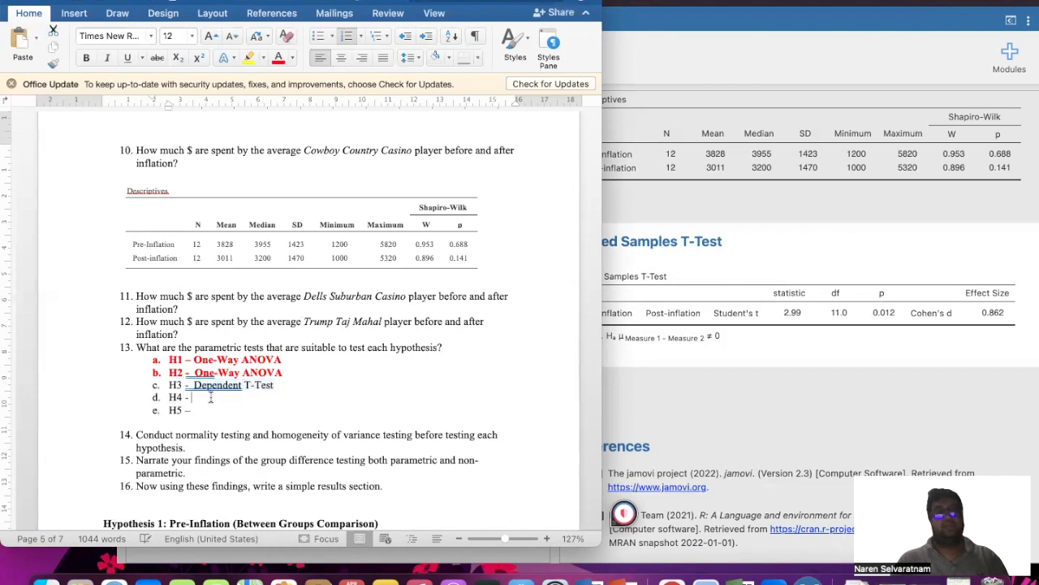
pyautogui.hotkey('ctrl', 'v')
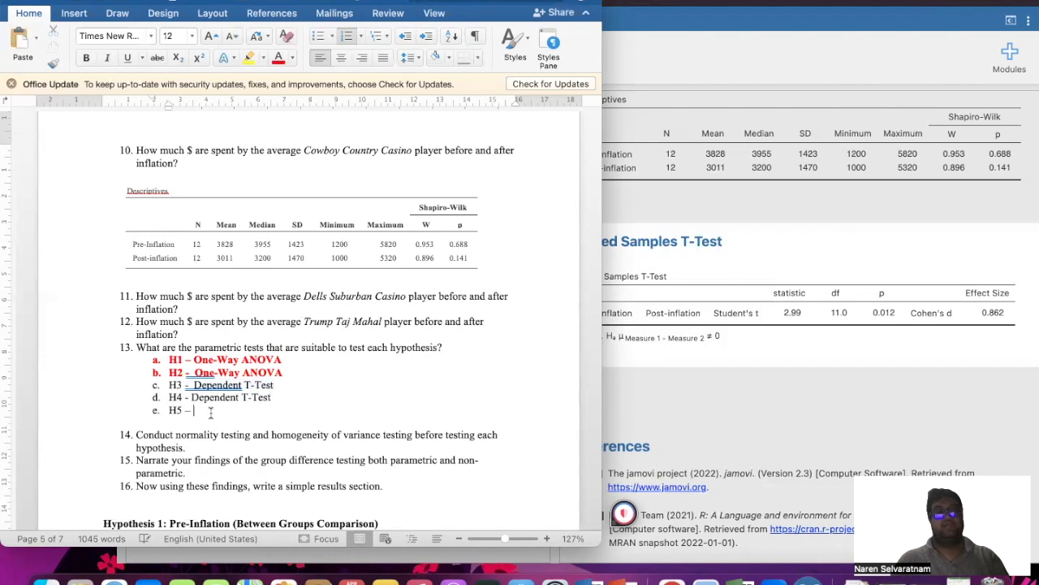
pyautogui.hotkey('ctrl', 'v')
# Format the H3, H4 and H5 answers under question 13 in bold red.
pyautogui.moveTo(283, 410); pyautogui.dragTo(168, 391)
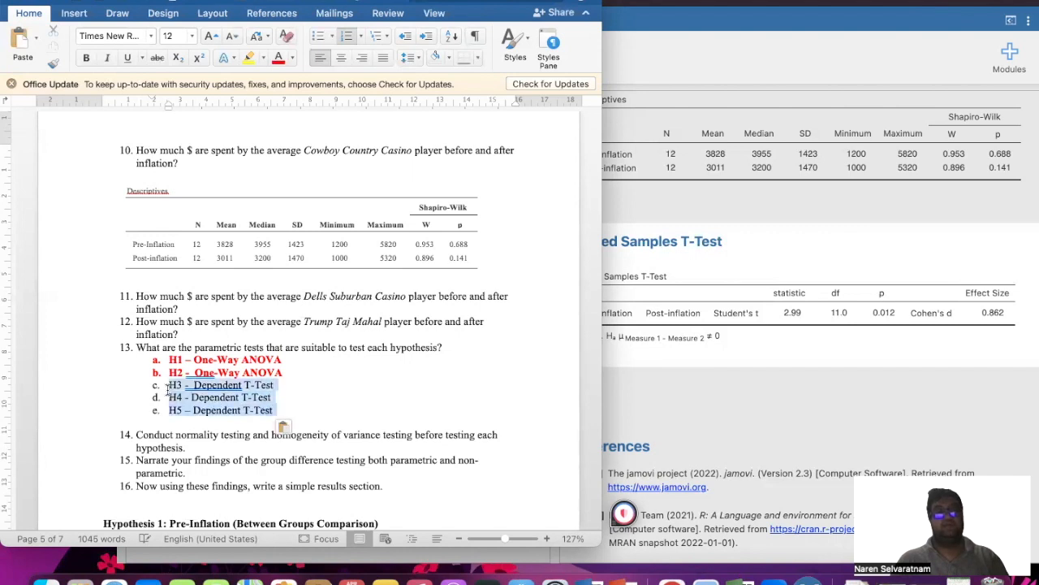
pyautogui.click(276, 60)
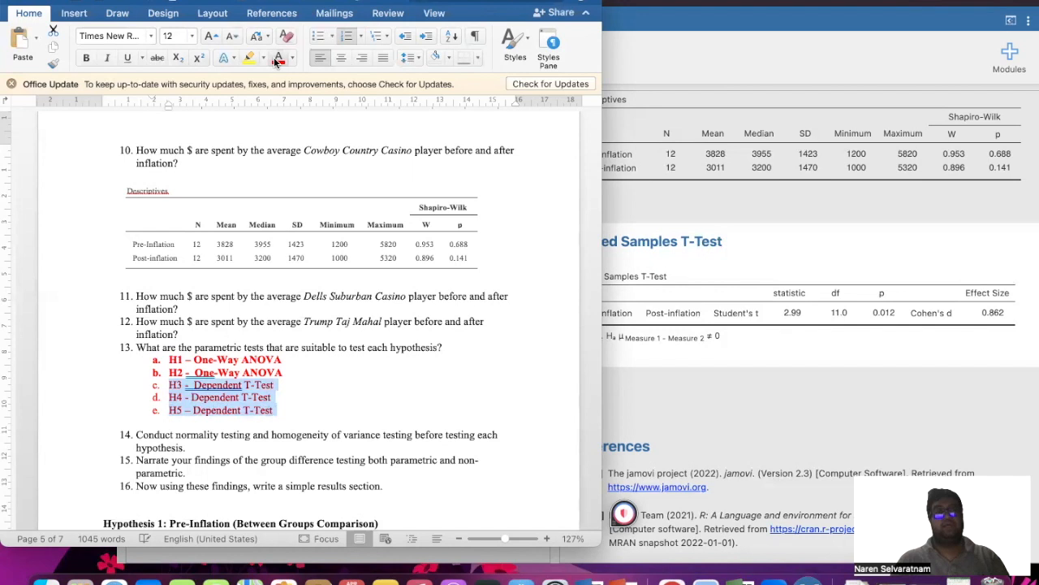
pyautogui.click(86, 59)
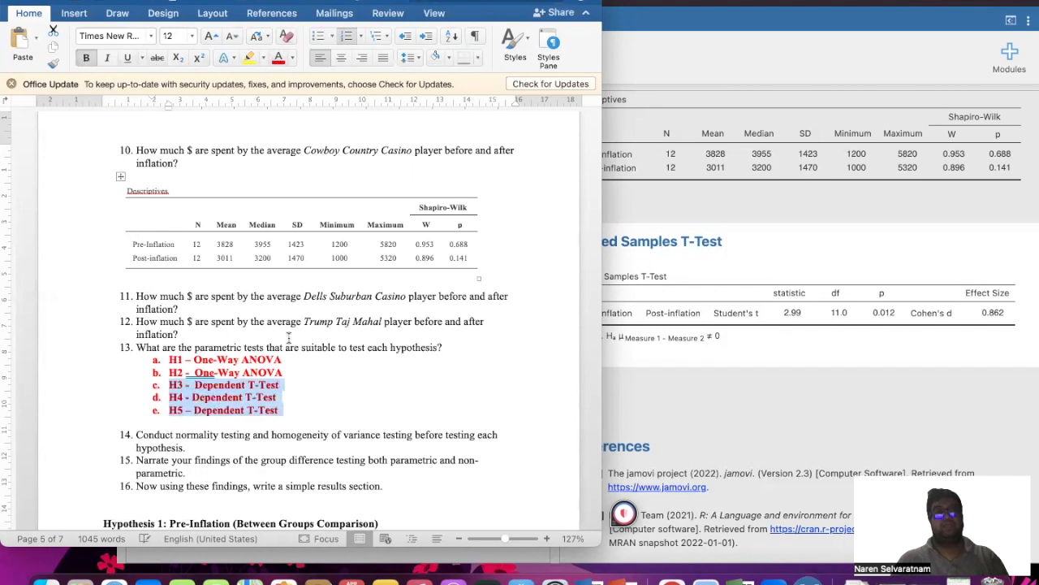
pyautogui.click(317, 395)
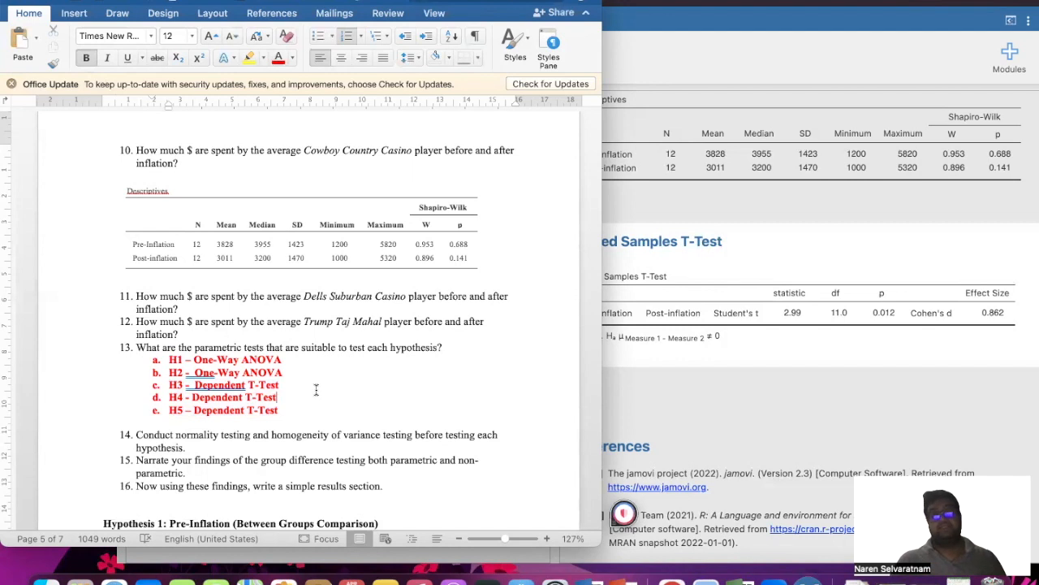
# Review the result sections for Hypotheses 1 to 3 and the casino spending questions from 9 onwards.
pyautogui.scroll(-5, 317, 390)
pyautogui.scroll(-3, 313, 390)
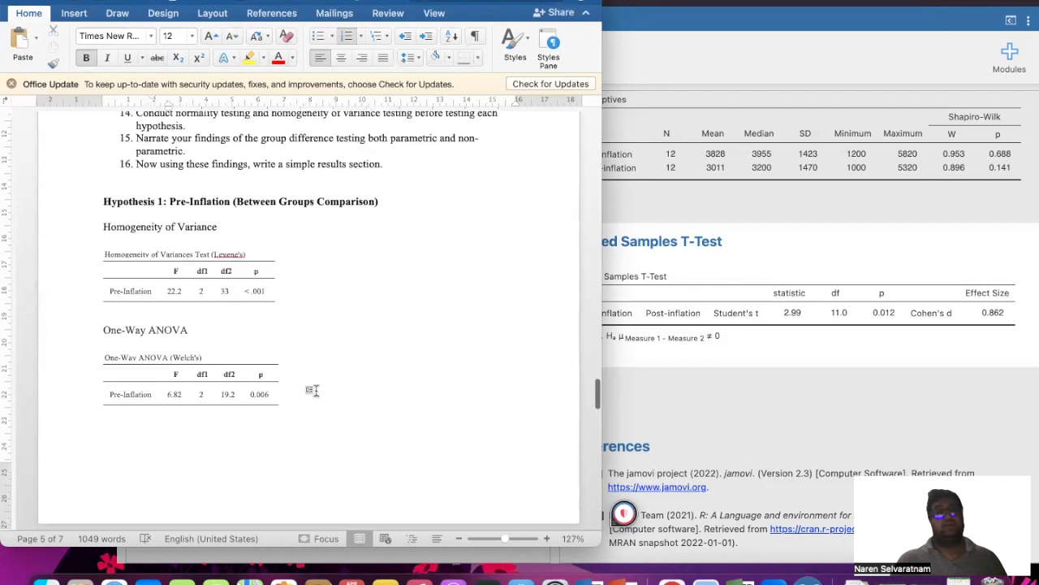
pyautogui.scroll(-6, 316, 391)
pyautogui.scroll(-10, 317, 390)
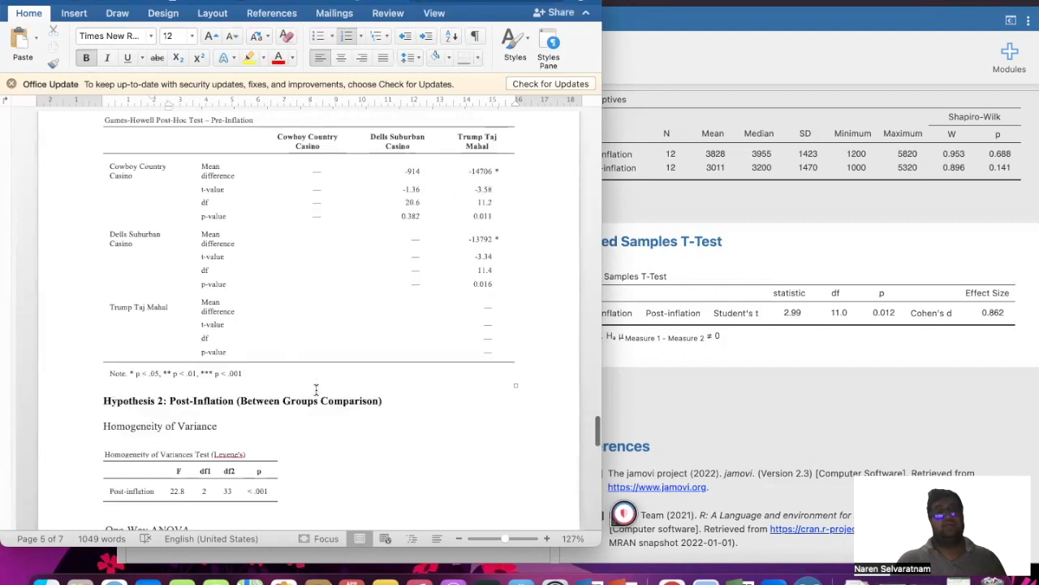
pyautogui.scroll(-7, 317, 389)
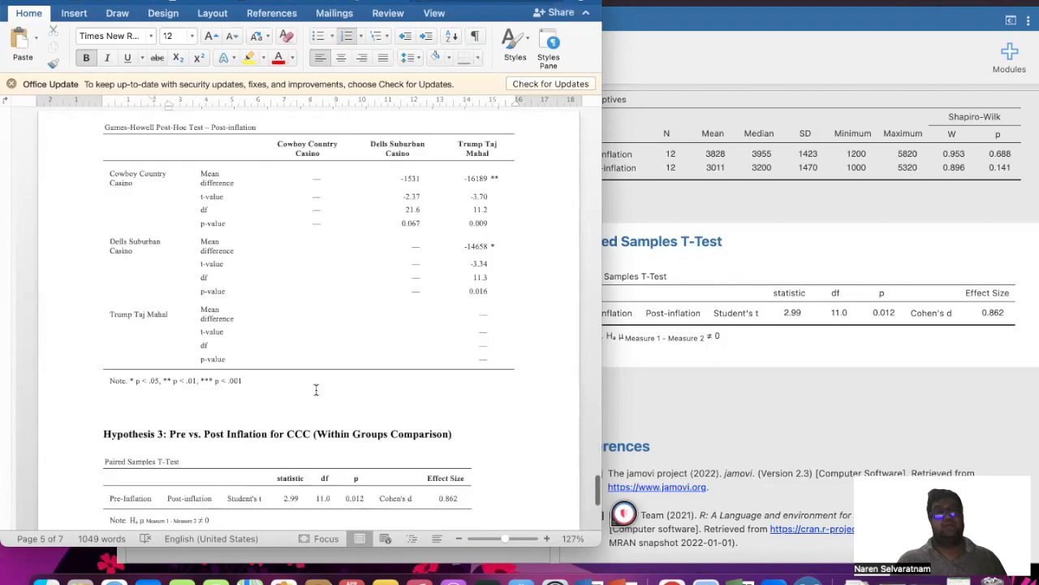
pyautogui.scroll(15, 316, 389)
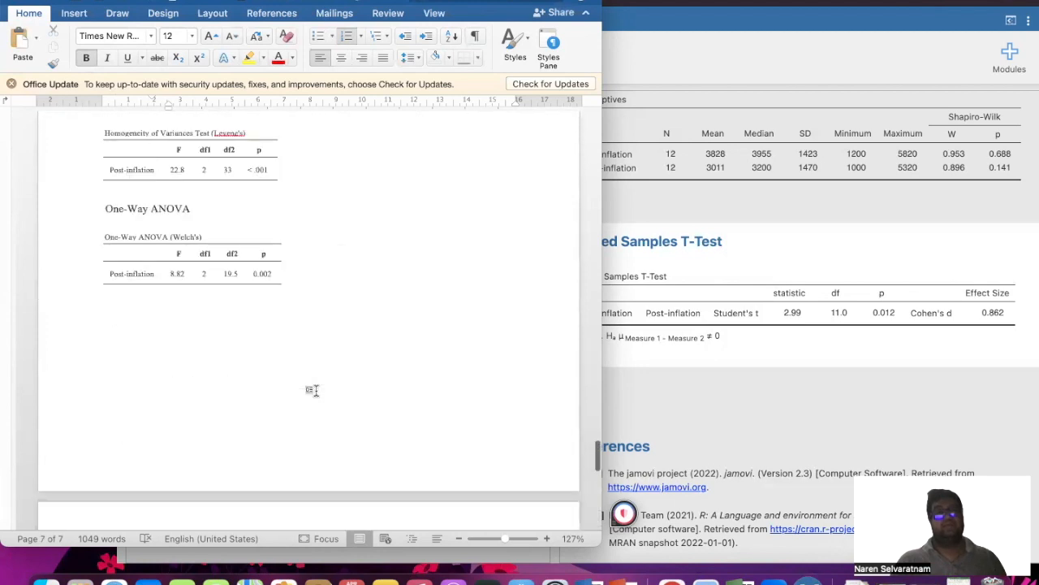
pyautogui.scroll(7, 317, 390)
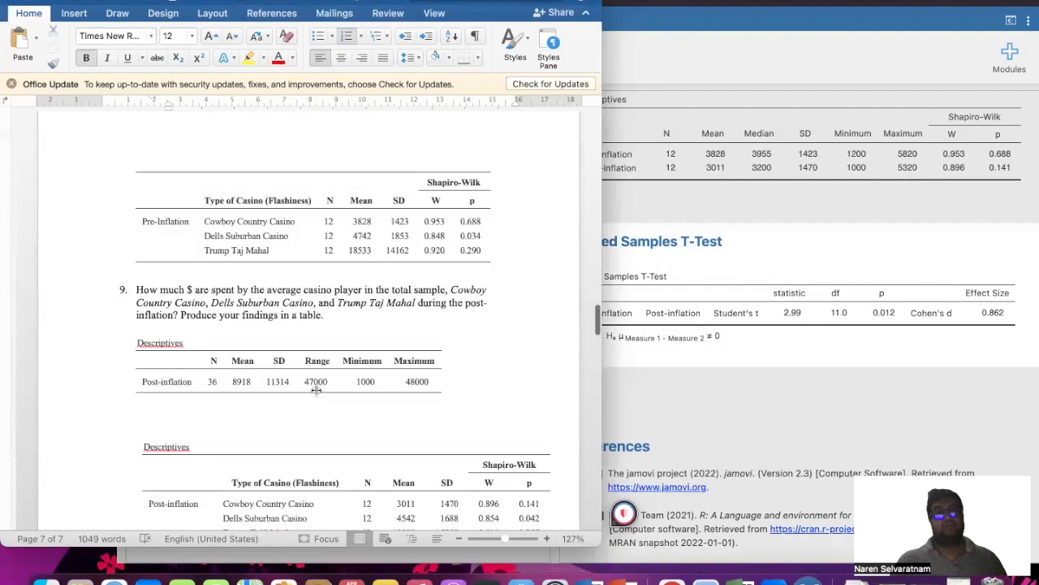
pyautogui.scroll(-14, 317, 392)
pyautogui.scroll(-6, 316, 395)
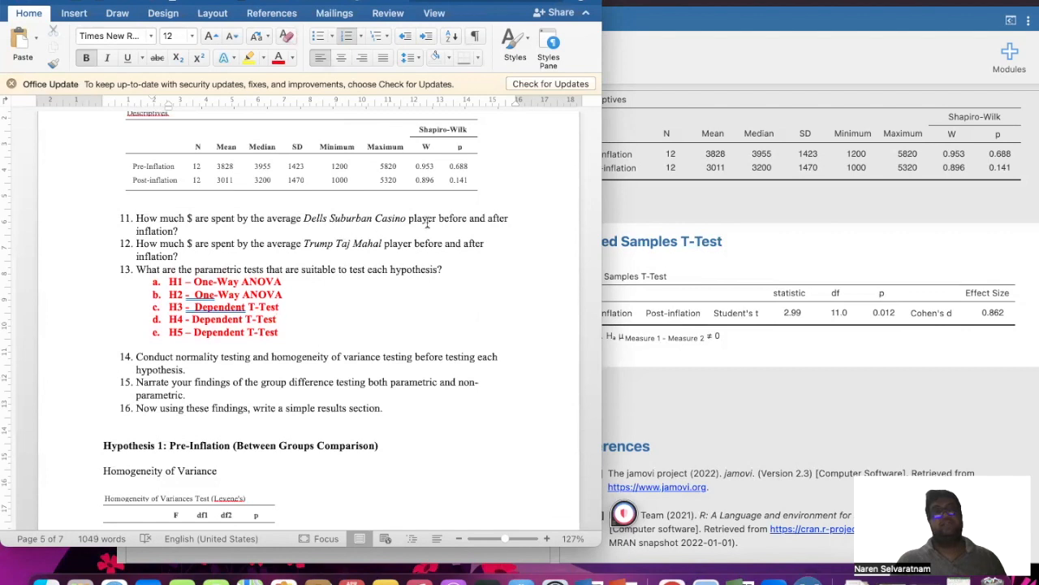
# Switch to the Excel dataset and copy the casino 2 rows, cells A14:C25.
pyautogui.click(720, 223)
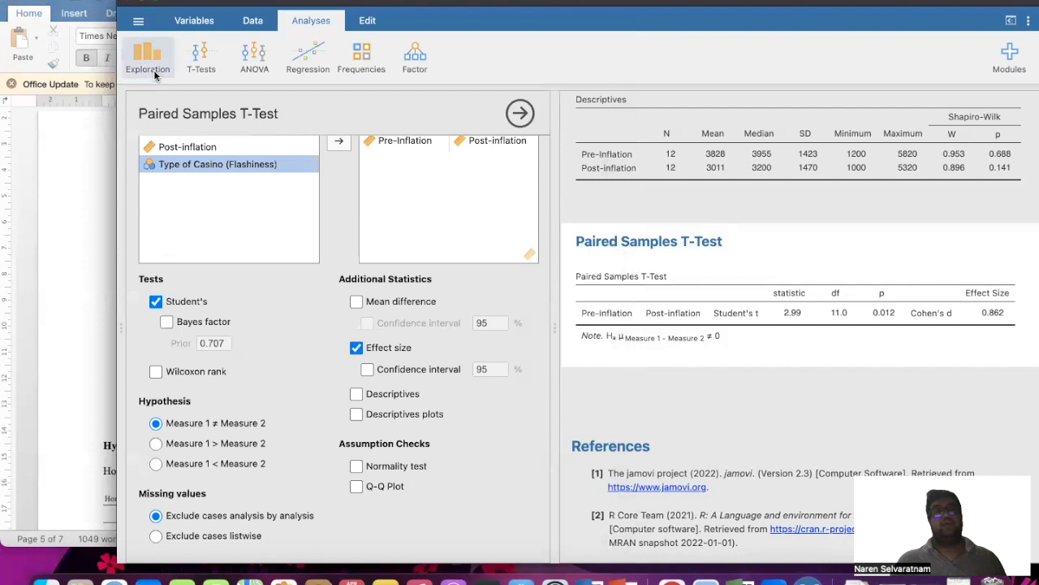
pyautogui.click(252, 20)
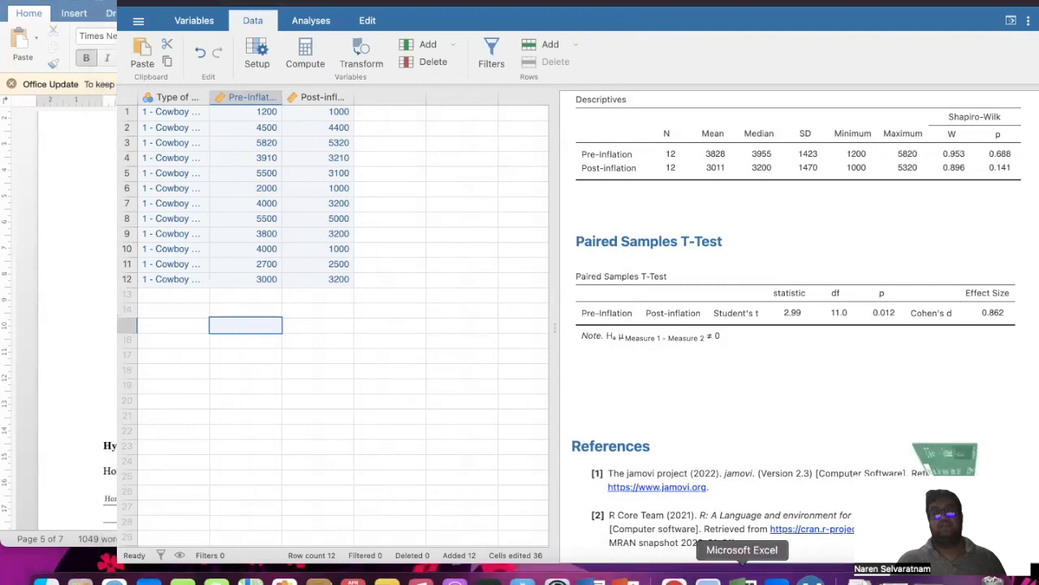
pyautogui.click(738, 580)
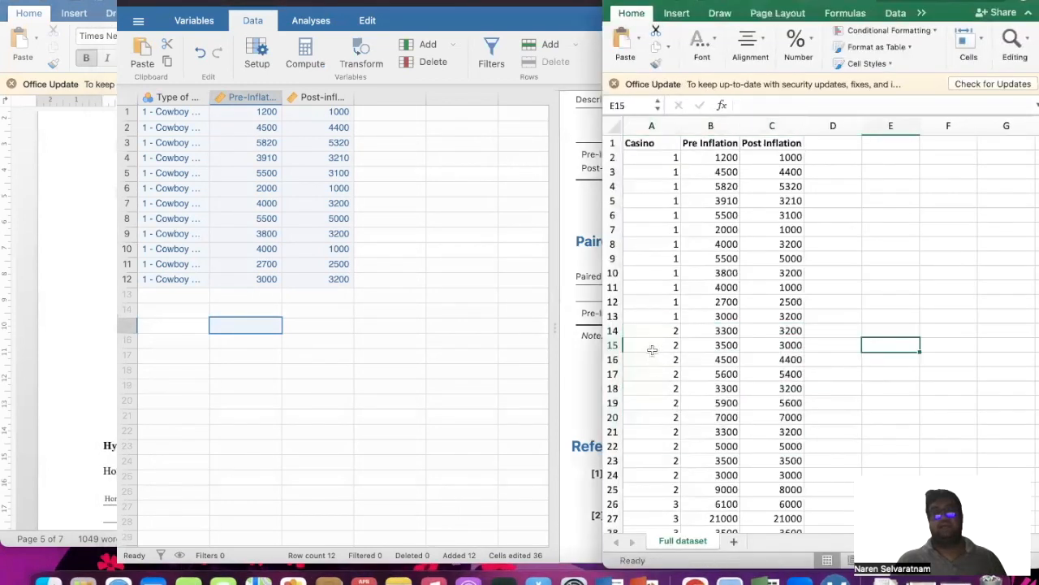
pyautogui.moveTo(648, 331); pyautogui.dragTo(767, 485)
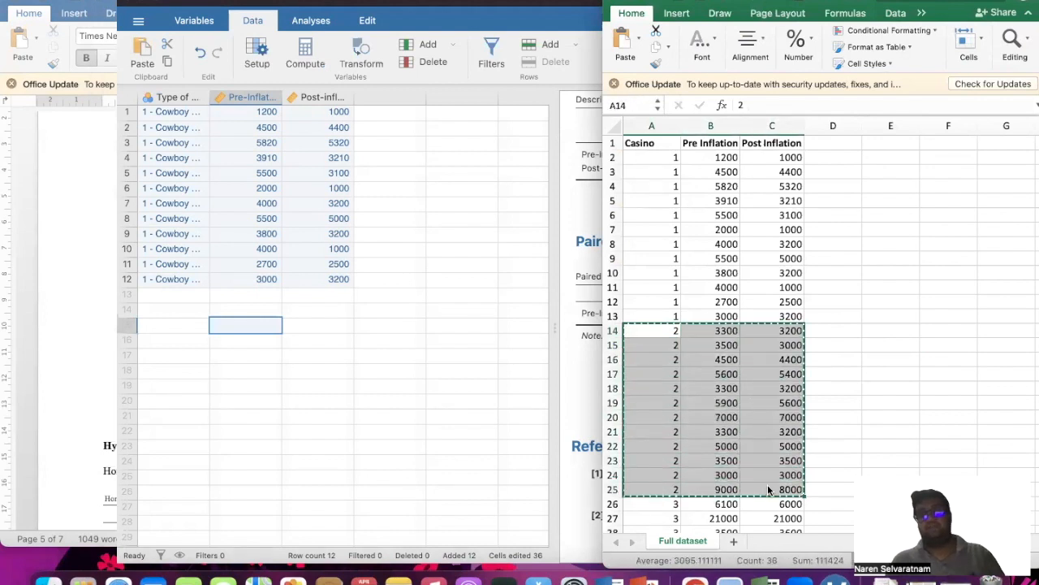
pyautogui.press('super+c')
# Replace the 12 Cowboy Country Casino rows in the jamovi data with the copied casino 2 rows.
pyautogui.click(303, 337)
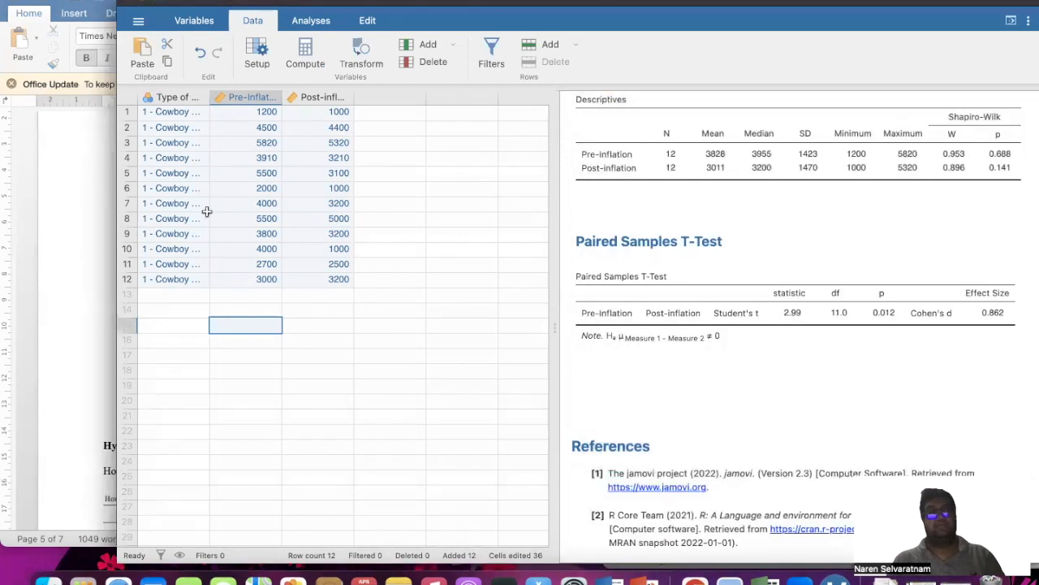
pyautogui.click(187, 112)
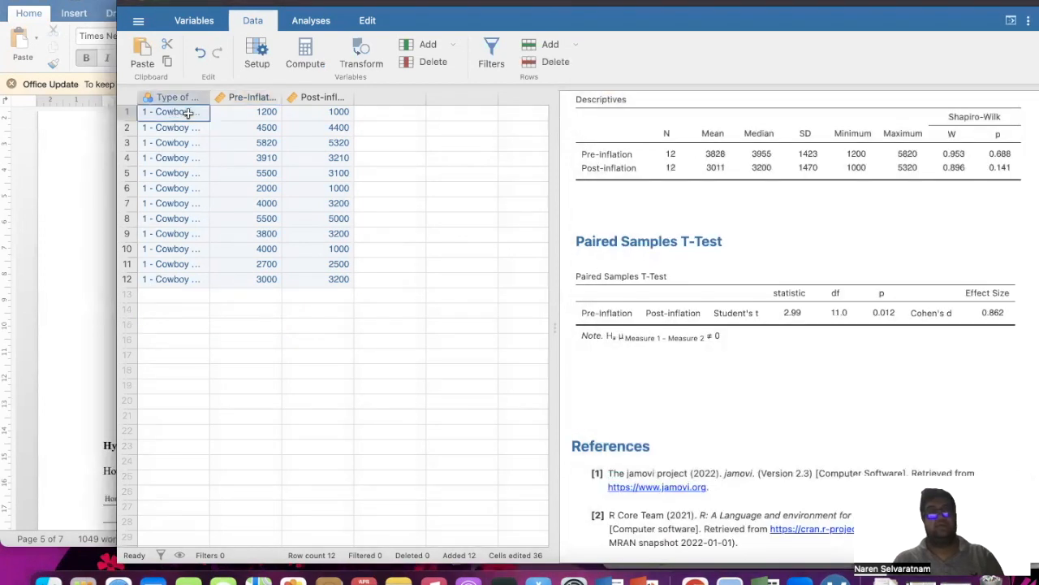
pyautogui.keyDown('shift'); pyautogui.click(304, 112); pyautogui.keyUp('shift')
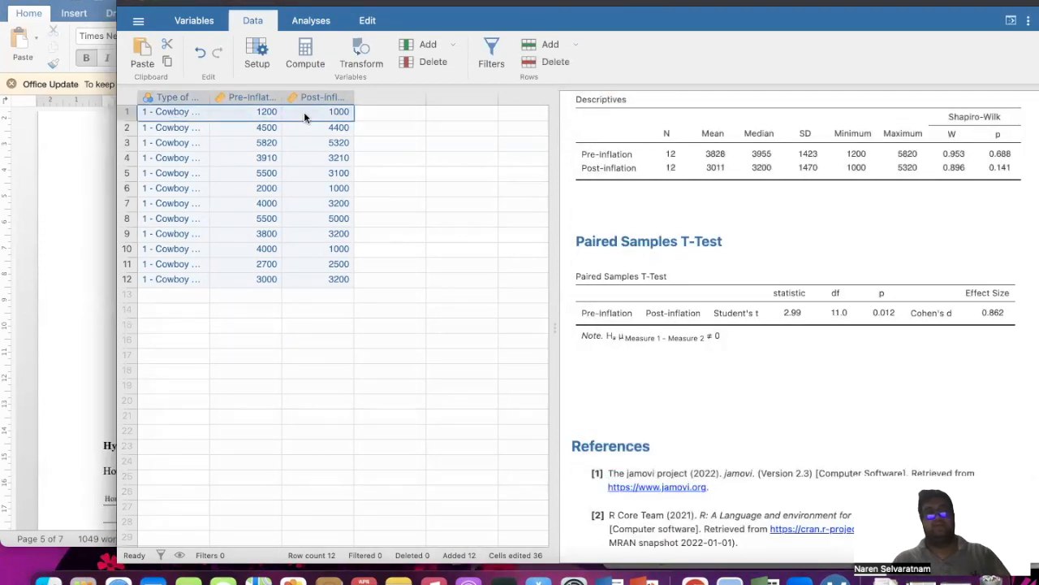
pyautogui.press('super+v')
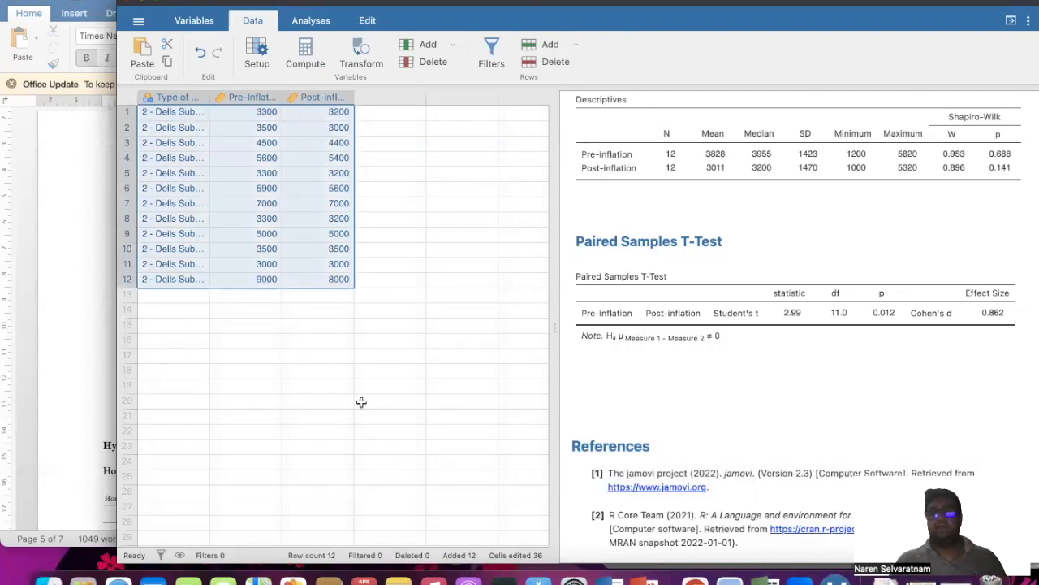
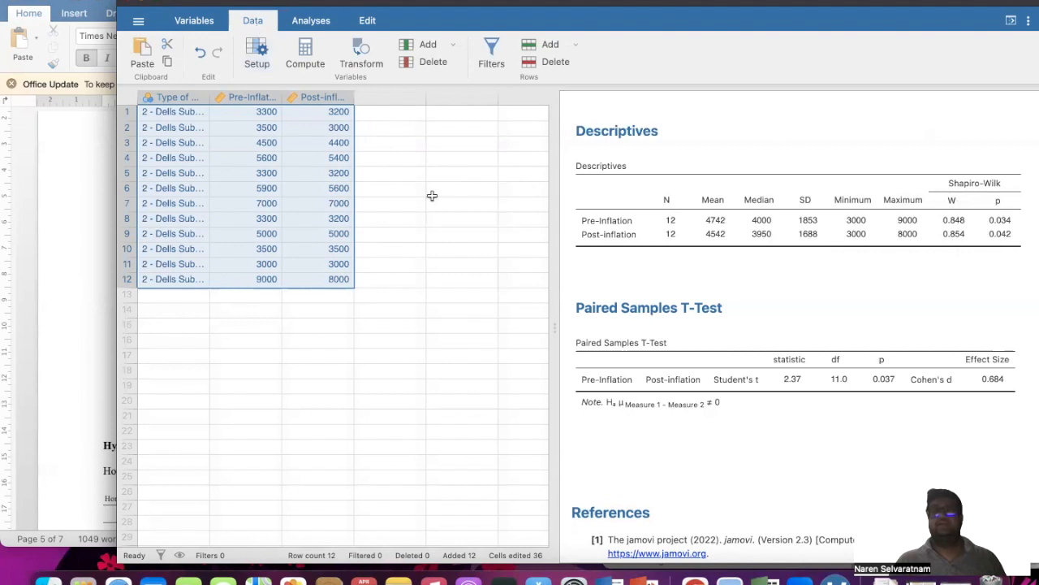
# Add another Paired Samples T-Test with Pre-Inflation and Post-inflation as the paired variables.
pyautogui.click(317, 27)
pyautogui.click(201, 55)
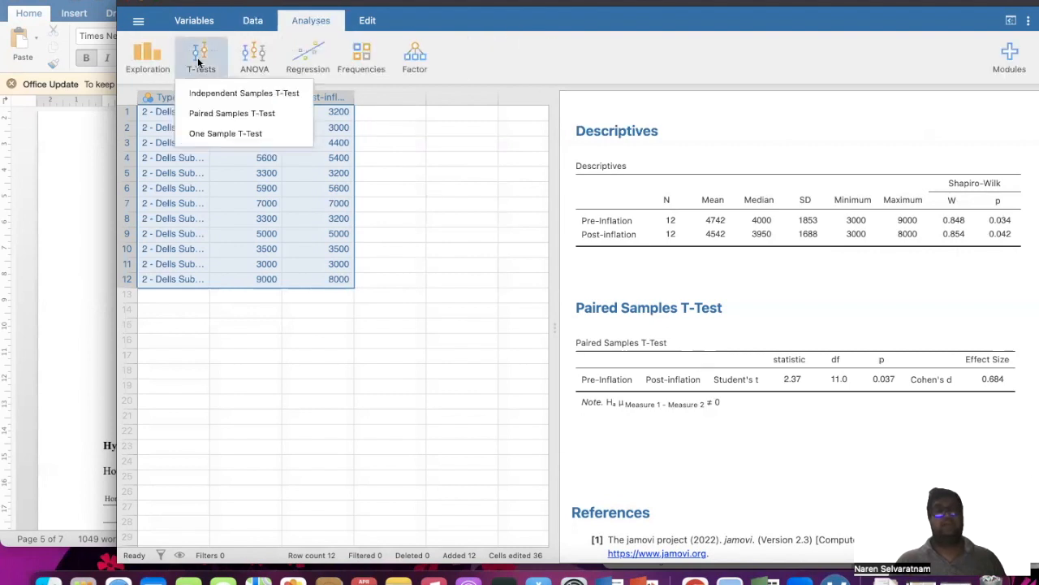
pyautogui.click(210, 113)
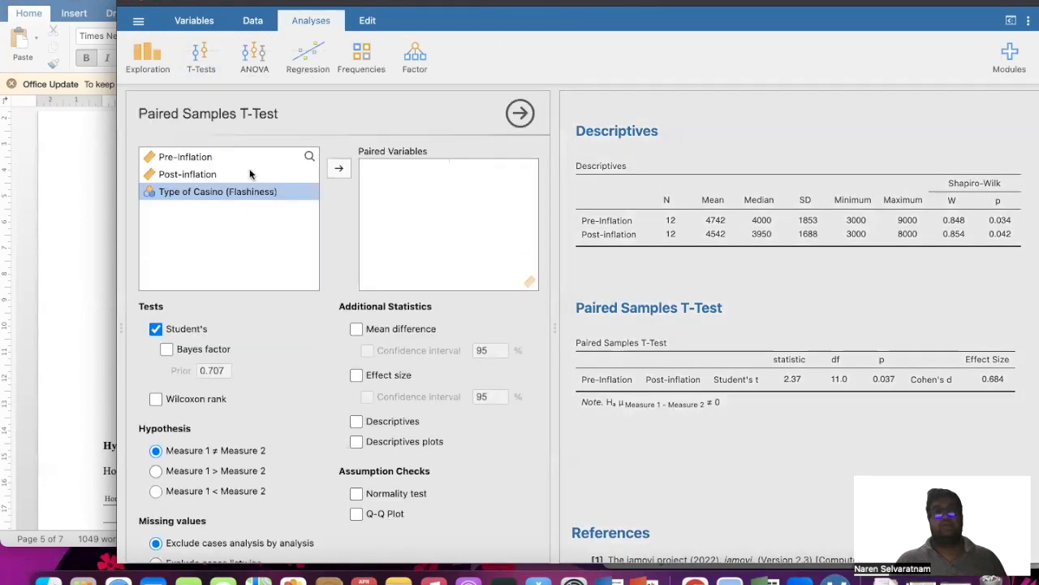
pyautogui.click(188, 158)
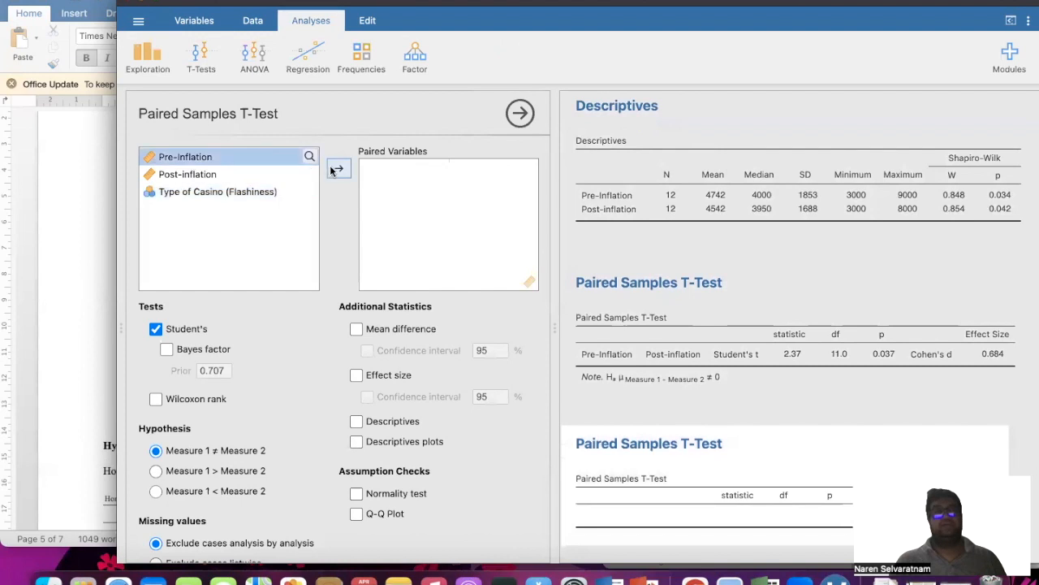
pyautogui.click(339, 169)
pyautogui.click(339, 168)
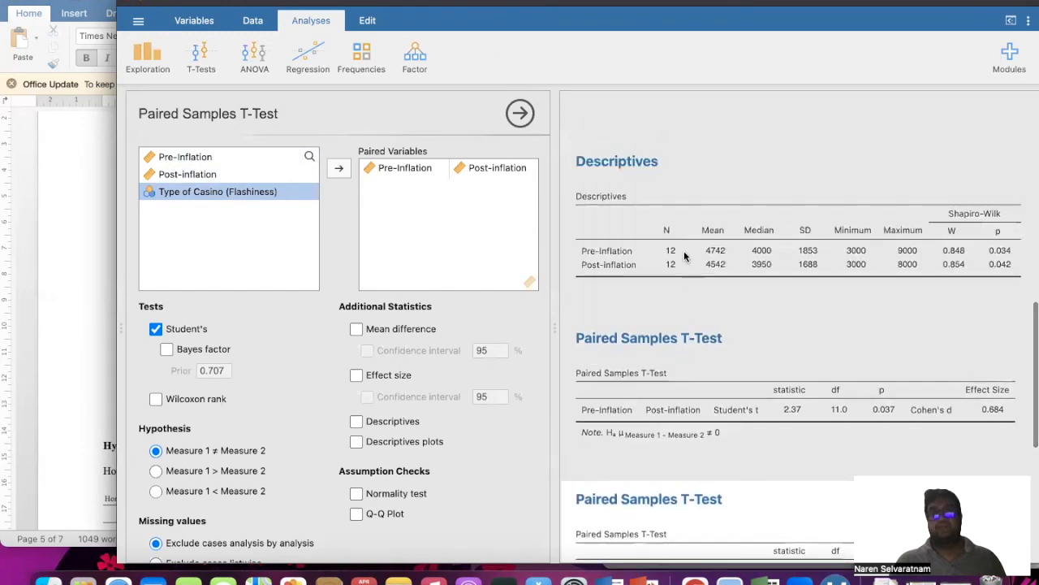
# Copy the Descriptives table for Pre-Inflation and Post-inflation from the jamovi results.
pyautogui.click(684, 257)
pyautogui.rightClick(684, 257)
pyautogui.click(711, 256)
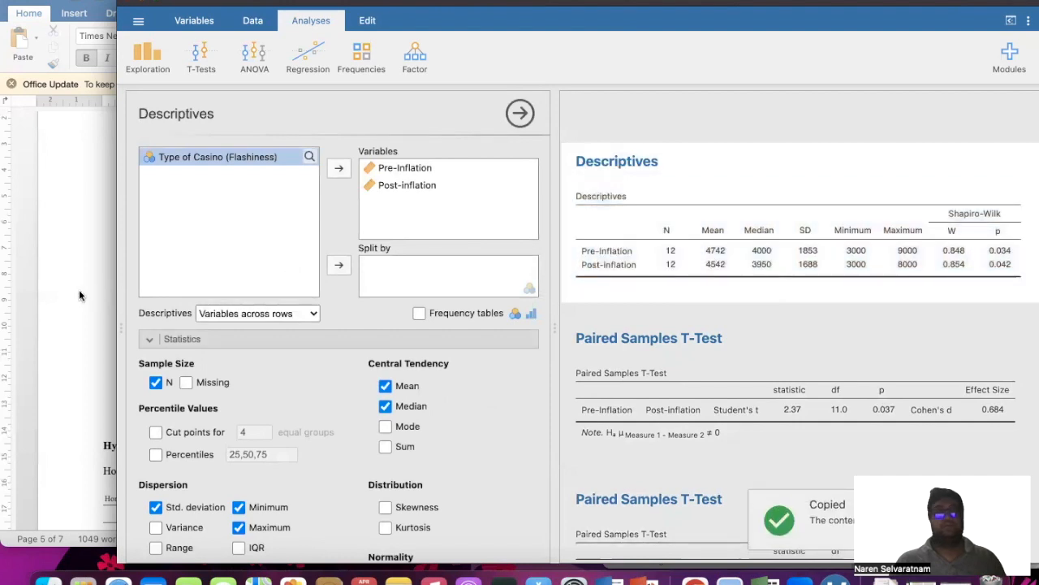
# Switch to Word and paste the copied Descriptives table on a new unnumbered line below question 11 on Dells Suburban Casino.
pyautogui.click(79, 289)
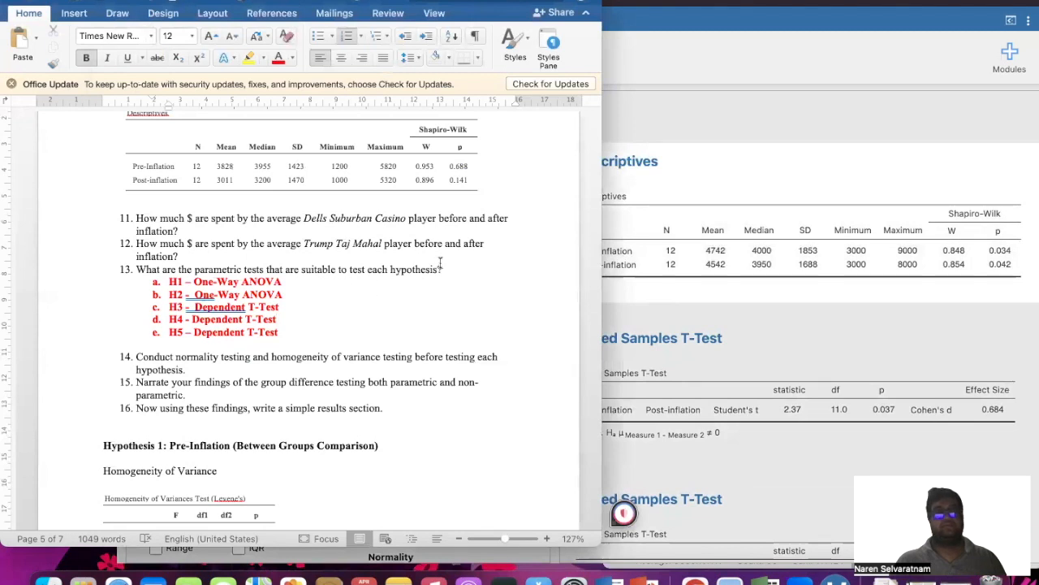
pyautogui.click(205, 232)
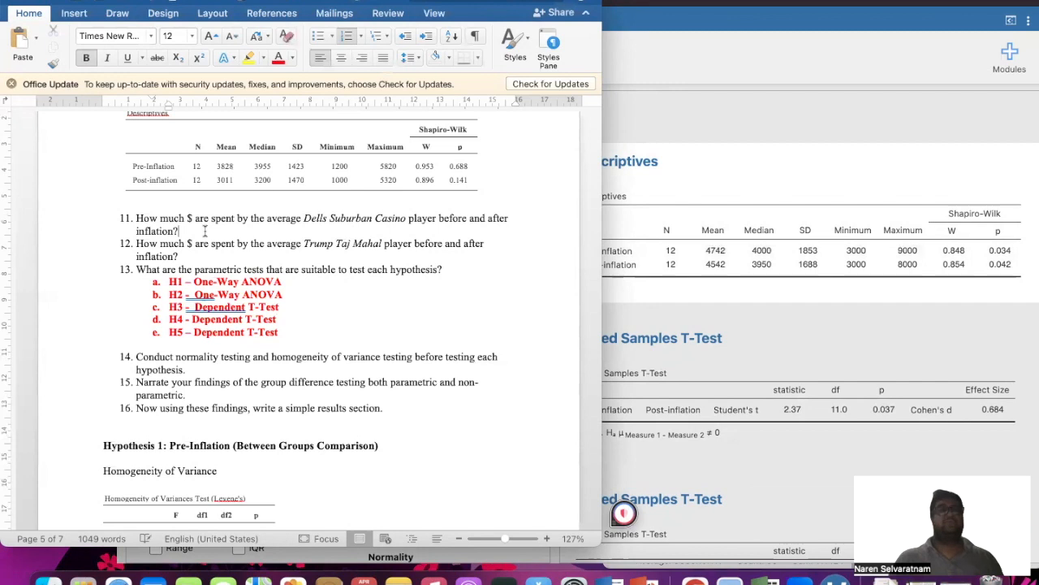
pyautogui.press('Return')
pyautogui.press('BackSpace')
pyautogui.press('BackSpace')
pyautogui.press('BackSpace')
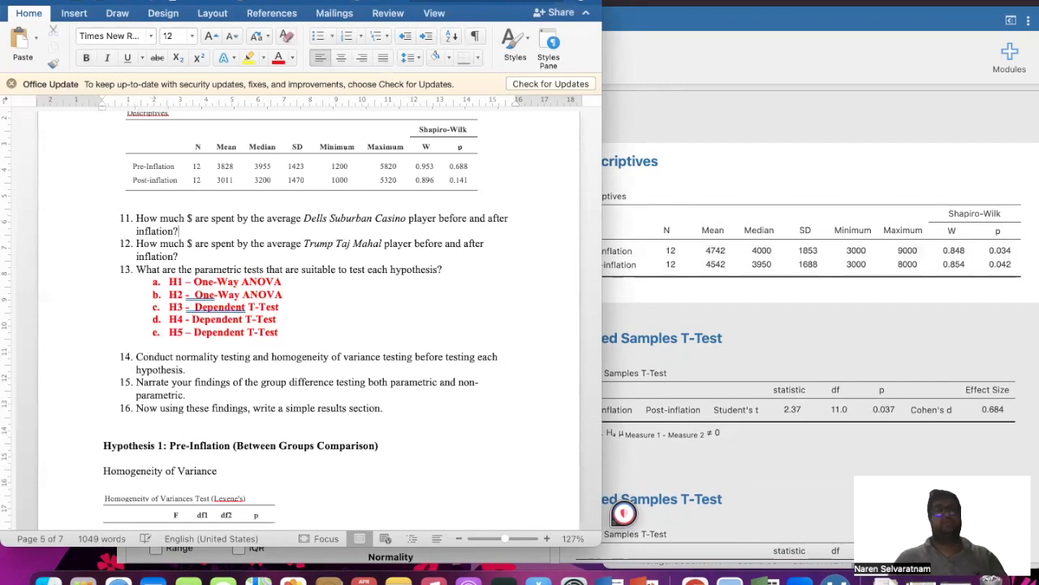
pyautogui.press('Return')
pyautogui.press('Return')
pyautogui.press('Return')
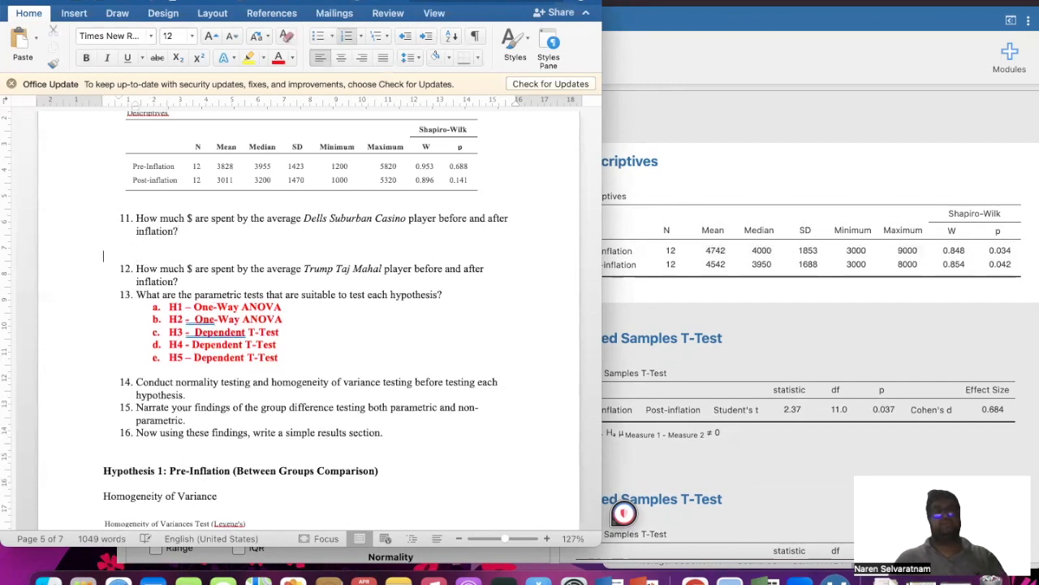
pyautogui.press('super+v')
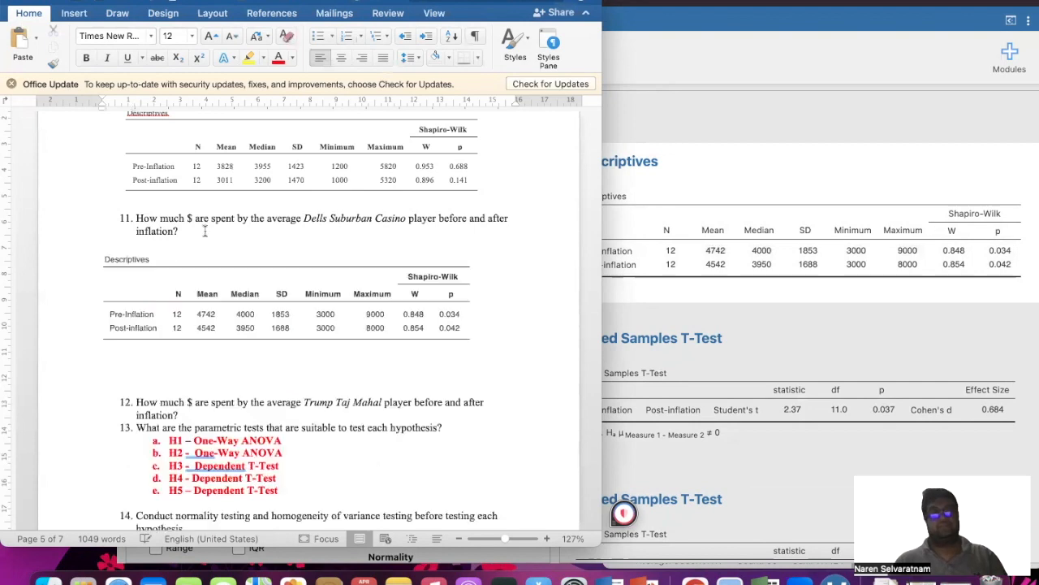
# Shift the pasted Descriptives table to line up with the table under question 10 and set its font to Times New Roman.
pyautogui.click(121, 242)
pyautogui.moveTo(124, 242); pyautogui.dragTo(122, 242)
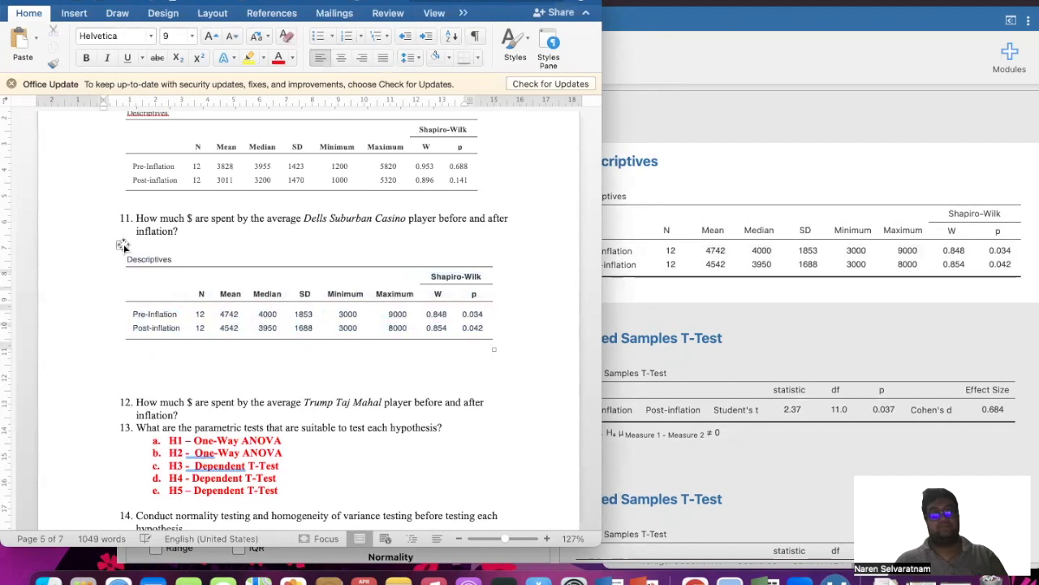
pyautogui.click(120, 244)
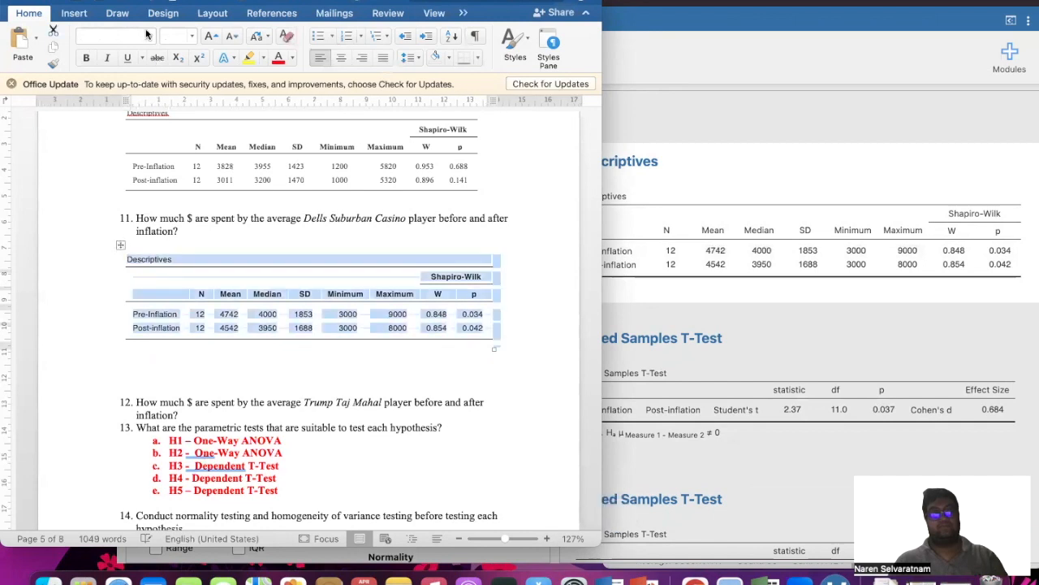
pyautogui.click(148, 36)
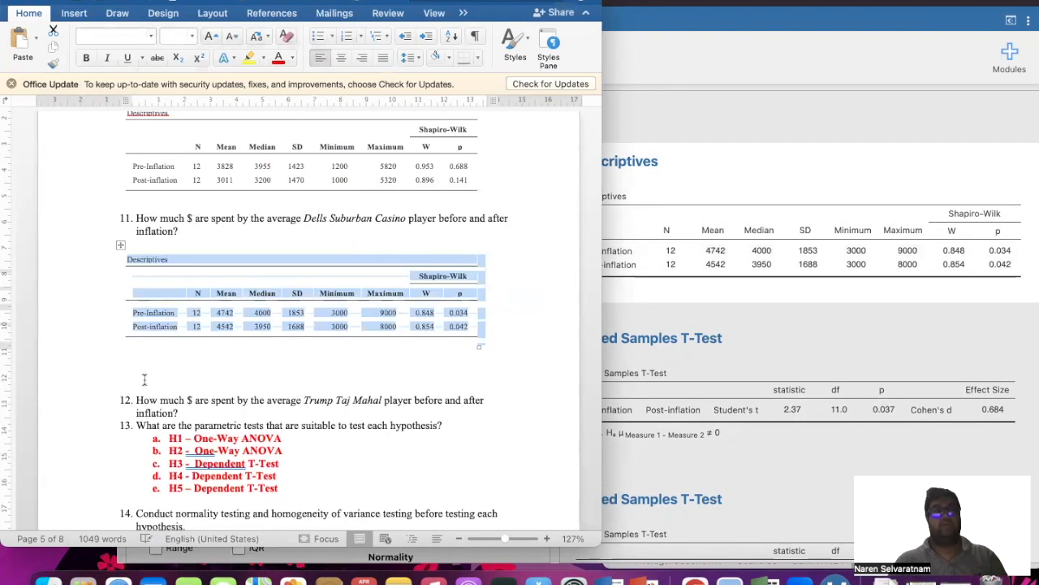
# Remove one blank line between the Dells Suburban Casino table and question 12.
pyautogui.click(145, 380)
pyautogui.press('Down')
pyautogui.press('Down')
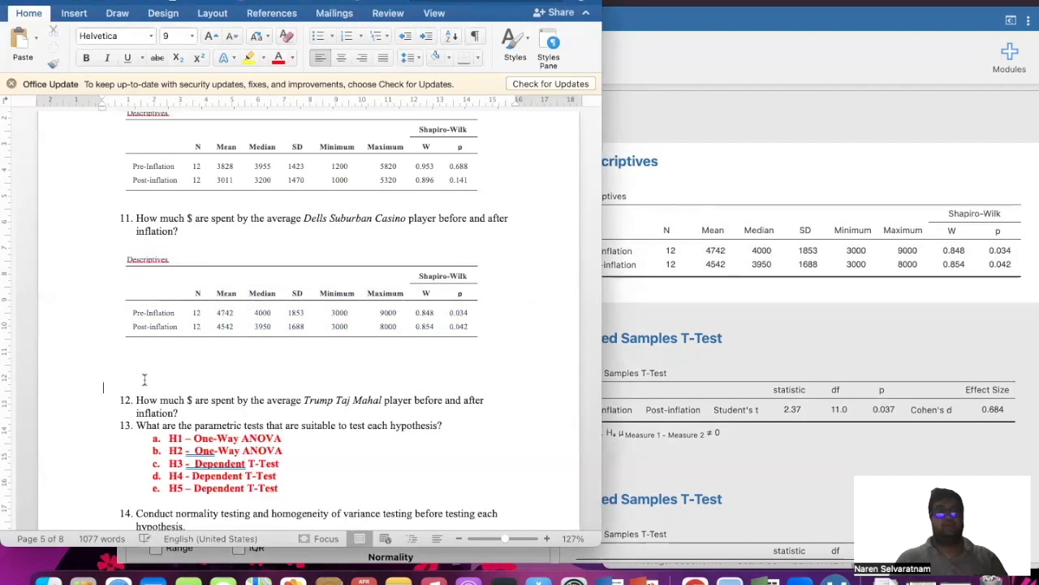
pyautogui.press('Delete')
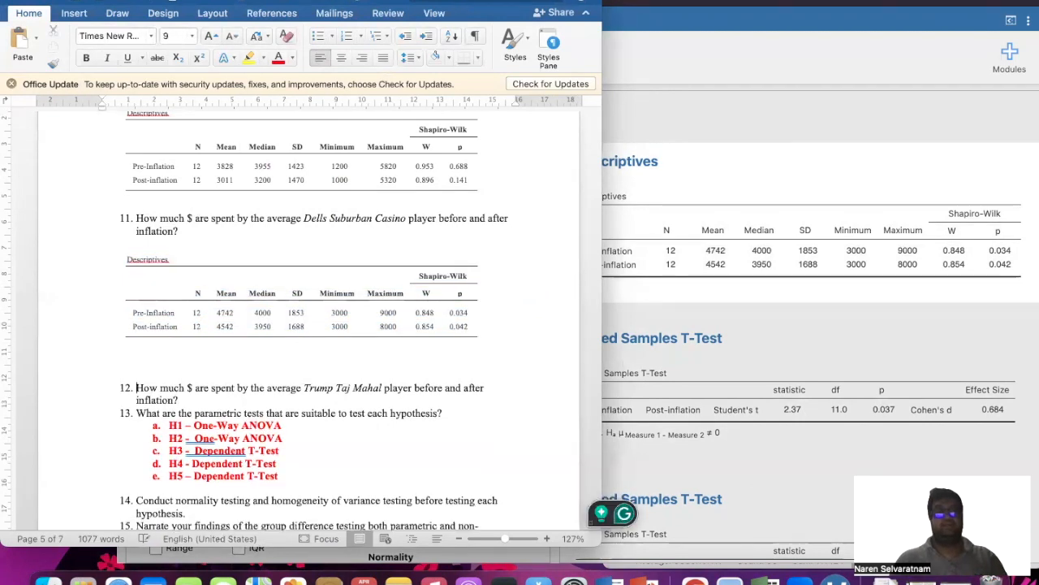
pyautogui.click(103, 364)
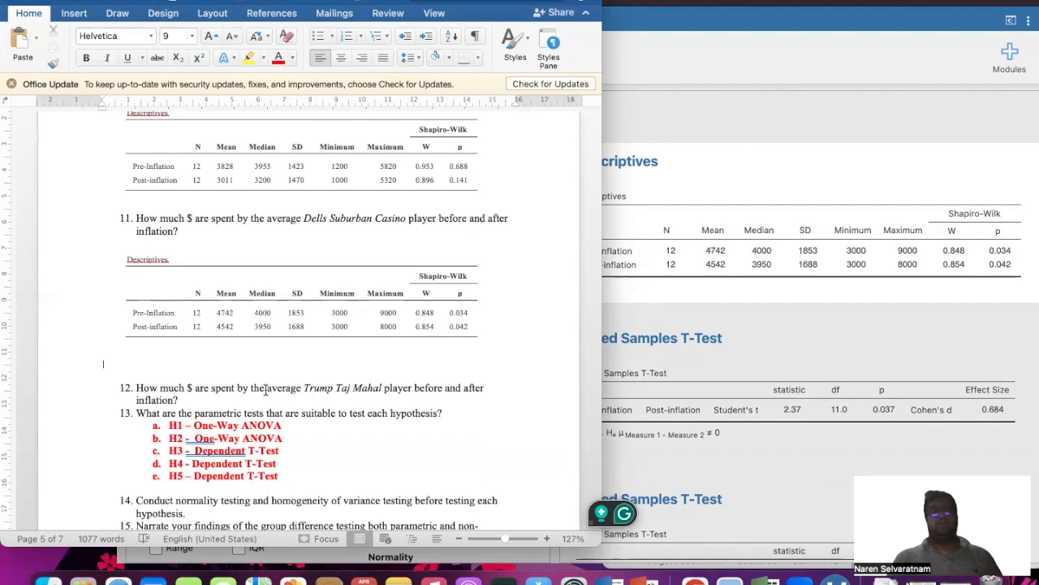
# Insert blank lines above the Hypothesis 1 heading to push its section to the start of a new page.
pyautogui.scroll(3, 266, 390)
pyautogui.scroll(-1, 193, 344)
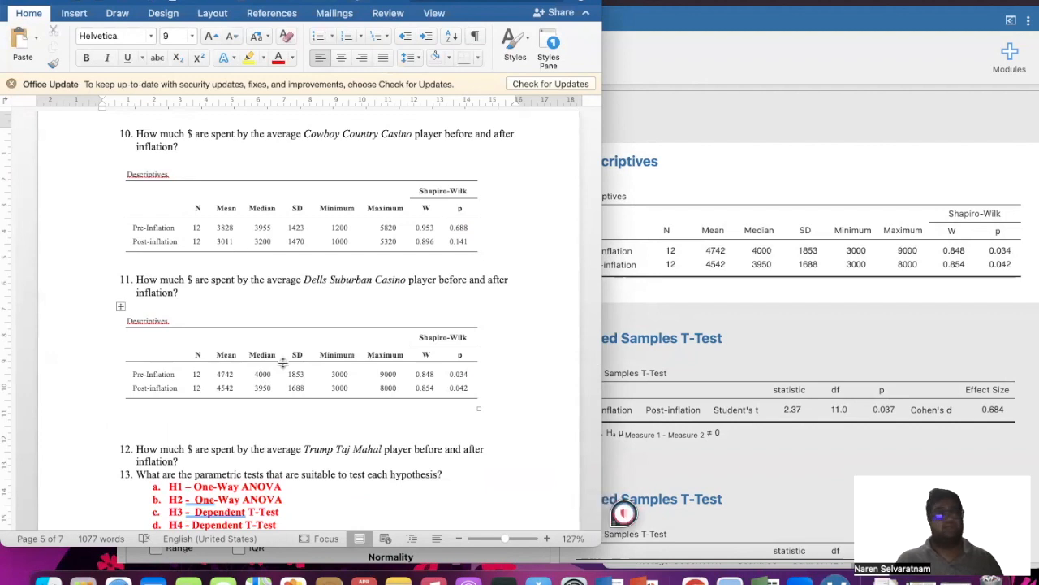
pyautogui.scroll(-10, 283, 364)
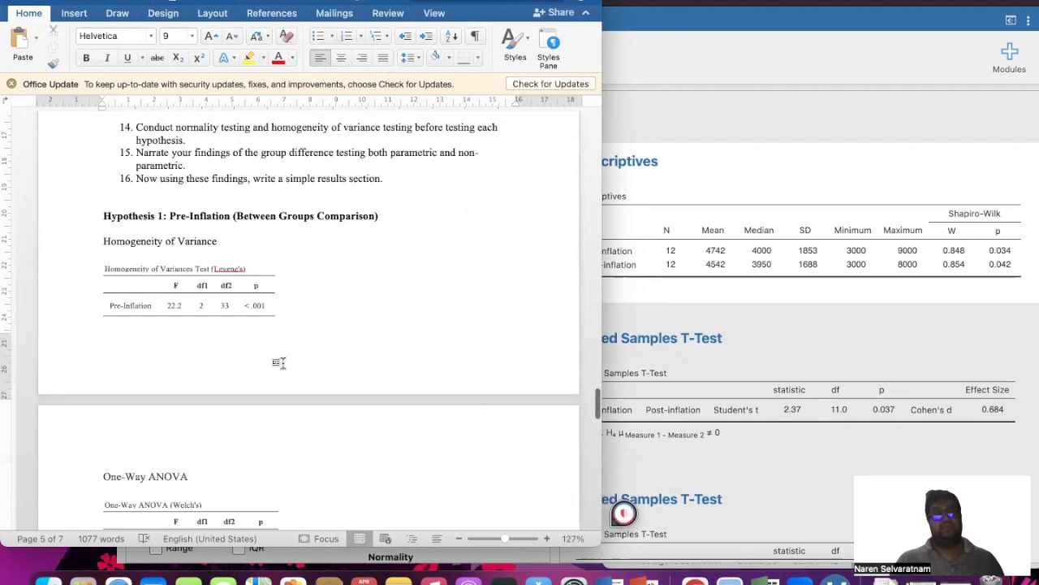
pyautogui.click(103, 198)
pyautogui.press('Return')
pyautogui.press('Return')
pyautogui.press('Return')
pyautogui.press('Return')
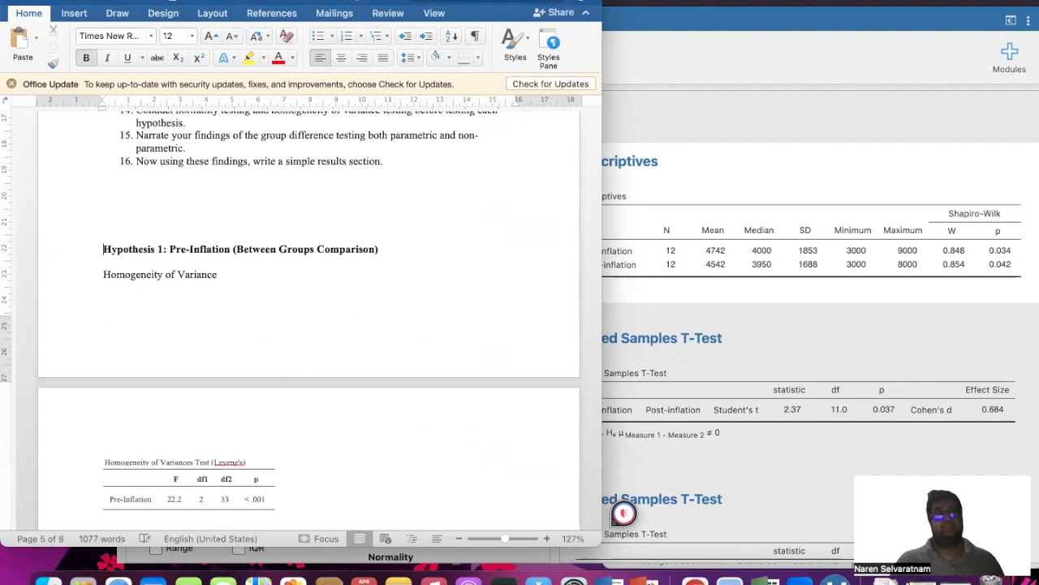
pyautogui.press('Return')
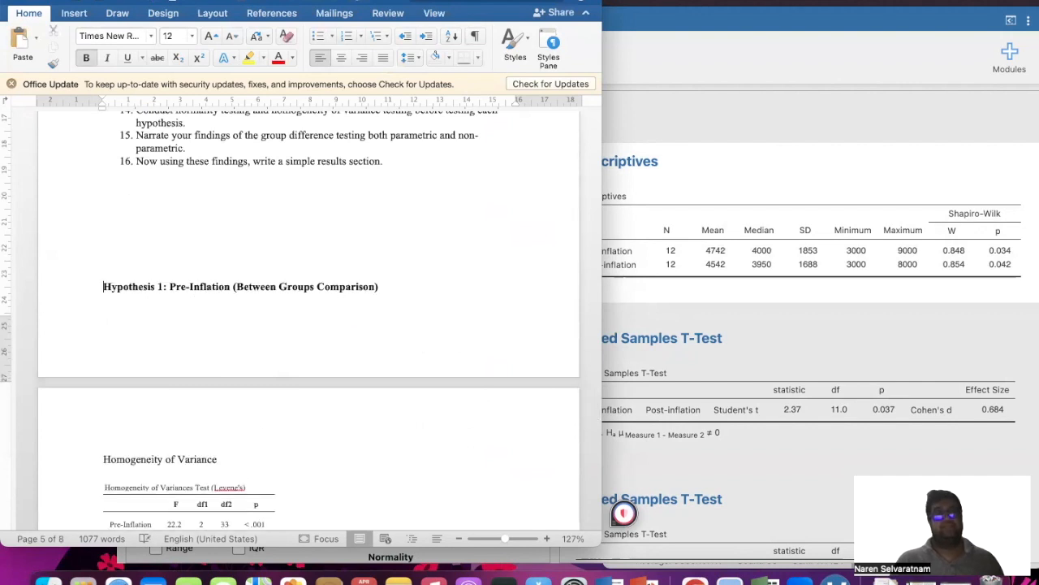
pyautogui.press('Return')
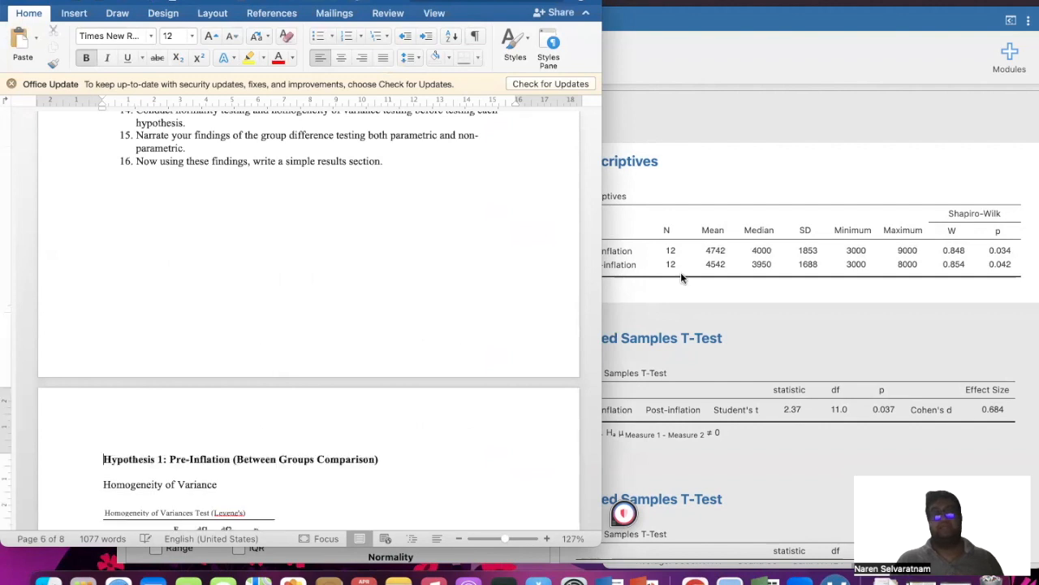
# Switch to jamovi and examine the Descriptives options and both Paired Samples T-Test results.
pyautogui.click(681, 272)
pyautogui.scroll(-3, 379, 325)
pyautogui.scroll(3, 378, 325)
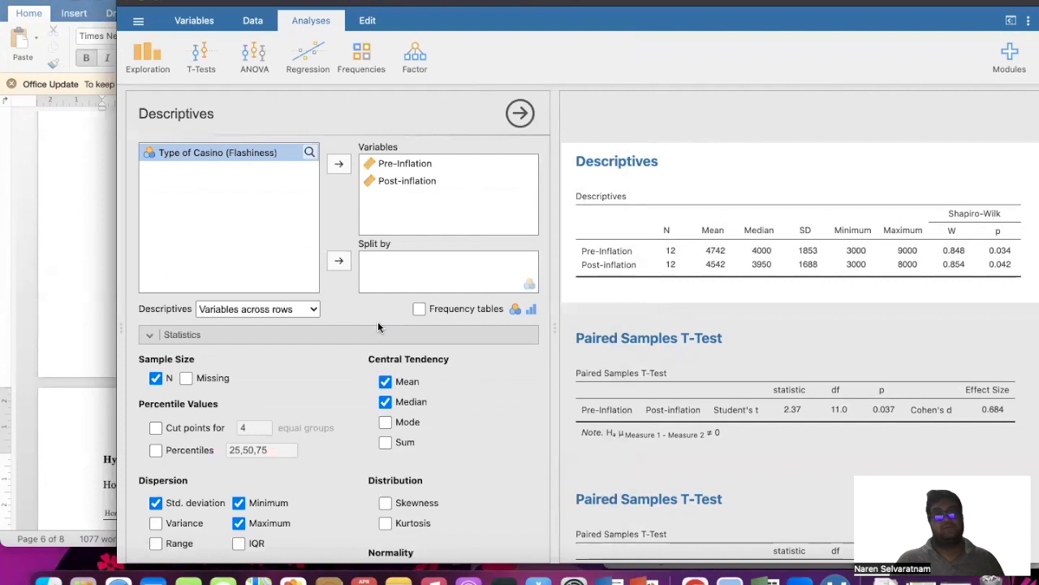
pyautogui.scroll(-3, 377, 325)
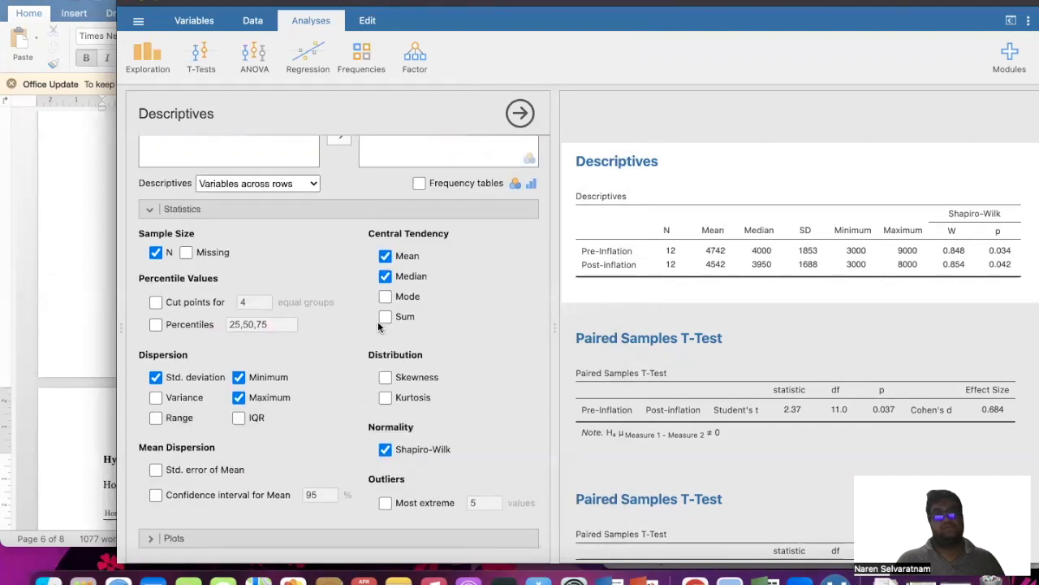
pyautogui.scroll(3, 378, 326)
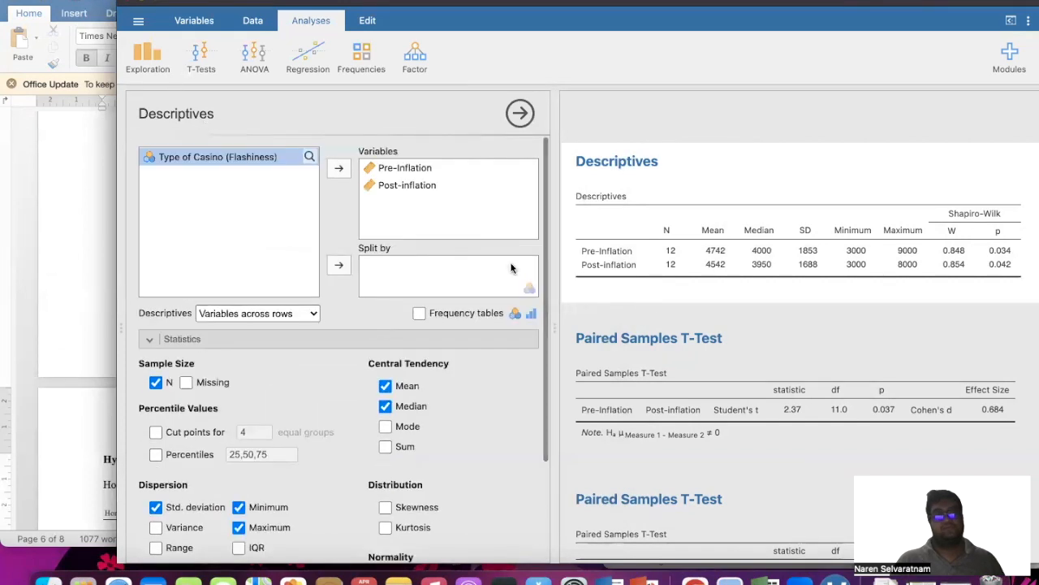
pyautogui.click(687, 379)
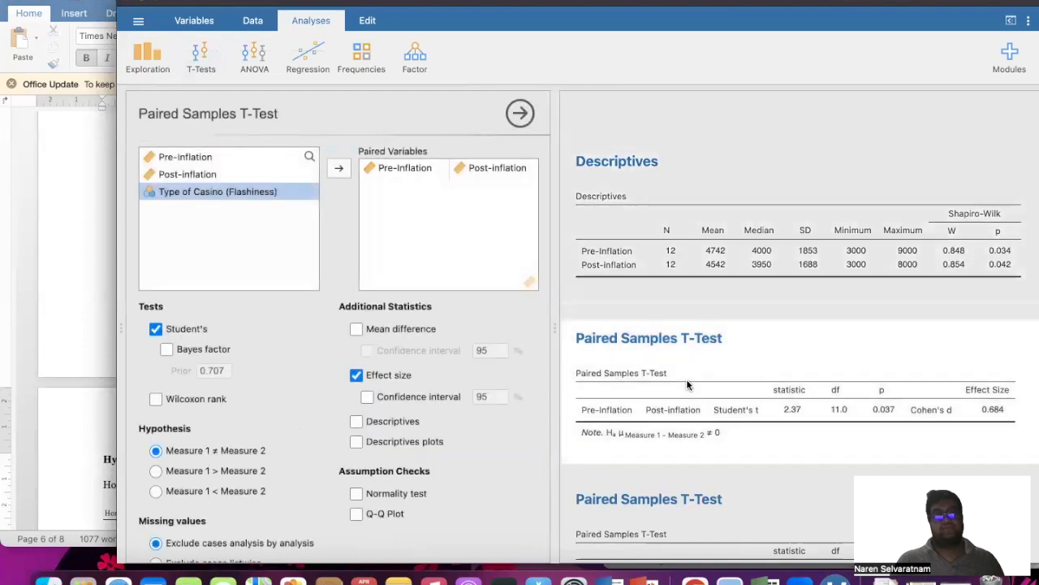
pyautogui.scroll(-5, 686, 379)
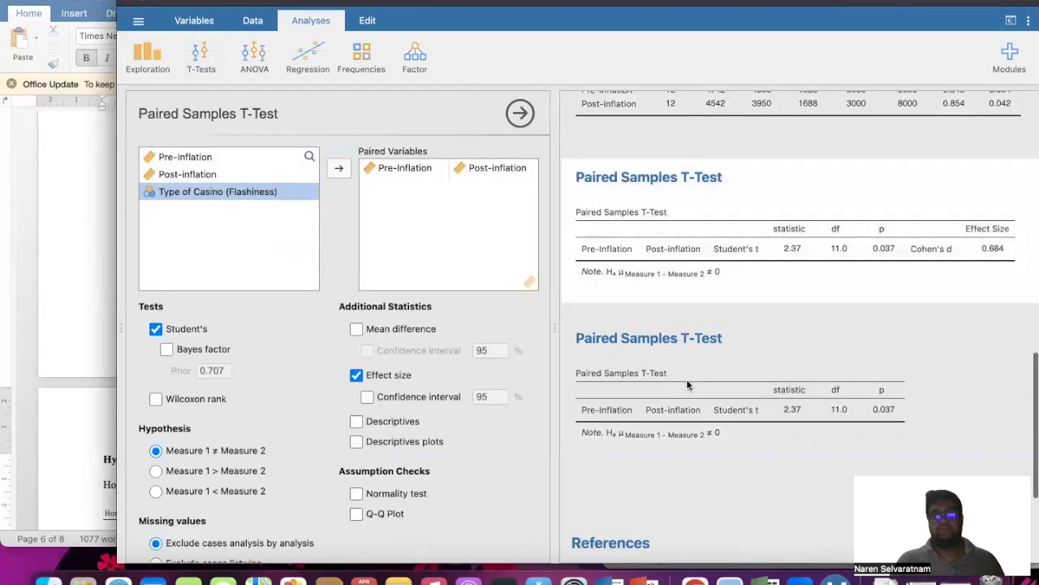
pyautogui.click(686, 378)
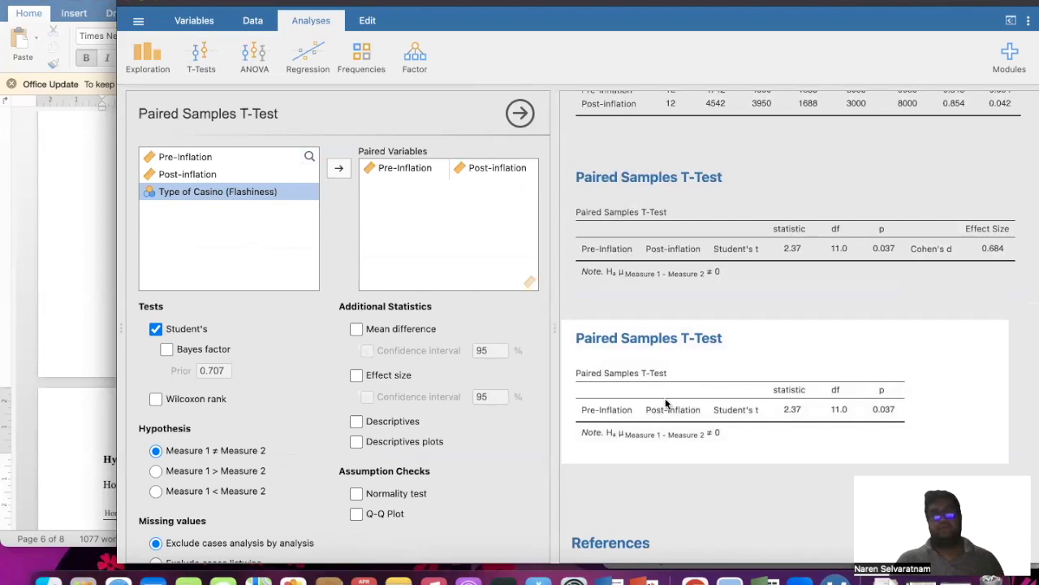
pyautogui.scroll(4, 666, 404)
# Add skewness and kurtosis to the existing Descriptives analysis of Pre-Inflation and Post-inflation.
pyautogui.click(662, 220)
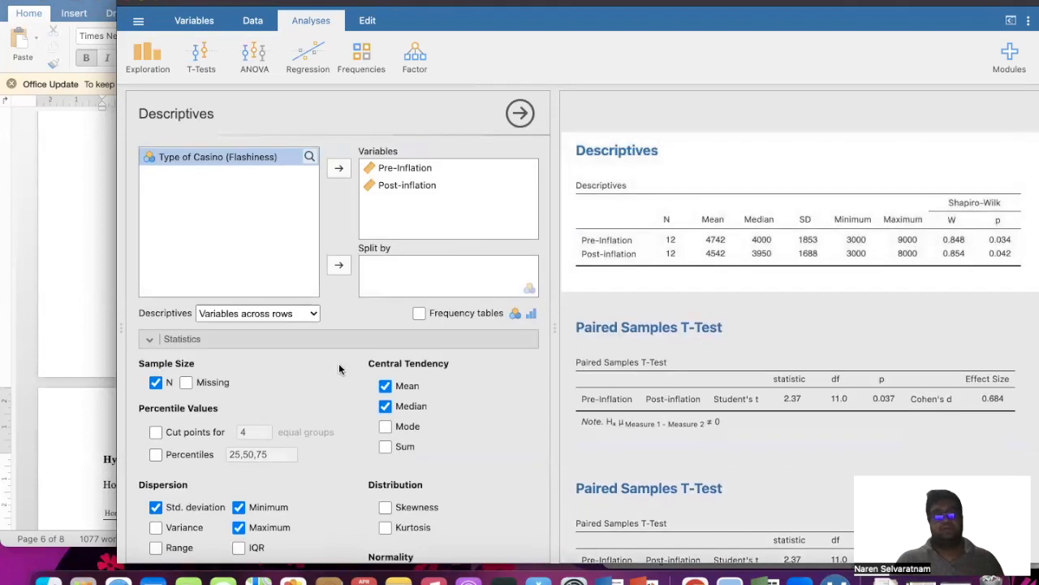
pyautogui.scroll(-2, 357, 398)
pyautogui.click(385, 442)
pyautogui.click(385, 461)
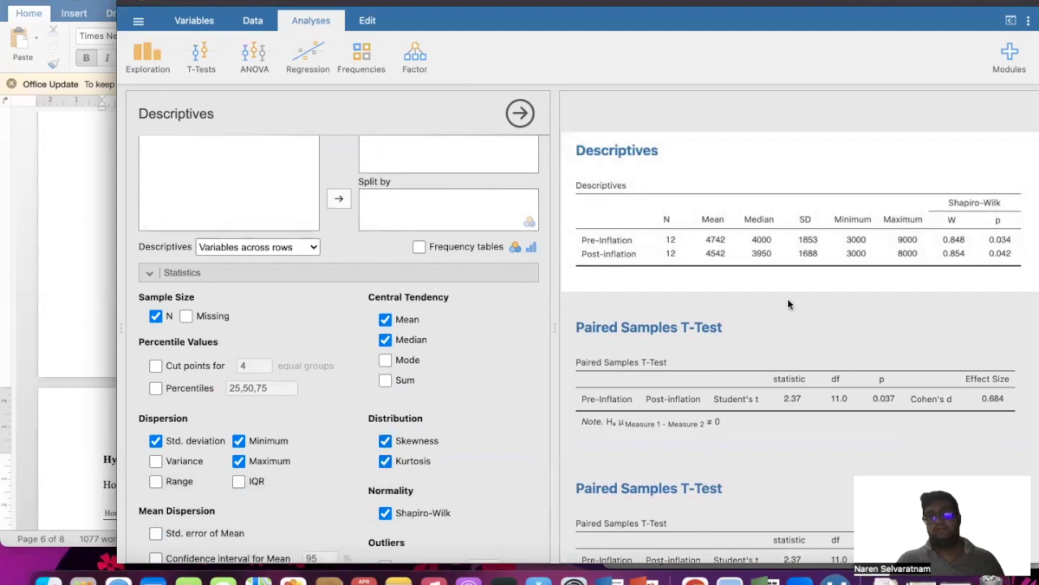
pyautogui.scroll(1, 435, 326)
pyautogui.scroll(-3, 435, 325)
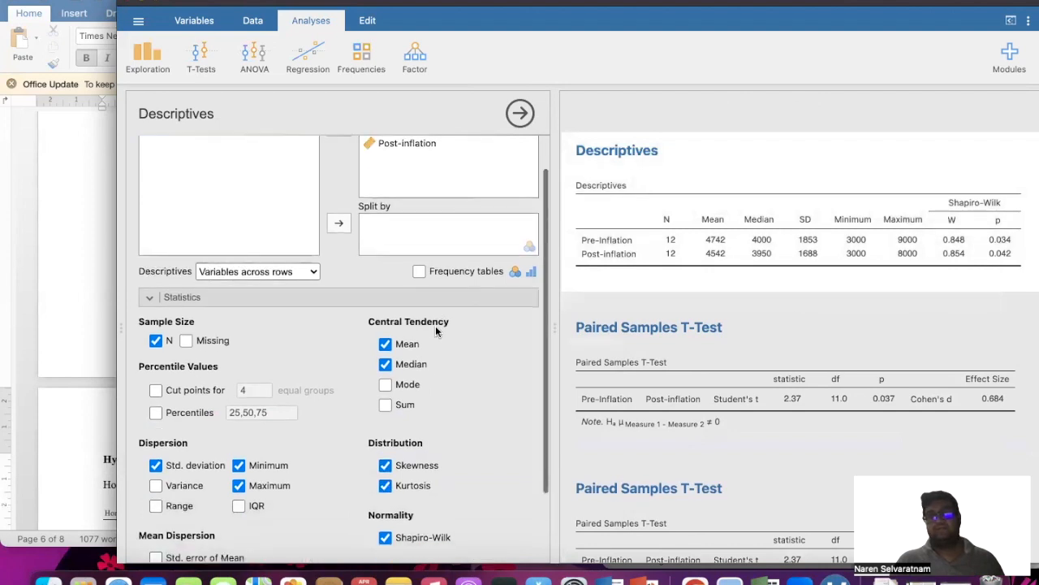
pyautogui.scroll(3, 411, 253)
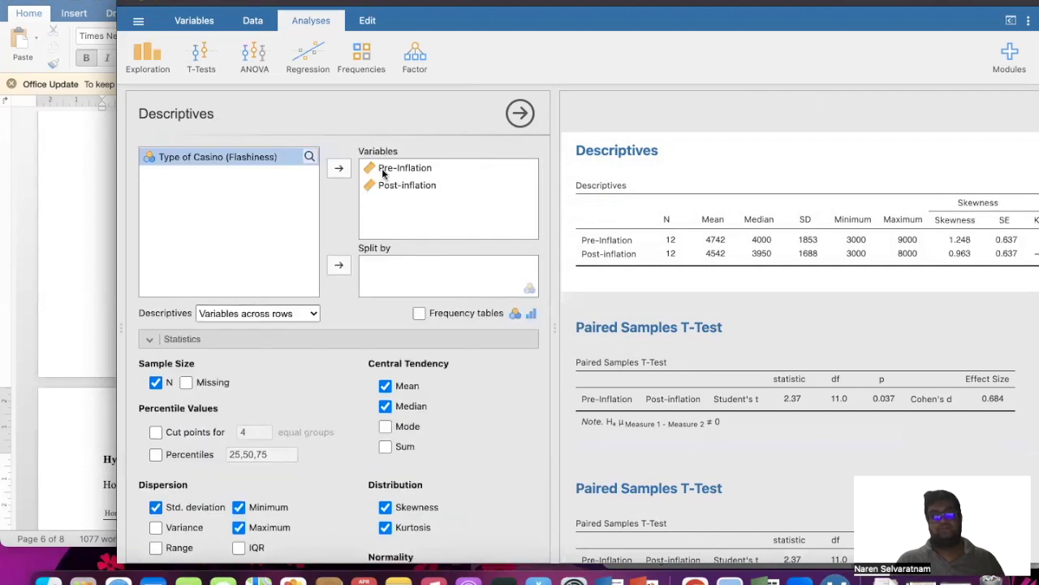
pyautogui.scroll(-1, 420, 225)
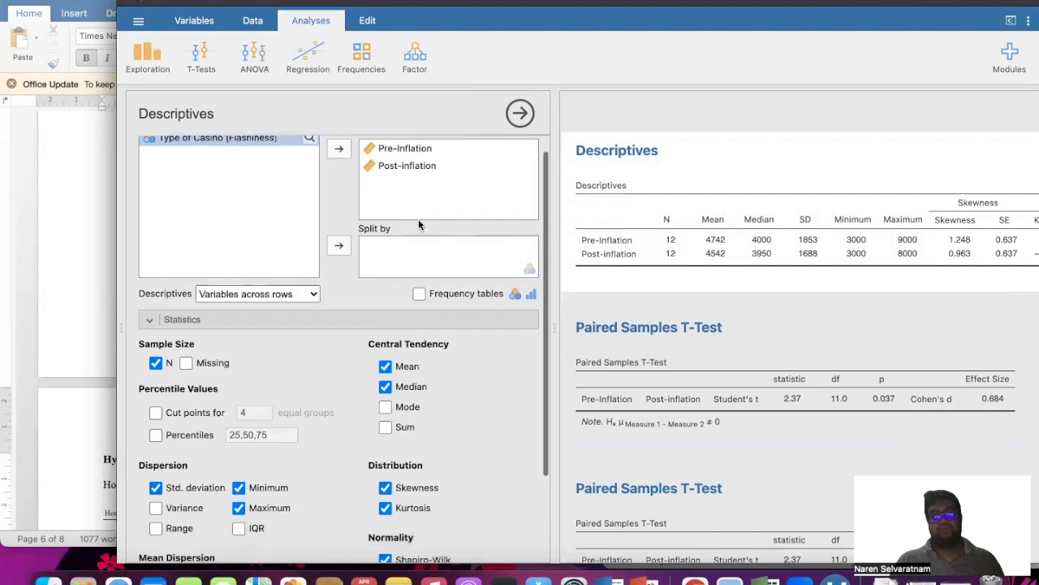
pyautogui.scroll(1, 420, 225)
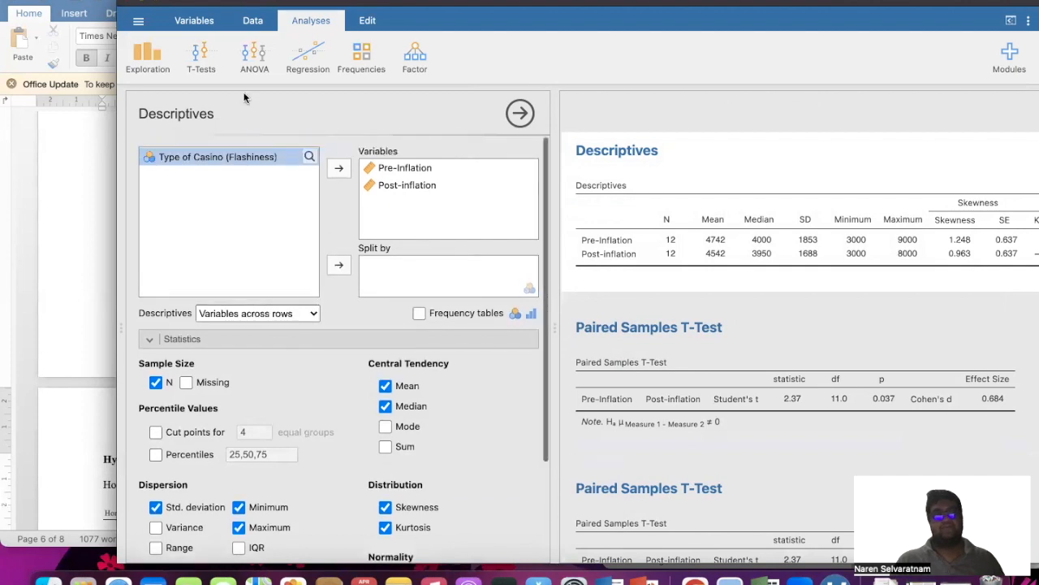
# Create a new Descriptives analysis with Pre-Inflation and Post-inflation as its variables.
pyautogui.click(252, 23)
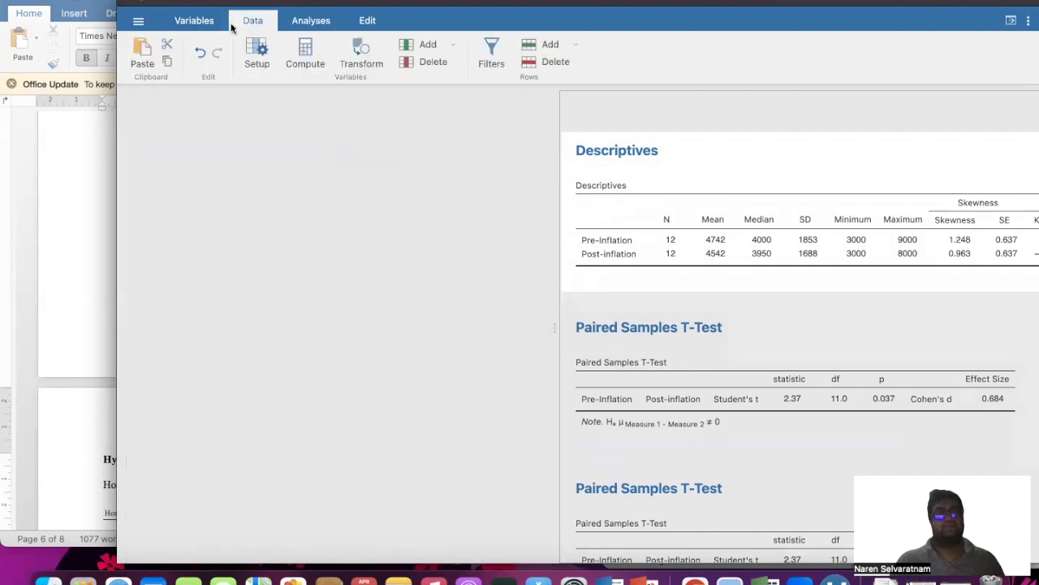
pyautogui.click(311, 21)
pyautogui.click(154, 67)
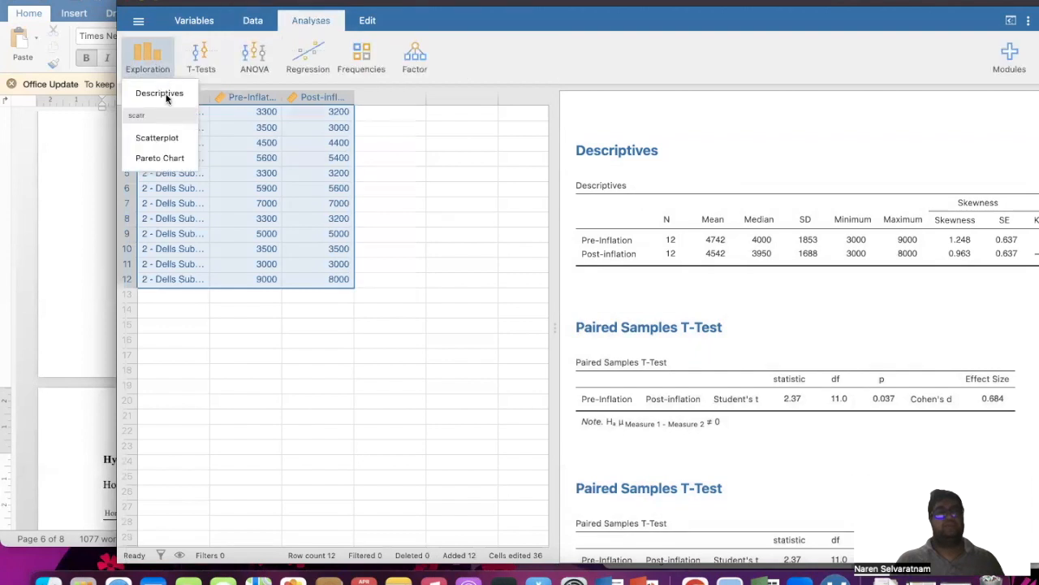
pyautogui.click(166, 96)
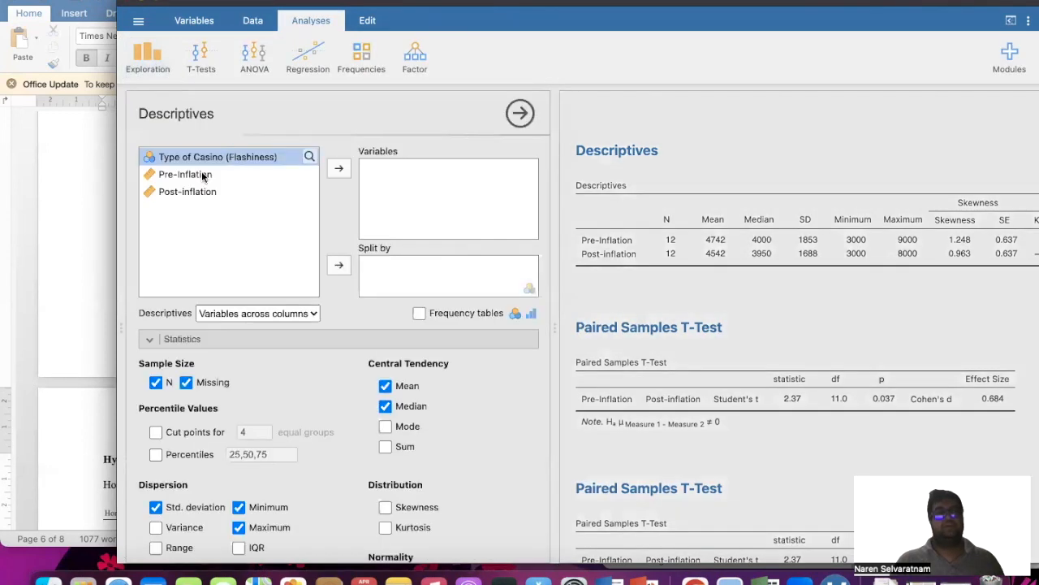
pyautogui.click(203, 174)
pyautogui.moveTo(195, 174); pyautogui.dragTo(378, 182)
pyautogui.click(339, 168)
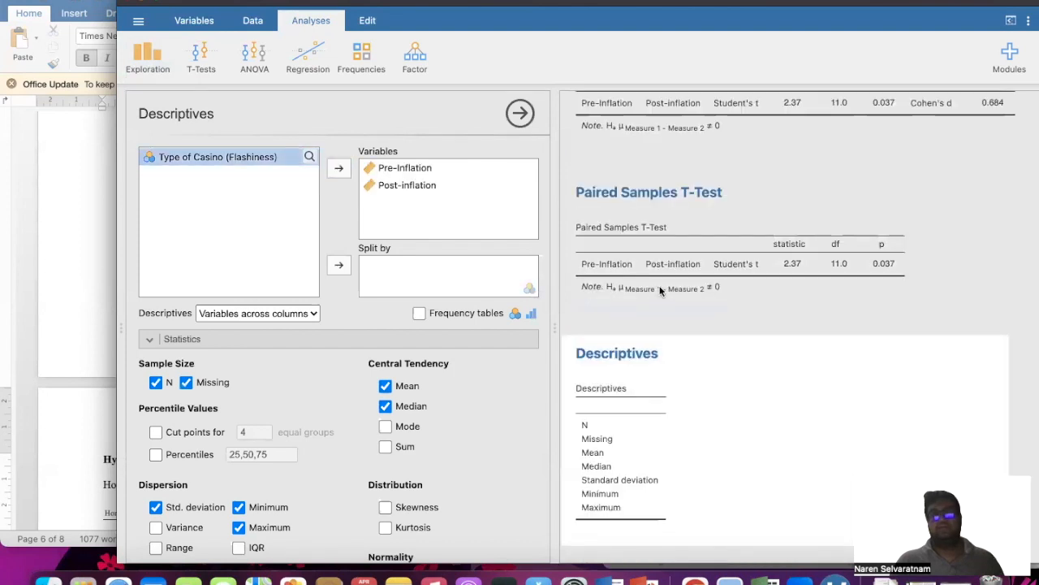
# Lay out the new Descriptives table with variables across rows and remove Missing, Median, Minimum and Maximum from its statistics.
pyautogui.click(291, 313)
pyautogui.click(290, 293)
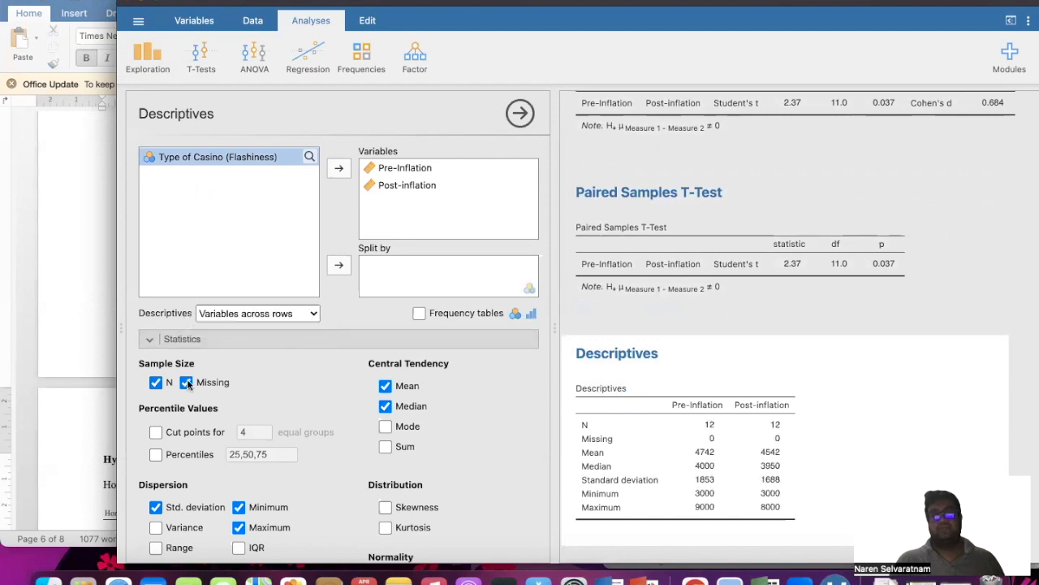
pyautogui.click(187, 383)
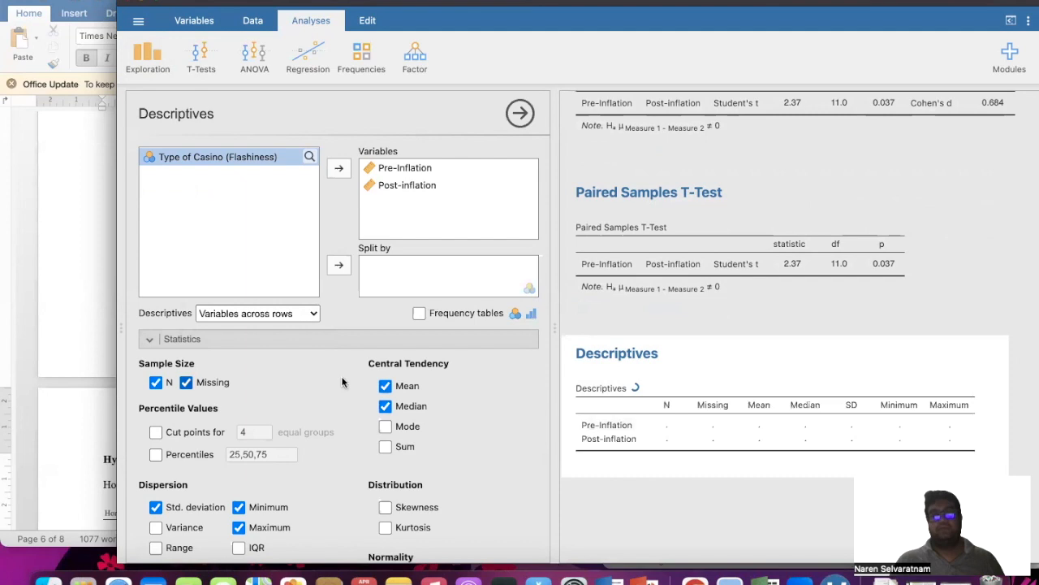
pyautogui.scroll(-2, 391, 348)
pyautogui.click(385, 331)
pyautogui.click(238, 433)
pyautogui.click(239, 453)
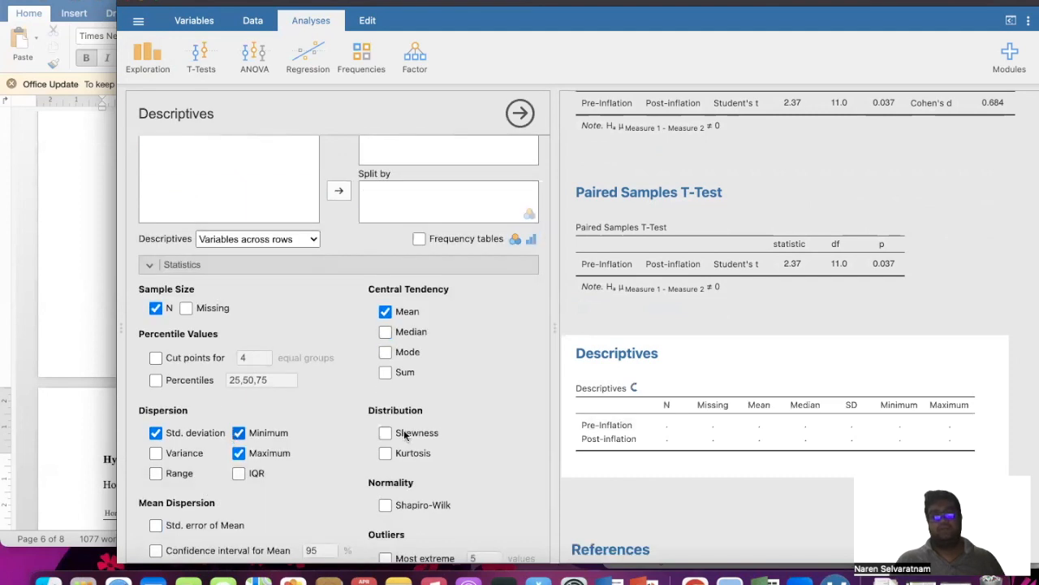
# Add skewness, kurtosis and the Shapiro-Wilk normality test to the Descriptives table and examine the results for both variables.
pyautogui.click(385, 432)
pyautogui.click(385, 504)
pyautogui.click(385, 452)
pyautogui.scroll(-2, 500, 458)
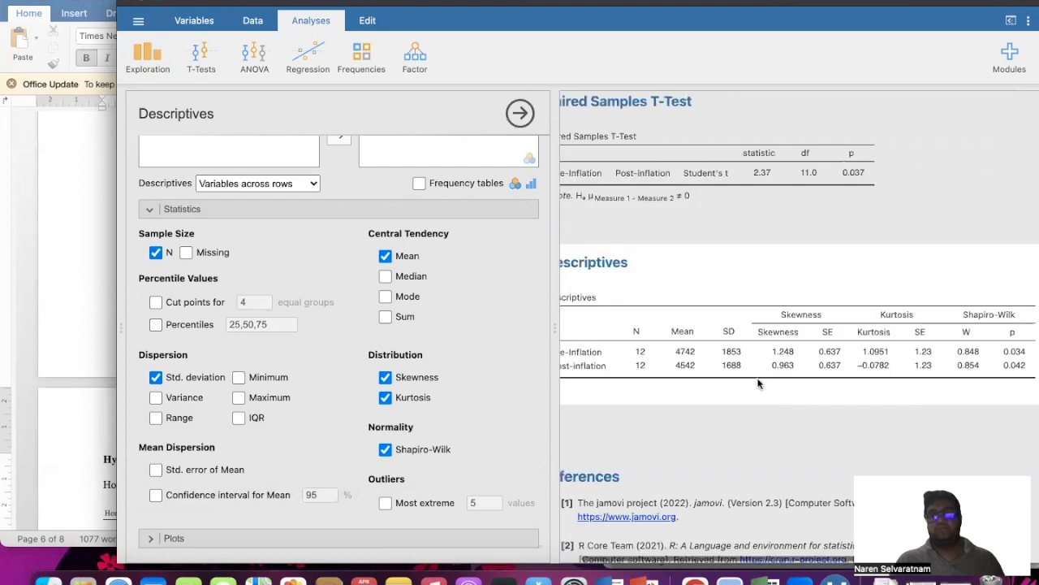
pyautogui.hscroll(1, 758, 383)
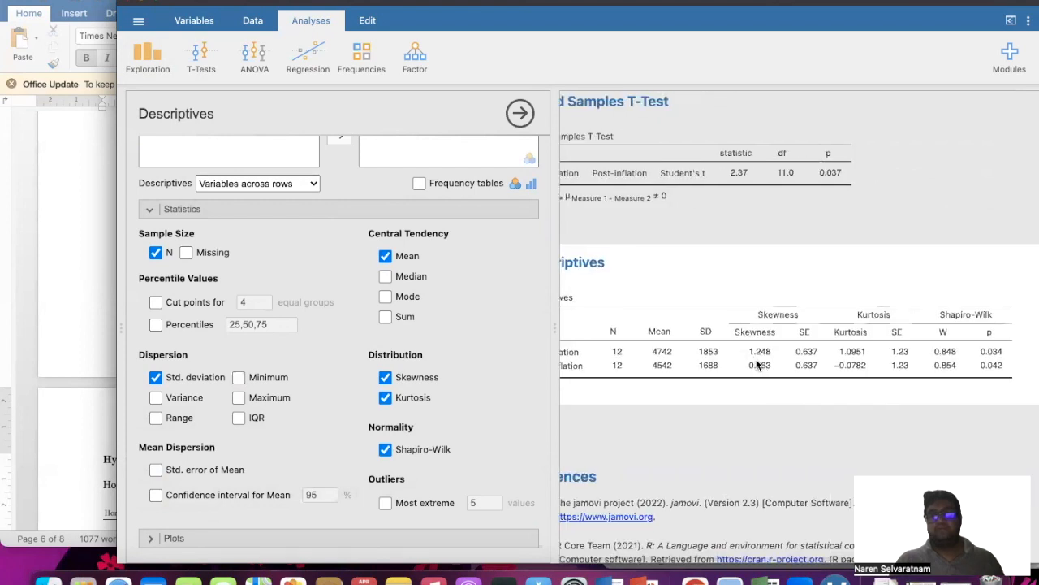
pyautogui.hscroll(-2, 756, 363)
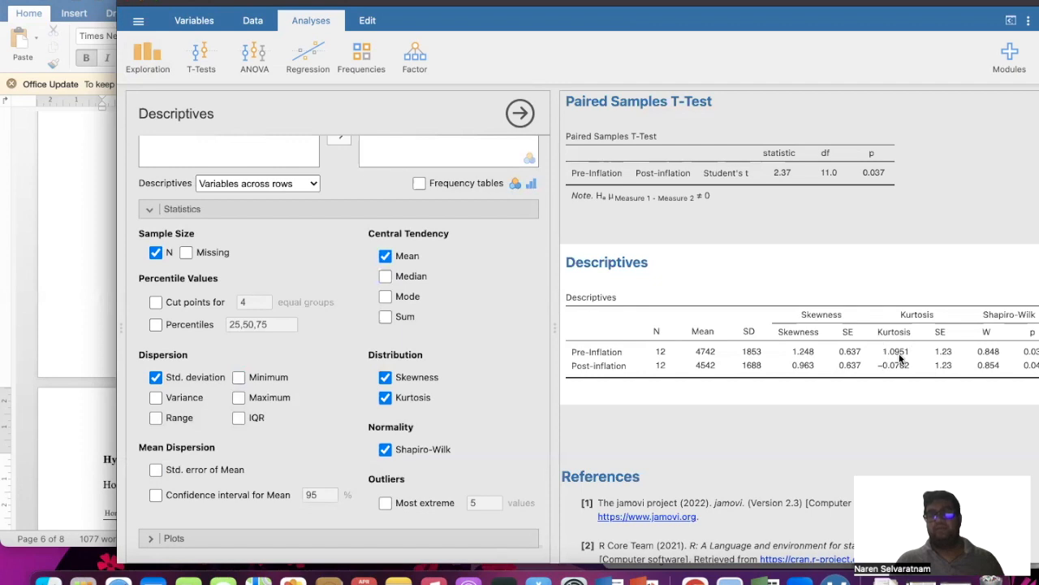
pyautogui.hscroll(1, 900, 358)
pyautogui.hscroll(2, 989, 352)
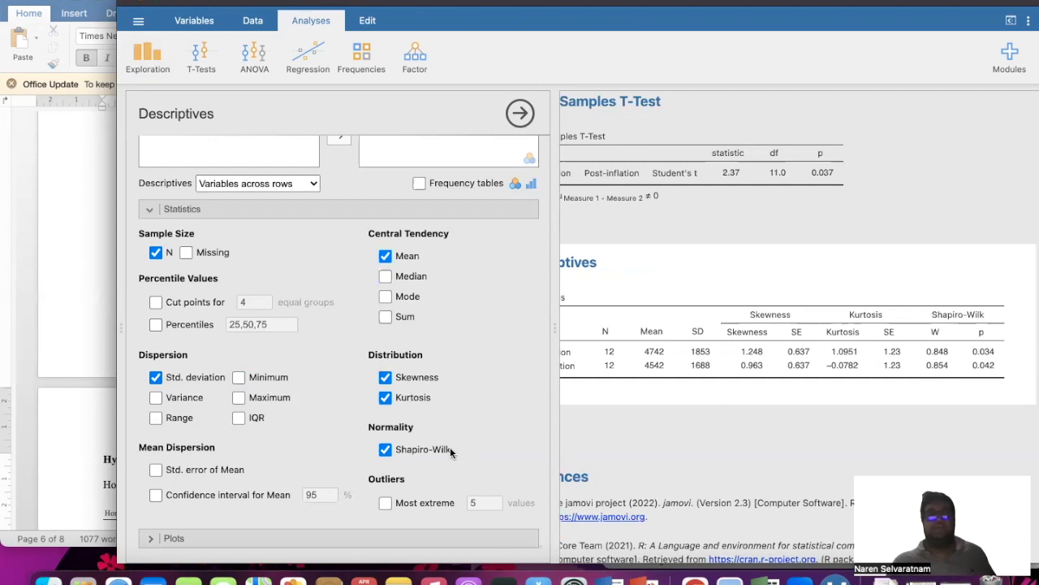
# Create a new Paired Samples T-Test pairing Pre-Inflation with Post-inflation.
pyautogui.scroll(3, 268, 149)
pyautogui.click(210, 68)
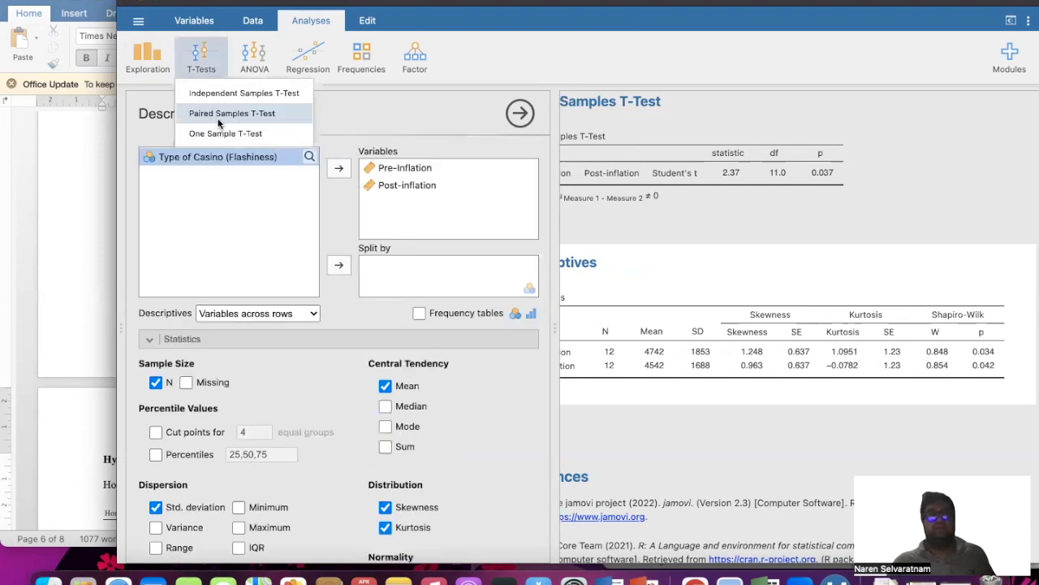
pyautogui.click(218, 121)
pyautogui.click(196, 157)
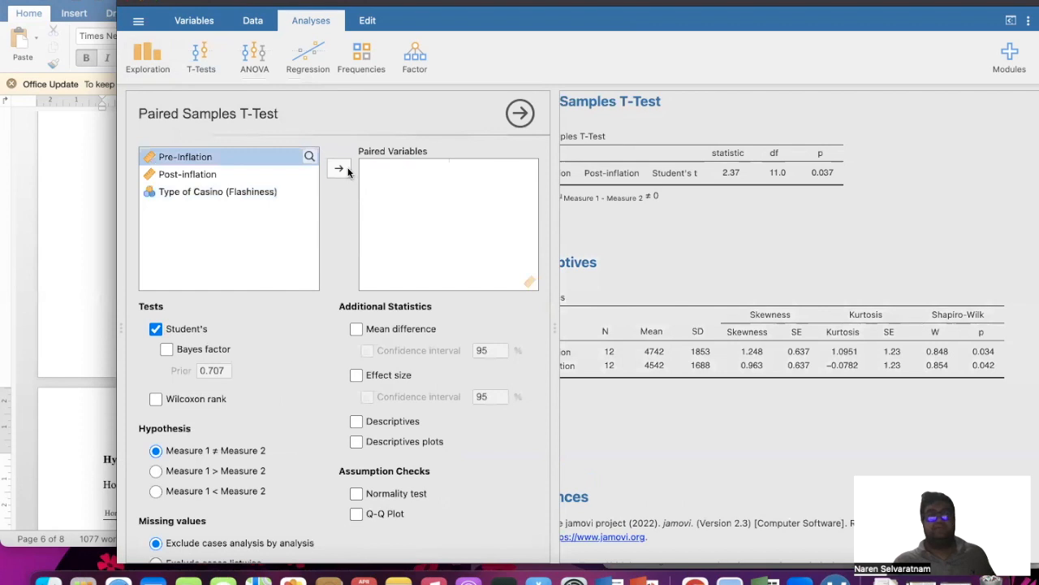
pyautogui.click(341, 168)
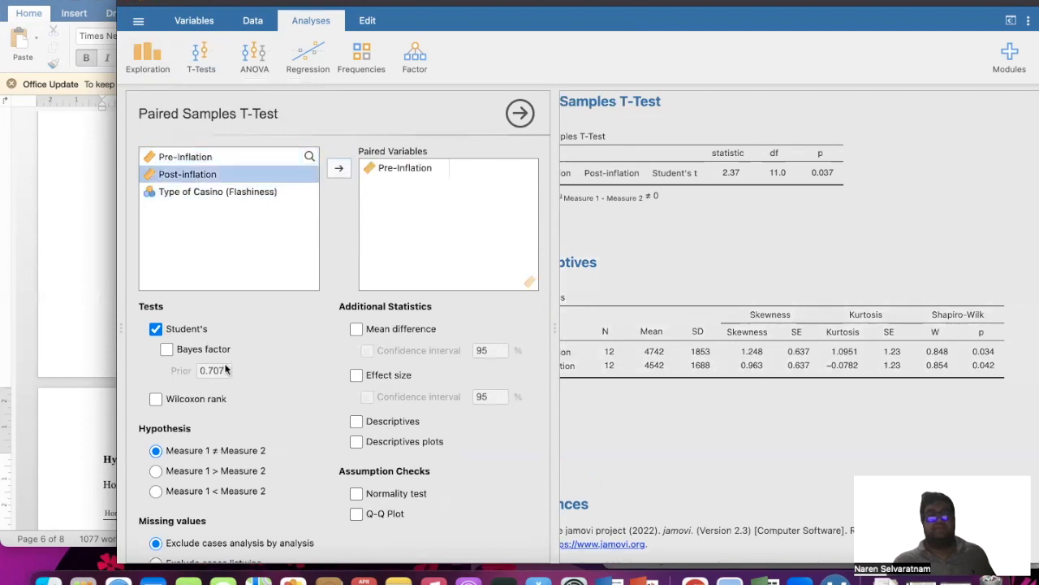
# Replace Student's test with the Wilcoxon rank test in the paired analysis and add the effect size.
pyautogui.click(182, 400)
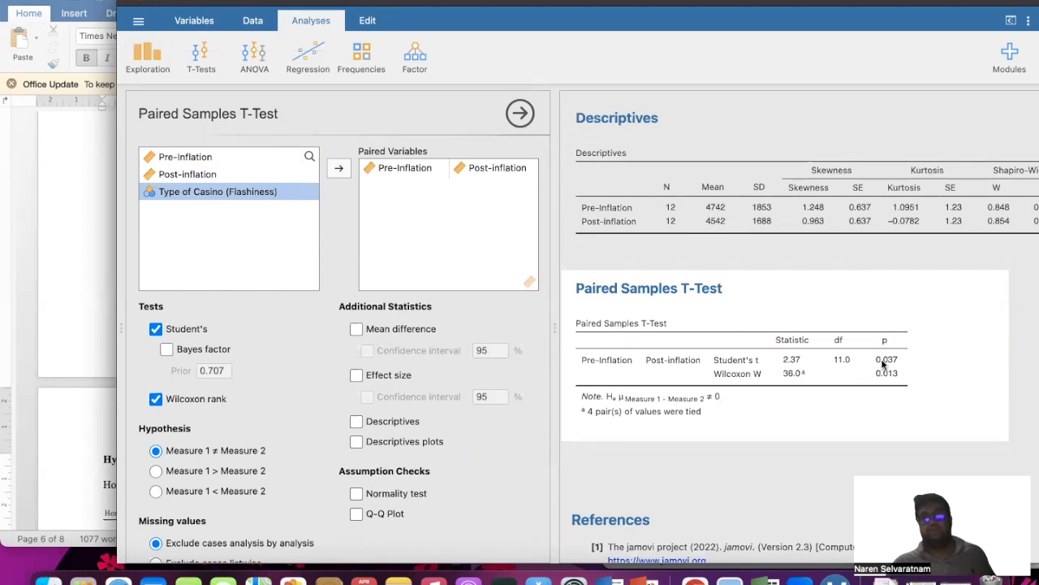
pyautogui.click(155, 329)
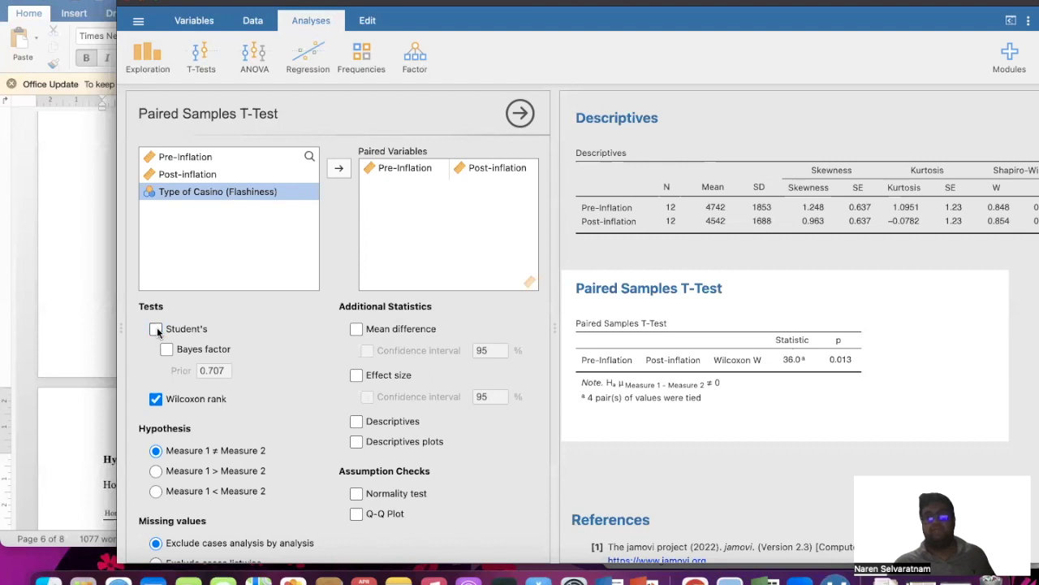
pyautogui.click(356, 375)
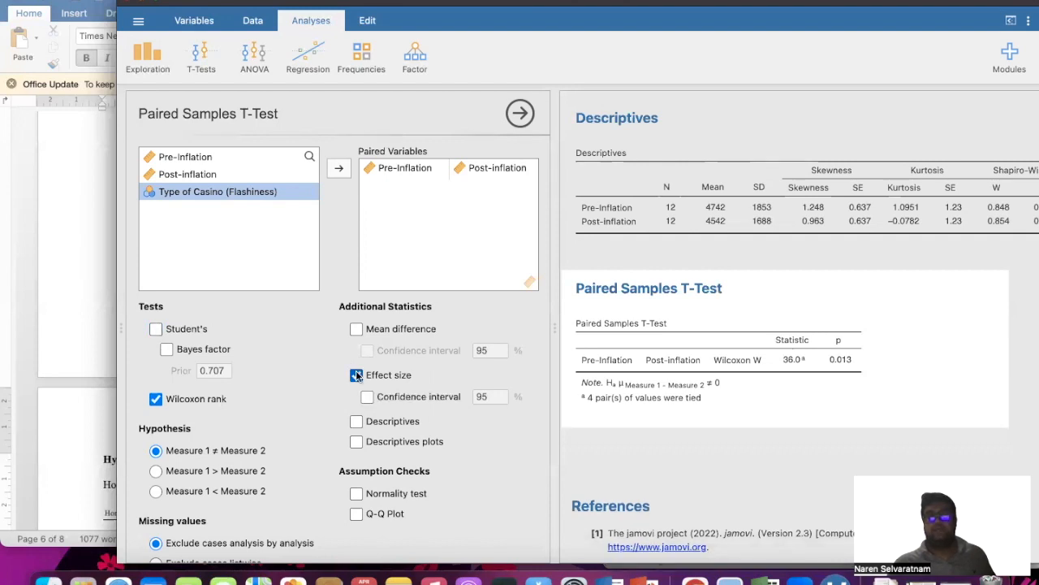
pyautogui.hscroll(2, 686, 394)
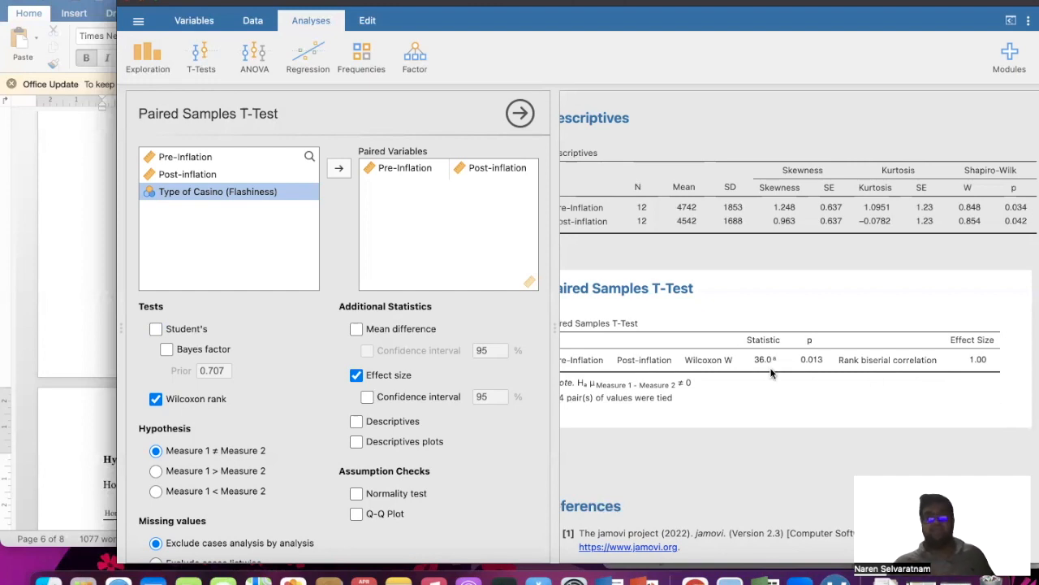
pyautogui.hscroll(-3, 755, 380)
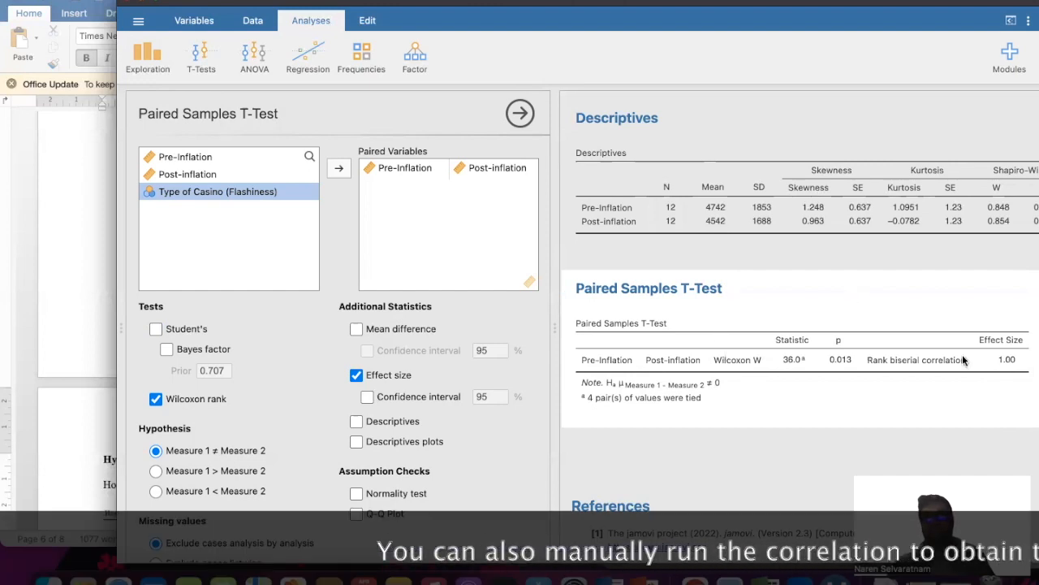
# Copy the Wilcoxon results table and switch to the Hypothesis 3 section of the Word document.
pyautogui.rightClick(857, 352)
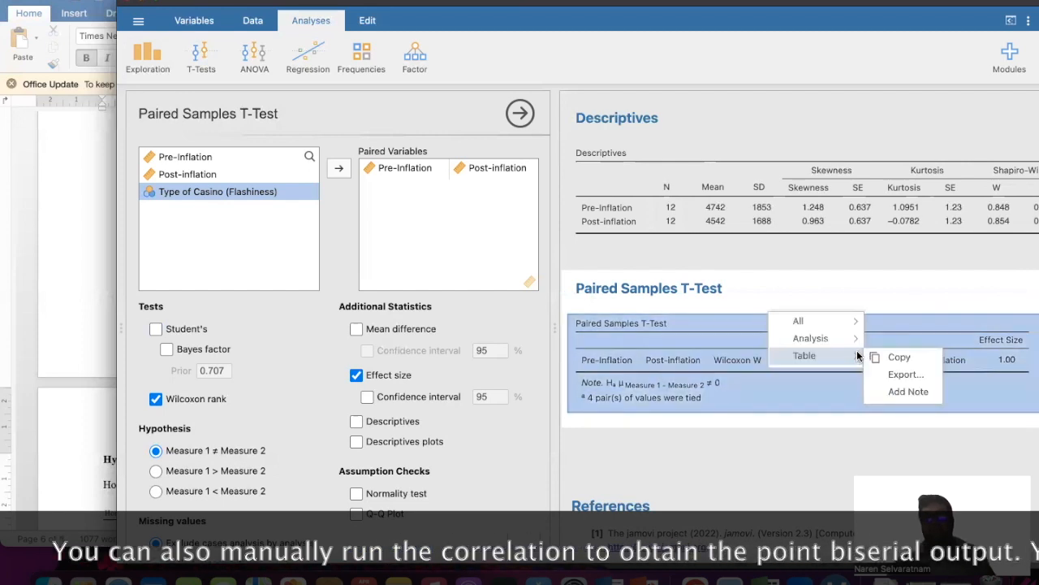
pyautogui.click(891, 356)
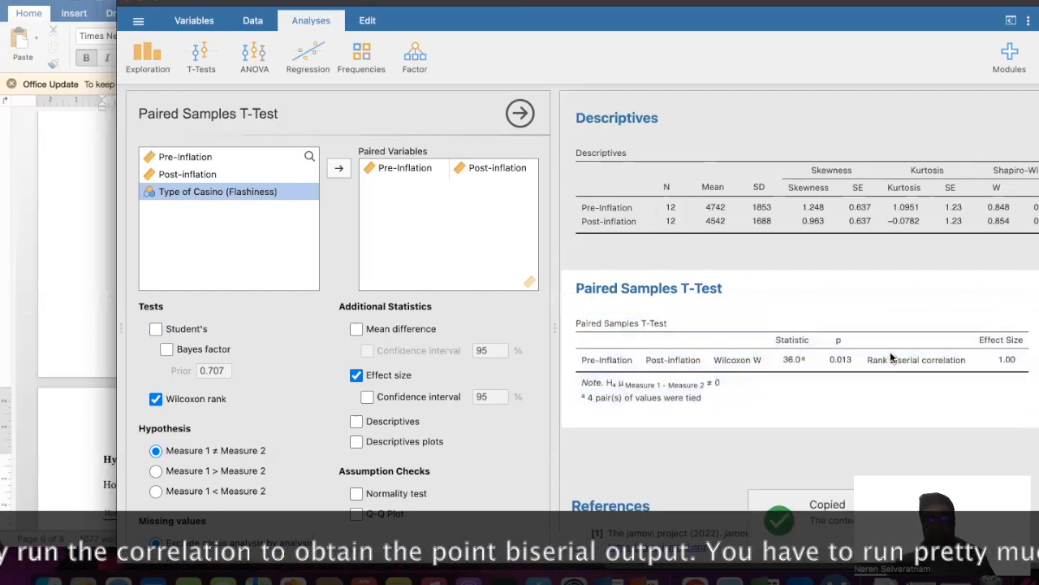
pyautogui.click(80, 259)
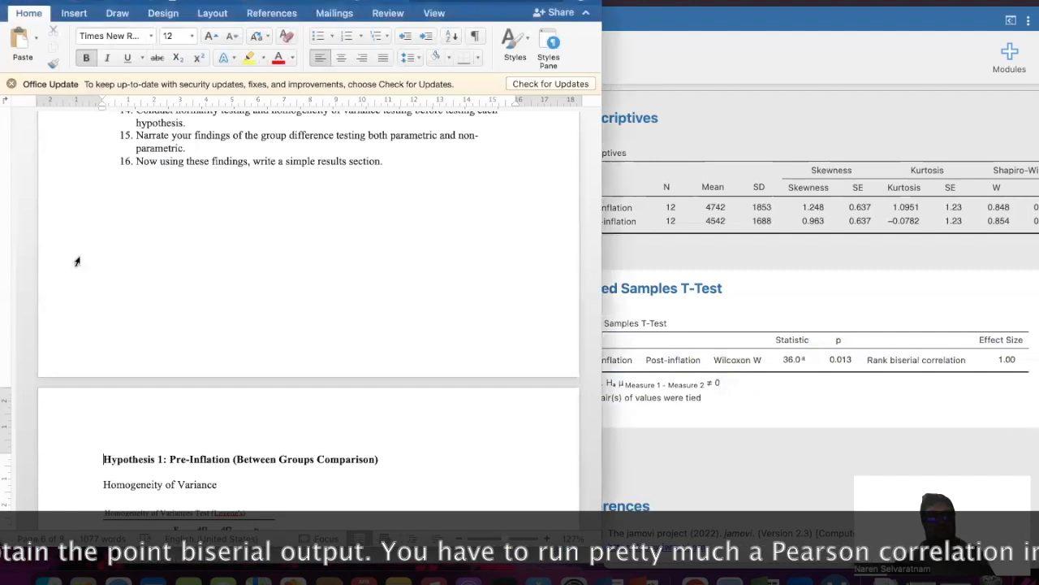
pyautogui.scroll(-20, 78, 261)
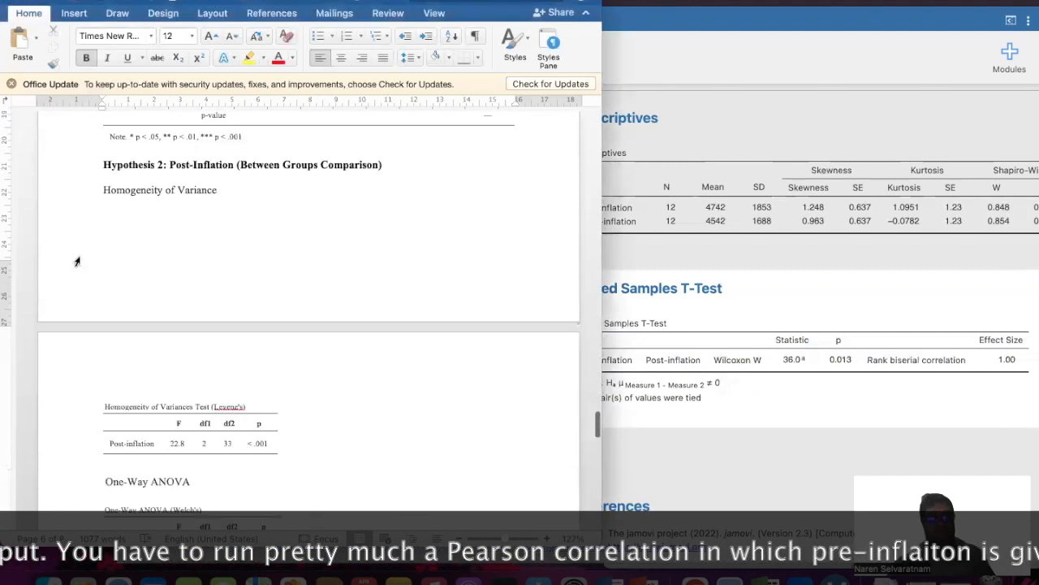
pyautogui.scroll(-10, 77, 261)
pyautogui.scroll(1, 79, 259)
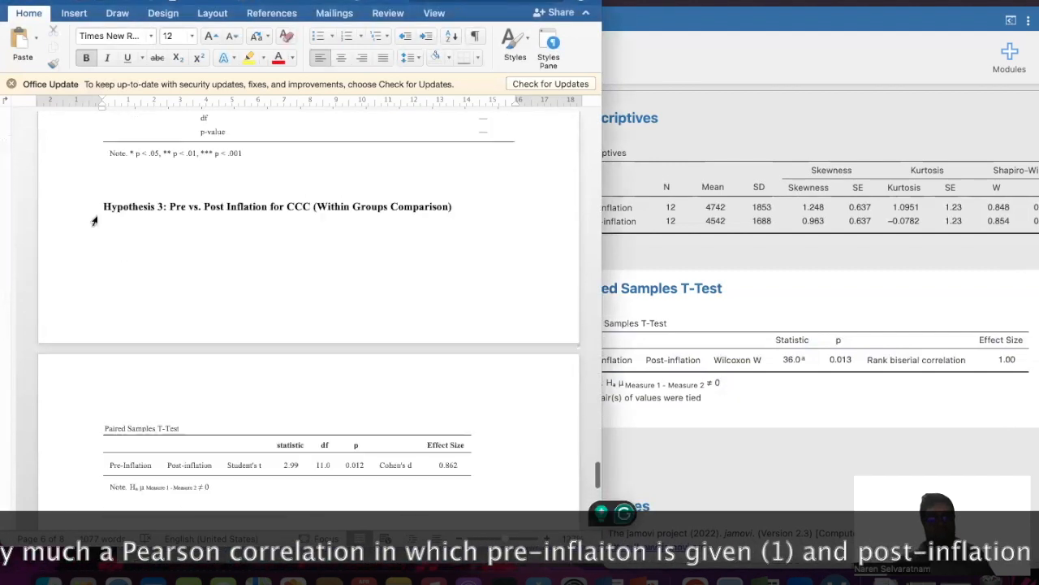
# Insert blank lines above the Hypothesis 3 heading to push its section to the start of a new page.
pyautogui.click(101, 206)
pyautogui.press('Return')
pyautogui.press('Return')
pyautogui.press('Return')
pyautogui.press('Return')
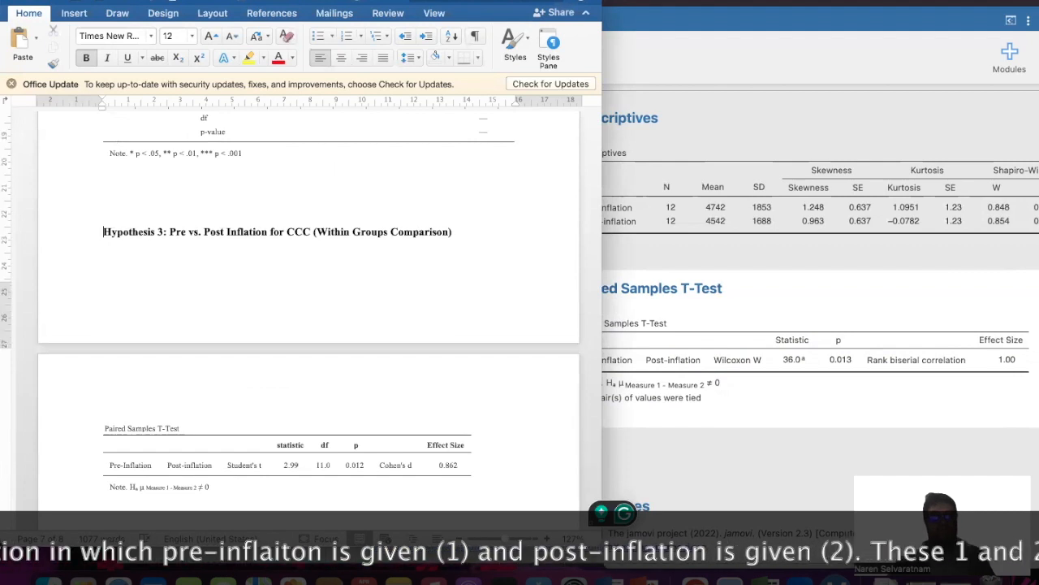
pyautogui.press('Return')
pyautogui.press('Return')
pyautogui.scroll(-5, 94, 228)
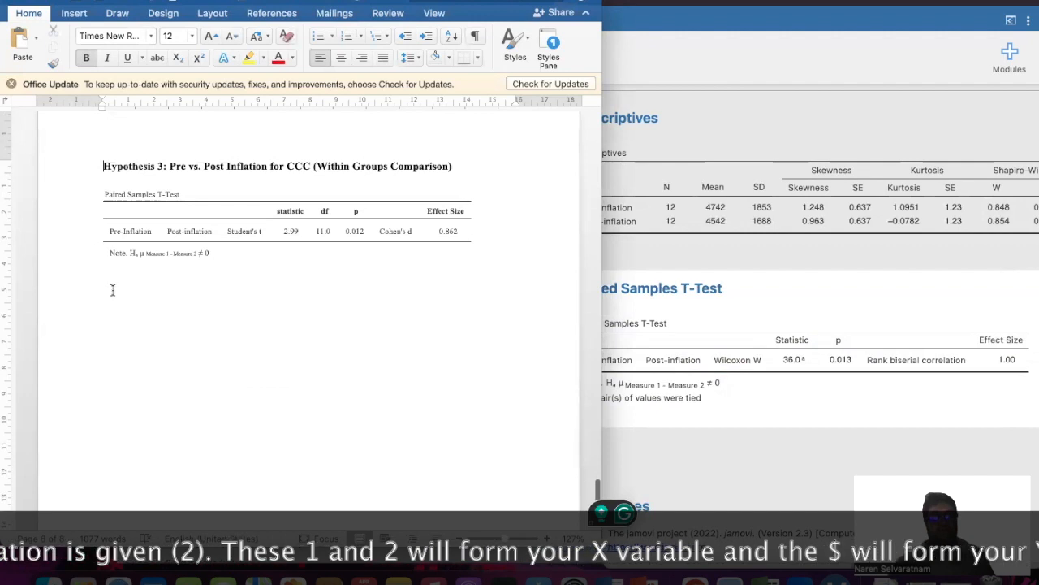
# Duplicate the Hypothesis 3 heading below its Paired Samples T-Test table, separated by a blank line.
pyautogui.click(111, 290)
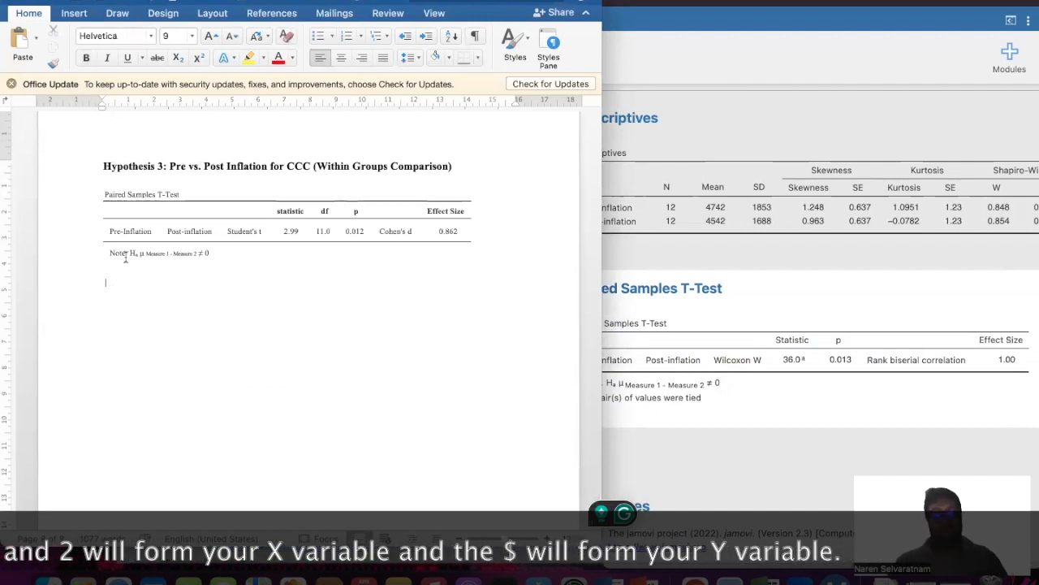
pyautogui.tripleClick(108, 167)
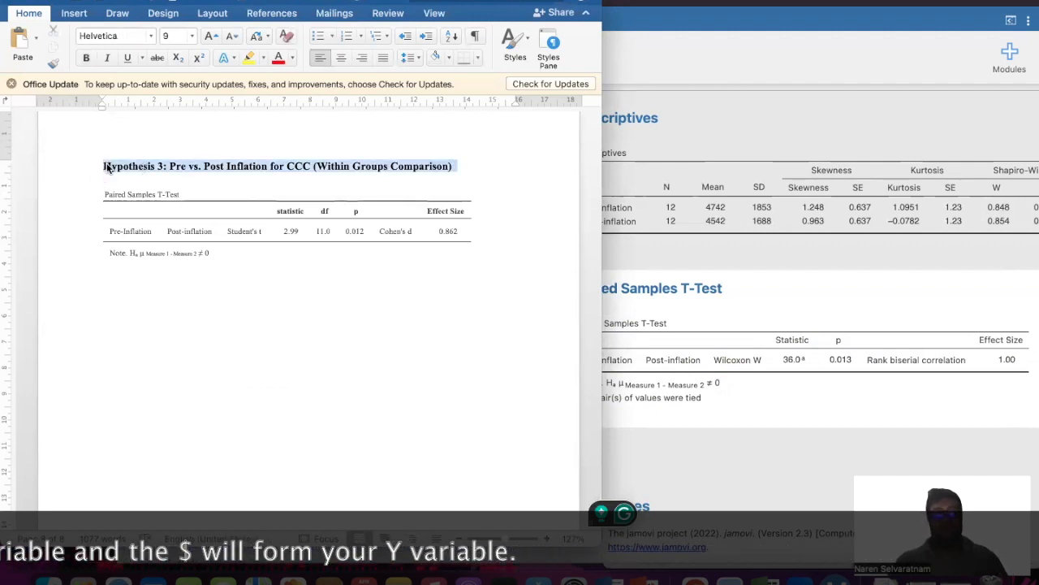
pyautogui.click(109, 284)
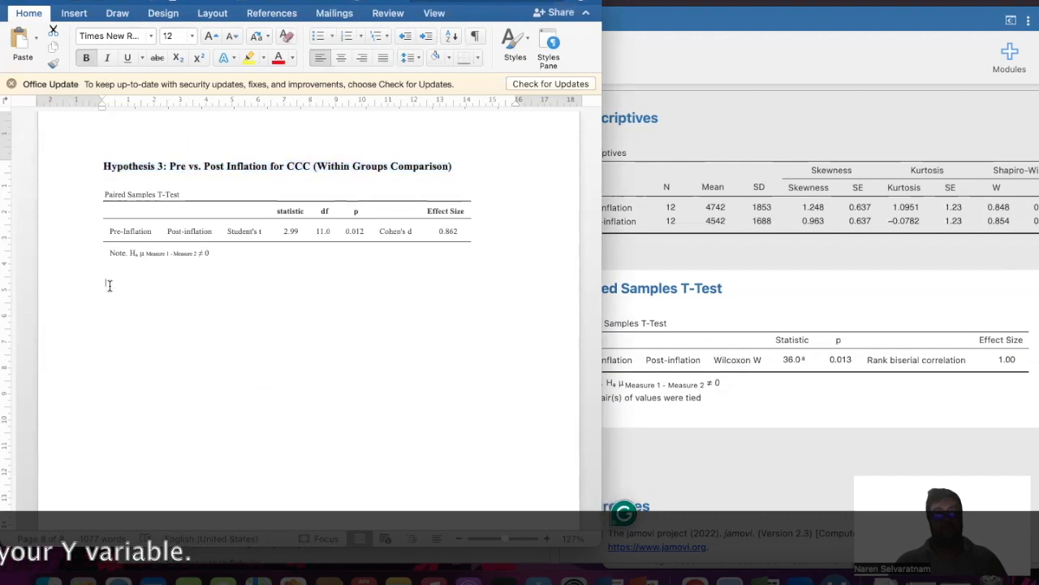
pyautogui.press('super+v')
pyautogui.click(104, 269)
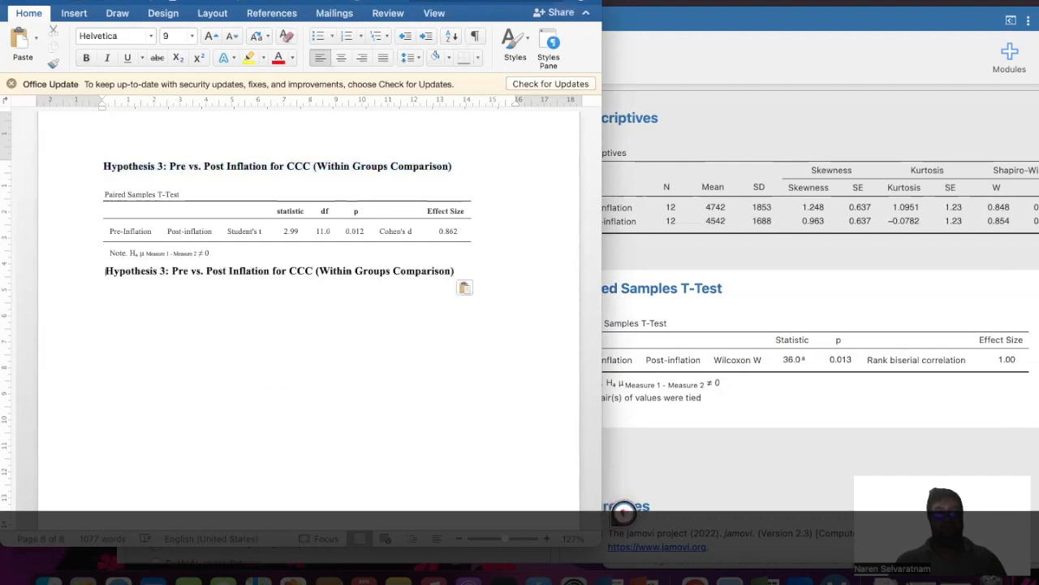
pyautogui.press('Return')
# Change the duplicated heading to "Hypothesis 4: Pre vs. Post Inflation for DSC (Within Groups Comparison)".
pyautogui.doubleClick(160, 279)
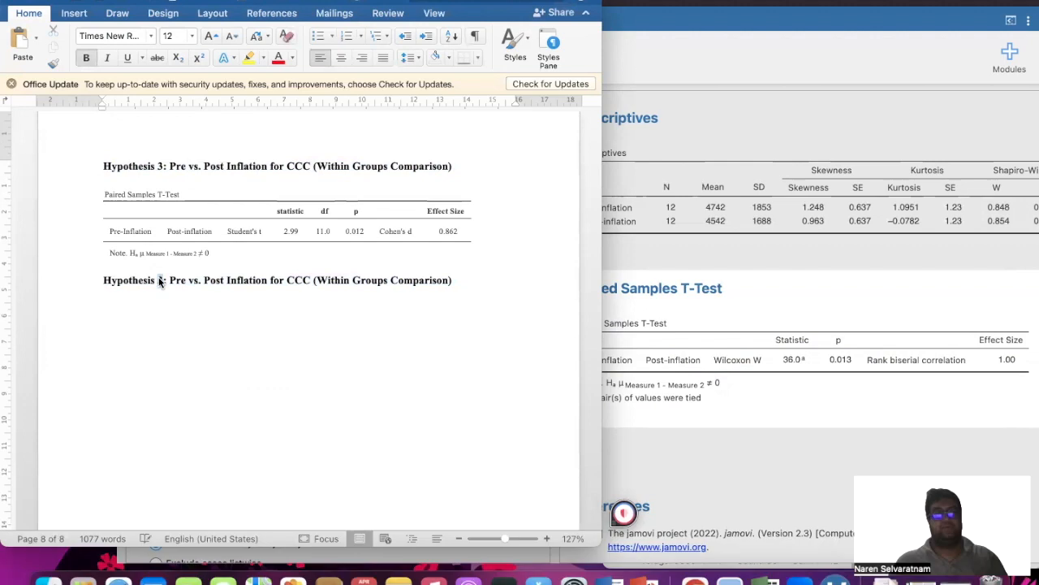
pyautogui.write('4')
pyautogui.doubleClick(298, 280)
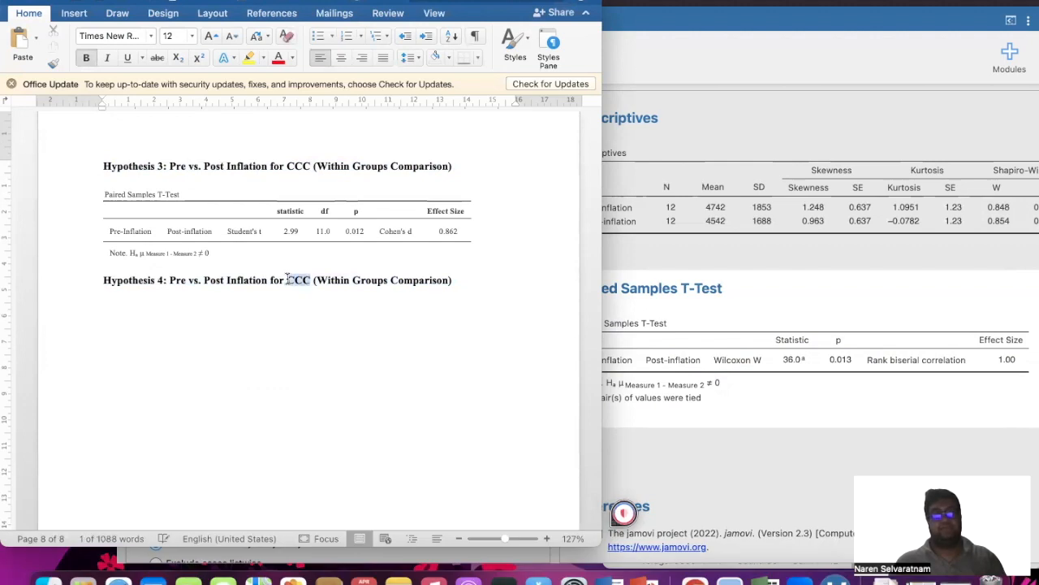
pyautogui.write('DSC')
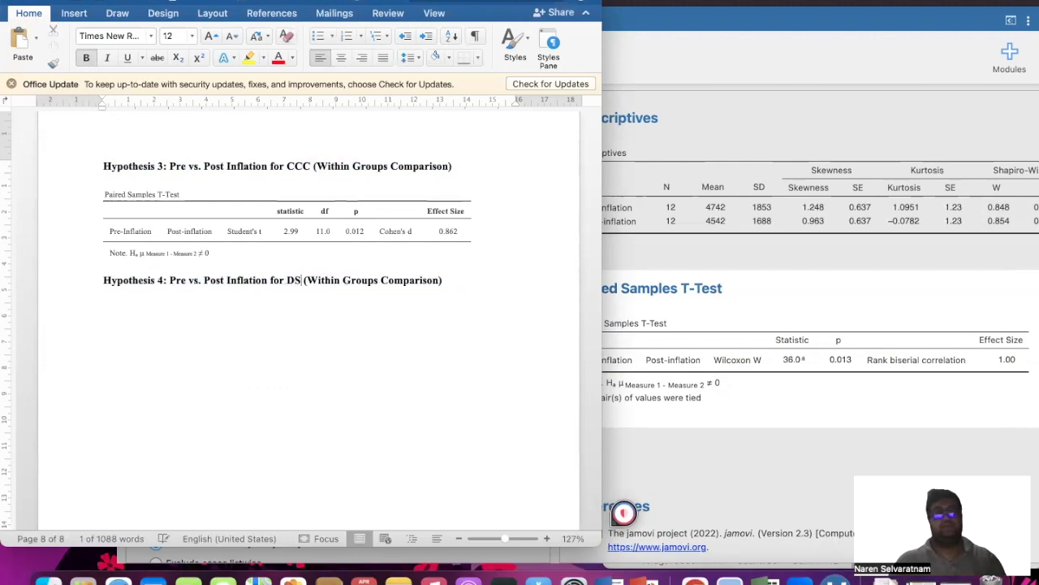
# Copy the Wilcoxon results table from jamovi and paste it under the Hypothesis 4 heading in Word, with a blank line between.
pyautogui.click(674, 307)
pyautogui.rightClick(670, 333)
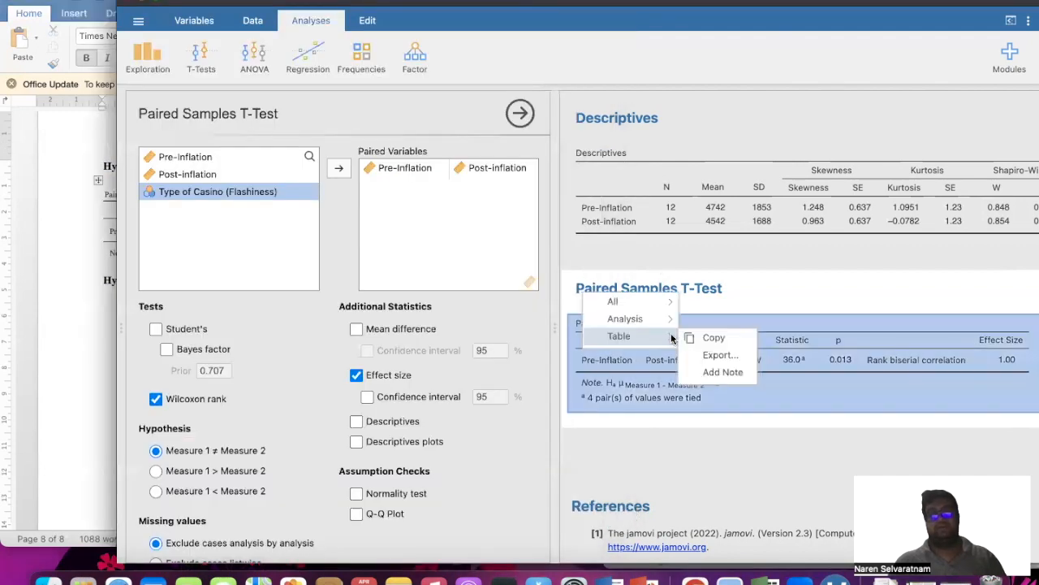
pyautogui.click(713, 337)
pyautogui.click(105, 303)
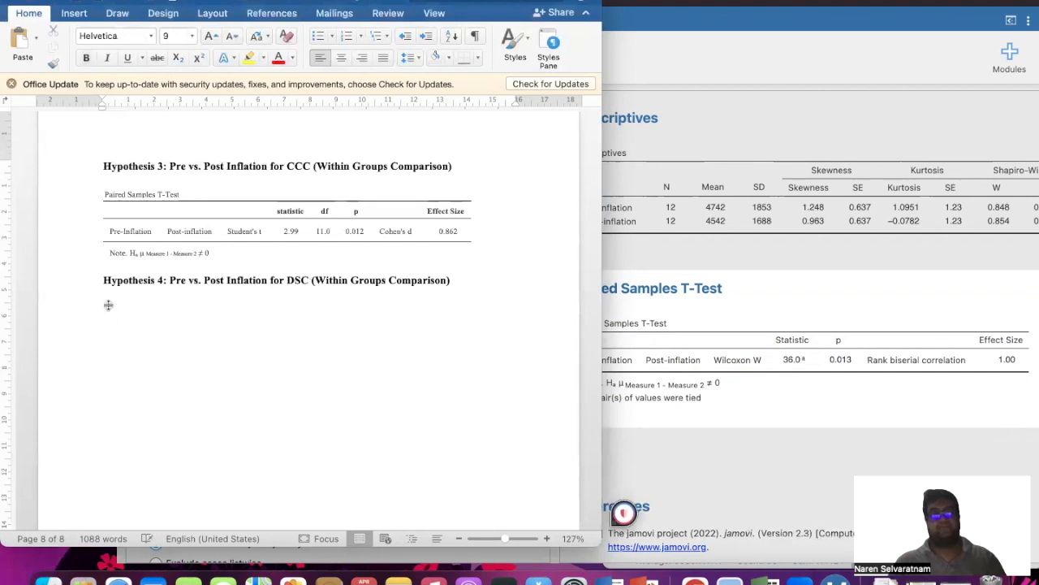
pyautogui.press('super+v')
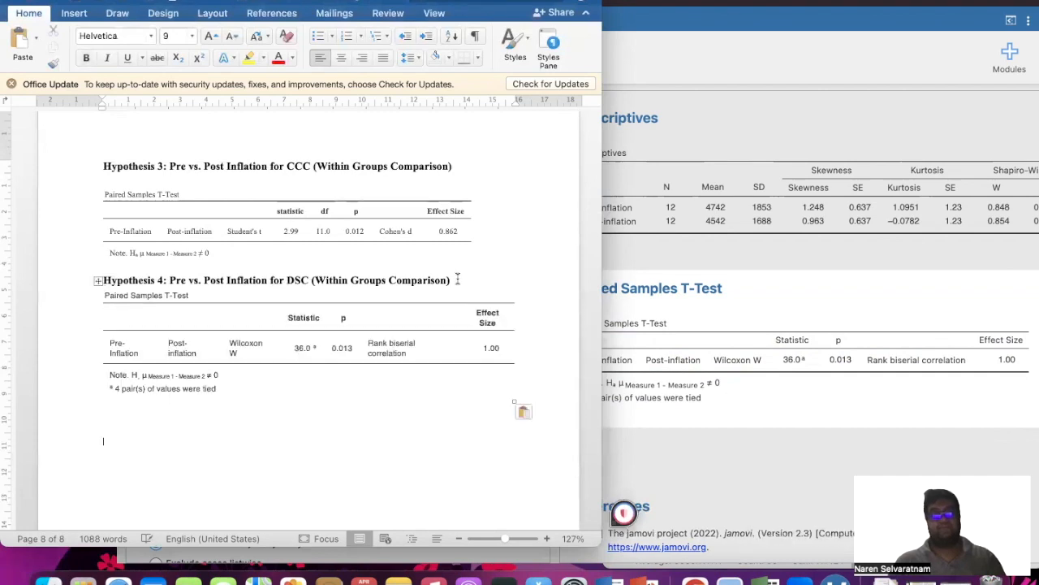
pyautogui.click(457, 279)
pyautogui.press('Return')
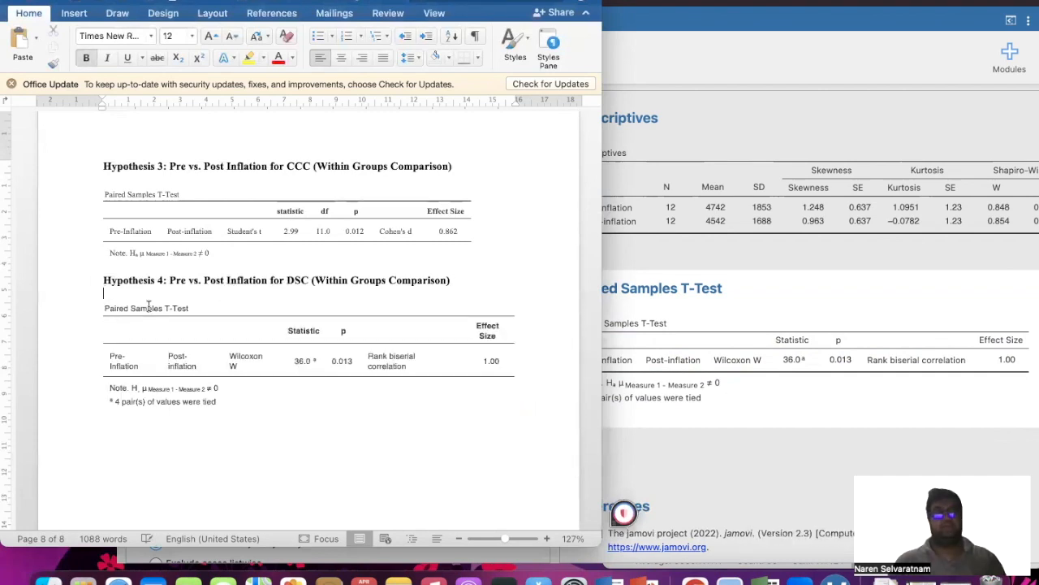
# Set the font of the whole Wilcoxon results table under Hypothesis 4 to Times New Roman.
pyautogui.click(99, 294)
pyautogui.click(151, 39)
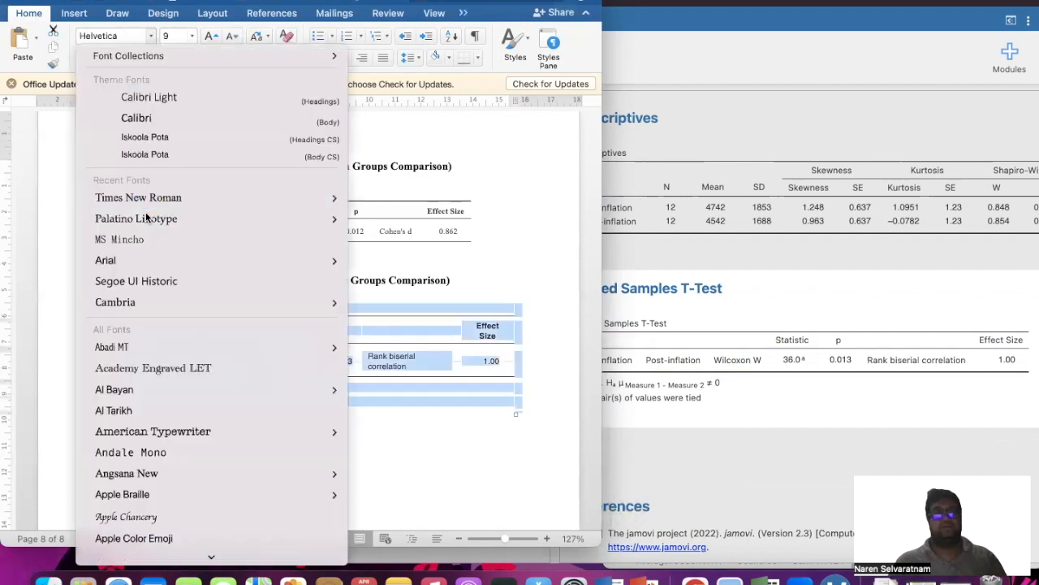
pyautogui.click(144, 199)
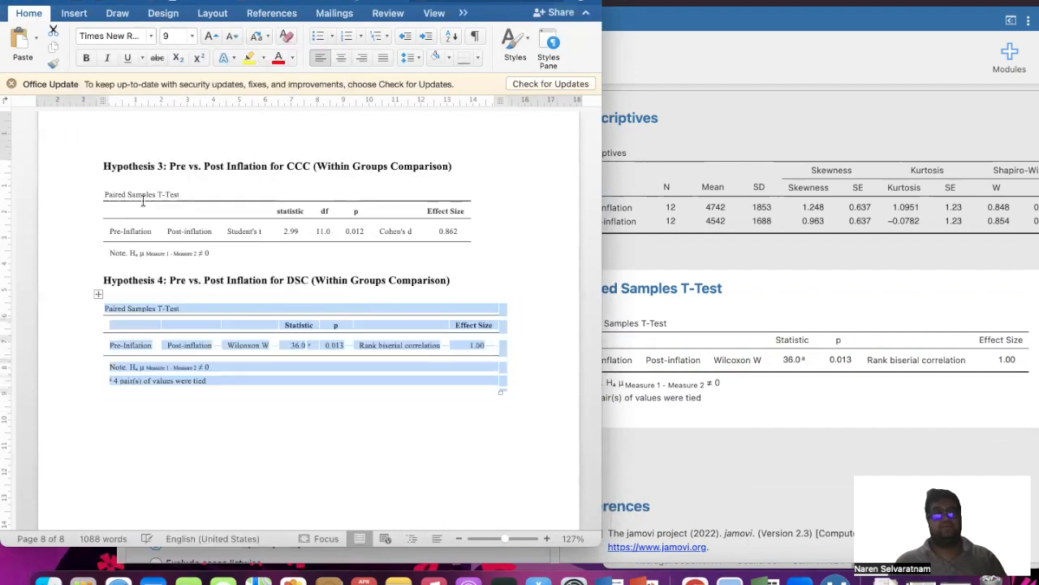
# Duplicate the Hypothesis 4 heading below its Wilcoxon results table.
pyautogui.click(291, 394)
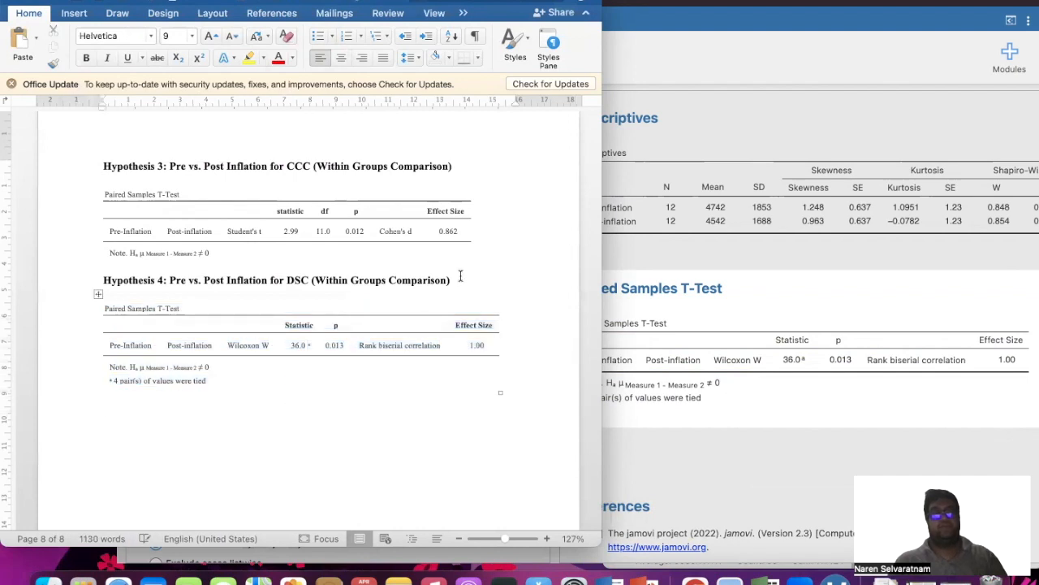
pyautogui.moveTo(457, 279); pyautogui.dragTo(101, 285)
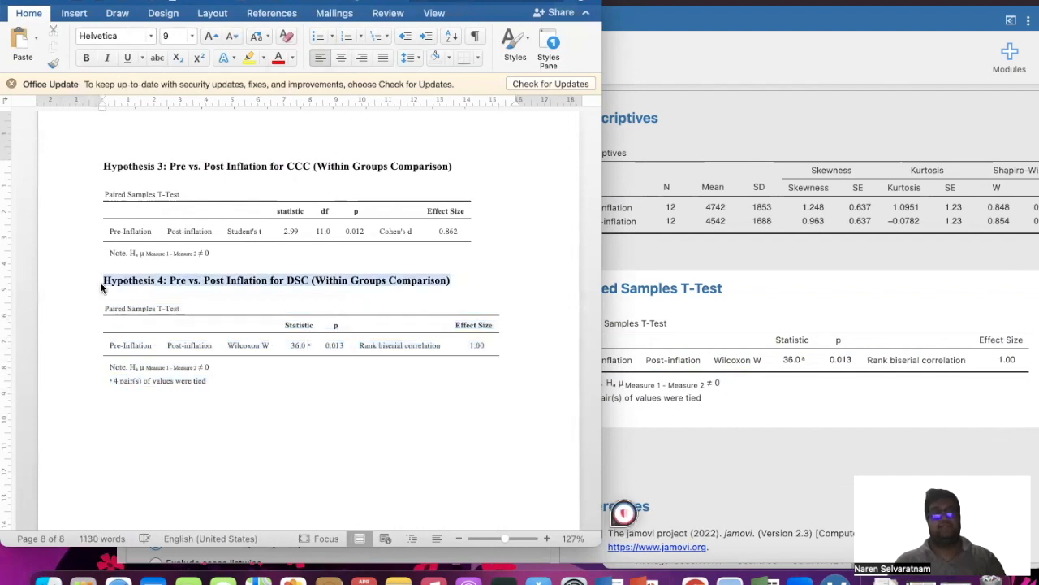
pyautogui.click(112, 406)
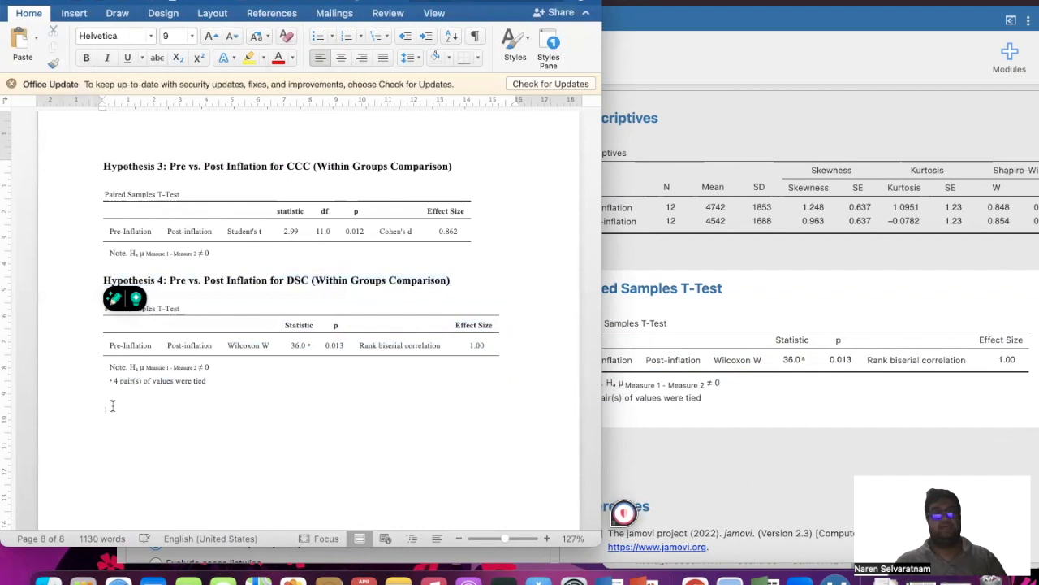
pyautogui.press('super+v')
# Change the duplicated heading to "Hypothesis 5: Pre vs. Post Inflation for TTM (Within Groups Comparison)".
pyautogui.doubleClick(162, 411)
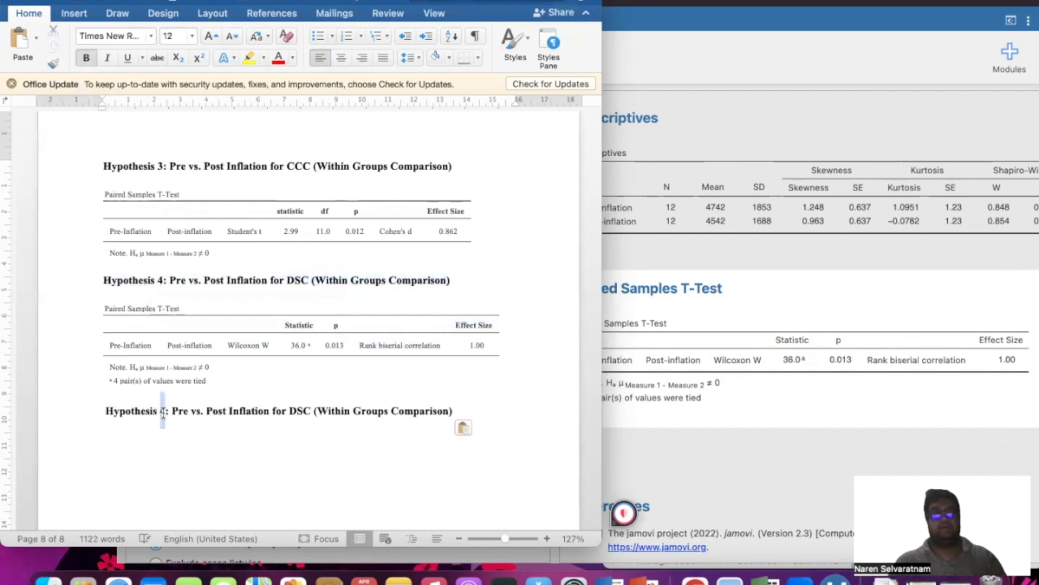
pyautogui.write('5')
pyautogui.doubleClick(299, 411)
pyautogui.write('TTM')
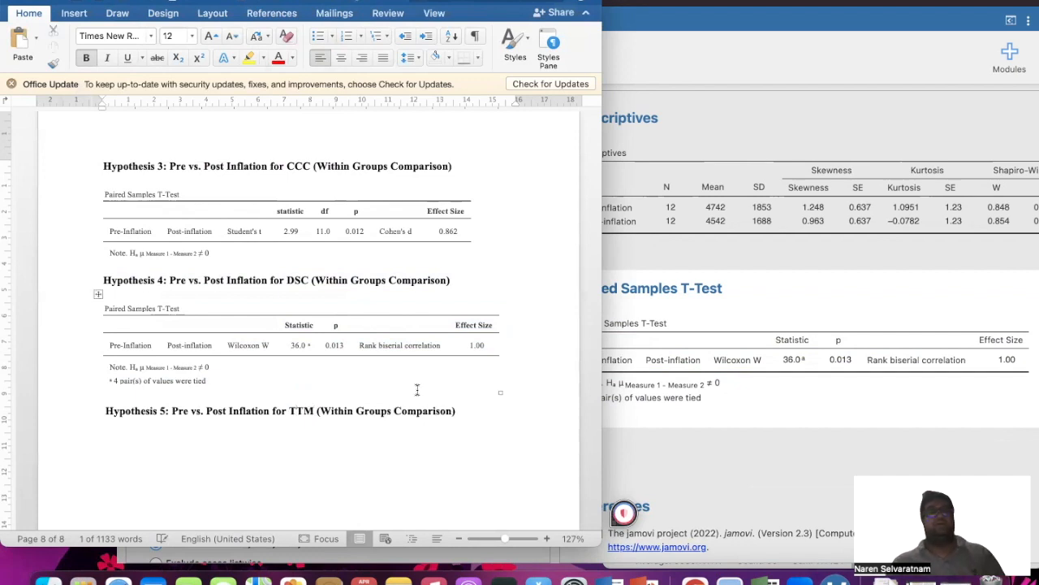
# Insert an unnumbered blank line below question 12 on Trump Taj Mahal spending before and after inflation.
pyautogui.scroll(10, 418, 390)
pyautogui.scroll(15, 418, 391)
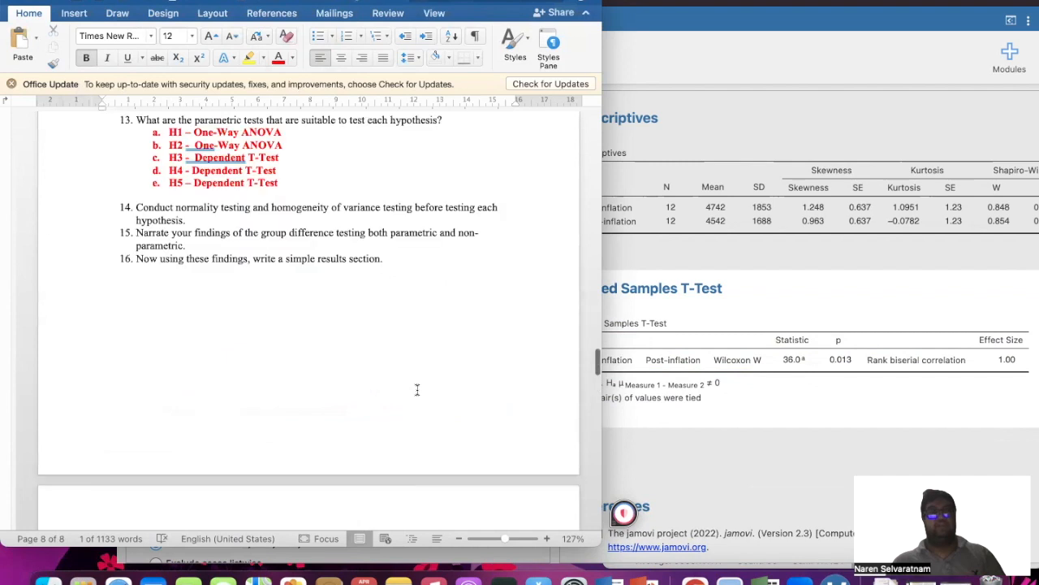
pyautogui.scroll(4, 418, 391)
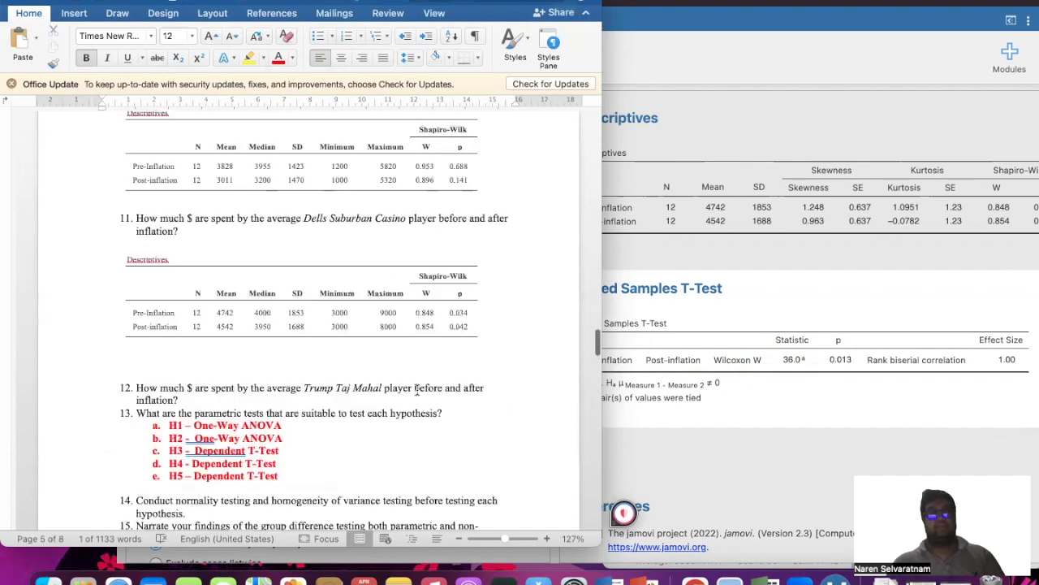
pyautogui.scroll(-2, 418, 389)
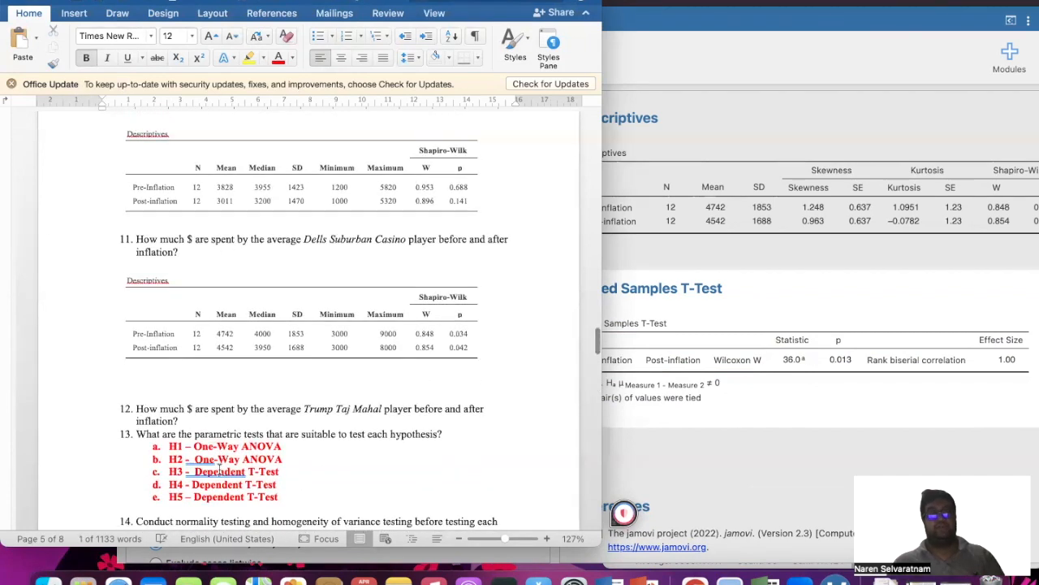
pyautogui.scroll(1, 220, 468)
pyautogui.scroll(-2, 216, 457)
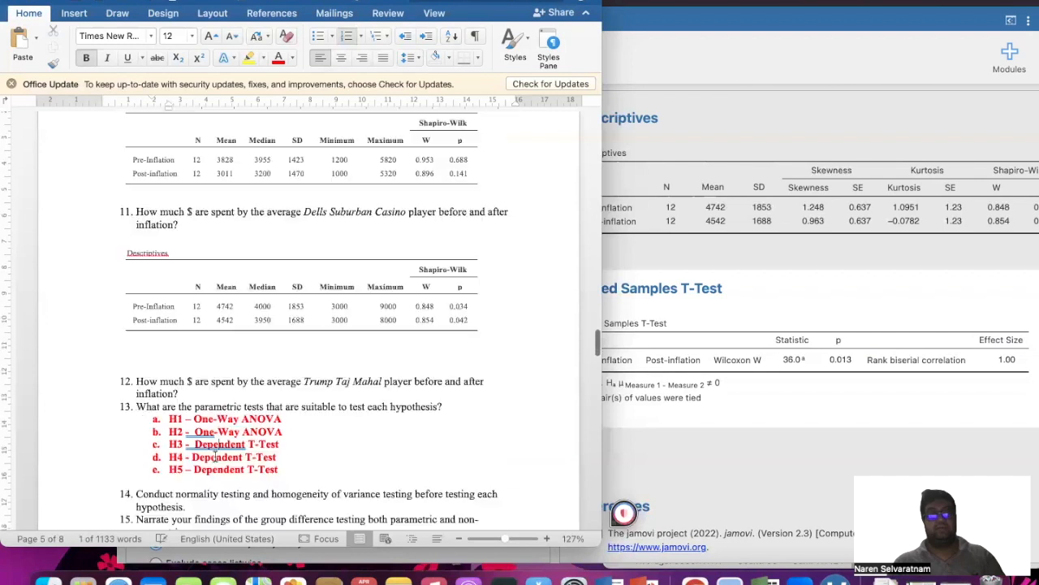
pyautogui.click(157, 360)
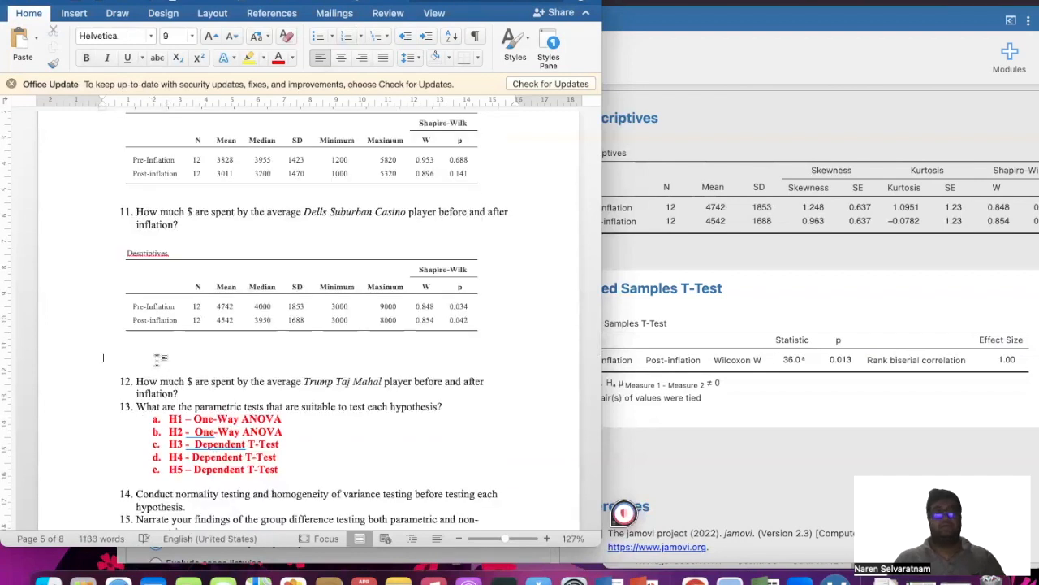
pyautogui.click(191, 392)
pyautogui.press('Return')
pyautogui.press('BackSpace')
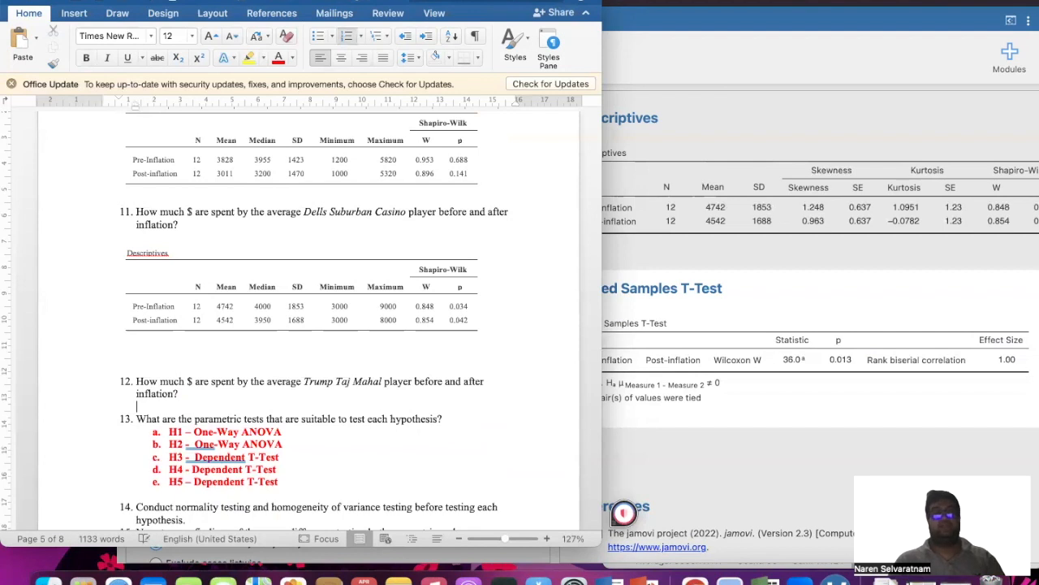
# Switch to the Excel full dataset and copy all casino 3 rows, cells A26 to C37.
pyautogui.click(708, 377)
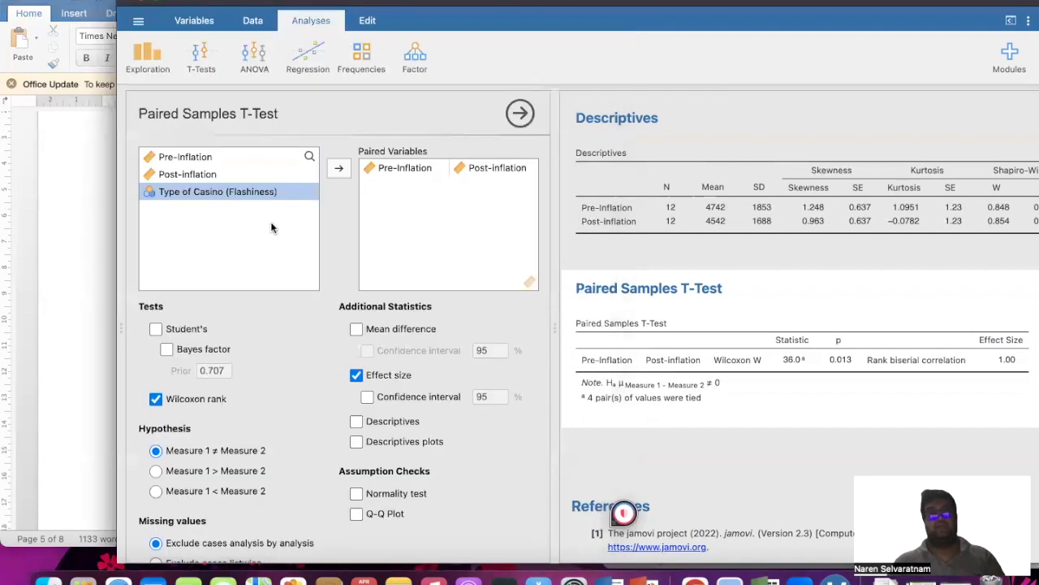
pyautogui.click(252, 21)
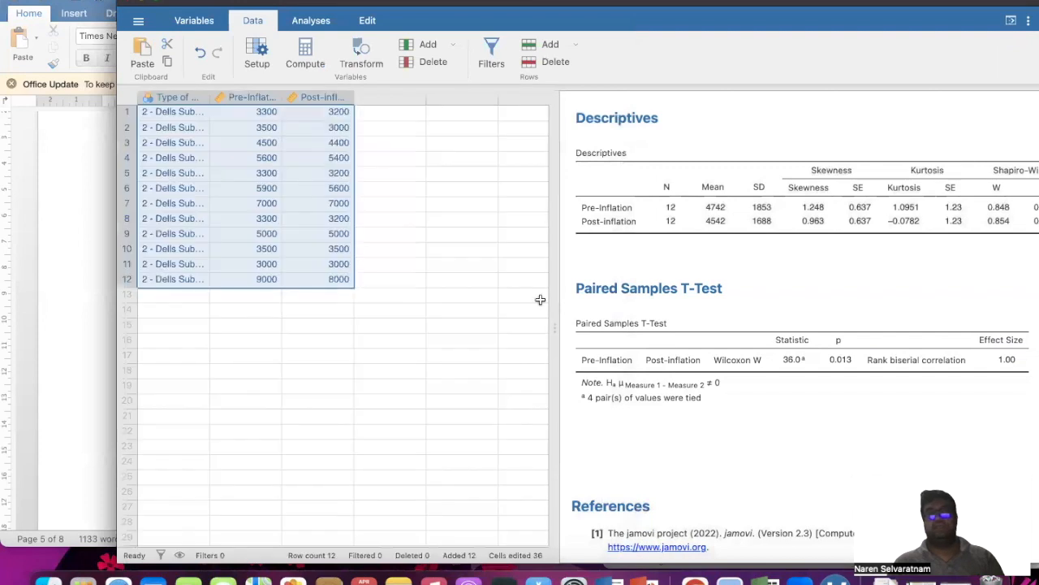
pyautogui.click(764, 580)
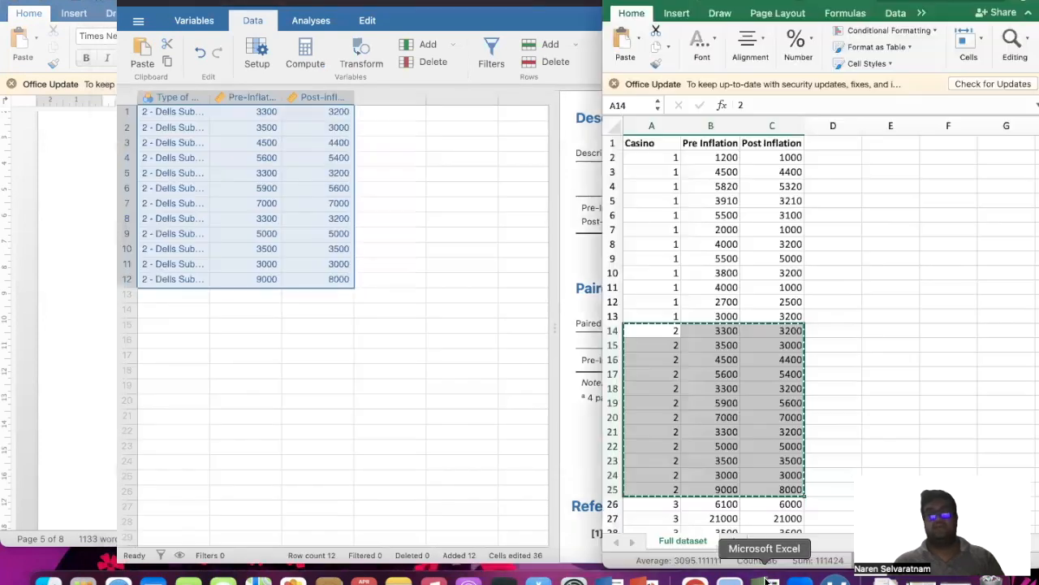
pyautogui.scroll(-5, 666, 268)
pyautogui.moveTo(666, 267); pyautogui.dragTo(782, 420)
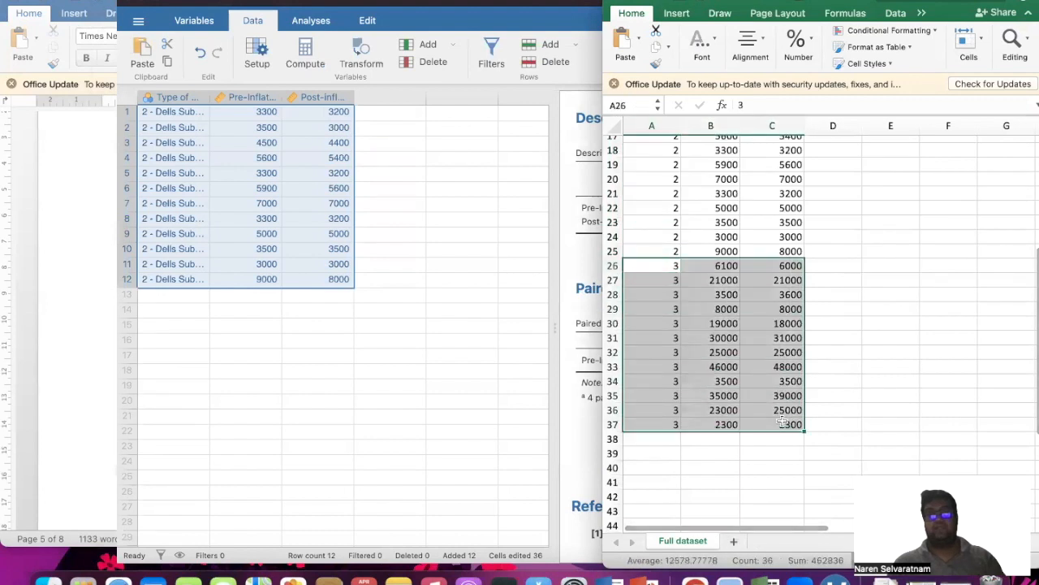
pyautogui.press('super+c')
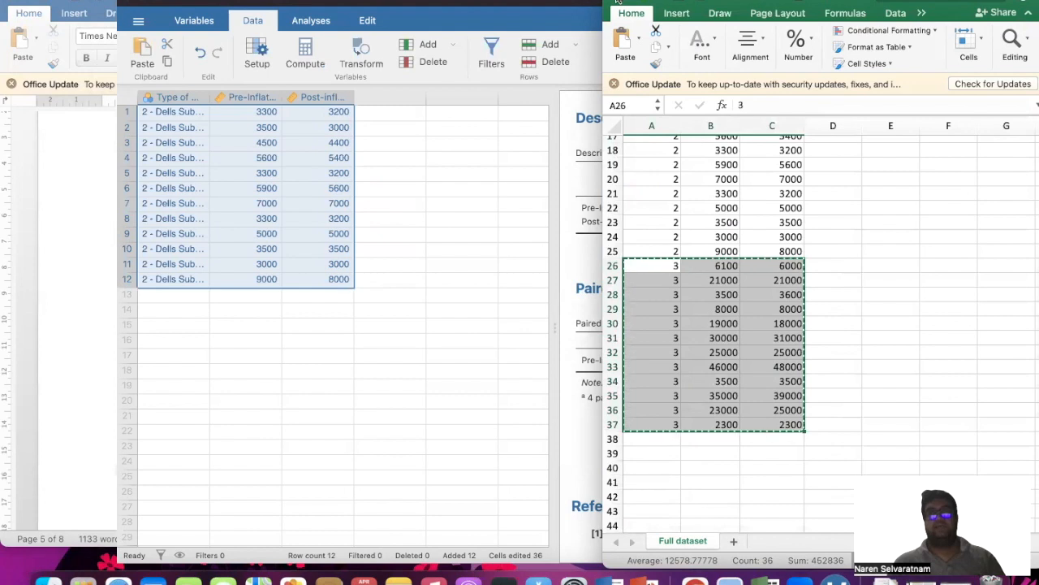
# Return to jamovi and replace the twelve Dells Suburban data rows with the copied casino 3 rows.
pyautogui.press('super+Tab')
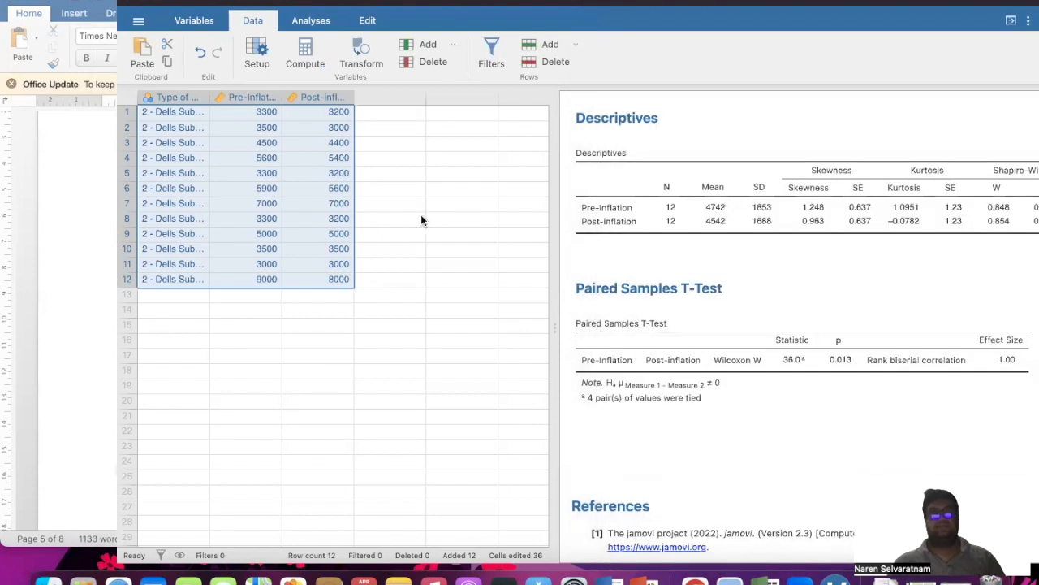
pyautogui.click(430, 204)
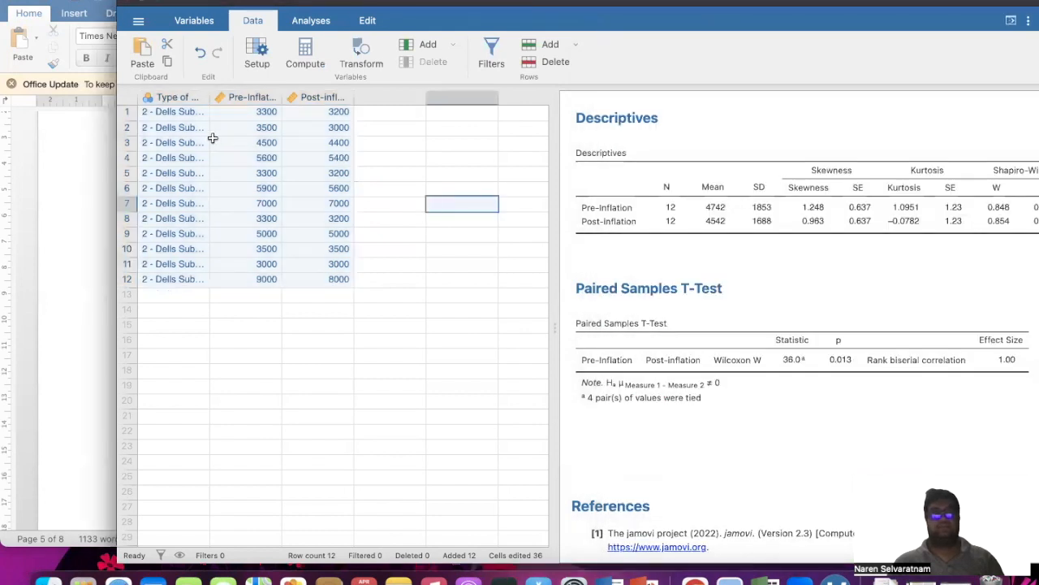
pyautogui.moveTo(185, 114); pyautogui.dragTo(296, 118)
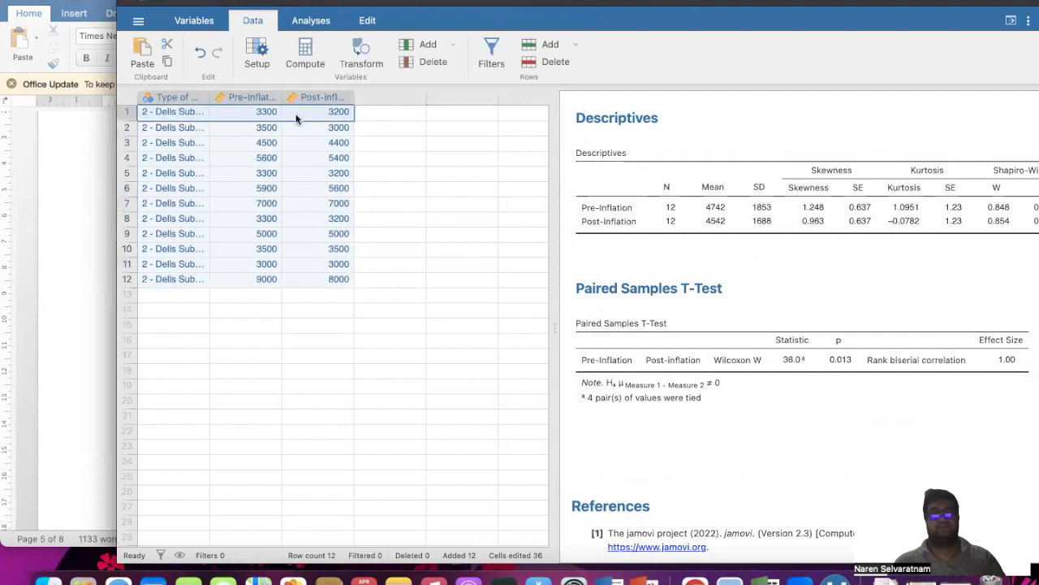
pyautogui.press('super+v')
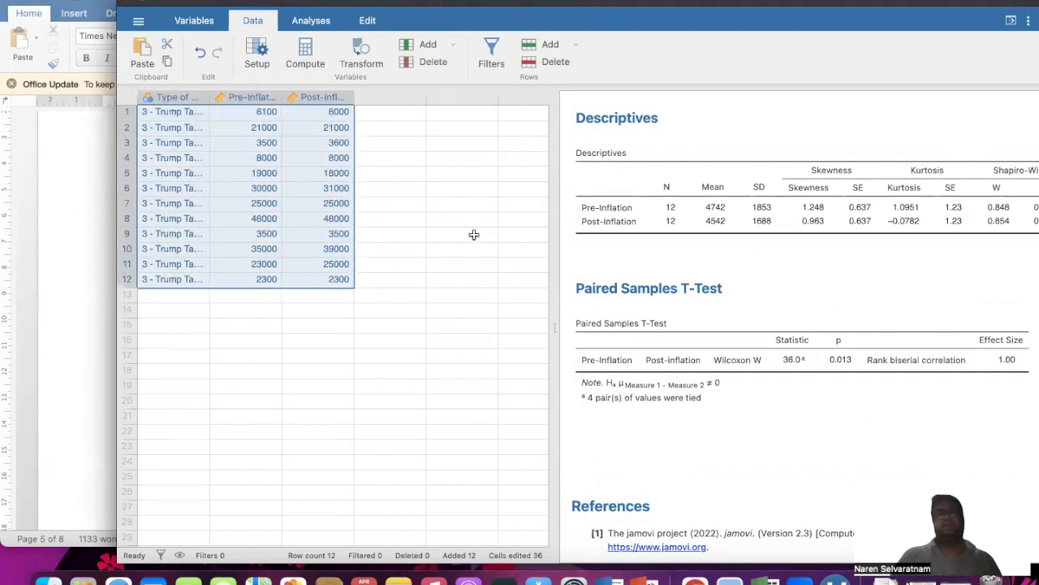
# Create a new Descriptives analysis with Pre-Inflation and Post-inflation as its variables.
pyautogui.click(311, 21)
pyautogui.click(162, 73)
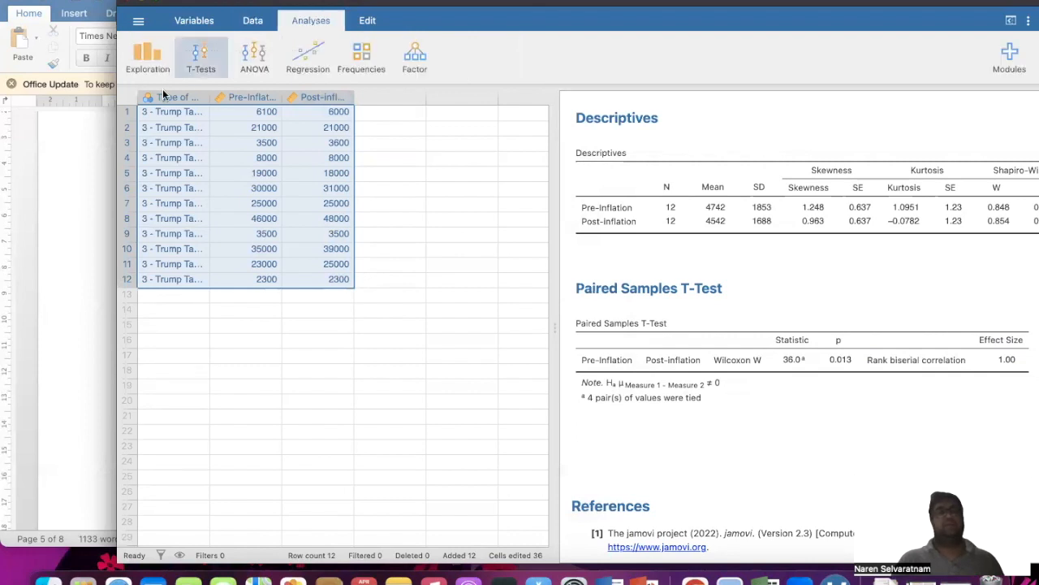
pyautogui.click(165, 94)
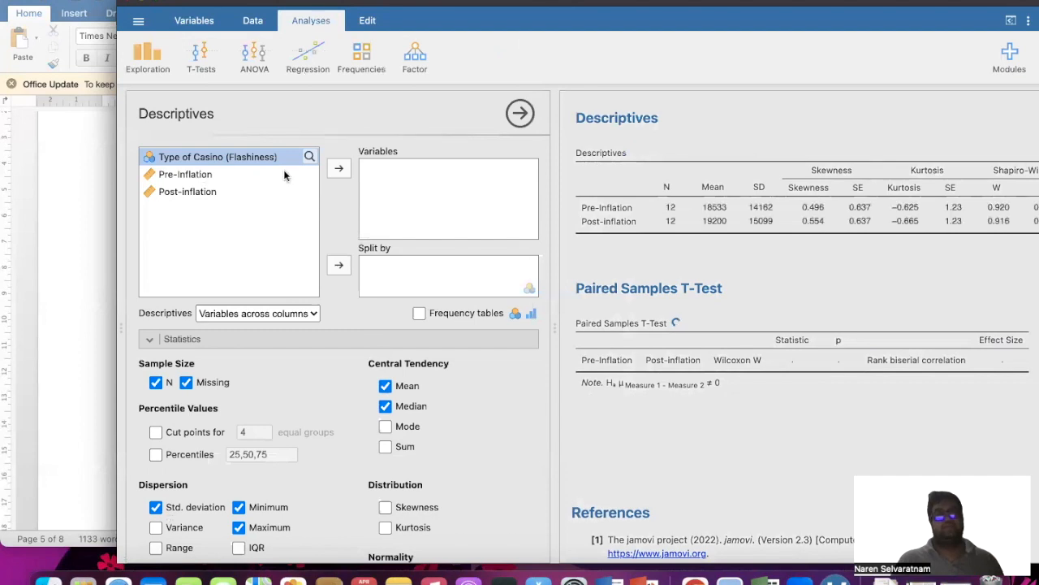
pyautogui.click(285, 174)
pyautogui.click(339, 169)
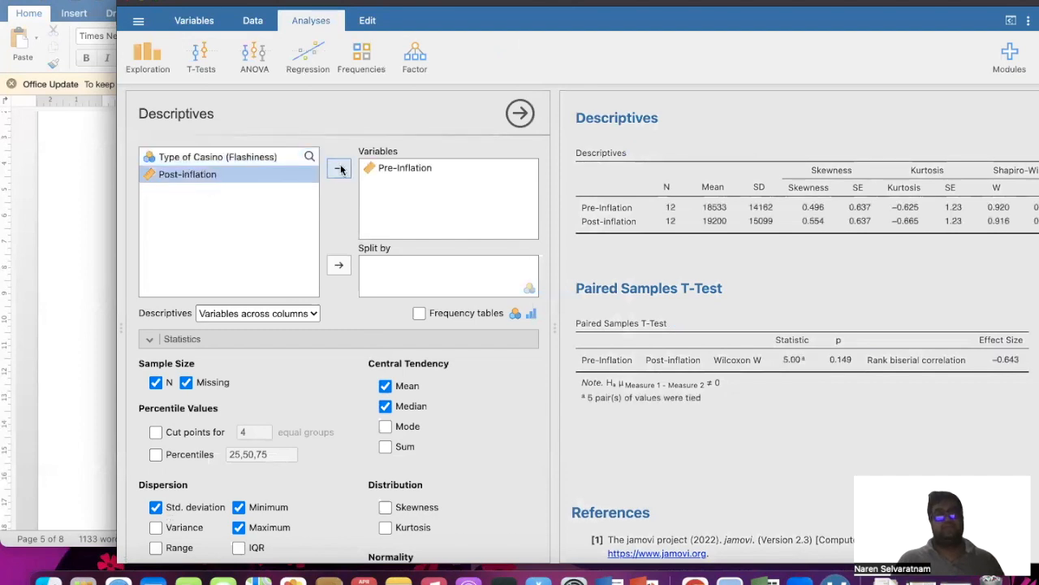
pyautogui.click(340, 169)
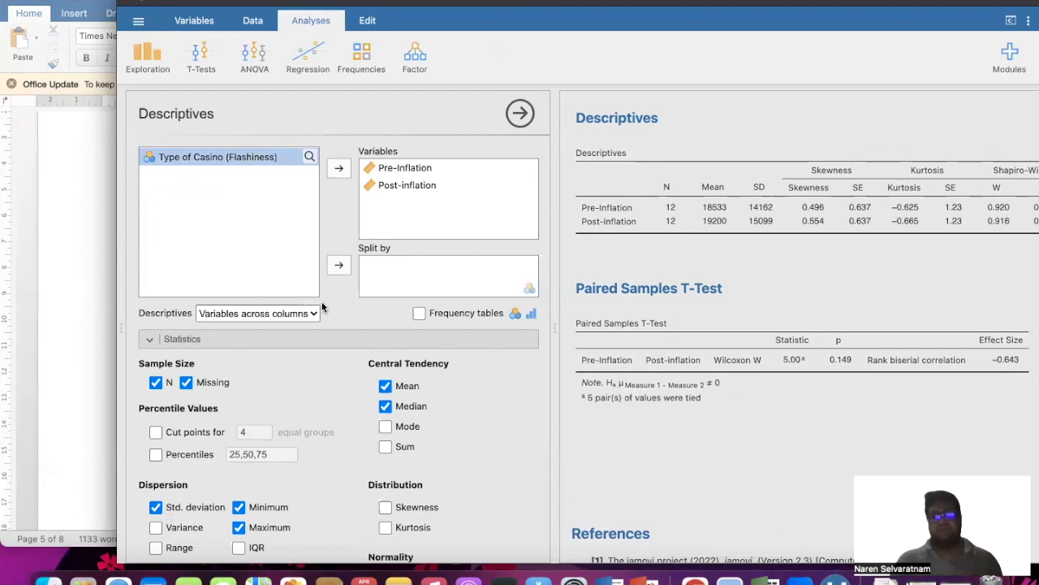
# Exclude missing, median, minimum and maximum from the Descriptives, and lay the table out with variables across rows.
pyautogui.scroll(-2, 314, 360)
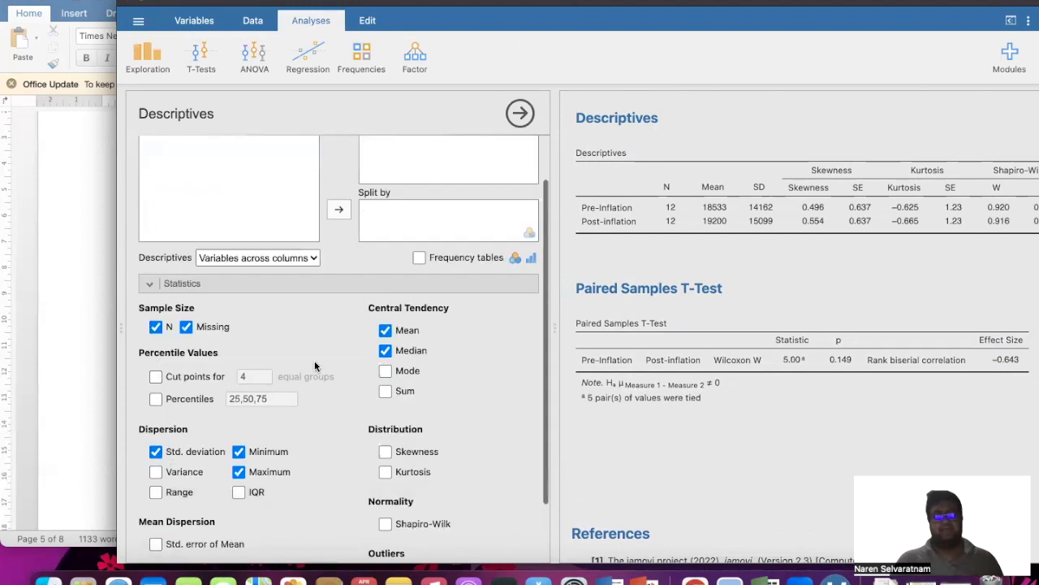
pyautogui.scroll(-1, 182, 302)
pyautogui.click(185, 302)
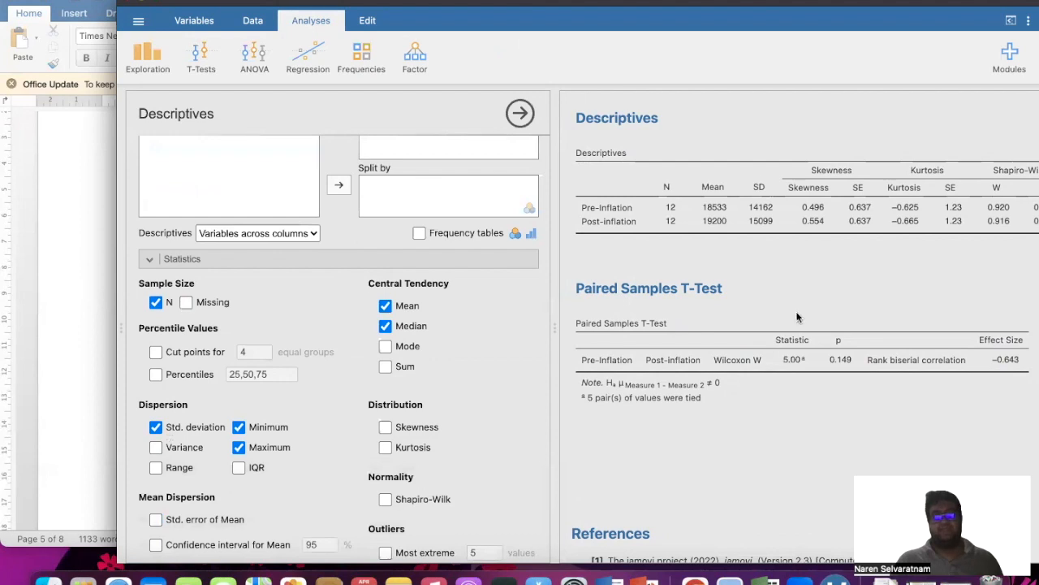
pyautogui.click(387, 326)
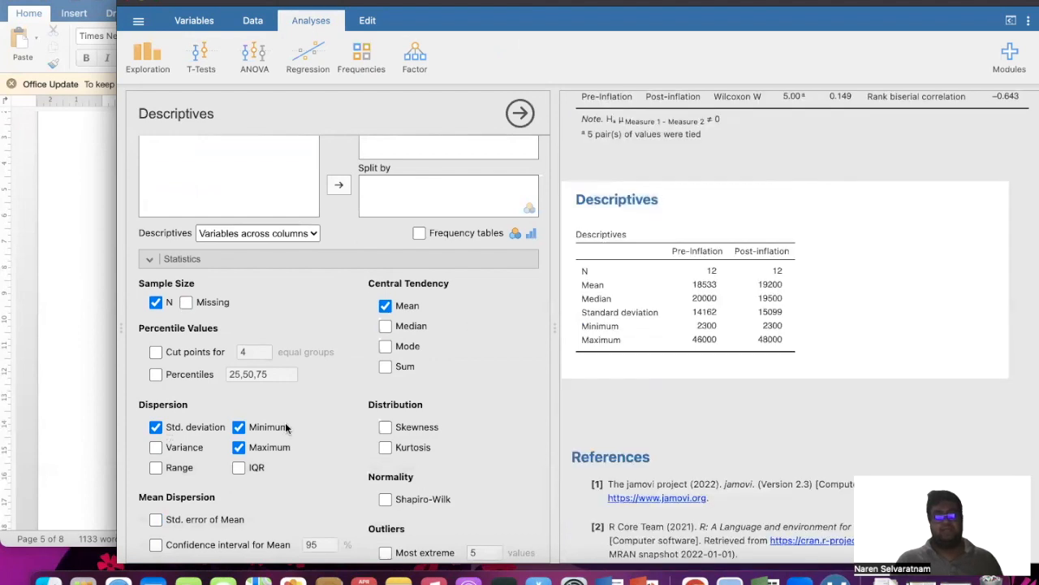
pyautogui.click(239, 446)
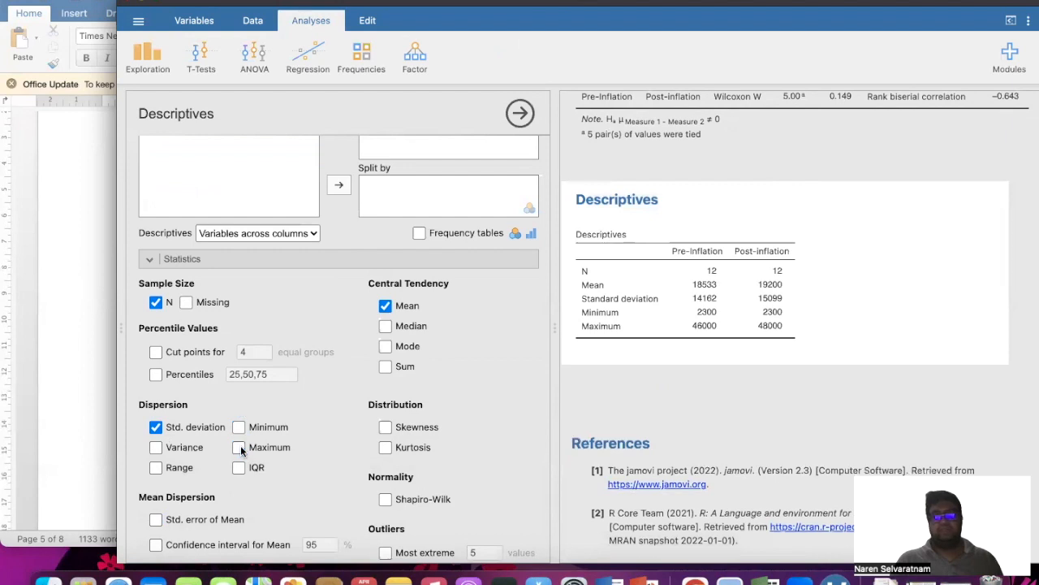
pyautogui.click(272, 233)
pyautogui.click(269, 217)
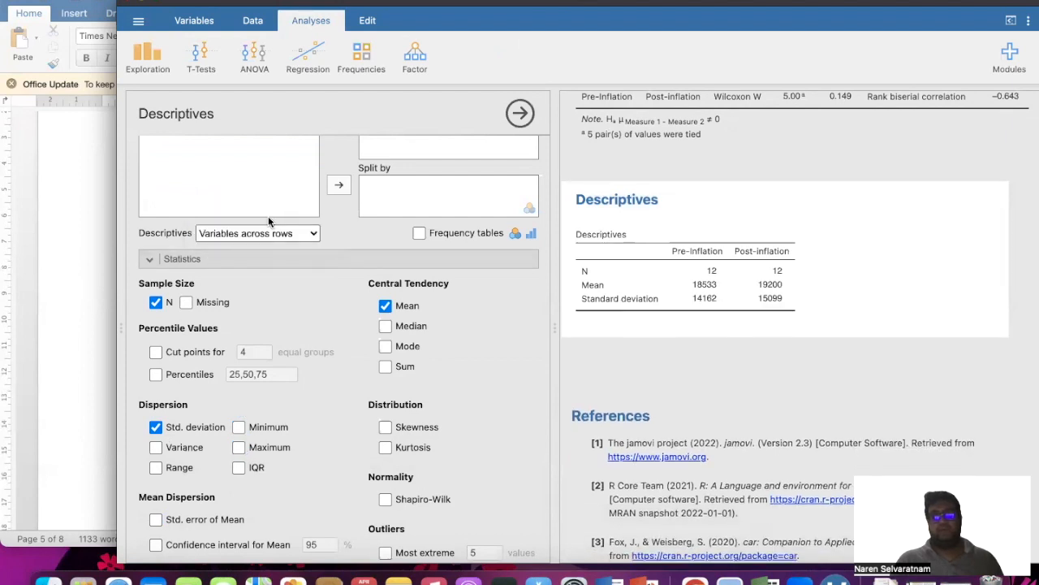
# Add skewness, kurtosis and the Shapiro-Wilk test to the Descriptives and check the normality columns.
pyautogui.click(386, 428)
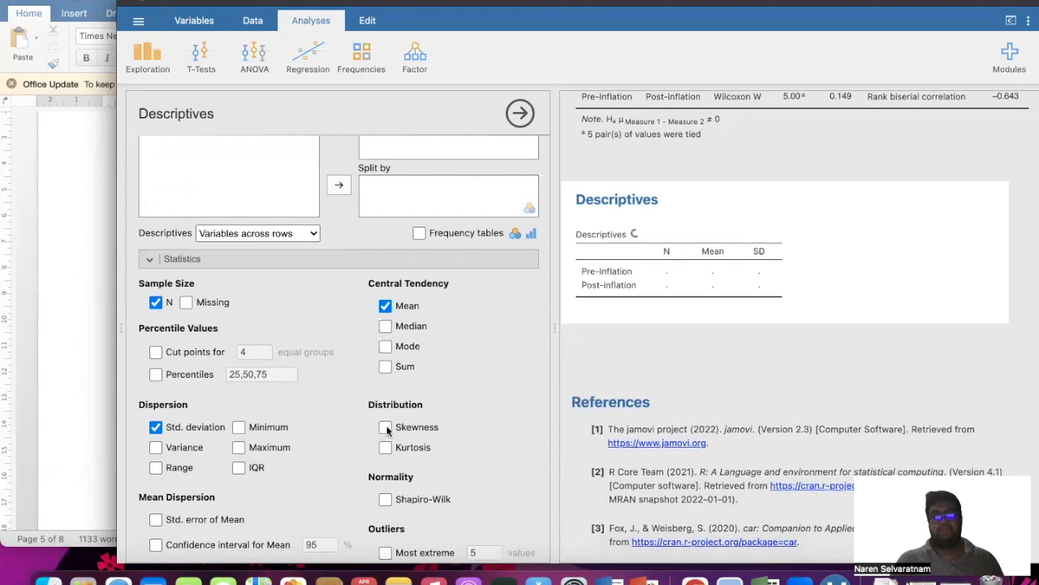
pyautogui.click(386, 447)
pyautogui.click(386, 499)
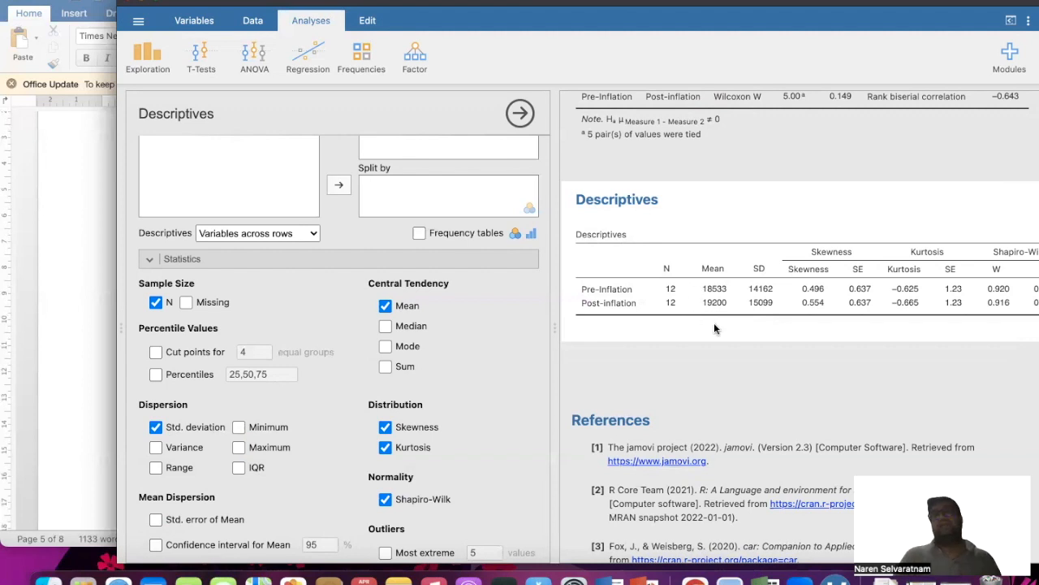
pyautogui.hscroll(3, 713, 328)
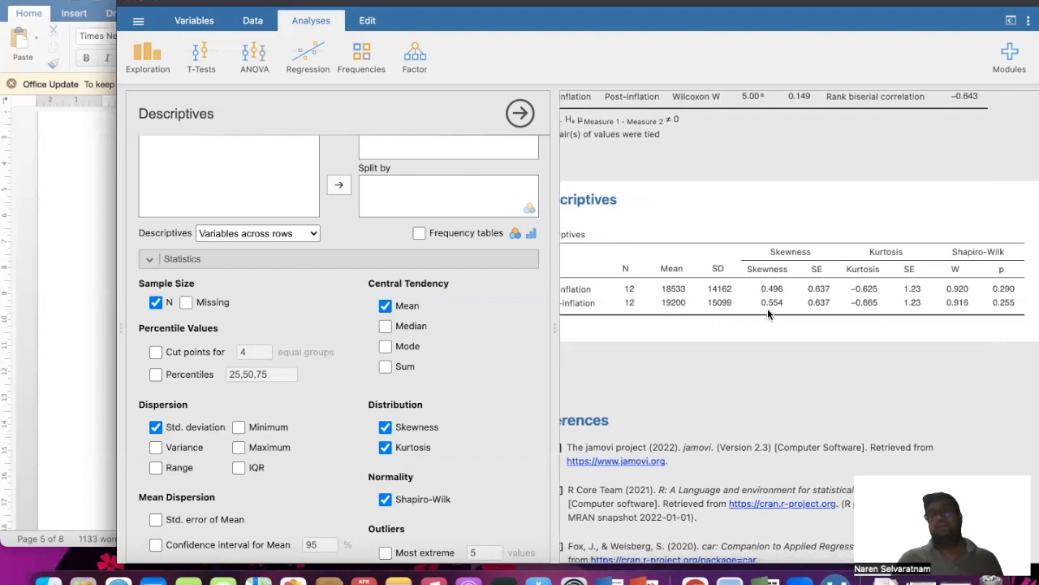
pyautogui.hscroll(2, 877, 313)
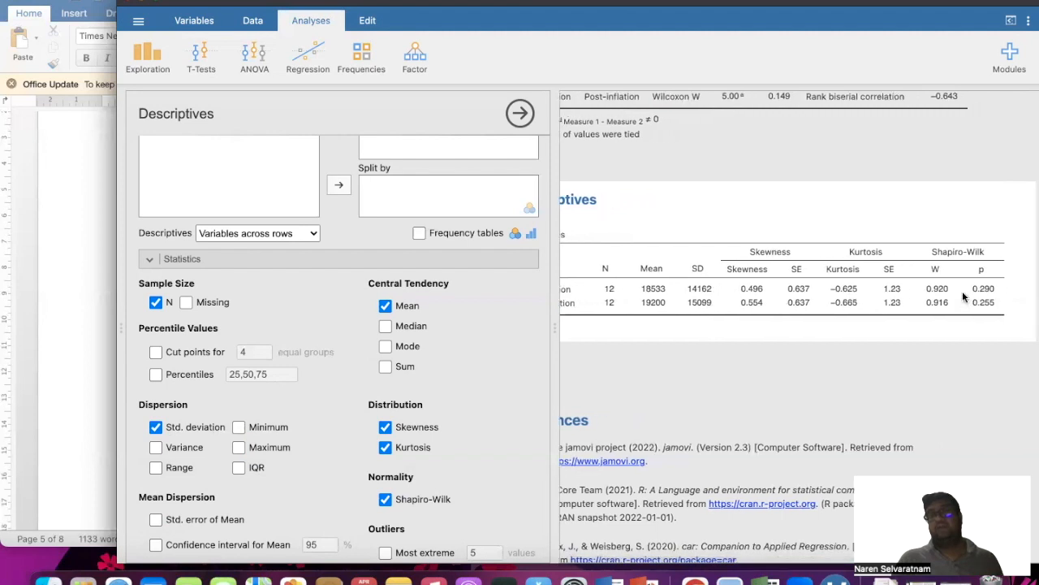
# Remove skewness and kurtosis from the Descriptives and copy the resulting table.
pyautogui.click(384, 427)
pyautogui.click(385, 448)
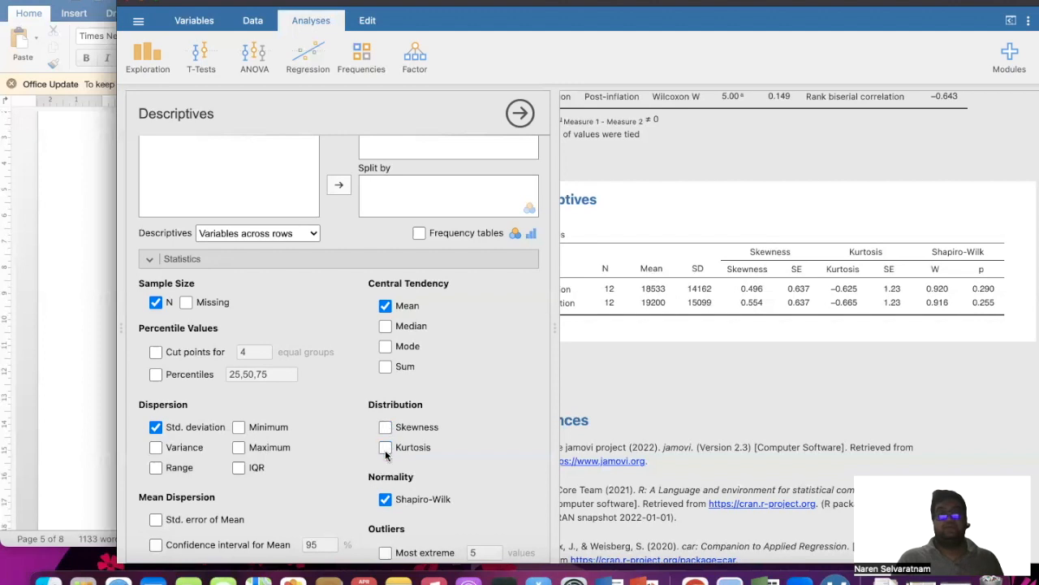
pyautogui.rightClick(700, 292)
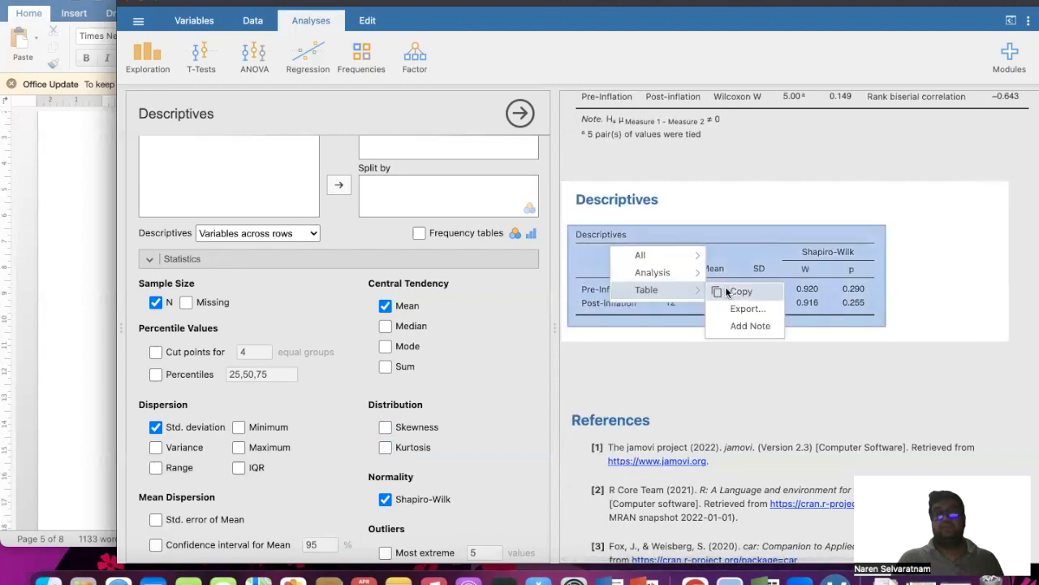
pyautogui.click(738, 291)
# Switch to Word and paste the copied Descriptives table under question 12 on Trump Taj Mahal.
pyautogui.click(28, 247)
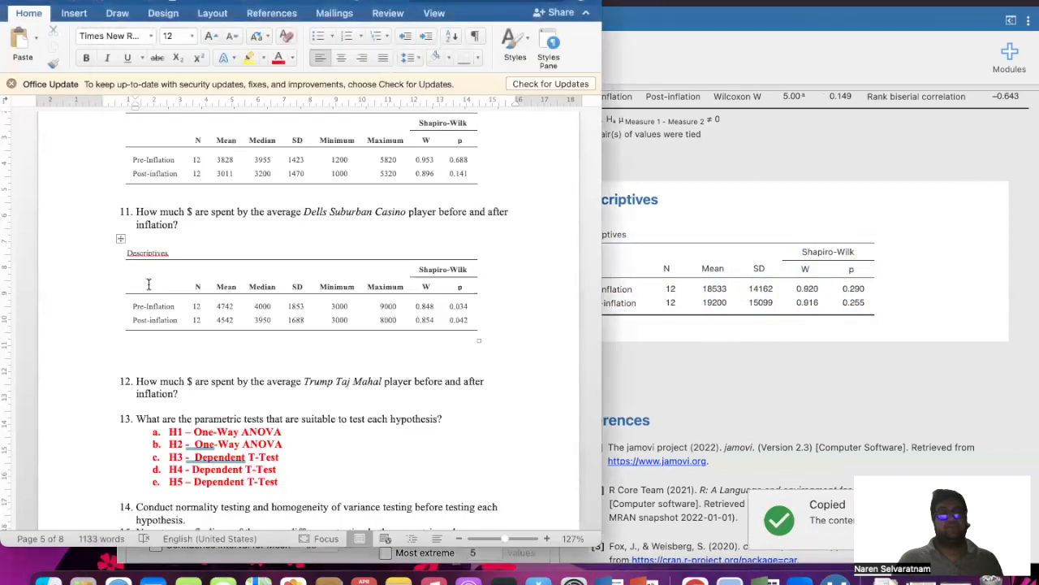
pyautogui.click(186, 404)
pyautogui.scroll(-3, 186, 408)
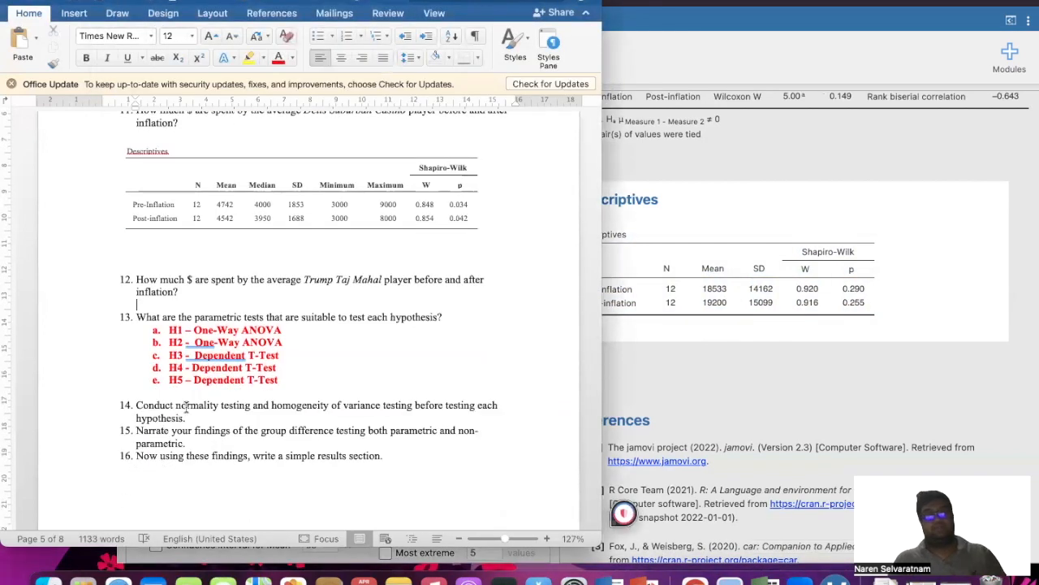
pyautogui.press('super+v')
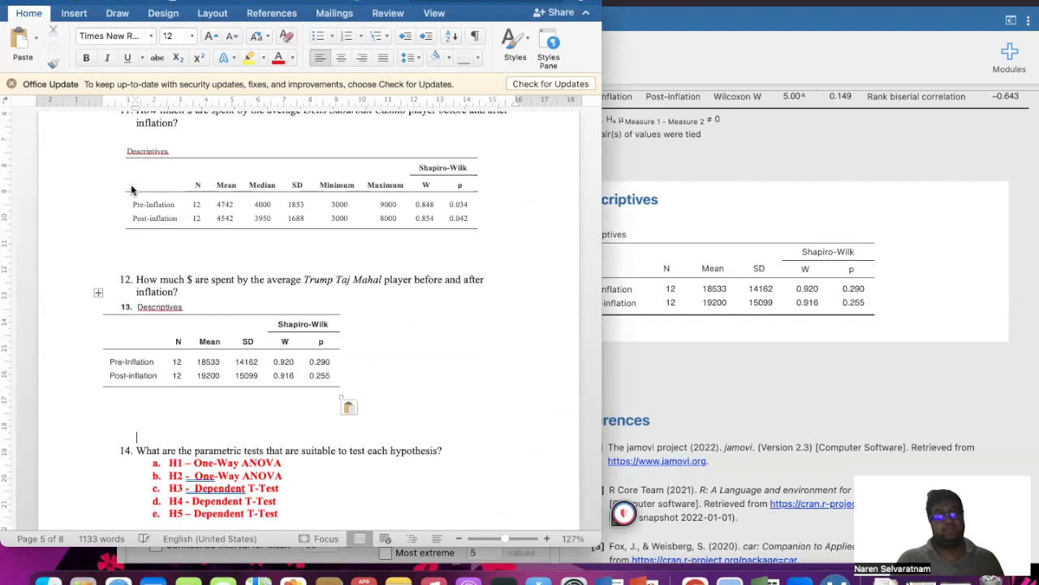
# Return to jamovi and add minimum and maximum to the Descriptives.
pyautogui.click(713, 337)
pyautogui.click(238, 427)
pyautogui.click(238, 447)
# Back in Word, delete the Descriptives table without minimum and maximum from under question 12.
pyautogui.click(78, 377)
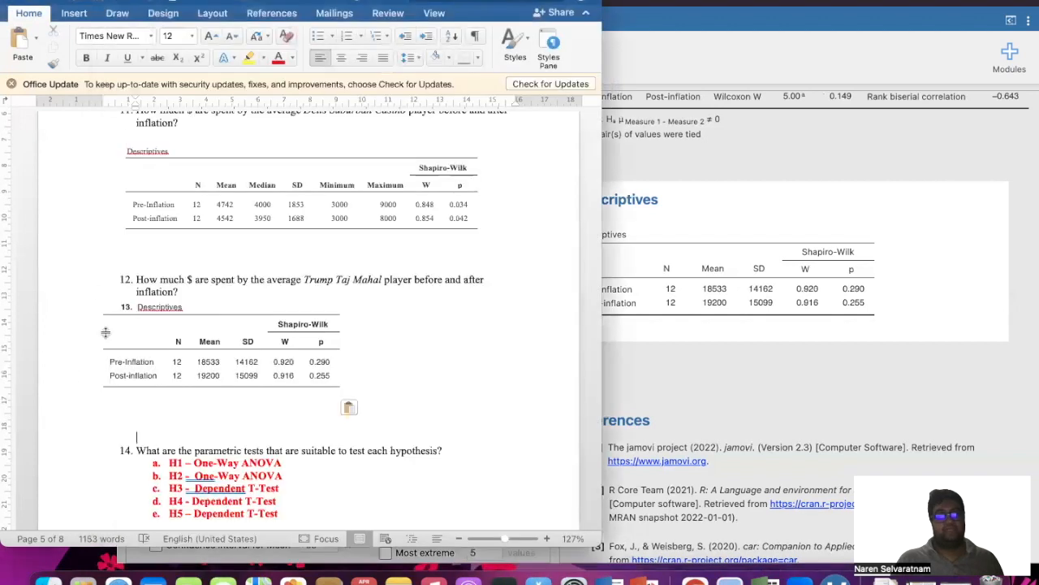
pyautogui.click(99, 292)
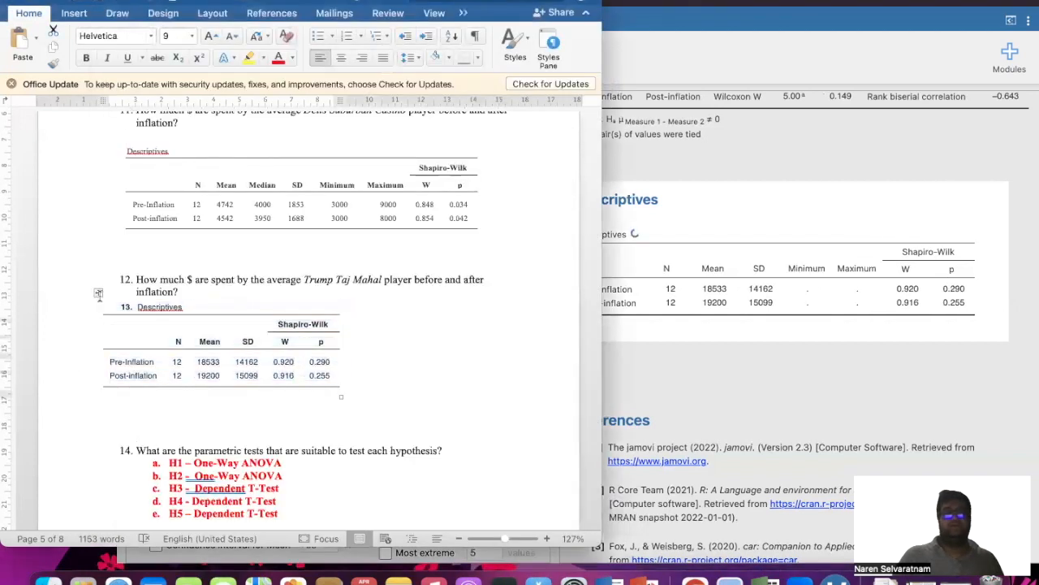
pyautogui.press('BackSpace')
# Copy the Descriptives table with minimum and maximum from jamovi and paste it under question 12 in Word.
pyautogui.click(621, 274)
pyautogui.rightClick(621, 275)
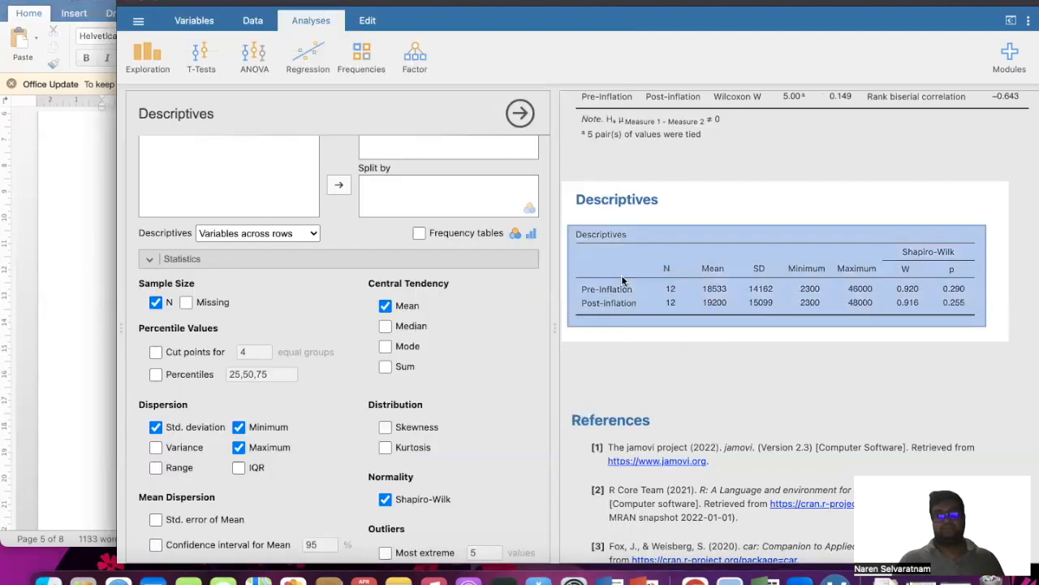
pyautogui.click(641, 281)
pyautogui.click(82, 325)
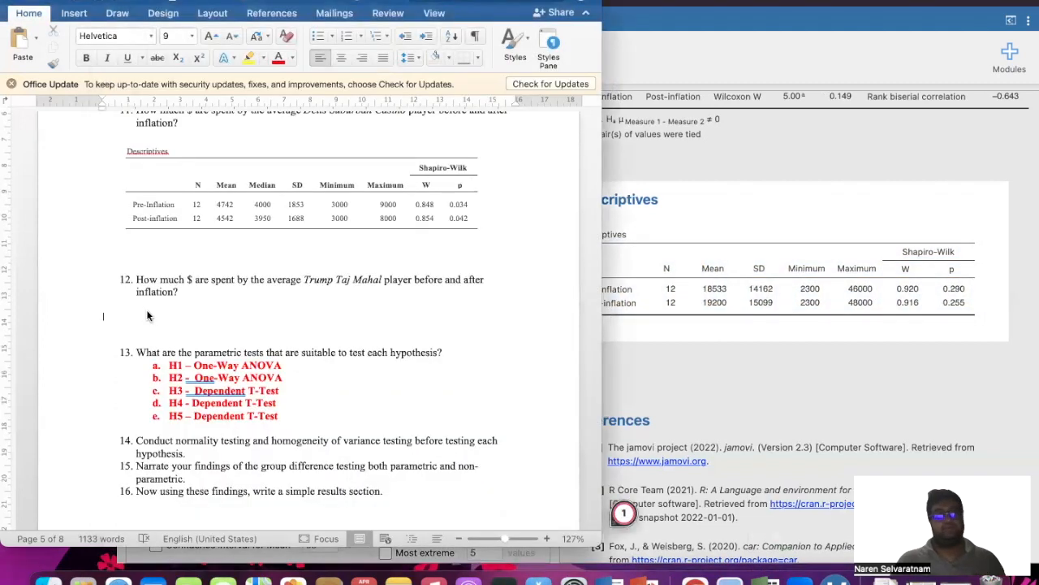
pyautogui.press('super+v')
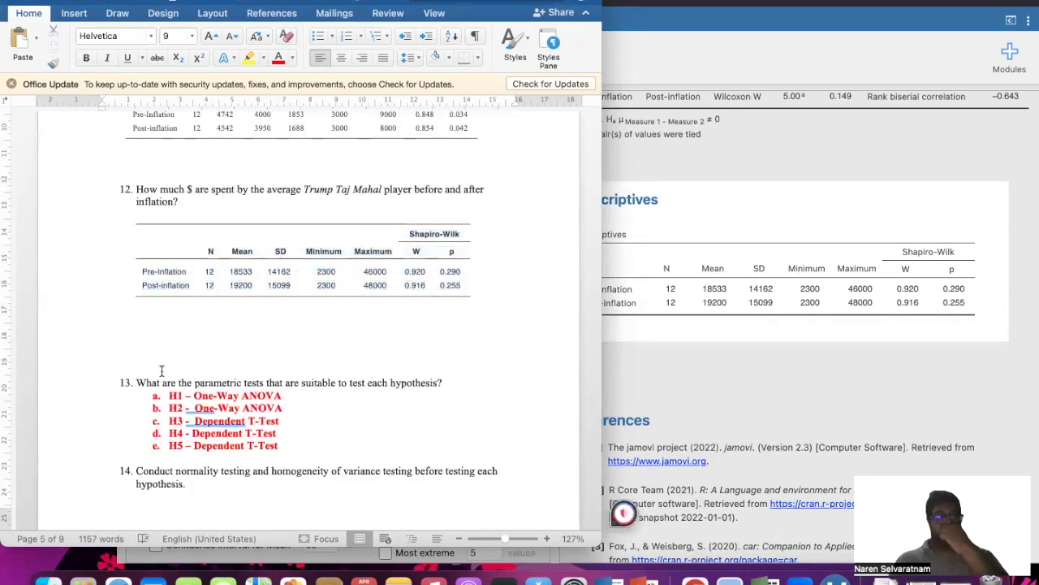
# Remove the surplus blank lines between the Trump Taj Mahal table and question 13.
pyautogui.click(163, 366)
pyautogui.press('BackSpace')
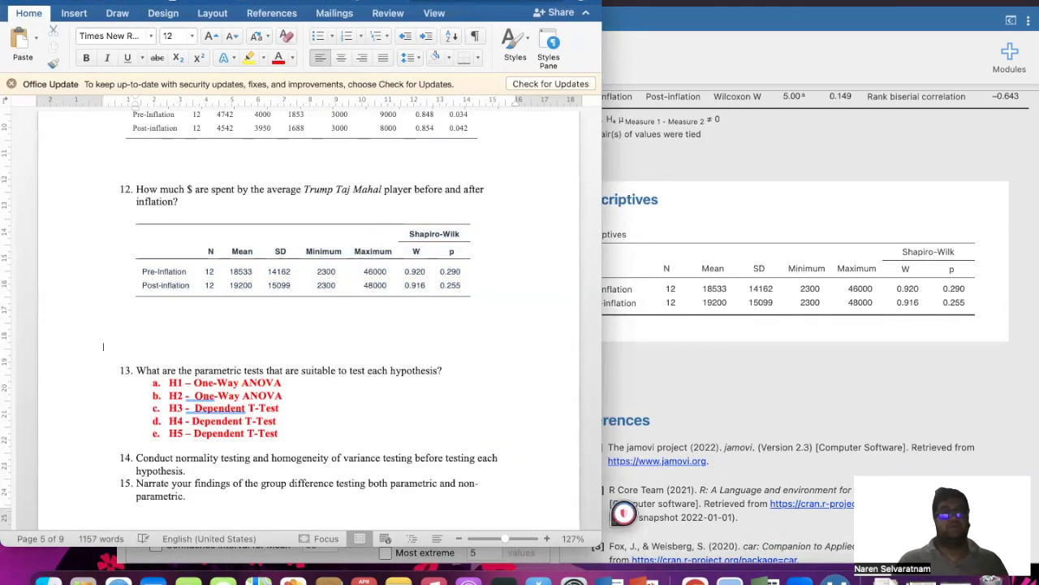
pyautogui.press('BackSpace')
pyautogui.press('BackSpace')
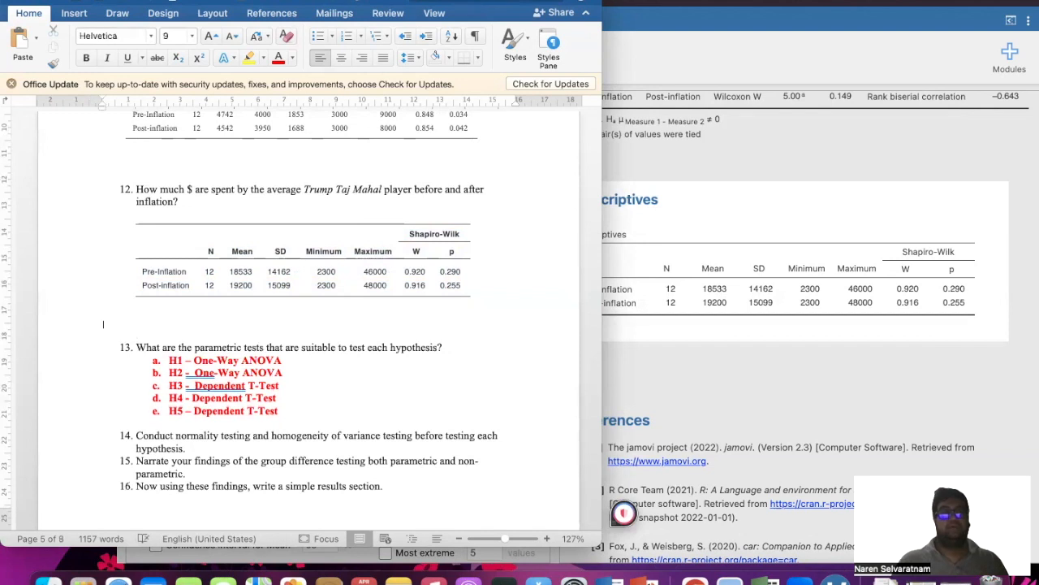
# Review the descriptive tables under questions 8 to 12 for content and layout consistency.
pyautogui.scroll(10, 228, 435)
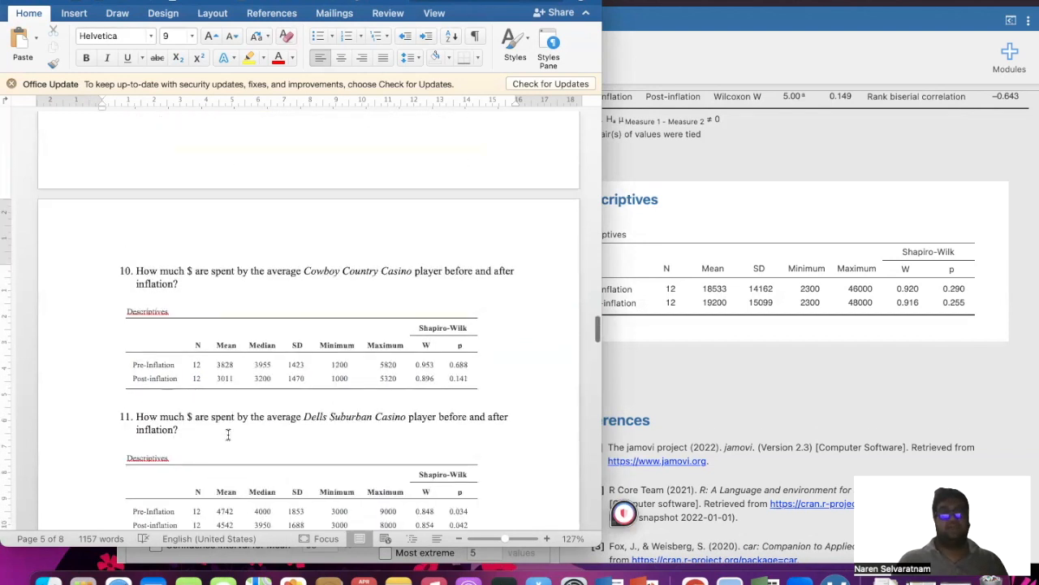
pyautogui.scroll(6, 228, 434)
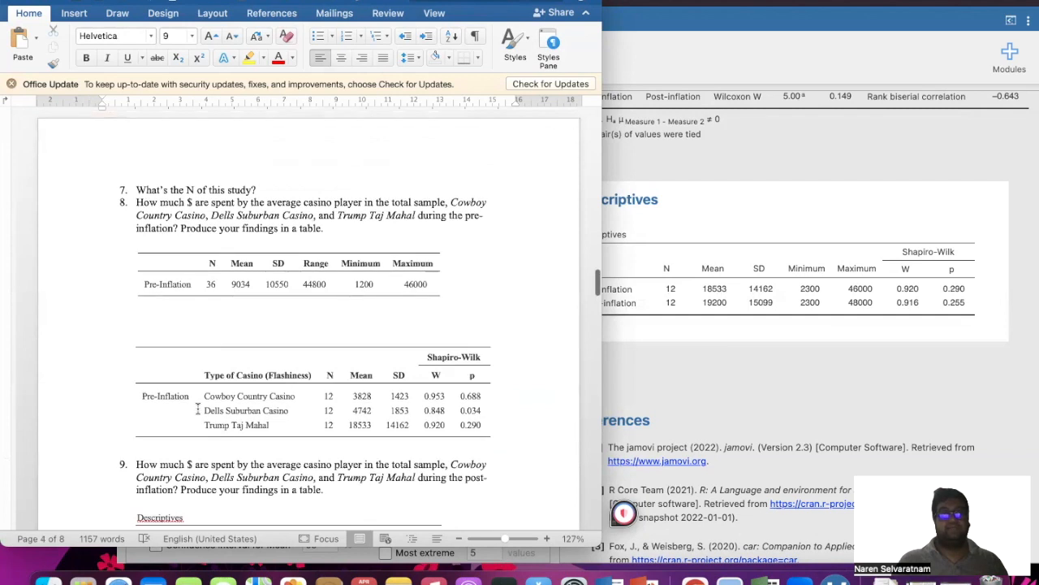
pyautogui.scroll(-4, 300, 386)
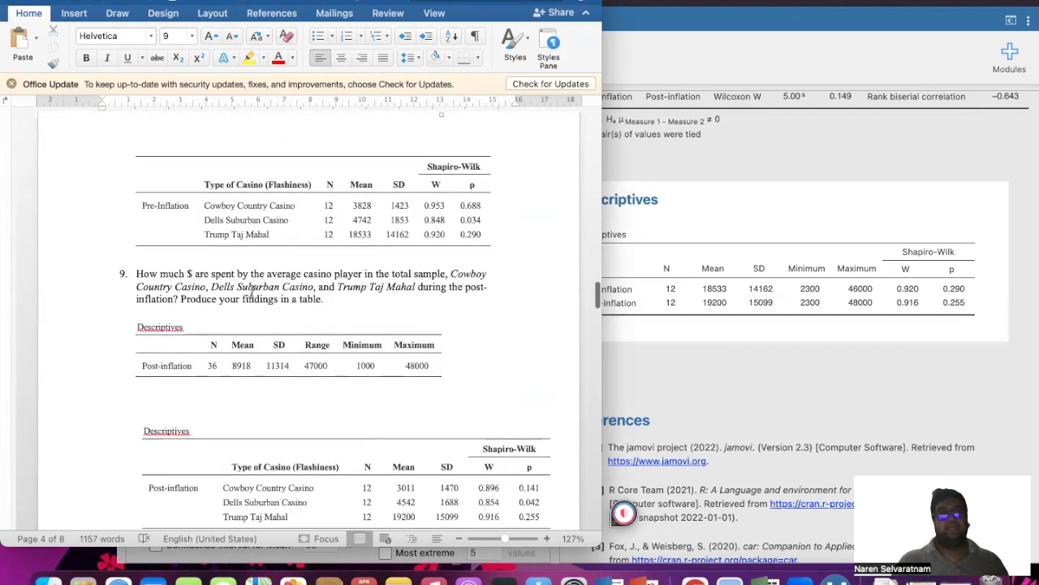
pyautogui.scroll(-3, 300, 385)
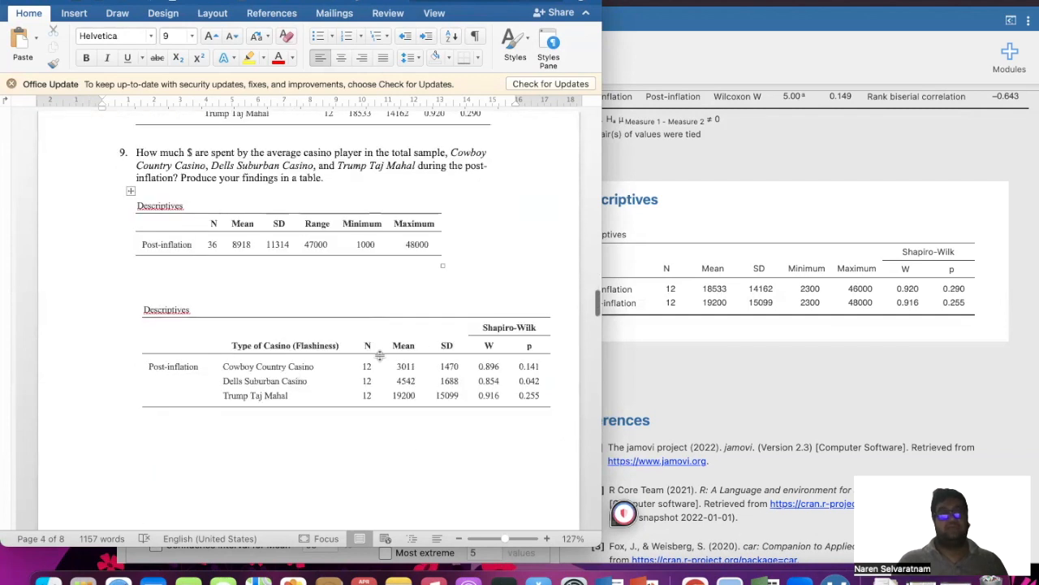
pyautogui.scroll(-3, 379, 355)
pyautogui.scroll(-7, 379, 355)
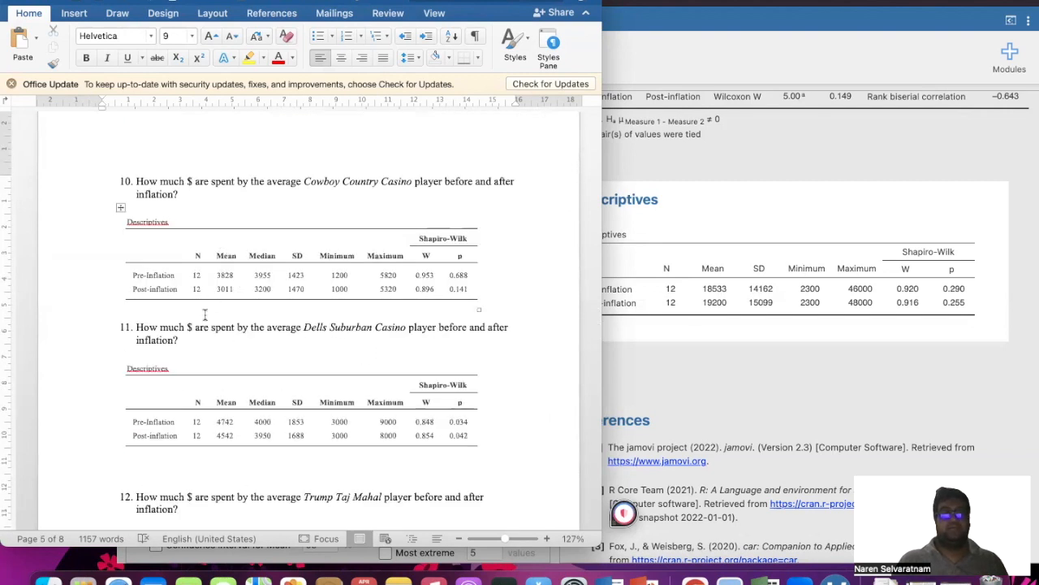
pyautogui.scroll(-3, 195, 354)
pyautogui.scroll(2, 171, 328)
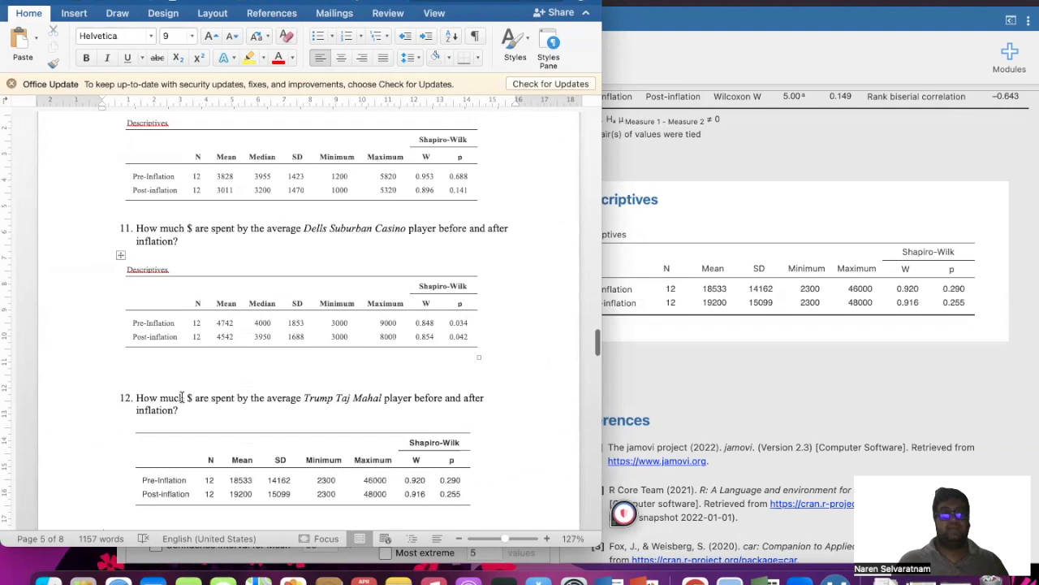
# Delete the "Descriptives" captions above the tables of questions 11 and 10.
pyautogui.moveTo(171, 328); pyautogui.dragTo(128, 337)
pyautogui.press('Delete')
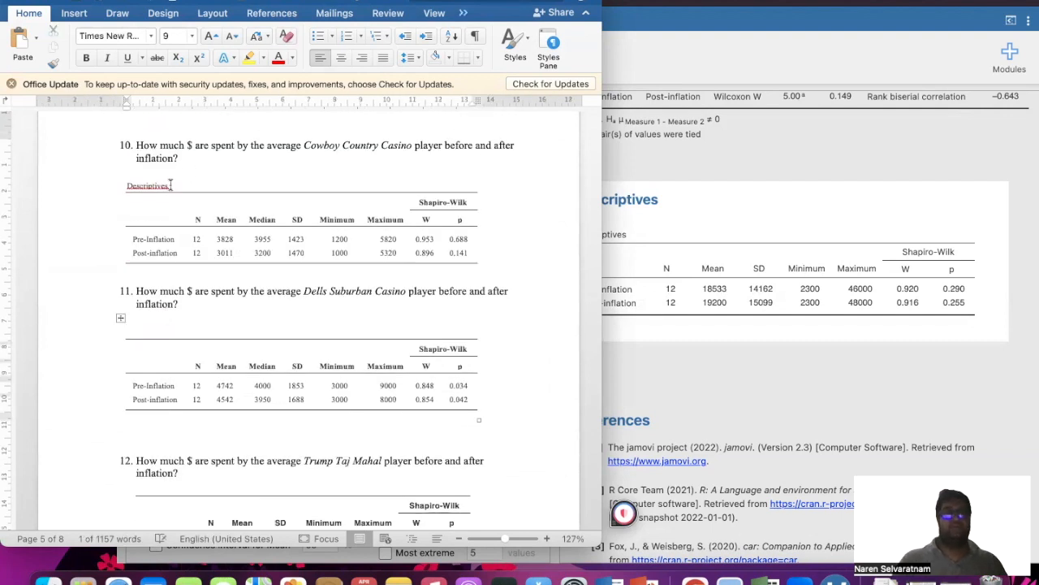
pyautogui.doubleClick(146, 185)
pyautogui.press('Delete')
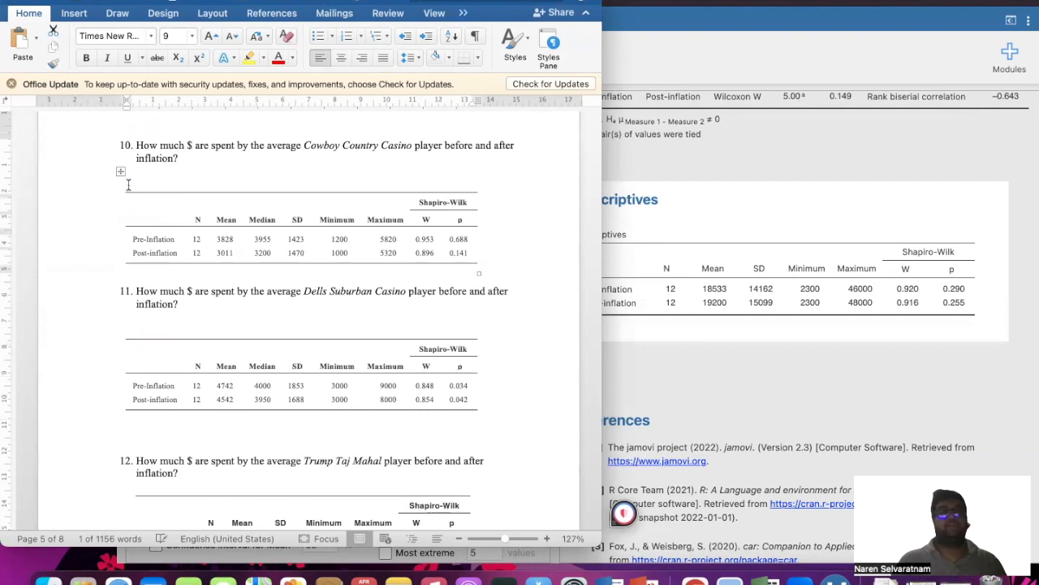
# Remove the extra blank lines above the Hypothesis 1 heading on its page.
pyautogui.scroll(-3, 79, 275)
pyautogui.scroll(2, 78, 274)
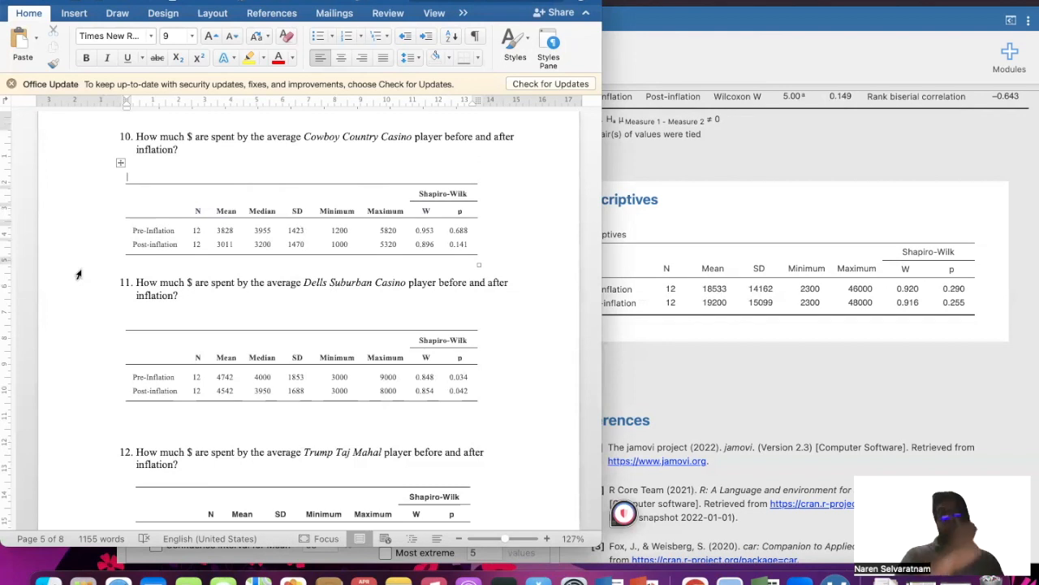
pyautogui.scroll(-10, 79, 262)
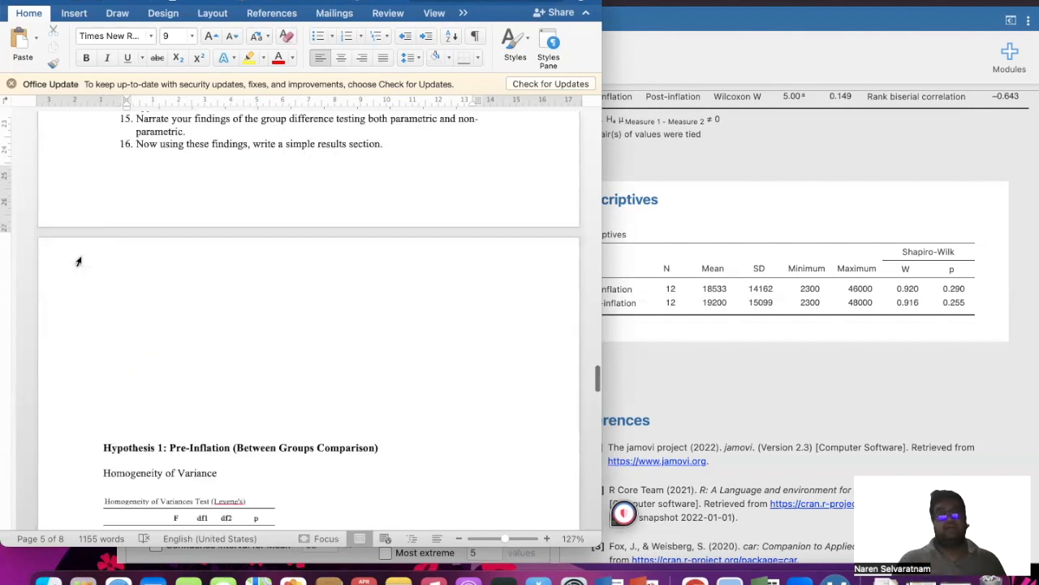
pyautogui.scroll(-2, 79, 262)
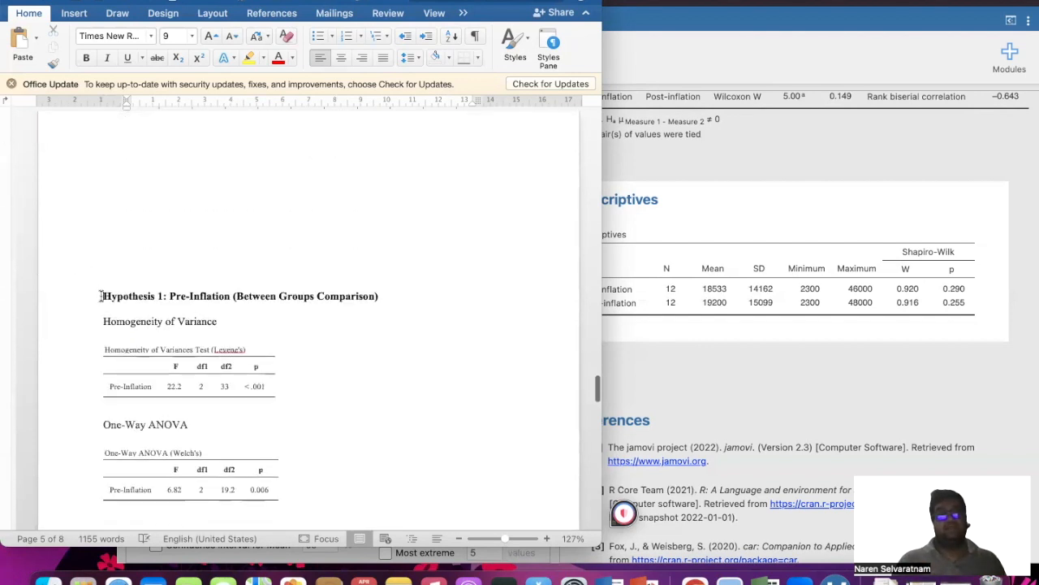
pyautogui.click(101, 295)
pyautogui.scroll(3, 101, 295)
pyautogui.scroll(-3, 308, 366)
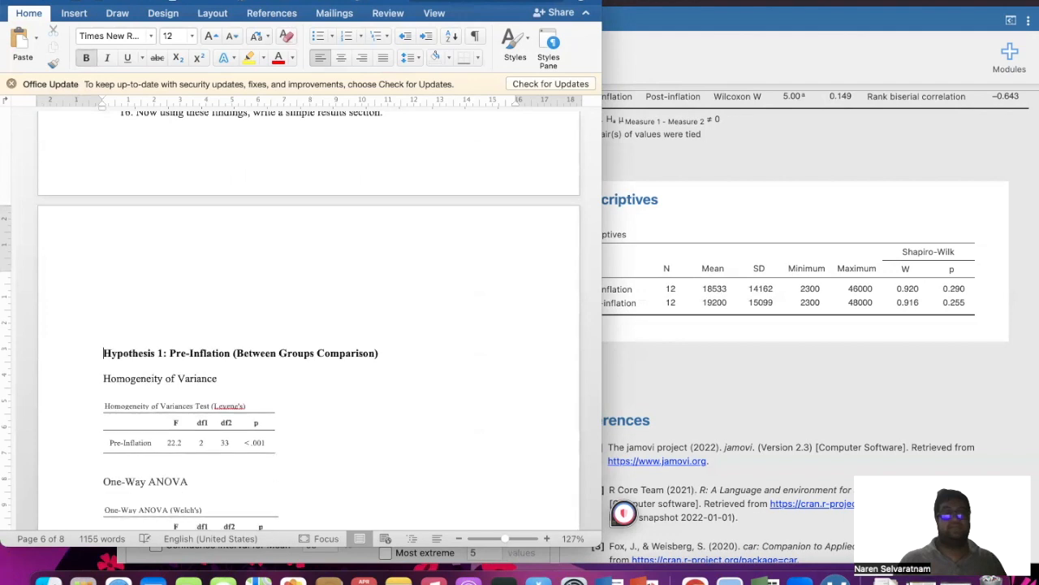
pyautogui.scroll(-1, 225, 292)
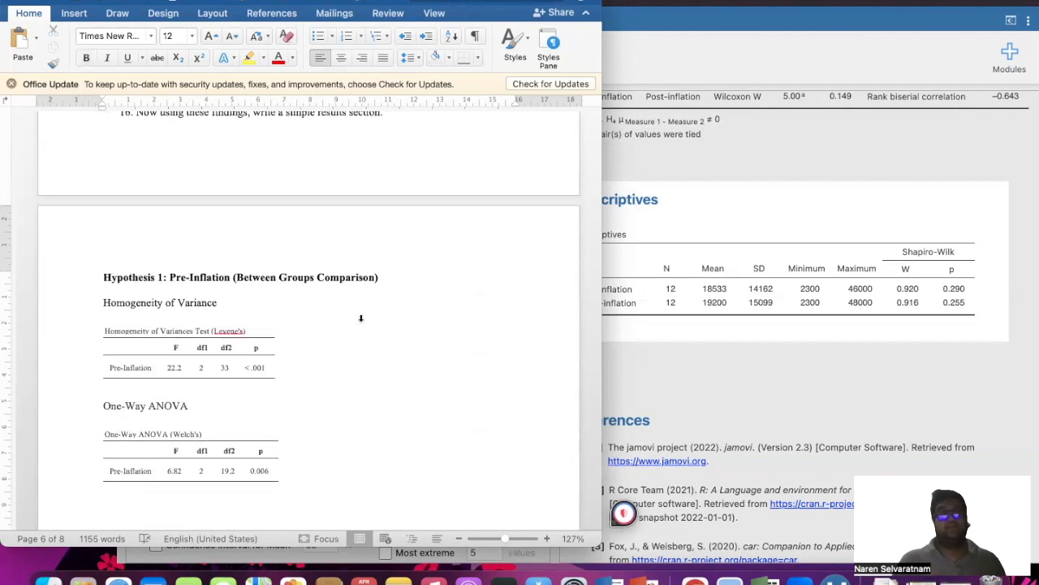
pyautogui.scroll(-6, 357, 318)
pyautogui.click(147, 290)
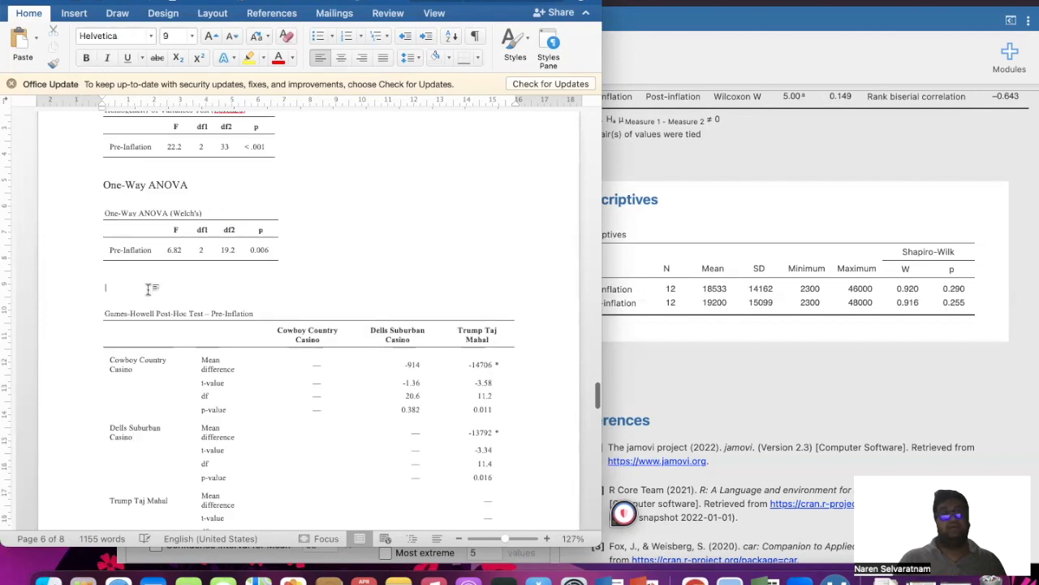
# Insert blank lines before the Hypothesis 2 heading so that its section starts on a new page.
pyautogui.scroll(-8, 104, 293)
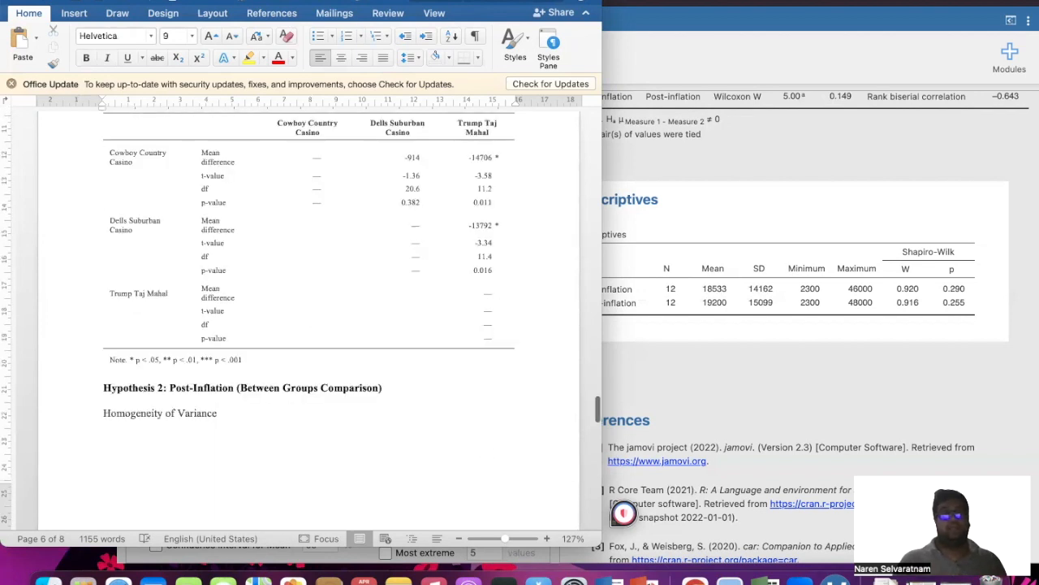
pyautogui.click(103, 290)
pyautogui.press('Return')
pyautogui.press('Return')
pyautogui.press('Return')
pyautogui.press('Return')
pyautogui.press('Return')
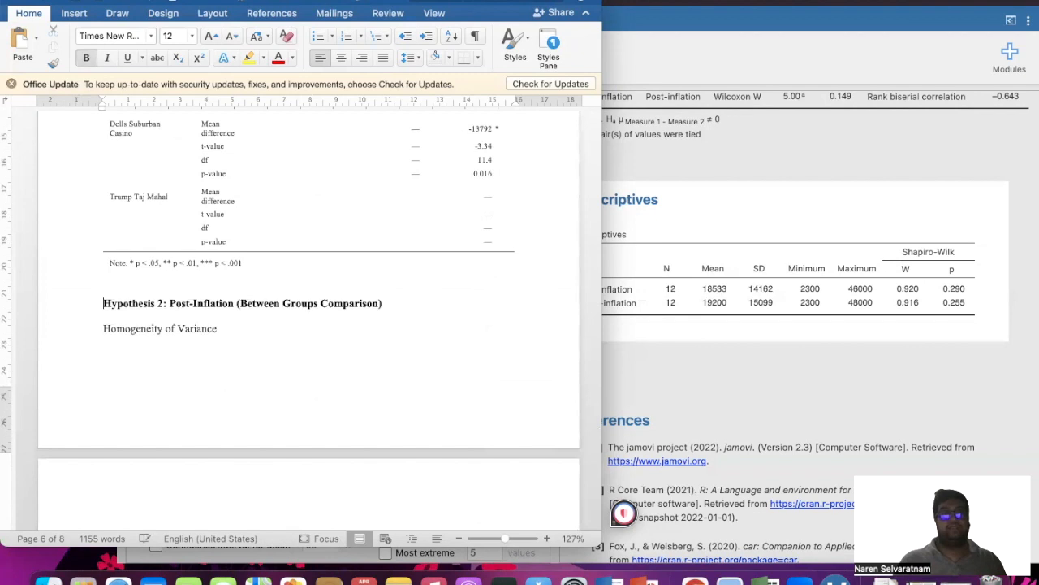
pyautogui.press('Return')
pyautogui.press('Return')
pyautogui.press('Return')
pyautogui.press('Return')
pyautogui.press('Return')
pyautogui.press('Return')
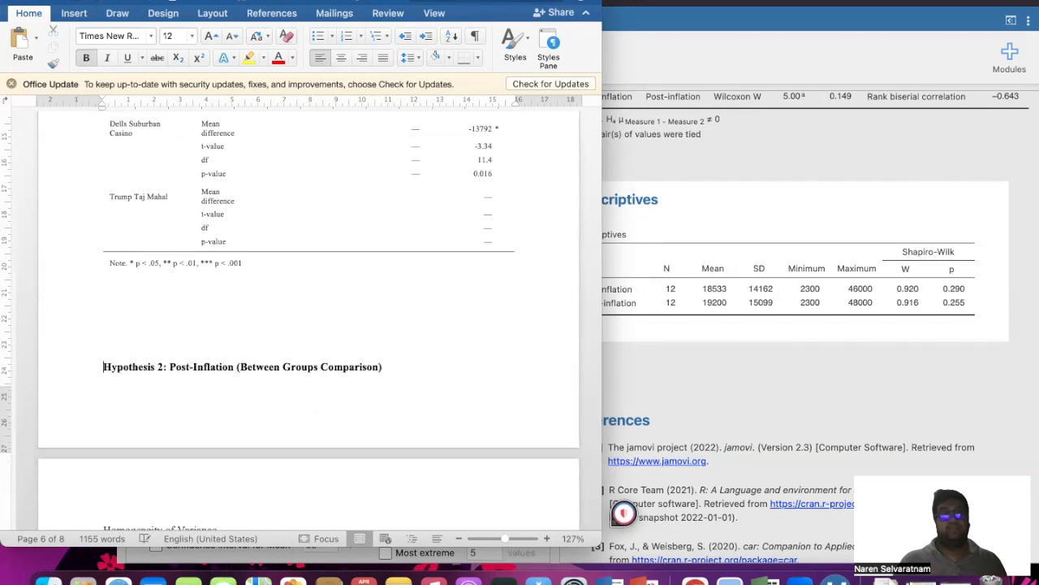
# Remove the surplus blank lines between Hypothesis 2's Welch ANOVA table and its Games-Howell post-hoc table.
pyautogui.scroll(-5, 123, 381)
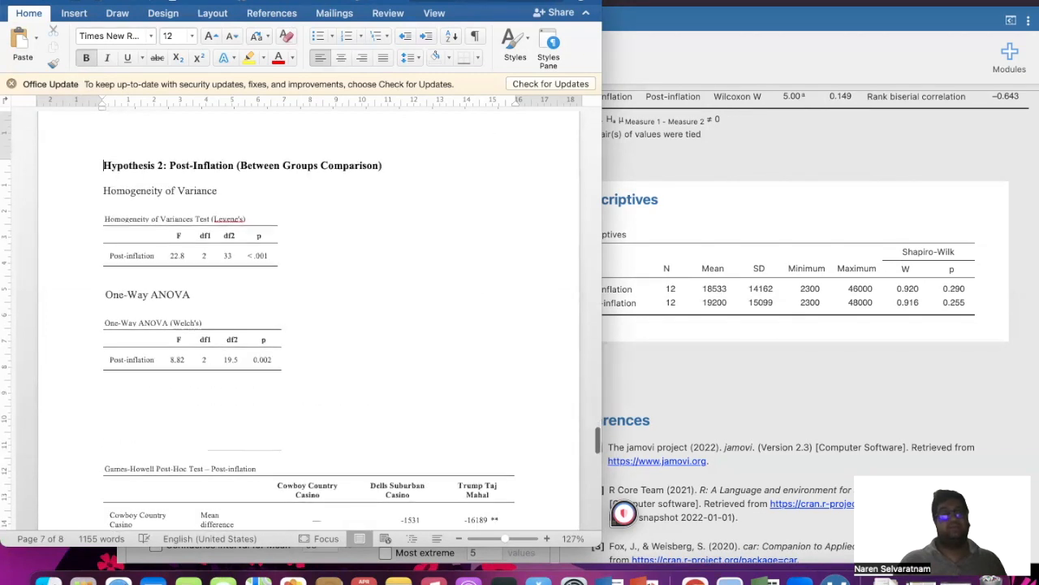
pyautogui.click(125, 390)
pyautogui.press('BackSpace')
pyautogui.press('BackSpace')
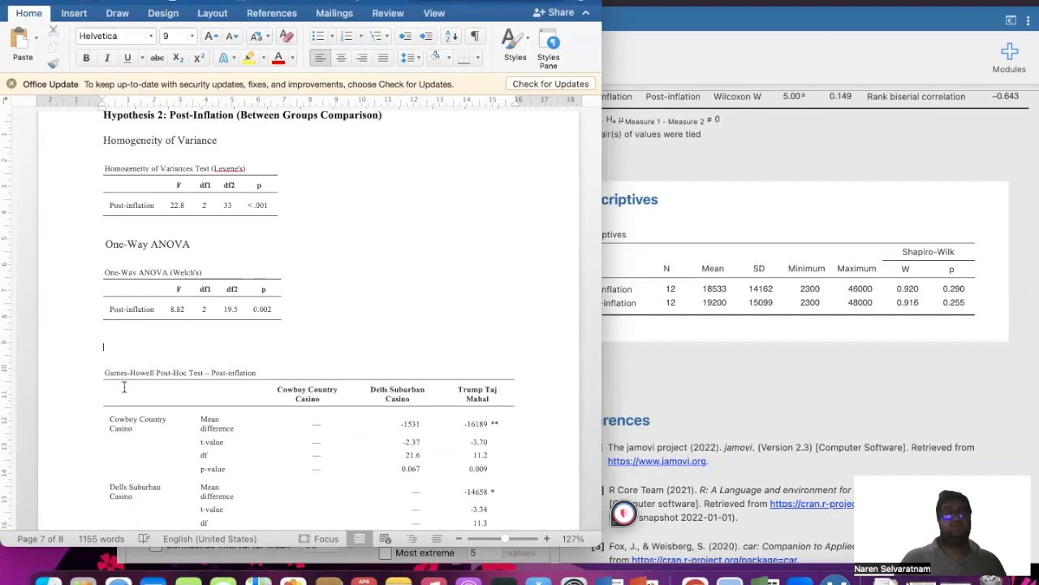
# Remove the blank line above the Hypothesis 3 heading and review the sections from there to Hypothesis 5.
pyautogui.scroll(2, 79, 361)
pyautogui.scroll(-3, 81, 368)
pyautogui.scroll(-12, 81, 368)
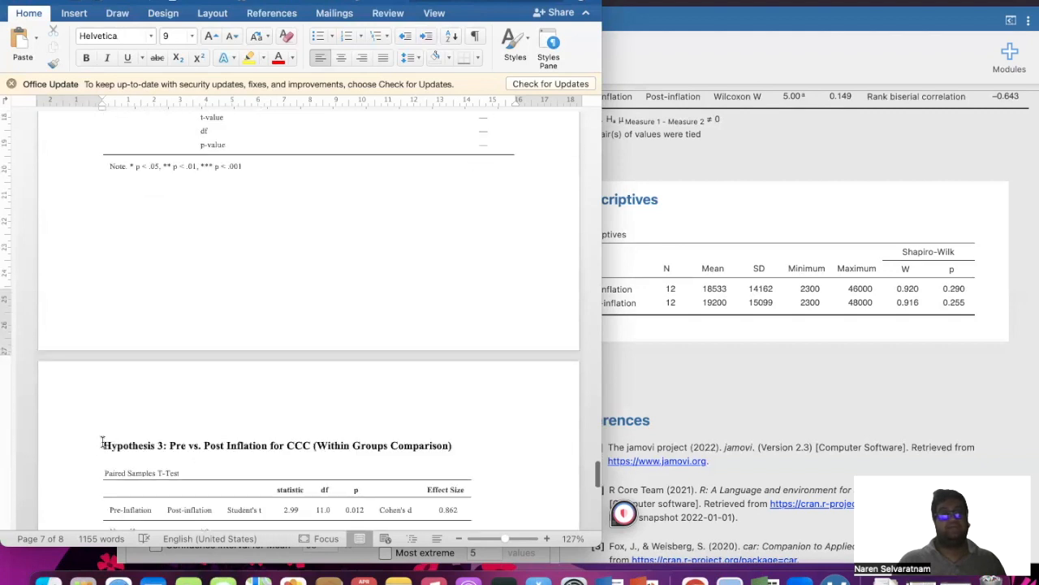
pyautogui.click(103, 445)
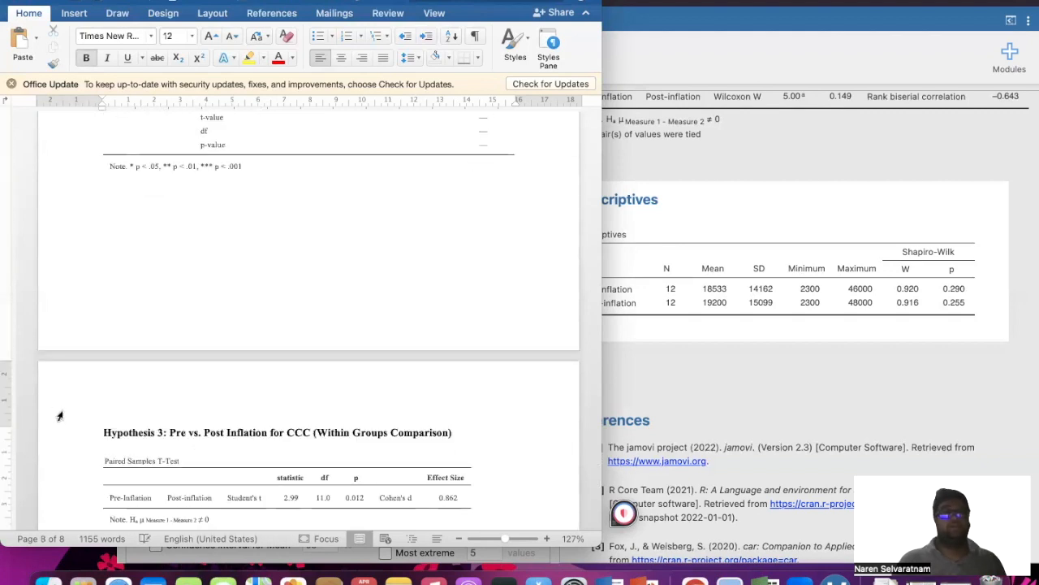
pyautogui.scroll(-1, 62, 418)
pyautogui.scroll(-3, 73, 419)
pyautogui.scroll(-2, 85, 420)
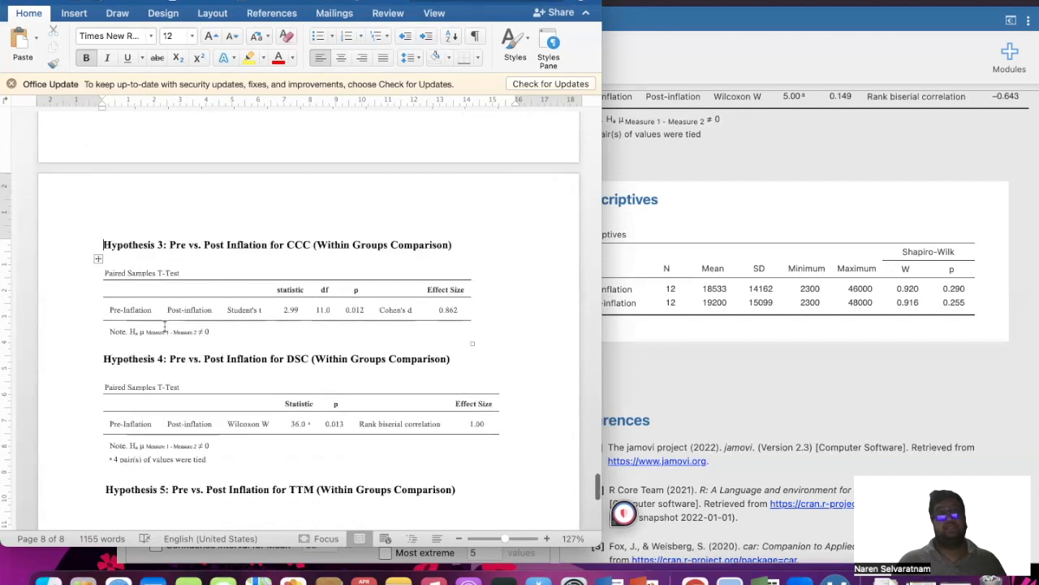
pyautogui.scroll(-3, 160, 324)
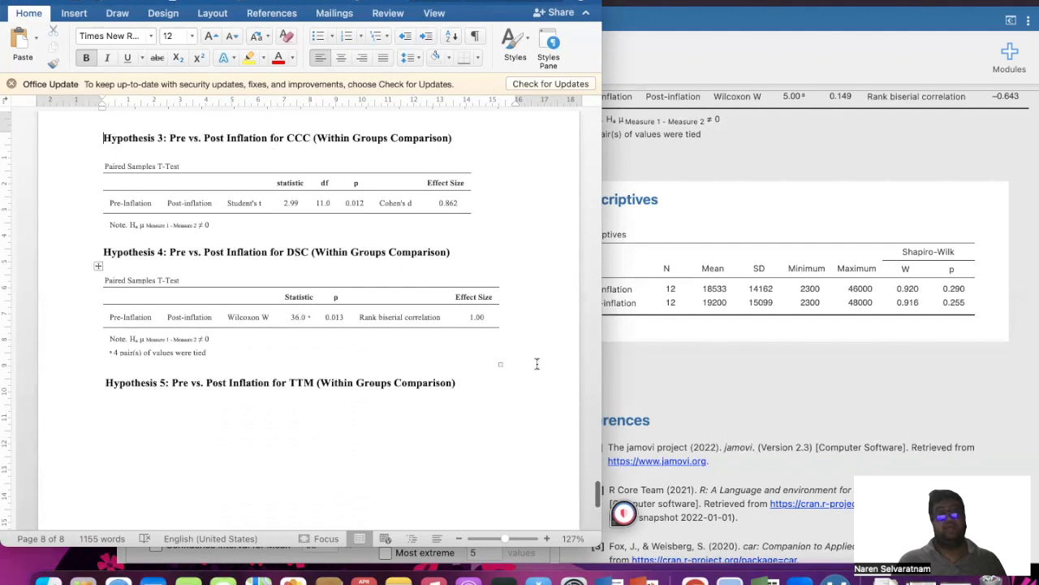
# In jamovi, run a paired samples t-test on Pre-Inflation and Post-inflation with the effect size included.
pyautogui.click(658, 343)
pyautogui.click(208, 58)
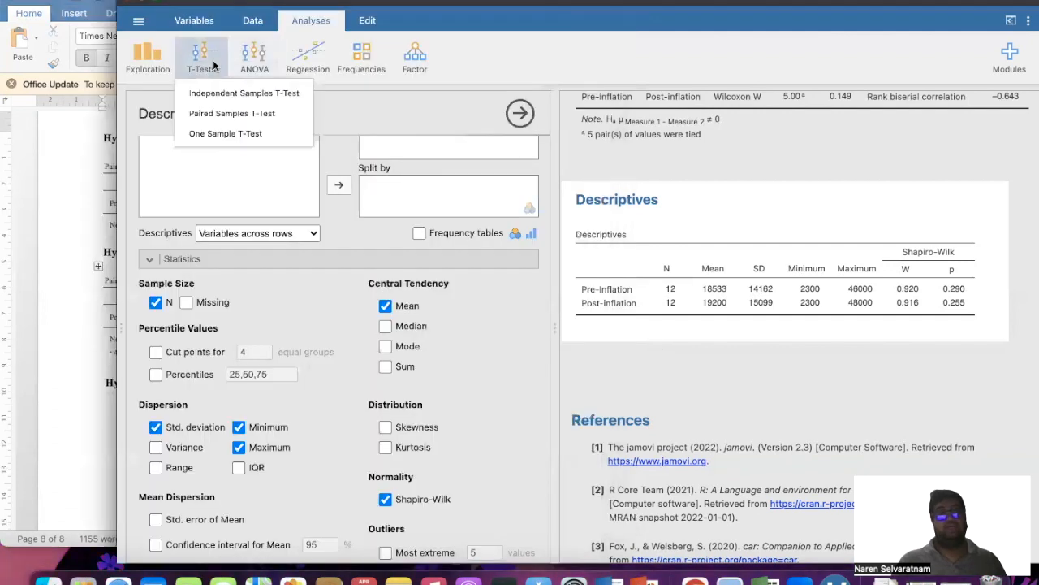
pyautogui.click(231, 113)
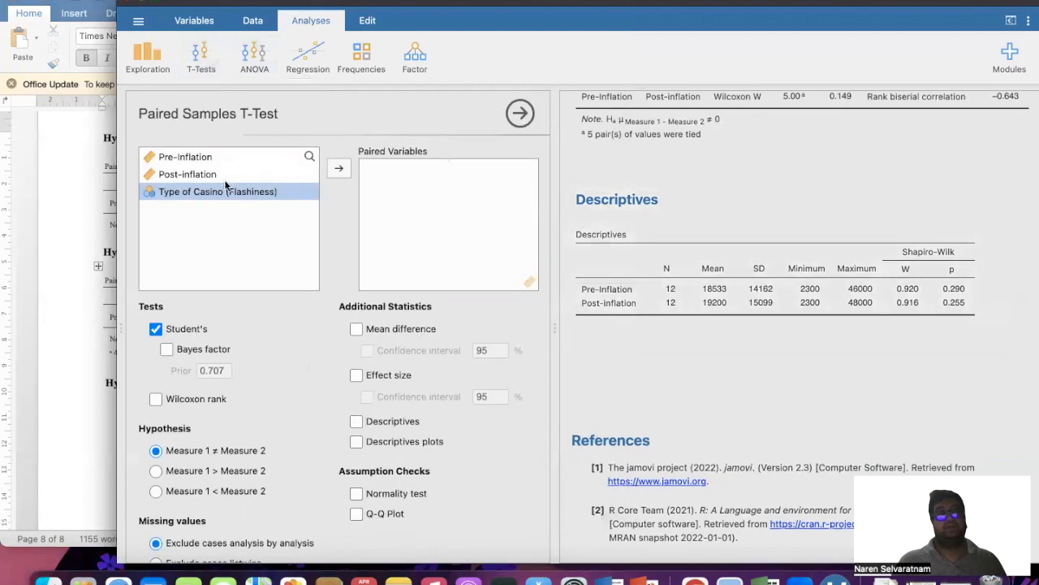
pyautogui.click(205, 158)
pyautogui.click(339, 168)
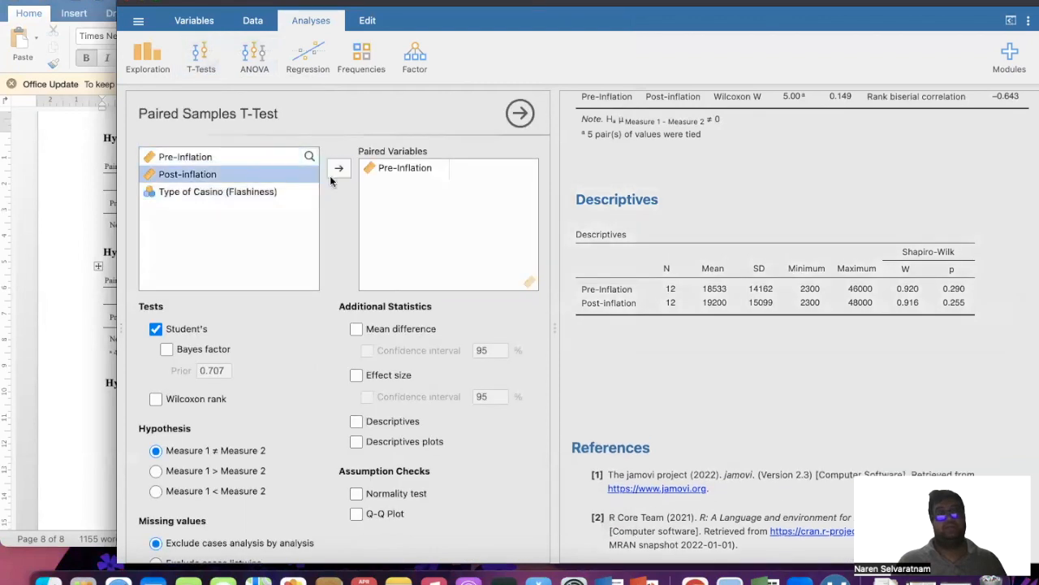
pyautogui.click(340, 168)
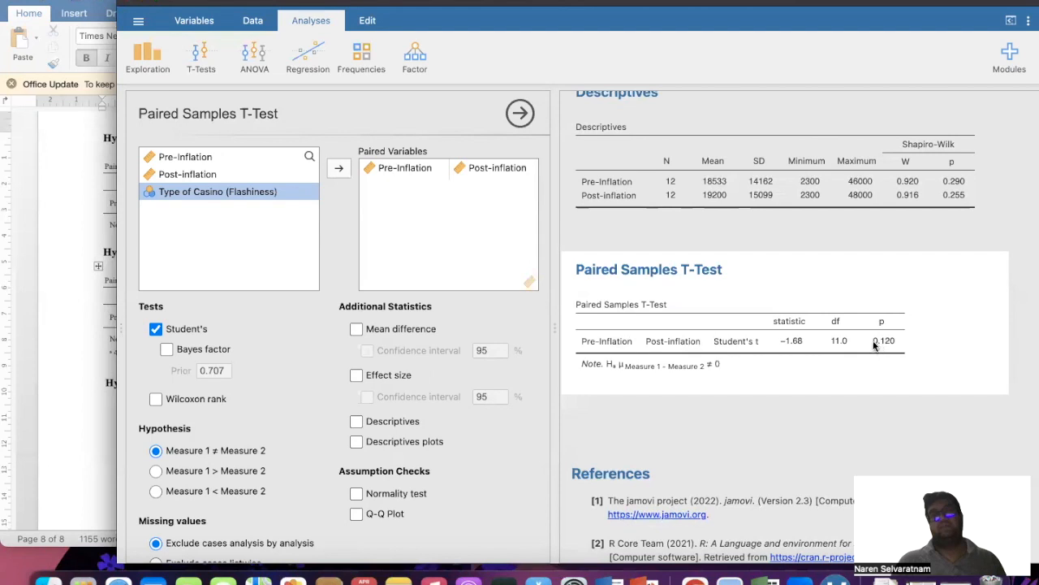
pyautogui.click(357, 376)
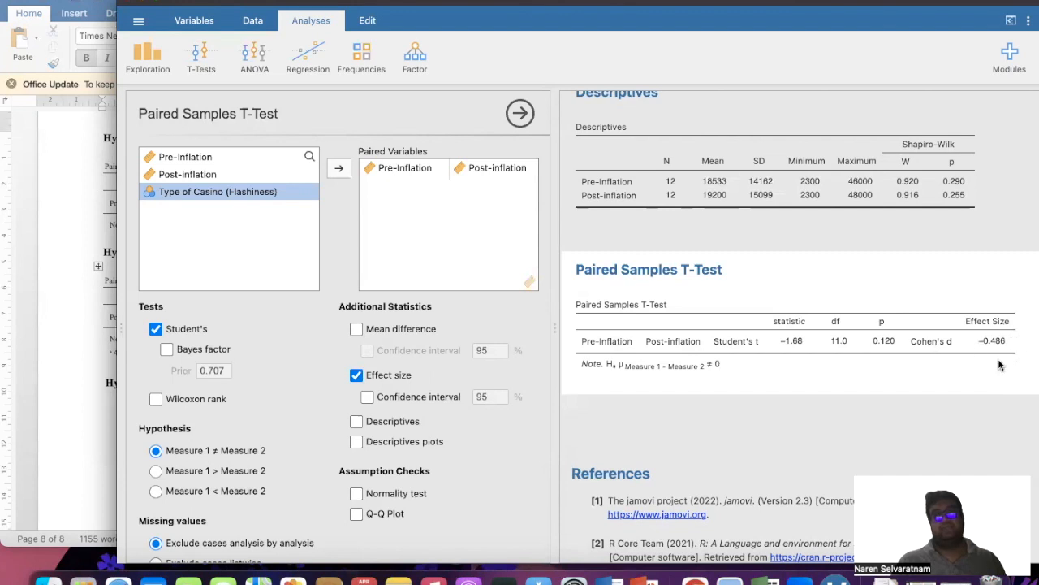
# Copy the paired samples t-test table beneath the Hypothesis 5 heading in Word and set its font to Times New Roman.
pyautogui.rightClick(696, 342)
pyautogui.click(711, 343)
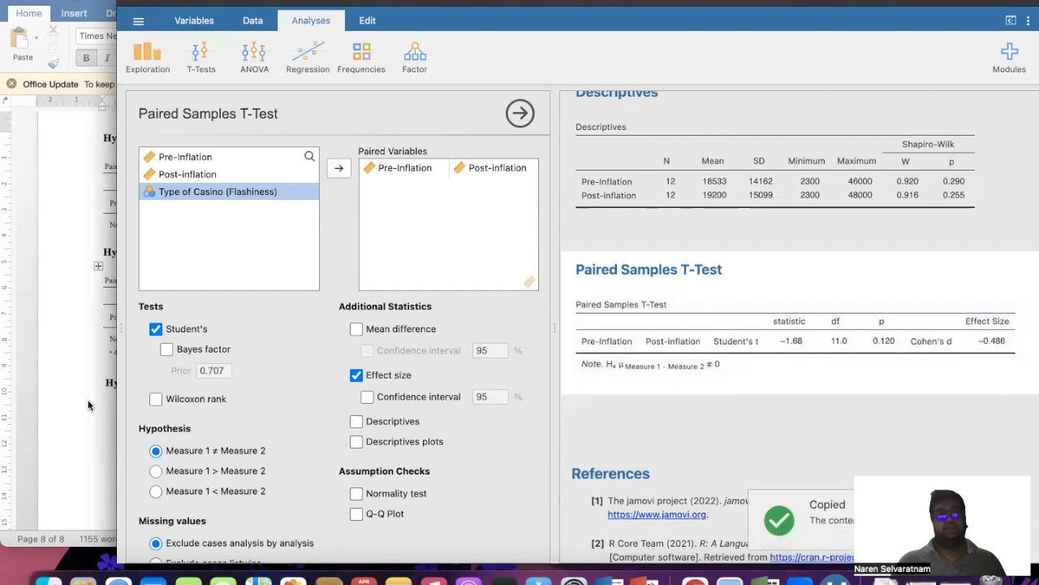
pyautogui.click(88, 404)
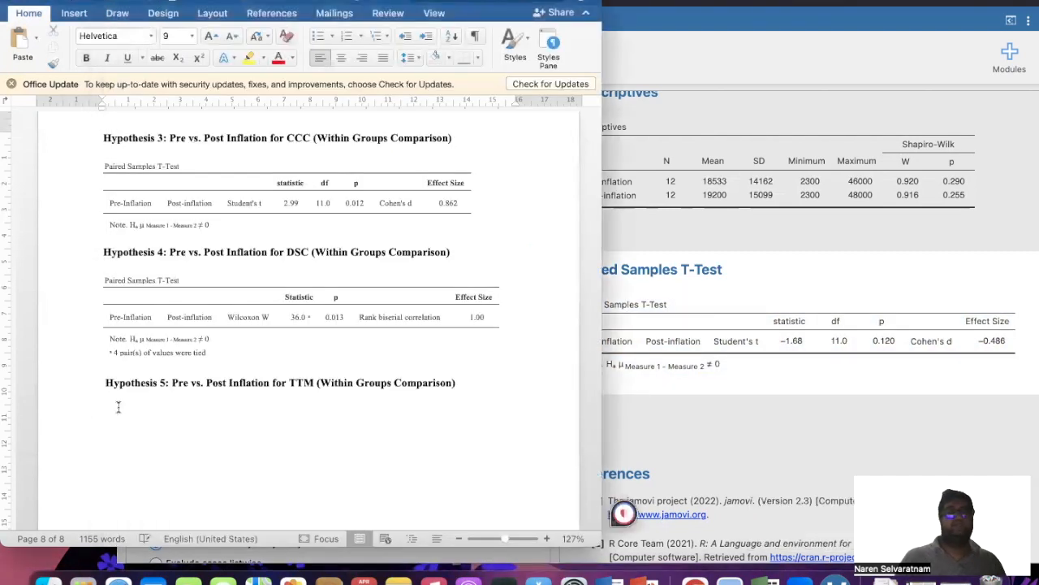
pyautogui.press('super+v')
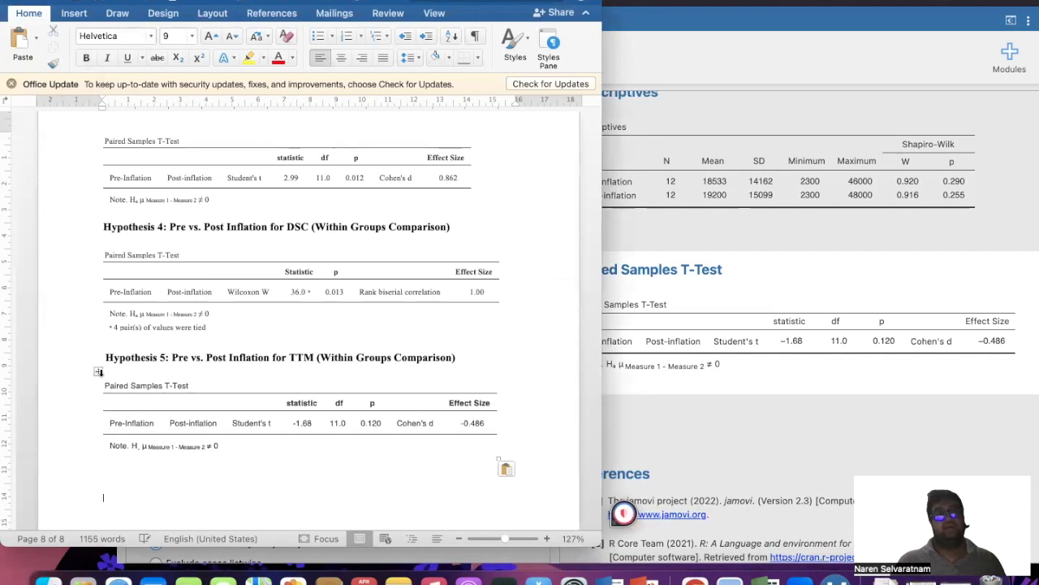
pyautogui.click(96, 371)
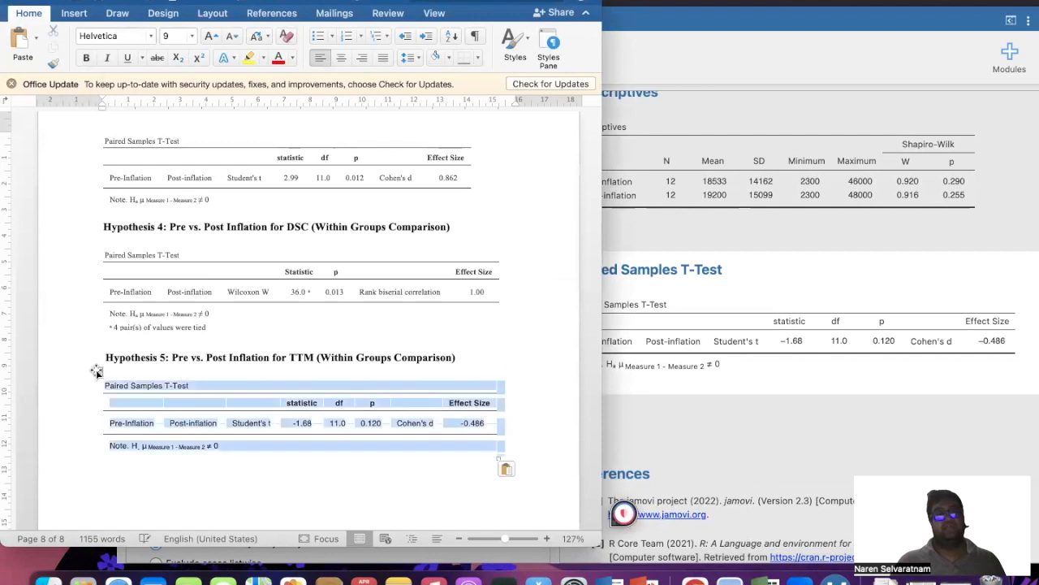
pyautogui.click(150, 35)
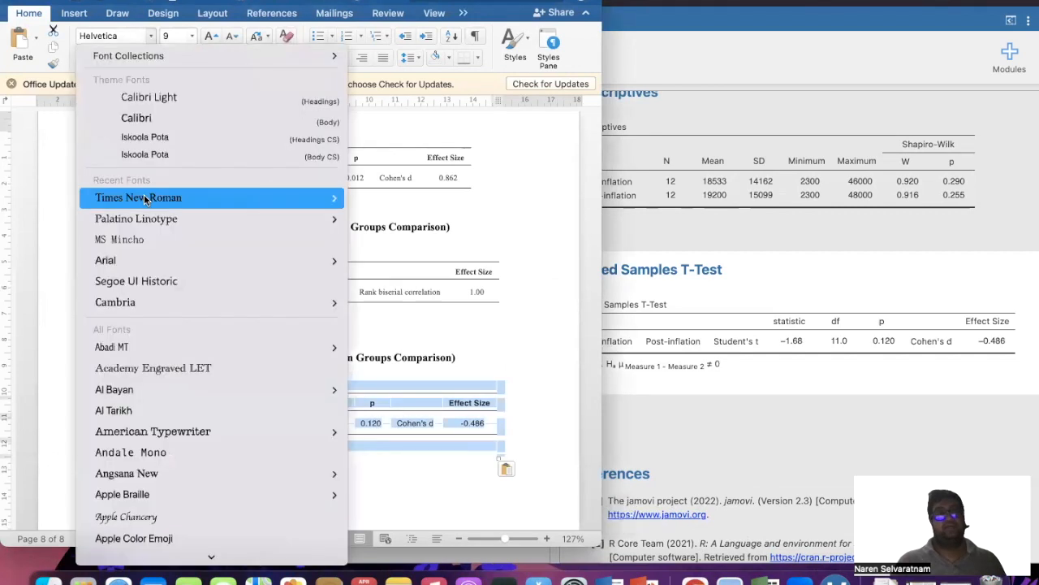
pyautogui.click(138, 197)
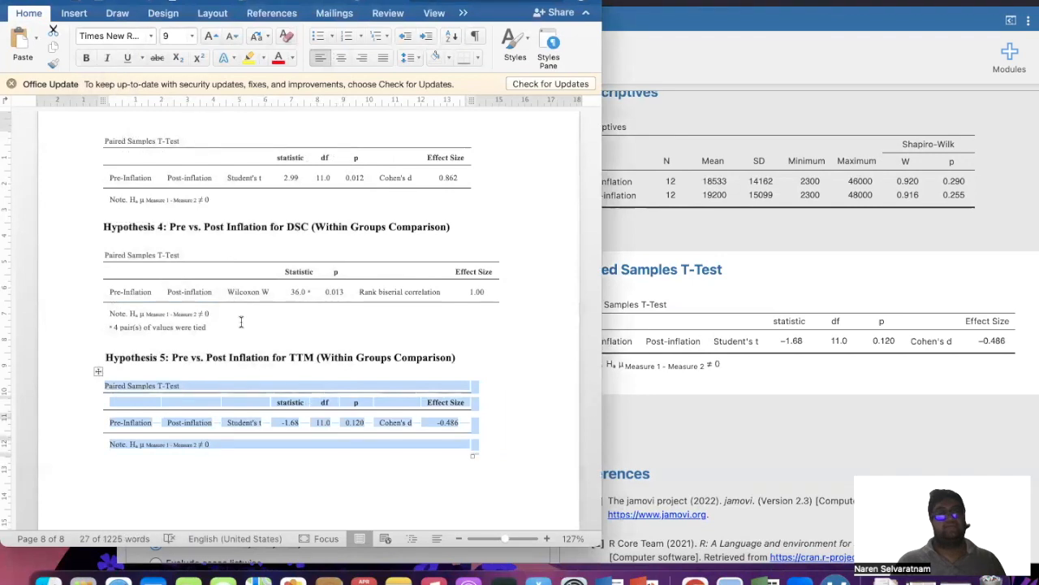
# Change the "H5 – Dependent T-Test" answer under question 13 to black, non-bold text.
pyautogui.scroll(10, 241, 323)
pyautogui.scroll(15, 241, 323)
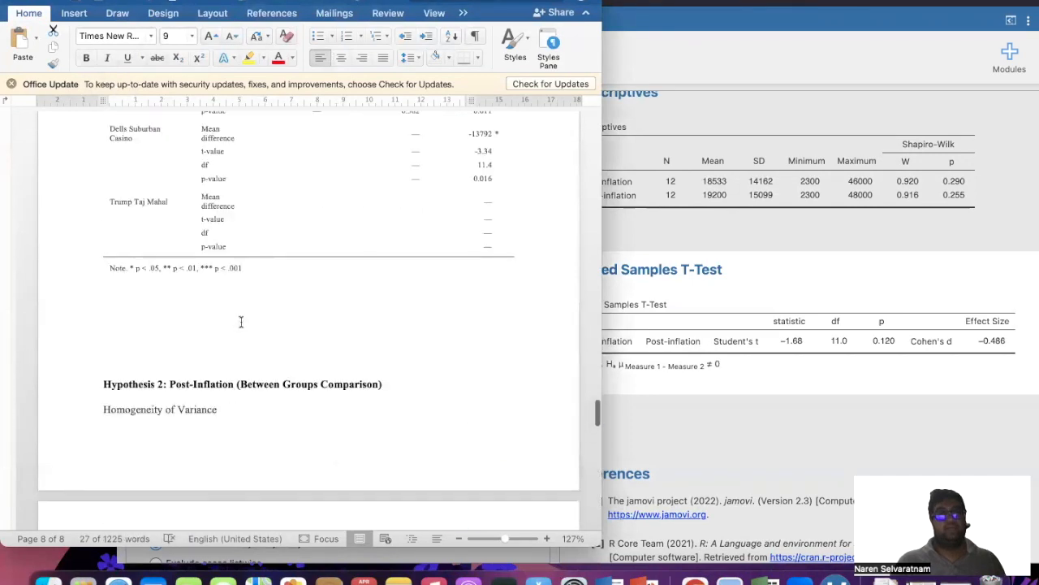
pyautogui.scroll(2, 241, 323)
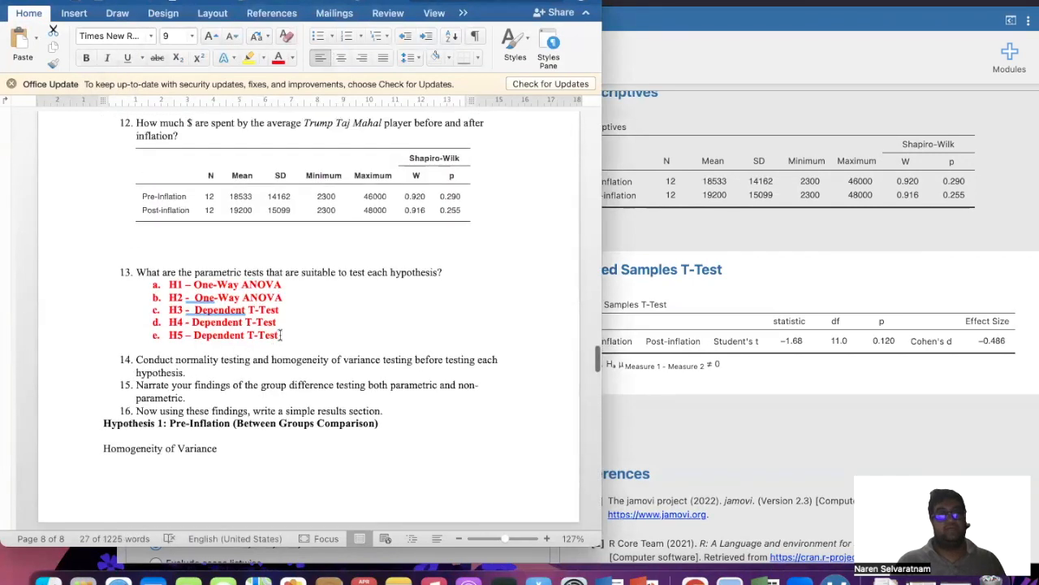
pyautogui.tripleClick(192, 334)
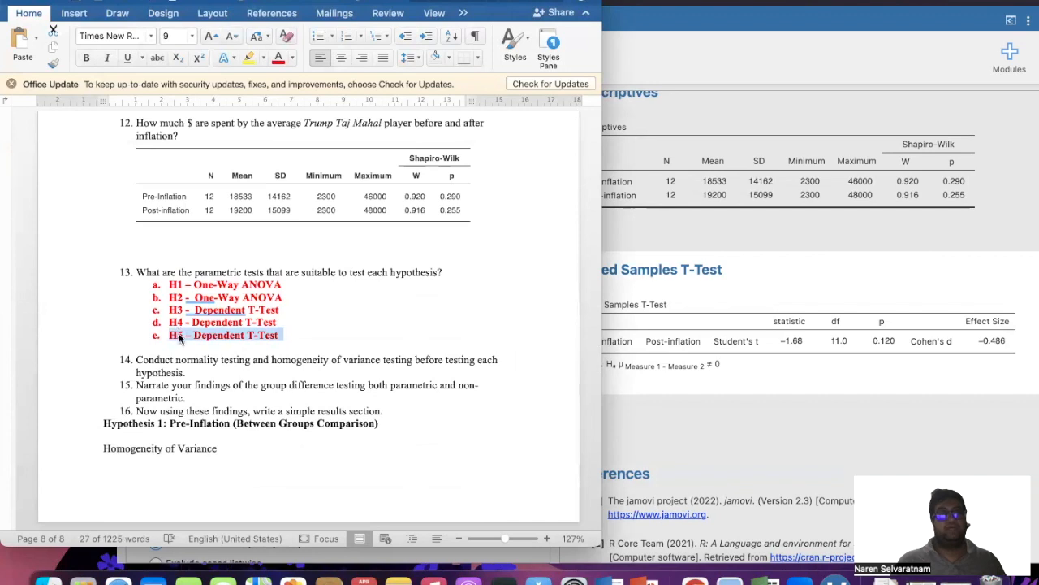
pyautogui.click(293, 59)
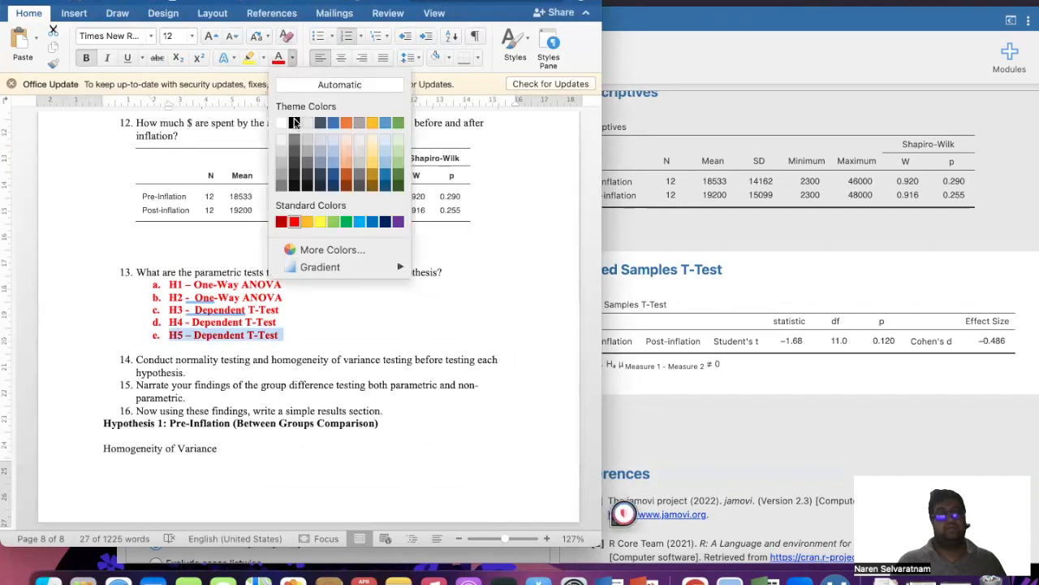
pyautogui.click(294, 121)
pyautogui.click(85, 59)
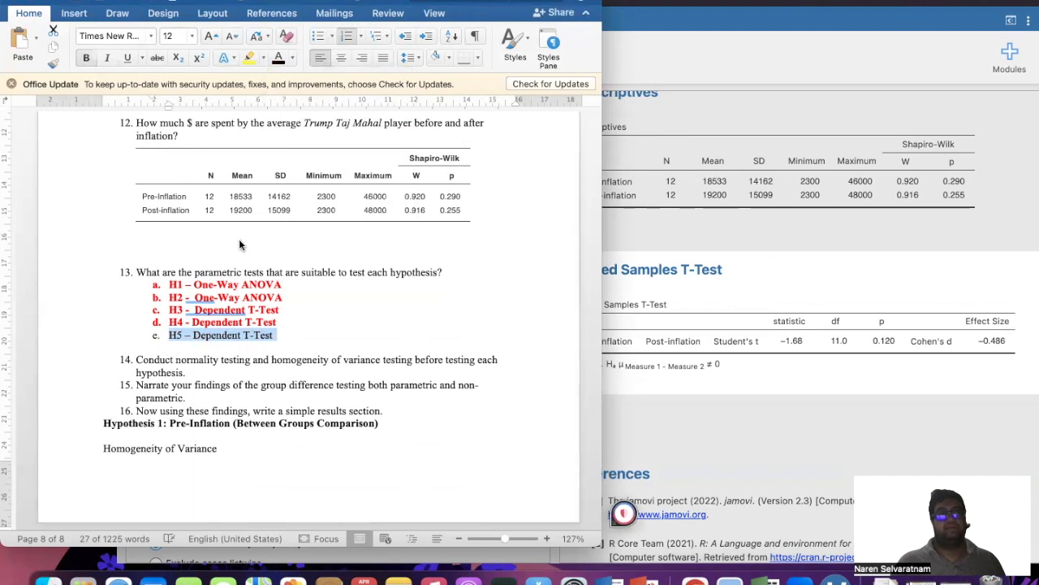
pyautogui.click(280, 284)
# Insert three blank lines above the Hypothesis 1 heading so that its section starts on a new page.
pyautogui.scroll(-3, 281, 284)
pyautogui.click(99, 313)
pyautogui.press('Return')
pyautogui.press('Return')
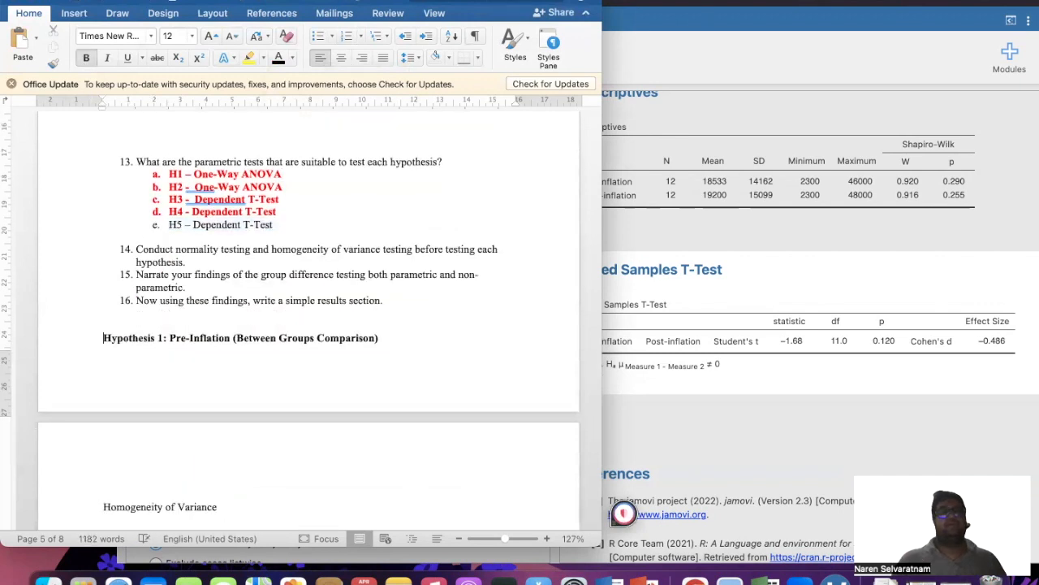
pyautogui.press('Return')
# Review the document's results, then examine the hypotheses under question 4, selecting the H5 statement on the Trump Taj Mahal.
pyautogui.scroll(-10, 217, 357)
pyautogui.scroll(-20, 217, 357)
pyautogui.scroll(-20, 198, 349)
pyautogui.scroll(-10, 199, 348)
pyautogui.scroll(20, 199, 349)
pyautogui.scroll(15, 199, 348)
pyautogui.scroll(20, 199, 348)
pyautogui.scroll(20, 199, 348)
pyautogui.scroll(5, 199, 349)
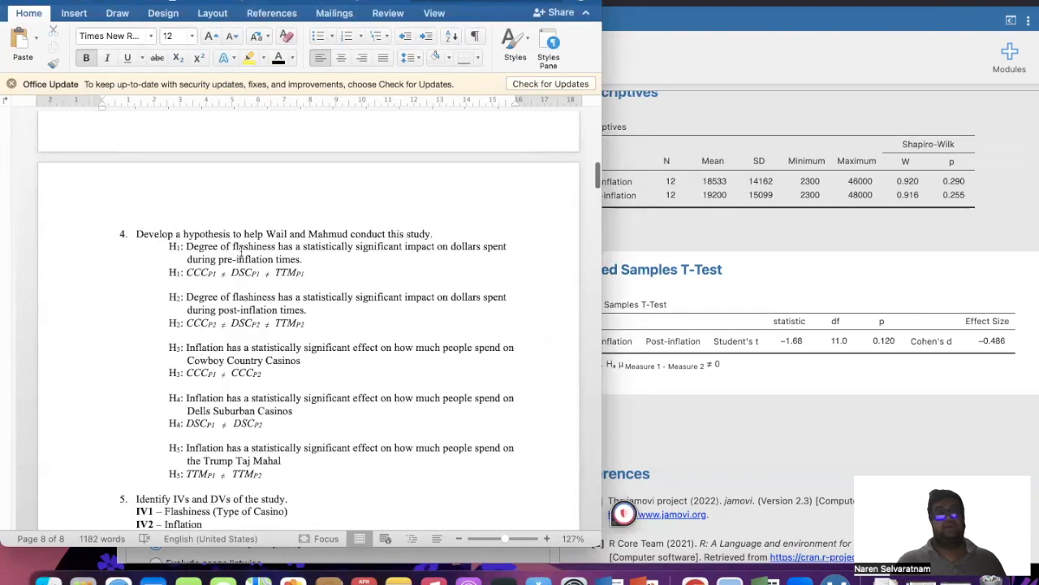
pyautogui.click(338, 273)
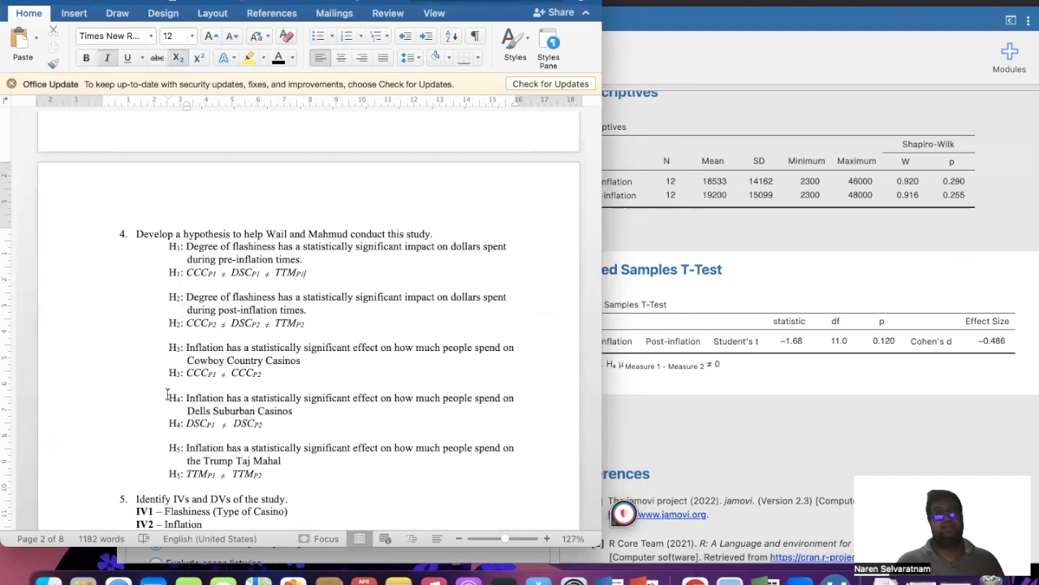
pyautogui.moveTo(267, 475); pyautogui.dragTo(169, 449)
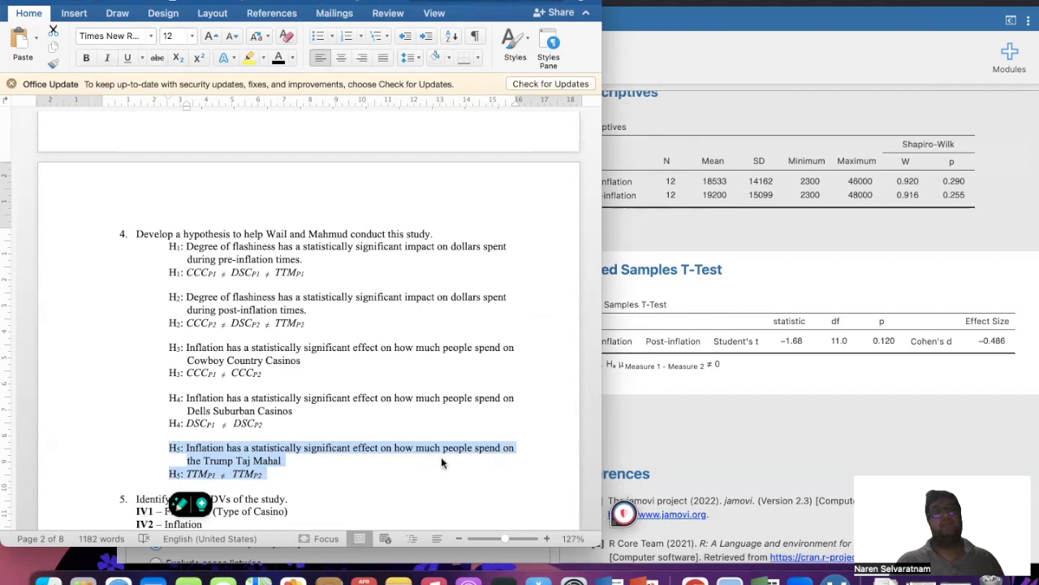
pyautogui.scroll(-1, 439, 458)
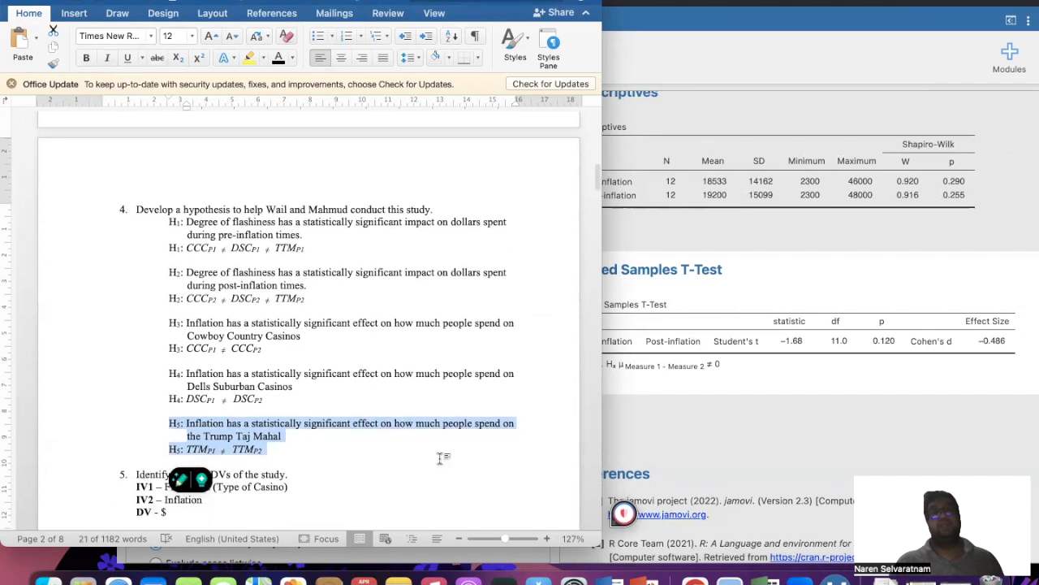
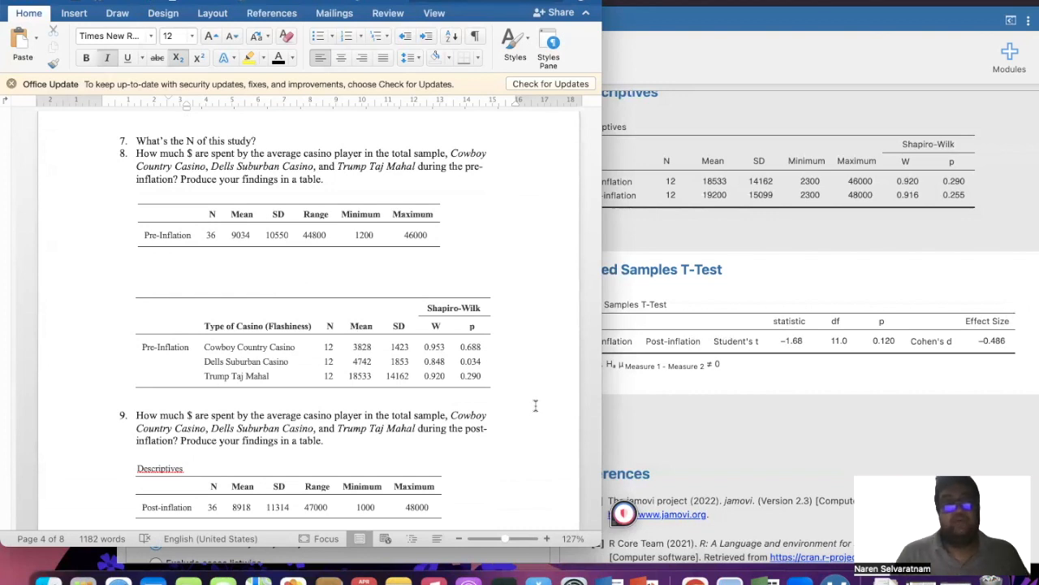
# Review the descriptives and Shapiro-Wilk tables under questions 8 to 12 and the parametric test list under question 13.
pyautogui.scroll(-4, 535, 405)
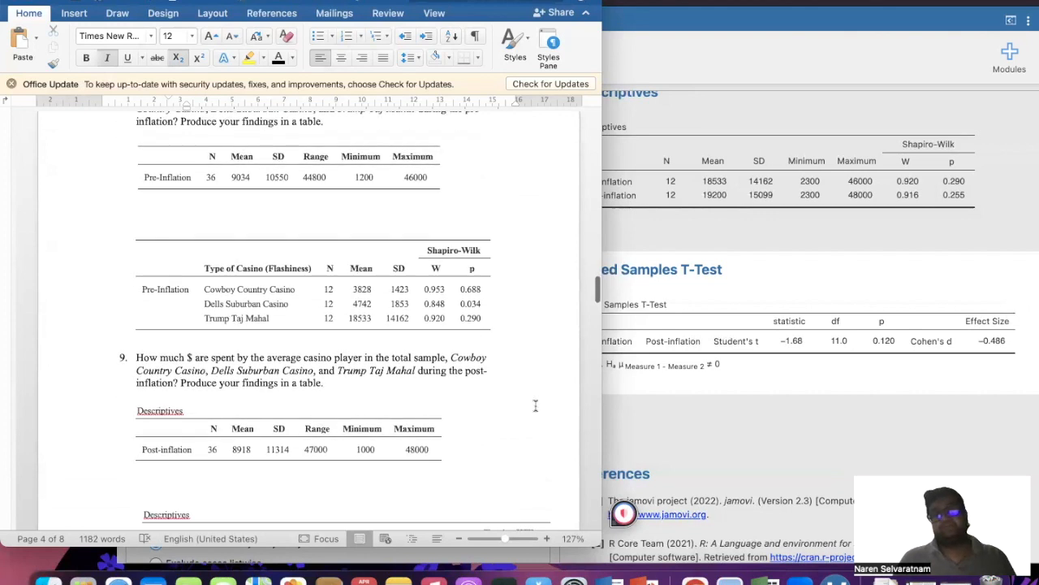
pyautogui.scroll(4, 353, 382)
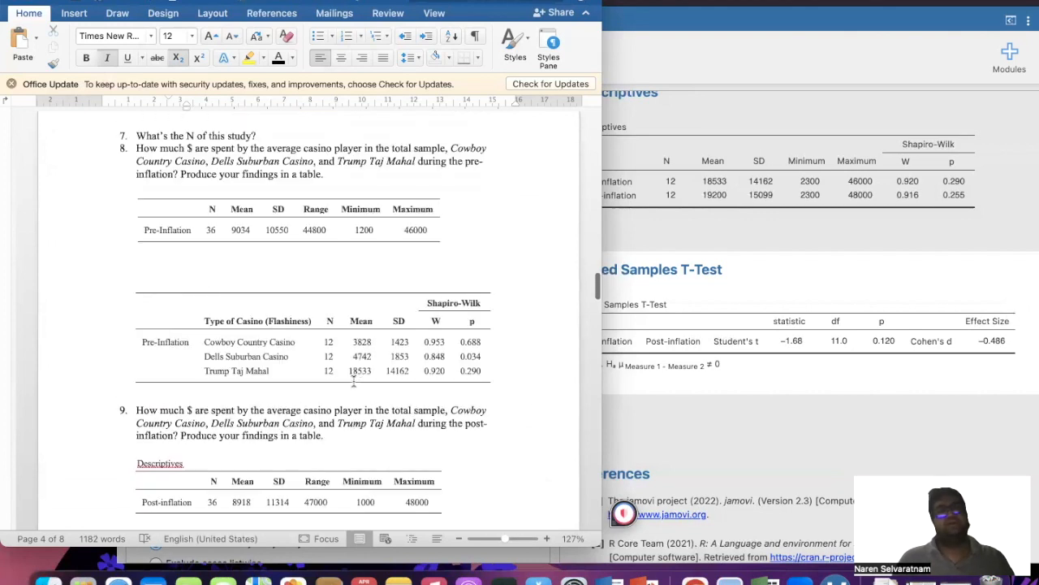
pyautogui.scroll(-7, 321, 311)
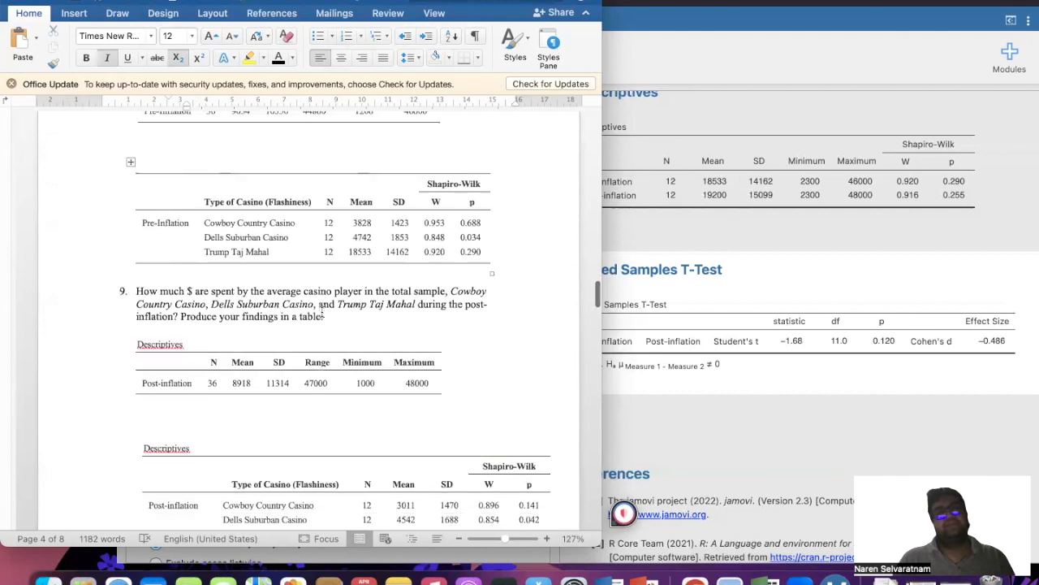
pyautogui.scroll(-8, 321, 416)
pyautogui.scroll(-20, 375, 362)
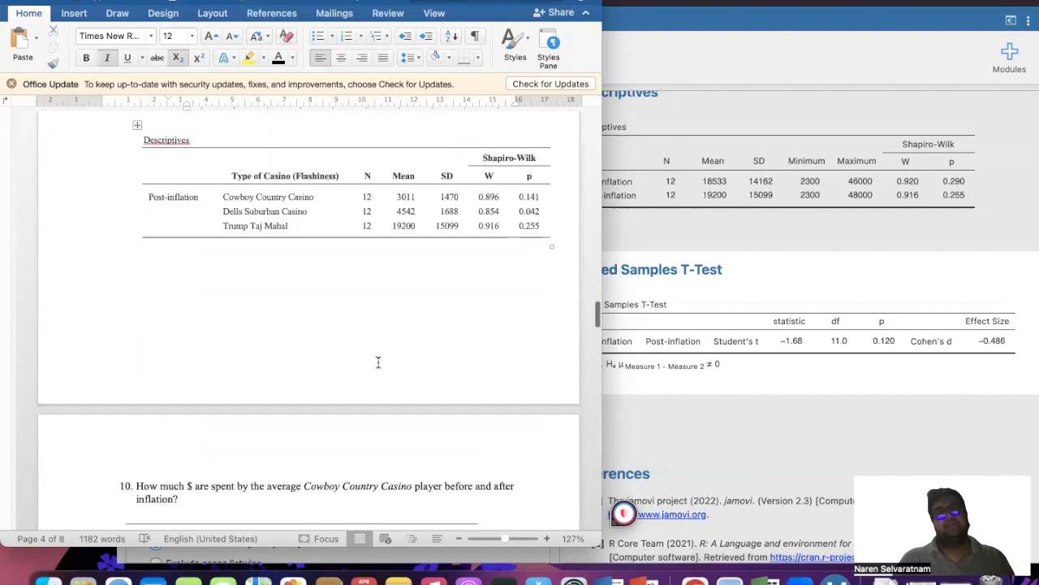
pyautogui.scroll(-1, 378, 363)
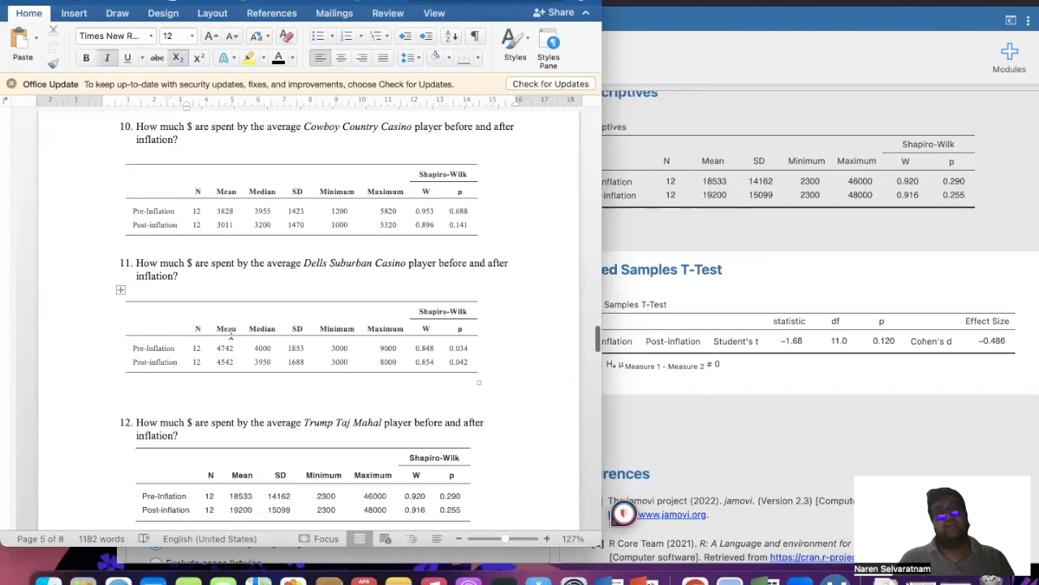
pyautogui.scroll(-5, 230, 332)
pyautogui.scroll(-20, 254, 395)
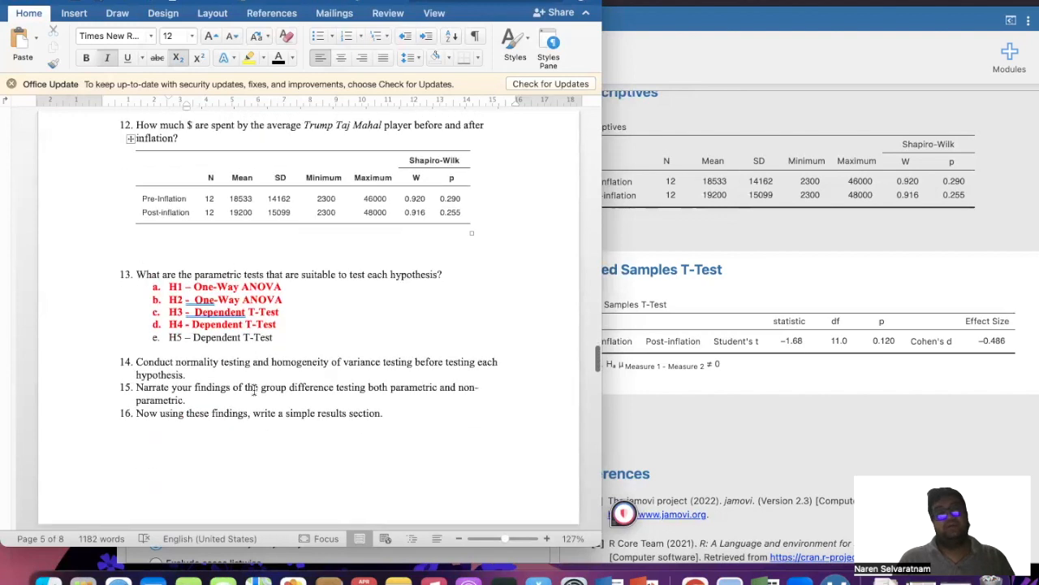
# Review the homogeneity, ANOVA, post-hoc and paired test tables in the Hypothesis 1 to Hypothesis 5 sections.
pyautogui.scroll(-6, 374, 372)
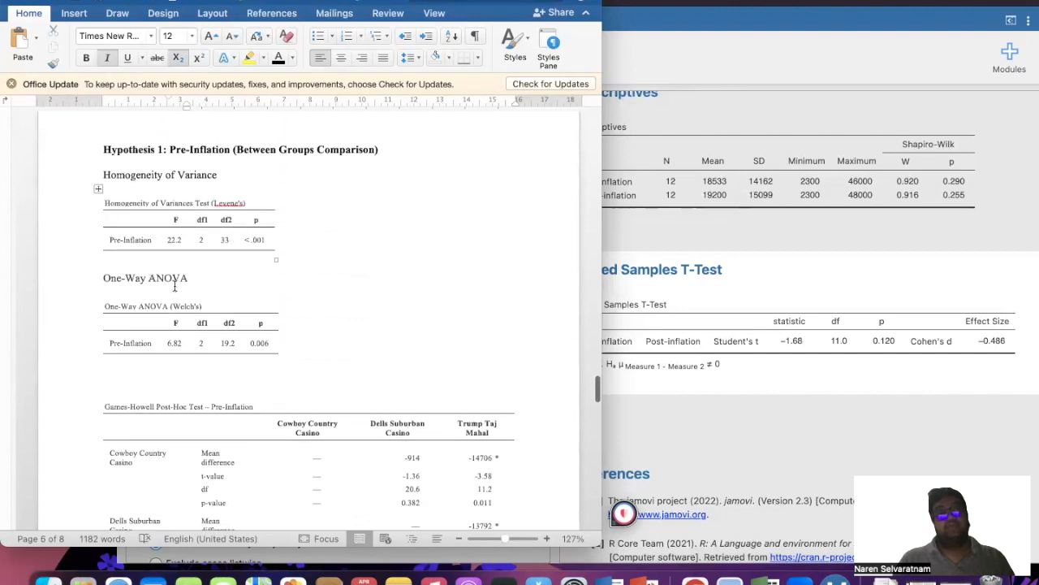
pyautogui.scroll(-4, 154, 260)
pyautogui.scroll(-5, 233, 220)
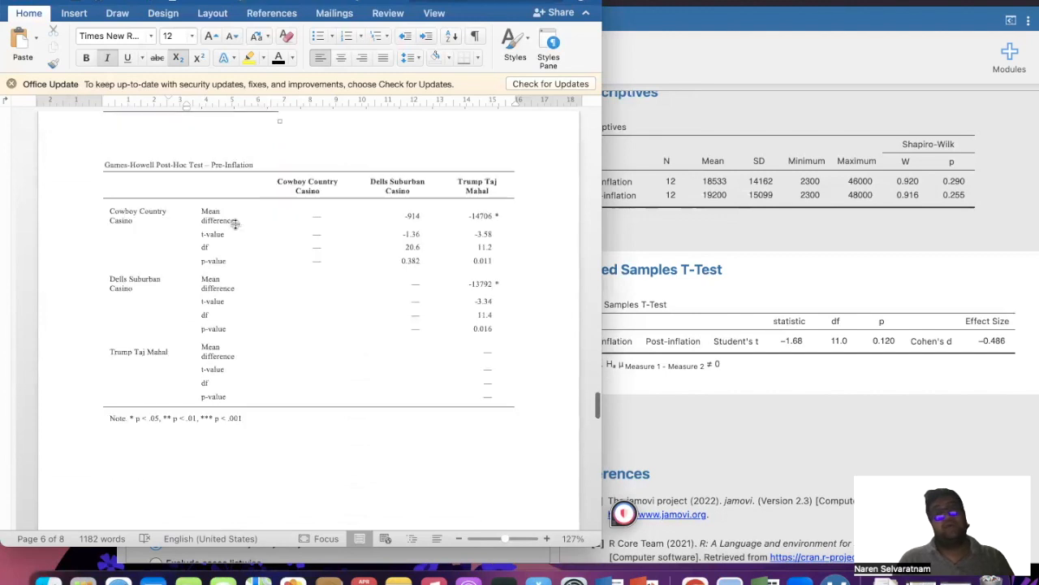
pyautogui.scroll(-8, 362, 283)
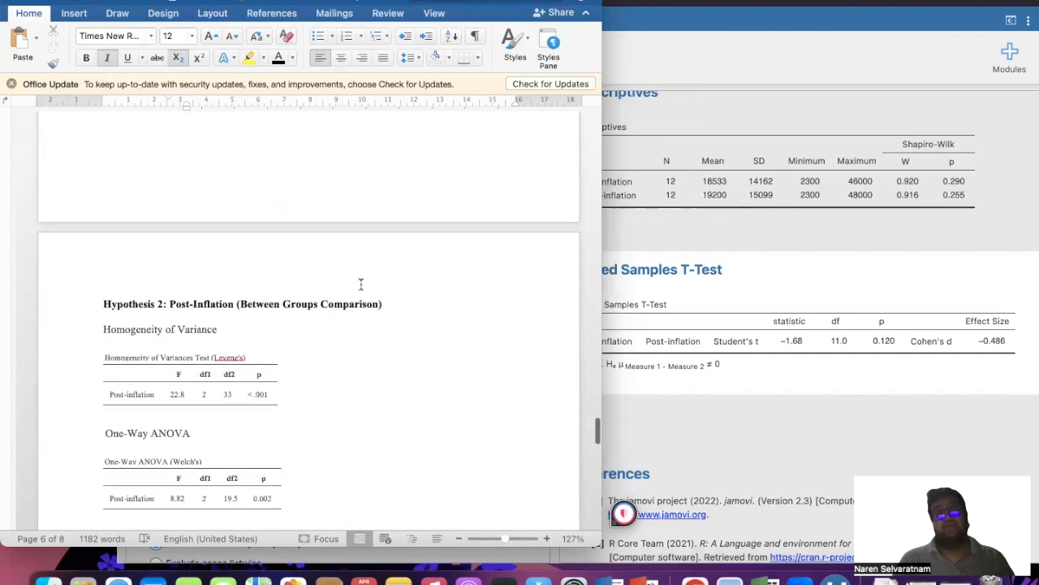
pyautogui.scroll(-15, 361, 283)
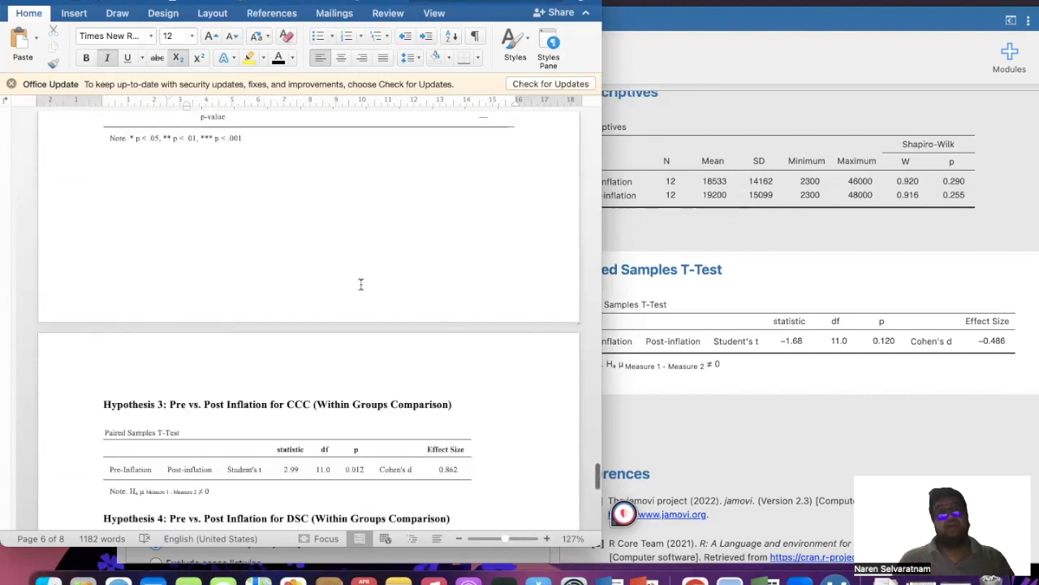
pyautogui.scroll(-2, 360, 285)
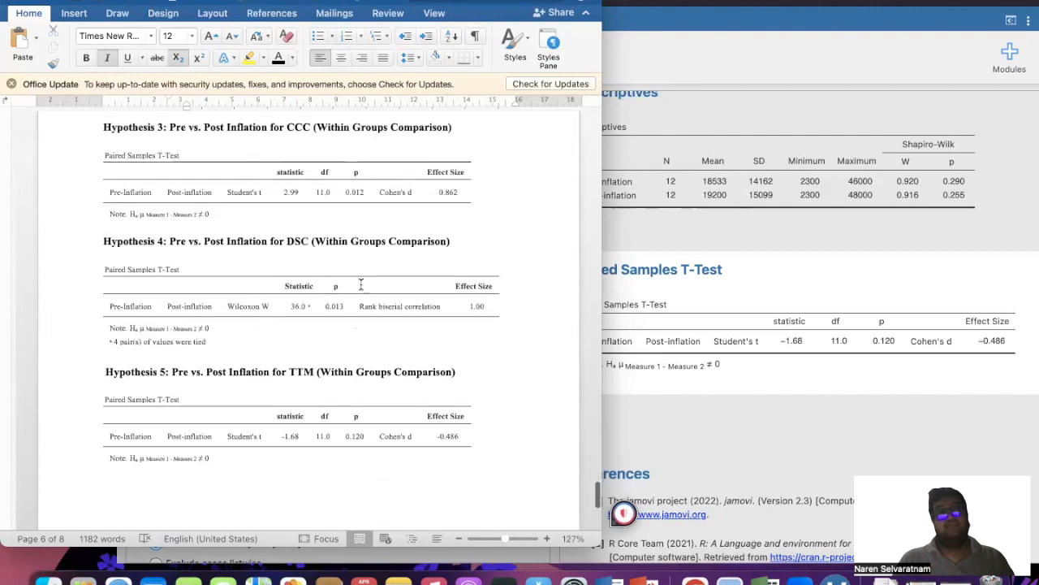
pyautogui.scroll(-1, 263, 262)
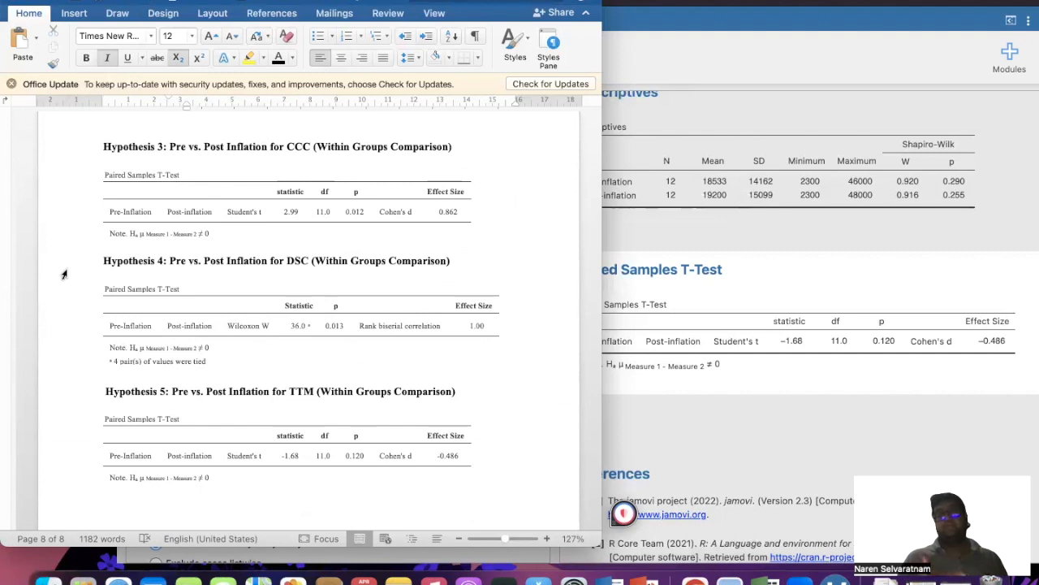
pyautogui.scroll(-8, 64, 272)
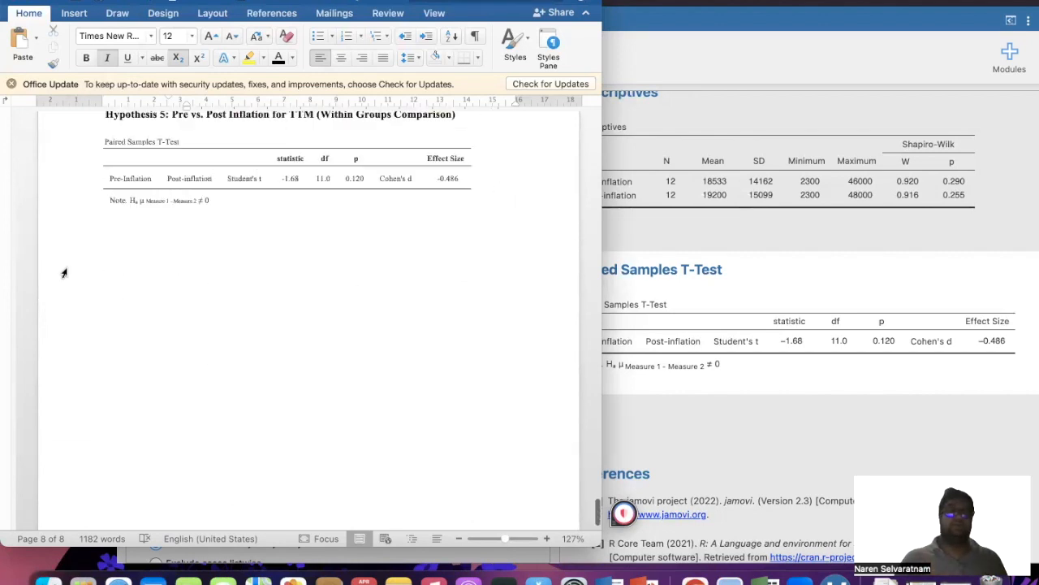
# Return to the beginning of the document, at the Mixed Factorial Design title and the Trump Taj Mahal picture.
pyautogui.scroll(9, 64, 273)
pyautogui.scroll(20, 65, 273)
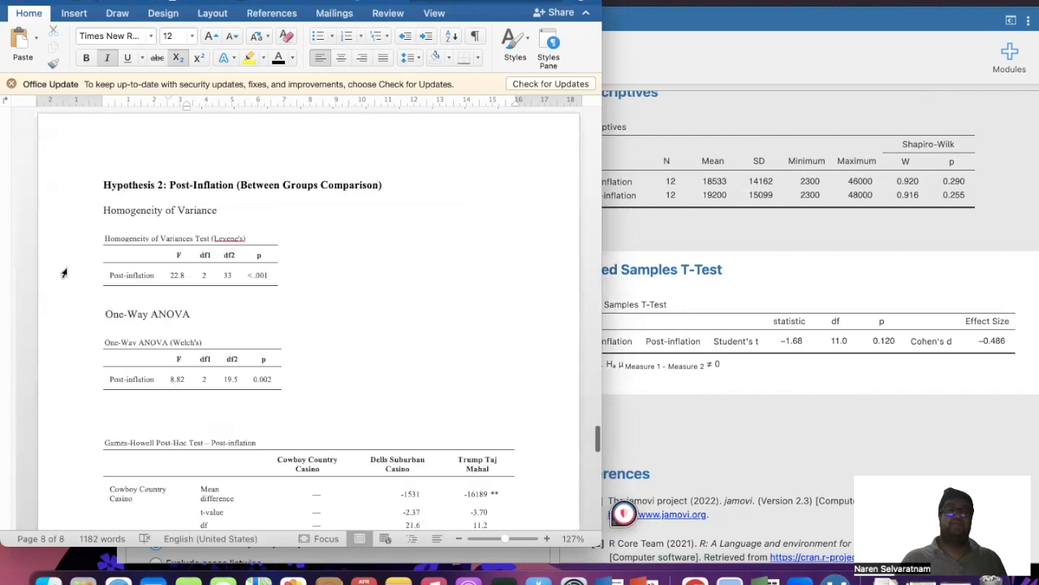
pyautogui.scroll(20, 64, 273)
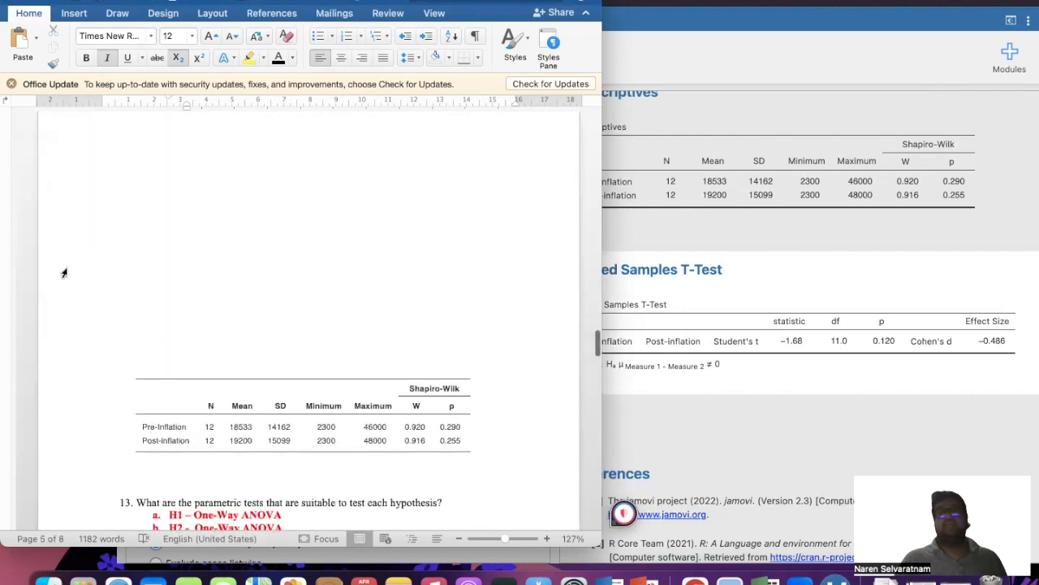
pyautogui.scroll(10, 65, 272)
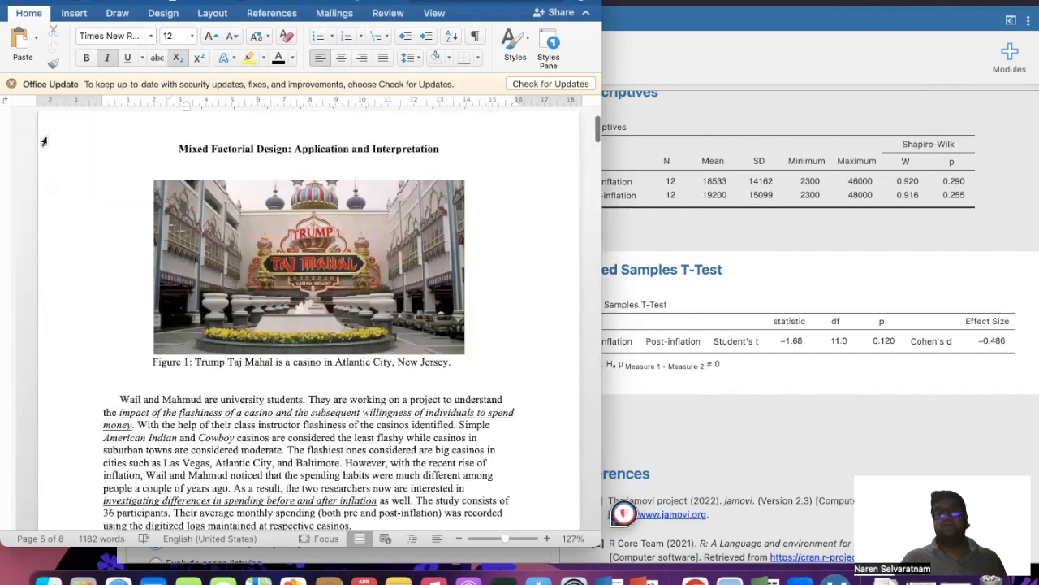
# Switch to jamovi and close the 8.1. Jamovi Dataset without saving its changes.
pyautogui.doubleClick(339, 1)
pyautogui.moveTo(353, 6); pyautogui.dragTo(328, 6)
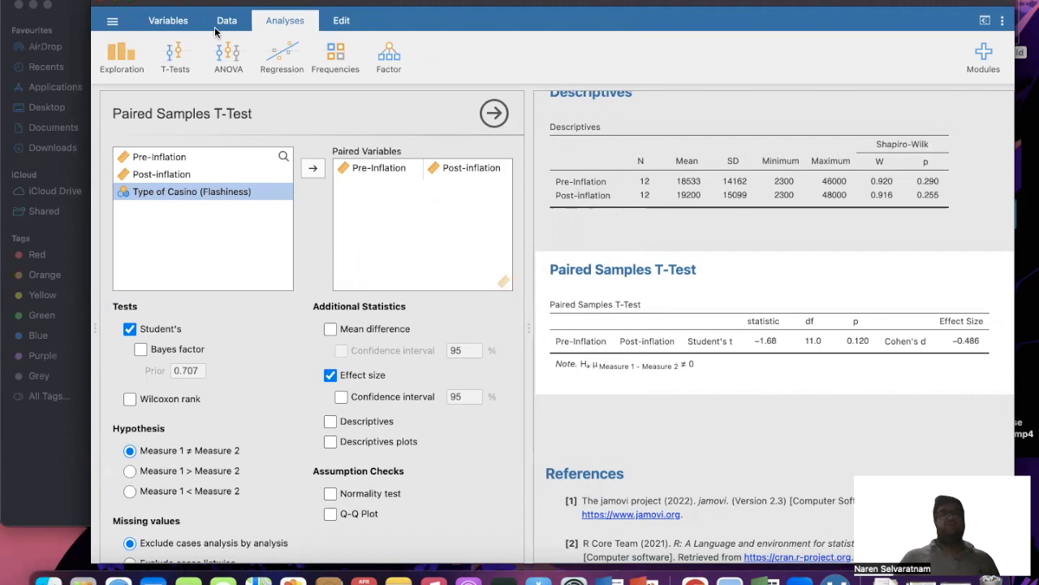
pyautogui.click(104, 3)
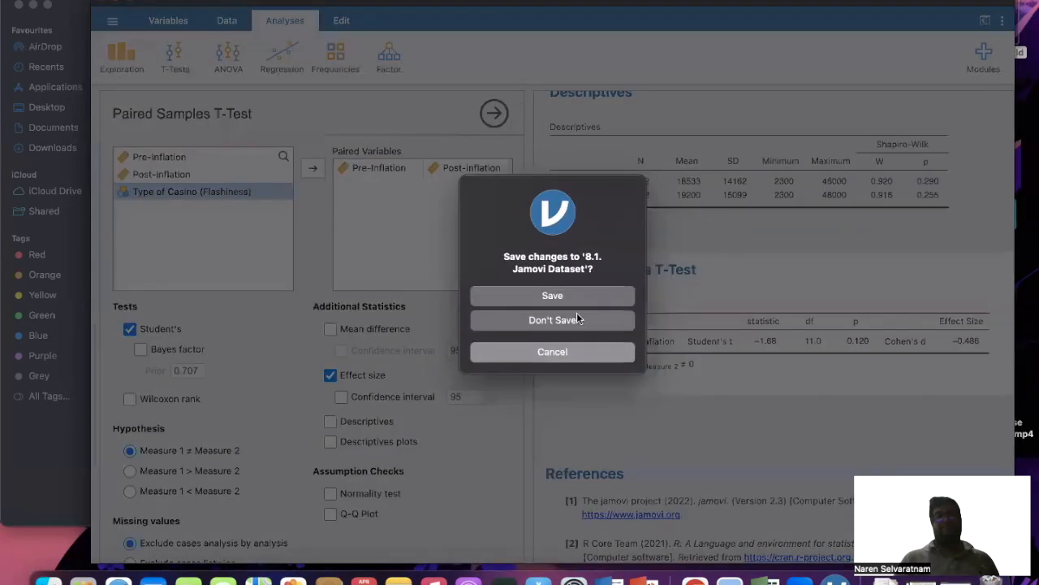
pyautogui.click(576, 316)
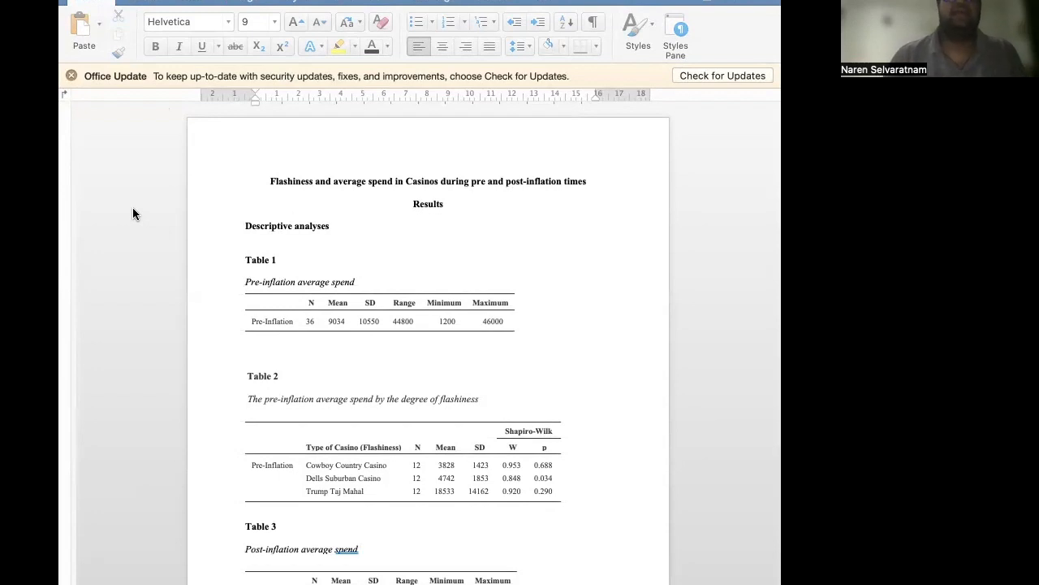
# Cut the title "Flashiness and average spend in Casinos during pre and post-inflation times" from above the Results heading.
pyautogui.scroll(-2, 246, 282)
pyautogui.scroll(1, 246, 281)
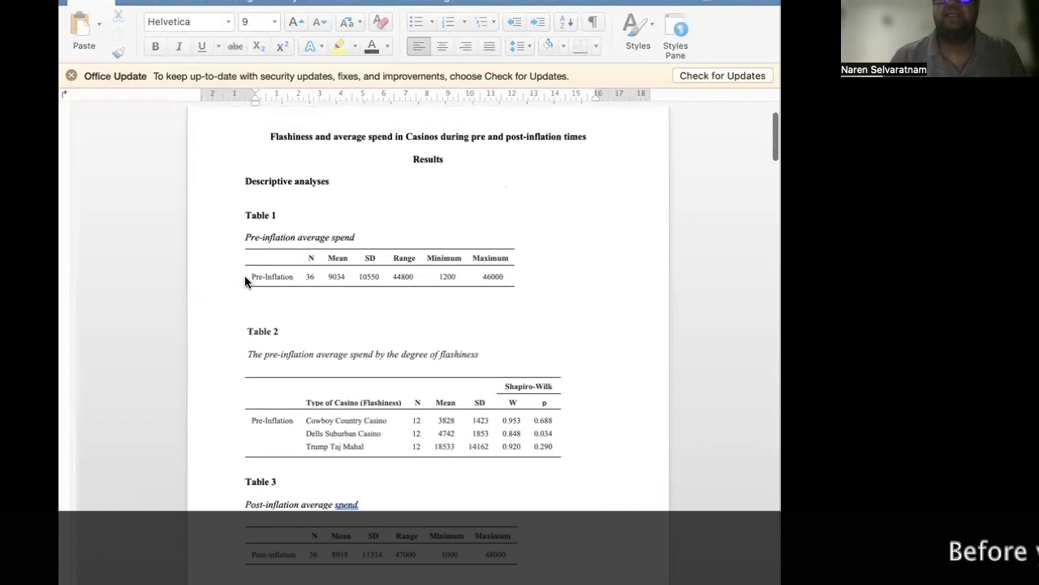
pyautogui.scroll(1, 246, 282)
pyautogui.scroll(-1, 246, 281)
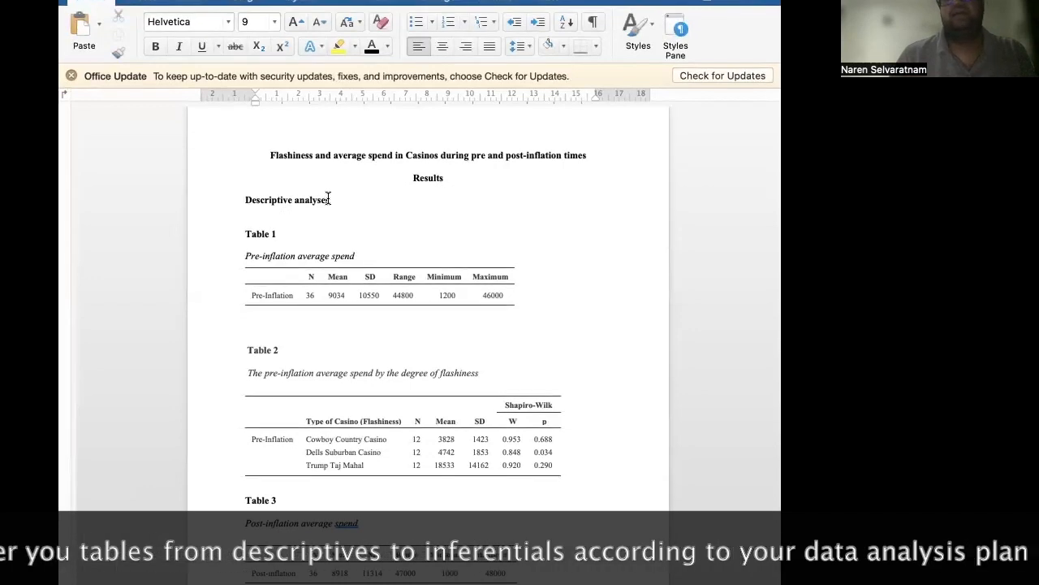
pyautogui.scroll(1, 329, 199)
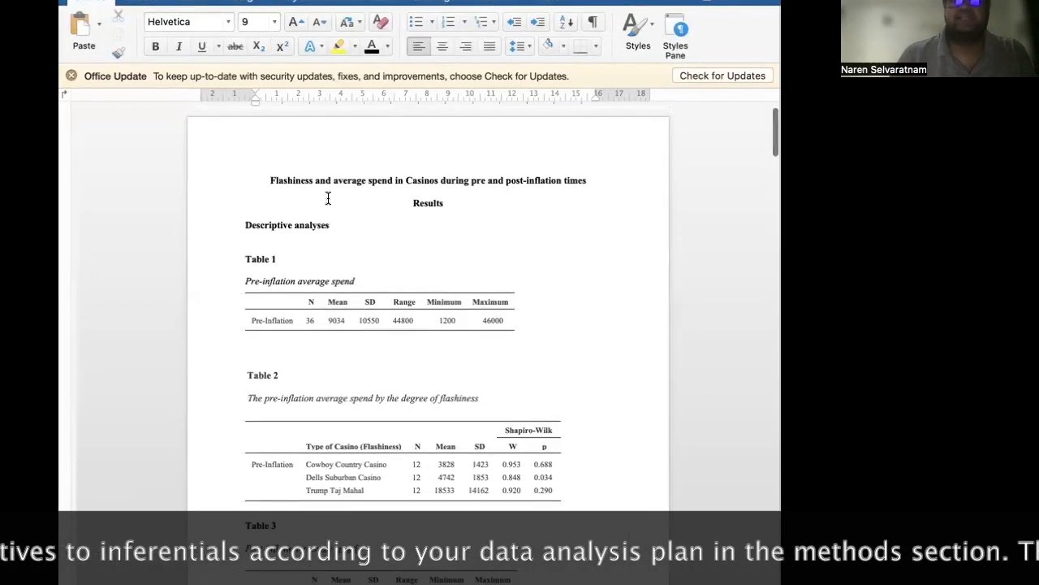
pyautogui.moveTo(271, 181); pyautogui.dragTo(588, 181)
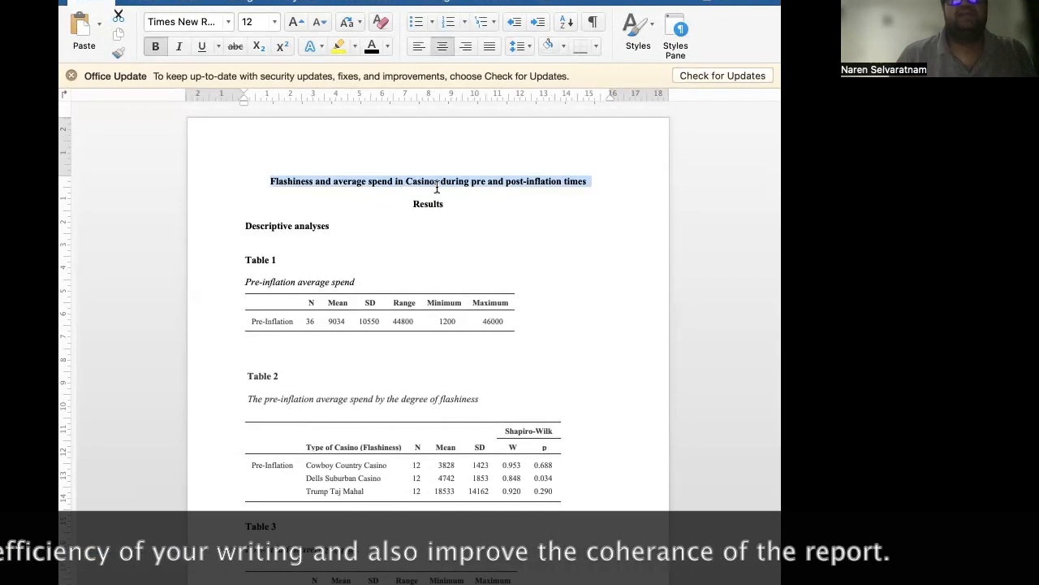
pyautogui.rightClick(525, 181)
pyautogui.click(545, 186)
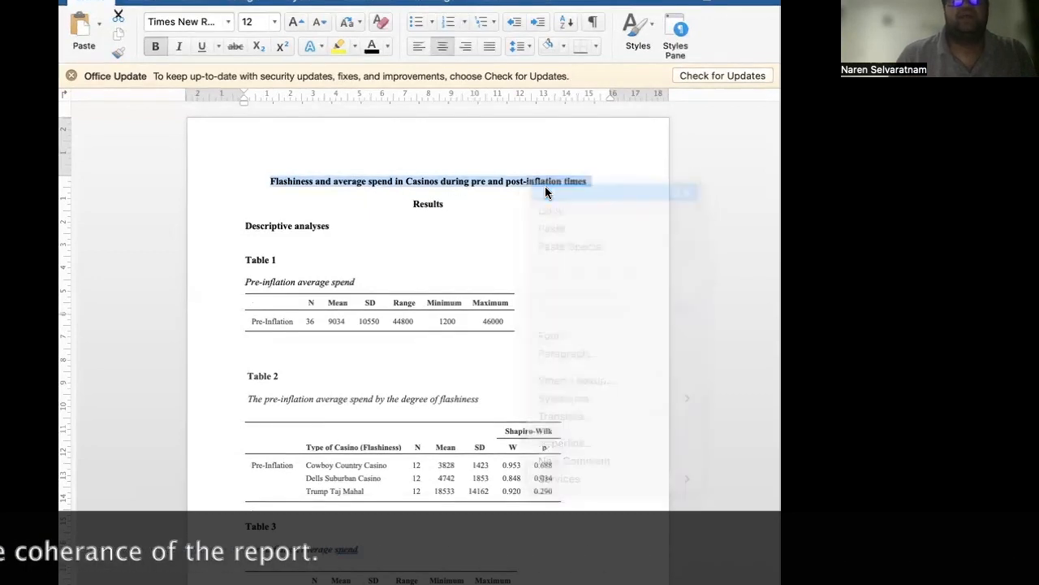
# Paste the cut title into the page header, left-align it, and return to the document body.
pyautogui.doubleClick(300, 141)
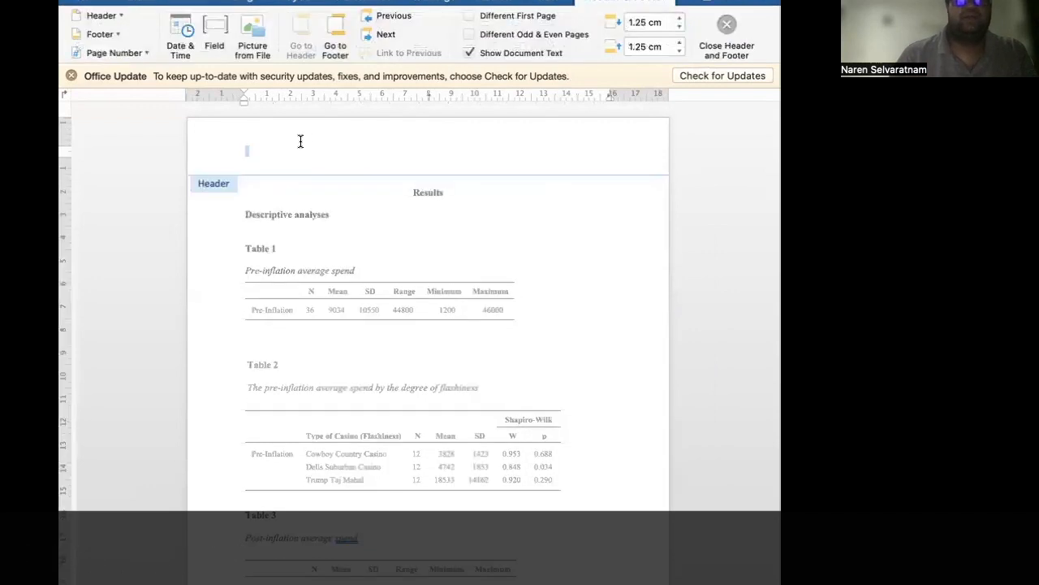
pyautogui.press('super+v')
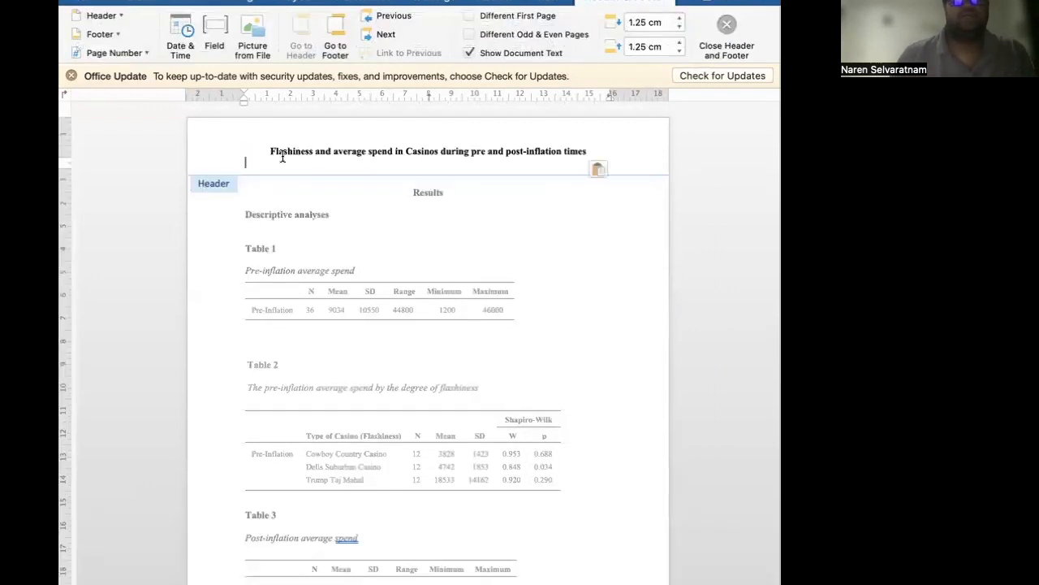
pyautogui.press('super+l')
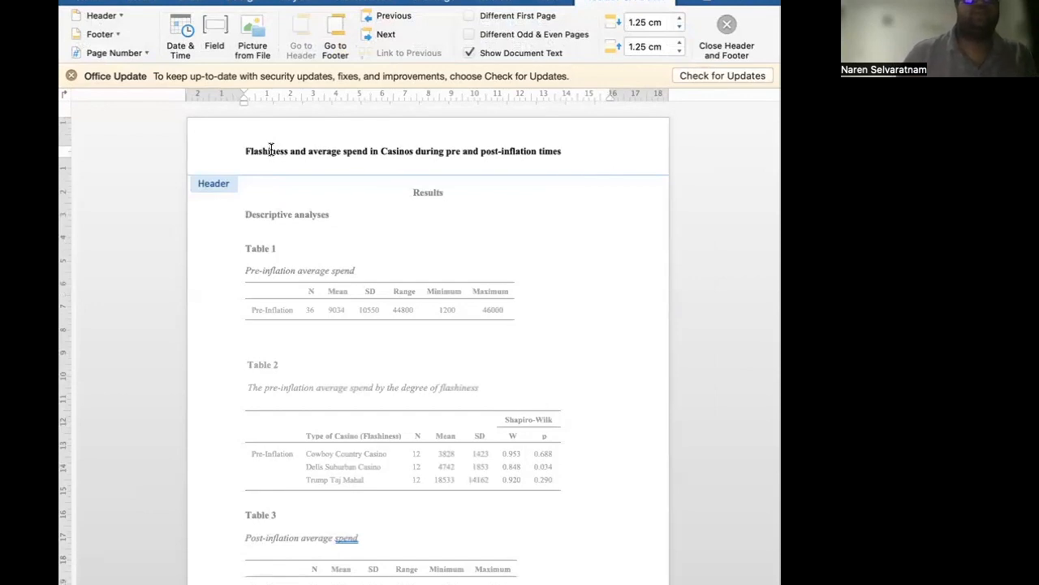
pyautogui.doubleClick(291, 192)
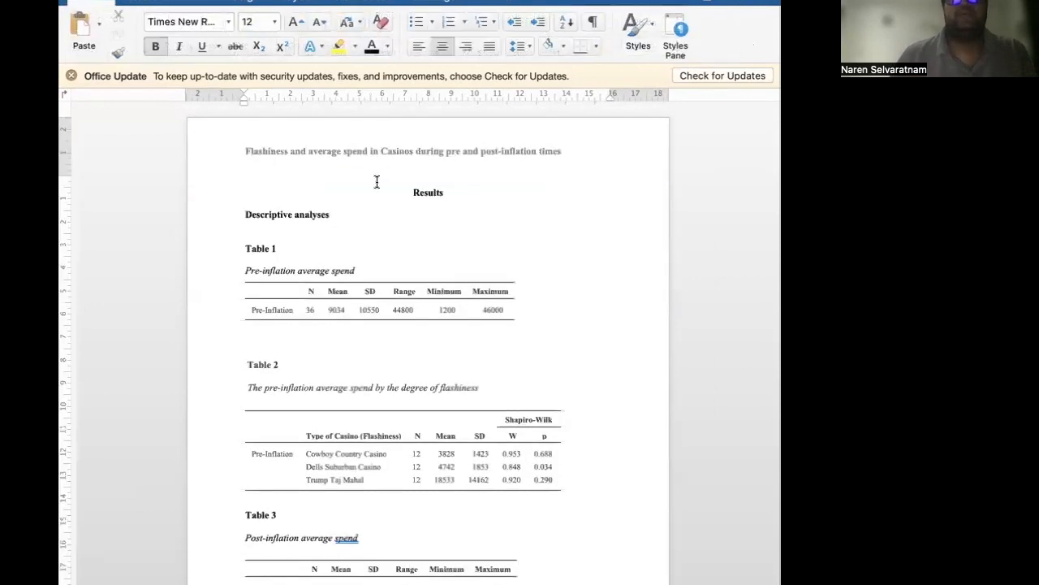
# Remove the empty line above the Results heading and centre the heading on the page.
pyautogui.press('super+l')
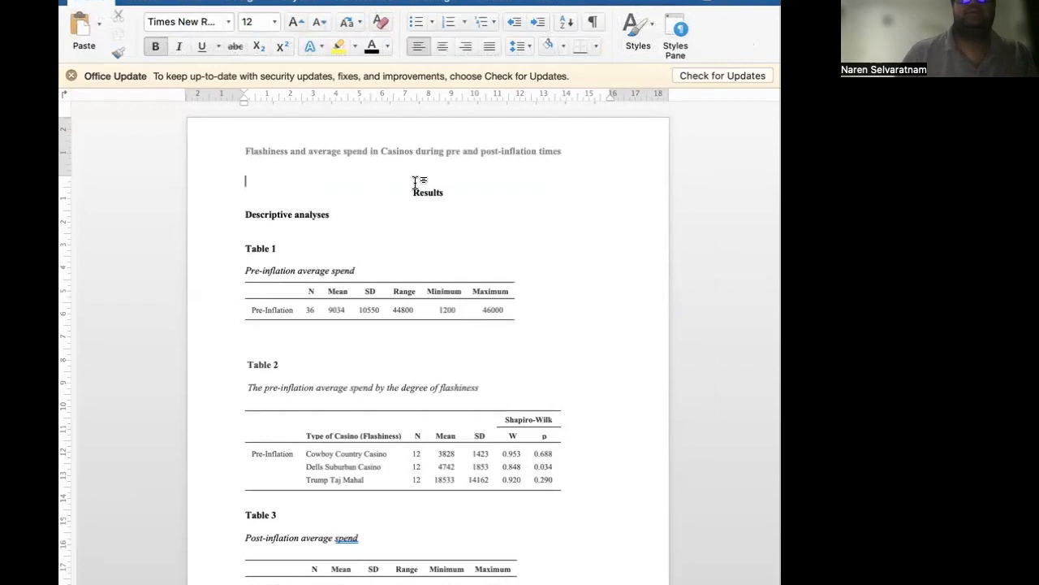
pyautogui.press('Delete')
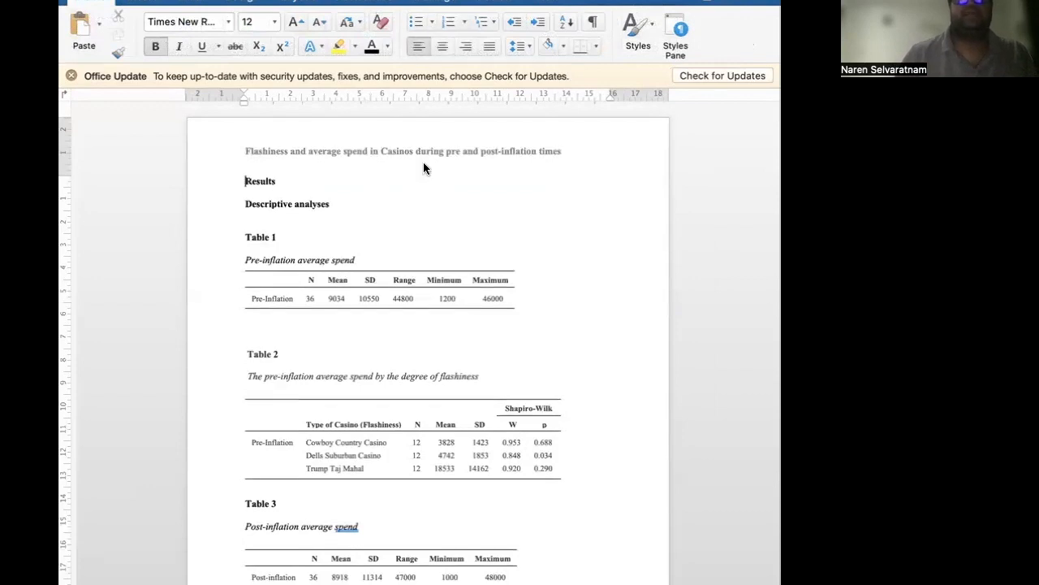
pyautogui.click(434, 47)
pyautogui.moveTo(449, 180); pyautogui.dragTo(403, 180)
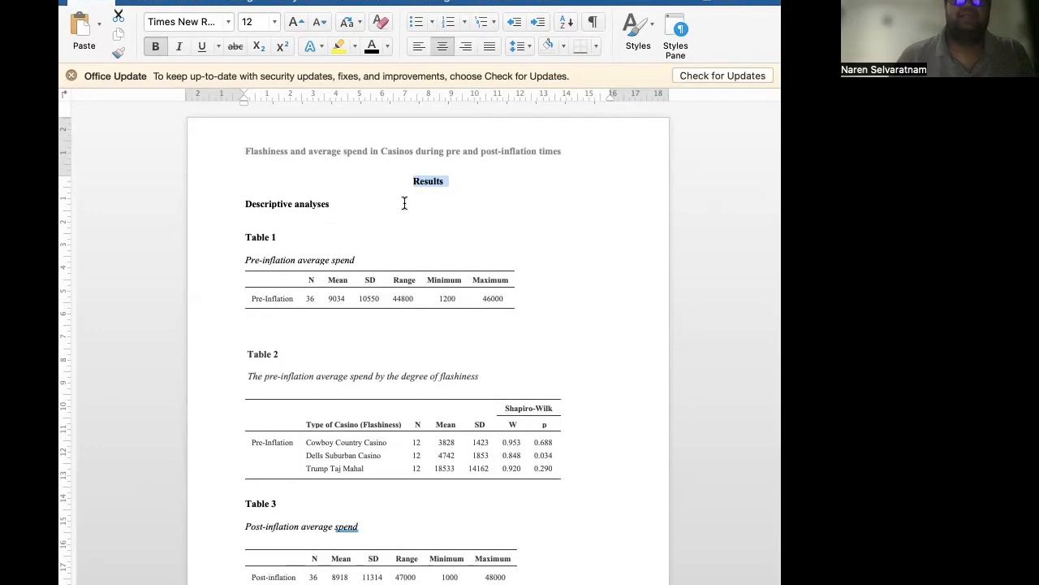
pyautogui.moveTo(329, 203); pyautogui.dragTo(246, 204)
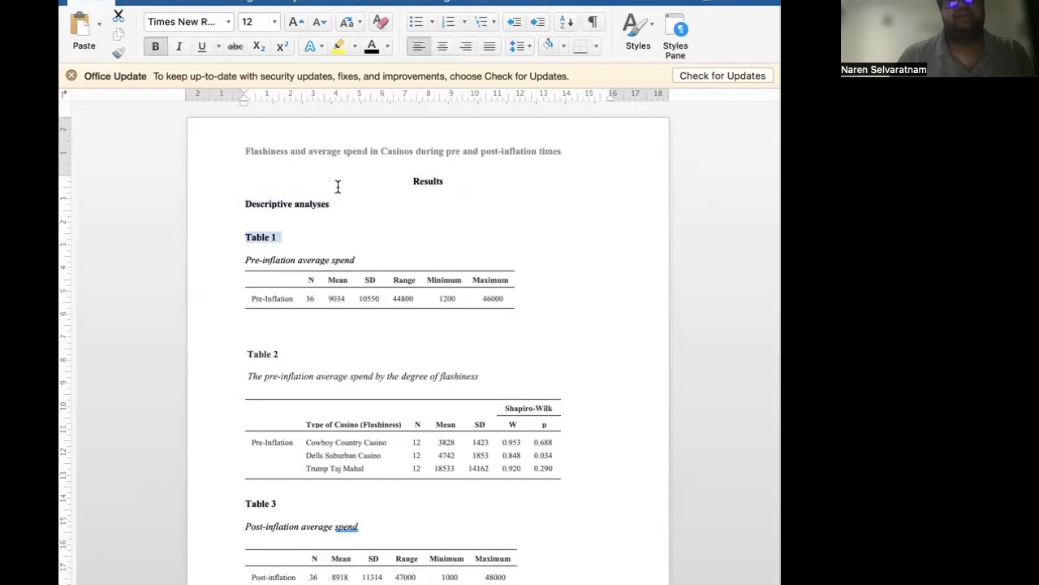
pyautogui.click(437, 191)
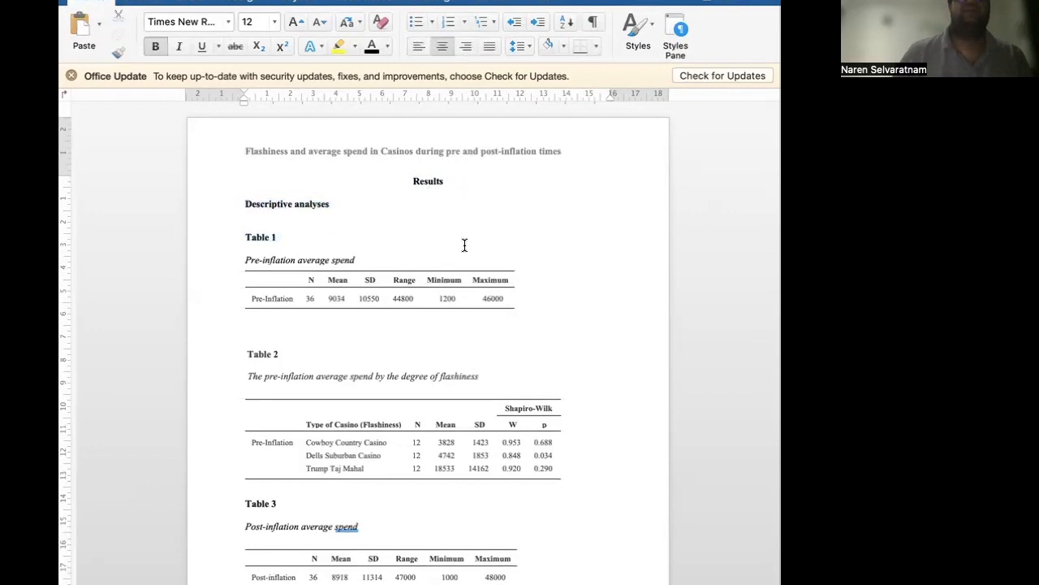
# Delete the extra blank lines between the Table 3 data and the Table 4 heading.
pyautogui.scroll(-1, 281, 272)
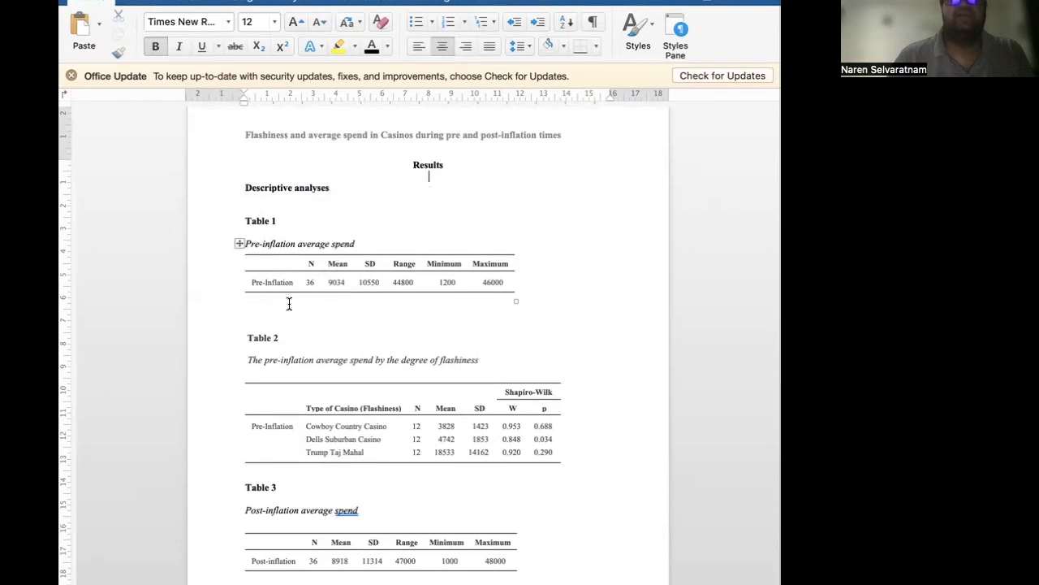
pyautogui.scroll(-2, 336, 280)
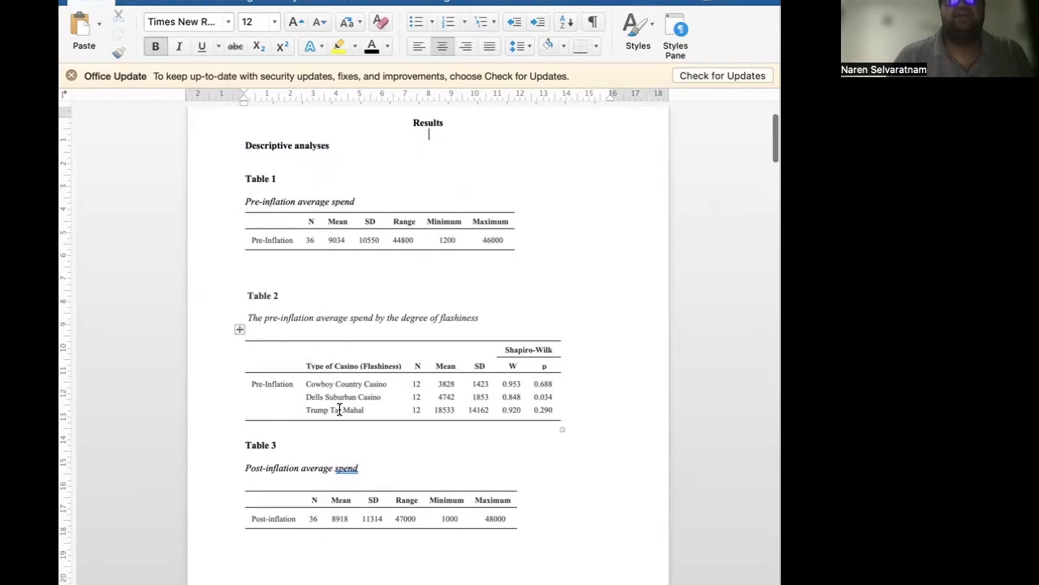
pyautogui.scroll(-3, 336, 405)
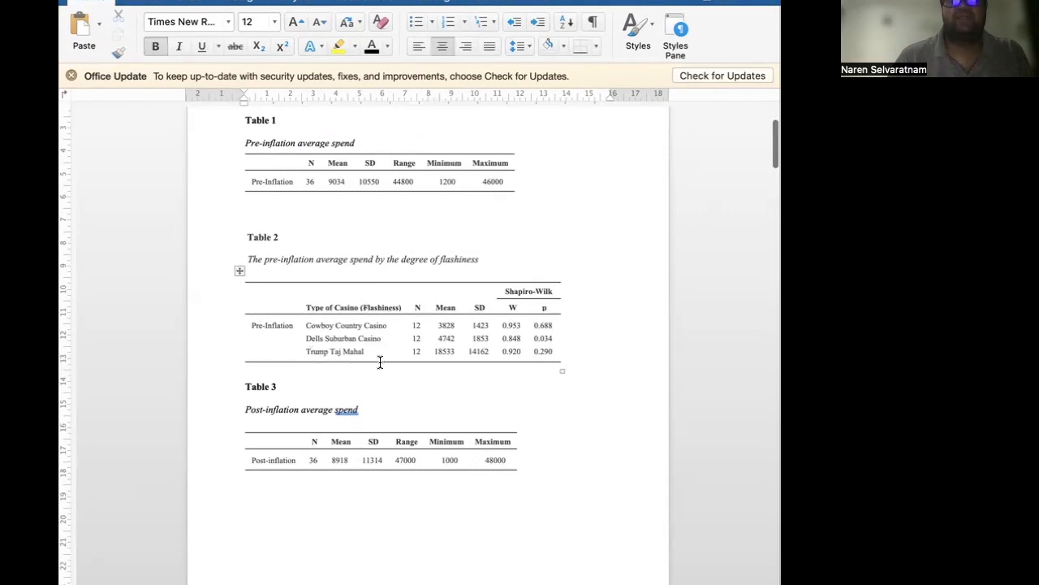
pyautogui.scroll(-1, 304, 388)
pyautogui.scroll(-7, 304, 388)
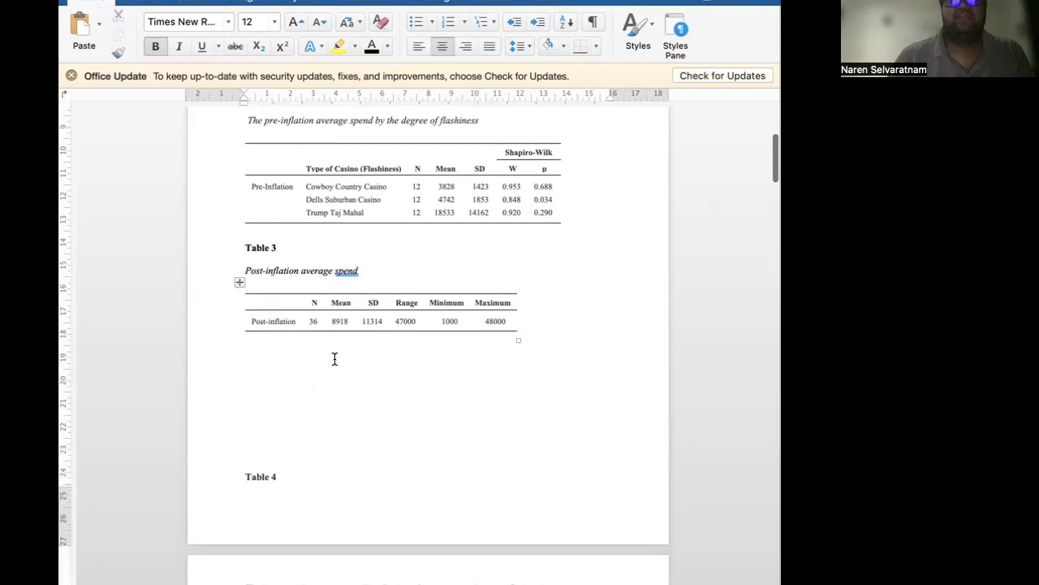
pyautogui.click(265, 453)
pyautogui.press('BackSpace')
pyautogui.press('BackSpace')
pyautogui.press('BackSpace')
pyautogui.press('BackSpace')
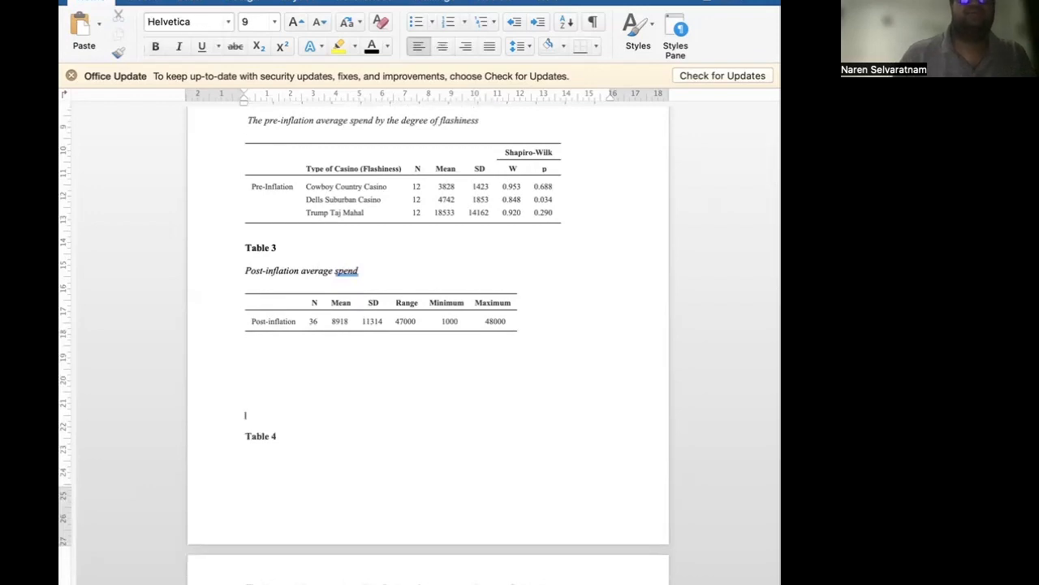
pyautogui.press('BackSpace')
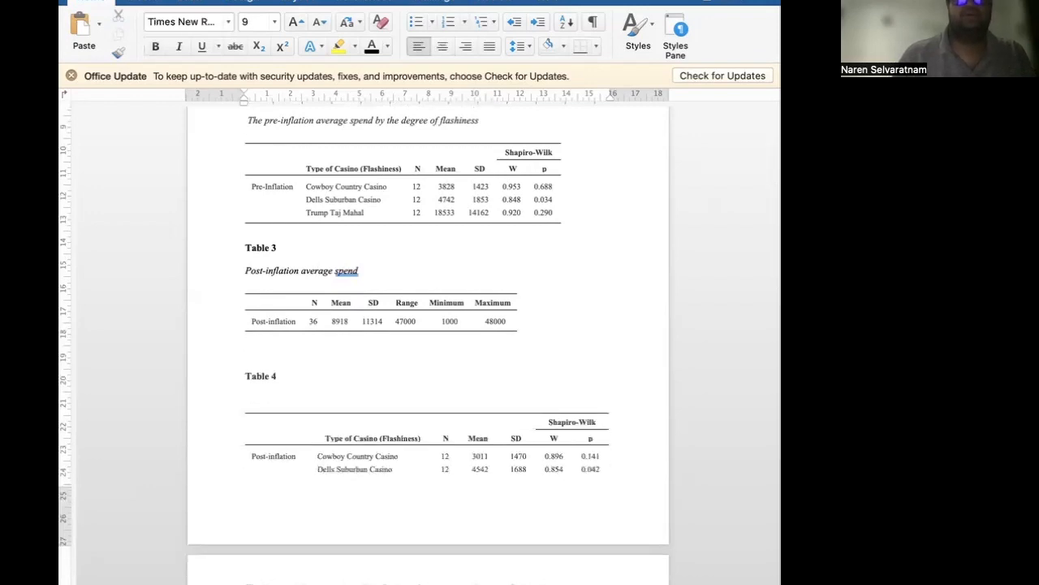
# Insert blank lines above the Table 4 heading until its heading, caption and whole table start on the next page.
pyautogui.scroll(-4, 428, 341)
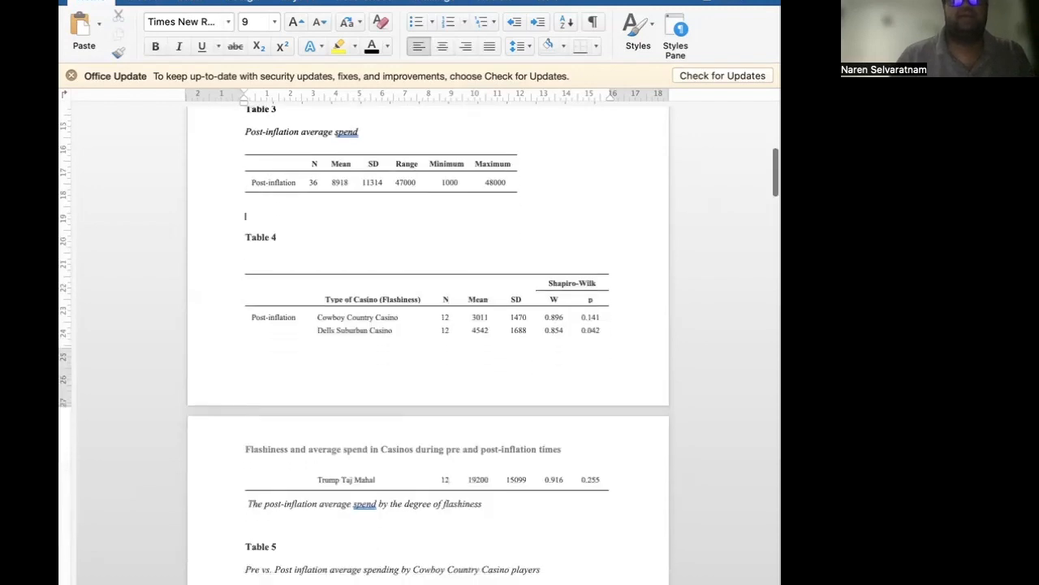
pyautogui.scroll(1, 428, 341)
pyautogui.press('Return')
pyautogui.press('Return')
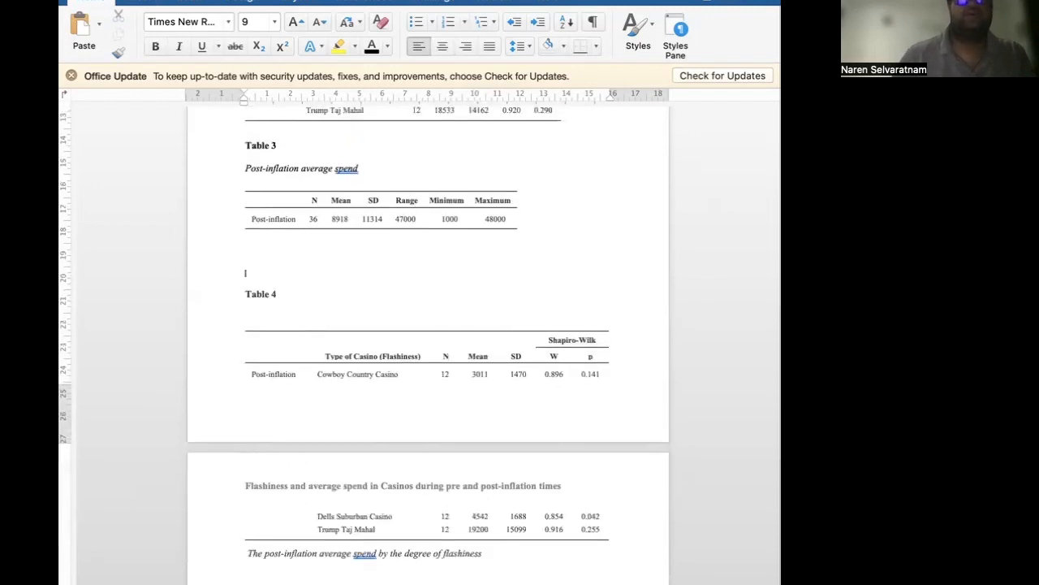
pyautogui.press('Return')
pyautogui.press('Return')
pyautogui.press('Return')
pyautogui.press('Return')
pyautogui.press('Return')
pyautogui.press('Return')
pyautogui.press('Return')
pyautogui.press('Return')
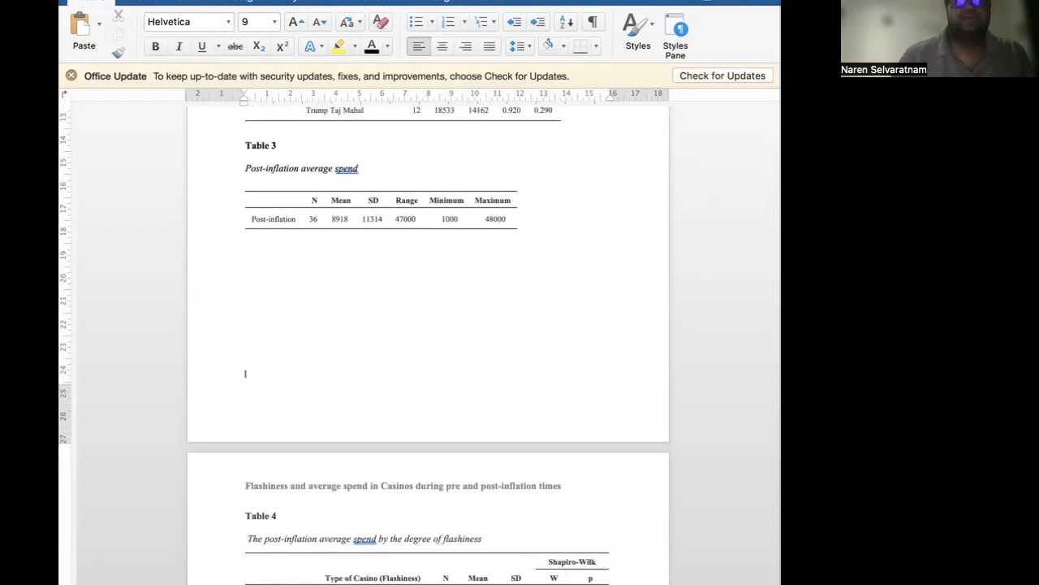
pyautogui.scroll(-3, 309, 488)
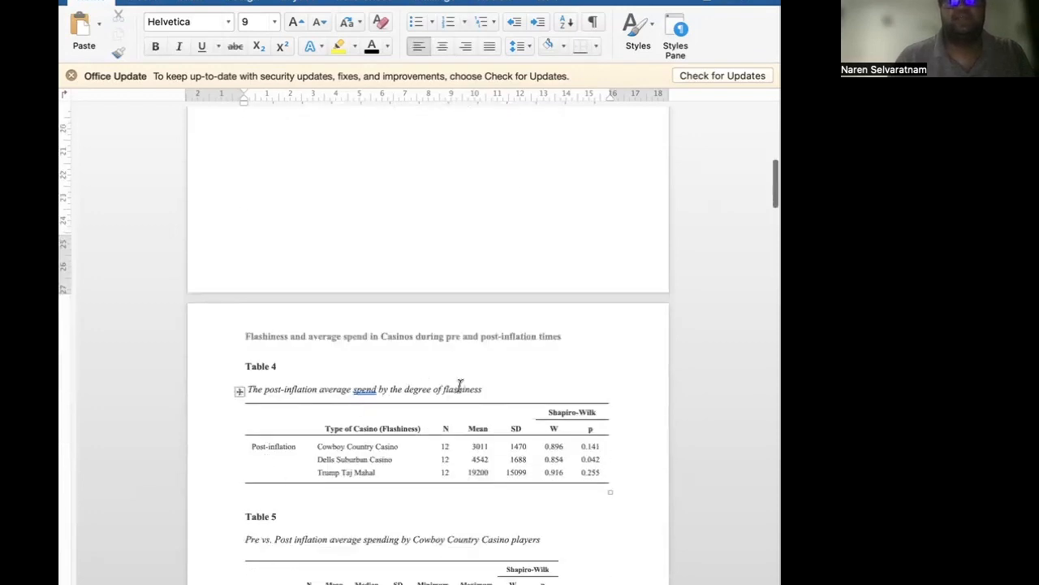
# Review the descriptives tables and captions from Table 3 on post-inflation spend through the casino-specific pre vs. post tables.
pyautogui.scroll(4, 406, 452)
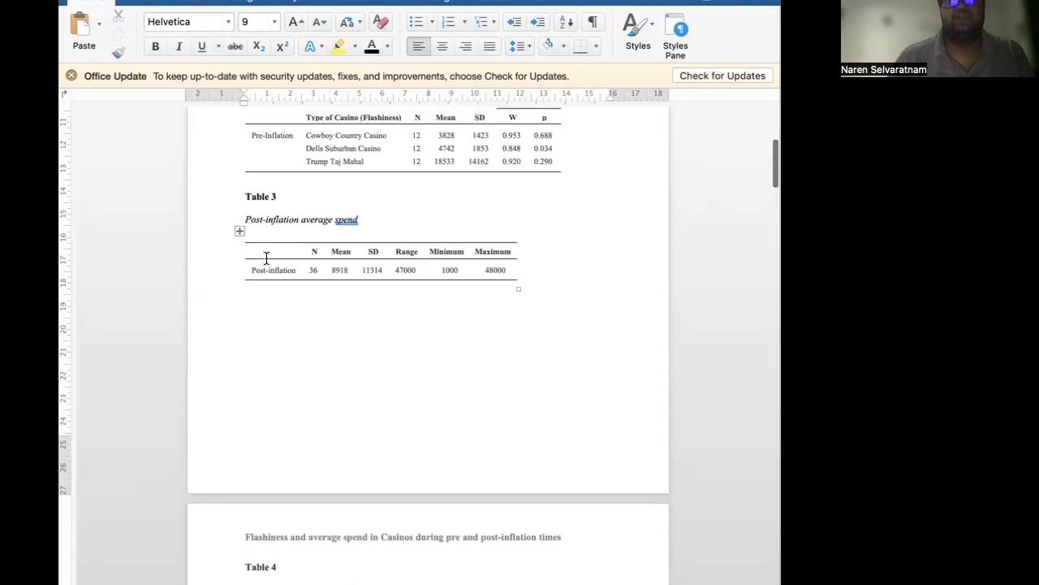
pyautogui.scroll(-8, 306, 318)
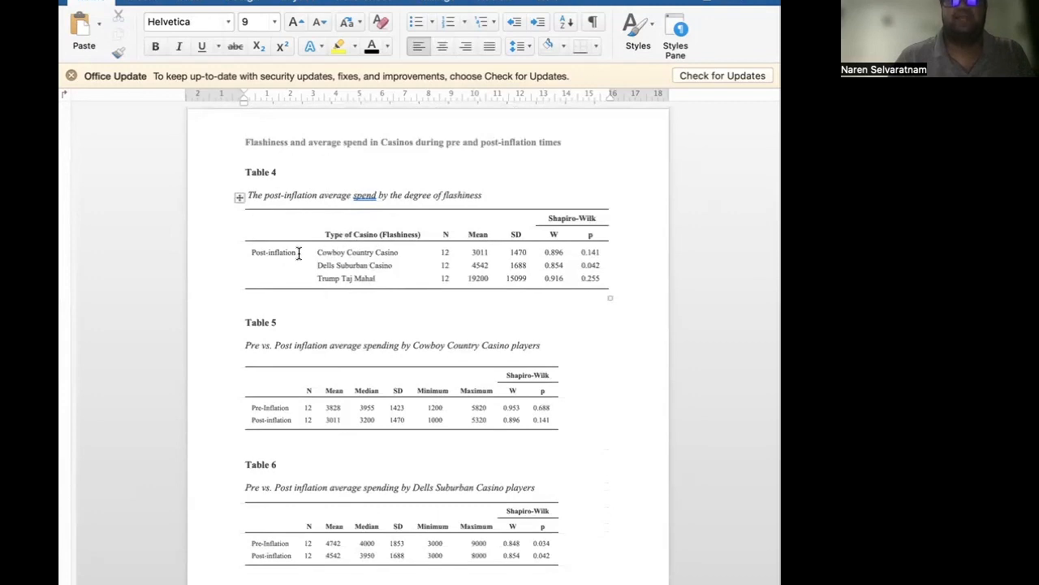
pyautogui.scroll(-2, 352, 265)
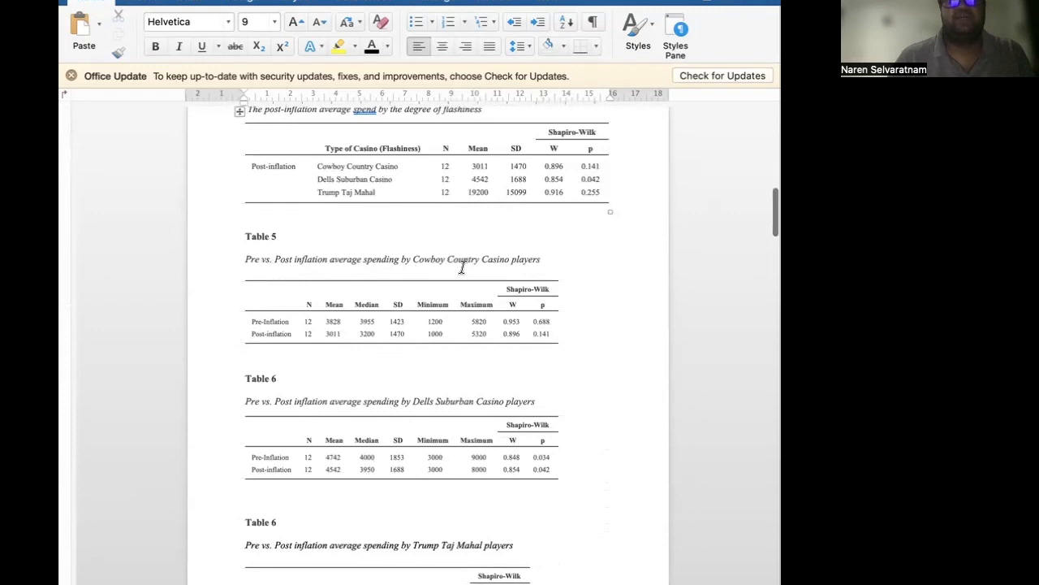
# Review the pre- and post-inflation spending tables, the Hypothesis 1 statement and the inferential statistics tables across the document.
pyautogui.scroll(-3, 454, 286)
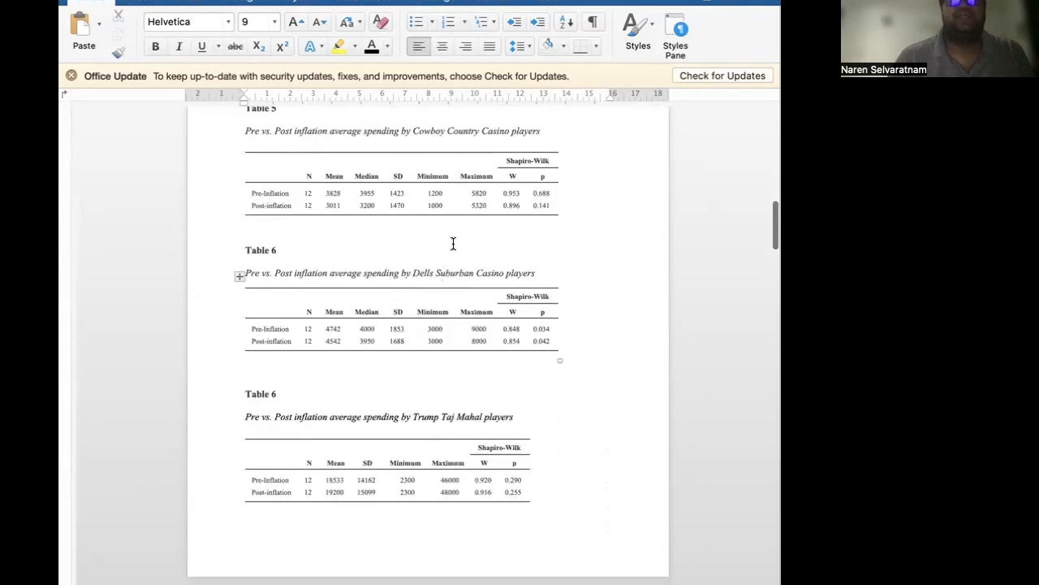
pyautogui.scroll(-2, 423, 331)
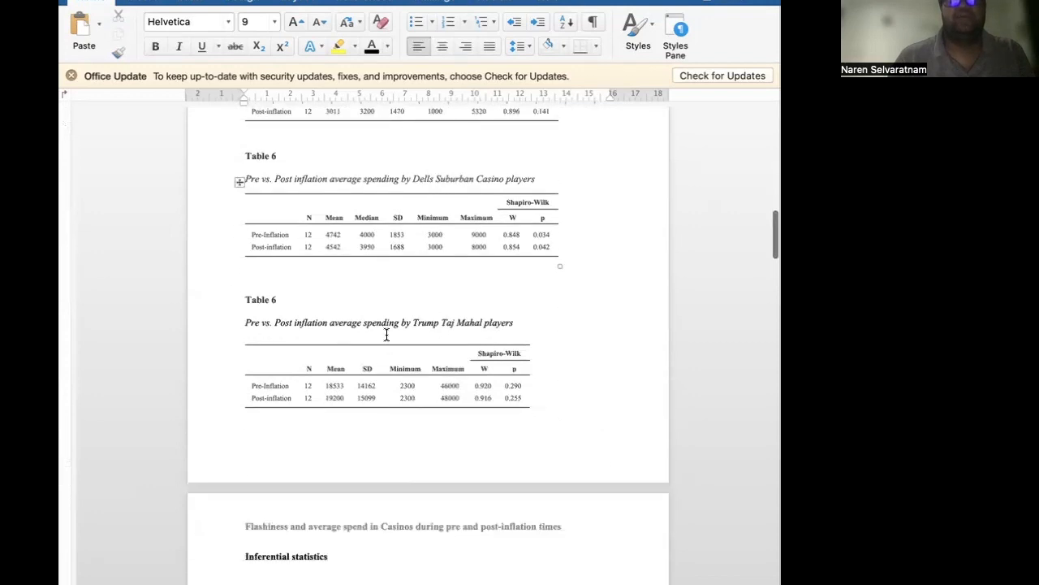
pyautogui.scroll(-5, 457, 366)
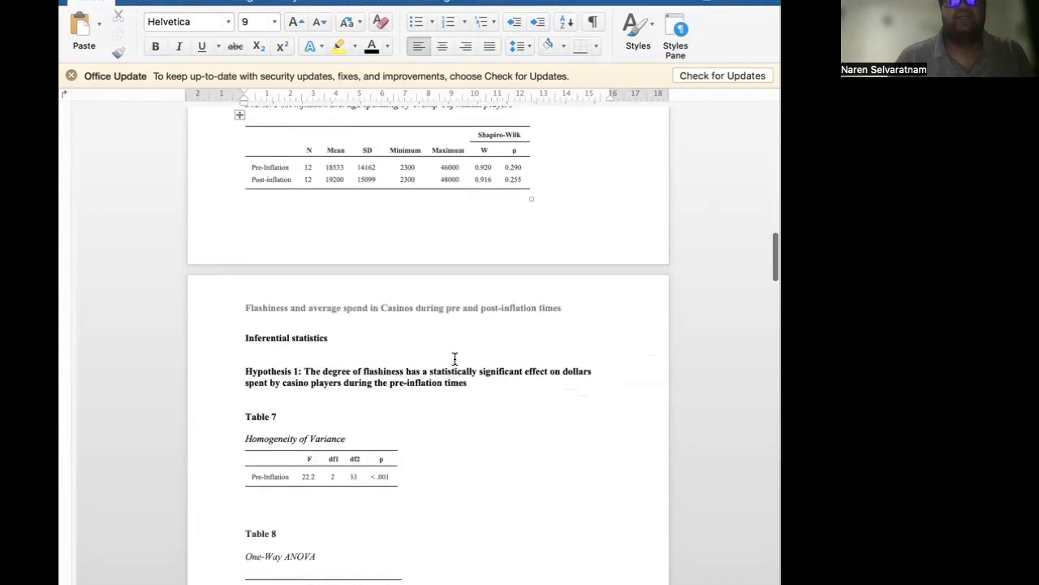
pyautogui.scroll(-2, 452, 358)
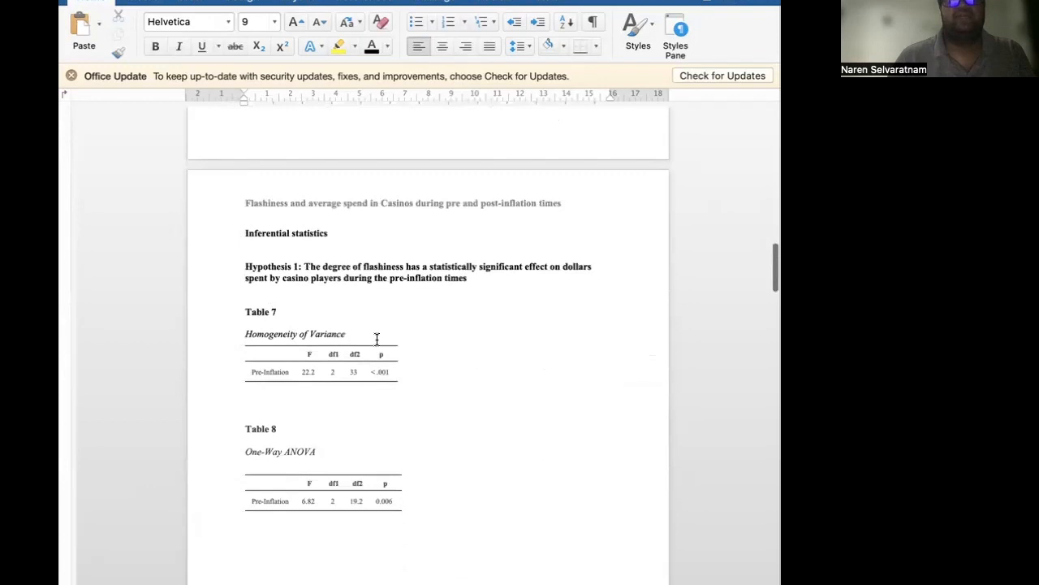
pyautogui.scroll(-1, 376, 339)
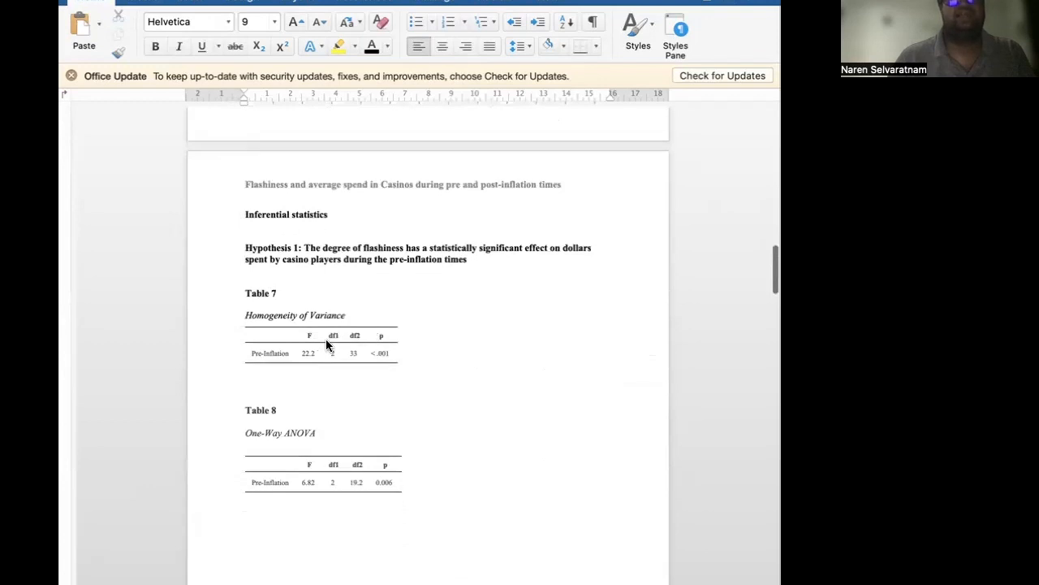
pyautogui.moveTo(245, 248); pyautogui.dragTo(466, 258)
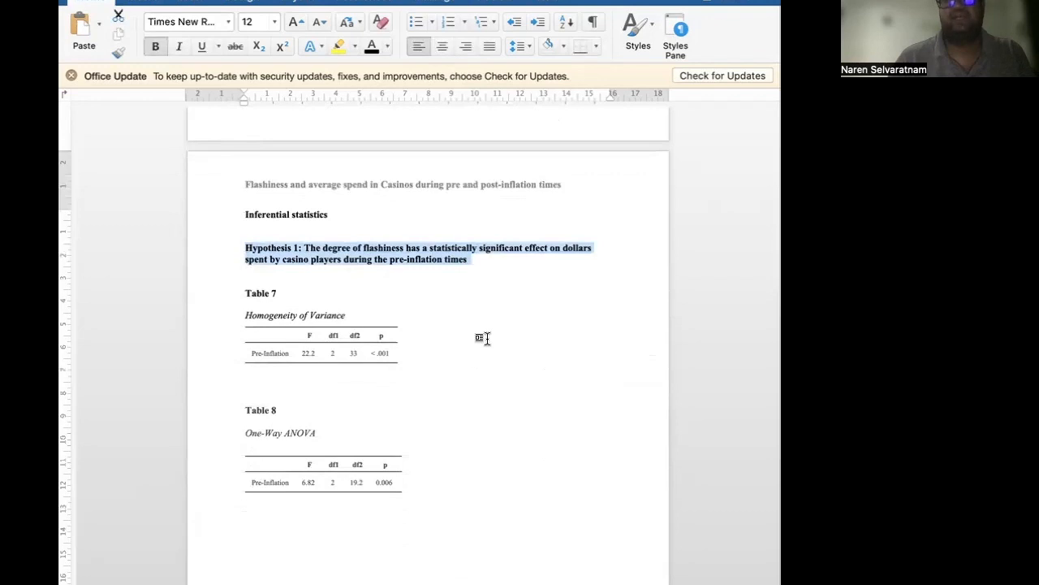
pyautogui.scroll(-10, 485, 339)
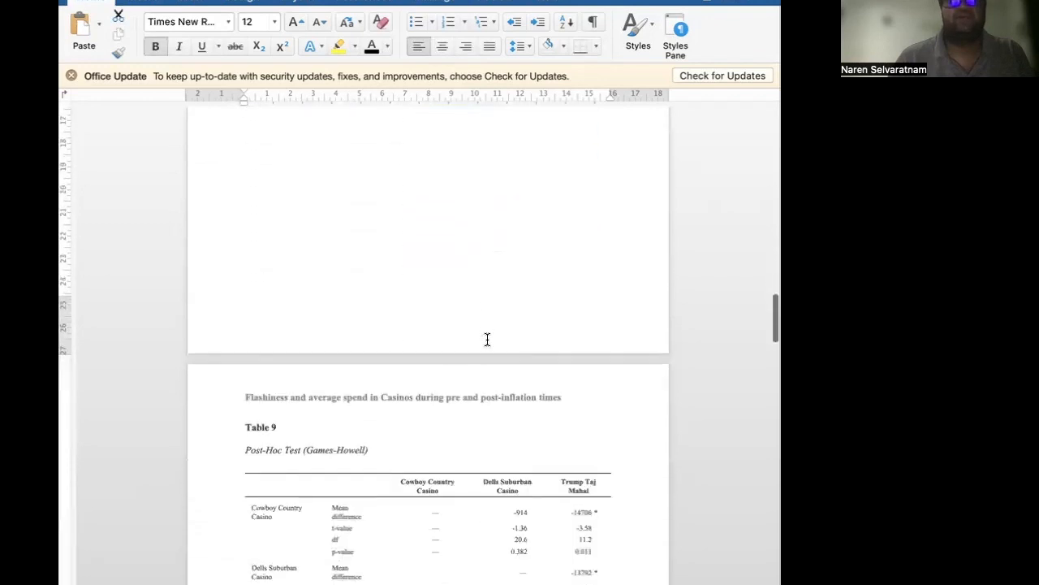
pyautogui.scroll(-5, 488, 340)
pyautogui.scroll(-10, 462, 355)
pyautogui.scroll(-15, 371, 354)
pyautogui.scroll(-15, 371, 354)
pyautogui.scroll(-15, 372, 355)
pyautogui.scroll(20, 371, 354)
pyautogui.scroll(20, 372, 354)
pyautogui.scroll(20, 372, 354)
pyautogui.scroll(20, 372, 354)
pyautogui.scroll(20, 371, 354)
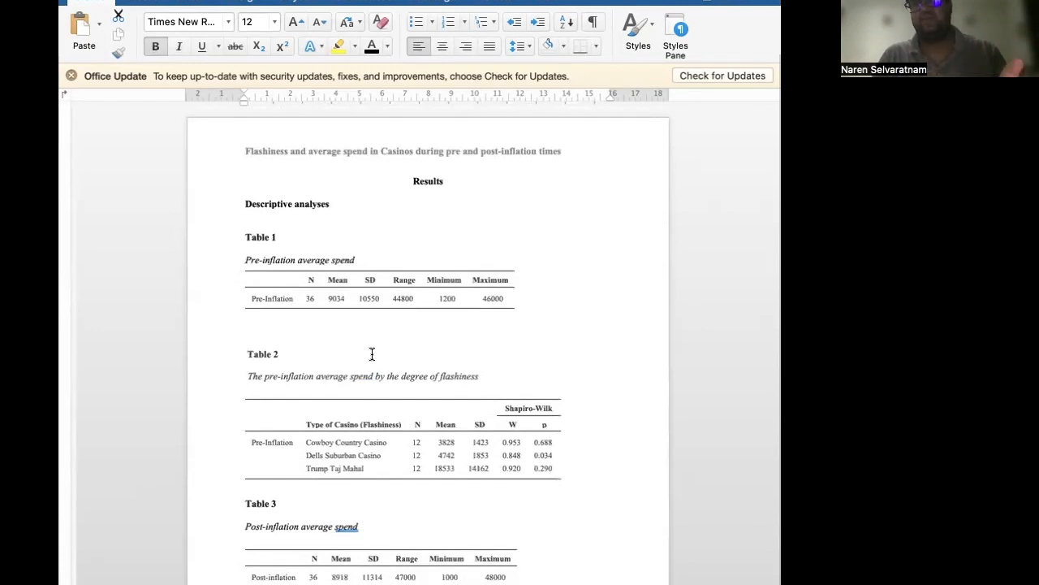
# Begin a non-bold paragraph under the Results heading with "The present study analyzed data from 36 casino players across three different".
pyautogui.click(431, 185)
pyautogui.press('Return')
pyautogui.press('Return')
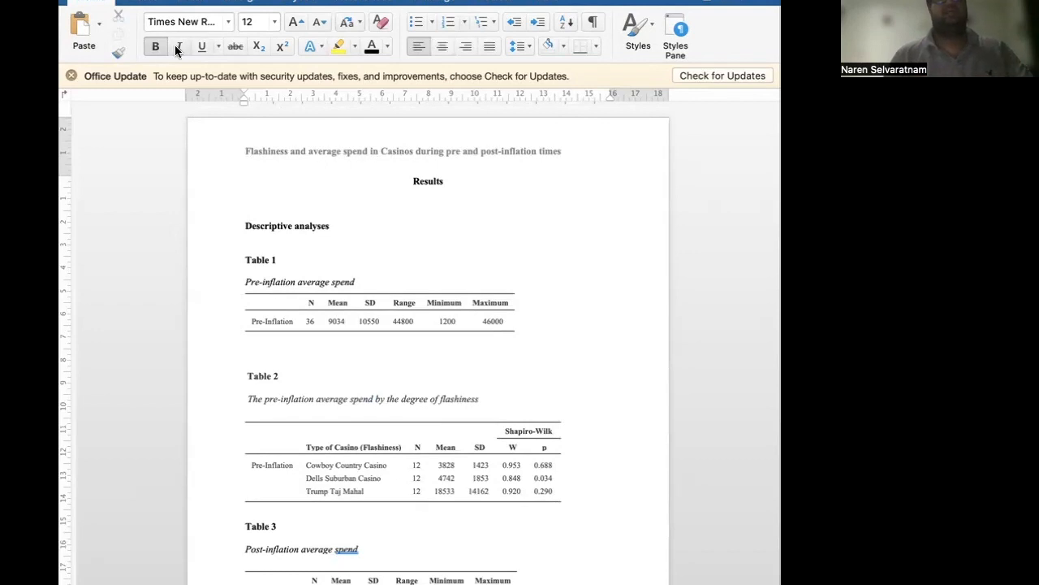
pyautogui.write('The p')
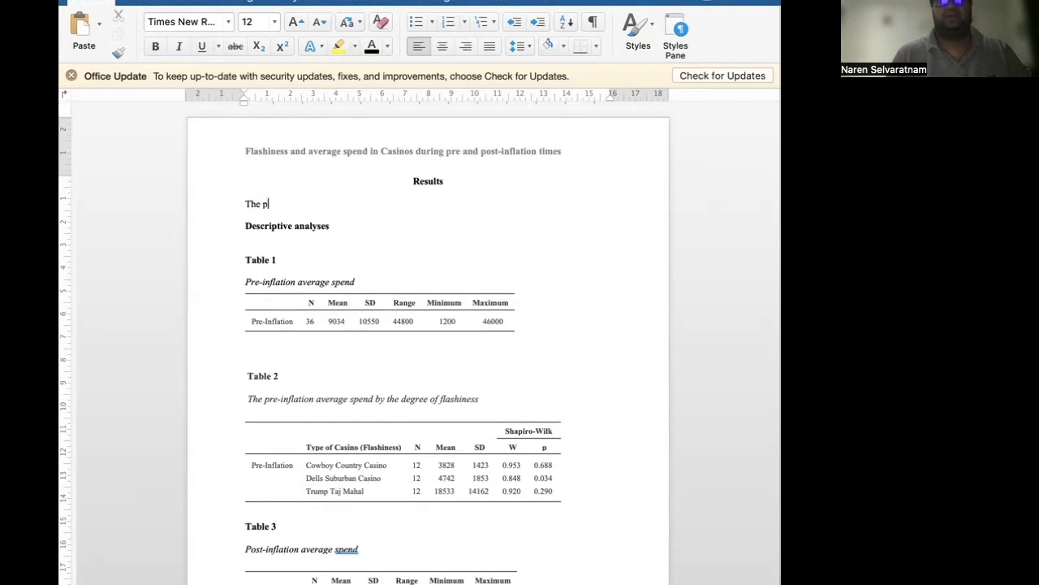
pyautogui.write('study')
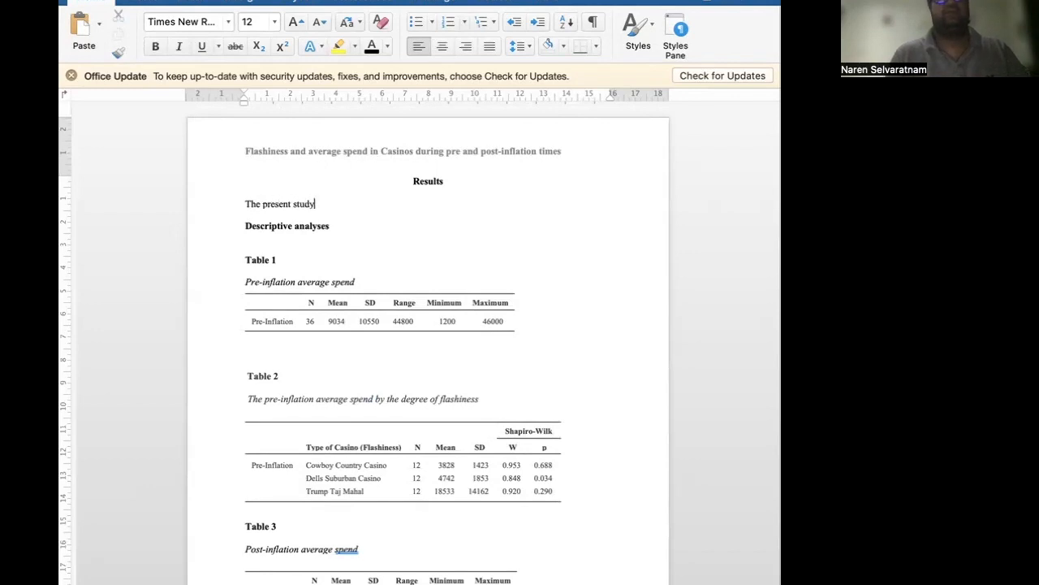
pyautogui.write(' analyze')
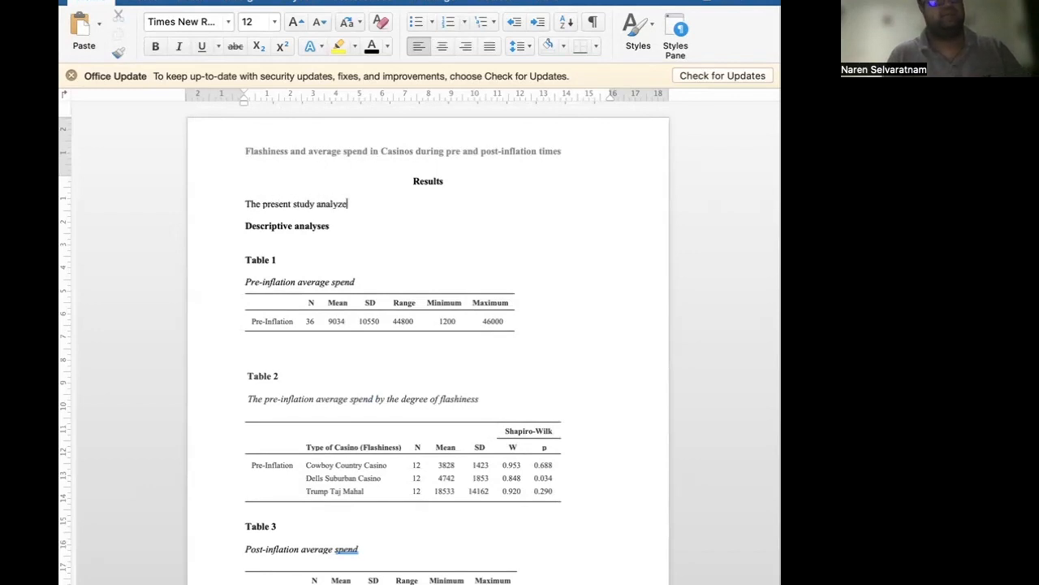
pyautogui.write('d data from')
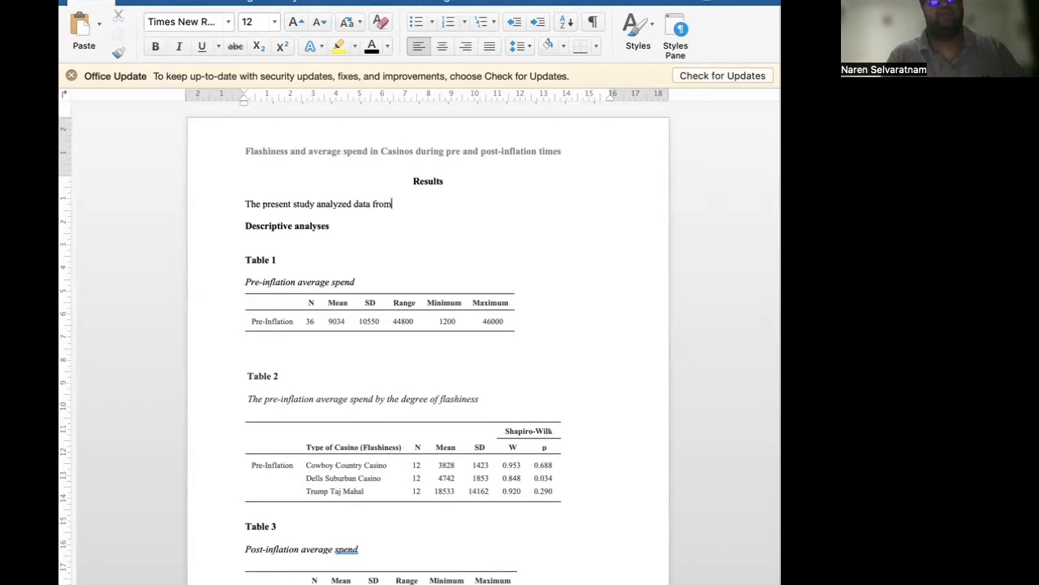
pyautogui.write(' 36 ')
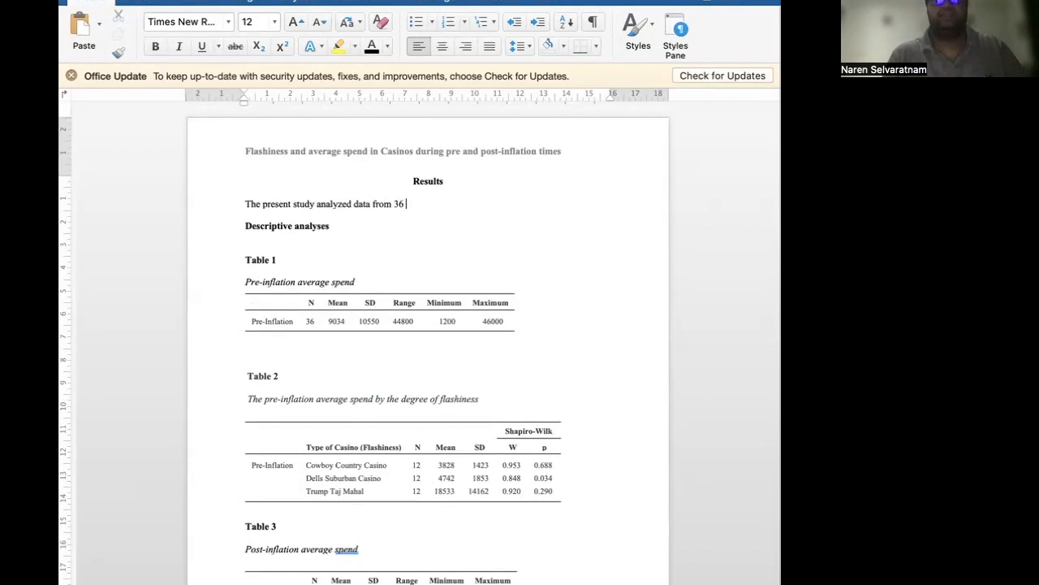
pyautogui.write('casino')
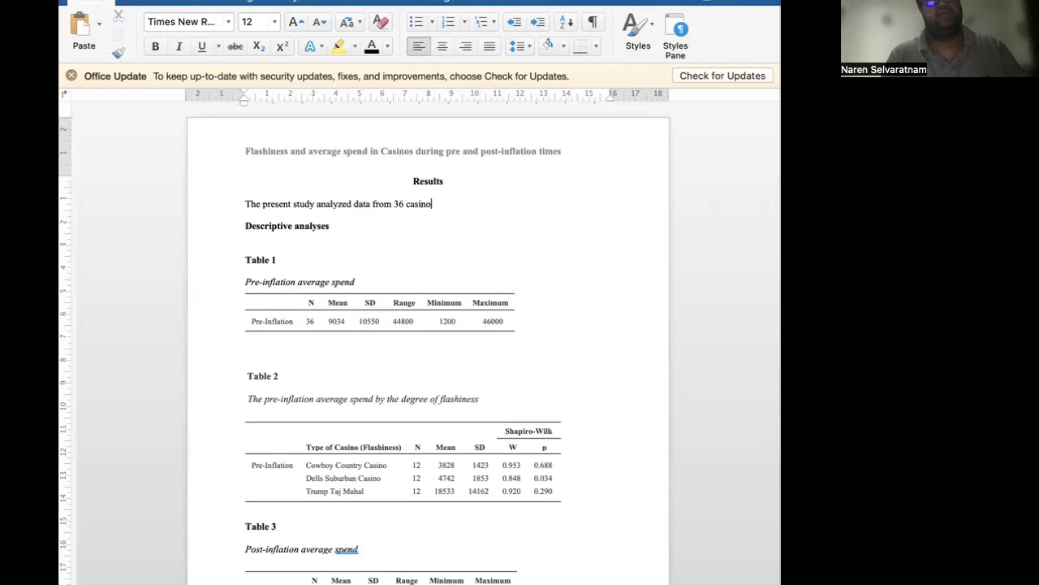
pyautogui.write(' players across three different')
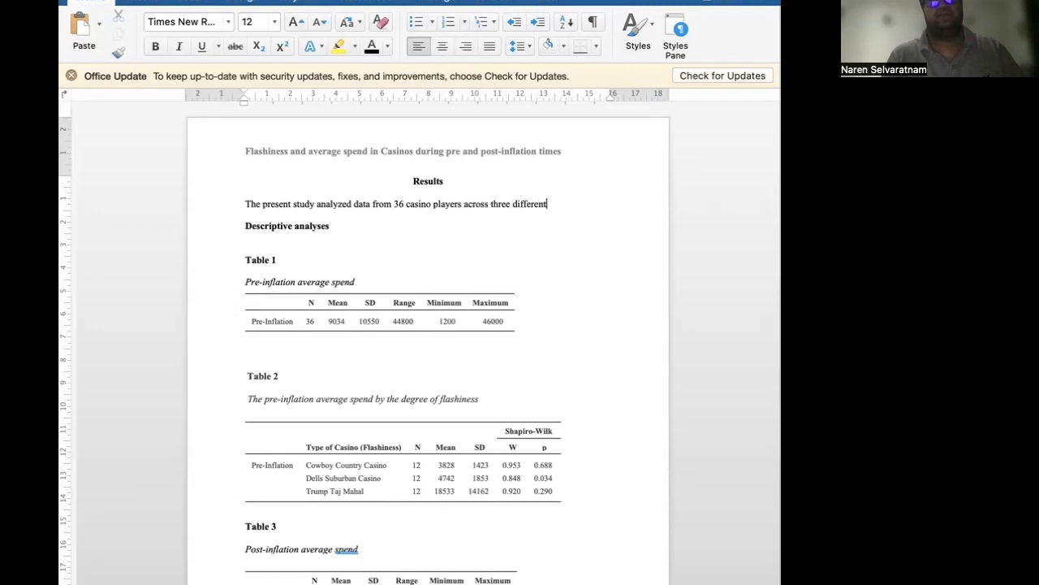
# Replace "across three different" in the opening sentence with "representing Country casinos, Suburban casinos, and urban casinos.".
pyautogui.press('BackSpace')
pyautogui.press('BackSpace')
pyautogui.press('BackSpace')
pyautogui.press('BackSpace')
pyautogui.press('BackSpace')
pyautogui.write('represe')
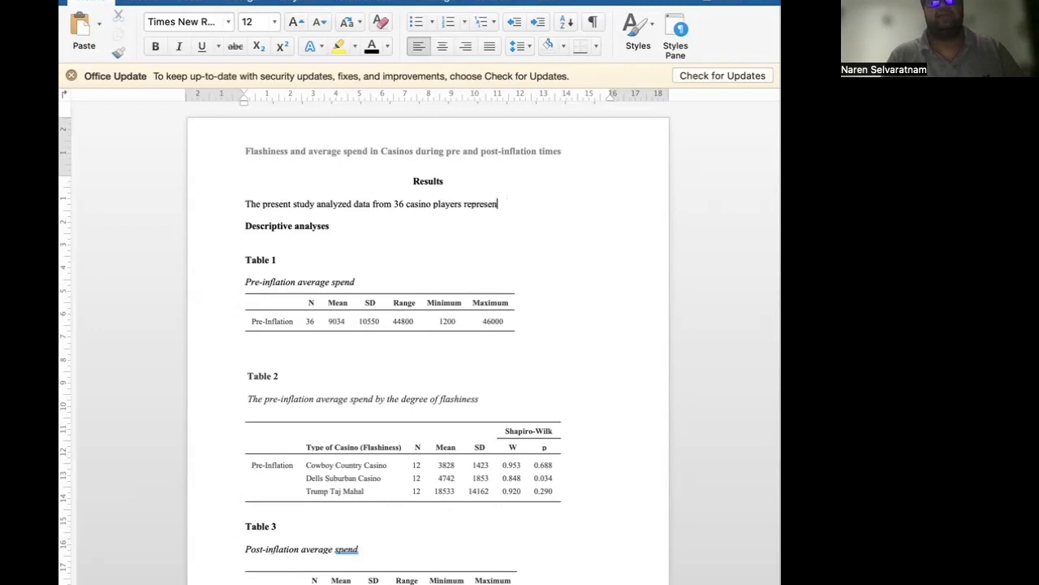
pyautogui.write('nting Country casinos,')
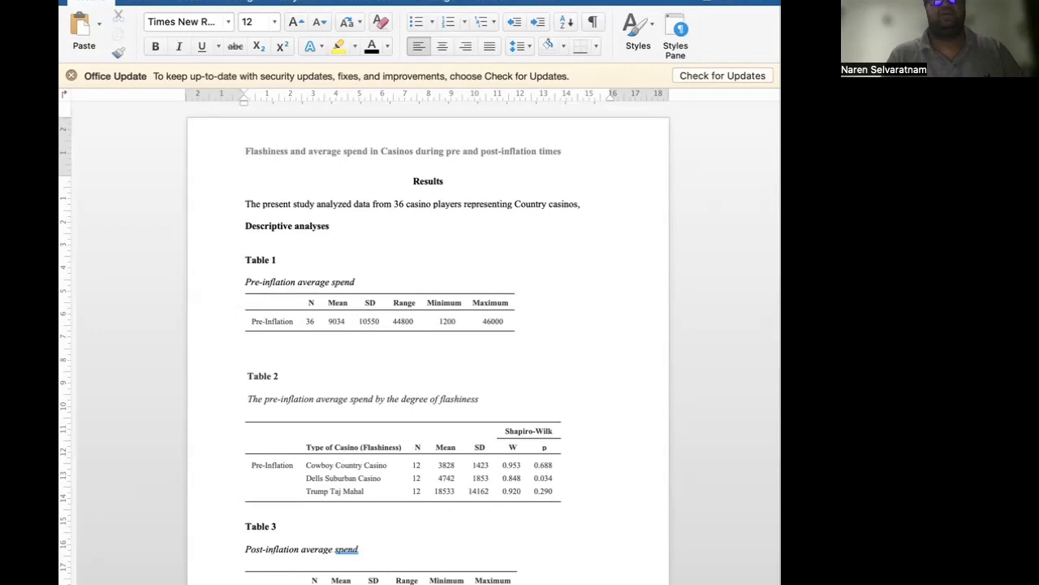
pyautogui.write('Su')
pyautogui.write('urban casinos, and ur')
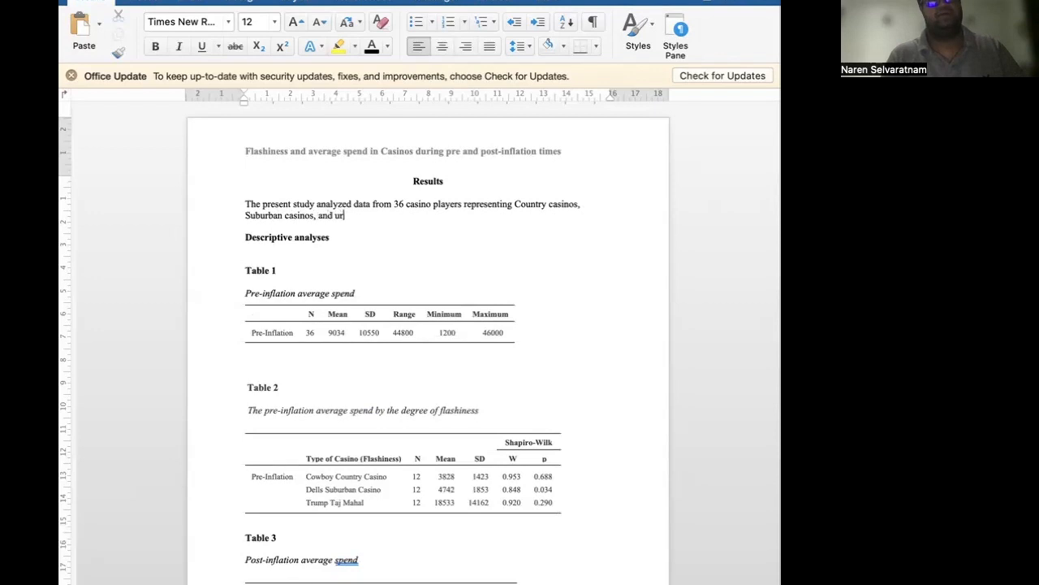
pyautogui.write('ban casinos.')
# Apply double line spacing to the introductory paragraph under the Results heading.
pyautogui.moveTo(399, 216); pyautogui.dragTo(239, 204)
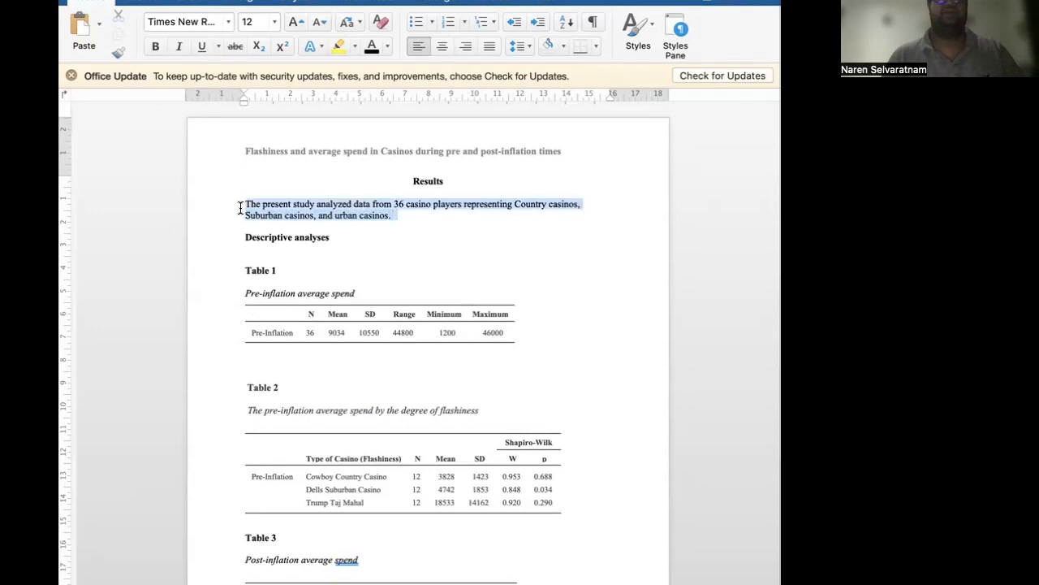
pyautogui.click(521, 53)
pyautogui.click(532, 126)
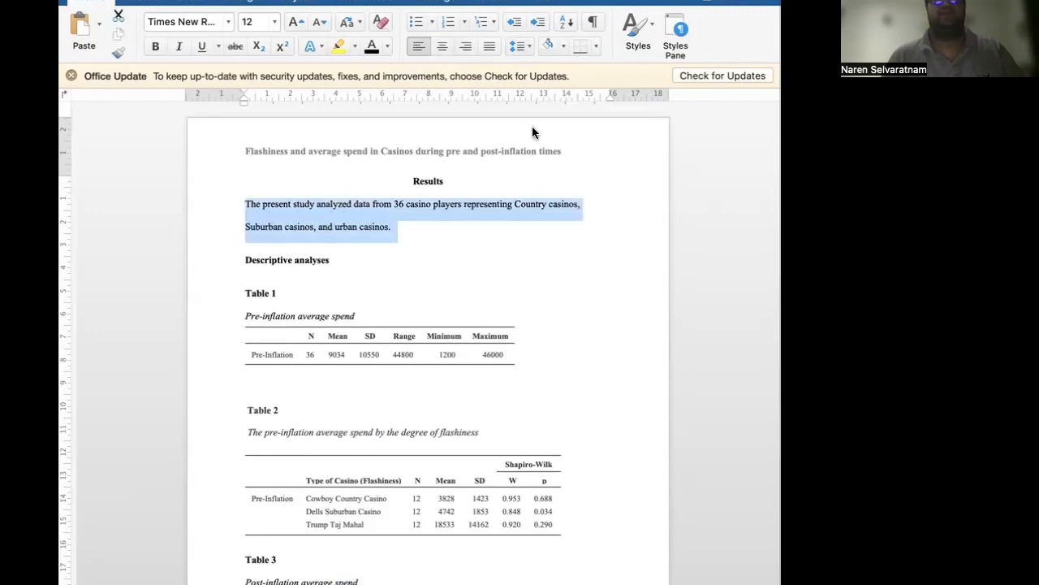
pyautogui.click(401, 229)
pyautogui.scroll(-1, 225, 268)
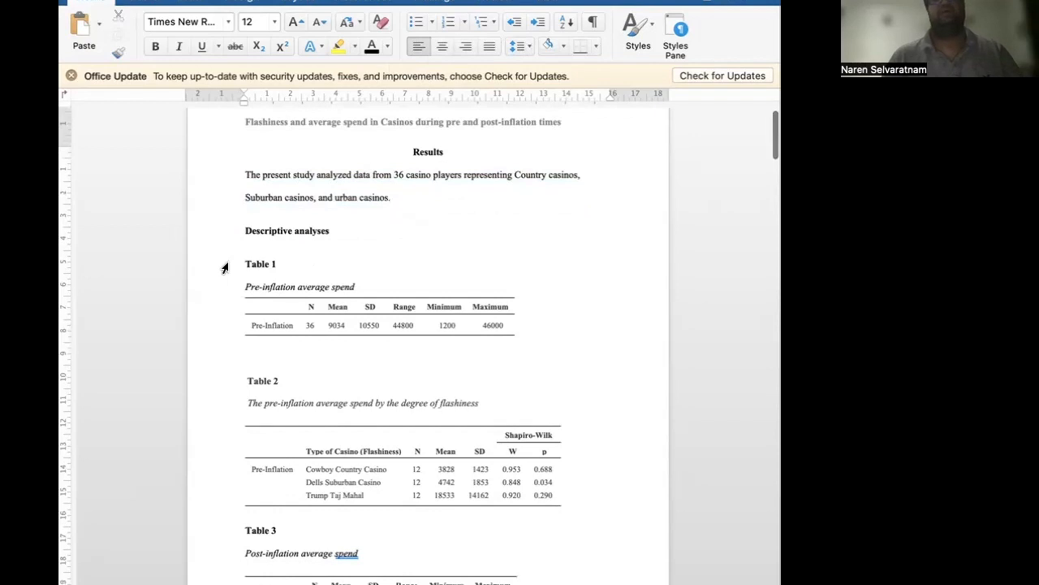
pyautogui.write('The type of casino is')
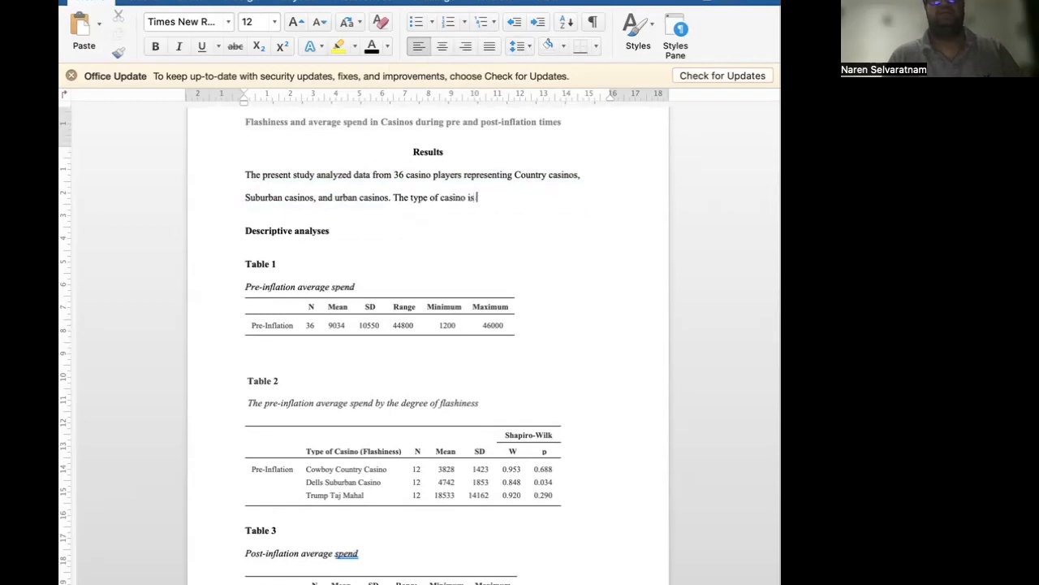
pyautogui.write('associated with a de')
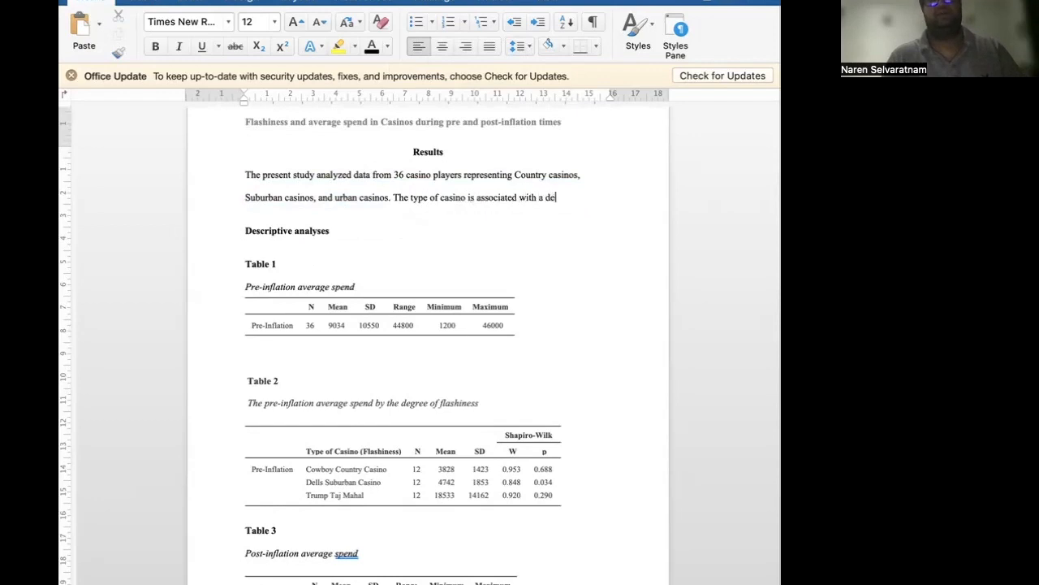
pyautogui.press('super+z')
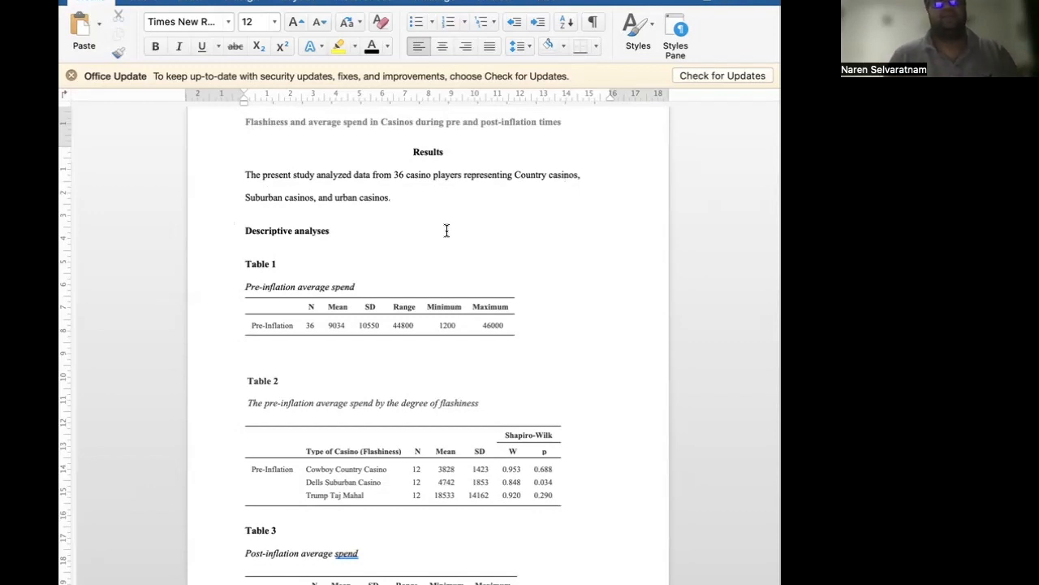
# Append to the introductory paragraph: "Their average spending patterns are analyzed and further compared between pre and post-inflation times.".
pyautogui.write('Their')
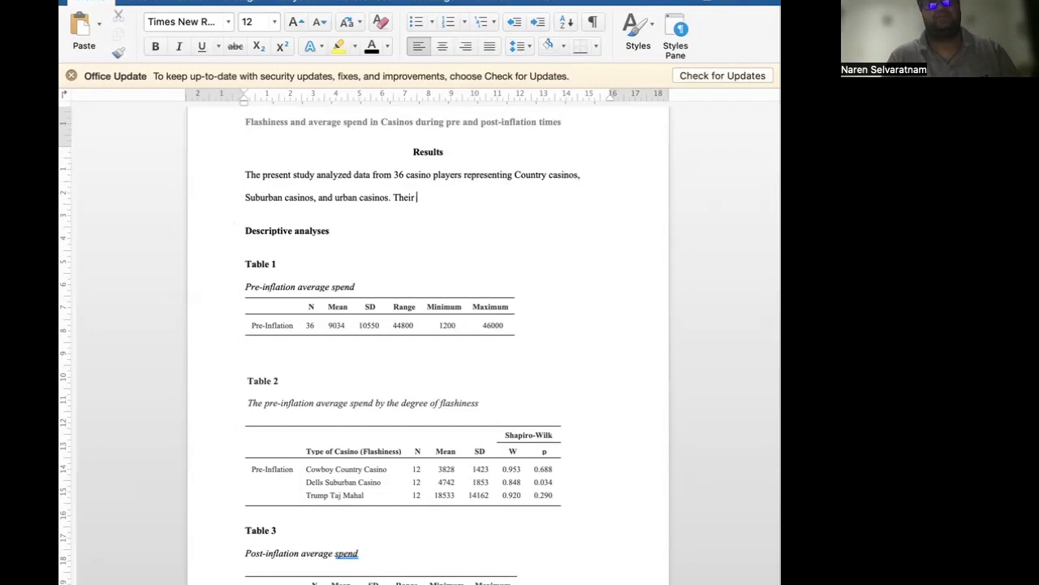
pyautogui.write('average spending patter')
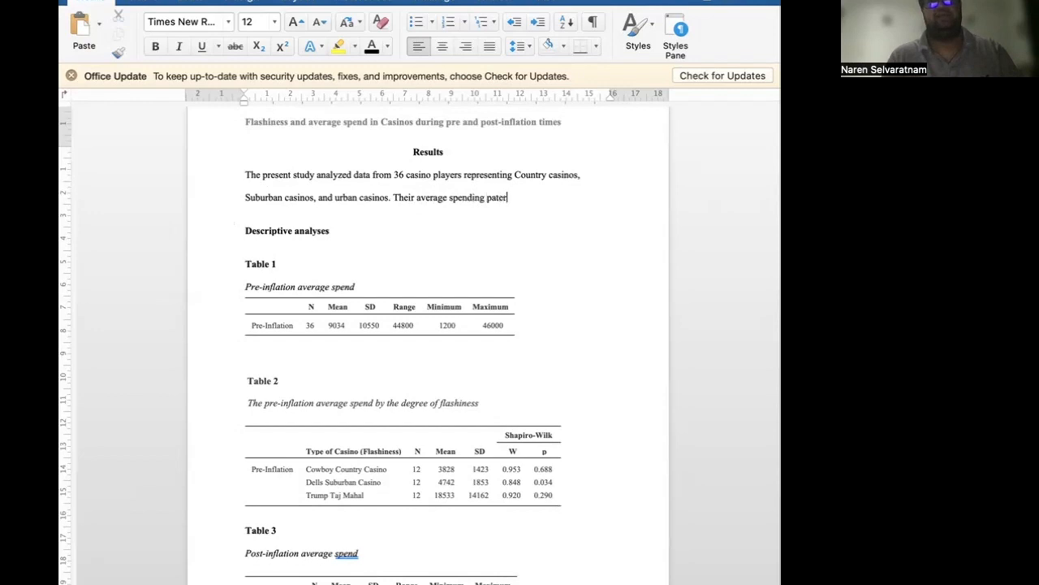
pyautogui.write('ns are analyzed')
pyautogui.write(' and further co')
pyautogui.write('mpared')
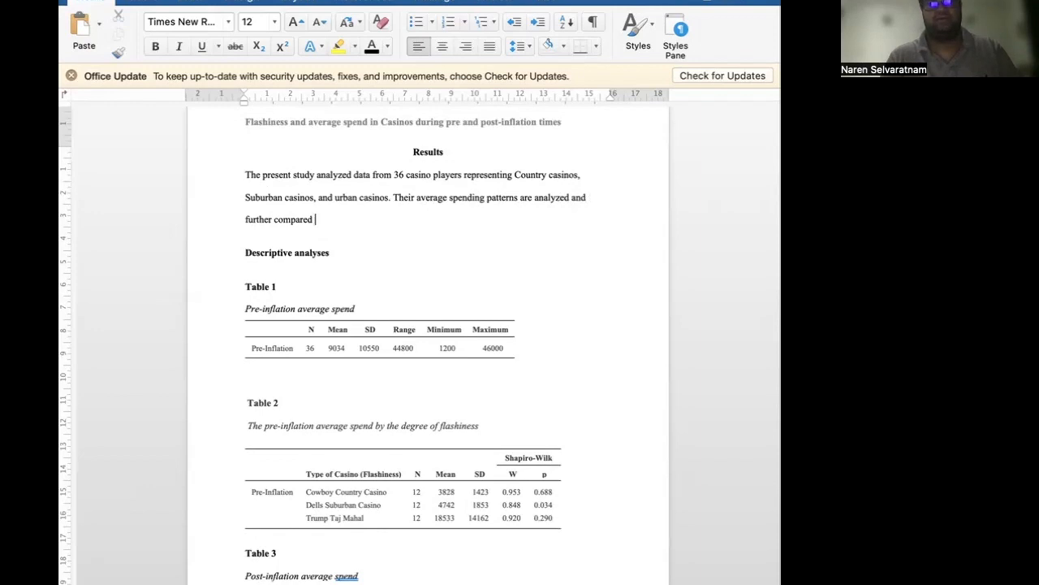
pyautogui.write('between pre')
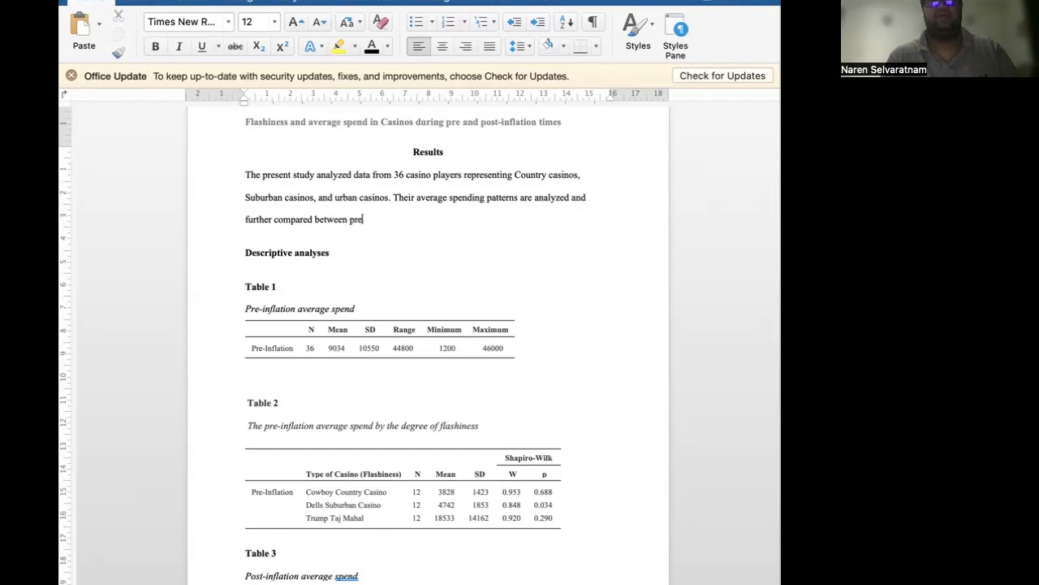
pyautogui.write(' and post inflation times.')
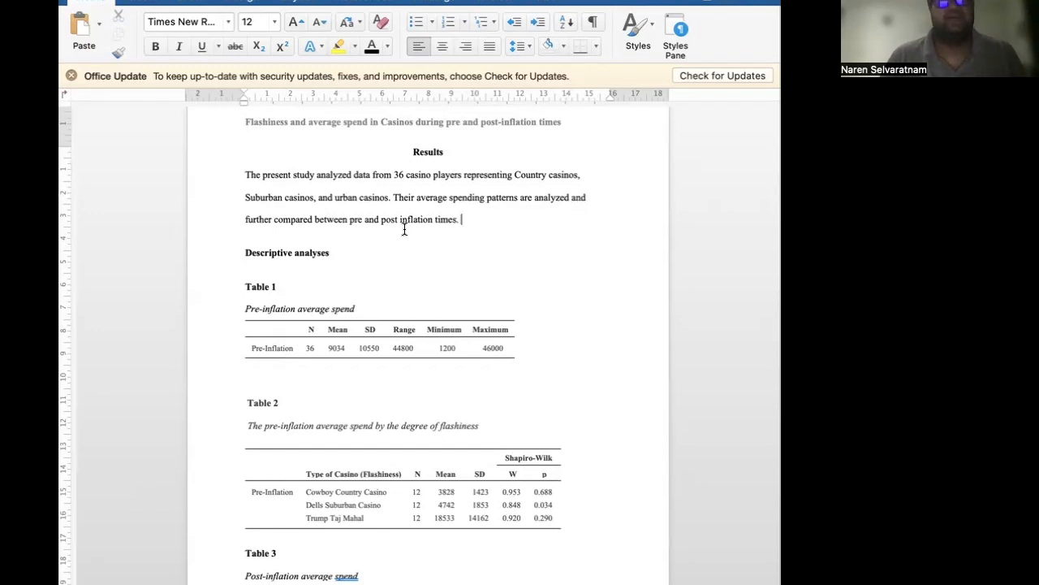
pyautogui.click(411, 258)
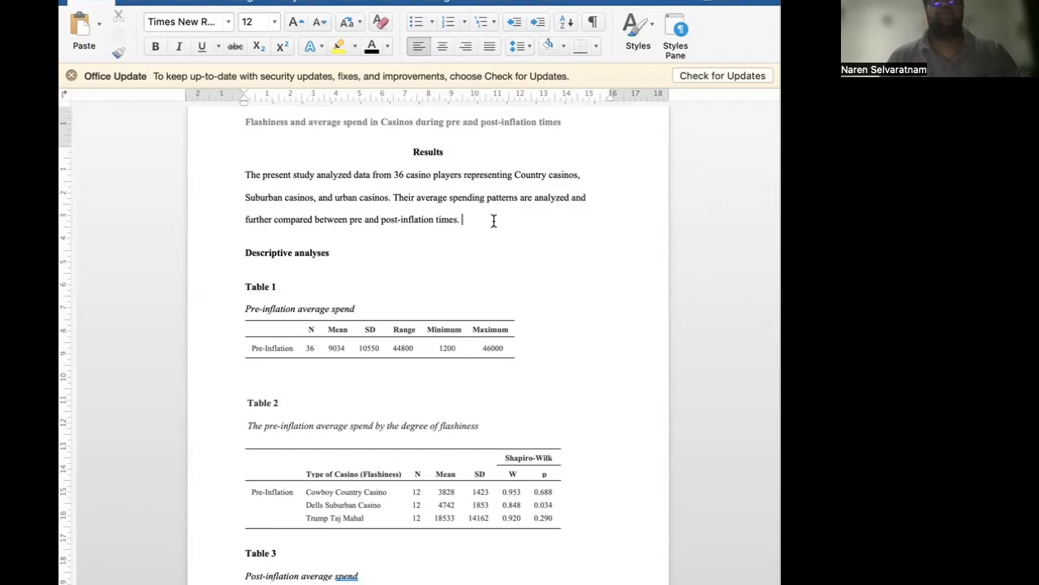
pyautogui.write('First, th')
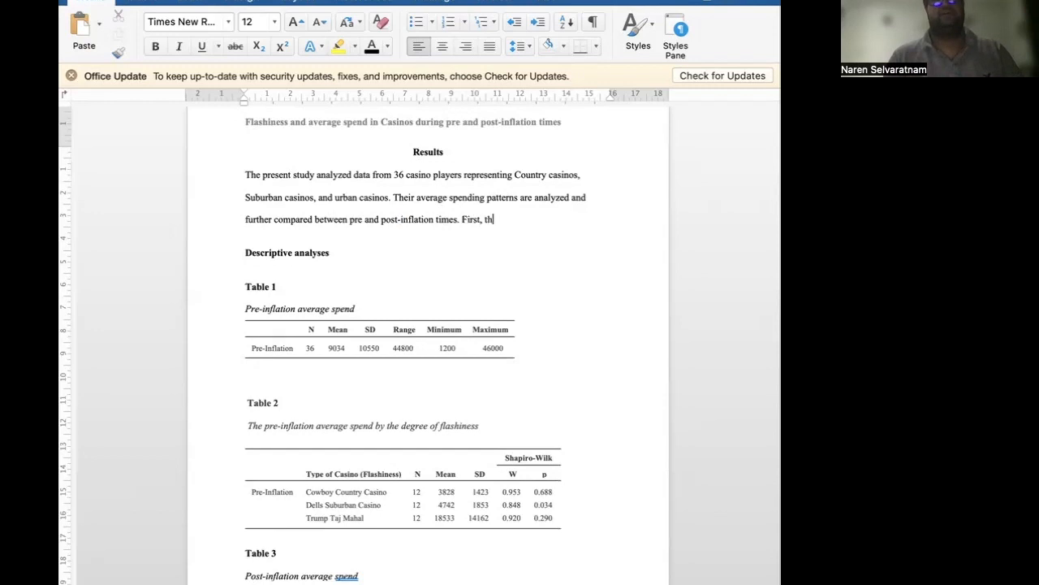
pyautogui.write('e descripti')
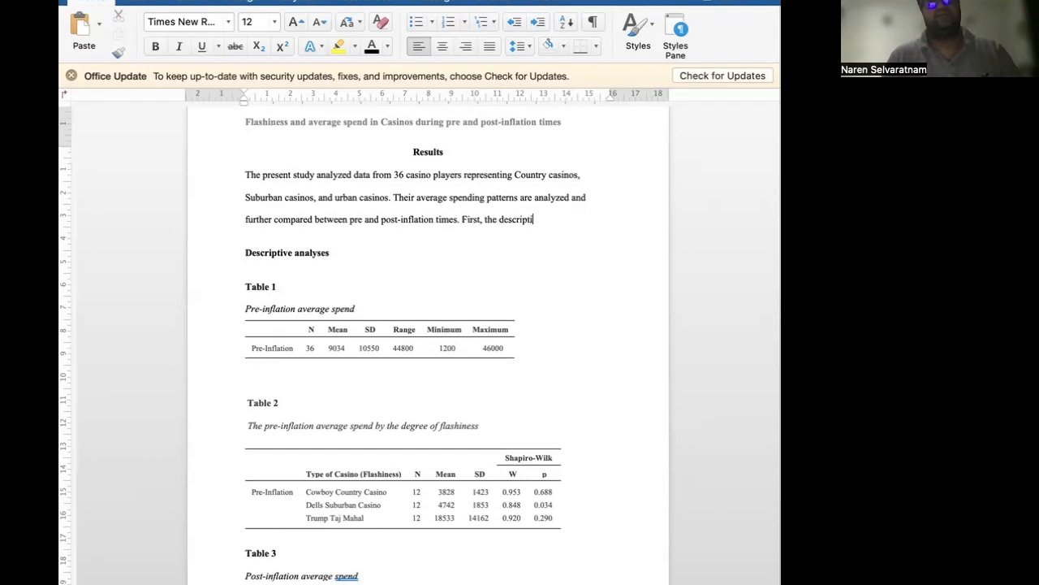
pyautogui.write('ve results are provided')
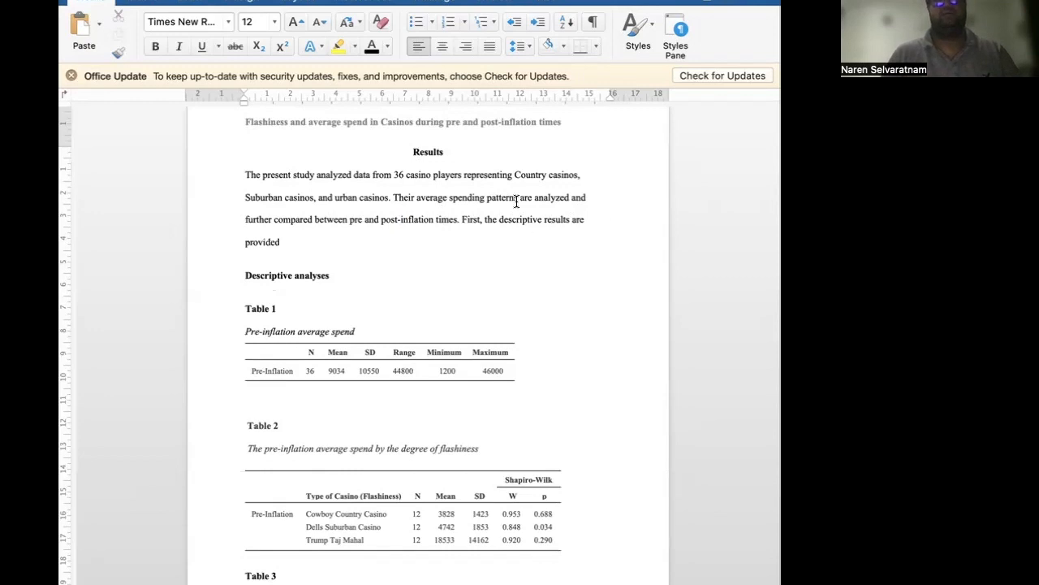
# Replace the unfinished "First, the descriptive results are provided" with "In this chapter, first, descriptive results are provided".
pyautogui.moveTo(463, 220); pyautogui.dragTo(477, 244)
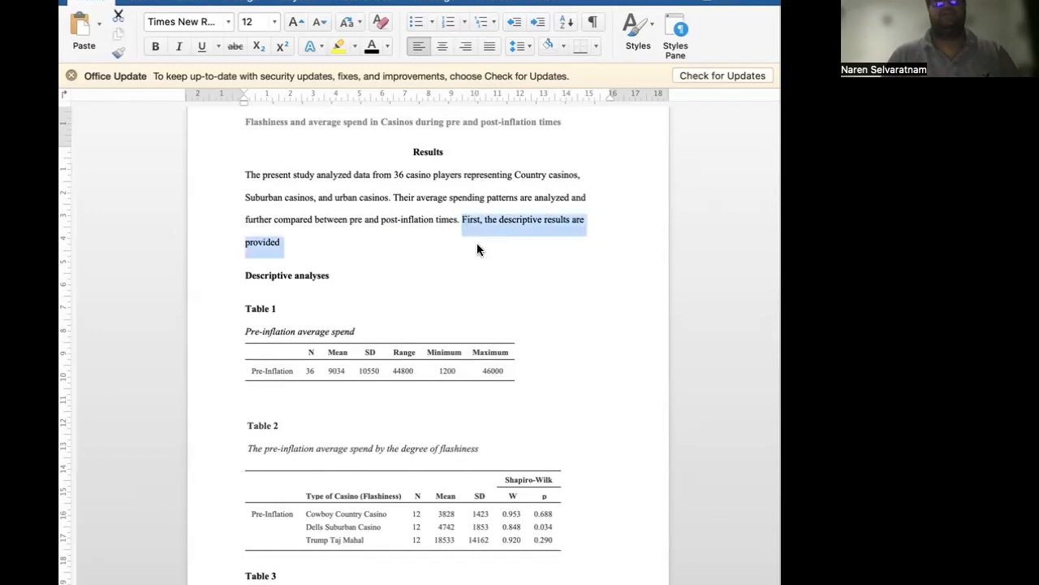
pyautogui.write('In this')
pyautogui.press('BackSpace')
pyautogui.press('BackSpace')
pyautogui.write('e r')
pyautogui.press('BackSpace')
pyautogui.press('BackSpace')
pyautogui.press('BackSpace')
pyautogui.write('is')
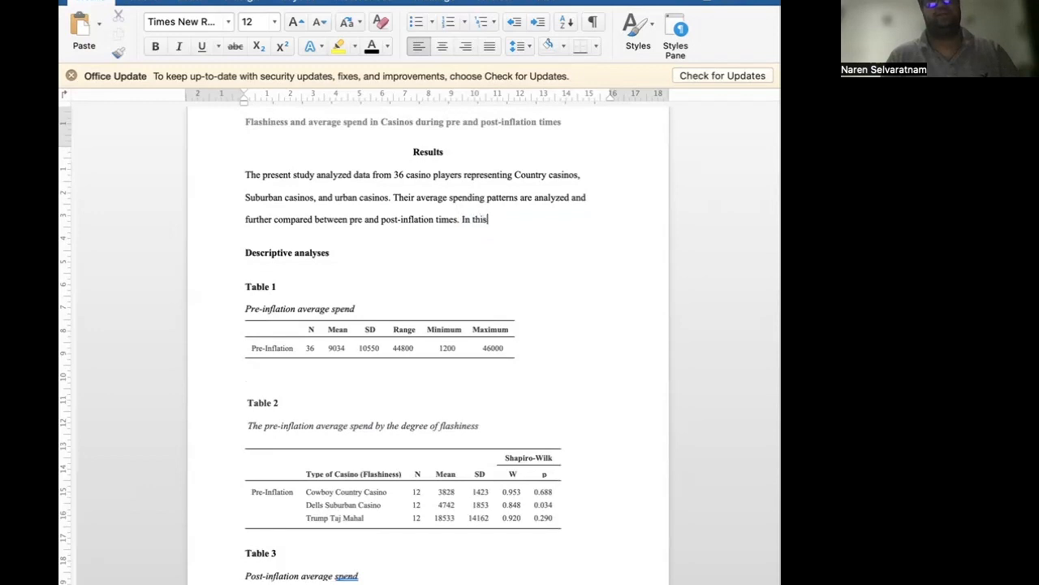
pyautogui.write(' chapter,')
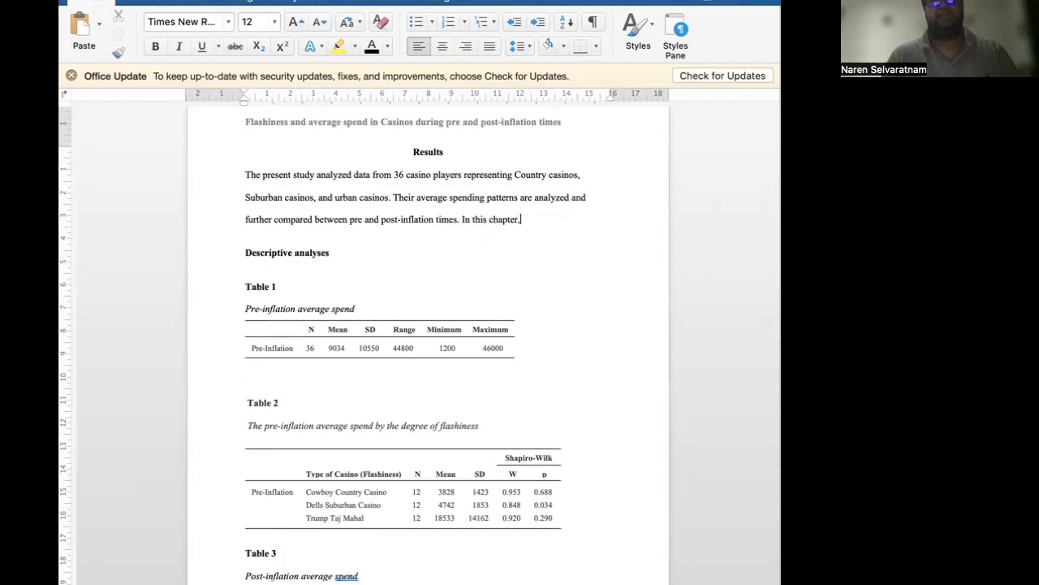
pyautogui.write(' first')
pyautogui.write(', descriptive re')
pyautogui.write('sults are pro')
pyautogui.write('vided')
# Finish the last sentence of the introductory paragraph with "which is followed by a series of inferential statistical analyses.".
pyautogui.write(', and')
pyautogui.press('BackSpace')
pyautogui.press('BackSpace')
pyautogui.press('BackSpace')
pyautogui.press('BackSpace')
pyautogui.press('BackSpace')
pyautogui.press('BackSpace')
pyautogui.write('and is')
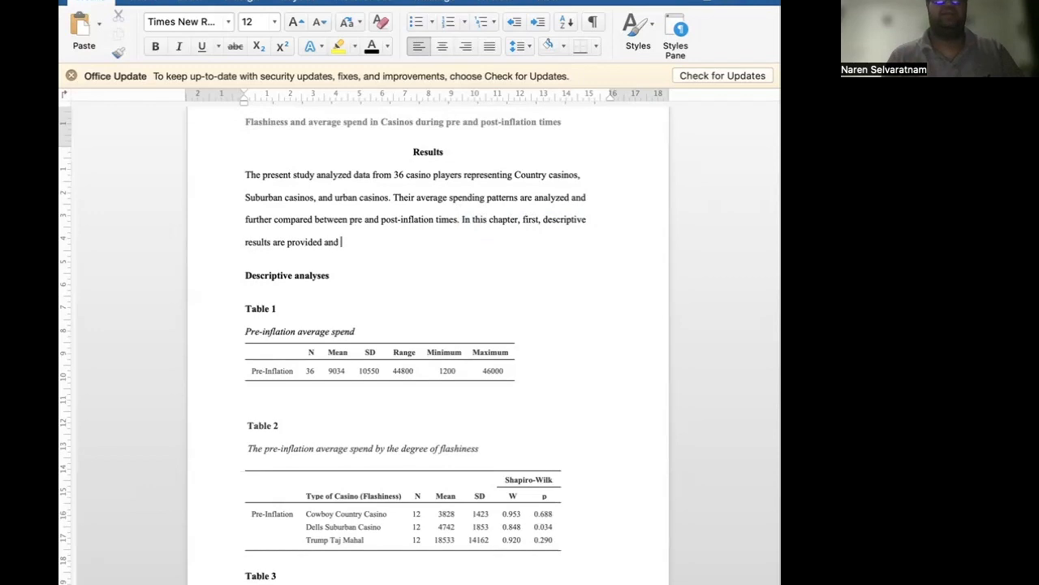
pyautogui.press('BackSpace')
pyautogui.press('BackSpace')
pyautogui.press('BackSpace')
pyautogui.write('which is followe by')
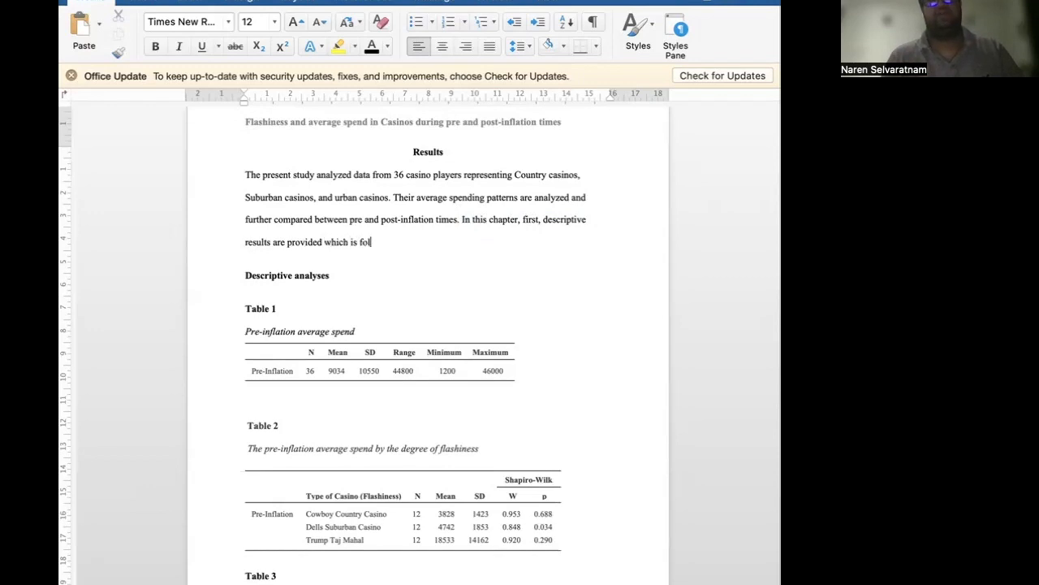
pyautogui.press('BackSpace')
pyautogui.press('BackSpace')
pyautogui.press('BackSpace')
pyautogui.write('d by a series of inferential statistical analyses.')
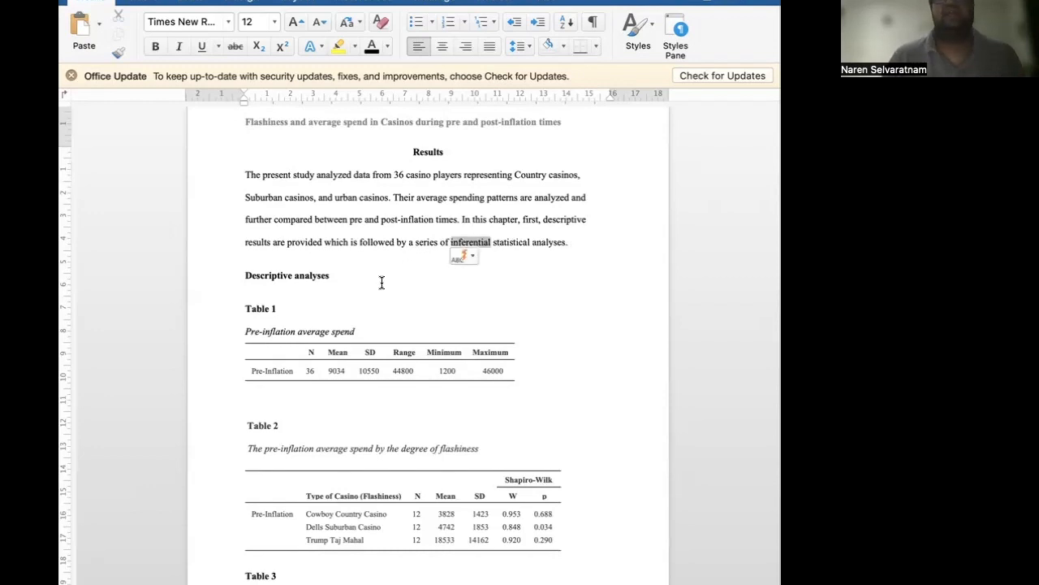
# Insert a new paragraph with wider line spacing directly under the Descriptive analyses heading.
pyautogui.click(357, 279)
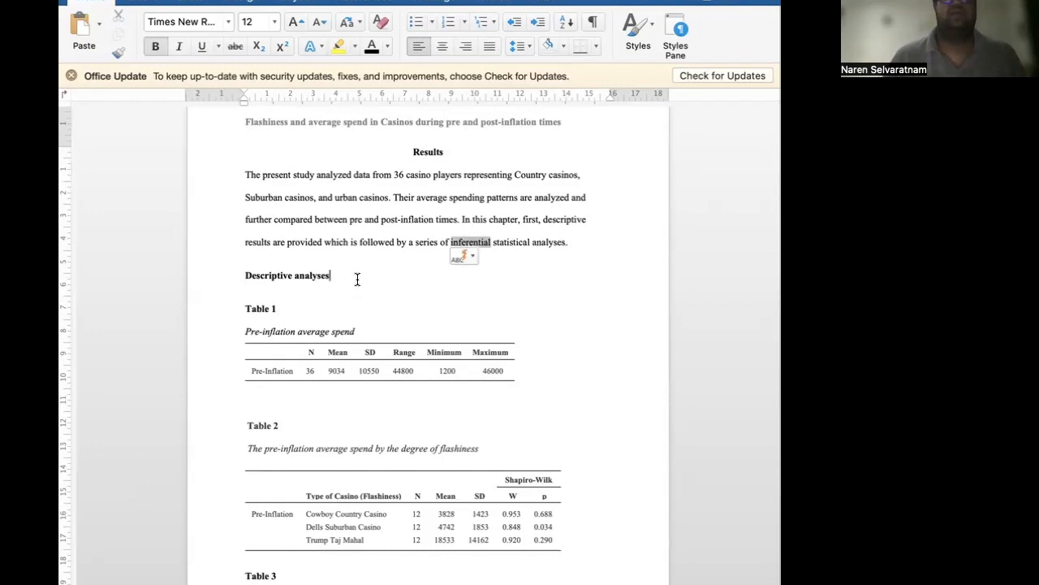
pyautogui.press('Return')
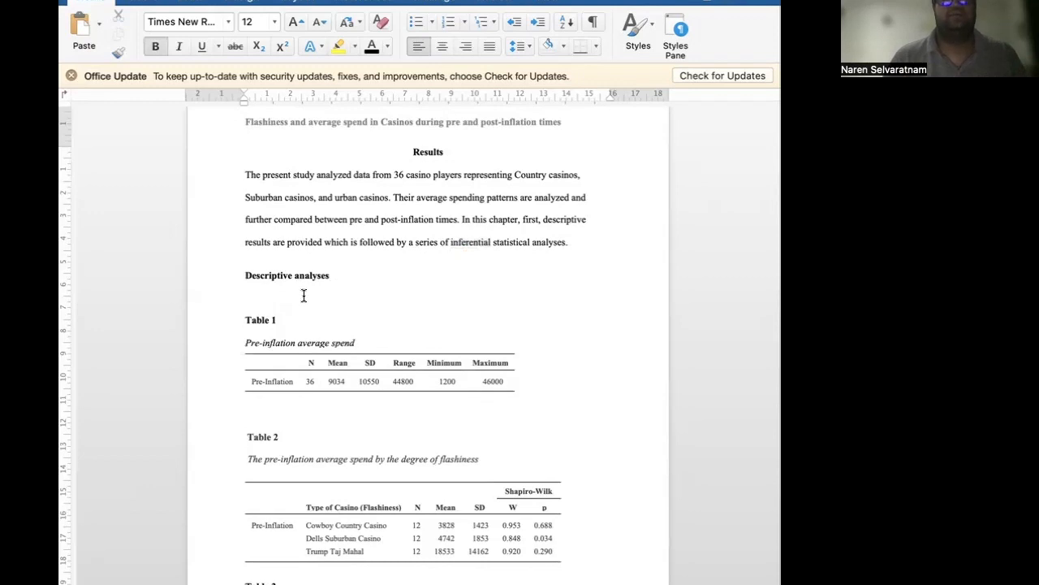
pyautogui.press('Return')
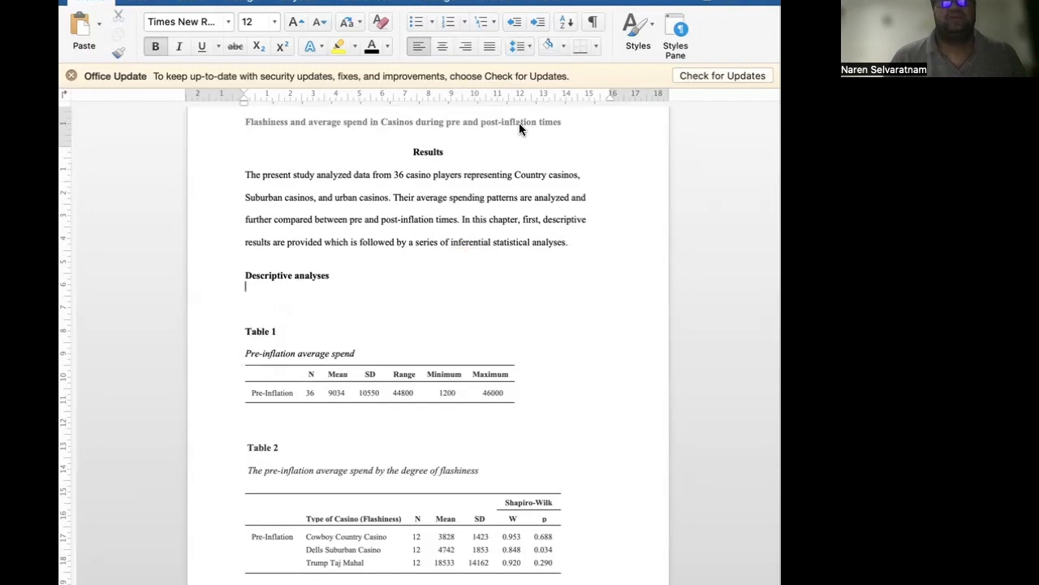
pyautogui.press('BackSpace')
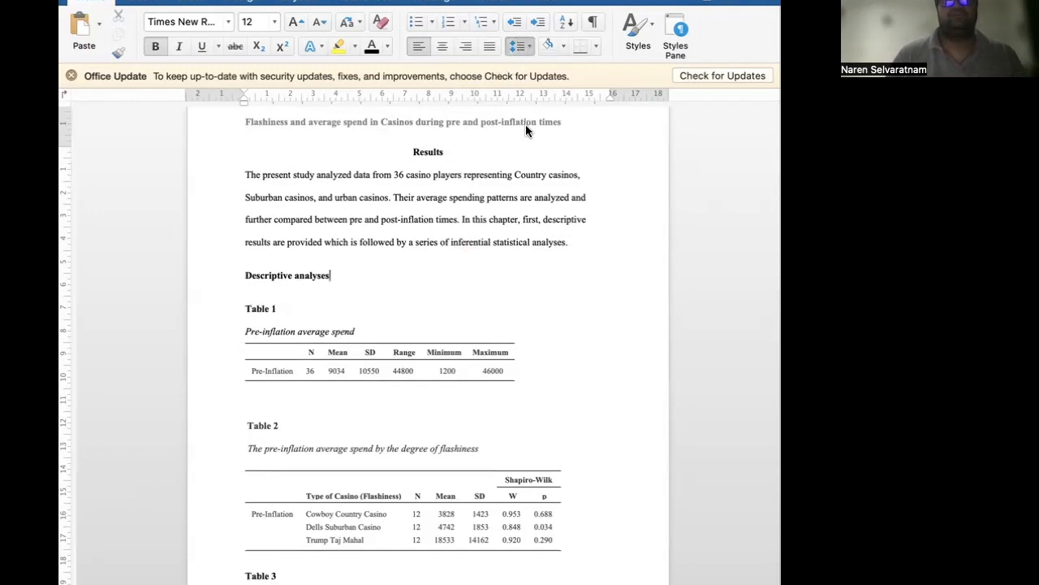
pyautogui.press('Return')
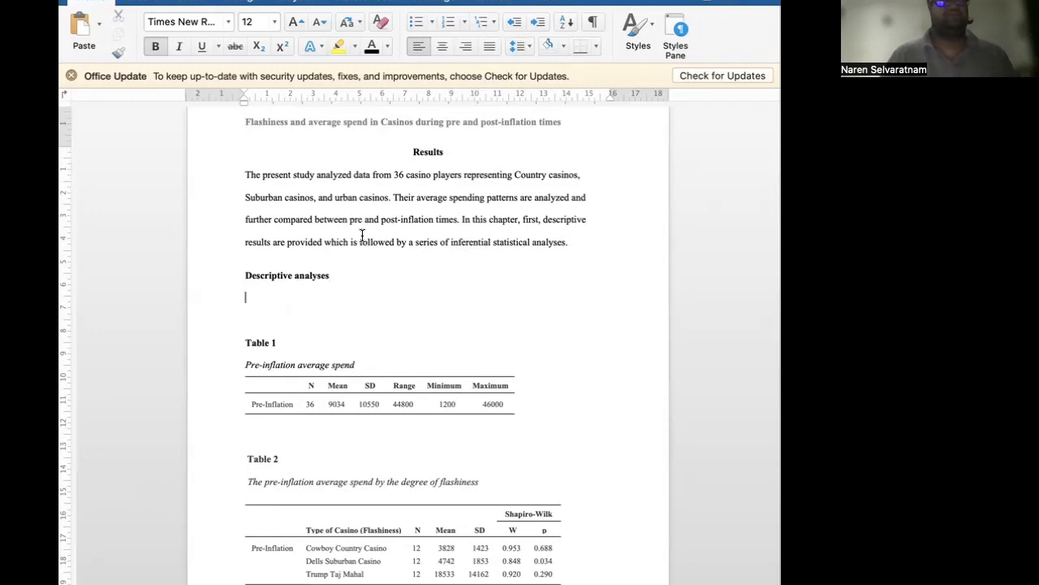
# Begin the paragraph under the Descriptive analyses heading in non-bold text with "The overall sample displayed".
pyautogui.scroll(-2, 232, 344)
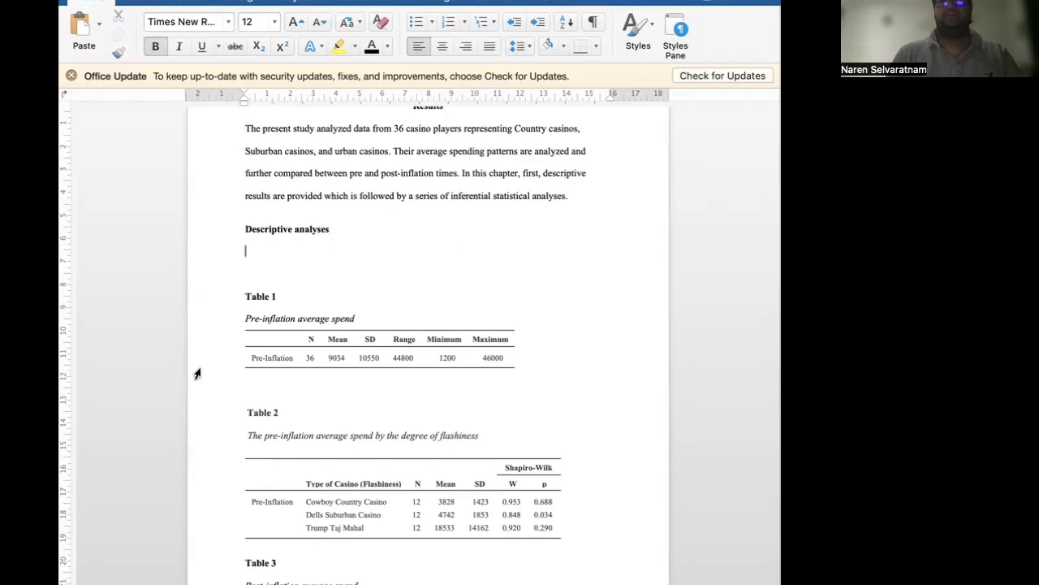
pyautogui.write('The')
pyautogui.press('BackSpace')
pyautogui.press('BackSpace')
pyautogui.press('BackSpace')
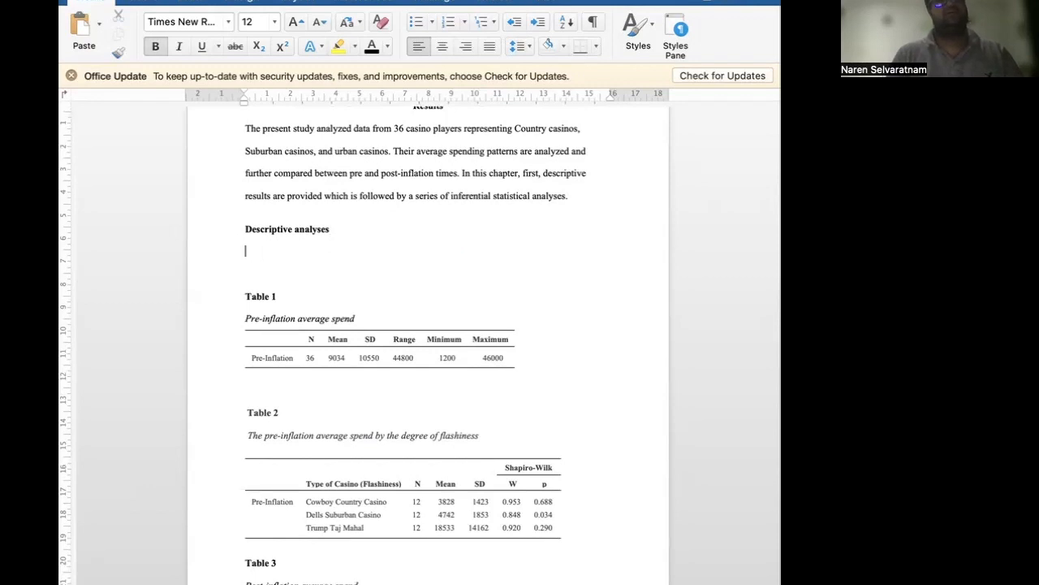
pyautogui.press('super+b')
pyautogui.write('The ove')
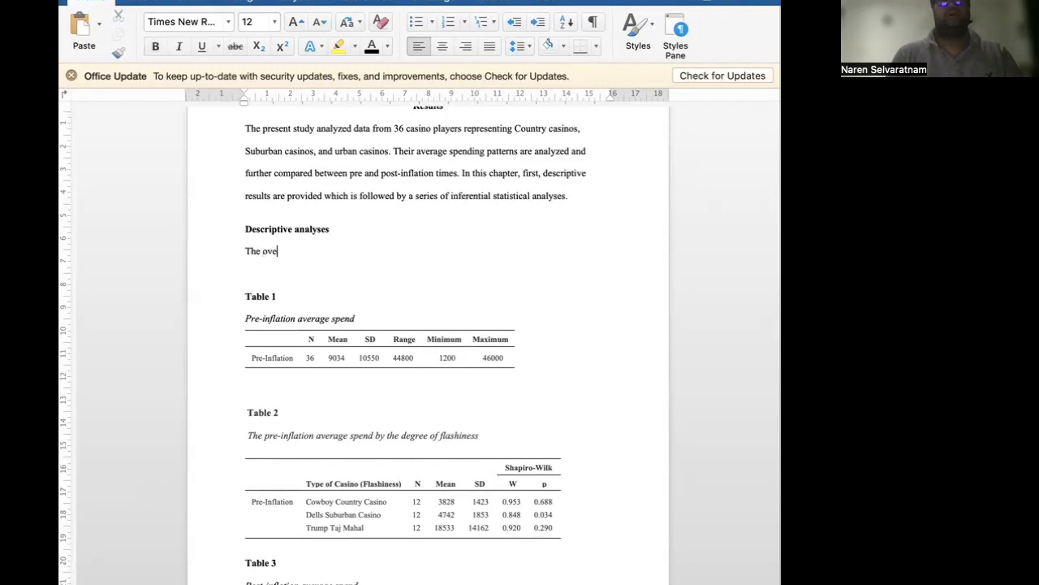
pyautogui.write('rall sample s')
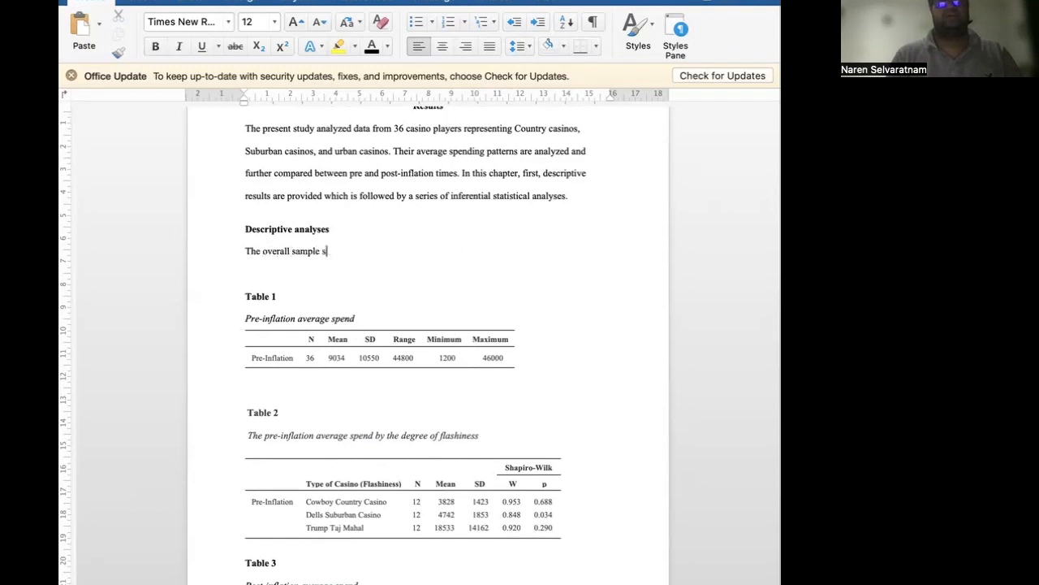
pyautogui.write('uisplaye')
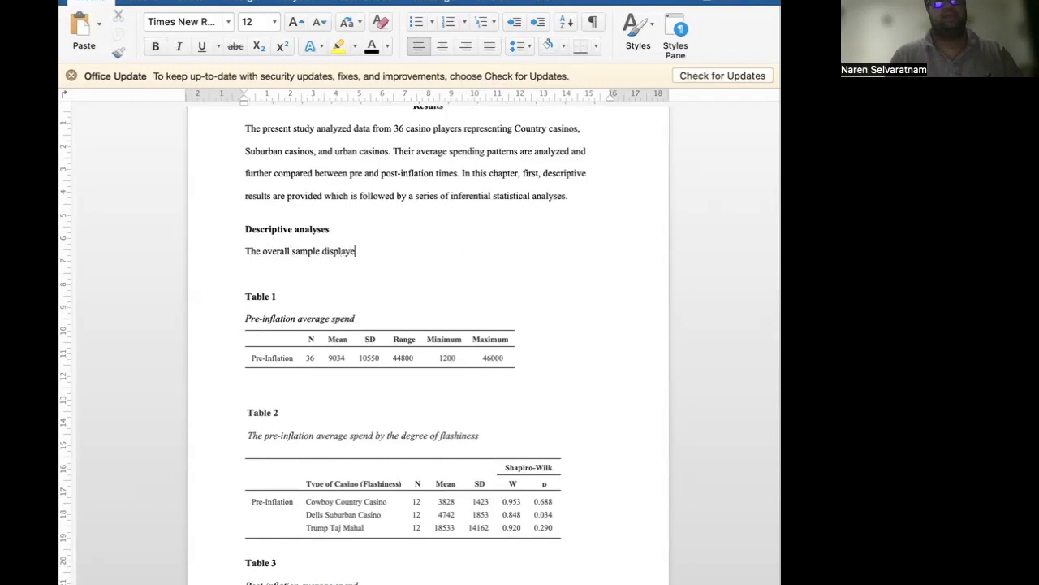
pyautogui.write('d a')
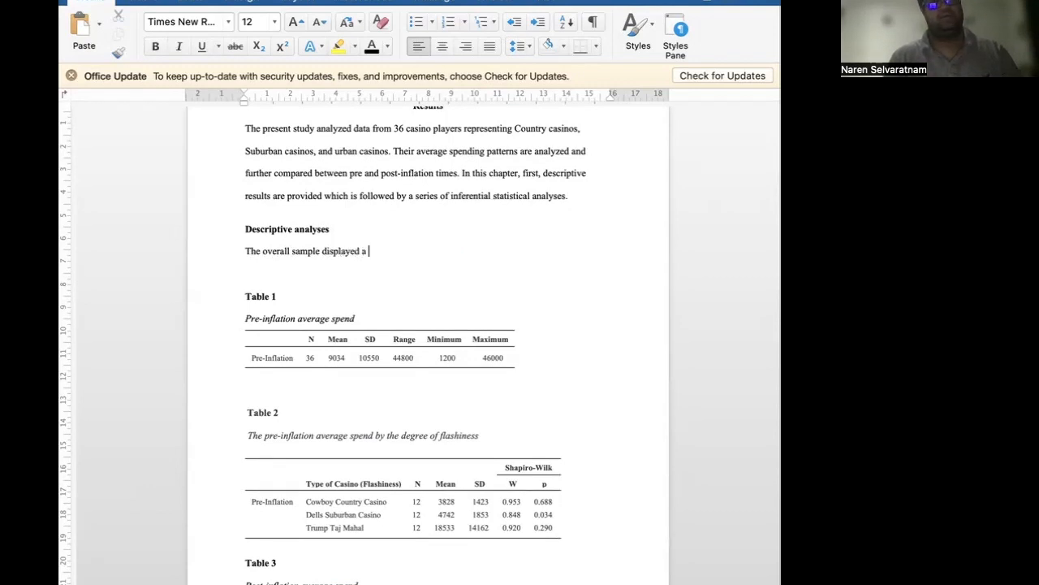
pyautogui.write('n average')
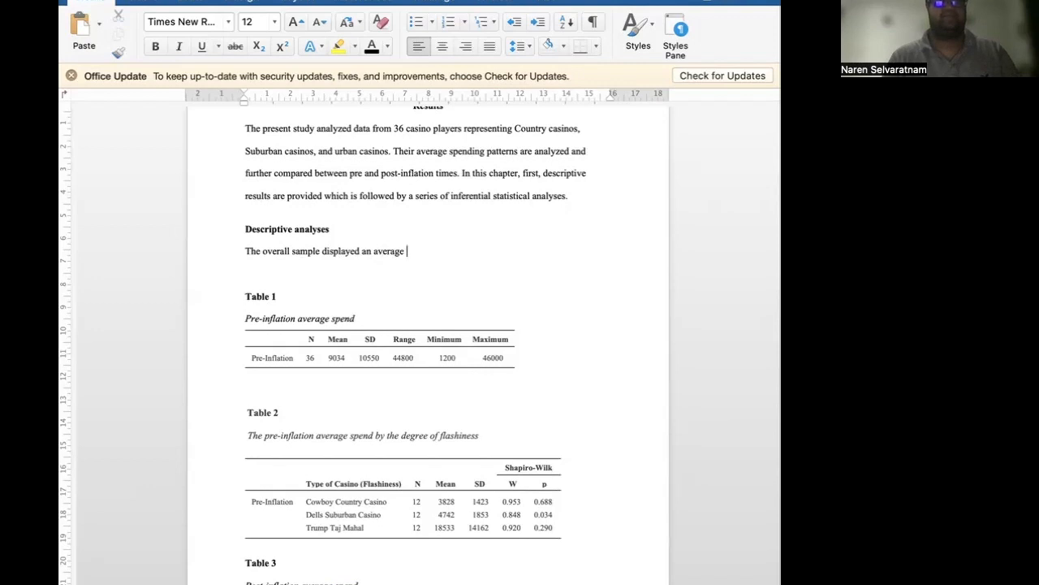
pyautogui.write('o')
pyautogui.write('xpense of')
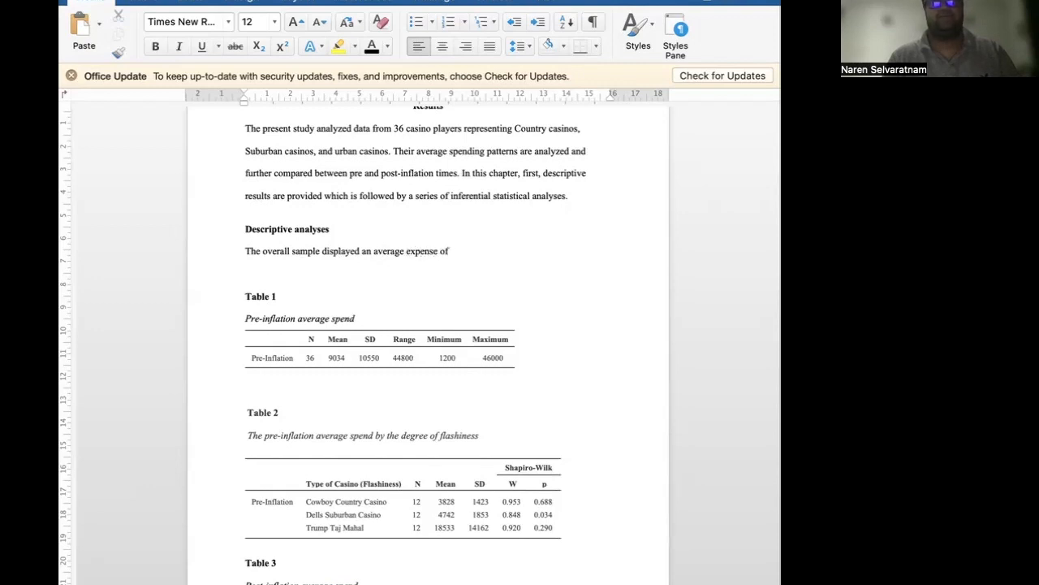
pyautogui.press('BackSpace')
pyautogui.press('BackSpace')
pyautogui.press('BackSpace')
pyautogui.press('BackSpace')
pyautogui.press('BackSpace')
pyautogui.press('BackSpace')
pyautogui.press('BackSpace')
pyautogui.press('BackSpace')
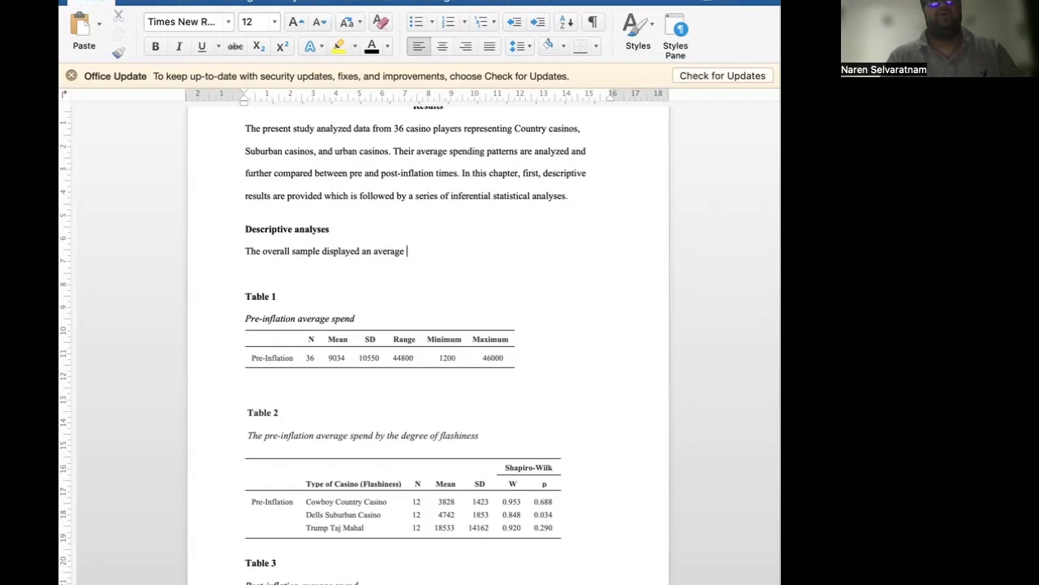
pyautogui.press('BackSpace')
pyautogui.press('BackSpace')
pyautogui.press('BackSpace')
pyautogui.press('BackSpace')
pyautogui.press('BackSpace')
pyautogui.press('BackSpace')
pyautogui.press('BackSpace')
pyautogui.press('BackSpace')
pyautogui.press('BackSpace')
pyautogui.press('BackSpace')
pyautogui.press('BackSpace')
pyautogui.press('BackSpace')
pyautogui.press('BackSpace')
pyautogui.press('BackSpace')
pyautogui.press('BackSpace')
pyautogui.press('BackSpace')
pyautogui.press('BackSpace')
pyautogui.press('BackSpace')
pyautogui.press('BackSpace')
pyautogui.press('BackSpace')
pyautogui.write('displayed')
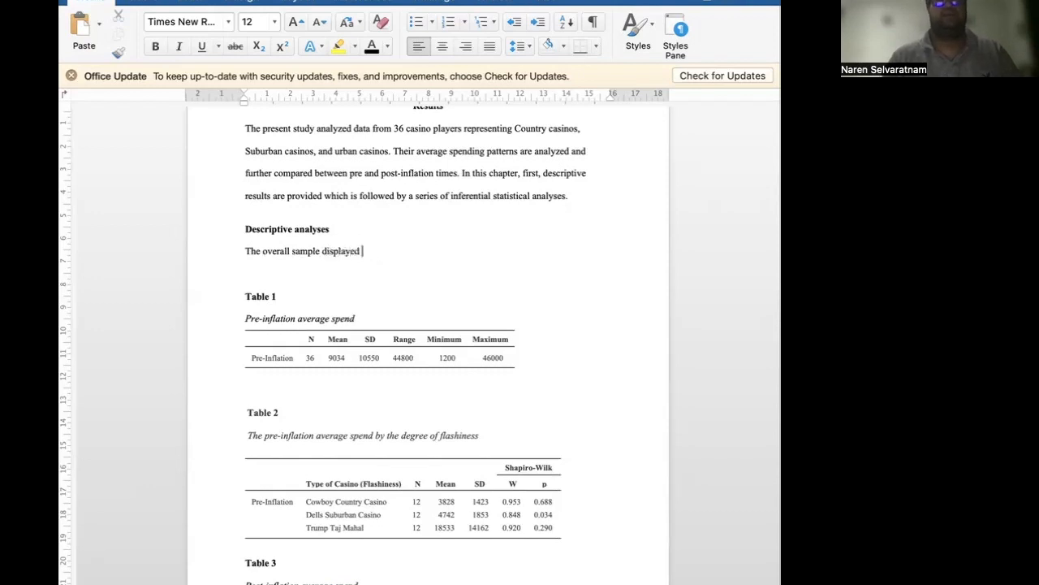
# Continue the sentence after "displayed" with "an average spending of M = 9034 dollars", setting only the M in italics.
pyautogui.write(' an aver')
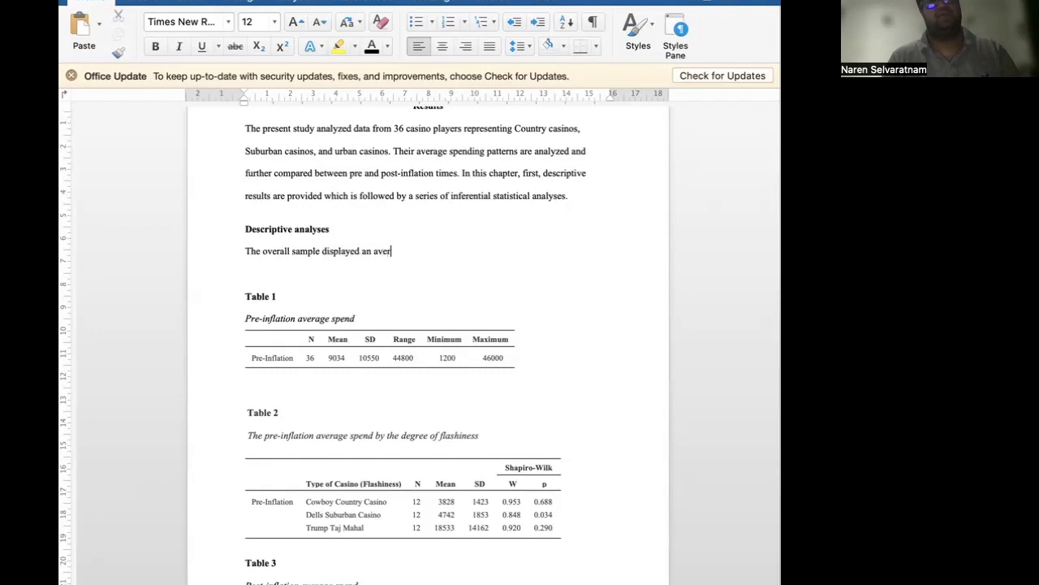
pyautogui.write('age spending of')
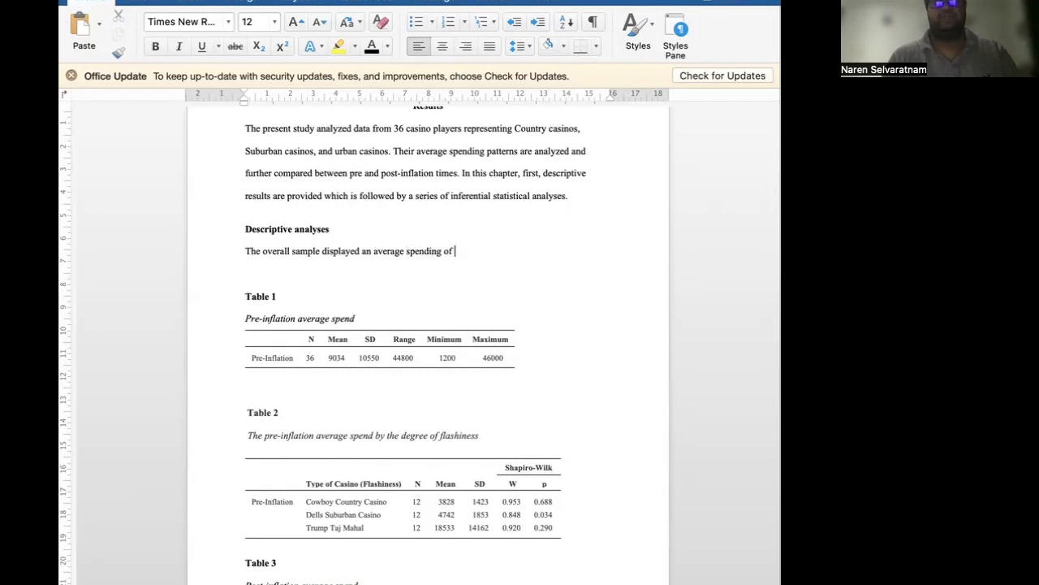
pyautogui.press('super+i')
pyautogui.write('M')
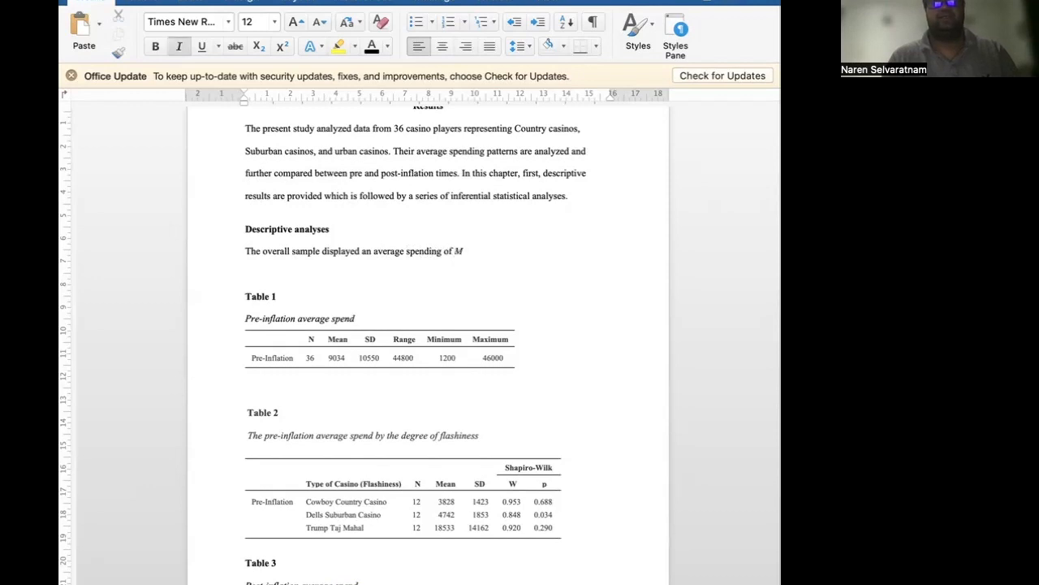
pyautogui.press('super+i')
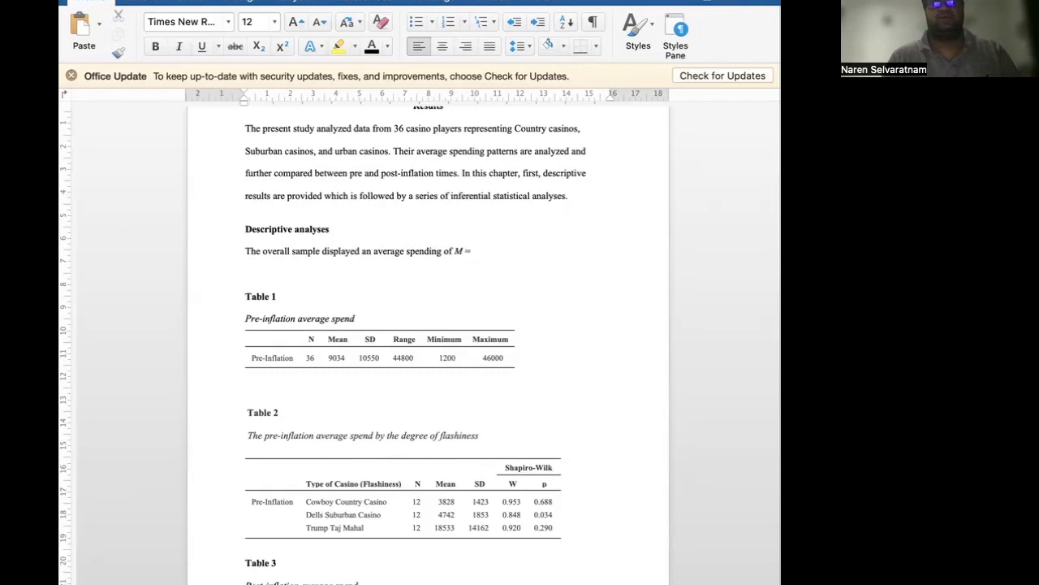
pyautogui.write('= $')
pyautogui.write('9034')
pyautogui.press('BackSpace')
pyautogui.press('BackSpace')
pyautogui.press('BackSpace')
pyautogui.press('BackSpace')
pyautogui.press('BackSpace')
pyautogui.write('9034 dollars')
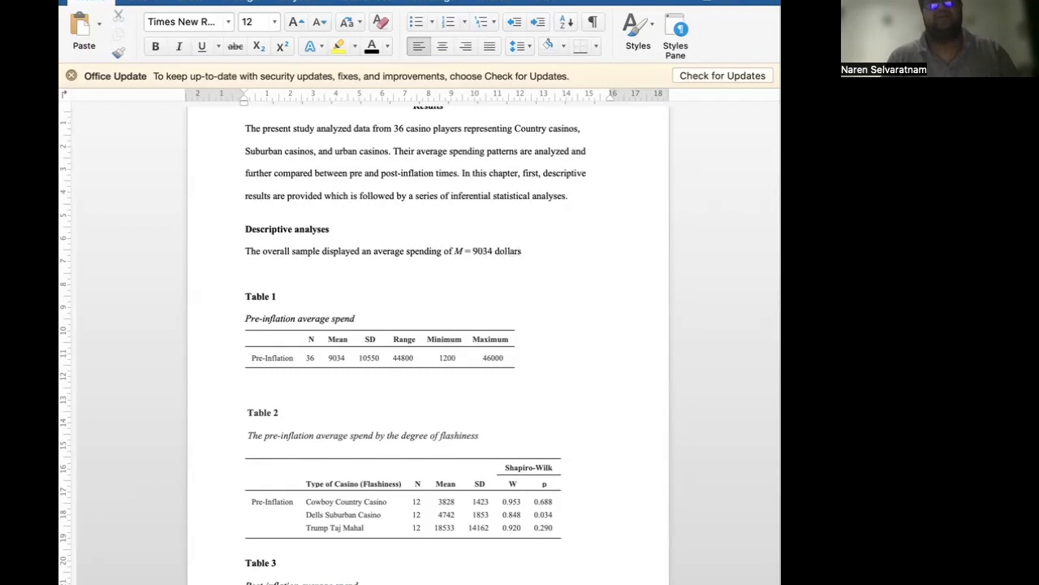
# Close the average spending sentence with the standard deviation "(SD = 10550).", setting SD in italics.
pyautogui.write(' (')
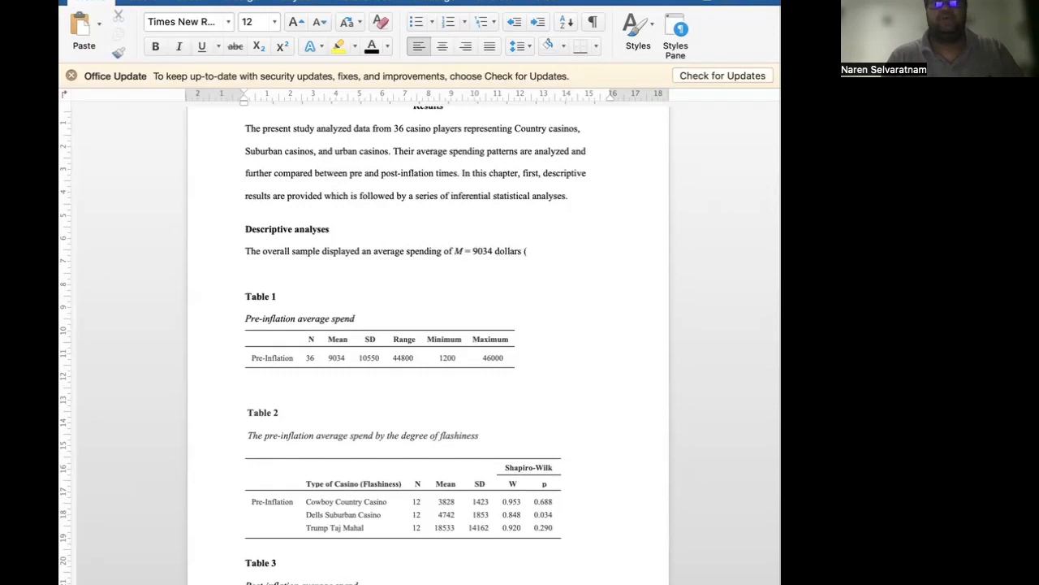
pyautogui.press('super+i')
pyautogui.write('SD')
pyautogui.press('super+i')
pyautogui.write('=')
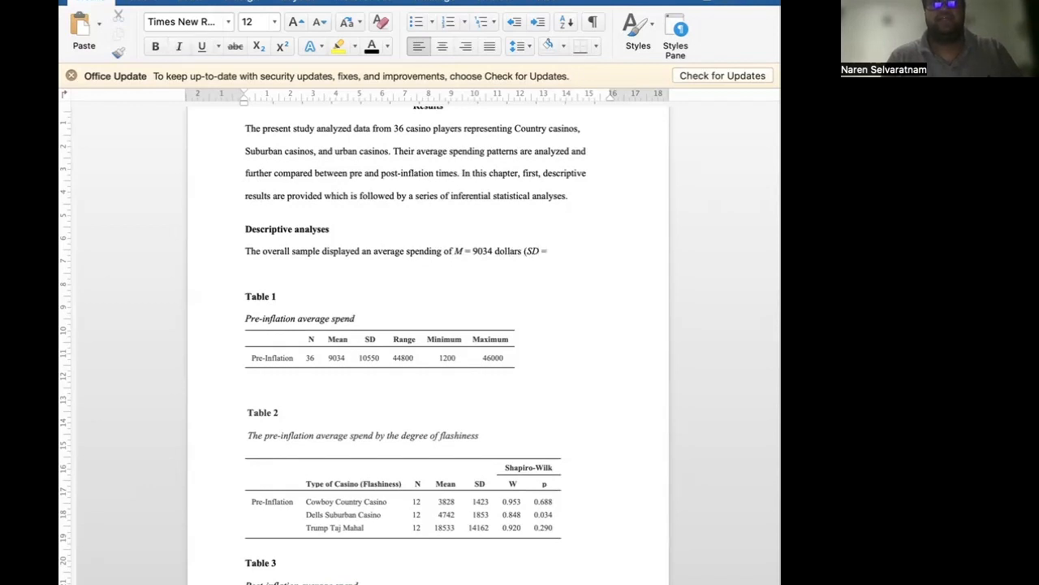
pyautogui.write(' 10550).')
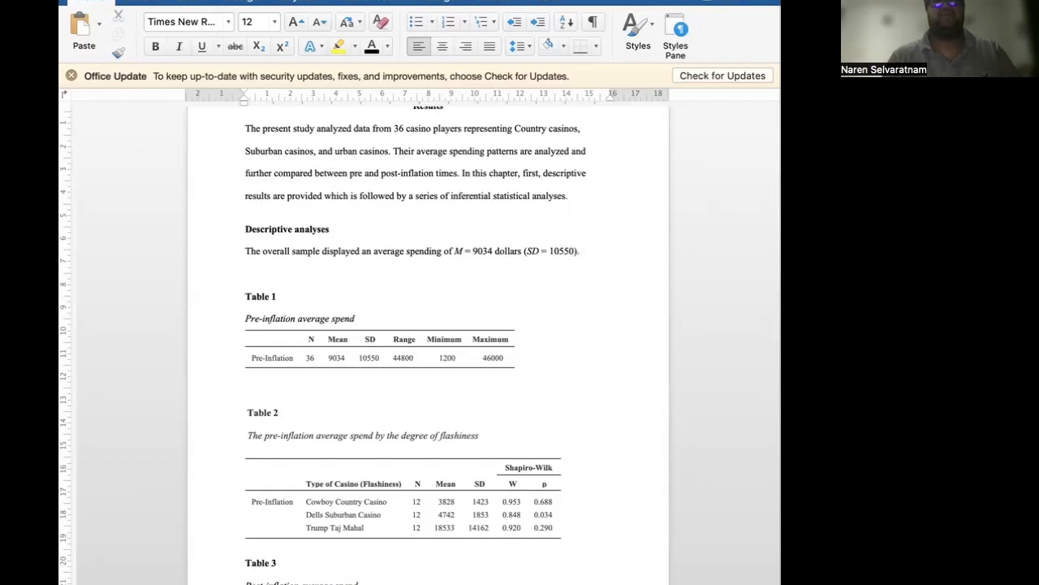
# Add the sentence "The lowest recorded monthly spending was $1200 and the highest recorded was $46000." to the Descriptive analyses paragraph.
pyautogui.write('he low')
pyautogui.write('record')
pyautogui.write('ed month')
pyautogui.write('ly spending was')
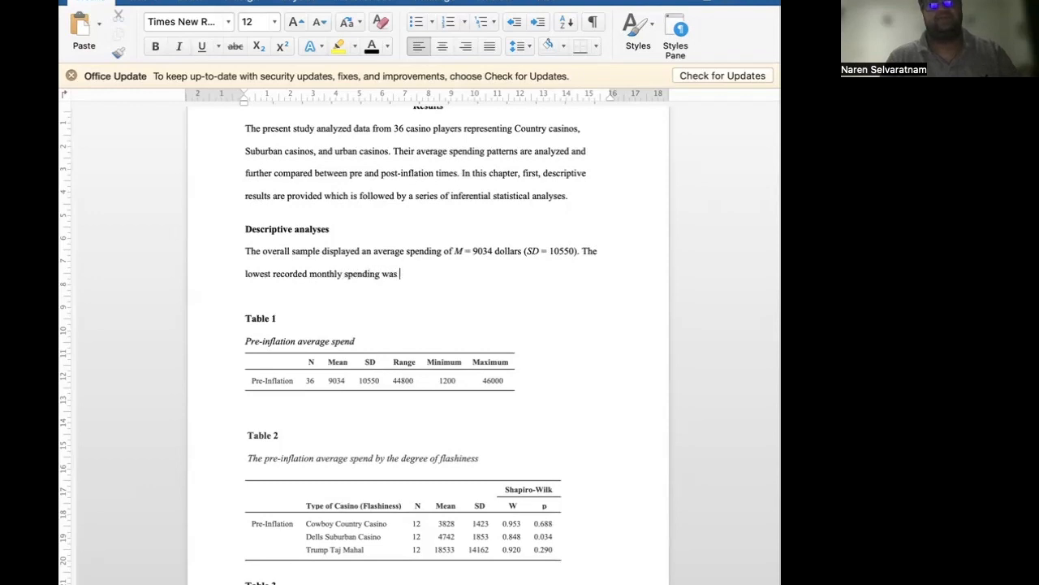
pyautogui.write('$1200')
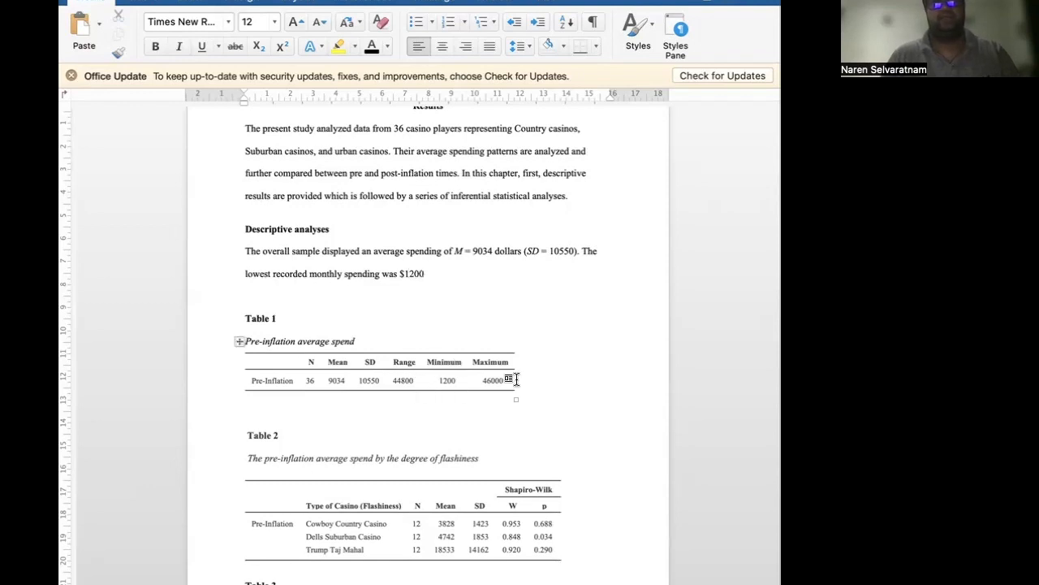
pyautogui.write(' and the highest recorded was $46')
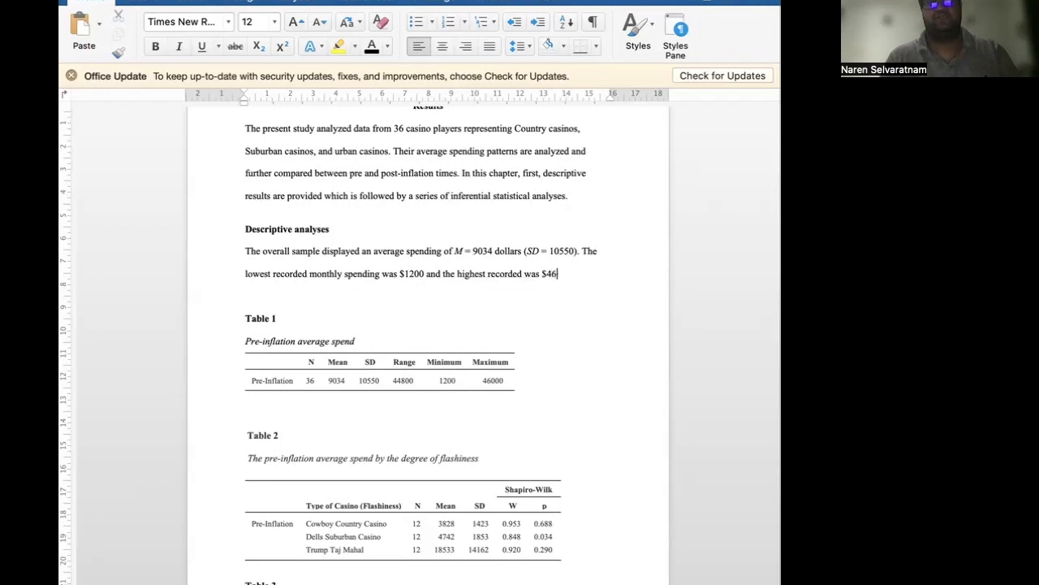
pyautogui.write('000.')
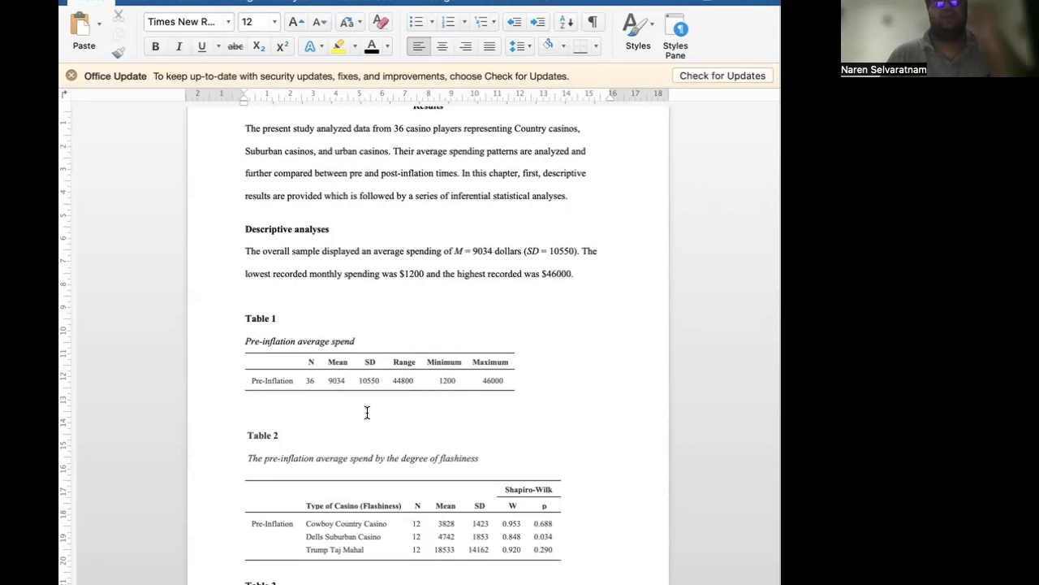
# Set the empty line between Table 1 and Table 2 to 12-point Times New Roman and indent its first line.
pyautogui.click(257, 405)
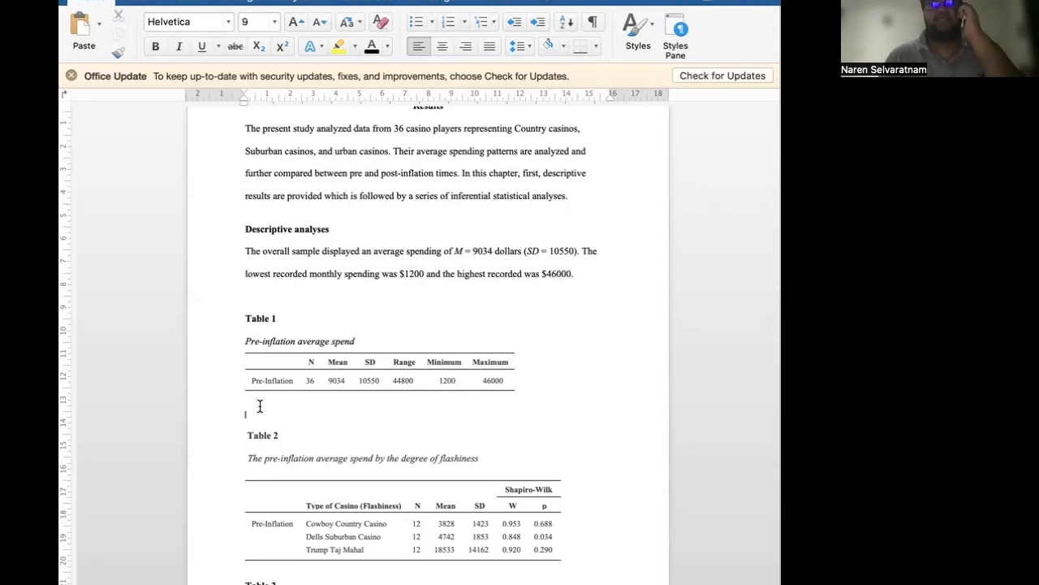
pyautogui.click(227, 24)
pyautogui.click(221, 204)
pyautogui.click(275, 22)
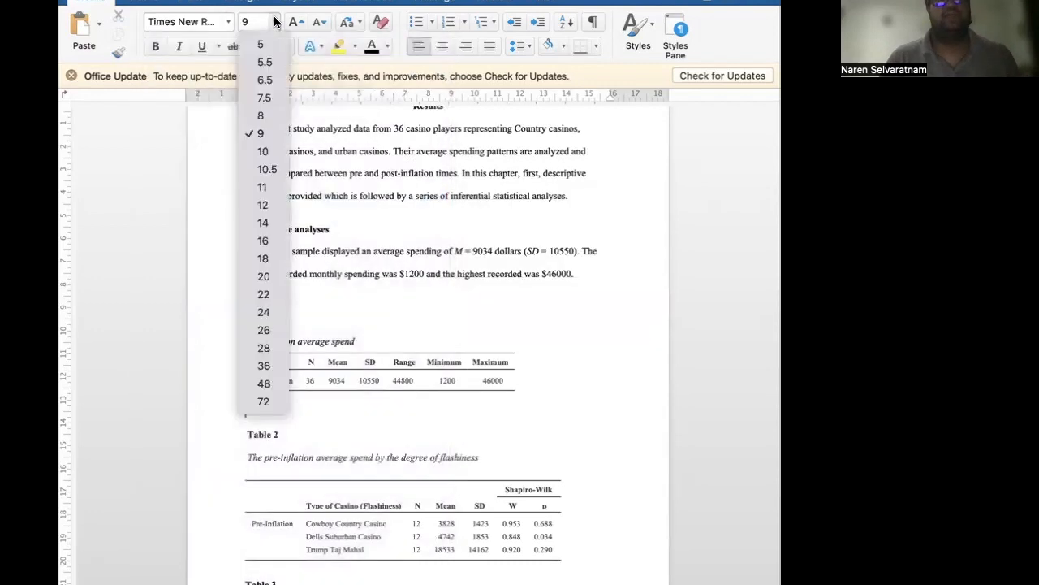
pyautogui.click(273, 207)
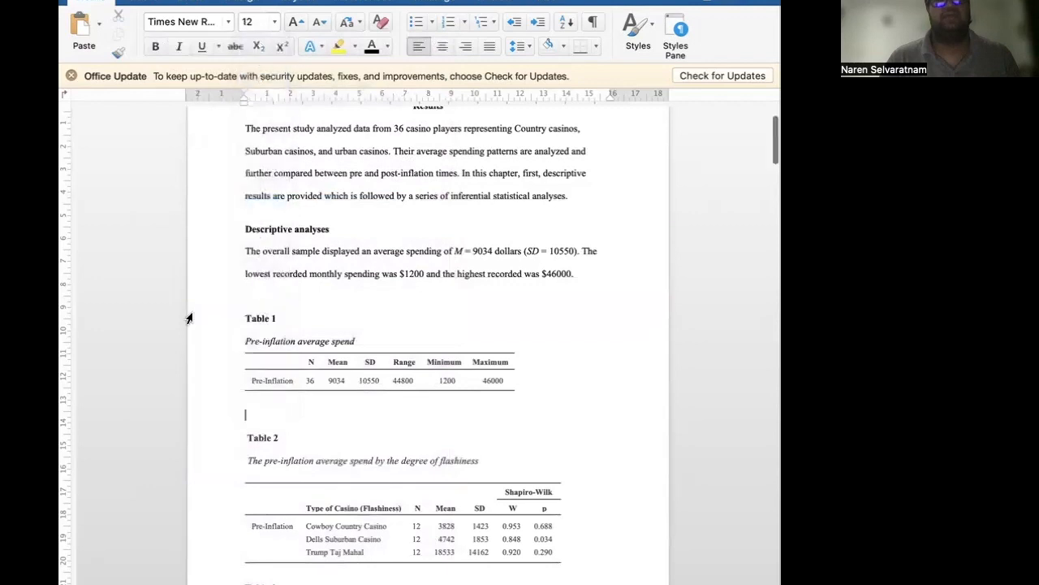
pyautogui.scroll(-3, 257, 233)
pyautogui.scroll(4, 256, 233)
pyautogui.scroll(-3, 256, 232)
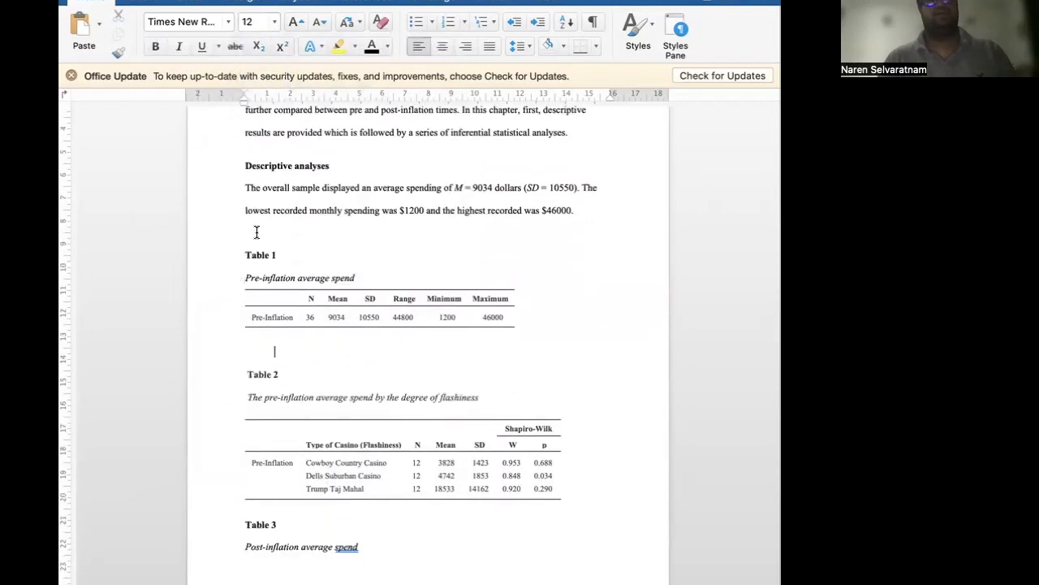
pyautogui.scroll(-2, 235, 257)
pyautogui.click(200, 331)
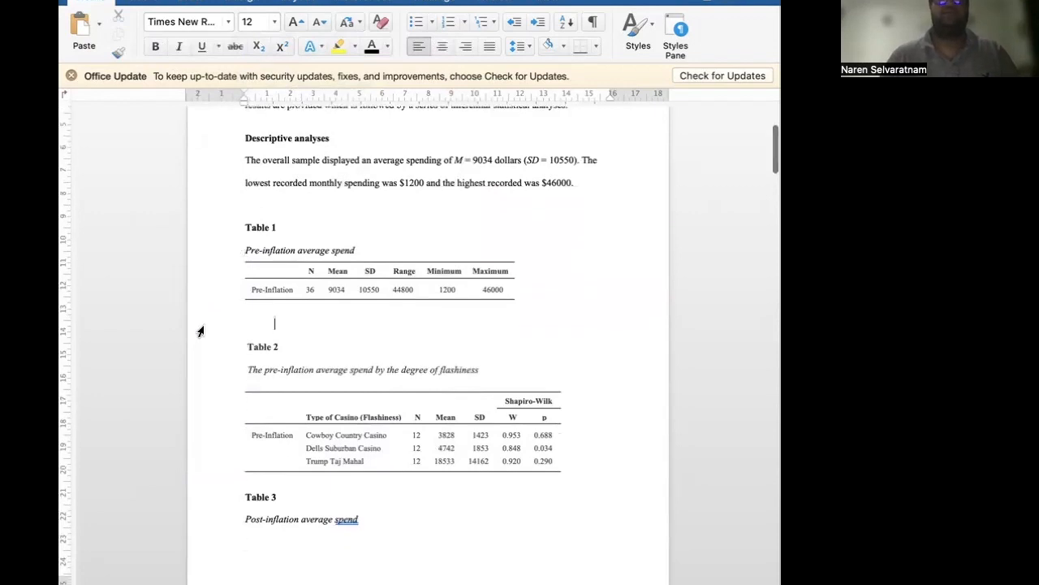
# Begin the paragraph under Table 1 with "Although, the average was $9034 dollars for the overall sample during the pre-inflation times,".
pyautogui.write('Although, the average was ')
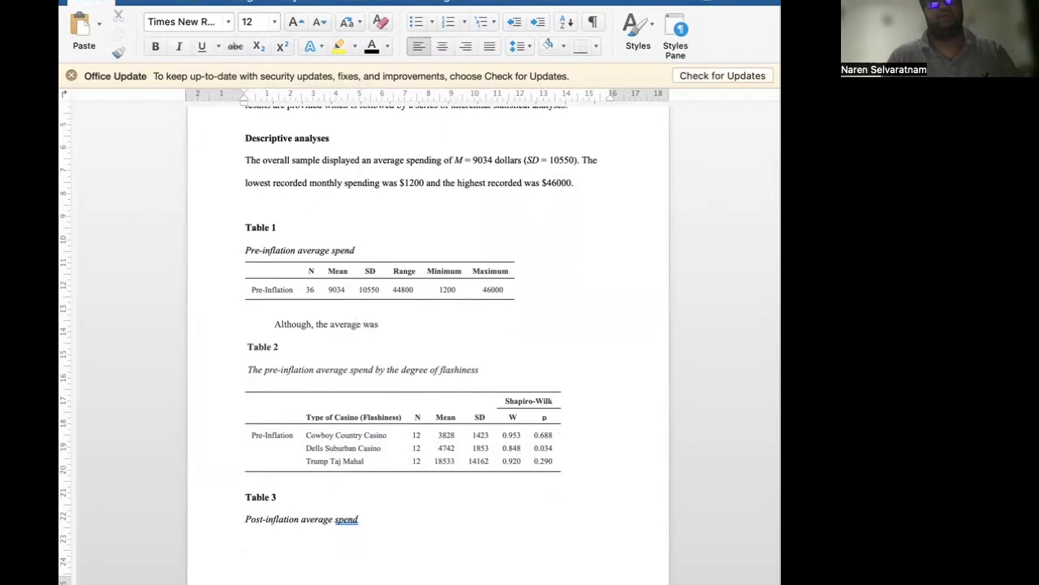
pyautogui.write('$9034 dollars')
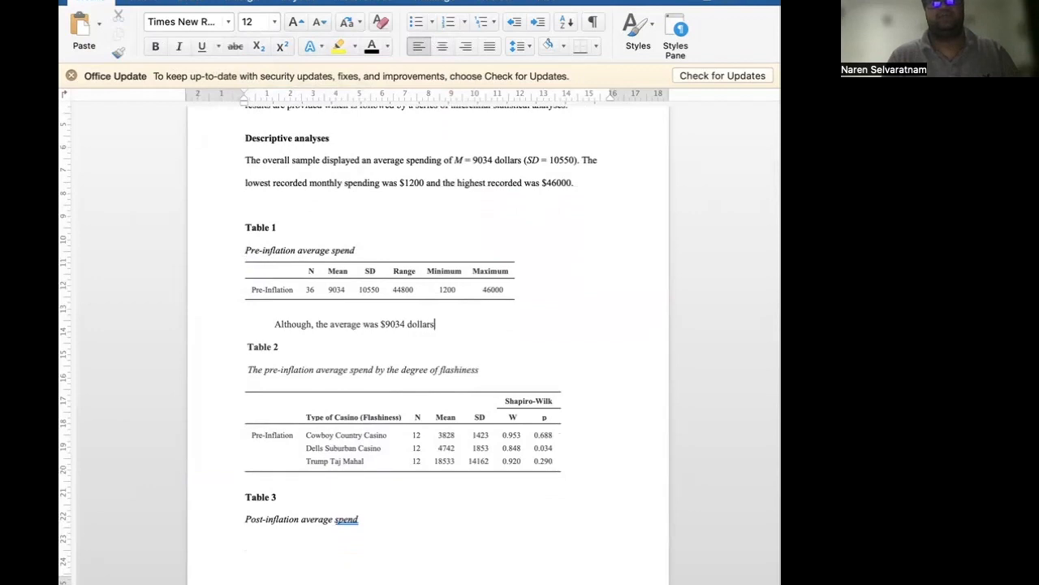
pyautogui.write(' for the ovarall sample')
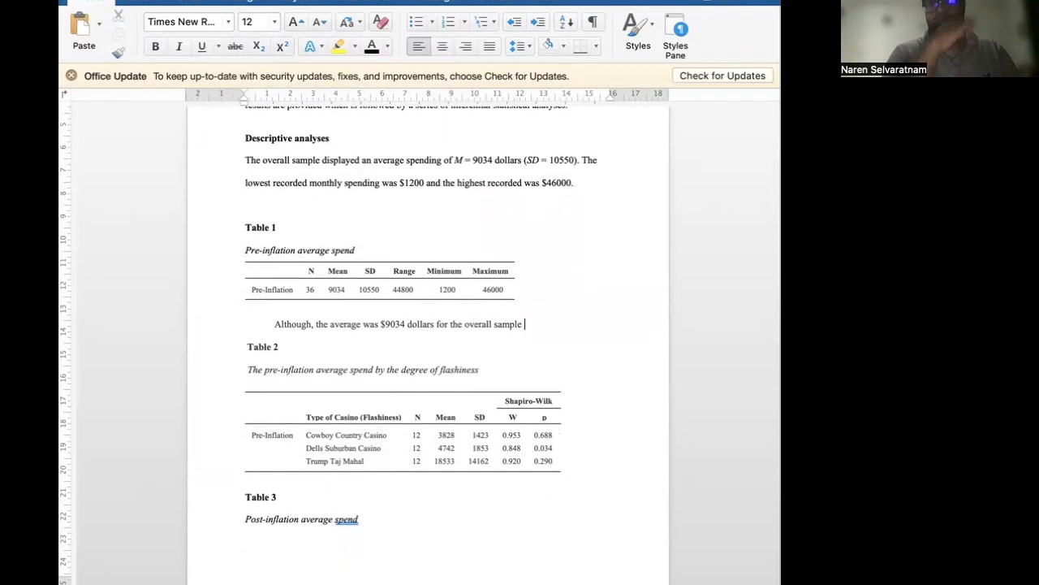
pyautogui.write(' during the pre')
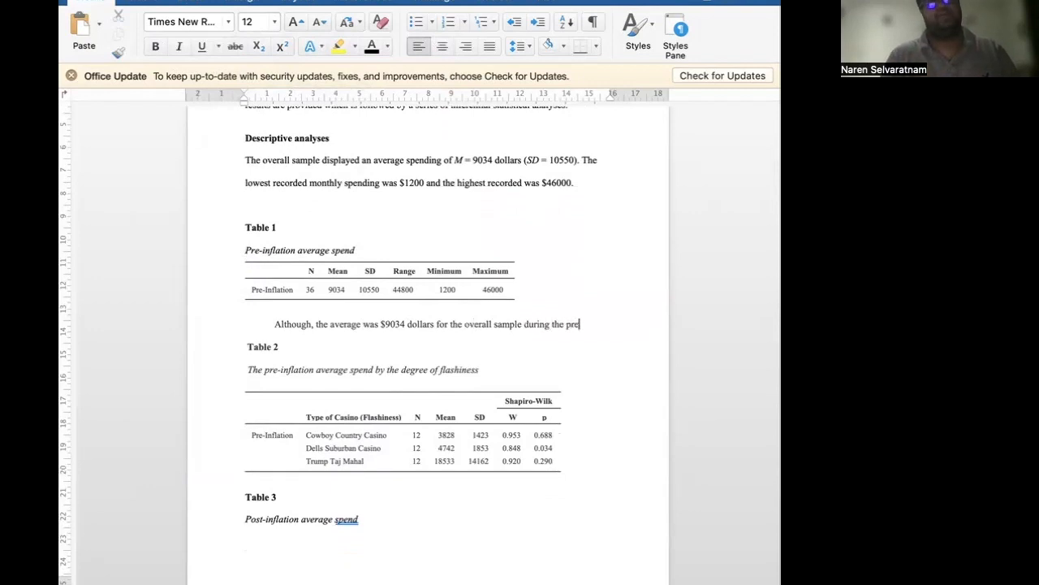
pyautogui.write('-inflation times,')
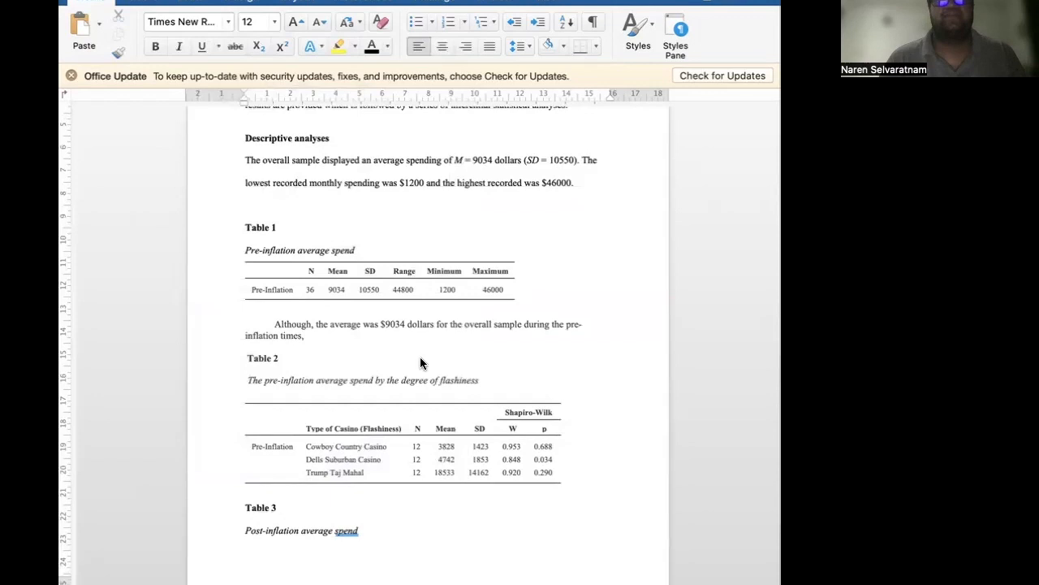
# Delete the redundant word "dollars" after $9034 and widen the line spacing of the paragraph under Table 1.
pyautogui.moveTo(434, 324); pyautogui.dragTo(409, 324)
pyautogui.press('BackSpace')
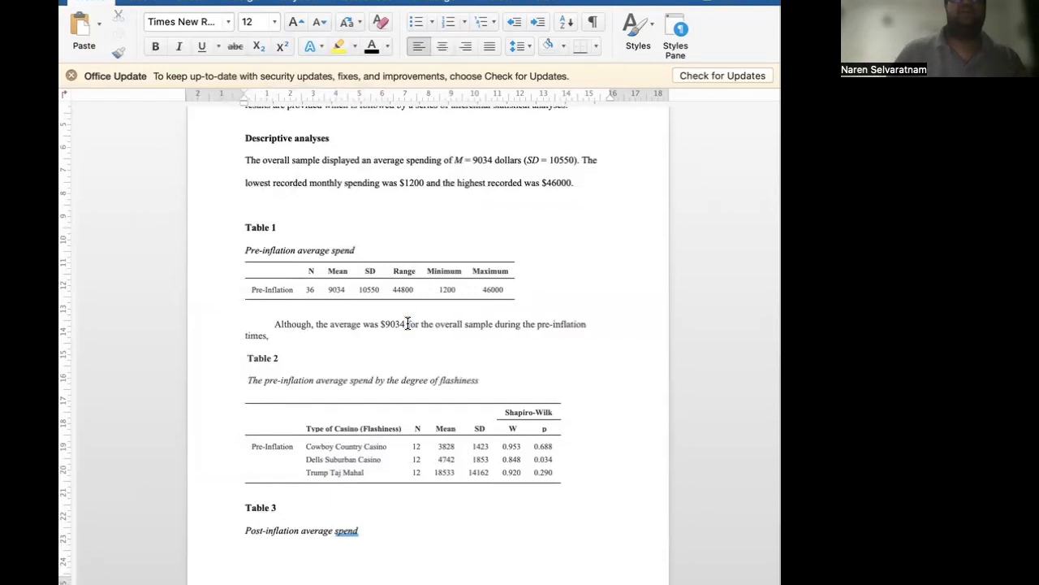
pyautogui.tripleClick(276, 323)
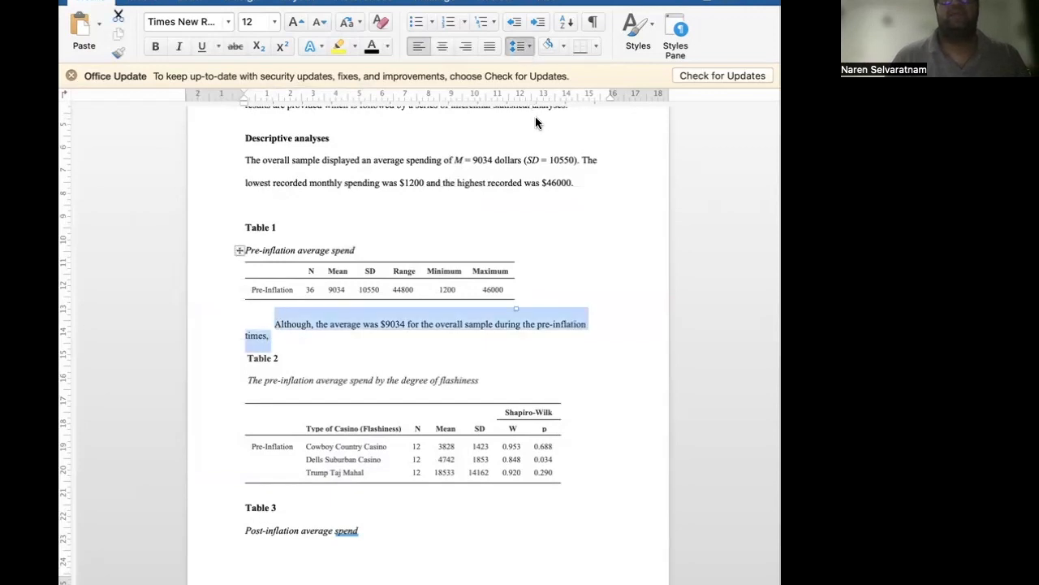
pyautogui.click(449, 193)
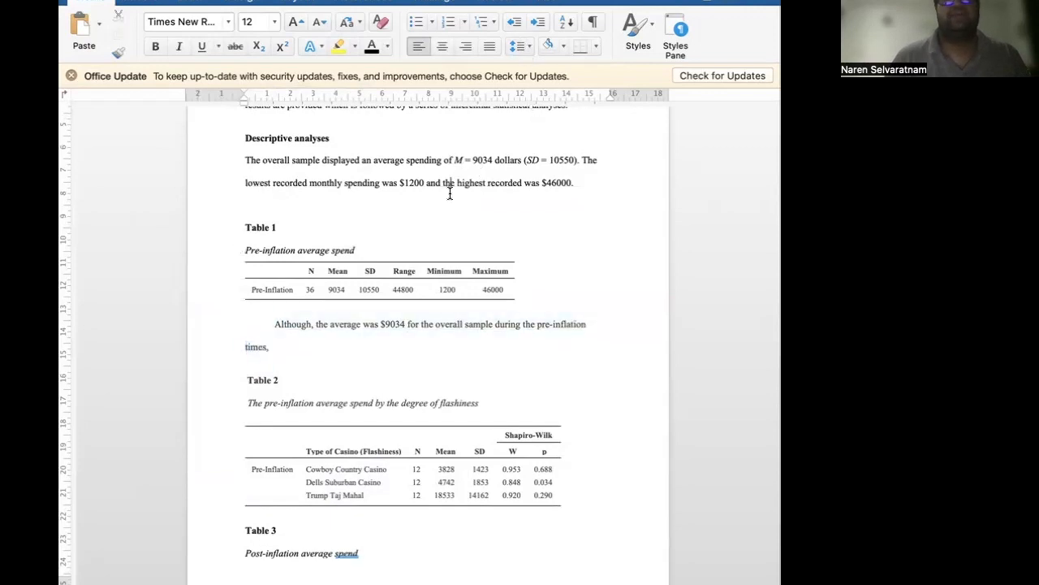
# Insert "during the pre-inflation times" after "(SD = 10550)" in the first sentence under Descriptive analyses, before its period.
pyautogui.scroll(1, 449, 193)
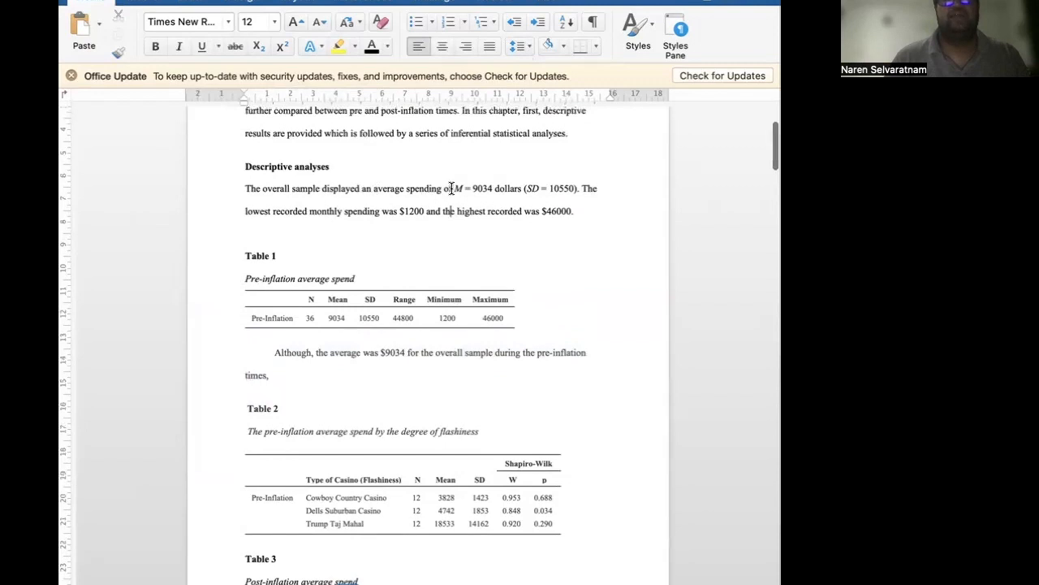
pyautogui.click(578, 190)
pyautogui.write('during the')
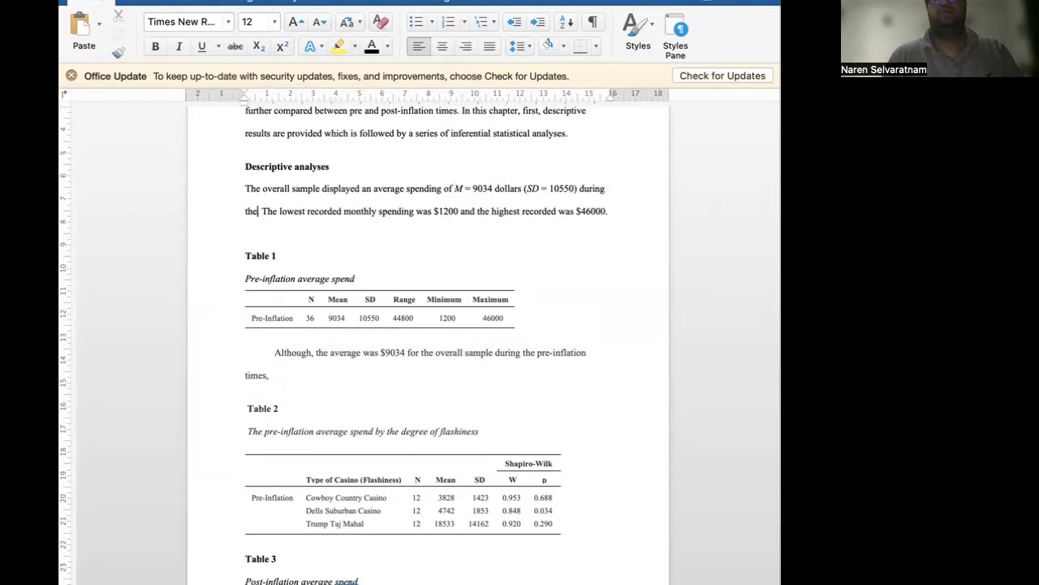
pyautogui.write(' pre-inf')
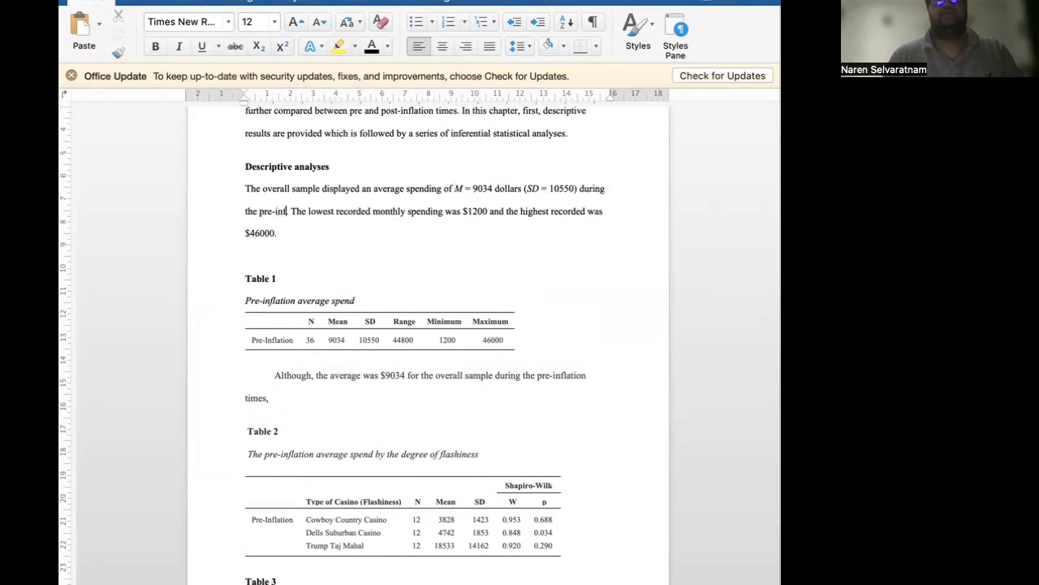
pyautogui.write('lation ')
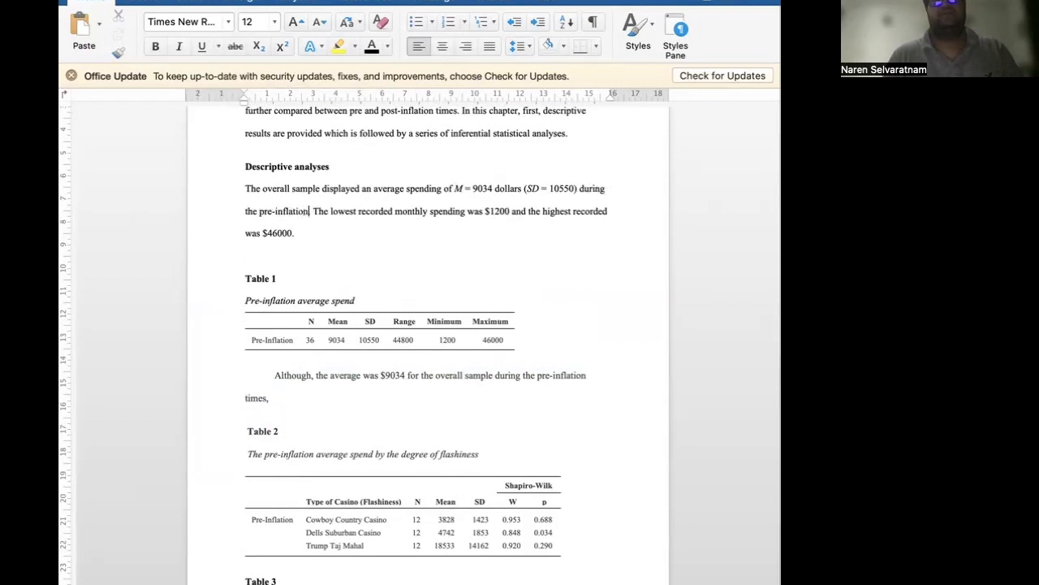
pyautogui.write('times')
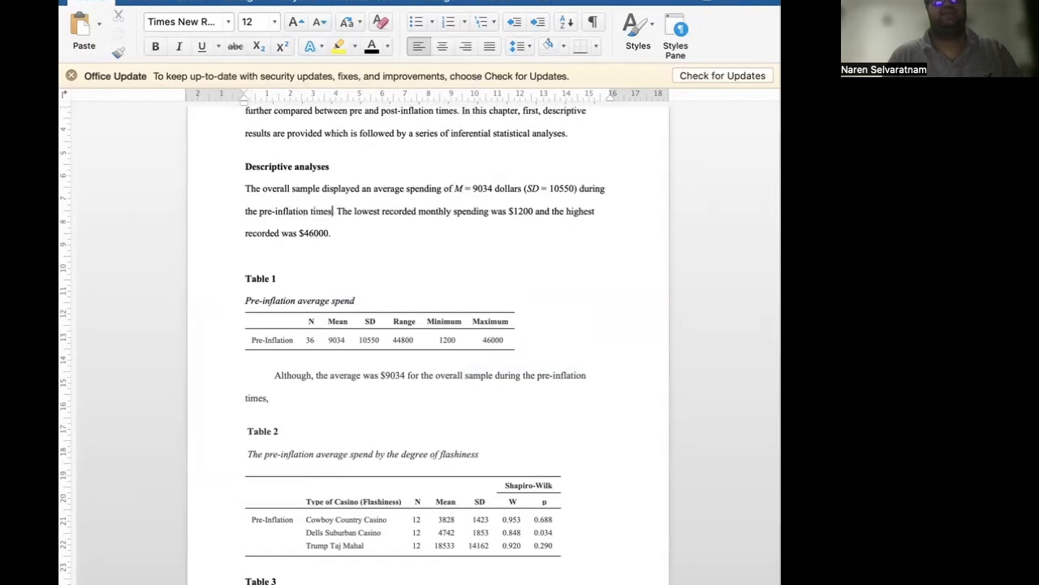
# Continue the sentence under Table 1 after "times," with "the most noticeable spending was noted by players in Trump Taj Mahal".
pyautogui.scroll(-2, 552, 334)
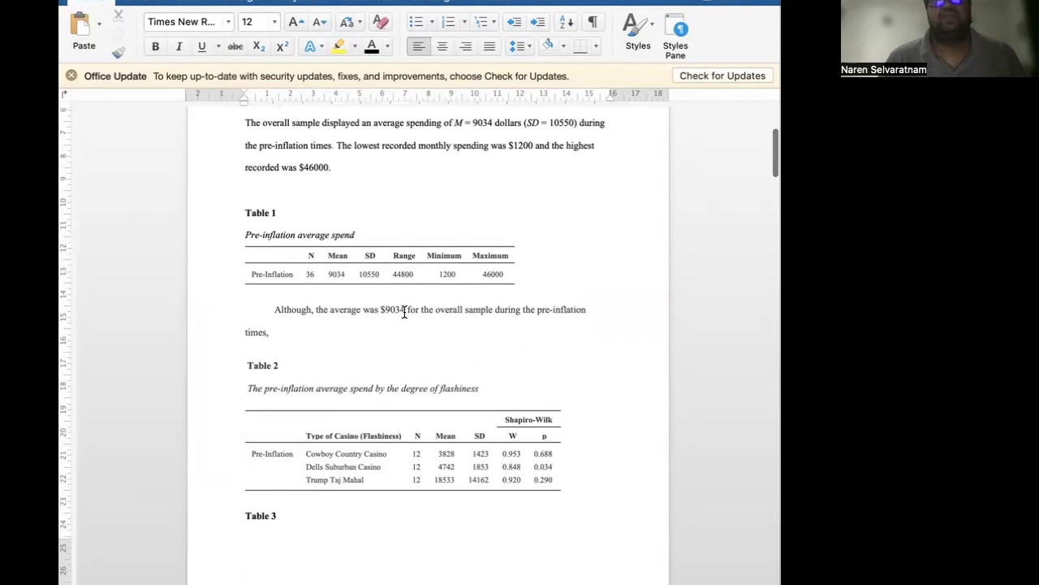
pyautogui.click(309, 331)
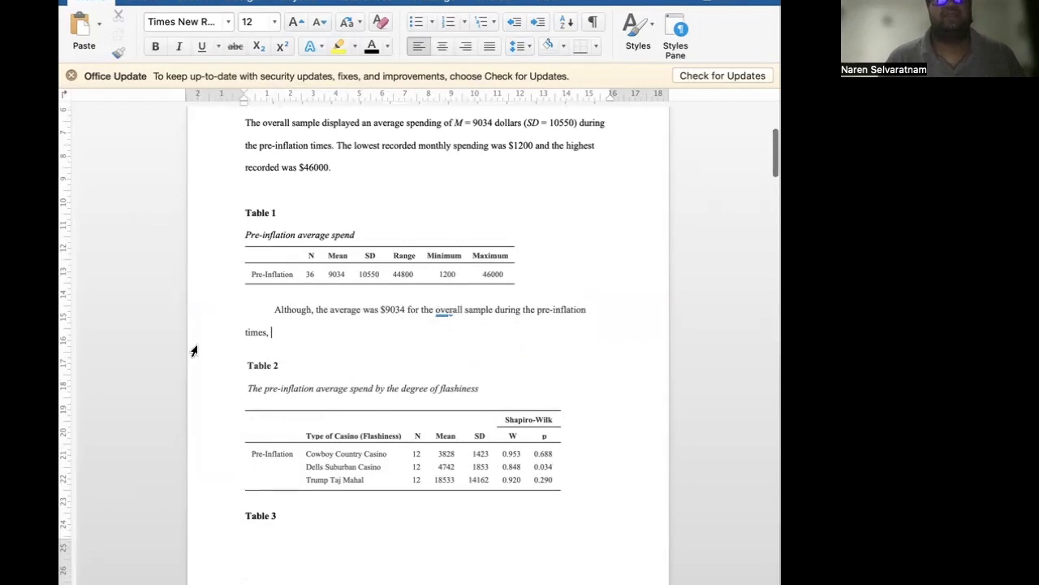
pyautogui.scroll(-2, 157, 362)
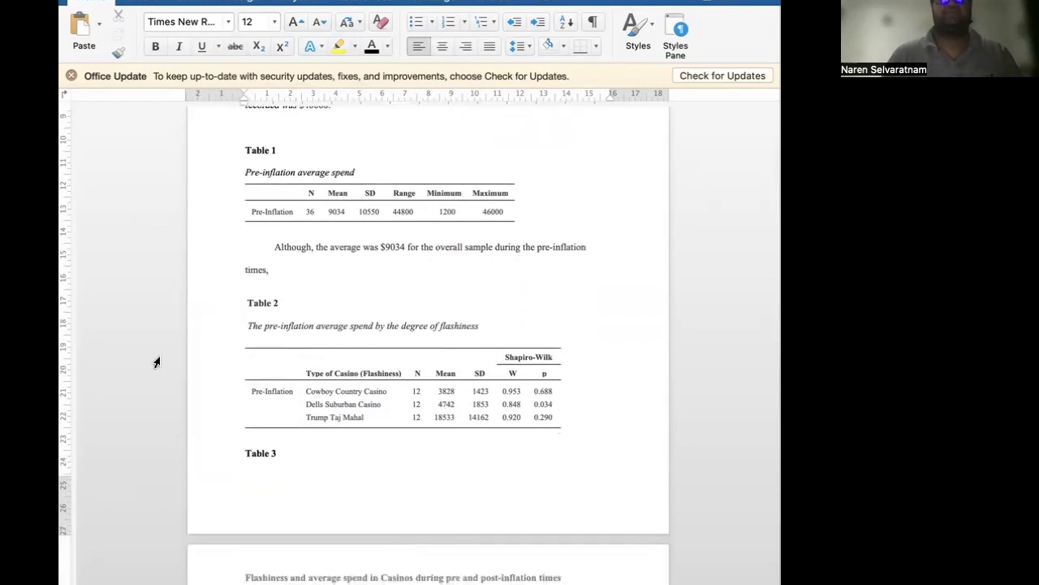
pyautogui.write('the big')
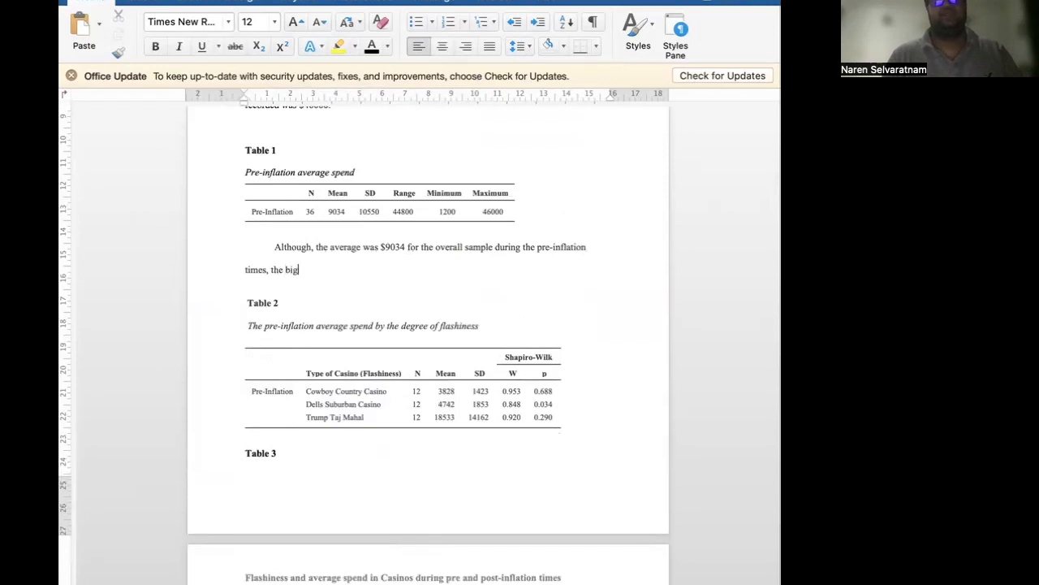
pyautogui.write('gest ')
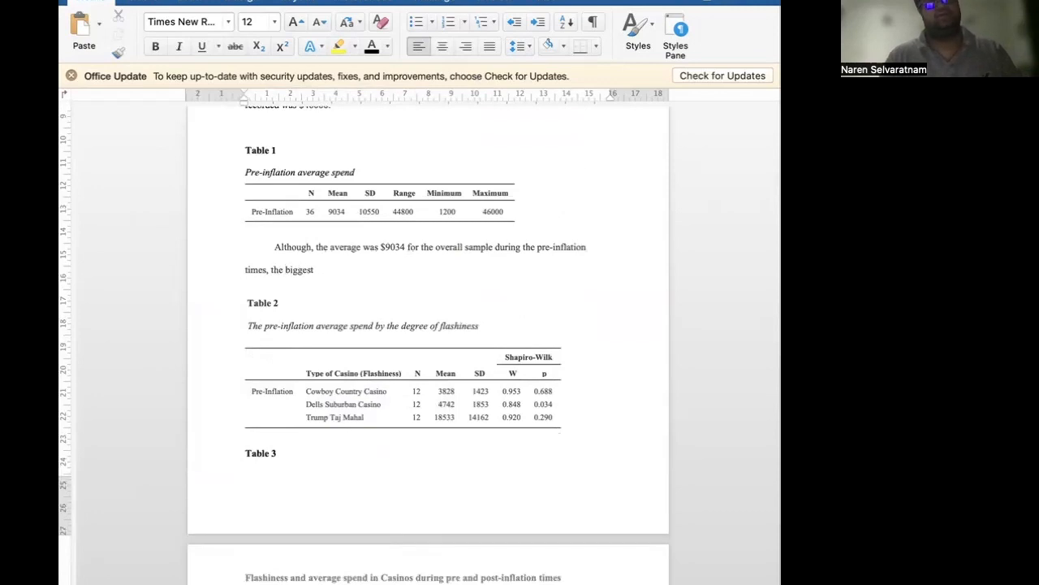
pyautogui.write('av')
pyautogui.press('BackSpace')
pyautogui.press('BackSpace')
pyautogui.press('BackSpace')
pyautogui.press('BackSpace')
pyautogui.press('BackSpace')
pyautogui.press('BackSpace')
pyautogui.press('BackSpace')
pyautogui.press('BackSpace')
pyautogui.press('BackSpace')
pyautogui.press('BackSpace')
pyautogui.press('BackSpace')
pyautogui.press('BackSpace')
pyautogui.press('BackSpace')
pyautogui.press('BackSpace')
pyautogui.press('BackSpace')
pyautogui.press('BackSpace')
pyautogui.press('BackSpace')
pyautogui.press('BackSpace')
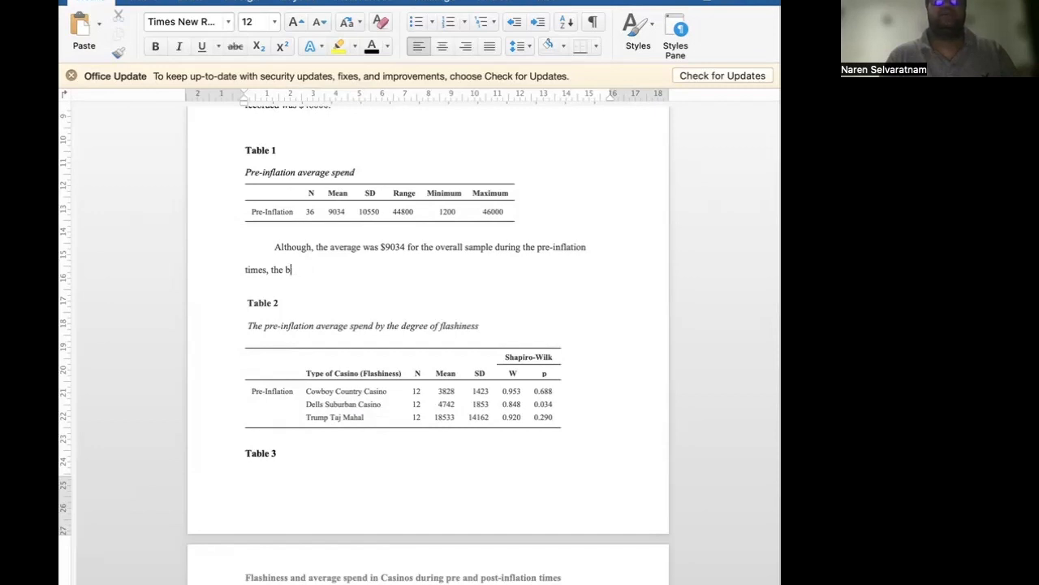
pyautogui.write('most noticeable averag')
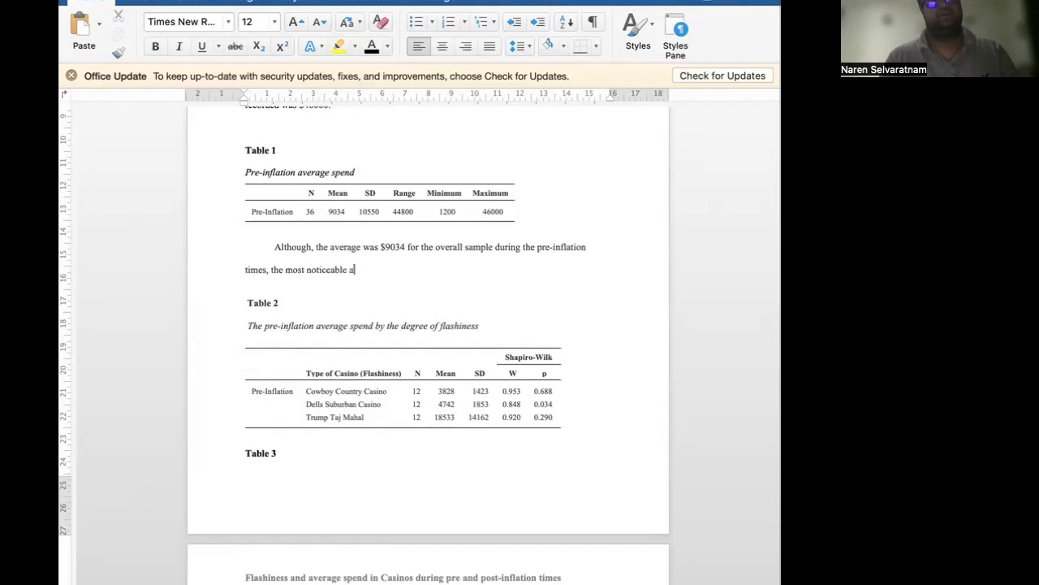
pyautogui.press('BackSpace')
pyautogui.press('BackSpace')
pyautogui.press('BackSpace')
pyautogui.write('spending was noted by')
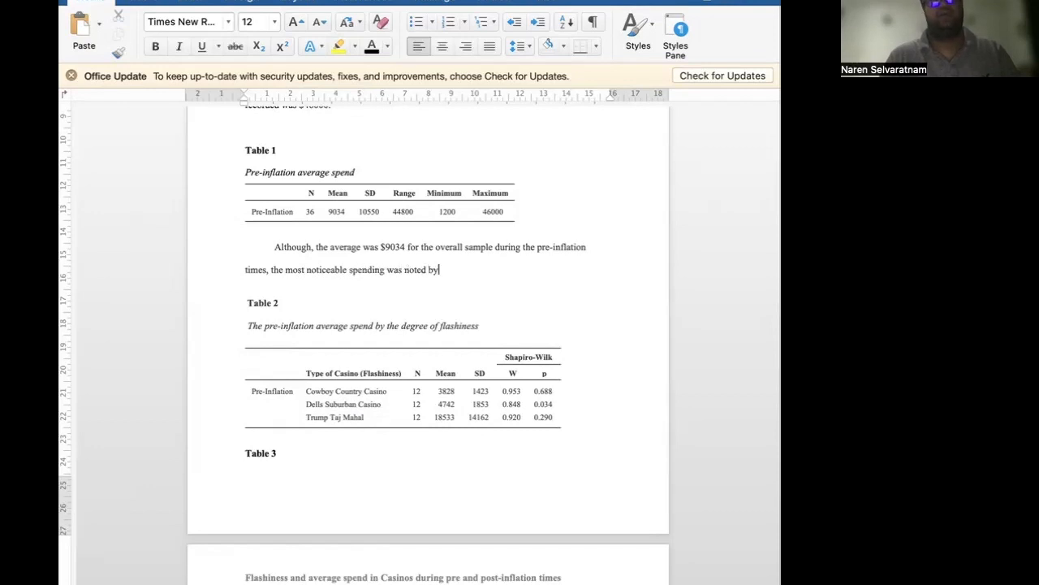
pyautogui.write(' players in Trump Taj Mahal')
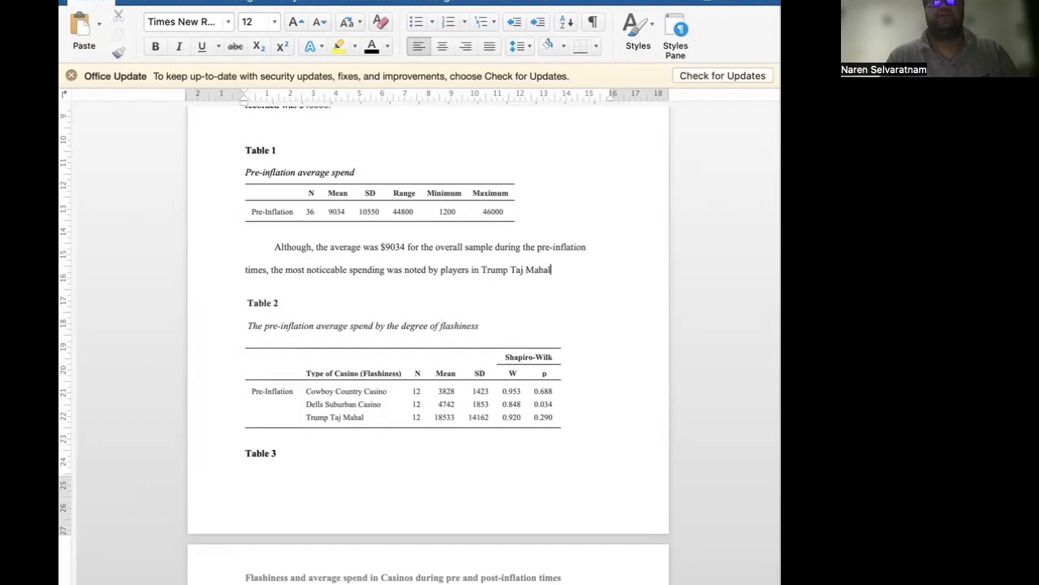
# Open a parenthesis after "Trump Taj Mahal" and add the mean "M = 18533,", setting only the M in italics.
pyautogui.write(' (')
pyautogui.press('super+i')
pyautogui.write('M')
pyautogui.press('super+i')
pyautogui.write('= 185')
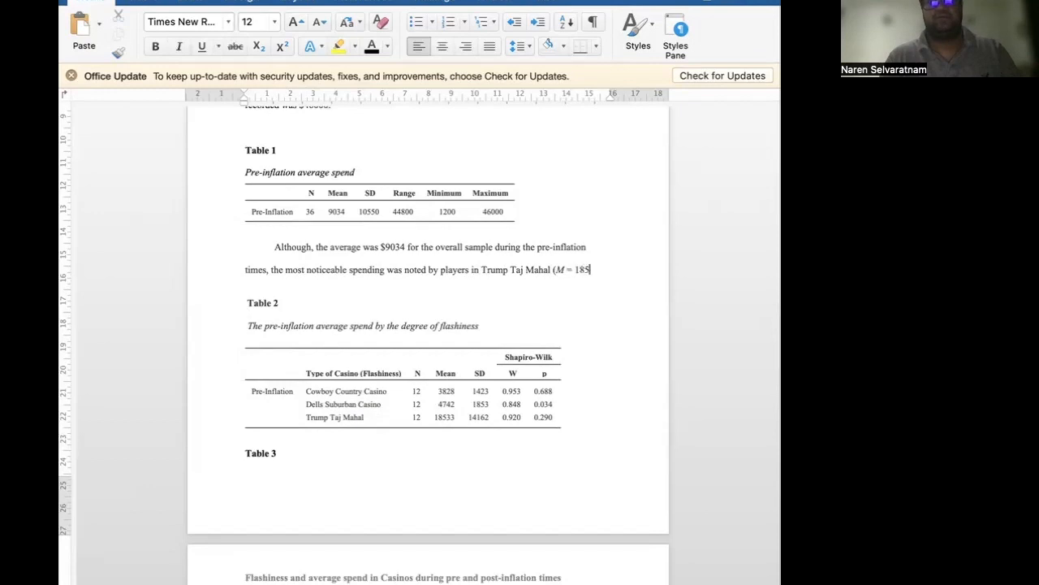
pyautogui.write('33,')
# Complete the Trump Taj Mahal parenthesis with "SD = 14162).", setting only the SD in italics.
pyautogui.press('super+i')
pyautogui.write('SD')
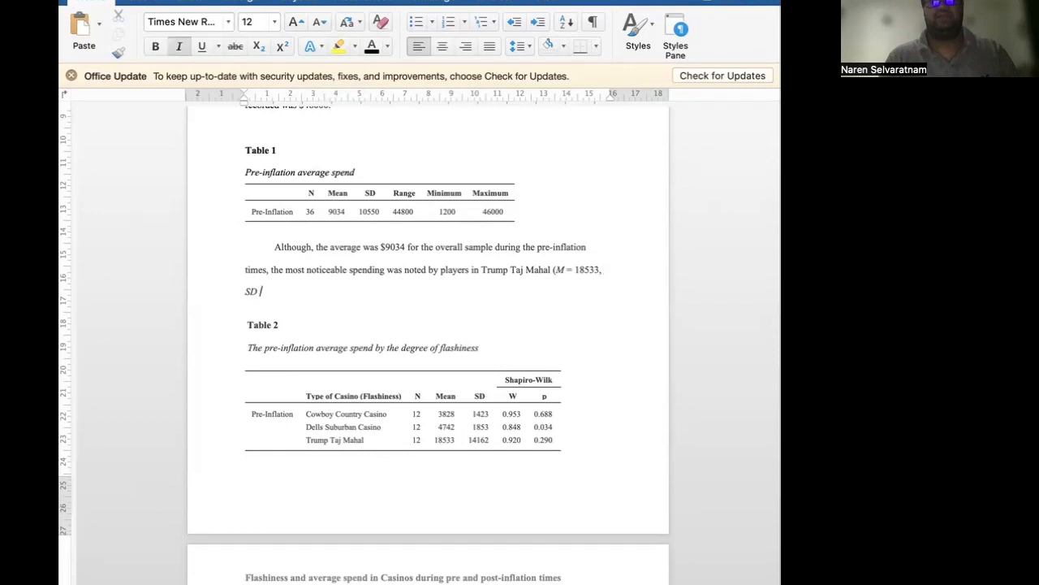
pyautogui.press('super+i')
pyautogui.write('=')
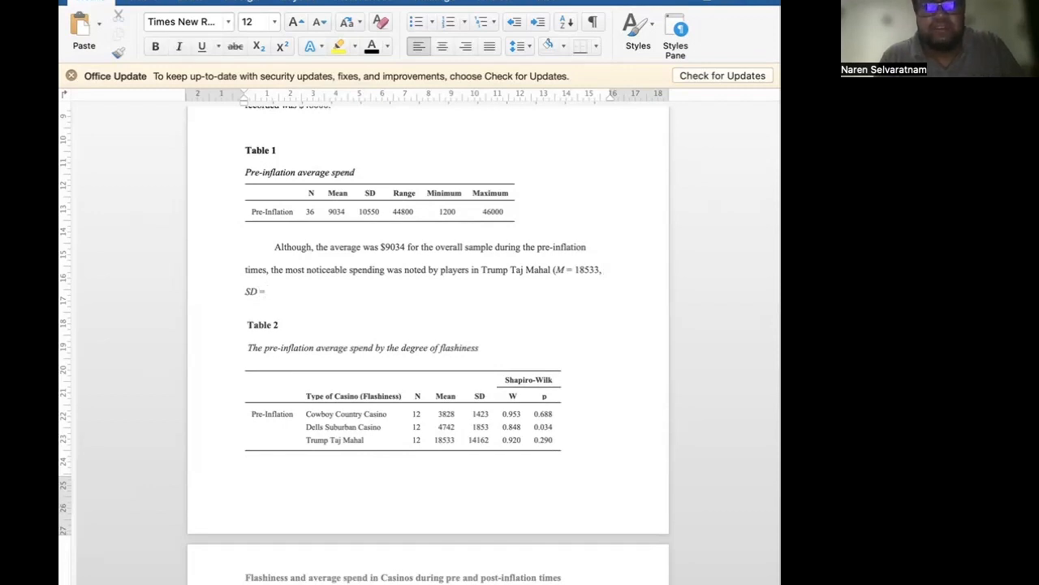
pyautogui.write(' 141')
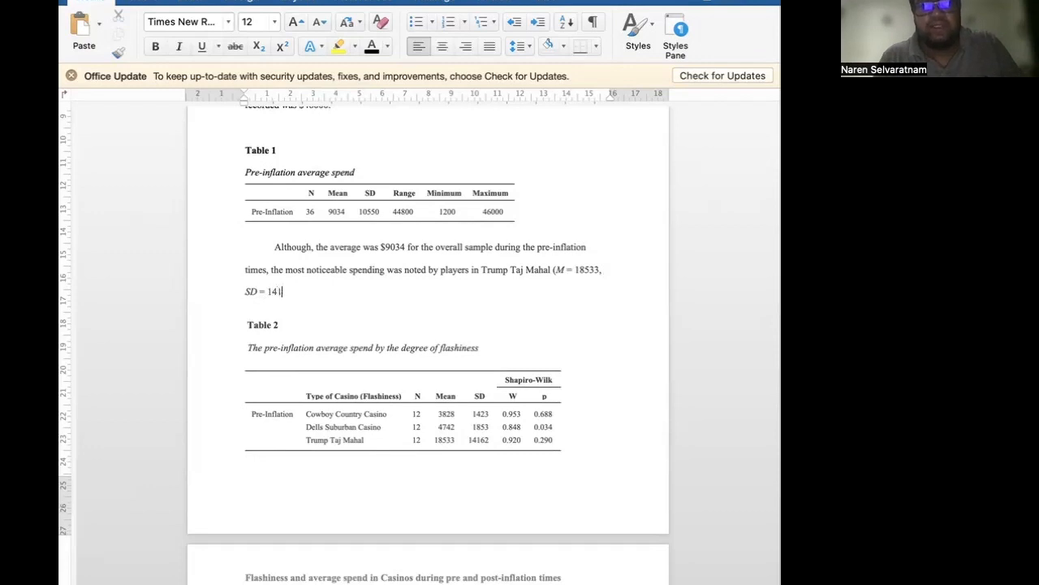
pyautogui.write('62).')
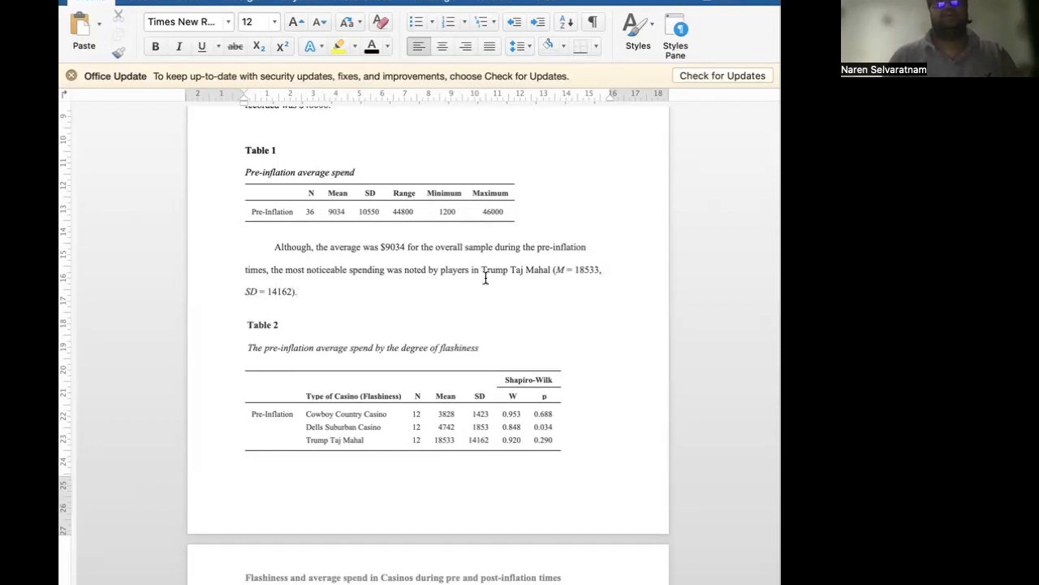
# Insert "the" before "Trump Taj Mahal" and remove the comma after "Although" in the paragraph under Table 1.
pyautogui.write('the')
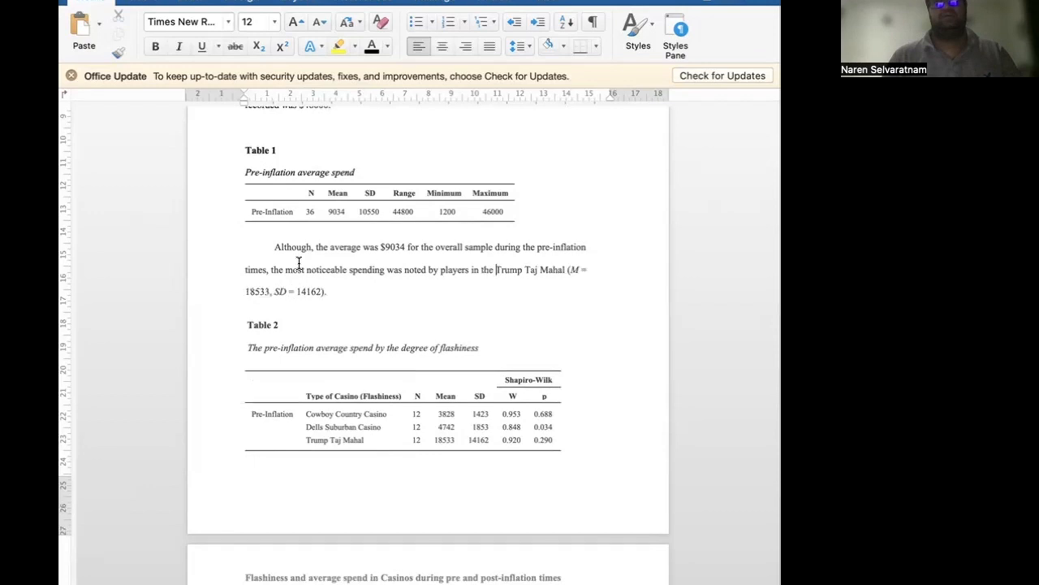
pyautogui.rightClick(301, 259)
pyautogui.click(308, 295)
# Add "The lowest was by Cowboy Country Casinos" at the end of the paragraph under Table 1.
pyautogui.click(336, 289)
pyautogui.write('The lowe')
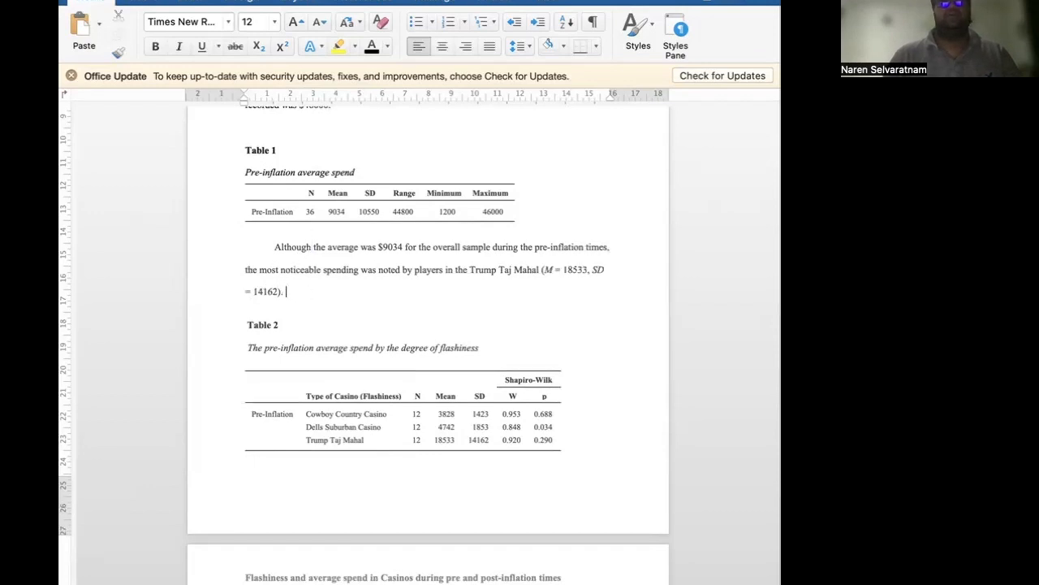
pyautogui.write('st was by ')
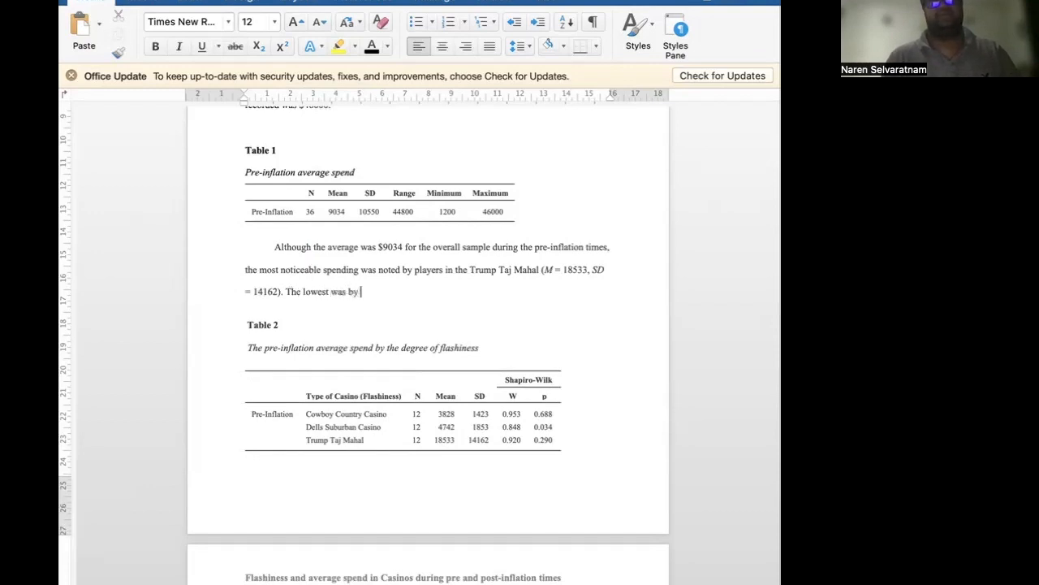
pyautogui.write('Cowboy Country Casinos')
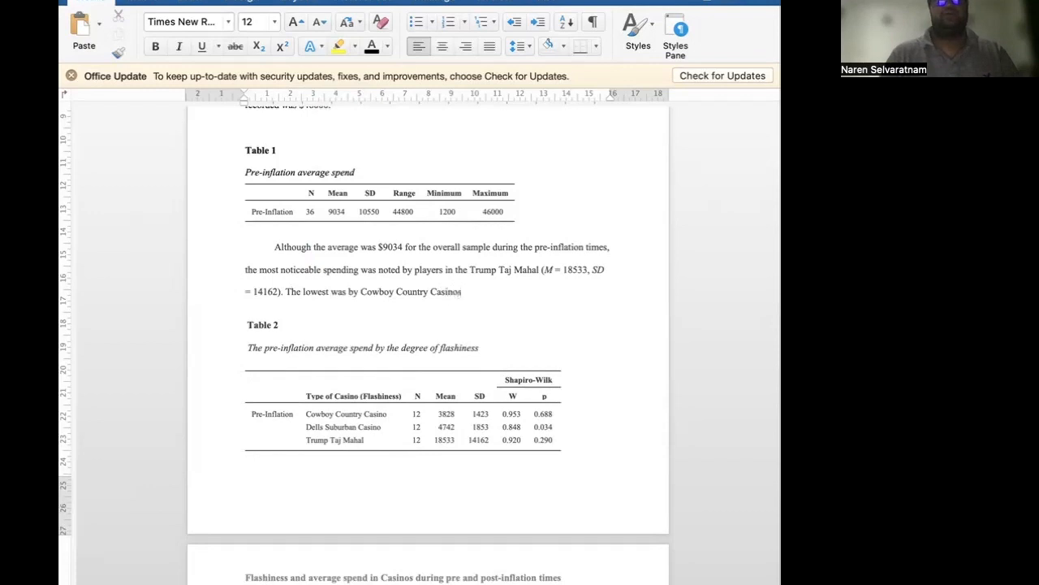
pyautogui.scroll(-4, 428, 325)
pyautogui.scroll(3, 428, 325)
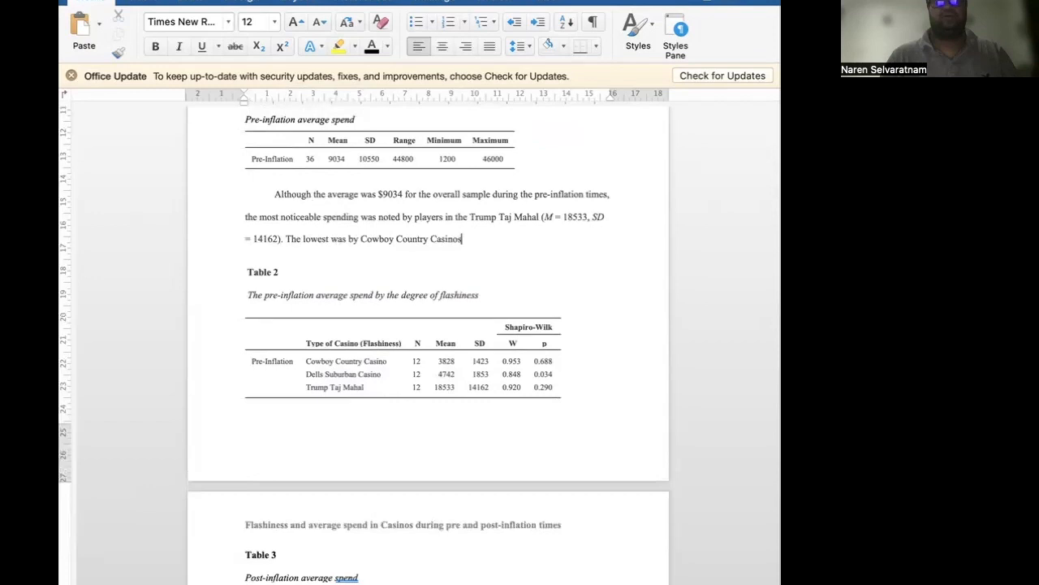
pyautogui.moveTo(460, 237); pyautogui.dragTo(288, 237)
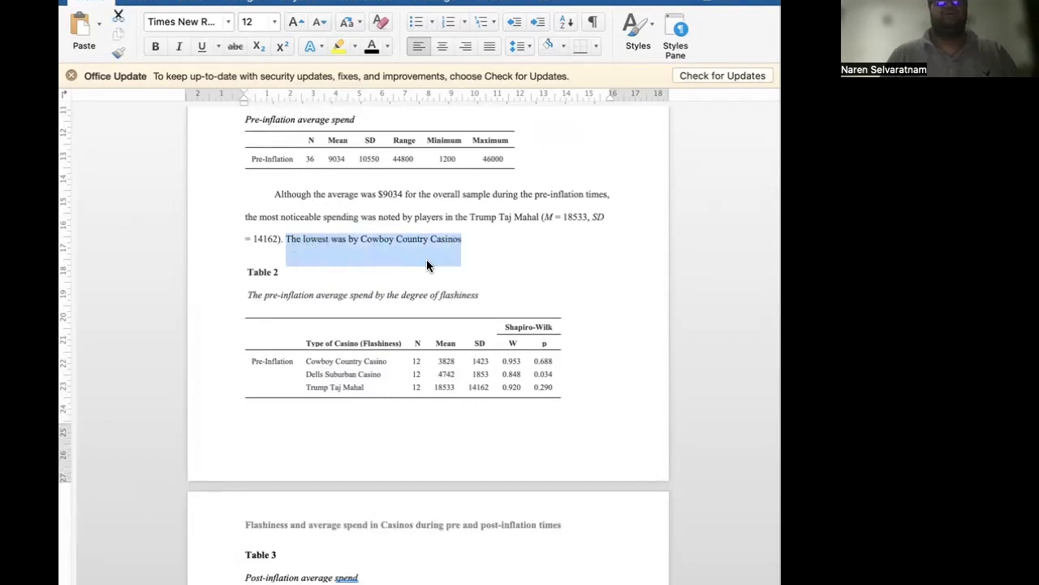
pyautogui.click(471, 237)
# Copy the "(M = 18533, SD = 14162)." statistics after "Cowboy Country Casinos", keeping a single opening parenthesis.
pyautogui.write('(')
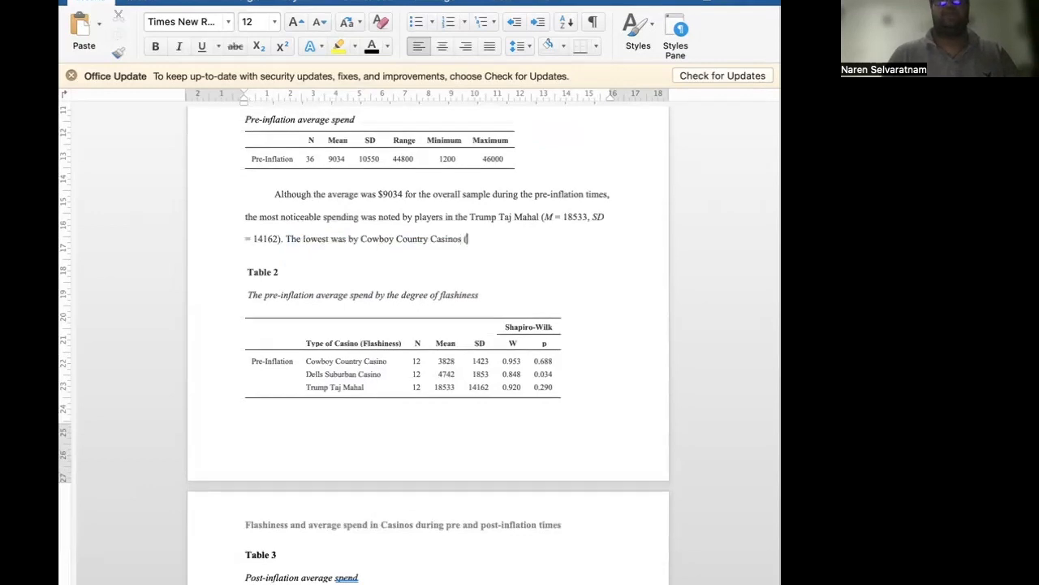
pyautogui.moveTo(542, 217); pyautogui.dragTo(281, 241)
pyautogui.press('super+c')
pyautogui.click(485, 236)
pyautogui.press('super+v')
pyautogui.click(468, 240)
pyautogui.press('BackSpace')
pyautogui.press('Delete')
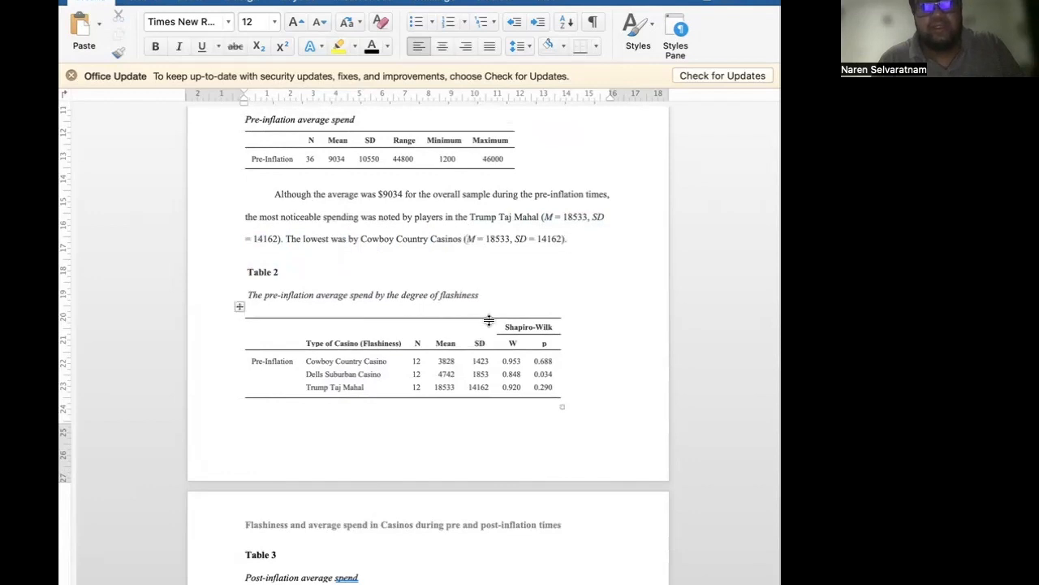
# Replace the copied Cowboy Country Casinos statistics with M = 3828 and SD = 1423.
pyautogui.moveTo(509, 237); pyautogui.dragTo(488, 238)
pyautogui.write('382')
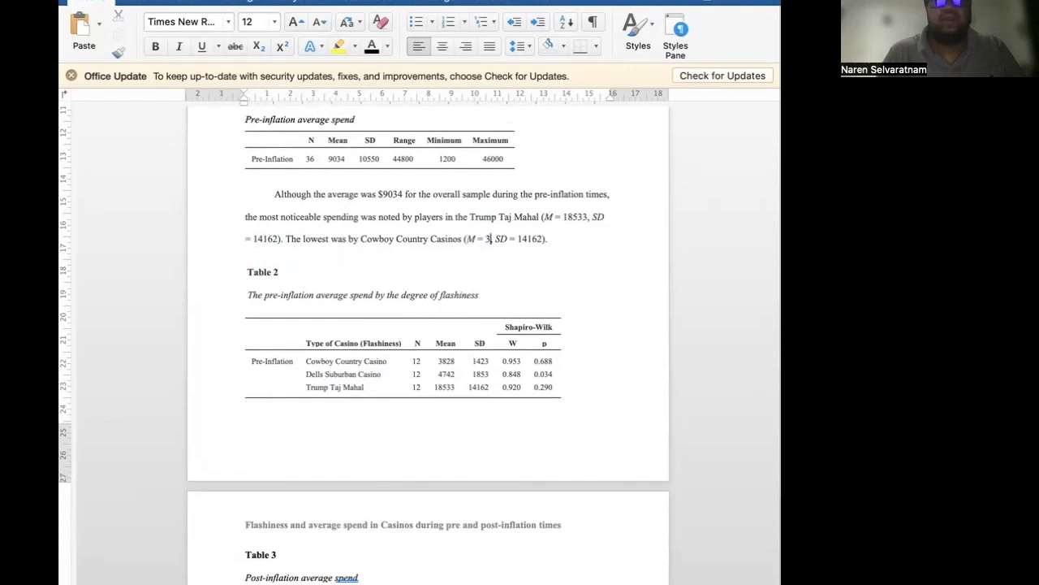
pyautogui.write('8')
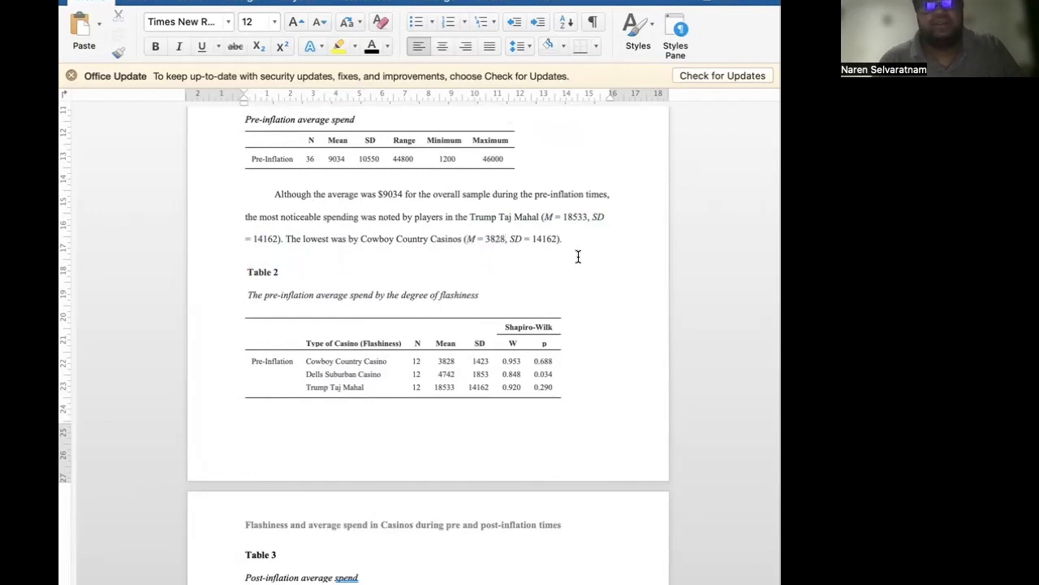
pyautogui.moveTo(558, 239); pyautogui.dragTo(541, 234)
pyautogui.write('23')
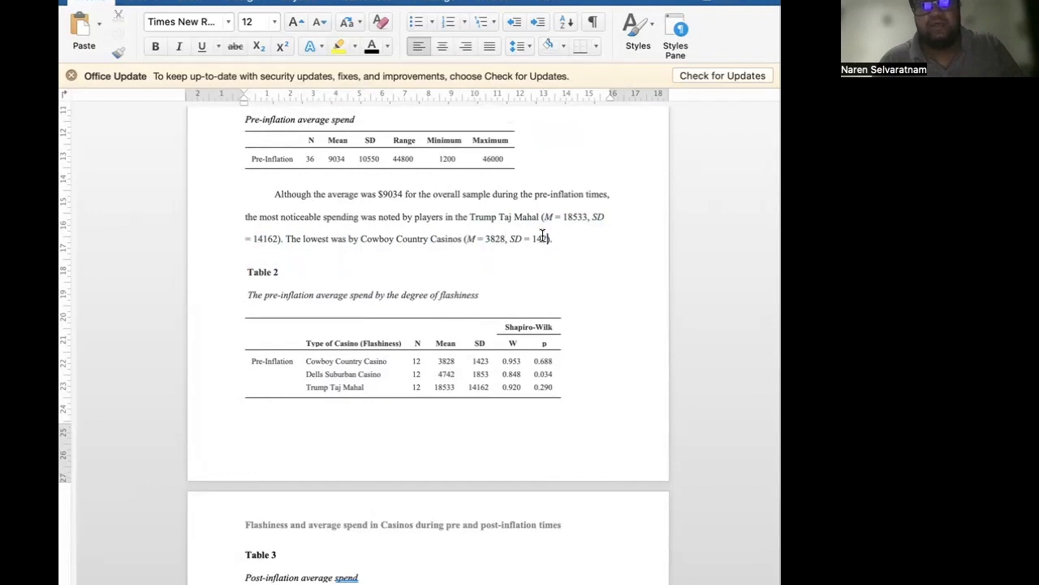
# Delete the surplus blank lines between Table 3's data and the Table 4 heading.
pyautogui.scroll(5, 364, 372)
pyautogui.scroll(-3, 364, 373)
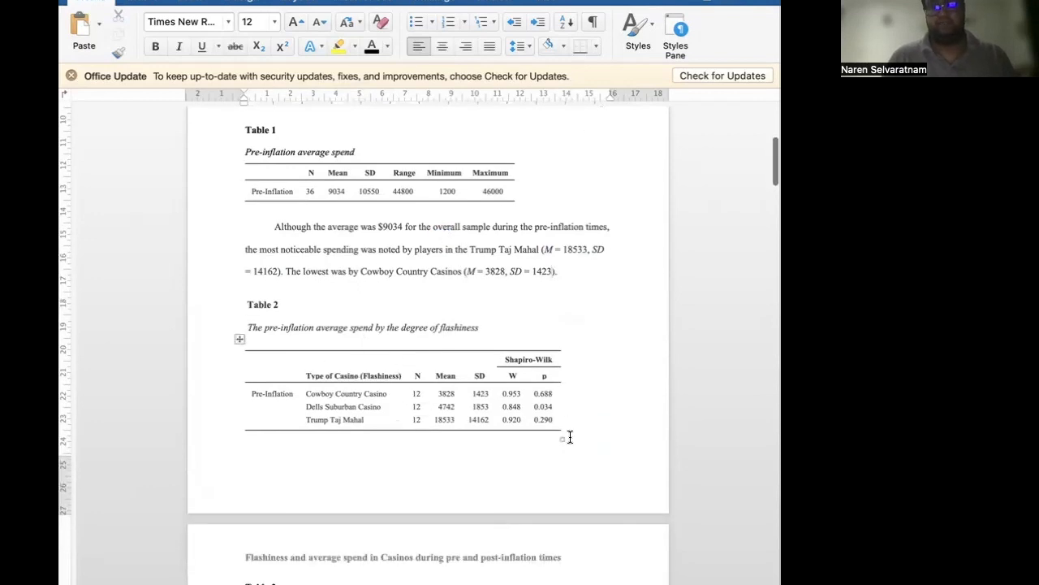
pyautogui.scroll(1, 569, 437)
pyautogui.scroll(5, 569, 436)
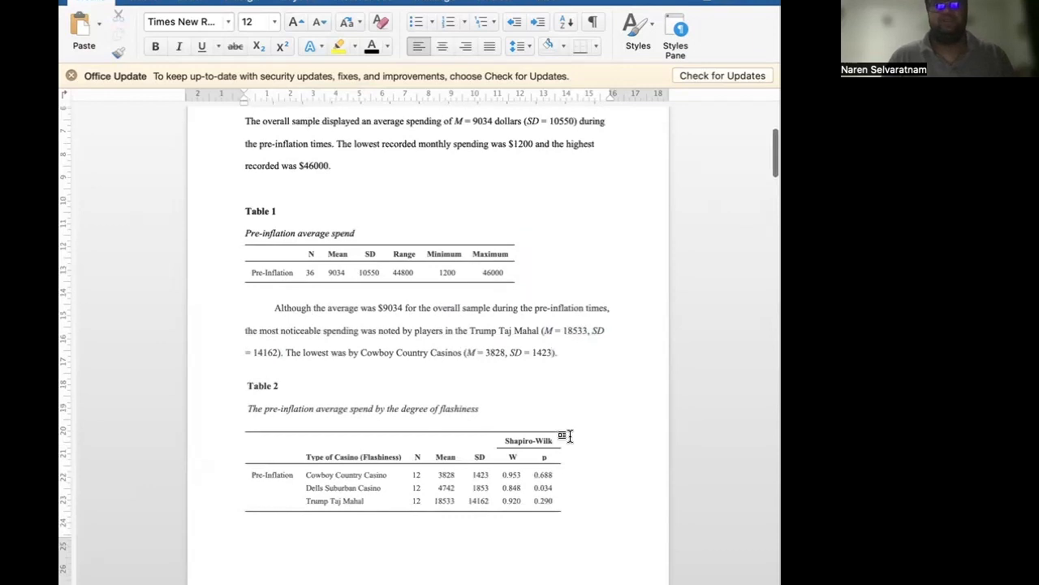
pyautogui.scroll(5, 538, 379)
pyautogui.scroll(-12, 538, 379)
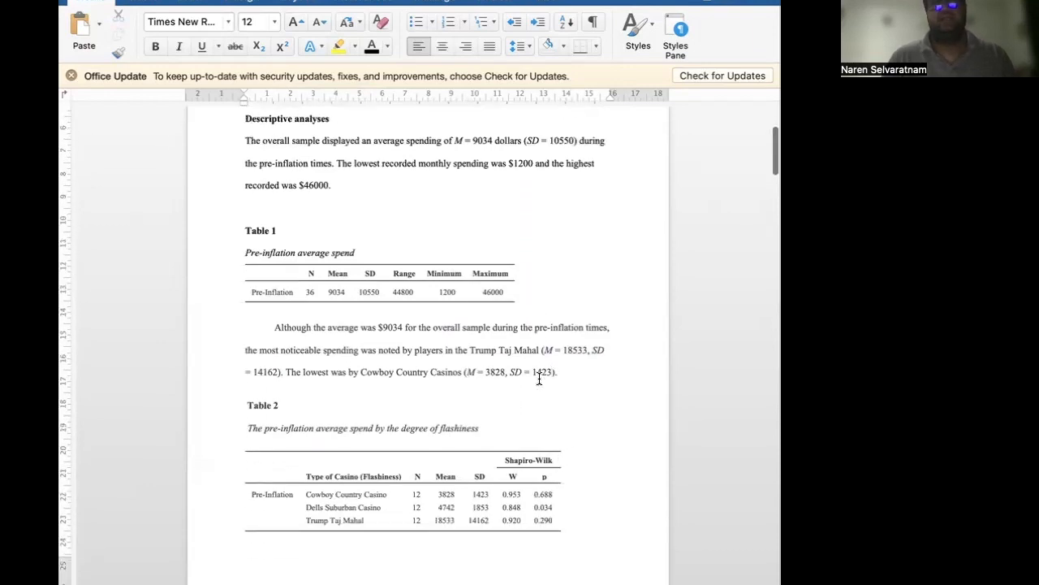
pyautogui.scroll(-8, 538, 378)
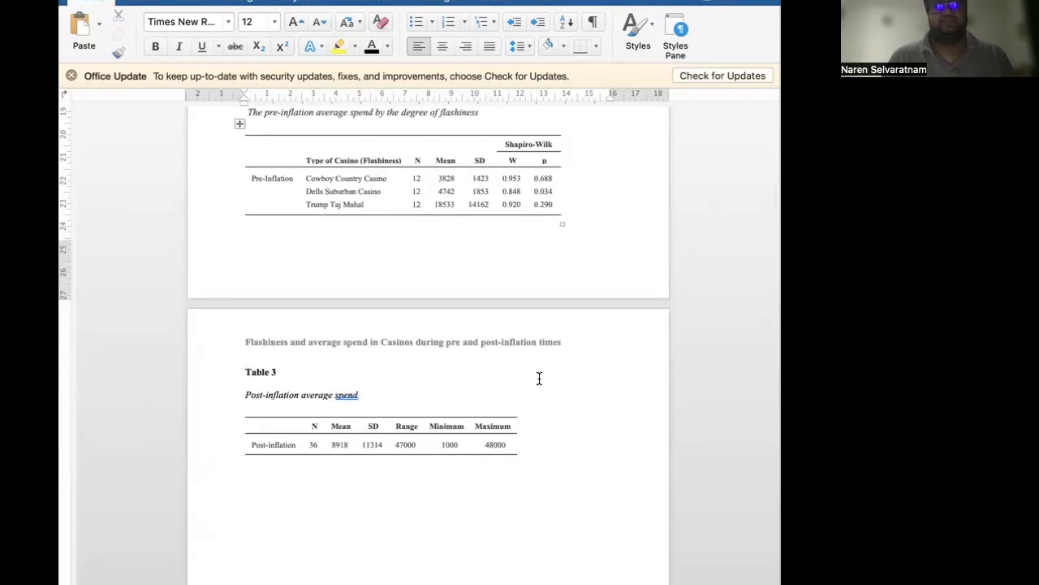
pyautogui.scroll(-13, 539, 378)
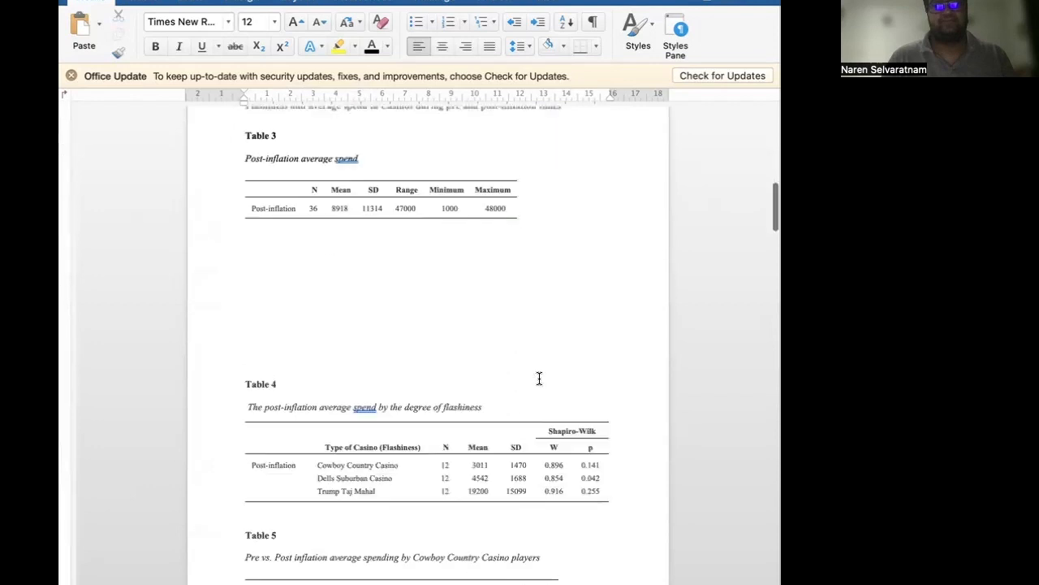
pyautogui.click(245, 351)
pyautogui.press('BackSpace')
pyautogui.press('BackSpace')
pyautogui.press('BackSpace')
pyautogui.press('BackSpace')
pyautogui.press('BackSpace')
pyautogui.press('BackSpace')
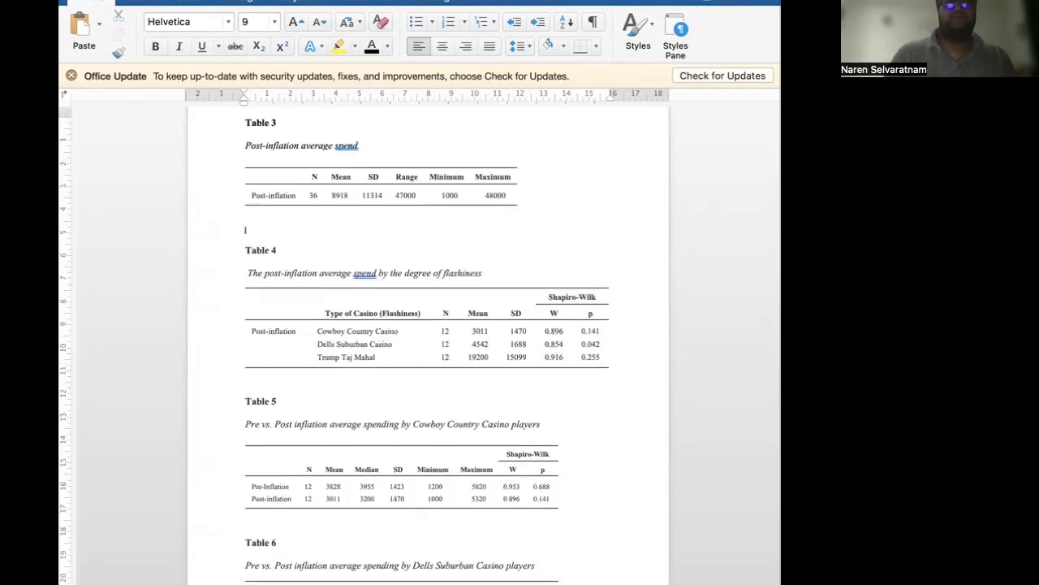
# Insert blank lines above the Table 3 heading to make room for a new paragraph.
pyautogui.scroll(11, 428, 345)
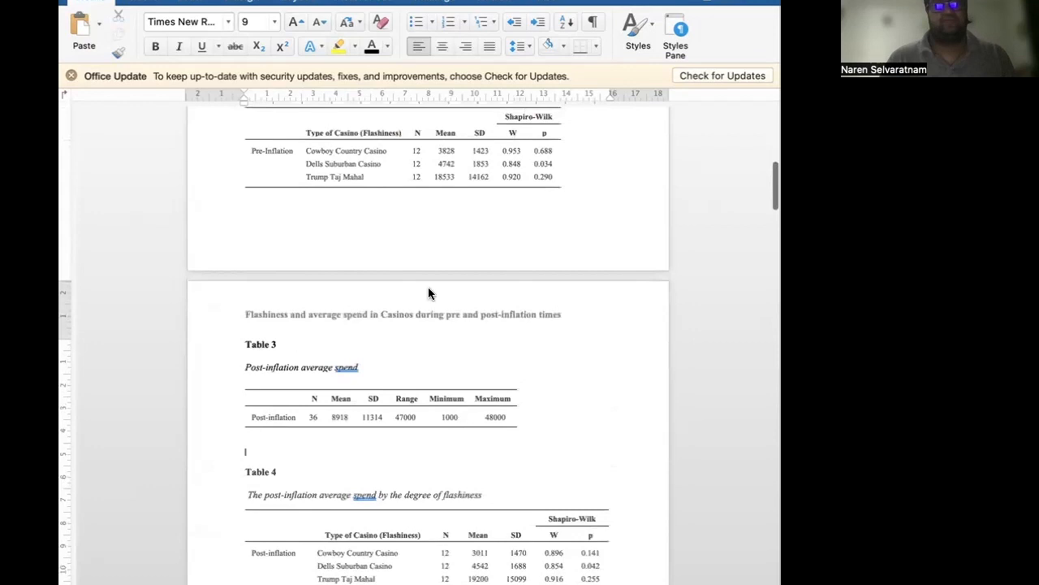
pyautogui.click(472, 220)
pyautogui.press('Return')
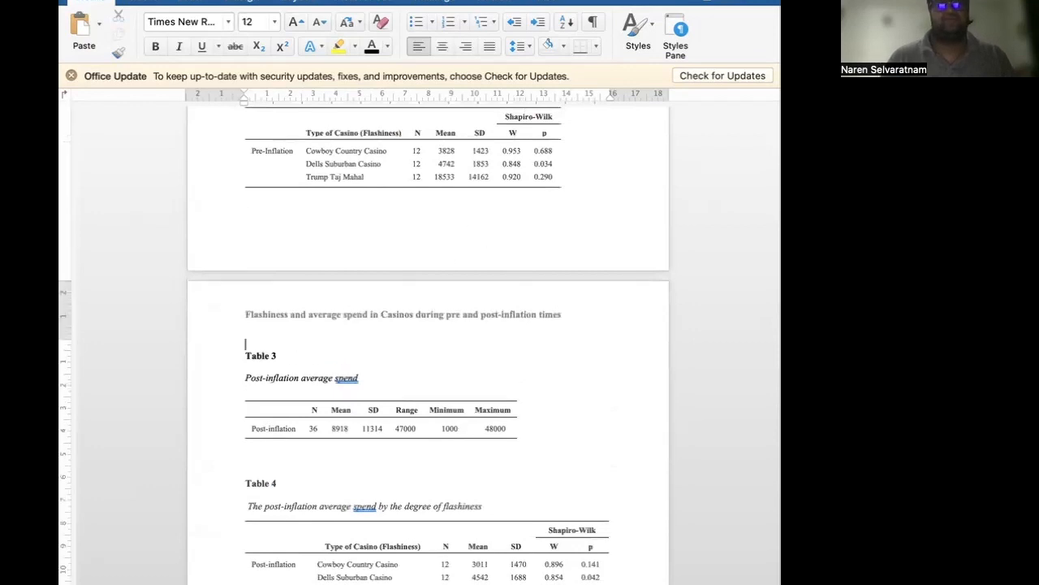
pyautogui.press('Return')
pyautogui.press('Return')
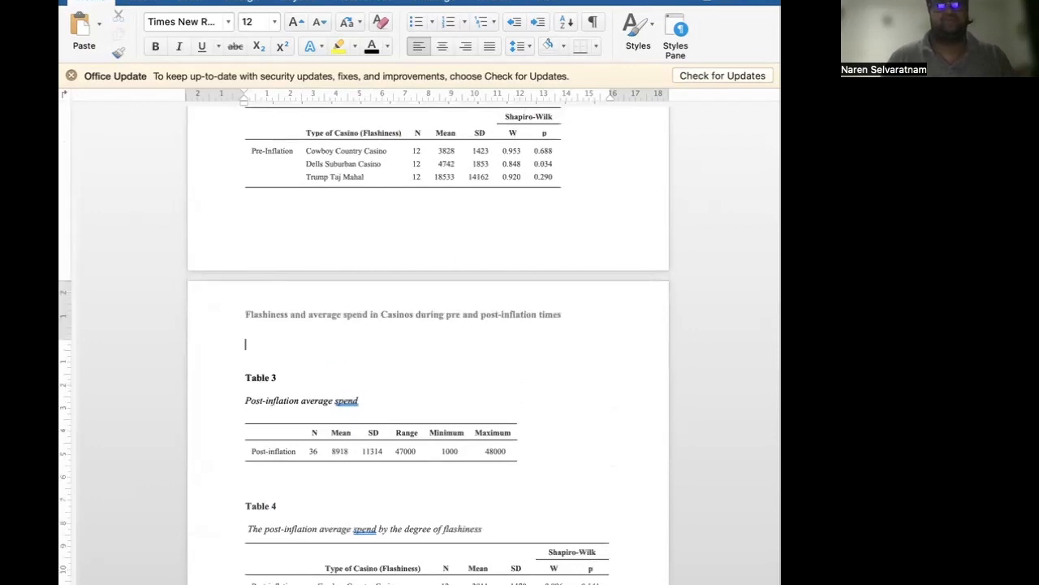
# Compare the pre-inflation figures and text around Tables 1 and 2 with the post-inflation figures in Tables 3 and 4.
pyautogui.scroll(-4, 368, 299)
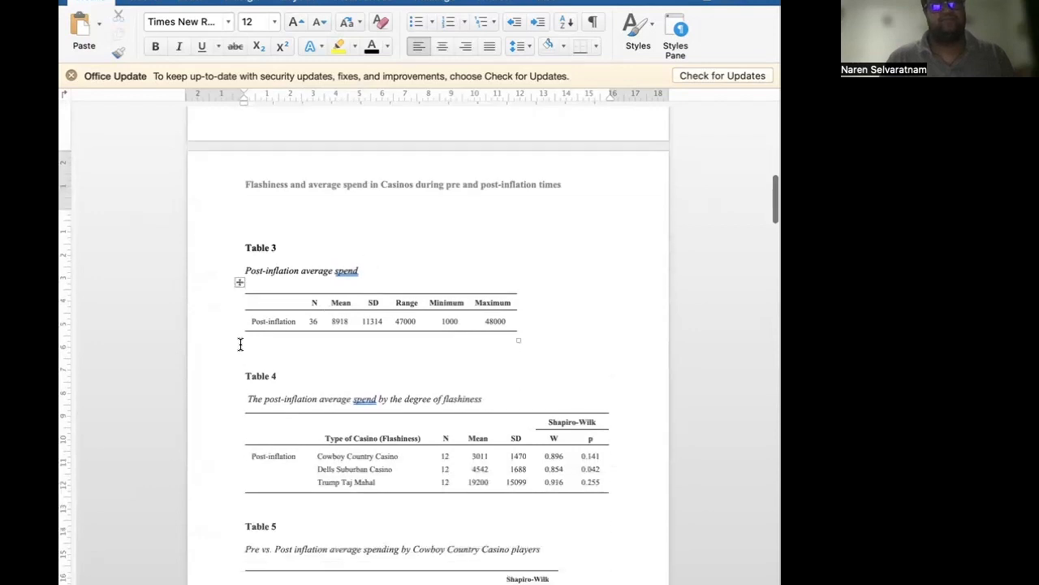
pyautogui.scroll(6, 240, 344)
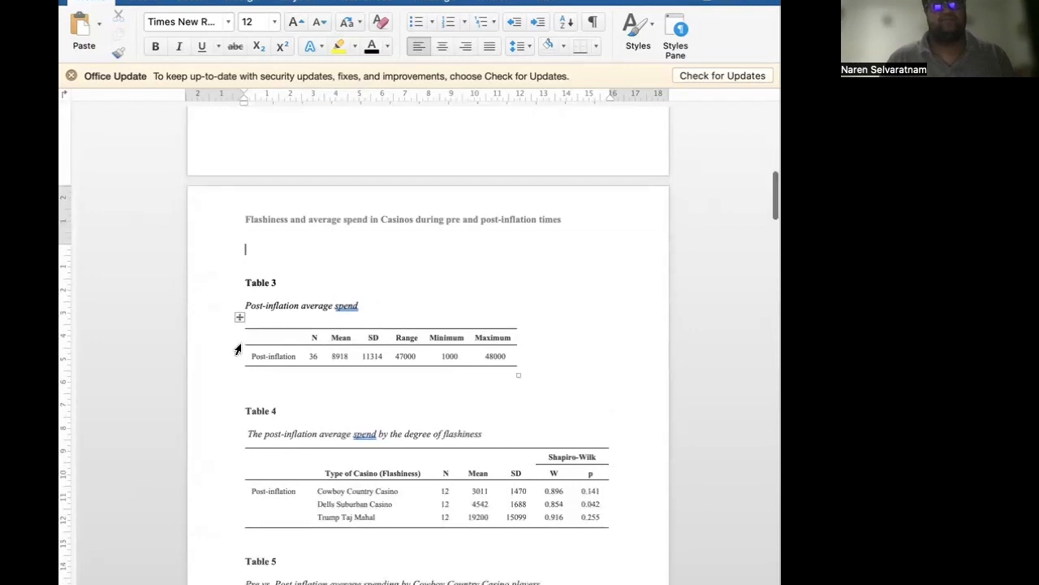
pyautogui.scroll(2, 240, 345)
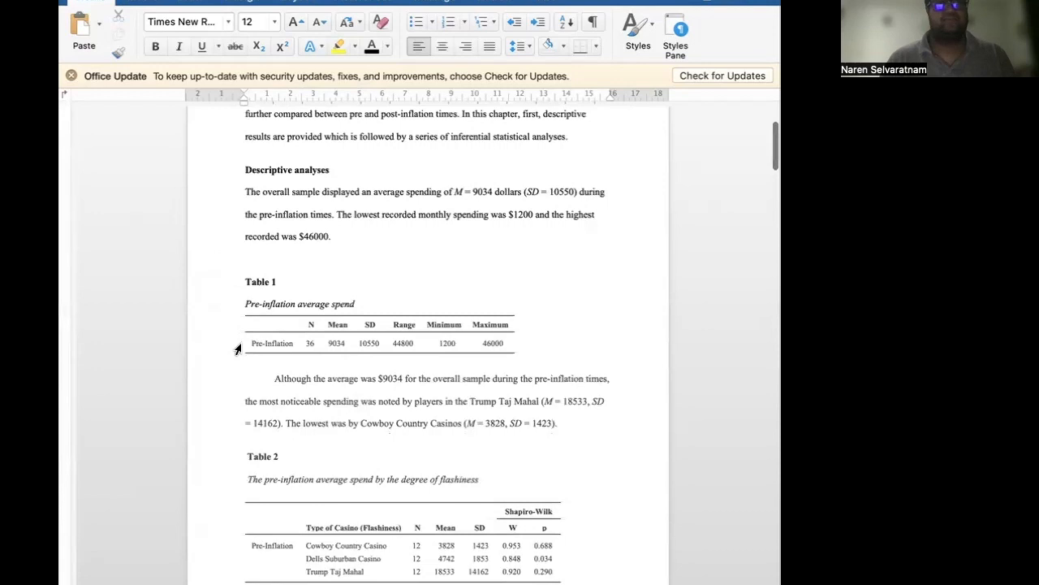
pyautogui.scroll(-10, 238, 345)
pyautogui.scroll(8, 237, 349)
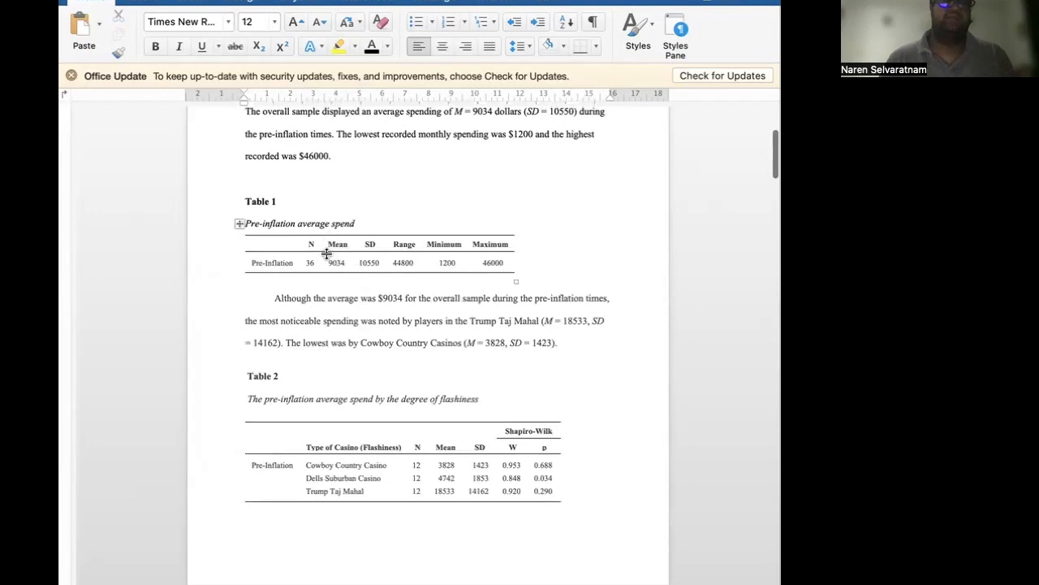
pyautogui.scroll(-10, 340, 287)
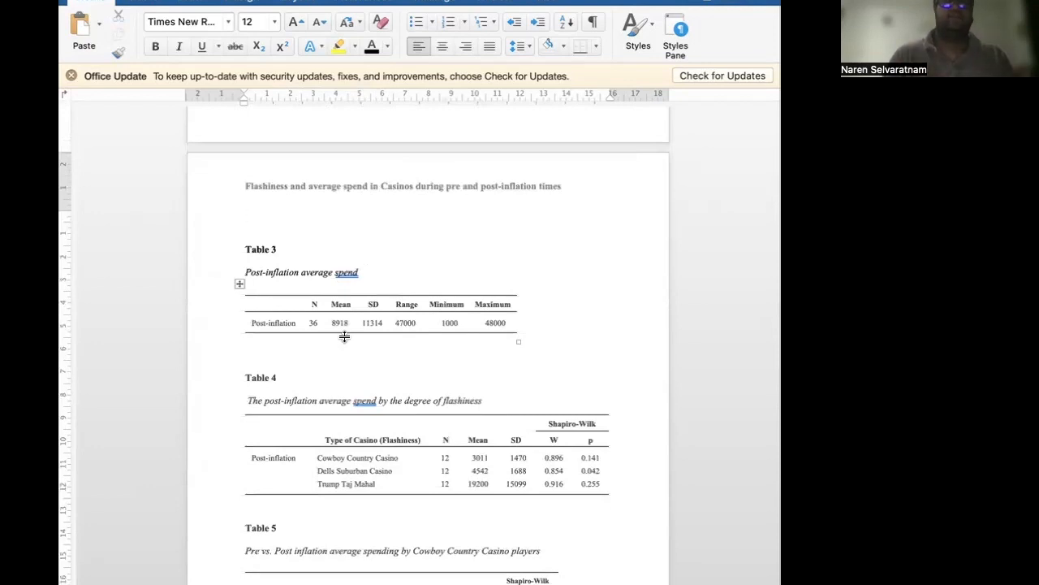
pyautogui.scroll(10, 150, 364)
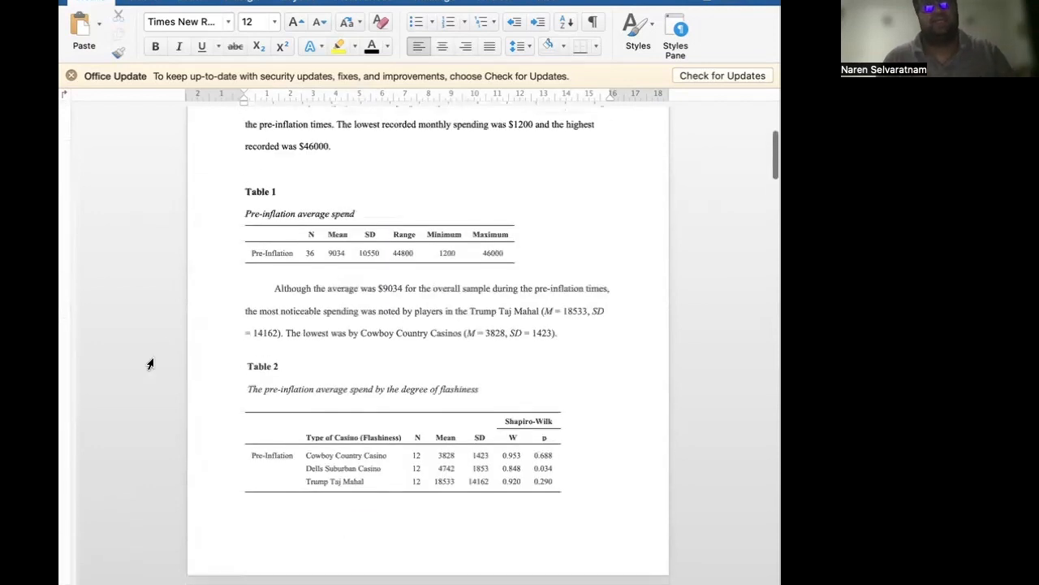
pyautogui.scroll(-10, 150, 364)
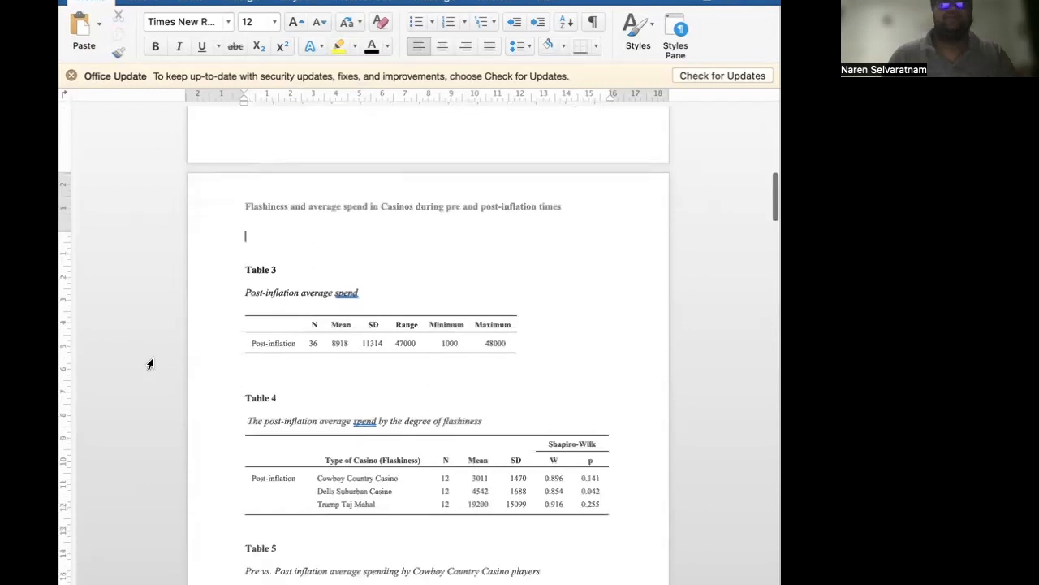
# Write above Table 3: "It is also noticed that the average spend by casino players display a slight reduction from the pre-inflation times to post-inflation times.".
pyautogui.write('A')
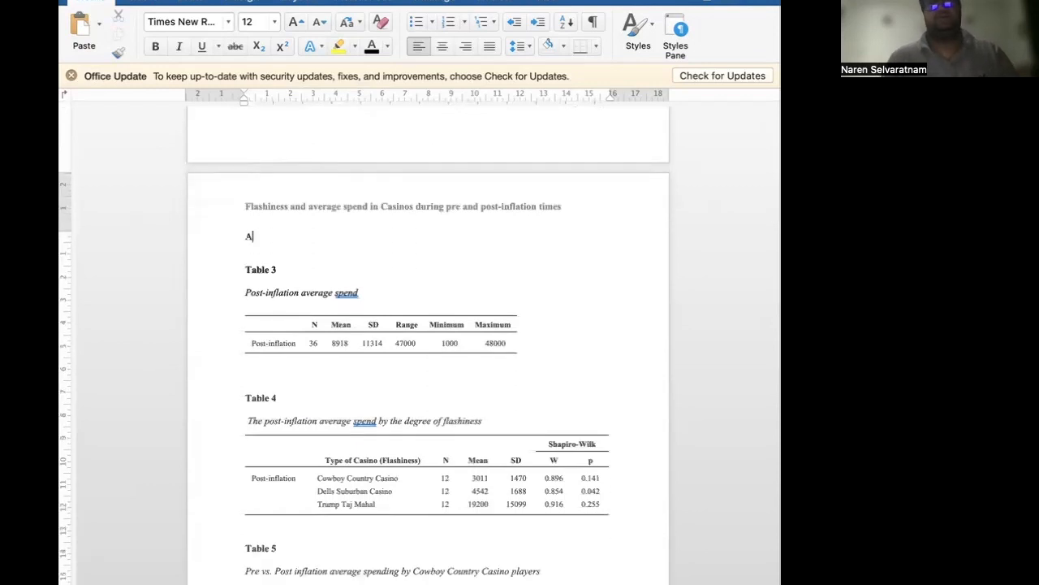
pyautogui.press('BackSpace')
pyautogui.write('It is also')
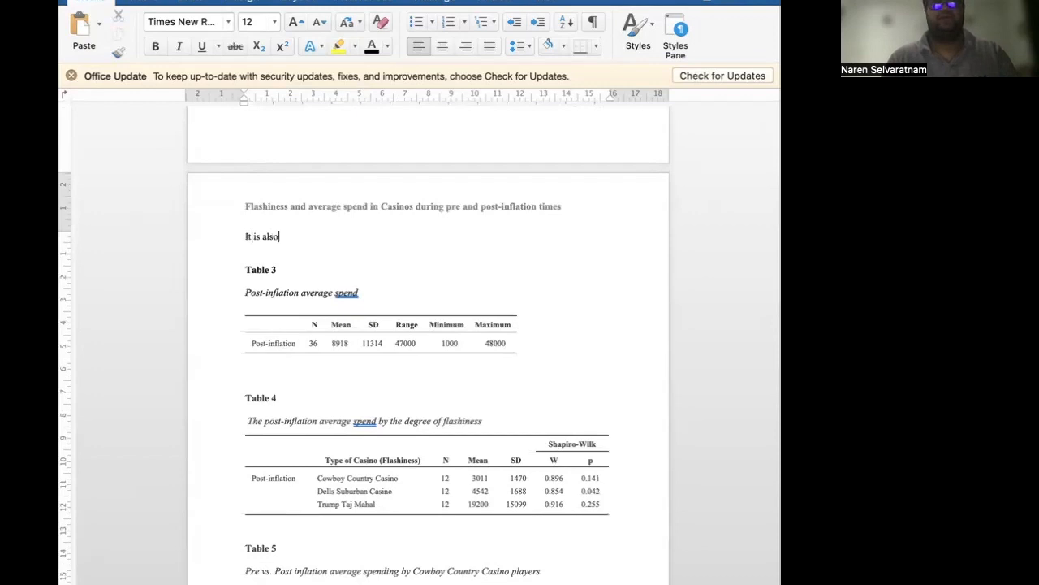
pyautogui.write(' noticed that the')
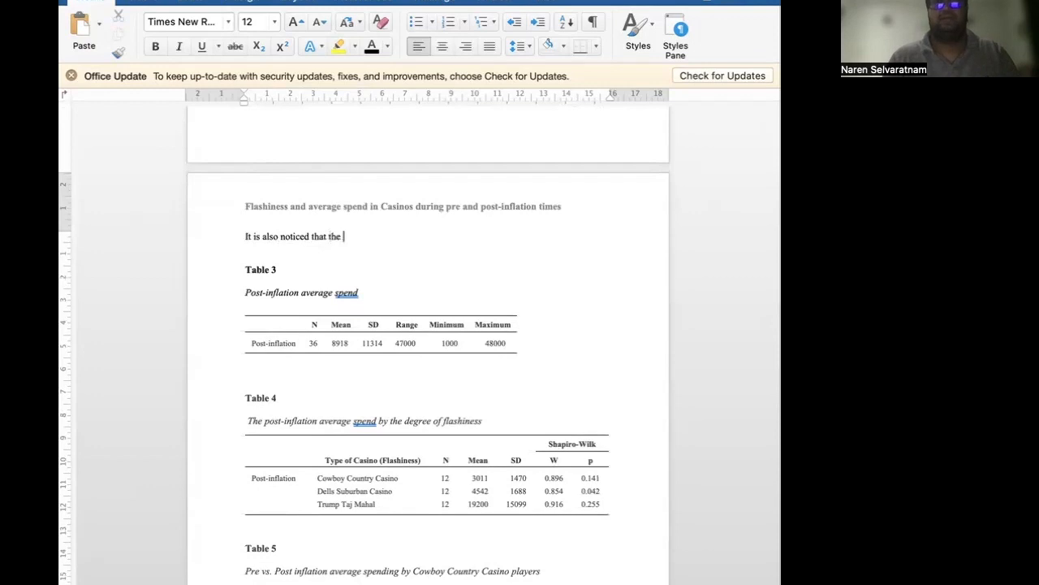
pyautogui.write(' average spend by casino player')
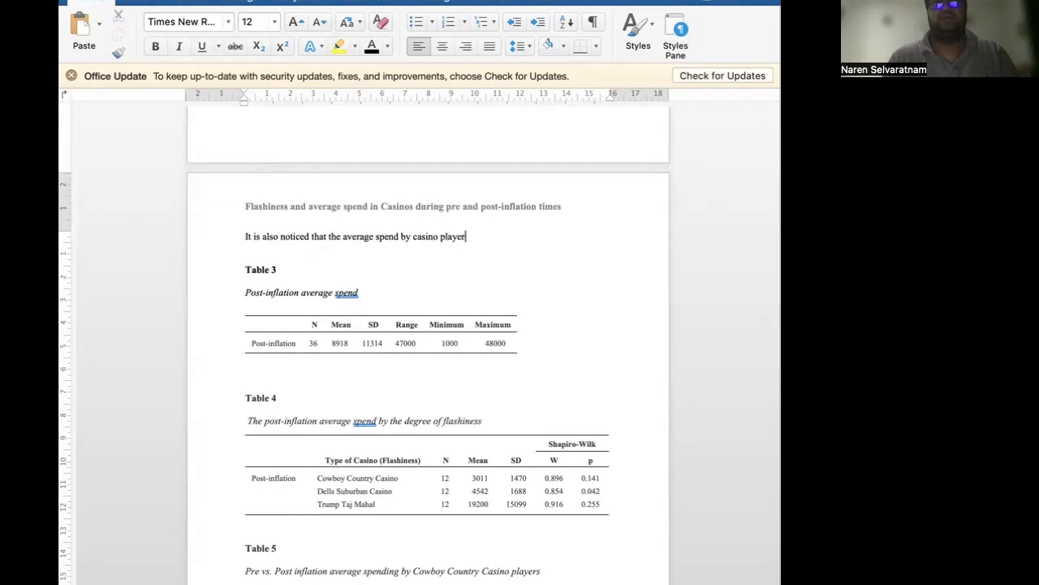
pyautogui.write('s across al')
pyautogui.press('BackSpace')
pyautogui.press('BackSpace')
pyautogui.press('BackSpace')
pyautogui.press('BackSpace')
pyautogui.press('BackSpace')
pyautogui.press('BackSpace')
pyautogui.press('BackSpace')
pyautogui.press('BackSpace')
pyautogui.press('BackSpace')
pyautogui.press('BackSpace')
pyautogui.press('BackSpace')
pyautogui.press('BackSpace')
pyautogui.press('BackSpace')
pyautogui.press('BackSpace')
pyautogui.press('BackSpace')
pyautogui.press('BackSpace')
pyautogui.press('BackSpace')
pyautogui.press('BackSpace')
pyautogui.press('BackSpace')
pyautogui.press('BackSpace')
pyautogui.press('BackSpace')
pyautogui.press('BackSpace')
pyautogui.press('BackSpace')
pyautogui.press('BackSpace')
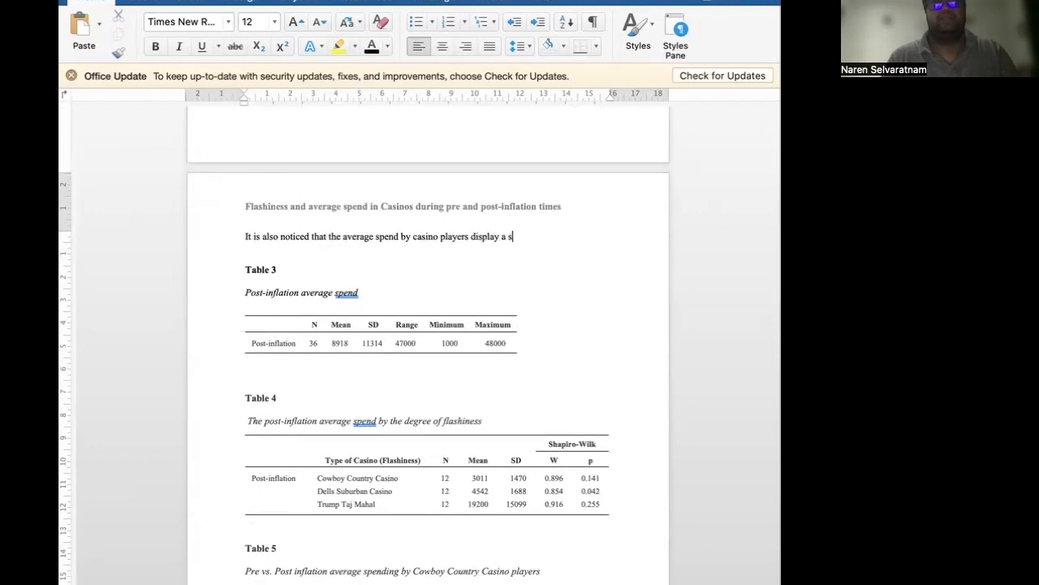
pyautogui.write('tio')
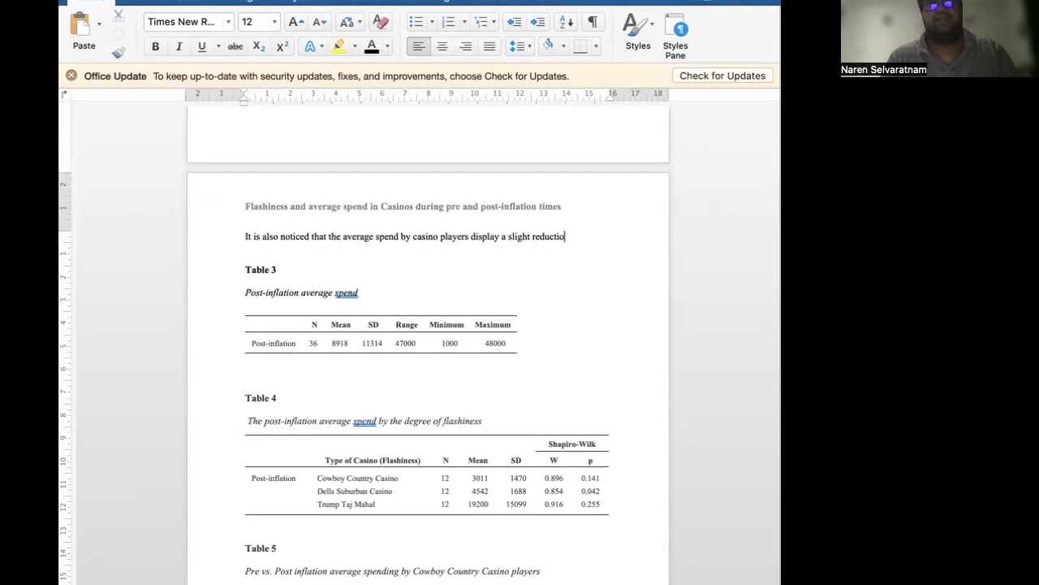
pyautogui.write('n from the pre-in')
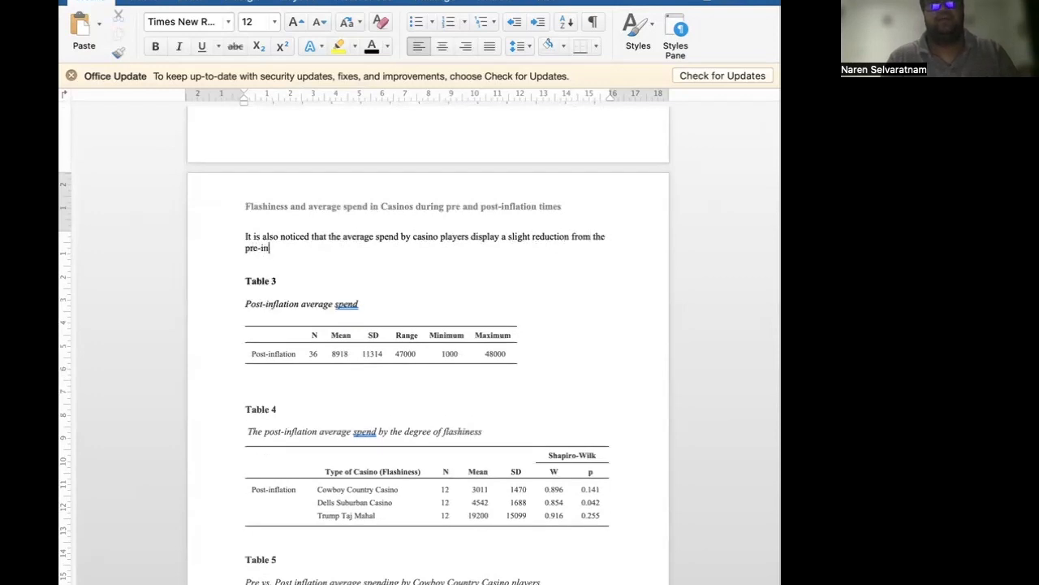
pyautogui.write('flation times ')
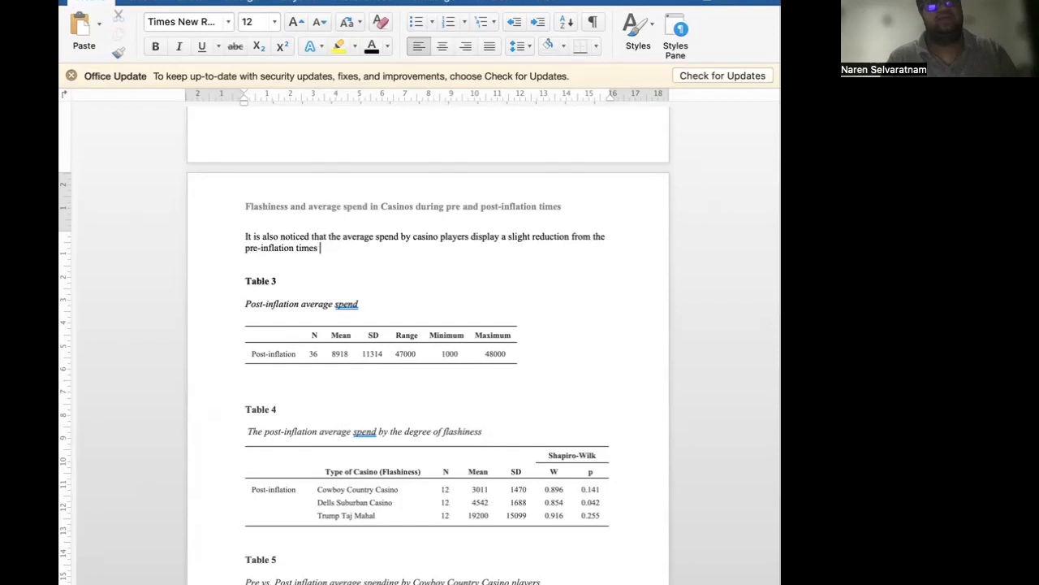
pyautogui.write('to post-inflation times.')
# Widen the line spacing of the new two-line paragraph above Table 3.
pyautogui.moveTo(410, 247); pyautogui.dragTo(245, 236)
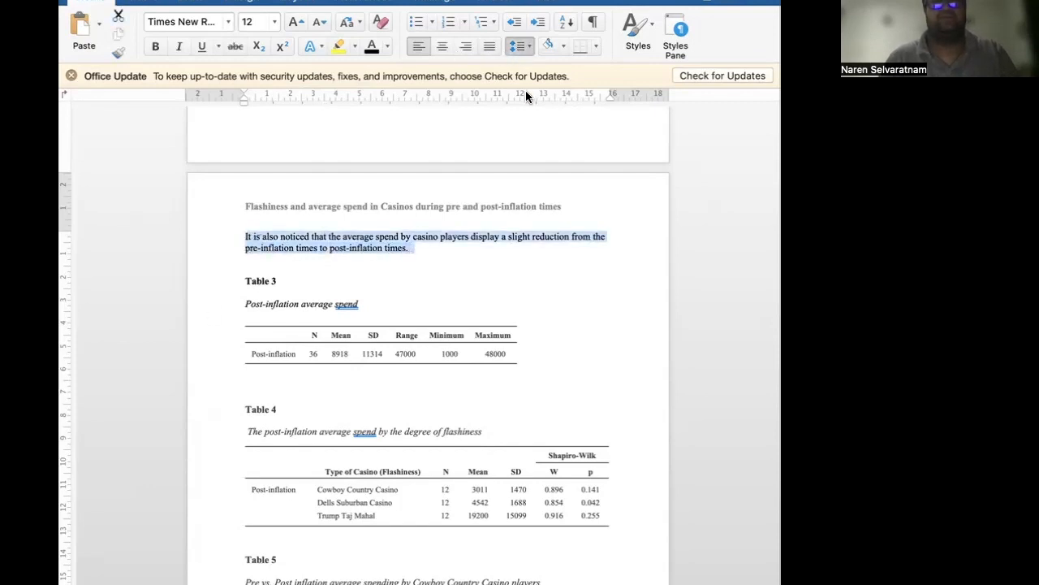
pyautogui.click(535, 130)
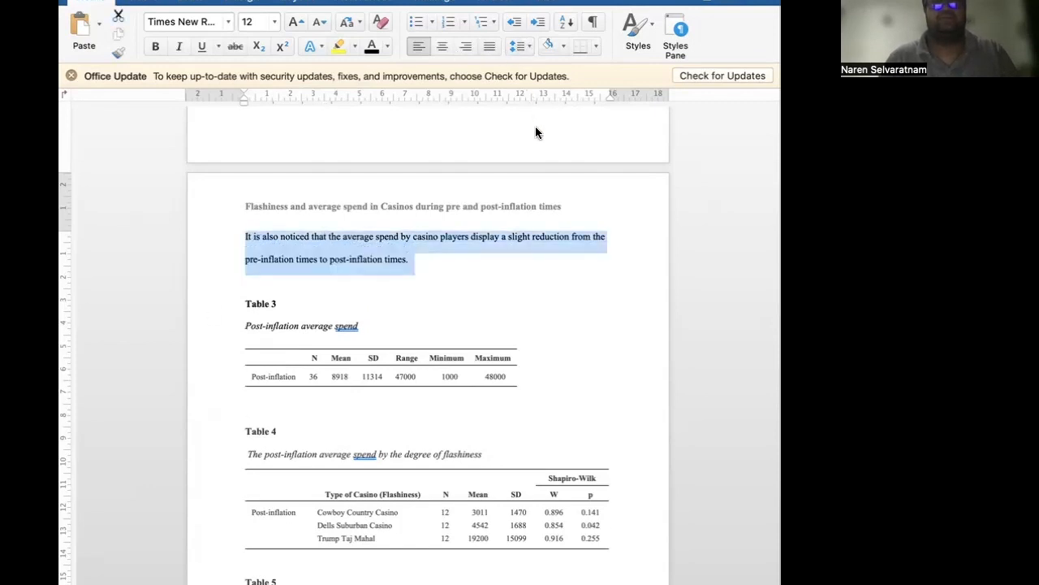
pyautogui.click(319, 258)
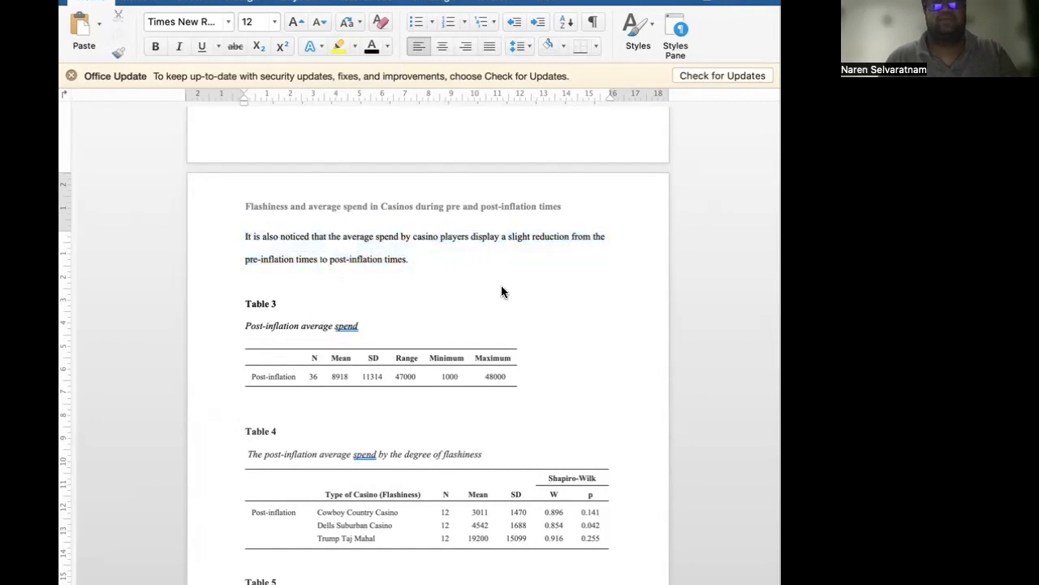
# Correct the wording of the new sentence by changing "spend" to "spending" and "display" to "displays".
pyautogui.rightClick(379, 238)
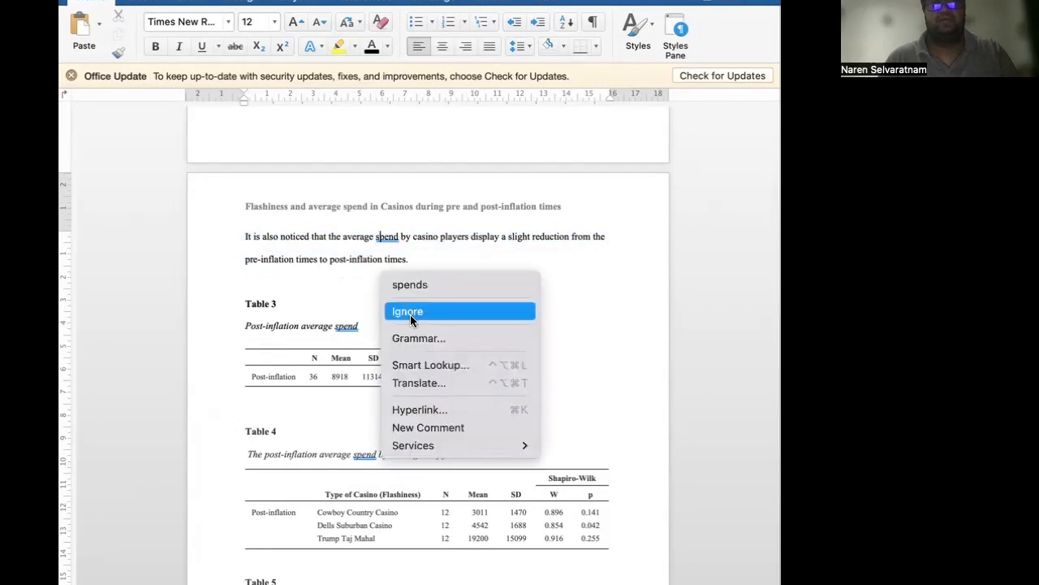
pyautogui.click(410, 314)
pyautogui.write('ing')
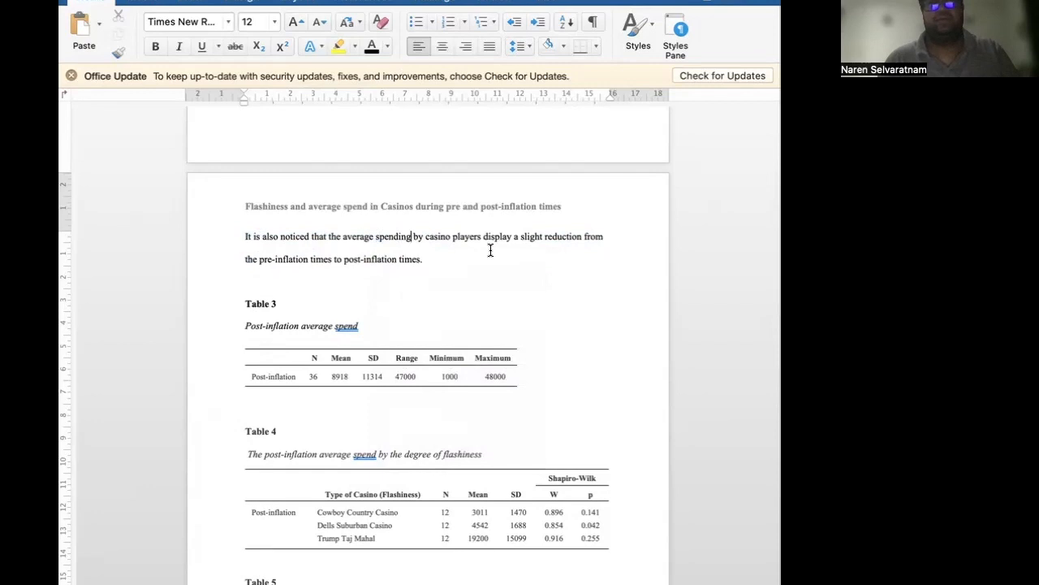
pyautogui.click(512, 236)
pyautogui.write('s')
# Insert the opening of a statistics bracket after "pre-inflation", giving Table 1's mean as "(M = 9034," with the M in italics.
pyautogui.click(306, 257)
pyautogui.write('(')
pyautogui.press('super+i')
pyautogui.write('M')
pyautogui.press('super+i')
pyautogui.write('=')
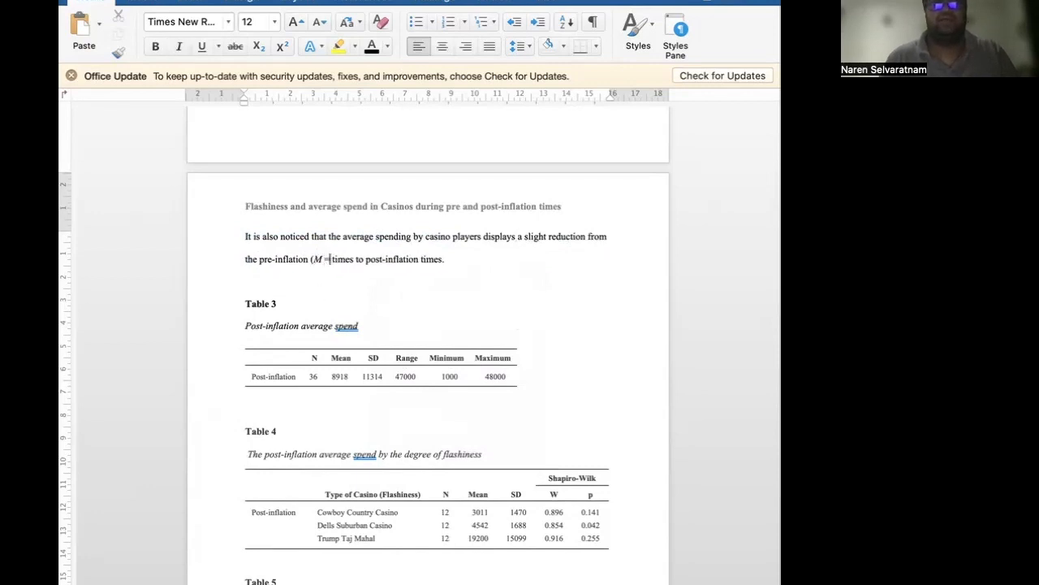
pyautogui.scroll(5, 320, 295)
pyautogui.scroll(2, 318, 248)
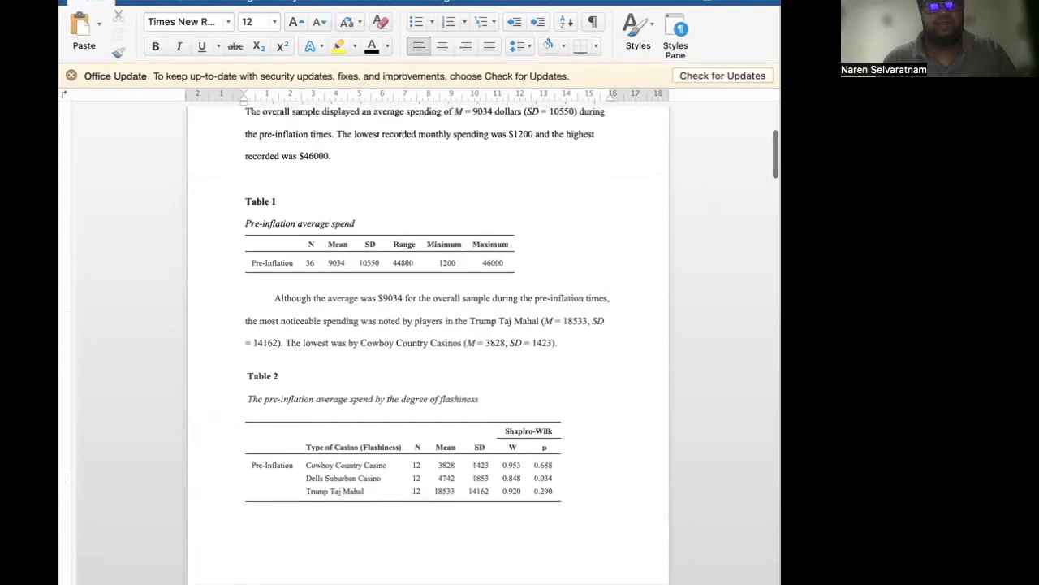
pyautogui.scroll(-10, 341, 294)
pyautogui.scroll(-2, 341, 294)
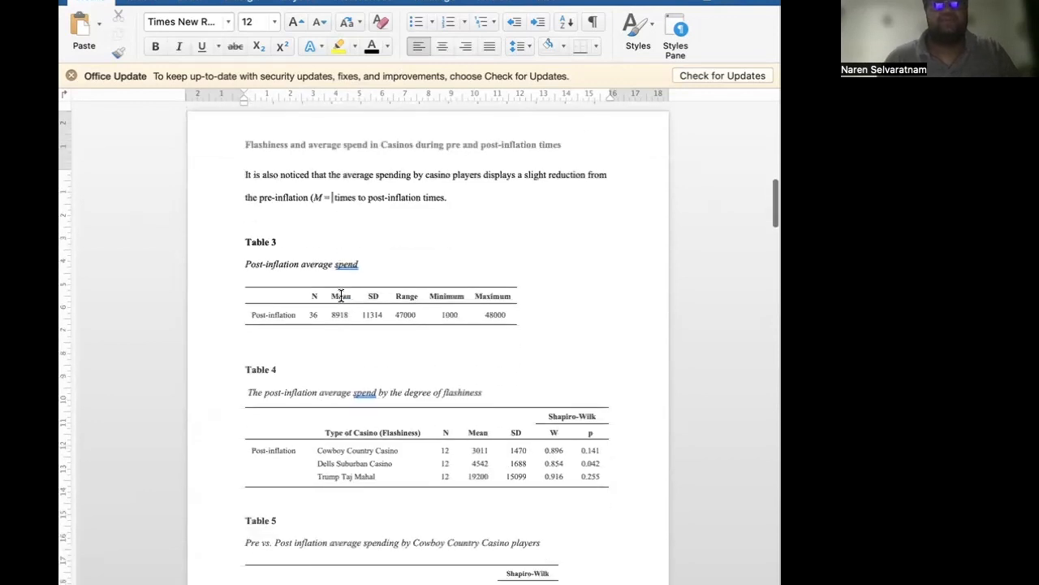
pyautogui.write('903')
pyautogui.write('4,')
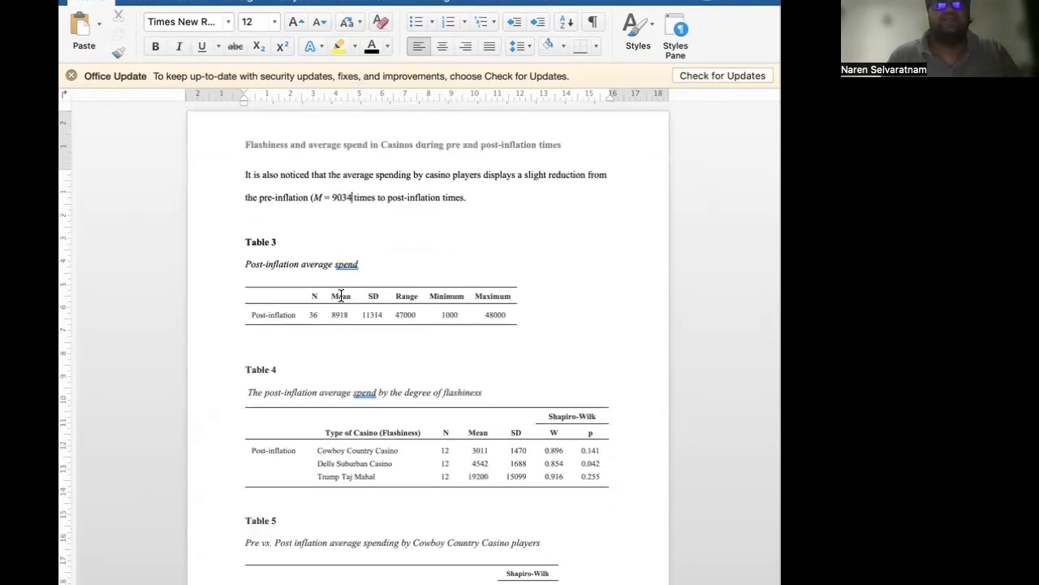
# Complete the pre-inflation bracket with Table 1's standard deviation, "SD = 10550)", setting SD in italics.
pyautogui.press('super+i')
pyautogui.write('SD')
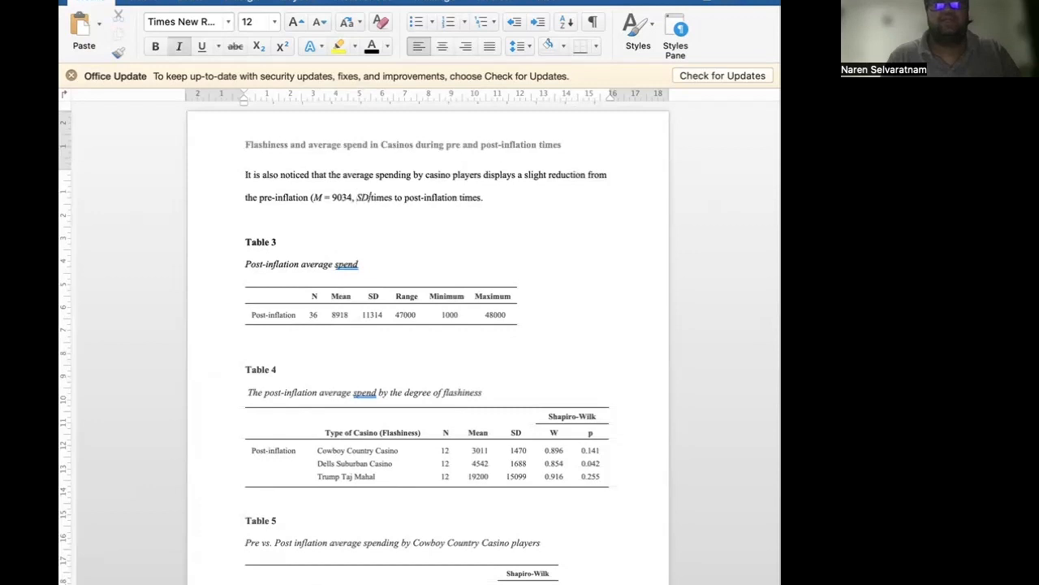
pyautogui.press('super+i')
pyautogui.write('=')
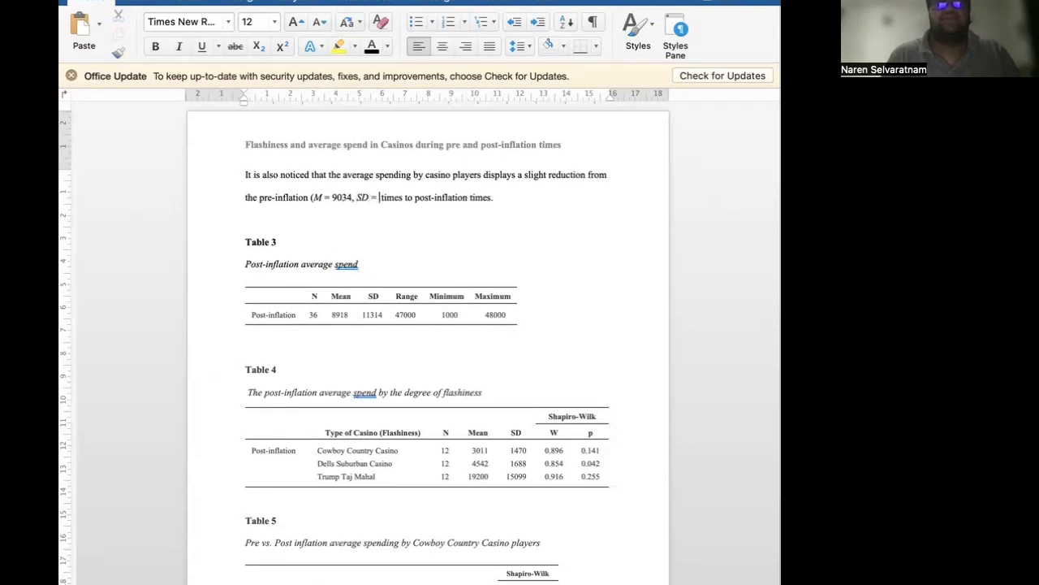
pyautogui.scroll(3, 341, 295)
pyautogui.scroll(10, 341, 295)
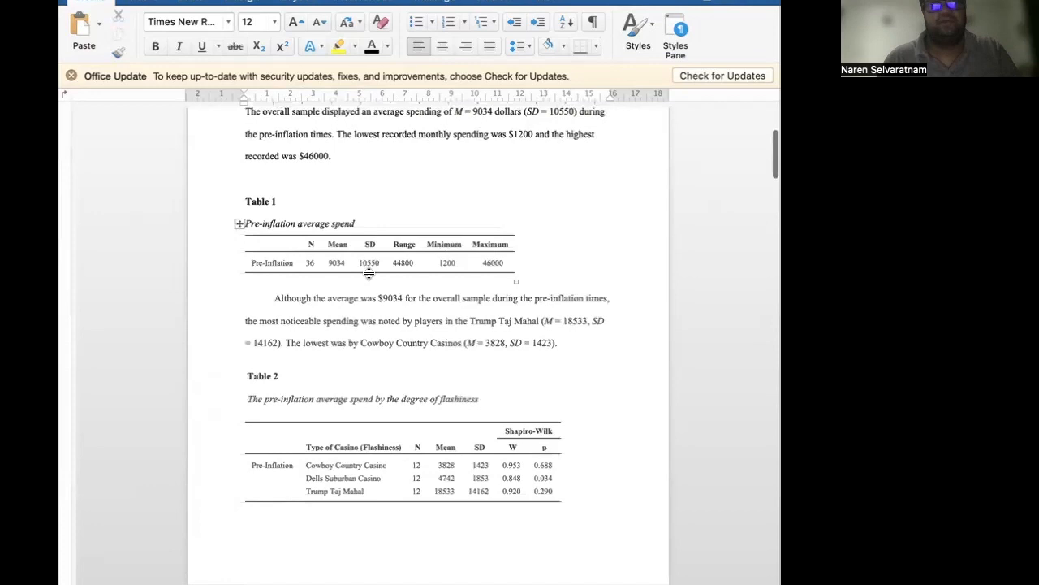
pyautogui.scroll(-10, 368, 277)
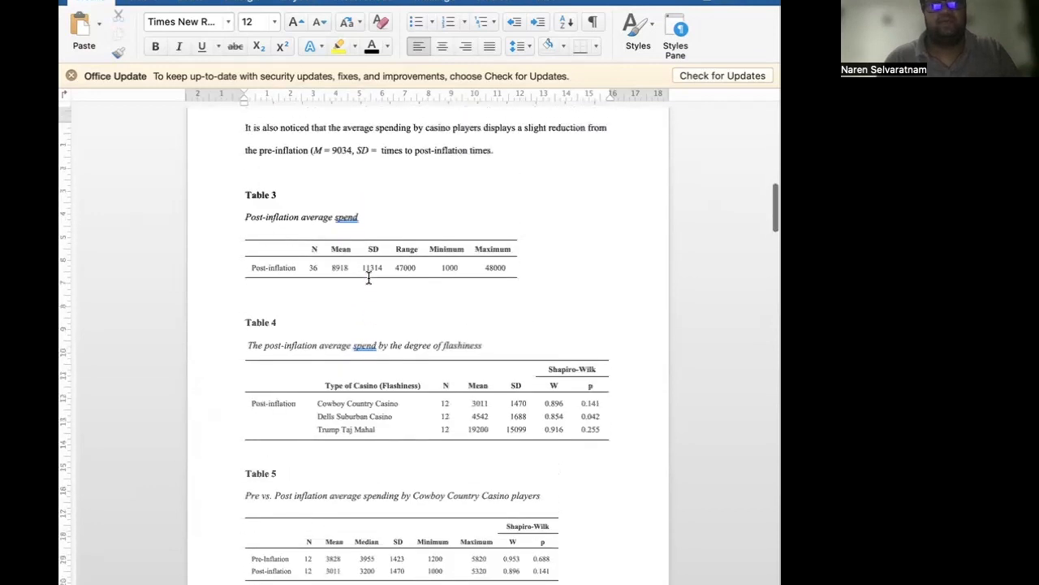
pyautogui.write('10550')
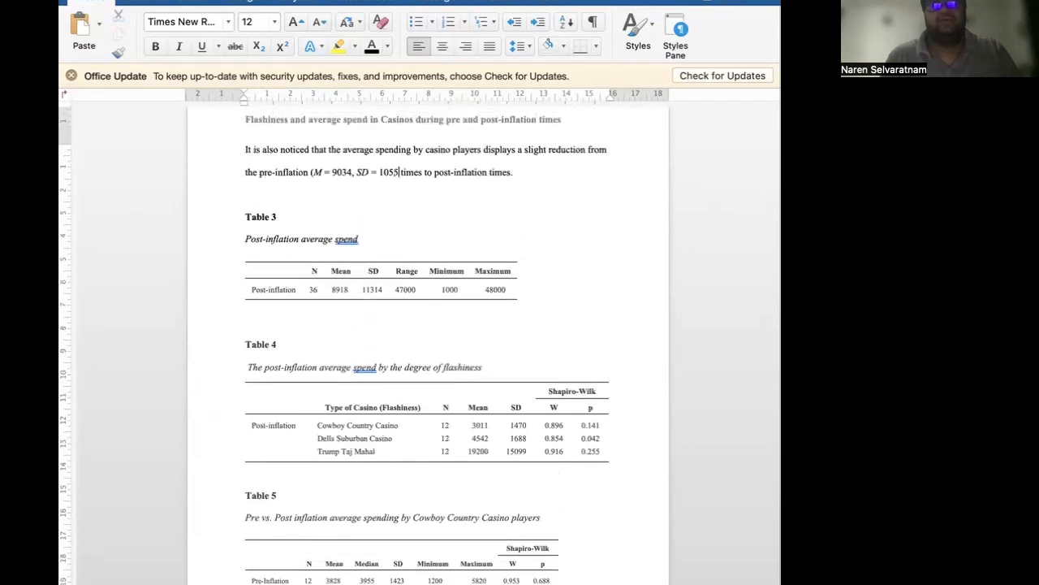
pyautogui.write(')')
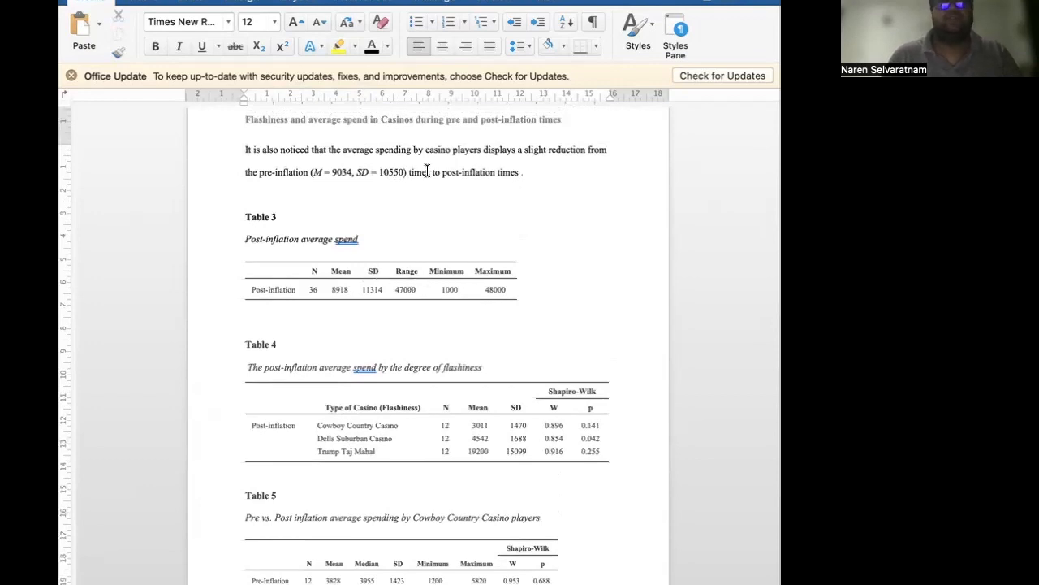
# Copy the bracketed pre-inflation statistics to the end of the sentence, after "post-inflation times".
pyautogui.moveTo(409, 172); pyautogui.dragTo(311, 176)
pyautogui.press('super+c')
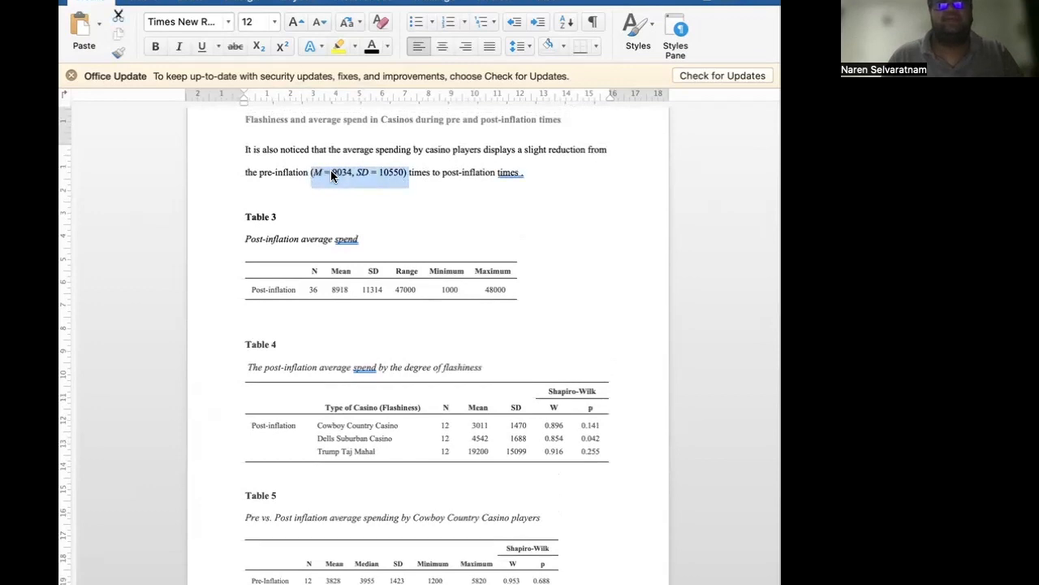
pyautogui.click(521, 172)
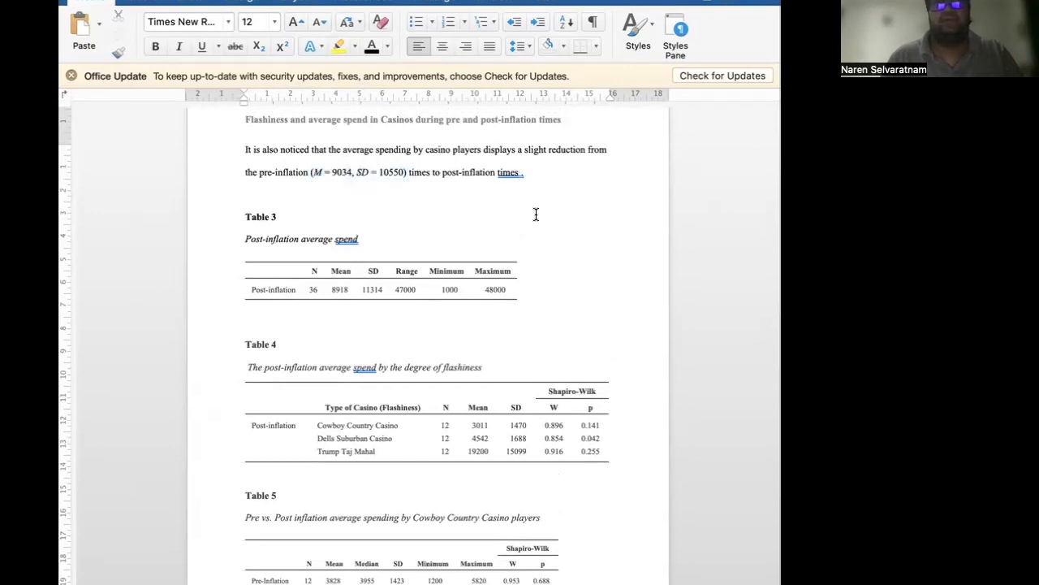
pyautogui.press('super+v')
# Replace the values in the copied bracket with Table 3's post-inflation statistics, M = 8918 and SD = 11314.
pyautogui.moveTo(562, 172); pyautogui.dragTo(543, 171)
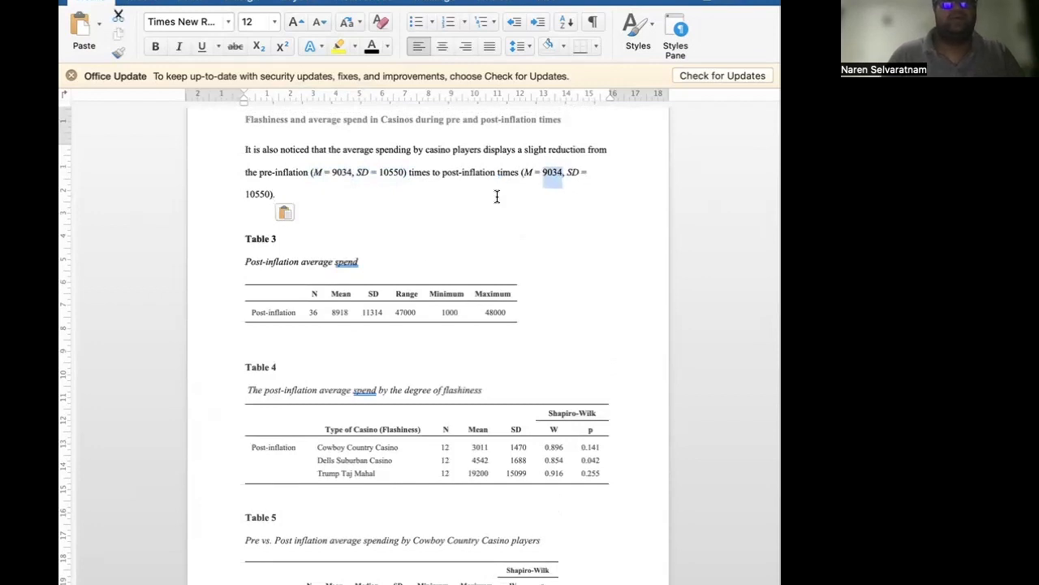
pyautogui.write('9')
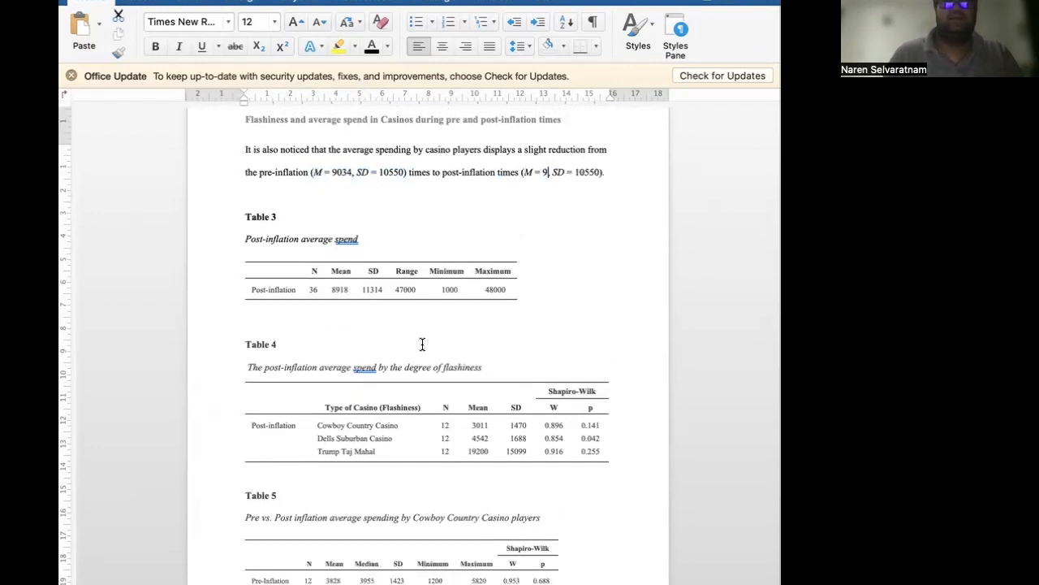
pyautogui.press('BackSpace')
pyautogui.write('89')
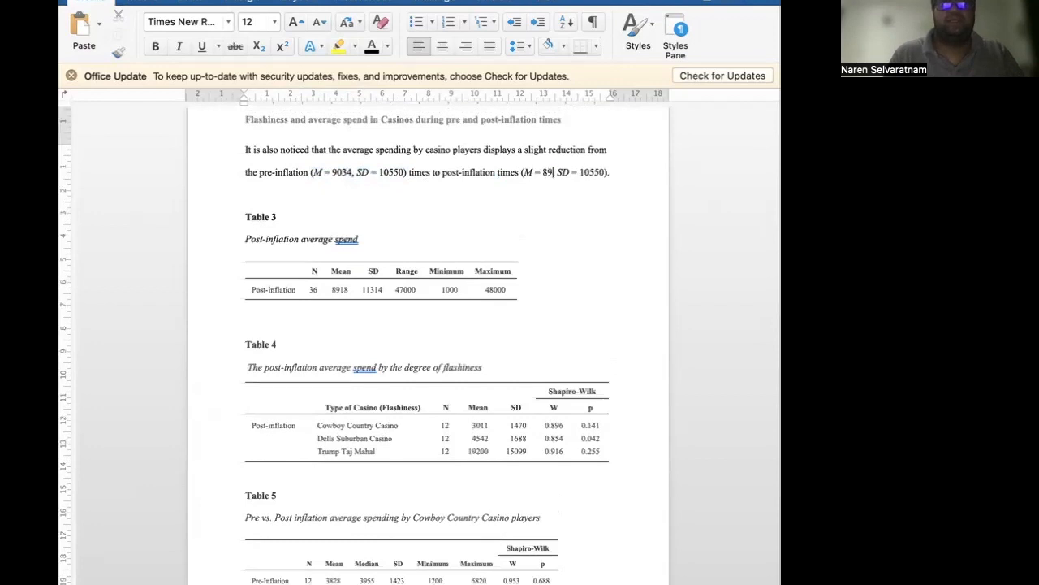
pyautogui.write('18,')
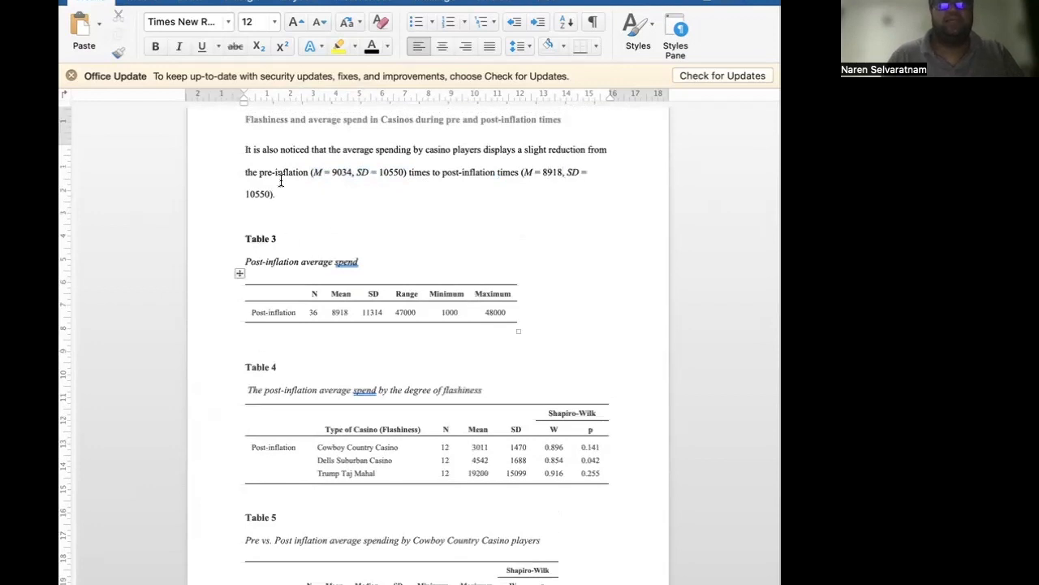
pyautogui.moveTo(271, 193); pyautogui.dragTo(245, 194)
pyautogui.write('113')
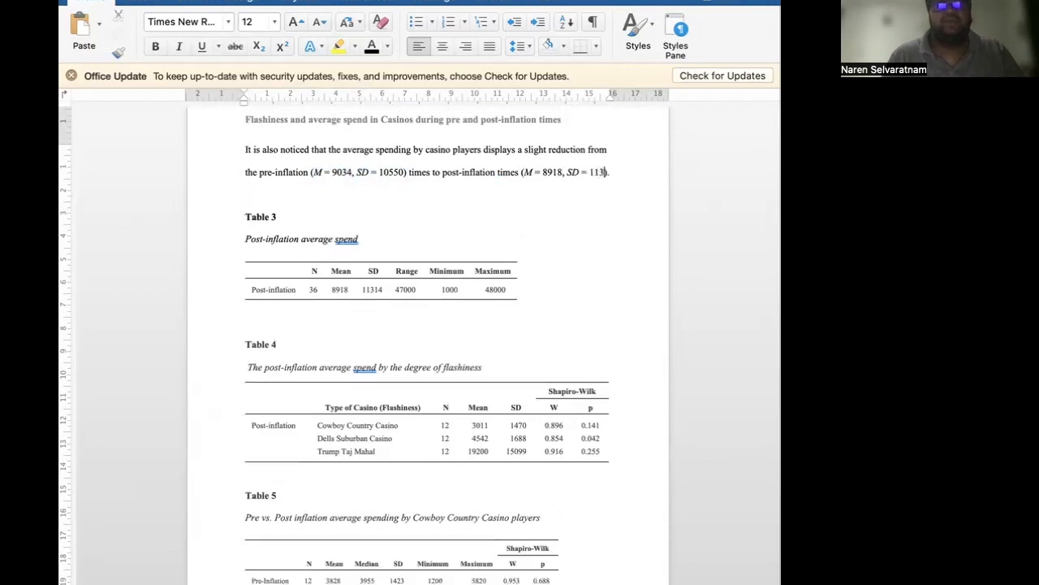
pyautogui.write('14')
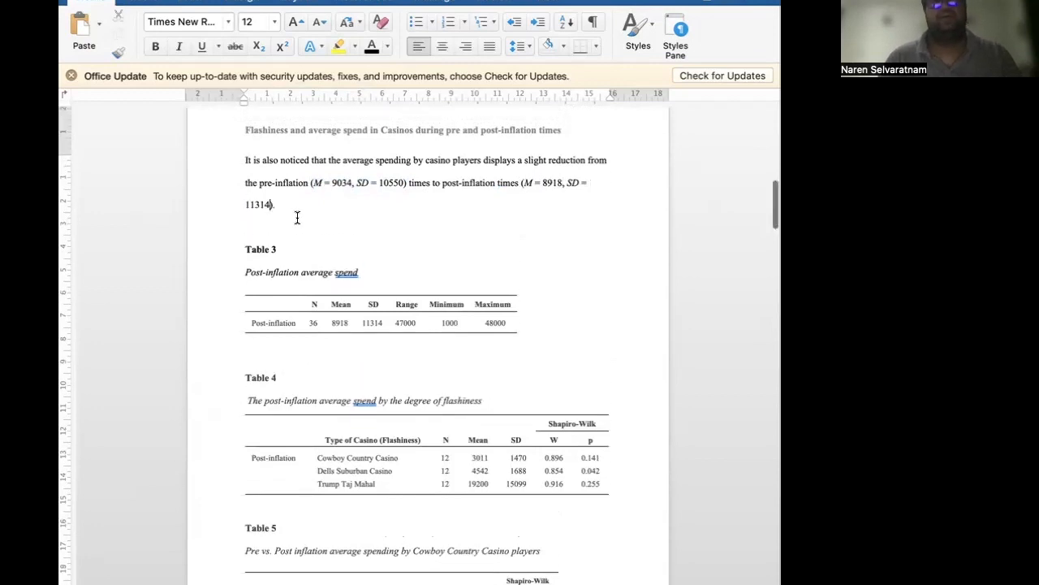
# Review the new paragraph above Table 3 alongside the pre-inflation descriptive text around Tables 1 and 2.
pyautogui.scroll(2, 296, 217)
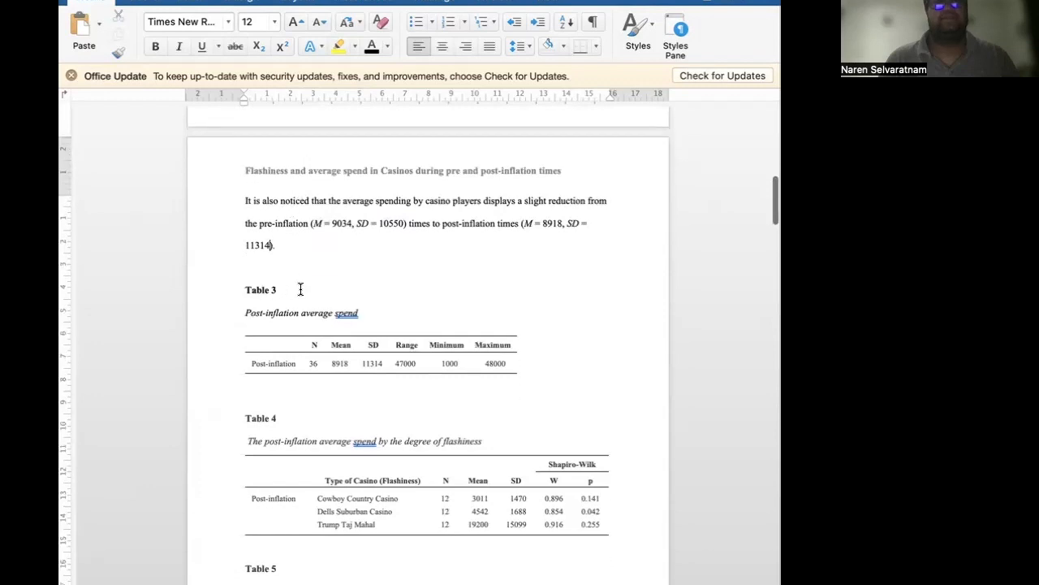
pyautogui.click(254, 270)
pyautogui.scroll(-3, 254, 270)
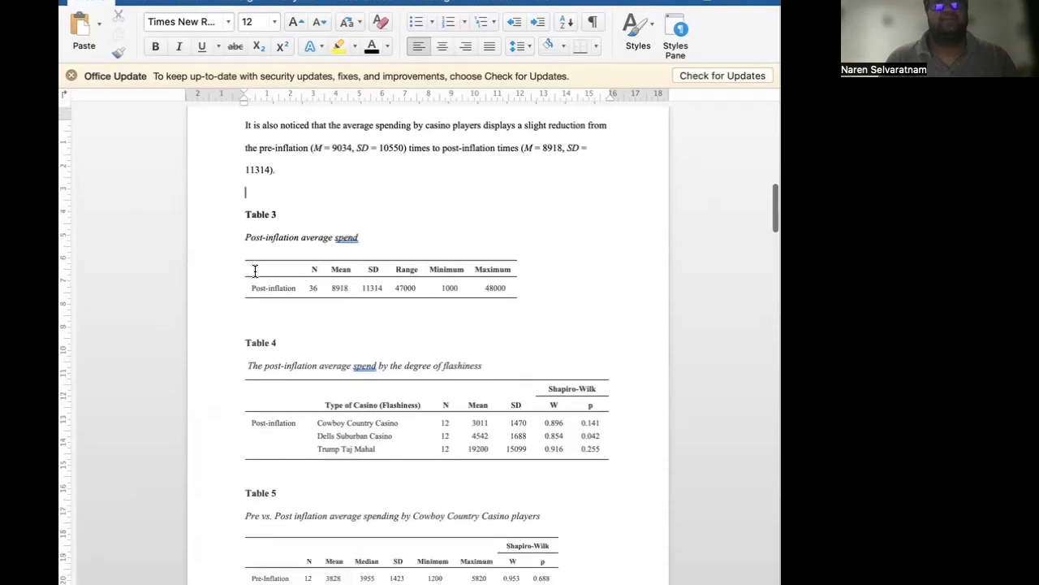
pyautogui.scroll(-1, 254, 271)
pyautogui.scroll(15, 259, 294)
pyautogui.scroll(14, 260, 295)
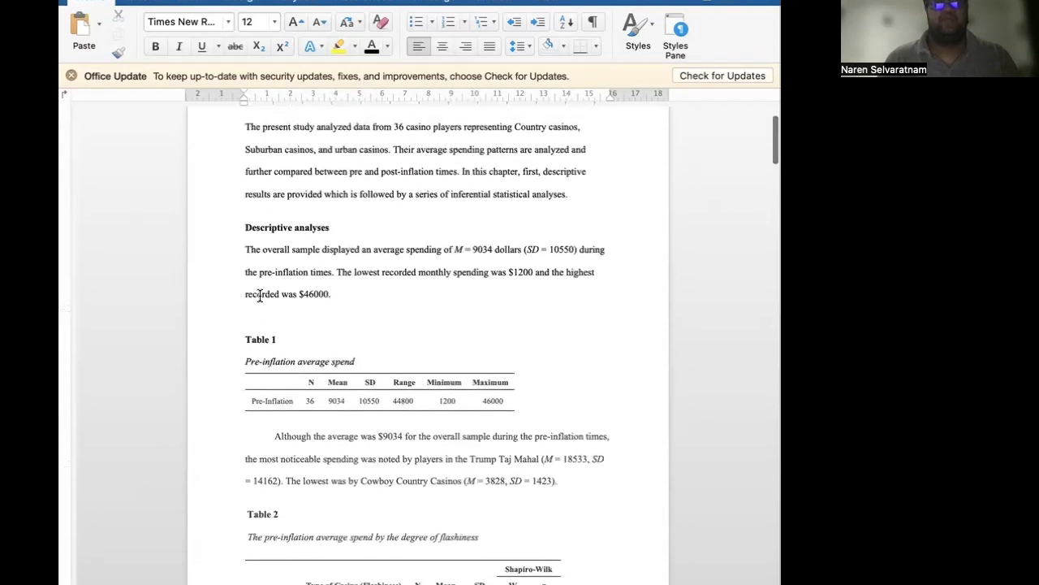
pyautogui.scroll(-19, 372, 296)
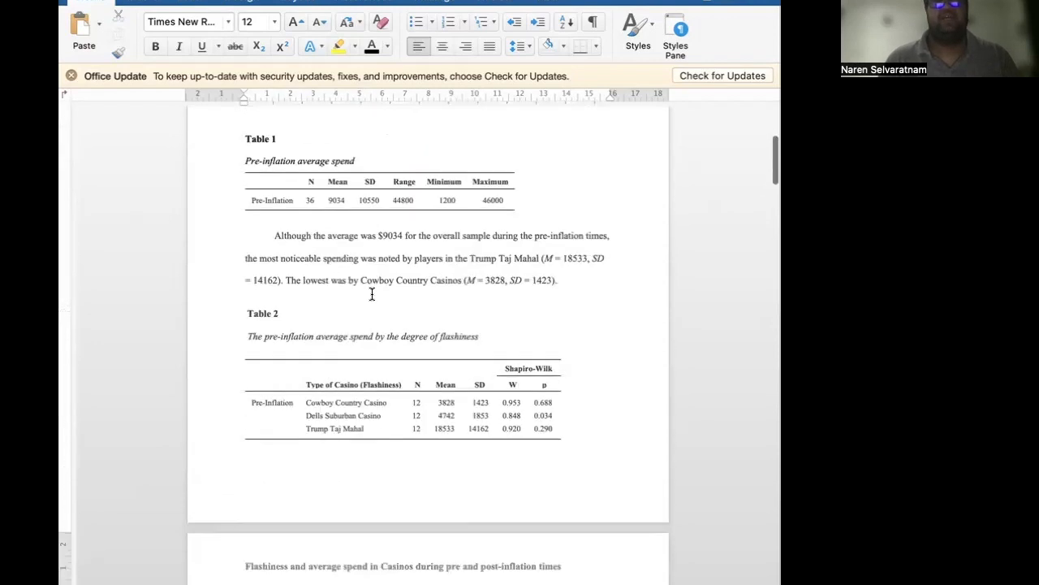
# Indent the first line of the paragraph above Table 3 that begins "It is also noticed".
pyautogui.scroll(-9, 372, 294)
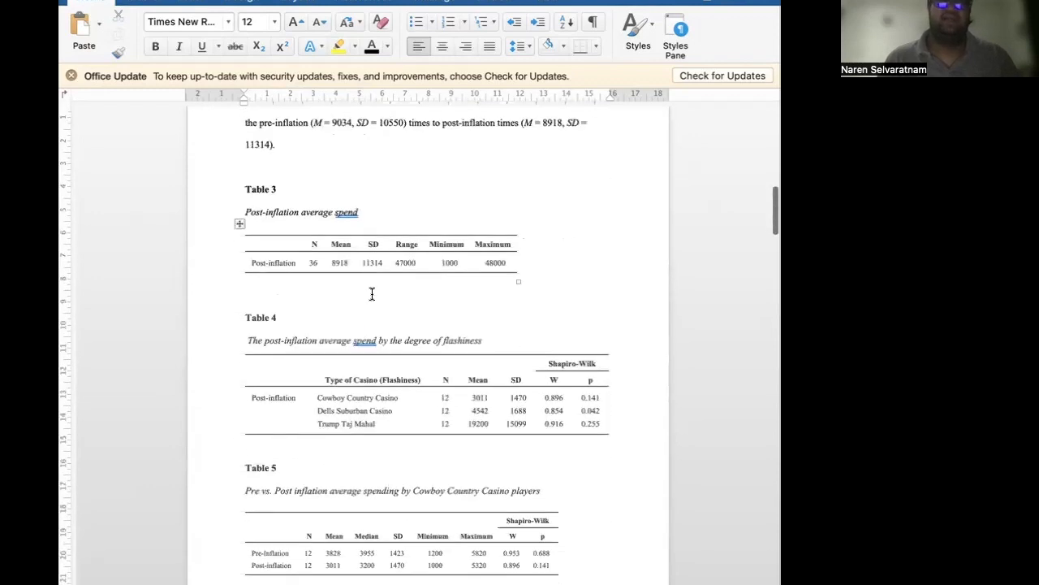
pyautogui.click(288, 332)
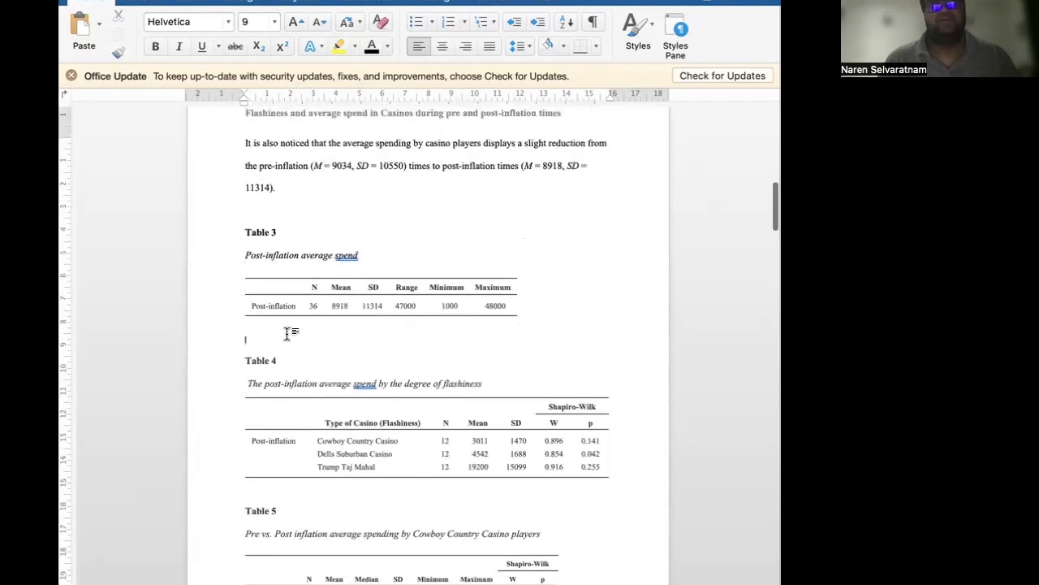
pyautogui.scroll(15, 288, 332)
pyautogui.scroll(-5, 287, 334)
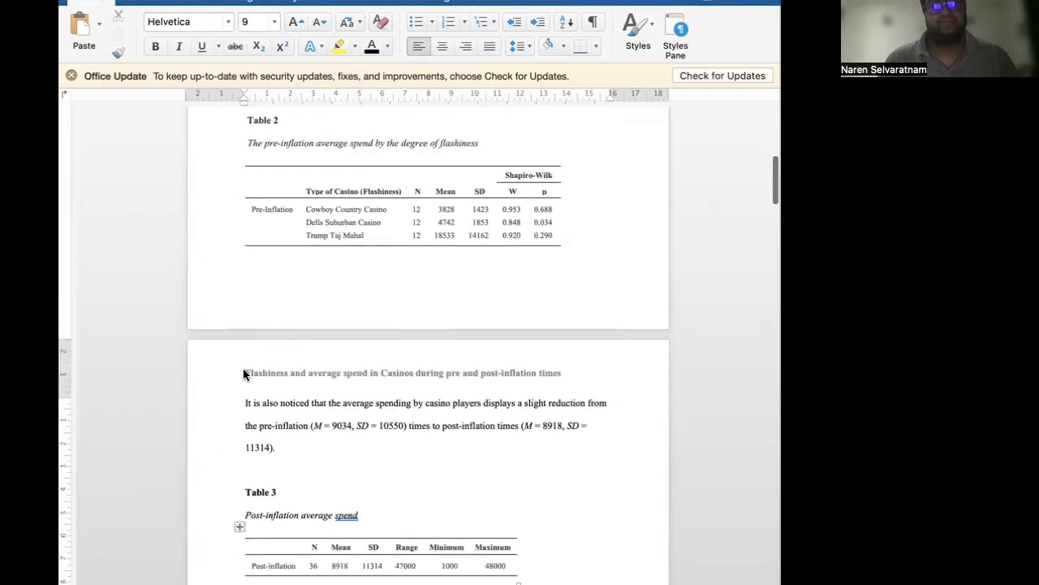
pyautogui.click(245, 402)
pyautogui.press('Tab')
# Set the empty line below Table 3 to Times New Roman, size 12, with a first-line indent.
pyautogui.scroll(-12, 254, 301)
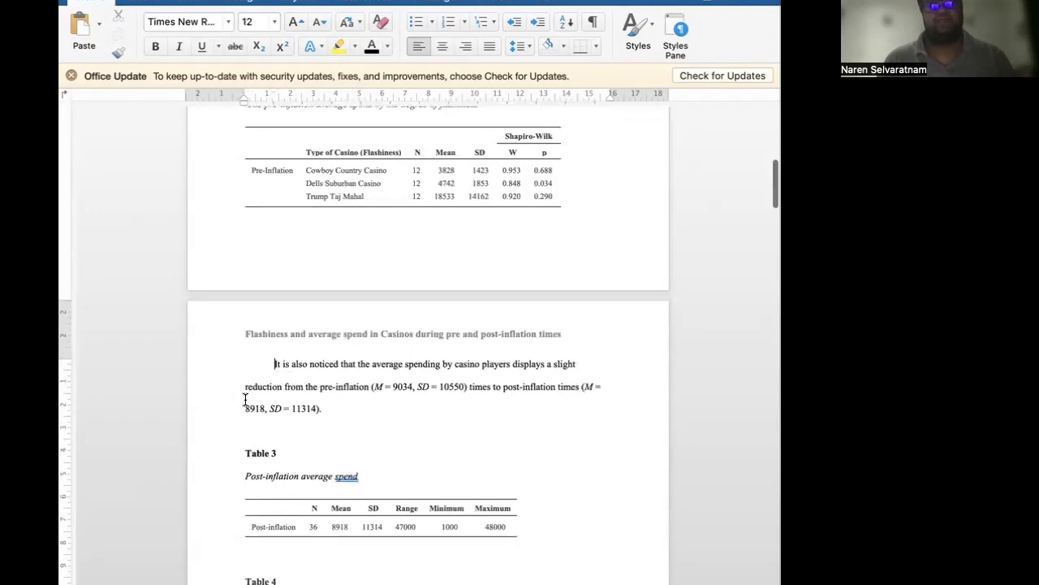
pyautogui.click(254, 300)
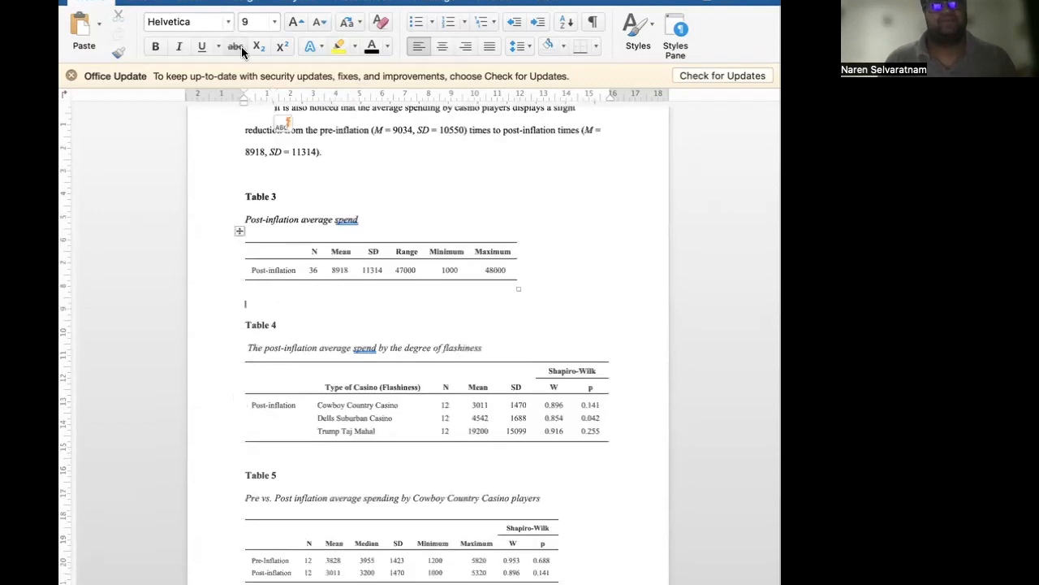
pyautogui.click(228, 22)
pyautogui.click(232, 203)
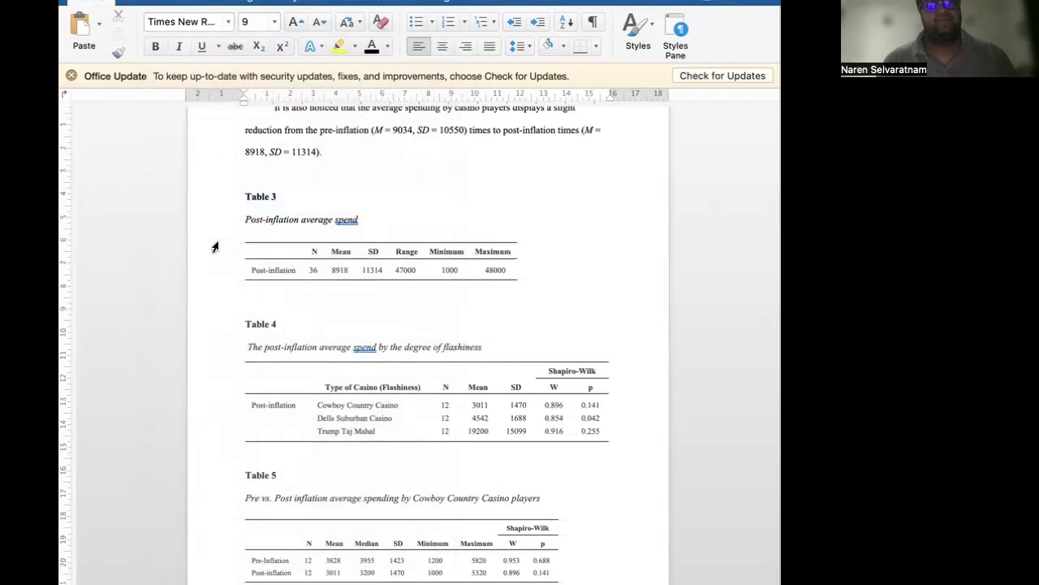
pyautogui.click(274, 22)
pyautogui.click(264, 207)
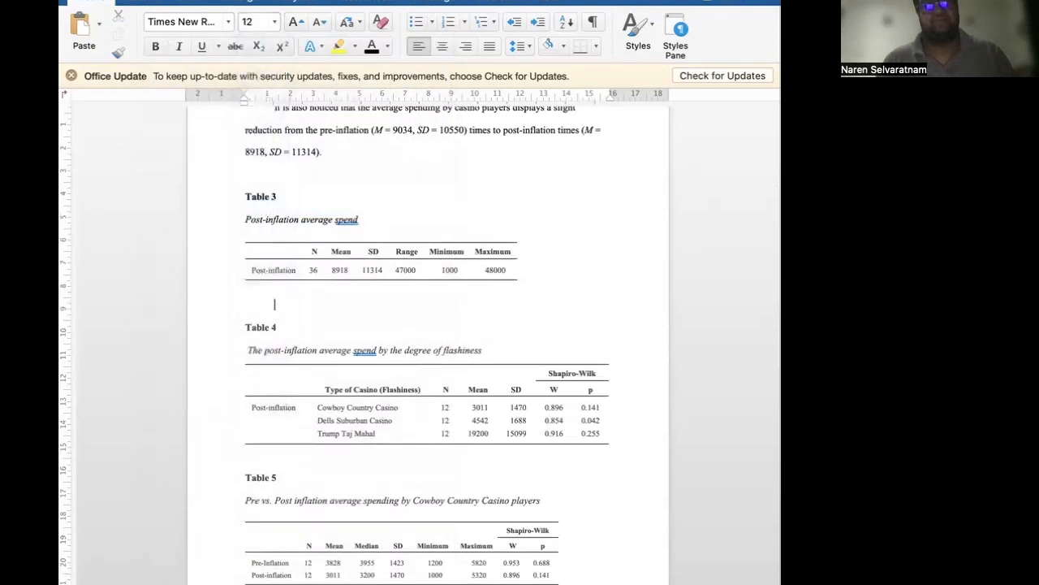
pyautogui.scroll(-1, 173, 344)
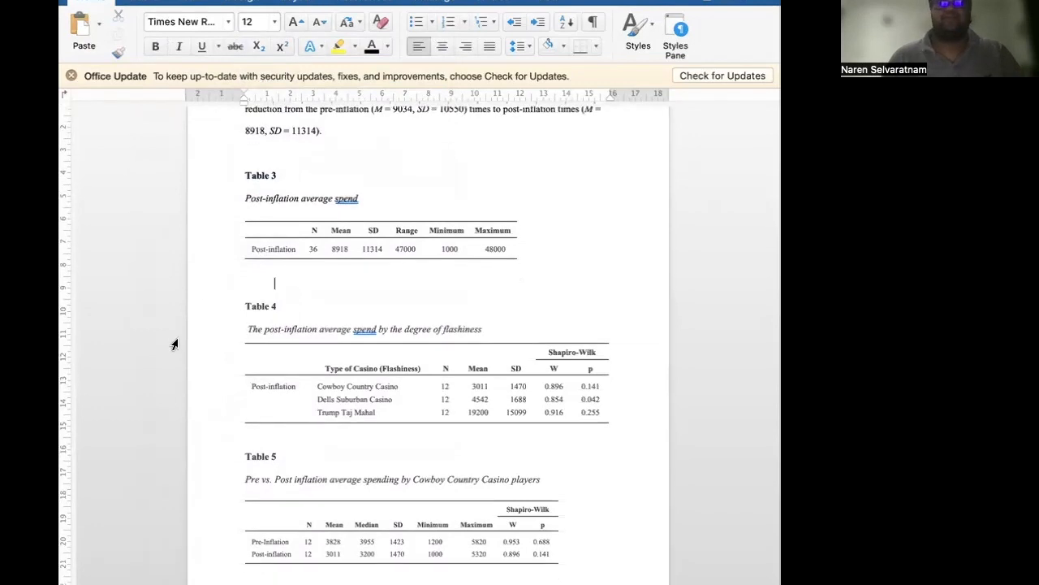
# Write below Table 3 "Further, descriptive comparisons reveal that similar to pre-inflation times, the highest spending was noted among players".
pyautogui.write('Further, de')
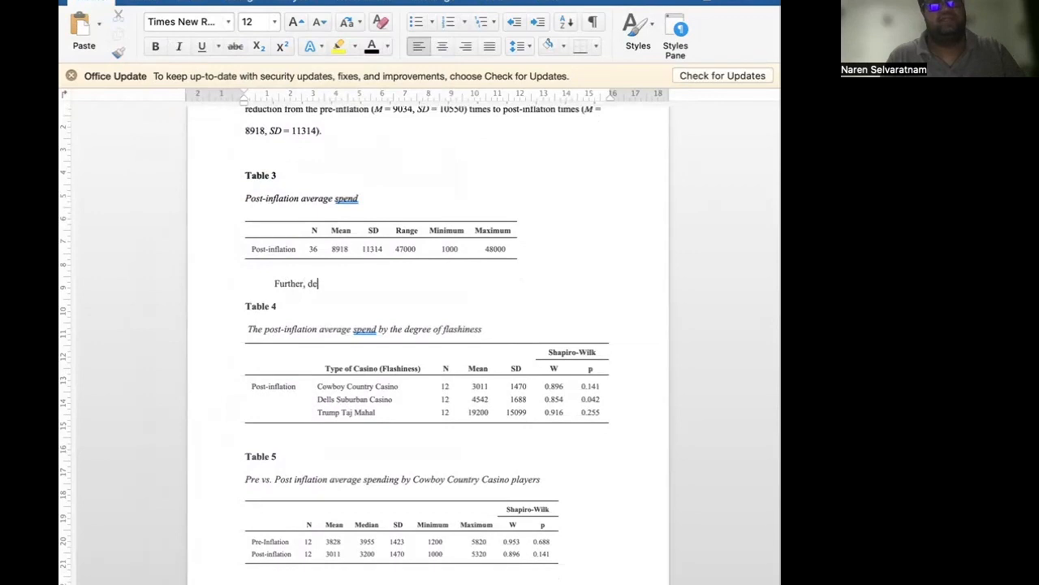
pyautogui.write('scriptive comparisons reveal that')
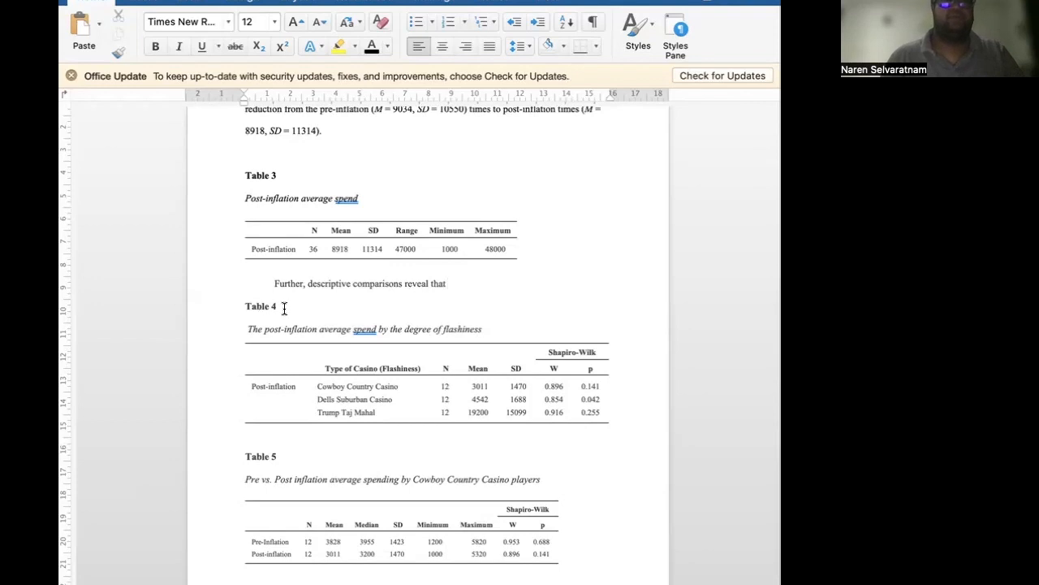
pyautogui.write('simil')
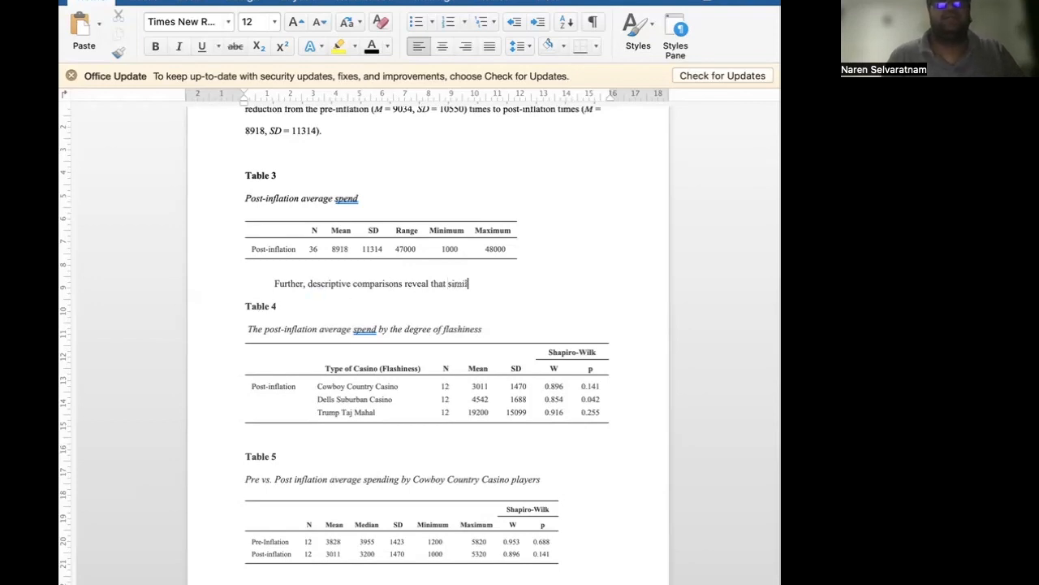
pyautogui.write('ar to pre')
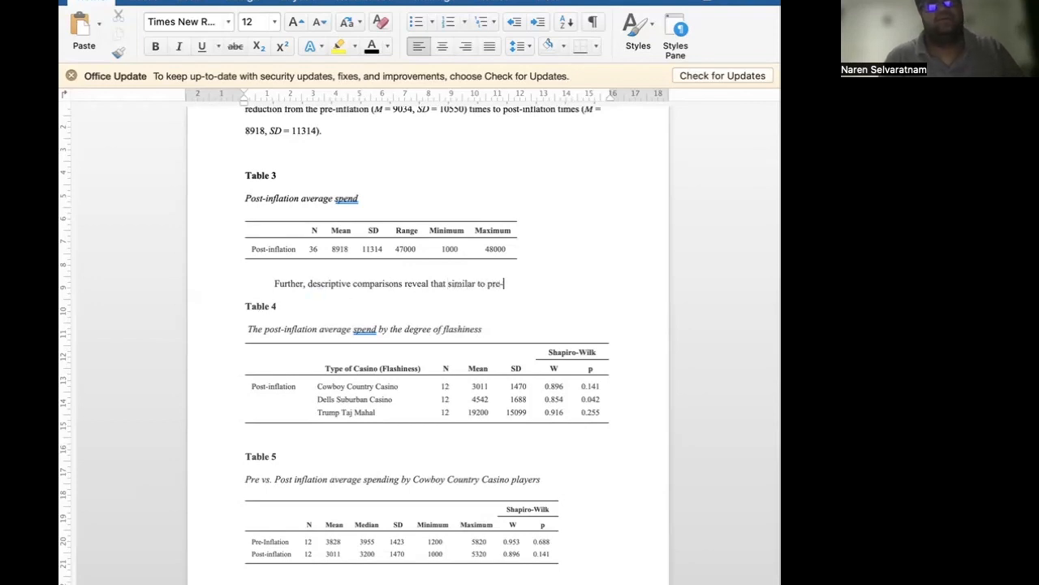
pyautogui.write('-inflation time')
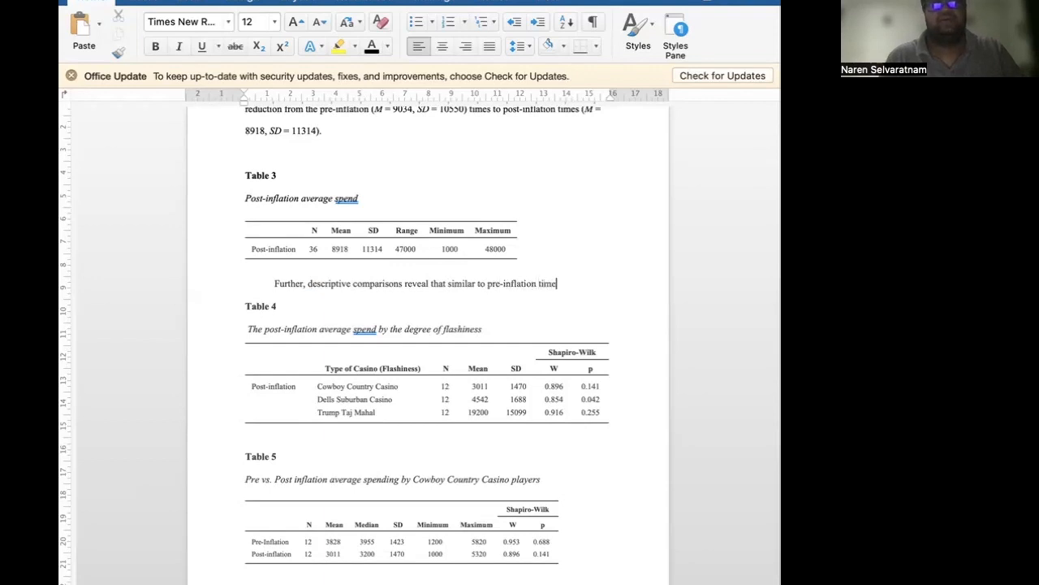
pyautogui.write('s, the')
pyautogui.write('spe')
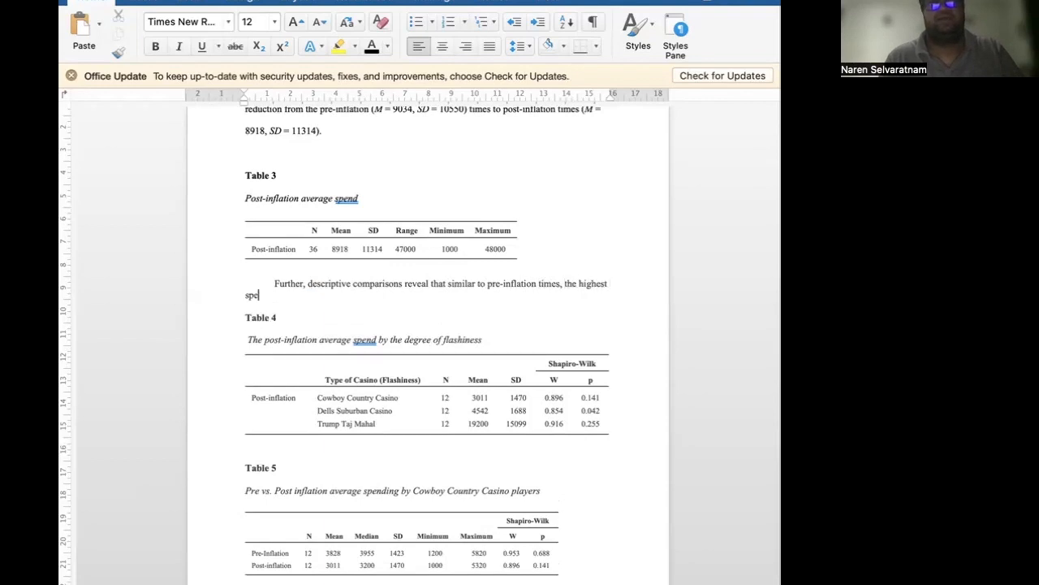
pyautogui.write('nding was note')
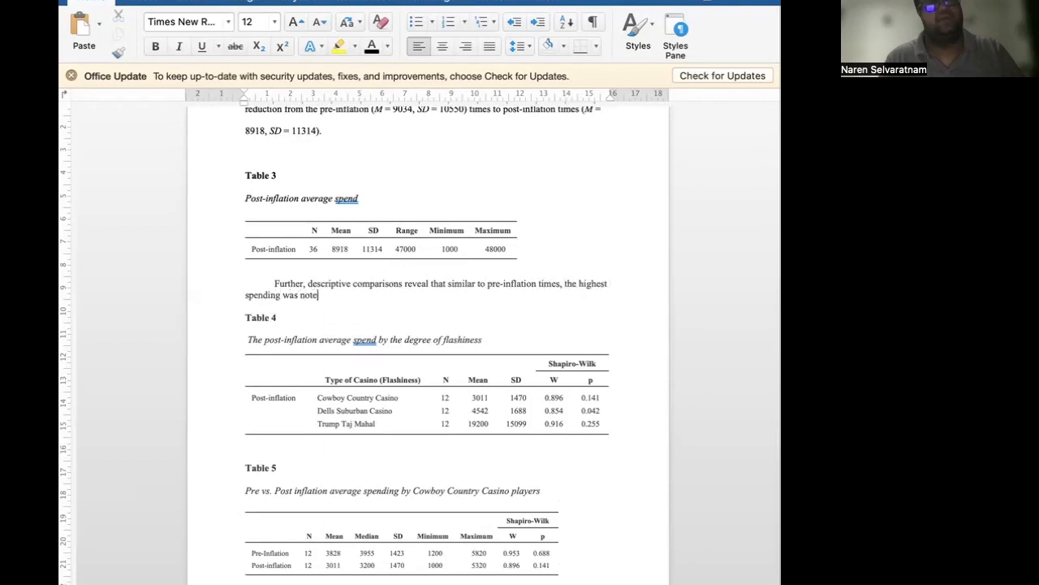
pyautogui.write('d among players')
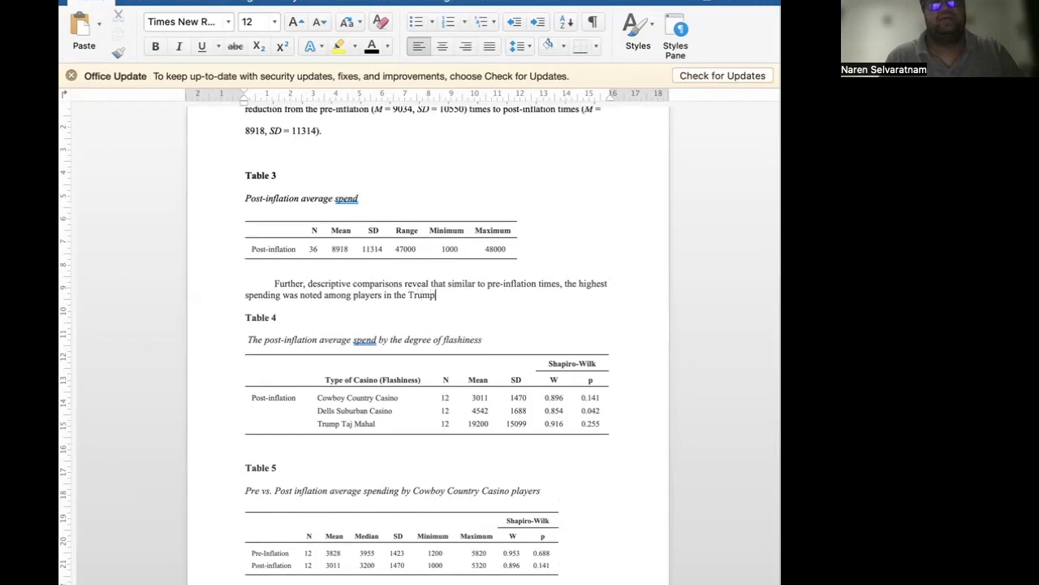
# Complete the sentence with "in the Trump Taj Mahal while the lowest was recorded among the players in Cowboy Country Casinos.".
pyautogui.write('in the Trump Taj Mahal while the lowest was no')
pyautogui.press('BackSpace')
pyautogui.press('BackSpace')
pyautogui.press('BackSpace')
pyautogui.write('recorded among the pl')
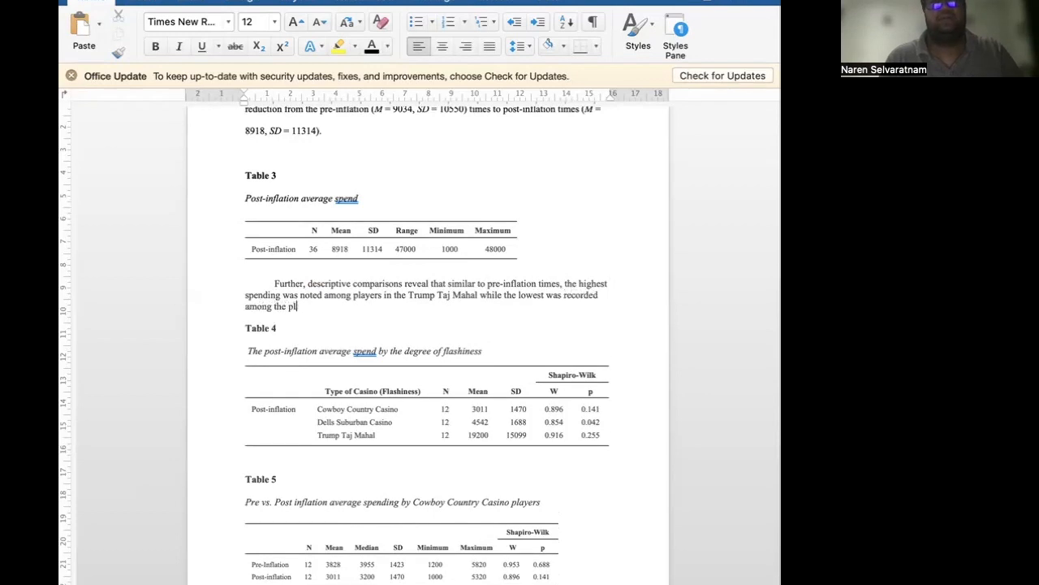
pyautogui.write('ayers in Cowboy Country')
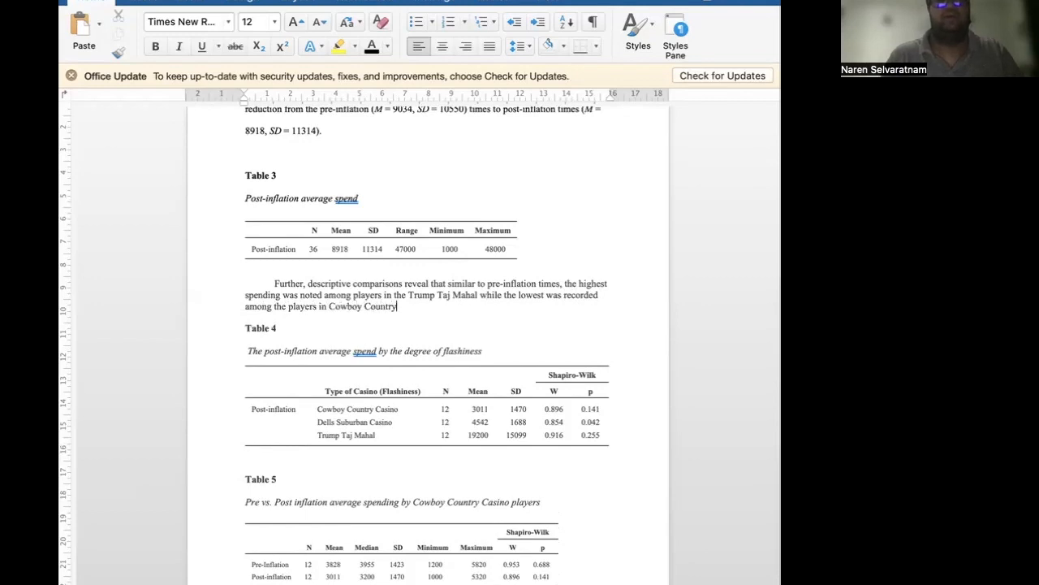
pyautogui.write(' Casinos.')
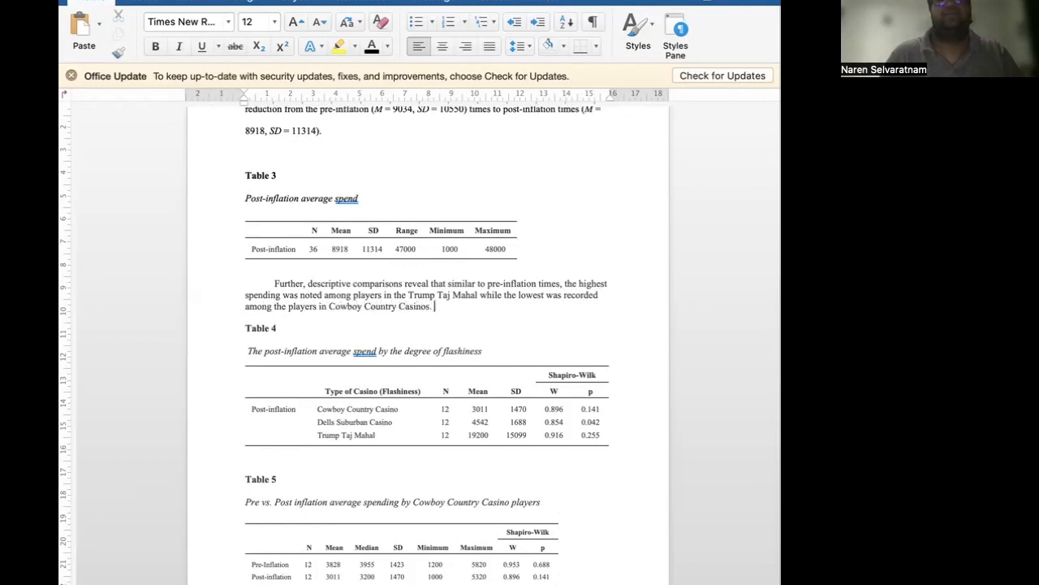
# Apply double line spacing to the new paragraph between Table 3 and Table 4.
pyautogui.moveTo(435, 307); pyautogui.dragTo(276, 284)
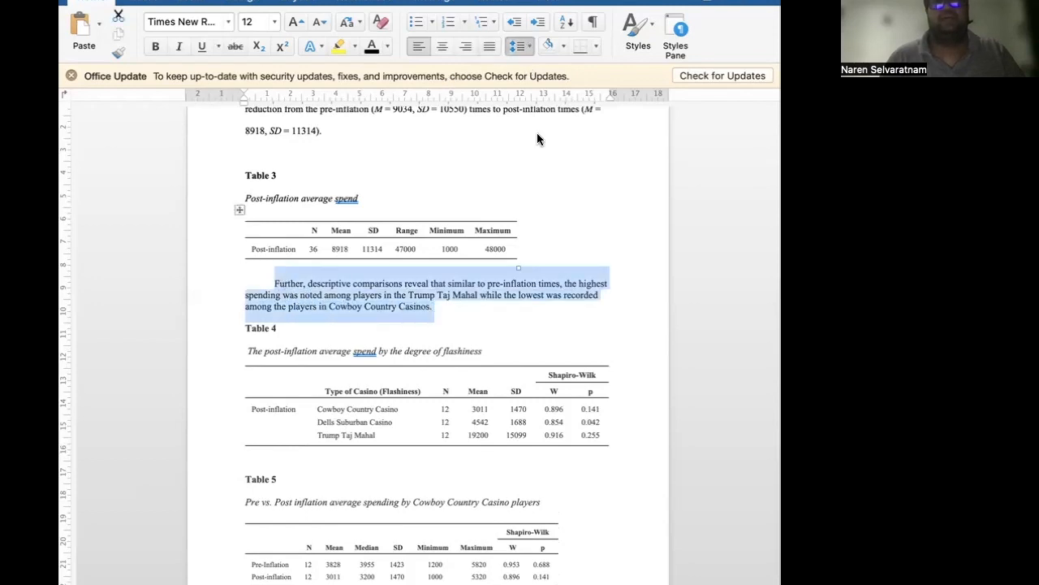
pyautogui.press('super+2')
pyautogui.click(475, 313)
# Copy the bracketed pre-inflation statistics from the paragraph above Table 3 to directly after "Trump Taj Mahal" in the new paragraph.
pyautogui.scroll(5, 475, 312)
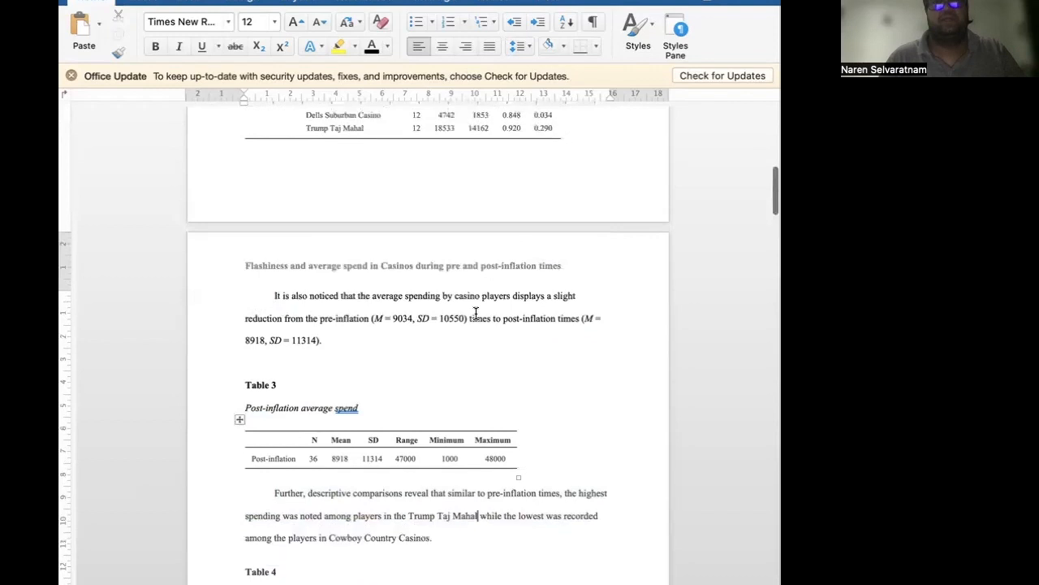
pyautogui.moveTo(469, 318); pyautogui.dragTo(370, 318)
pyautogui.press('super+c')
pyautogui.scroll(-4, 370, 323)
pyautogui.scroll(-5, 370, 323)
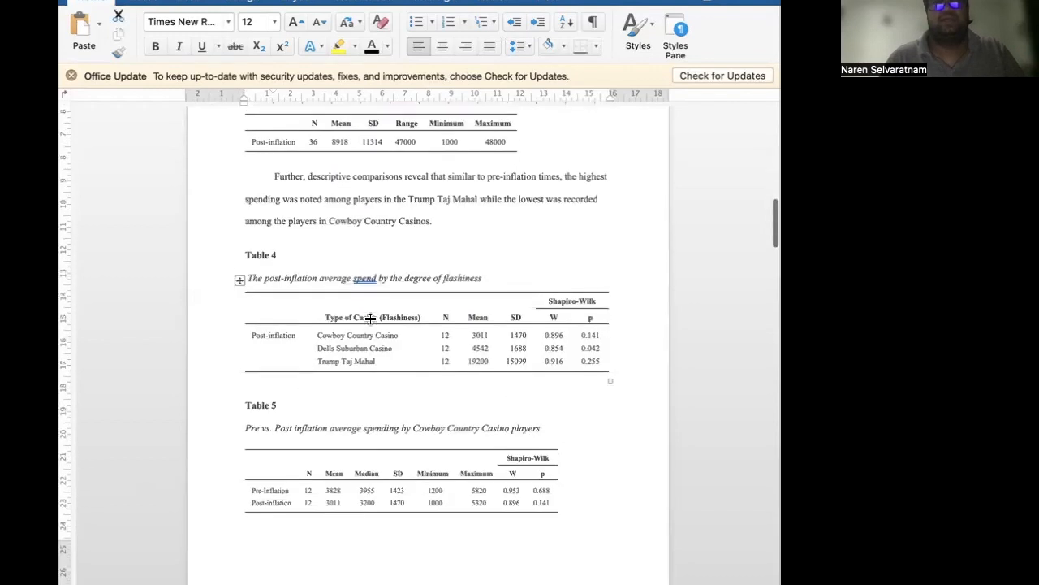
pyautogui.scroll(1, 341, 243)
pyautogui.click(478, 221)
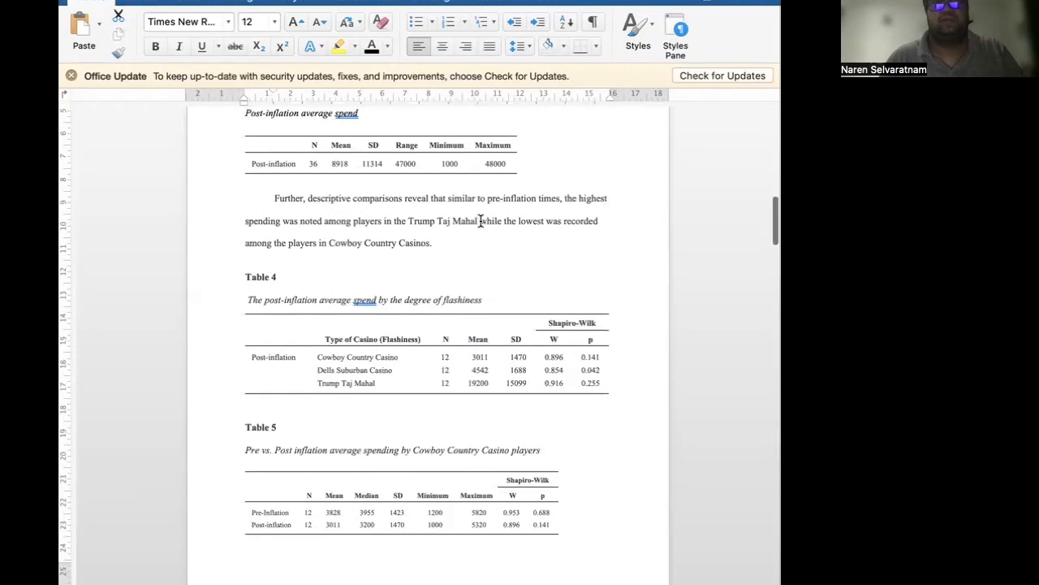
pyautogui.press('super+v')
# Replace the values in the Trump Taj Mahal bracket with Table 4's statistics, M = 19200 and SD = 15099.
pyautogui.moveTo(522, 221); pyautogui.dragTo(501, 222)
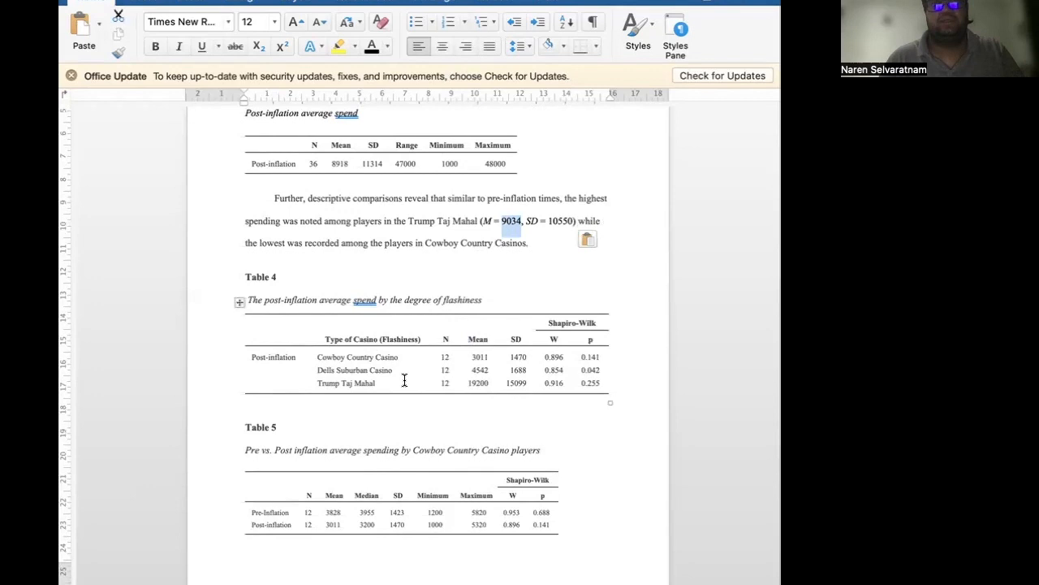
pyautogui.write('19200')
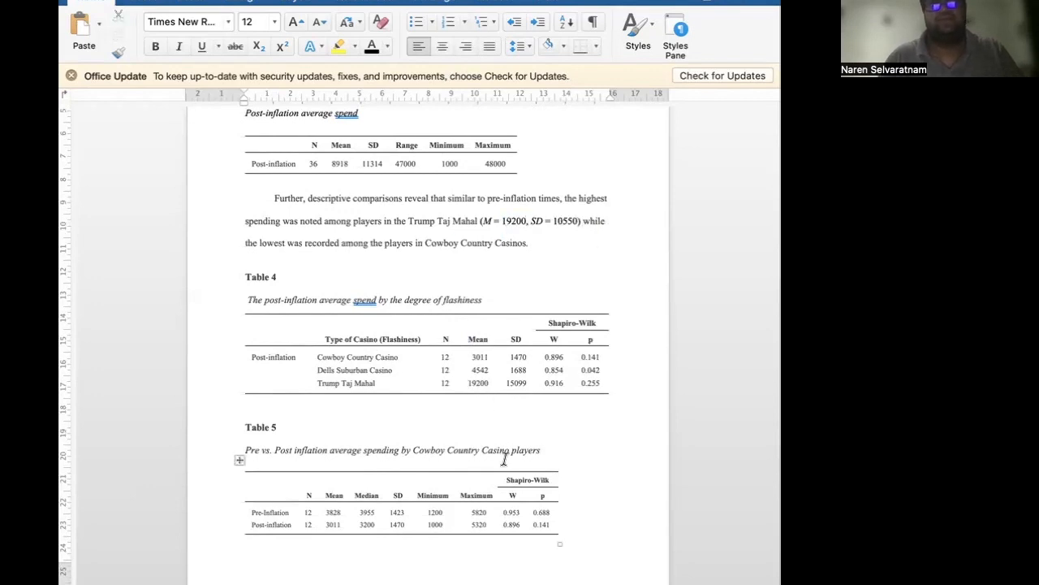
pyautogui.moveTo(574, 220); pyautogui.dragTo(558, 220)
pyautogui.write('5')
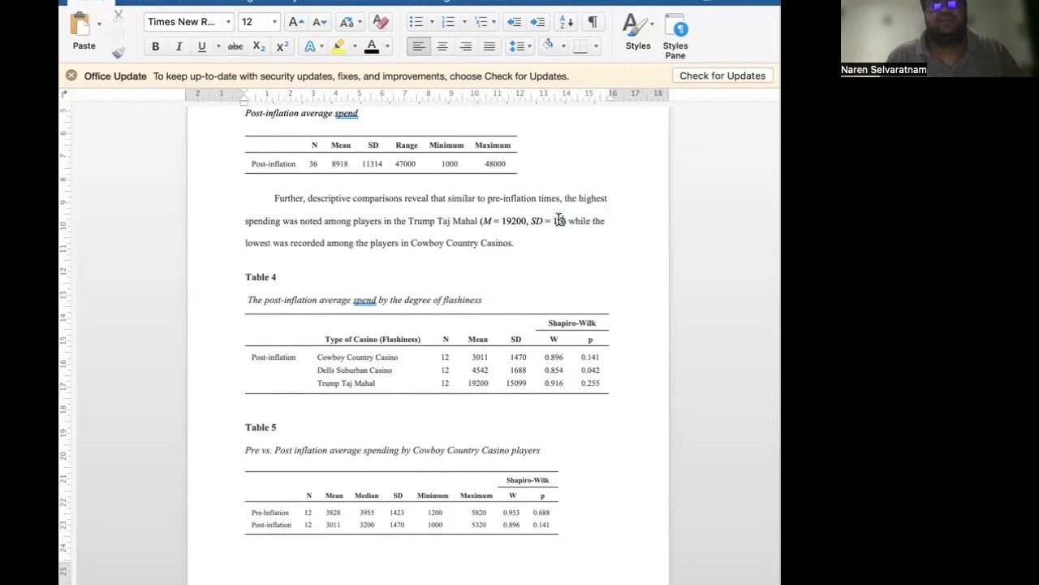
pyautogui.write('099')
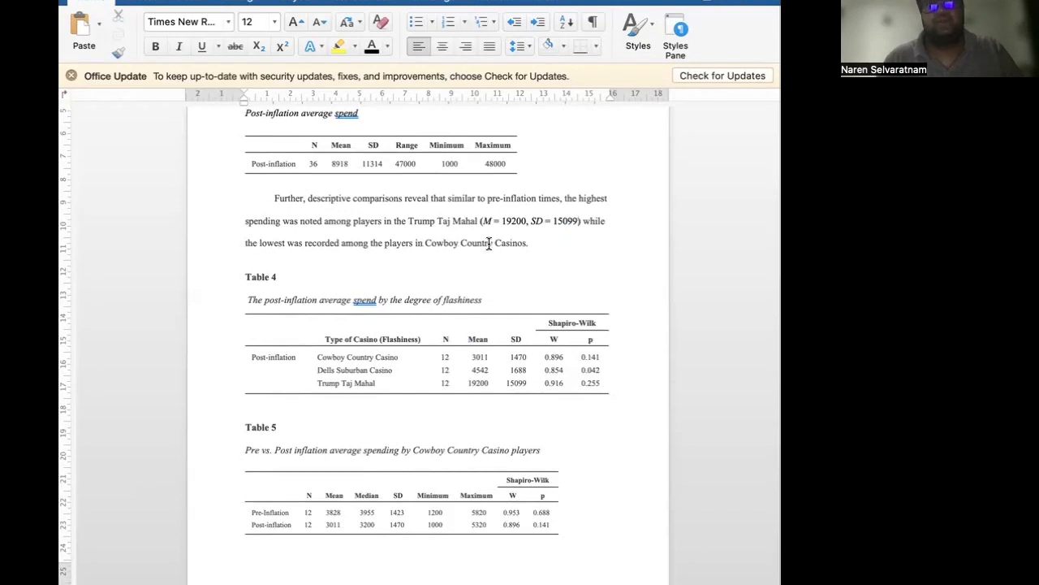
# Insert the copied bracket after "Cowboy Country Casinos" and change its values to Table 4's M = 3011 and SD = 1470.
pyautogui.click(524, 242)
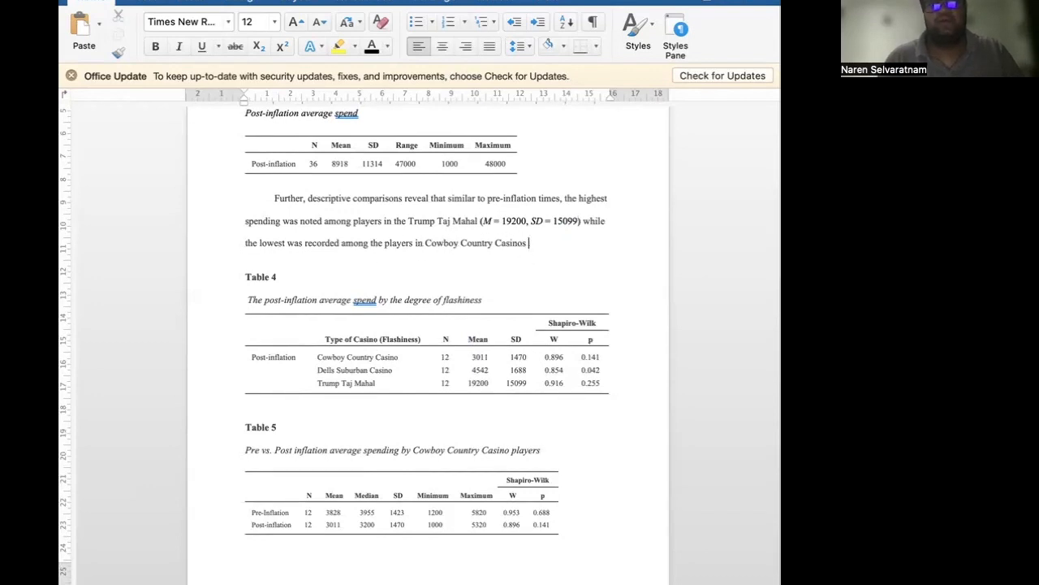
pyautogui.press('super+v')
pyautogui.moveTo(572, 243); pyautogui.dragTo(551, 241)
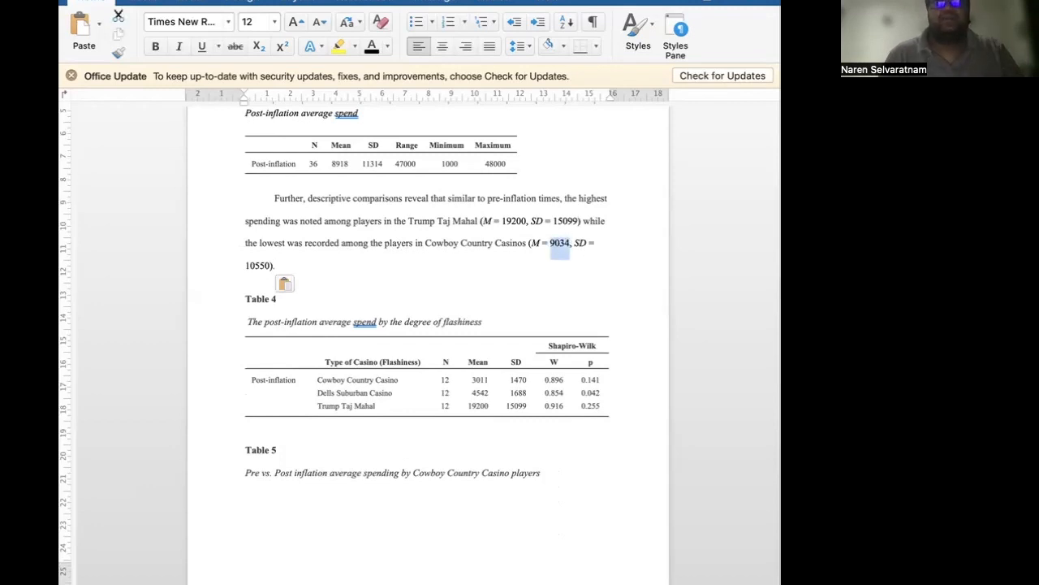
pyautogui.write('3011')
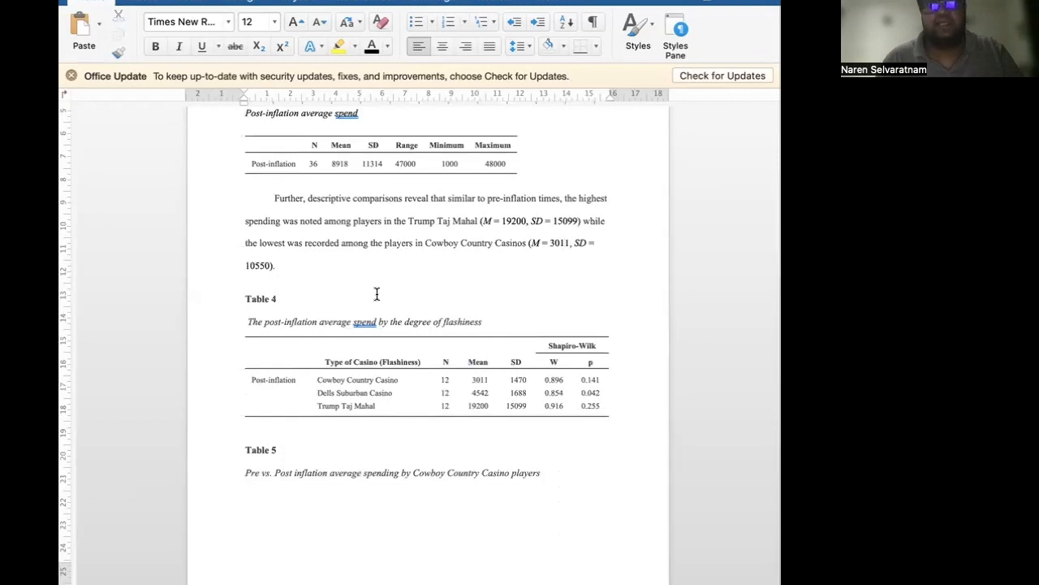
pyautogui.moveTo(271, 266); pyautogui.dragTo(244, 267)
pyautogui.write('14')
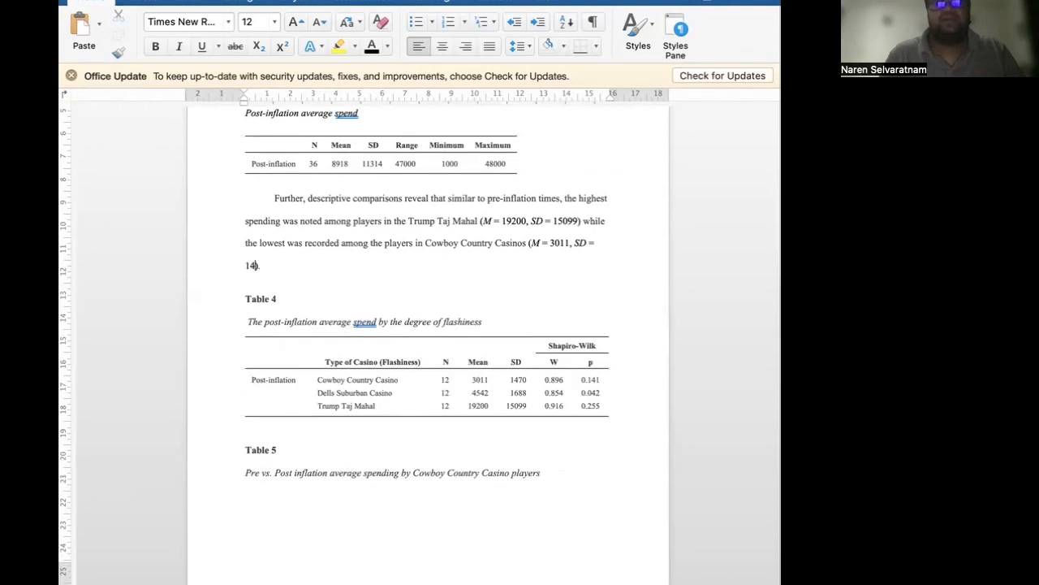
pyautogui.write('70')
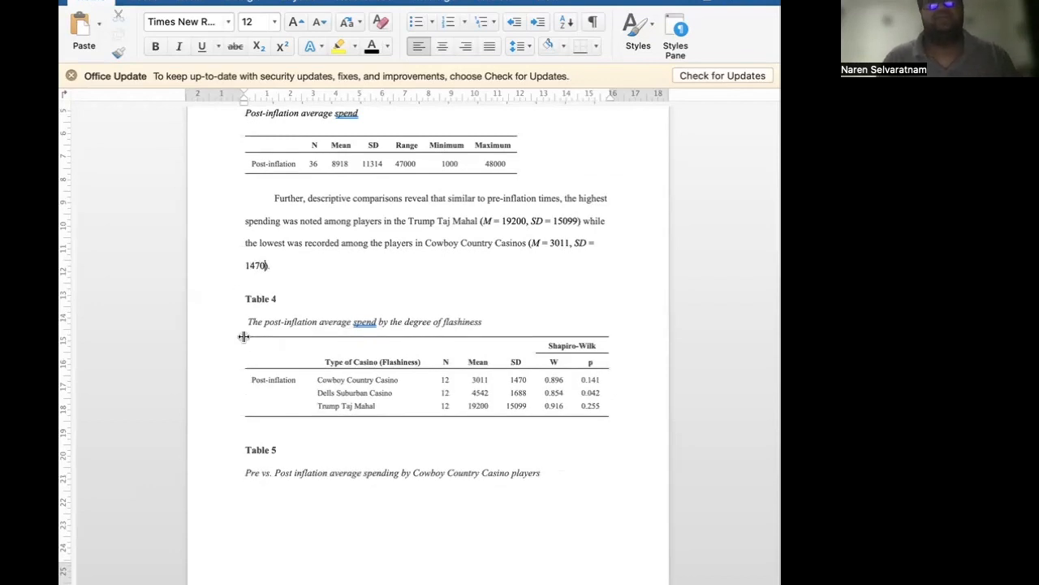
# Add an empty line between Table 4 and the Table 5 heading and set its font to Times New Roman.
pyautogui.scroll(-3, 243, 337)
pyautogui.scroll(-5, 243, 338)
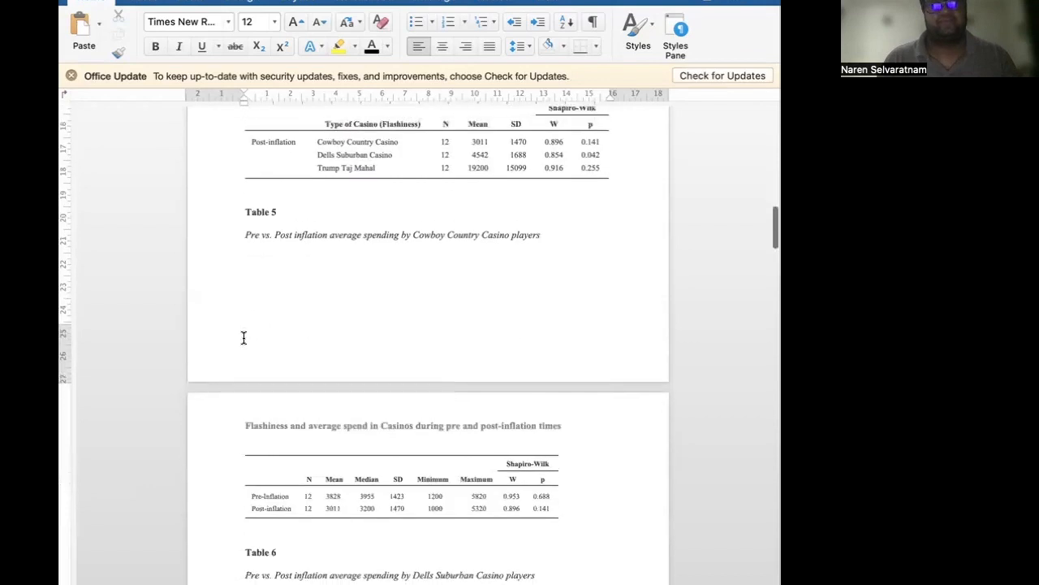
pyautogui.scroll(3, 243, 338)
pyautogui.click(253, 248)
pyautogui.press('Return')
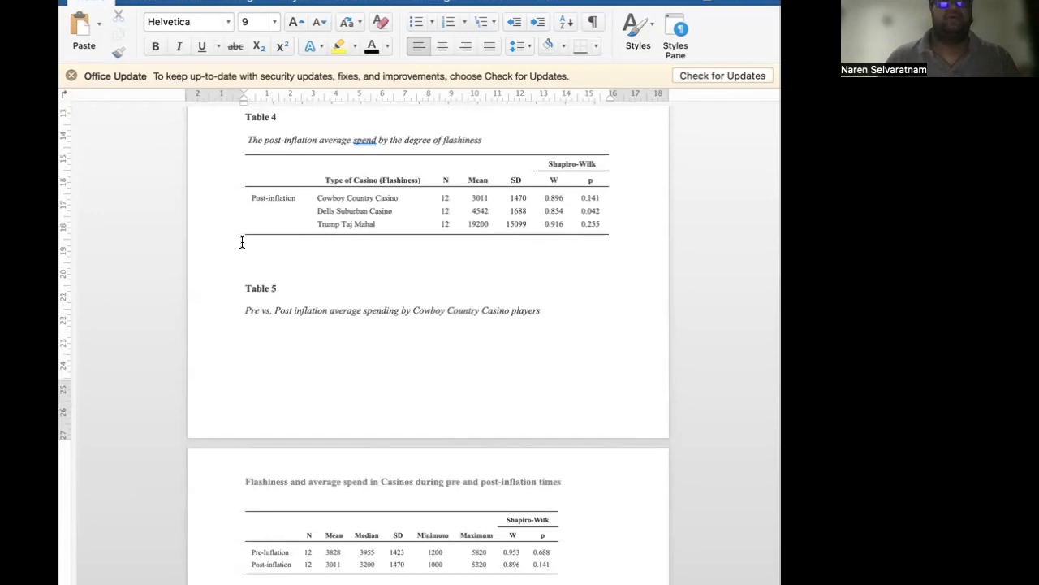
pyautogui.click(231, 25)
pyautogui.click(203, 202)
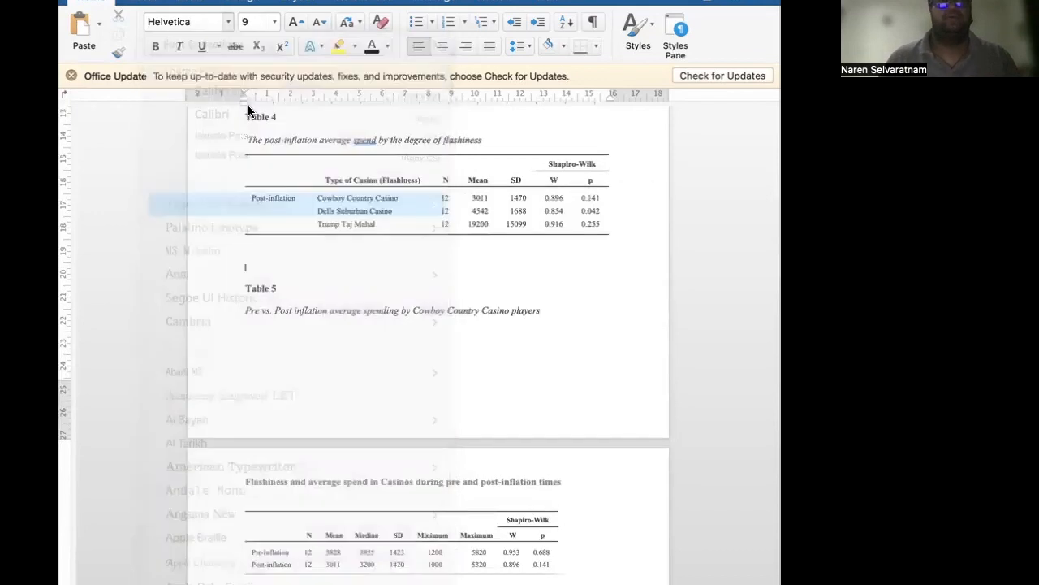
# Set the font size to 12 and start an indented paragraph with "Similar descriptive analyses were carried out to observe average spending".
pyautogui.click(275, 24)
pyautogui.click(278, 203)
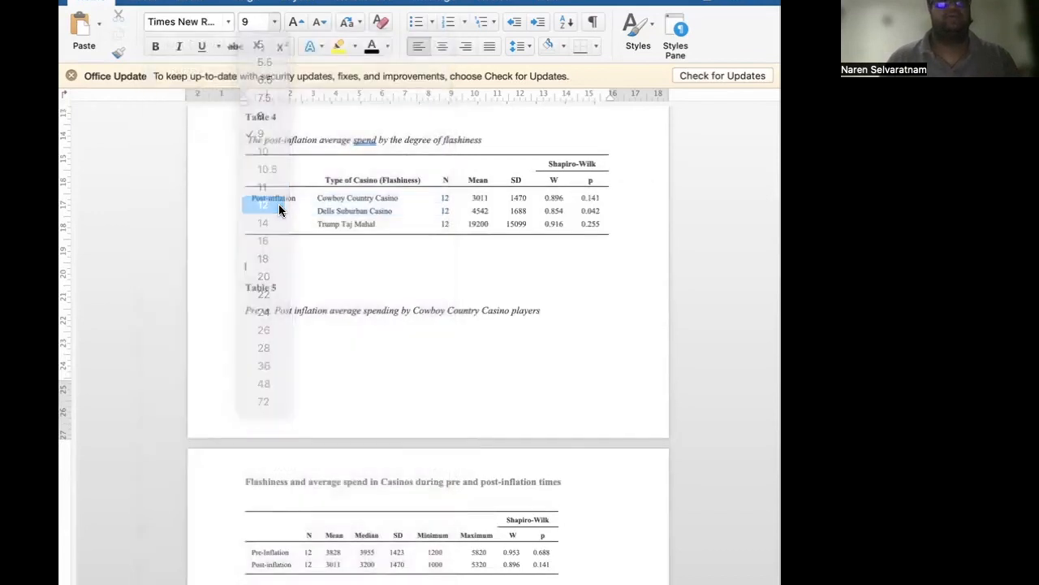
pyautogui.press('Tab')
pyautogui.write('Similar d')
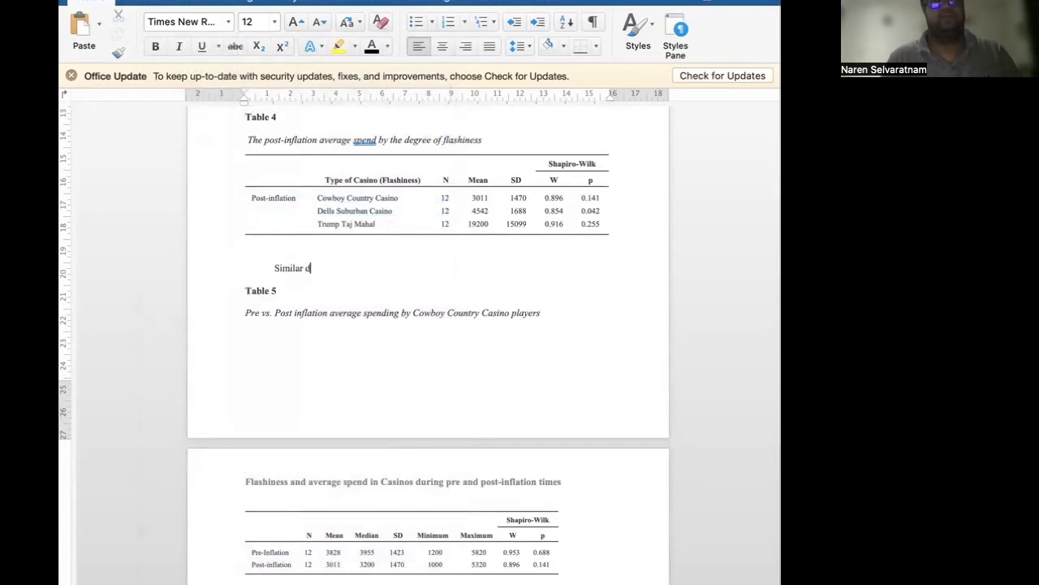
pyautogui.write('escriptive analyses were car')
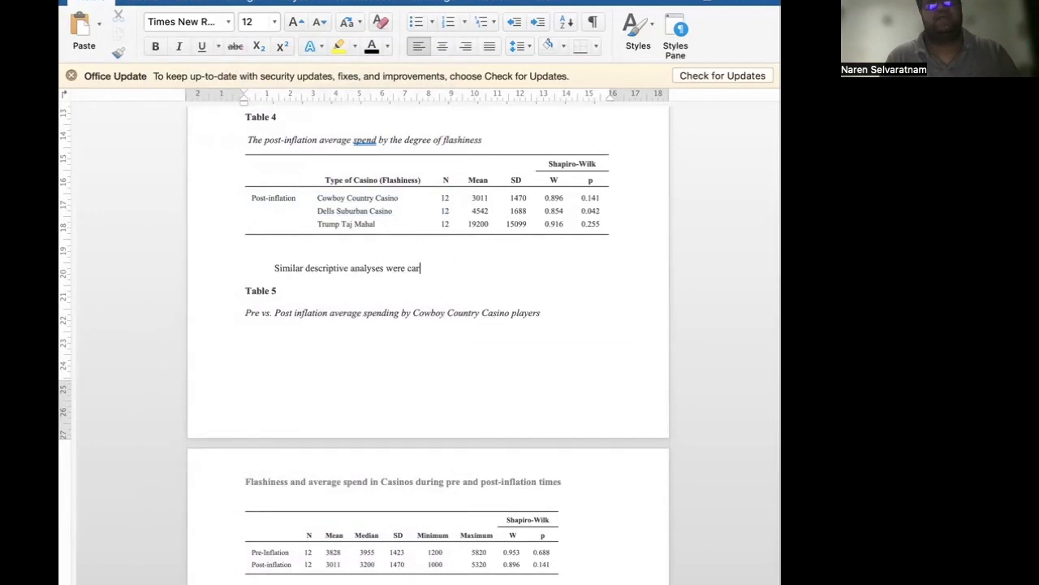
pyautogui.write('ried out to observe average spending')
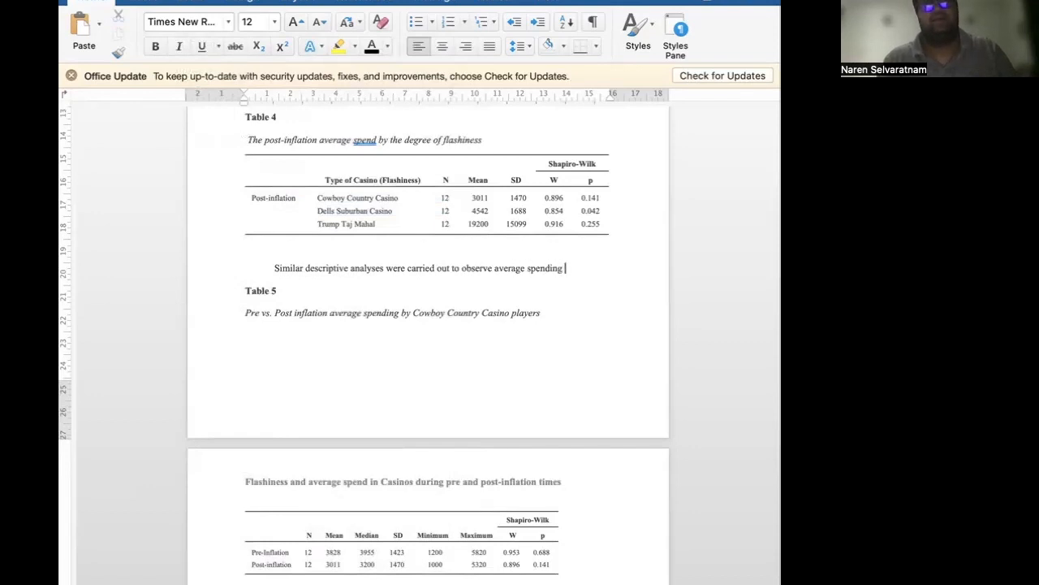
# Complete the paragraph's opening sentence with "done by Cowboy Country Casino players during pre-inflation and post-inflation periods.".
pyautogui.write(' done by ')
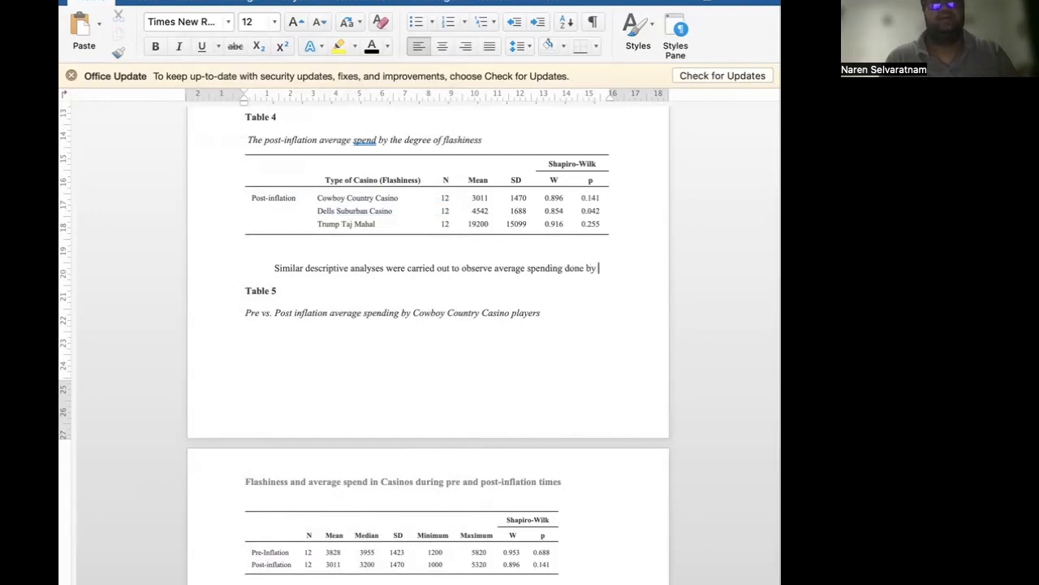
pyautogui.write('Cowboy ')
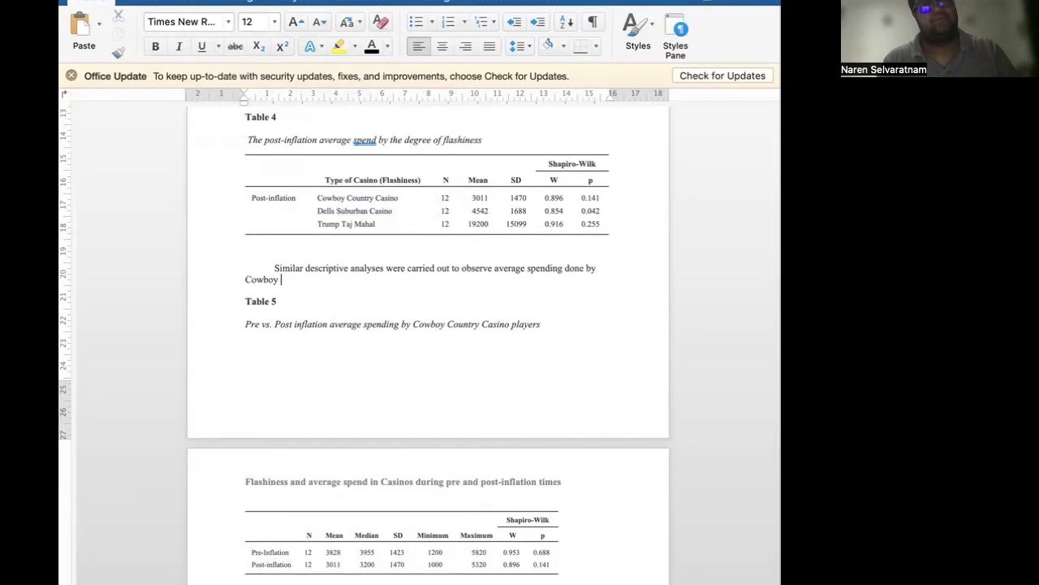
pyautogui.write('Country Casino players')
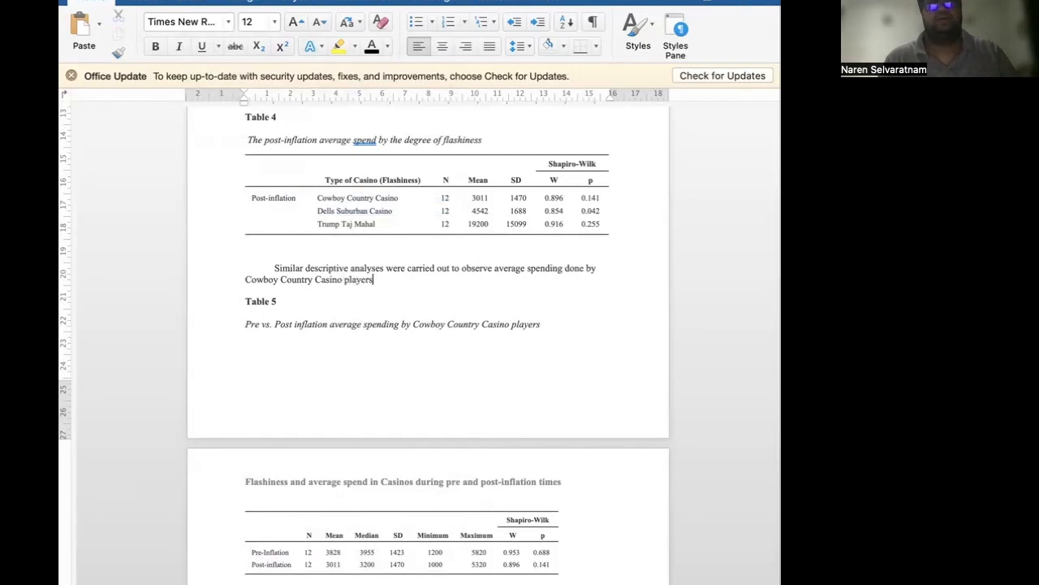
pyautogui.write(' during pre-inflation and post-inflation p')
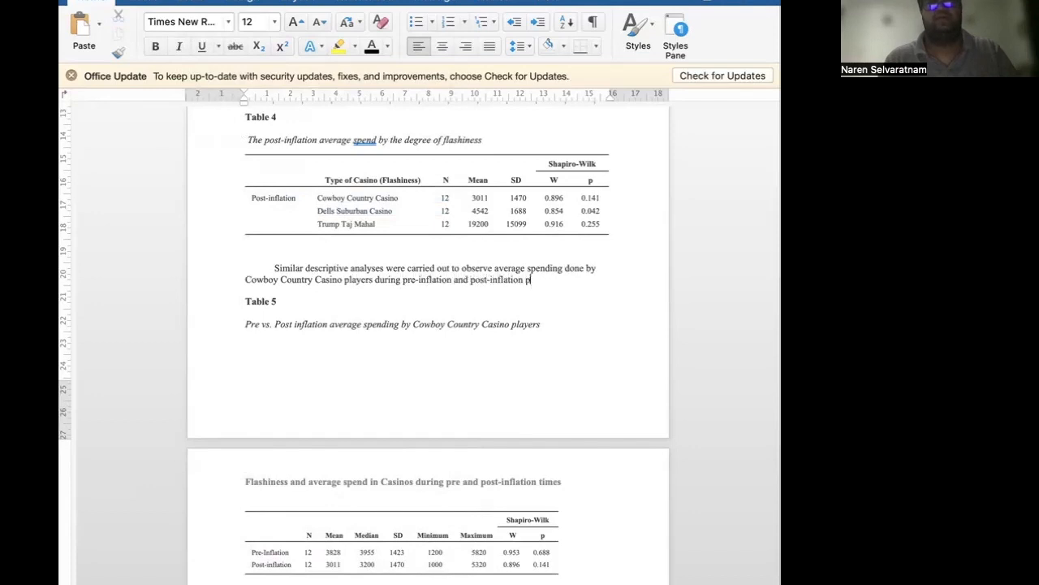
pyautogui.write('eriods.')
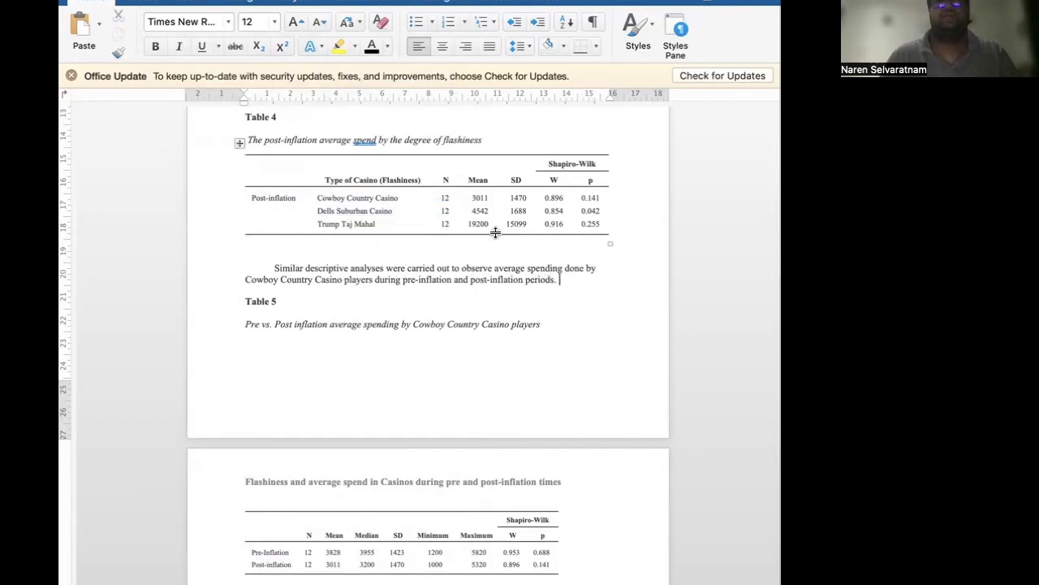
# Apply double line spacing to the new paragraph between Table 4 and the Table 5 heading.
pyautogui.moveTo(566, 277); pyautogui.dragTo(276, 271)
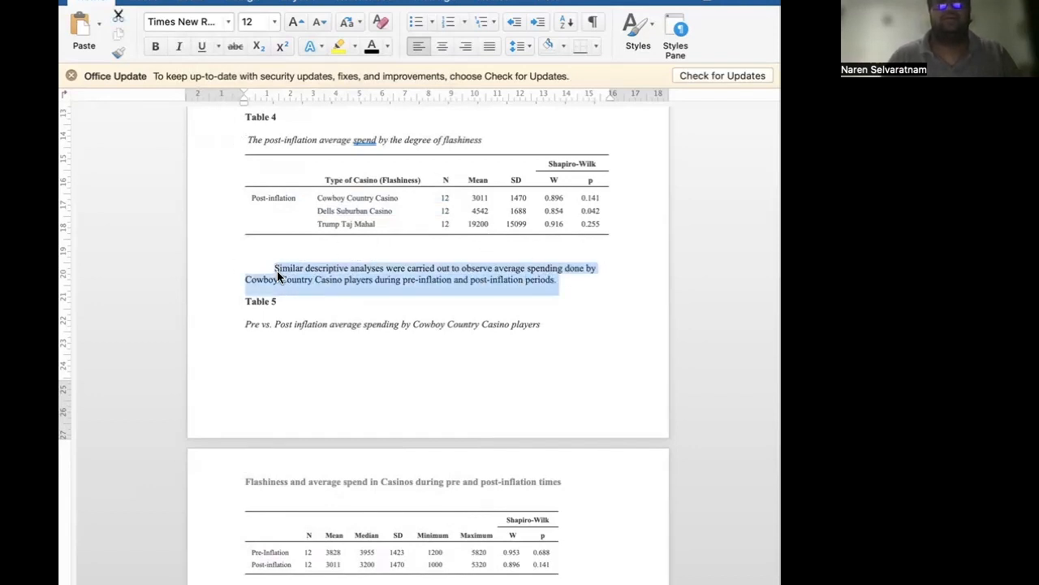
pyautogui.click(527, 121)
pyautogui.click(569, 291)
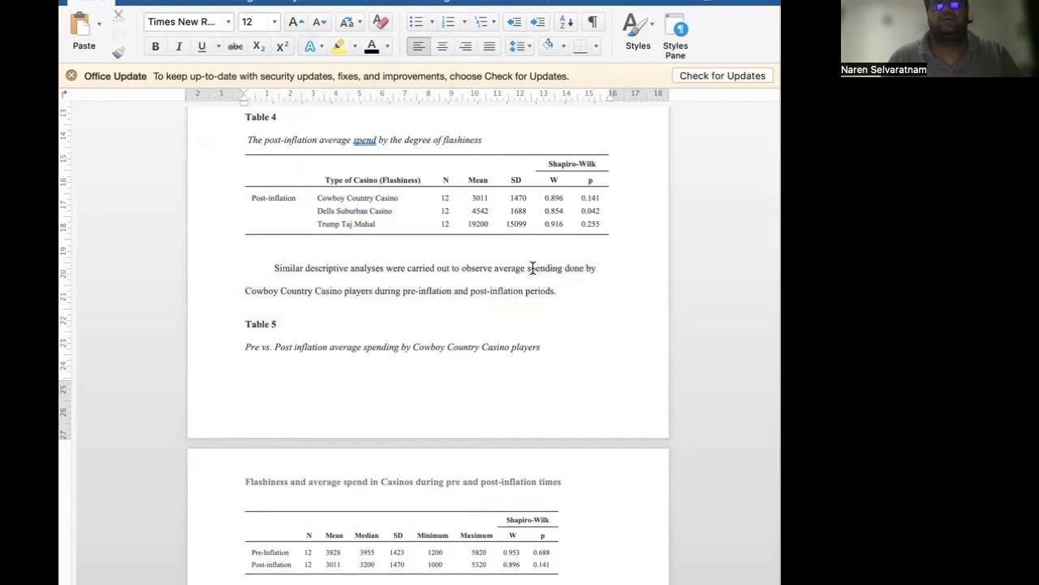
# Begin the paragraph's second sentence with "As per the results displayed in Table 5, the average spending by players in the".
pyautogui.scroll(-3, 570, 296)
pyautogui.write('As per the re')
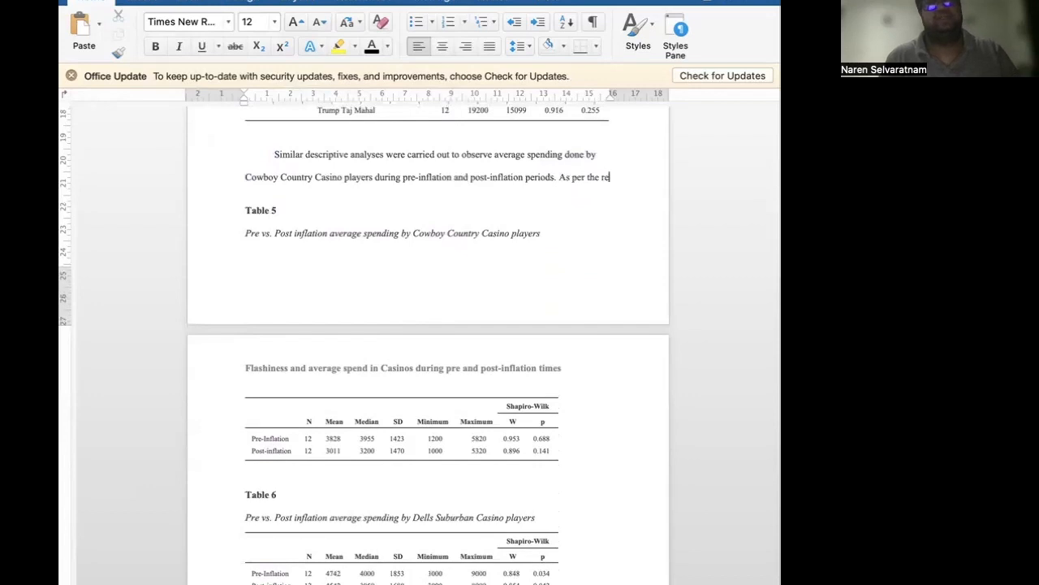
pyautogui.write('sults display')
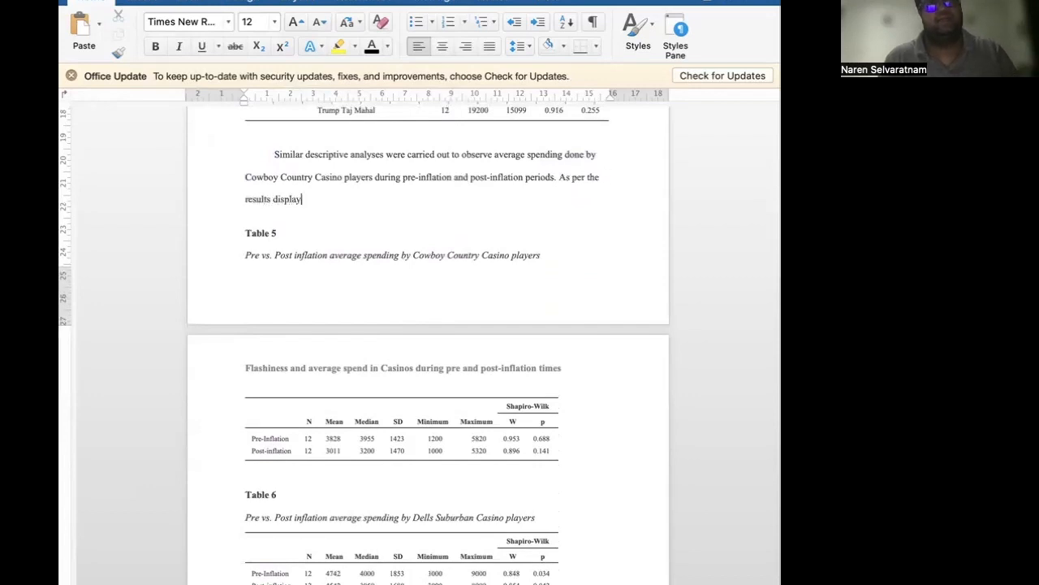
pyautogui.write('ed in Table ')
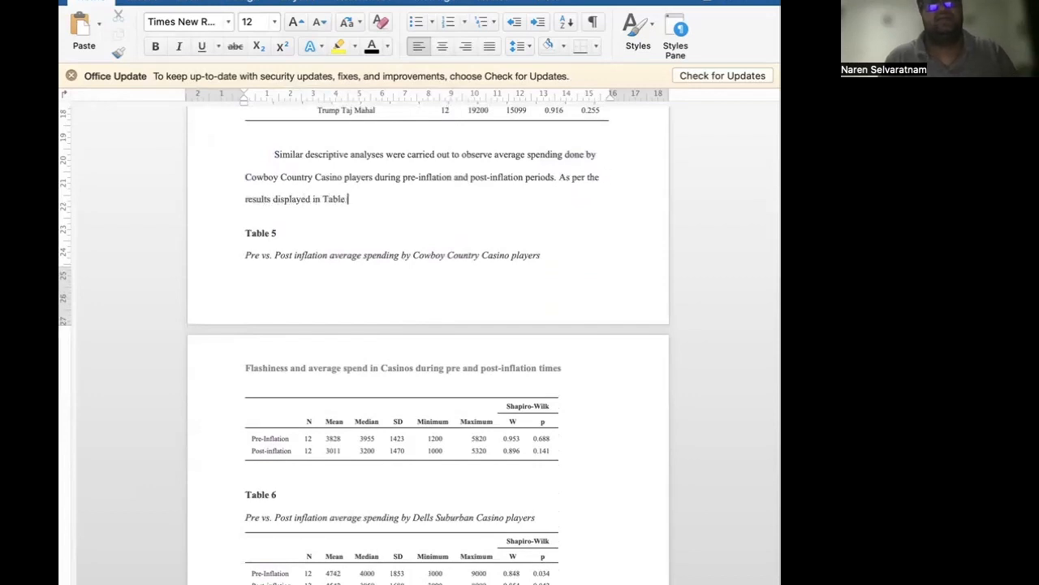
pyautogui.write('5, the average')
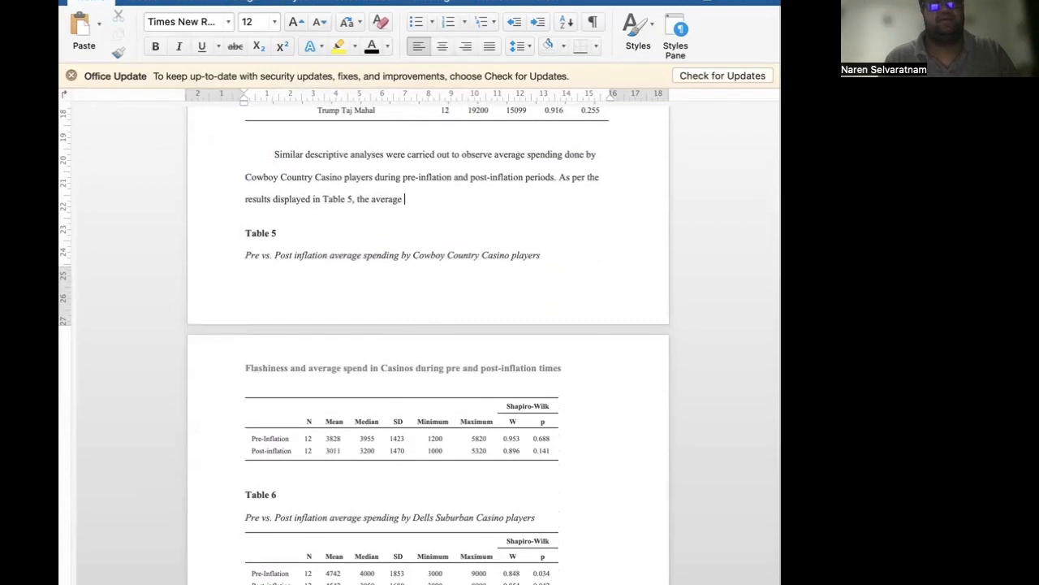
pyautogui.press('BackSpace')
pyautogui.press('BackSpace')
pyautogui.press('BackSpace')
pyautogui.press('BackSpace')
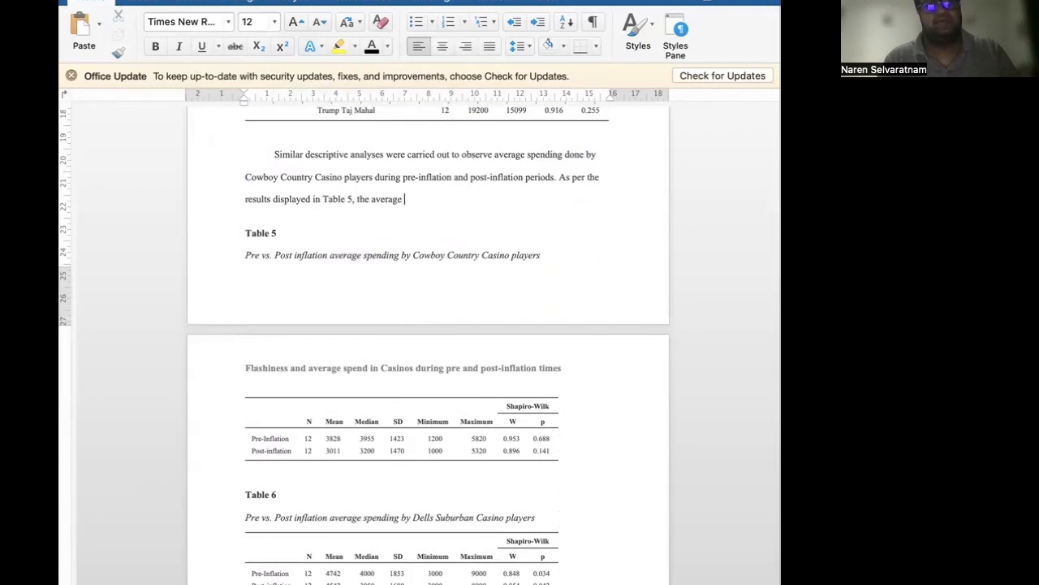
pyautogui.write('spending by players in the ')
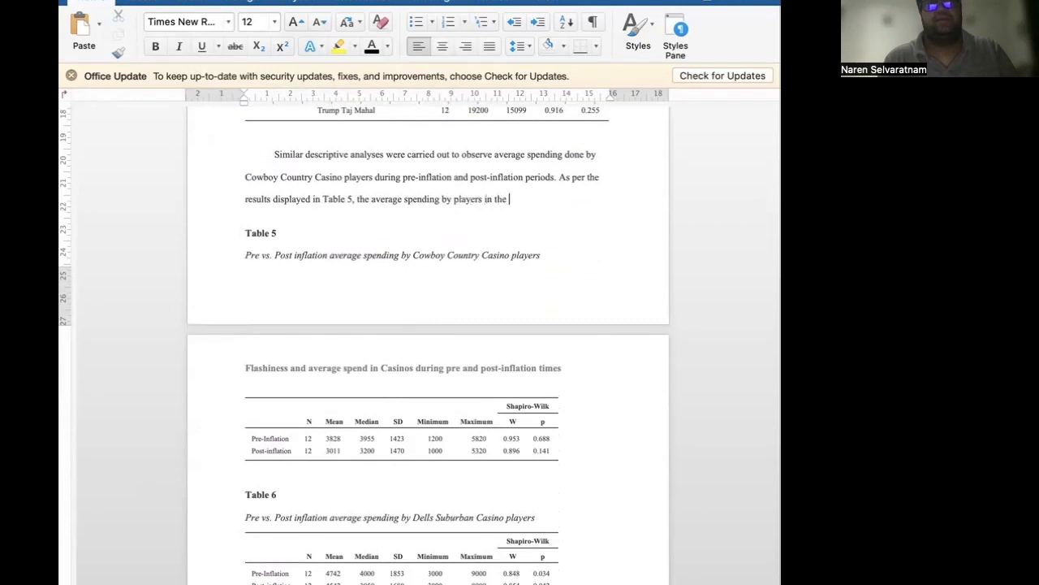
# Complete the second sentence with "Cowboy Country Casinos have seen a noticeable reduction from the pre-inflation times to post-inflation times.".
pyautogui.write('Cowboy Country C')
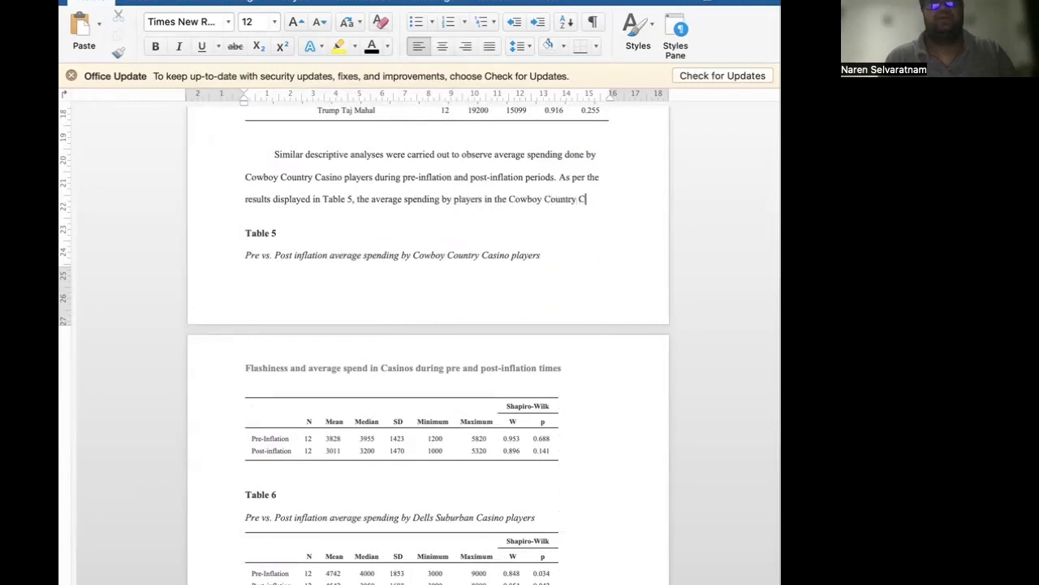
pyautogui.write('asinos have seen a')
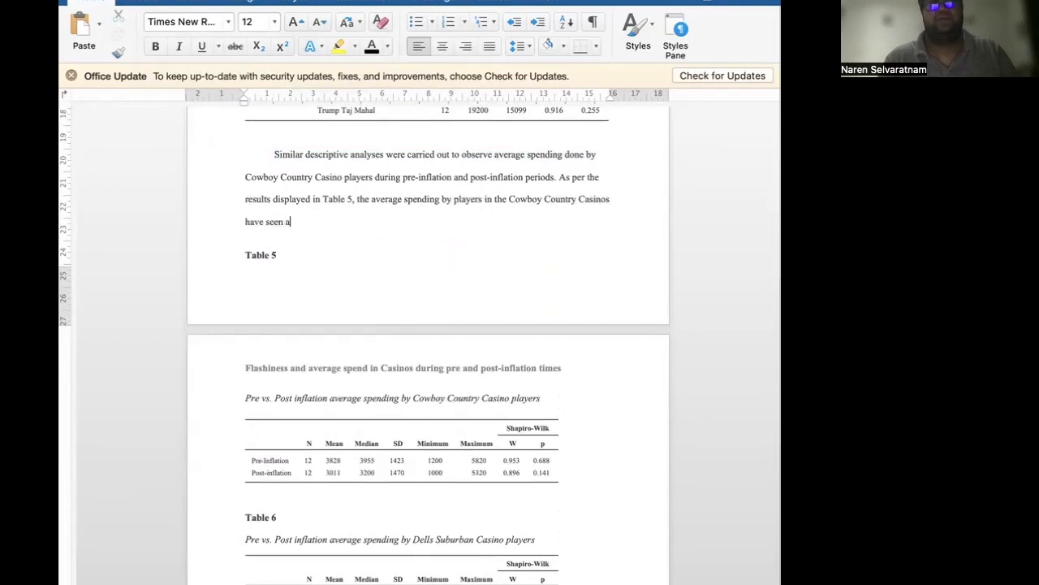
pyautogui.write(' noticeable reduction from the pre-inflation times to post-infl')
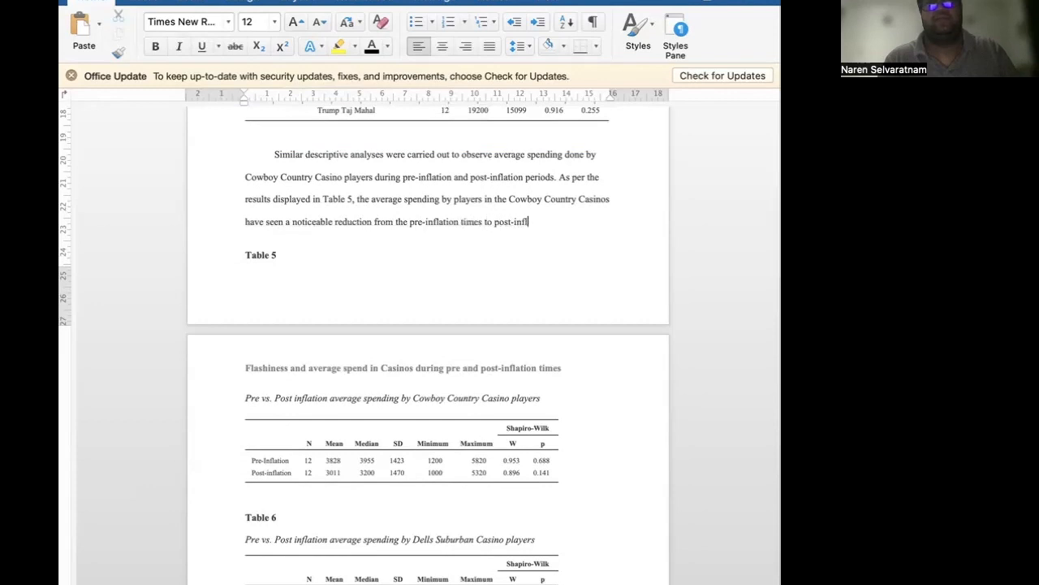
pyautogui.write('mes.')
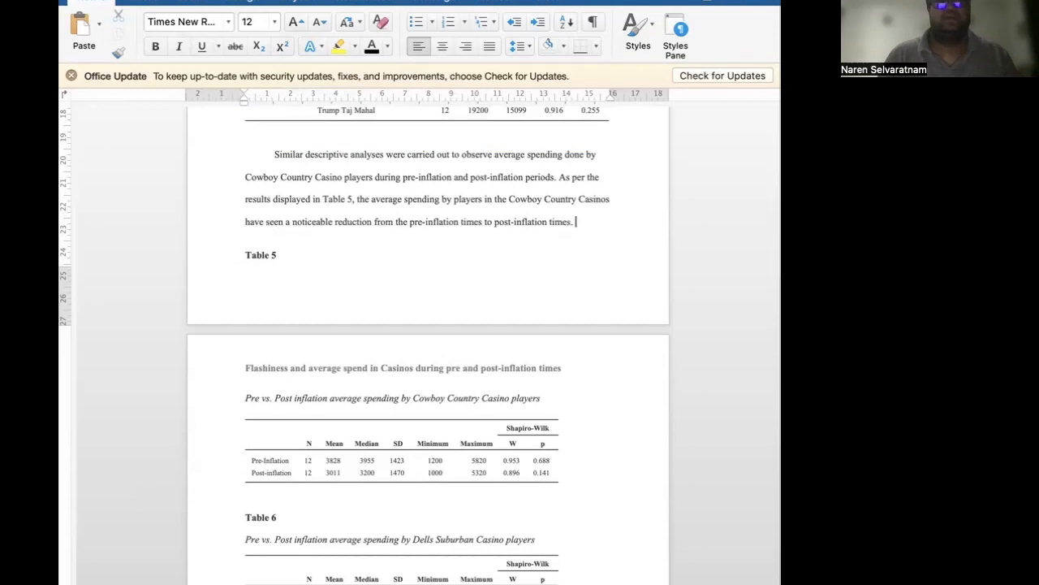
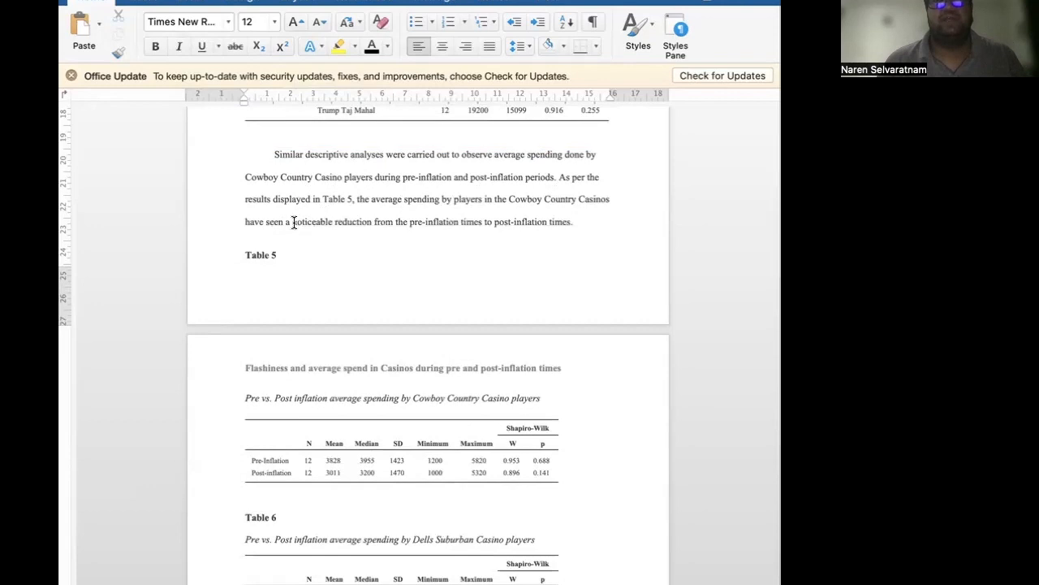
# Correct "have seen" to "has seen" in the sentence about the Cowboy Country Casinos.
pyautogui.click(261, 222)
pyautogui.press('BackSpace')
pyautogui.press('BackSpace')
pyautogui.write('s')
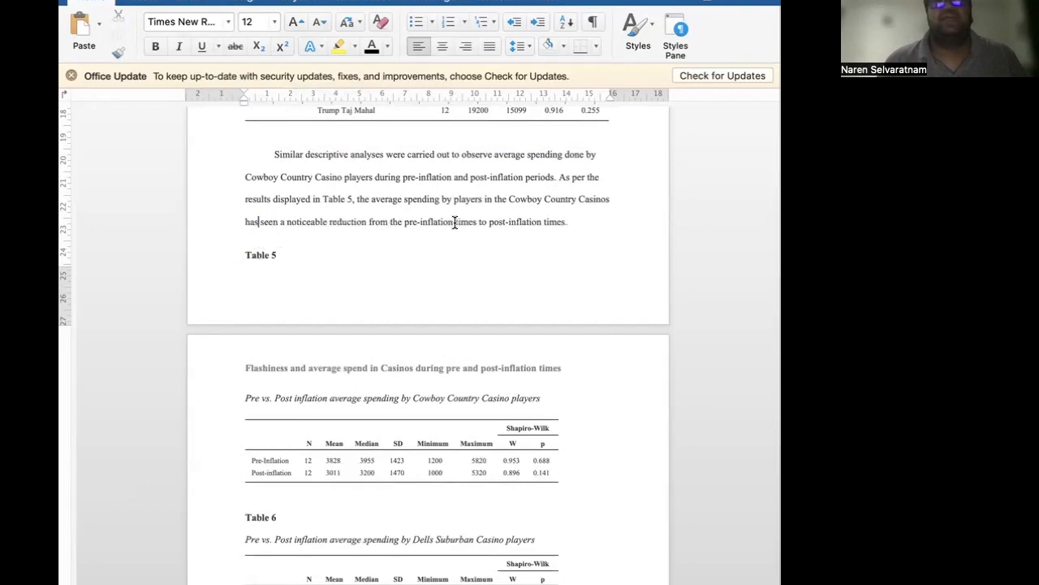
# Copy the Cowboy Country Casinos statistics bracket from the paragraph above Table 4 to directly after "pre-inflation times" in the new paragraph.
pyautogui.scroll(5, 477, 221)
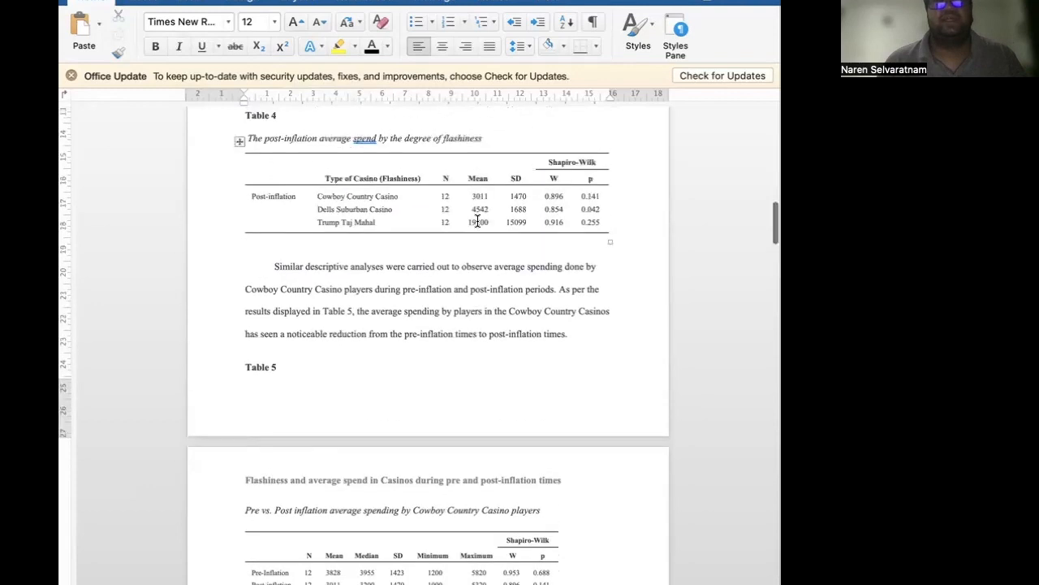
pyautogui.moveTo(530, 170); pyautogui.dragTo(268, 193)
pyautogui.press('super+c')
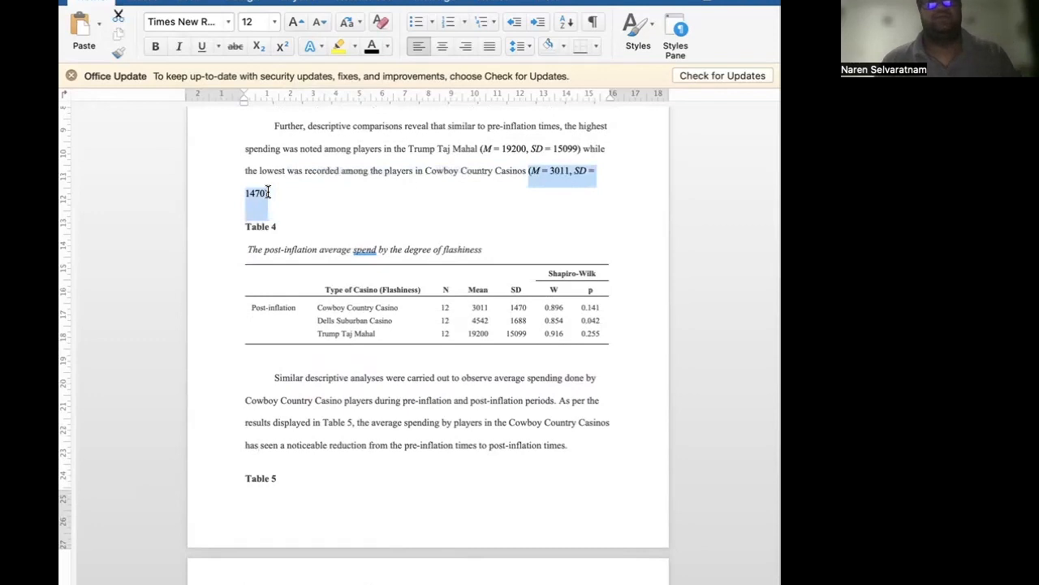
pyautogui.scroll(-5, 269, 192)
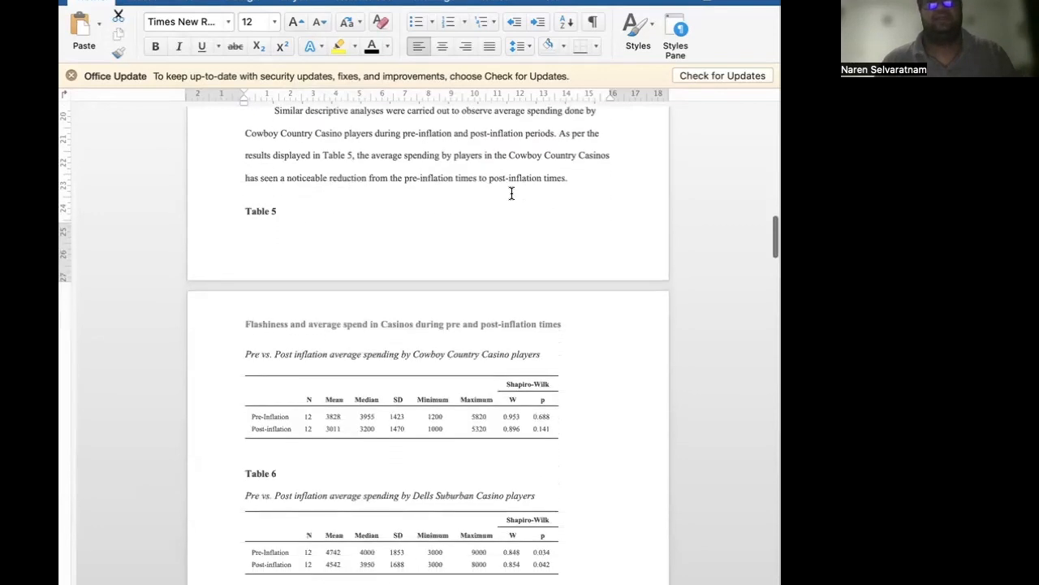
pyautogui.click(477, 177)
pyautogui.press('super+v')
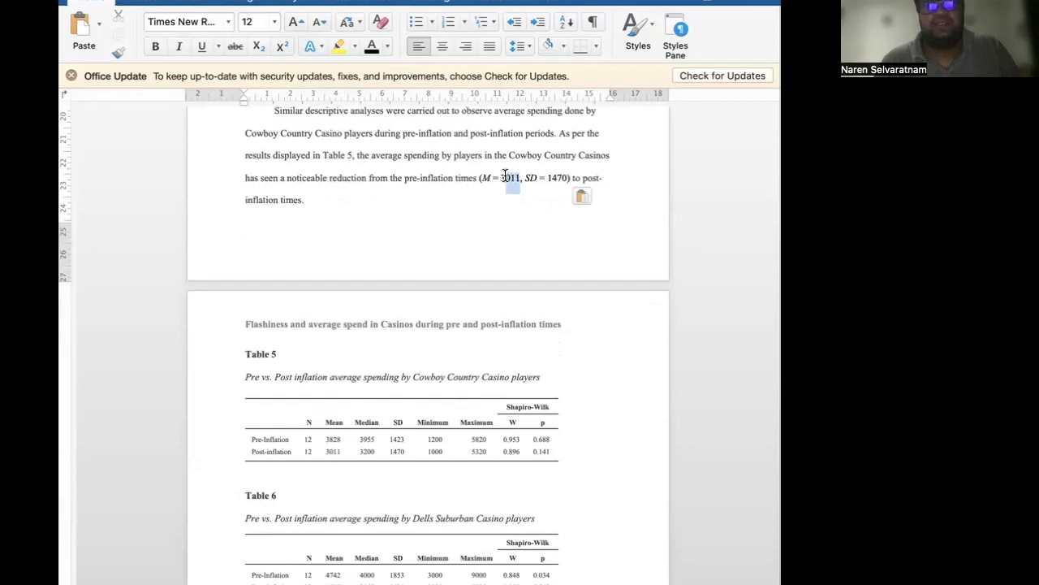
# Change the values in the pre-inflation bracket to Table 5's M = 3828 and SD = 1423.
pyautogui.write('828')
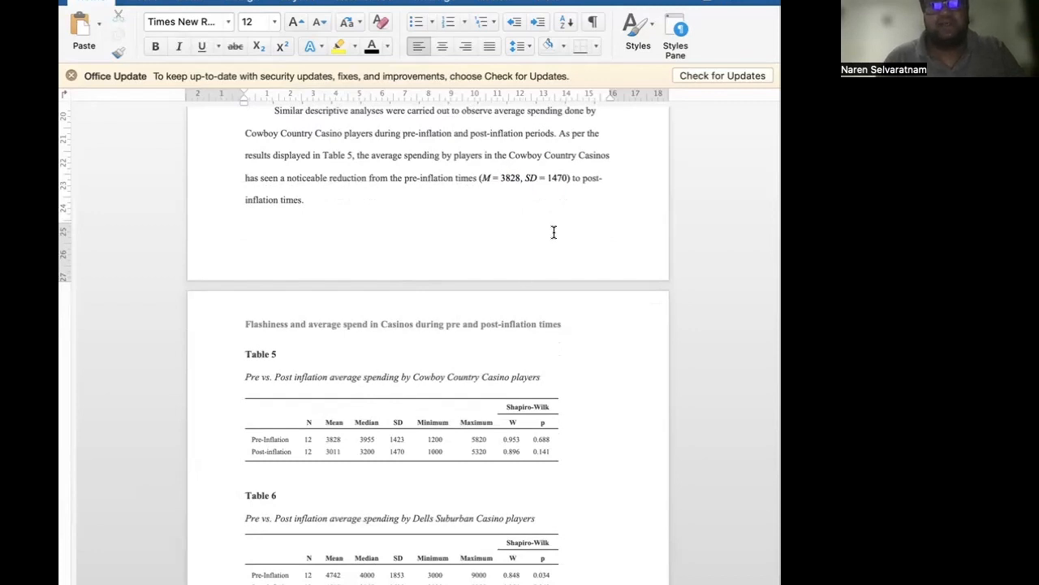
pyautogui.moveTo(566, 177); pyautogui.dragTo(557, 177)
pyautogui.write('23')
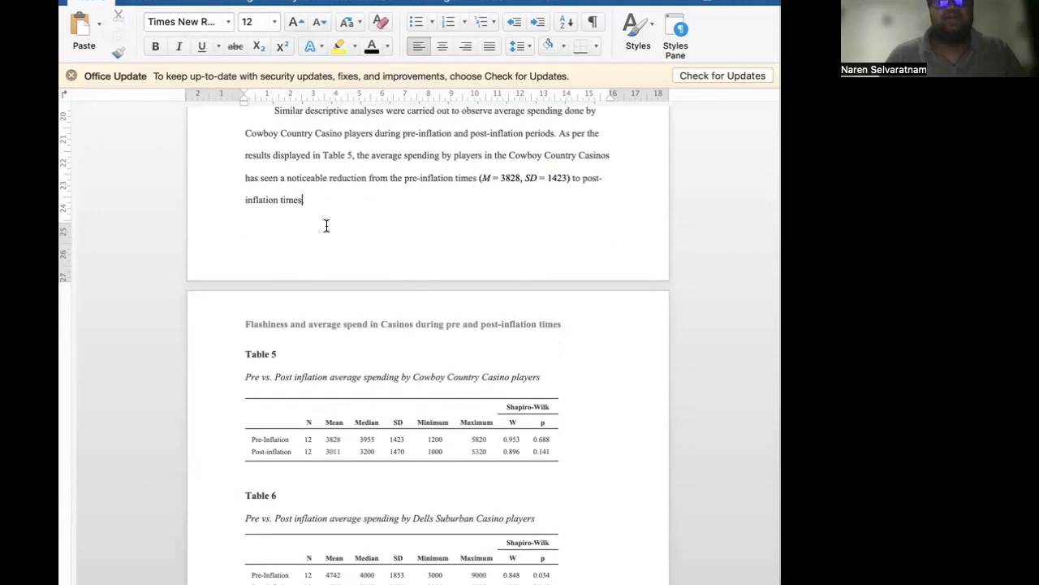
# Insert the bracket "(M = 3011, SD = 1470)" after "post-inflation times" at the end of the sentence.
pyautogui.write('(M = 3011, SD = 1470).')
pyautogui.moveTo(344, 199); pyautogui.dragTo(328, 199)
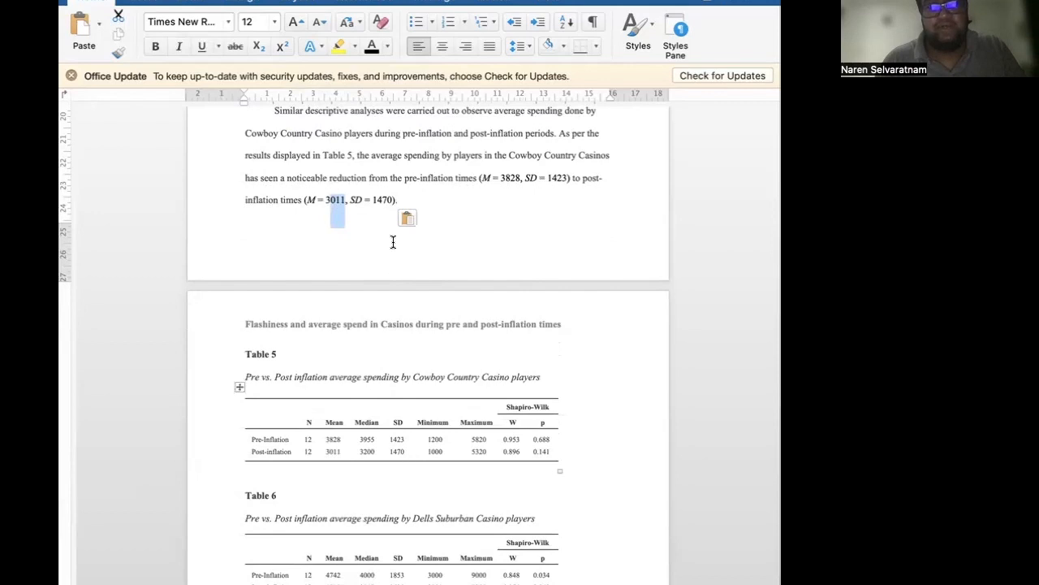
pyautogui.click(443, 203)
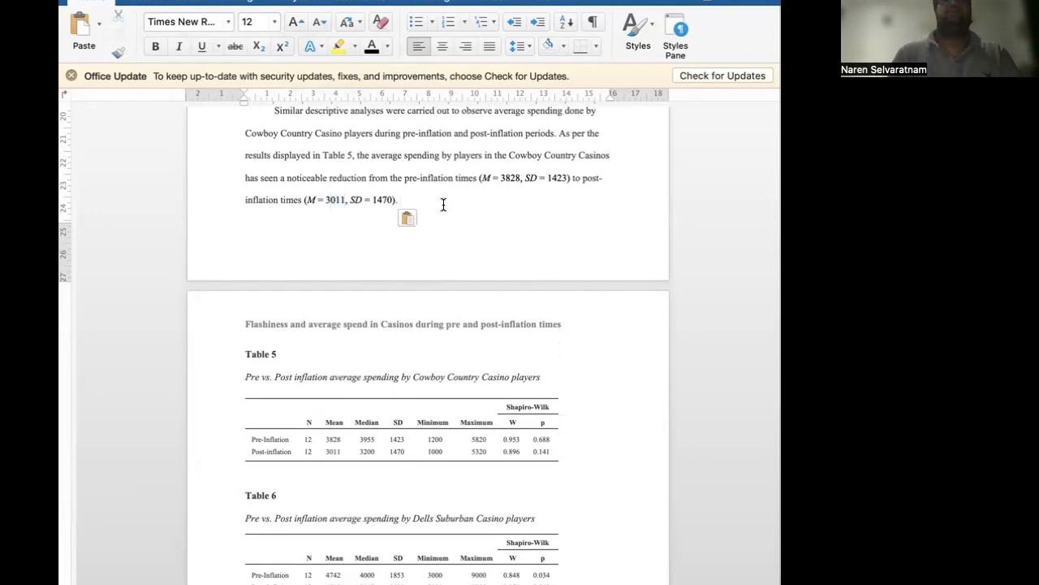
# Add an empty line between Table 5 and the first Table 6 heading.
pyautogui.scroll(1, 443, 204)
pyautogui.scroll(-2, 442, 203)
pyautogui.scroll(-2, 442, 204)
pyautogui.scroll(3, 442, 204)
pyautogui.scroll(-2, 443, 204)
pyautogui.scroll(1, 443, 204)
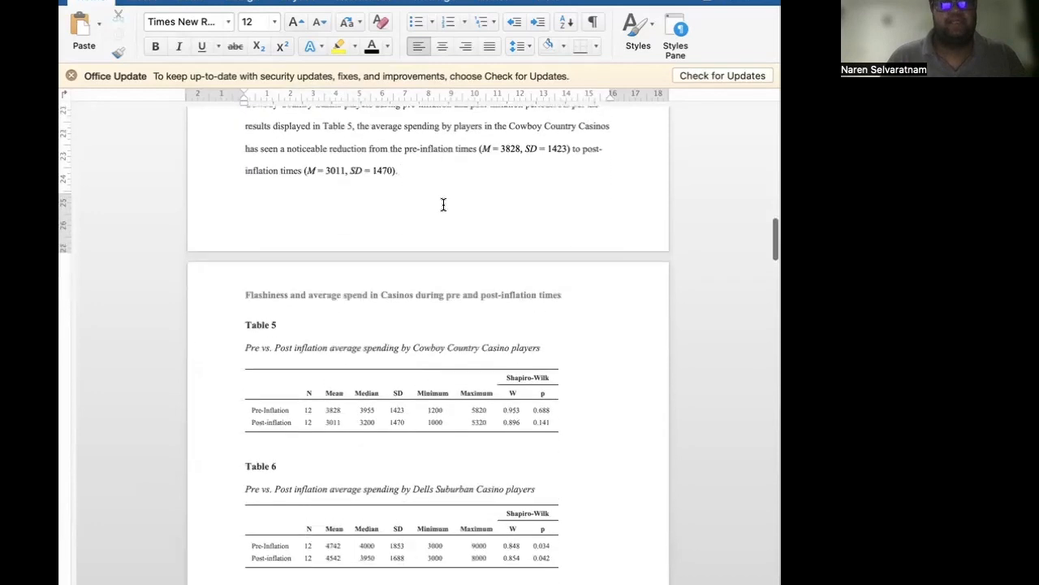
pyautogui.scroll(-2, 443, 204)
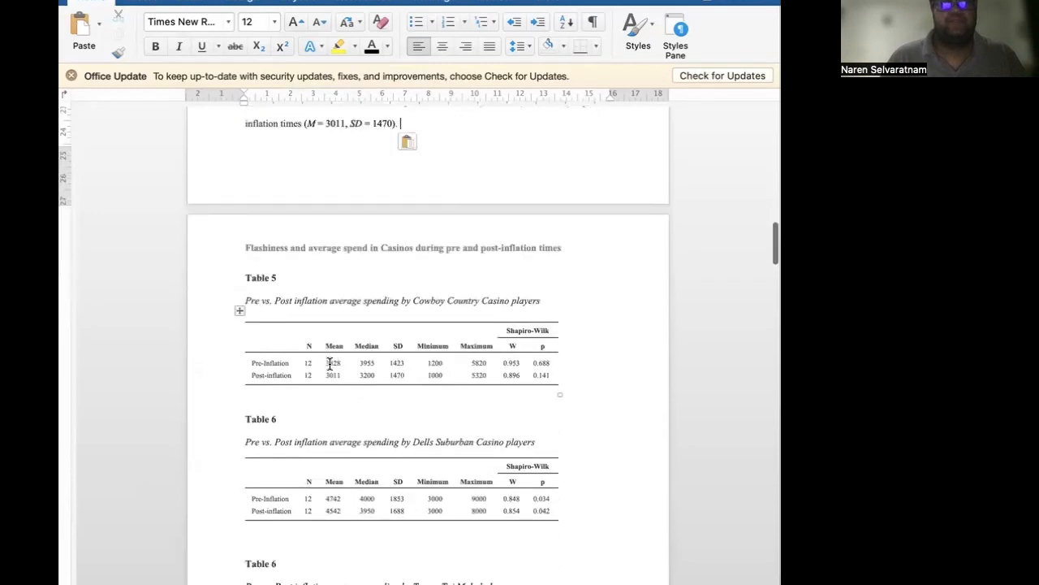
pyautogui.click(279, 404)
pyautogui.click(249, 405)
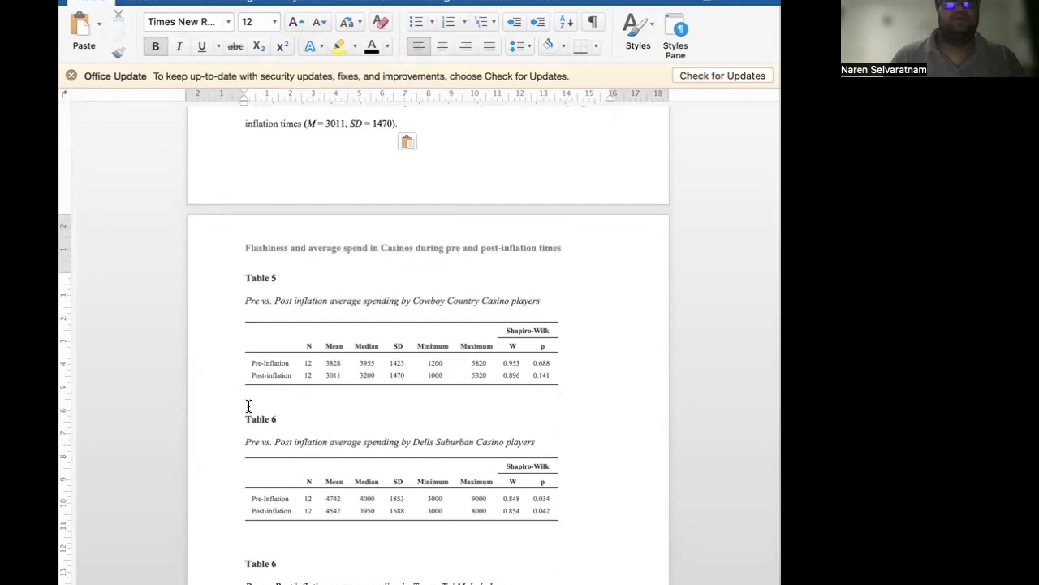
pyautogui.click(245, 418)
pyautogui.press('Return')
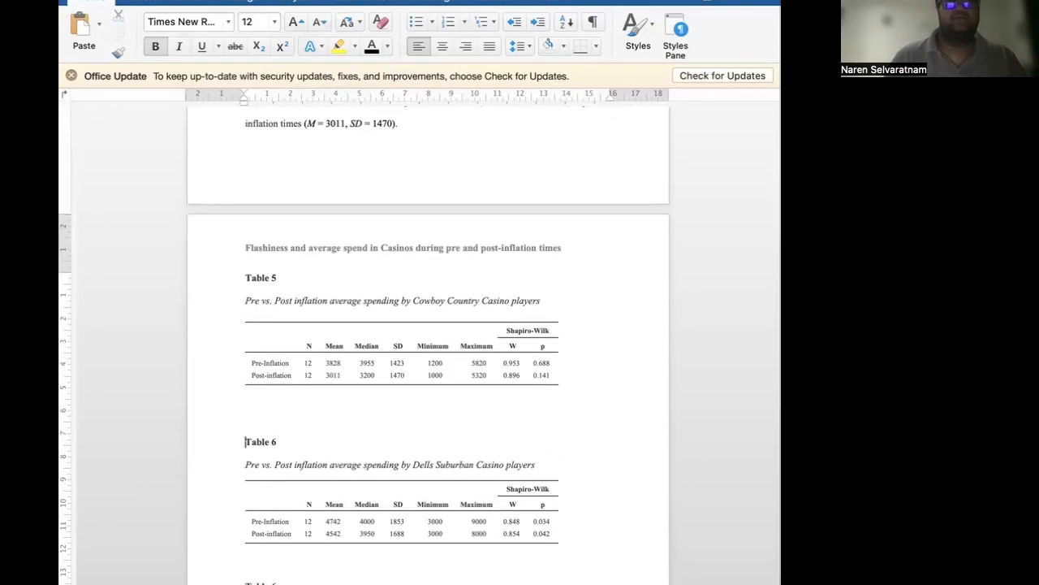
# Start an indented, non-bold paragraph above the first Table 6 heading with "A similar reduction was noticed among players in Dells Suburban Casino as well where".
pyautogui.click(163, 45)
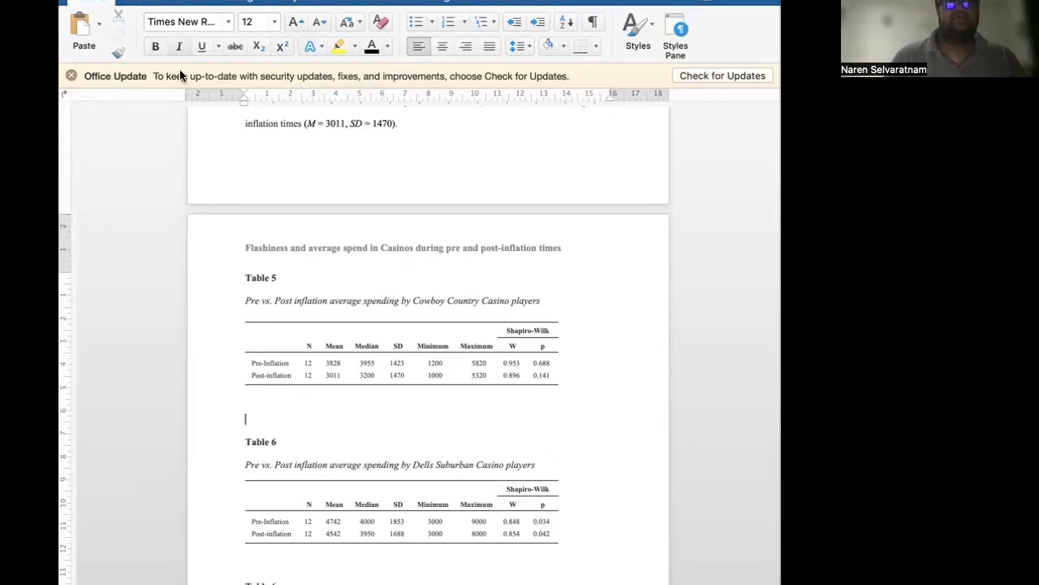
pyautogui.write('A')
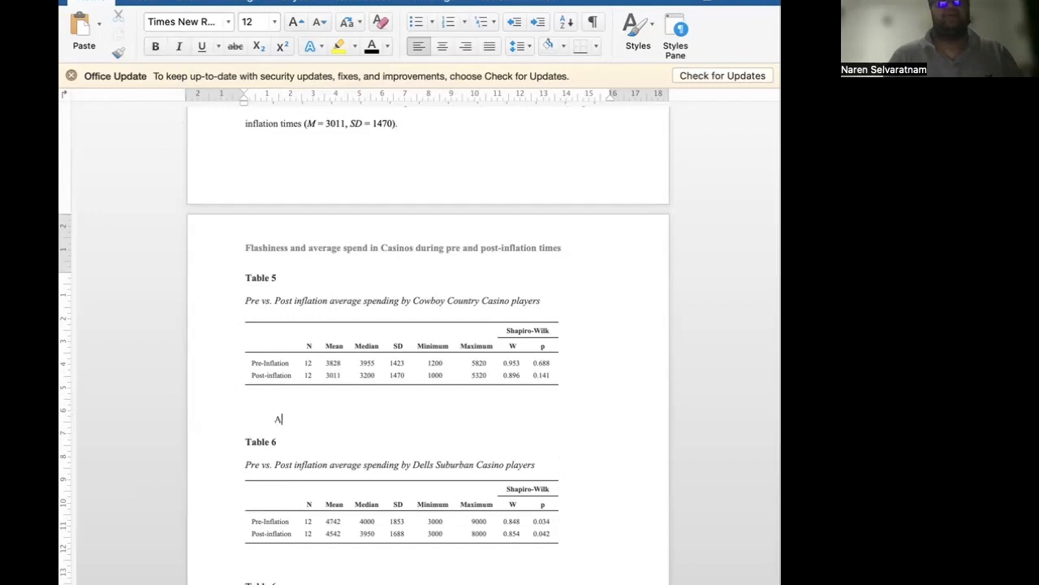
pyautogui.write(' similar r')
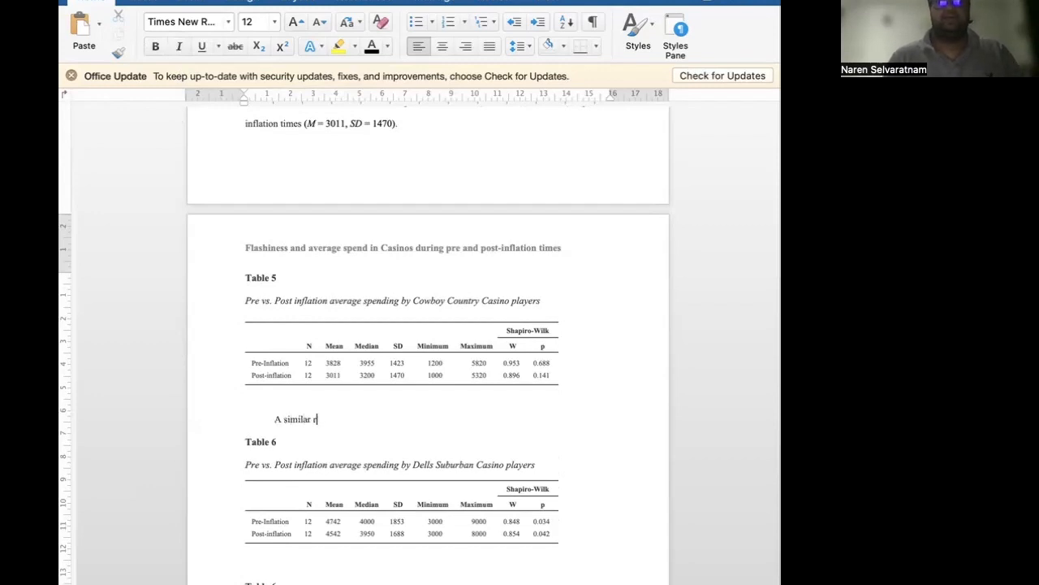
pyautogui.write('eduction was n')
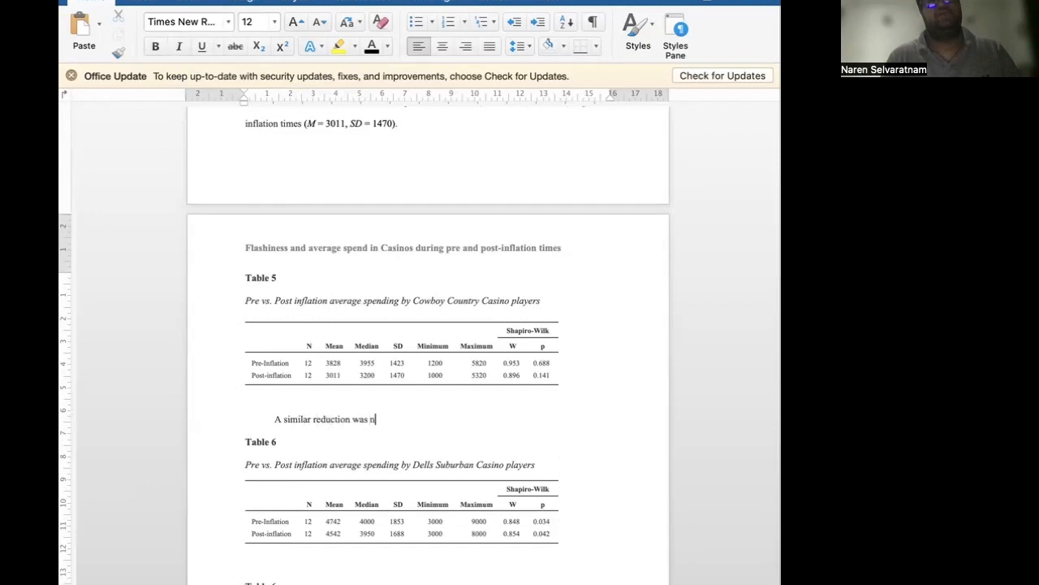
pyautogui.write('oticed among ')
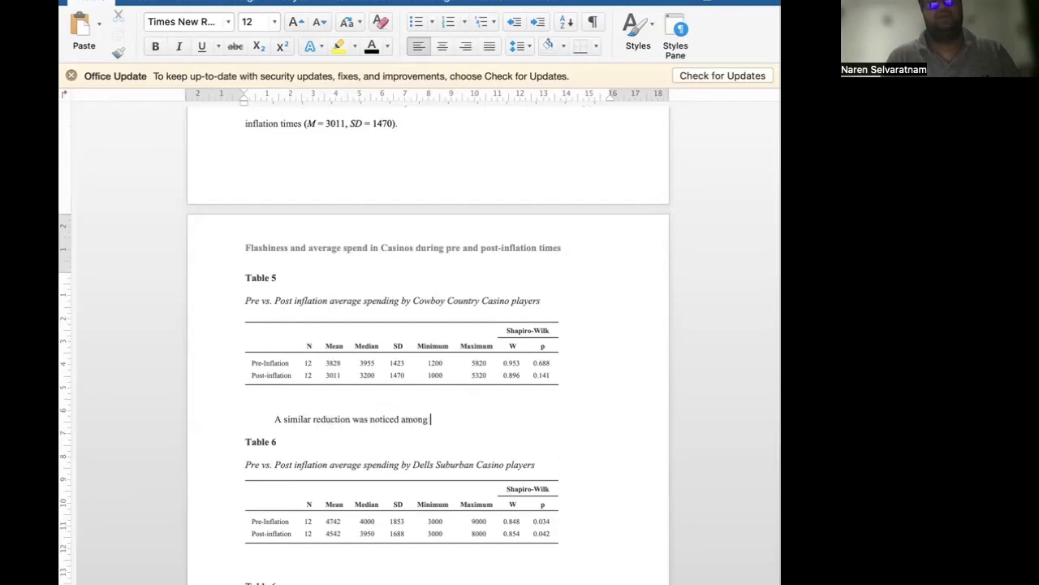
pyautogui.write('playes in Dells Suburban Ca')
pyautogui.press('BackSpace')
pyautogui.write('as well where')
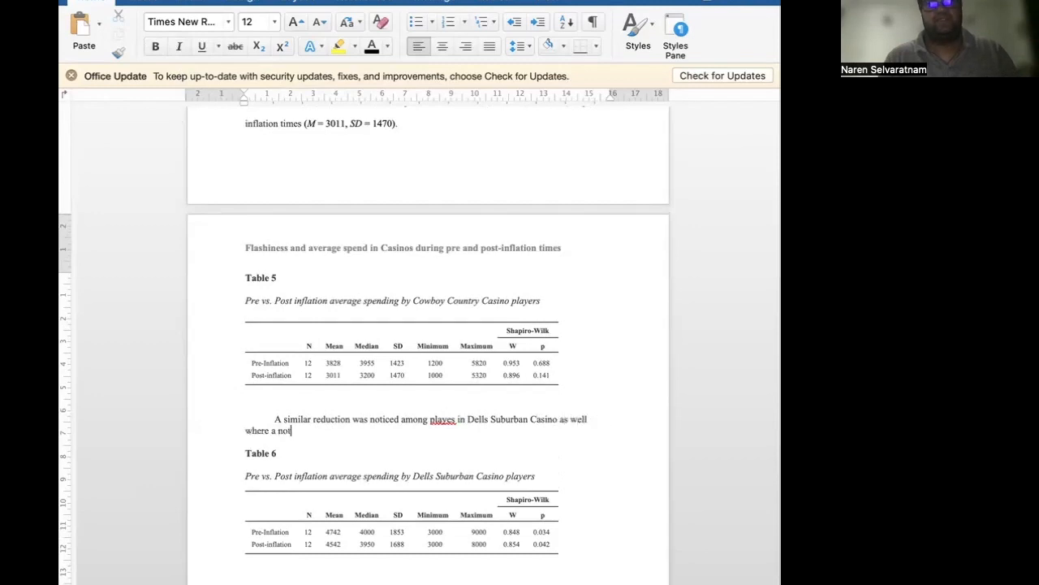
# Finish the sentence with "a noticeable reduction in average spending was noted from pre-inflation times to post-inflation times." and correct the spelling of "players".
pyautogui.write(' a noticeable reduction in average spending was noted from')
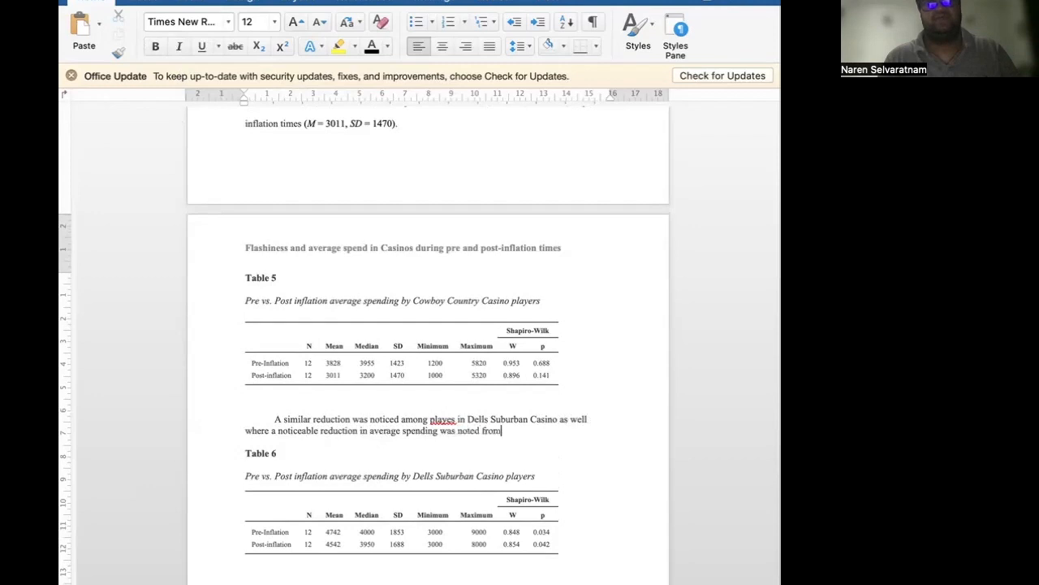
pyautogui.write(' pre-inflation times to p')
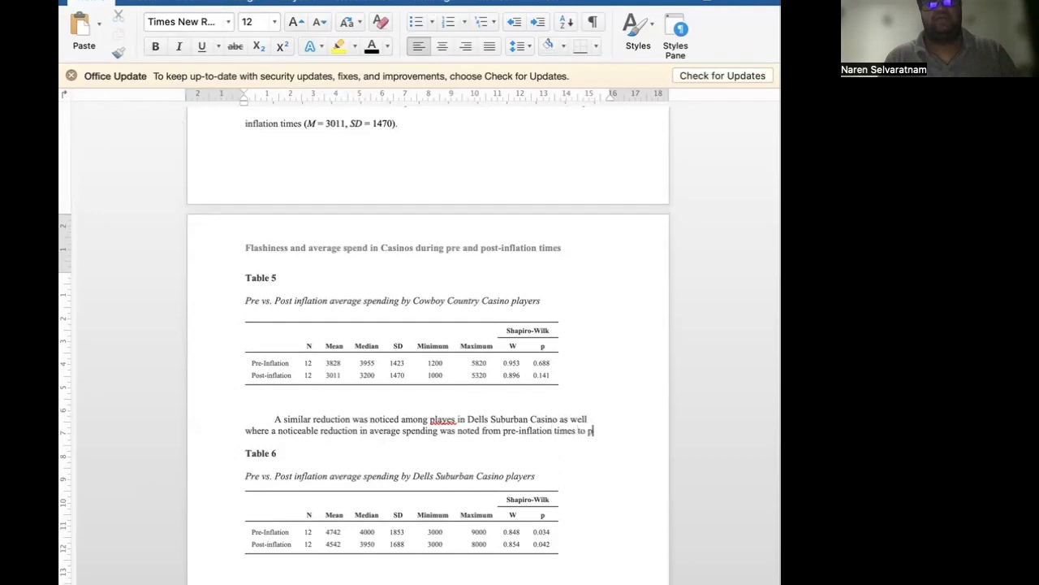
pyautogui.write('ost-inflation times.')
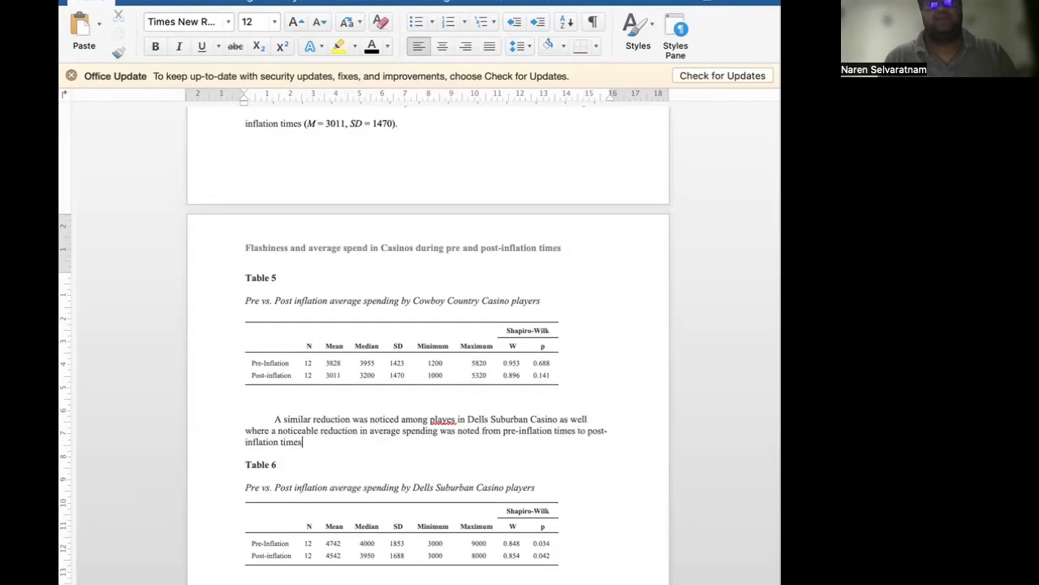
pyautogui.click(452, 419)
pyautogui.write('er')
# Apply double line spacing to the new Dells Suburban Casino paragraph.
pyautogui.moveTo(307, 443); pyautogui.dragTo(275, 423)
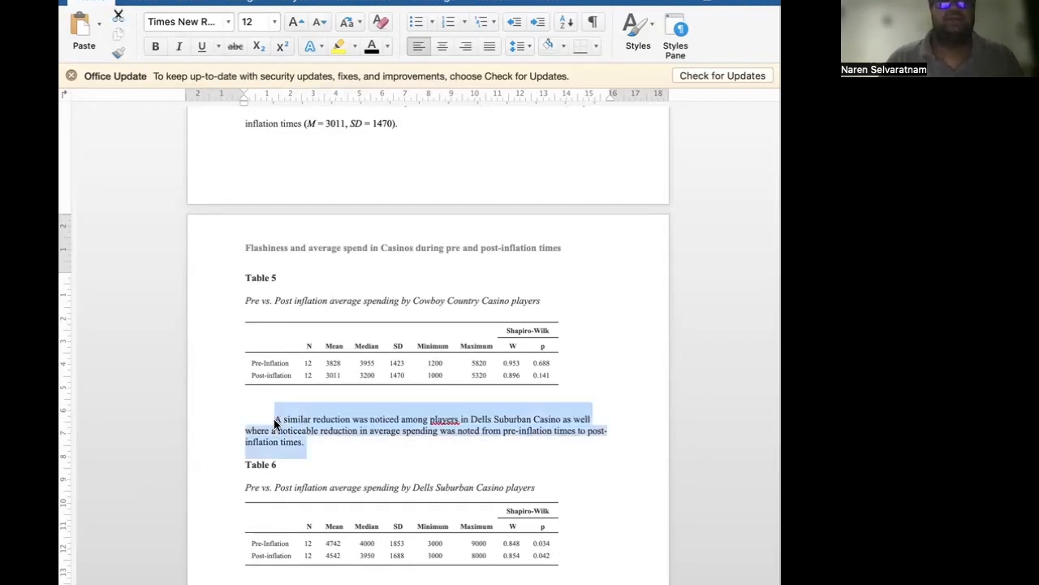
pyautogui.click(520, 44)
pyautogui.click(526, 125)
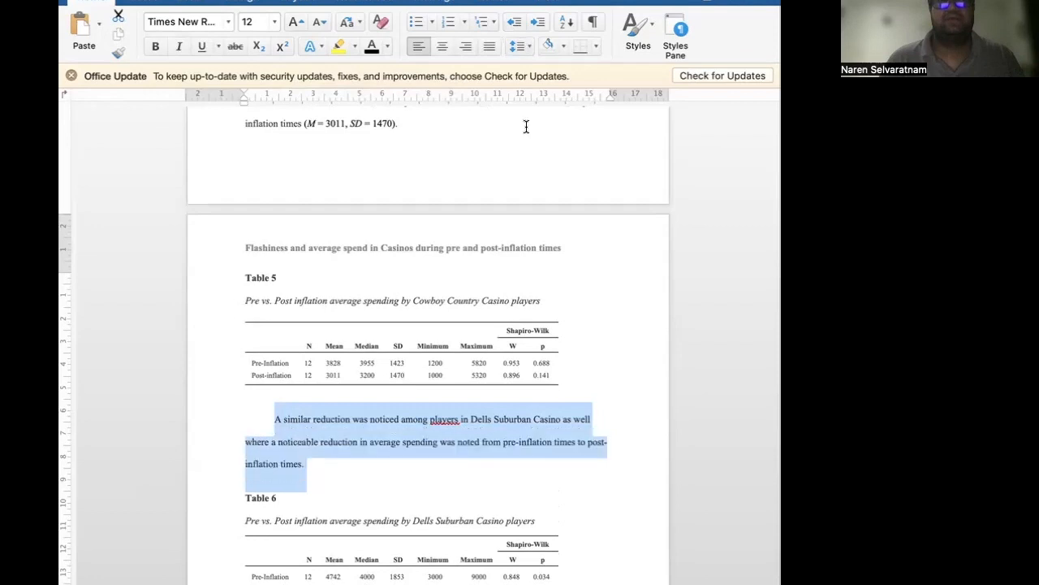
pyautogui.click(459, 441)
# Copy the bracket "(M = 3828, SD = 1423)" from the Cowboy Country paragraph to after both "pre-inflation times" and "post-inflation times" in the Dells Suburban Casino paragraph.
pyautogui.scroll(5, 457, 436)
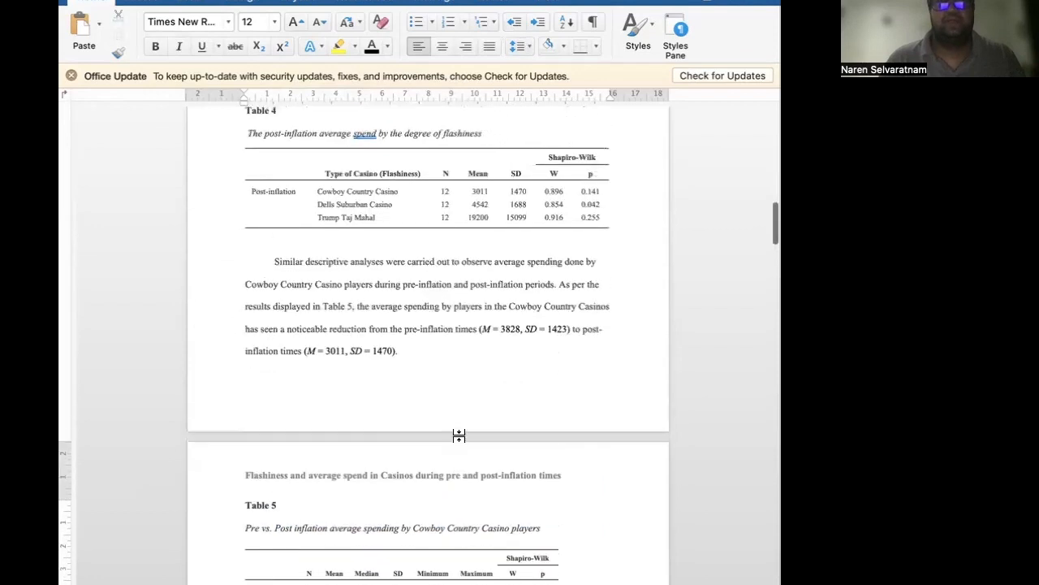
pyautogui.moveTo(398, 351); pyautogui.dragTo(304, 351)
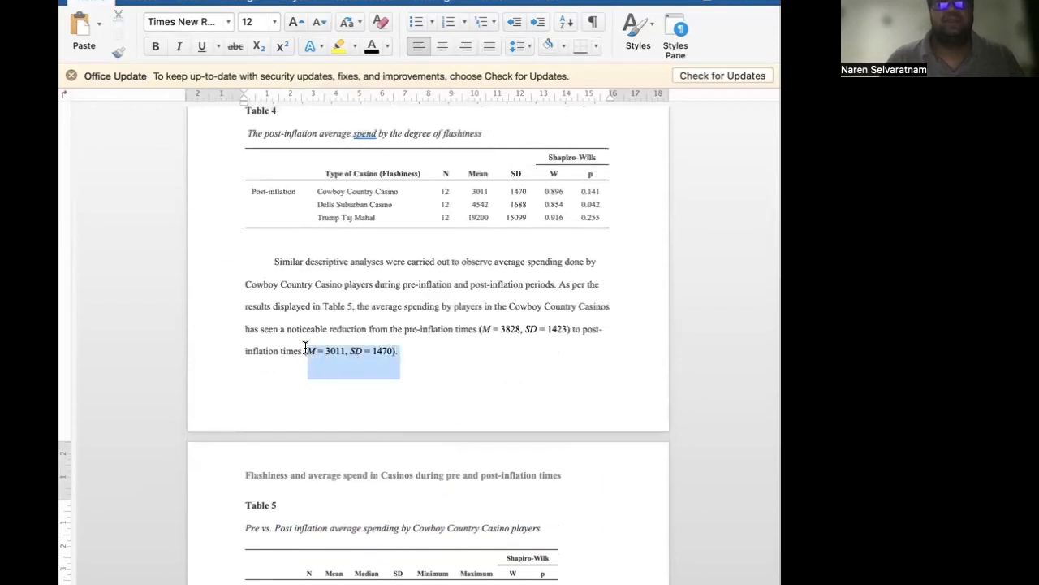
pyautogui.click(415, 362)
pyautogui.moveTo(572, 329); pyautogui.dragTo(477, 329)
pyautogui.press('super+c')
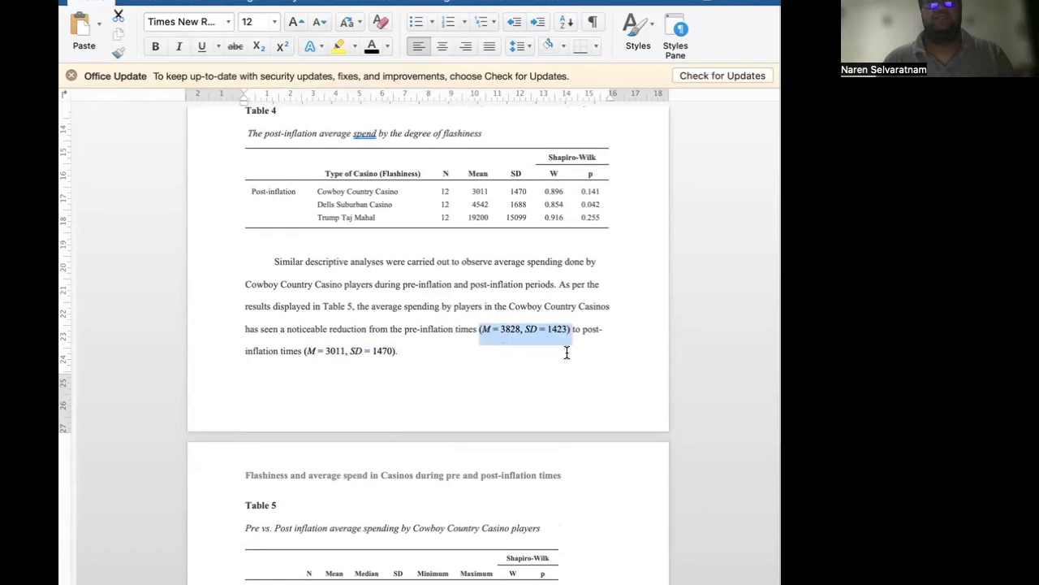
pyautogui.scroll(-10, 567, 353)
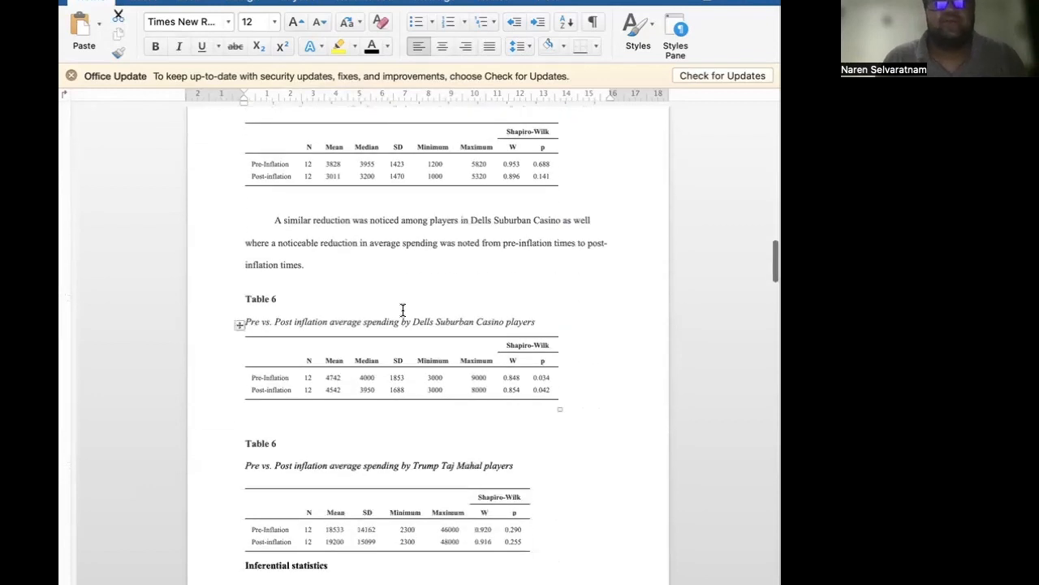
pyautogui.click(575, 253)
pyautogui.press('super+v')
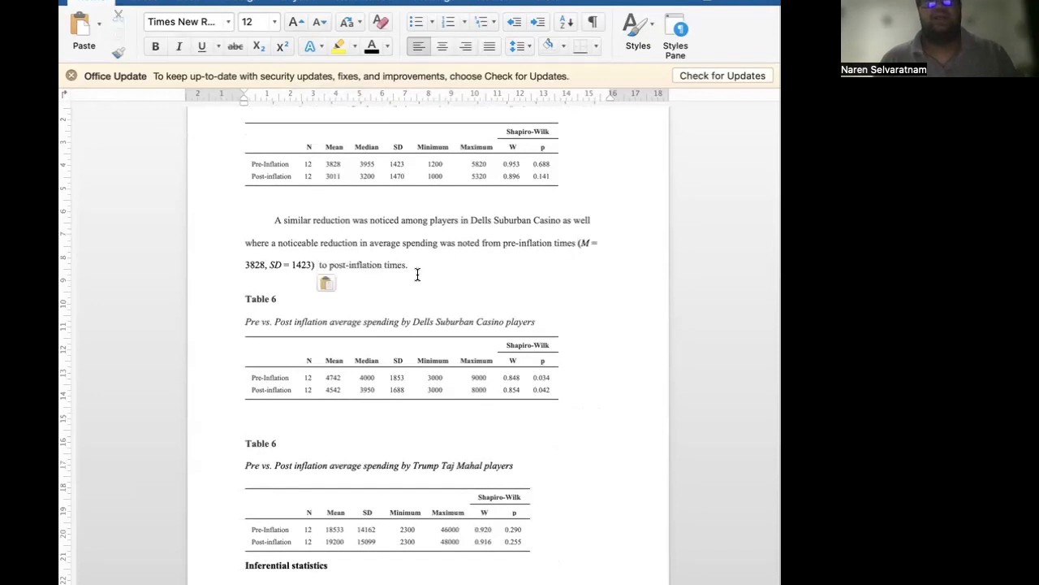
pyautogui.click(405, 267)
pyautogui.press('super+v')
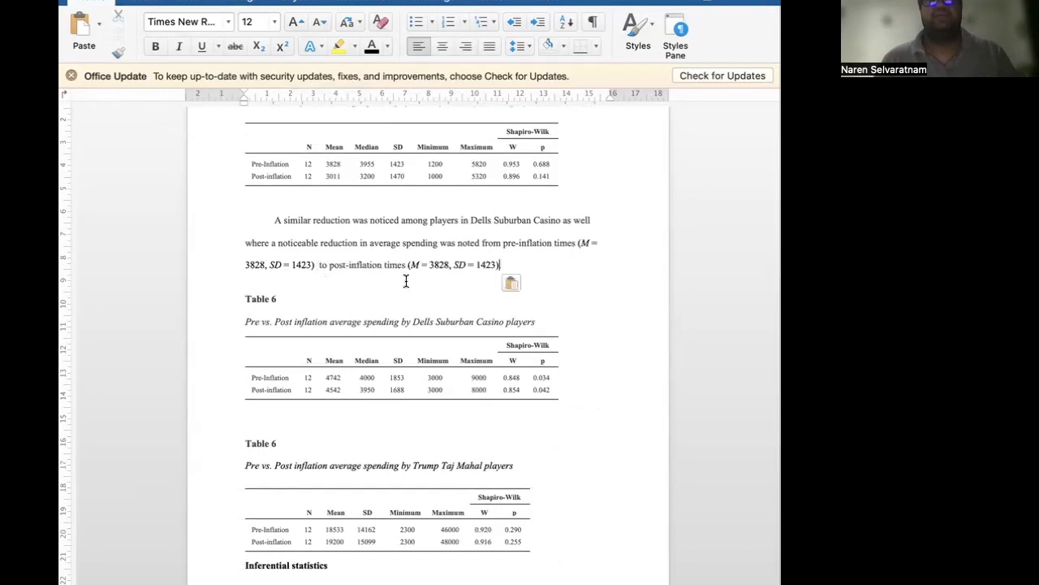
pyautogui.scroll(2, 406, 280)
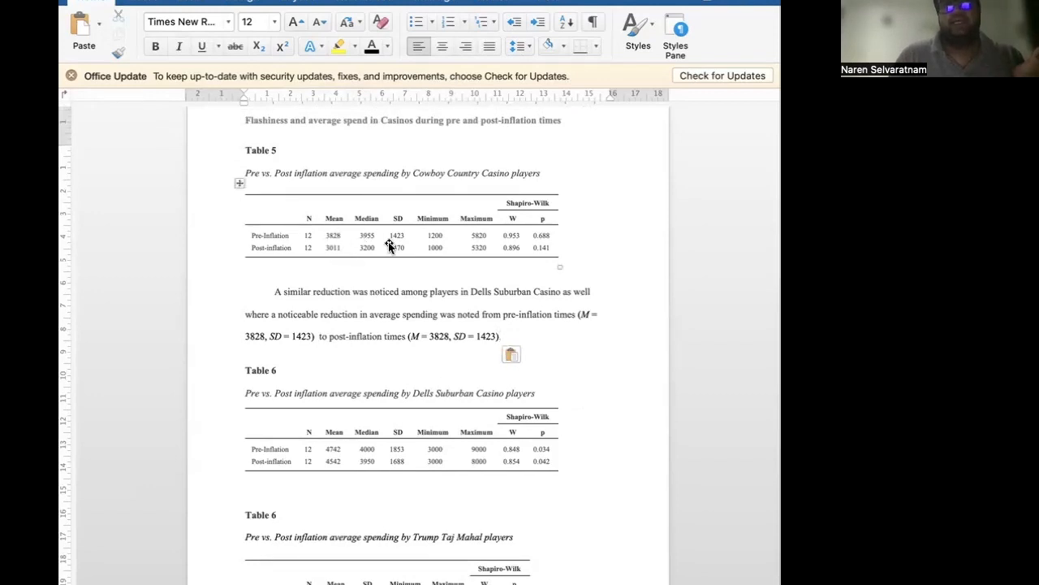
pyautogui.moveTo(431, 205); pyautogui.dragTo(536, 255)
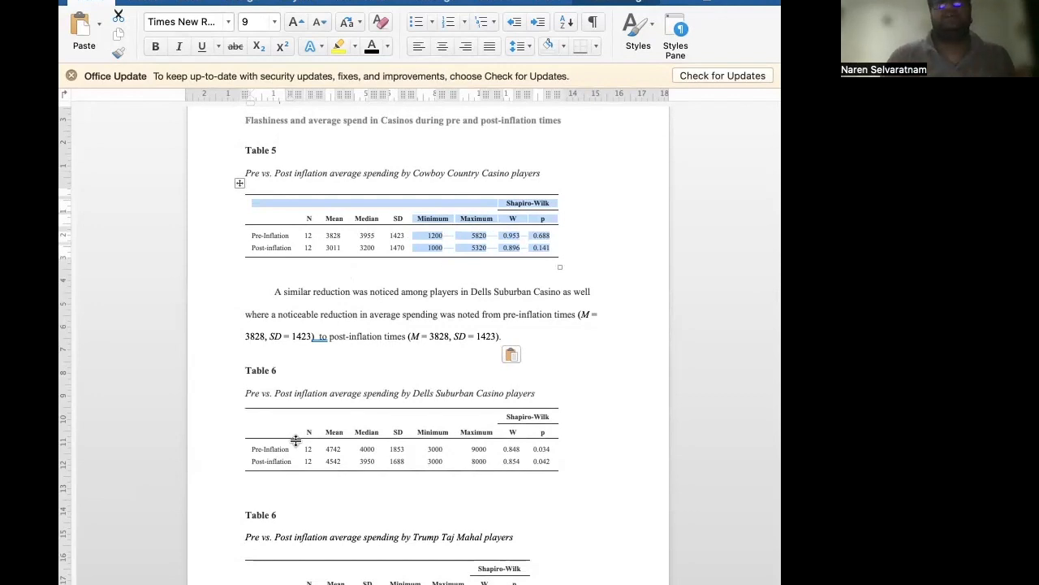
pyautogui.click(392, 389)
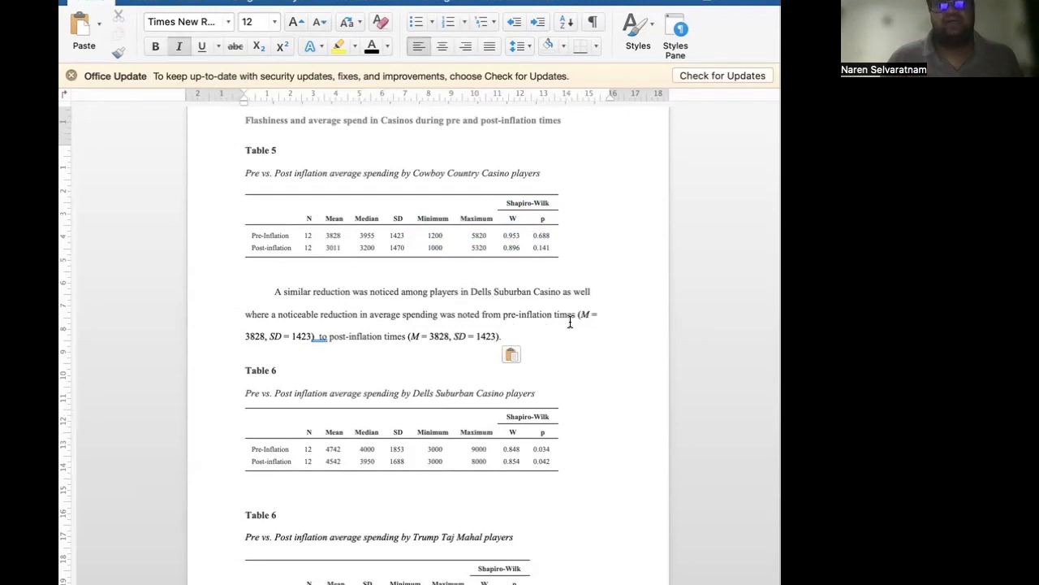
# Change the pre-inflation bracket in the Dells Suburban Casino paragraph to M = 4742 and SD = 1853.
pyautogui.moveTo(265, 336); pyautogui.dragTo(243, 335)
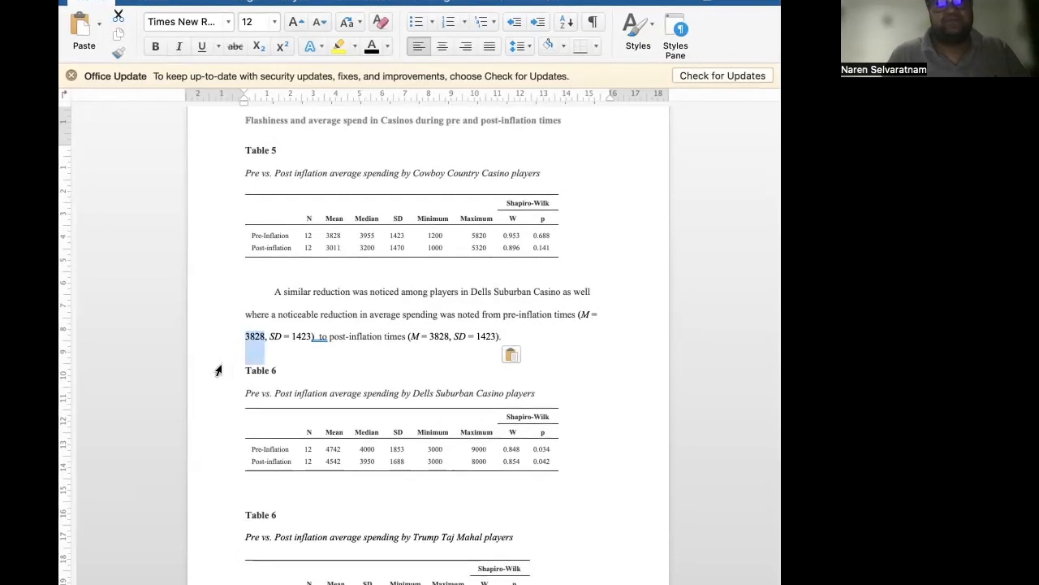
pyautogui.write('47')
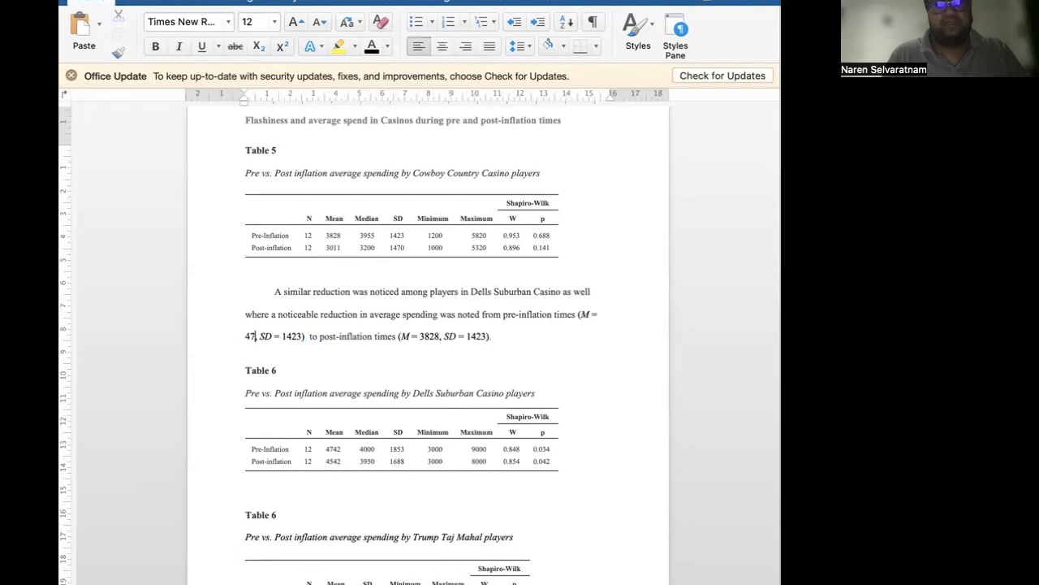
pyautogui.write('42')
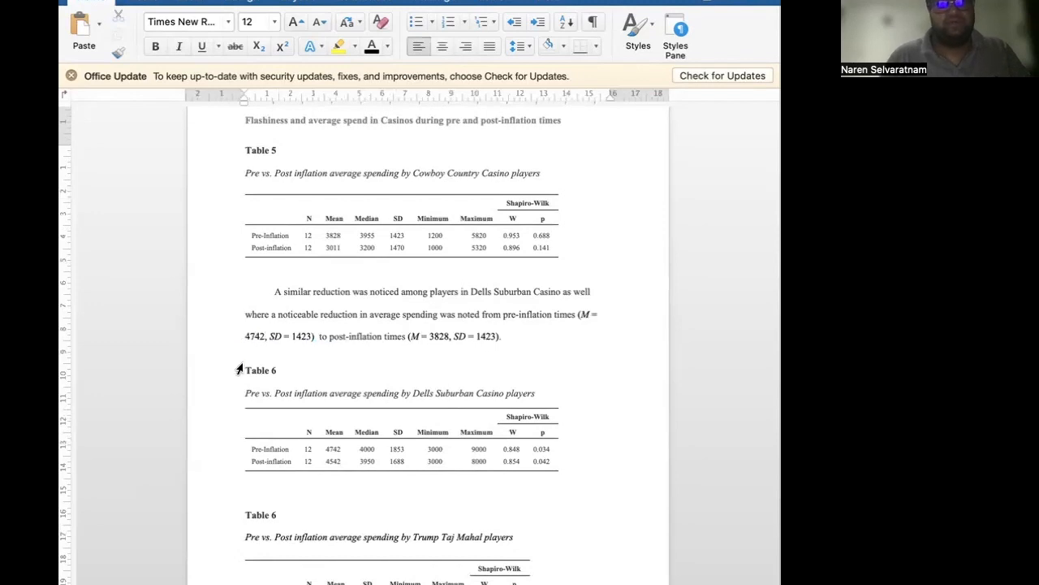
pyautogui.moveTo(310, 335); pyautogui.dragTo(292, 335)
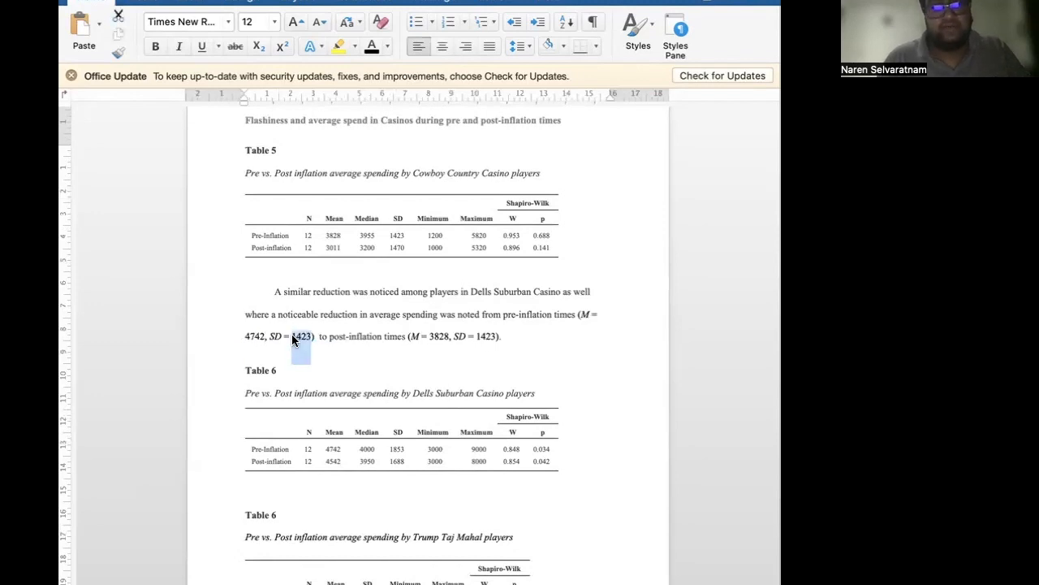
pyautogui.write('85')
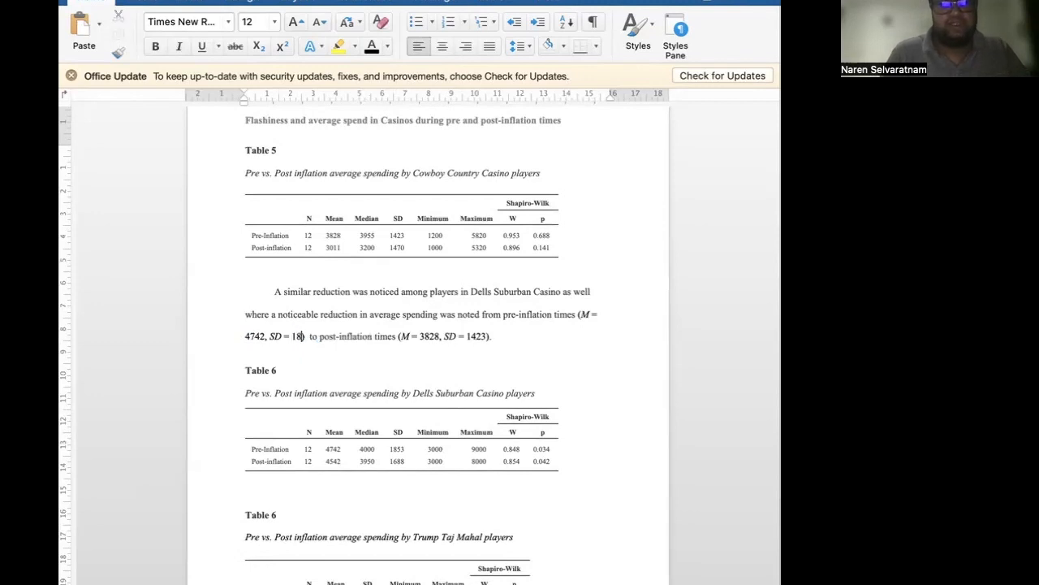
pyautogui.write('3')
# Change the post-inflation bracket in the Dells Suburban Casino paragraph to M = 4542 and SD = 3950.
pyautogui.moveTo(449, 335); pyautogui.dragTo(431, 337)
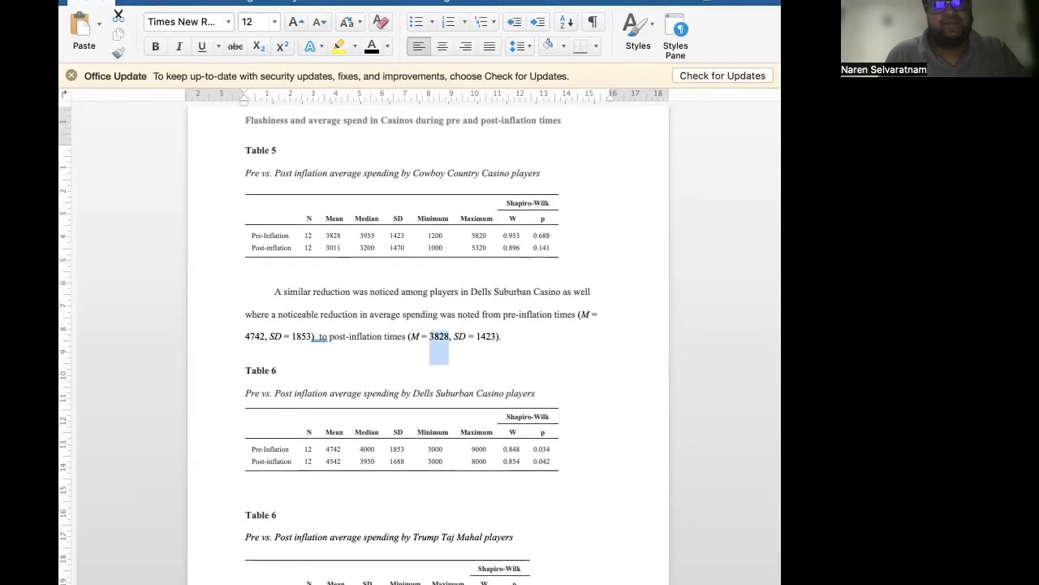
pyautogui.write('45')
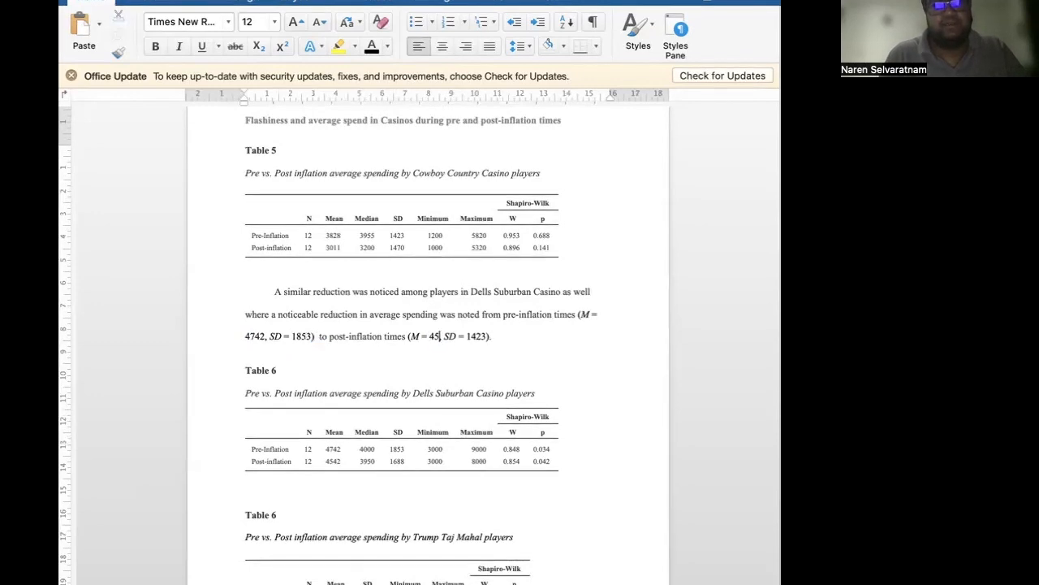
pyautogui.write('42')
pyautogui.moveTo(496, 338); pyautogui.dragTo(476, 341)
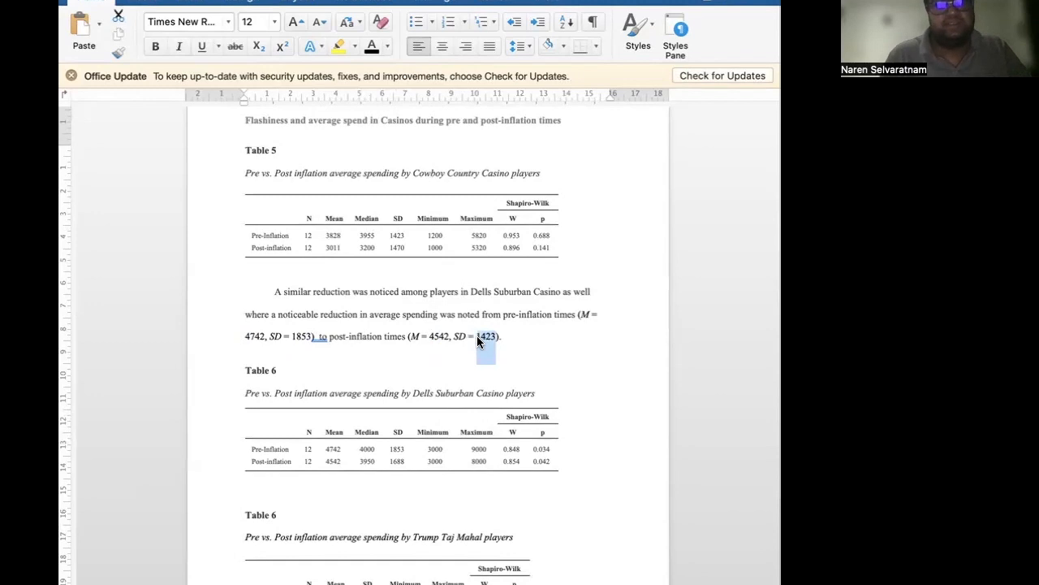
pyautogui.write('39')
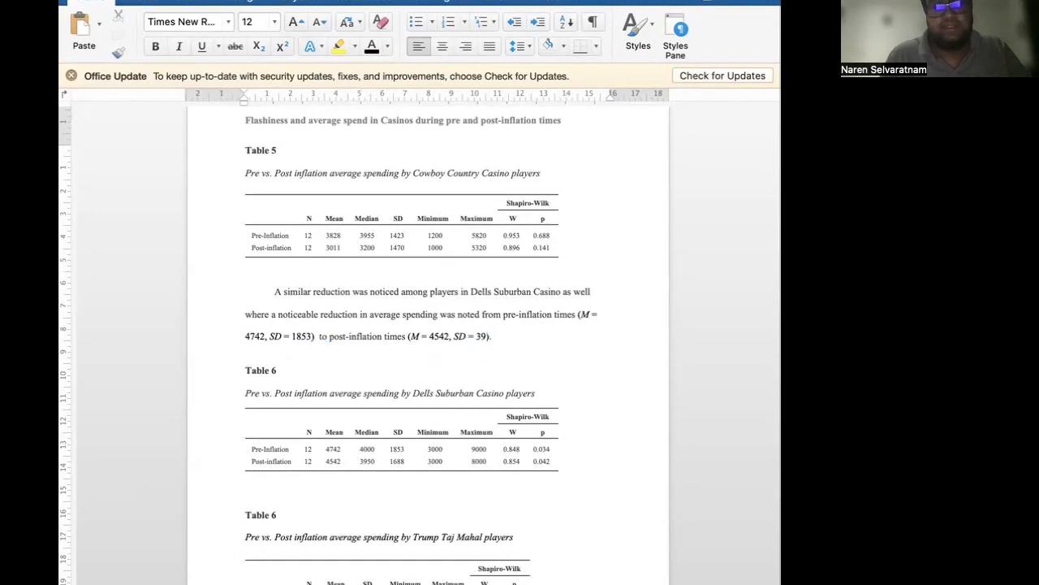
pyautogui.write('50')
# Begin a paragraph above the Trump Taj Mahal table with "Although a reduction was witnessed in Cowboy Country Casino and".
pyautogui.scroll(-3, 483, 350)
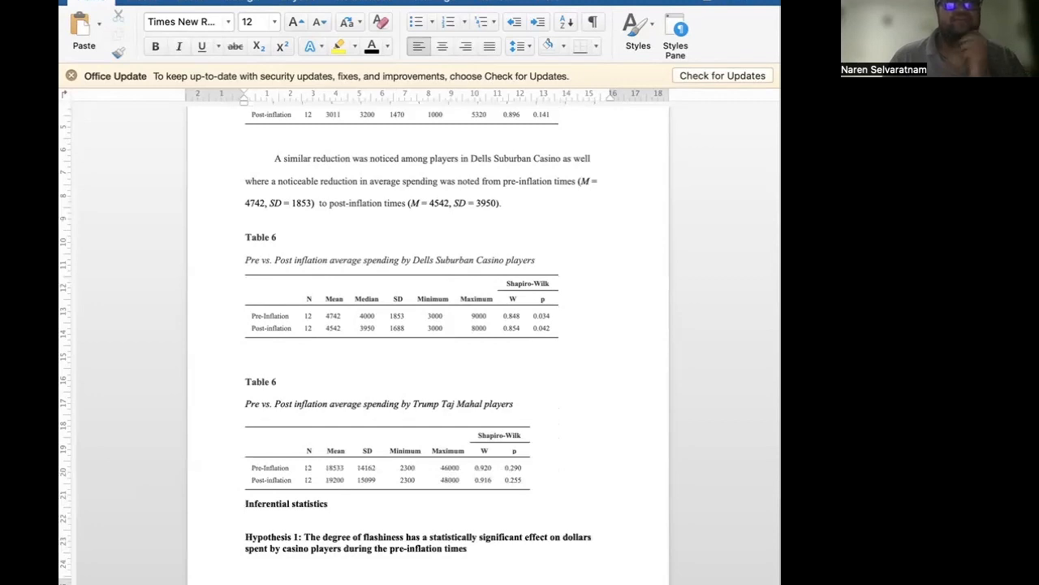
pyautogui.click(281, 356)
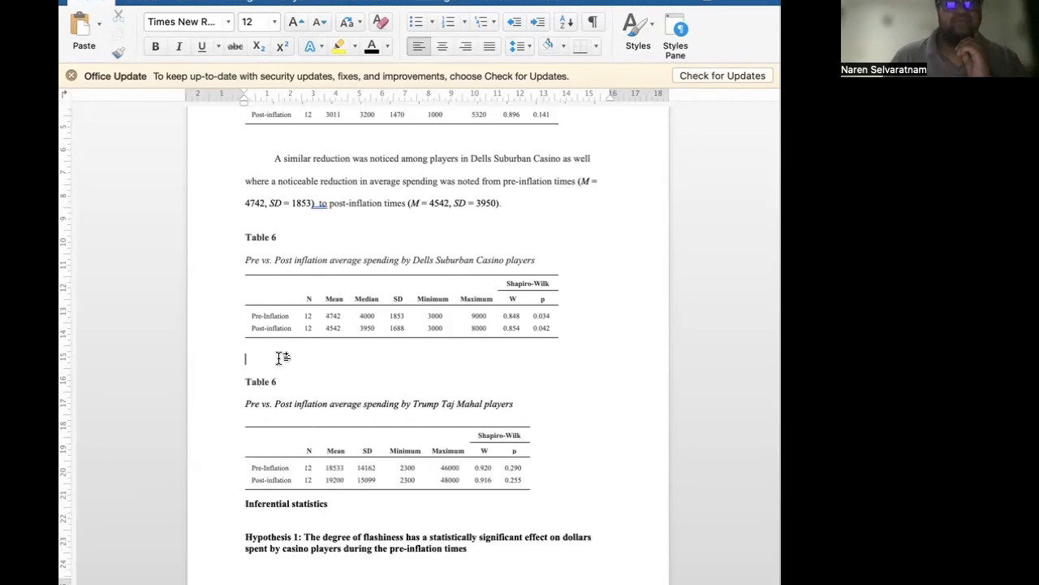
pyautogui.write('Although a reductio')
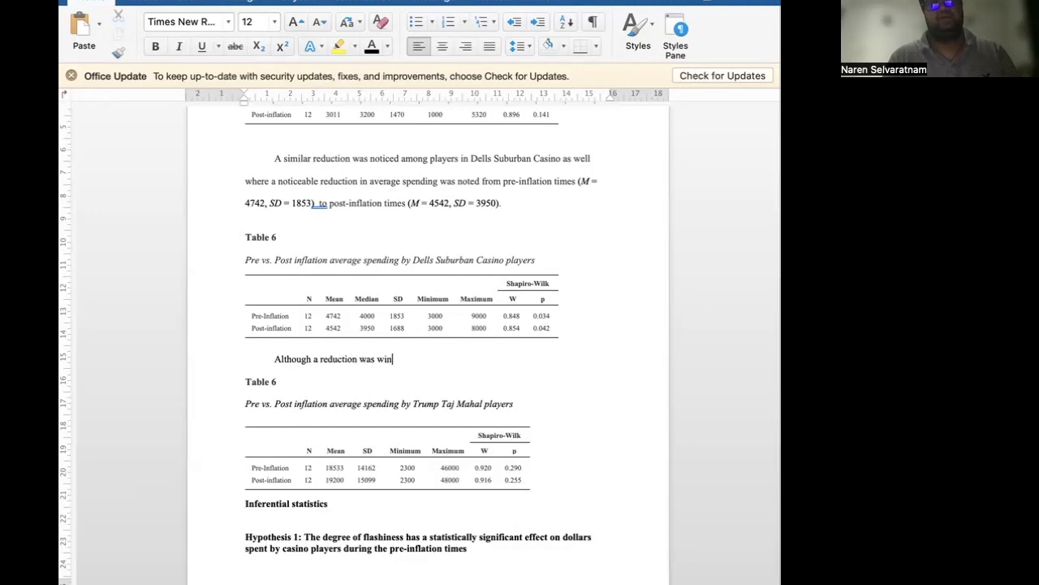
pyautogui.write('n was witnessed in C')
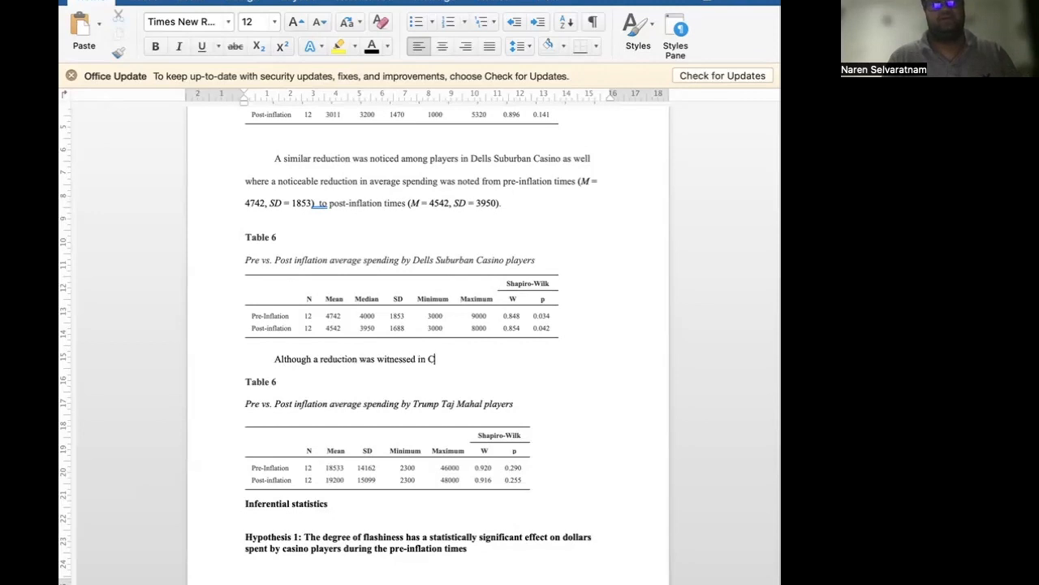
pyautogui.write('owboy Count')
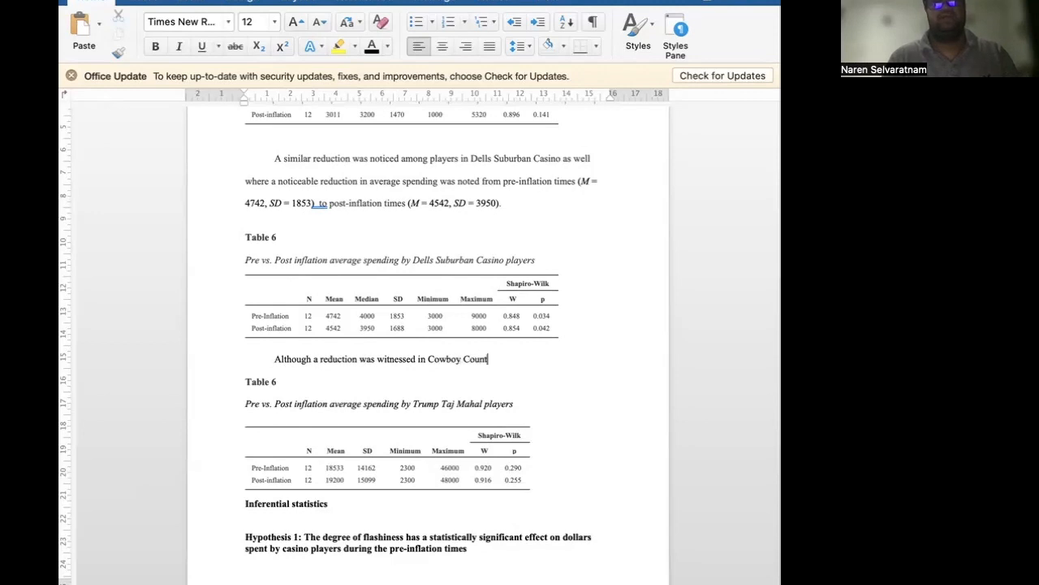
pyautogui.write('ry Casinos and De')
pyautogui.press('BackSpace')
pyautogui.press('BackSpace')
pyautogui.press('BackSpace')
pyautogui.press('BackSpace')
pyautogui.press('BackSpace')
pyautogui.press('BackSpace')
pyautogui.press('BackSpace')
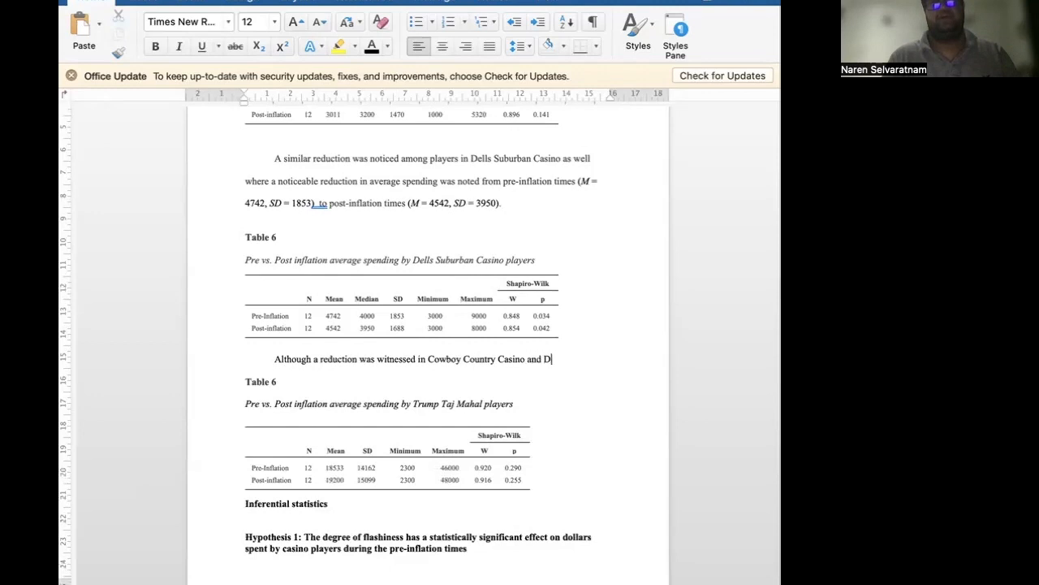
# Continue the sentence with "Dells Suburban Casino, a slight increment was noticed in the average spending of players in the Trump".
pyautogui.write('Suburban Casino, a slight incr')
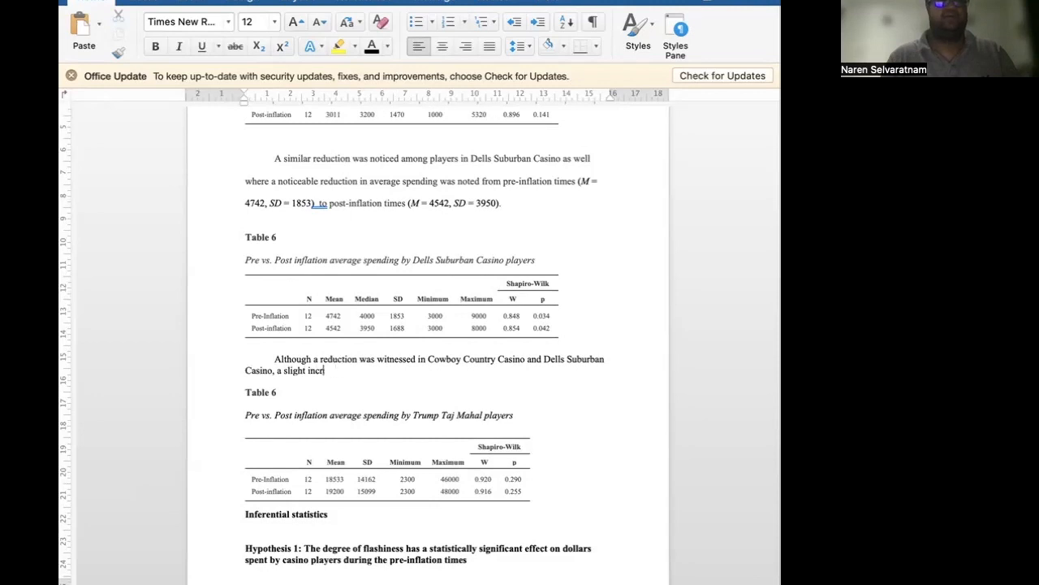
pyautogui.write('sur')
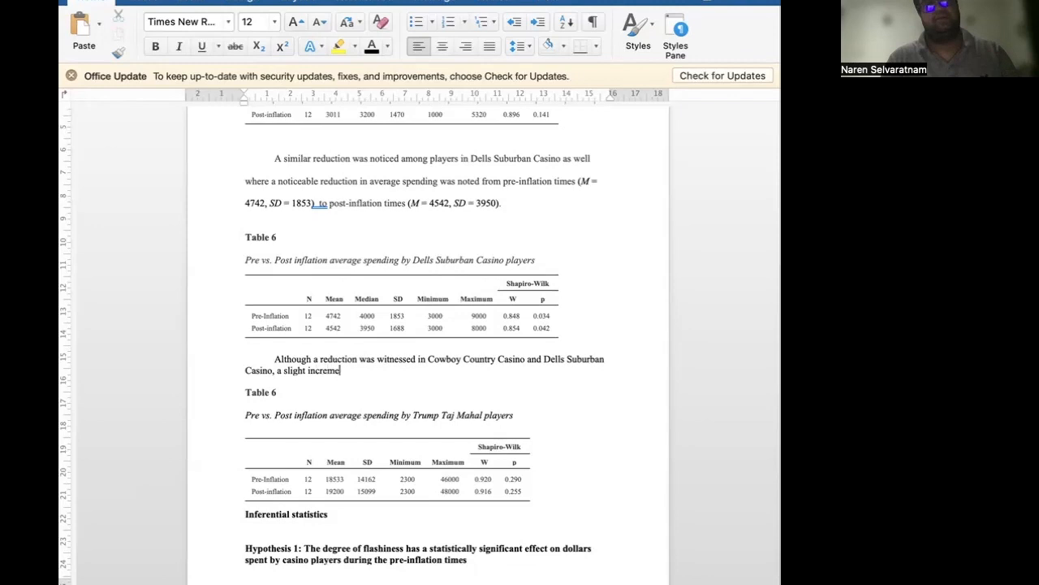
pyautogui.write('d in the average spending of players in the Trump')
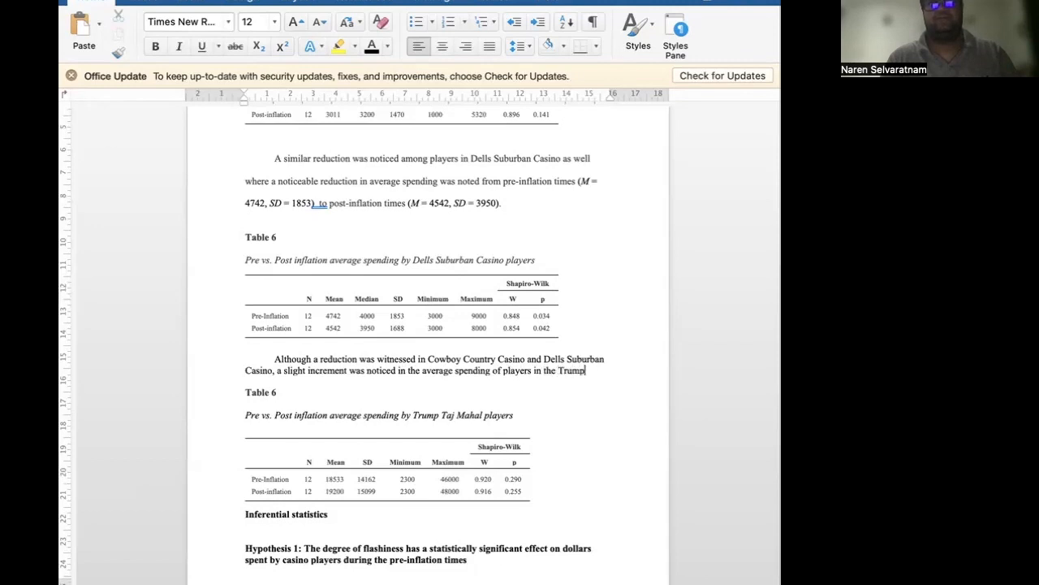
# Finish the new paragraph's sentence with "Taj Mahal from the pre-inflation times to post-inflation times.".
pyautogui.write('Mah')
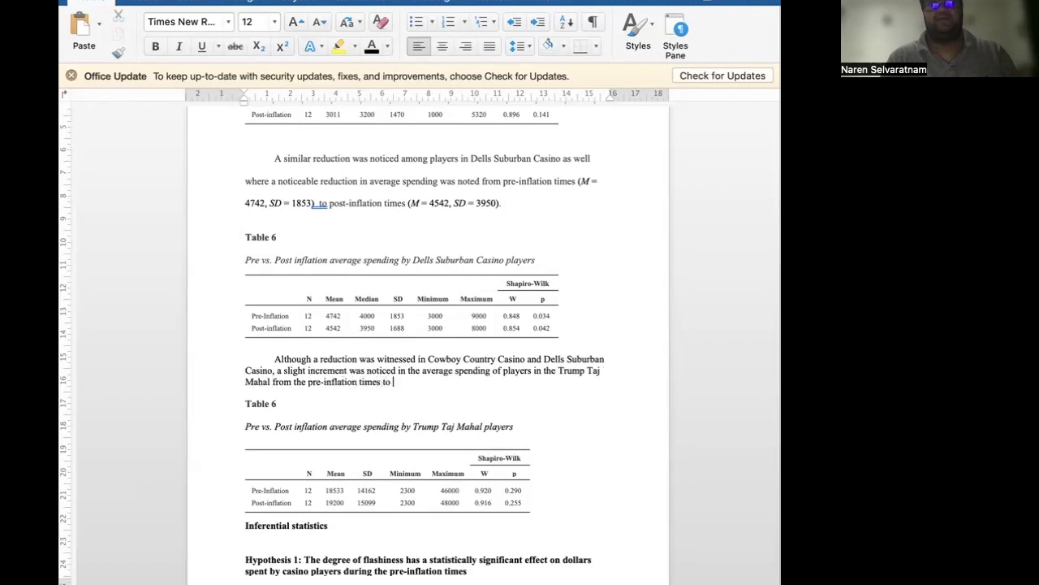
pyautogui.write('flatio')
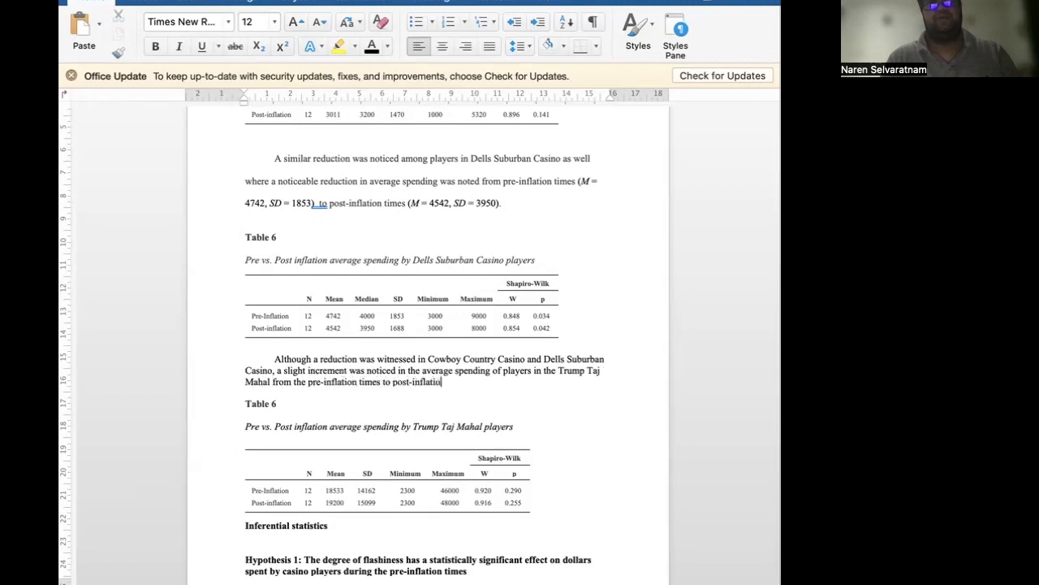
pyautogui.write('n times.')
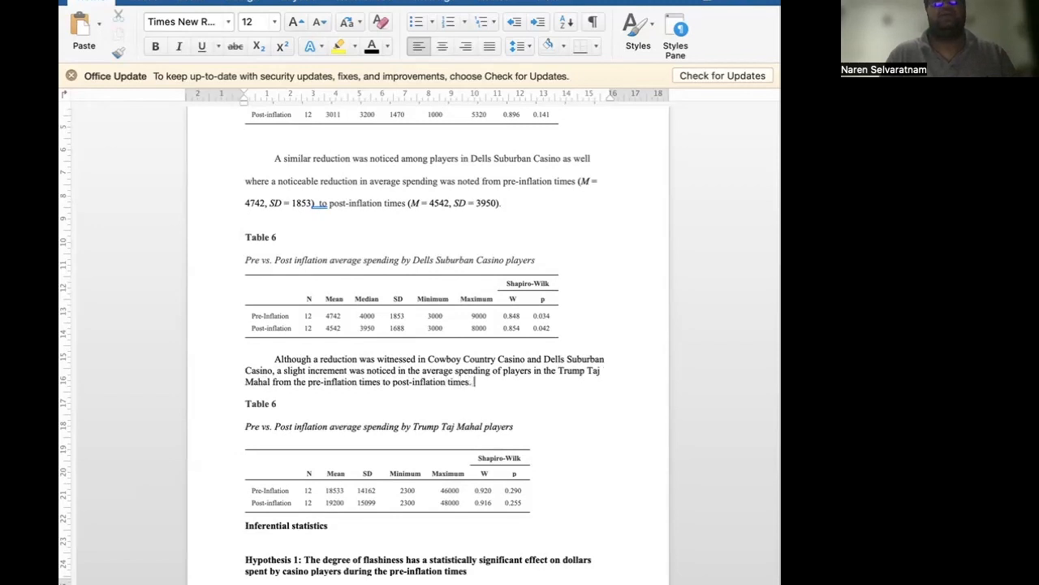
# Apply double line spacing to the new Trump Taj Mahal paragraph.
pyautogui.moveTo(473, 381); pyautogui.dragTo(280, 365)
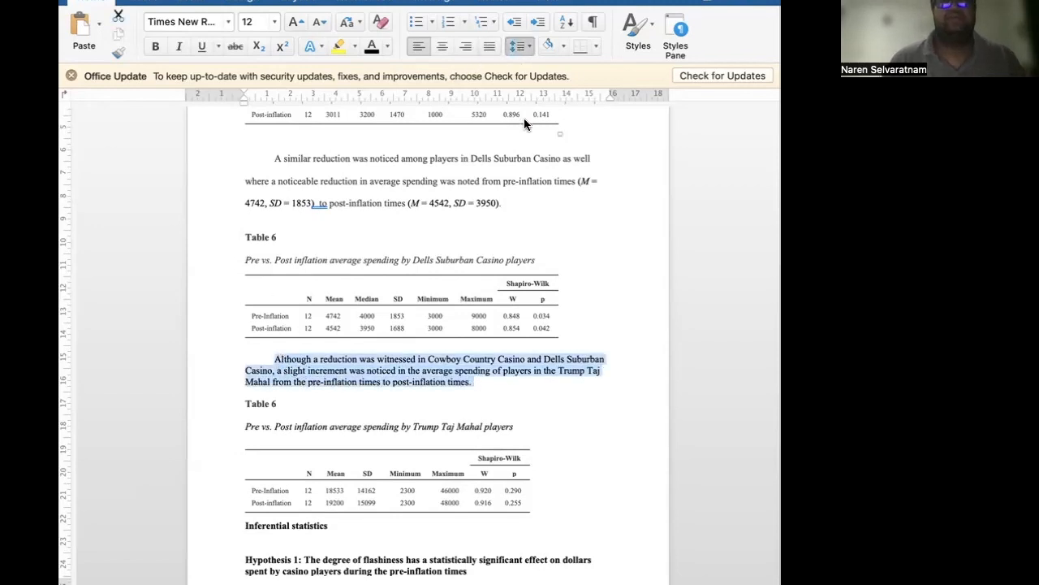
pyautogui.press('super+2')
pyautogui.click(453, 383)
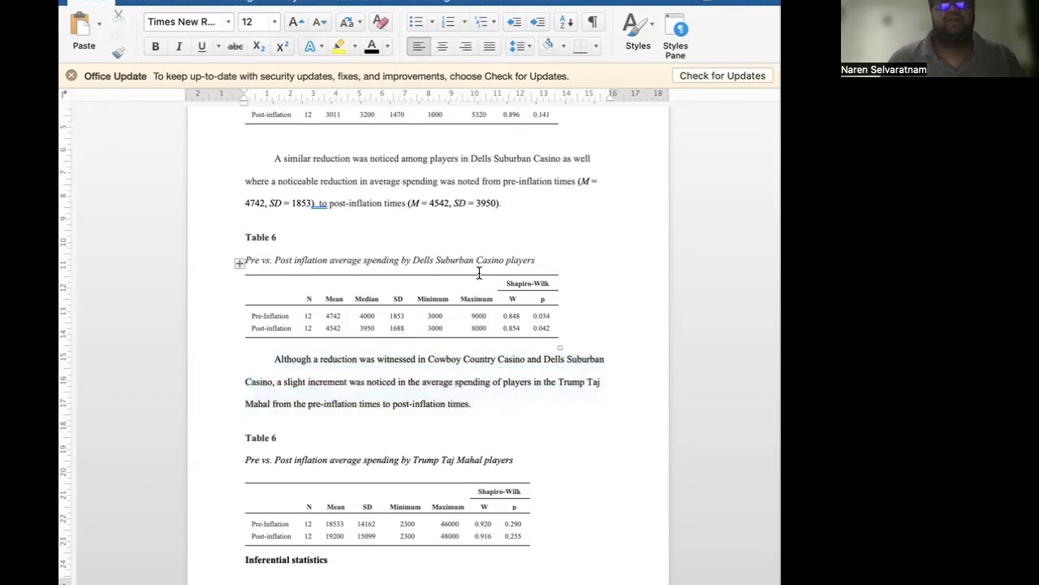
# Insert "the" before "post-inflation times" in the Trump Taj Mahal paragraph and correct the extra space after the Dells paragraph's pre-inflation bracket.
pyautogui.click(394, 404)
pyautogui.write('the')
pyautogui.rightClick(314, 203)
pyautogui.click(329, 231)
# Copy the Dells bracket "(M = 4742, SD = 1853)" to after both the pre-inflation and post-inflation times in the Trump Taj Mahal paragraph, preceded by a space.
pyautogui.moveTo(315, 203); pyautogui.dragTo(576, 183)
pyautogui.press('super+c')
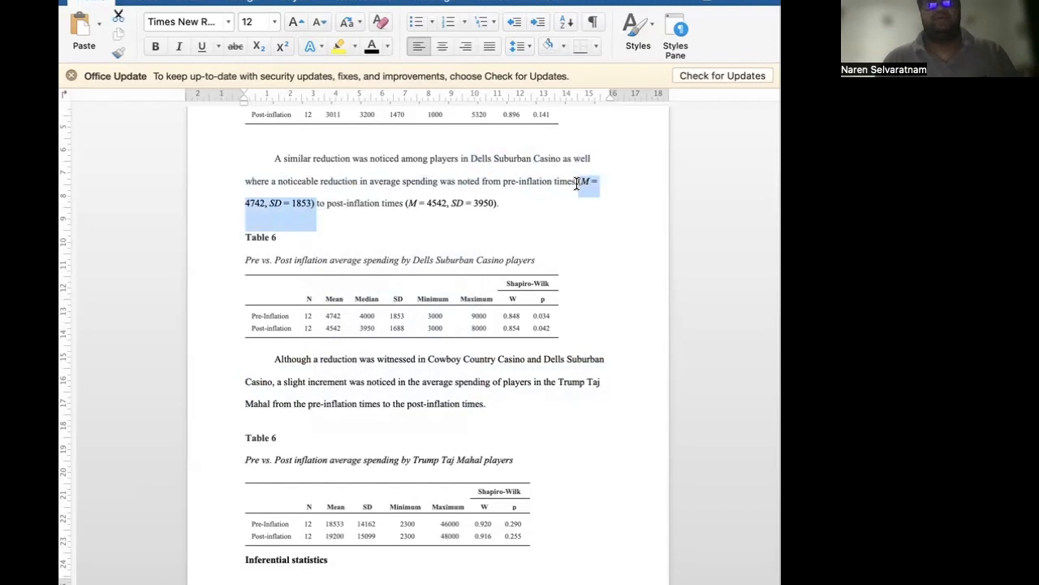
pyautogui.scroll(-3, 576, 183)
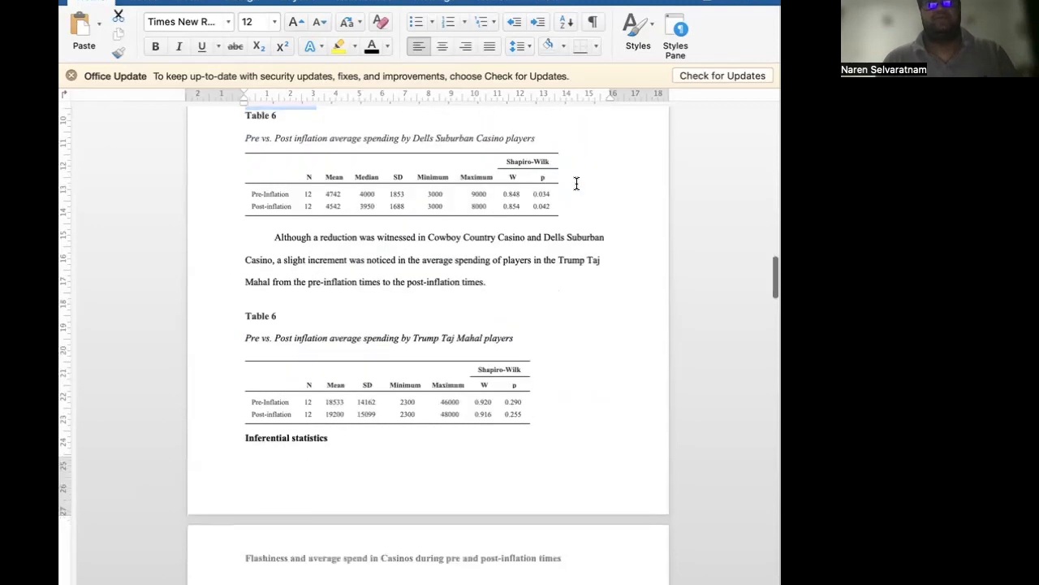
pyautogui.click(379, 277)
pyautogui.press('super+v')
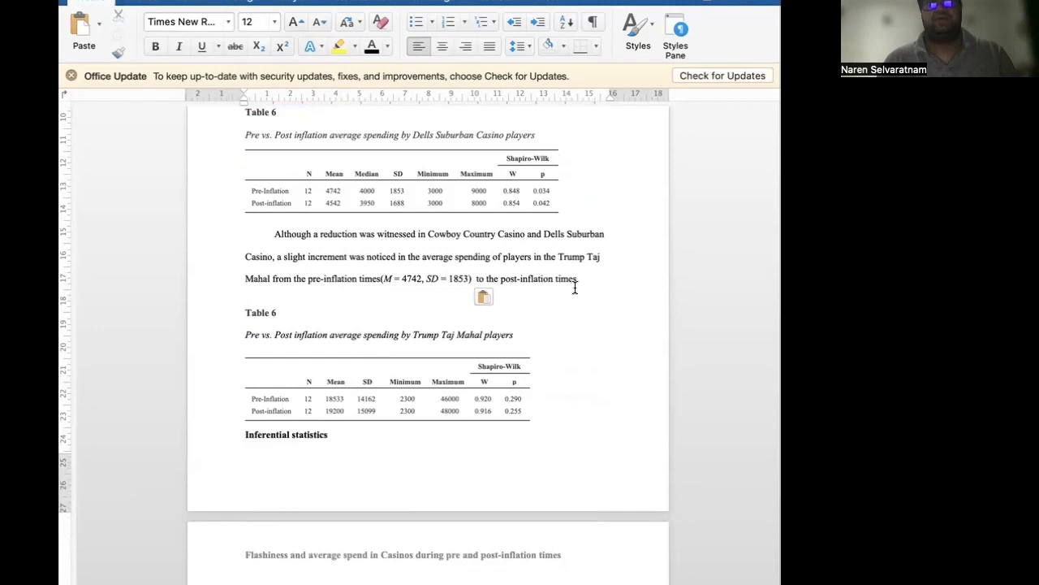
pyautogui.write('(M = 4742, SD = 1853).')
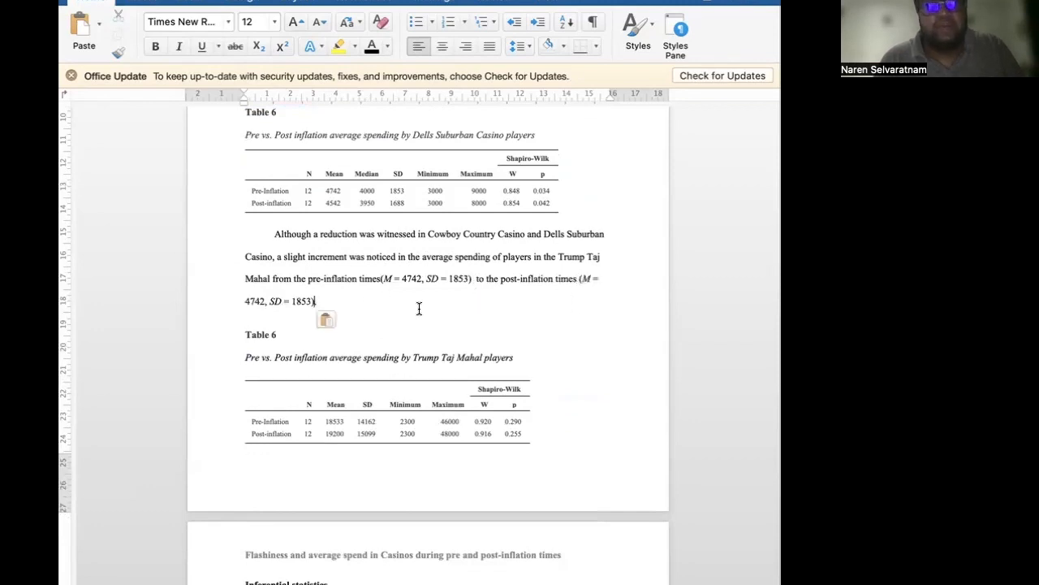
pyautogui.click(380, 278)
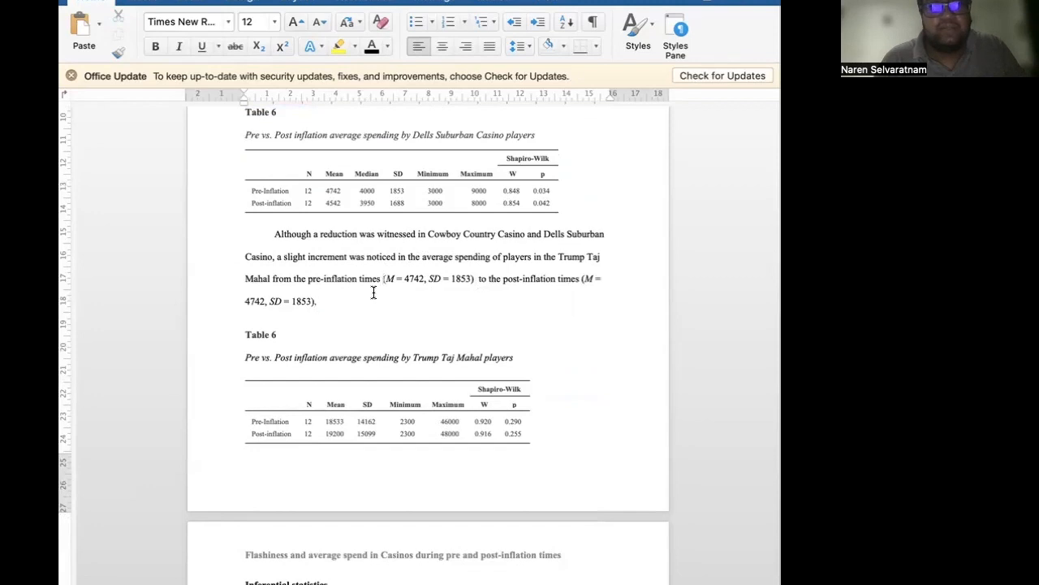
# Change the pre-inflation bracket in the Trump Taj Mahal paragraph to M = 18533 and SD = 14162.
pyautogui.moveTo(422, 278); pyautogui.dragTo(402, 278)
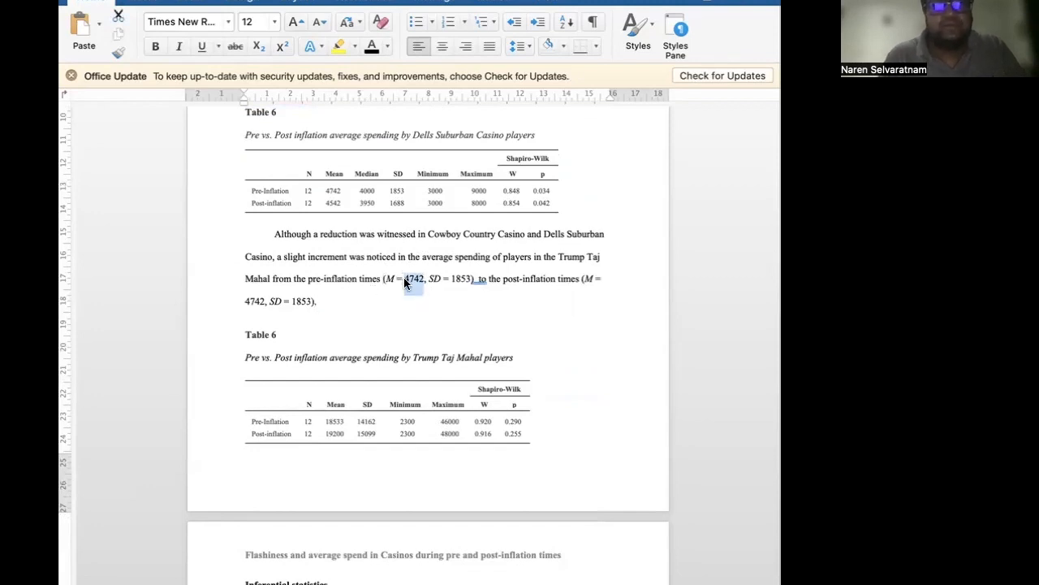
pyautogui.write('185')
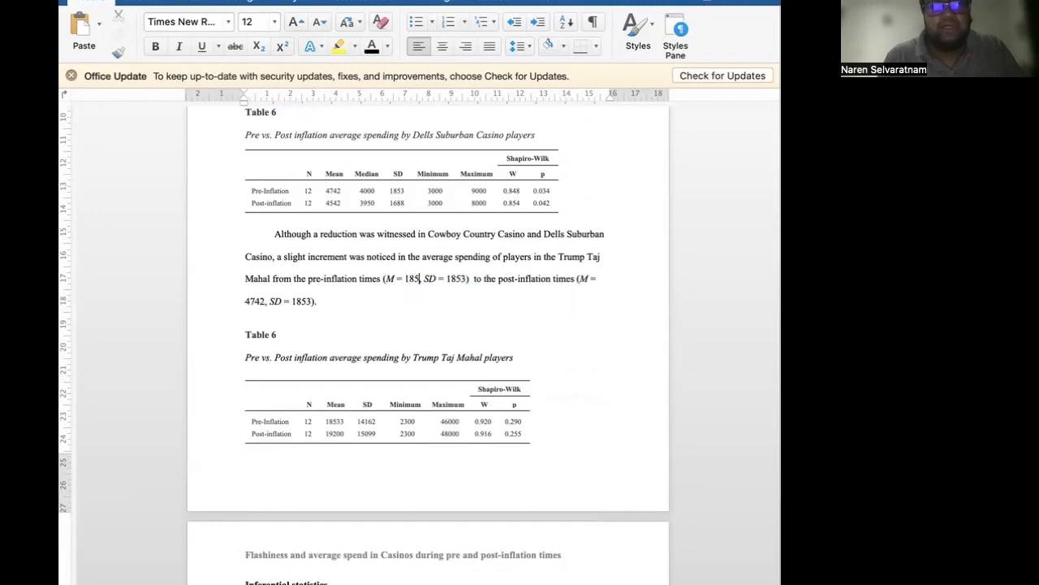
pyautogui.write('33')
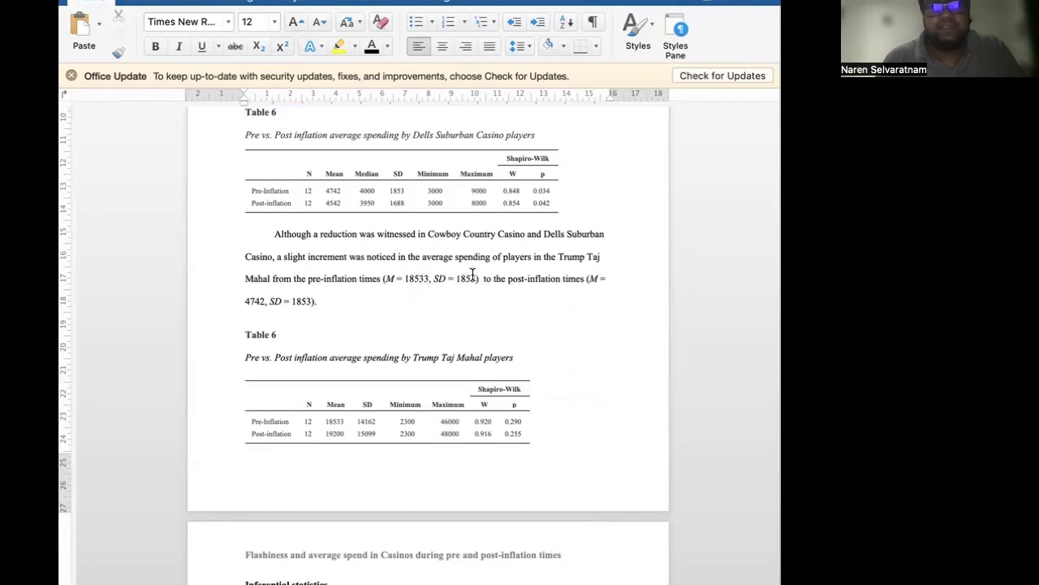
pyautogui.moveTo(476, 278); pyautogui.dragTo(457, 278)
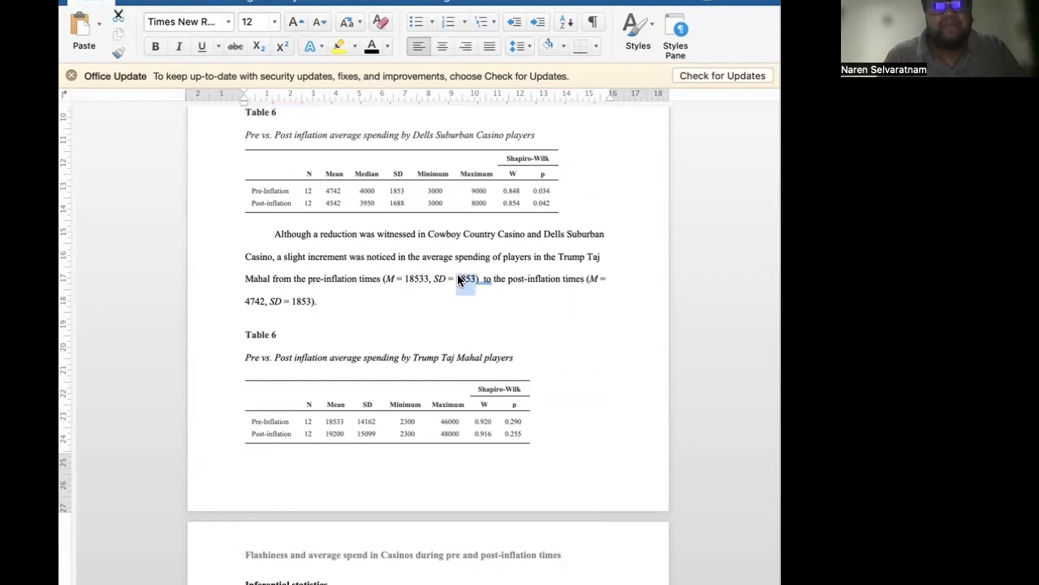
pyautogui.write('14162')
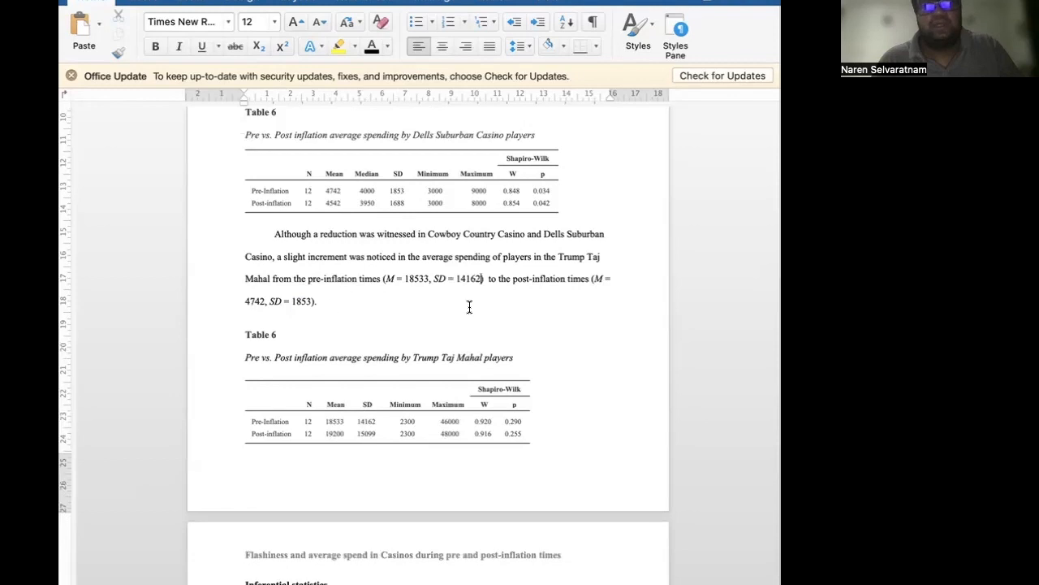
# Change the post-inflation bracket in the Trump Taj Mahal paragraph to M = 19200 and SD = 15099.
pyautogui.moveTo(262, 300); pyautogui.dragTo(244, 299)
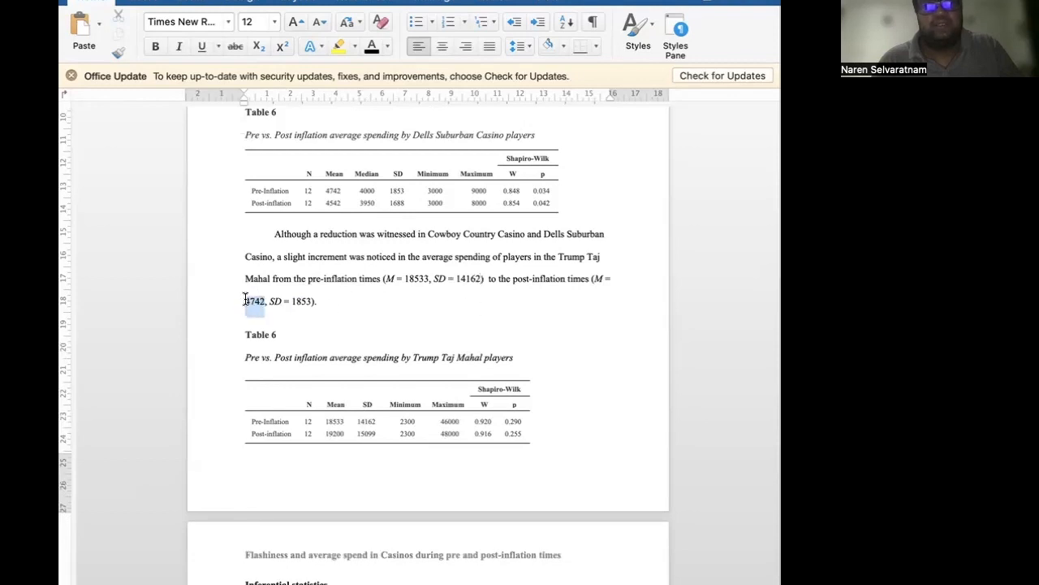
pyautogui.write('19')
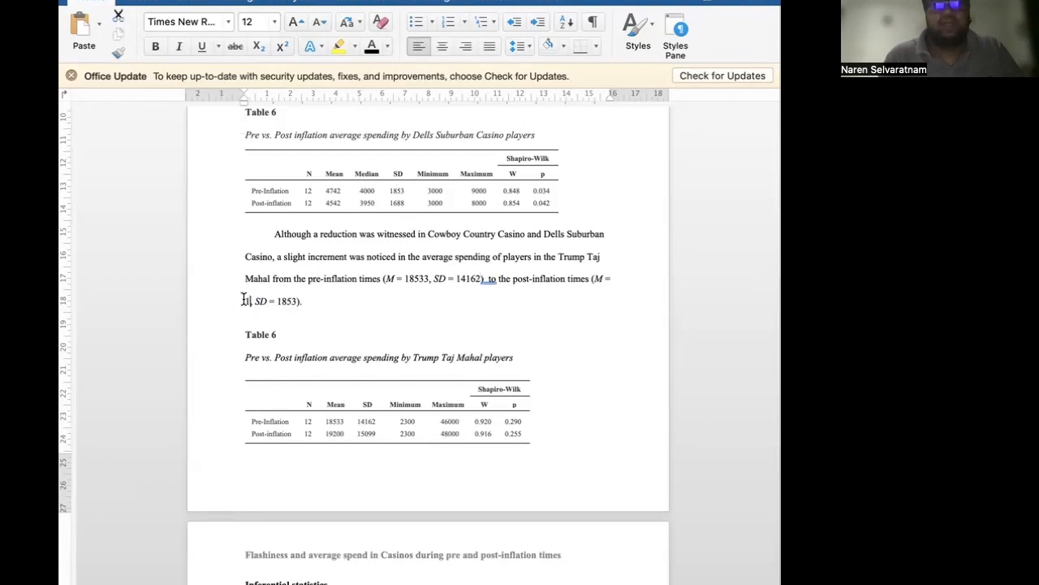
pyautogui.write('200')
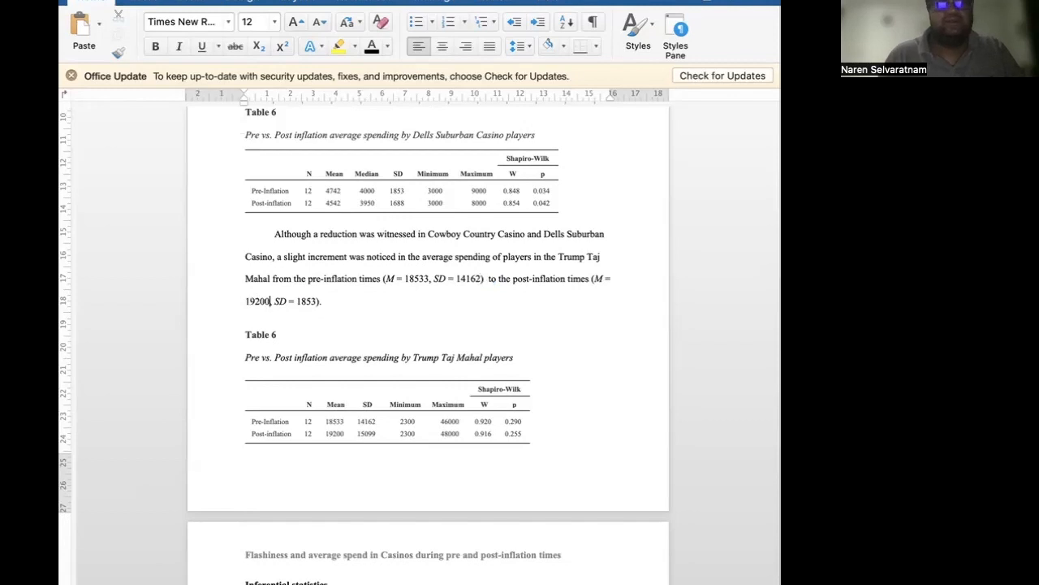
pyautogui.moveTo(316, 301); pyautogui.dragTo(302, 302)
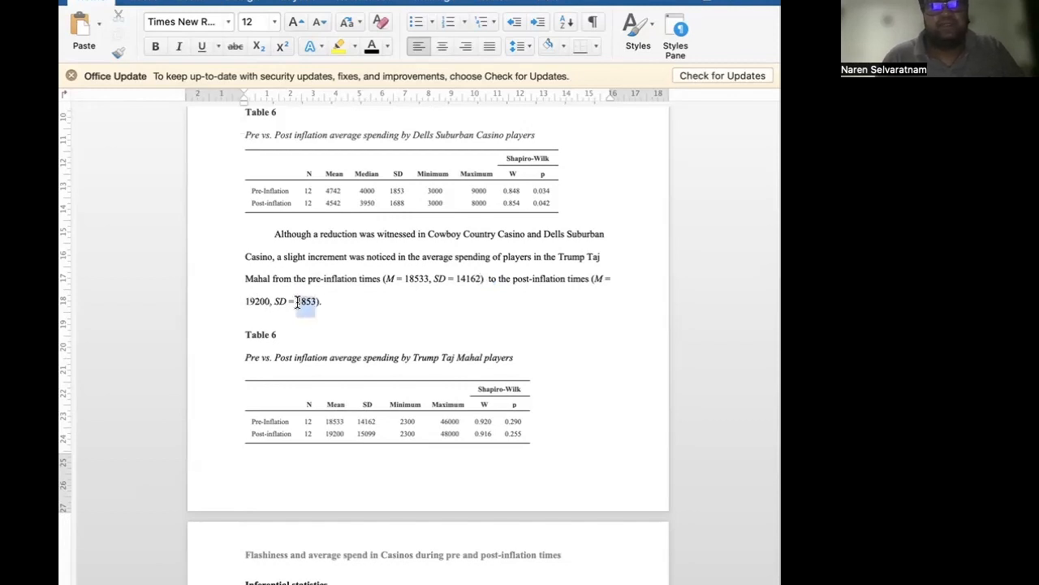
pyautogui.write('15')
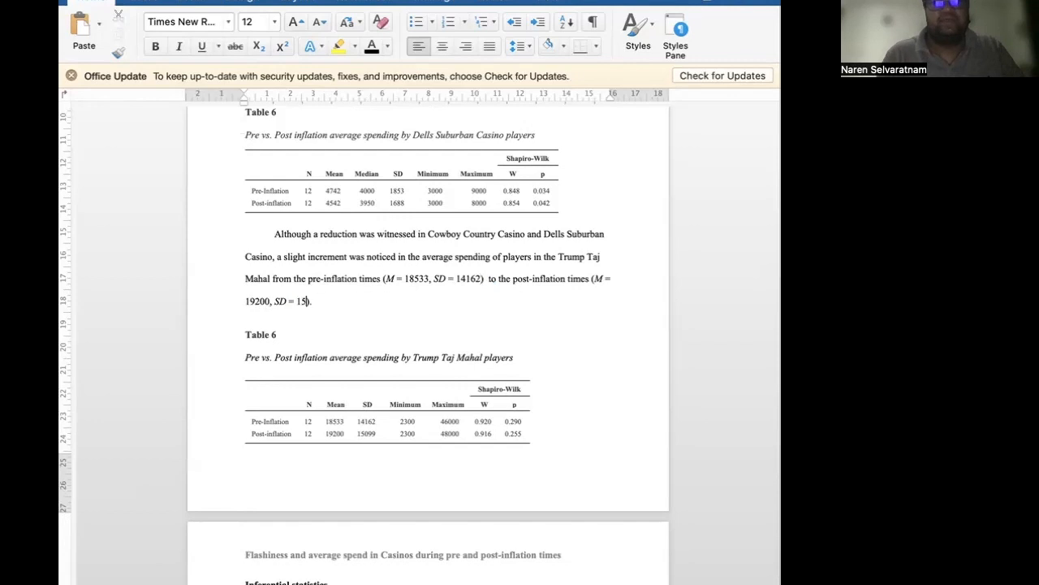
pyautogui.write('099')
# Review the descriptive statistics paragraphs and tables from the Trump Taj Mahal table back up to Table 2.
pyautogui.scroll(5, 317, 301)
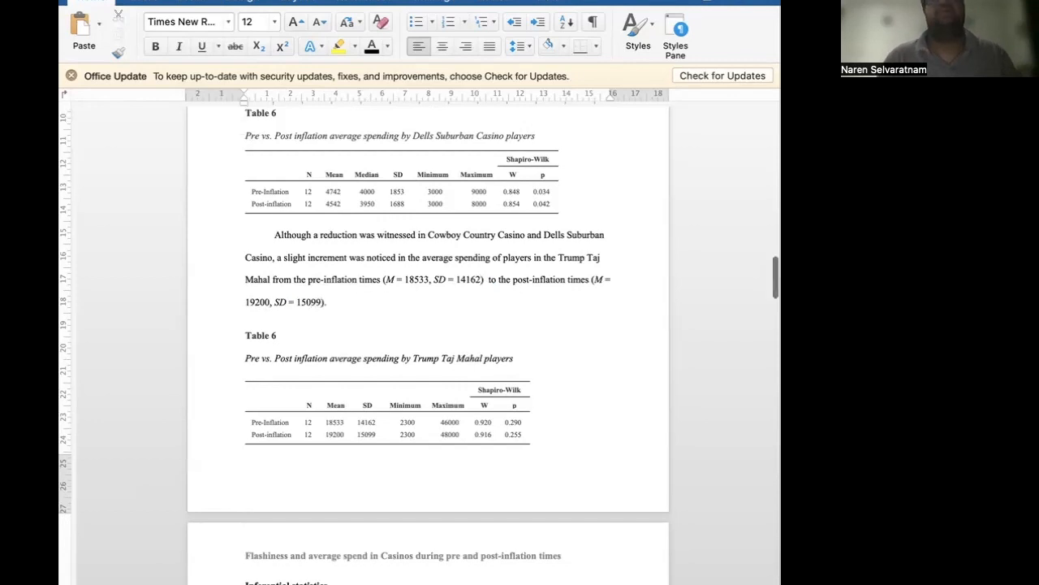
pyautogui.scroll(-1, 298, 297)
pyautogui.scroll(1, 297, 297)
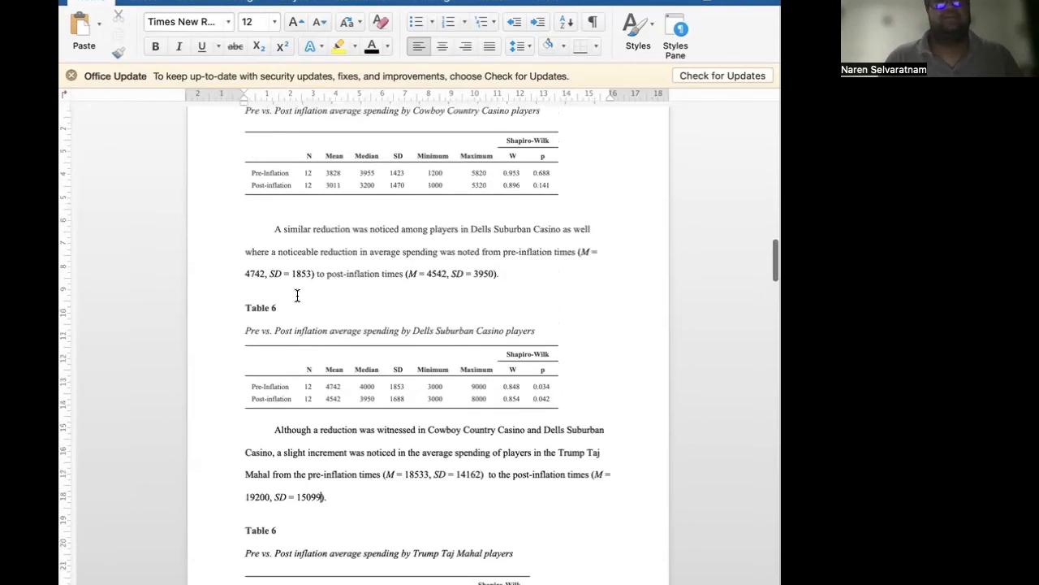
pyautogui.click(287, 213)
pyautogui.click(273, 213)
pyautogui.scroll(-3, 248, 251)
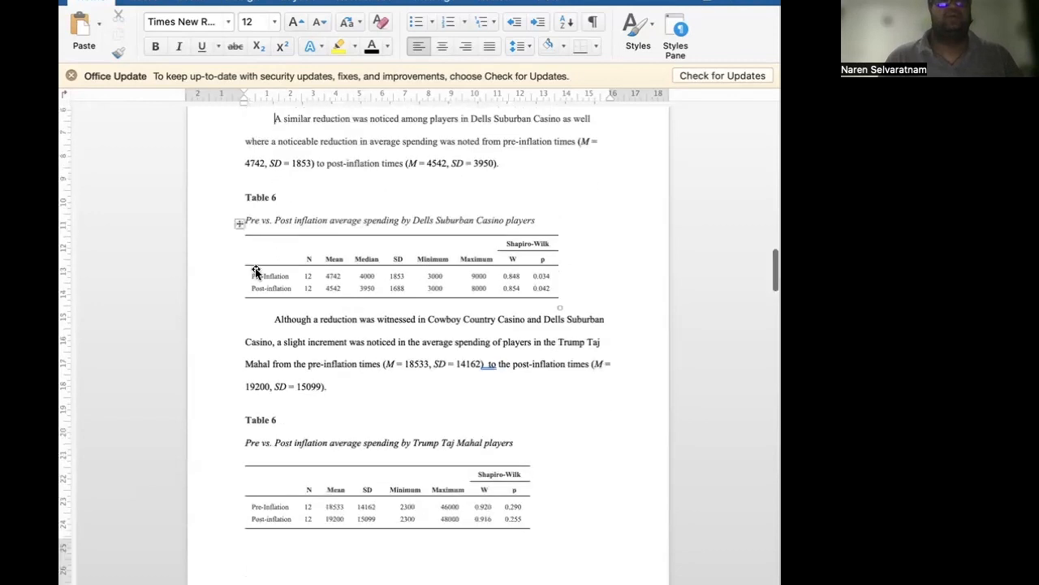
pyautogui.scroll(-5, 253, 323)
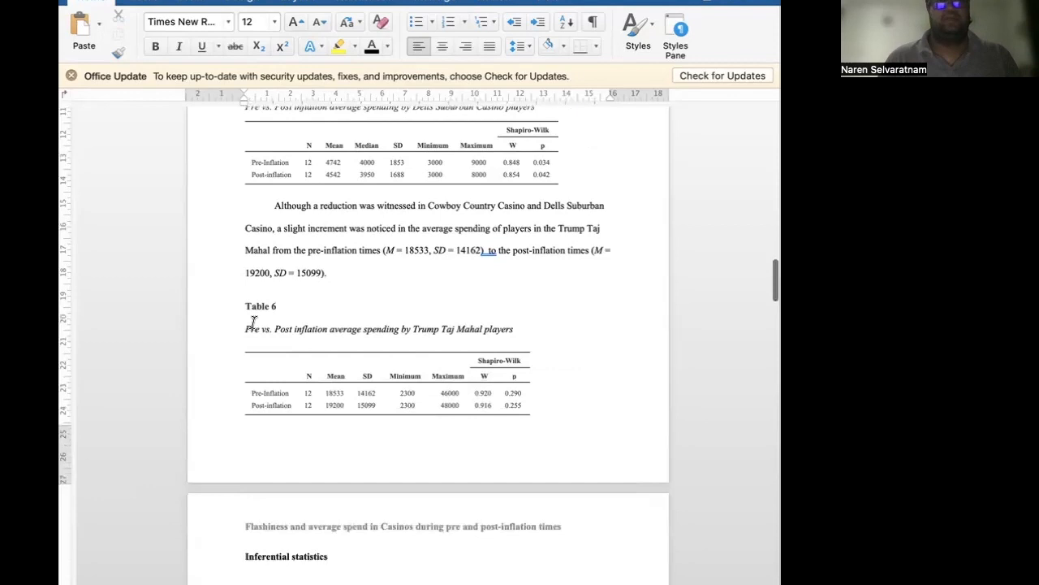
pyautogui.scroll(15, 253, 323)
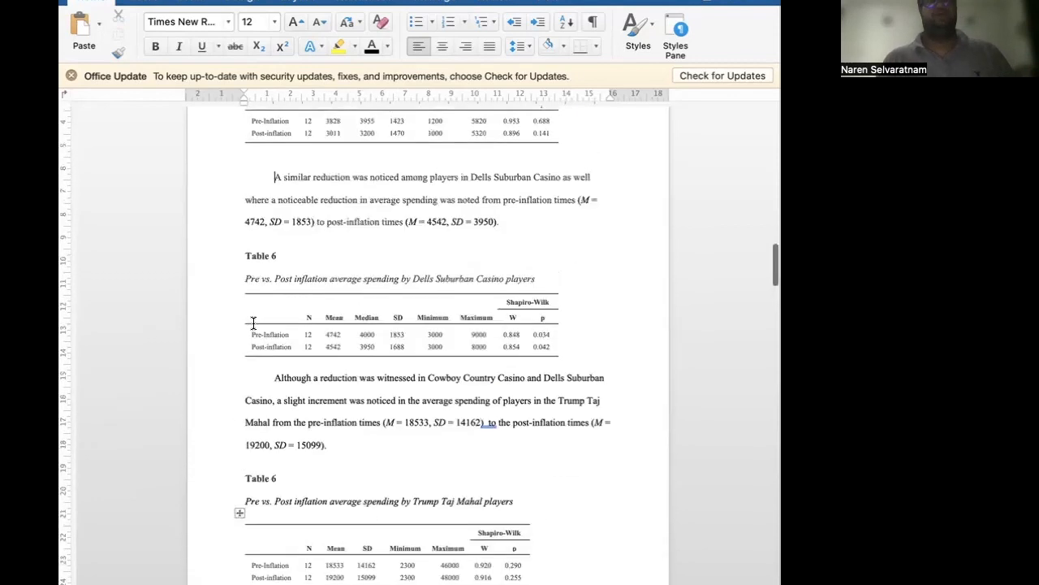
pyautogui.scroll(20, 253, 323)
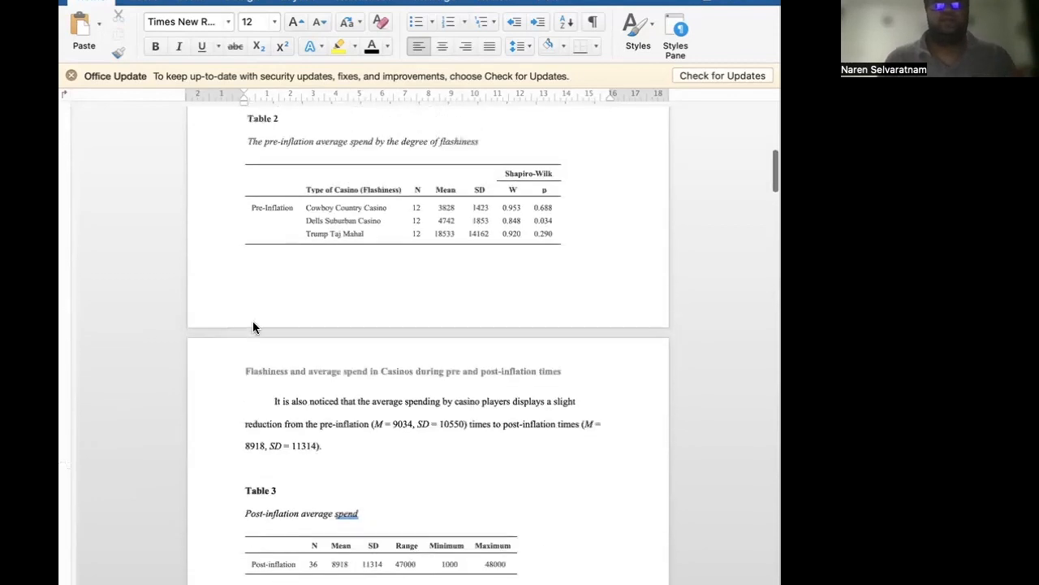
# Delete the extra blank line between the overall pre-inflation paragraph and the Table 1 heading.
pyautogui.scroll(1, 253, 323)
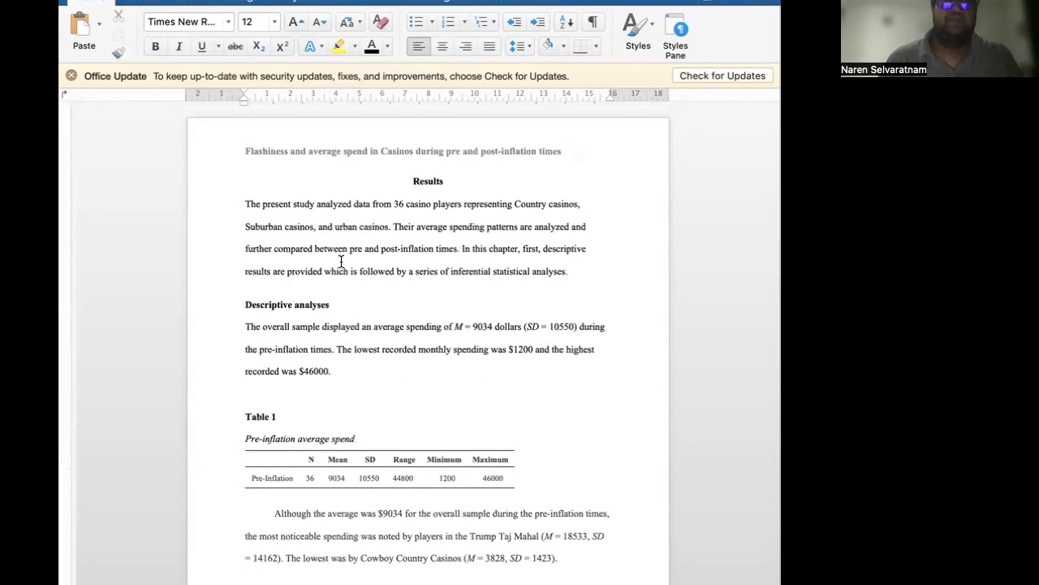
pyautogui.scroll(-3, 341, 260)
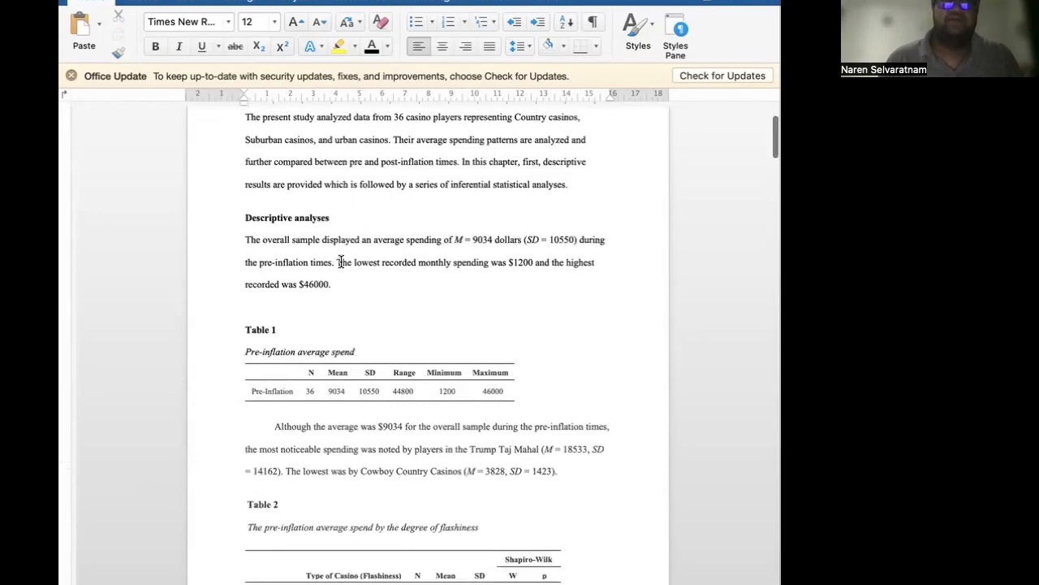
pyautogui.click(277, 305)
pyautogui.press('BackSpace')
pyautogui.scroll(-4, 341, 324)
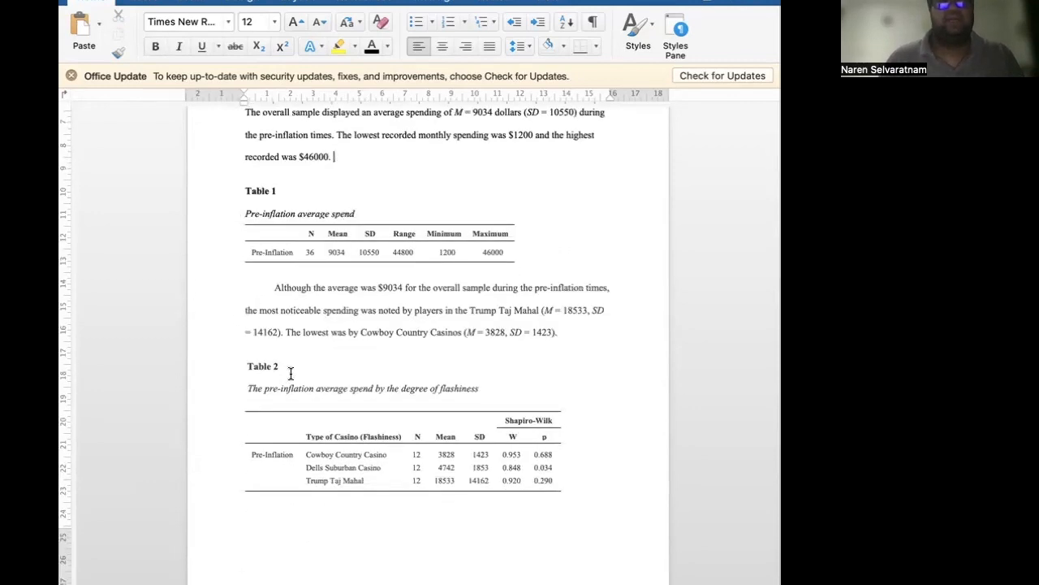
# Delete the extra blank line between the overall pre- to post-inflation comparison paragraph and the Table 3 heading.
pyautogui.scroll(-1, 290, 371)
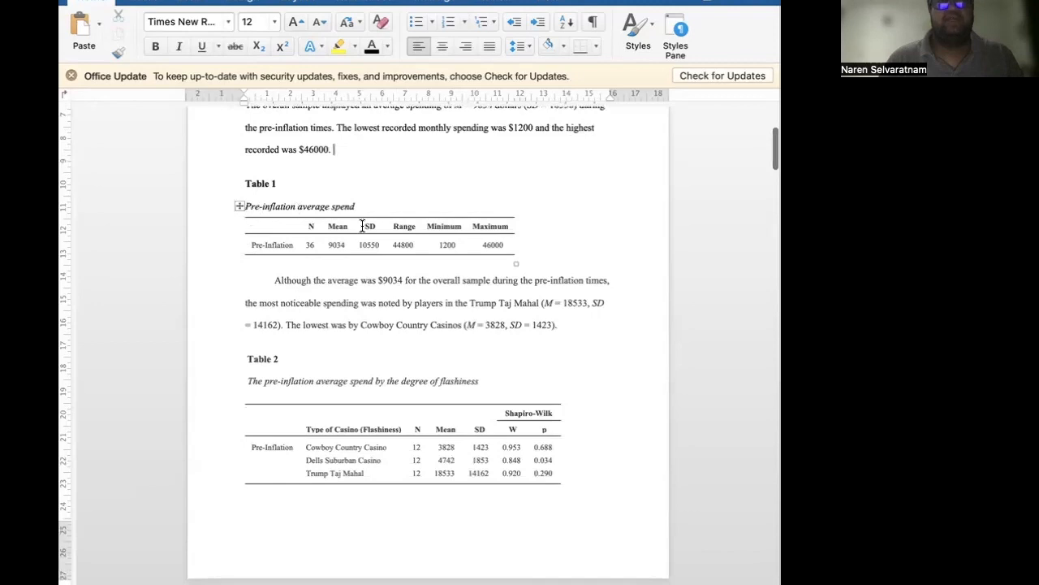
pyautogui.scroll(-2, 354, 257)
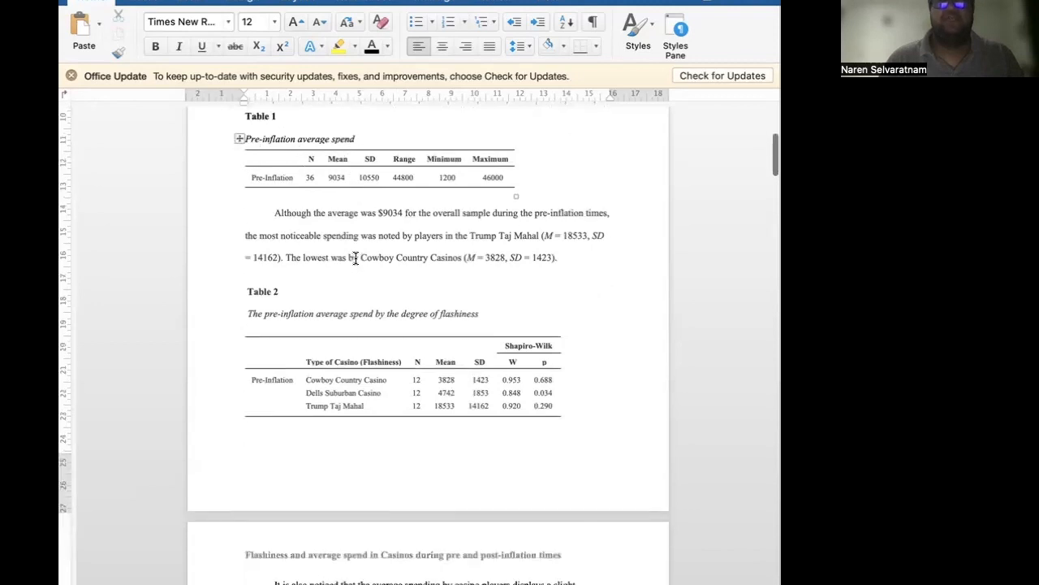
pyautogui.scroll(-1, 355, 257)
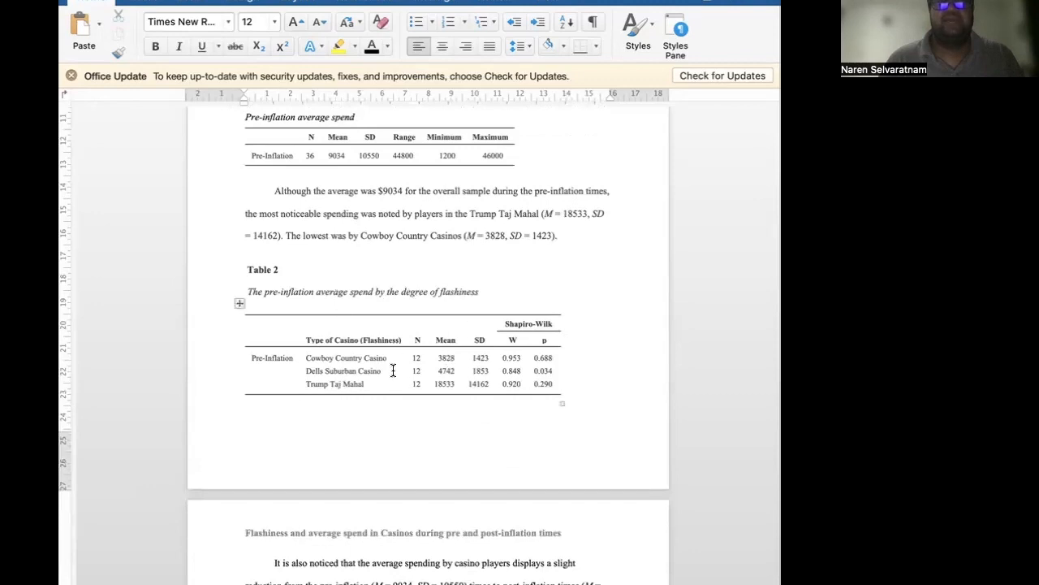
pyautogui.scroll(-10, 336, 408)
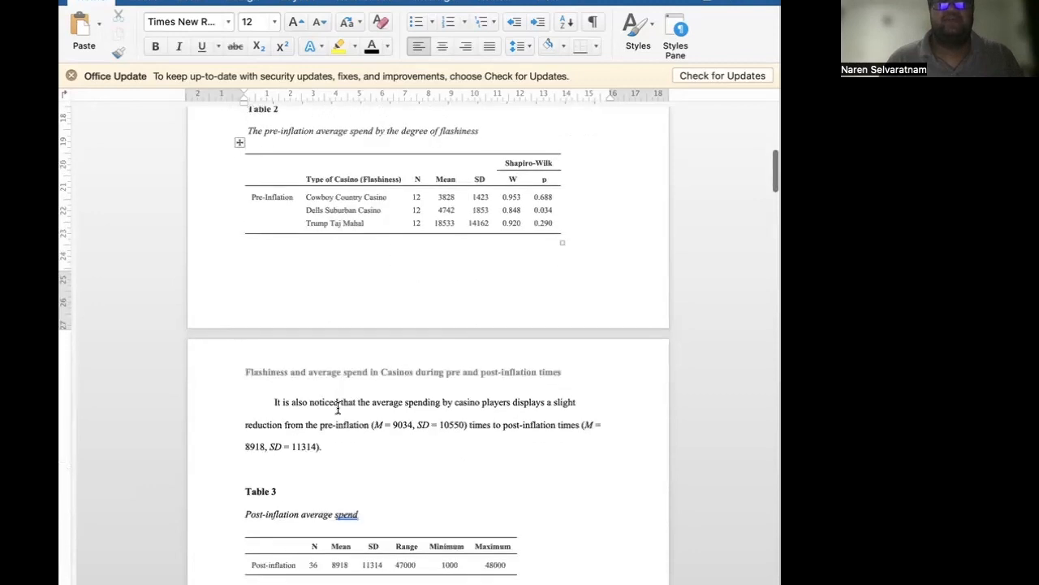
pyautogui.click(274, 391)
pyautogui.press('BackSpace')
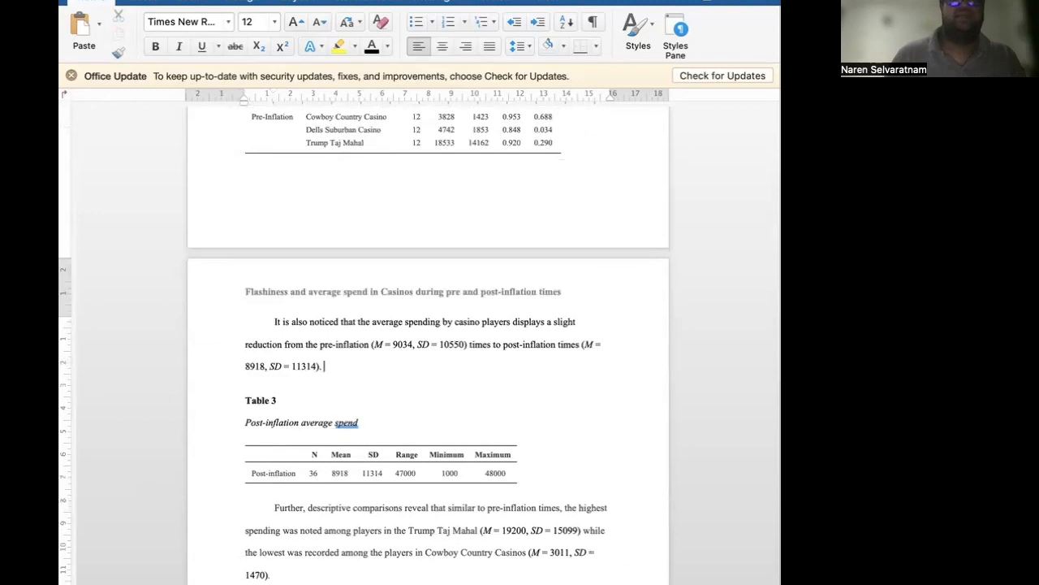
# Ignore the grammar suggestions on the word "spend" in the Table 3 and Table 4 captions.
pyautogui.scroll(-5, 215, 365)
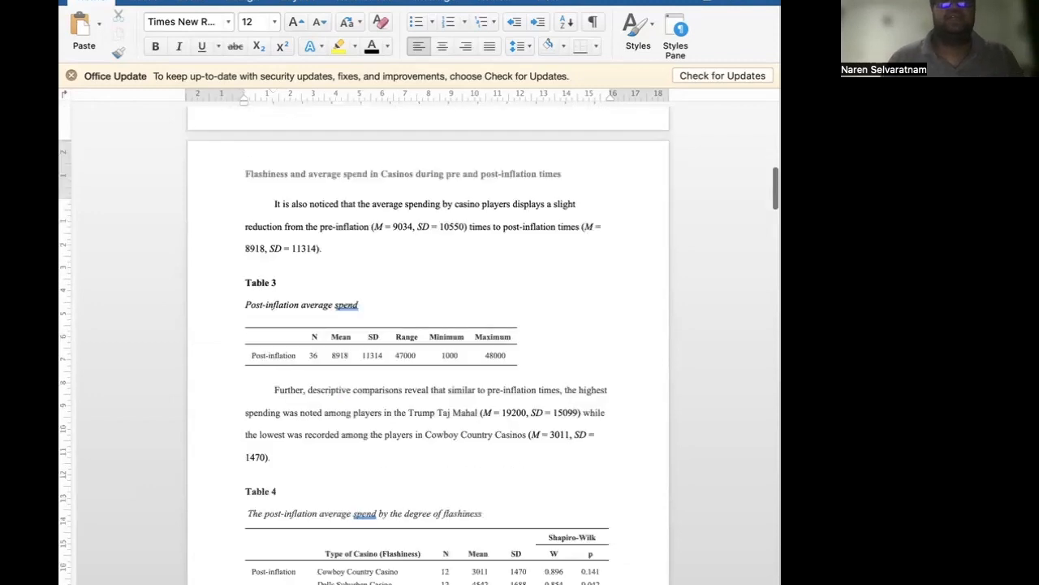
pyautogui.rightClick(345, 306)
pyautogui.click(362, 340)
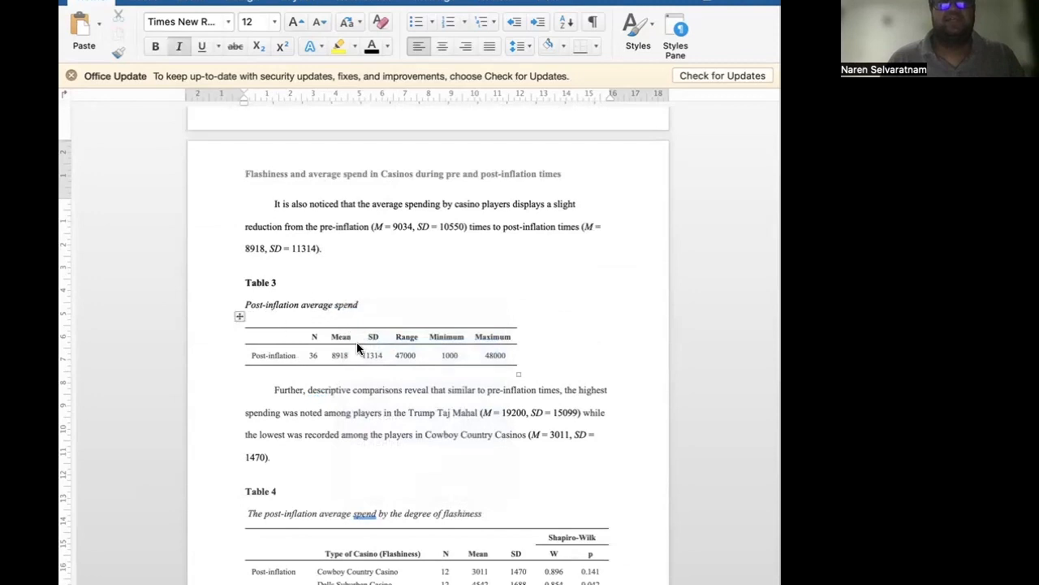
pyautogui.scroll(-5, 354, 358)
pyautogui.click(263, 282)
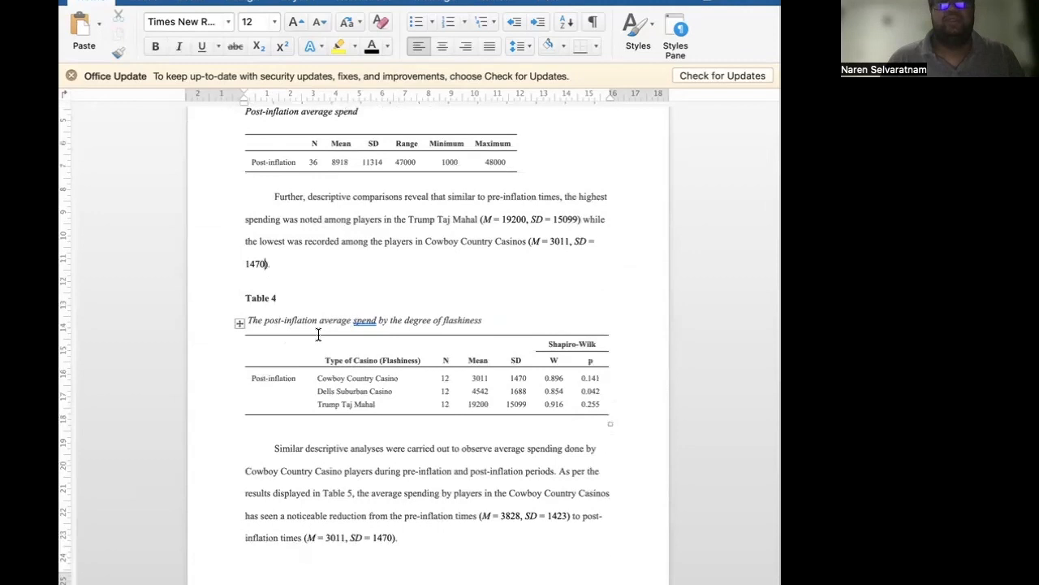
pyautogui.rightClick(364, 321)
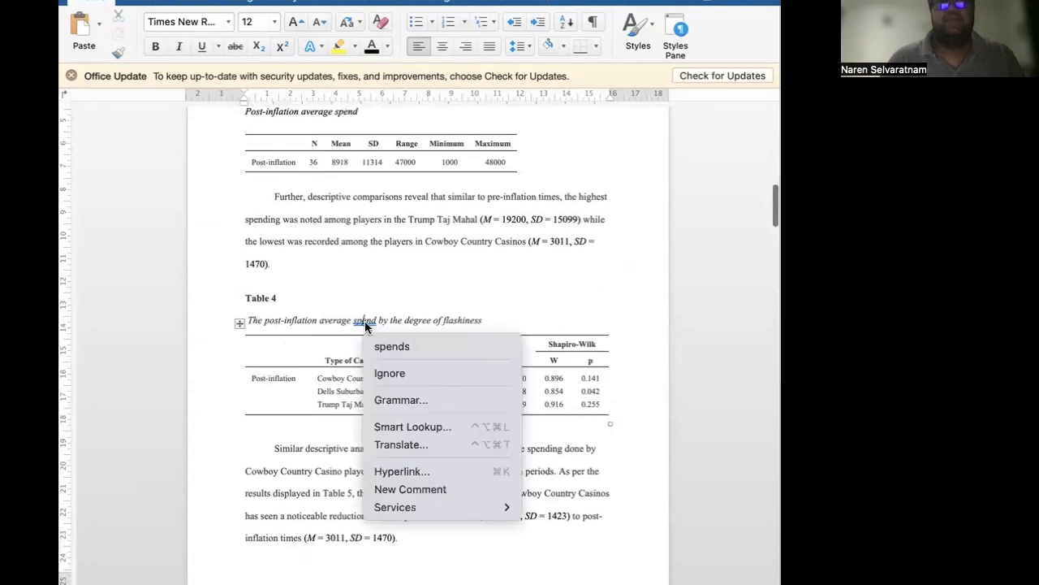
pyautogui.click(387, 371)
pyautogui.click(364, 434)
pyautogui.scroll(-3, 361, 431)
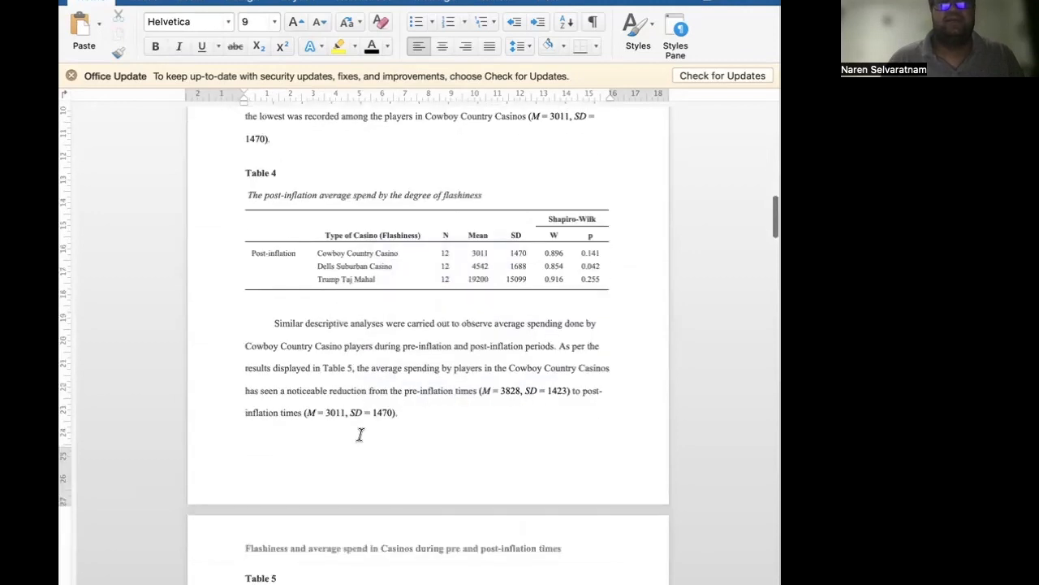
# Correct the flagged double space after the pre-inflation bracket in the Trump Taj Mahal paragraph.
pyautogui.scroll(-5, 380, 411)
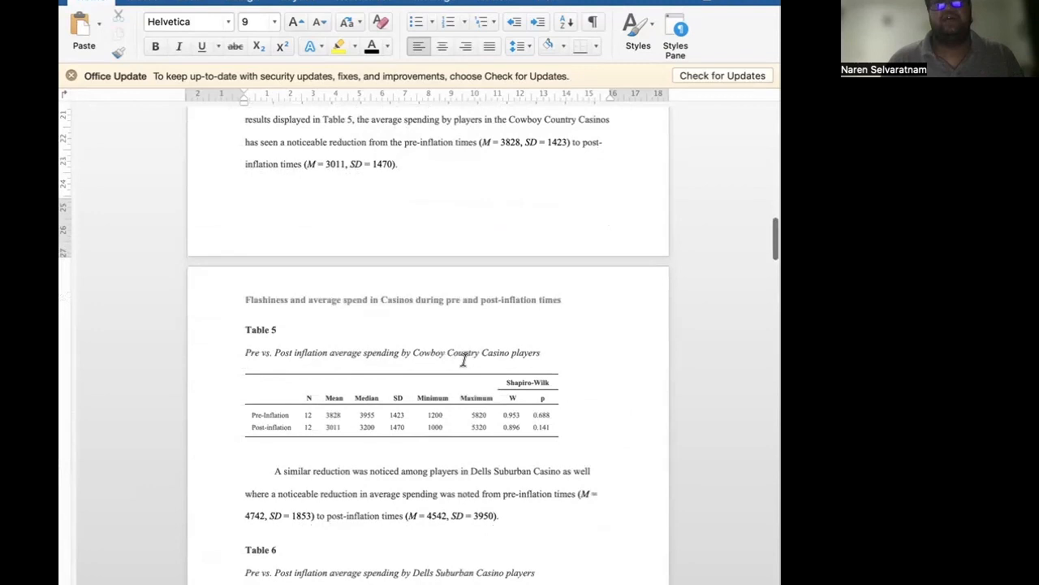
pyautogui.scroll(-2, 490, 353)
pyautogui.scroll(-2, 491, 353)
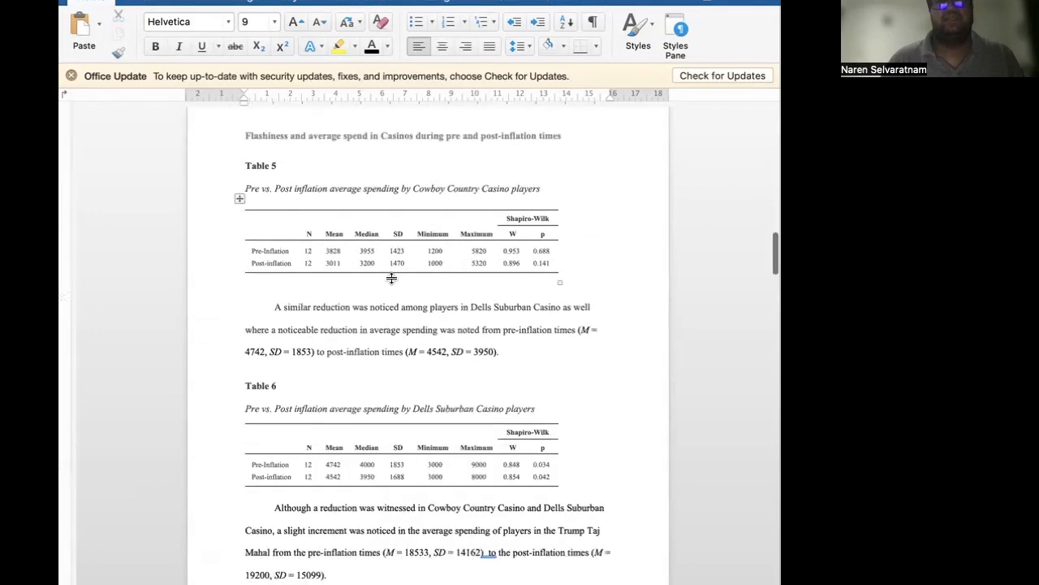
pyautogui.scroll(-3, 455, 331)
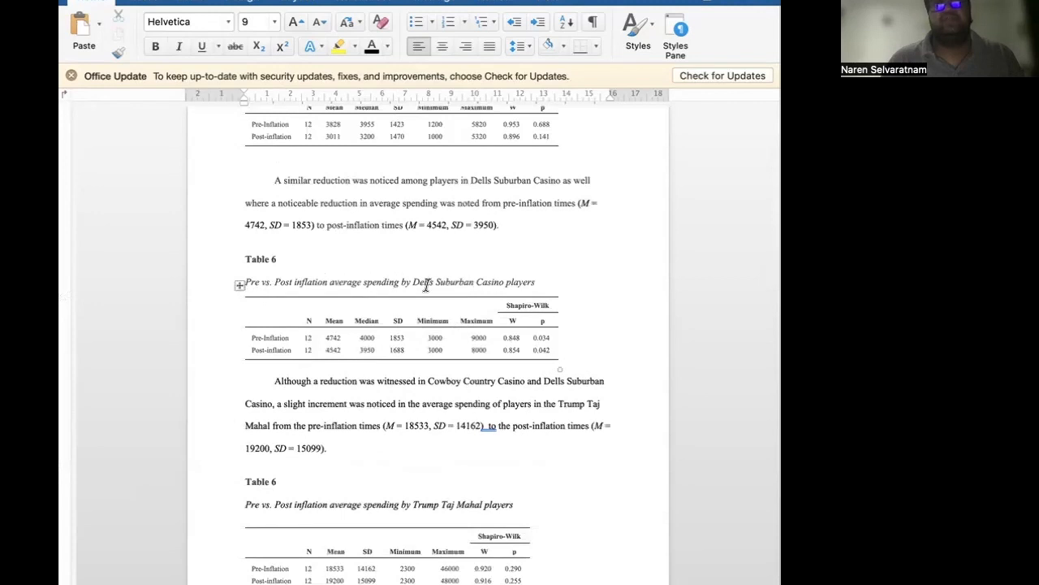
pyautogui.scroll(-3, 487, 288)
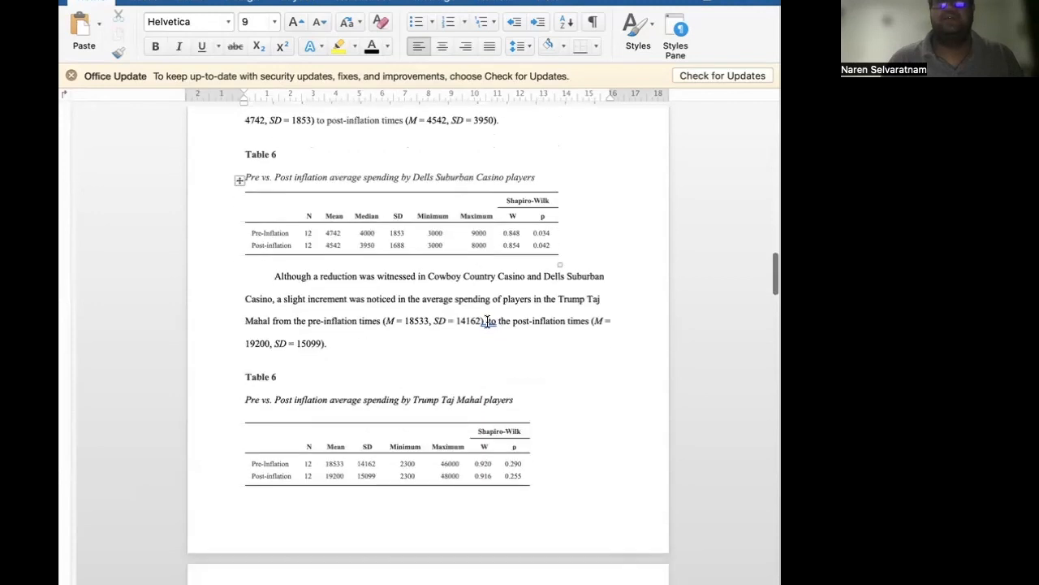
pyautogui.rightClick(486, 321)
pyautogui.click(505, 367)
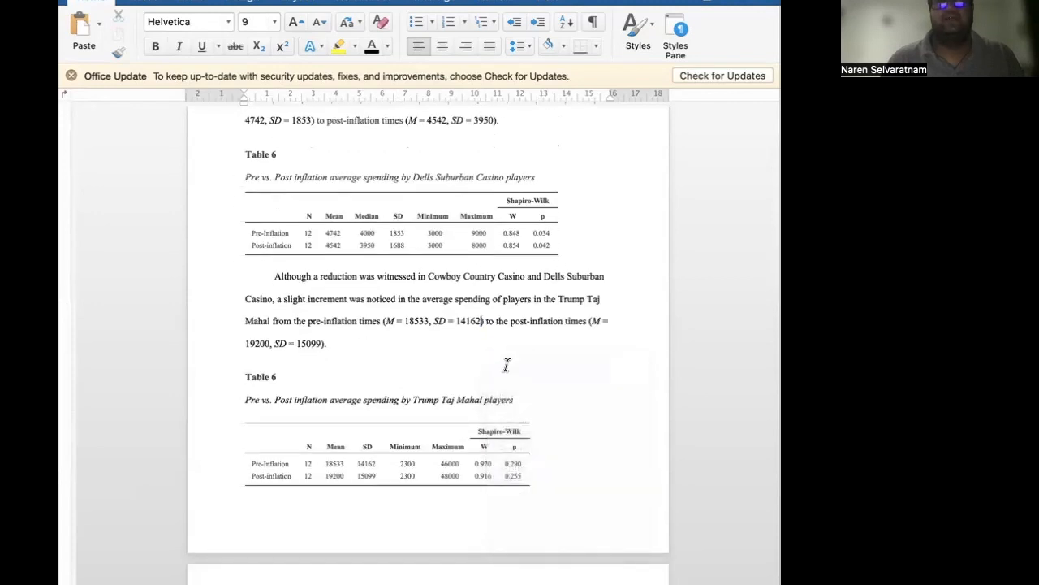
# Renumber the Trump Taj Mahal pre vs. post inflation table as Table 7 and recheck the paragraph above it.
pyautogui.scroll(-1, 398, 382)
pyautogui.scroll(2, 399, 383)
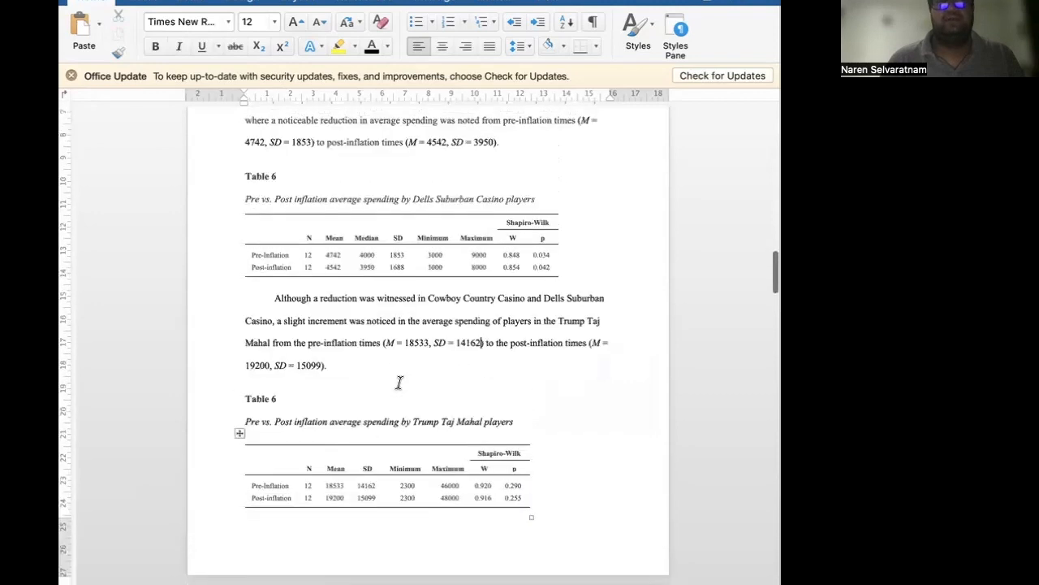
pyautogui.doubleClick(272, 399)
pyautogui.write('7')
pyautogui.scroll(5, 272, 399)
pyautogui.scroll(-7, 272, 398)
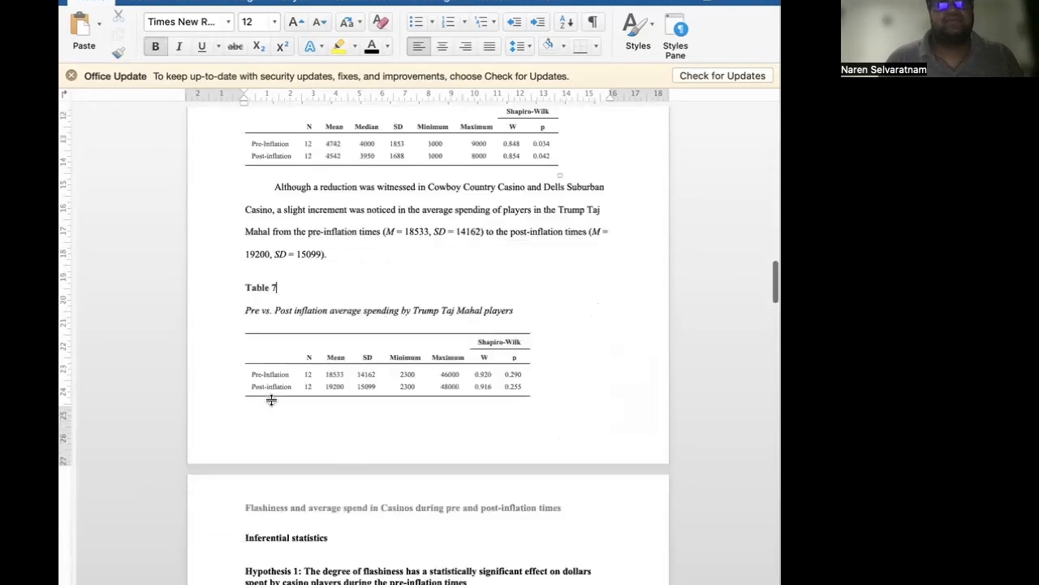
pyautogui.scroll(-1, 271, 399)
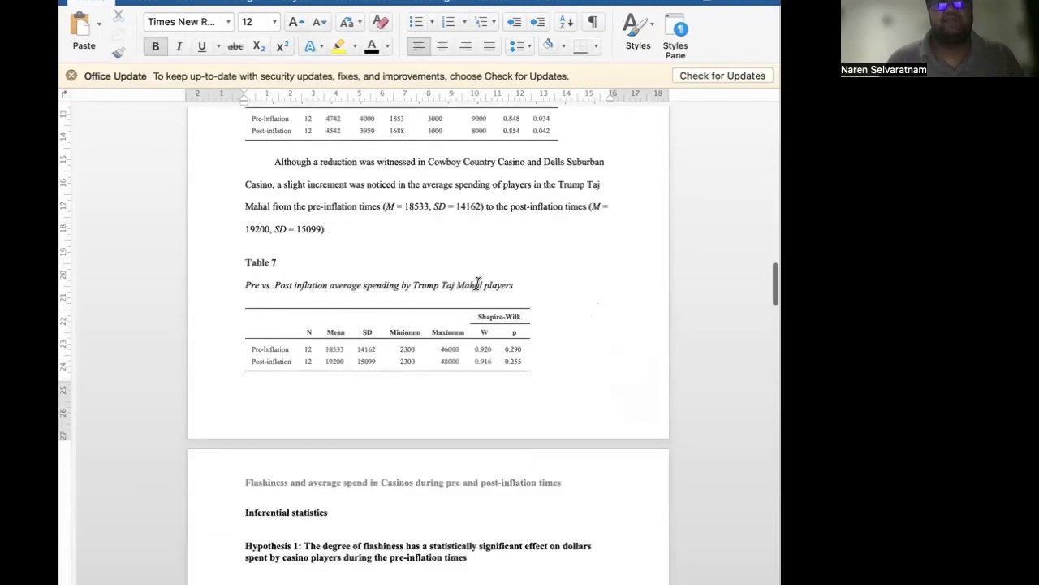
pyautogui.scroll(1, 477, 285)
pyautogui.moveTo(339, 279); pyautogui.dragTo(274, 210)
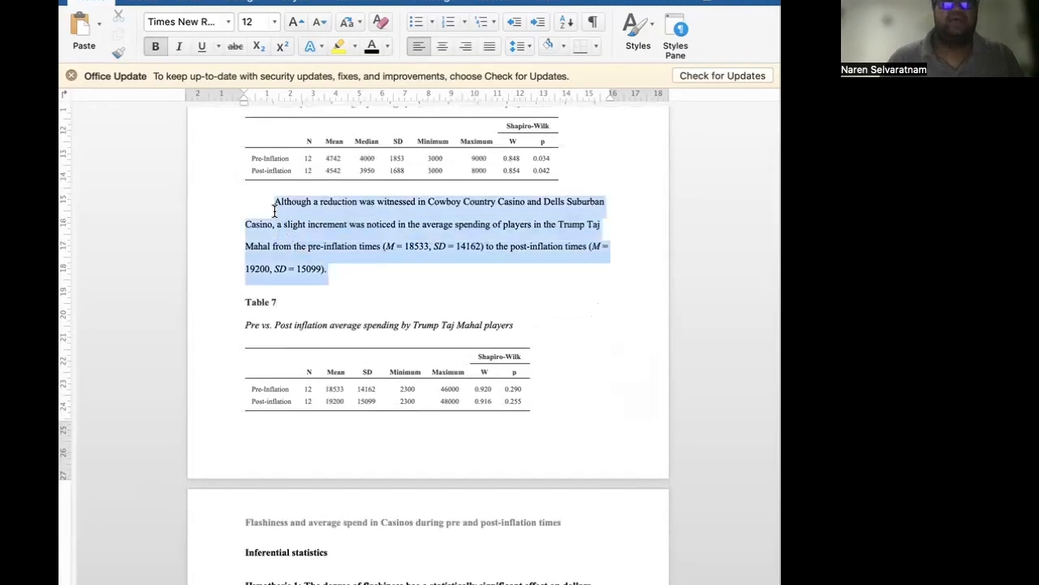
pyautogui.scroll(-6, 427, 378)
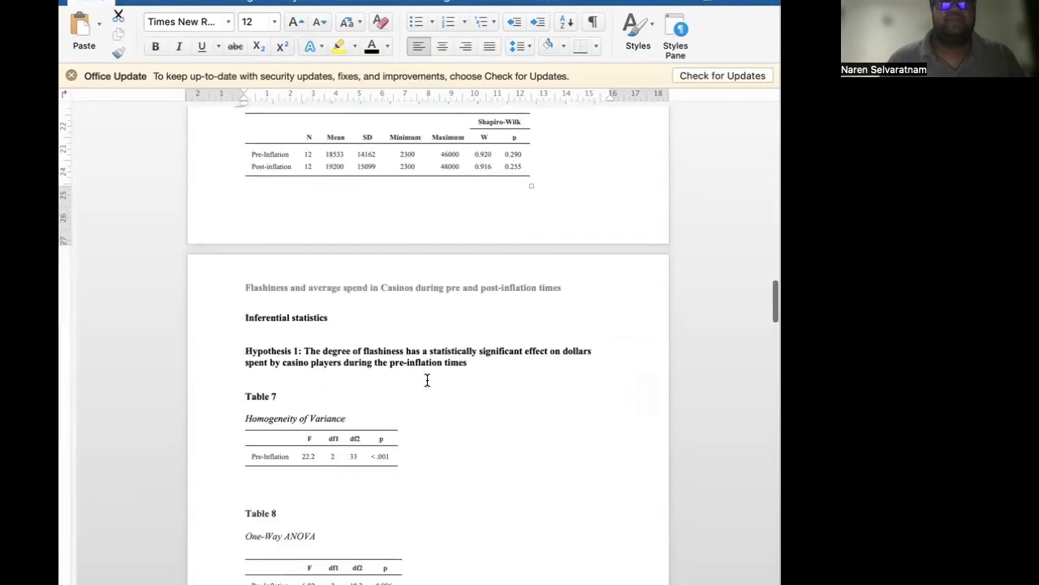
# Renumber the Hypothesis 1 tables as Table 8 for Homogeneity of Variance, Table 9 for One-Way ANOVA and Table 10 for the Post-Hoc Test.
pyautogui.doubleClick(271, 393)
pyautogui.write('8')
pyautogui.scroll(-3, 269, 393)
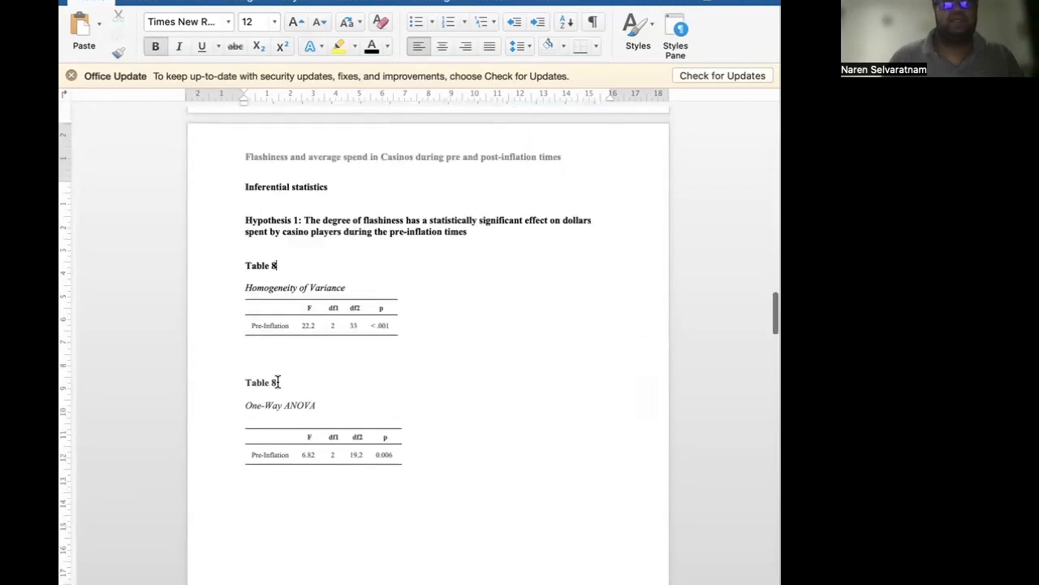
pyautogui.doubleClick(274, 383)
pyautogui.write('9')
pyautogui.scroll(-10, 271, 385)
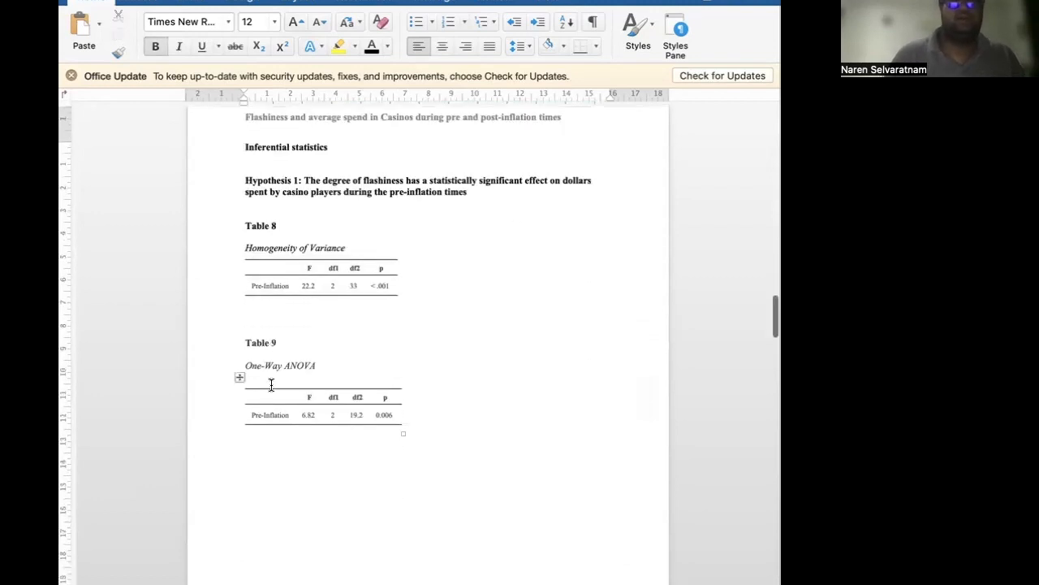
pyautogui.doubleClick(274, 312)
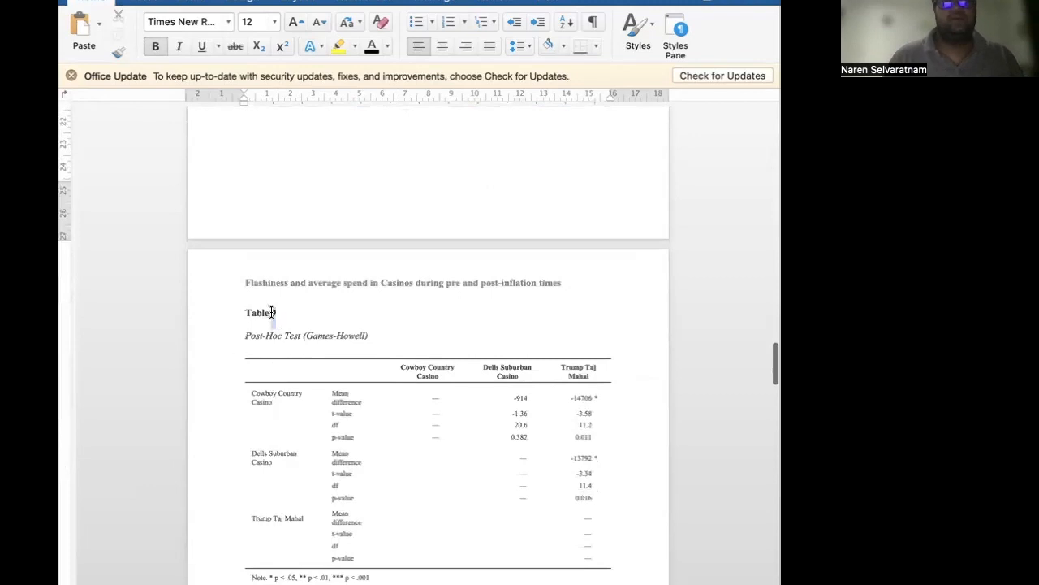
pyautogui.write('10')
pyautogui.scroll(-10, 272, 315)
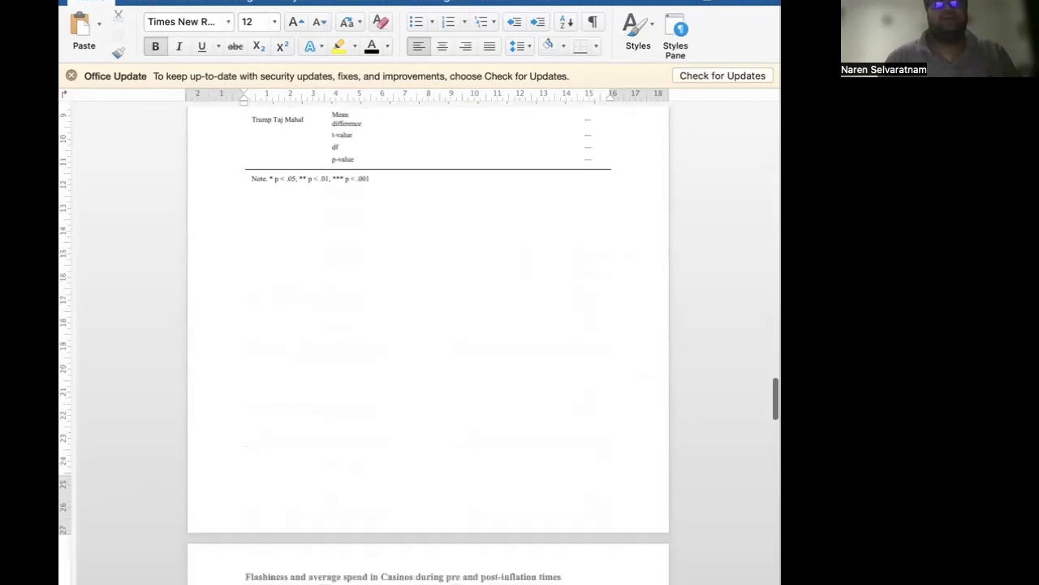
# Renumber the Hypothesis 2 tables as Table 11 for Homogeneity of Variance and Table 12 for One-Way ANOVA.
pyautogui.doubleClick(276, 273)
pyautogui.write('11')
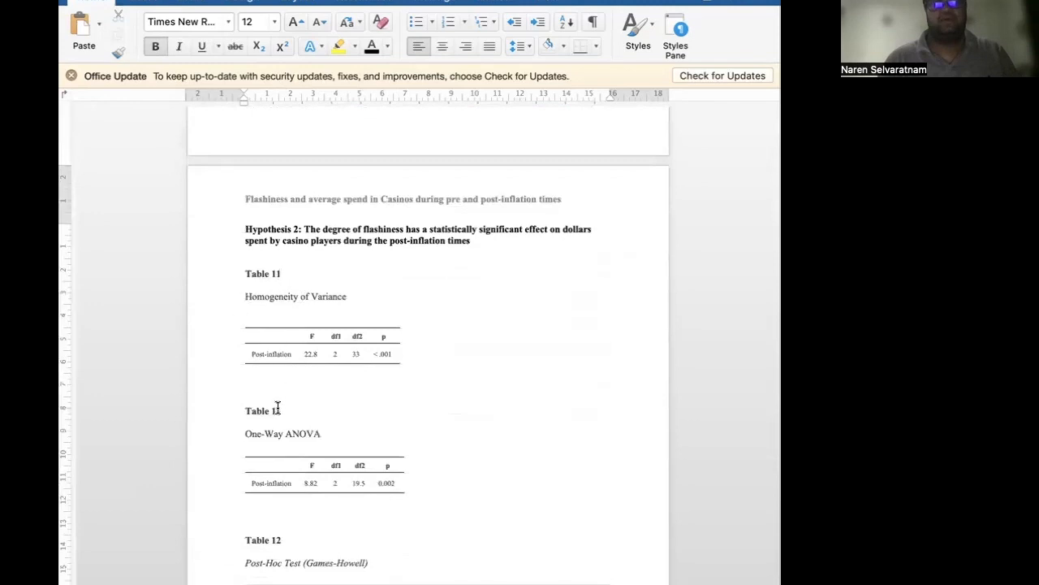
pyautogui.write('2')
pyautogui.scroll(-3, 276, 410)
pyautogui.doubleClick(275, 380)
pyautogui.scroll(-10, 276, 380)
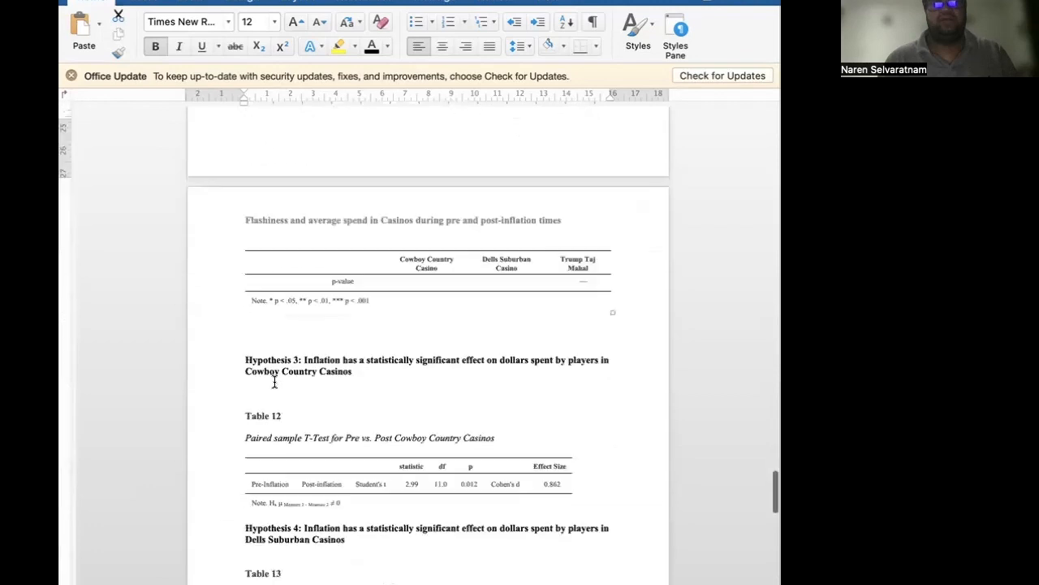
# Renumber the paired sample T-Test tables as Table 14 for Cowboy Country, Table 15 for Dells Suburban and Table 16 for Trump Taj Mahal.
pyautogui.click(283, 415)
pyautogui.write('4')
pyautogui.scroll(-4, 277, 414)
pyautogui.moveTo(282, 409); pyautogui.dragTo(276, 409)
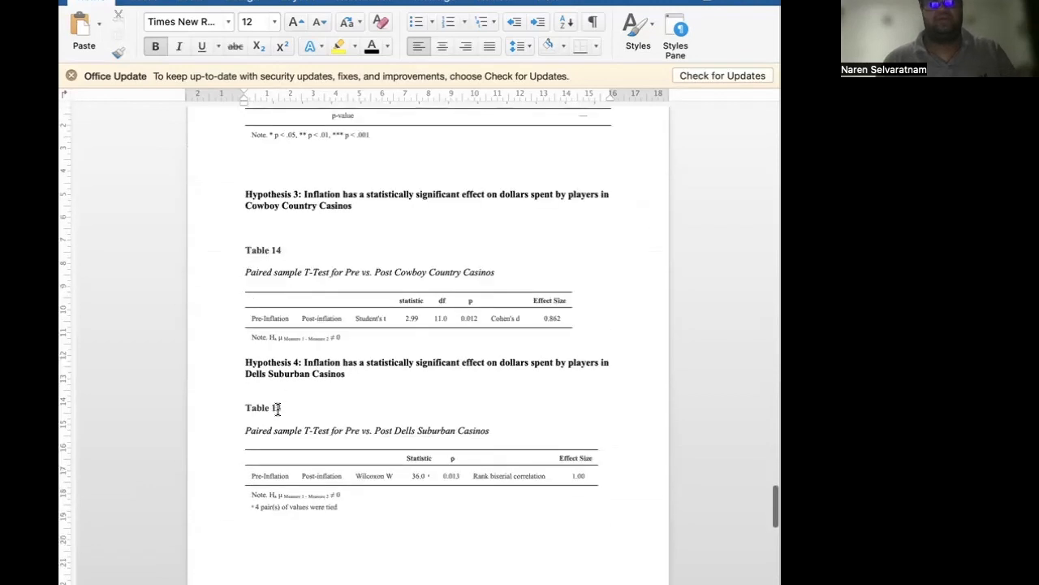
pyautogui.write('5')
pyautogui.scroll(-5, 275, 408)
pyautogui.scroll(-4, 276, 408)
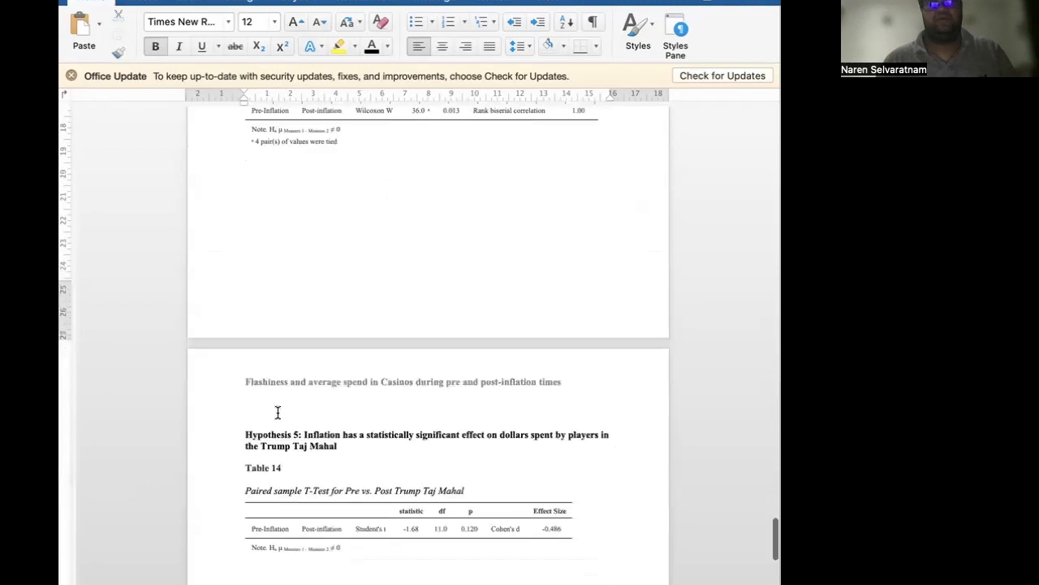
pyautogui.moveTo(281, 468); pyautogui.dragTo(276, 467)
pyautogui.write('6')
pyautogui.scroll(-5, 277, 468)
# Insert an empty line for an introductory paragraph between the Inferential statistics heading and the Hypothesis 1 heading.
pyautogui.scroll(20, 277, 467)
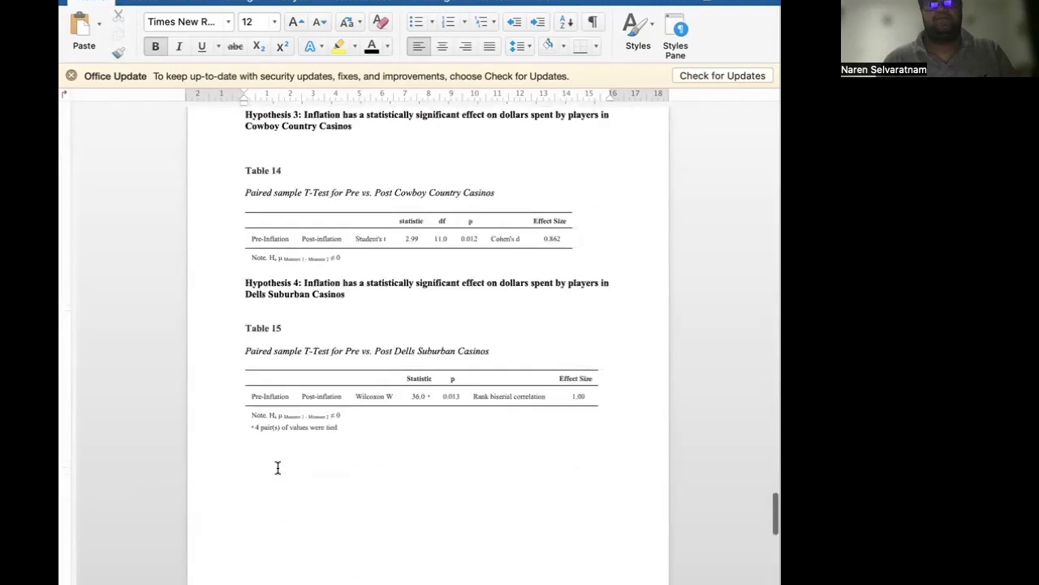
pyautogui.scroll(15, 277, 467)
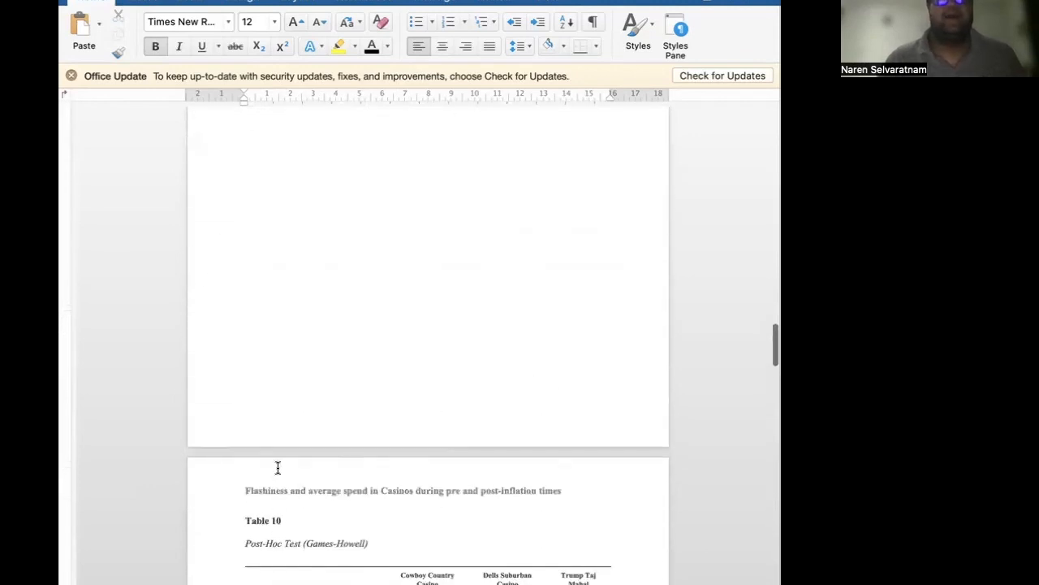
pyautogui.scroll(-2, 277, 467)
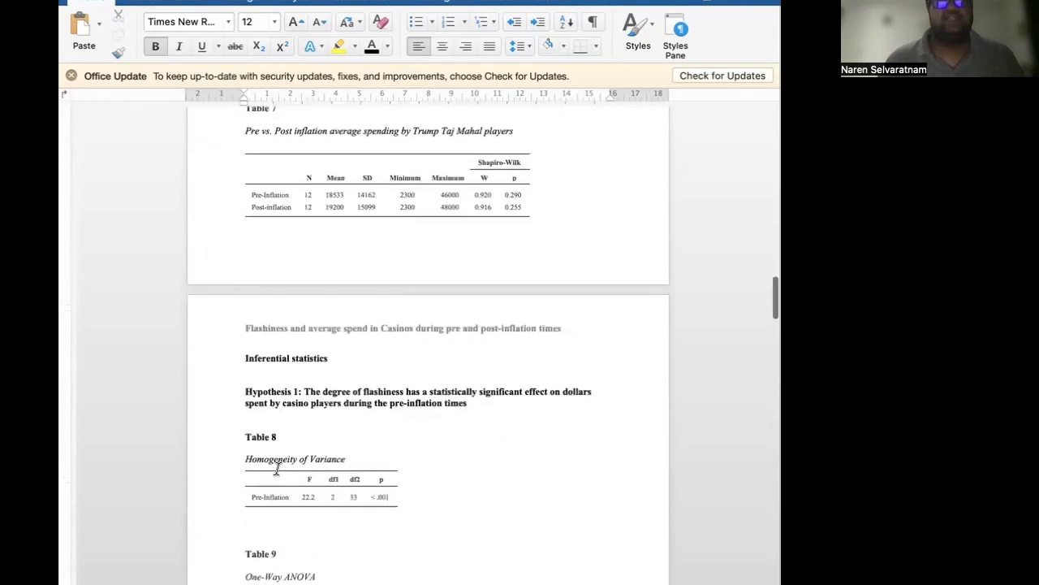
pyautogui.click(251, 338)
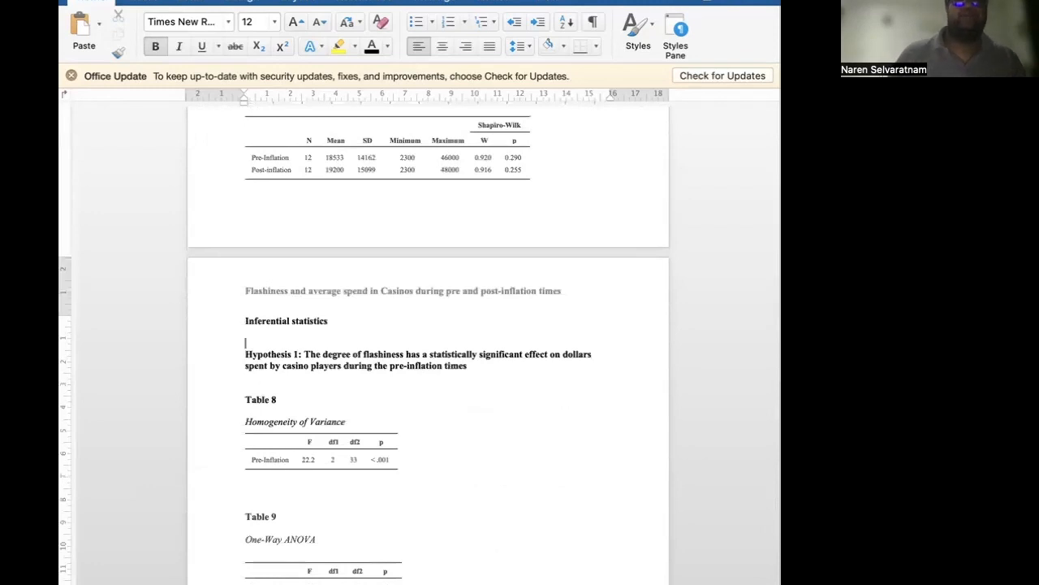
pyautogui.press('Return')
pyautogui.press('Up')
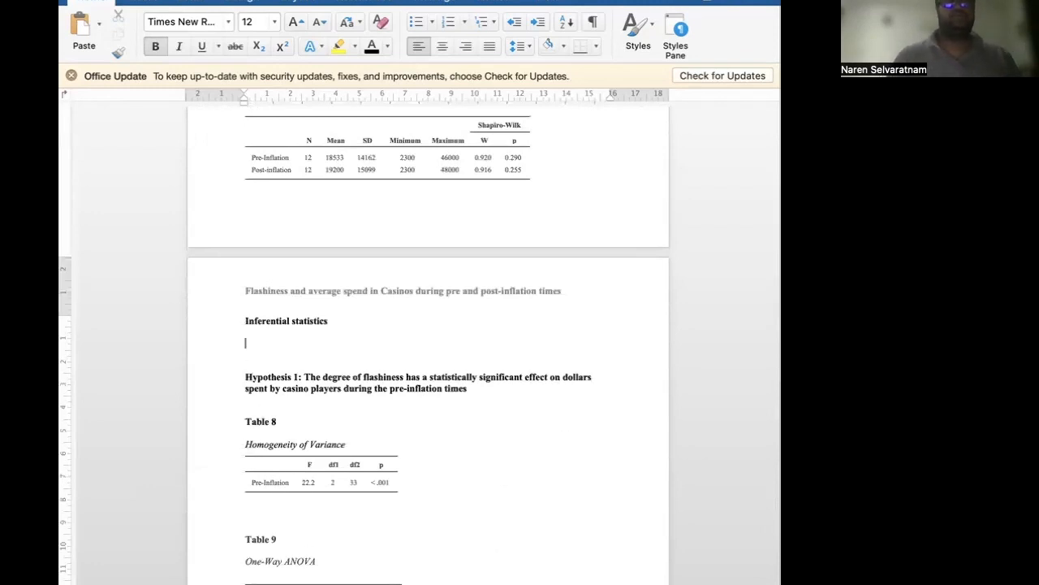
# Begin the introduction with "As per the results obtained in the descriptive statistical analyses, there were noticeable differences recorded among players of".
pyautogui.write('As p')
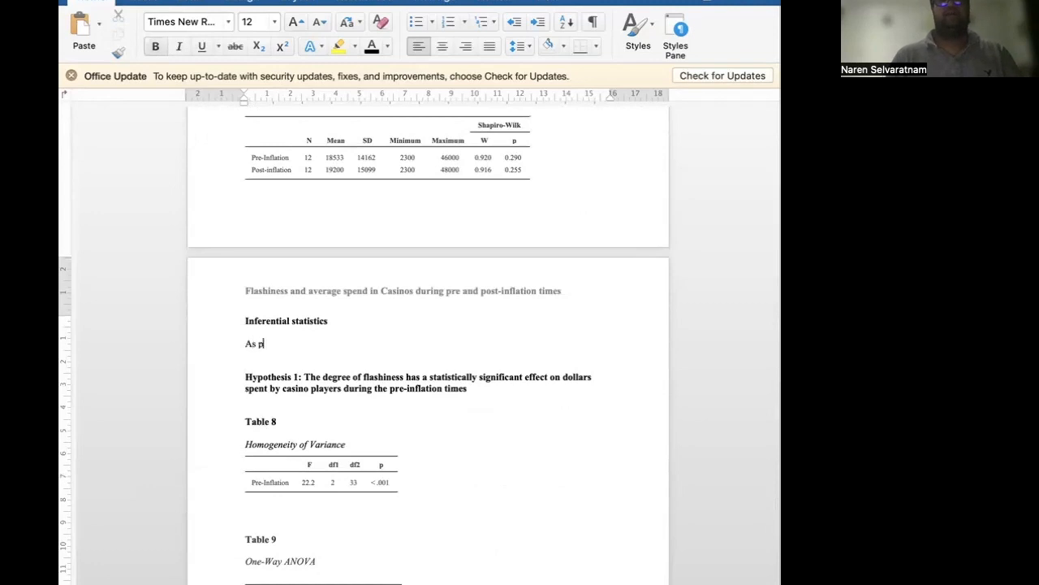
pyautogui.write('er the results')
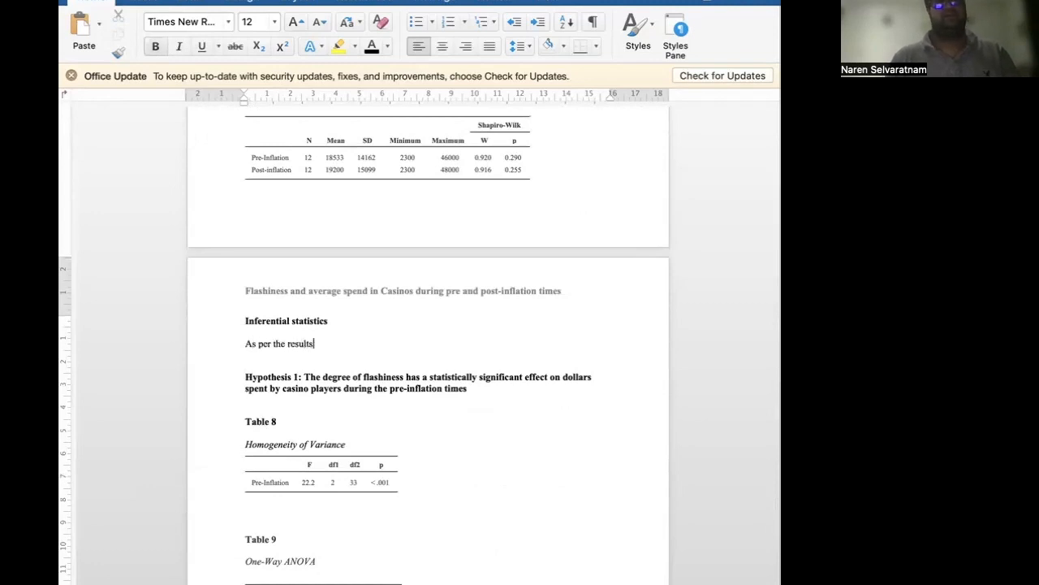
pyautogui.write(' obtained in the descriptive statistical analyse')
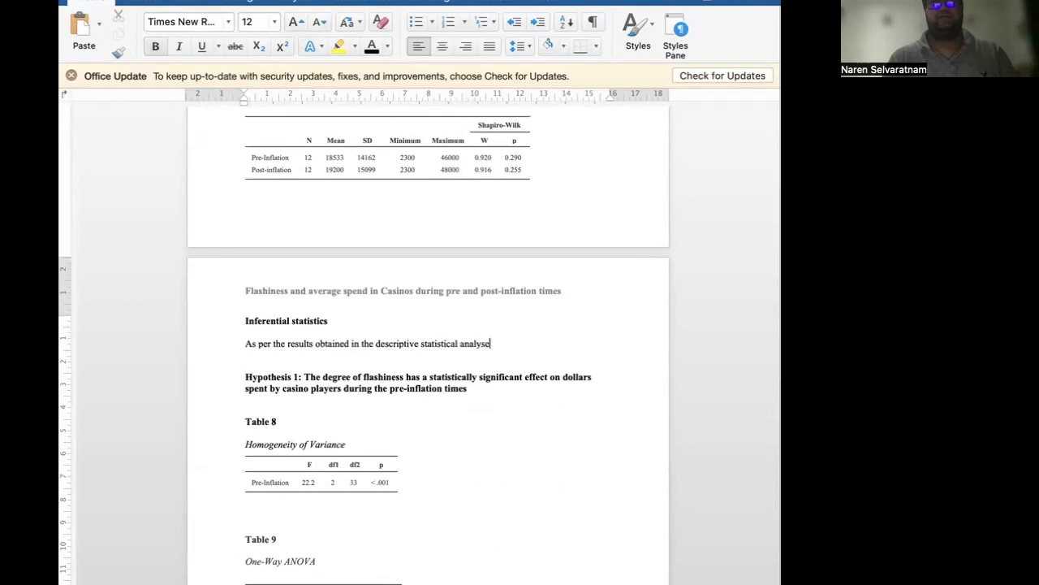
pyautogui.write('s, there were notice')
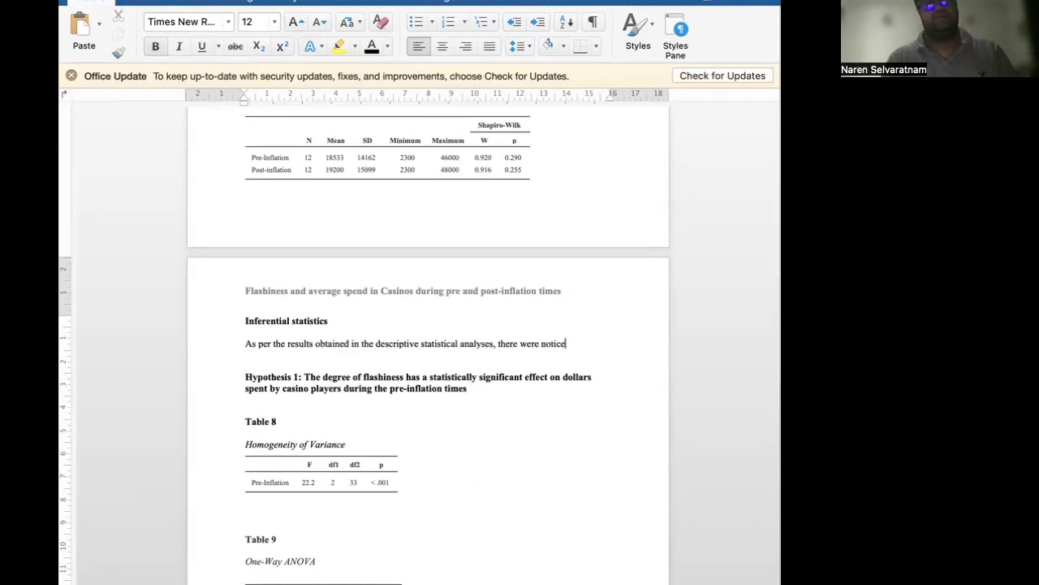
pyautogui.write('able differences re')
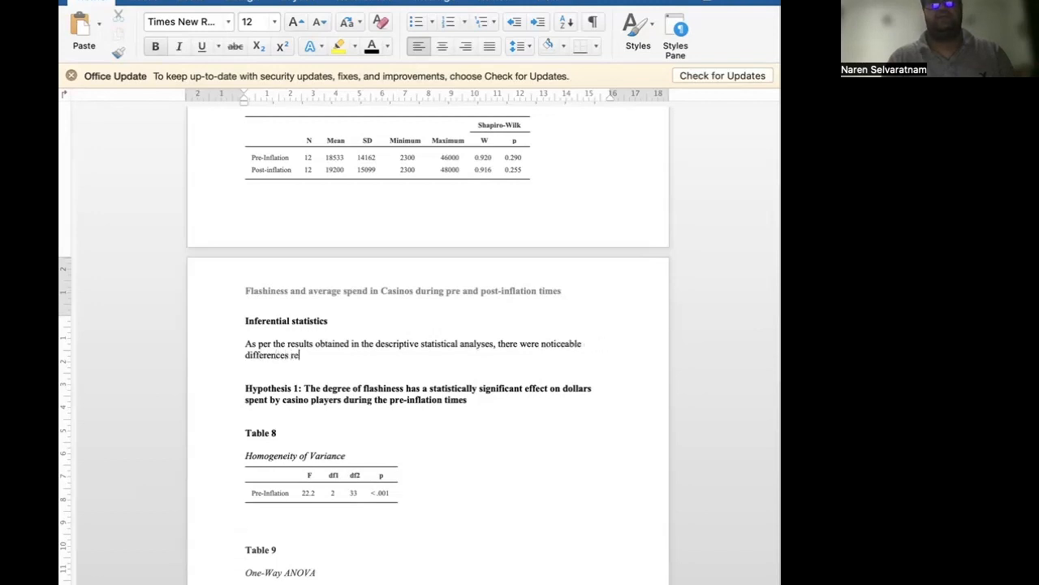
pyautogui.write('corded among players of')
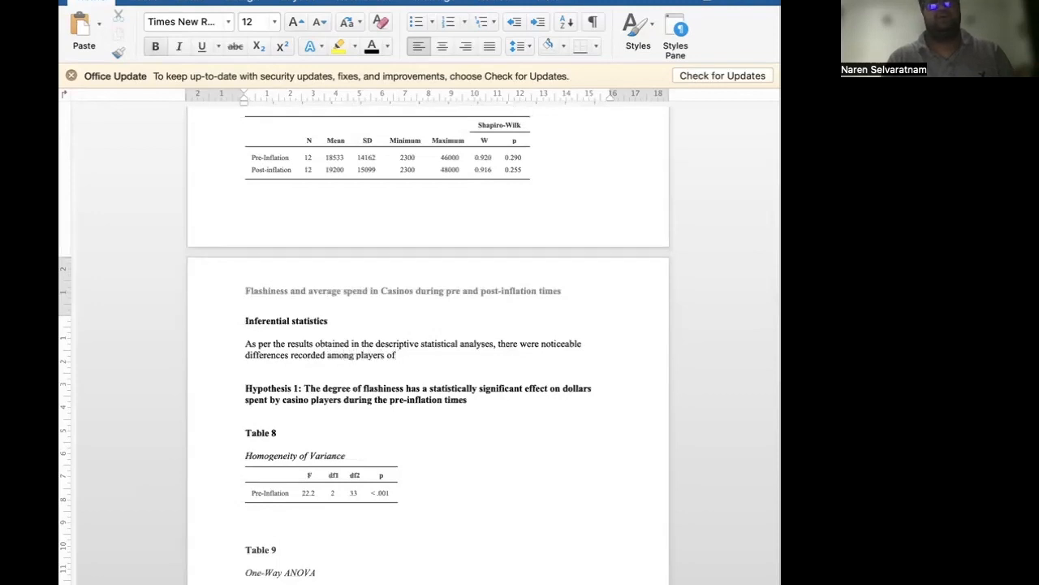
# Complete the opening sentence with "different casinos indicating the degree of flashiness has an impact on the average spending.".
pyautogui.write(' different casinos indicating the degree o')
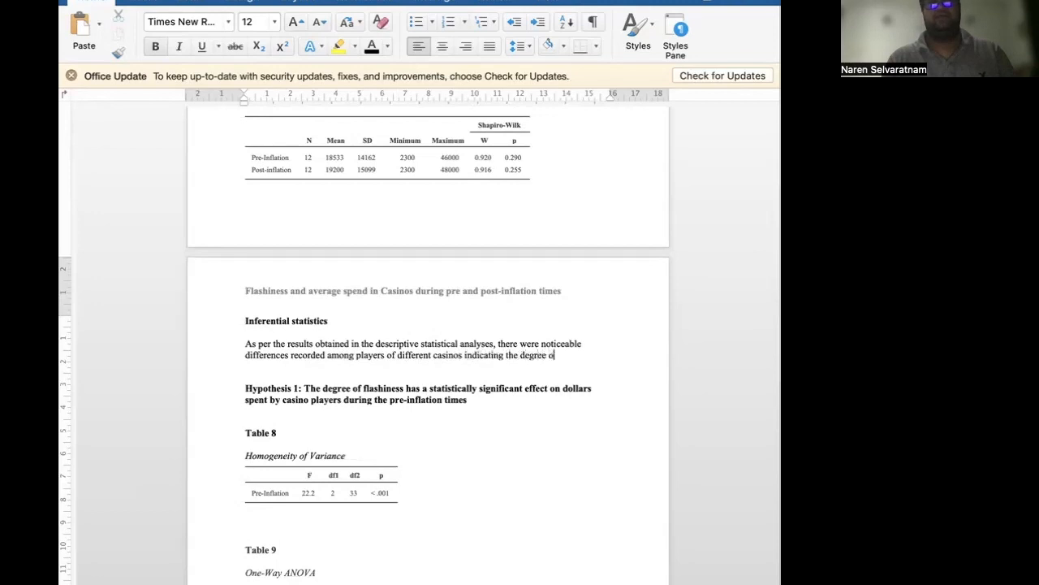
pyautogui.write('f flashiness has a')
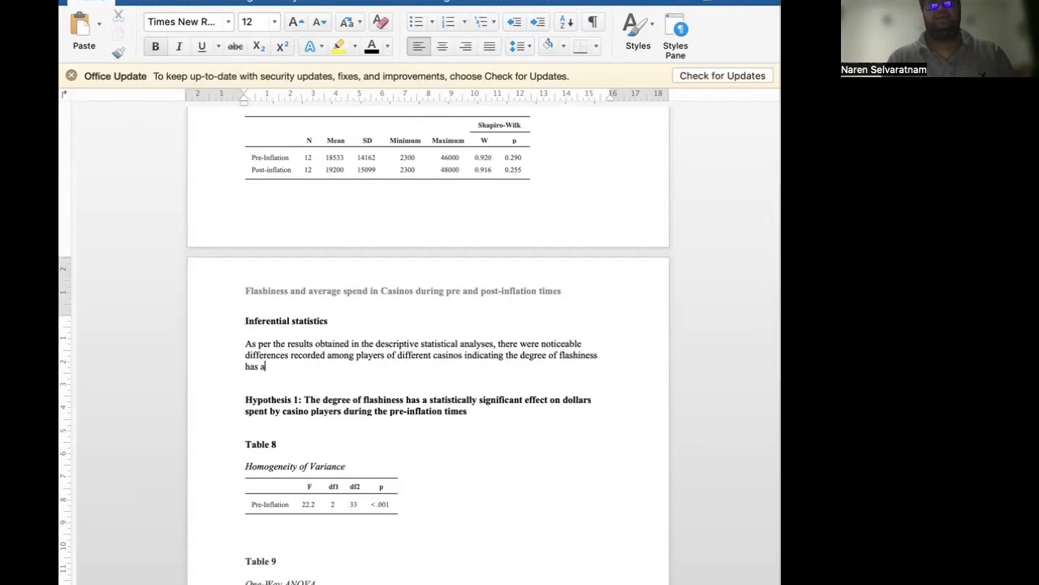
pyautogui.press('BackSpace')
pyautogui.press('BackSpace')
pyautogui.press('BackSpace')
pyautogui.write('impa')
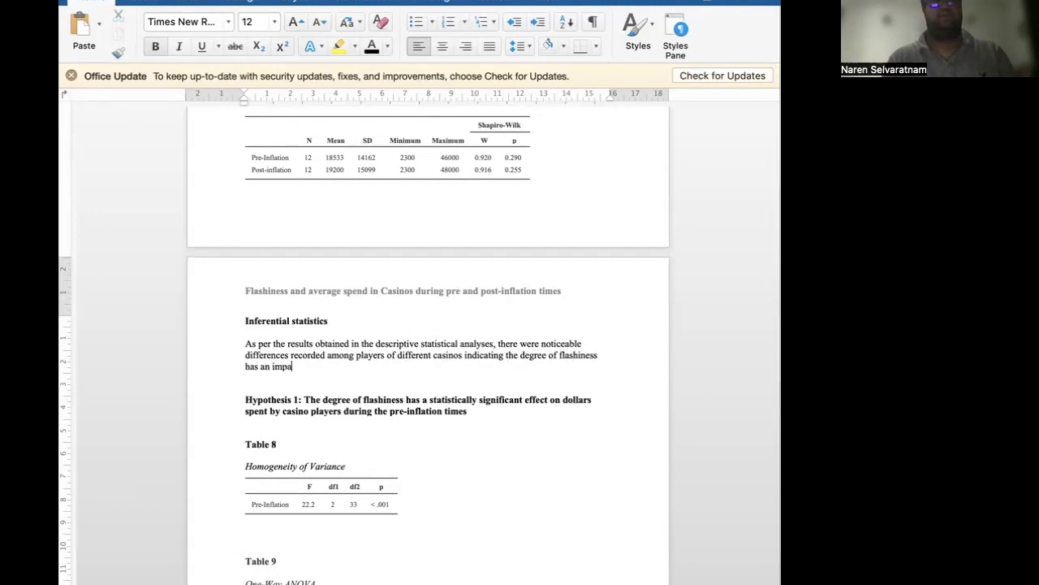
pyautogui.write('ct on the average spending. The same ')
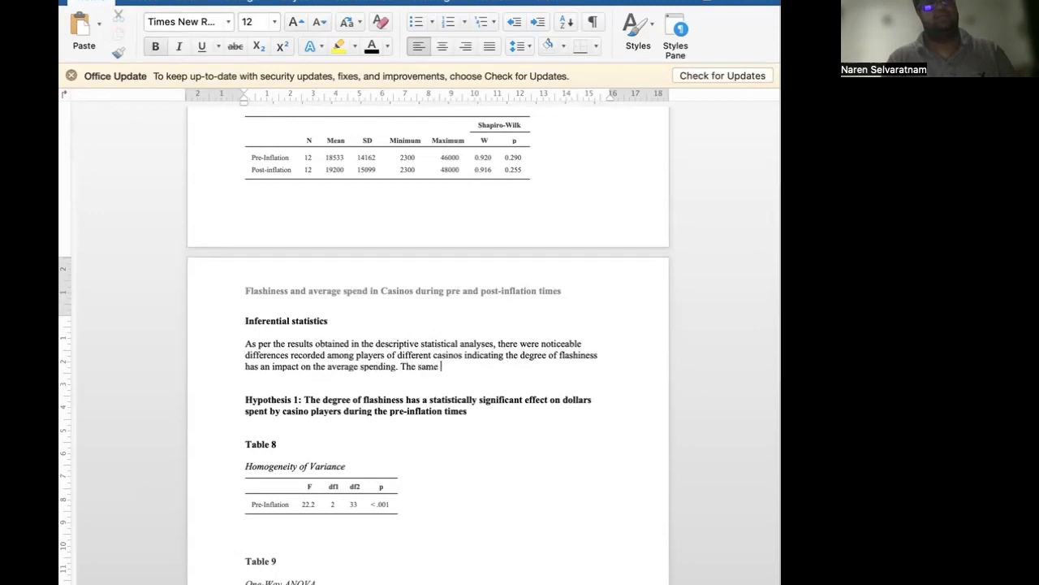
# Add the sentence "The same differences were noticed in pre-inflation and post-inflation times.".
pyautogui.write('differences were noticed in pre')
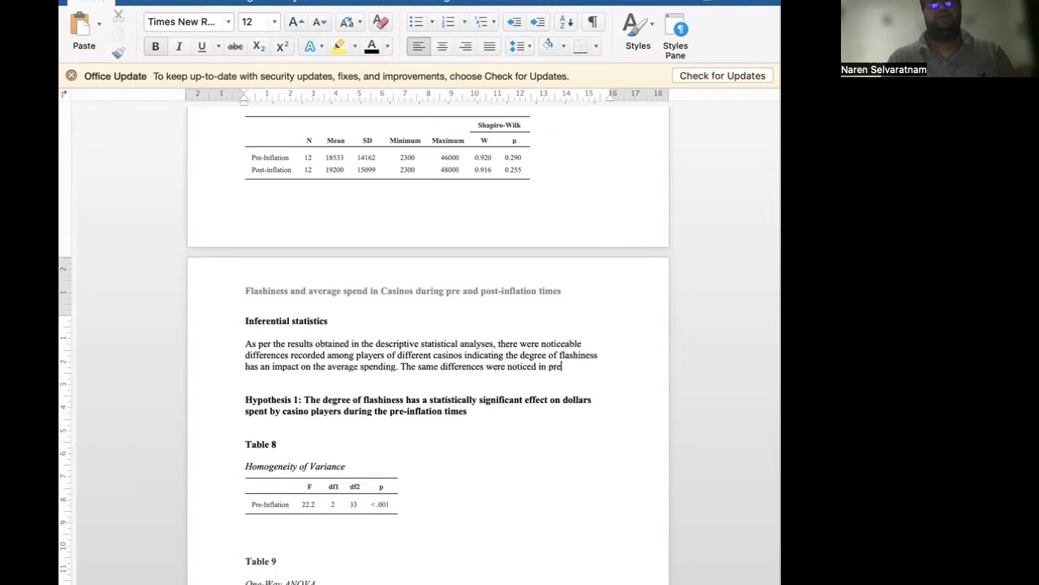
pyautogui.write('-inflation and post-i')
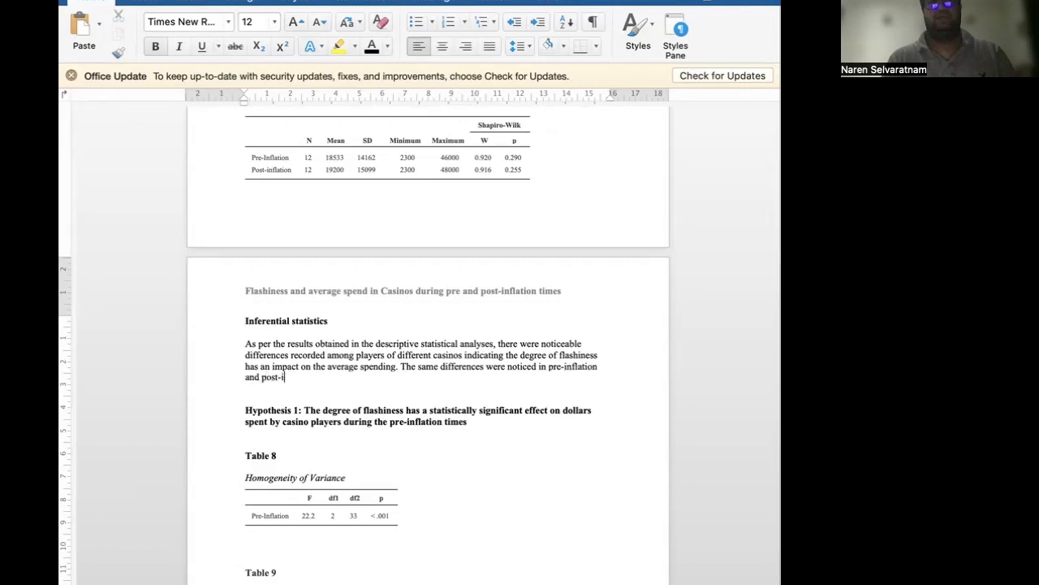
pyautogui.write('nflation times. The')
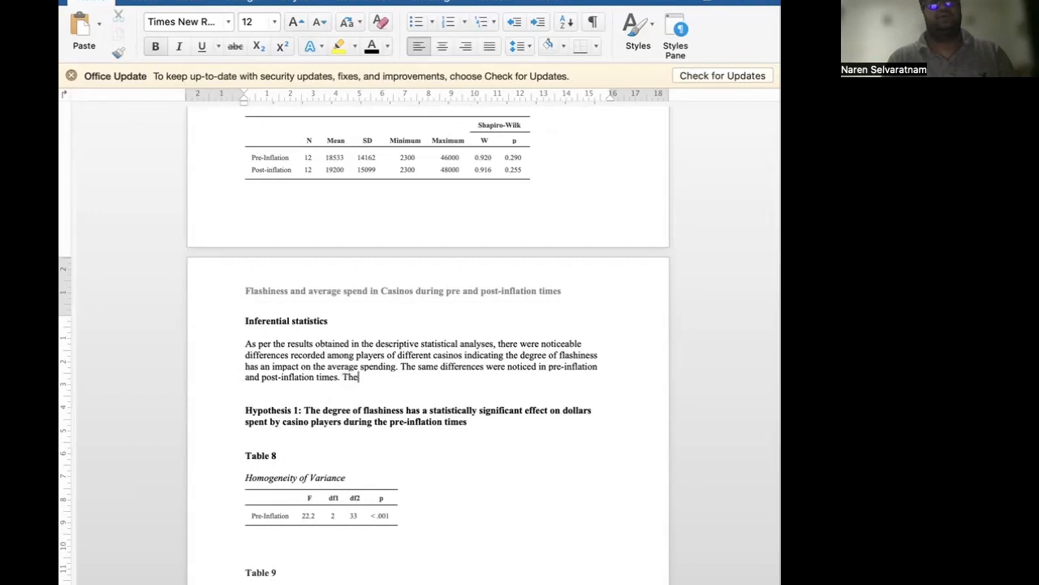
pyautogui.press('BackSpace')
pyautogui.press('BackSpace')
pyautogui.press('BackSpace')
# Add the sentence "Further differences were noticed among each casino between pre and post-inflation times as well.".
pyautogui.write('Further differences were noticed among')
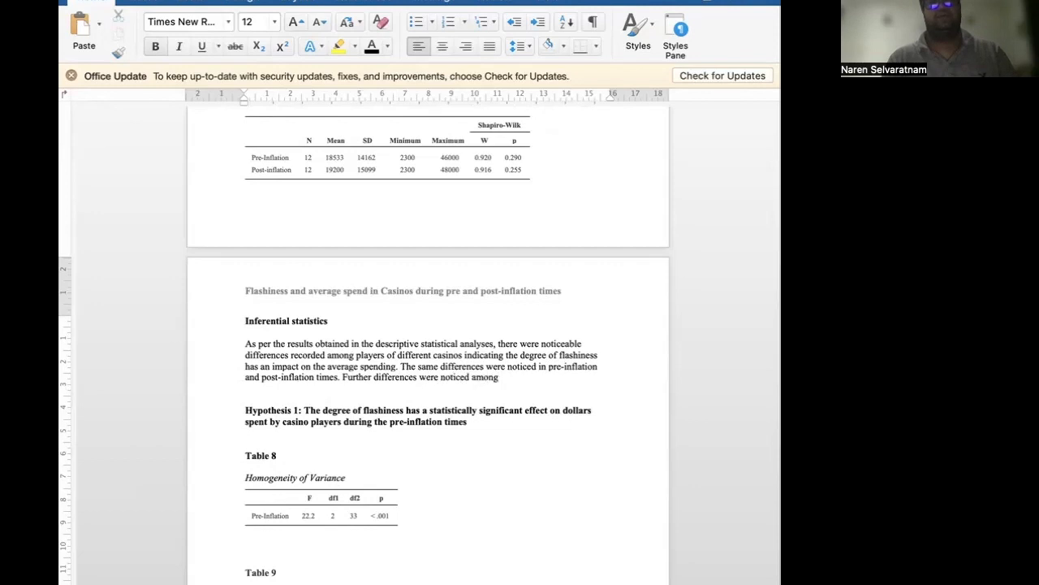
pyautogui.write(' each casino between pre-')
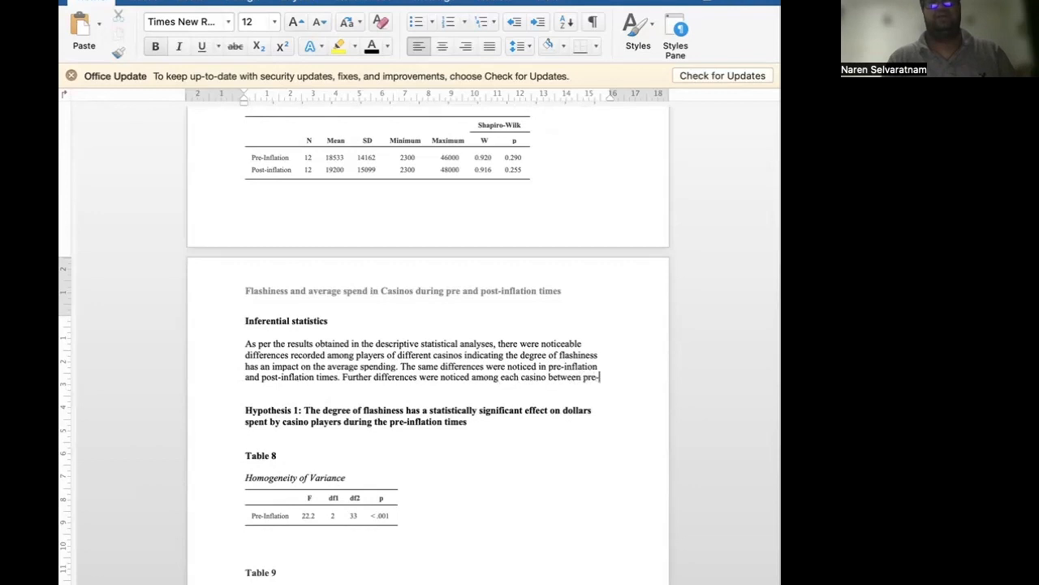
pyautogui.press('BackSpace')
pyautogui.write(' and post i')
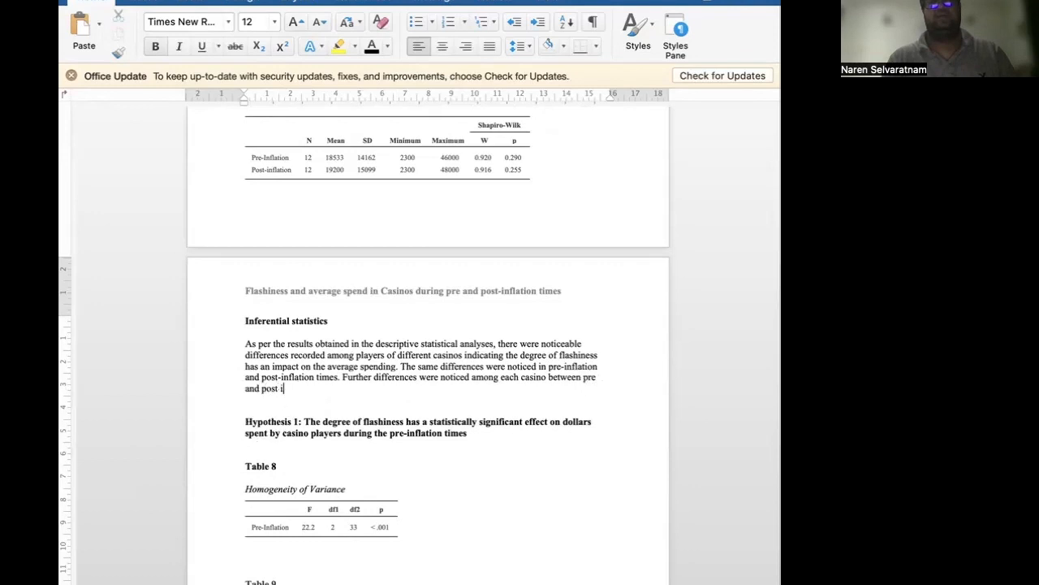
pyautogui.write('nflation times as well.')
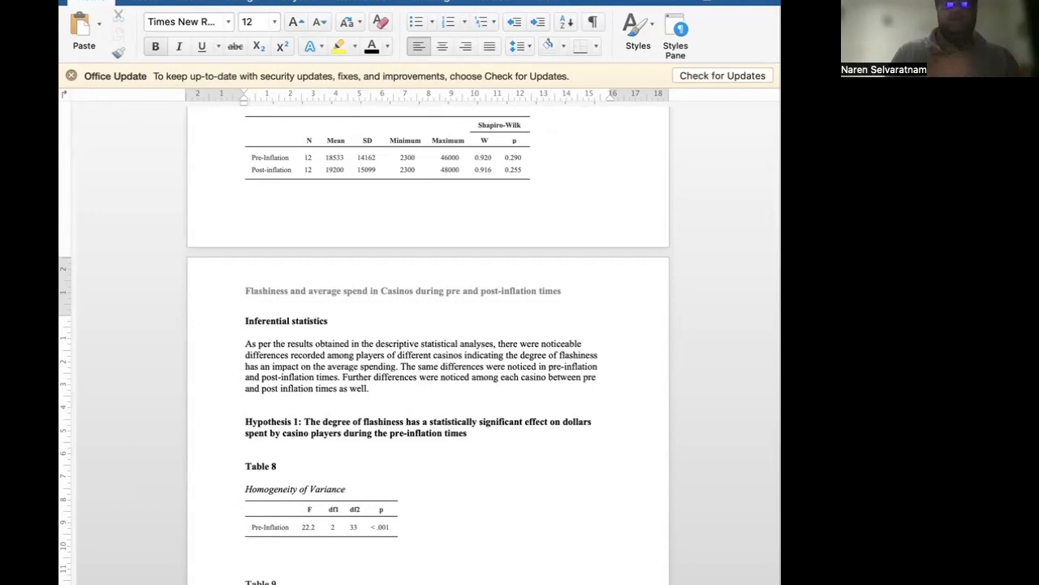
pyautogui.click(281, 388)
pyautogui.press('BackSpace')
pyautogui.write('-')
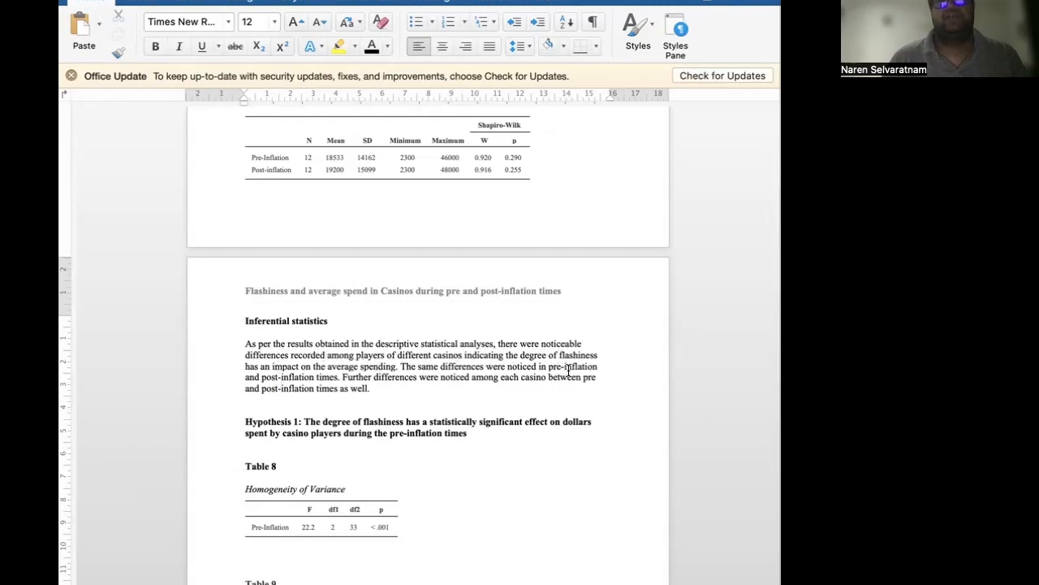
# Extend the sentence about the same differences in pre- and post-inflation times with "for all types of casinos".
pyautogui.click(339, 376)
pyautogui.write('for al')
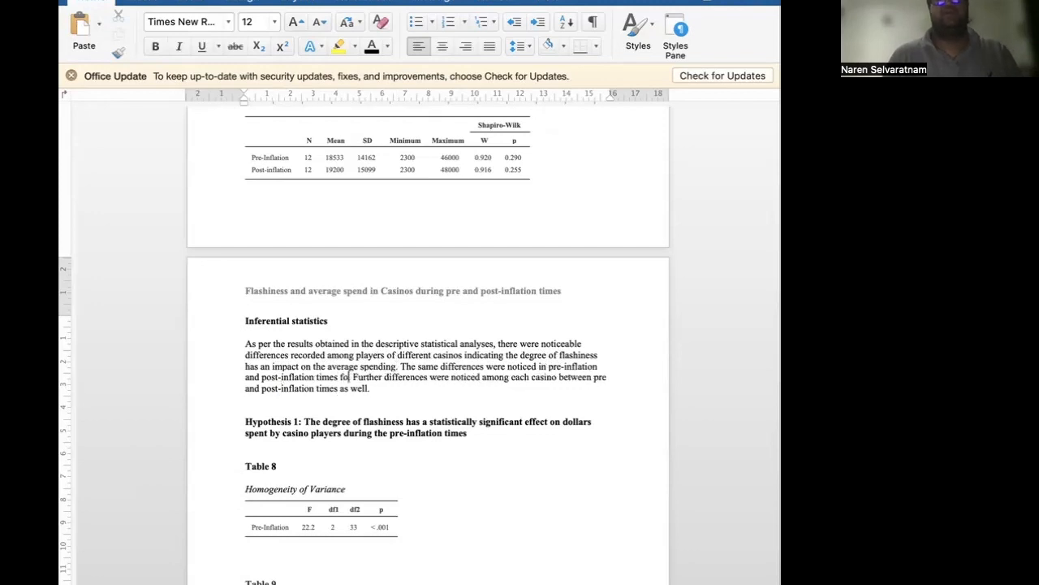
pyautogui.write('l types of')
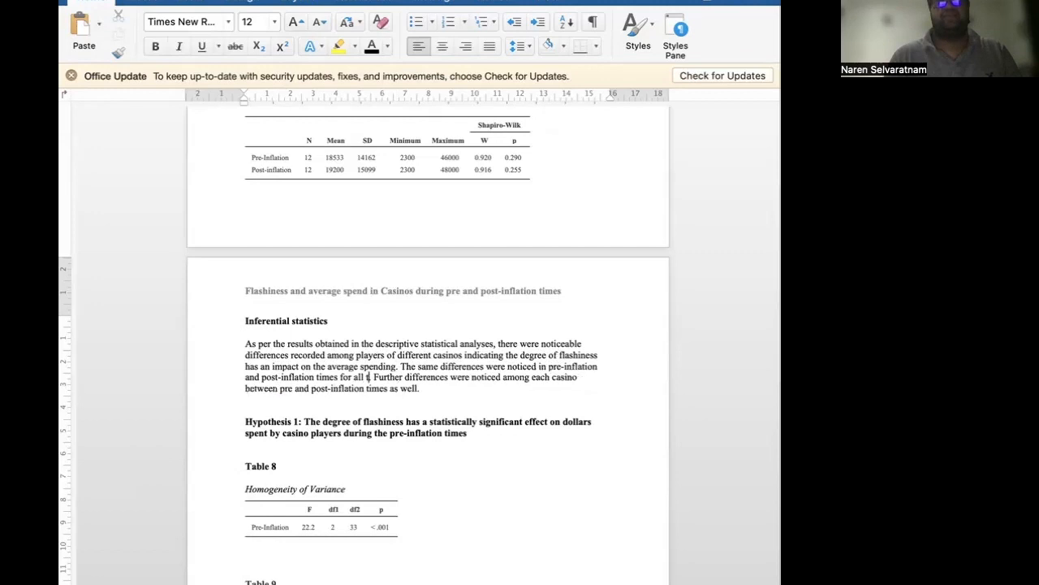
pyautogui.write(' casinos.')
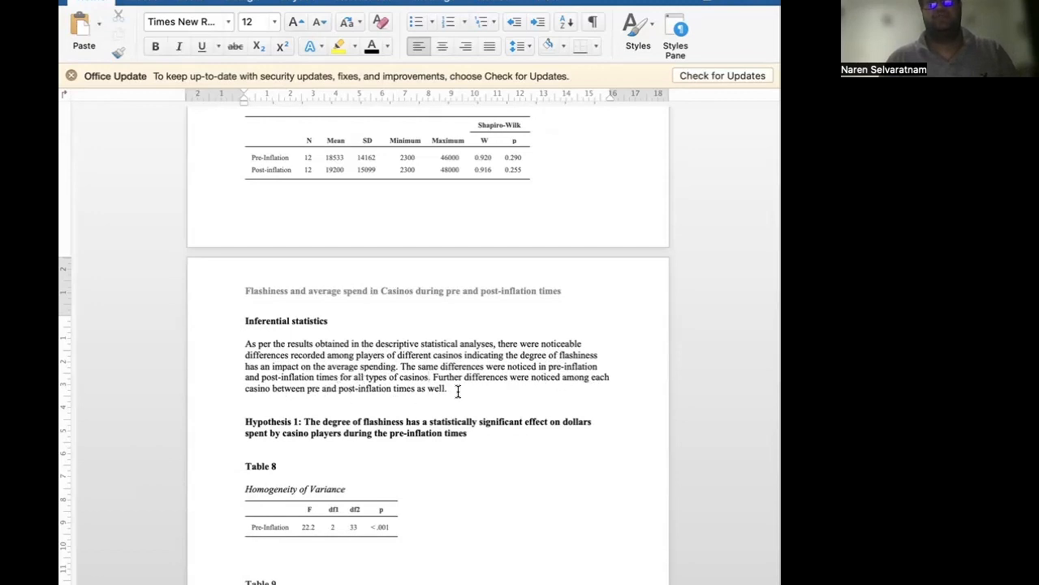
# Extend the paragraph's last sentence with "indicating the inflation also to have an impact on the average spend by individual players".
pyautogui.click(456, 389)
pyautogui.write('indicating the ')
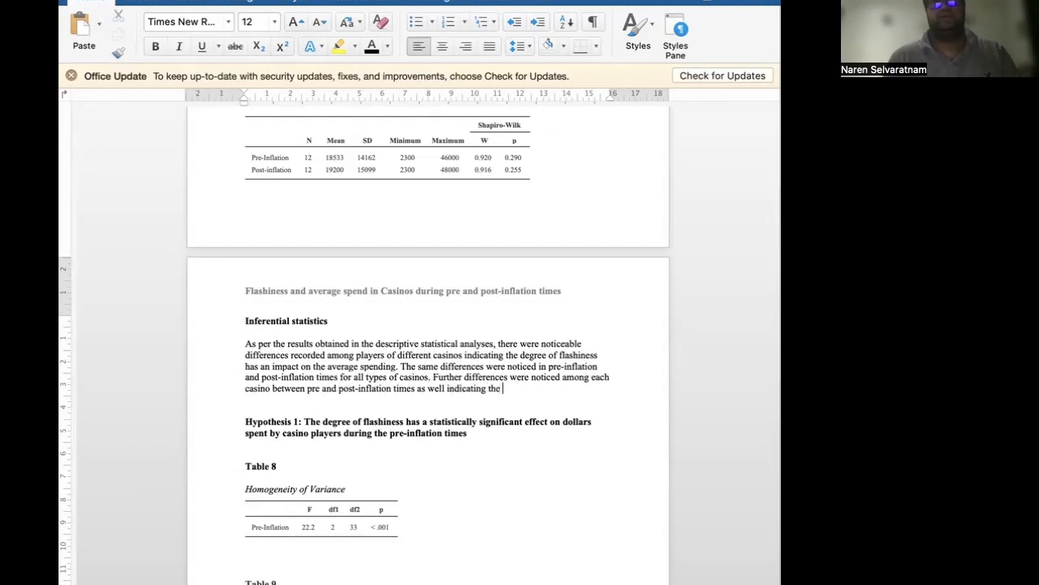
pyautogui.write('inflation also to have an imp')
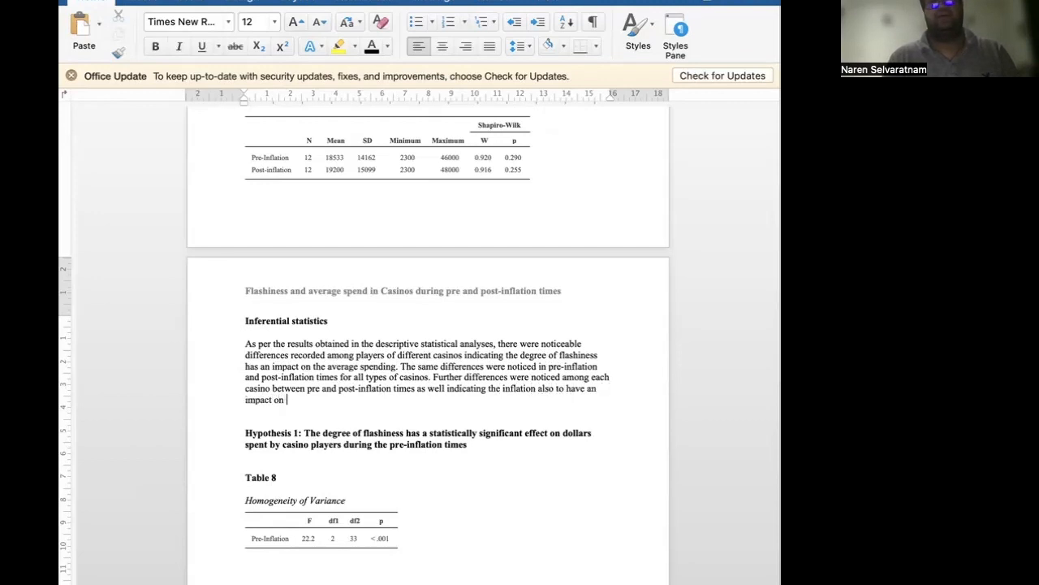
pyautogui.write('act on the average spend b')
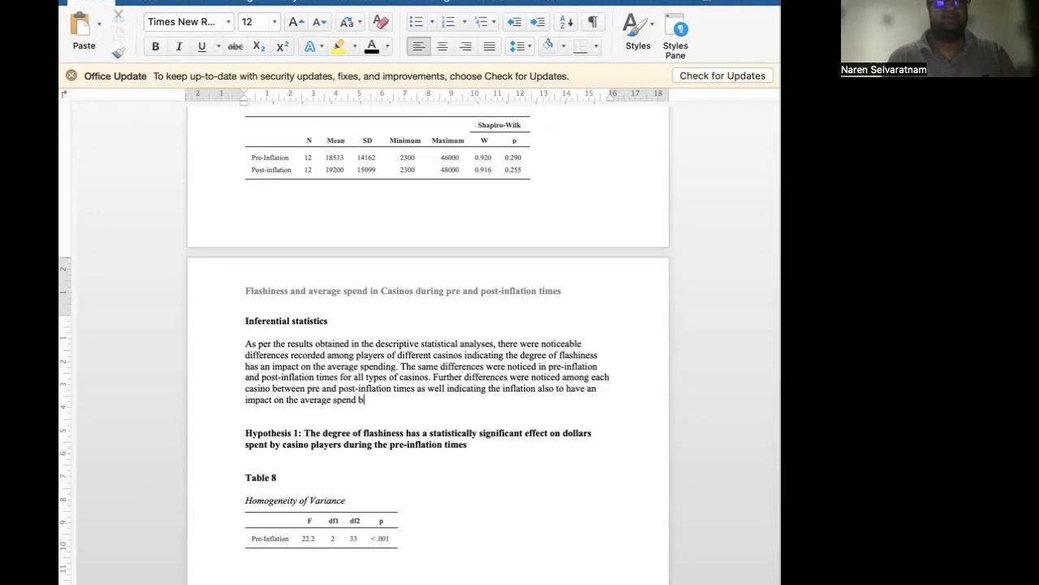
pyautogui.write('y inidividual players.')
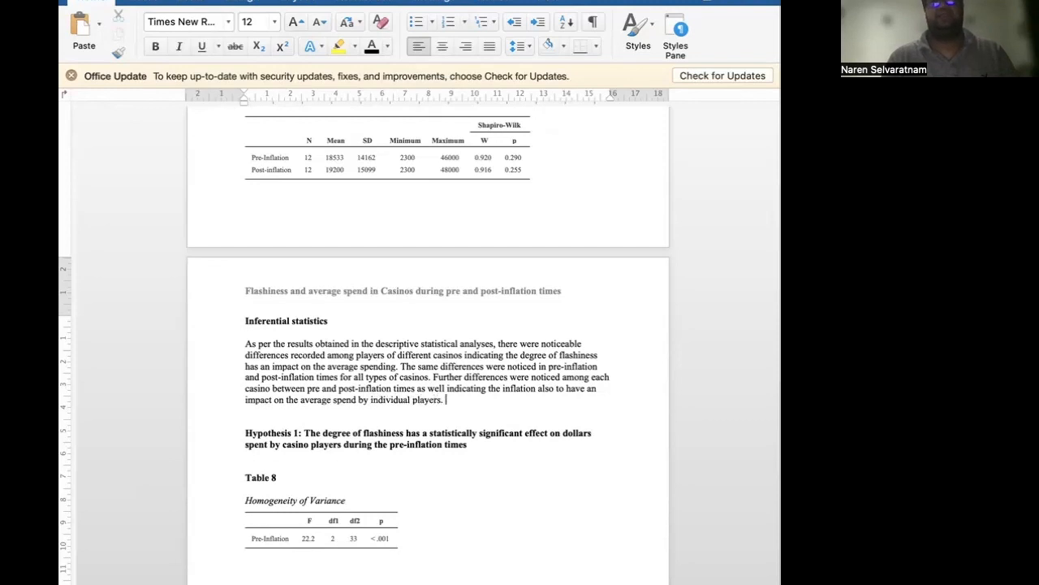
# Give the introductory paragraph double line spacing and replace "to have" with "had" in its last sentence.
pyautogui.moveTo(447, 400); pyautogui.dragTo(246, 345)
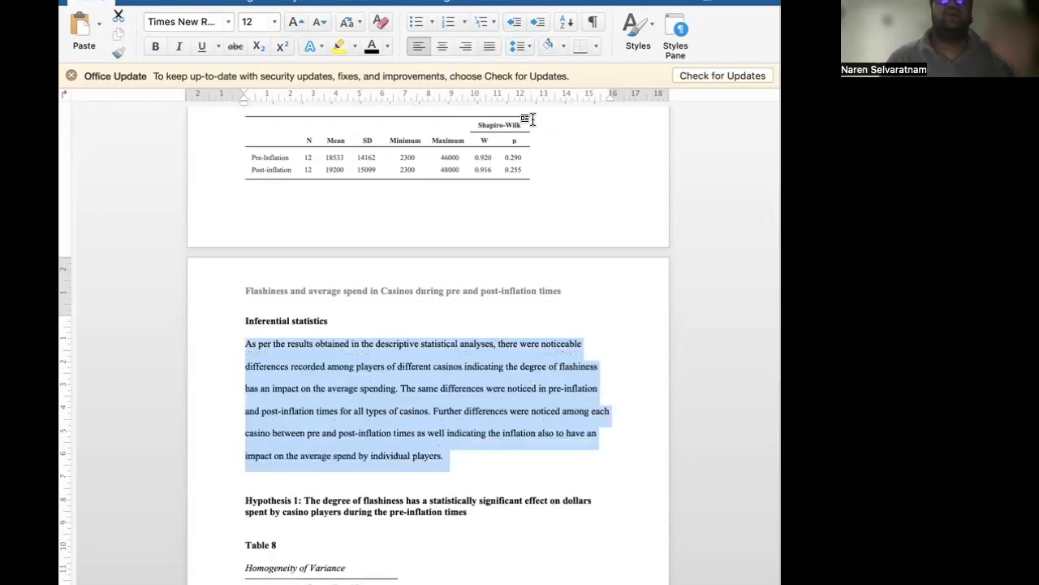
pyautogui.click(577, 435)
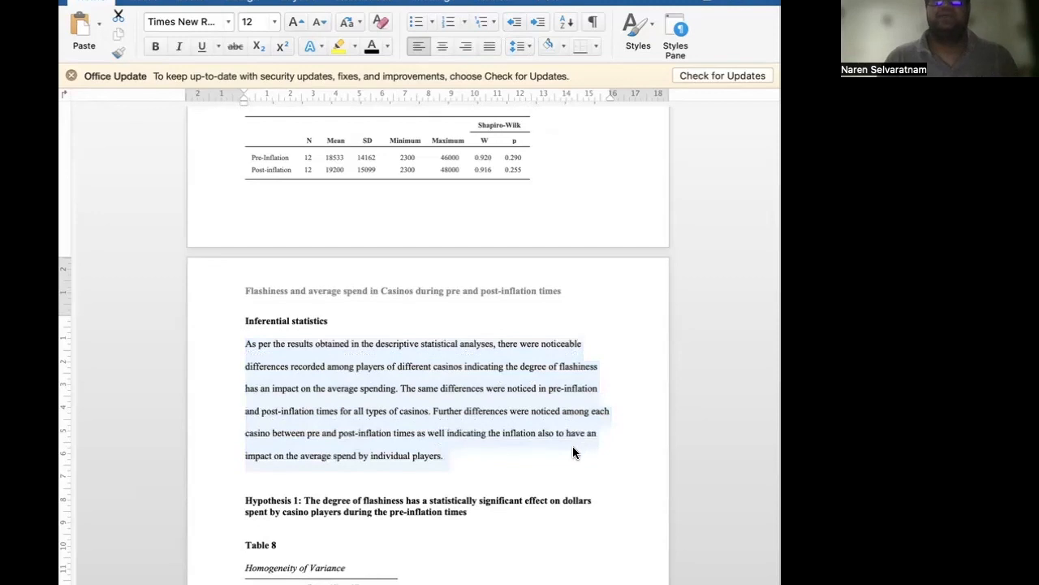
pyautogui.press('BackSpace')
pyautogui.press('BackSpace')
pyautogui.press('BackSpace')
pyautogui.press('BackSpace')
pyautogui.press('BackSpace')
pyautogui.press('BackSpace')
pyautogui.press('BackSpace')
pyautogui.write('had')
pyautogui.click(539, 472)
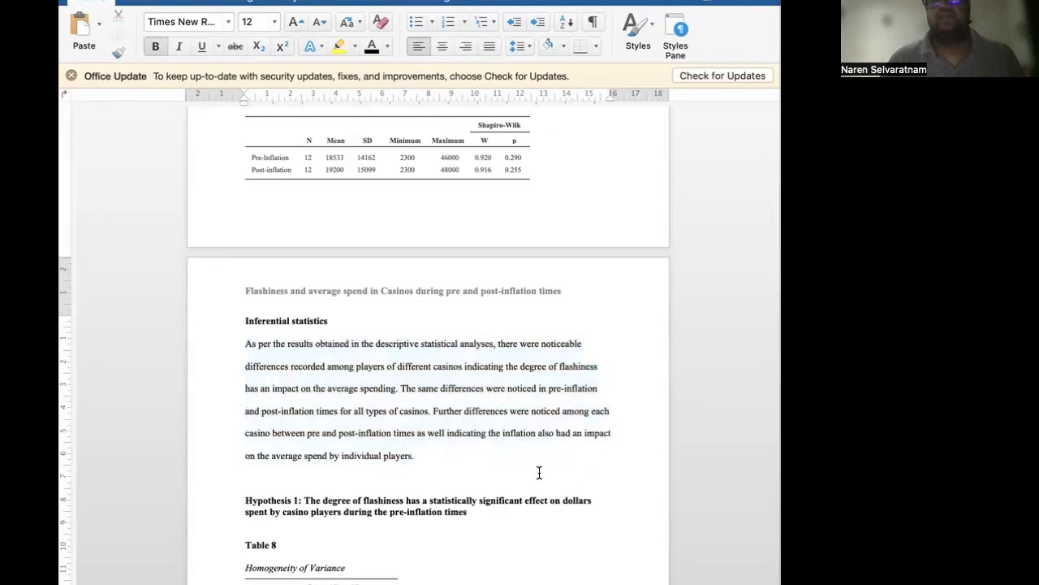
# Change "spend" to "spending" in the introductory paragraph's last sentence.
pyautogui.scroll(-2, 539, 472)
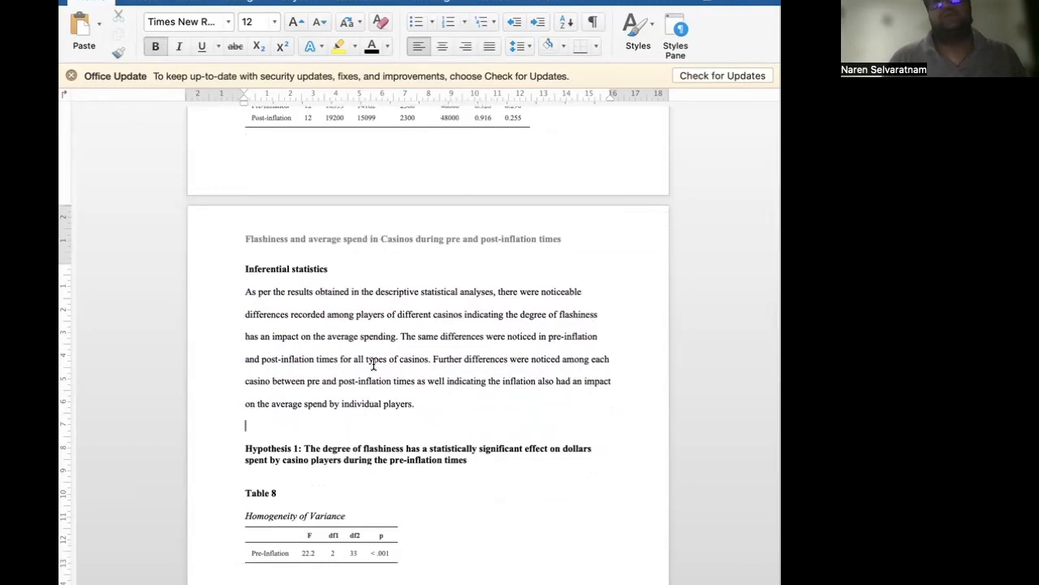
pyautogui.click(327, 404)
pyautogui.write('ing')
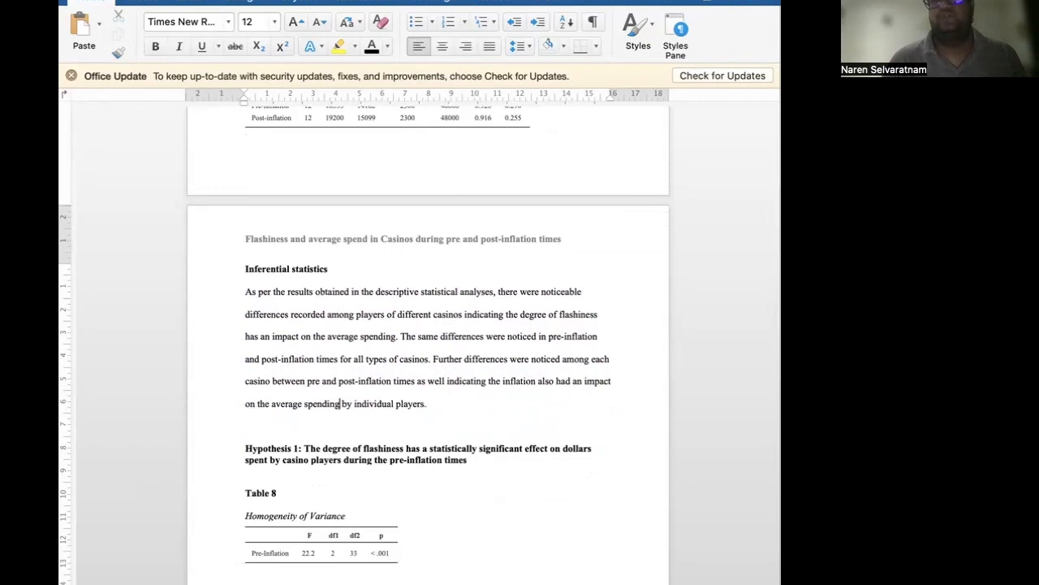
# Insert an empty line below the Hypothesis 1 heading and change "the inflation" to "that inflation" in the introductory paragraph's last sentence.
pyautogui.scroll(-5, 292, 415)
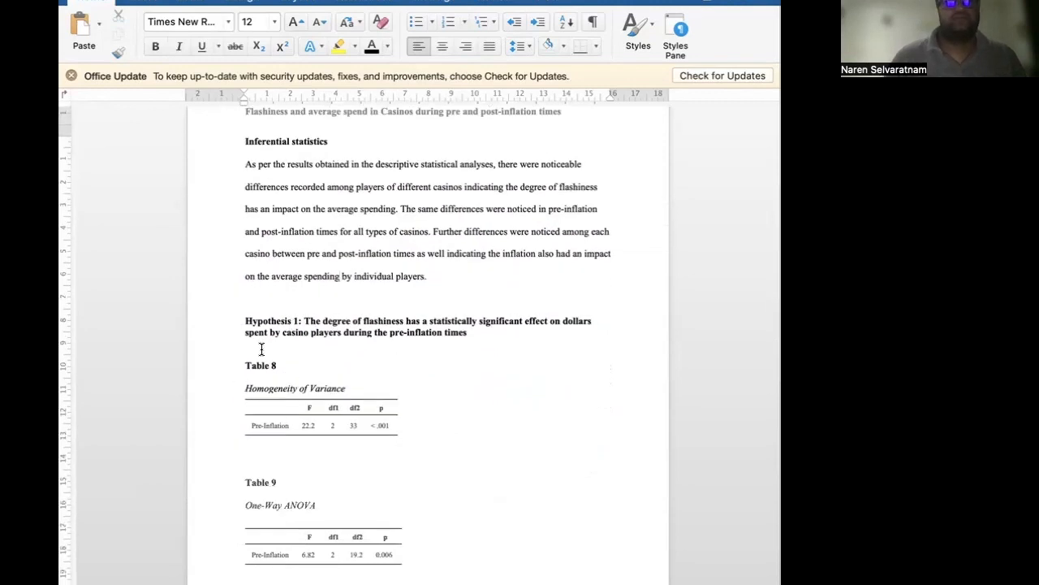
pyautogui.press('Return')
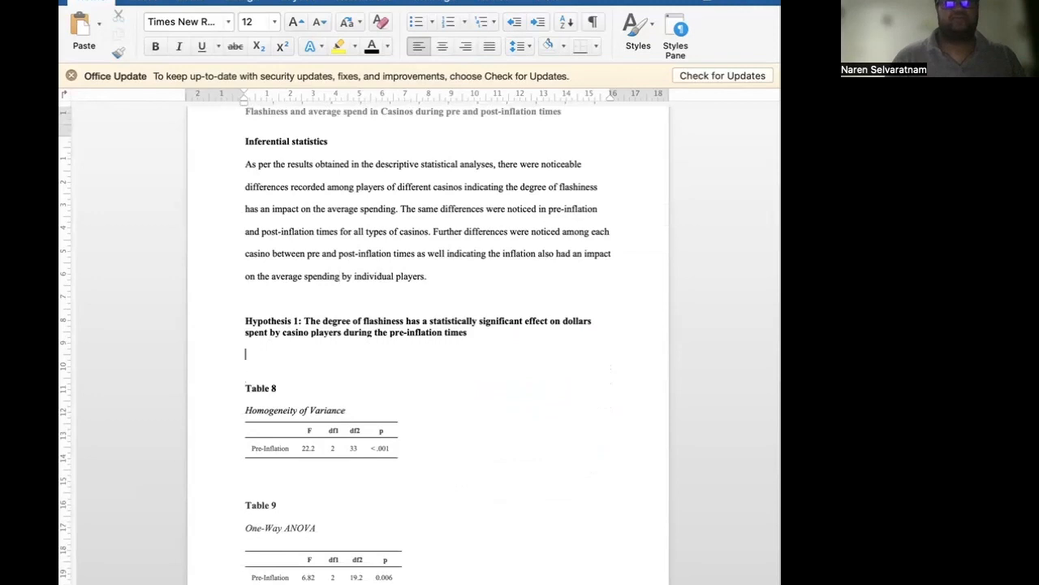
pyautogui.moveTo(494, 268); pyautogui.dragTo(495, 305)
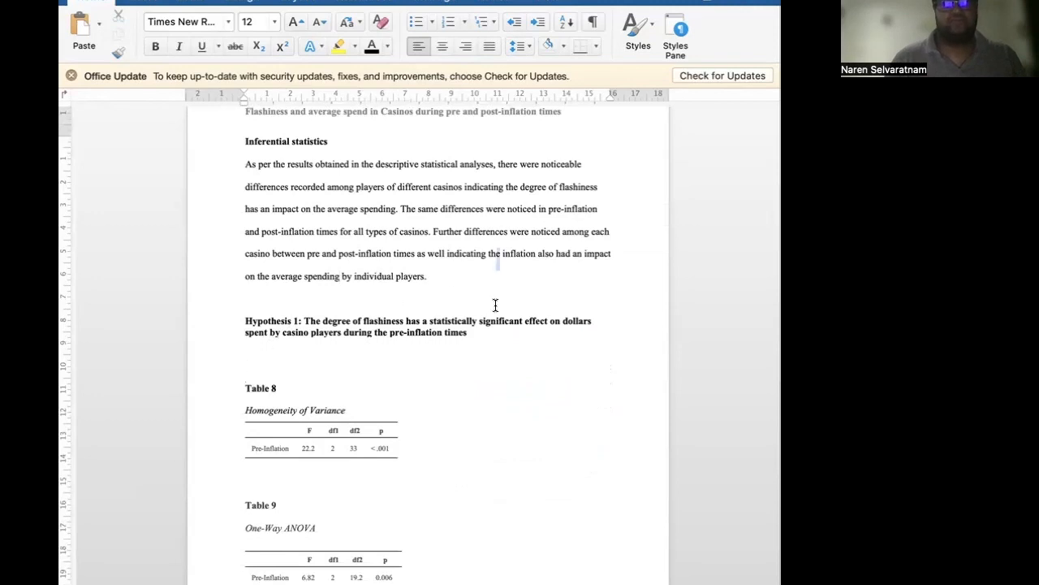
pyautogui.write('at')
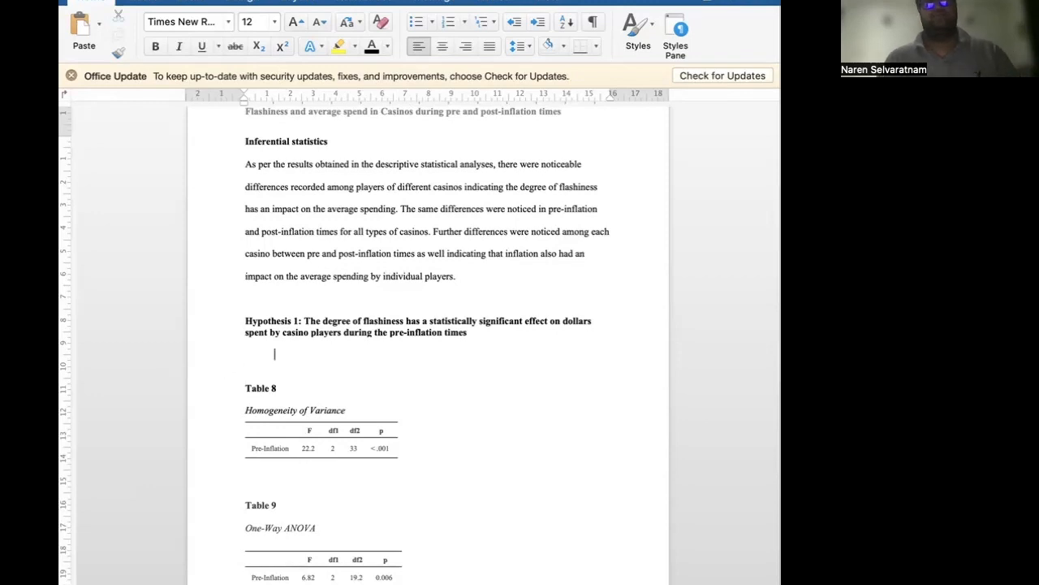
# Write an indented sentence under Hypothesis 1: "The degree of flashiness and its impact on spending during pre-inflation times was first assessed by running a one-way ANOVA.".
pyautogui.write('The deg')
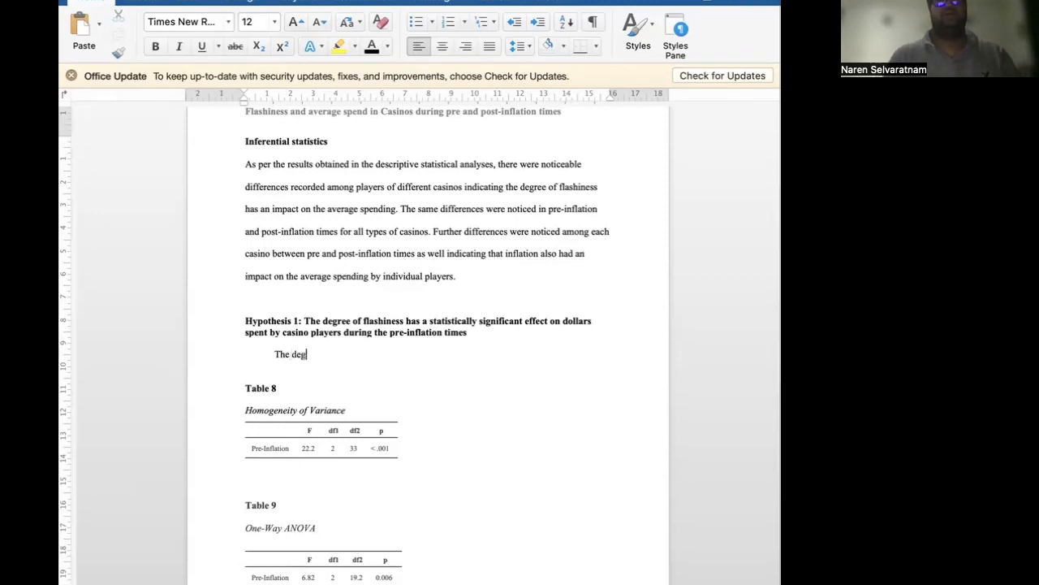
pyautogui.write('ree of ')
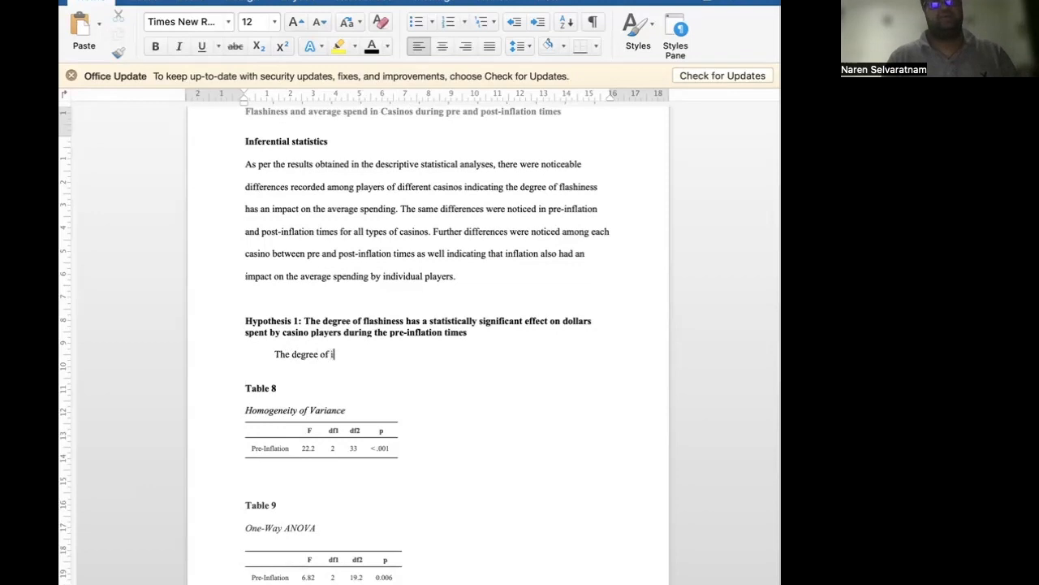
pyautogui.write('flashiness and its impact on sp')
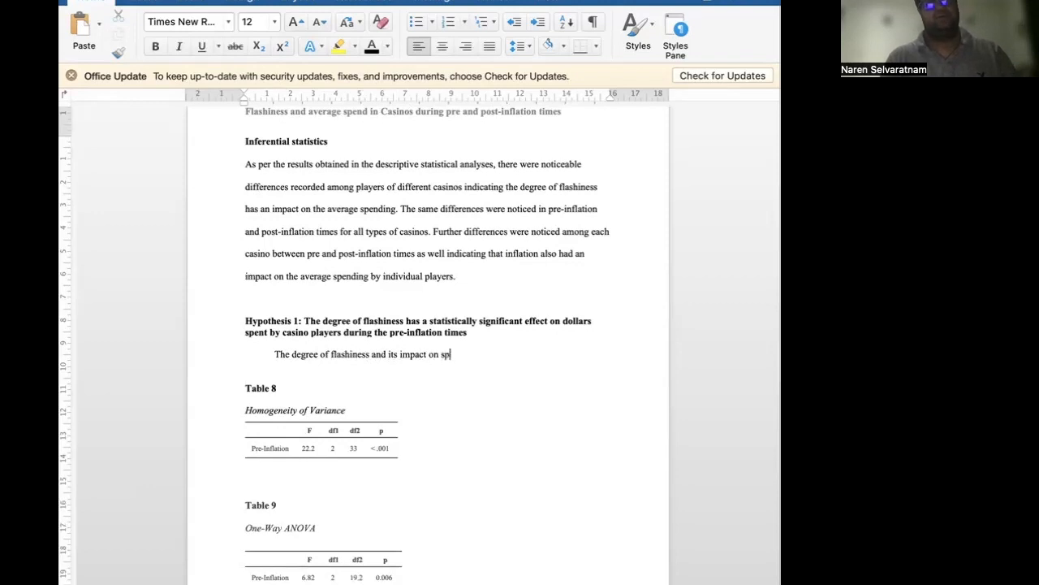
pyautogui.write('ending wa')
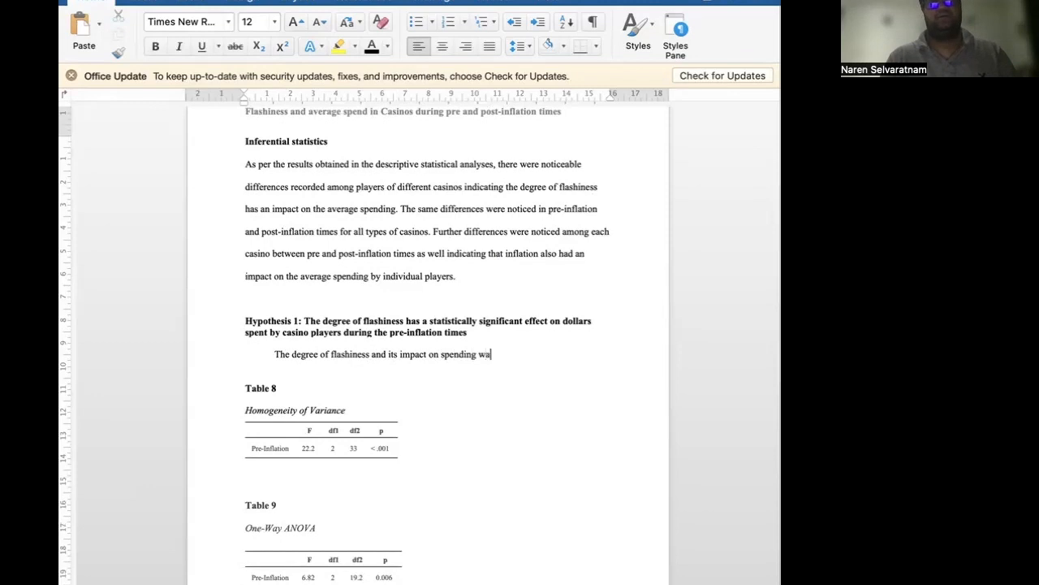
pyautogui.press('BackSpace')
pyautogui.press('BackSpace')
pyautogui.press('BackSpace')
pyautogui.write('during pre-inflation times was')
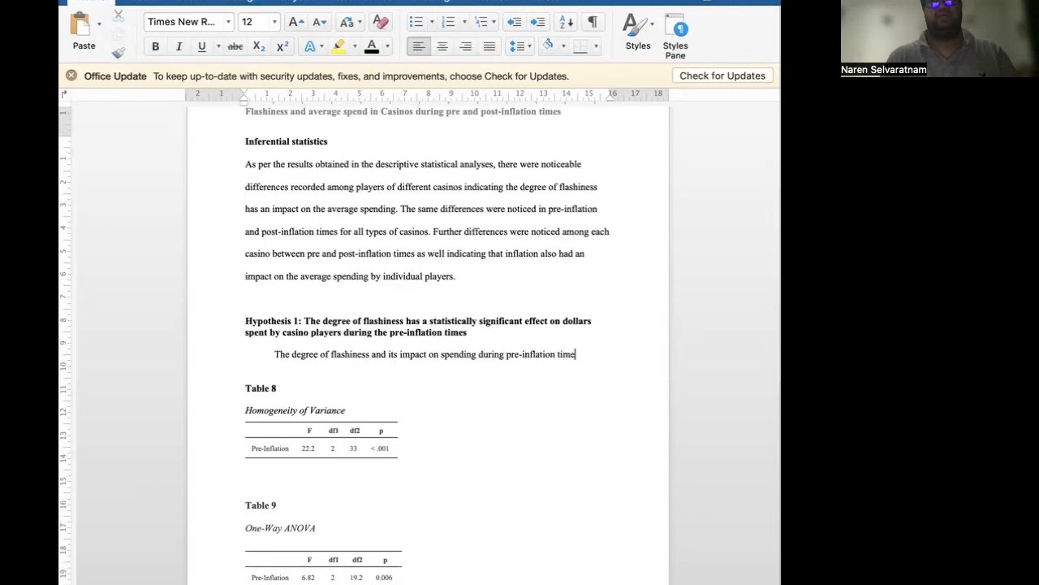
pyautogui.write('assessed by a')
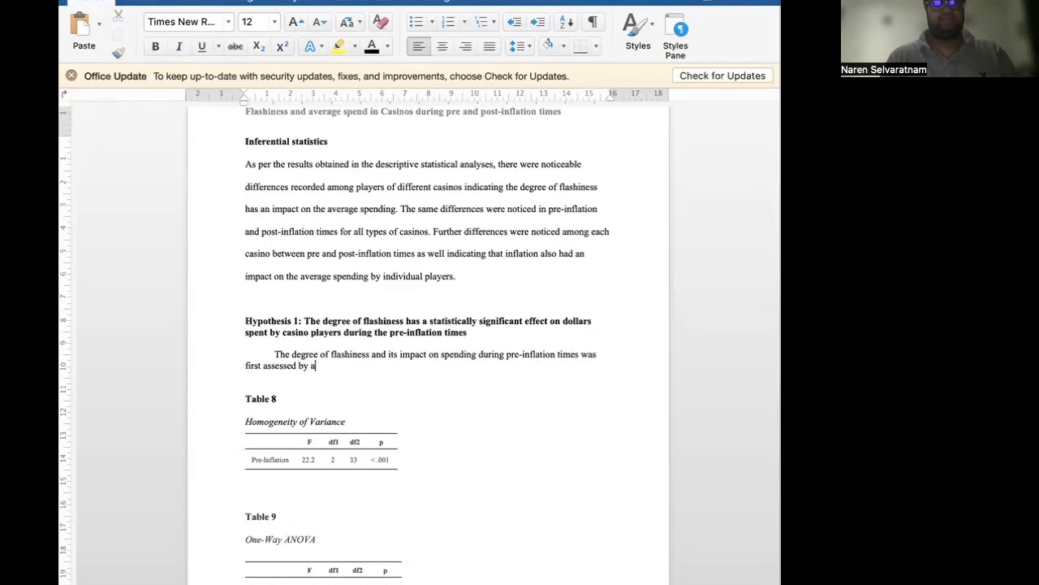
pyautogui.write('unning a one-way ANOVA.')
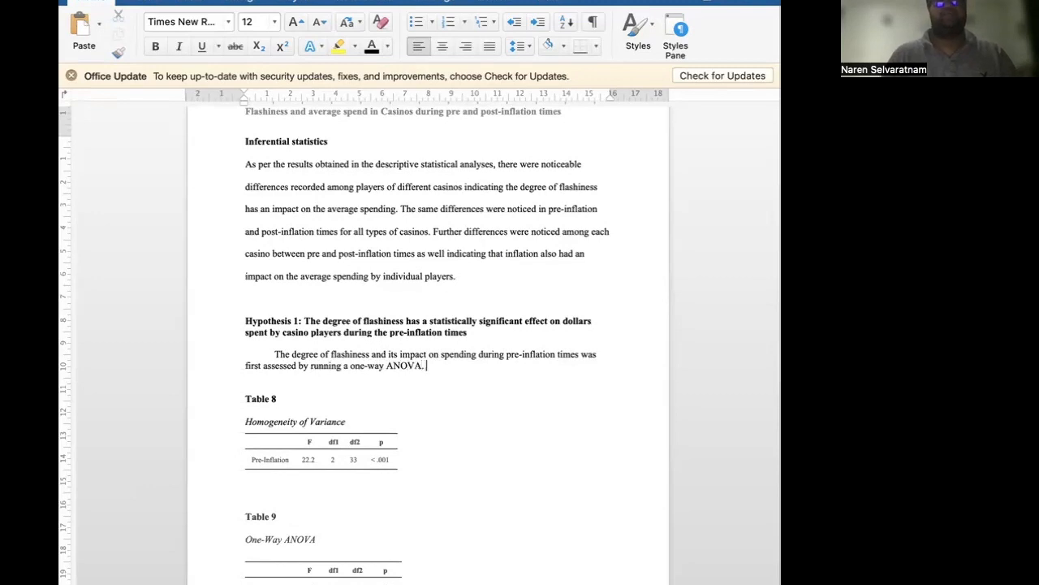
# Give the one-way ANOVA sentence under the Hypothesis 1 heading double line spacing.
pyautogui.scroll(-3, 227, 304)
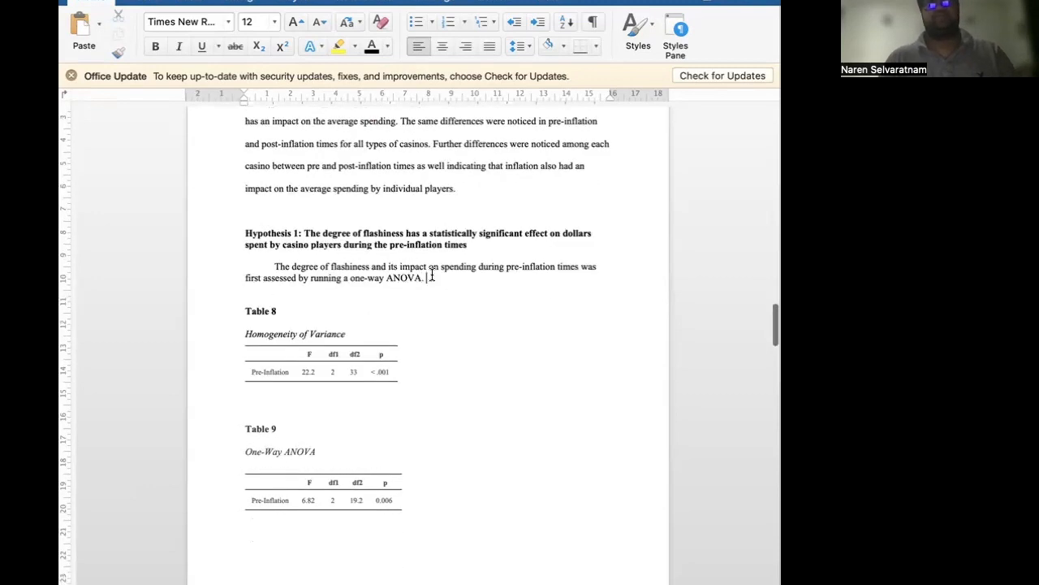
pyautogui.moveTo(413, 278); pyautogui.dragTo(274, 267)
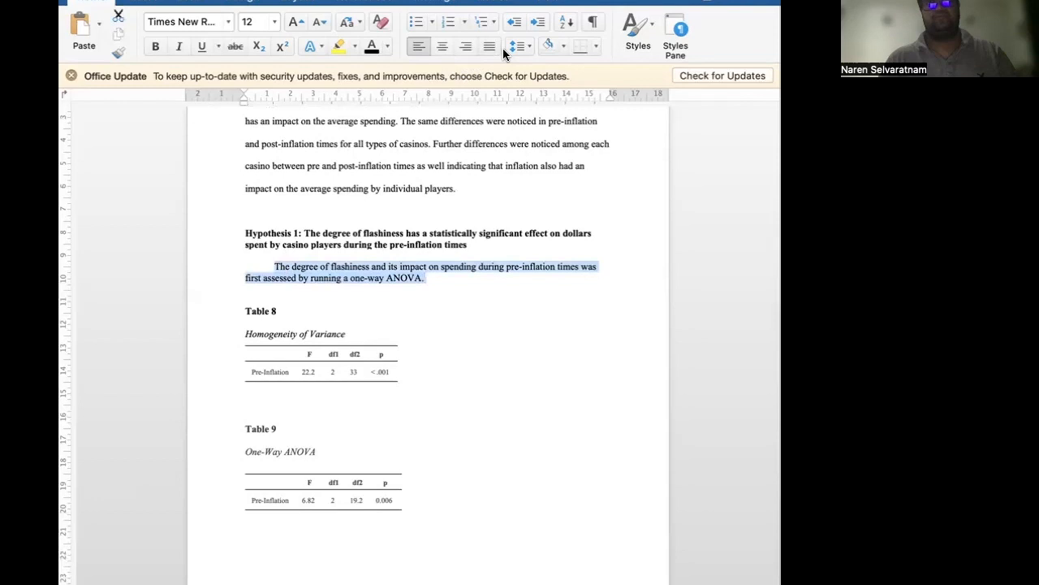
pyautogui.press('super+2')
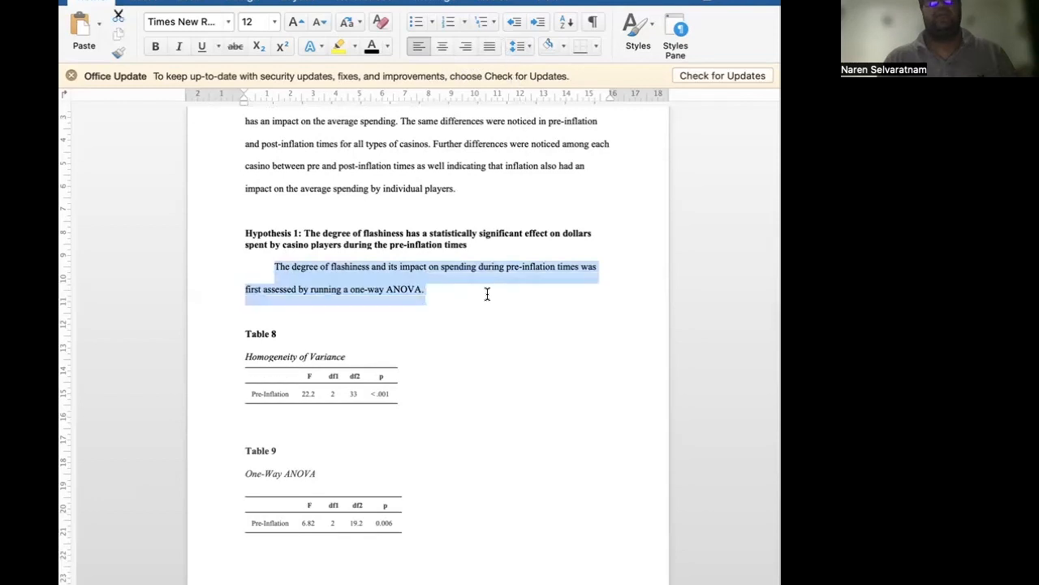
# Review the Shapiro-Wilk values in Table 2 and the pre-inflation results in Tables 8 and 9.
pyautogui.click(487, 292)
pyautogui.scroll(2, 487, 293)
pyautogui.scroll(10, 487, 293)
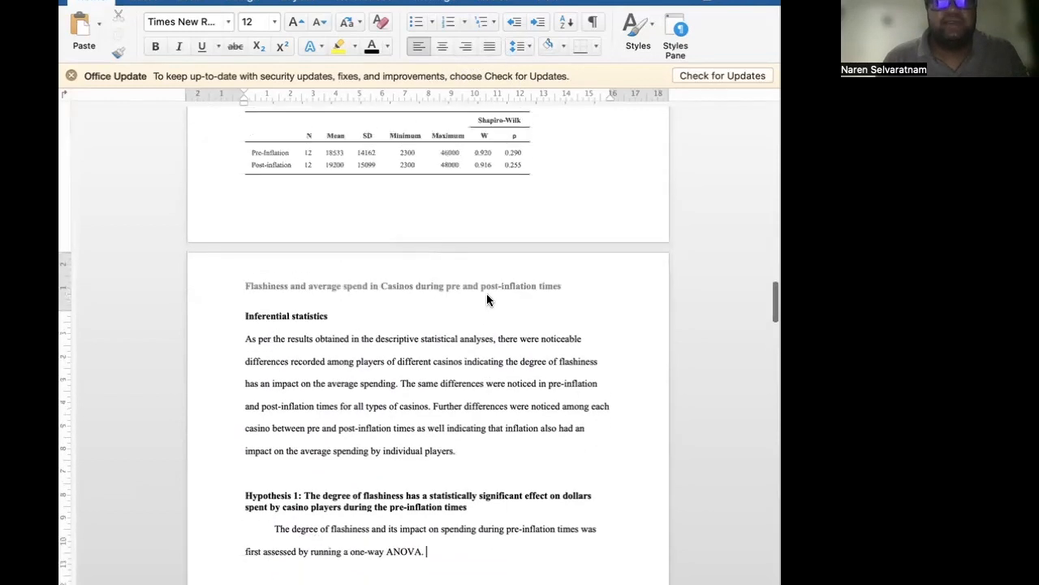
pyautogui.scroll(8, 487, 293)
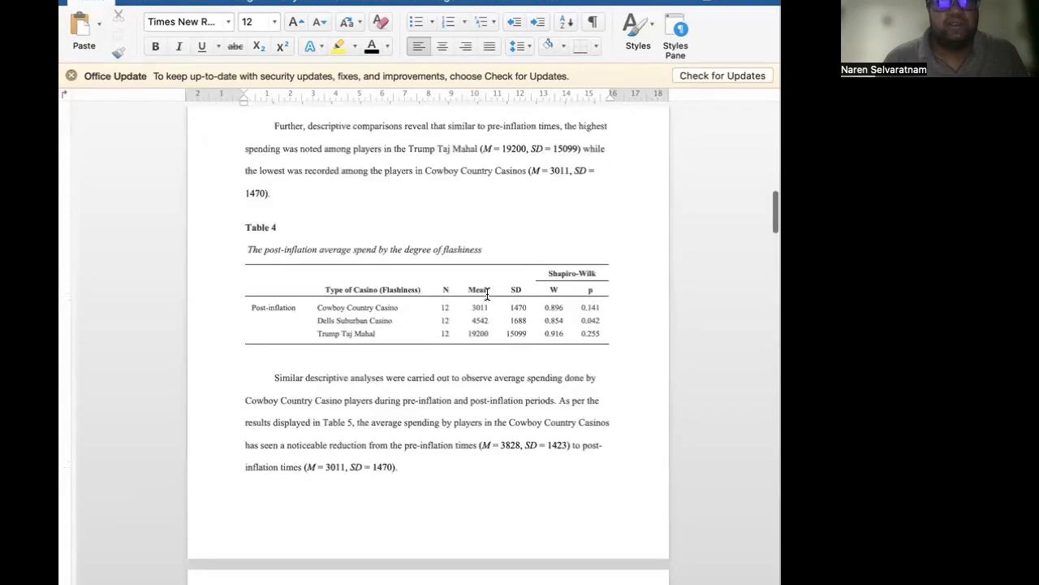
pyautogui.scroll(8, 488, 294)
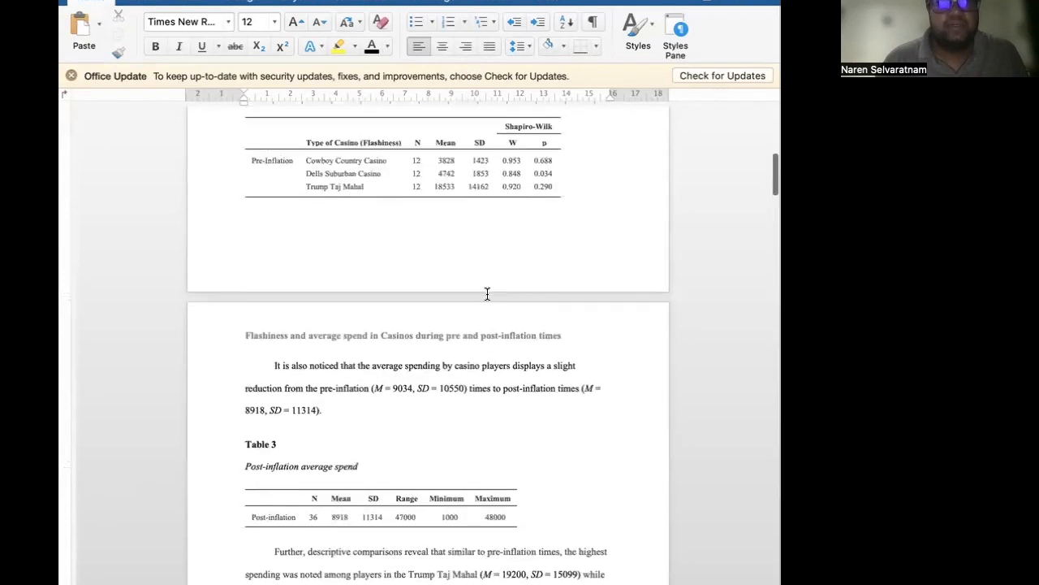
pyautogui.scroll(-1, 487, 294)
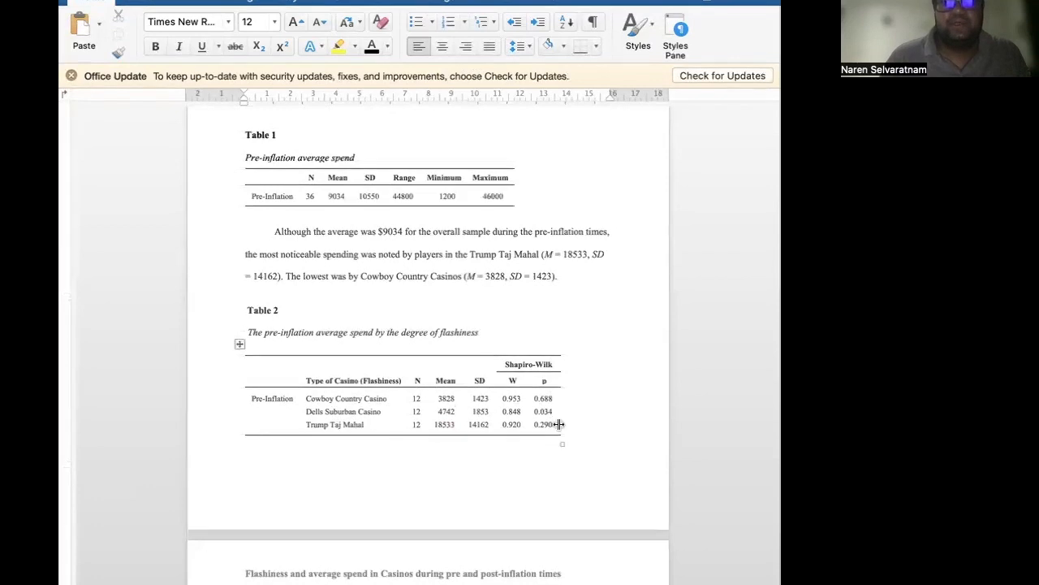
pyautogui.scroll(-3, 537, 425)
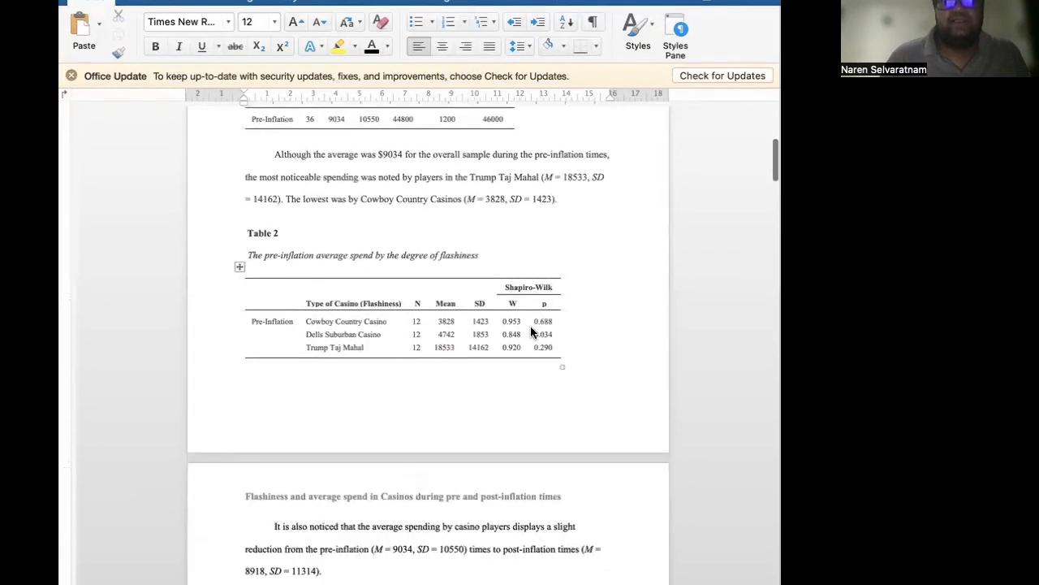
pyautogui.scroll(-1, 541, 326)
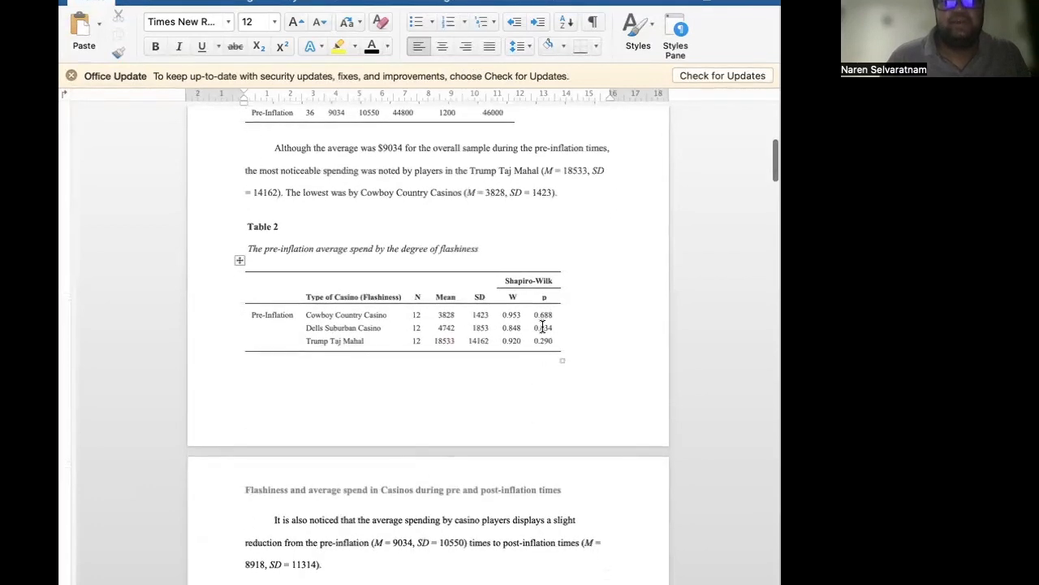
pyautogui.scroll(-20, 537, 324)
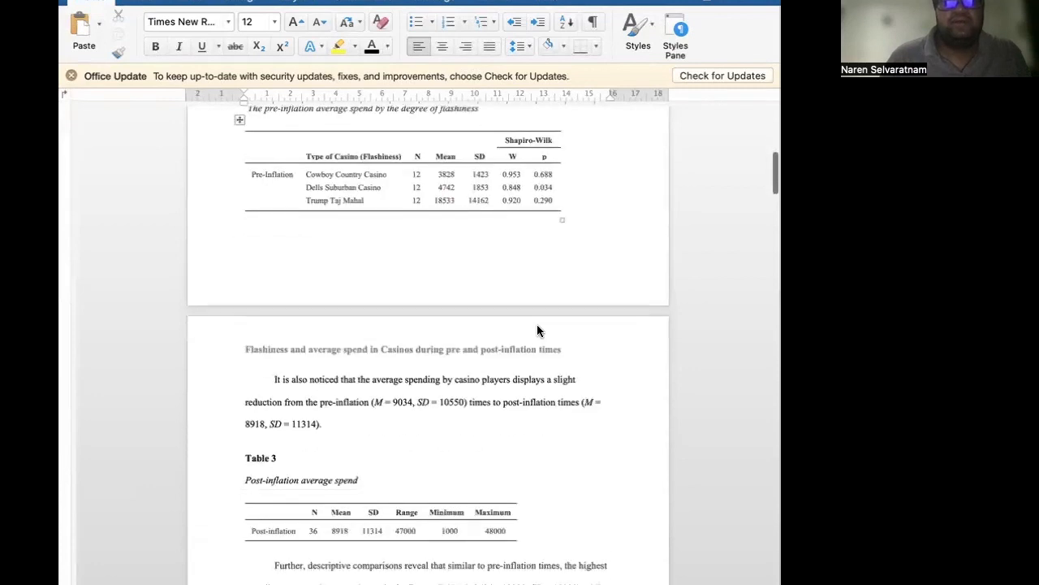
pyautogui.scroll(-20, 537, 324)
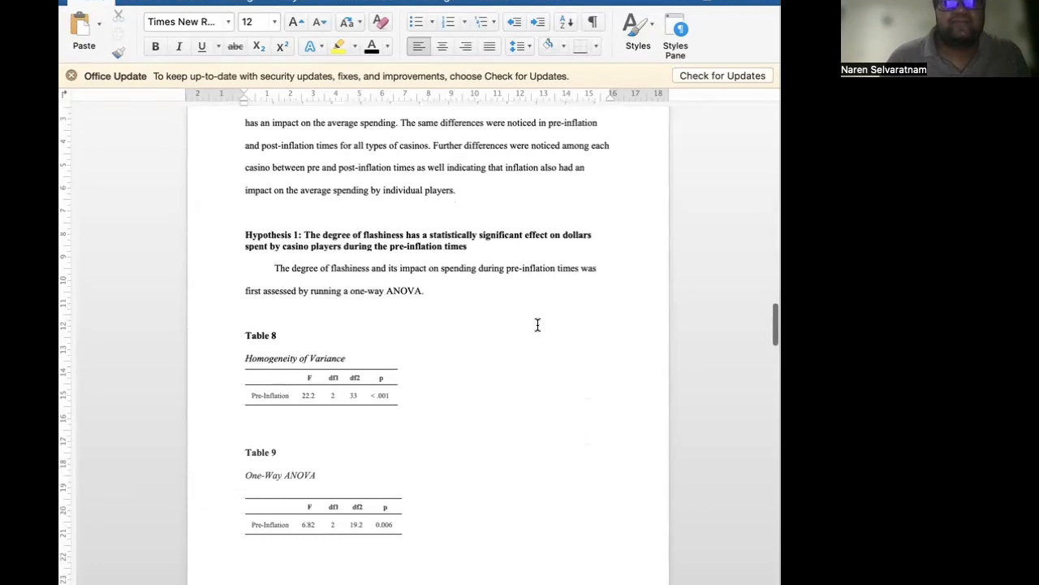
pyautogui.scroll(-2, 537, 324)
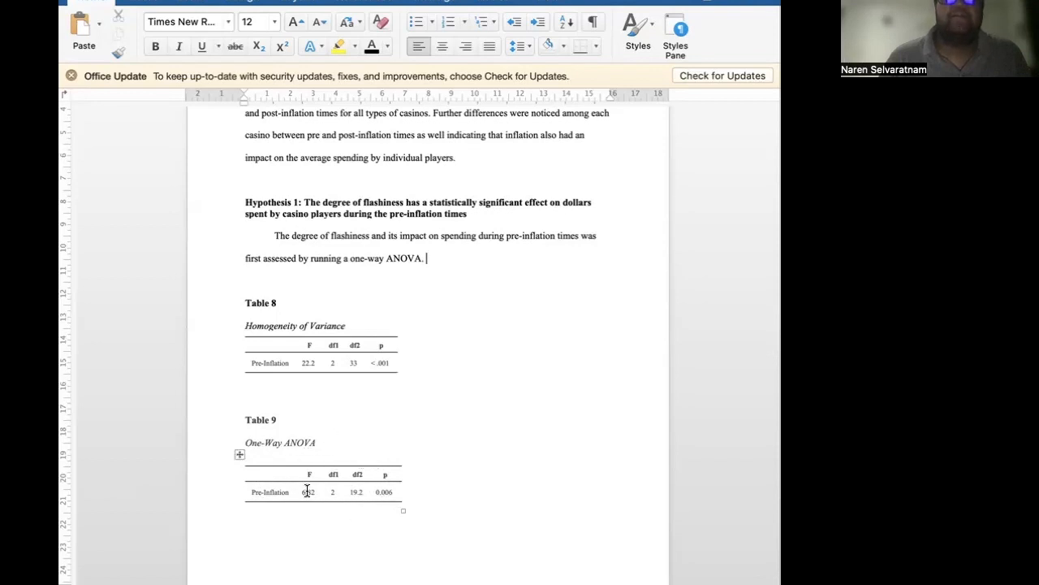
pyautogui.doubleClick(354, 493)
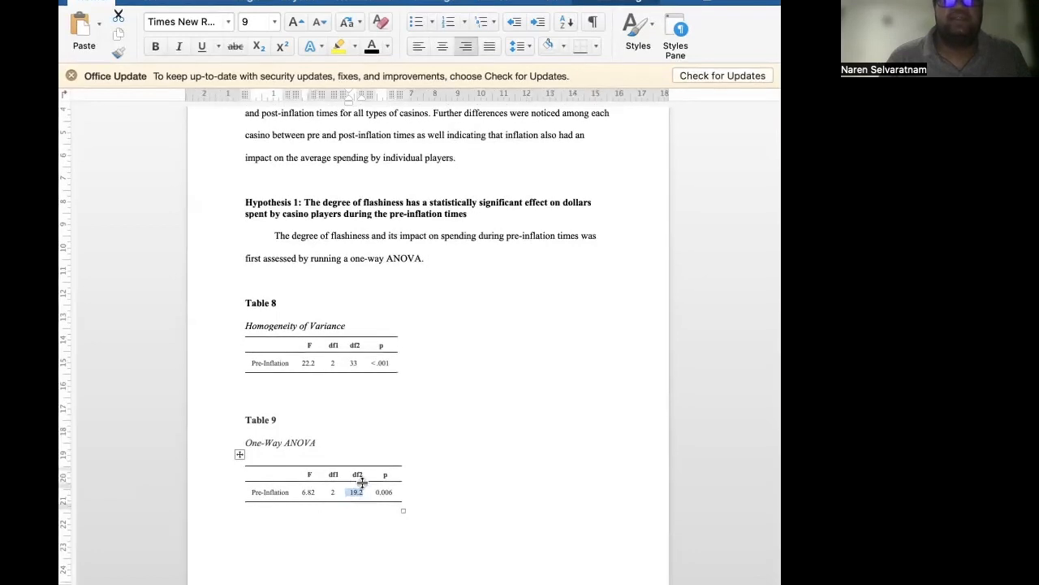
# Continue the Hypothesis 1 paragraph with "Although normality is violated for Dells Suburban Casino group (W =".
pyautogui.click(446, 260)
pyautogui.scroll(-1, 243, 310)
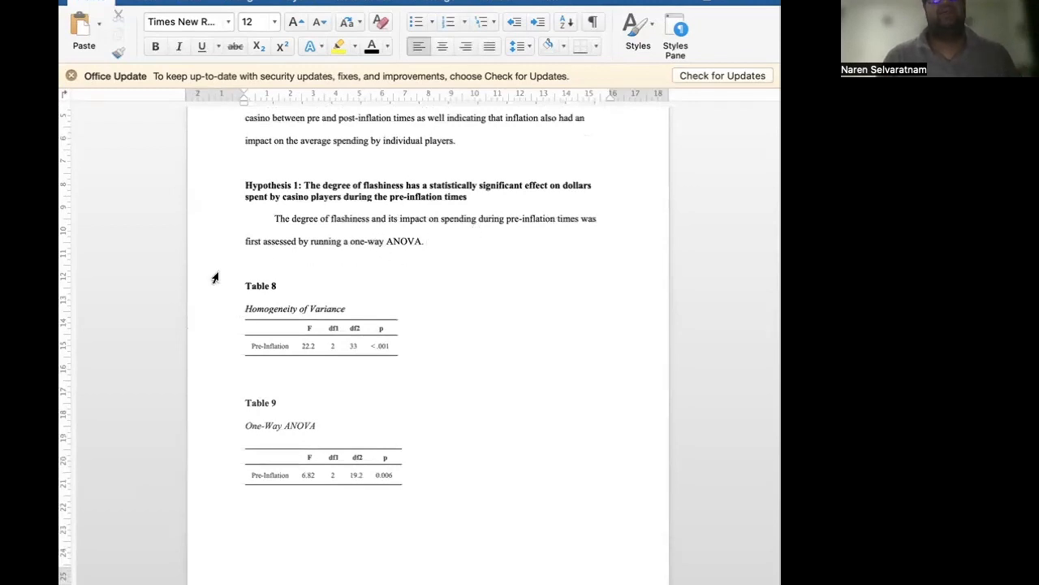
pyautogui.write('Although normality is violated for Del')
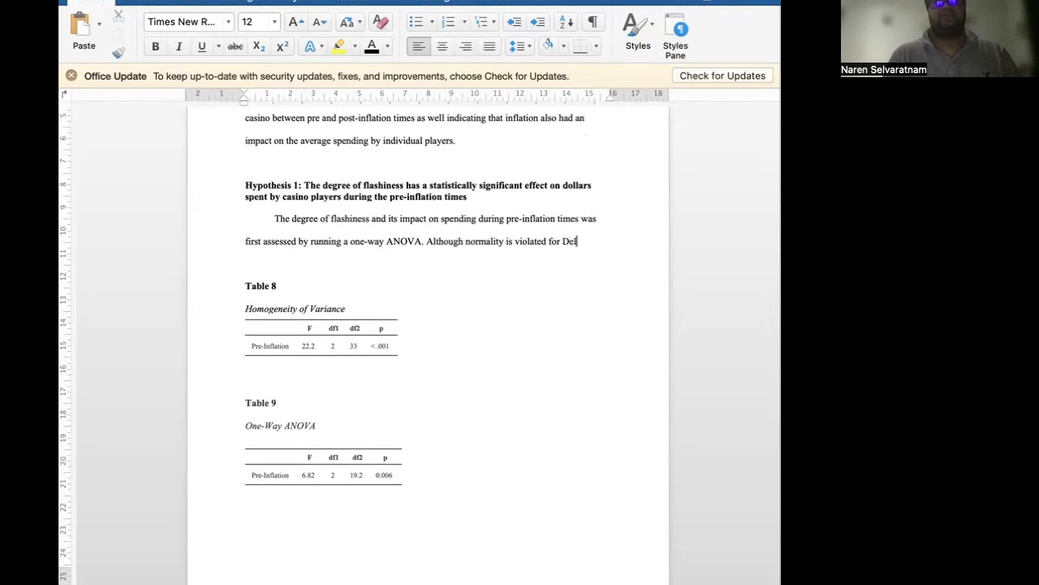
pyautogui.write('burban gro')
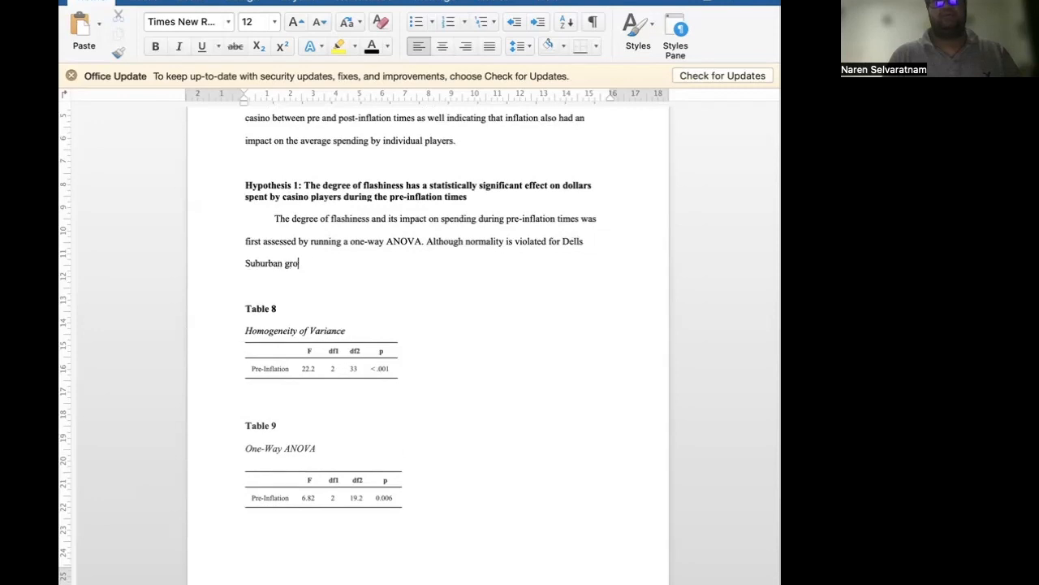
pyautogui.press('BackSpace')
pyautogui.press('BackSpace')
pyautogui.press('BackSpace')
pyautogui.write('Casino group (W =')
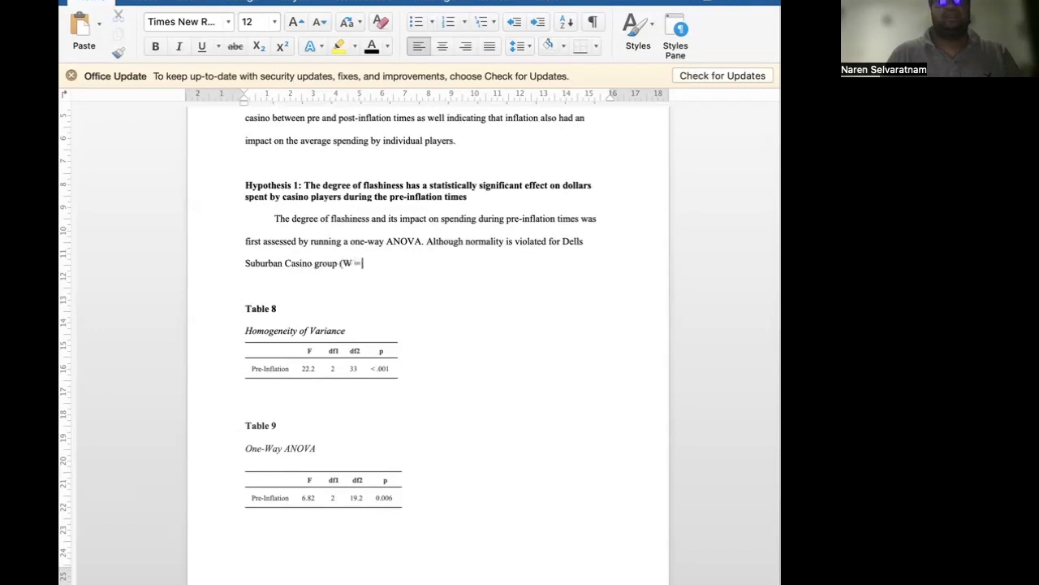
# Copy the Dells Suburban Casino W and p values from Table 2 onto the blank line above Table 8.
pyautogui.scroll(10, 427, 325)
pyautogui.scroll(10, 428, 341)
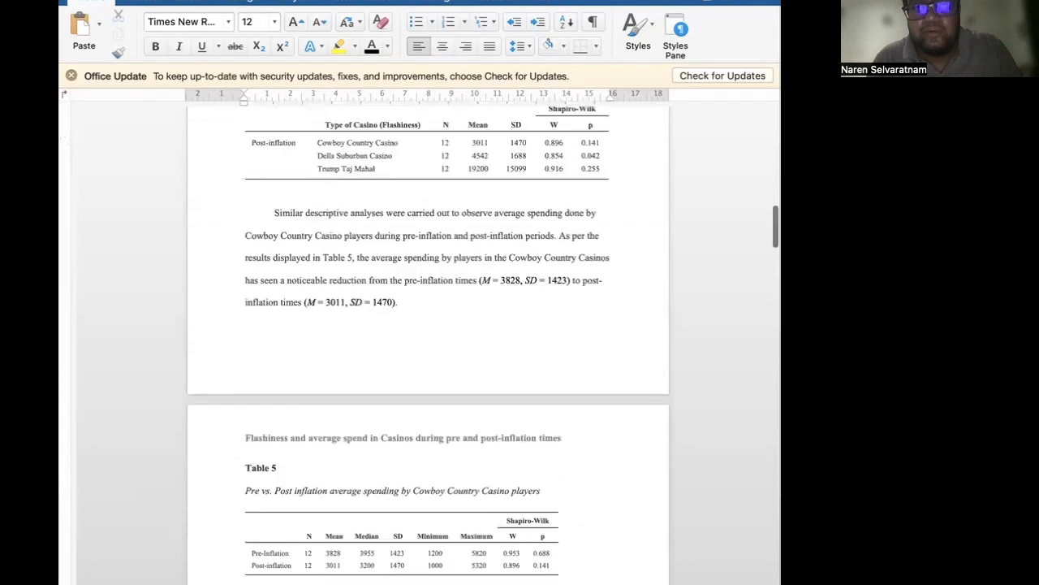
pyautogui.scroll(10, 97, 370)
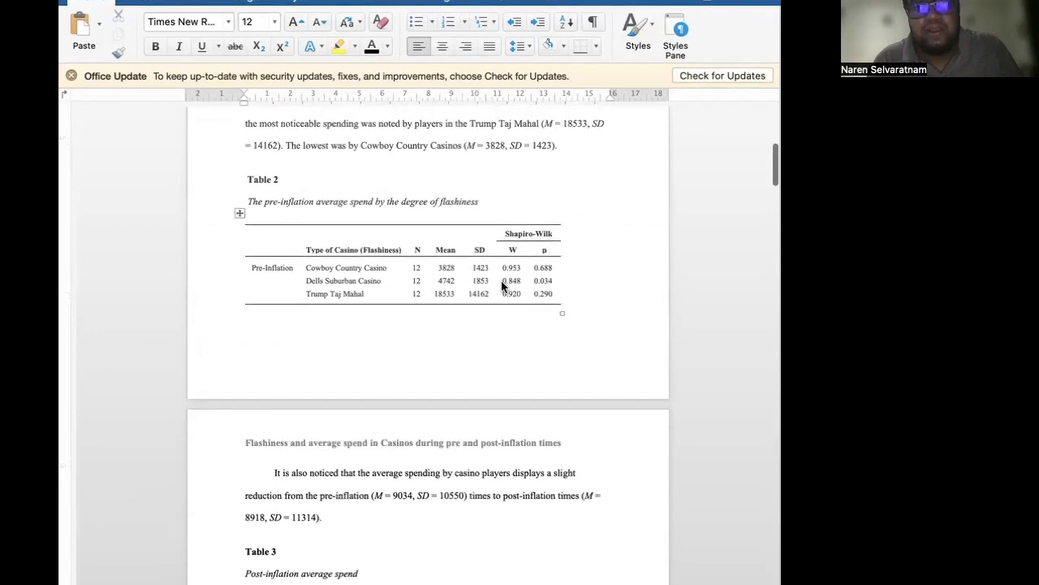
pyautogui.moveTo(501, 280); pyautogui.dragTo(542, 282)
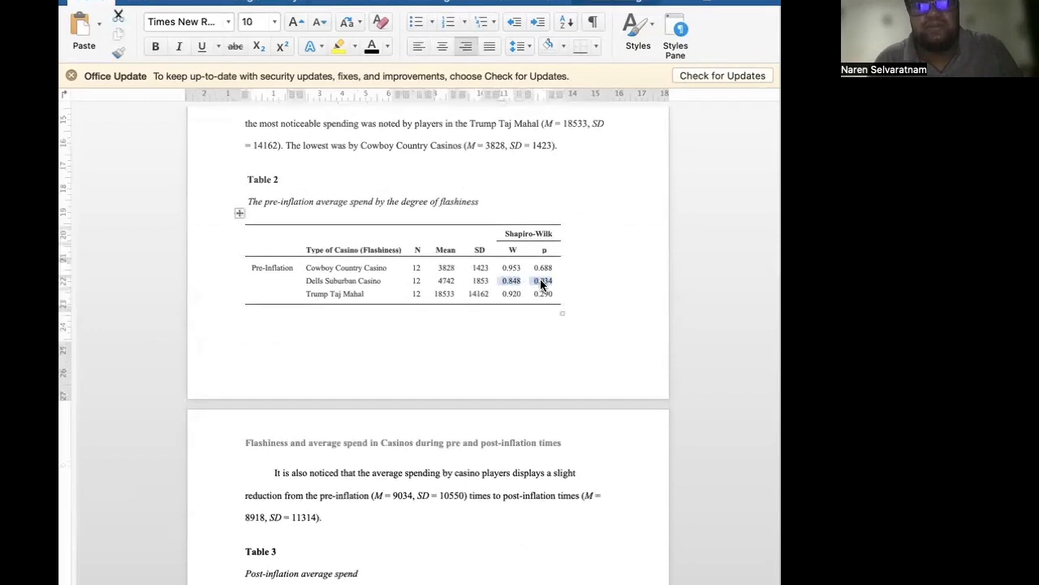
pyautogui.scroll(-20, 541, 281)
pyautogui.scroll(-7, 541, 281)
pyautogui.click(425, 283)
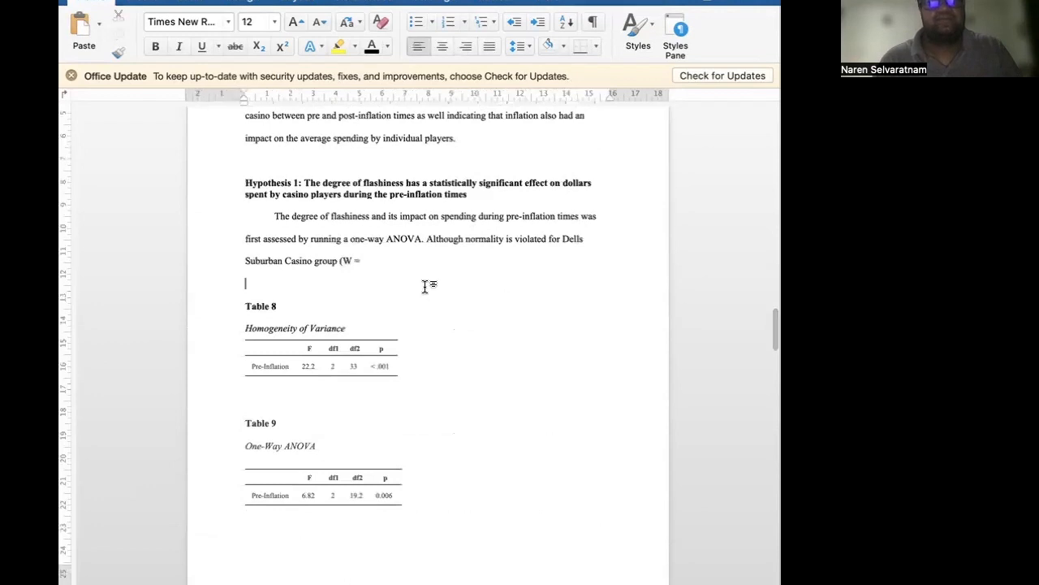
pyautogui.write('0.848\t0.034')
# Complete the parenthesis with "0.848, p = 0.034)" and delete the pasted cells below the paragraph.
pyautogui.click(389, 271)
pyautogui.write('0.848')
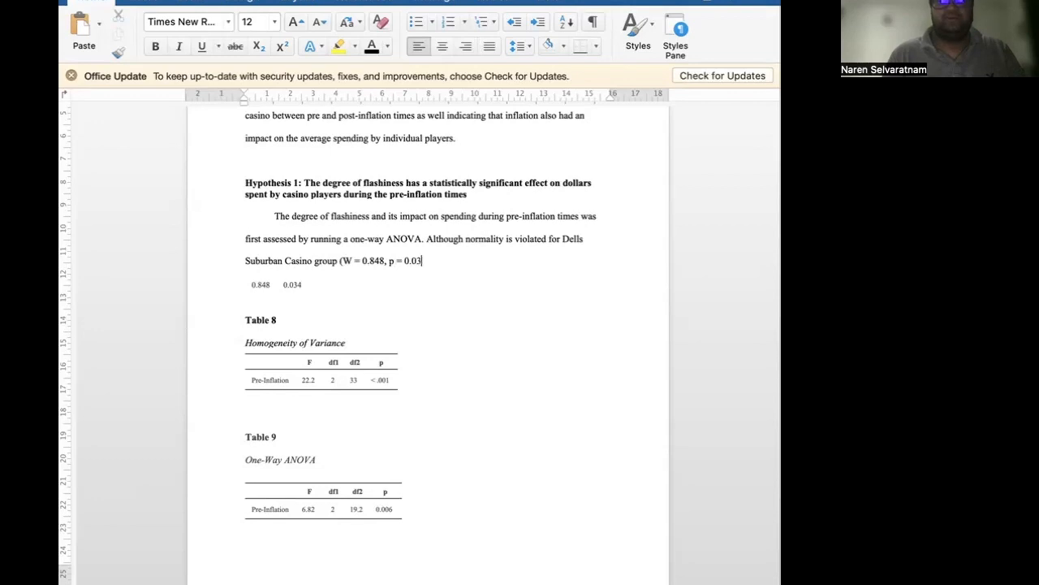
pyautogui.write(')')
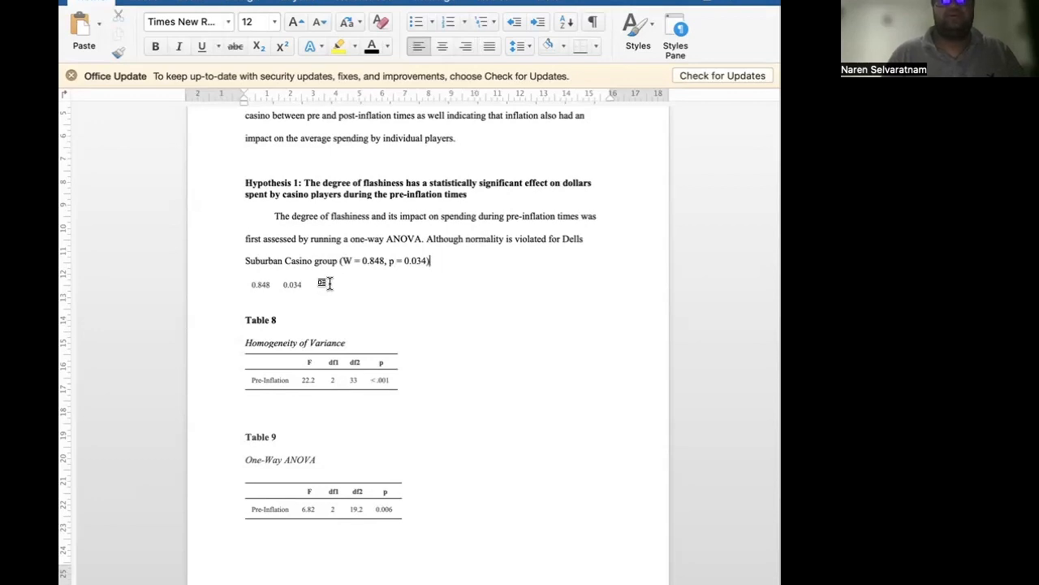
pyautogui.click(237, 274)
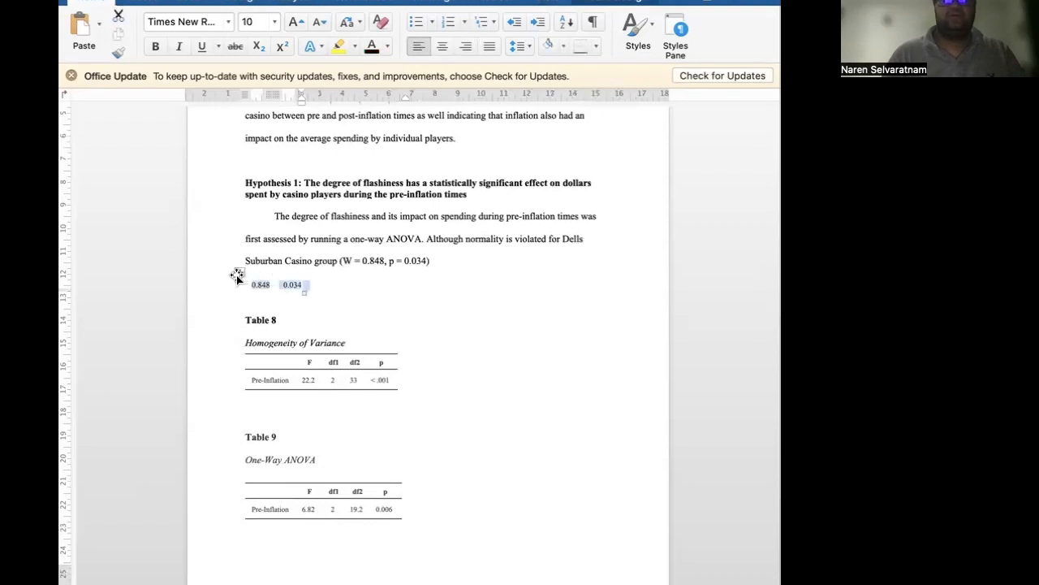
pyautogui.press('BackSpace')
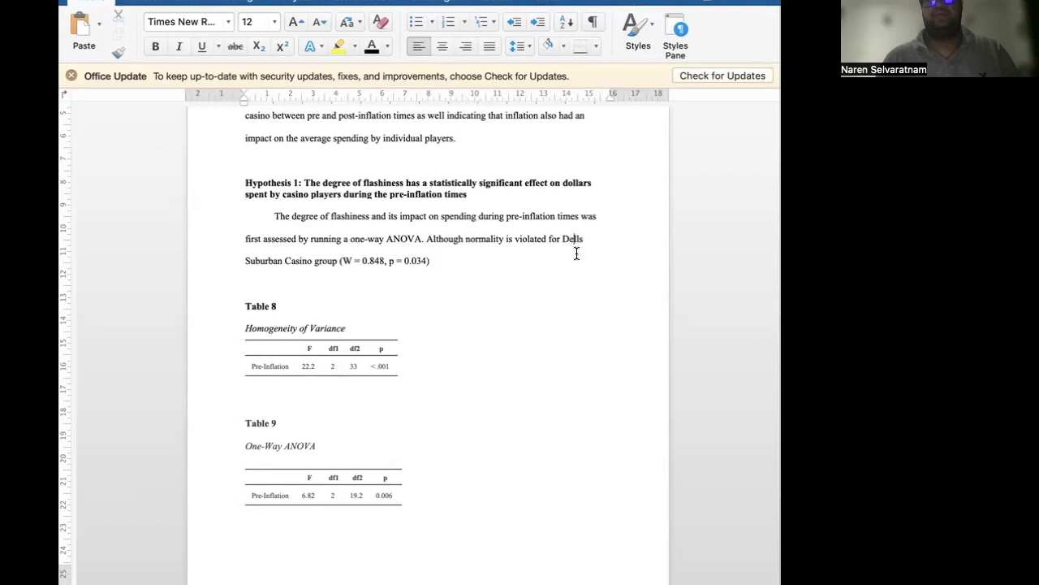
# Insert "the" before "Dells" in the normality sentence.
pyautogui.press('Left')
pyautogui.press('Left')
pyautogui.write('the')
# Finish the sentence with ", the distribution indicated to be normally distributed for Cowboy Country Casinos and Trump Taj Mahal.".
pyautogui.click(459, 265)
pyautogui.write(', the n')
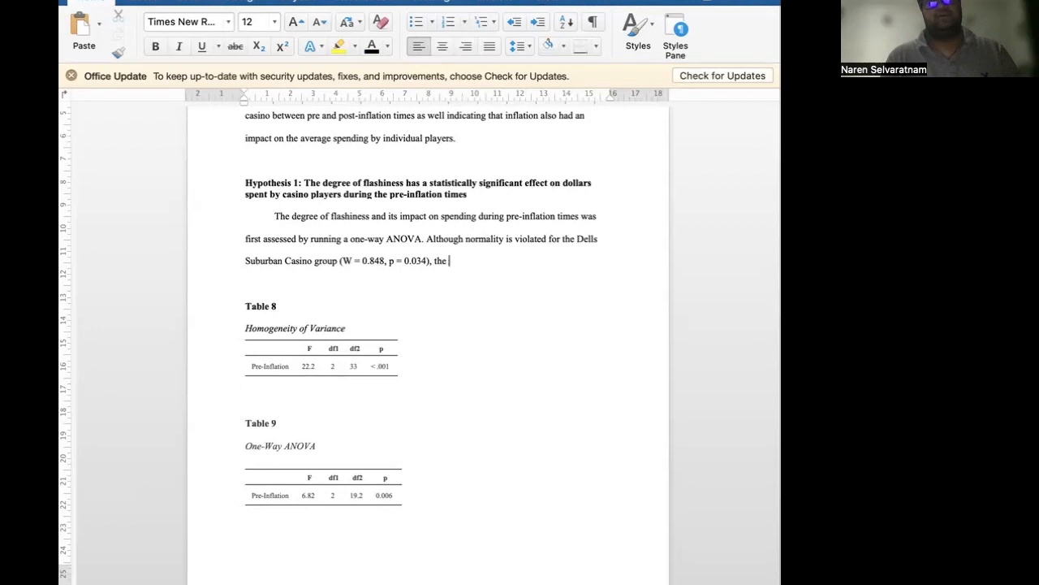
pyautogui.write('istribution indicated t')
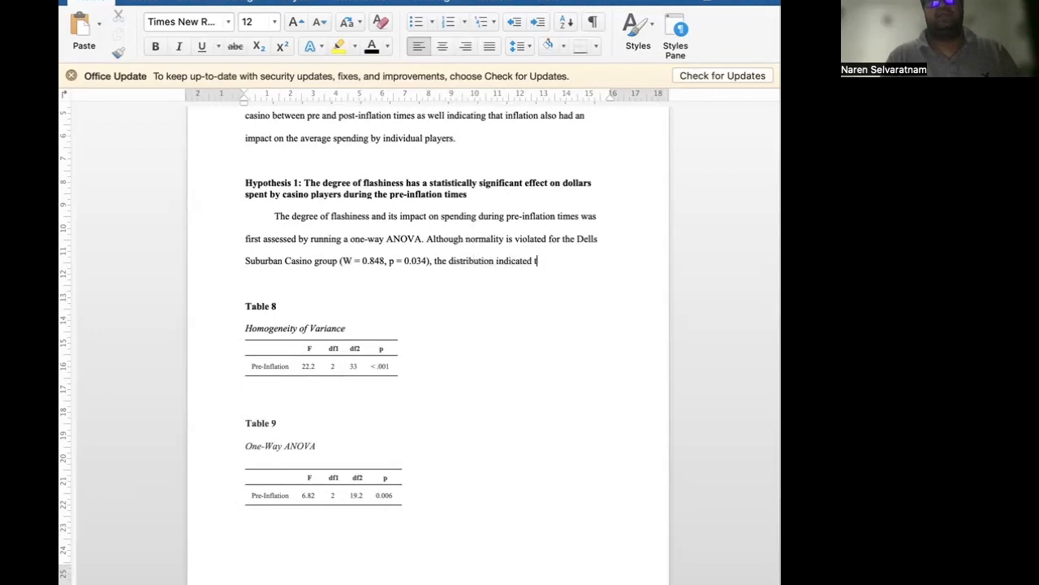
pyautogui.write('o be normally dist')
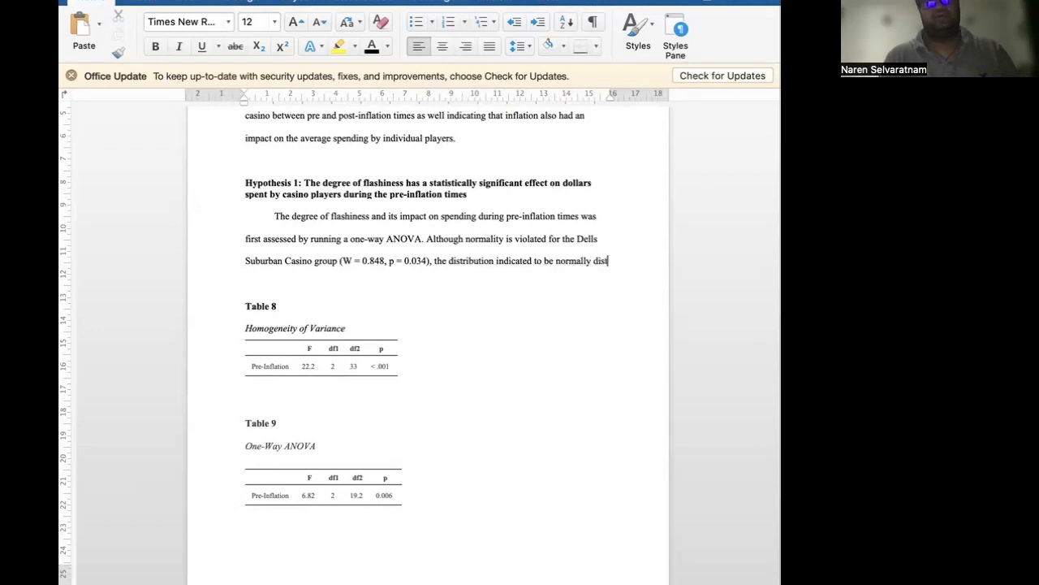
pyautogui.write('ributed for ')
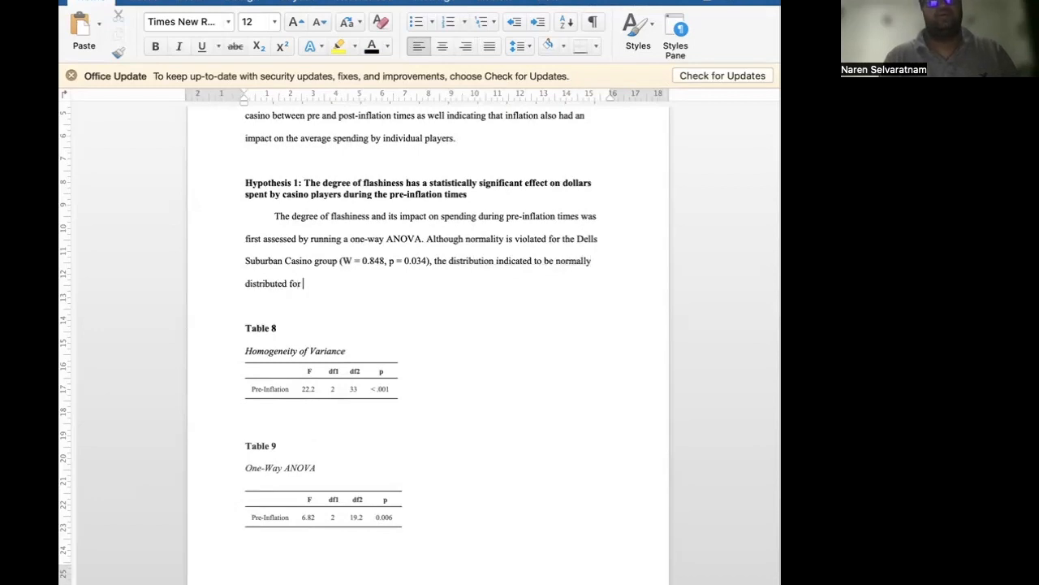
pyautogui.write('Cowboy Country Casinos and')
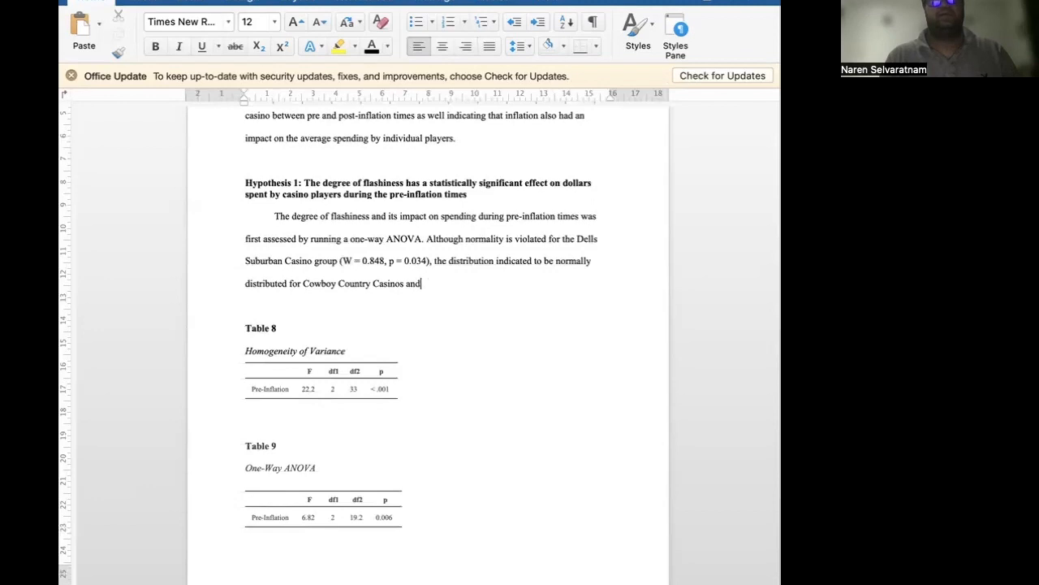
pyautogui.write(' Trump')
# Remove the blank line above Table 8 and insert "is" before "indicated" in the normality sentence.
pyautogui.click(325, 306)
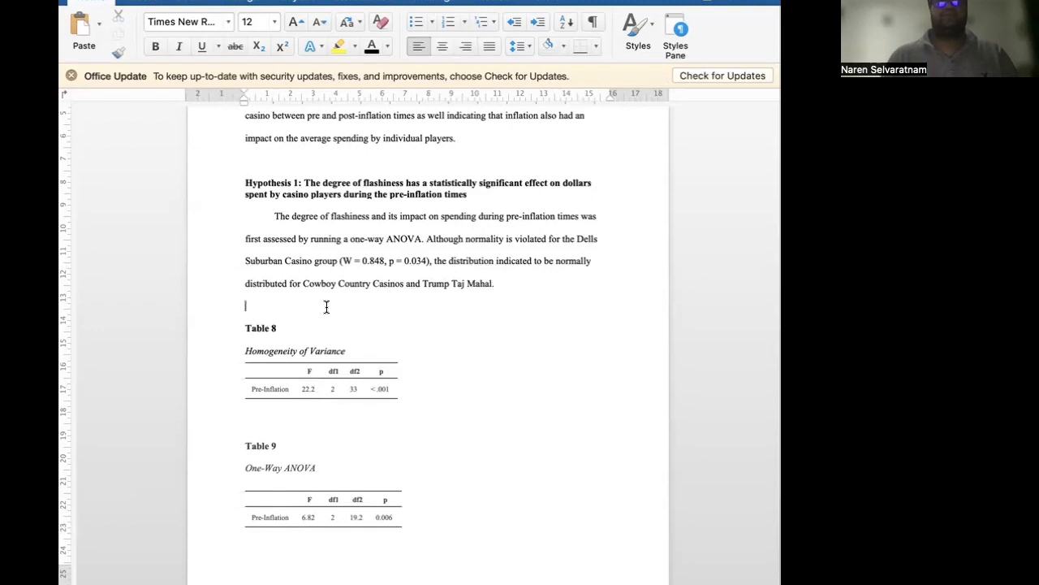
pyautogui.press('BackSpace')
pyautogui.click(497, 261)
pyautogui.write('is')
pyautogui.scroll(-3, 371, 413)
pyautogui.scroll(2, 371, 412)
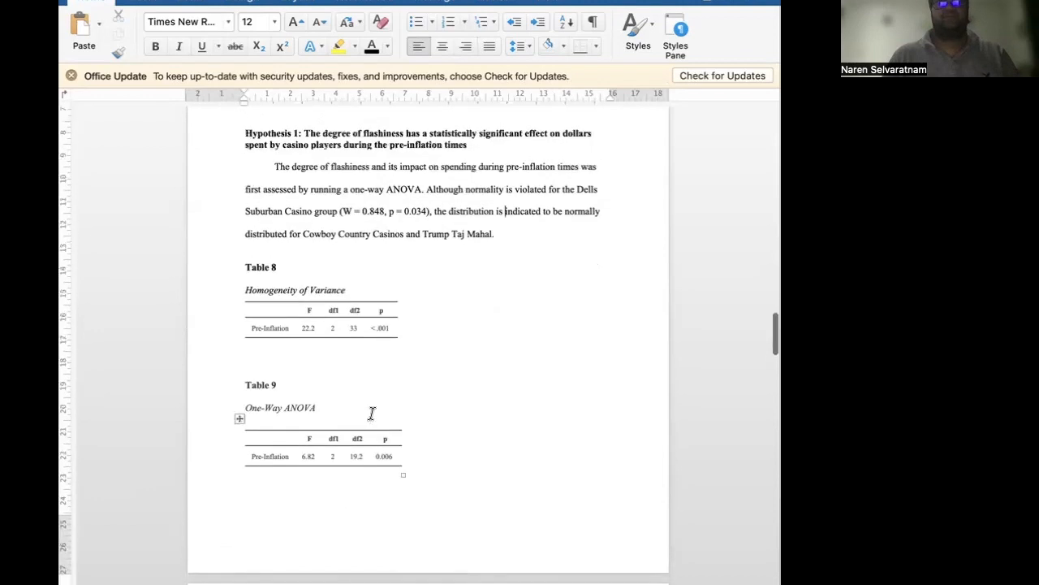
pyautogui.click(515, 234)
pyautogui.write('However, the')
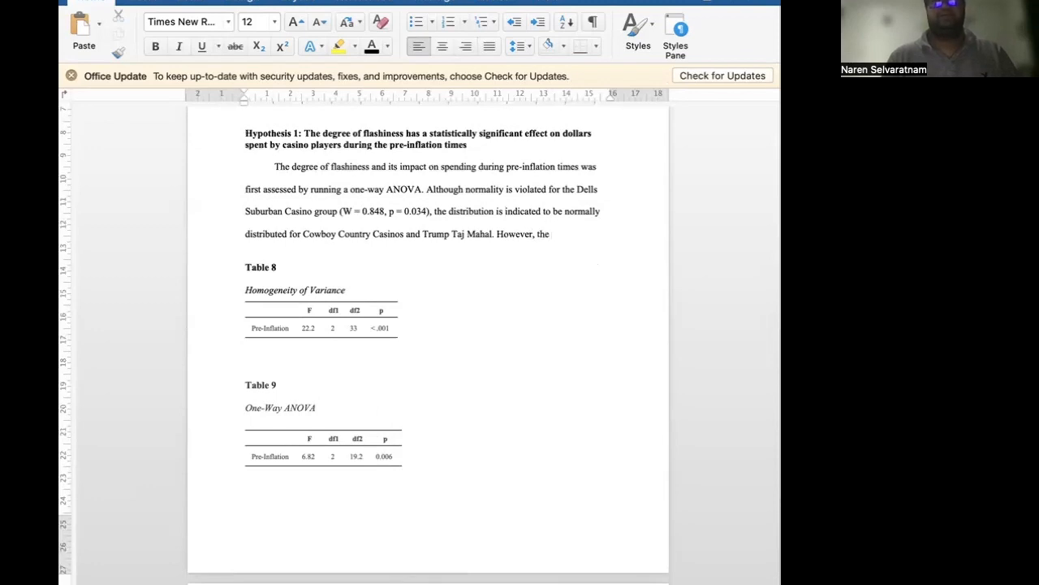
pyautogui.press('BackSpace')
pyautogui.press('BackSpace')
pyautogui.press('BackSpace')
pyautogui.write('as per the res')
pyautogui.press('BackSpace')
pyautogui.press('BackSpace')
pyautogui.press('BackSpace')
pyautogui.press('BackSpace')
pyautogui.press('BackSpace')
pyautogui.press('BackSpace')
pyautogui.press('BackSpace')
pyautogui.press('BackSpace')
pyautogui.press('BackSpace')
pyautogui.press('BackSpace')
pyautogui.press('BackSpace')
pyautogui.press('BackSpace')
pyautogui.press('BackSpace')
pyautogui.press('BackSpace')
pyautogui.press('BackSpace')
pyautogui.press('BackSpace')
pyautogui.press('BackSpace')
pyautogui.press('BackSpace')
pyautogui.press('BackSpace')
pyautogui.press('BackSpace')
# Start a paragraph between Tables 8 and 9 with "However, the homogeneity of variances assumption is also violated,".
pyautogui.click(308, 358)
pyautogui.write('However,')
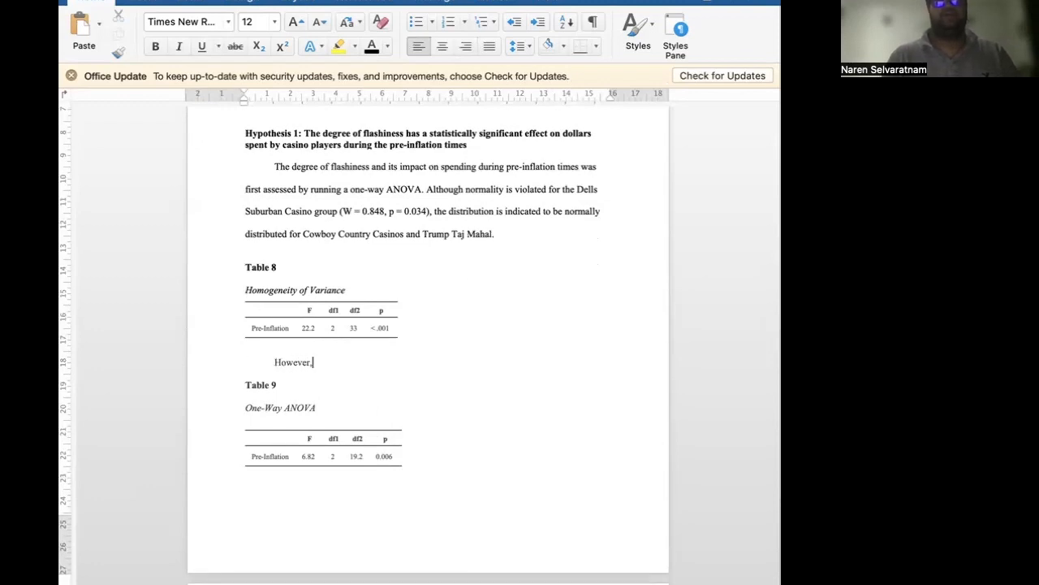
pyautogui.write(' the homogeneity of variances assumption')
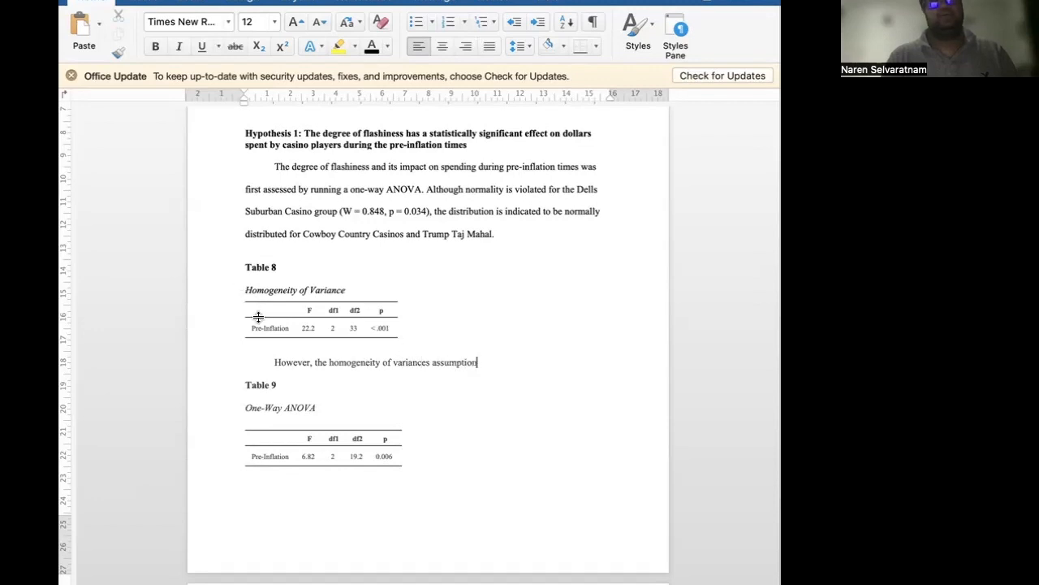
pyautogui.write(' is also violated,')
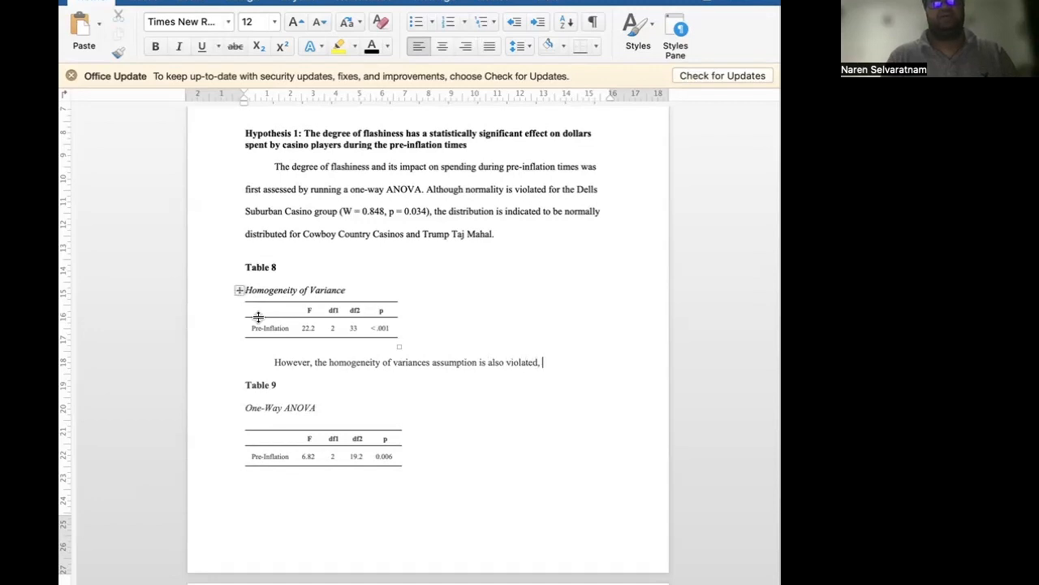
# End the homogeneity sentence with "F (2, 33) = 22.2, p = .001.", italicizing F and p.
pyautogui.press('super+i')
pyautogui.write('F')
pyautogui.press('super+i')
pyautogui.write('(2, 33) = 22.2, p = .001.')
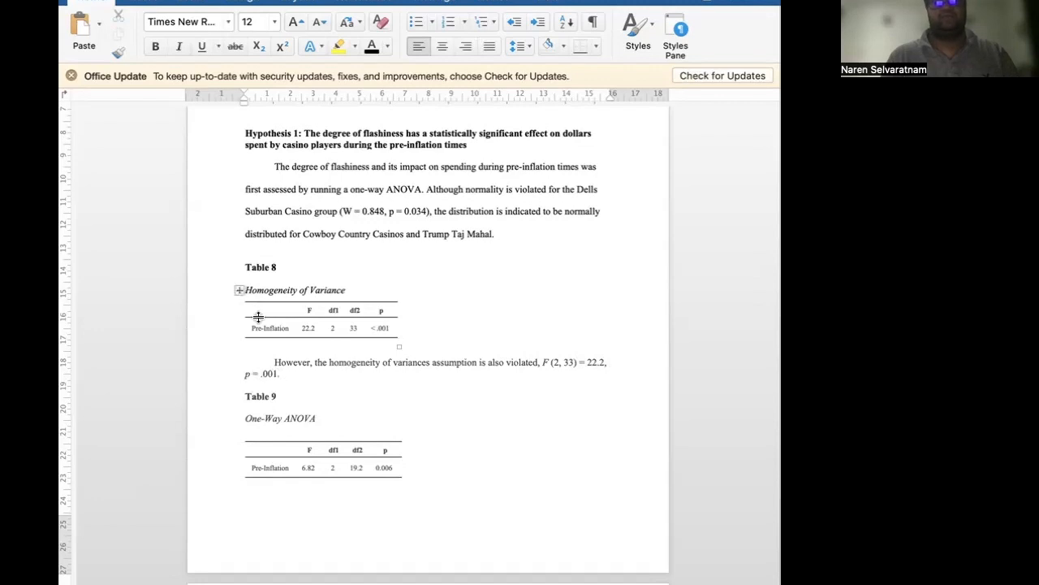
# Increase the homogeneity paragraph's line spacing to match the normality paragraph above Table 8.
pyautogui.tripleClick(278, 364)
pyautogui.click(515, 47)
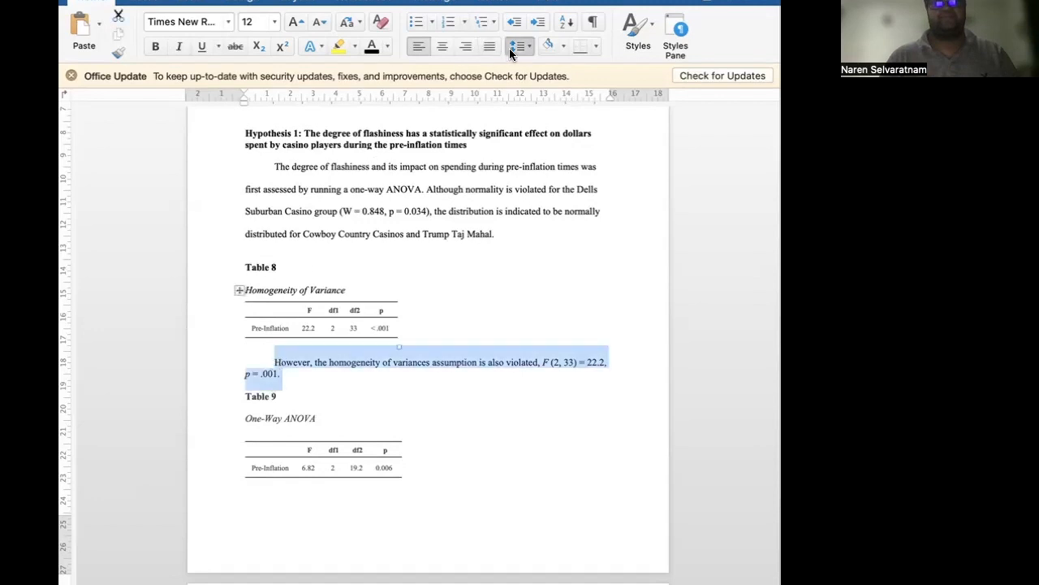
pyautogui.click(316, 381)
pyautogui.scroll(-2, 220, 412)
pyautogui.scroll(-2, 172, 414)
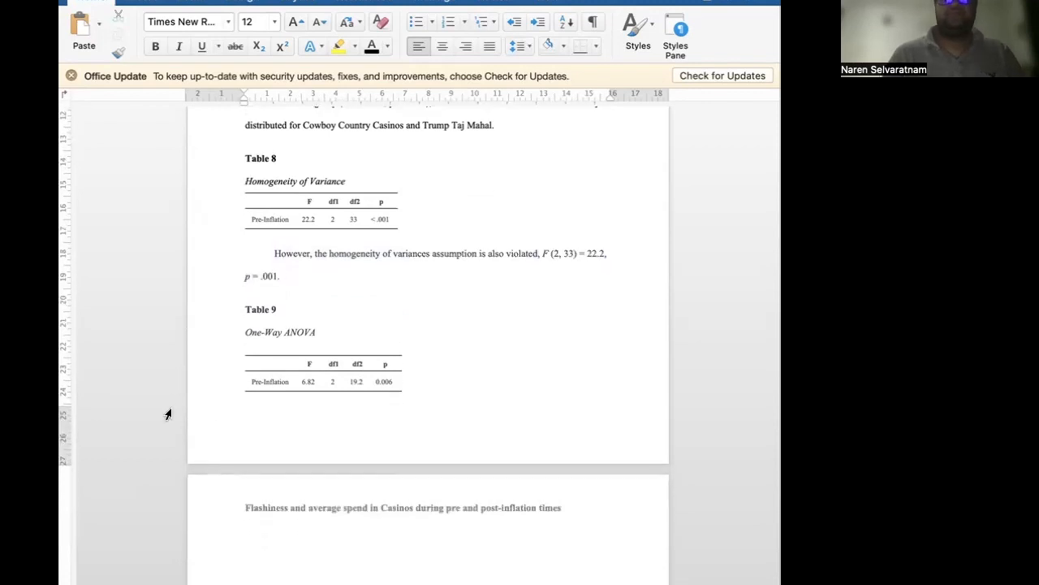
pyautogui.write('Yes')
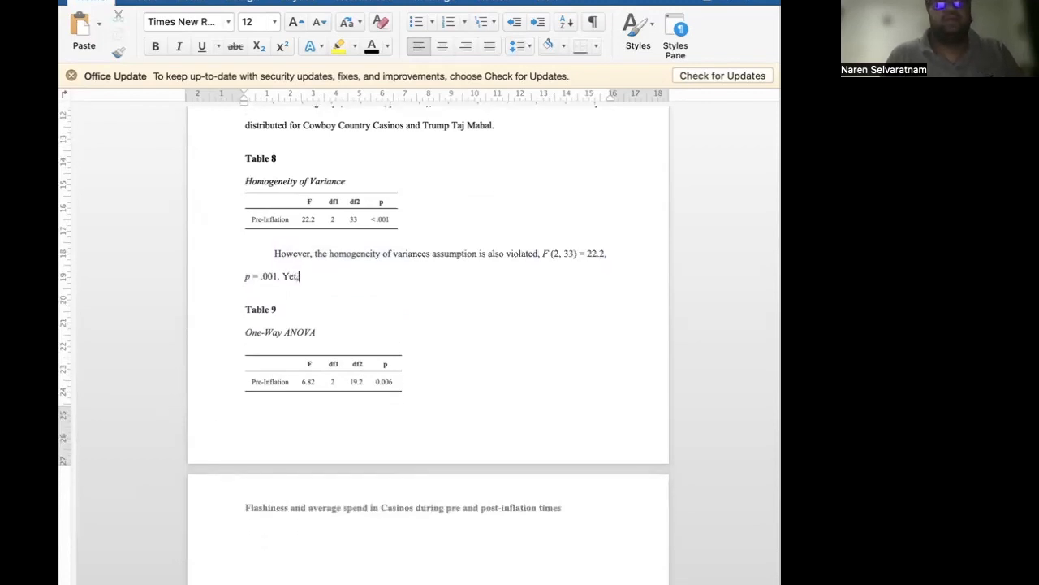
pyautogui.press('BackSpace')
pyautogui.press('BackSpace')
pyautogui.press('BackSpace')
# Continue the homogeneity paragraph with "Therefore, a one-way ANOVA with unequal variances assumed was run".
pyautogui.write('Therefore,')
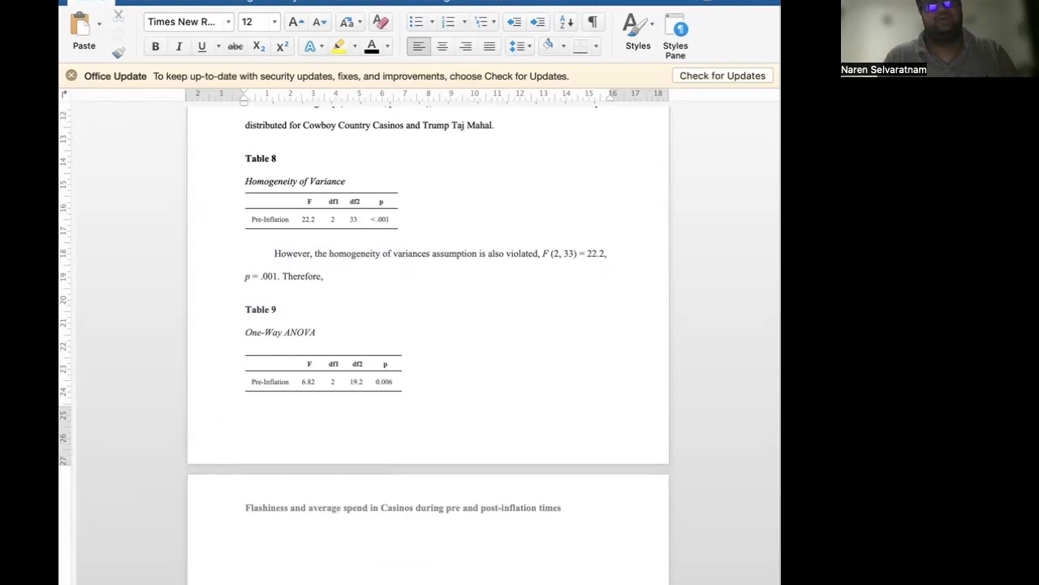
pyautogui.write(' a one-way ANOVA with unequ')
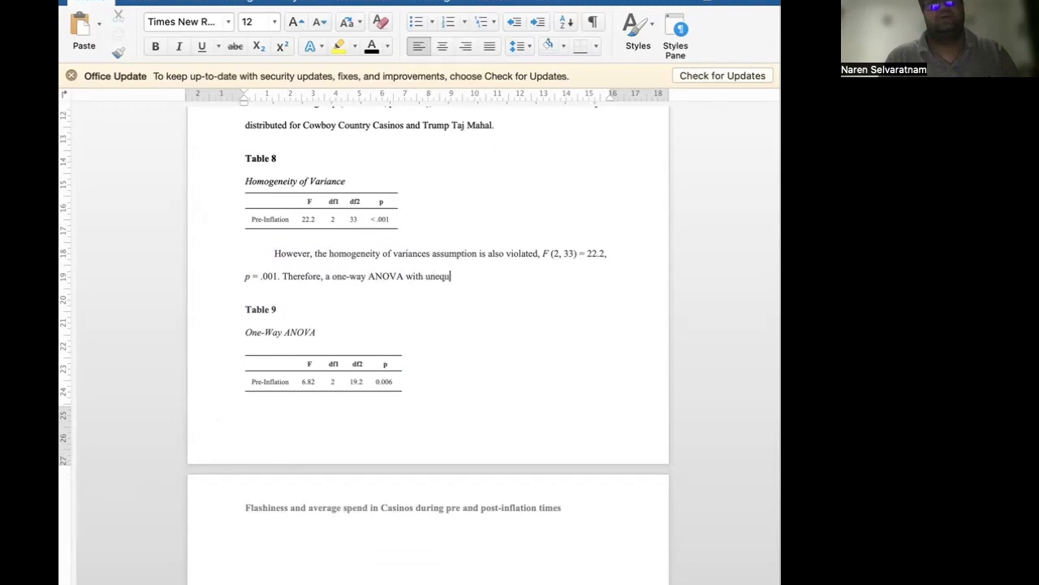
pyautogui.write('al variances assumed was run')
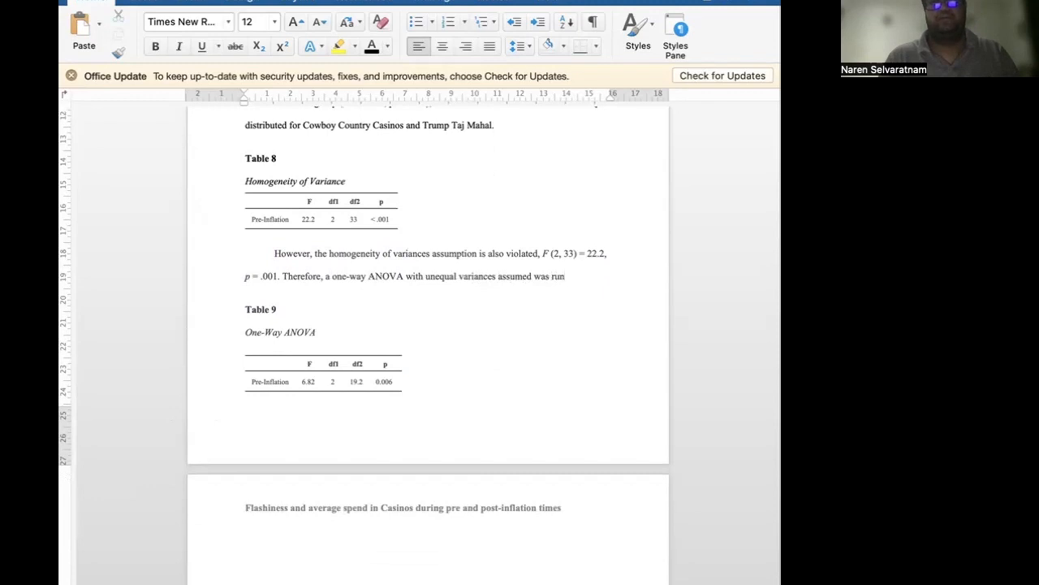
# End that sentence and continue with "The results indicate the degree of flashiness to have a statistically significant effect on the".
pyautogui.write('. The res')
pyautogui.write('ults indicate')
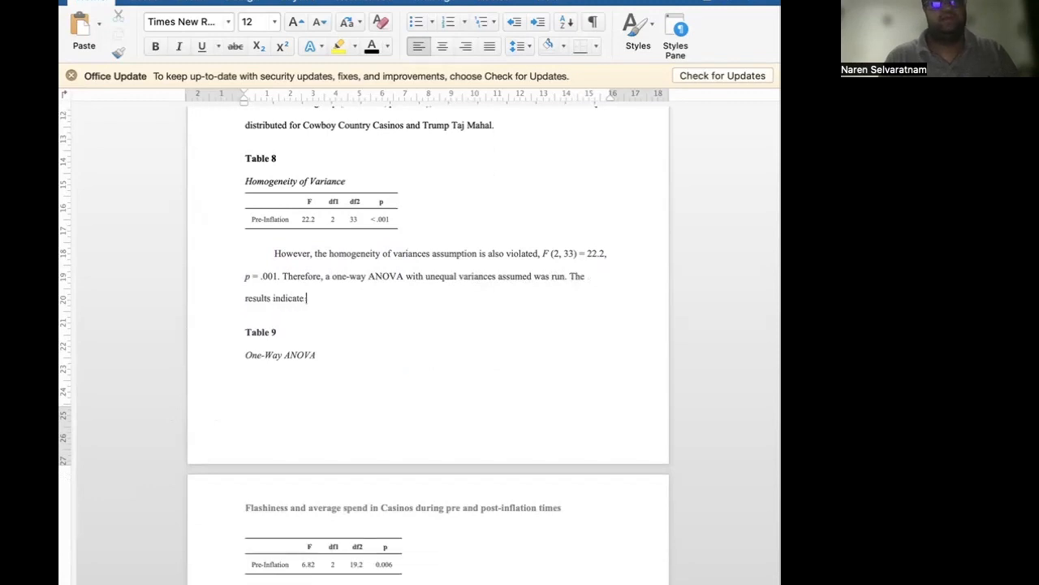
pyautogui.scroll(4, 428, 324)
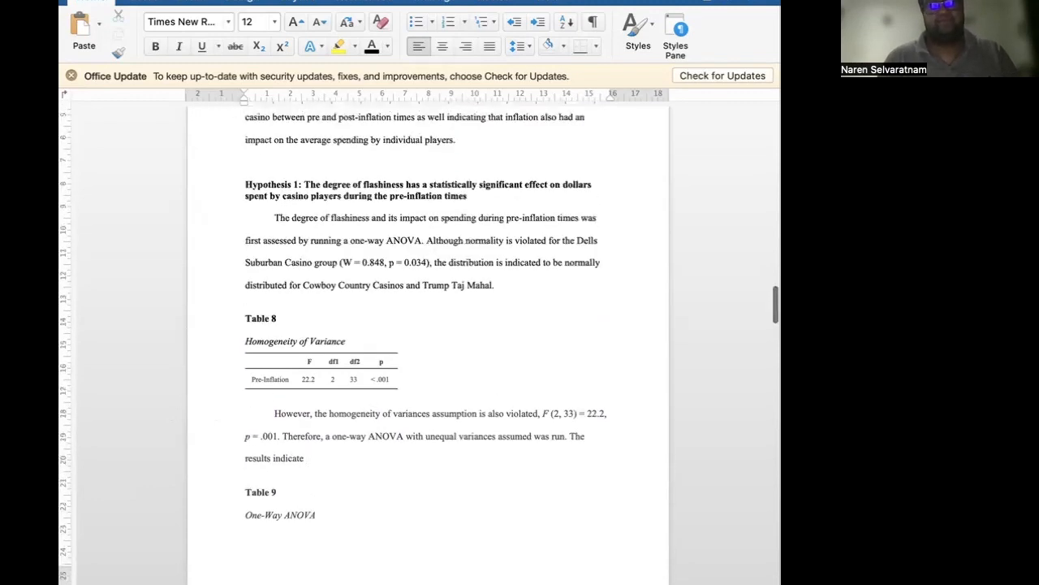
pyautogui.scroll(-3, 428, 325)
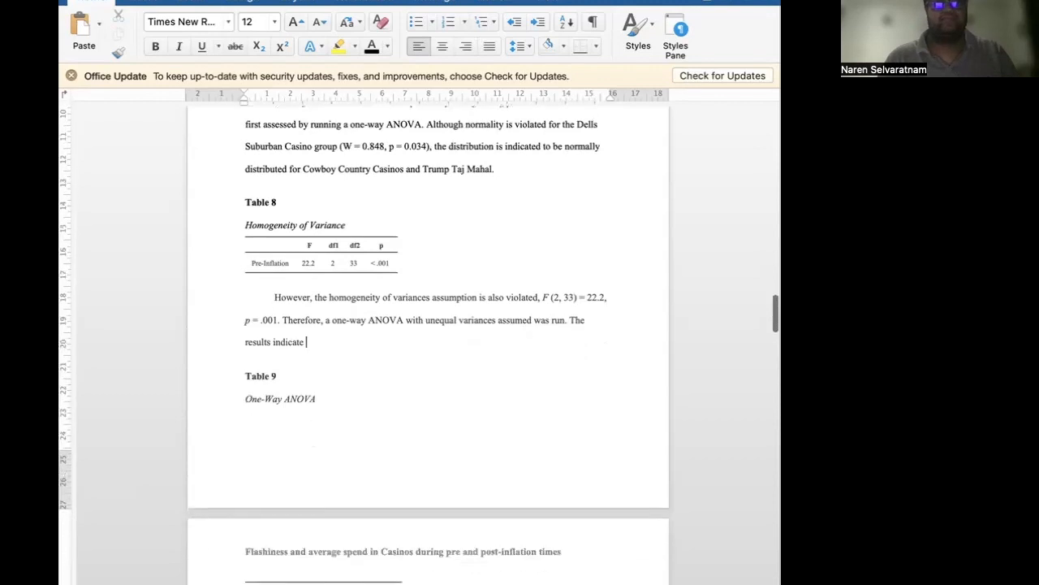
pyautogui.write('the degree of flashiness to have ')
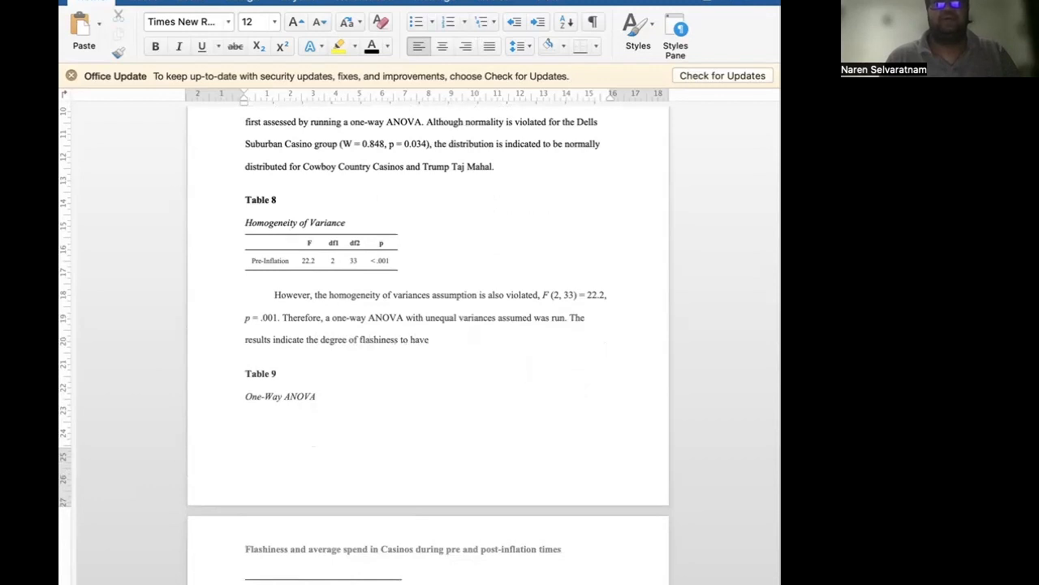
pyautogui.write('a statistically sig')
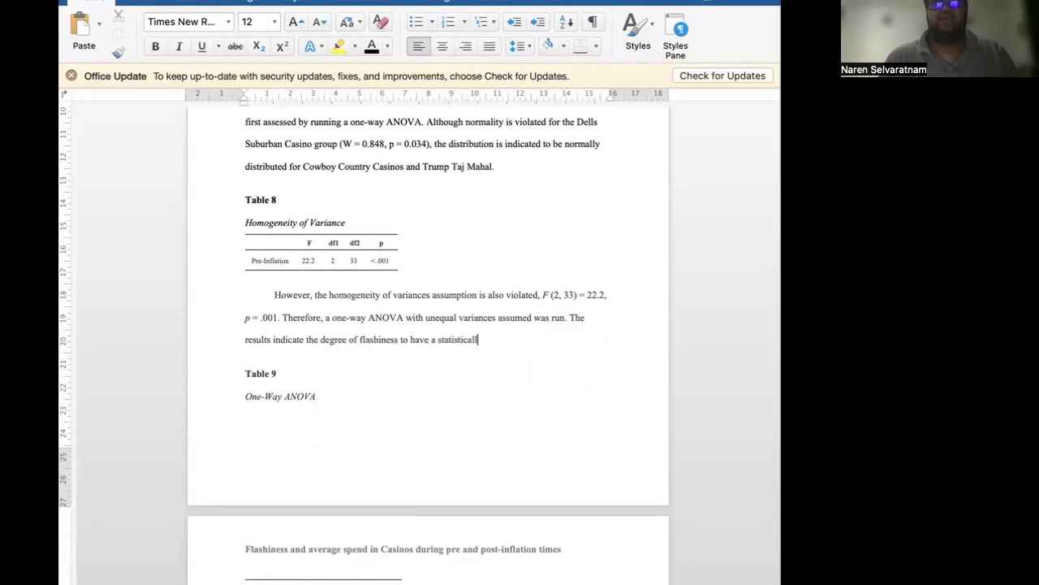
pyautogui.press('BackSpace')
pyautogui.press('BackSpace')
pyautogui.press('BackSpace')
pyautogui.write('ignificant effect on the')
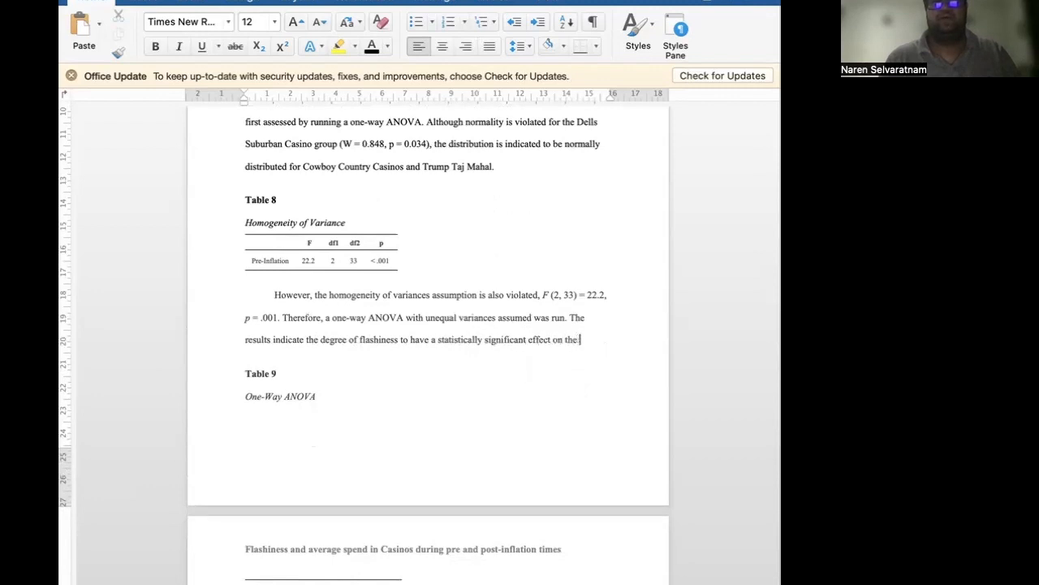
# Continue the results sentence with "average dollars spend by the individual players during the pre-inflation times,".
pyautogui.write(' average dollars s')
pyautogui.write('pend b')
pyautogui.write('y i')
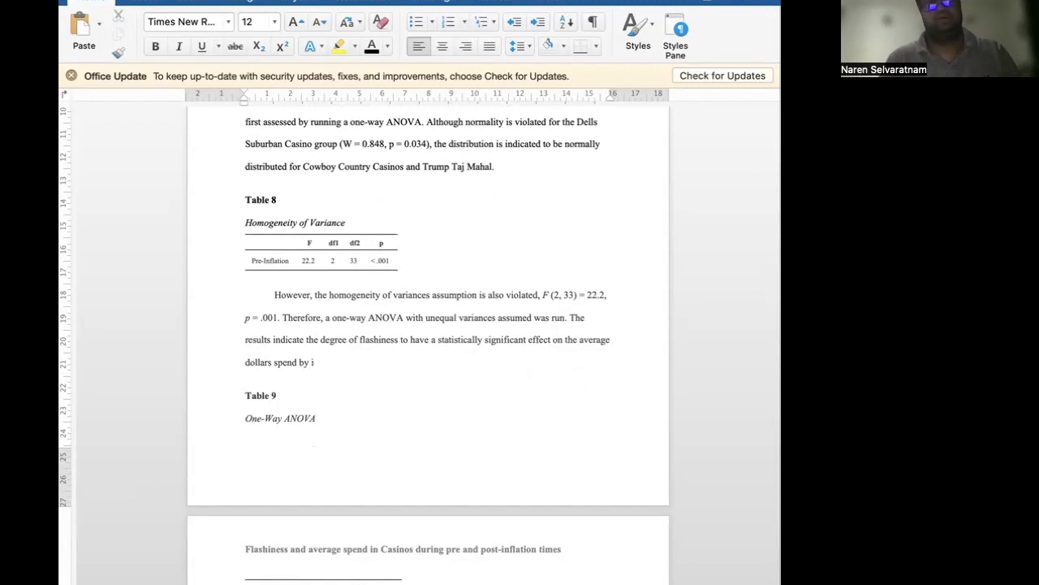
pyautogui.write('he individua')
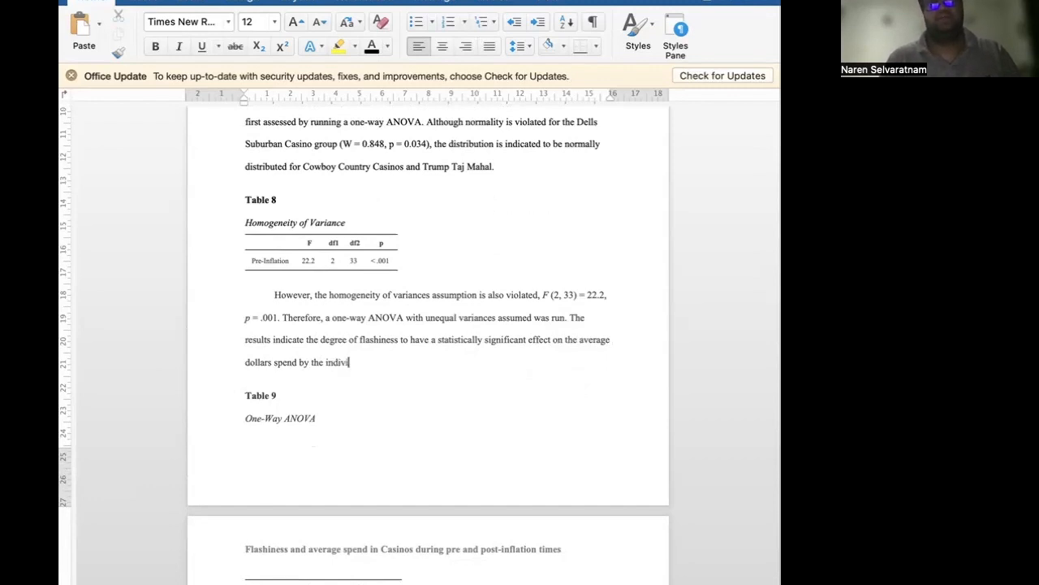
pyautogui.write('l playe')
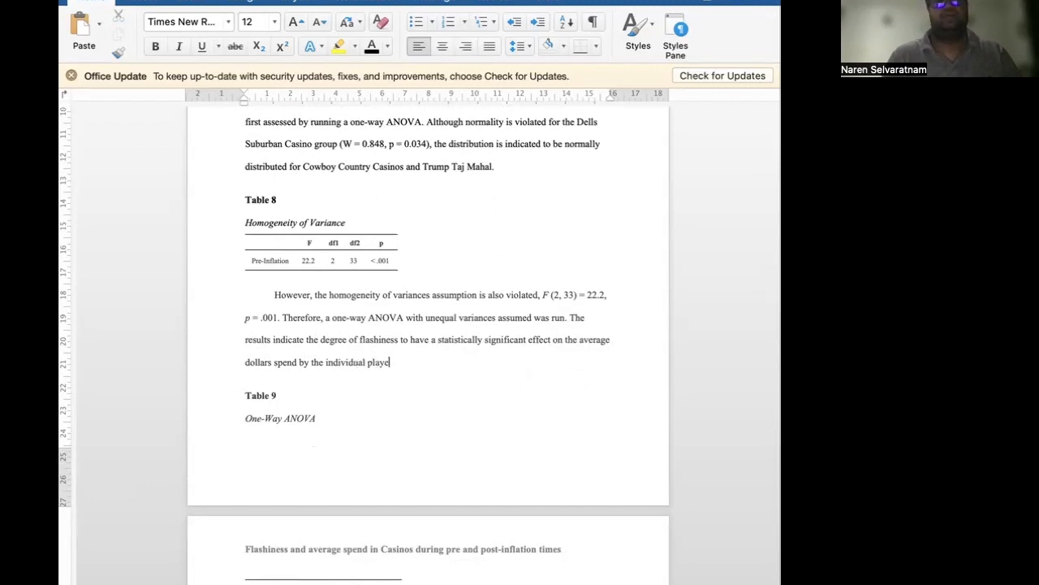
pyautogui.write('rs iuring the pre-inflatio')
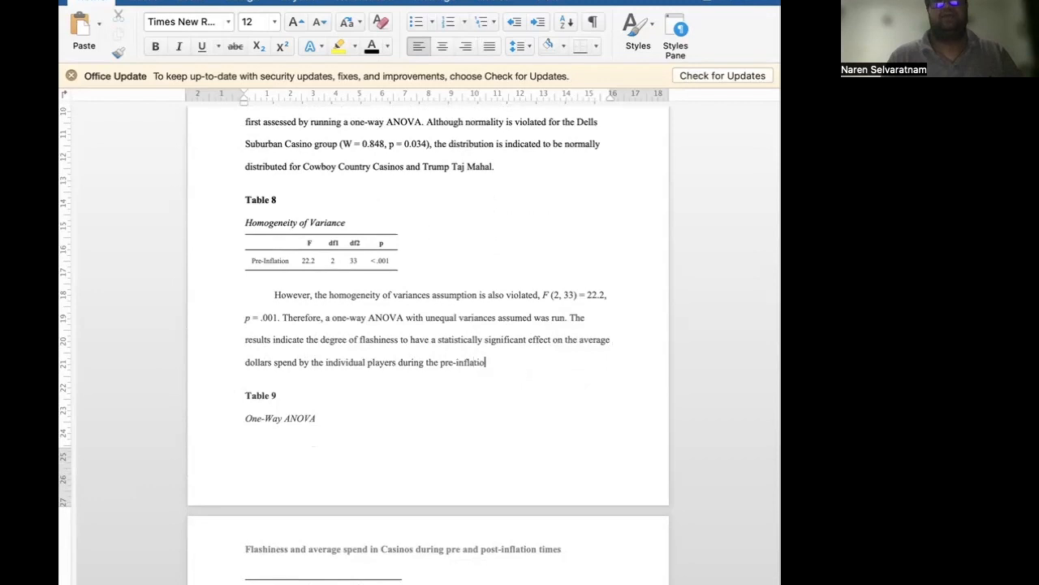
pyautogui.write('n times,')
# Add the test statistic "F (2, 19.2) = 6.82" from Table 9 to the results sentence, italicizing only F.
pyautogui.press('super+i')
pyautogui.write('F')
pyautogui.scroll(-3, 168, 413)
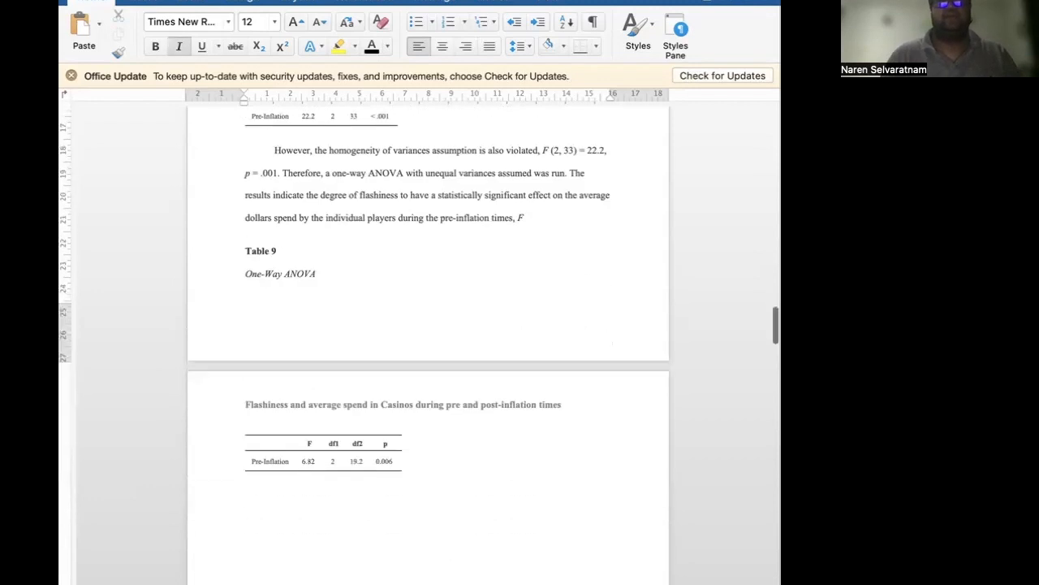
pyautogui.press('super+i')
pyautogui.write('(')
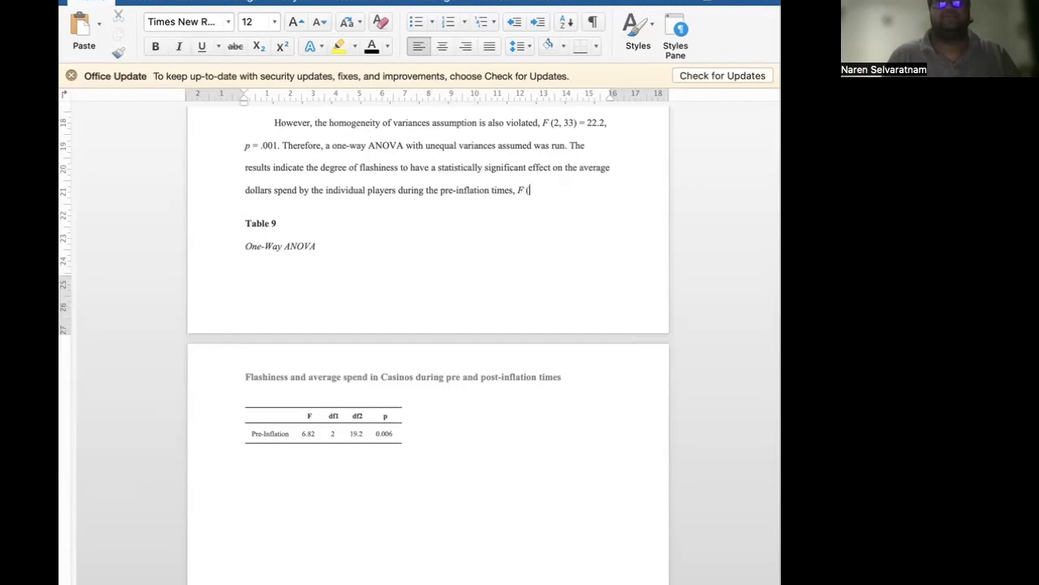
pyautogui.write('6.82,')
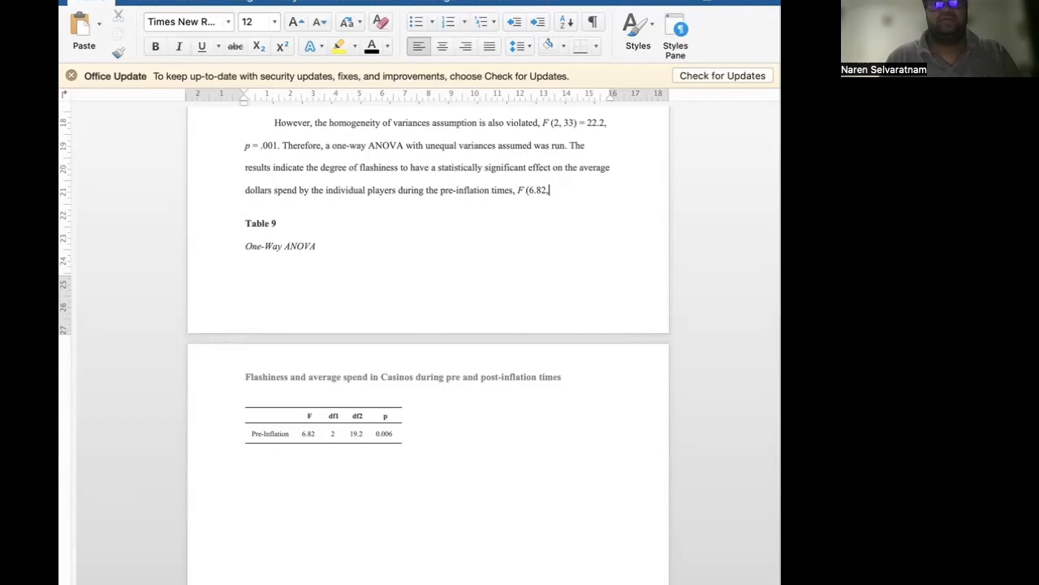
pyautogui.press('BackSpace')
pyautogui.press('BackSpace')
pyautogui.press('BackSpace')
pyautogui.write('2, 19.2) = 6.82')
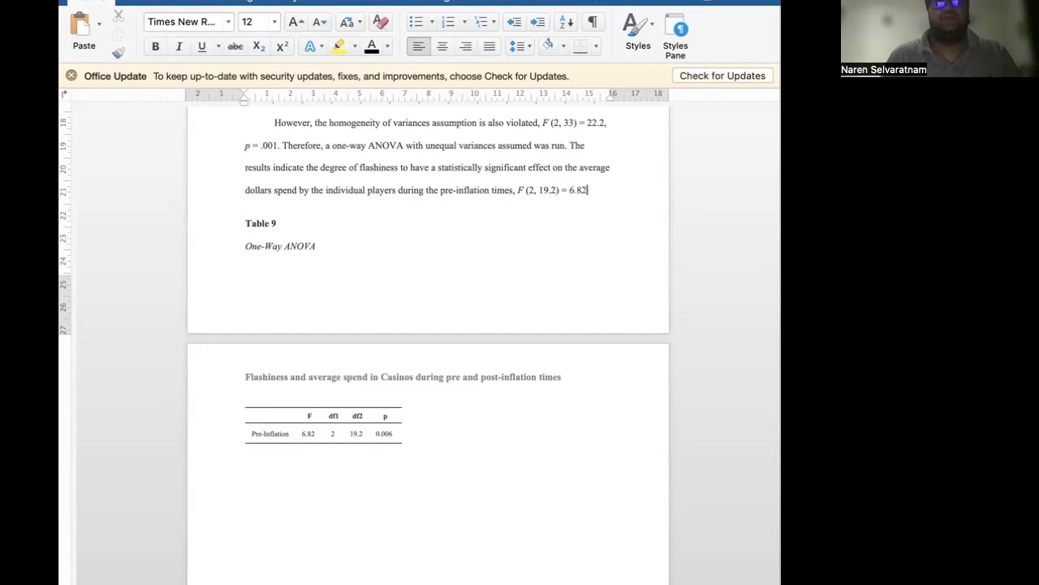
# End the results sentence with ", p = .006.", italicizing p, and correct "spend" to "spent".
pyautogui.write(', p')
pyautogui.press('super+i')
pyautogui.write('p')
pyautogui.press('super+i')
pyautogui.write('= .006.')
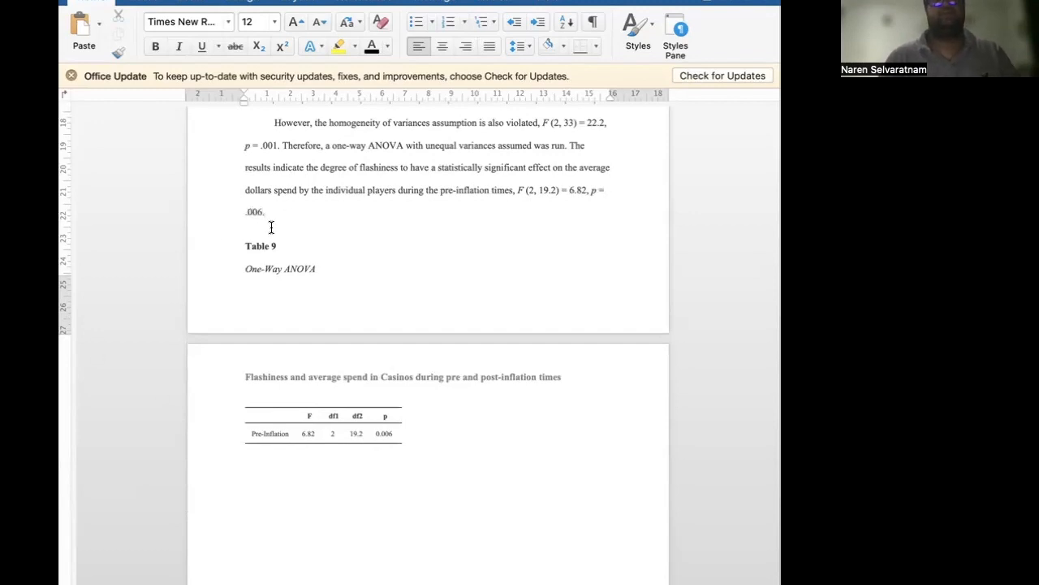
pyautogui.moveTo(298, 190); pyautogui.dragTo(292, 190)
pyautogui.write('t')
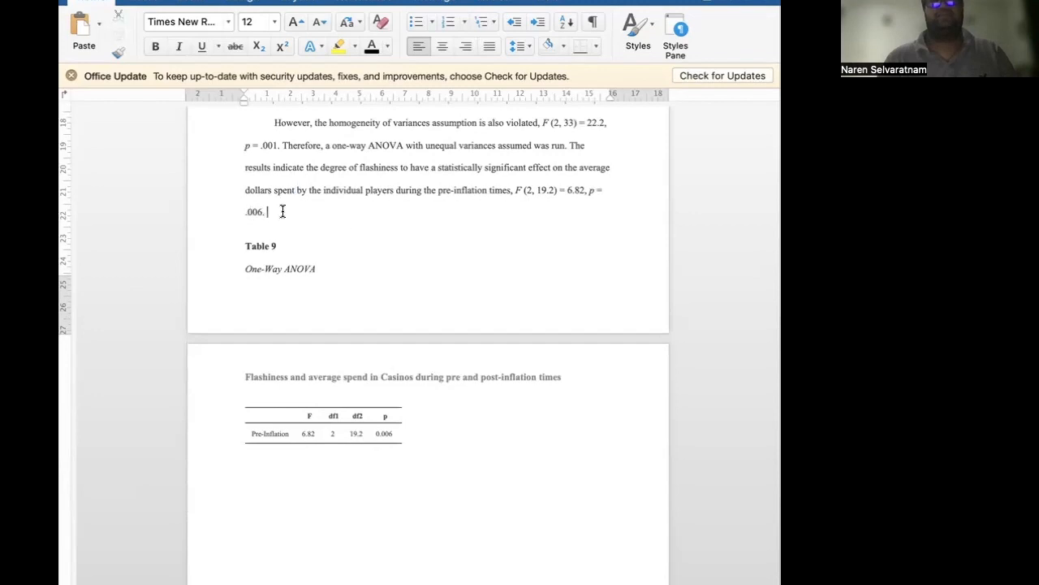
# Conclude the paragraph with "Thus, H1 is accepted." and format the 1 in H1 as subscript.
pyautogui.scroll(3, 282, 211)
pyautogui.write('Thus, H1 is accepted.')
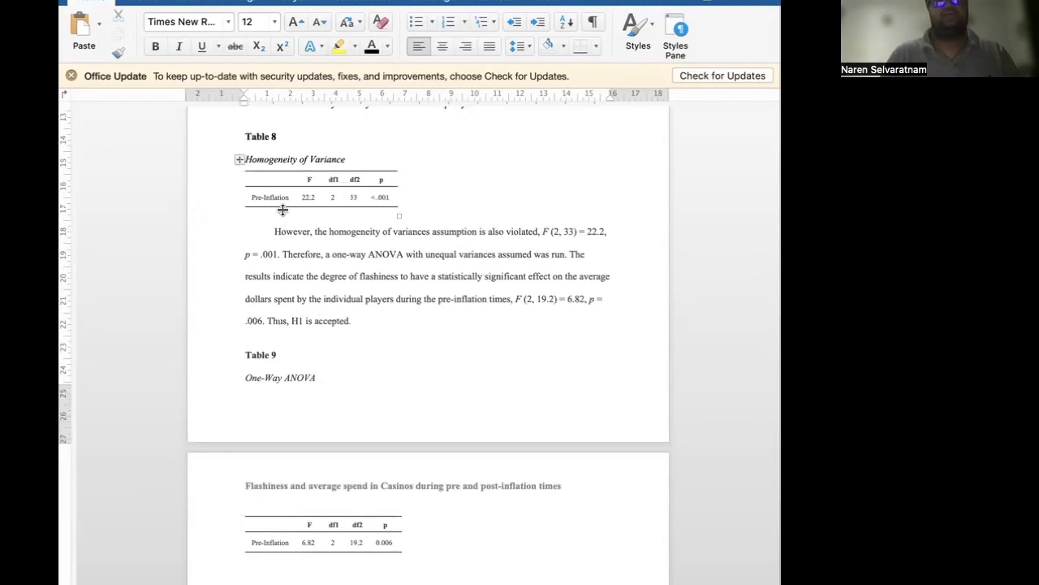
pyautogui.moveTo(303, 322); pyautogui.dragTo(297, 321)
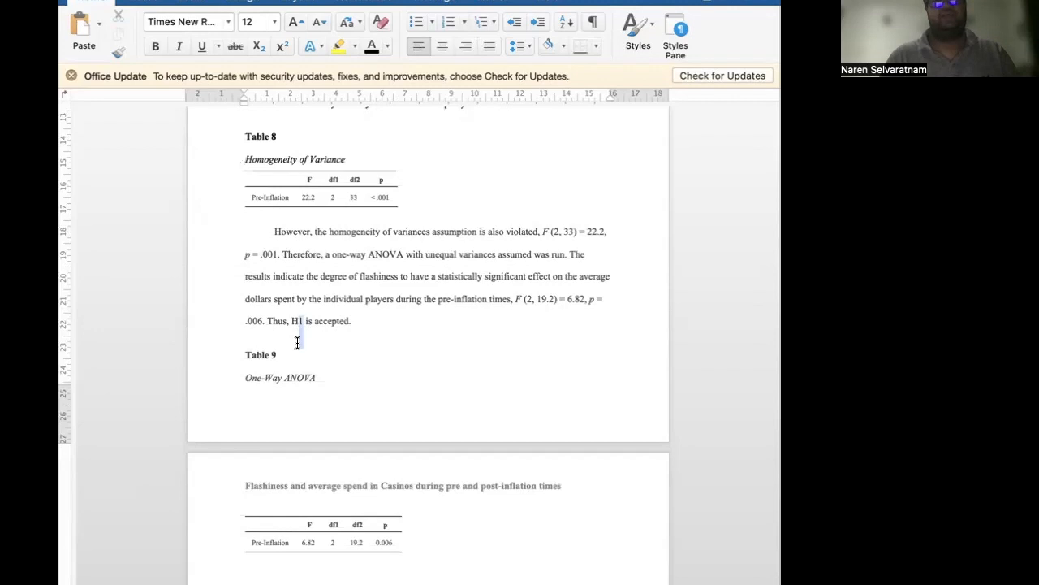
pyautogui.click(259, 46)
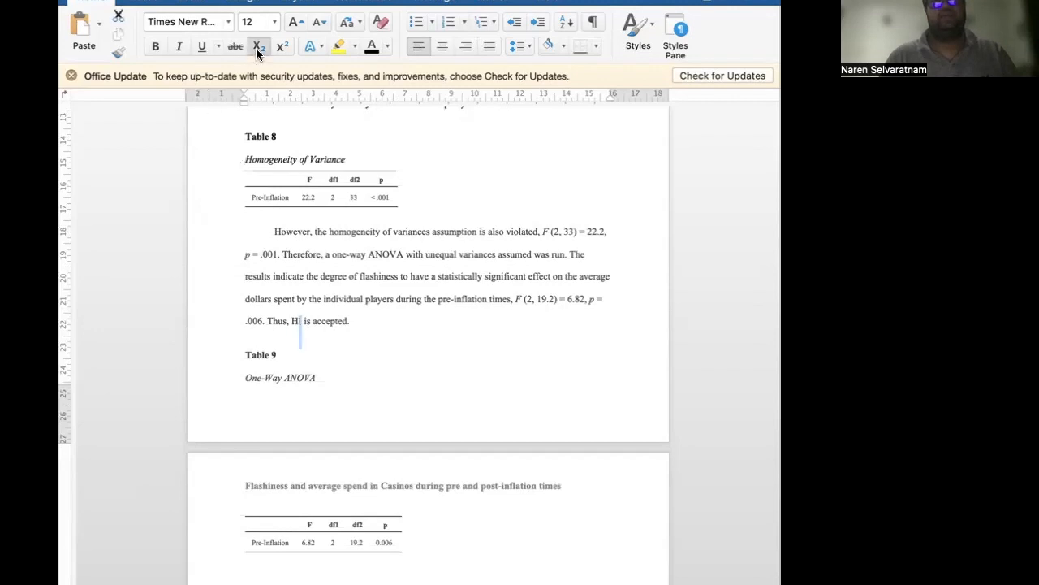
# Insert blank lines above the Table 9 heading to move it onto the next page with its table.
pyautogui.click(243, 354)
pyautogui.press('Return')
pyautogui.press('Return')
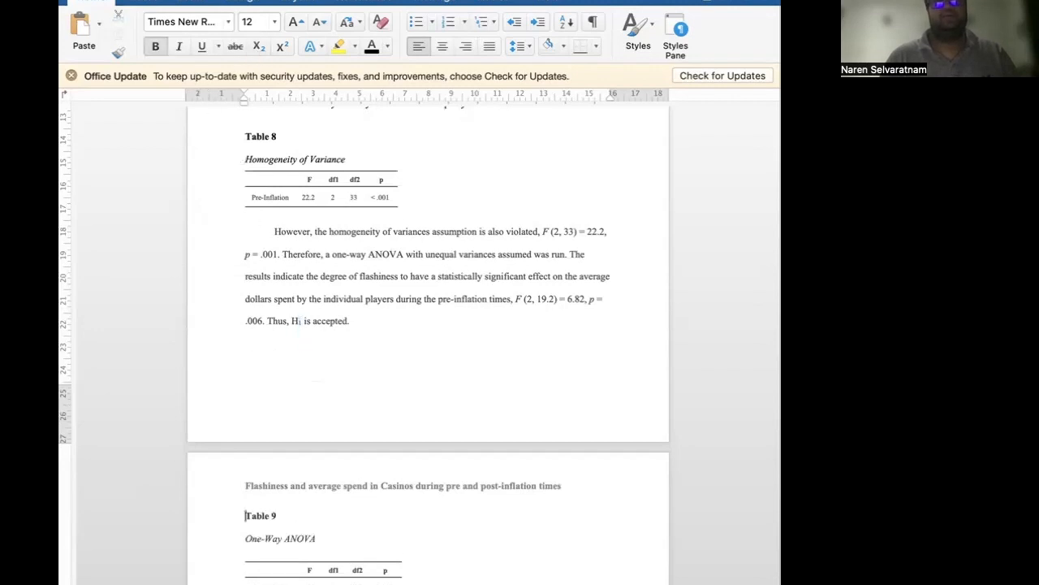
# Delete the excess blank lines above Table 10, leaving a small gap below Table 9.
pyautogui.scroll(-8, 243, 365)
pyautogui.click(246, 470)
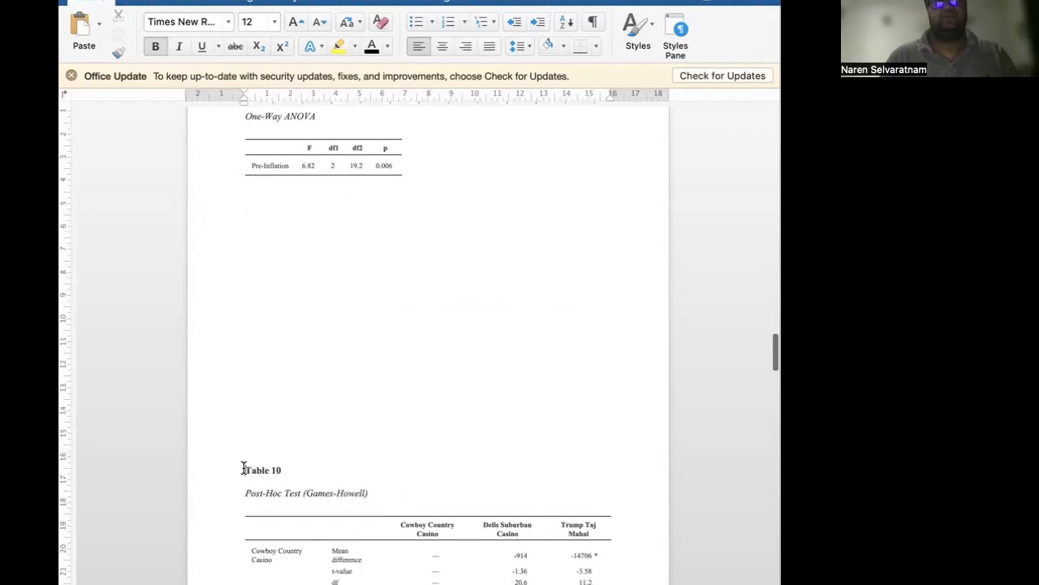
pyautogui.press('BackSpace')
pyautogui.press('BackSpace')
pyautogui.press('BackSpace')
pyautogui.press('BackSpace')
pyautogui.press('BackSpace')
pyautogui.press('BackSpace')
pyautogui.press('BackSpace')
pyautogui.press('BackSpace')
pyautogui.press('BackSpace')
pyautogui.press('BackSpace')
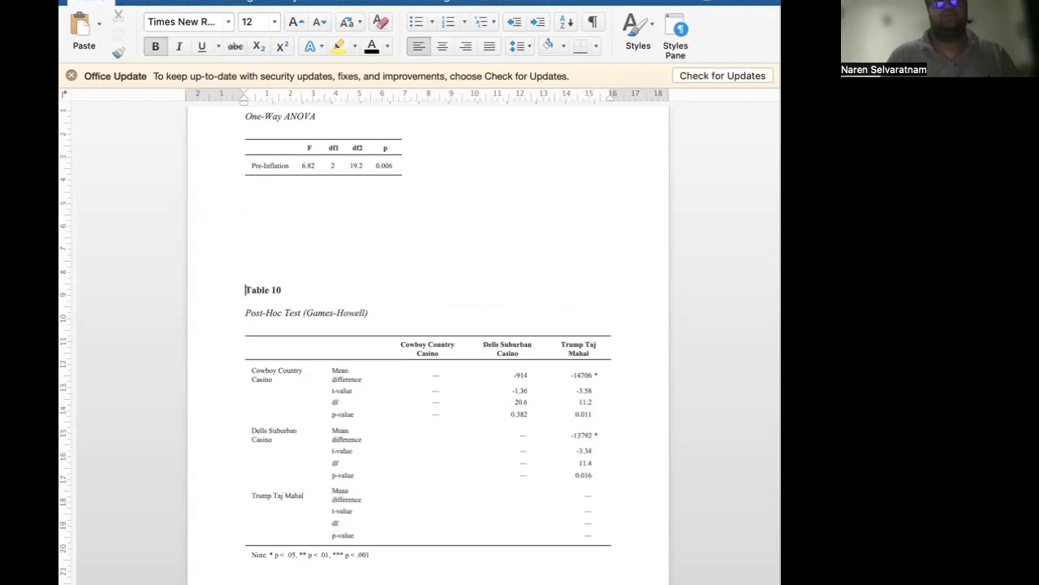
pyautogui.scroll(15, 427, 341)
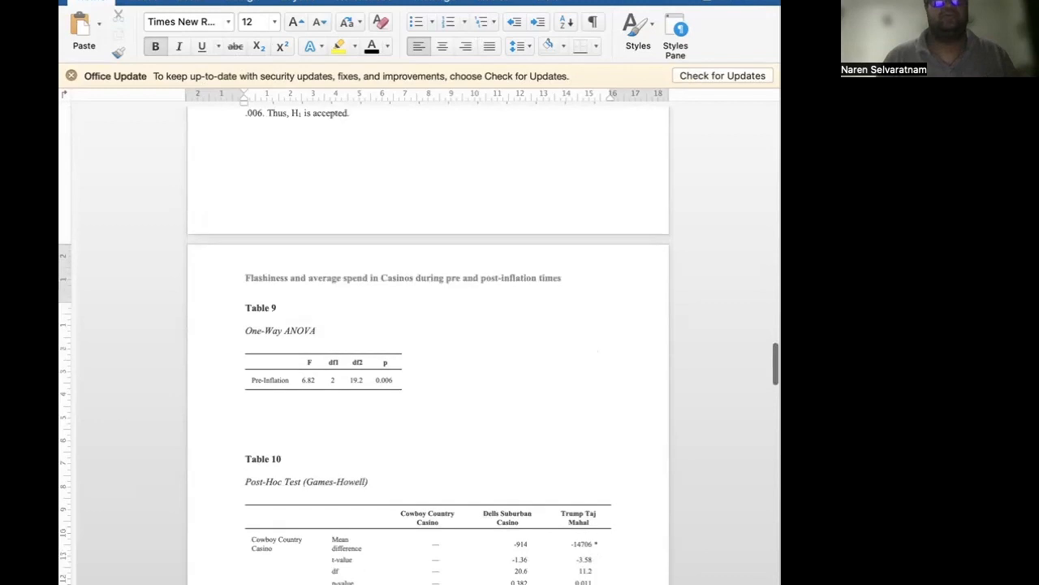
pyautogui.scroll(-15, 428, 341)
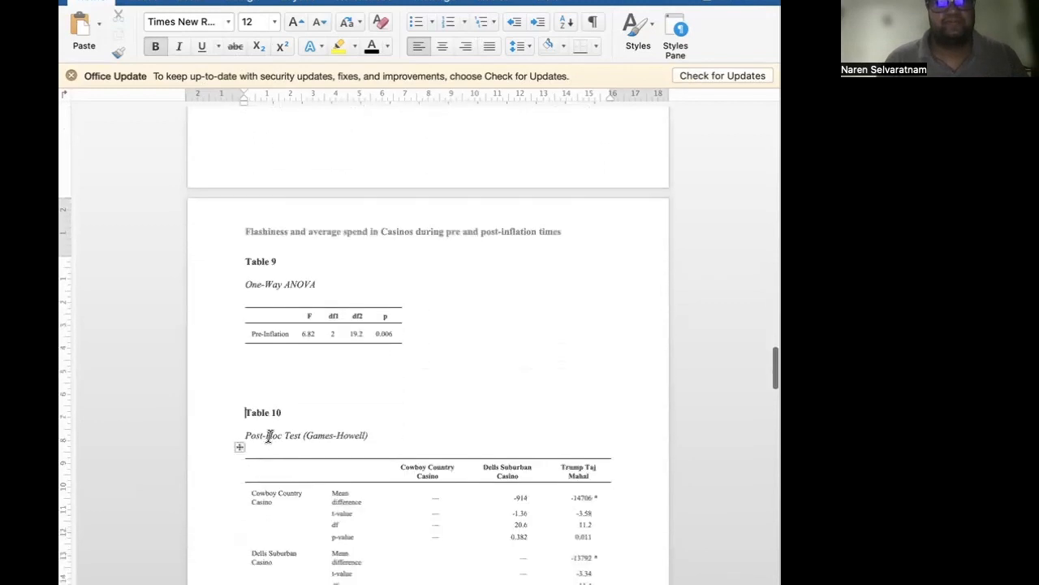
# Start an indented paragraph in the gap between Tables 9 and 10.
pyautogui.click(262, 369)
pyautogui.scroll(-2, 181, 406)
pyautogui.press('Tab')
pyautogui.write('Post-ho')
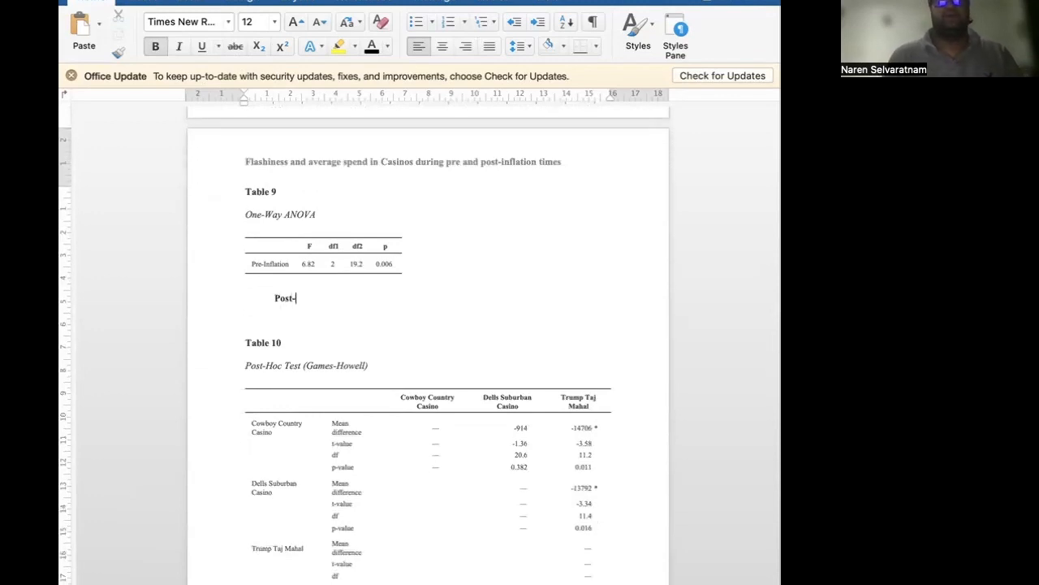
pyautogui.press('BackSpace')
pyautogui.press('BackSpace')
pyautogui.press('BackSpace')
pyautogui.press('BackSpace')
pyautogui.press('BackSpace')
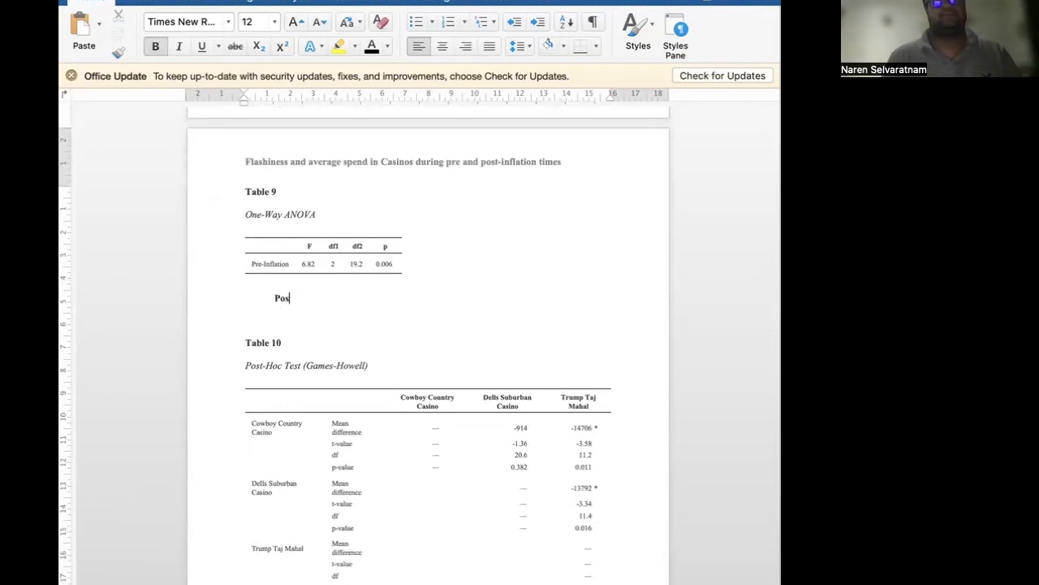
pyautogui.press('BackSpace')
# Write in non-bold text "Post-hoc comparison conducted further revealed the mean differences between Cowboy Country Casinos and Trump Taj Mahal to be statistically significant,".
pyautogui.press('super+b')
pyautogui.write('Po')
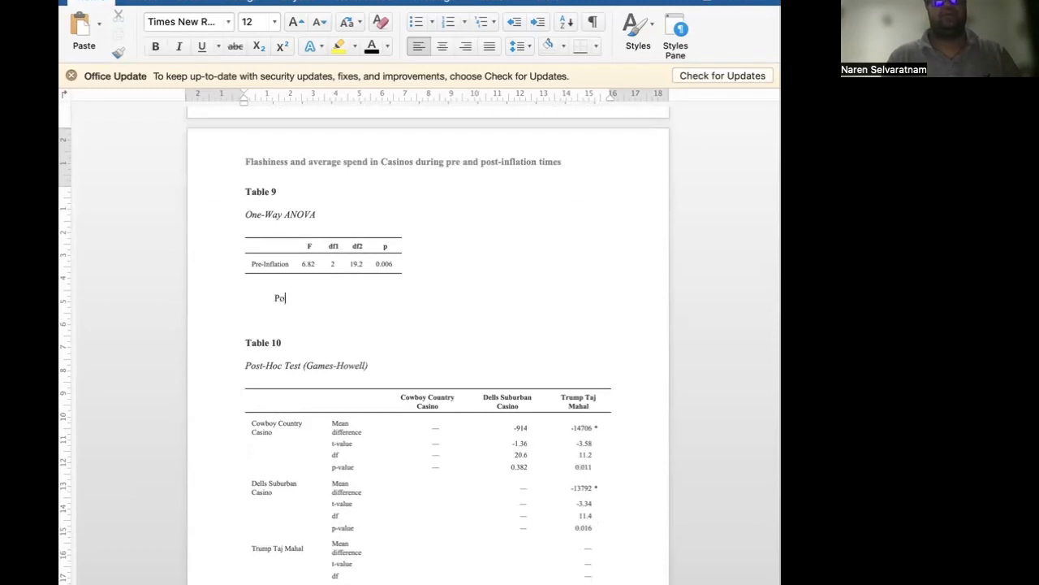
pyautogui.write('st-hoc comparison conducted further re')
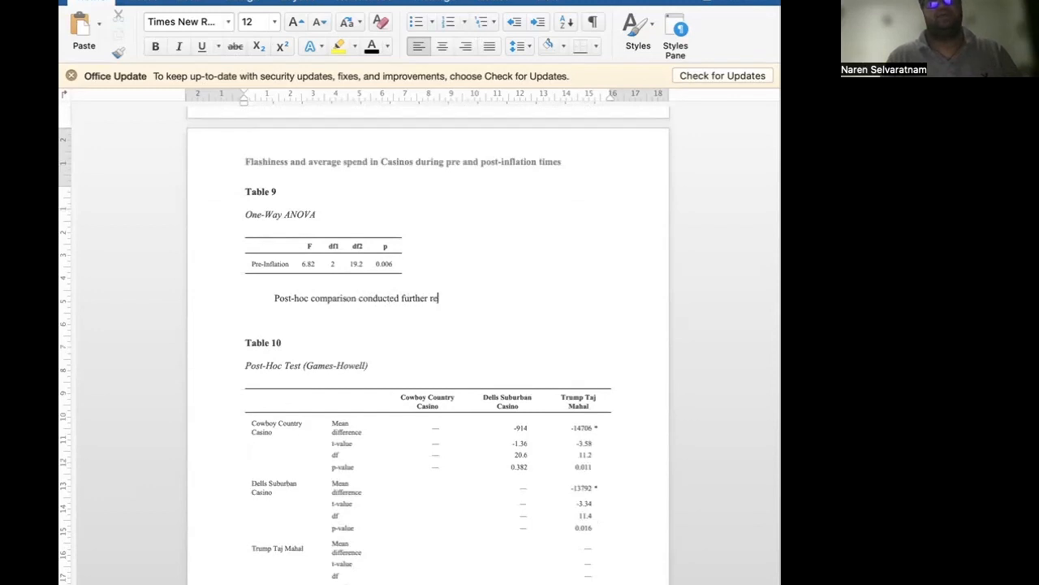
pyautogui.write('vealed the')
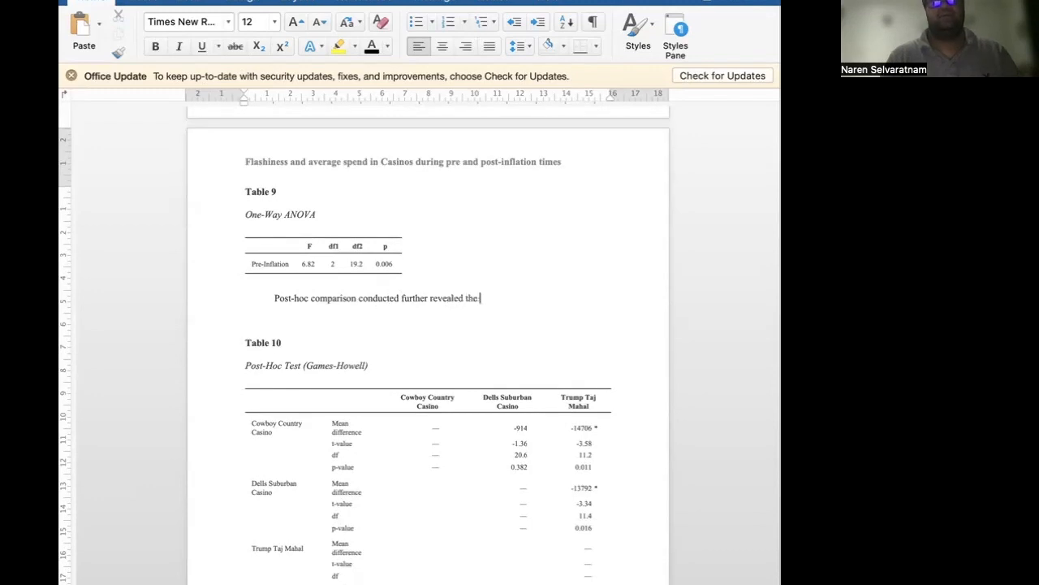
pyautogui.scroll(-2, 427, 341)
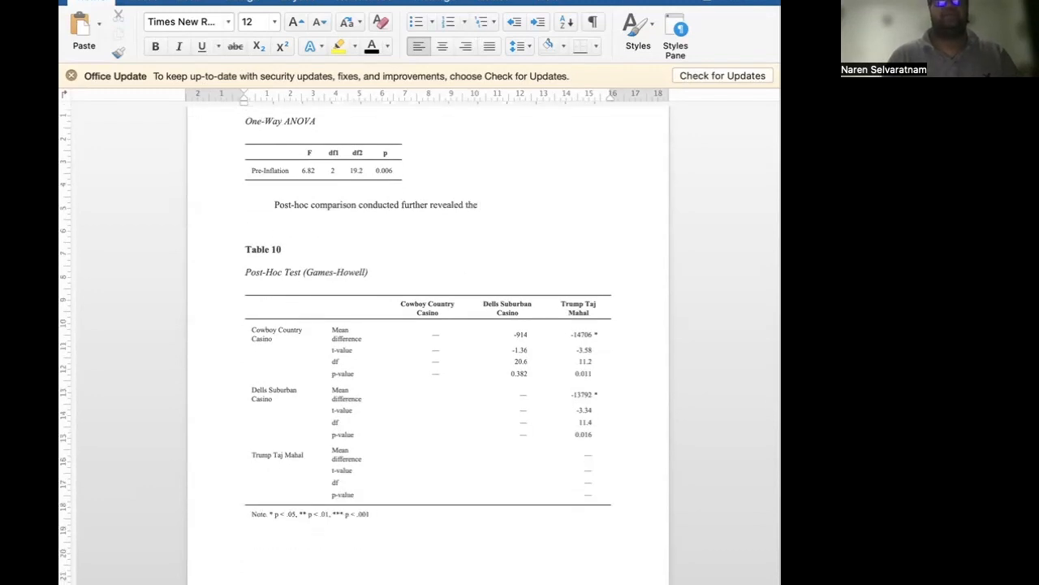
pyautogui.write('mean dif')
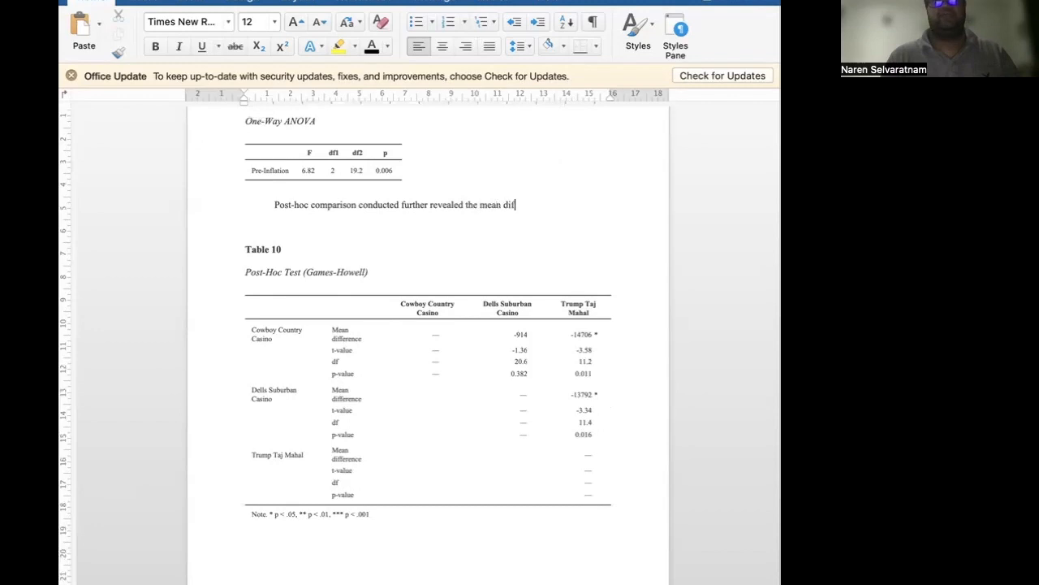
pyautogui.write('ferences between ')
pyautogui.write('Cowbo')
pyautogui.write('y Country C')
pyautogui.write('asino')
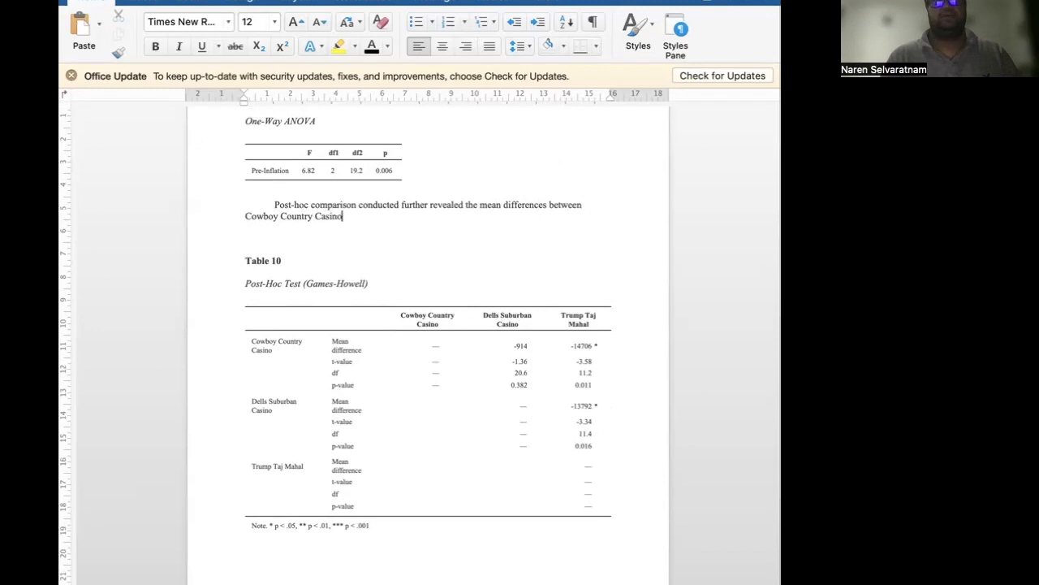
pyautogui.write('s and Trump Taj Mahal to be statistically s')
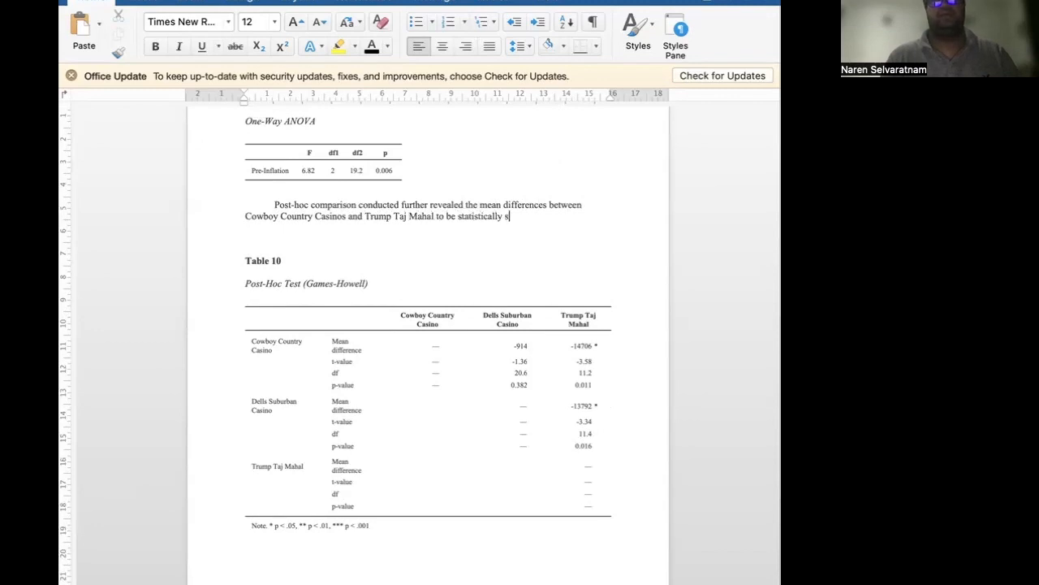
pyautogui.write('ignificant, ')
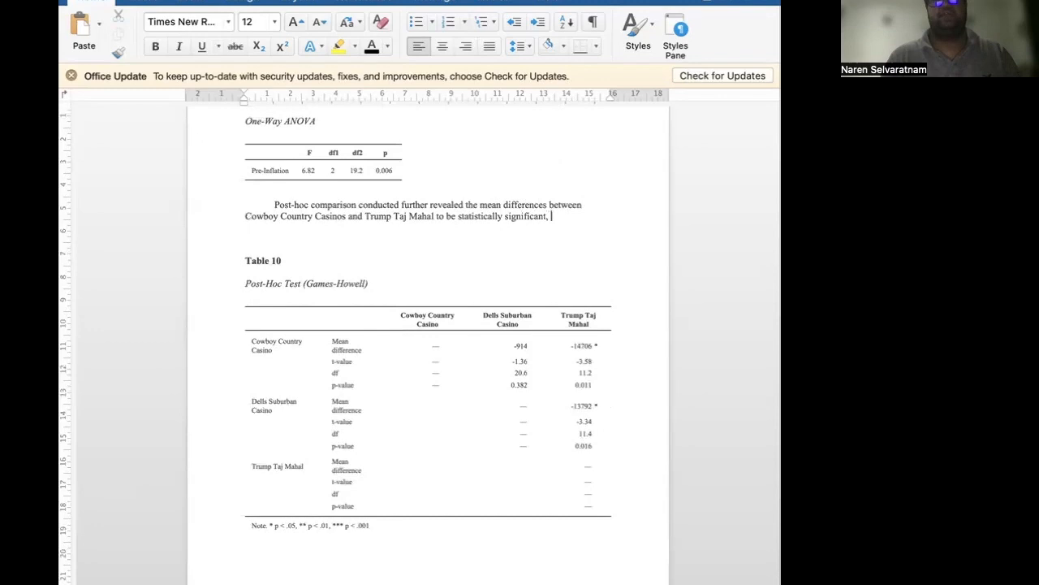
# Add an italic t after the comma to introduce the test statistic.
pyautogui.write('T')
pyautogui.press('BackSpace')
pyautogui.press('super+i')
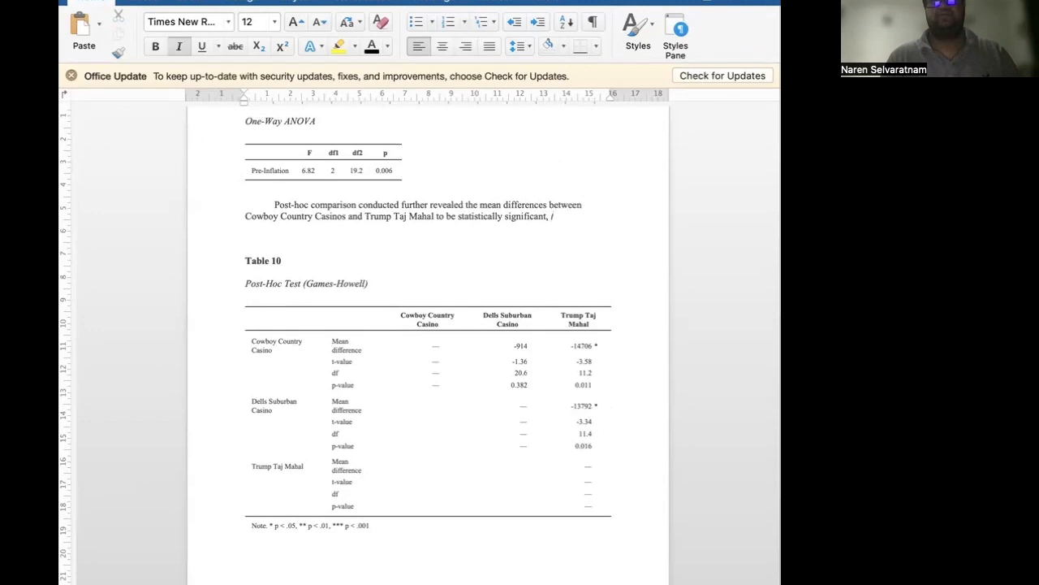
pyautogui.press('super+i')
pyautogui.write('(')
pyautogui.press('BackSpace')
pyautogui.write('t')
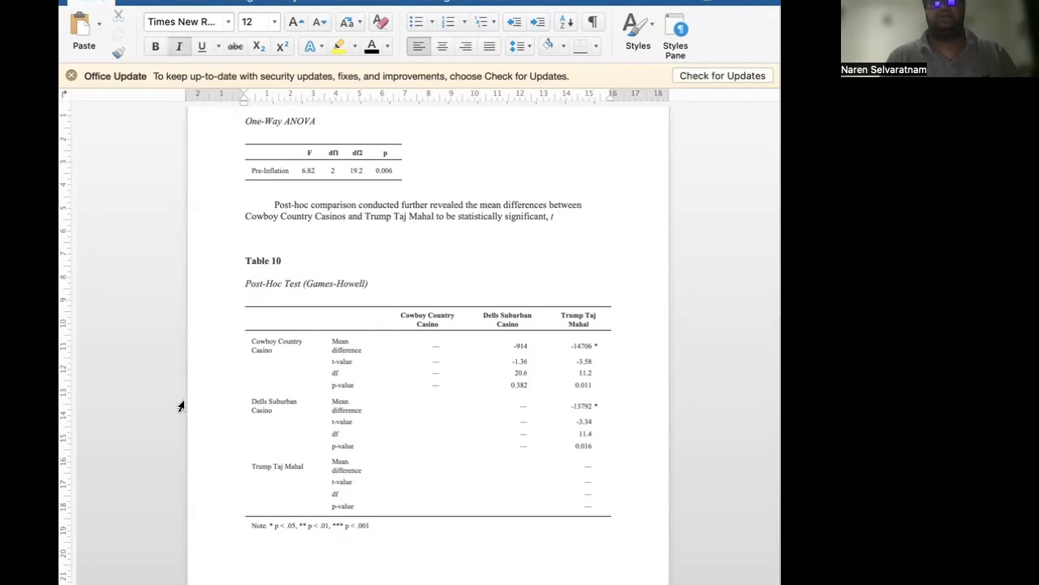
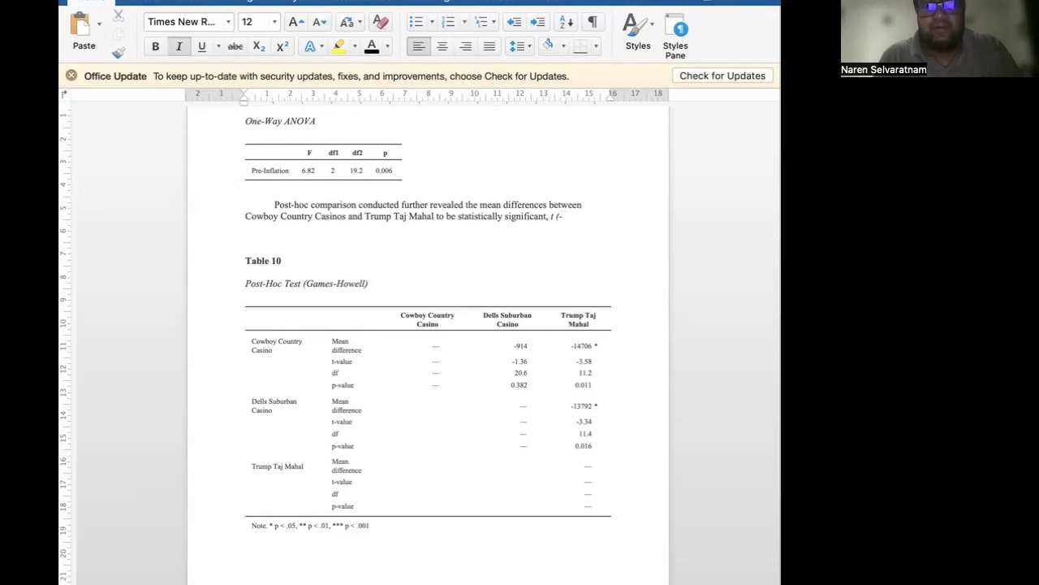
pyautogui.write('(-3.58')
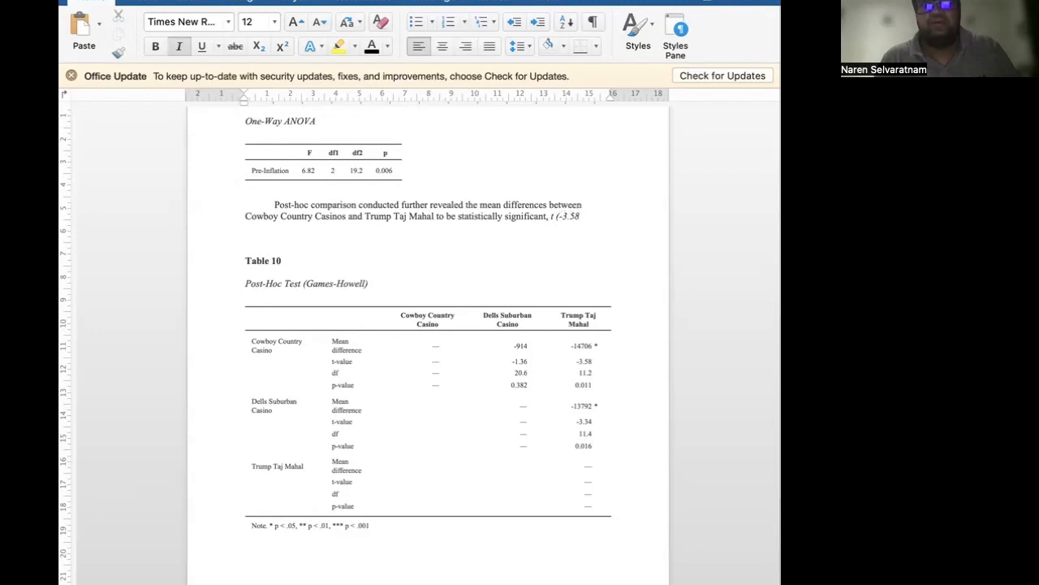
pyautogui.press('BackSpace')
pyautogui.press('BackSpace')
pyautogui.press('BackSpace')
pyautogui.write('11.2)')
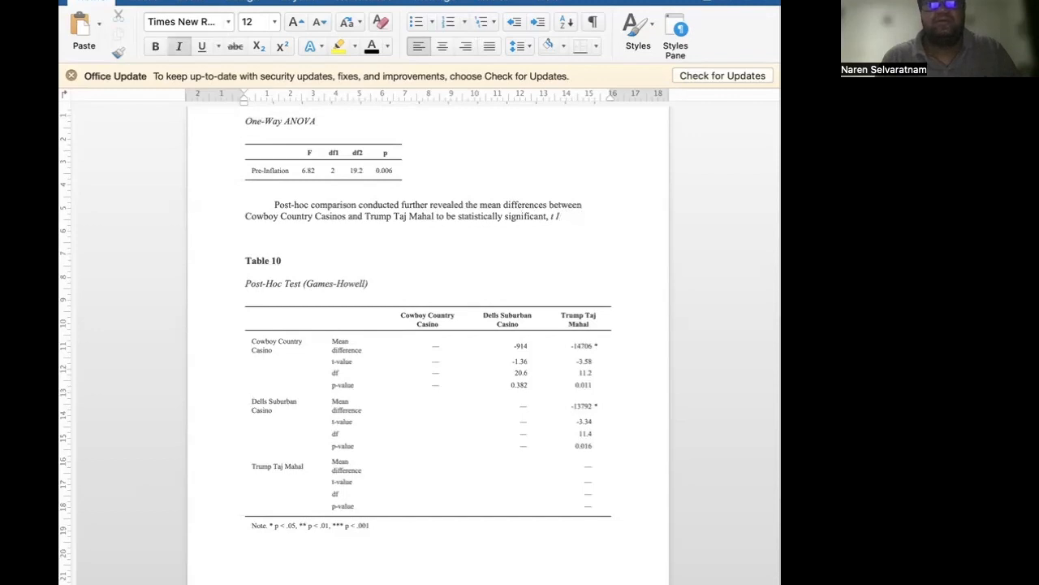
pyautogui.write('(')
# Complete the t statistic in non-italic text as "(11.2) = -3.58,".
pyautogui.press('super+i')
pyautogui.write('(11.2) = -')
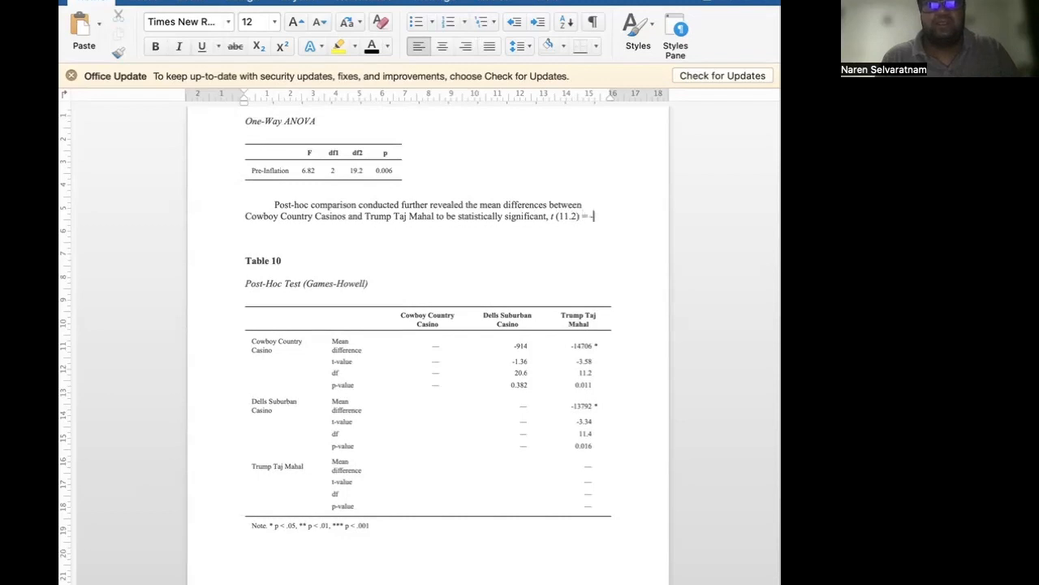
pyautogui.write('3.58')
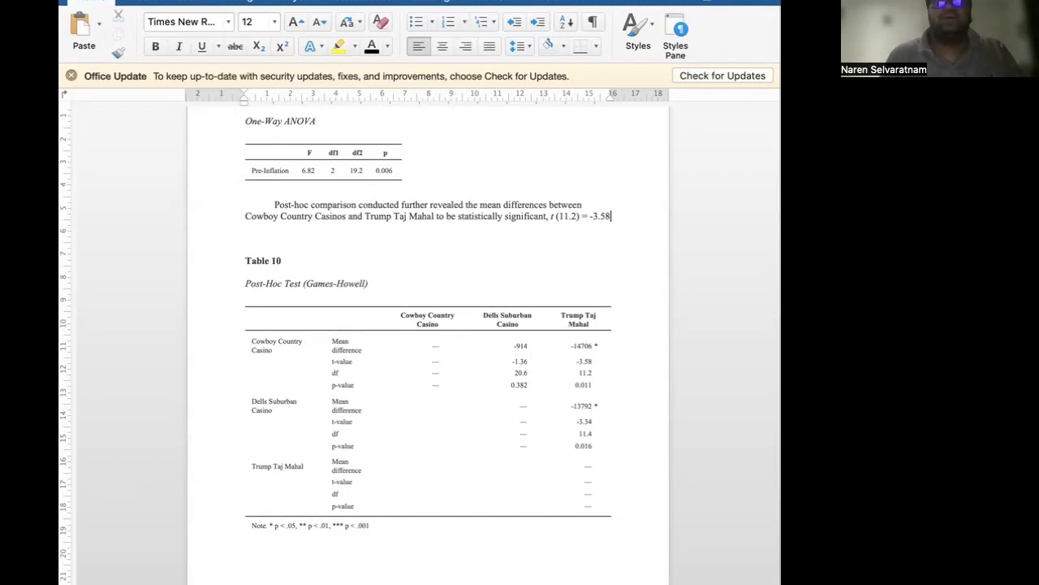
pyautogui.write(',')
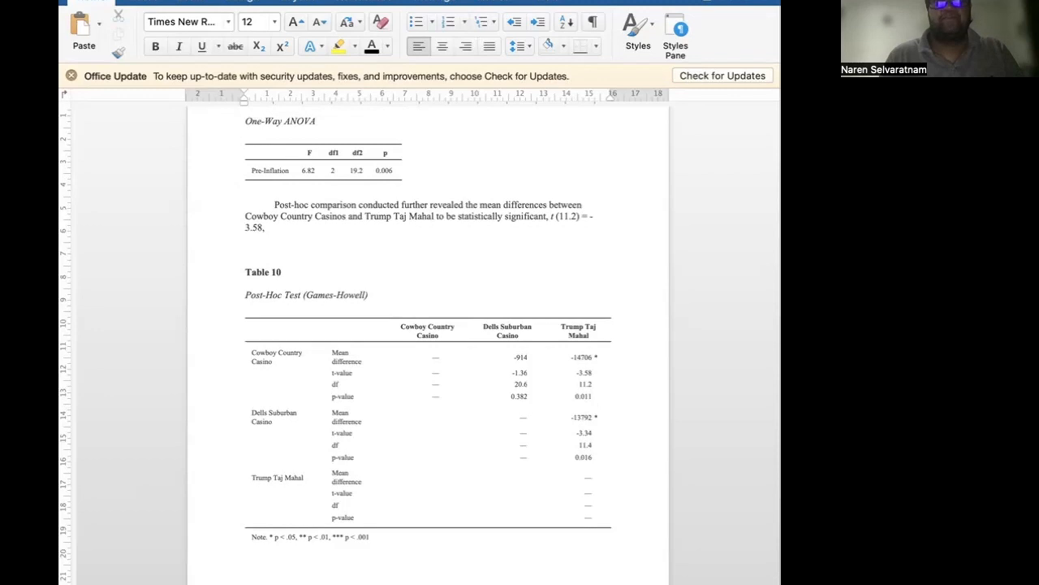
# End the sentence with the p-value "p = .011.", italicizing only the p.
pyautogui.press('super+i')
pyautogui.write('p')
pyautogui.press('super+i')
pyautogui.write('= .011.')
# Apply double line spacing to the post-hoc comparison paragraph.
pyautogui.moveTo(309, 230); pyautogui.dragTo(274, 205)
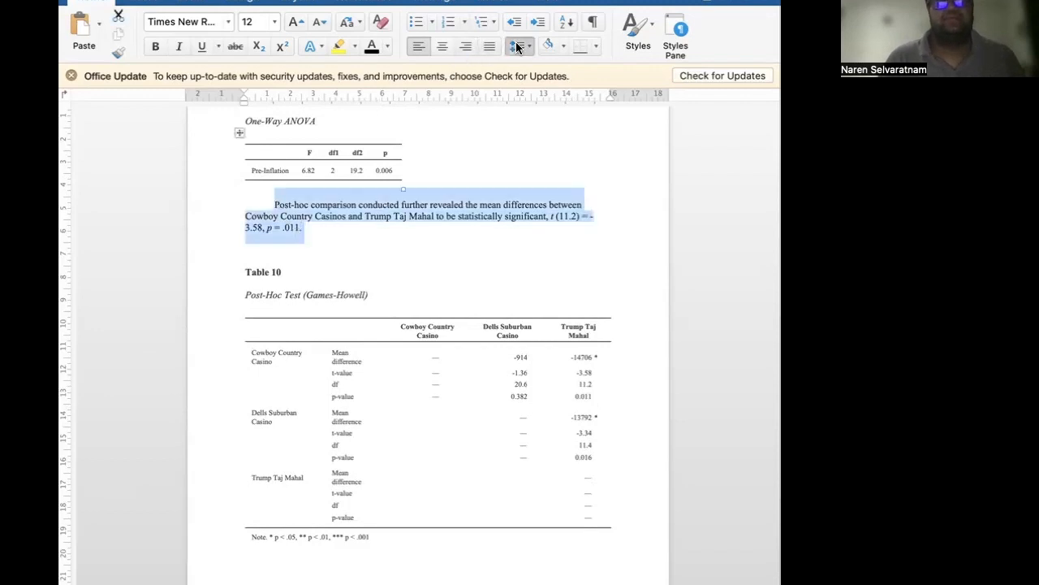
pyautogui.click(535, 127)
pyautogui.scroll(-3, 480, 223)
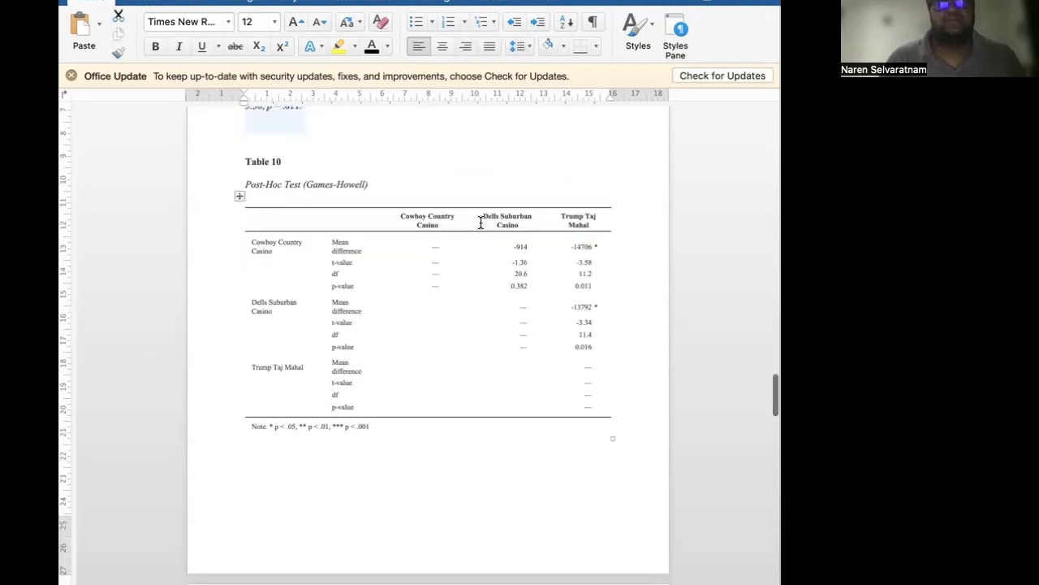
pyautogui.scroll(1, 480, 223)
pyautogui.scroll(1, 480, 223)
# Remove the blank line between the post-hoc paragraph and the Table 10 heading.
pyautogui.click(295, 213)
pyautogui.press('super+b')
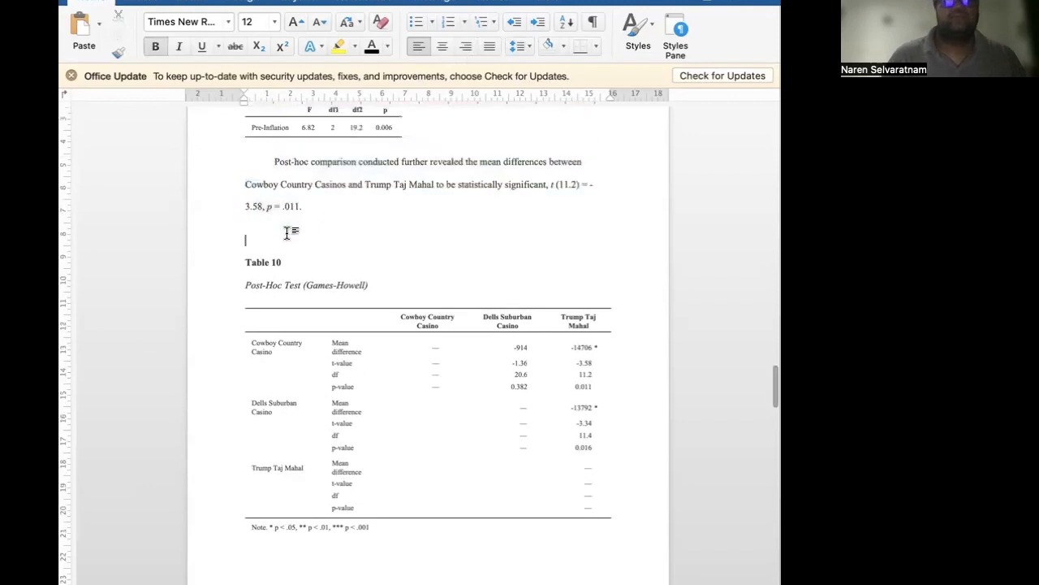
pyautogui.press('super+b')
pyautogui.scroll(-1, 312, 244)
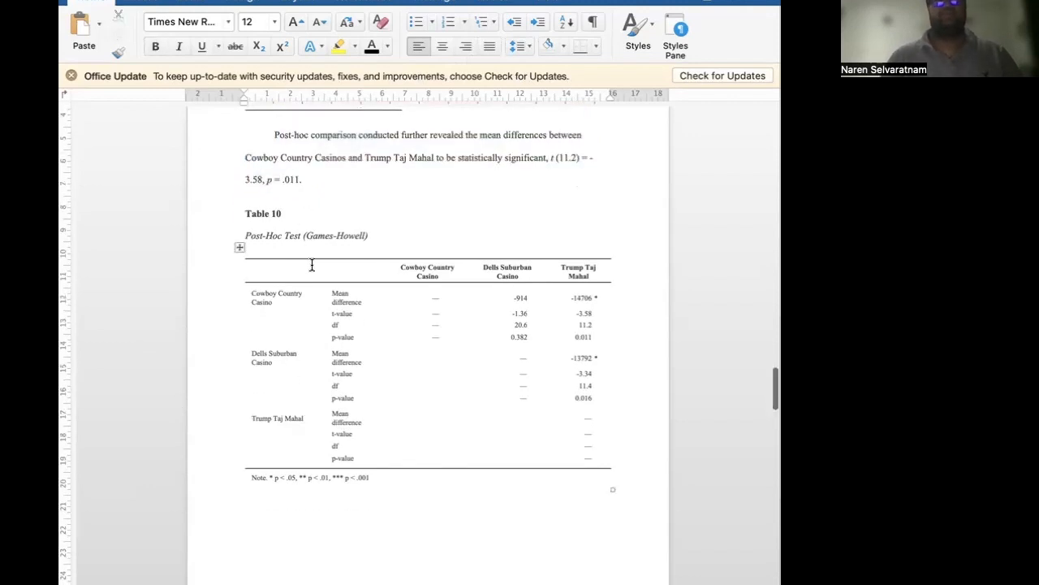
# Continue the paragraph with "A similar statistically significant difference was noted among Dells Suburban Casinos and Trump Taj Mahal as well,".
pyautogui.write('A similar ')
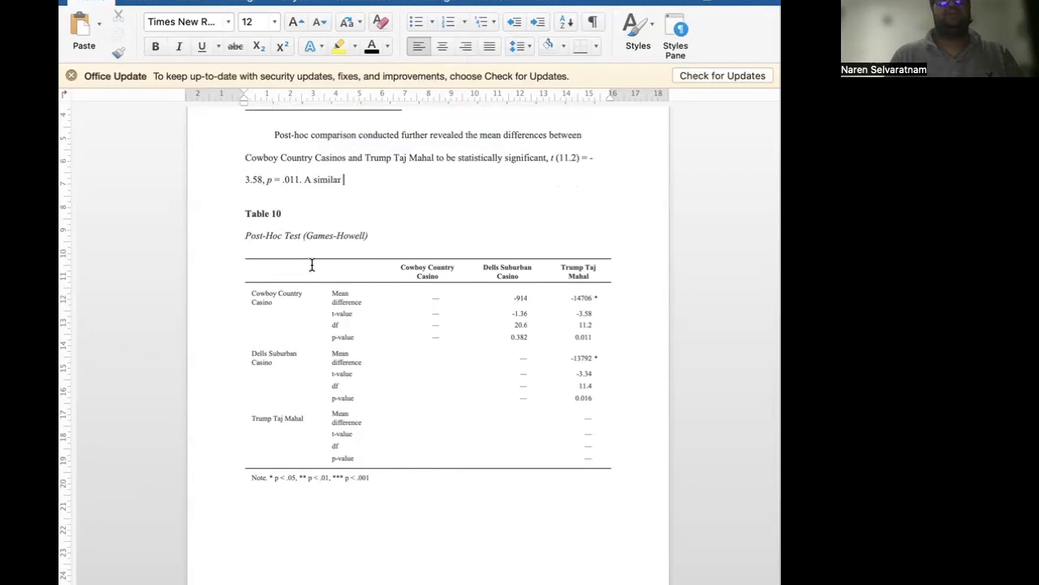
pyautogui.write('statistically ')
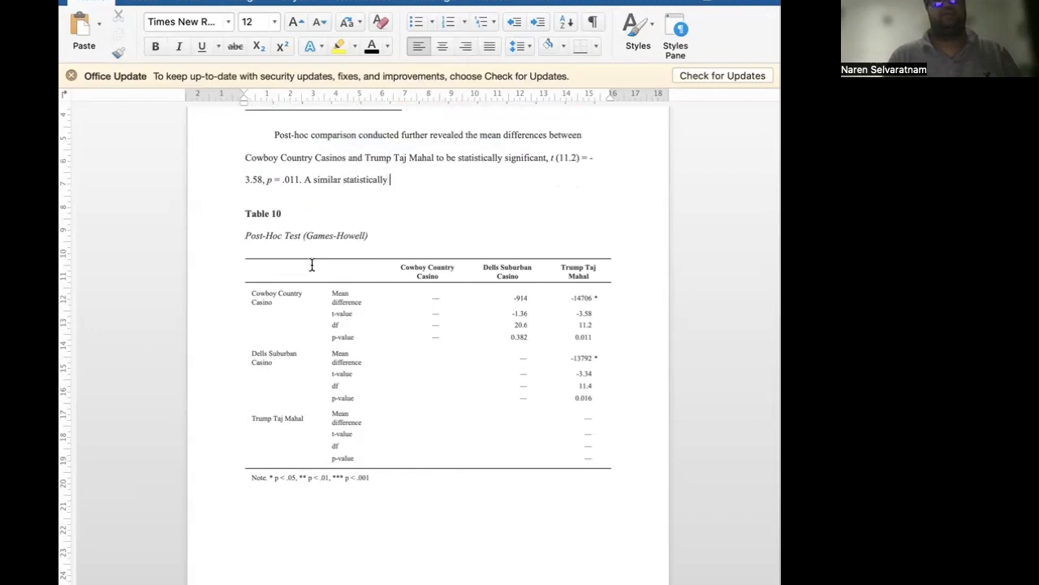
pyautogui.write('significant difference ')
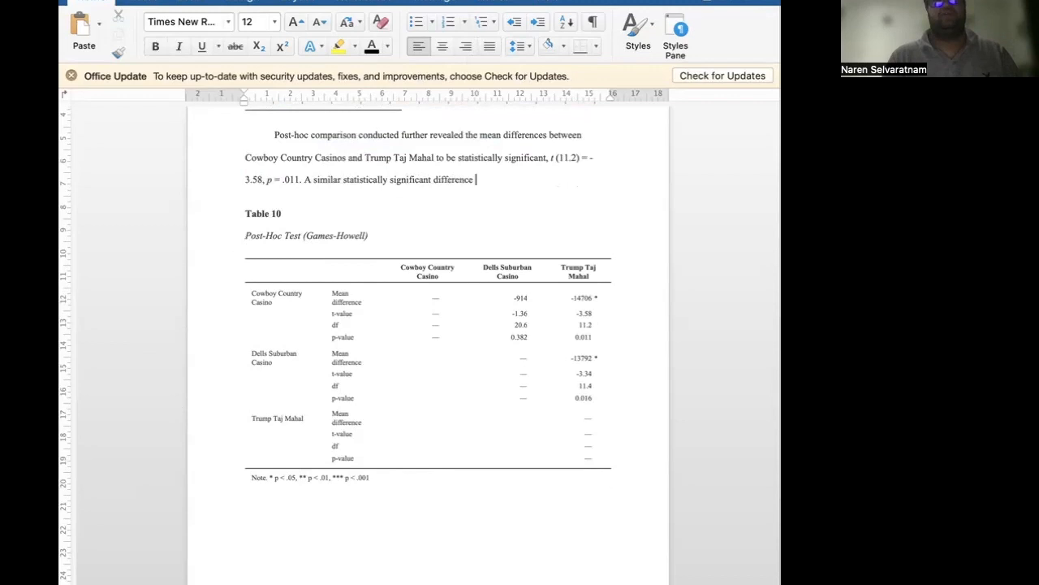
pyautogui.write('was noted among Dells Su')
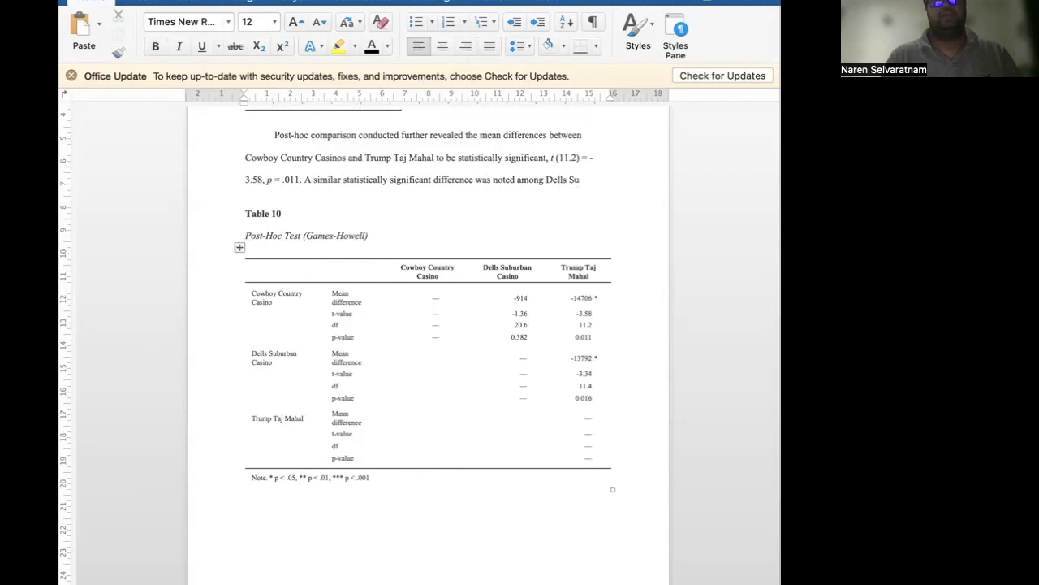
pyautogui.write('burban Casin')
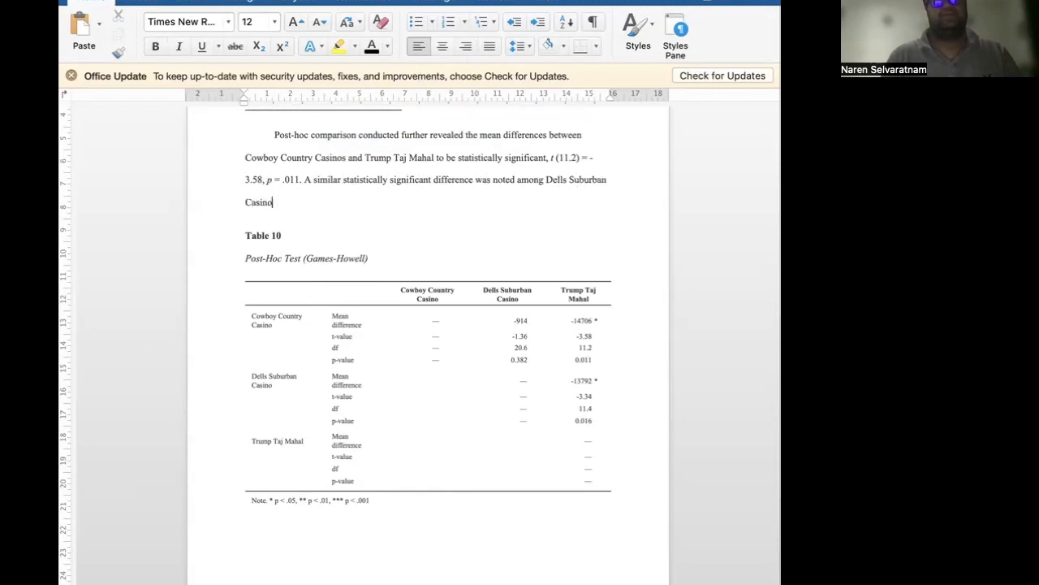
pyautogui.write('os and Trum')
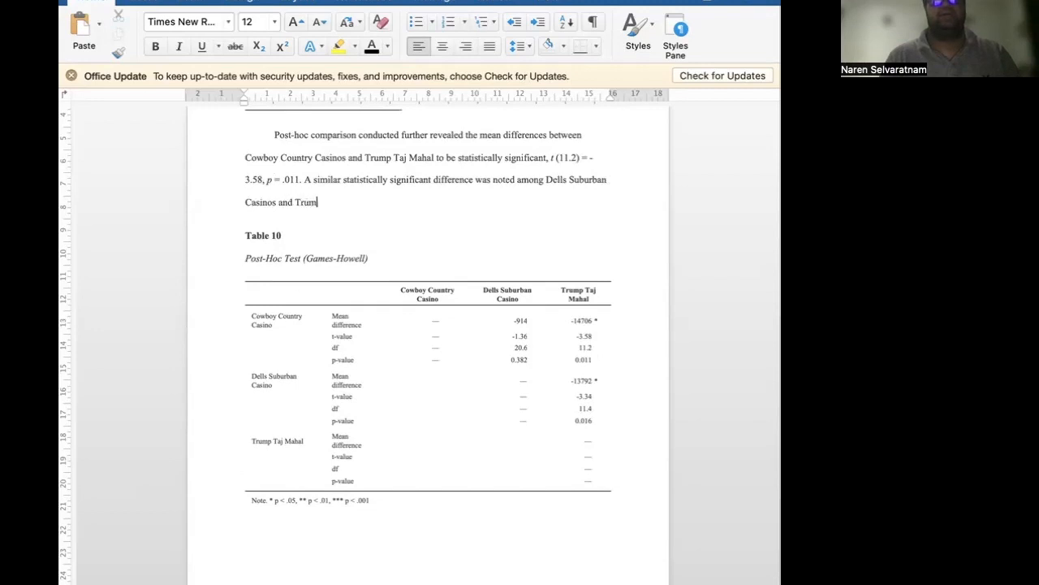
pyautogui.write('p Taj Mahal as well,')
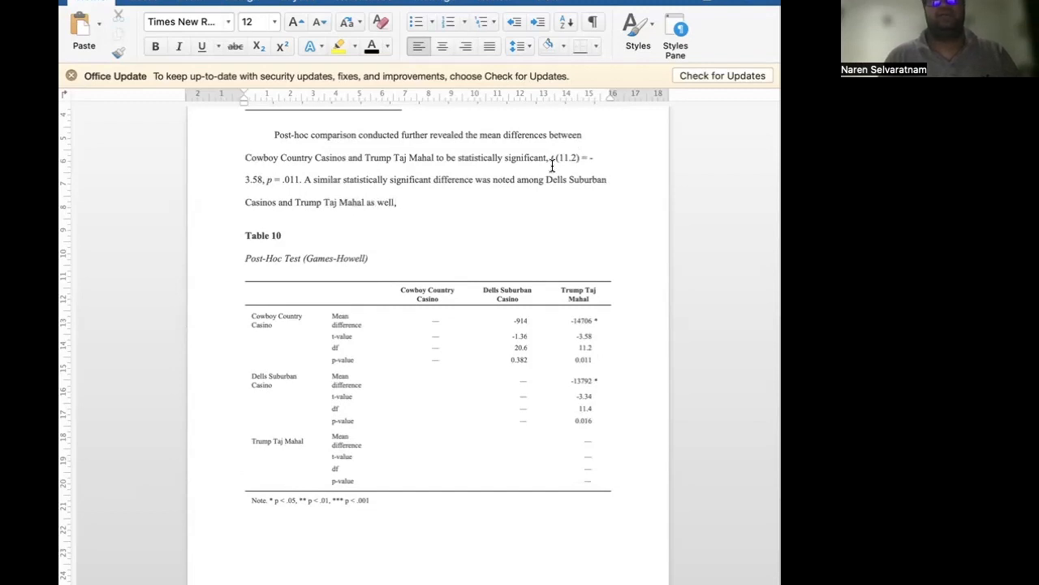
# Copy the formatted statistics "t (11.2) = -3.58, p = .011." to the end of the Dells Suburban sentence.
pyautogui.moveTo(550, 158); pyautogui.dragTo(302, 188)
pyautogui.press('super+c')
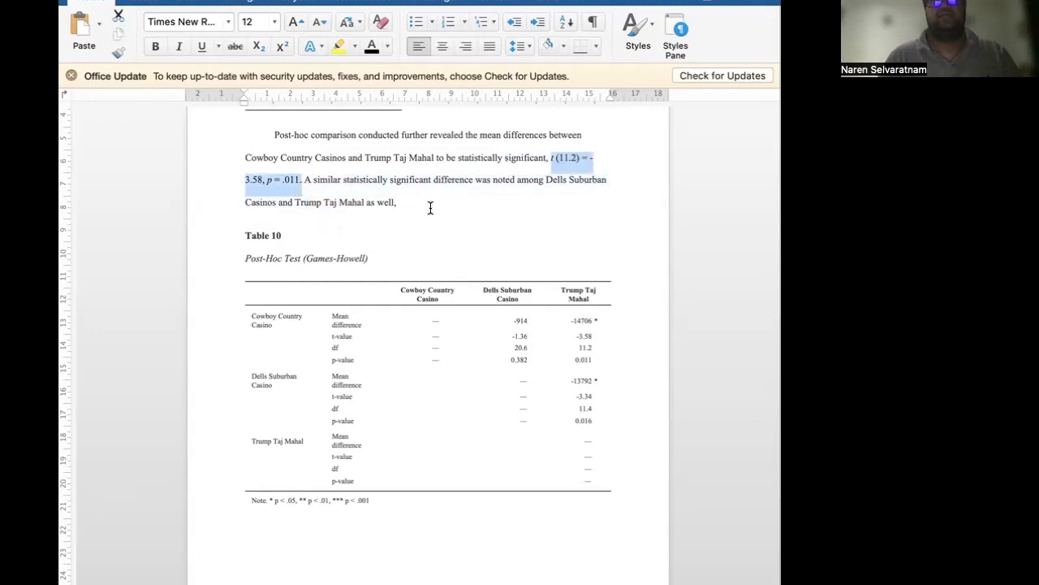
pyautogui.click(417, 203)
pyautogui.press('super+v')
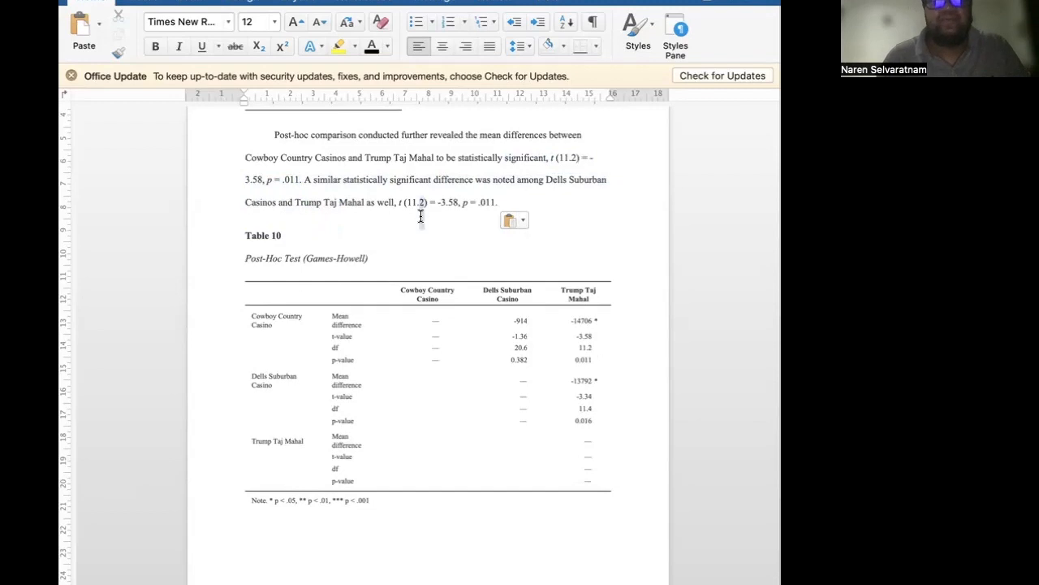
# Update the copied statistics for Dells Suburban and Trump Taj Mahal to t (11.4) = -3.34, p = .016.
pyautogui.write('4')
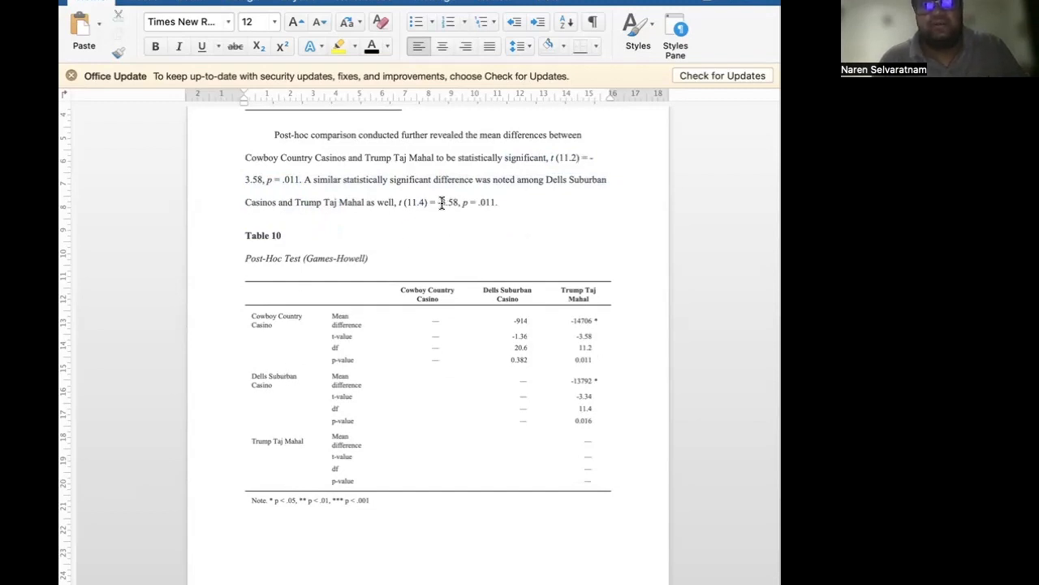
pyautogui.hotkey('shift', 'Right')
pyautogui.hotkey('shift', 'Right')
pyautogui.write('34')
pyautogui.click(491, 202)
pyautogui.hotkey('shift', 'Right')
pyautogui.write('6')
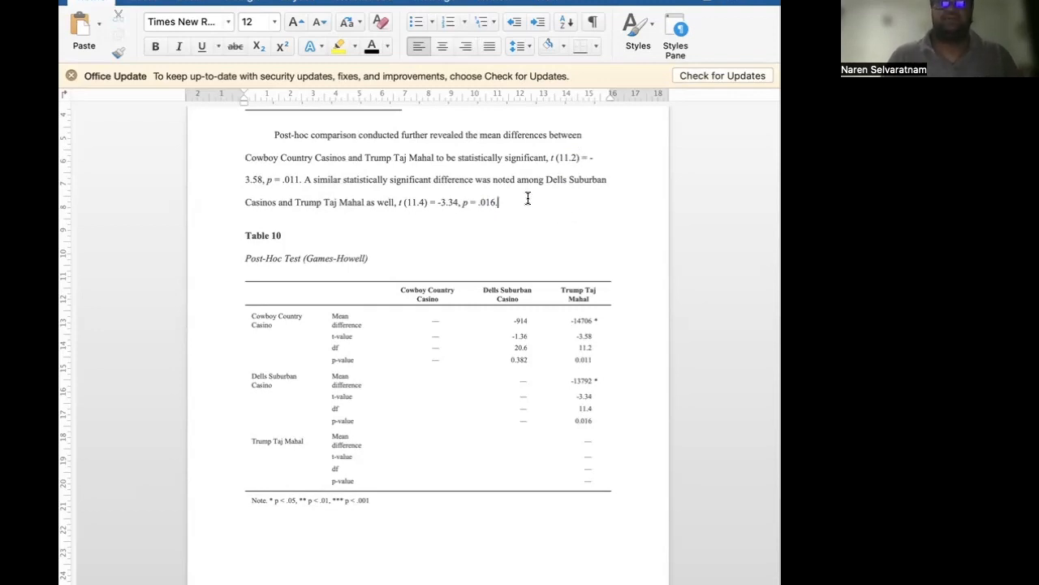
# Add the sentence opening "The differences between Cowboy Country Casinos and Dells Suburban Casinos, although descriptive" to the end of the post-hoc paragraph.
pyautogui.scroll(-1, 527, 196)
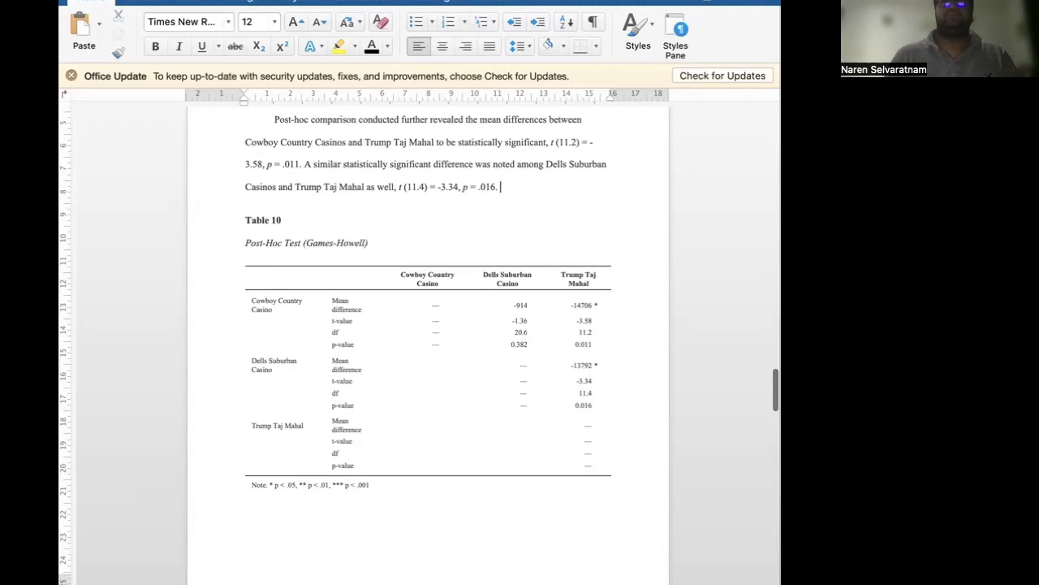
pyautogui.write('The differences between Cow')
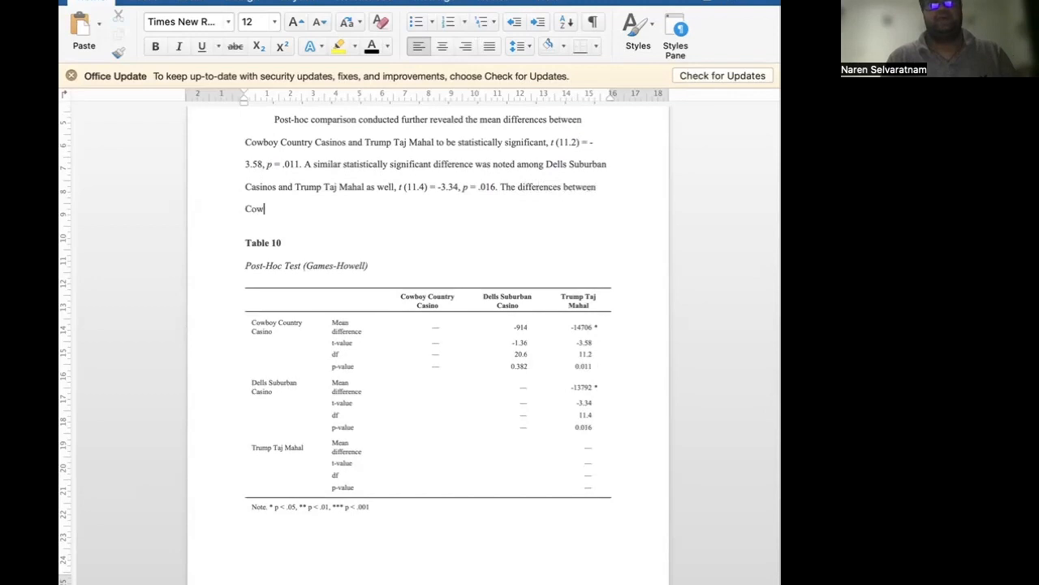
pyautogui.write('boy Countr')
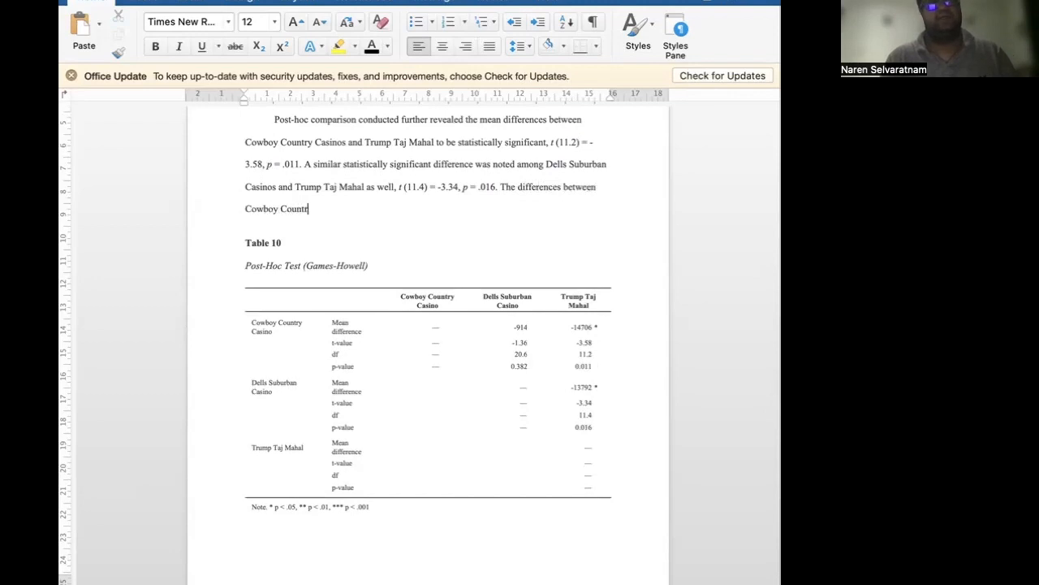
pyautogui.write('y Casinos and Dells Suburban C')
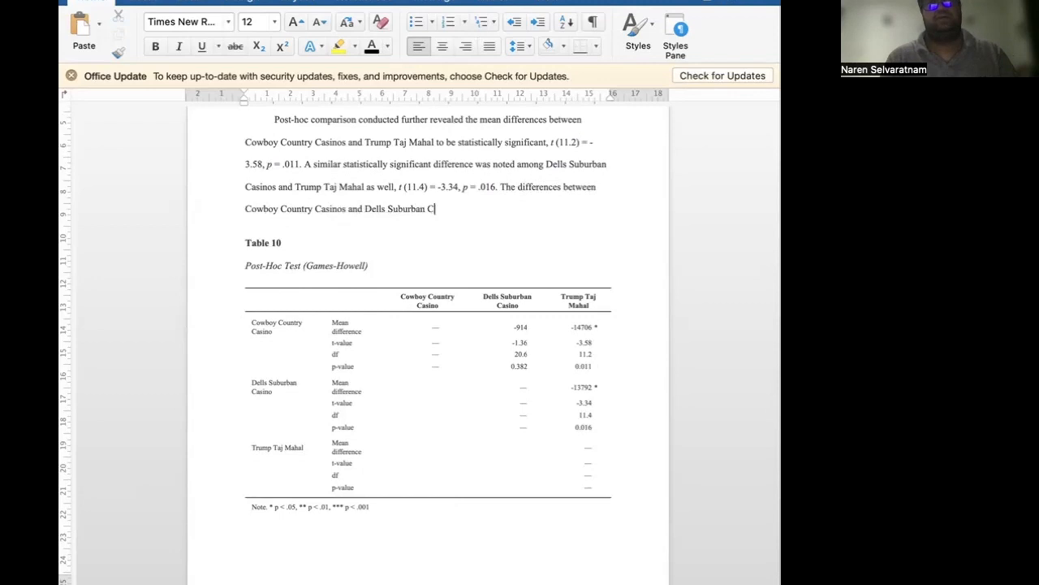
pyautogui.write('asinos, although descriptive diff')
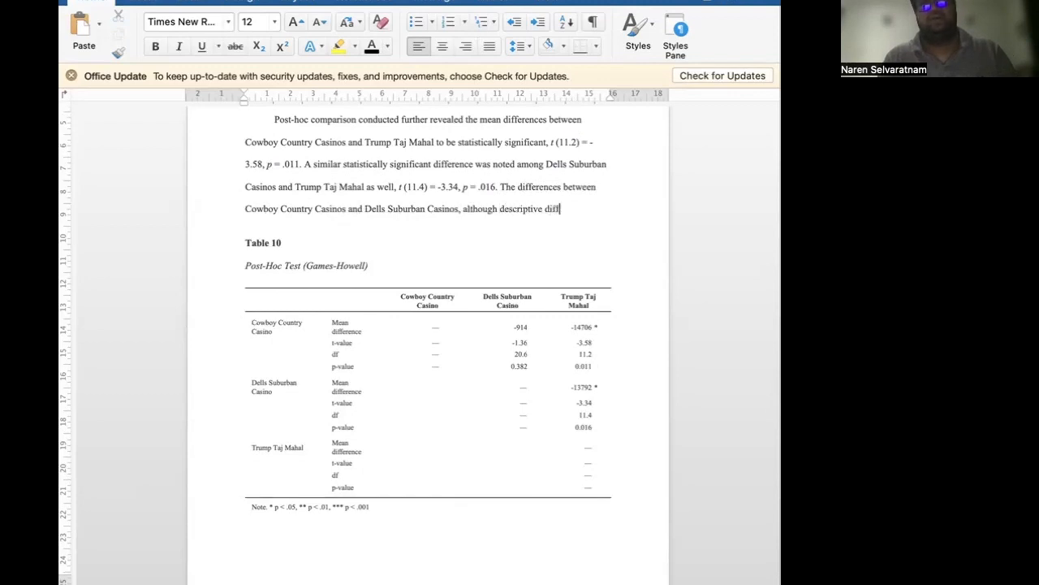
pyautogui.write('erent, ')
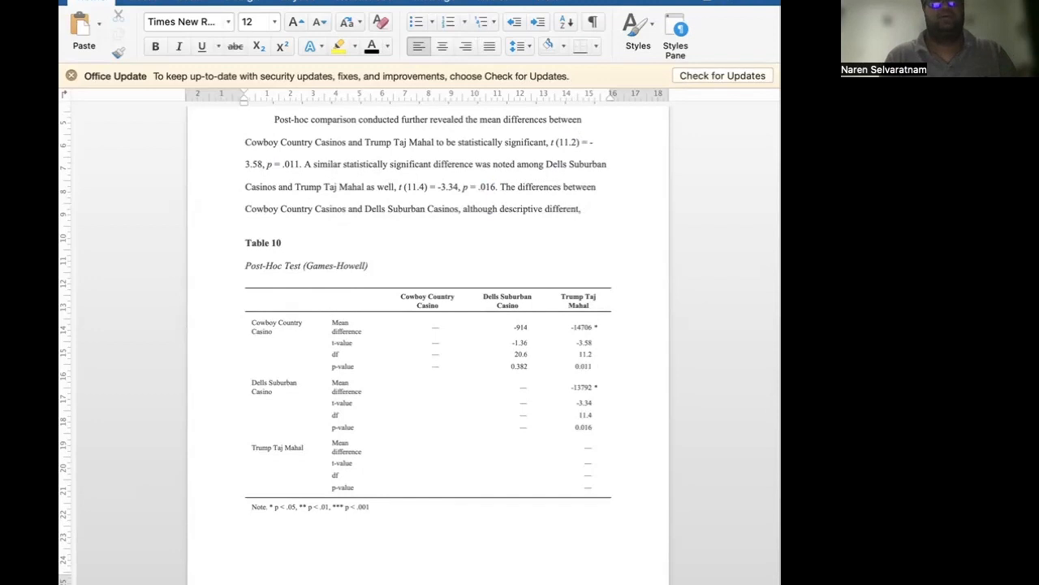
pyautogui.write('was no')
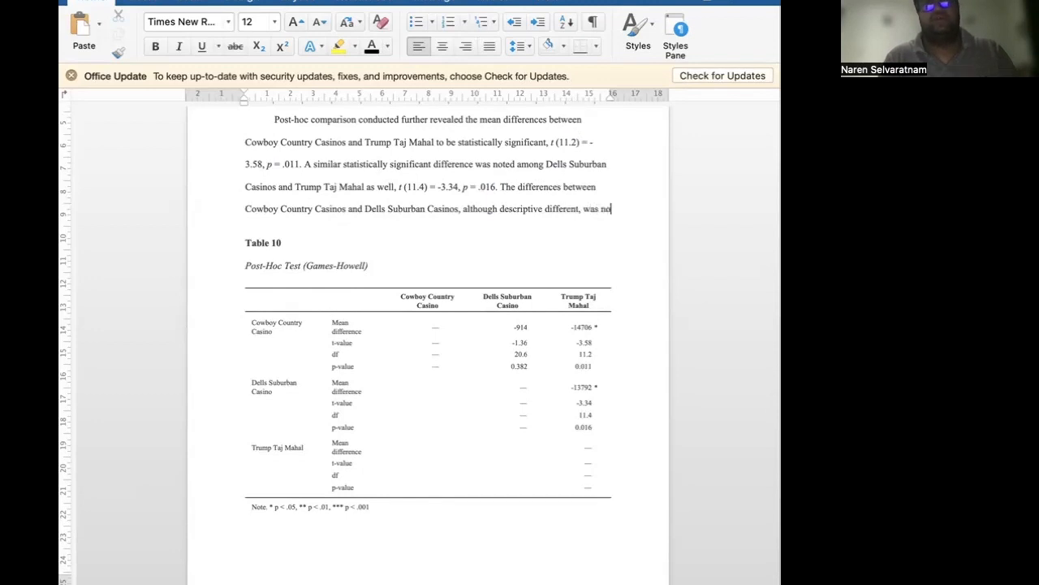
pyautogui.write('t statistically s')
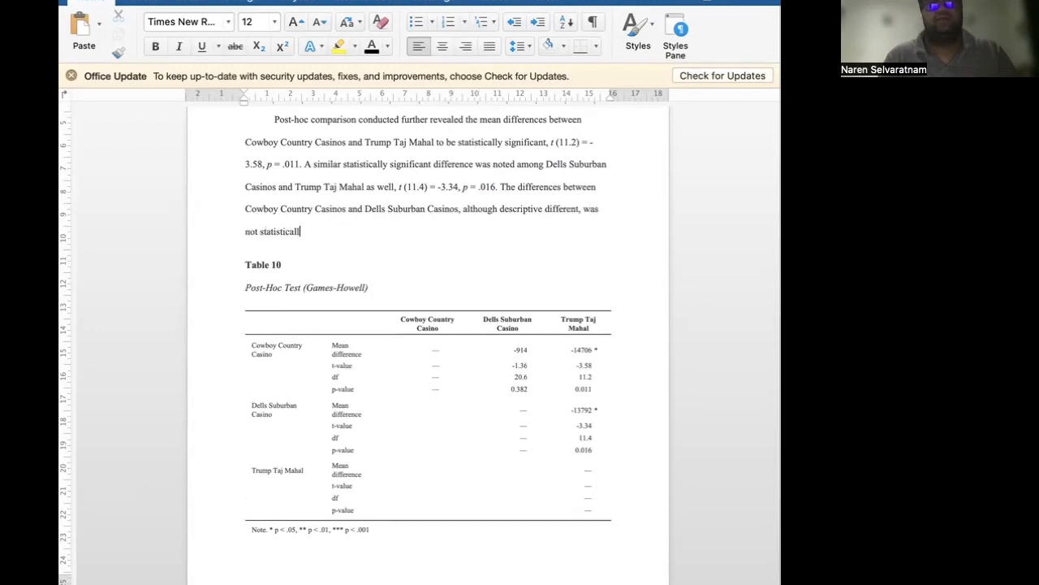
pyautogui.press('BackSpace')
pyautogui.press('BackSpace')
pyautogui.press('BackSpace')
pyautogui.press('BackSpace')
pyautogui.press('BackSpace')
pyautogui.press('BackSpace')
pyautogui.press('BackSpace')
pyautogui.press('BackSpace')
pyautogui.press('BackSpace')
pyautogui.press('BackSpace')
pyautogui.press('BackSpace')
pyautogui.press('BackSpace')
pyautogui.press('BackSpace')
pyautogui.press('BackSpace')
pyautogui.press('BackSpace')
pyautogui.press('BackSpace')
pyautogui.press('BackSpace')
pyautogui.press('BackSpace')
pyautogui.press('BackSpace')
pyautogui.press('BackSpace')
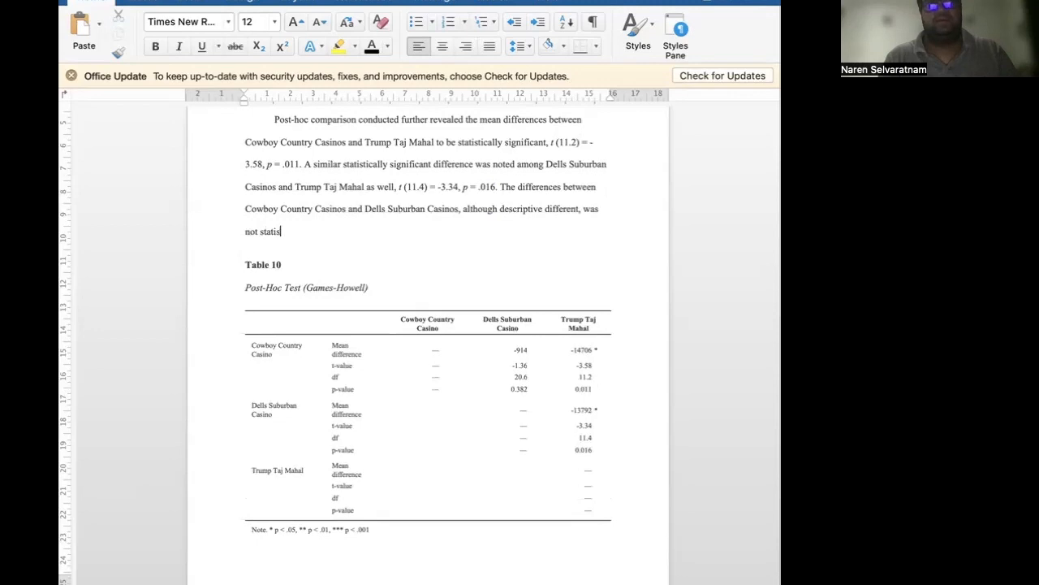
pyautogui.press('BackSpace')
pyautogui.press('BackSpace')
pyautogui.press('BackSpace')
pyautogui.press('BackSpace')
pyautogui.press('BackSpace')
pyautogui.press('BackSpace')
pyautogui.press('BackSpace')
pyautogui.press('BackSpace')
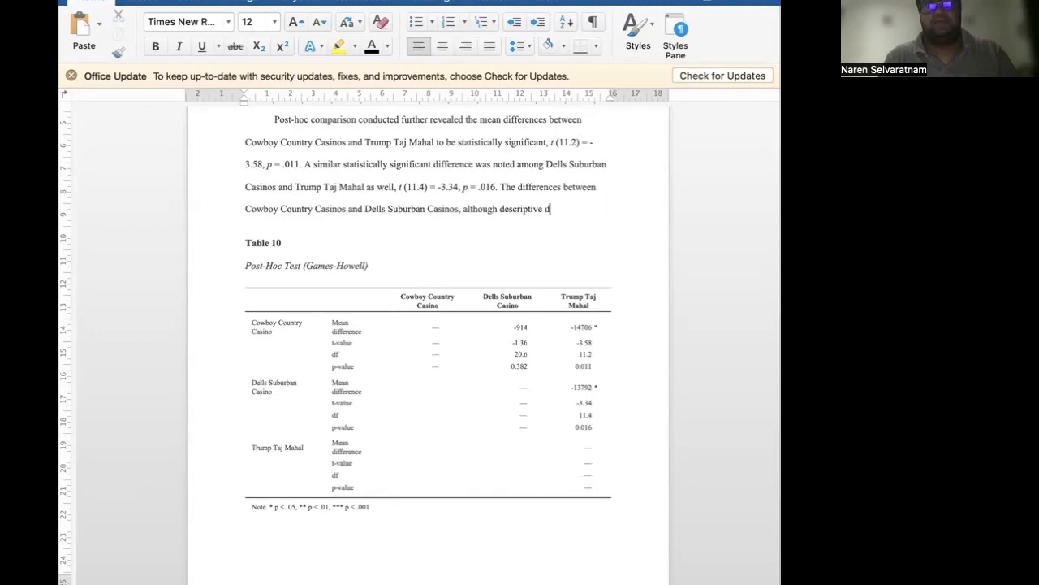
# Complete the sentence so it reads "although descriptively different, failed to indicate any statistical significance.".
pyautogui.write('ly de')
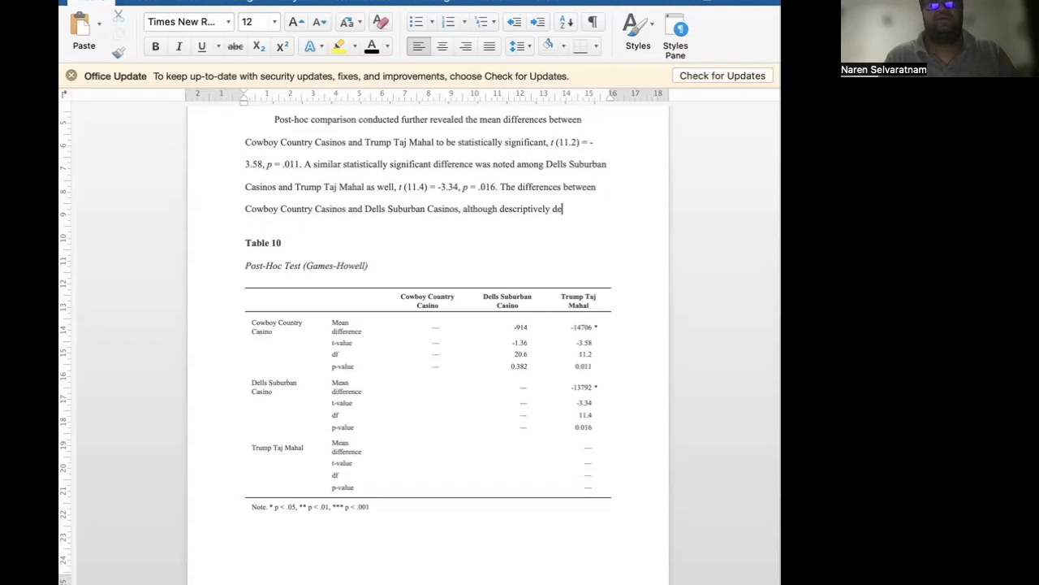
pyautogui.write('fferen')
pyautogui.write('t, failed to')
pyautogui.write(' indicat')
pyautogui.write('e any sta')
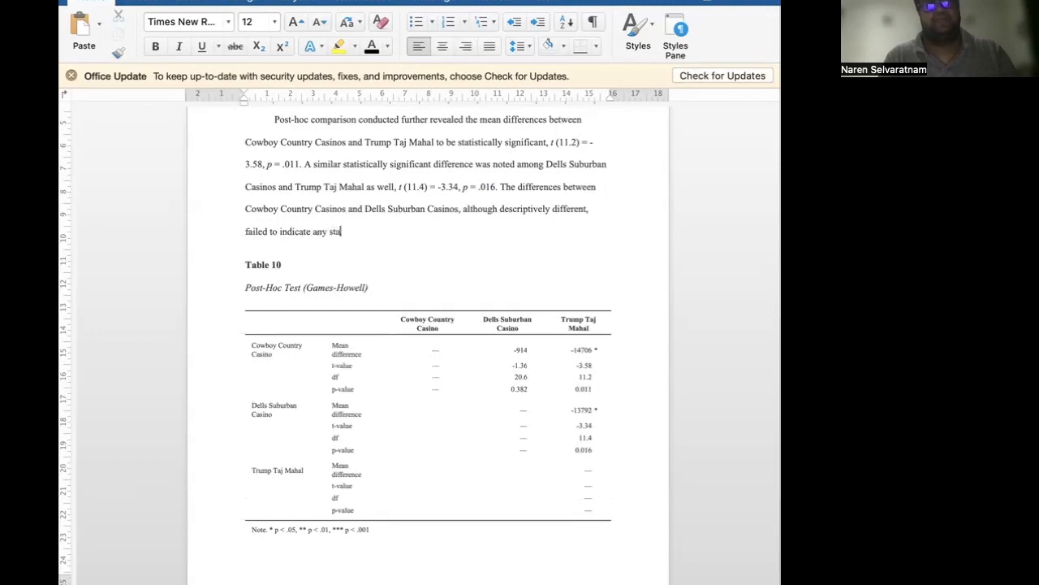
pyautogui.write('tistical significance.')
# Copy the opening paragraph on the one-way ANOVA and normality under the Hypothesis 1 heading.
pyautogui.scroll(10, 428, 325)
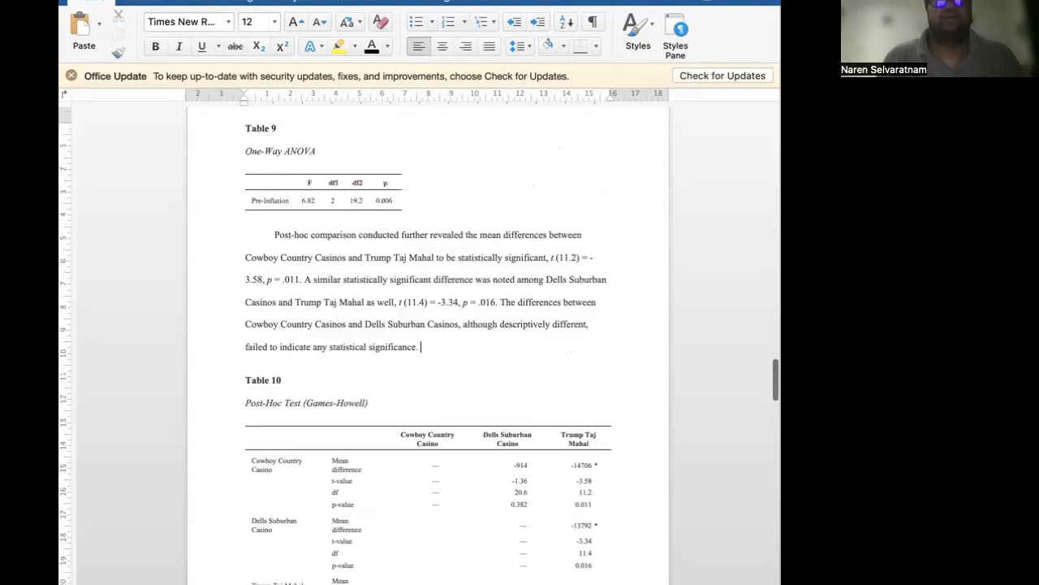
pyautogui.scroll(3, 427, 324)
pyautogui.scroll(-3, 428, 325)
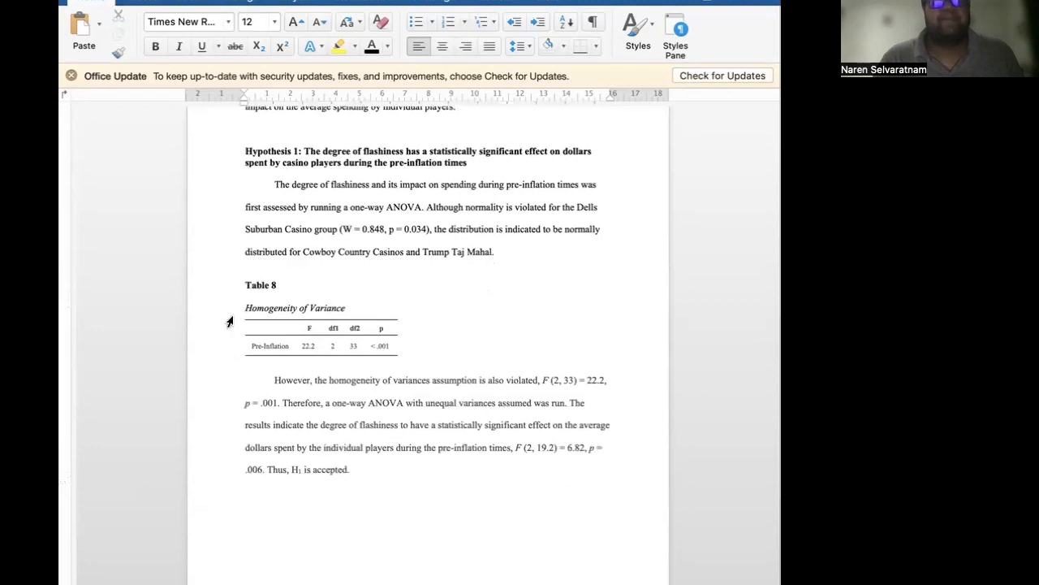
pyautogui.scroll(-1, 229, 322)
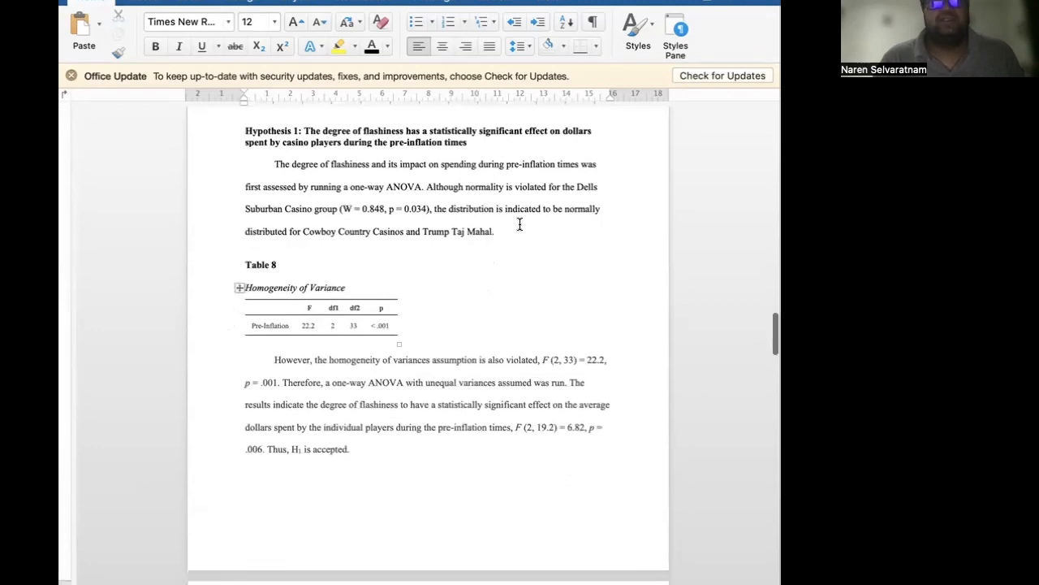
pyautogui.moveTo(493, 232); pyautogui.dragTo(284, 169)
pyautogui.press('super+c')
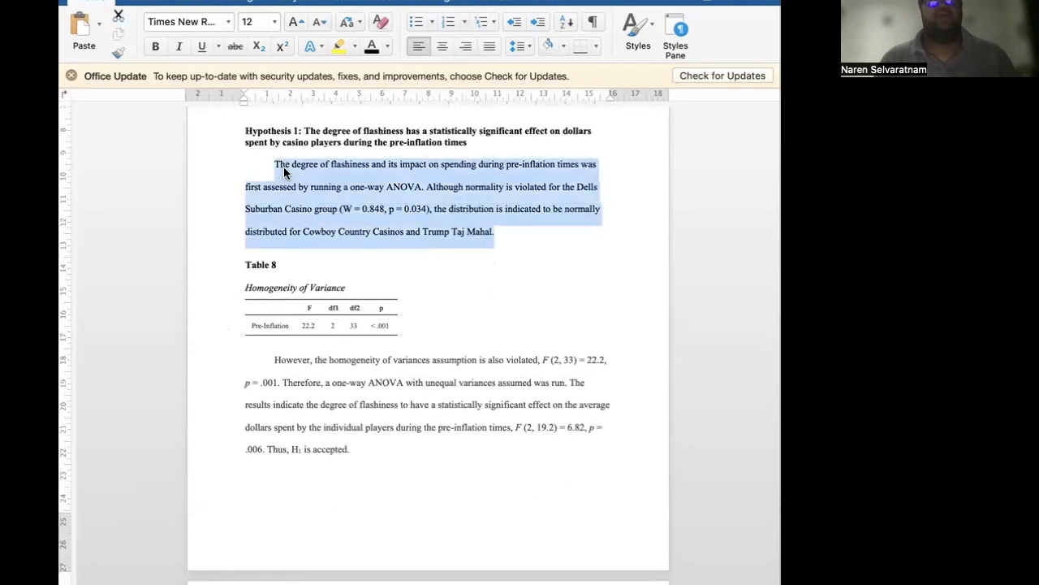
# Remove the blank lines above the Hypothesis 2 heading so it sits at the start of its page.
pyautogui.scroll(-10, 285, 168)
pyautogui.scroll(-20, 284, 168)
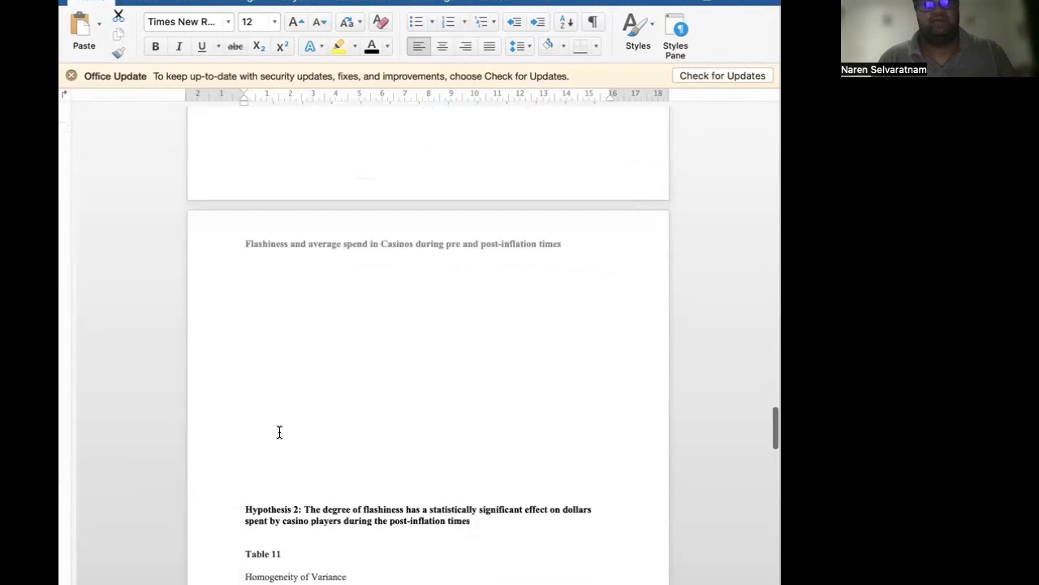
pyautogui.click(245, 509)
pyautogui.press('BackSpace')
pyautogui.press('BackSpace')
pyautogui.press('BackSpace')
pyautogui.press('BackSpace')
pyautogui.press('BackSpace')
pyautogui.press('BackSpace')
pyautogui.press('BackSpace')
pyautogui.press('BackSpace')
pyautogui.press('BackSpace')
pyautogui.press('BackSpace')
pyautogui.press('BackSpace')
pyautogui.press('BackSpace')
pyautogui.press('BackSpace')
pyautogui.press('BackSpace')
pyautogui.press('BackSpace')
pyautogui.press('BackSpace')
pyautogui.press('BackSpace')
pyautogui.press('BackSpace')
pyautogui.press('BackSpace')
pyautogui.press('BackSpace')
pyautogui.press('BackSpace')
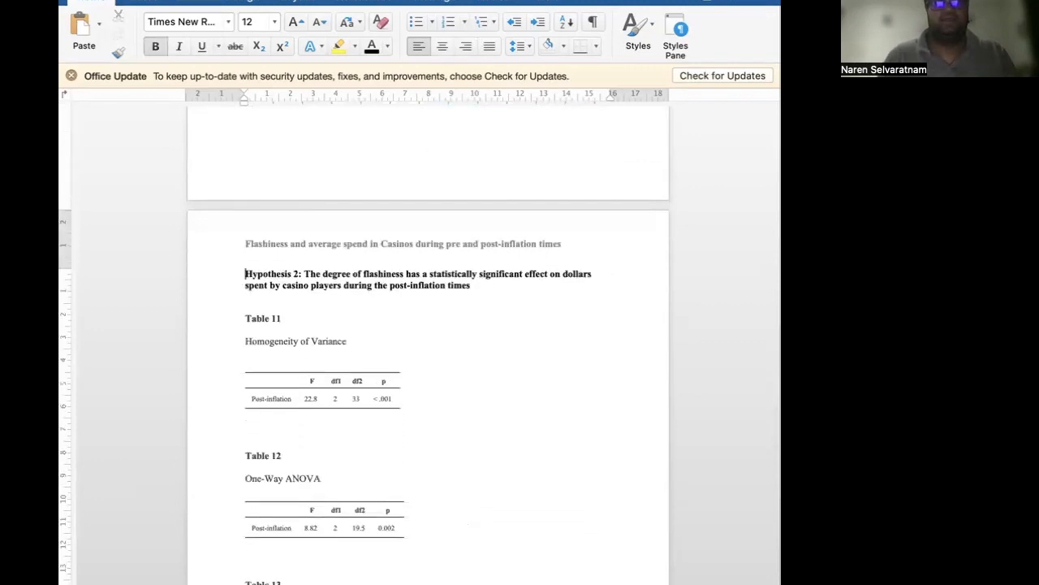
# Insert the copied normality paragraph between the Hypothesis 2 heading and the Table 11 heading.
pyautogui.click(246, 318)
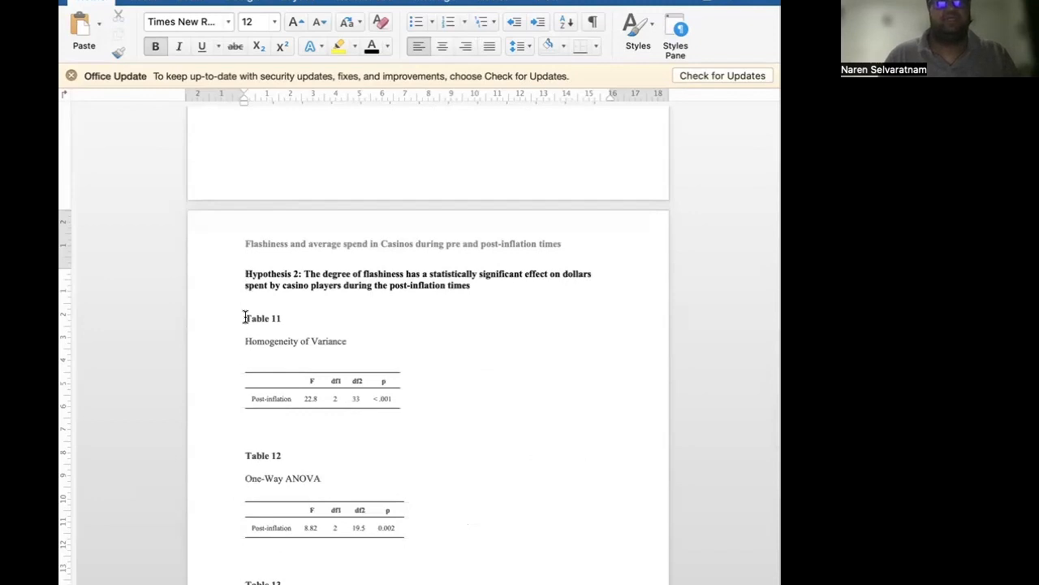
pyautogui.press('Return')
pyautogui.press('Return')
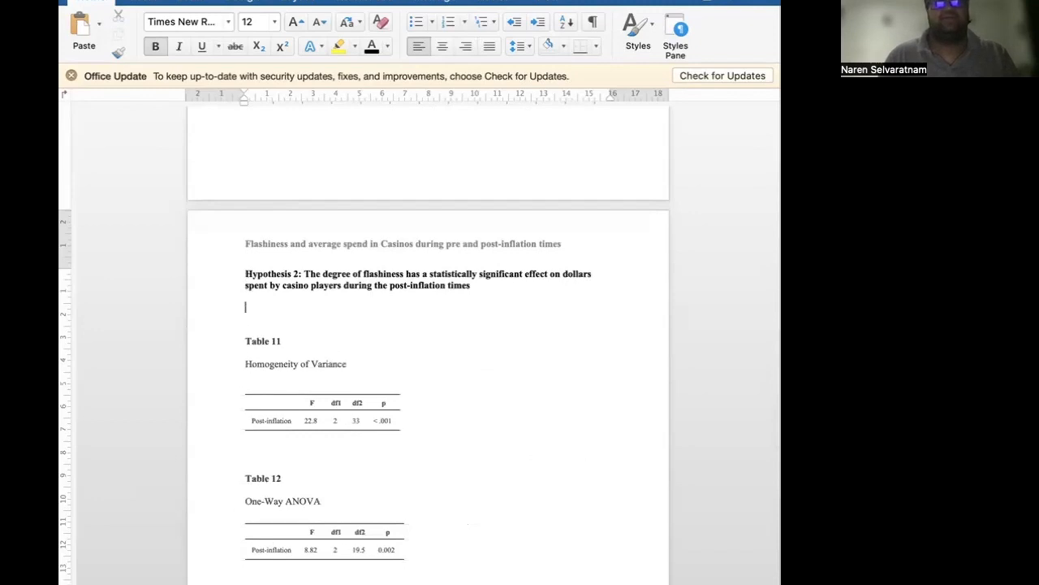
pyautogui.press('super+v')
pyautogui.moveTo(495, 341); pyautogui.dragTo(245, 308)
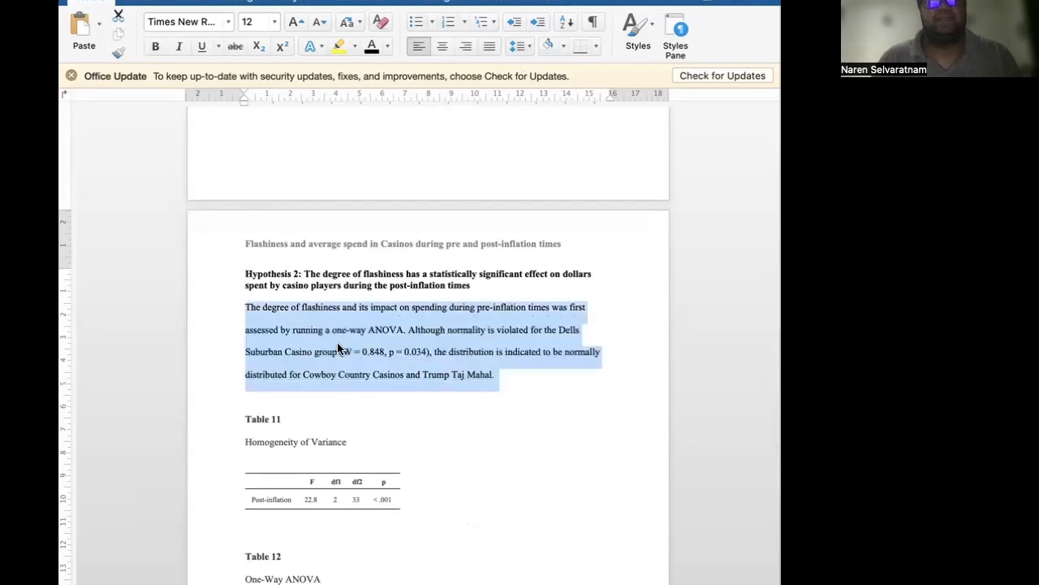
pyautogui.click(355, 311)
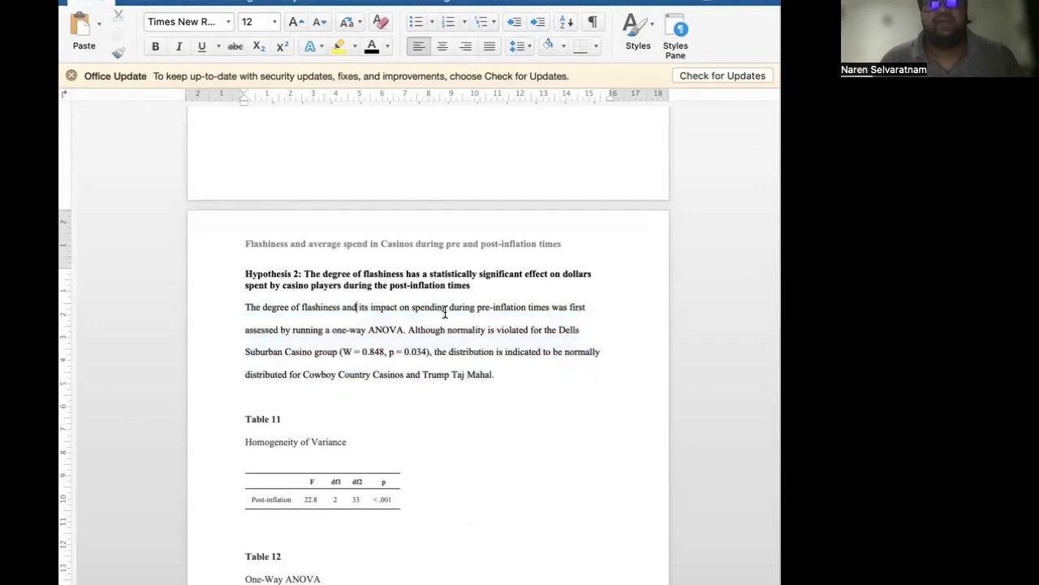
# In the copied paragraph's first sentence, change "pre-inflation" to "post-inflation" and "first" to "also".
pyautogui.click(487, 307)
pyautogui.press('BackSpace')
pyautogui.press('BackSpace')
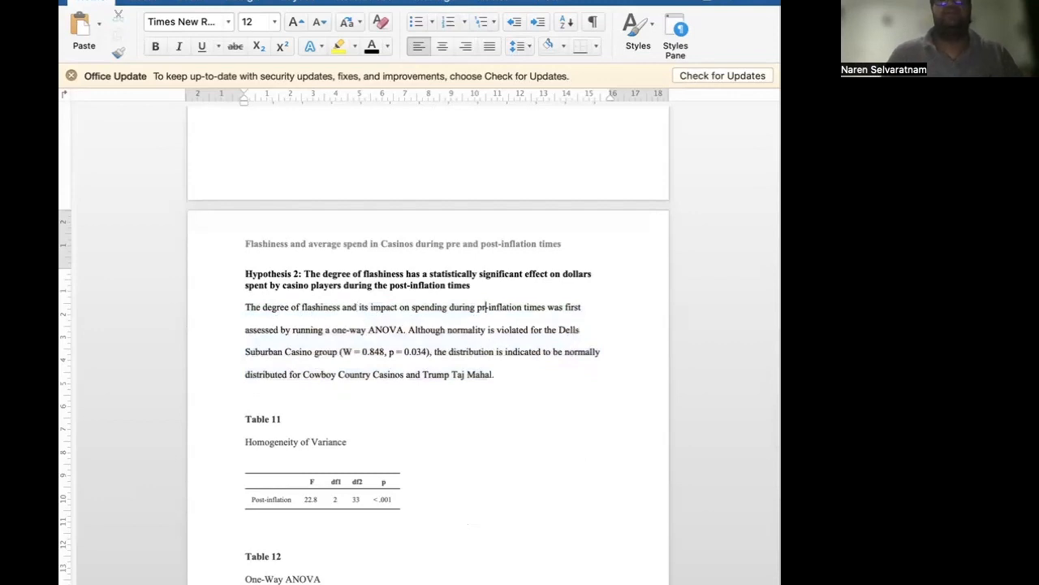
pyautogui.write('ost')
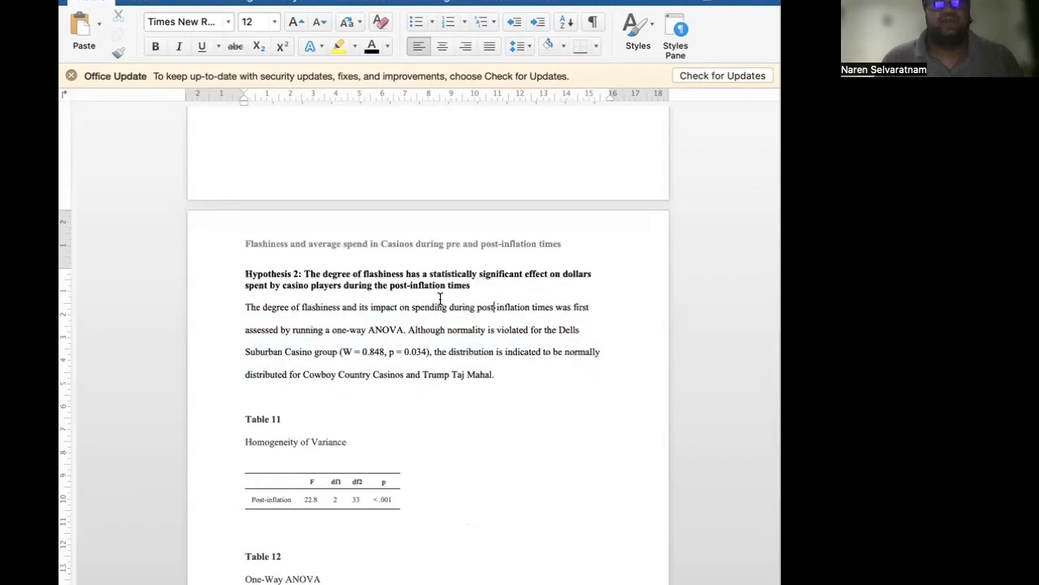
pyautogui.doubleClick(581, 307)
pyautogui.write('also')
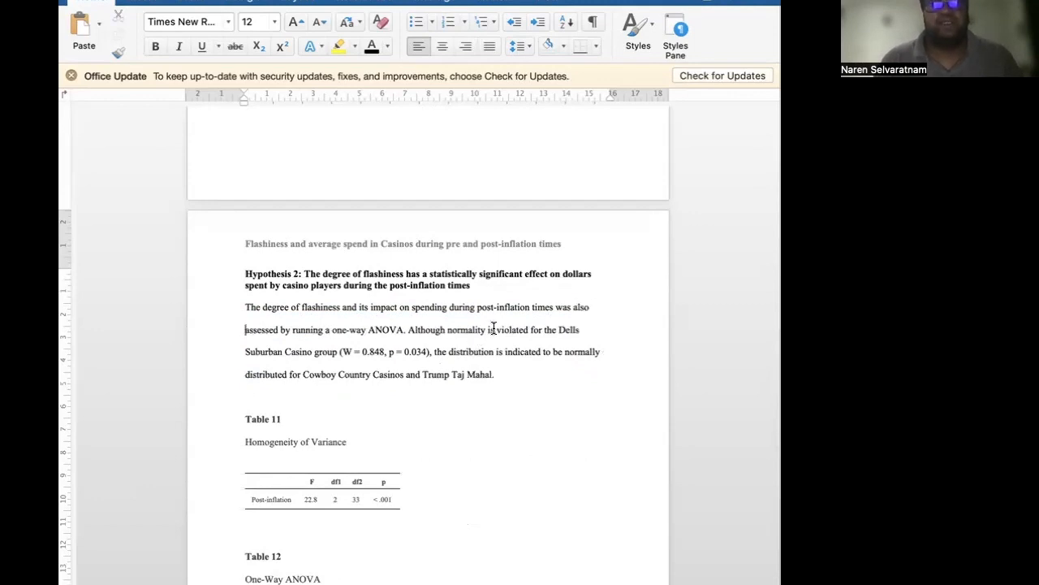
# Check the pre-inflation Shapiro-Wilk W and p values for Dells Suburban Casino in Table 2.
pyautogui.scroll(20, 493, 328)
pyautogui.scroll(8, 492, 328)
pyautogui.scroll(6, 493, 328)
pyautogui.scroll(8, 493, 332)
pyautogui.scroll(2, 493, 327)
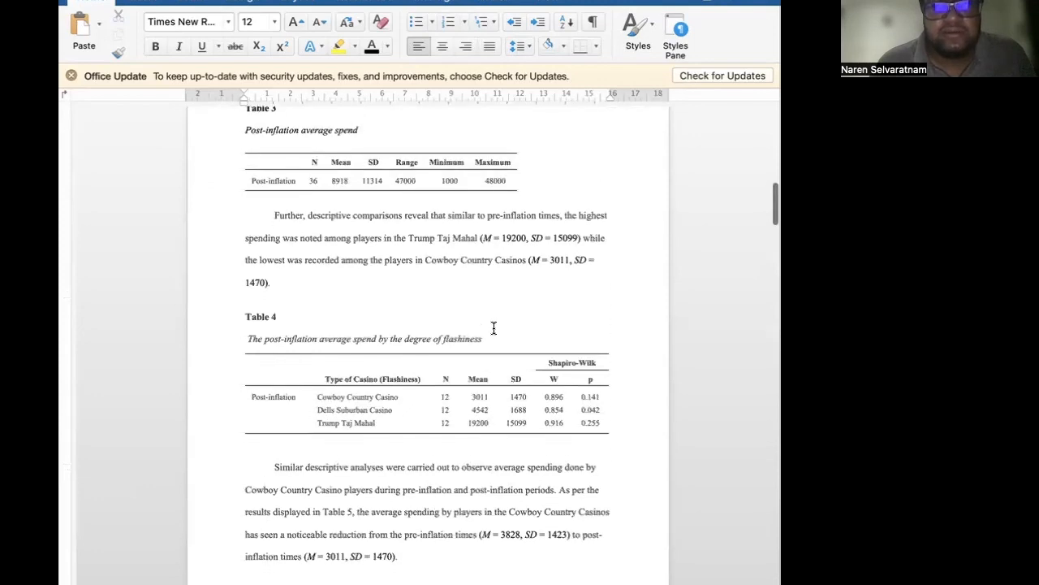
pyautogui.scroll(10, 492, 327)
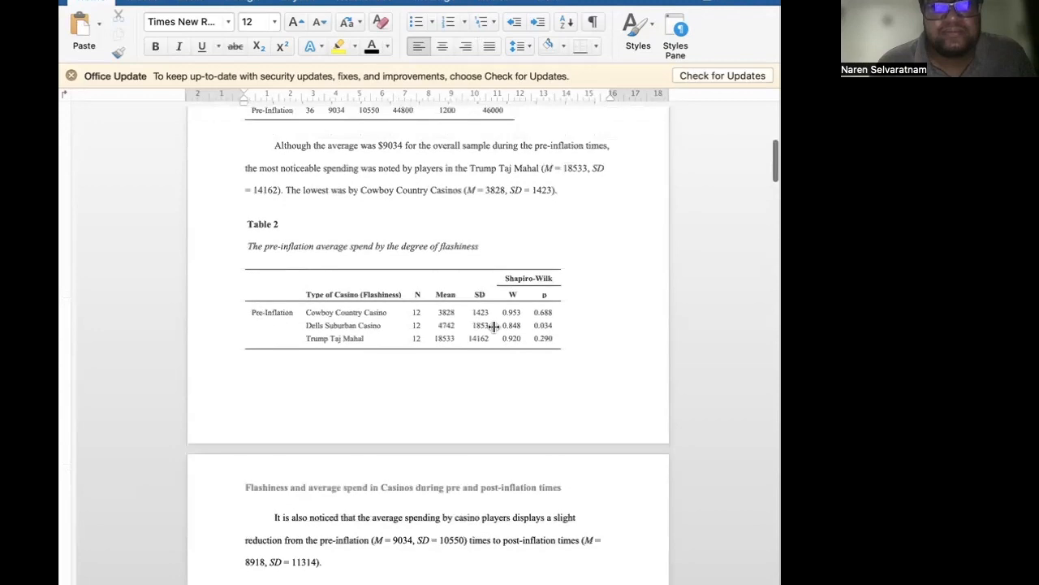
pyautogui.scroll(10, 493, 327)
pyautogui.scroll(-5, 493, 327)
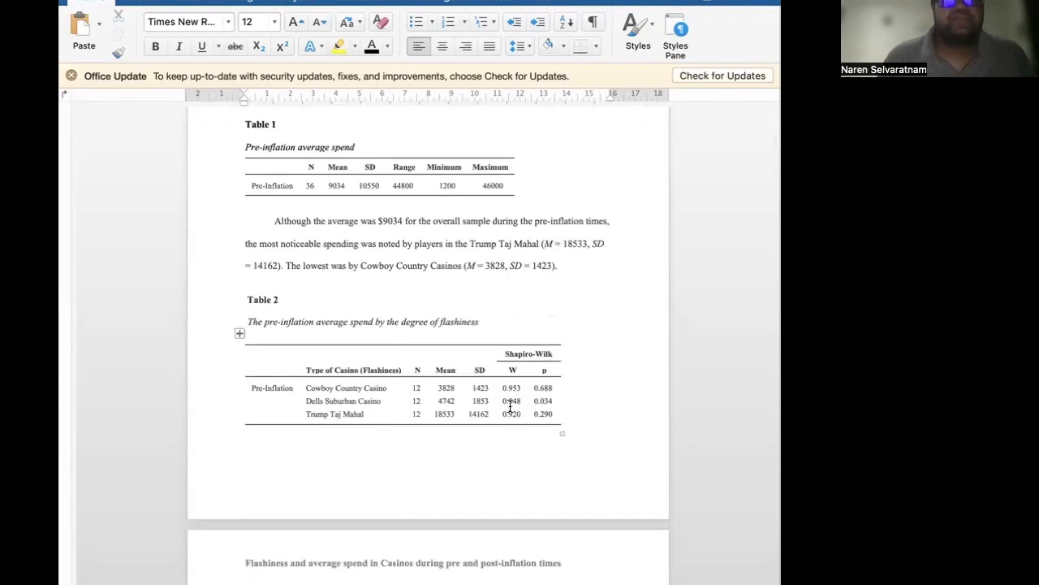
pyautogui.moveTo(504, 401); pyautogui.dragTo(545, 402)
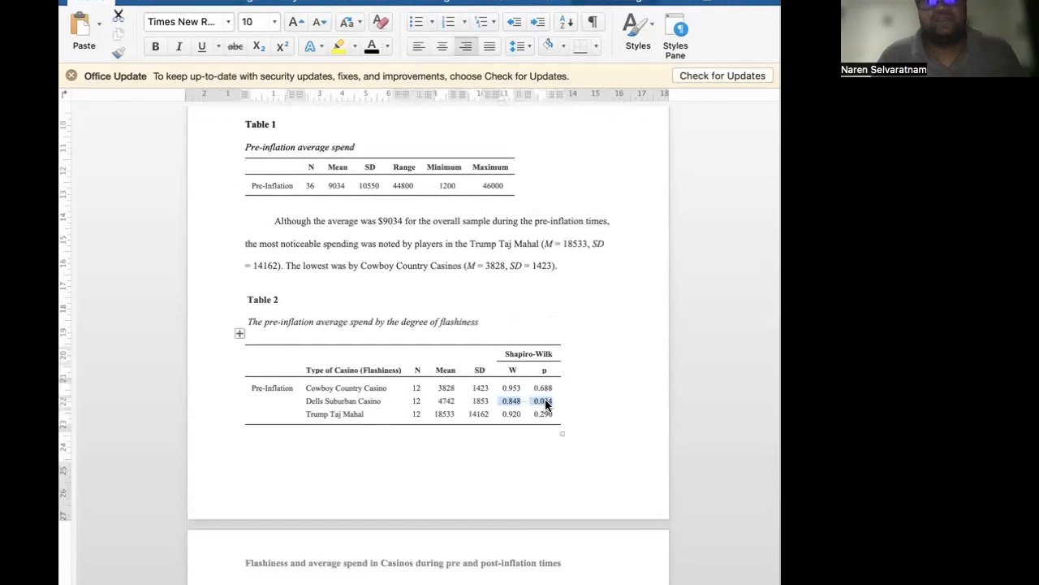
# Look up the post-inflation Shapiro-Wilk W and p values for Dells Suburban Casino in Table 4, and return to the Hypothesis 2 paragraph.
pyautogui.scroll(-15, 610, 433)
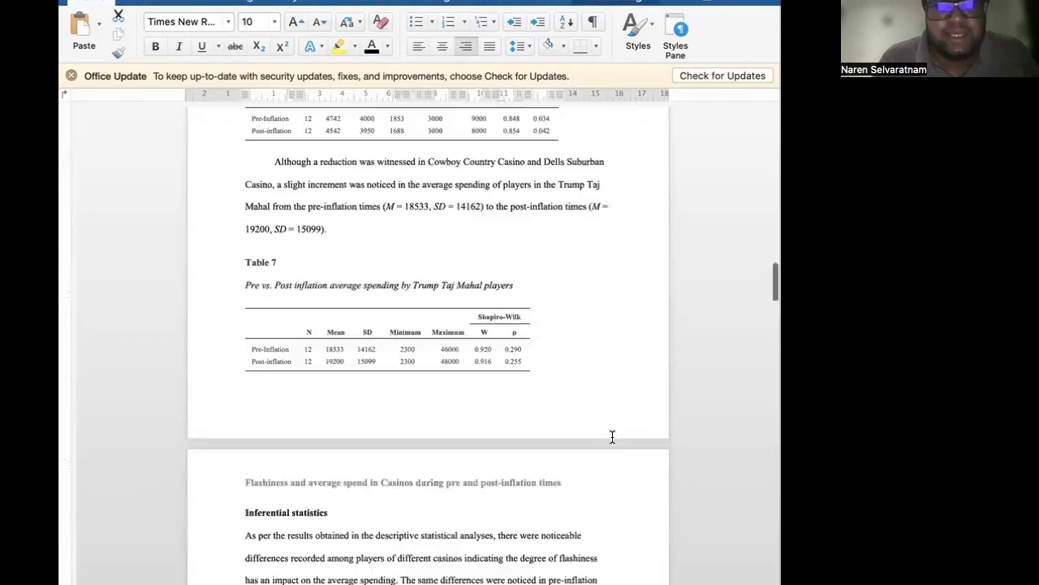
pyautogui.scroll(-5, 612, 437)
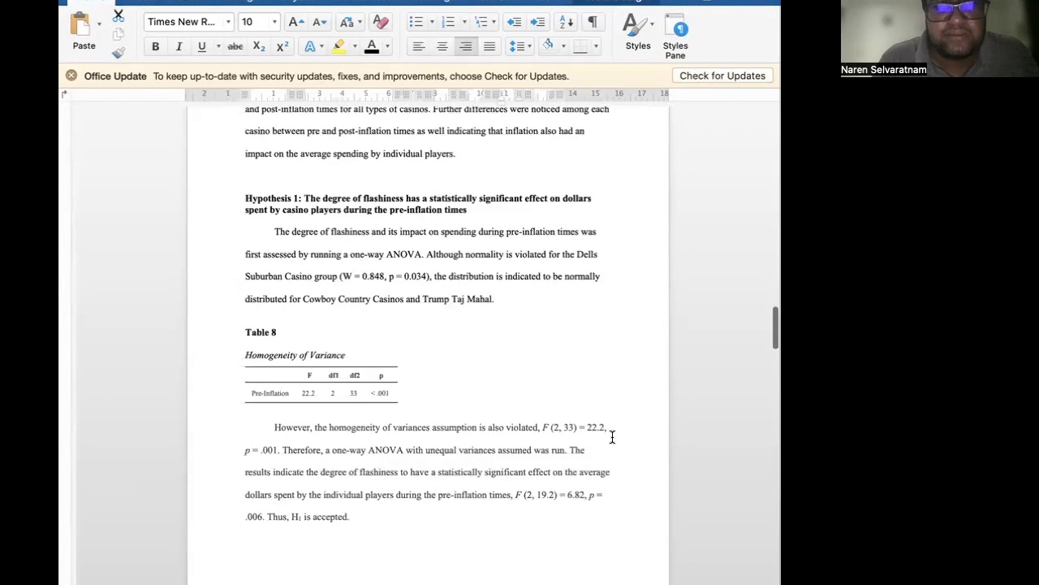
pyautogui.scroll(10, 613, 437)
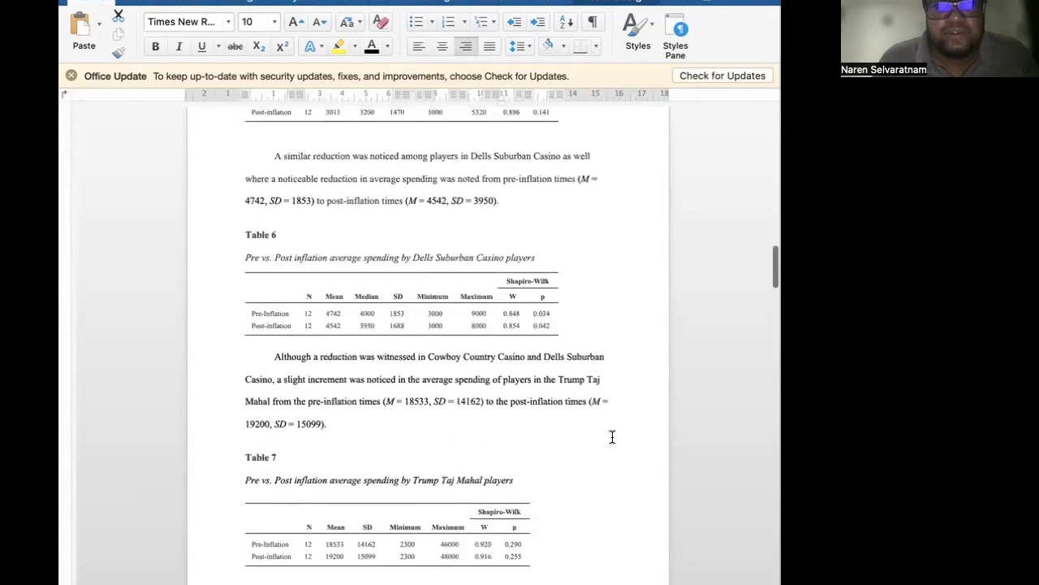
pyautogui.scroll(8, 612, 442)
pyautogui.scroll(-5, 613, 436)
pyautogui.scroll(-3, 612, 436)
pyautogui.moveTo(544, 445); pyautogui.dragTo(591, 450)
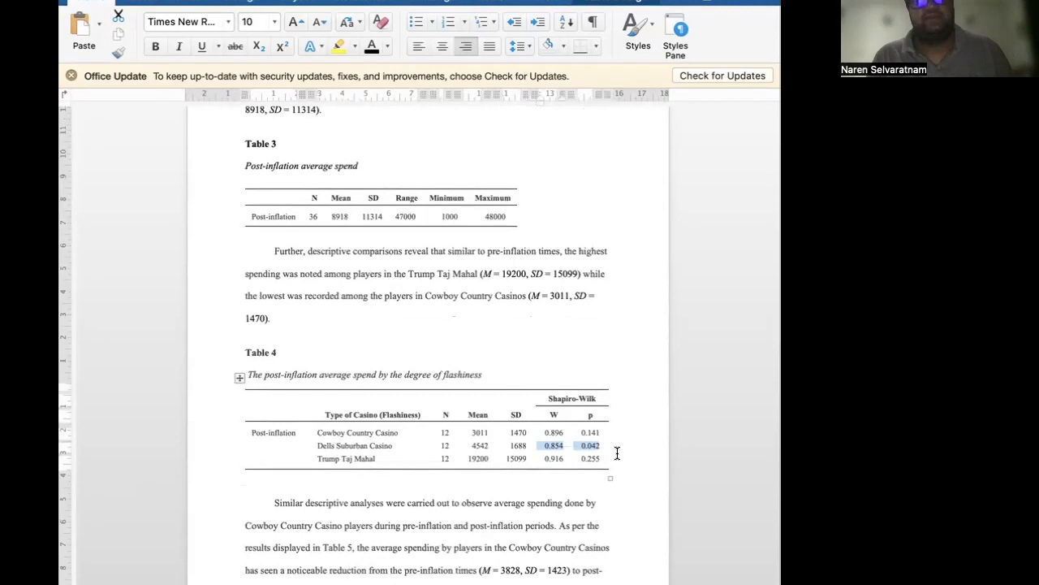
pyautogui.scroll(-20, 617, 453)
pyautogui.scroll(-15, 617, 453)
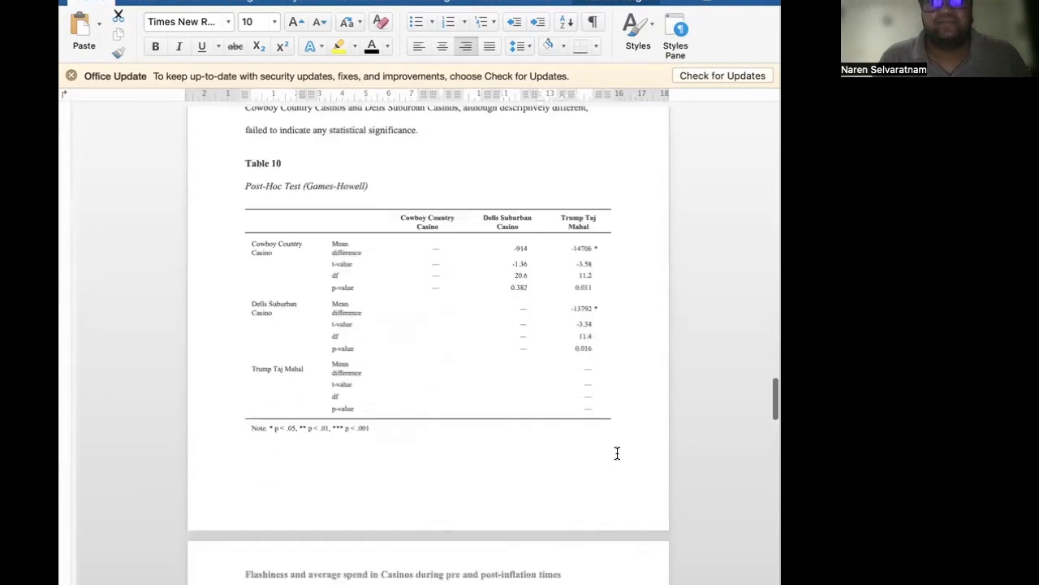
pyautogui.scroll(-5, 617, 453)
pyautogui.click(402, 429)
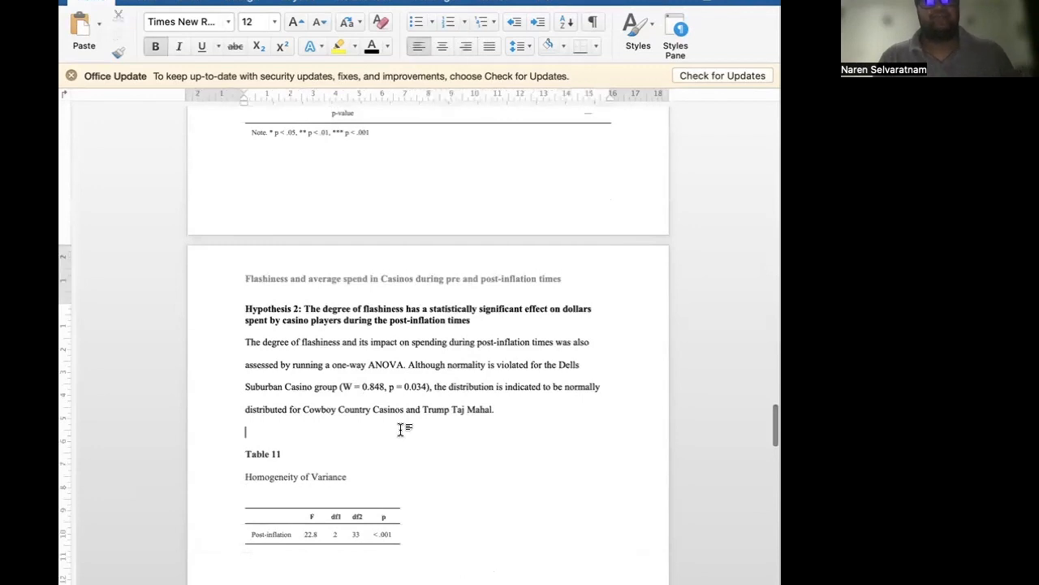
# Paste the copied Table 4 values beneath the Hypothesis 2 paragraph as reference and set its normality statistics to W = 0.854, p = 0.042.
pyautogui.write('0.854\t0.842')
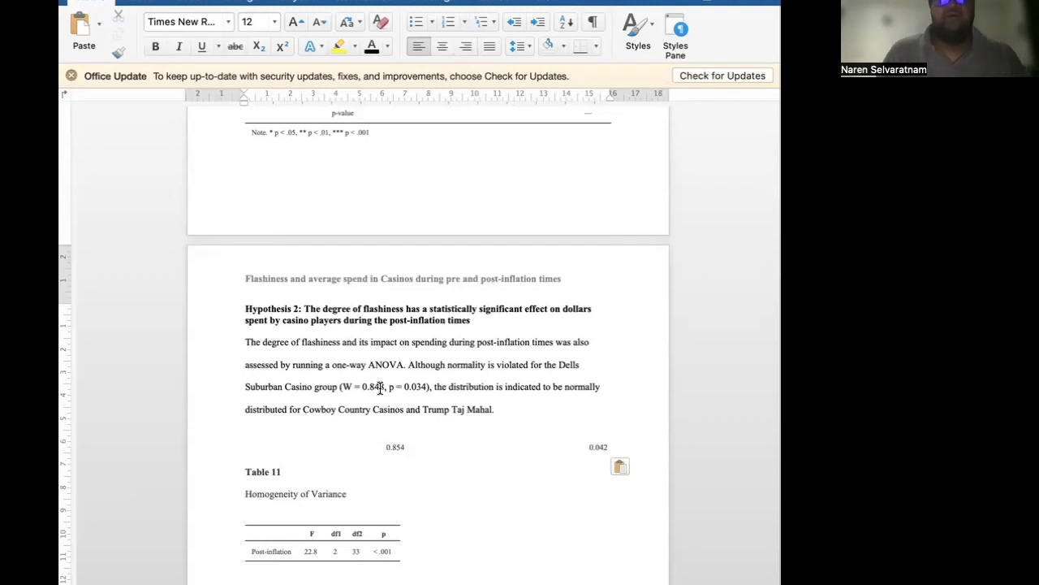
pyautogui.click(378, 387)
pyautogui.press('BackSpace')
pyautogui.write('5')
pyautogui.press('Delete')
pyautogui.write('4')
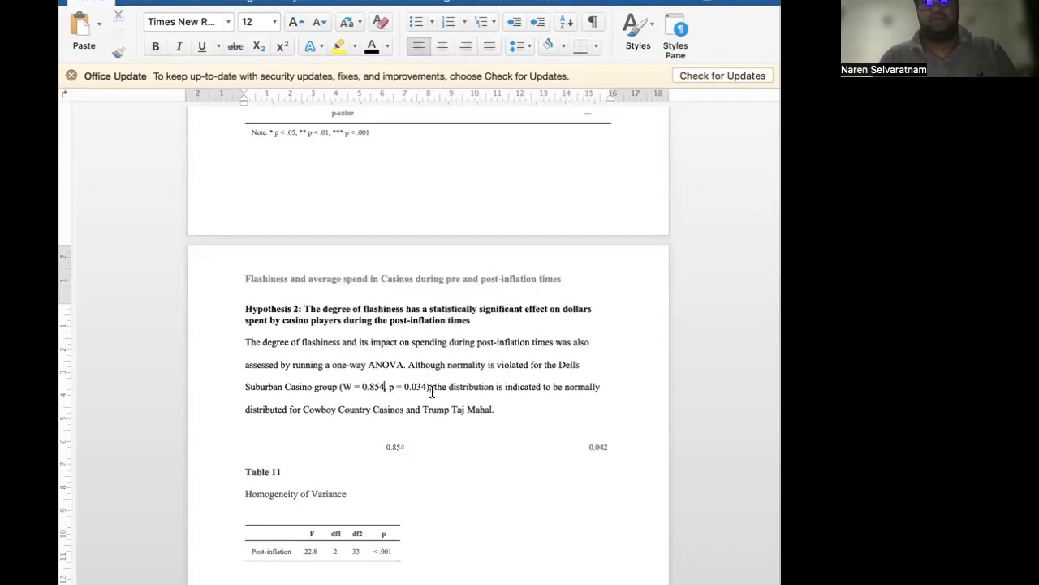
pyautogui.click(422, 386)
pyautogui.press('BackSpace')
pyautogui.press('Right')
pyautogui.write('2')
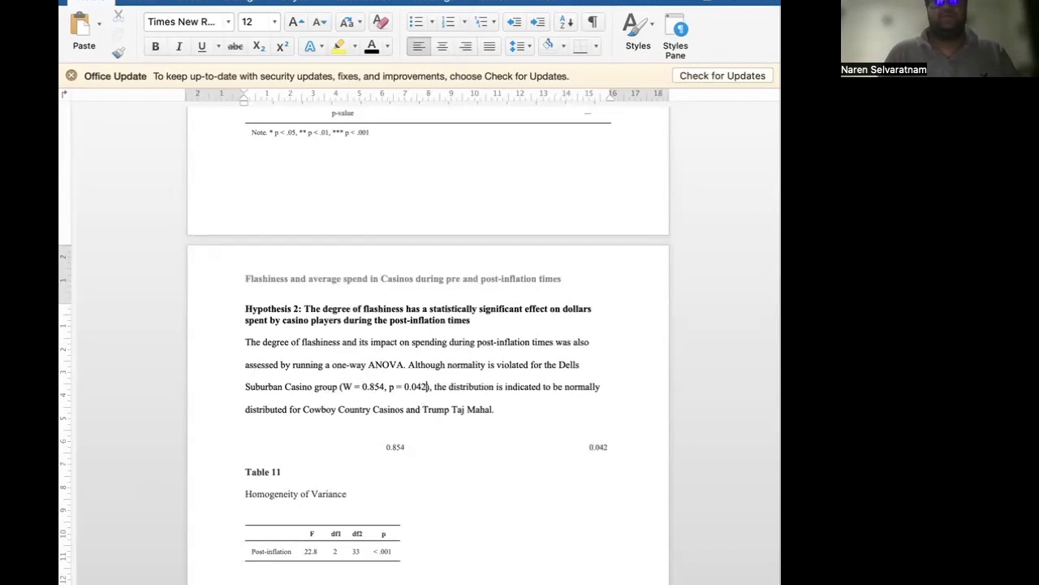
# Remove the pasted reference row with 0.854 and 0.042 from above the Table 11 heading.
pyautogui.click(422, 456)
pyautogui.click(236, 432)
pyautogui.press('BackSpace')
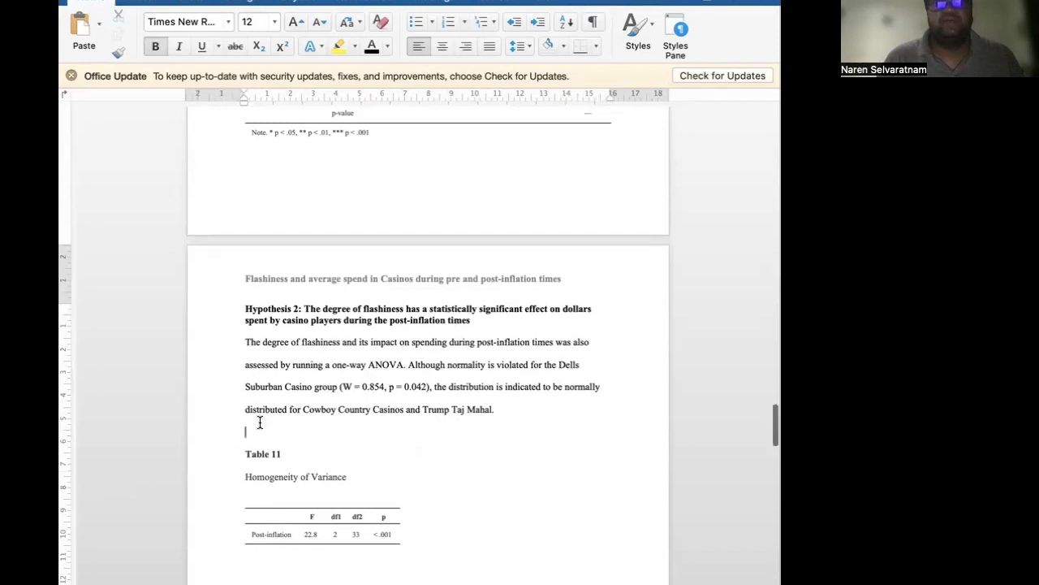
# Copy the homogeneity and ANOVA results paragraph below Table 8 in Hypothesis 1, and return to the Hypothesis 2 section.
pyautogui.scroll(15, 260, 422)
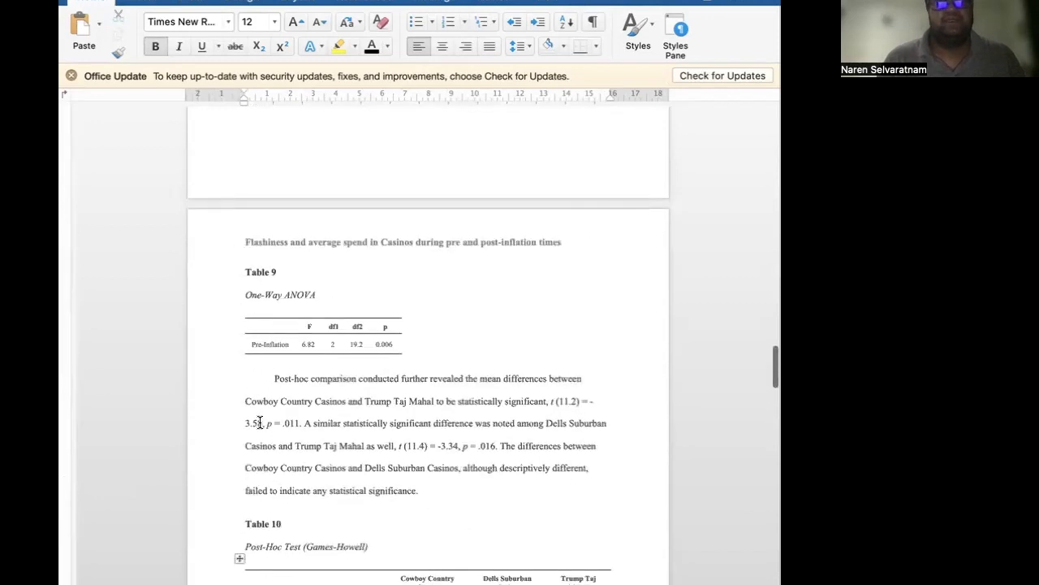
pyautogui.scroll(3, 259, 422)
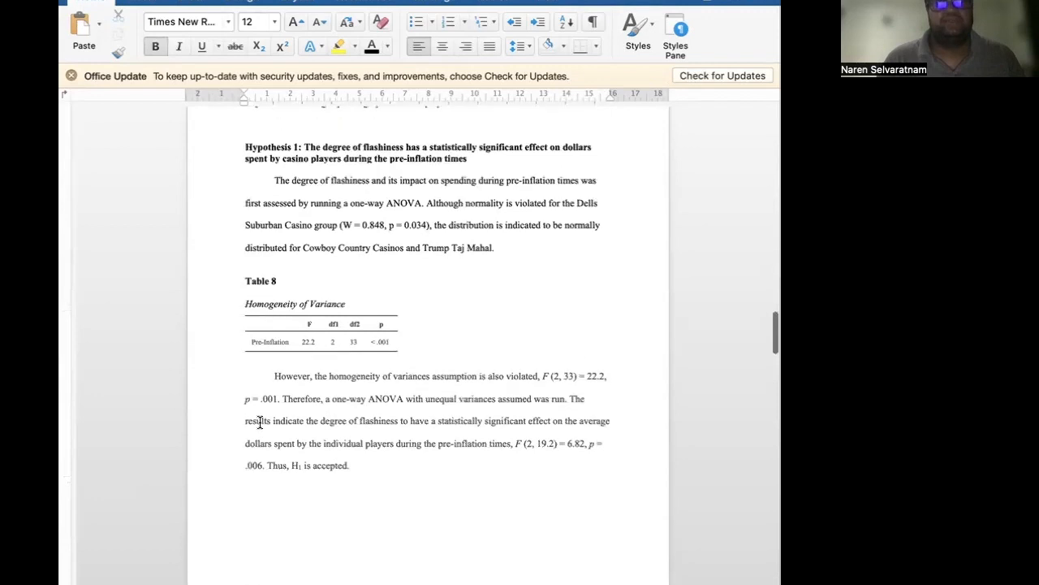
pyautogui.scroll(-4, 260, 422)
pyautogui.moveTo(361, 322); pyautogui.dragTo(281, 240)
pyautogui.press('super+c')
pyautogui.scroll(-20, 281, 242)
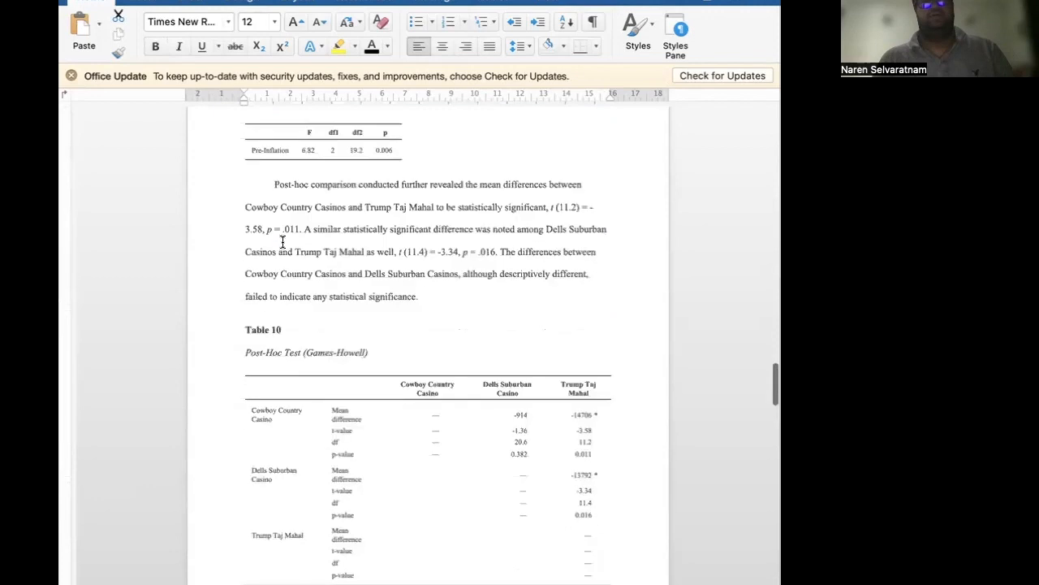
# Delete the blank line above the Table 11 heading and the one between its title and the table.
pyautogui.click(271, 360)
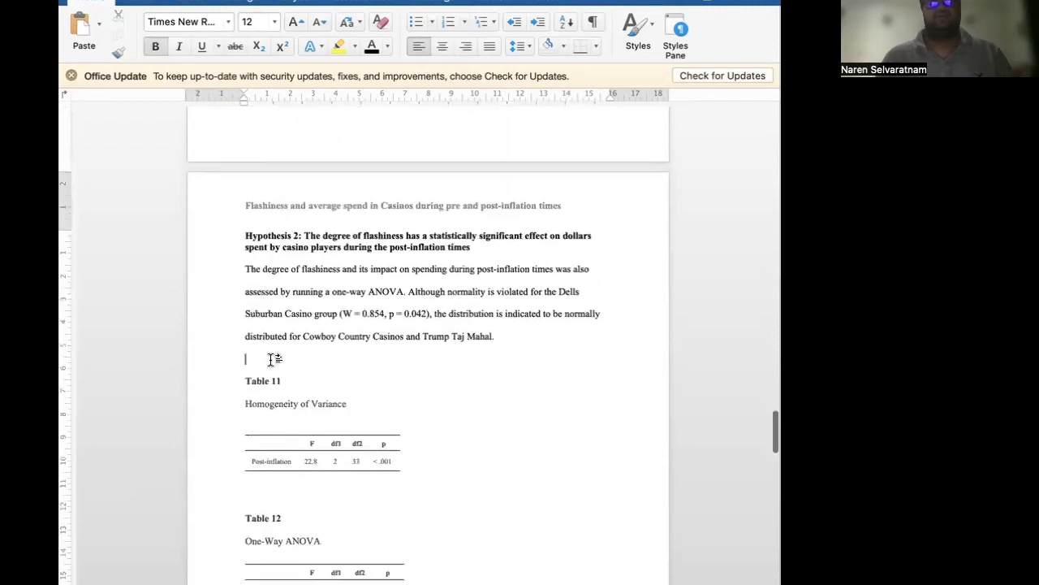
pyautogui.press('BackSpace')
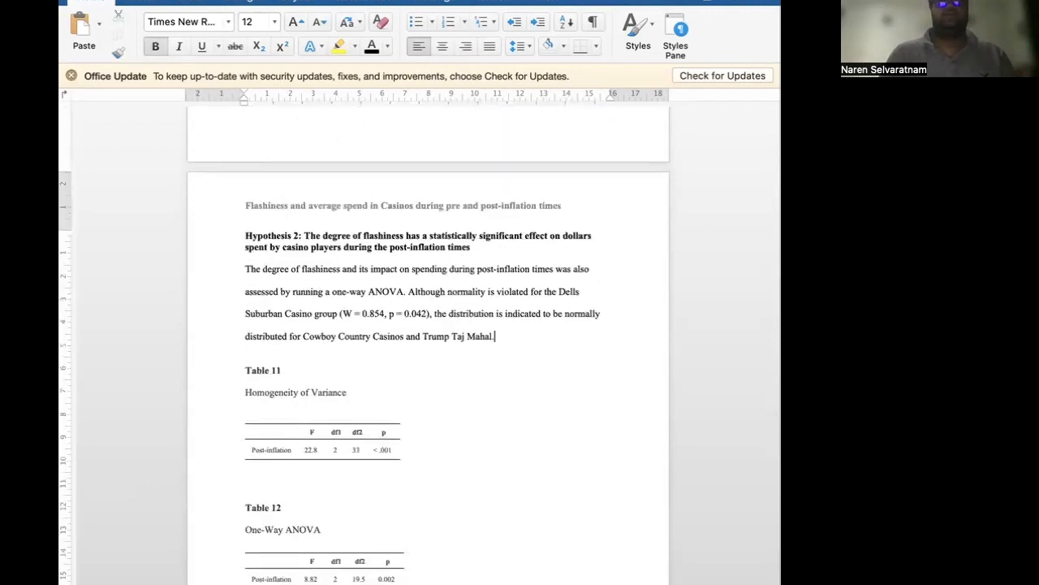
pyautogui.click(254, 414)
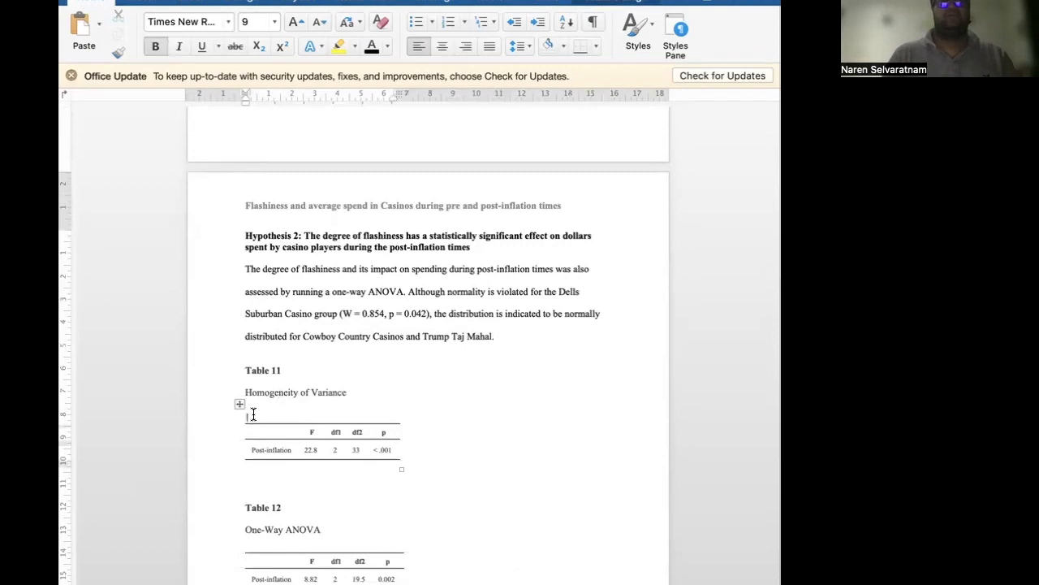
pyautogui.press('BackSpace')
# Insert the copied paragraph below Table 11 with double spacing and a first-line indent, and set its homogeneity F value to 22.8.
pyautogui.click(304, 464)
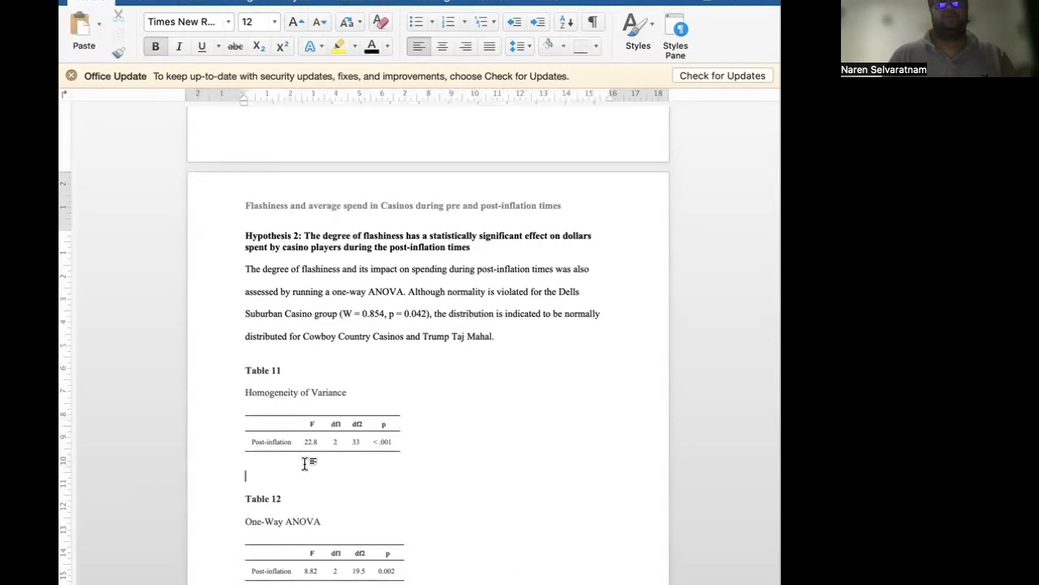
pyautogui.press('super+v')
pyautogui.moveTo(340, 522); pyautogui.dragTo(243, 475)
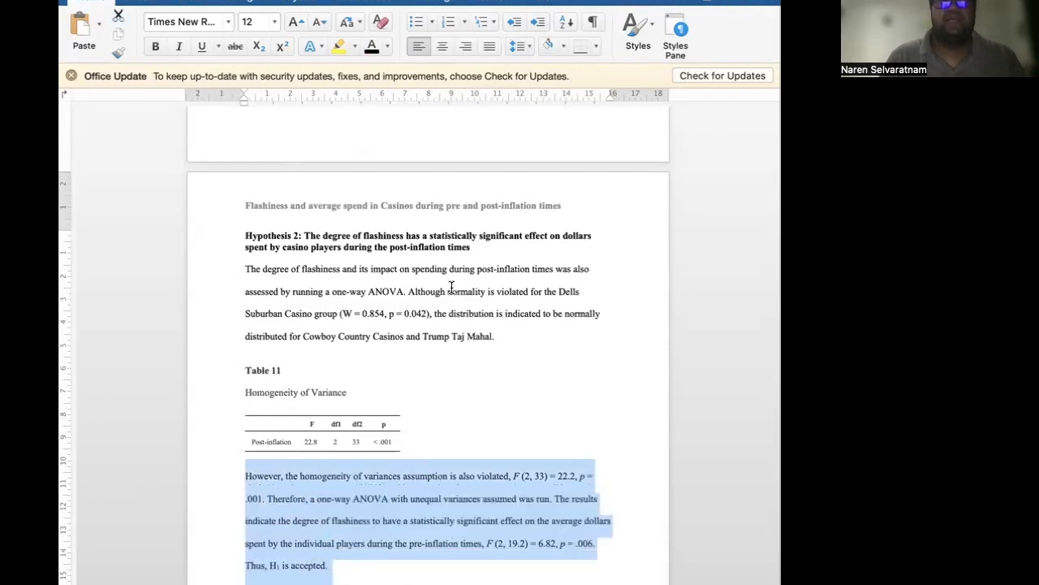
pyautogui.scroll(-3, 335, 348)
pyautogui.click(244, 340)
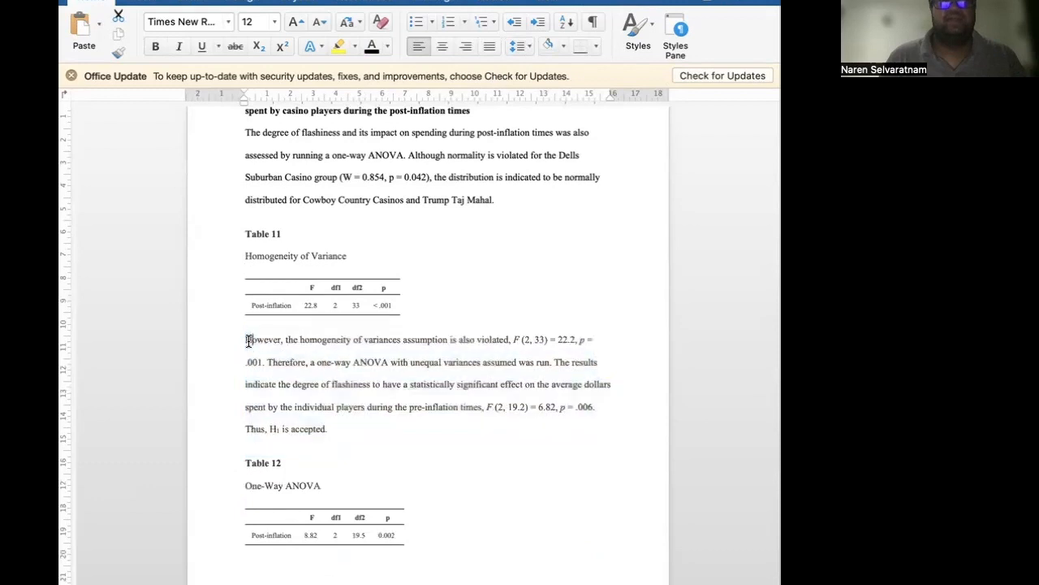
pyautogui.press('Tab')
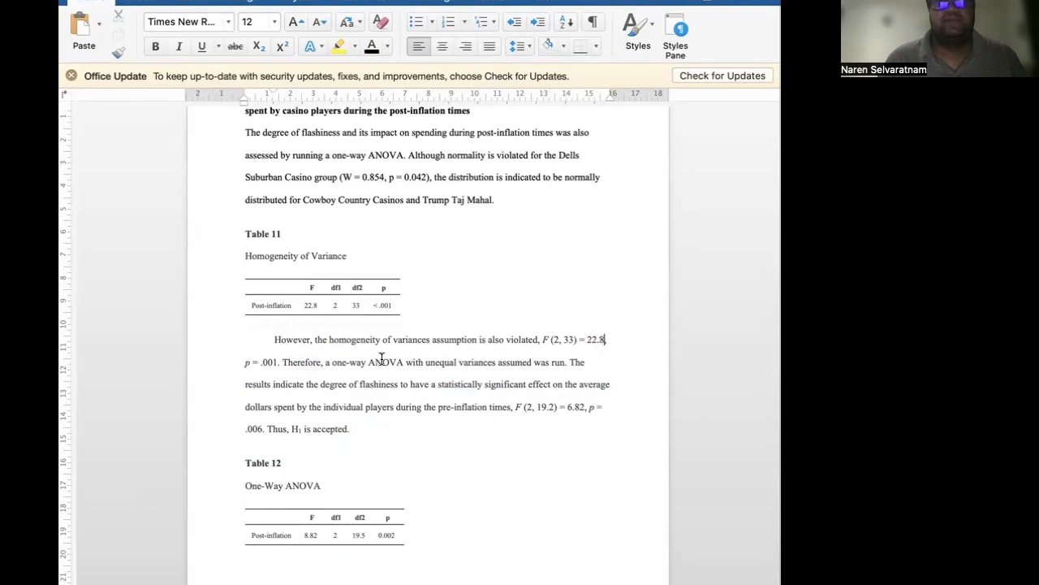
# Change "pre-inflation" to "post-inflation" in the results paragraph below Table 11.
pyautogui.click(449, 406)
pyautogui.press('BackSpace')
pyautogui.press('BackSpace')
pyautogui.write('ost')
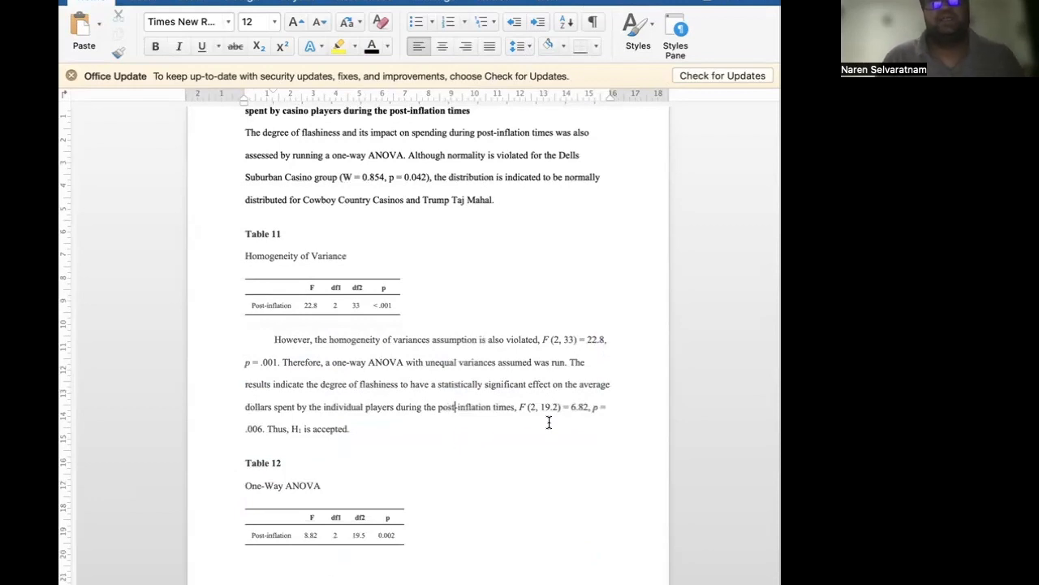
# Update the ANOVA result in that paragraph from Table 12 to F (2, 19.5) = 8.82, p = .002.
pyautogui.scroll(-3, 518, 414)
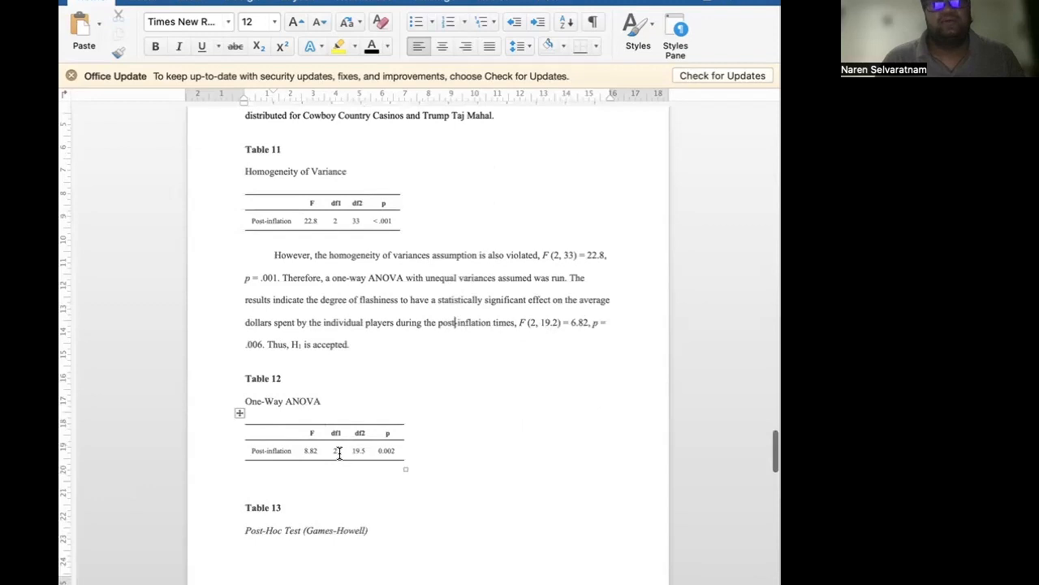
pyautogui.click(556, 325)
pyautogui.press('BackSpace')
pyautogui.write('5')
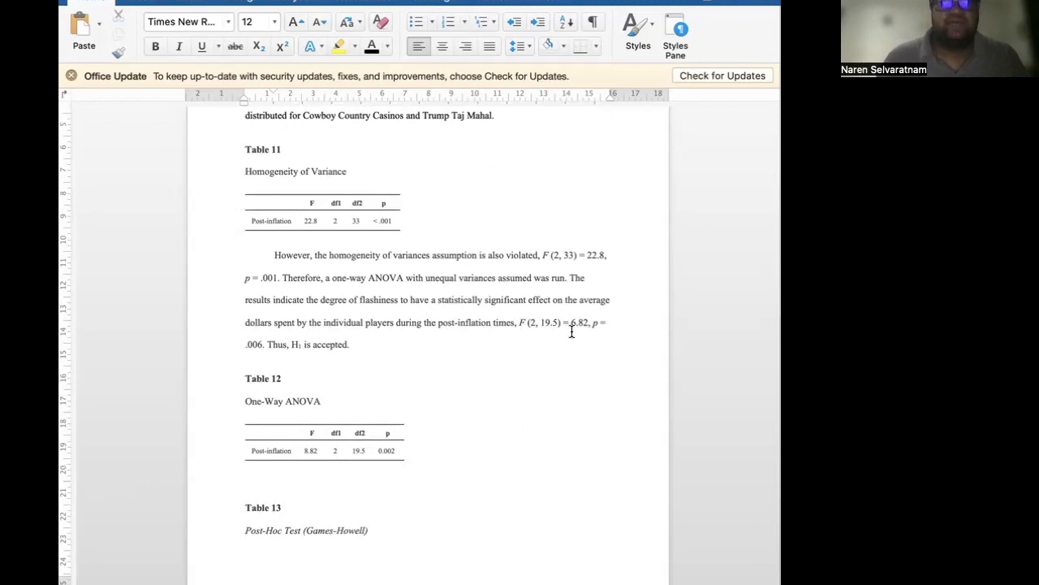
pyautogui.doubleClick(578, 322)
pyautogui.write('8.82')
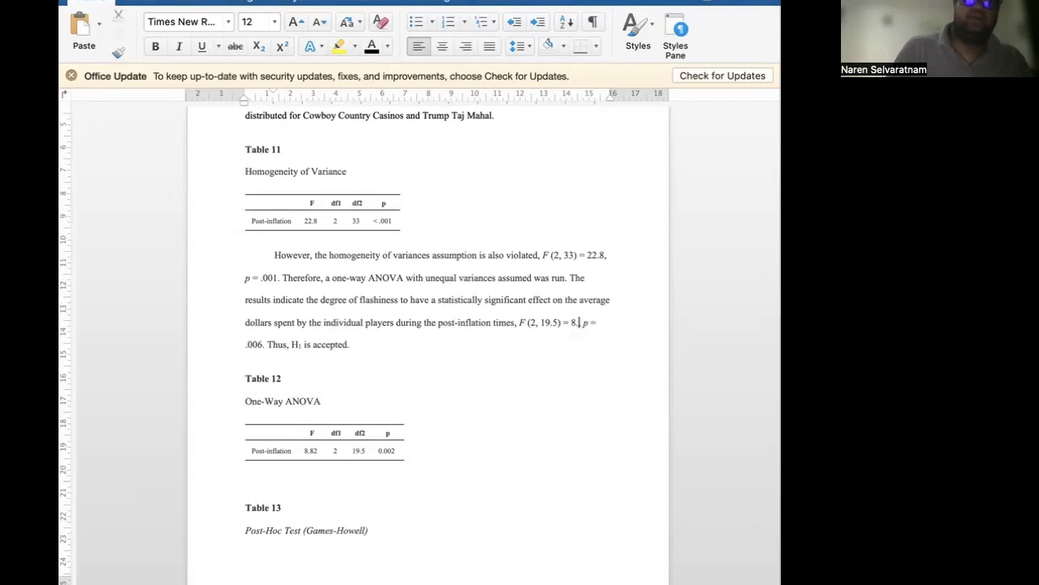
pyautogui.click(260, 345)
pyautogui.press('BackSpace')
pyautogui.write('2')
# Change the subscript of the accepted hypothesis to 2 so the sentence refers to H2.
pyautogui.click(298, 345)
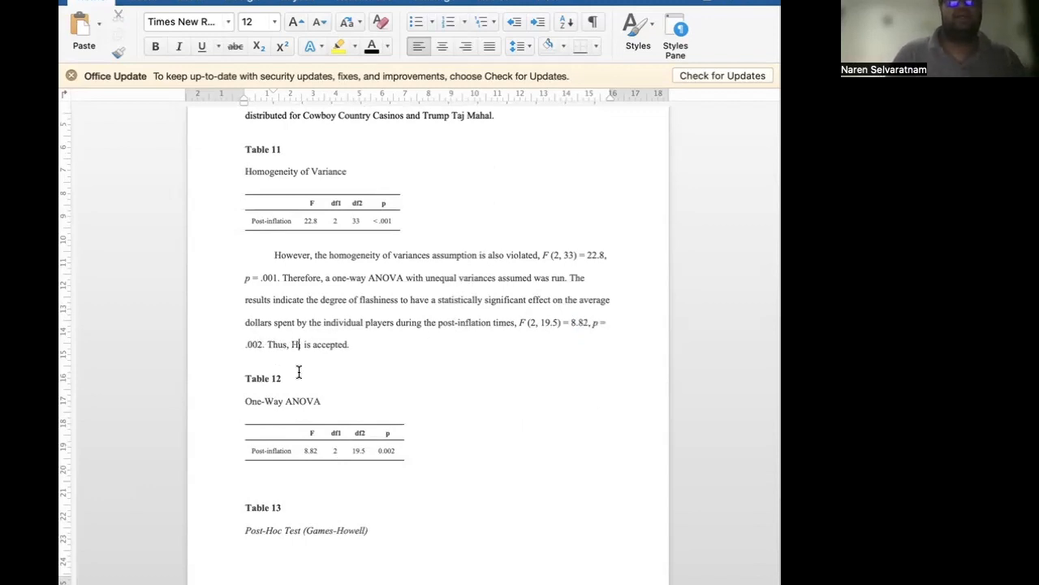
pyautogui.hotkey('shift', 'Right')
pyautogui.write('2')
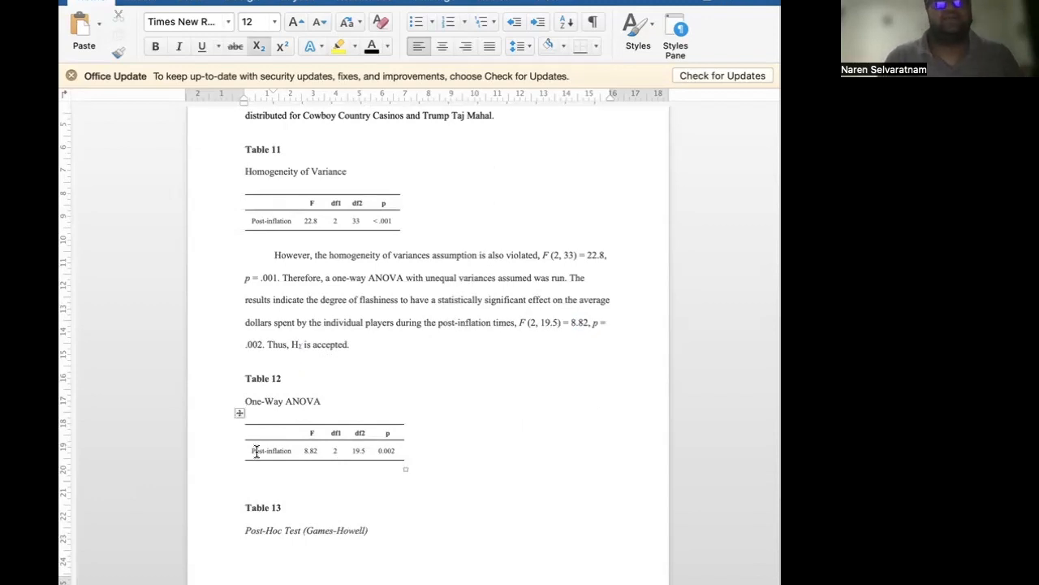
# Copy the post-hoc comparison paragraph above Table 10 and insert it between Table 12 and the Table 13 heading.
pyautogui.scroll(10, 256, 450)
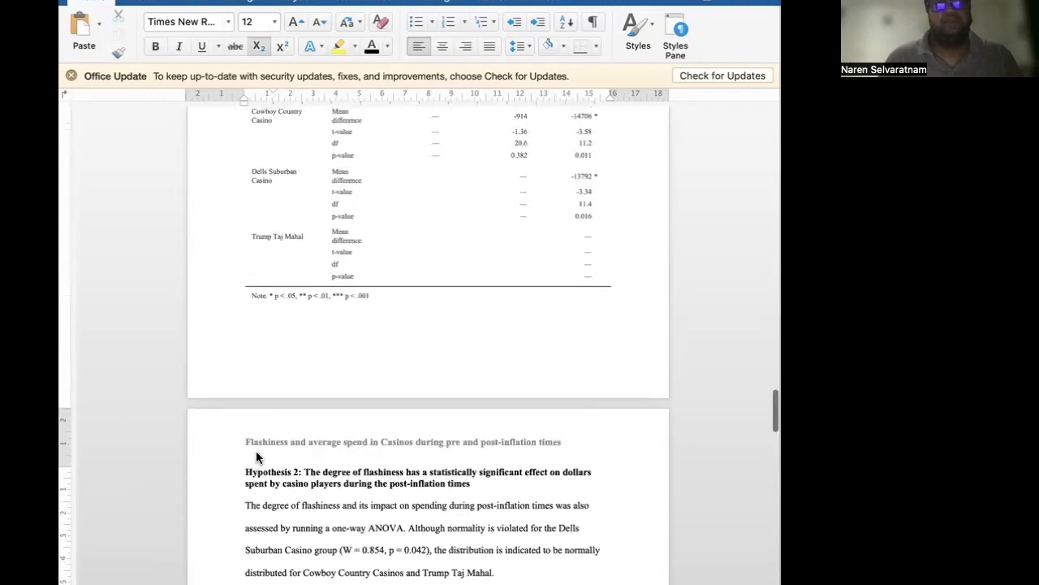
pyautogui.scroll(10, 255, 451)
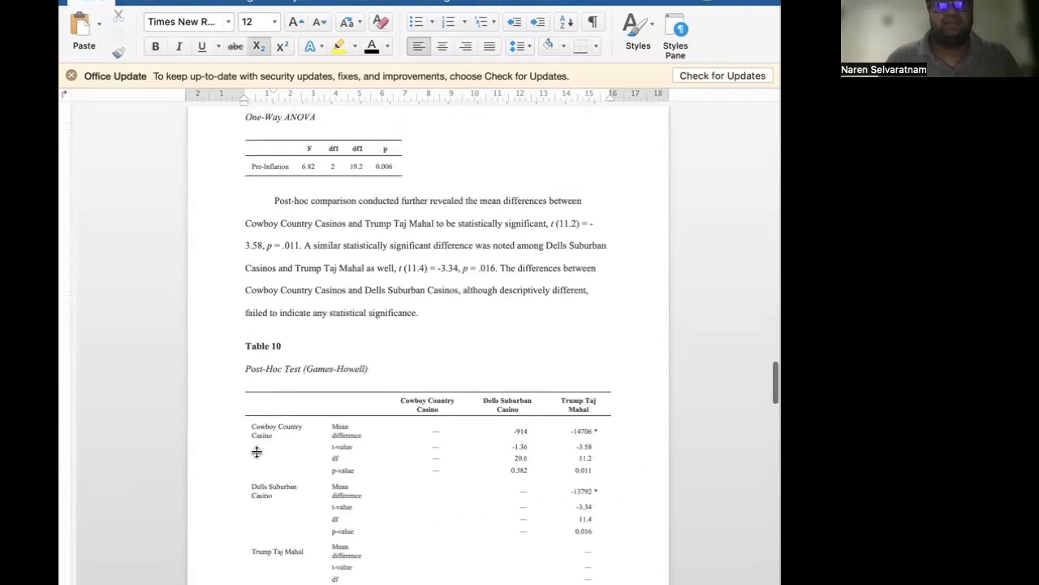
pyautogui.moveTo(420, 313); pyautogui.dragTo(280, 209)
pyautogui.press('super+c')
pyautogui.scroll(-20, 280, 209)
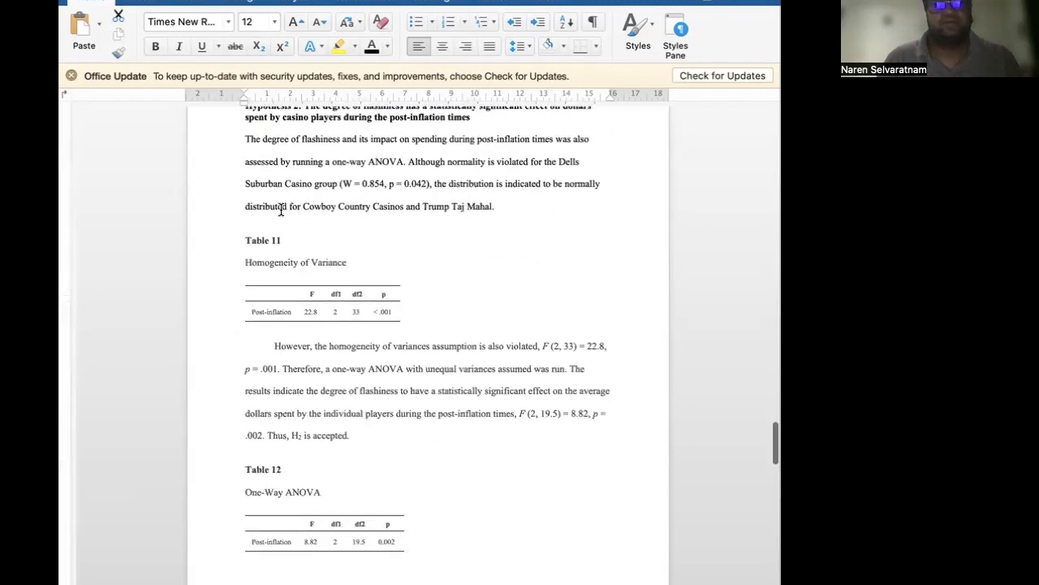
pyautogui.click(284, 281)
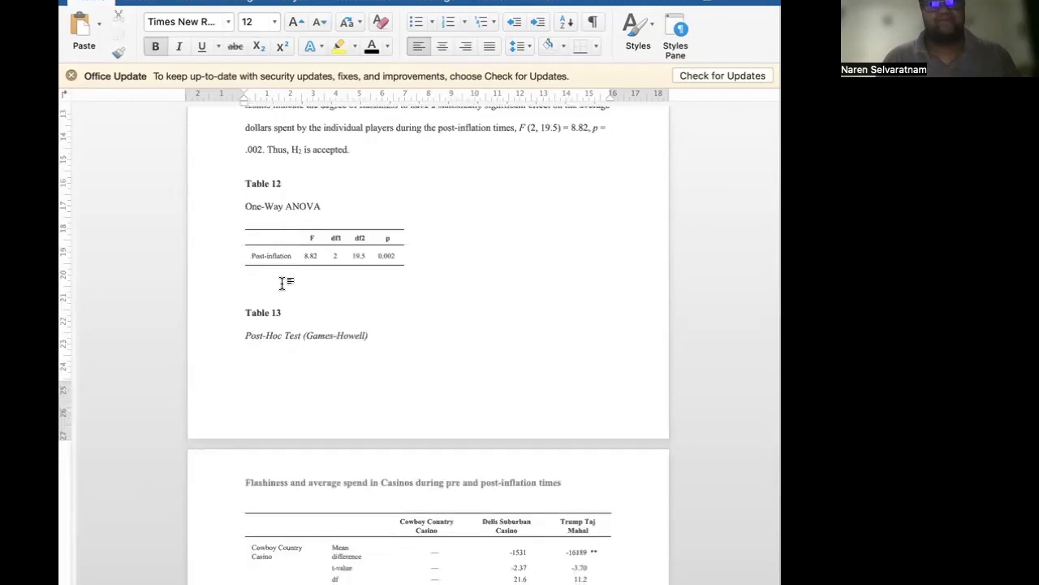
pyautogui.press('super+v')
# Double-space the inserted post-hoc paragraph and indent its first line.
pyautogui.moveTo(388, 345); pyautogui.dragTo(246, 289)
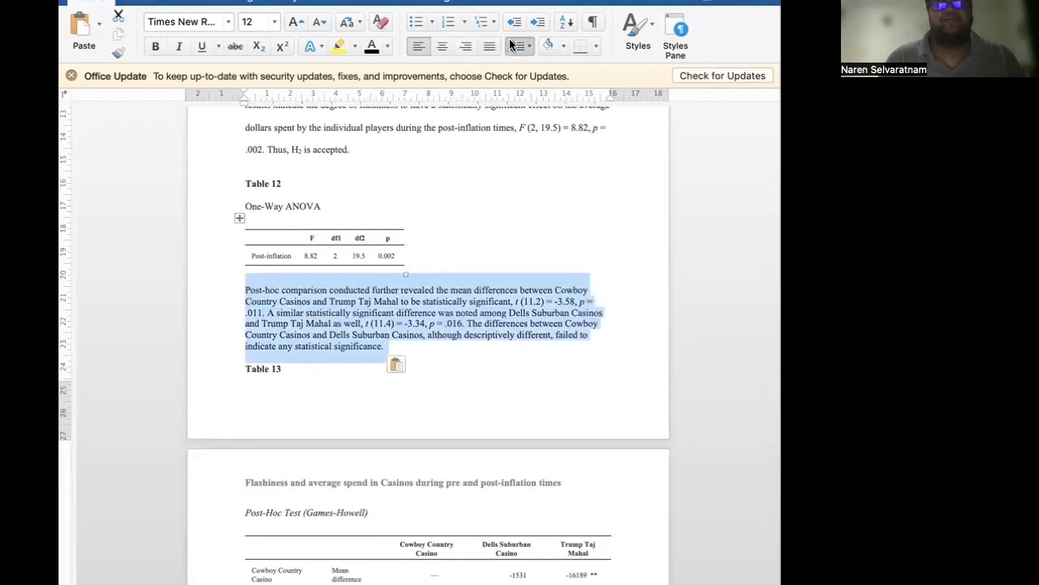
pyautogui.press('super+2')
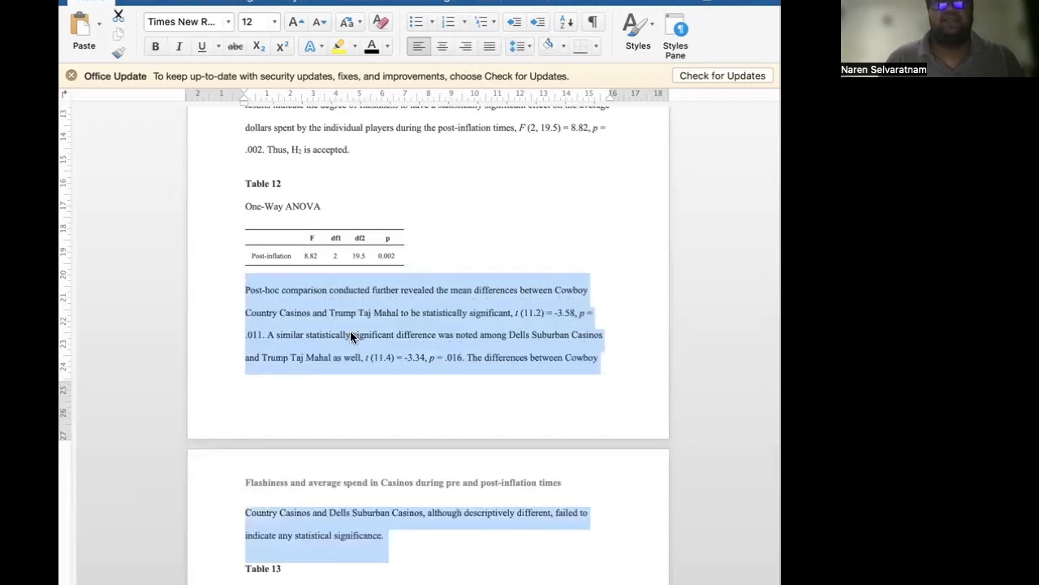
pyautogui.click(245, 290)
pyautogui.press('Tab')
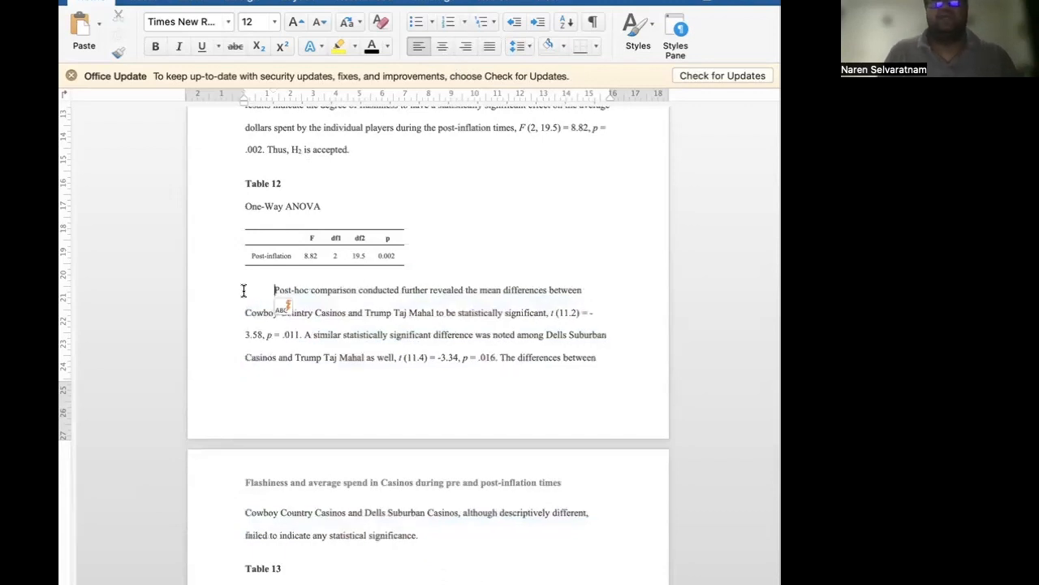
# Set the Cowboy Country versus Trump Taj Mahal t value in the Hypothesis 2 post-hoc paragraph to -3.70, as given in Table 13.
pyautogui.scroll(-5, 244, 290)
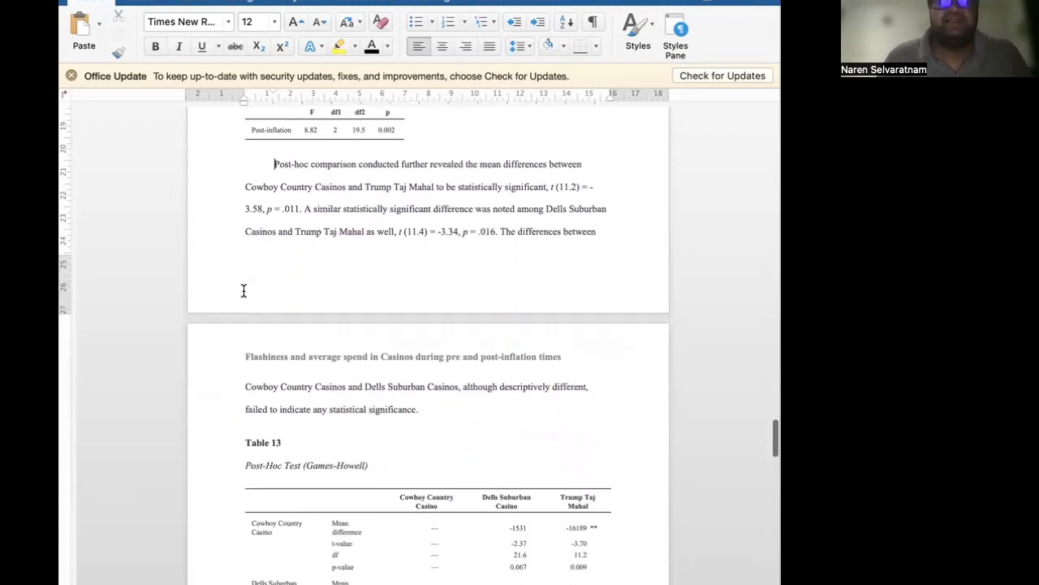
pyautogui.scroll(-1, 243, 290)
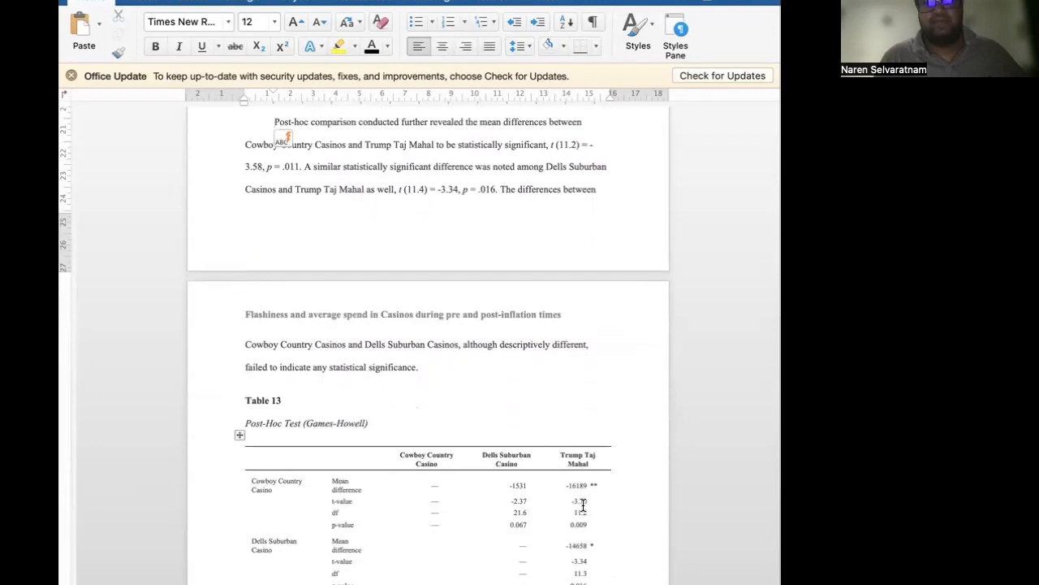
pyautogui.scroll(-1, 582, 505)
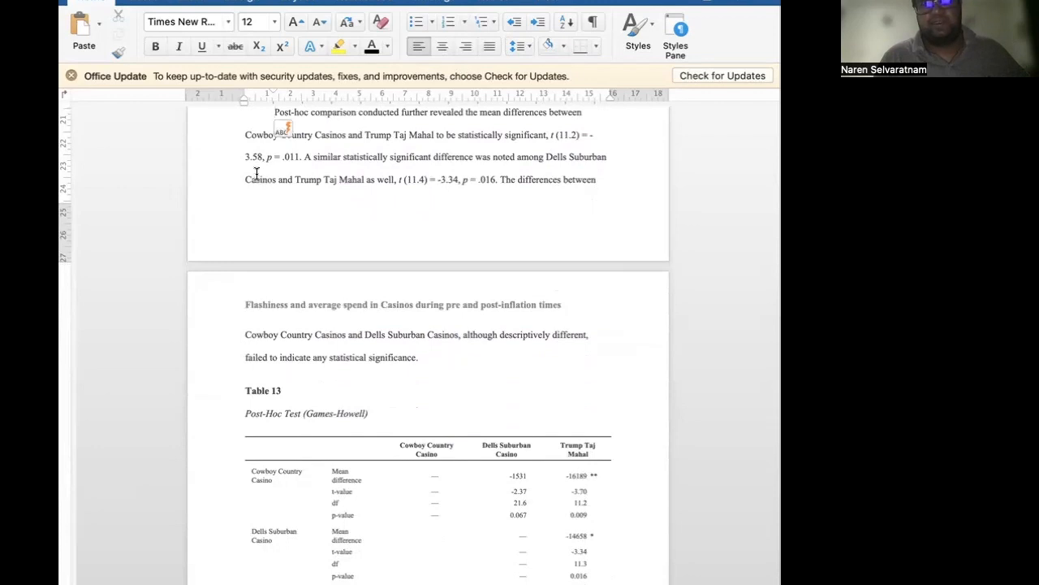
pyautogui.write('-')
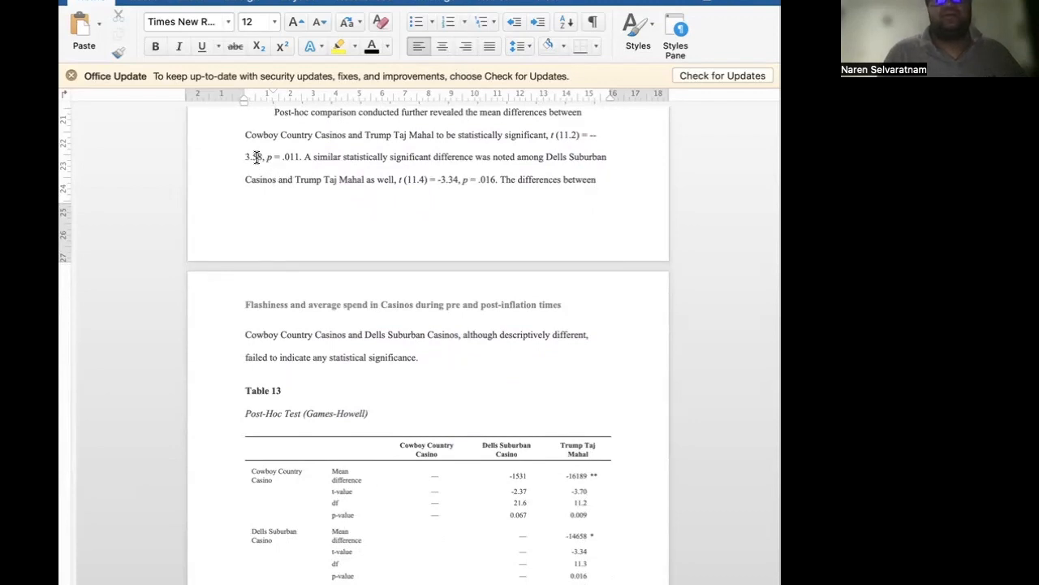
pyautogui.press('BackSpace')
pyautogui.press('BackSpace')
pyautogui.write('7')
pyautogui.press('BackSpace')
pyautogui.write('0')
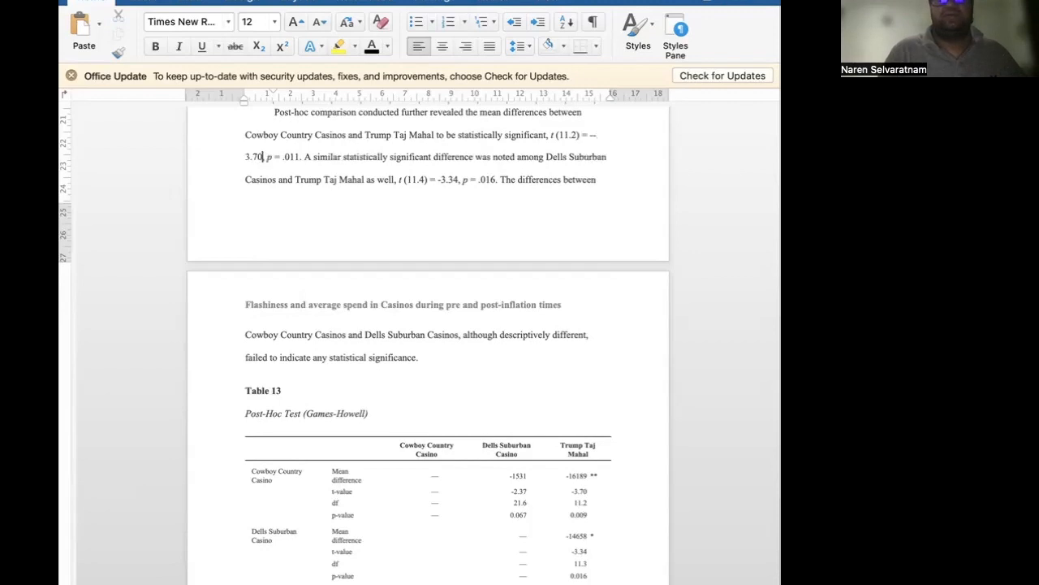
# Set the p value of the Cowboy Country versus Trump Taj Mahal comparison to .009.
pyautogui.click(294, 157)
pyautogui.press('BackSpace')
pyautogui.press('BackSpace')
pyautogui.write('09')
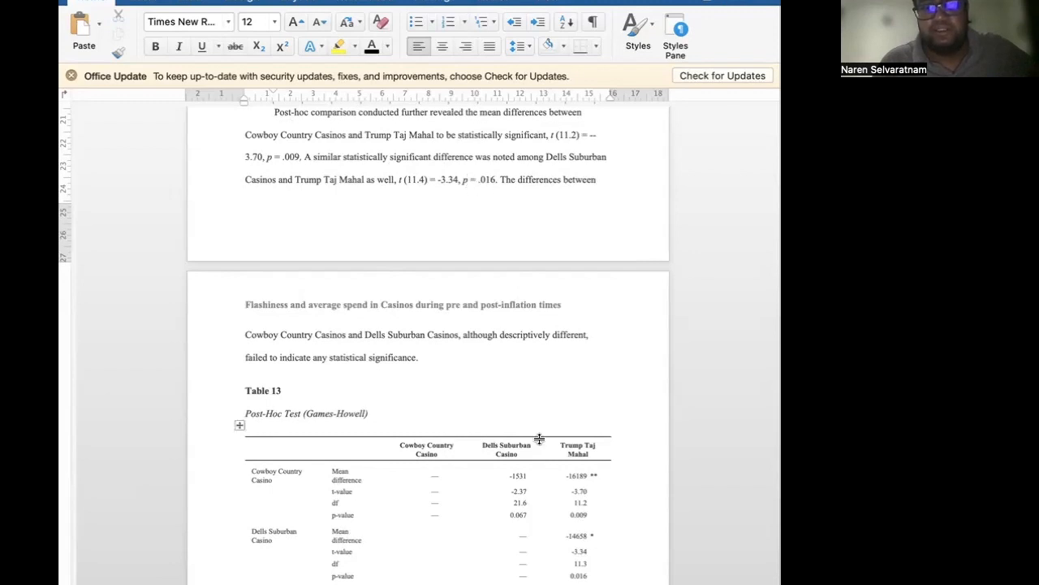
# Insert a minus sign in front of the t value 3.58 in the post-hoc paragraph above Table 10.
pyautogui.scroll(3, 517, 272)
pyautogui.scroll(10, 517, 272)
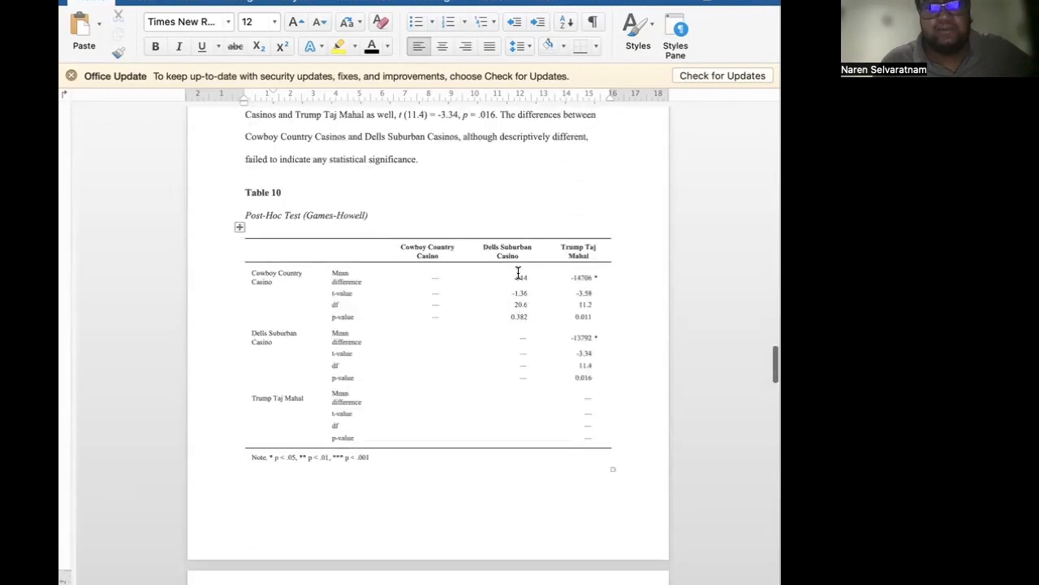
pyautogui.scroll(3, 517, 272)
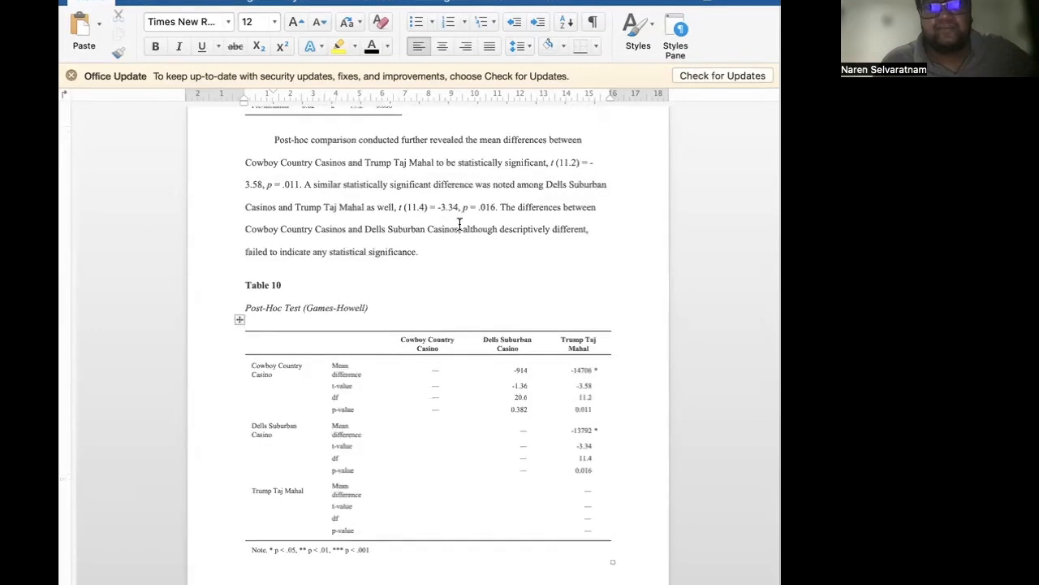
pyautogui.click(242, 185)
pyautogui.write('-')
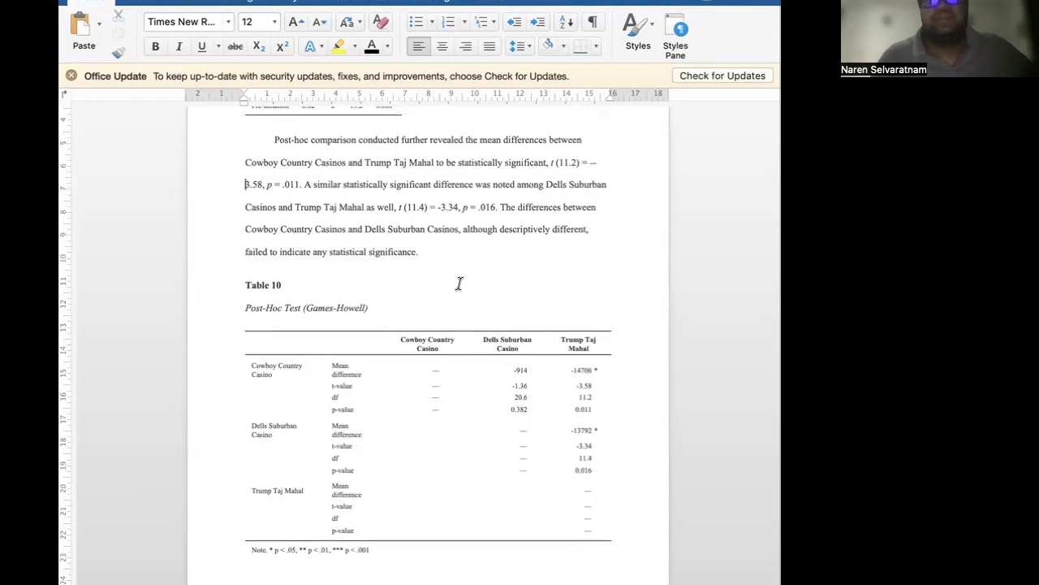
# Remove the duplicated minus sign before 3.70 in the post-hoc paragraph above Table 13.
pyautogui.scroll(-10, 538, 355)
pyautogui.scroll(-12, 538, 357)
pyautogui.scroll(-2, 538, 357)
pyautogui.scroll(7, 538, 357)
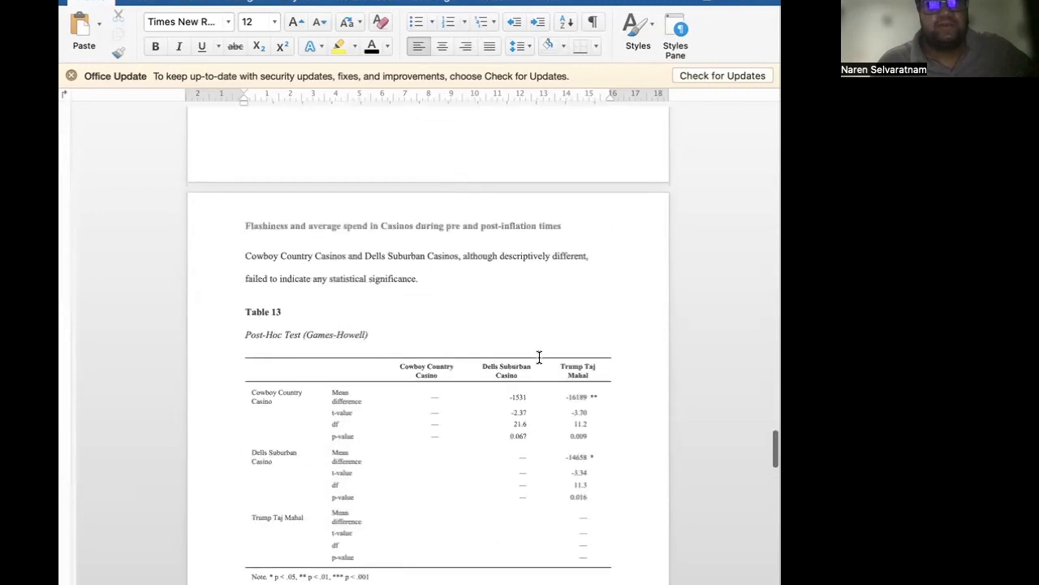
pyautogui.scroll(-5, 538, 358)
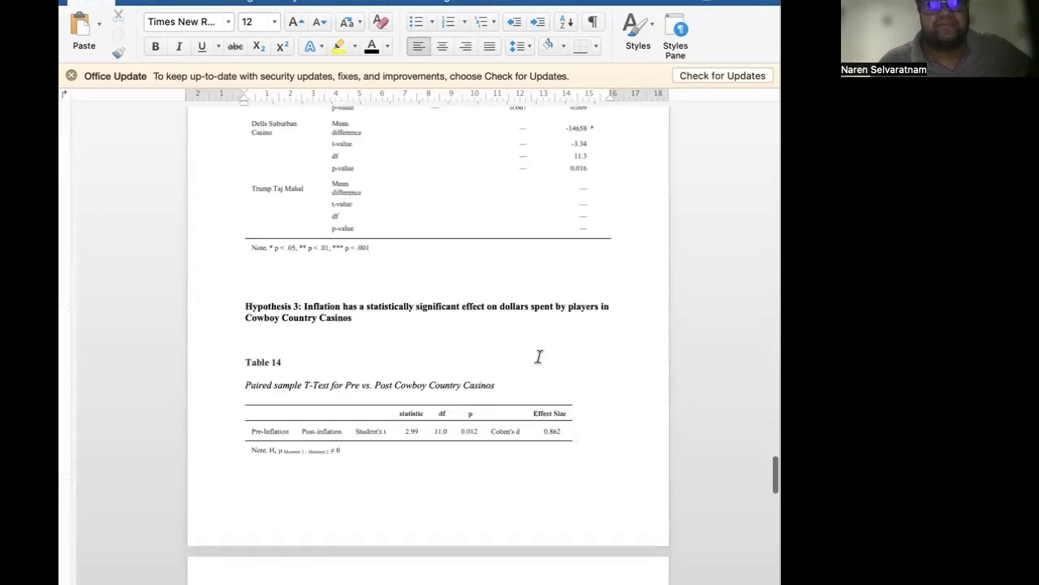
pyautogui.scroll(7, 538, 357)
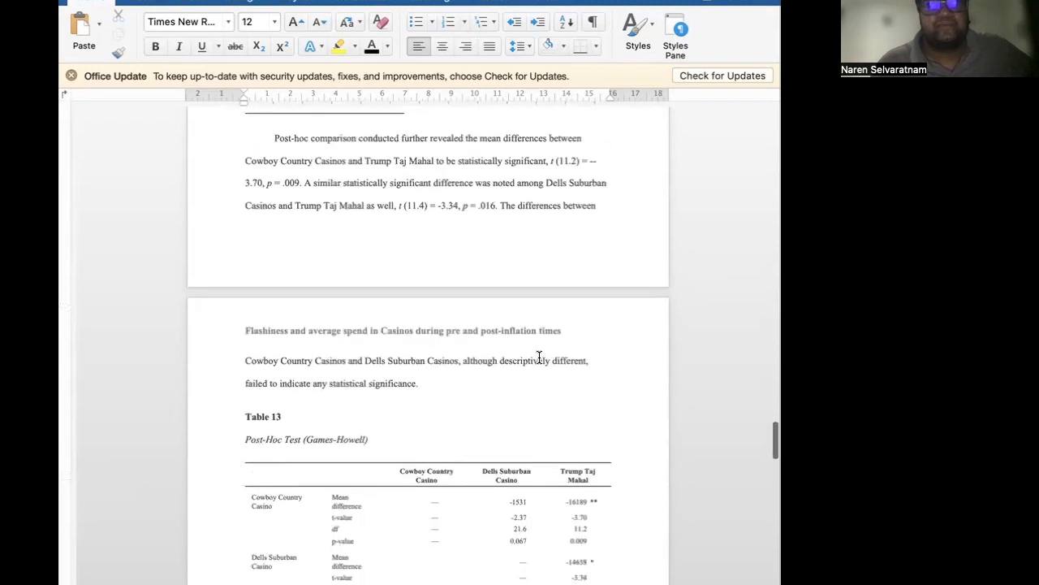
pyautogui.click(594, 161)
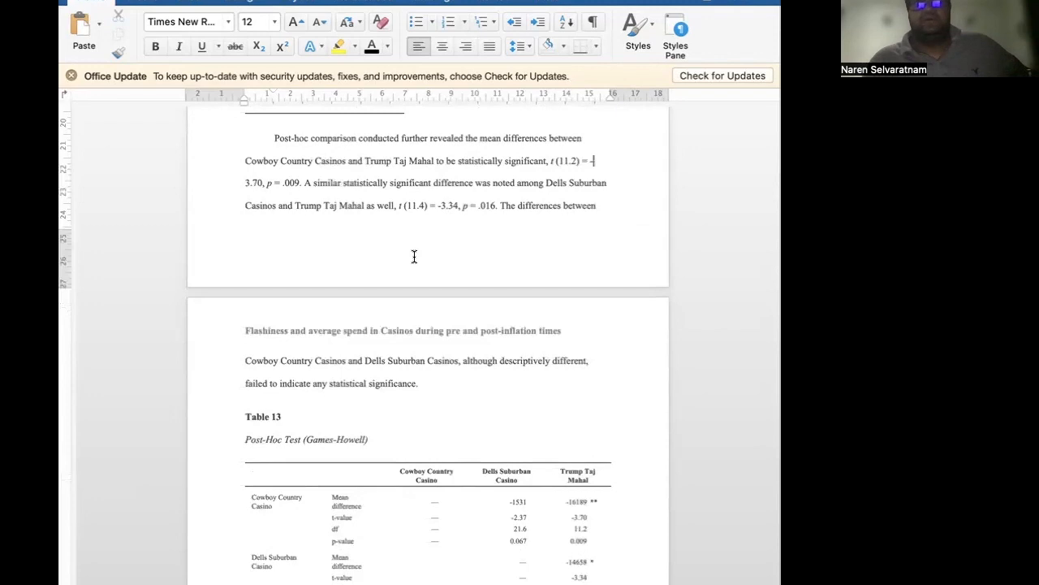
# Delete one blank line between the Table 13 note and the Hypothesis 3 heading.
pyautogui.scroll(-2, 567, 440)
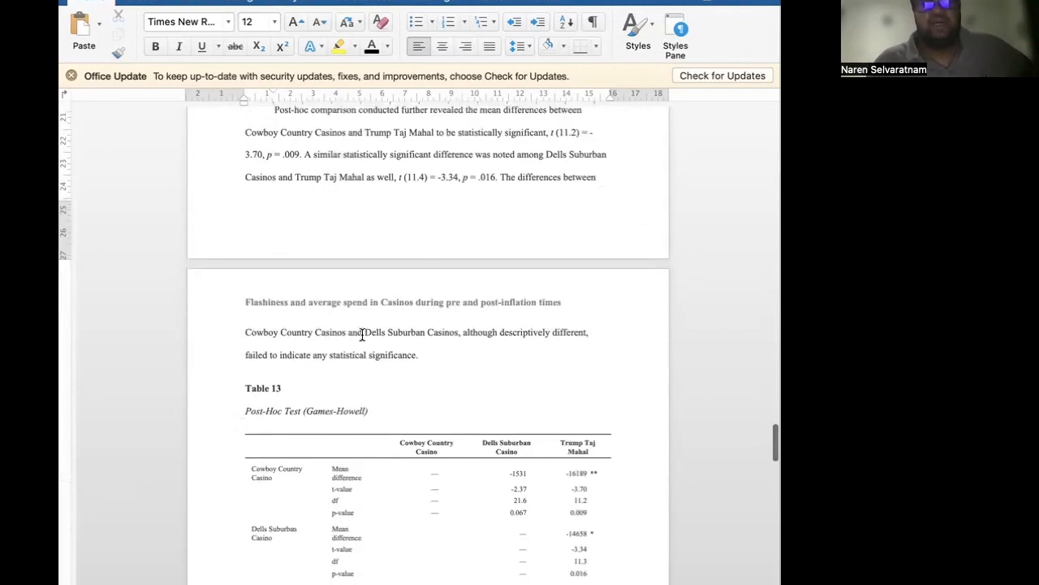
pyautogui.scroll(-3, 479, 339)
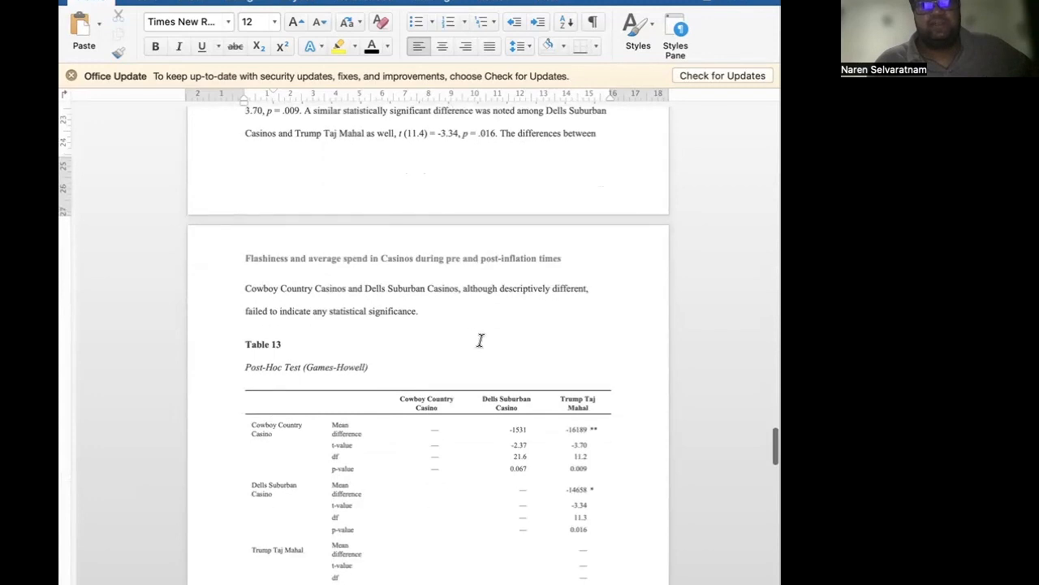
pyautogui.scroll(-5, 344, 319)
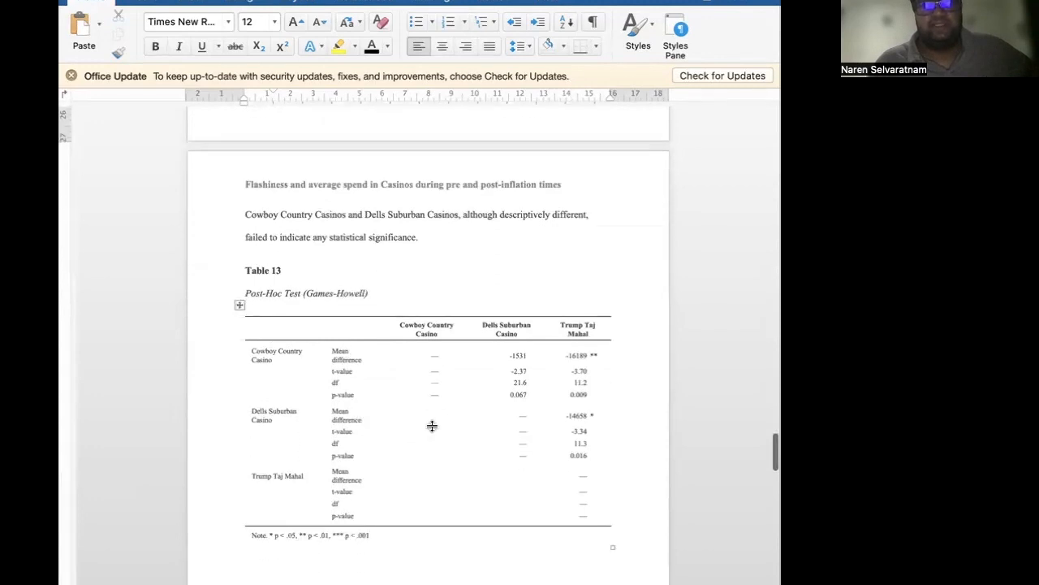
pyautogui.scroll(-8, 462, 315)
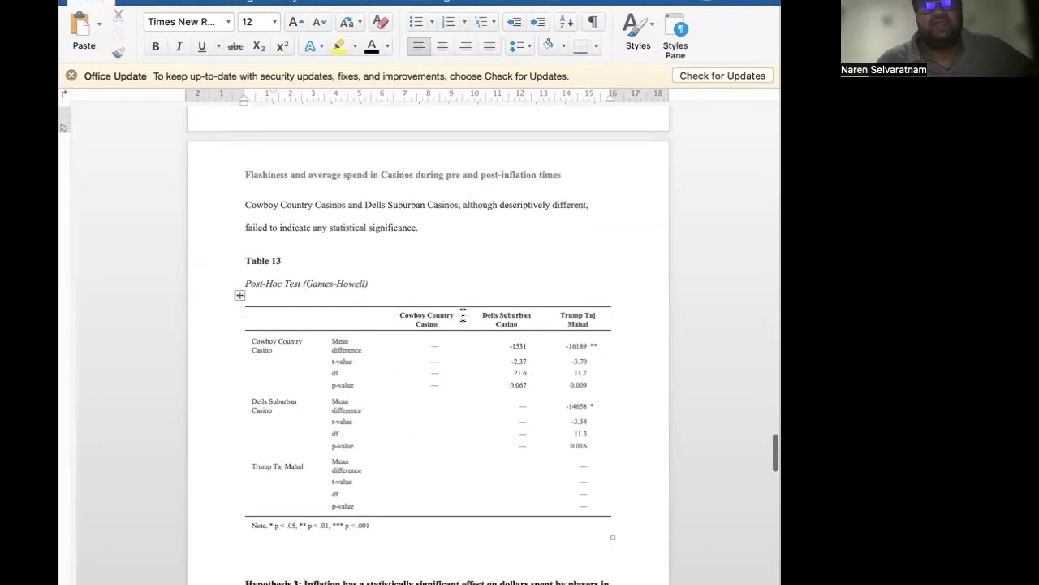
pyautogui.click(279, 448)
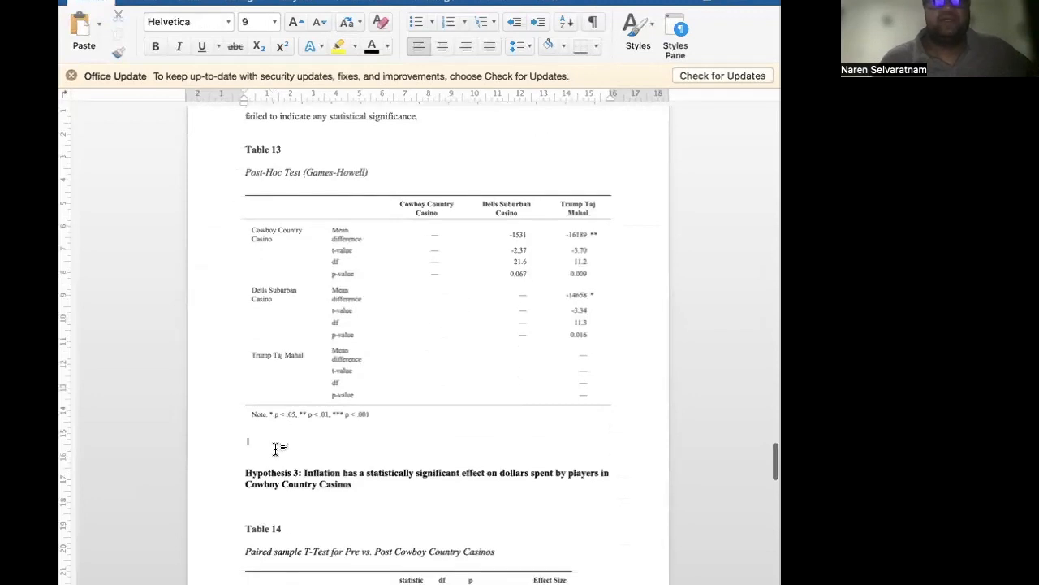
pyautogui.click(274, 458)
pyautogui.press('BackSpace')
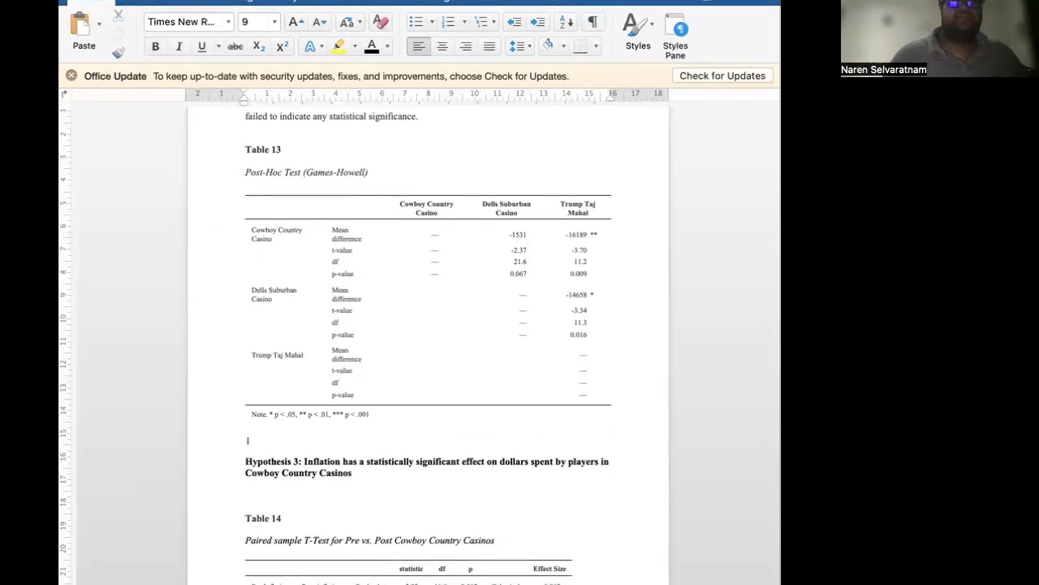
# Start an indented, non-bold paragraph under the Hypothesis 3 heading with "Similarly statistically significant differences in spending".
pyautogui.scroll(-14, 259, 283)
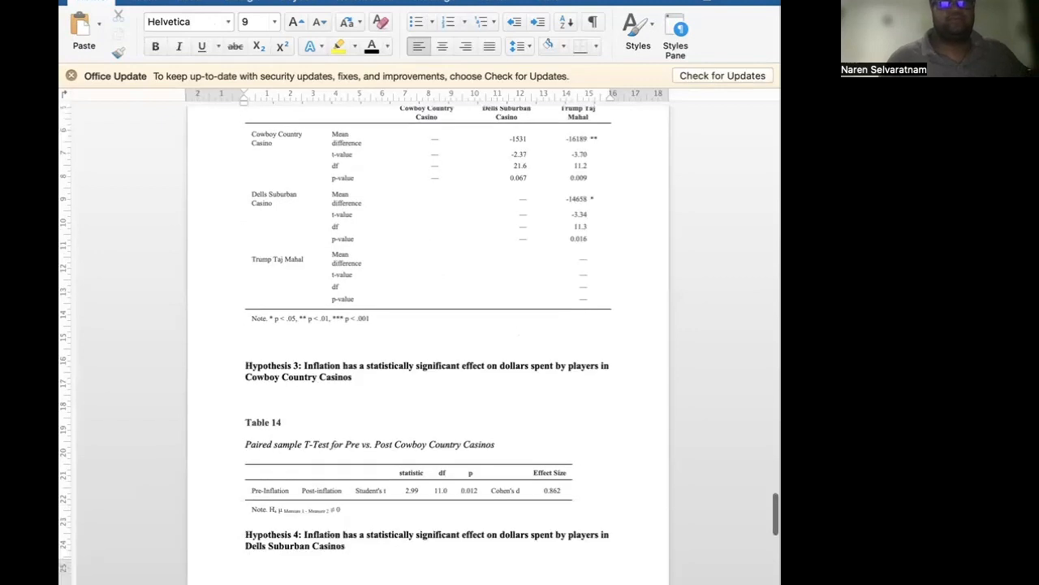
pyautogui.click(260, 283)
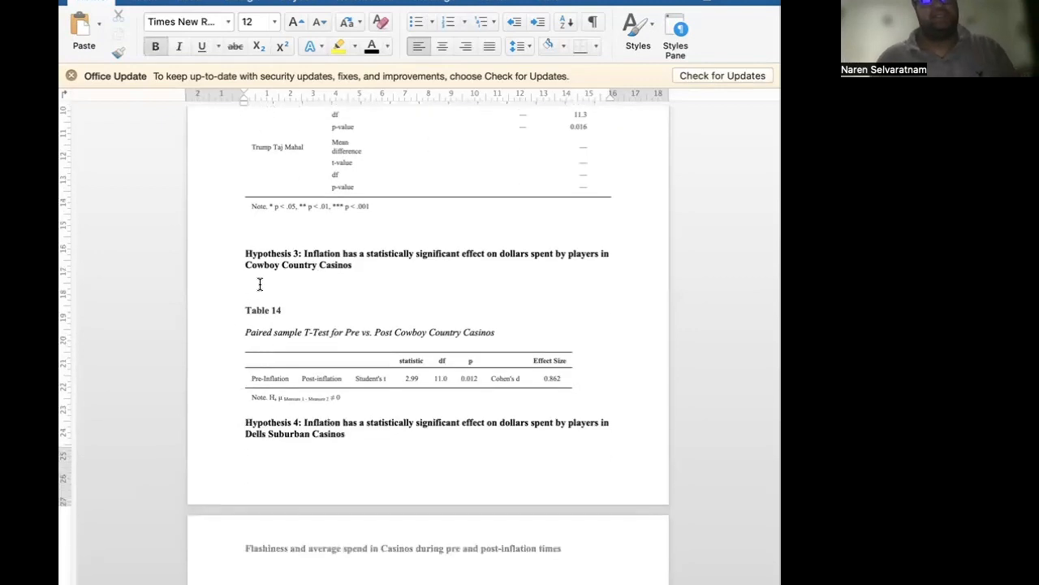
pyautogui.scroll(-1, 193, 339)
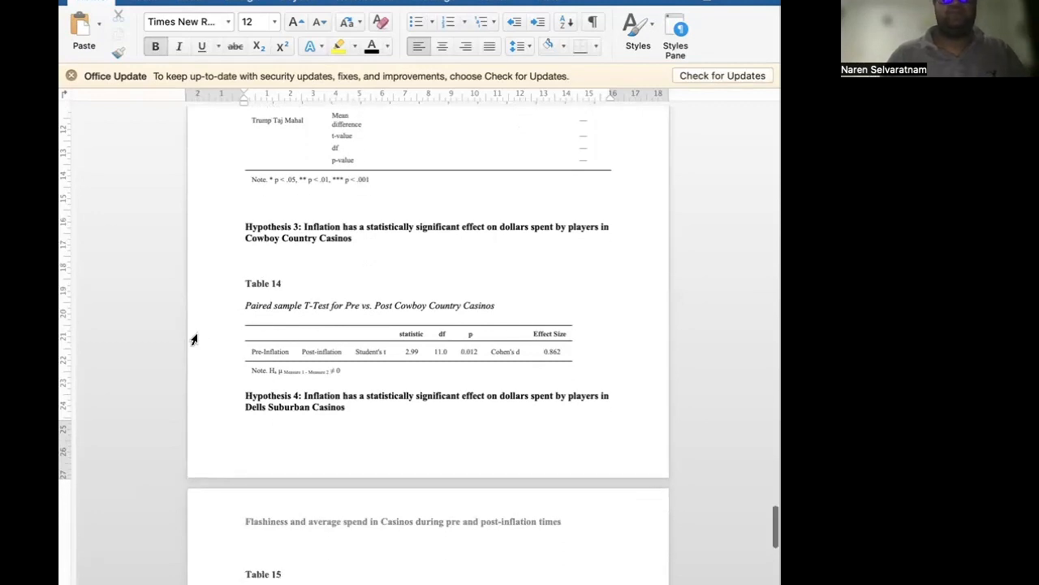
pyautogui.write('Dif')
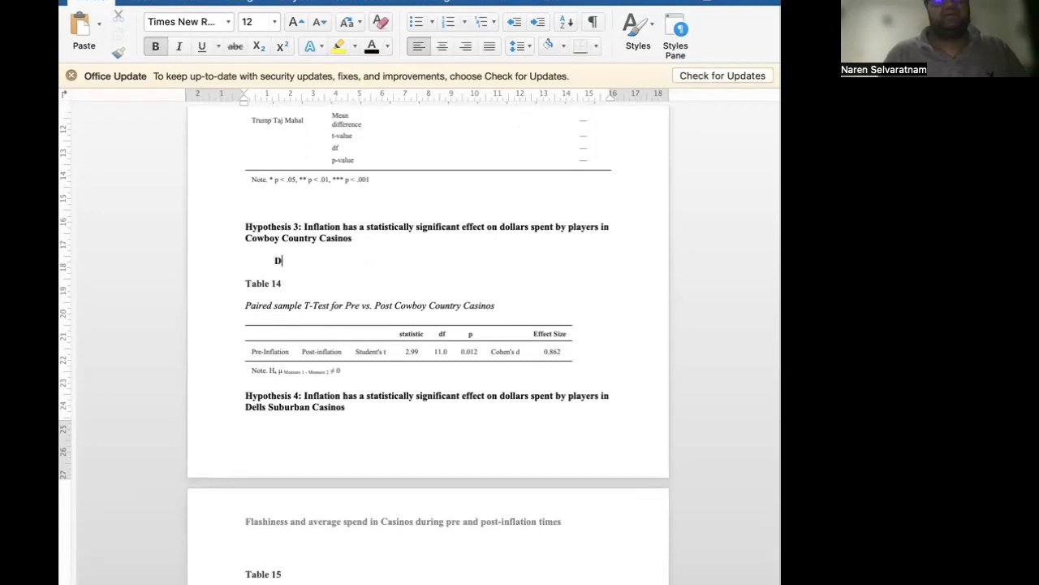
pyautogui.press('BackSpace')
pyautogui.write('Similarly difference')
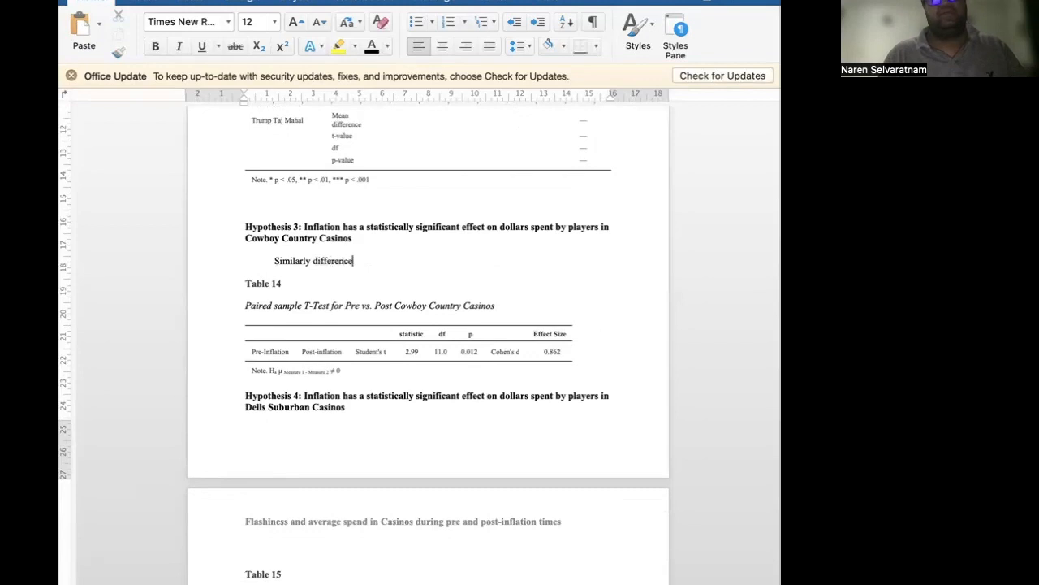
pyautogui.press('BackSpace')
pyautogui.press('BackSpace')
pyautogui.press('BackSpace')
pyautogui.press('BackSpace')
pyautogui.press('BackSpace')
pyautogui.press('BackSpace')
pyautogui.press('BackSpace')
pyautogui.press('BackSpace')
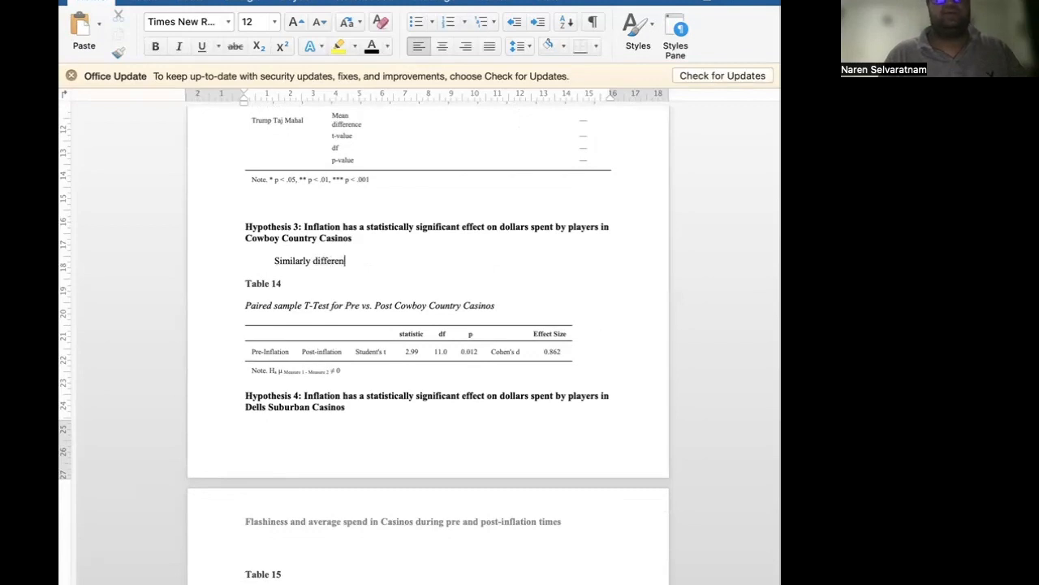
pyautogui.write('statistically significant differences in spending')
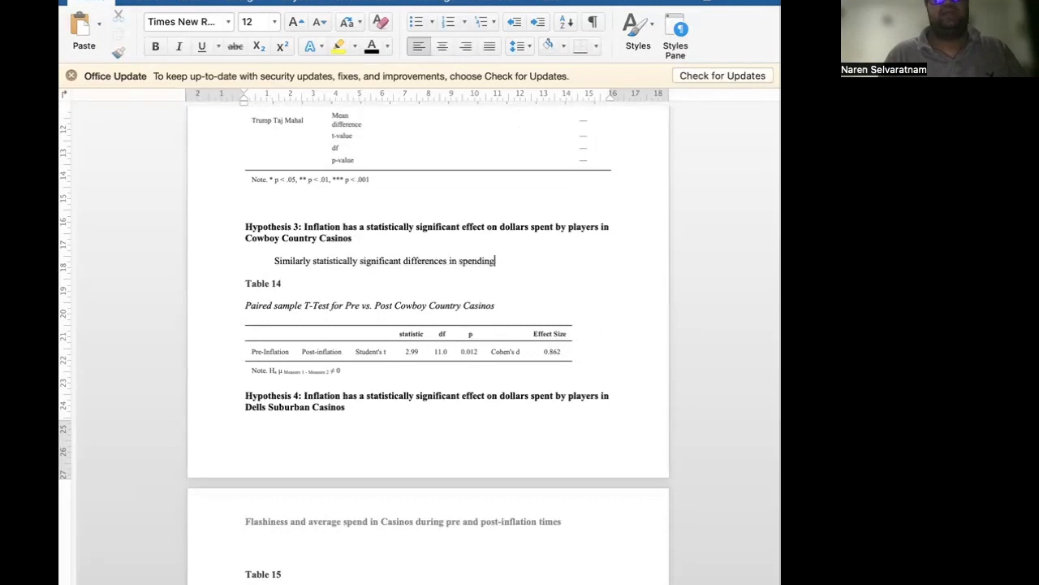
# Continue the Hypothesis 3 sentence with "between pre-inflation and post-inflation was noted among Cowboy Country Casinos through a paired-samples t-test,".
pyautogui.write(' betw')
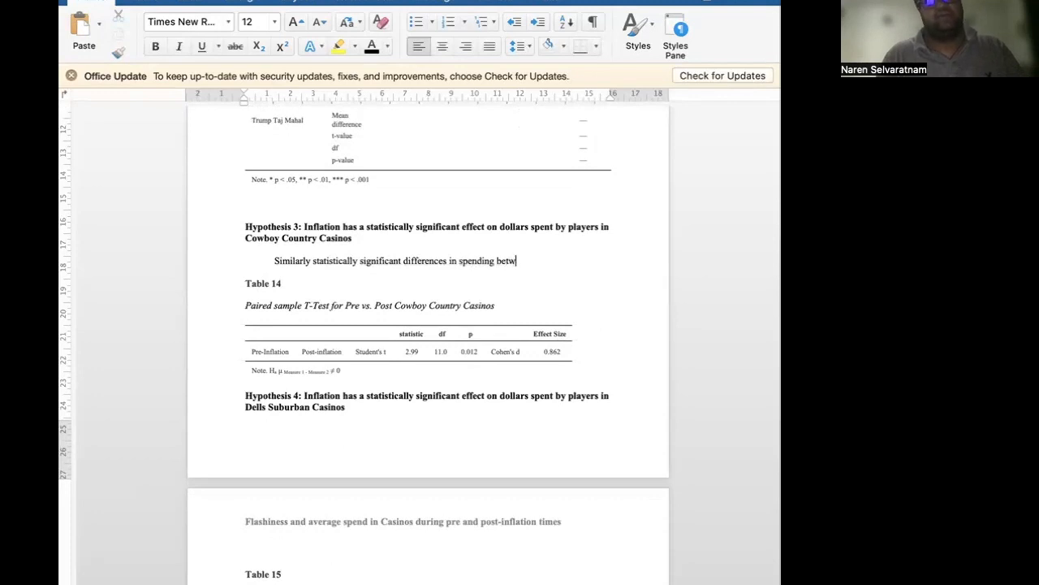
pyautogui.write('een pre-inflation an')
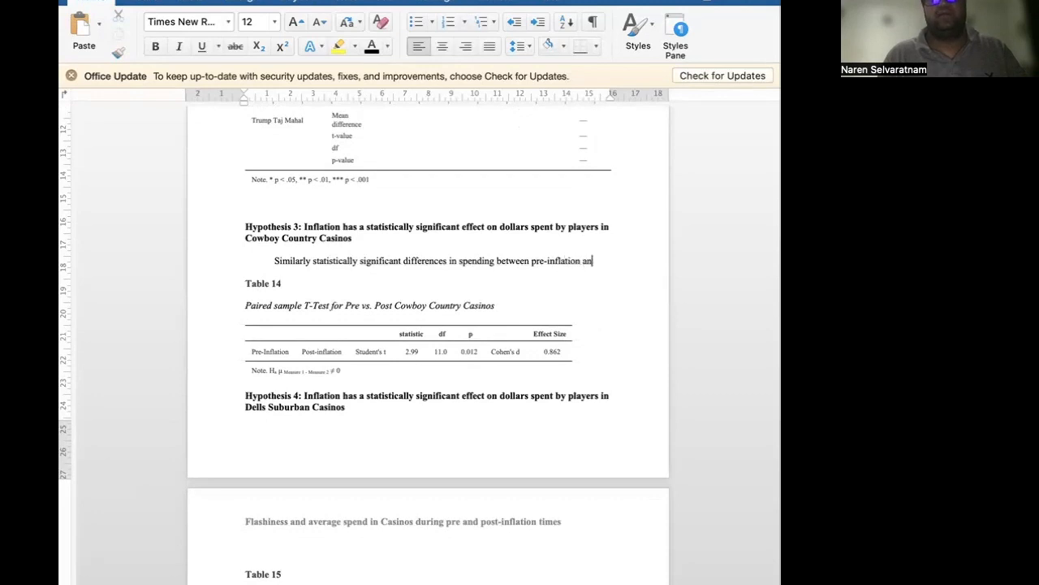
pyautogui.write('d post-inflation was noted among Cowboy C')
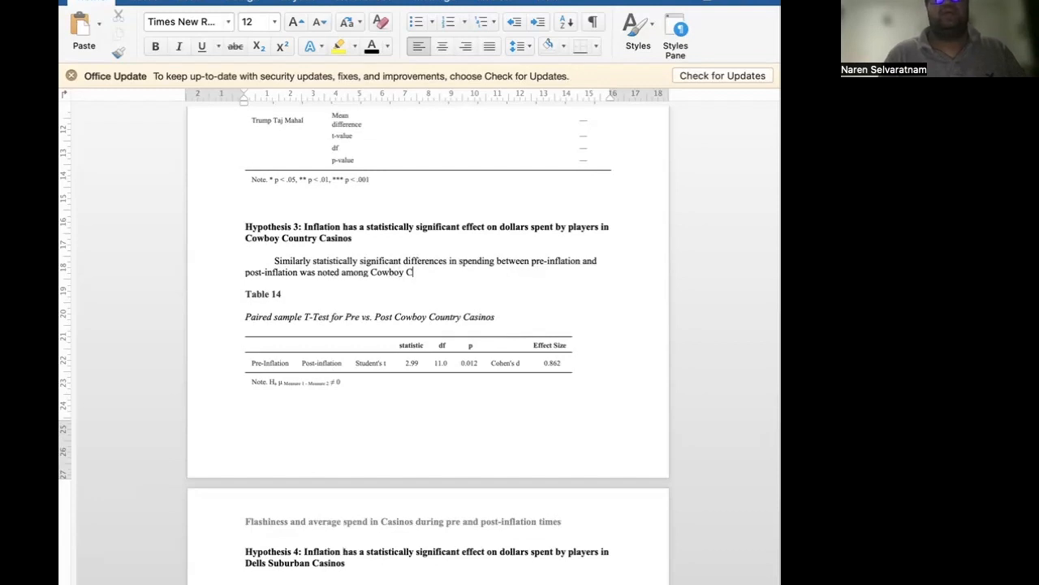
pyautogui.write('ountry Casino')
pyautogui.write('s through a p')
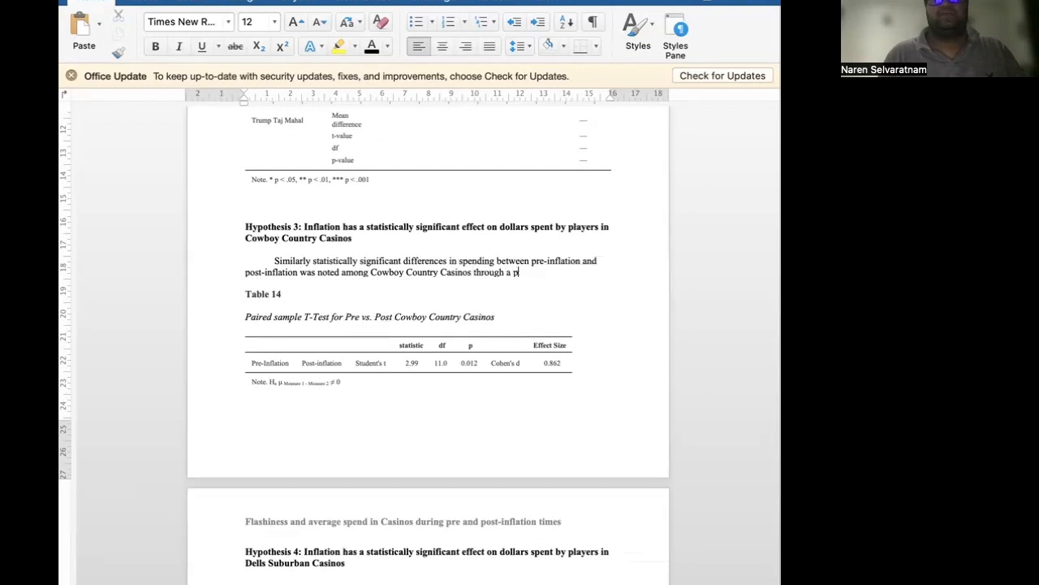
pyautogui.write('aired-samples t-test,')
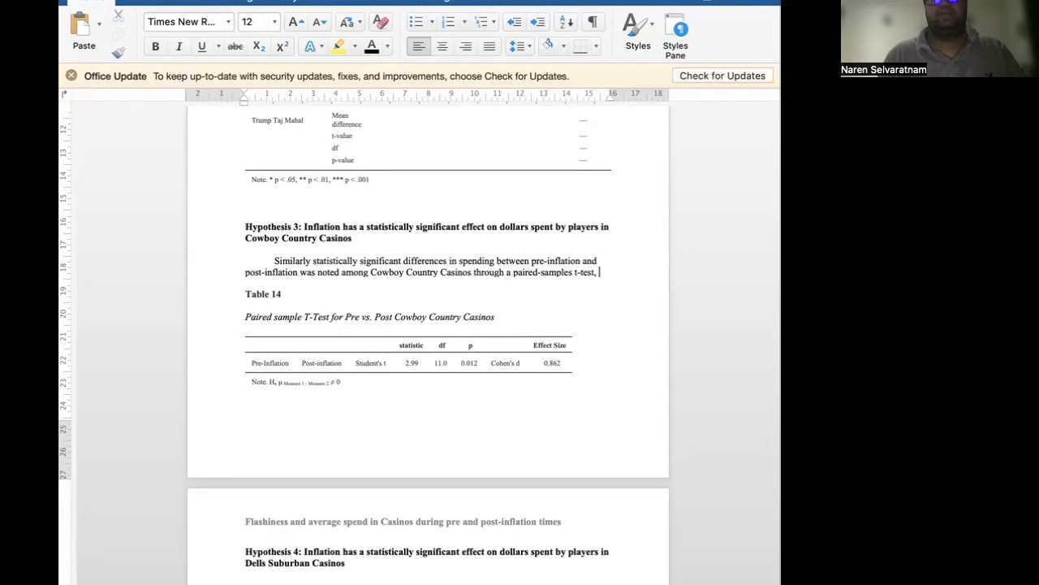
# Add a comma after "Similarly" and change "was noted" to "were noted" in the Hypothesis 3 paragraph.
pyautogui.click(314, 262)
pyautogui.write(',')
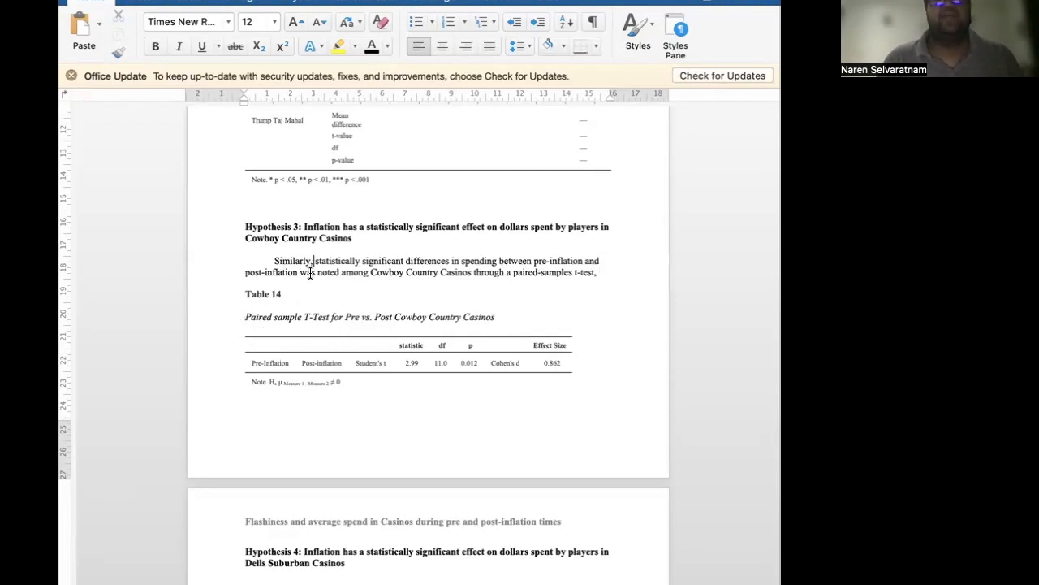
pyautogui.click(321, 305)
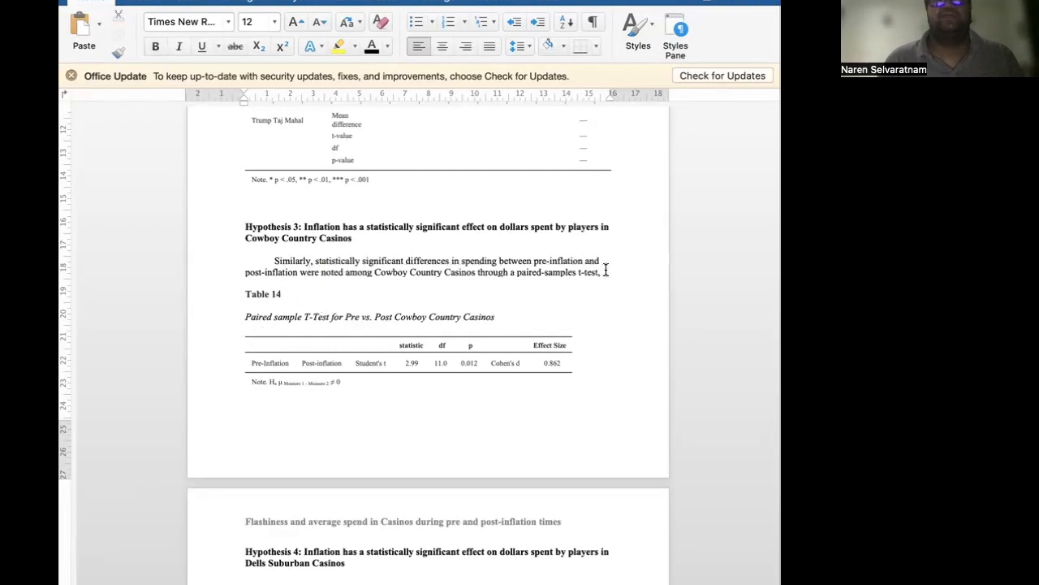
# Double-space the new Hypothesis 3 paragraph.
pyautogui.moveTo(605, 271); pyautogui.dragTo(278, 264)
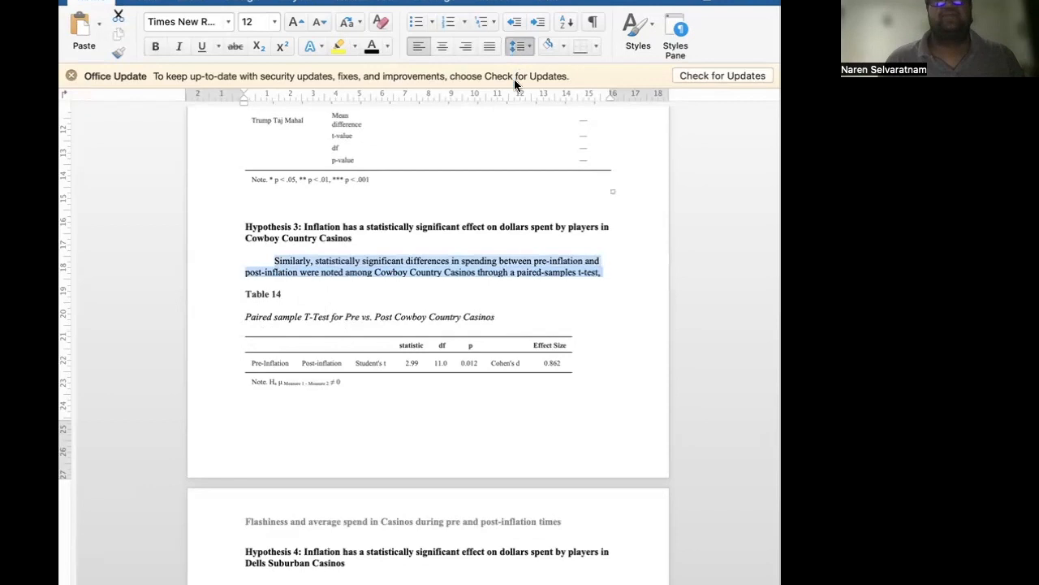
pyautogui.click(517, 131)
pyautogui.click(412, 282)
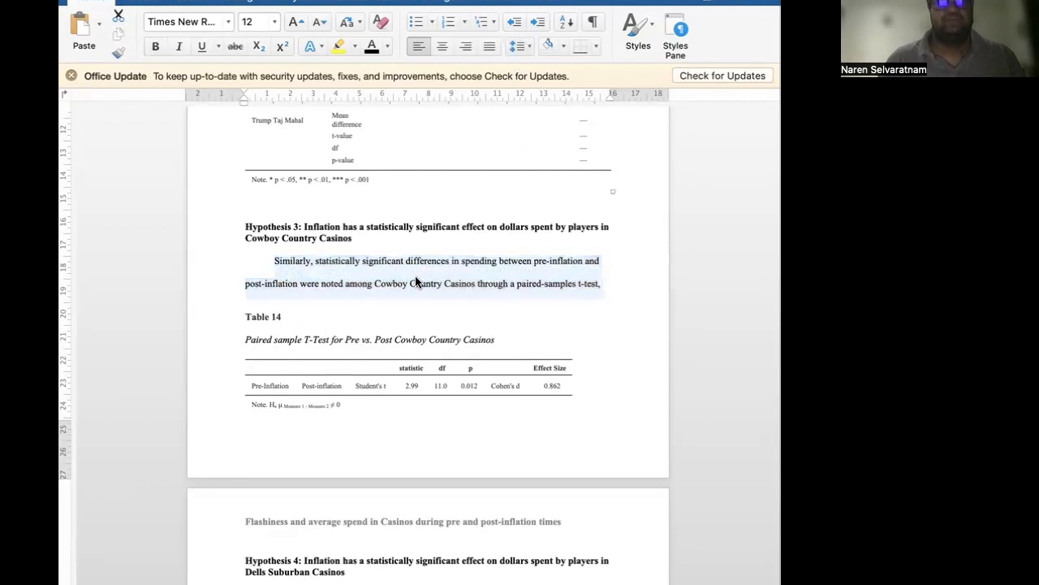
pyautogui.click(316, 261)
pyautogui.write('a')
pyautogui.press('BackSpace')
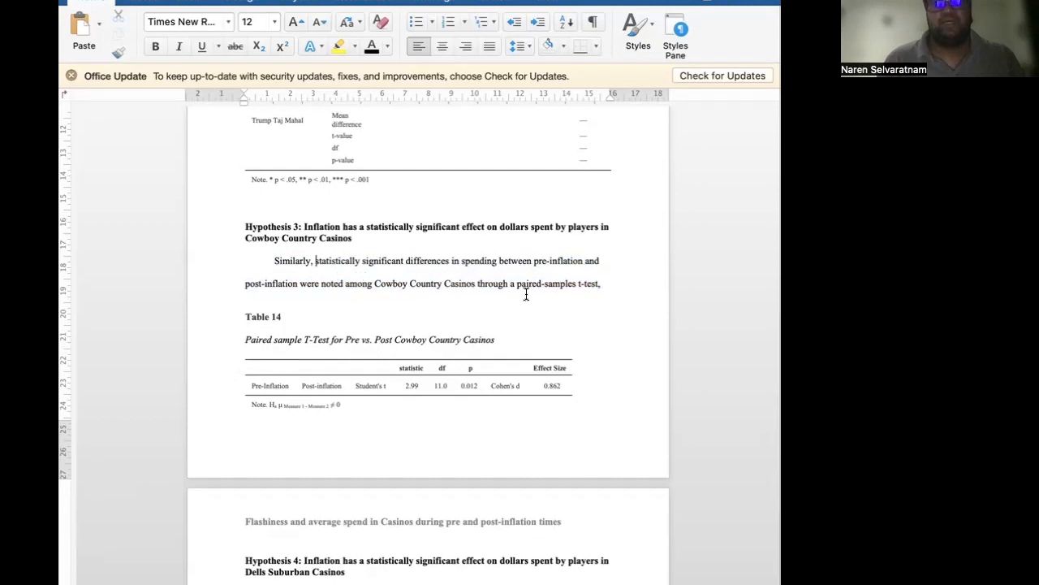
# Change "paired-samples" to "paired-sample" and append "t (11) = 2.99," with an italic t at the end of the Hypothesis 3 sentence.
pyautogui.press('BackSpace')
pyautogui.press('super+i')
pyautogui.write('t')
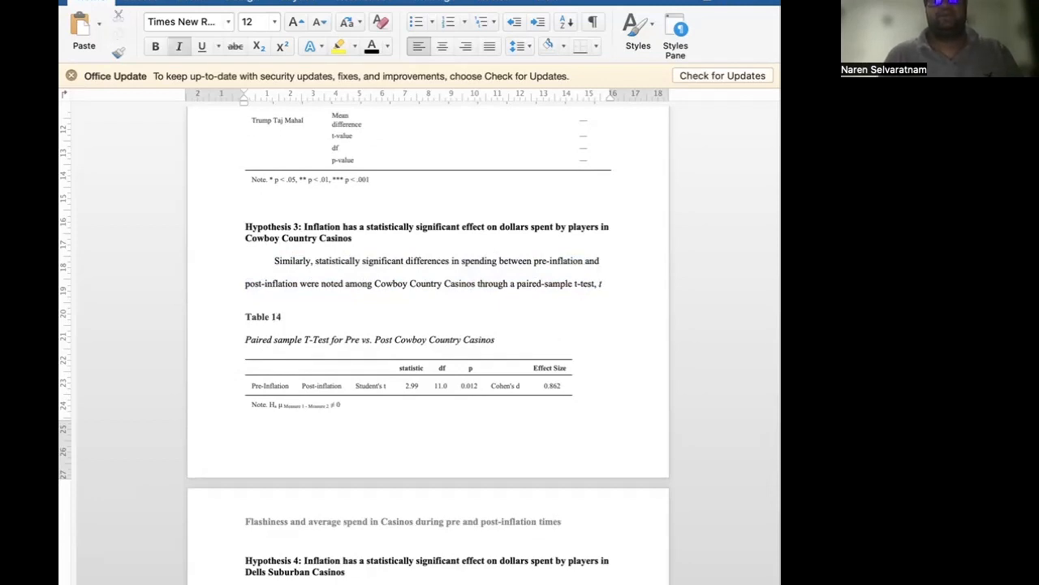
pyautogui.press('super+i')
pyautogui.write('(')
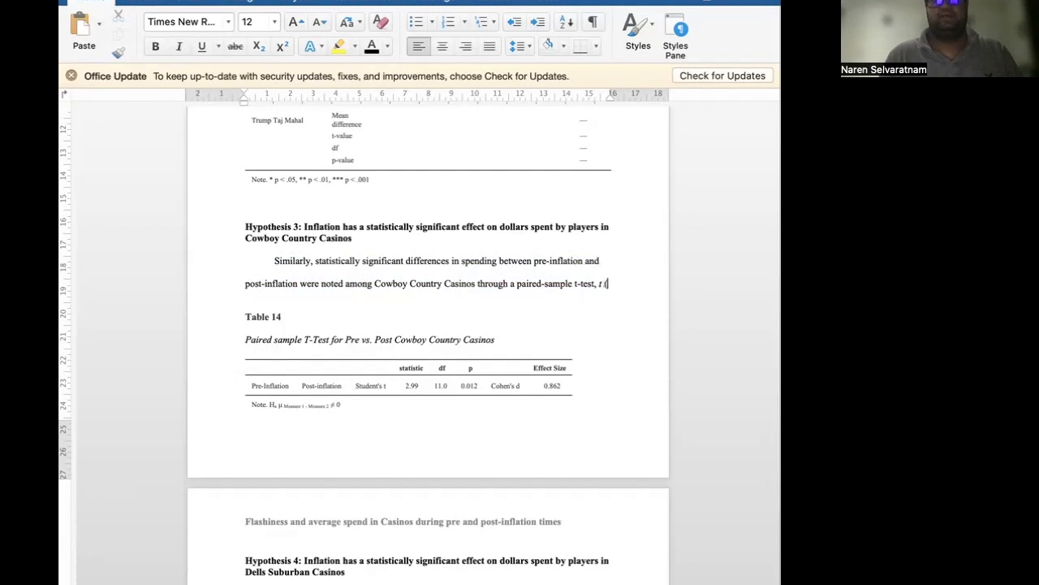
pyautogui.write('11) = 2.99,')
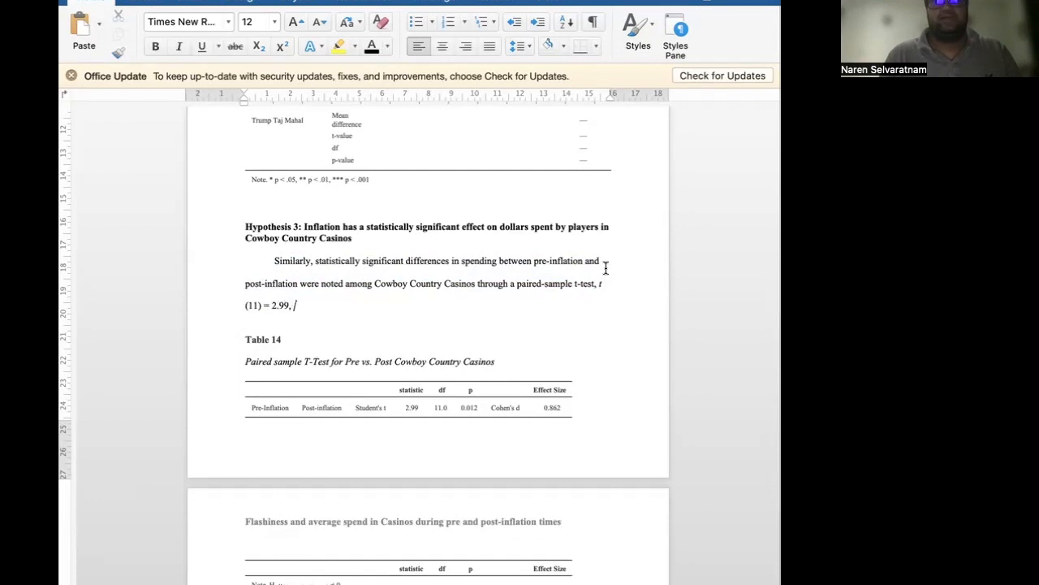
# Complete the Hypothesis 3 sentence with "p = 0.012, d = 0.862.", setting p and d in italics.
pyautogui.press('super+i')
pyautogui.write('p')
pyautogui.press('super+i')
pyautogui.press('super+i')
pyautogui.write('d')
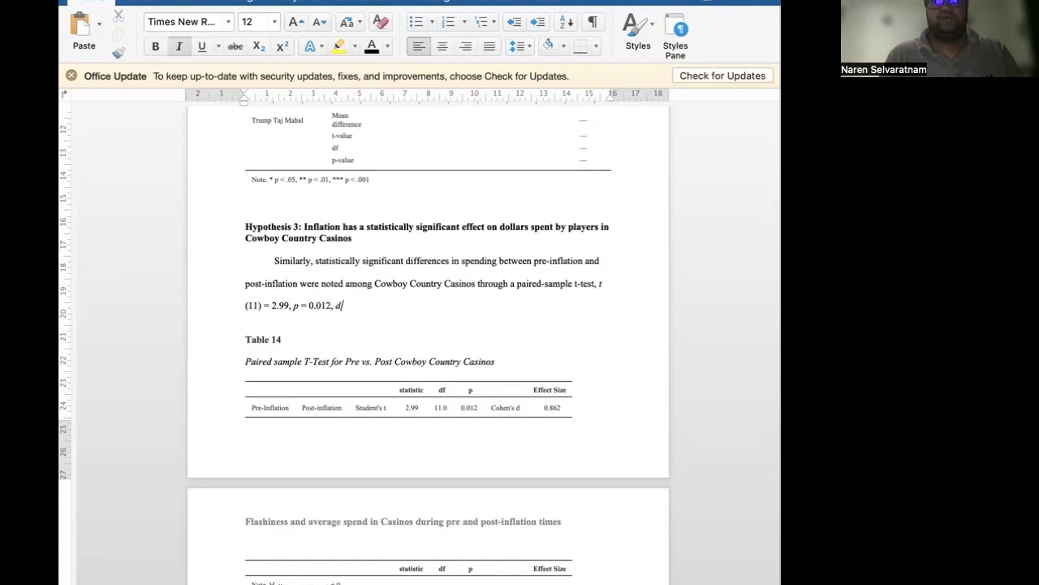
pyautogui.press('super+i')
pyautogui.write('= 0.862.')
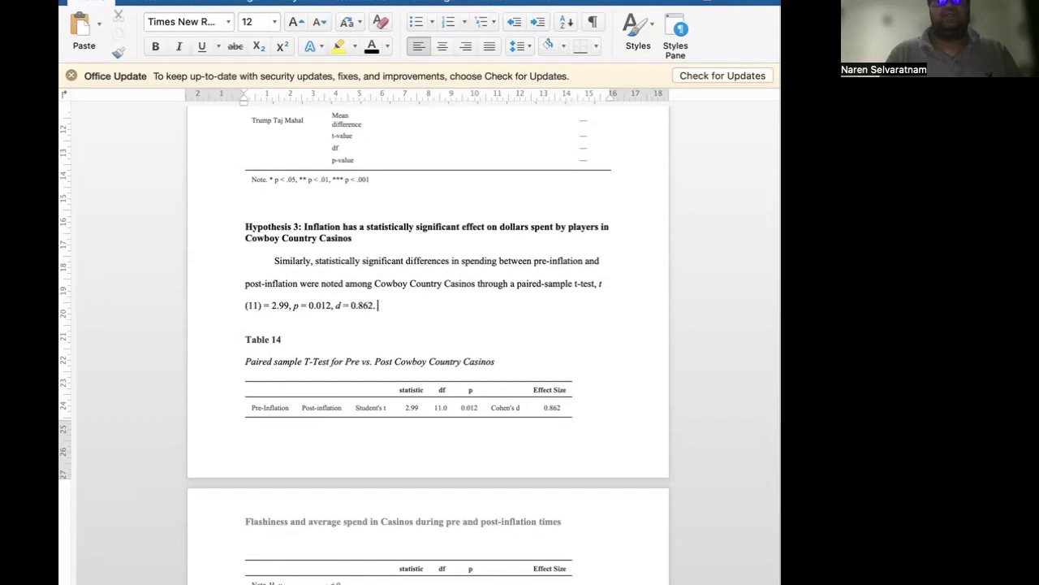
# Cut the Hypothesis 3 results paragraph from above Table 14 and remove the empty line between the heading and the table.
pyautogui.scroll(-3, 447, 317)
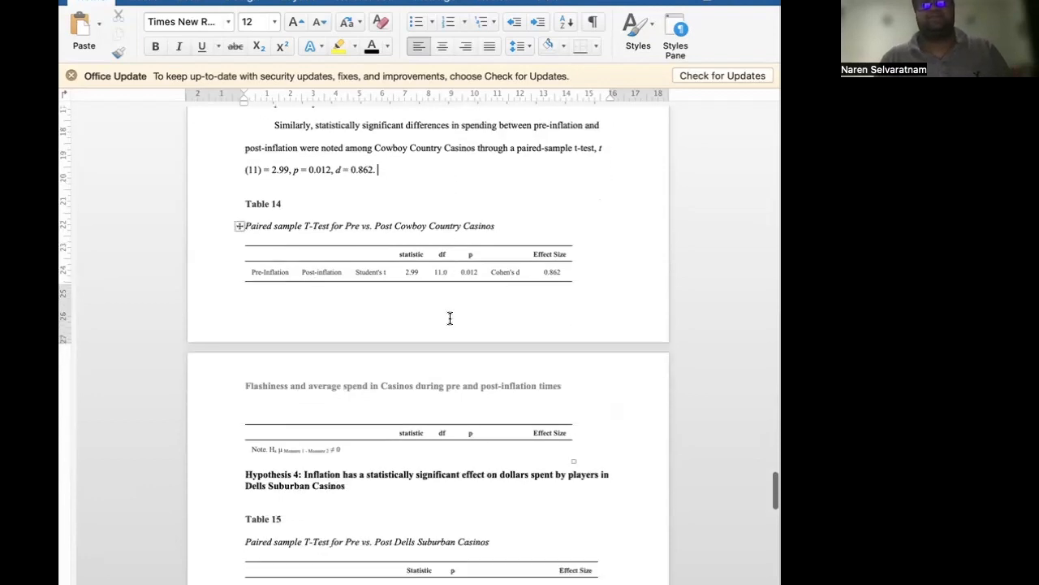
pyautogui.scroll(2, 449, 318)
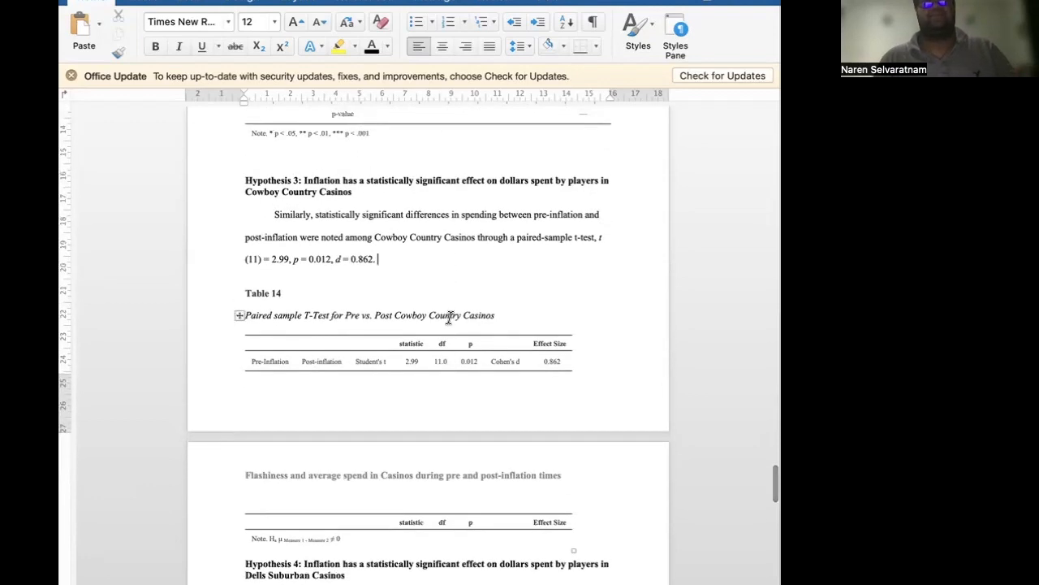
pyautogui.moveTo(375, 259); pyautogui.dragTo(302, 228)
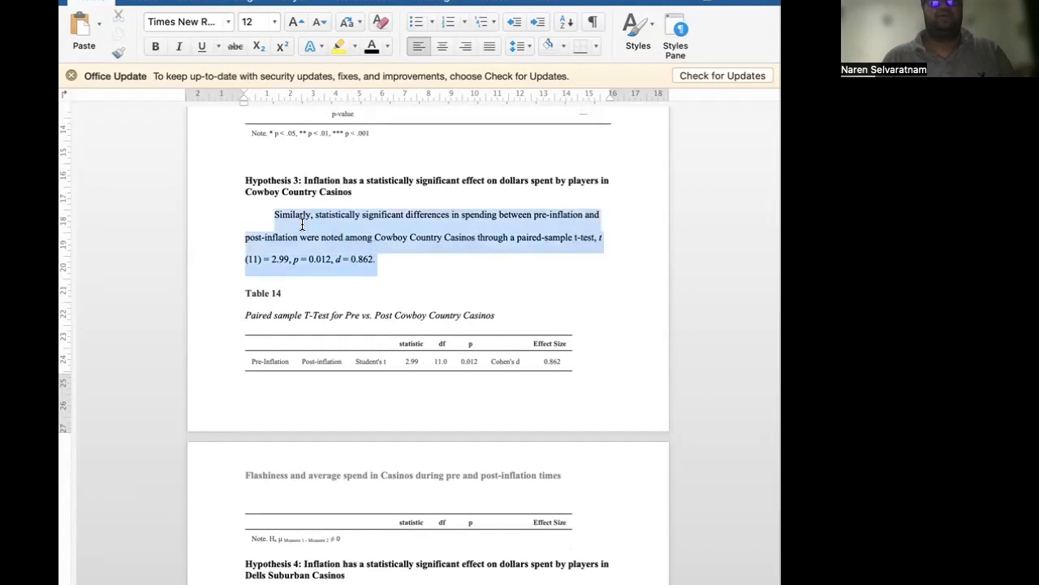
pyautogui.rightClick(302, 229)
pyautogui.click(316, 232)
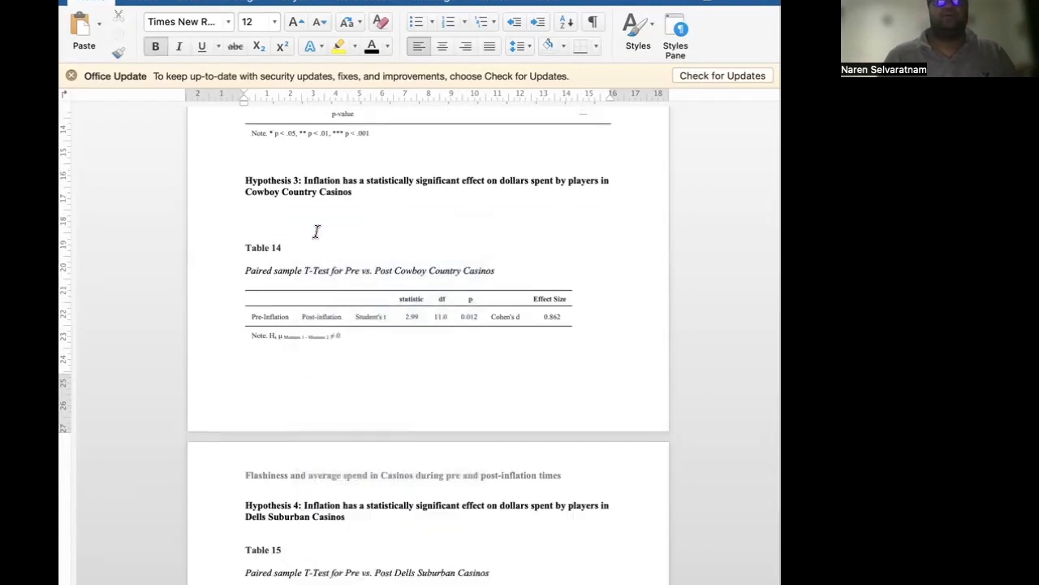
pyautogui.press('BackSpace')
pyautogui.press('BackSpace')
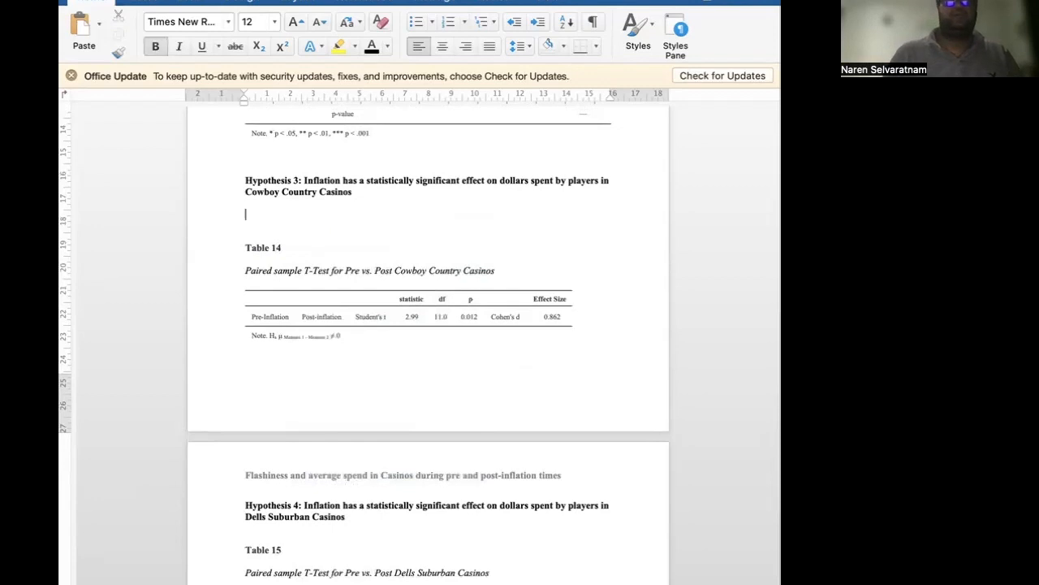
pyautogui.press('BackSpace')
pyautogui.press('Return')
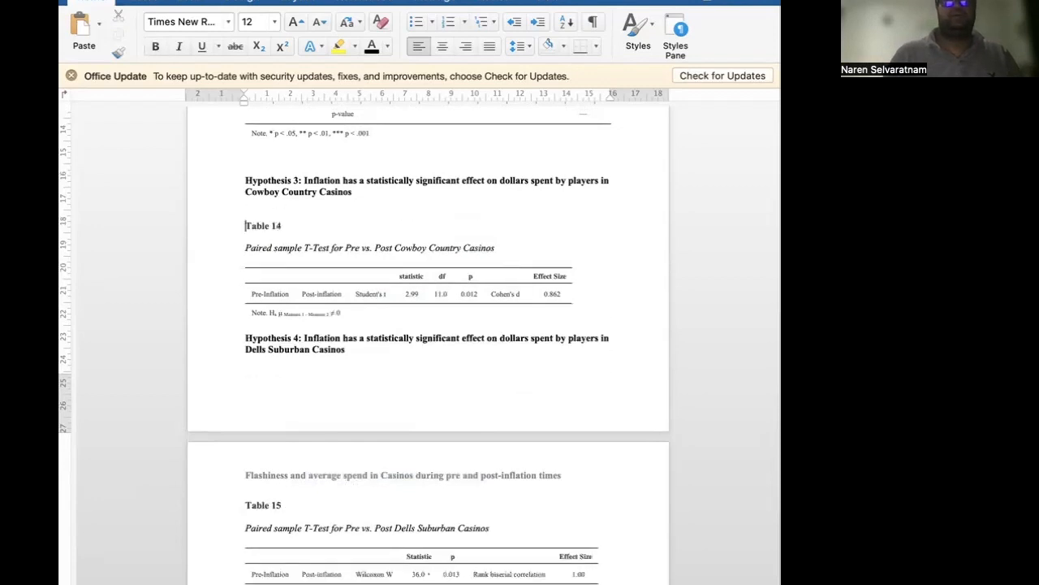
# Paste the Hypothesis 3 paragraph on a new line between Table 14's note and the Hypothesis 4 heading.
pyautogui.click(243, 340)
pyautogui.press('Return')
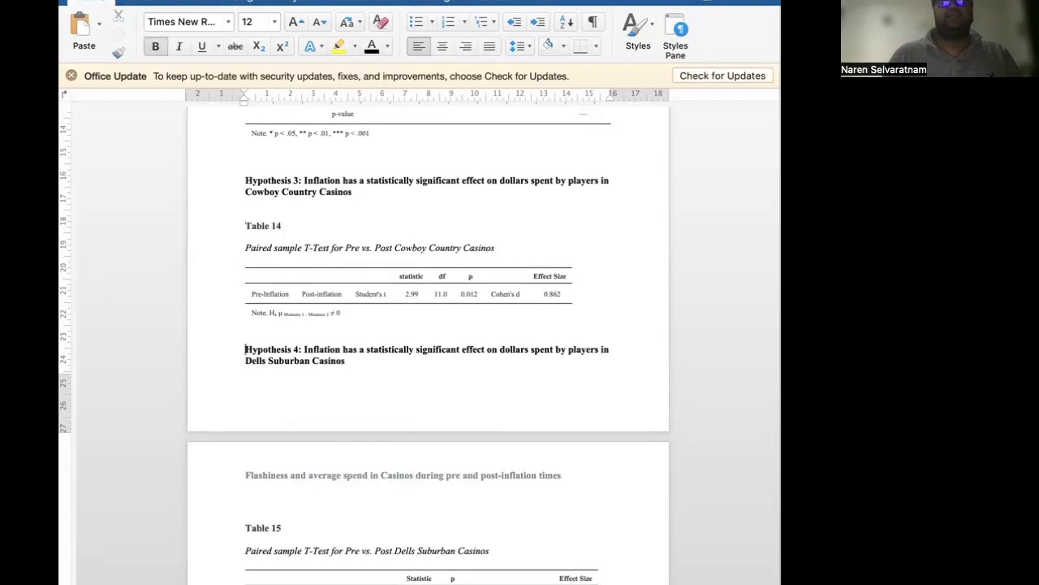
pyautogui.press('Return')
pyautogui.press('Up')
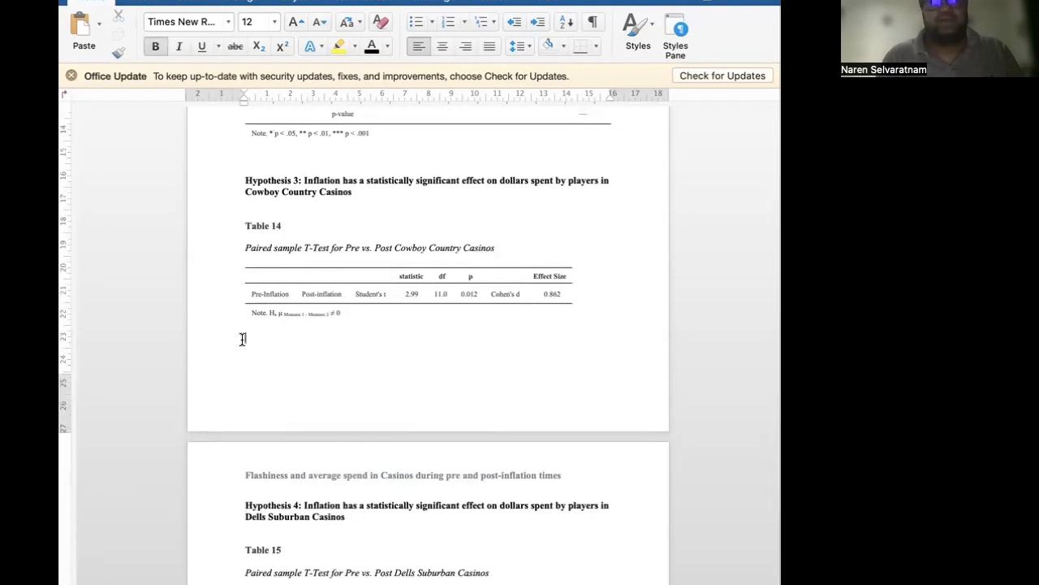
pyautogui.press('super+v')
# Double-space the pasted Hypothesis 3 paragraph and indent its first line.
pyautogui.moveTo(350, 361); pyautogui.dragTo(246, 338)
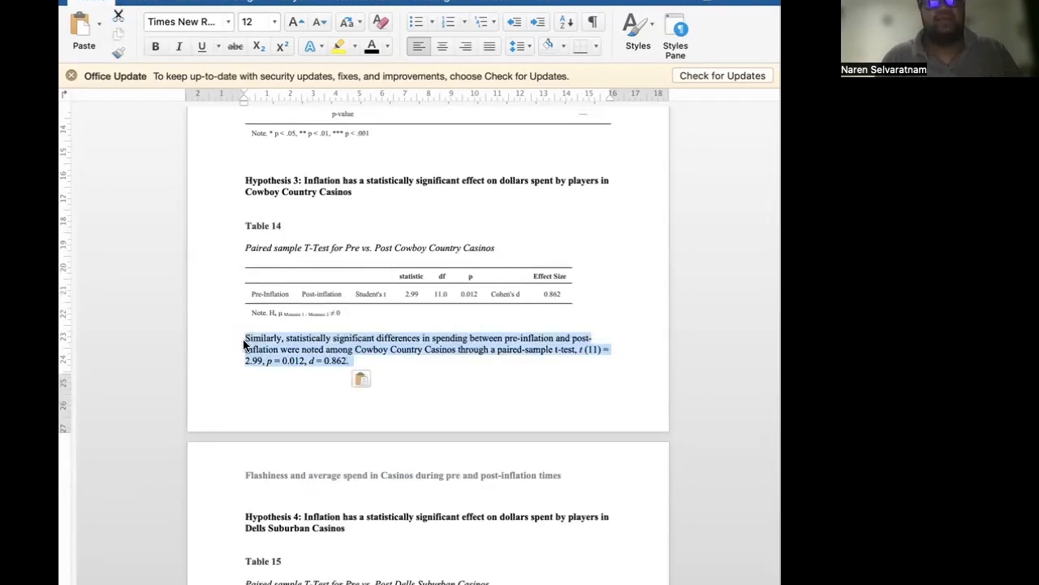
pyautogui.click(533, 127)
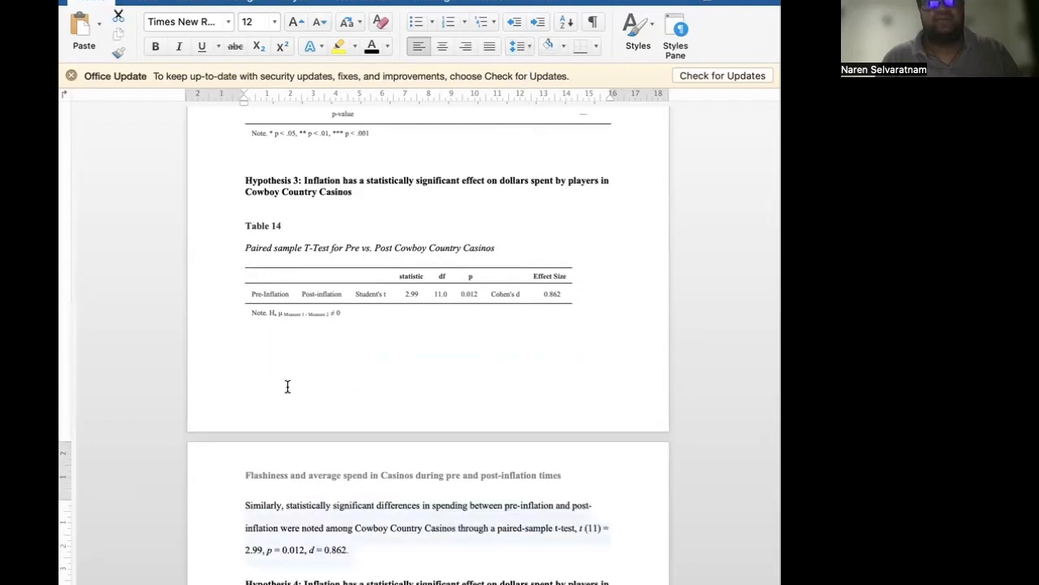
pyautogui.click(242, 509)
pyautogui.press('Tab')
# Start an indented, non-bold paragraph between the Hypothesis 4 heading and Table 15, beginning with "A".
pyautogui.scroll(-5, 242, 504)
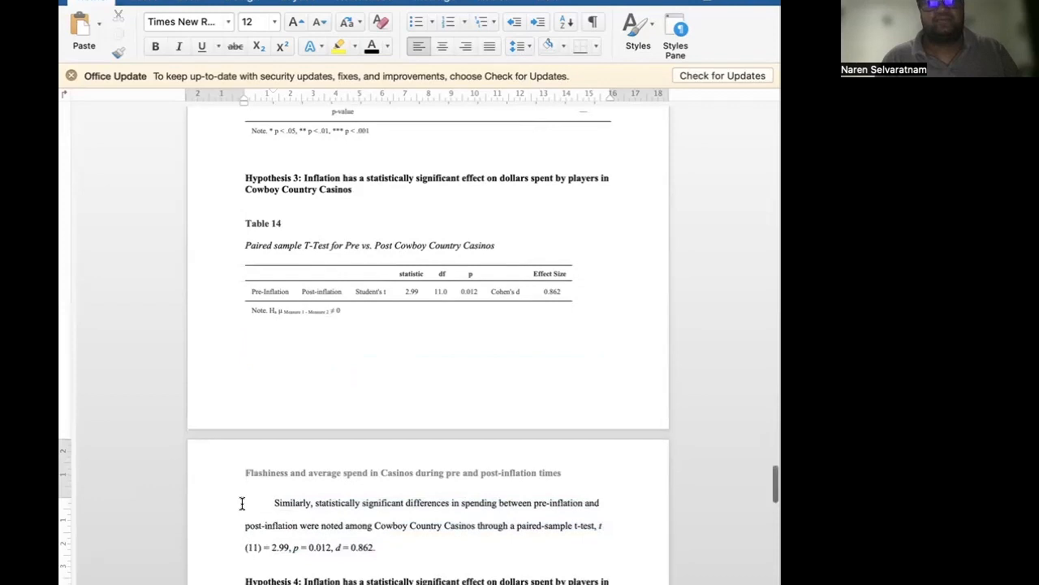
pyautogui.scroll(-2, 241, 504)
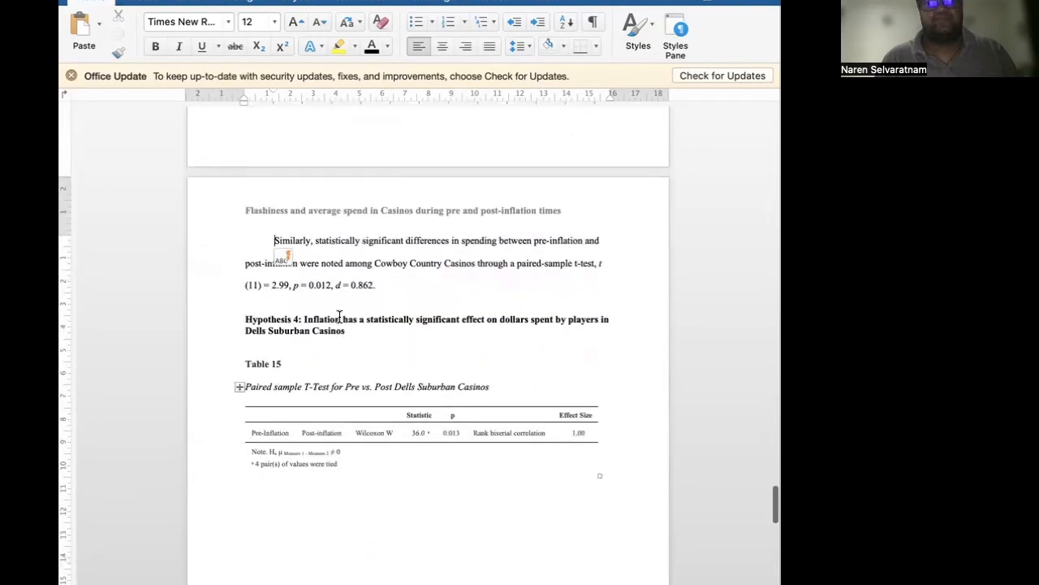
pyautogui.click(288, 342)
pyautogui.press('Return')
pyautogui.press('Return')
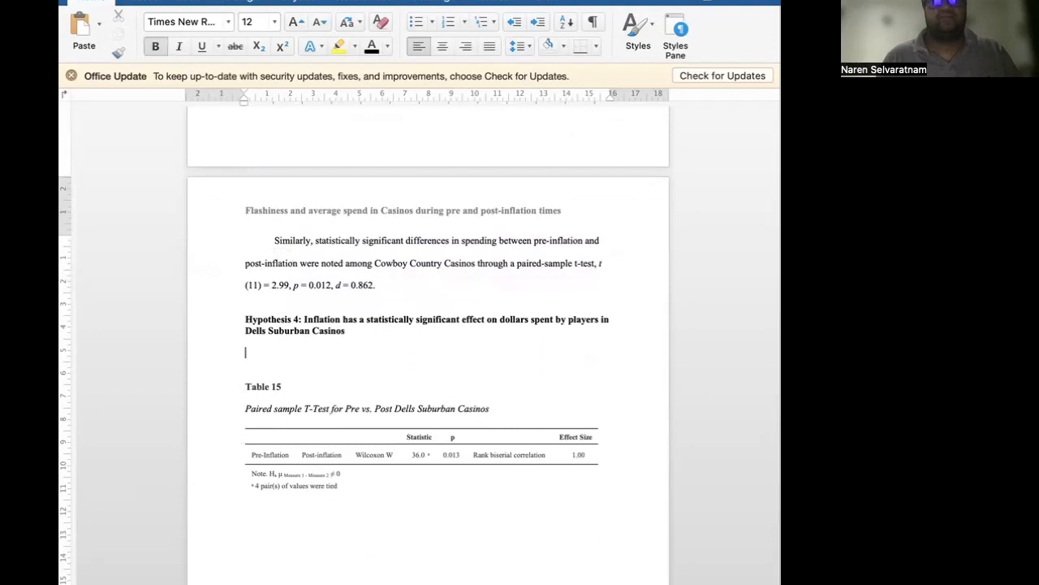
pyautogui.scroll(-4, 428, 341)
pyautogui.scroll(3, 428, 341)
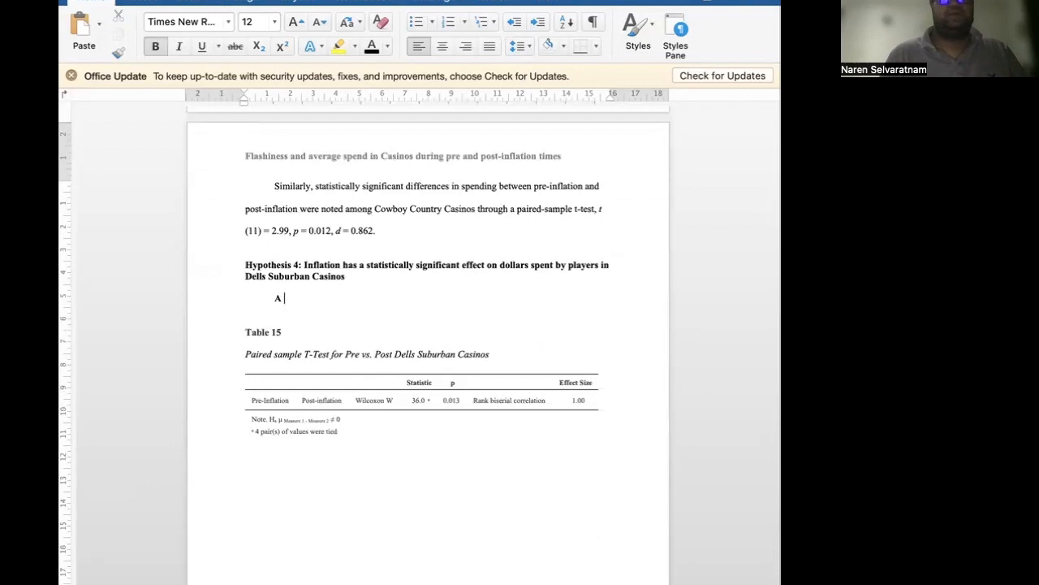
pyautogui.press('super+b')
pyautogui.write('A ')
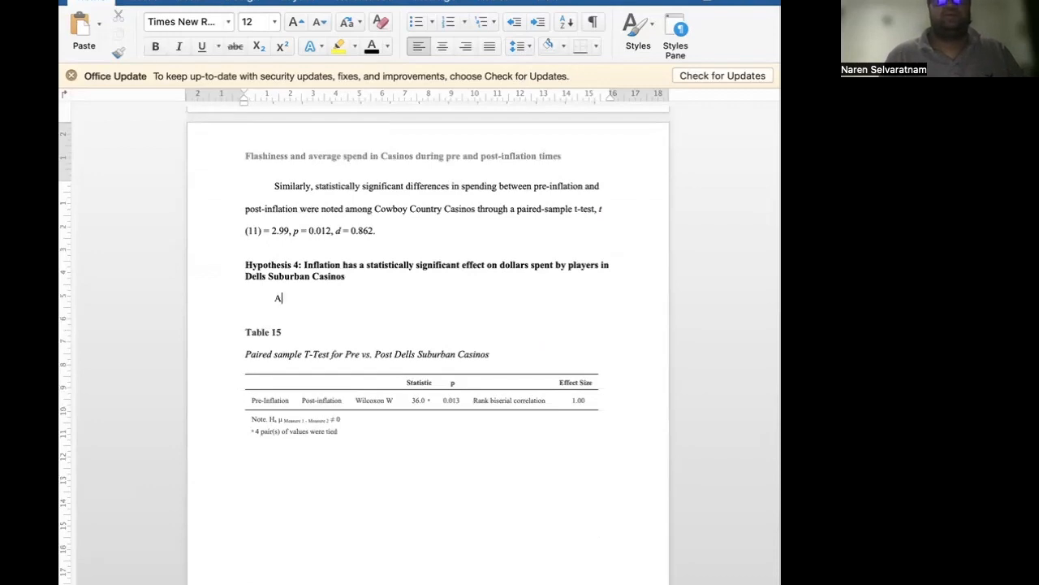
# Continue the Hypothesis 4 sentence with "statistically significant difference in spending between pre-inflation and post-inflation was noted among Dells Suburban Casinos".
pyautogui.write('statistically significant difference in spending between pre-inflation and post')
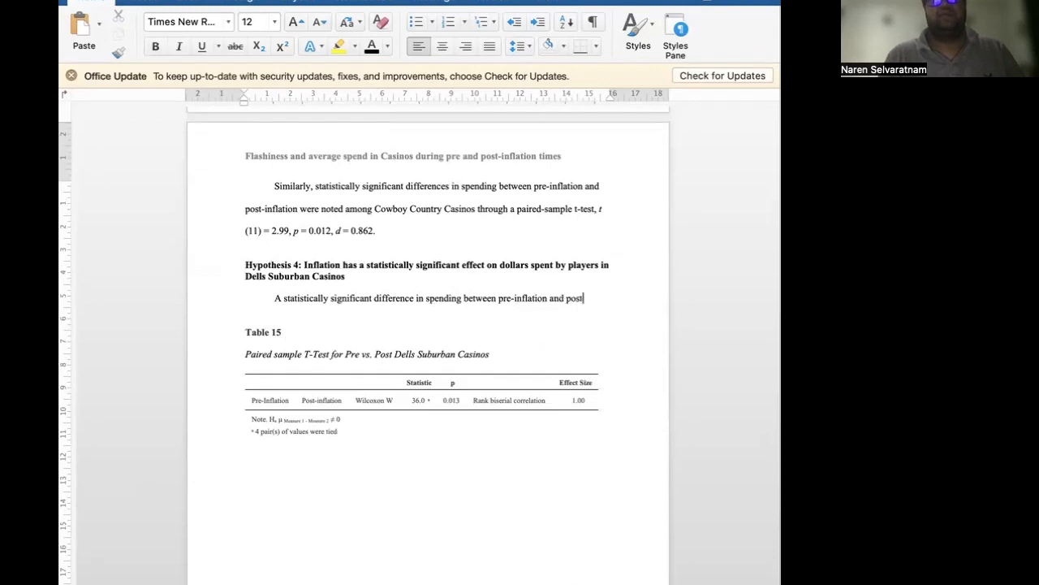
pyautogui.write('-inflation')
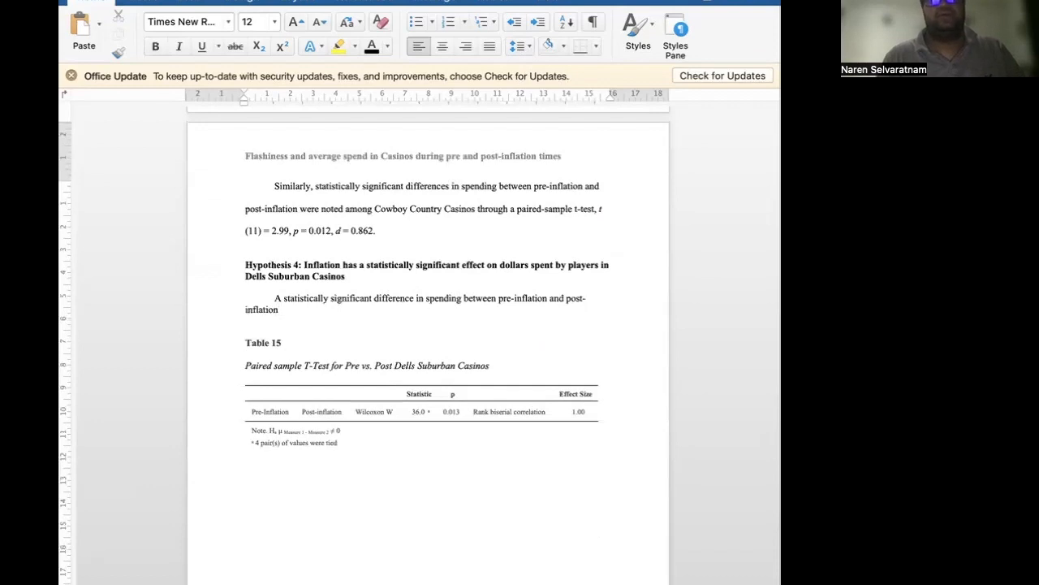
pyautogui.write(' were noted among Dells Suburban Co')
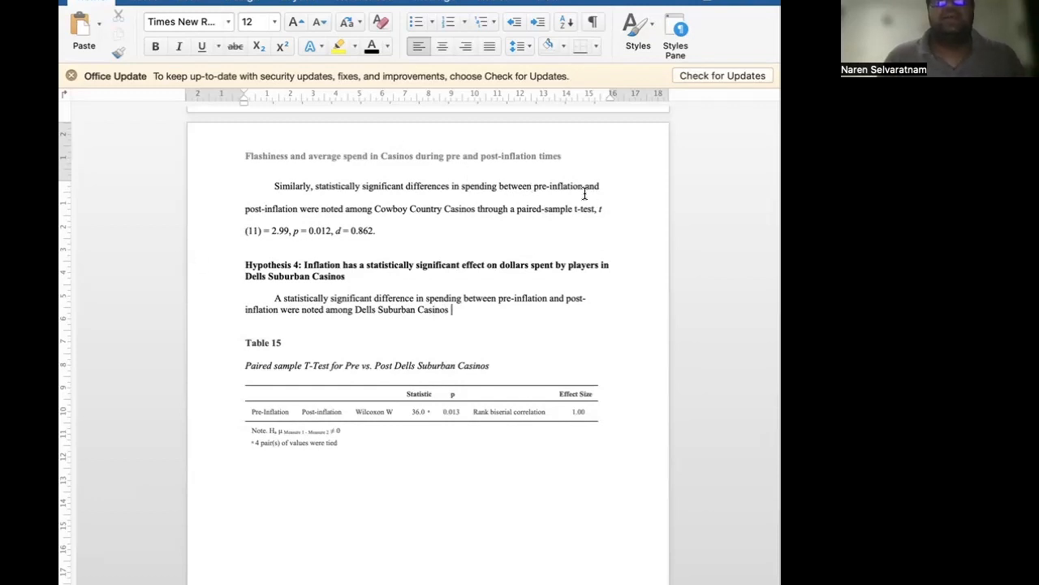
pyautogui.doubleClick(290, 310)
pyautogui.write('was')
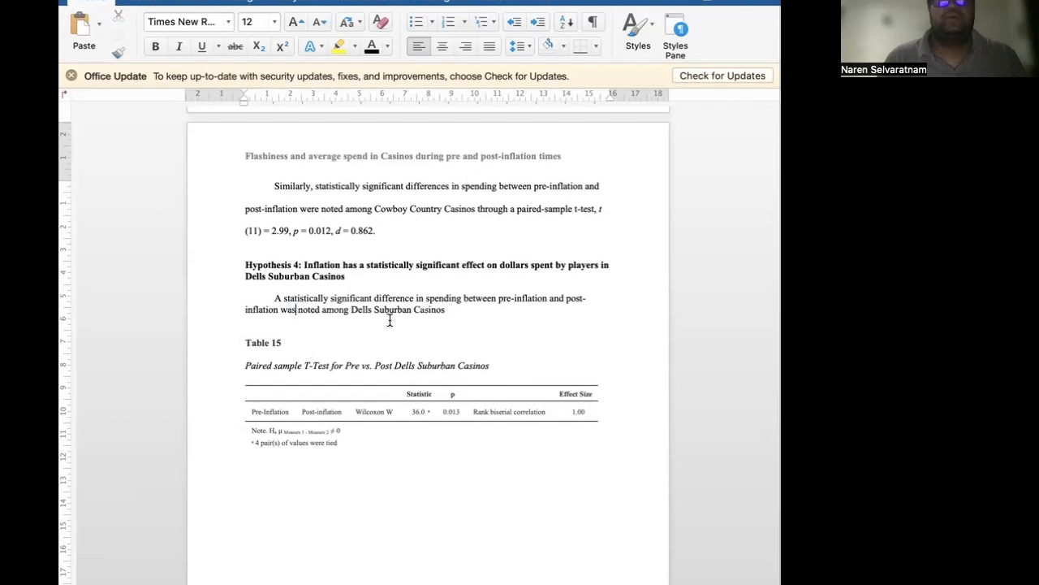
# Append "through another paired-samples t-test, t" to the Hypothesis 4 sentence, setting the final t in italics.
pyautogui.click(466, 309)
pyautogui.write('thr')
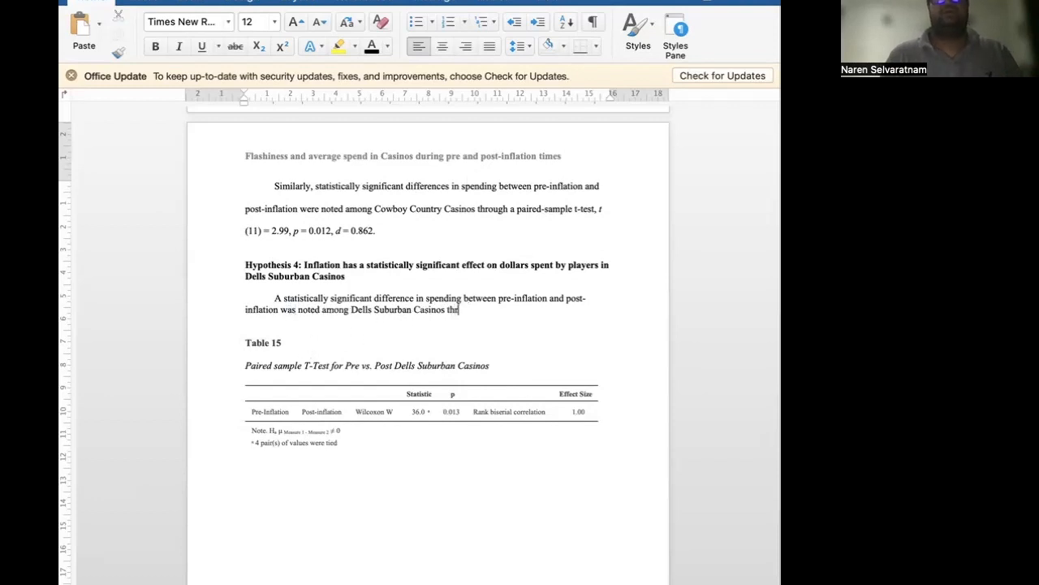
pyautogui.write('ough another pa')
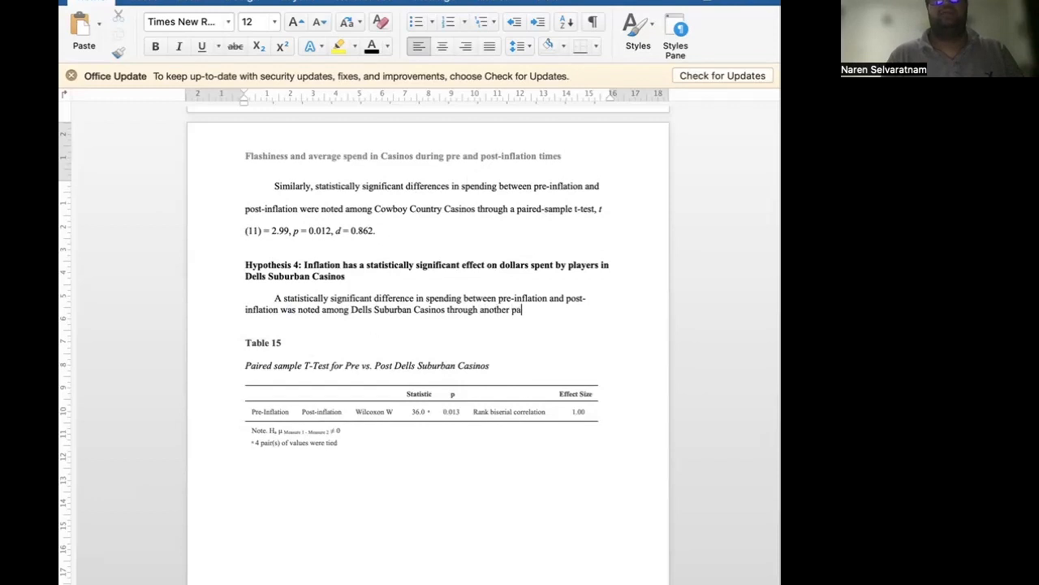
pyautogui.write('ired-samples t-test, t')
pyautogui.press('super+i')
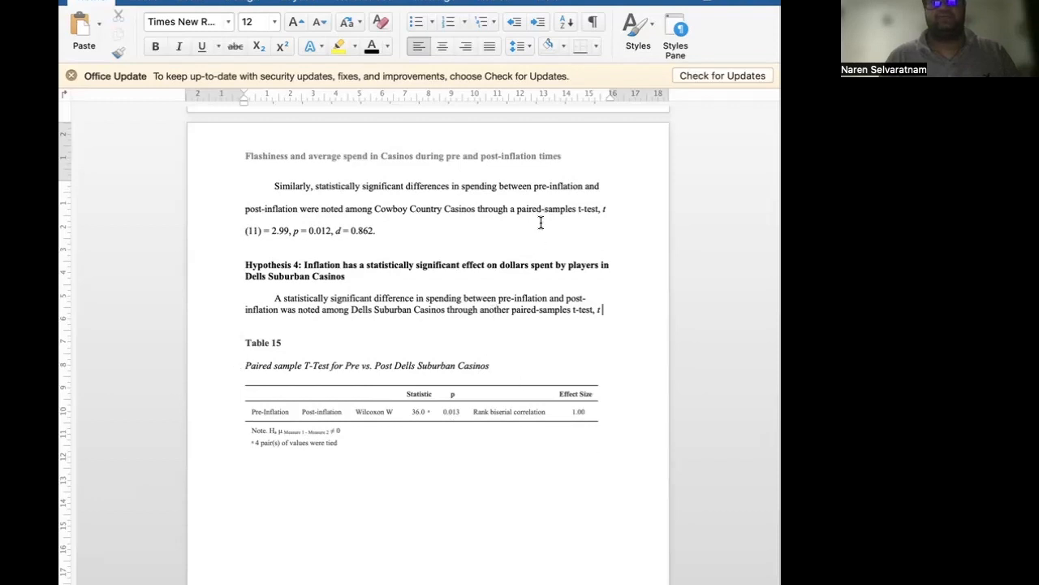
pyautogui.press('BackSpace')
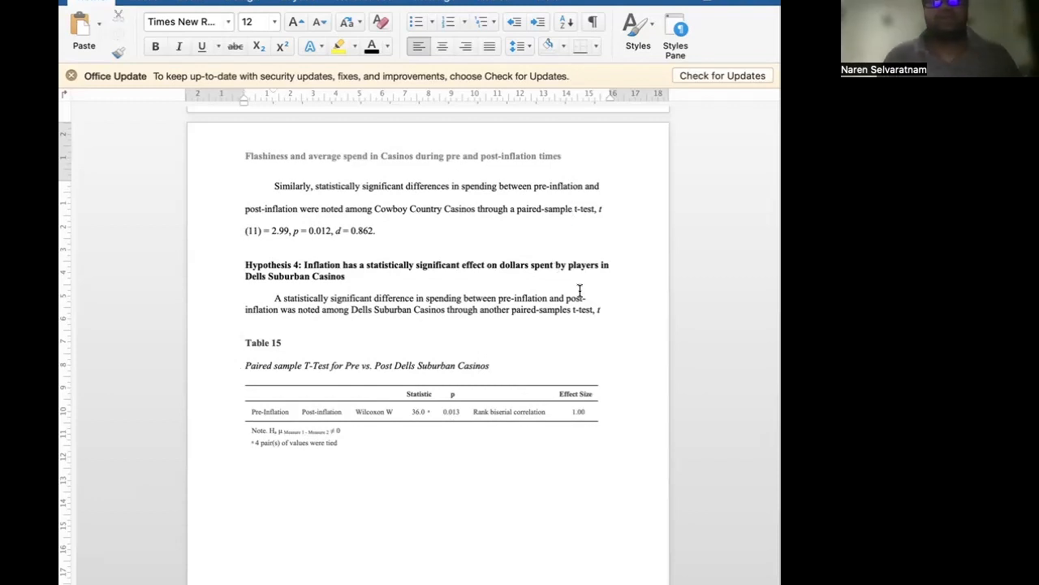
pyautogui.click(614, 307)
pyautogui.write('(')
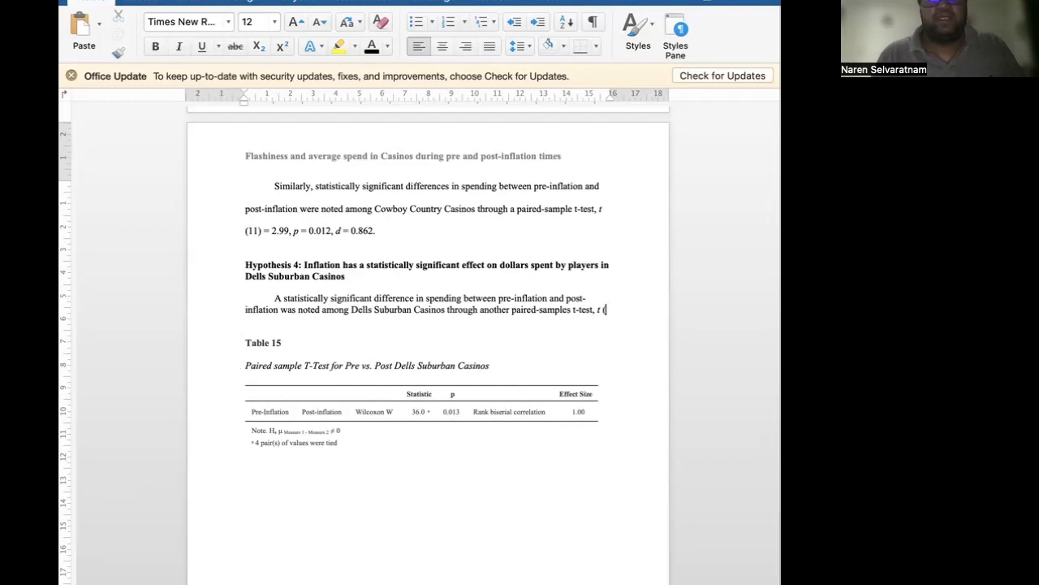
pyautogui.press('super+i')
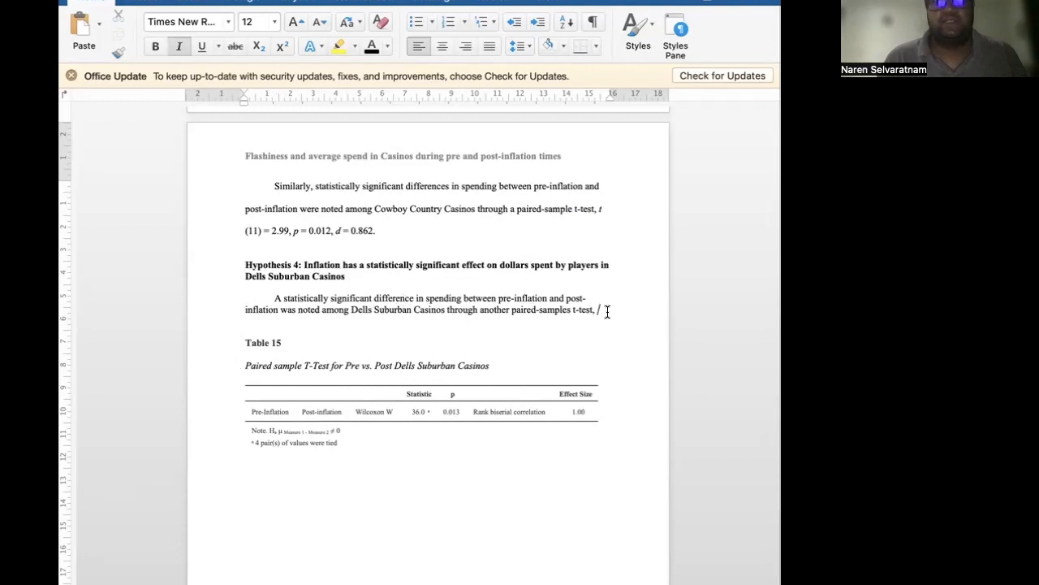
# Replace "paired-samples t-test," with "Wilcoxon test." at the end of the Hypothesis 4 sentence.
pyautogui.moveTo(601, 309); pyautogui.dragTo(525, 313)
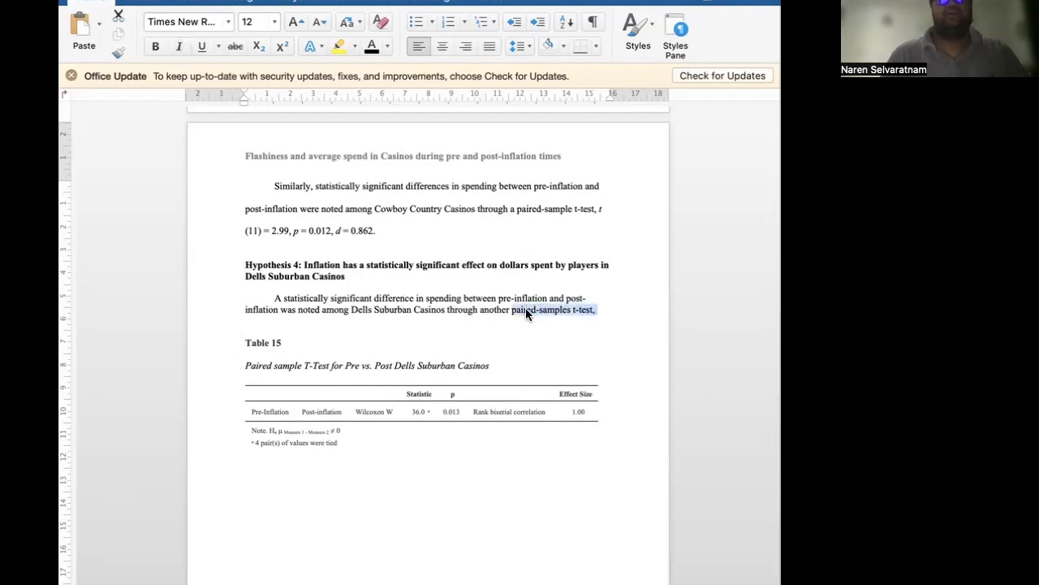
pyautogui.write('Wilcoxon')
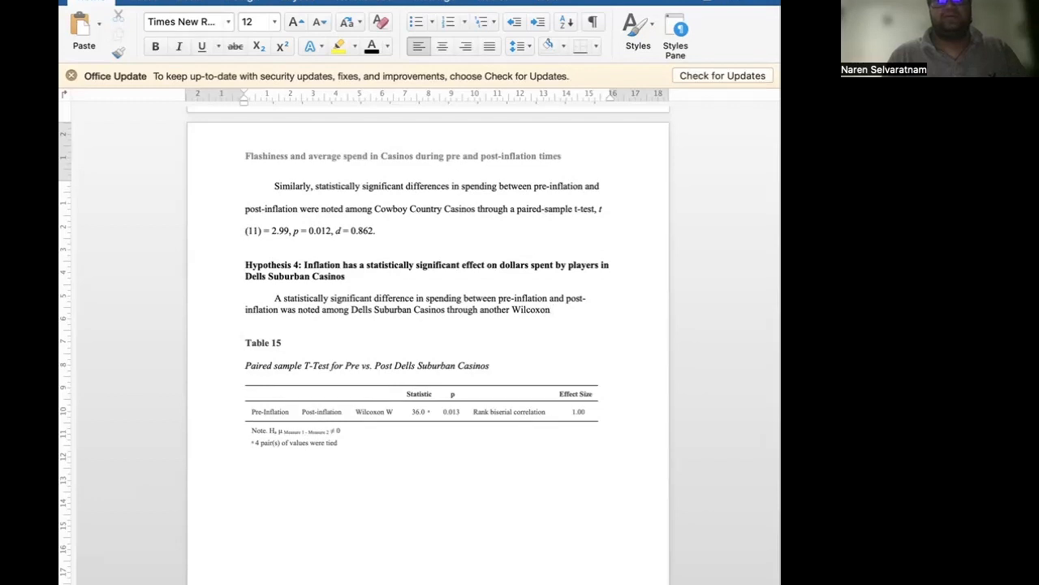
pyautogui.write('st. ')
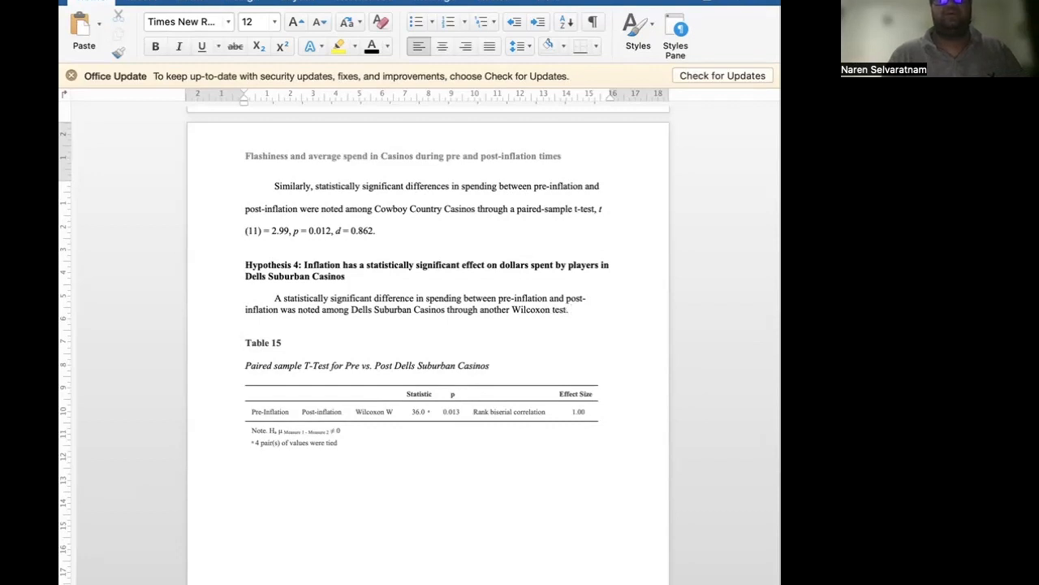
# Begin a second Hypothesis 4 sentence reading "The equivalent non-parametric version of a paried-samples t-test was used here due".
pyautogui.write('The ')
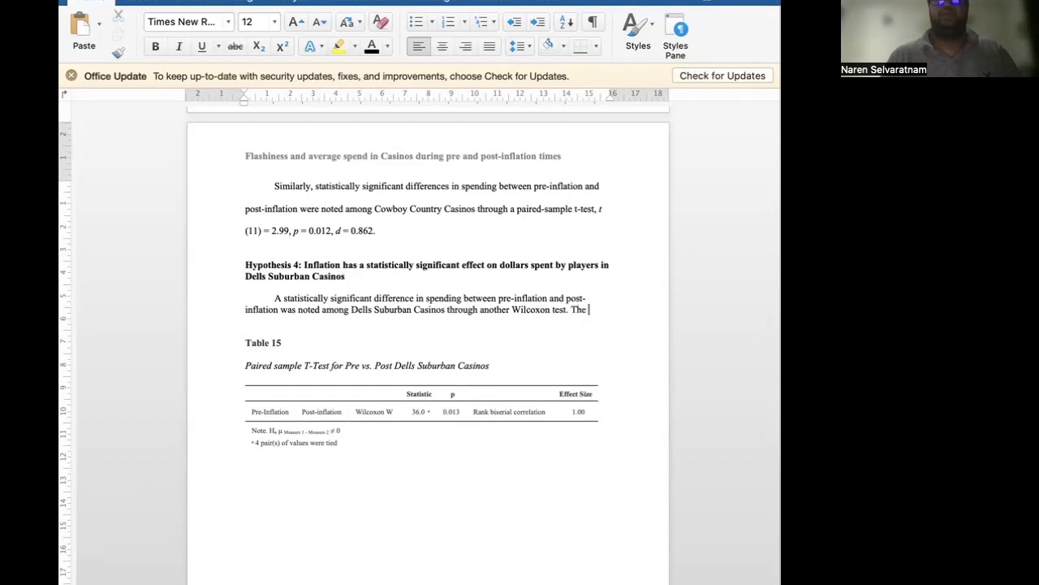
pyautogui.write('equivalent n')
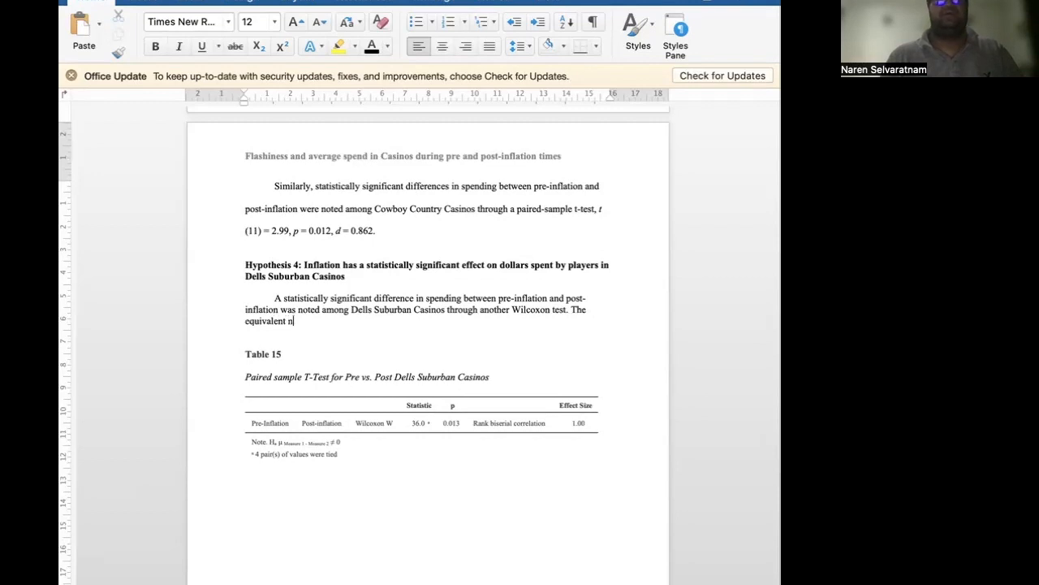
pyautogui.write('on-parametric ve')
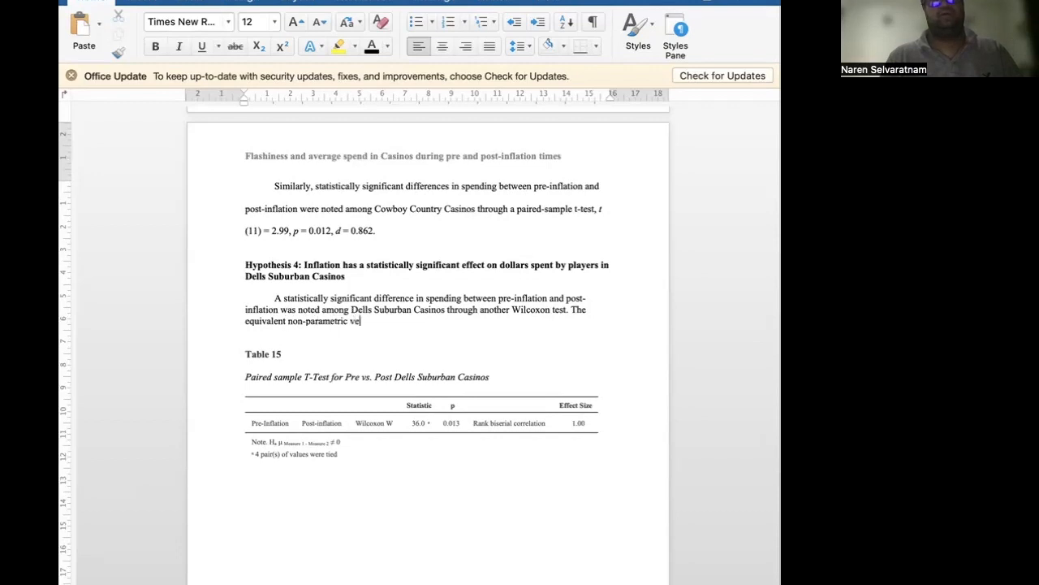
pyautogui.write('rsion of a parie')
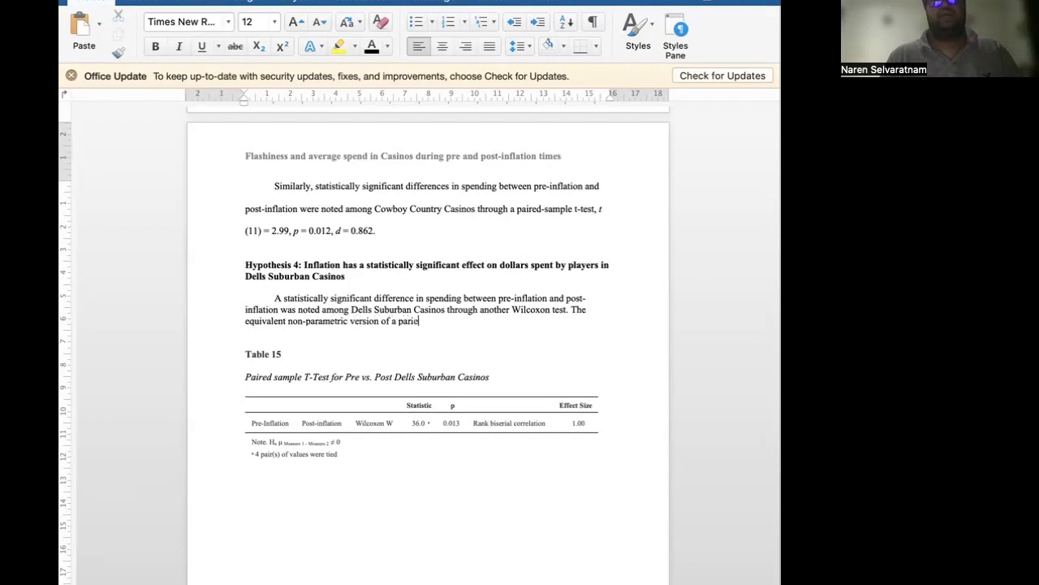
pyautogui.write('d-samples t-test was used here due')
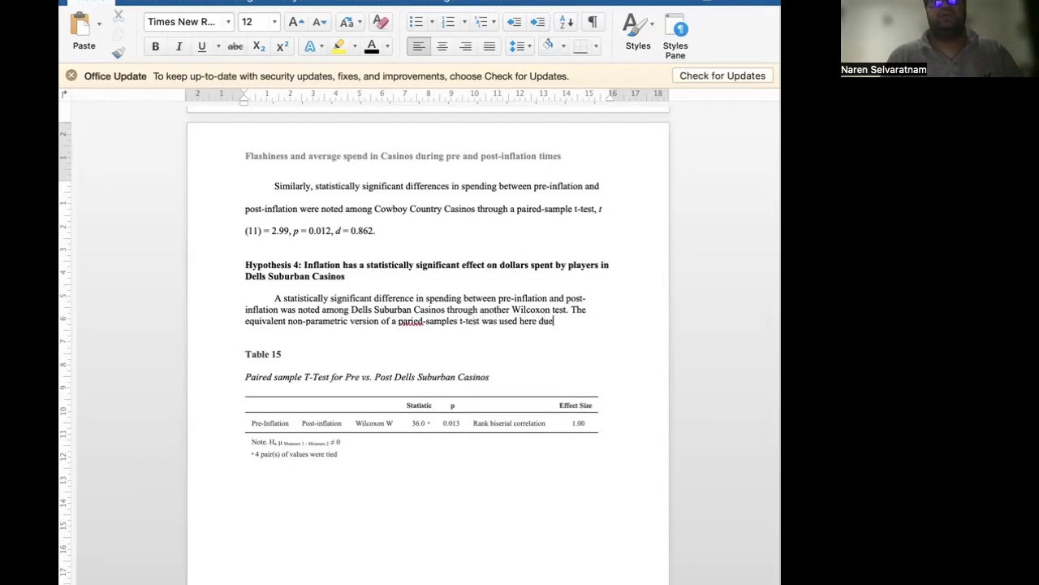
# Continue the second Hypothesis 4 sentence with "to Dells Suburban Casinos violating the assumption of normality".
pyautogui.write(' to Dells Su')
pyautogui.write('bur')
pyautogui.write('ban Cas')
pyautogui.write('inos vioa')
pyautogui.write('lating the a')
pyautogui.write('ssumptio')
pyautogui.write('n of normality')
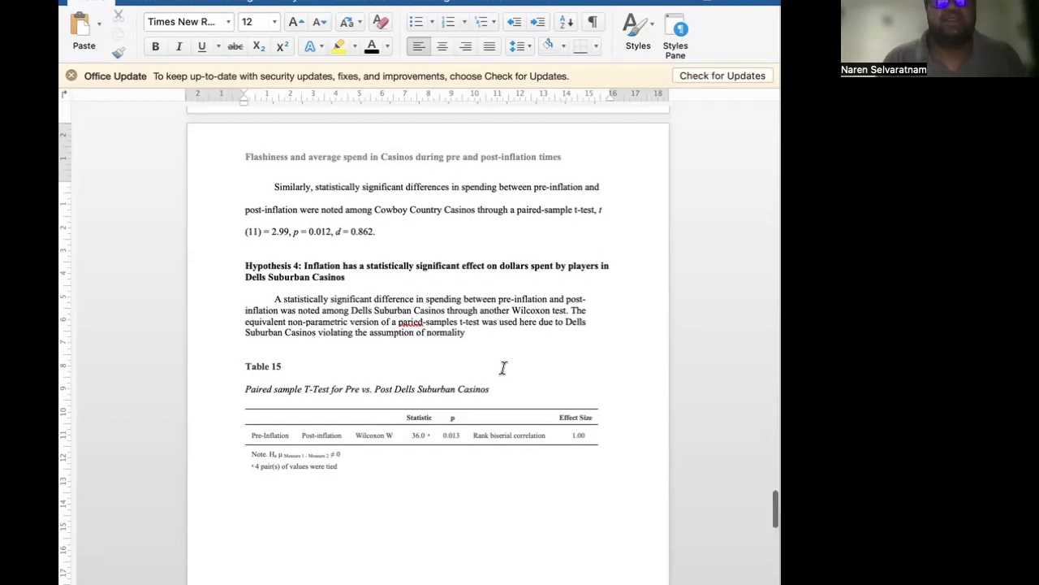
pyautogui.scroll(15, 504, 367)
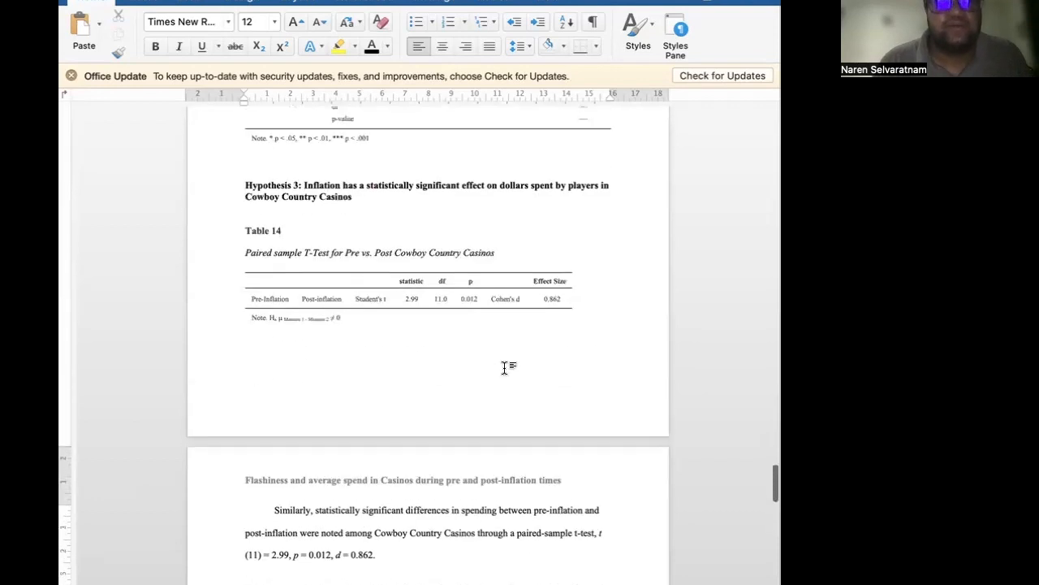
# Check the Shapiro-Wilk p-values for Dells Suburban Casino players in Table 6 of the descriptive statistics.
pyautogui.scroll(15, 503, 367)
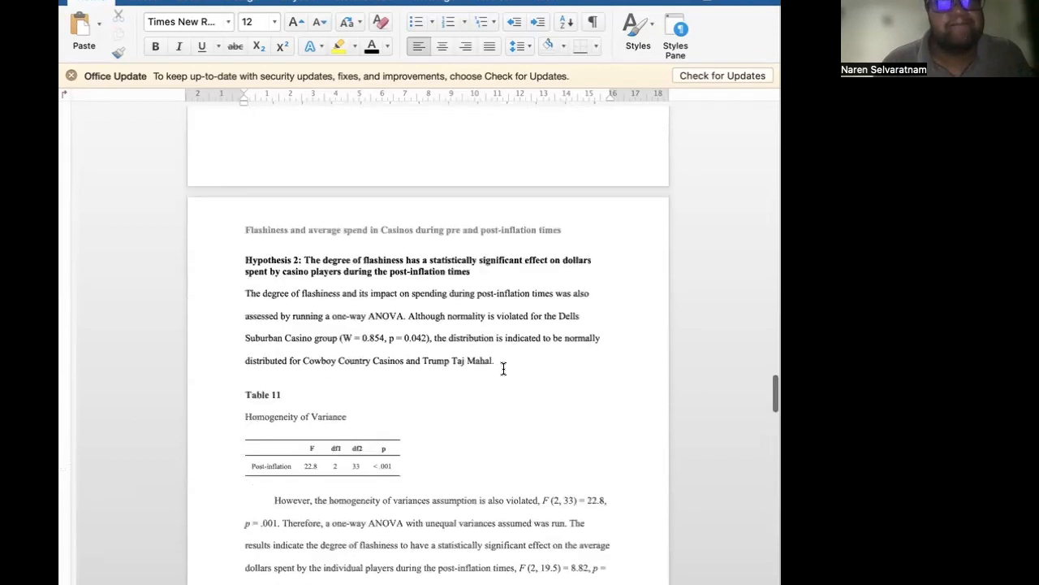
pyautogui.scroll(15, 503, 368)
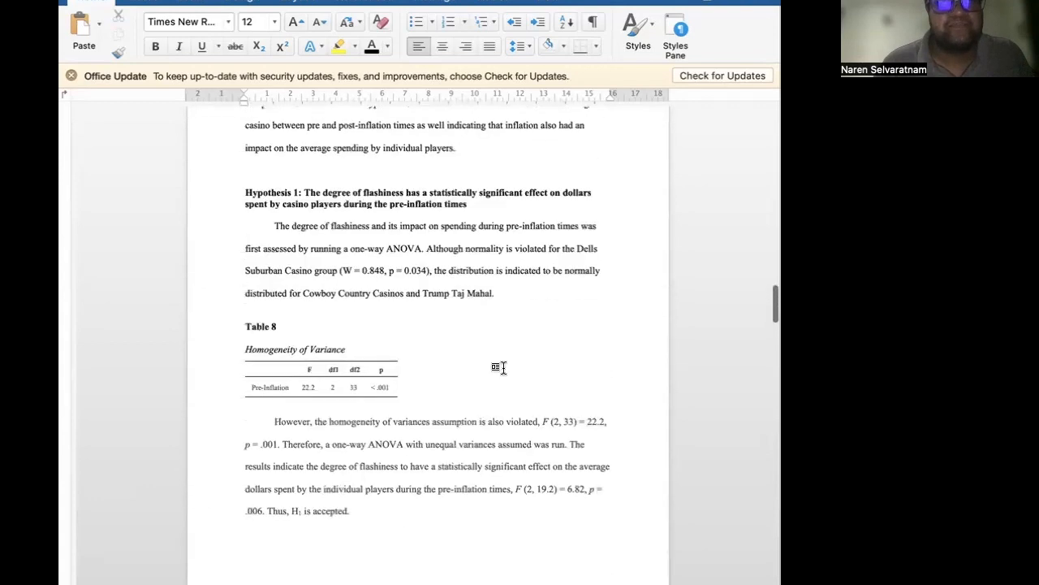
pyautogui.scroll(3, 504, 367)
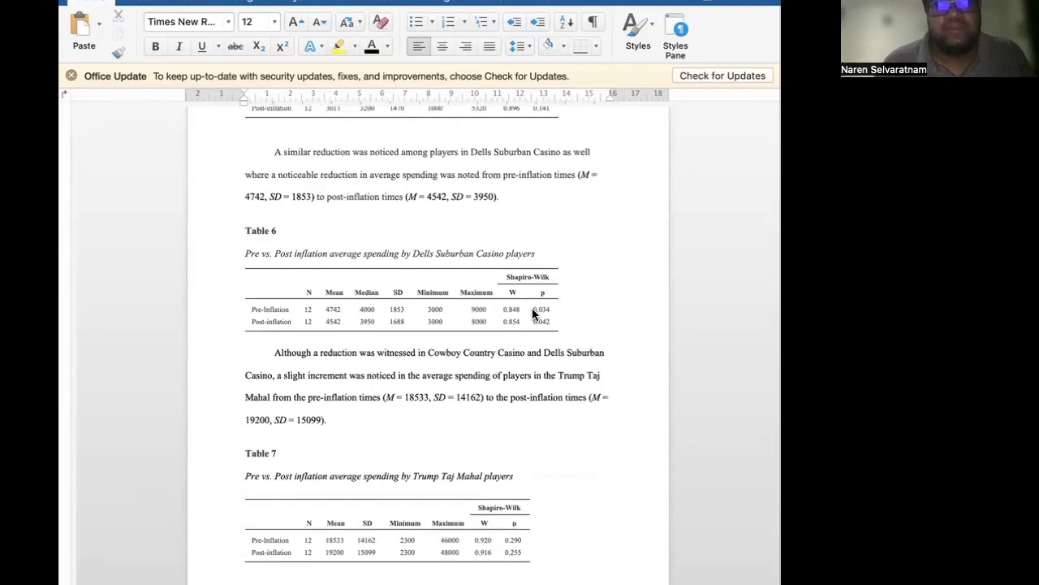
pyautogui.moveTo(534, 313); pyautogui.dragTo(542, 323)
pyautogui.scroll(-10, 546, 319)
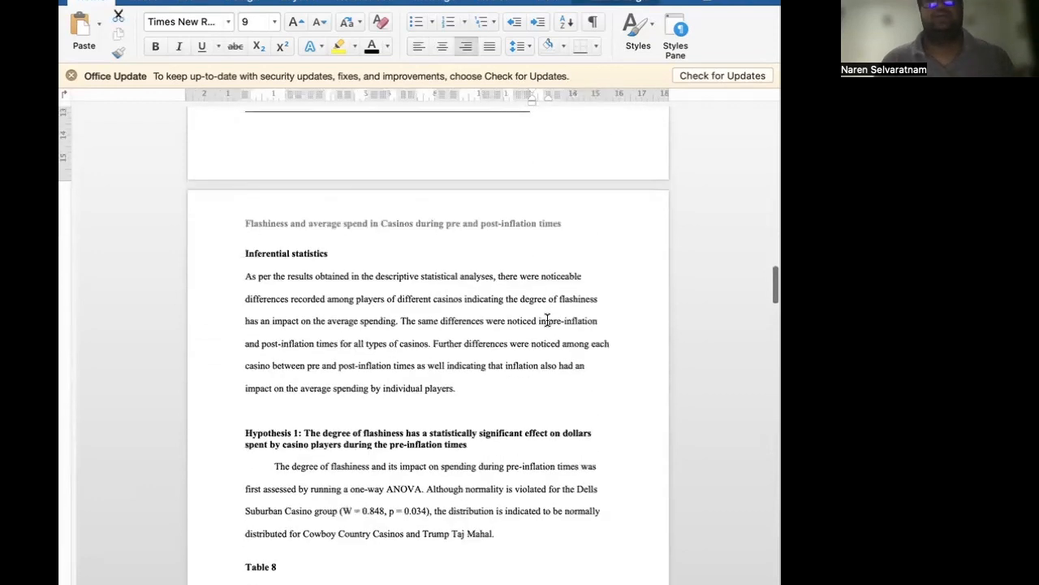
pyautogui.scroll(5, 546, 318)
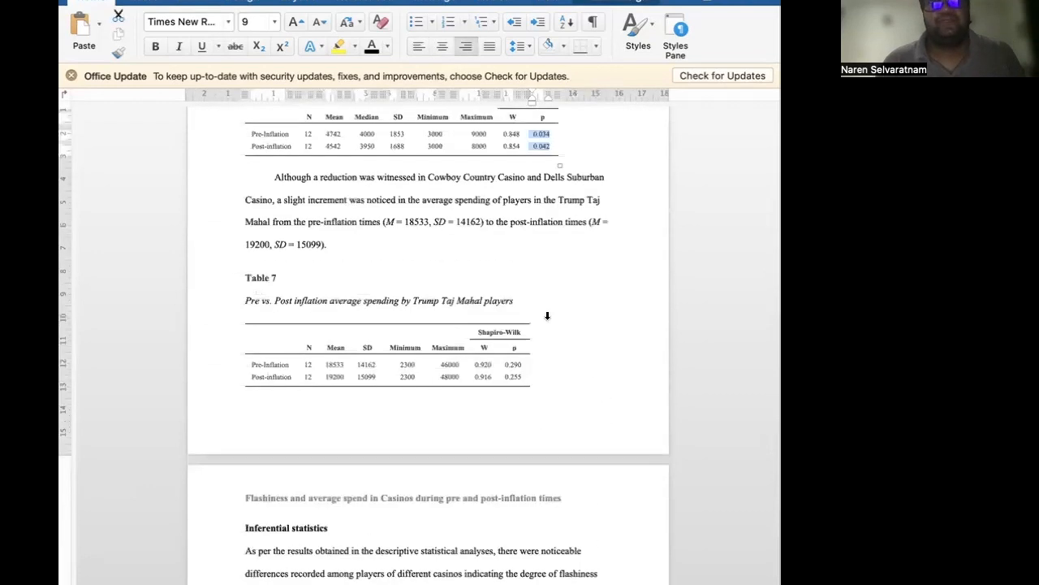
pyautogui.scroll(1, 547, 317)
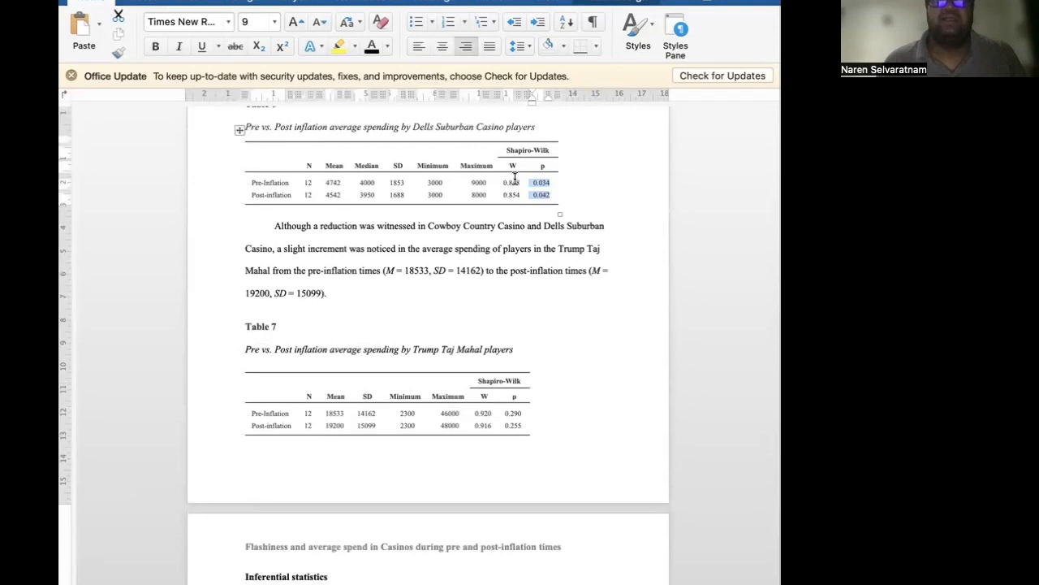
pyautogui.scroll(1, 536, 248)
pyautogui.scroll(-15, 536, 250)
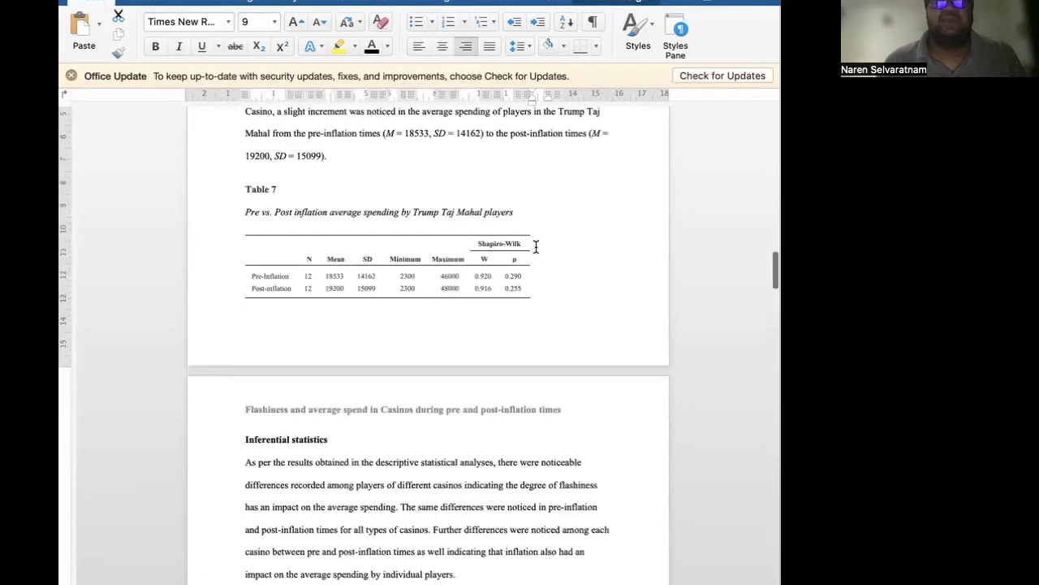
pyautogui.scroll(-15, 536, 246)
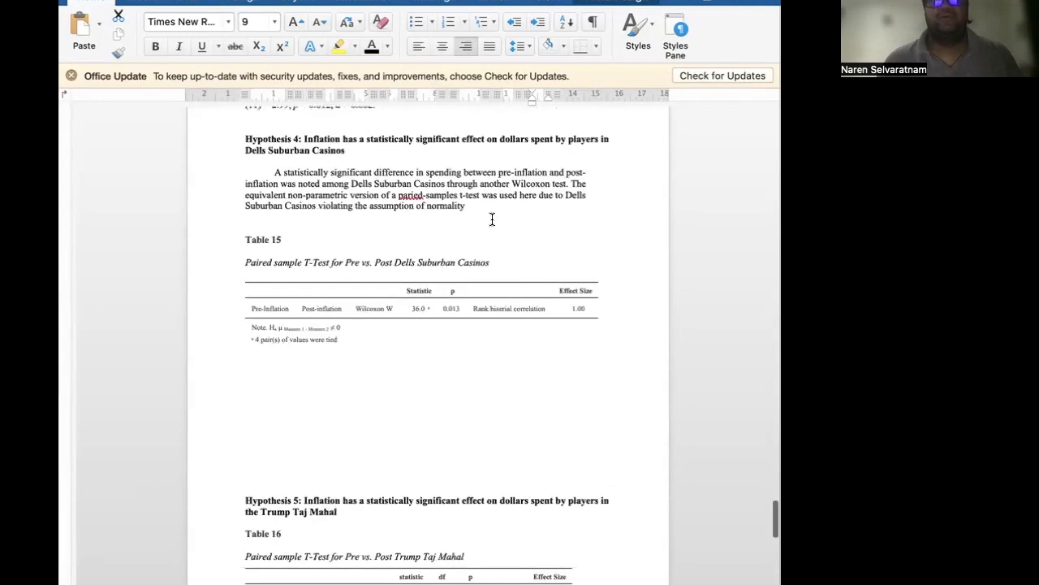
# End the second Hypothesis 4 sentence with "(Table 6)." and correct the misspelled "paried" to "paired".
pyautogui.click(484, 208)
pyautogui.write('(Table')
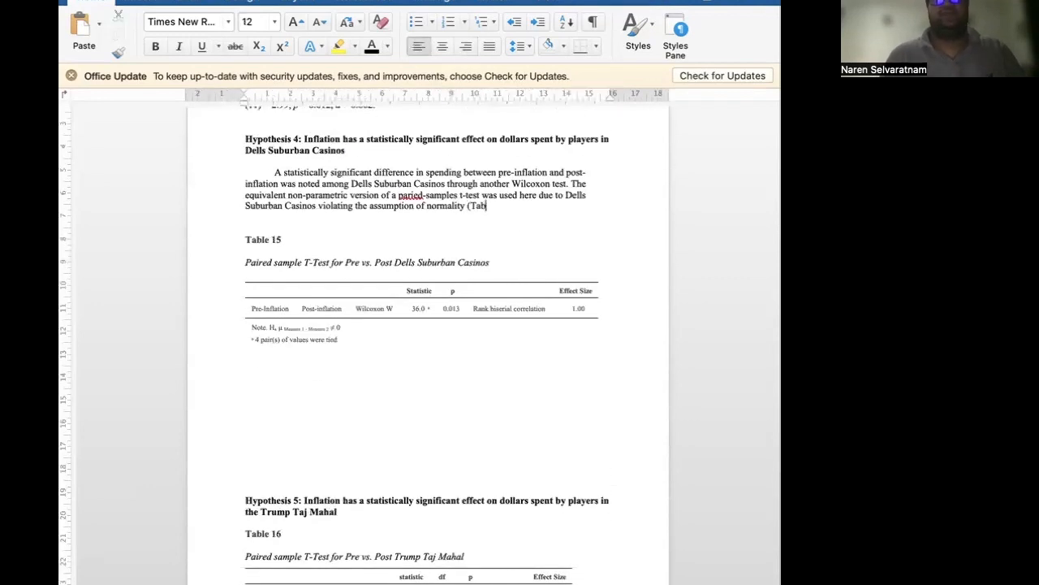
pyautogui.write('.')
pyautogui.click(427, 227)
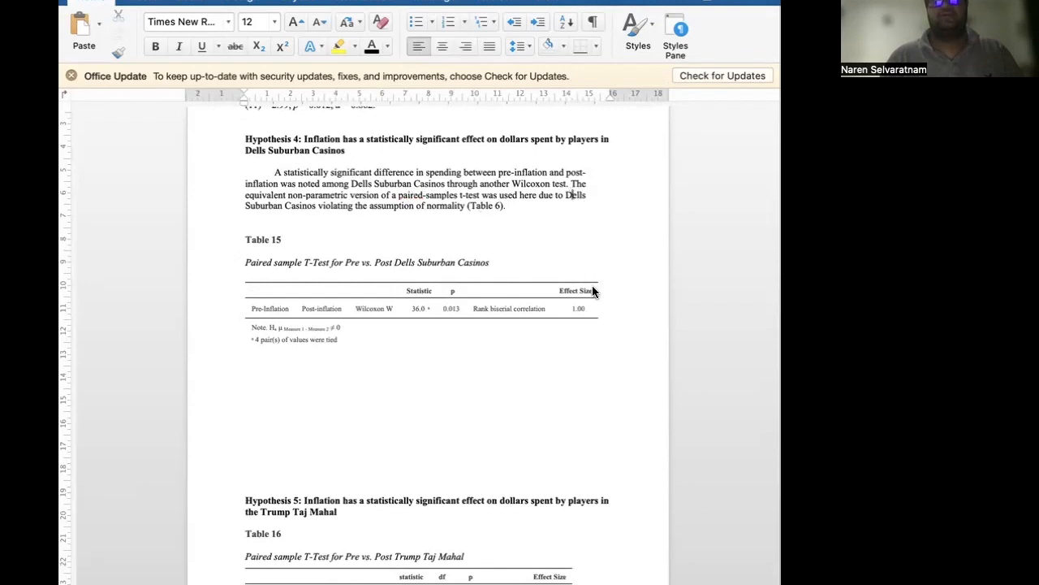
# Set the Hypothesis 4 paragraph to double line spacing and change "paired-samples" to "paired-sample".
pyautogui.moveTo(508, 206); pyautogui.dragTo(268, 172)
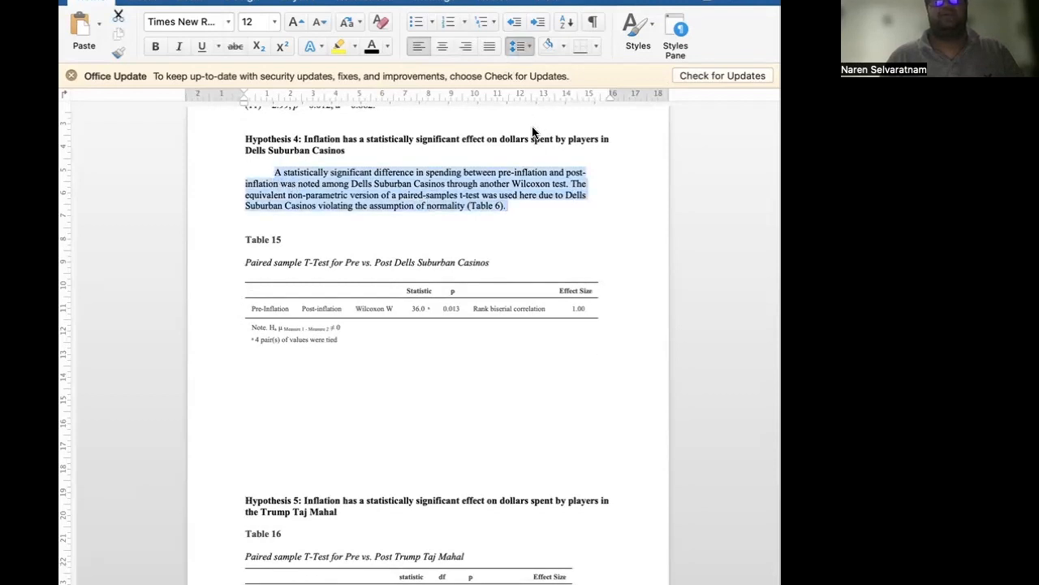
pyautogui.press('super+2')
pyautogui.click(529, 245)
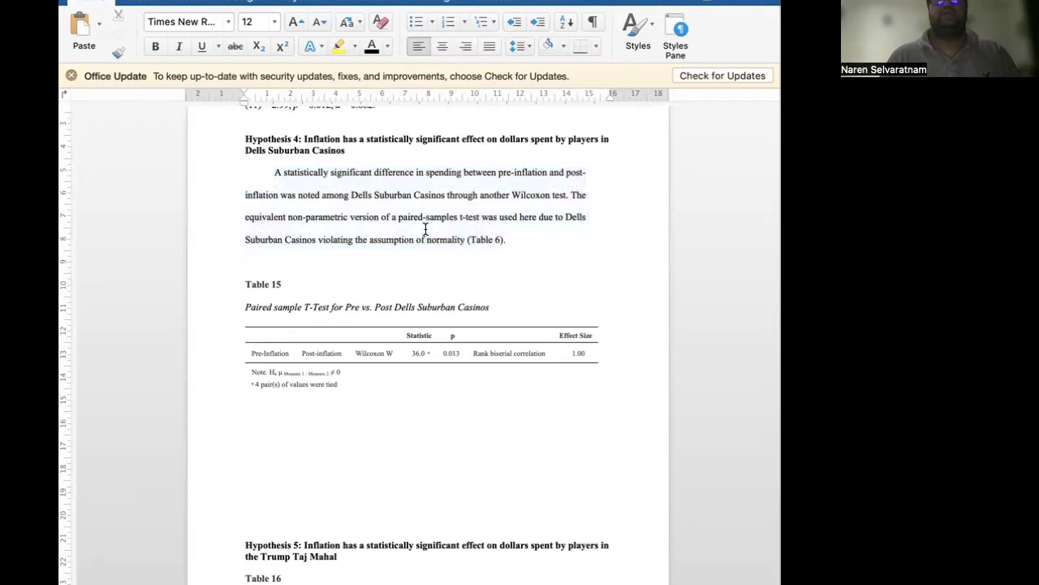
pyautogui.press('super+z')
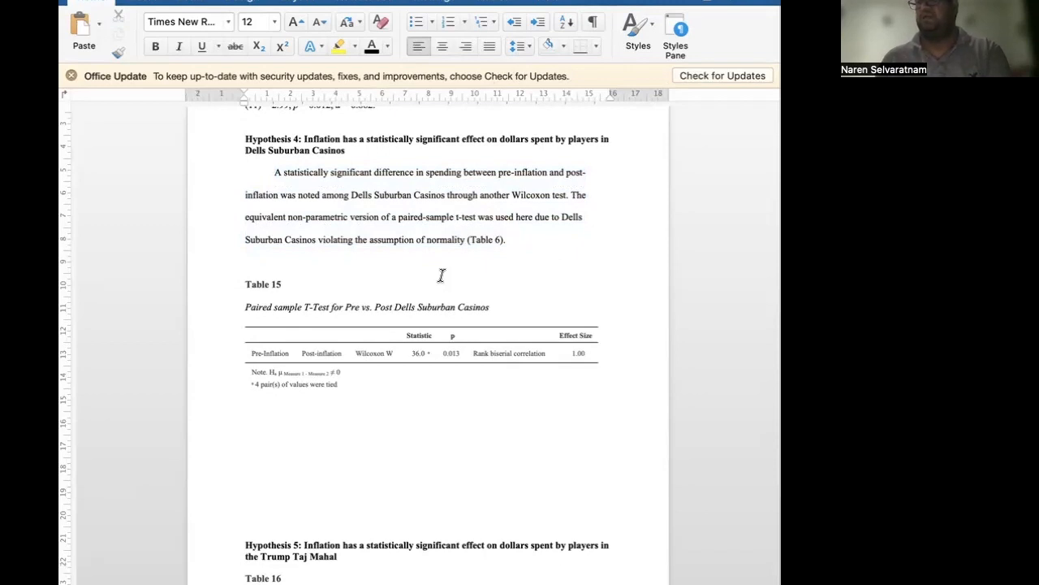
# Begin a third Hypothesis 4 sentence reading "There is a statiscally significant difference".
pyautogui.click(531, 239)
pyautogui.write('There ')
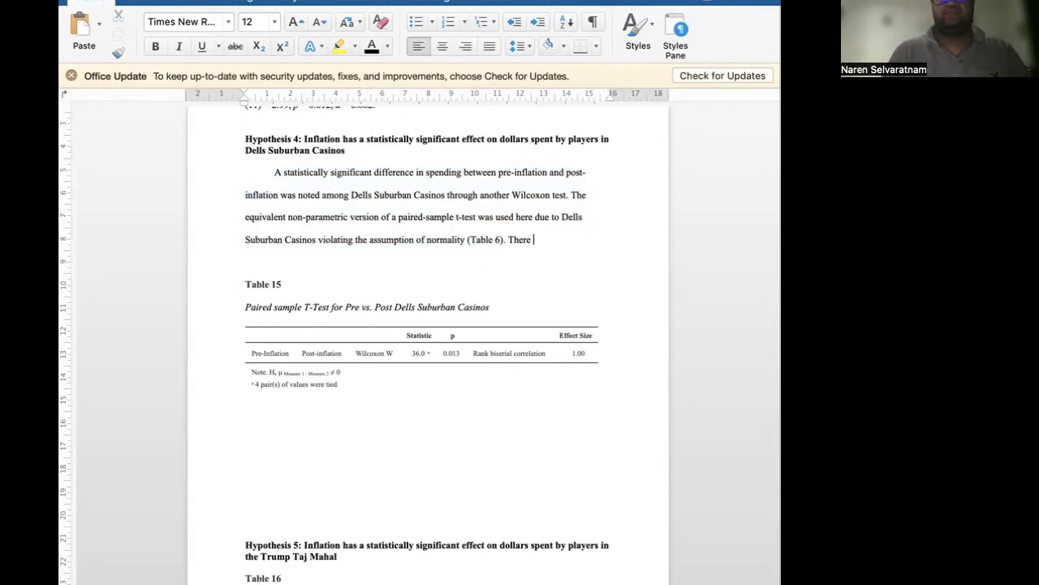
pyautogui.write('is a stat')
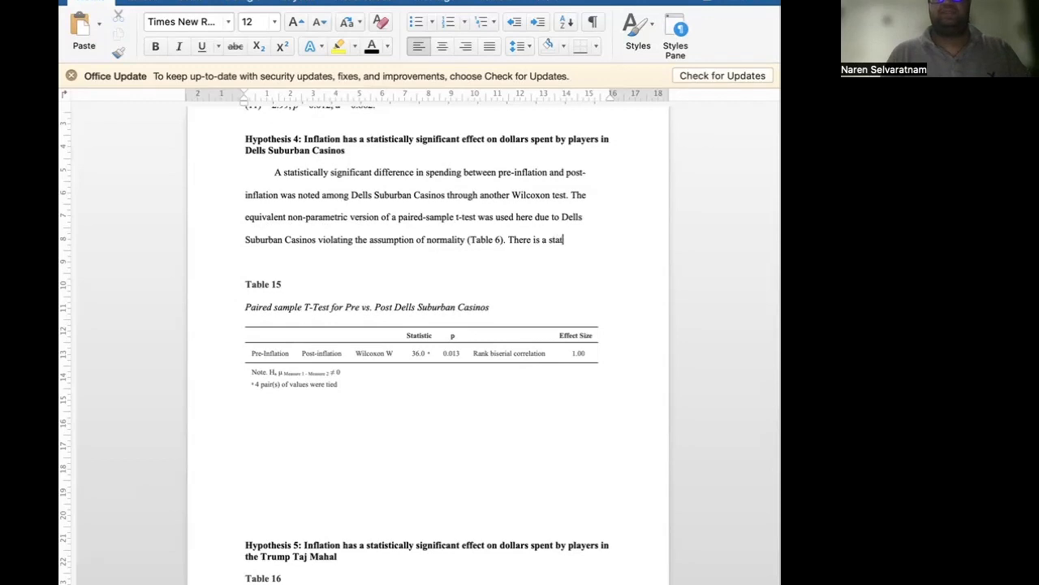
pyautogui.write('iscally sin')
pyautogui.write('gificant di')
pyautogui.write('fference')
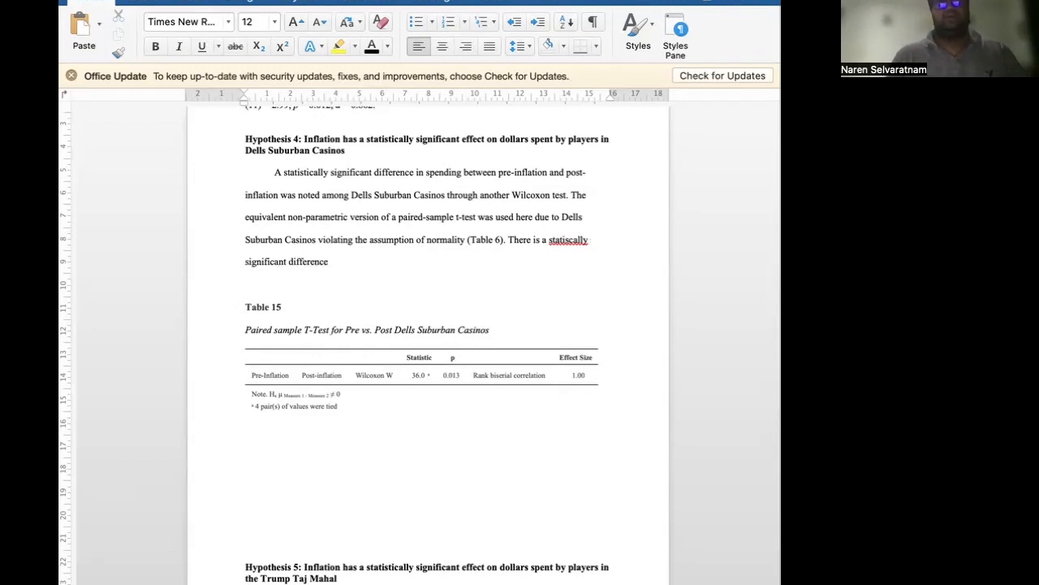
# Continue the third Hypothesis 4 sentence with "in the average spending by Dells Suburban Casino players from pre-inflation time to post-inflation time".
pyautogui.write(' in')
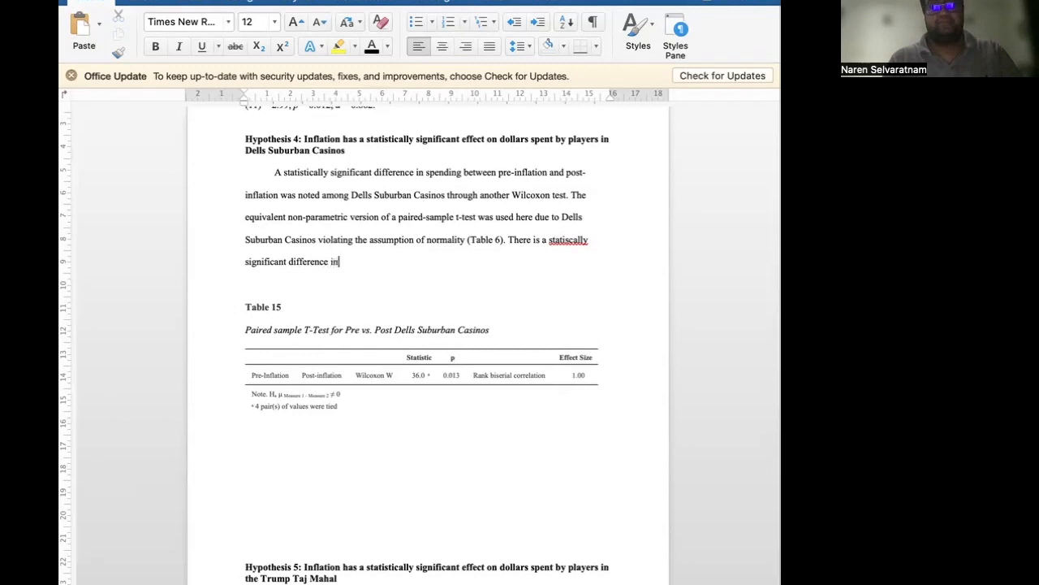
pyautogui.write(' the avera')
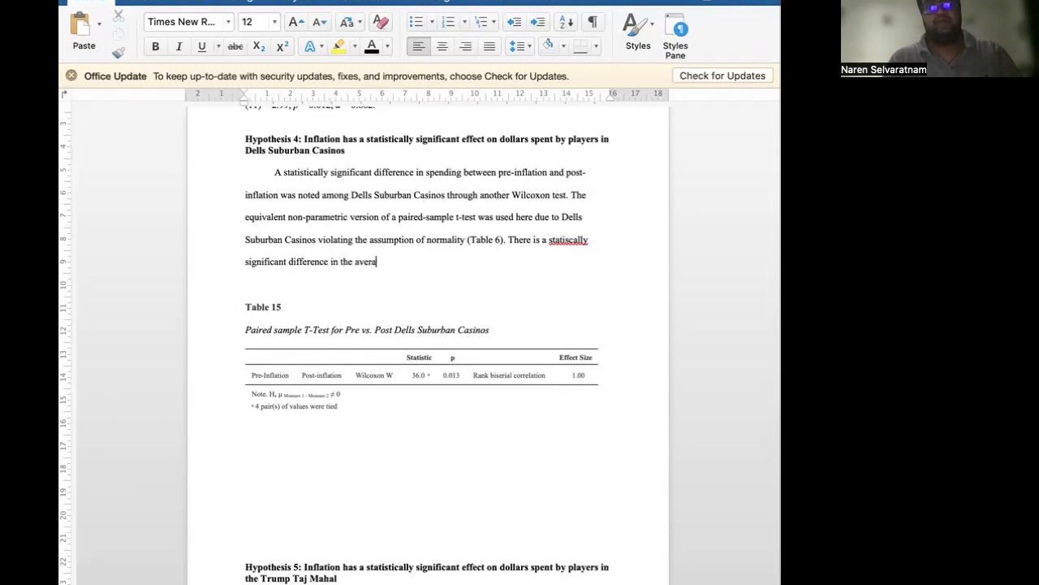
pyautogui.write('ge spending by')
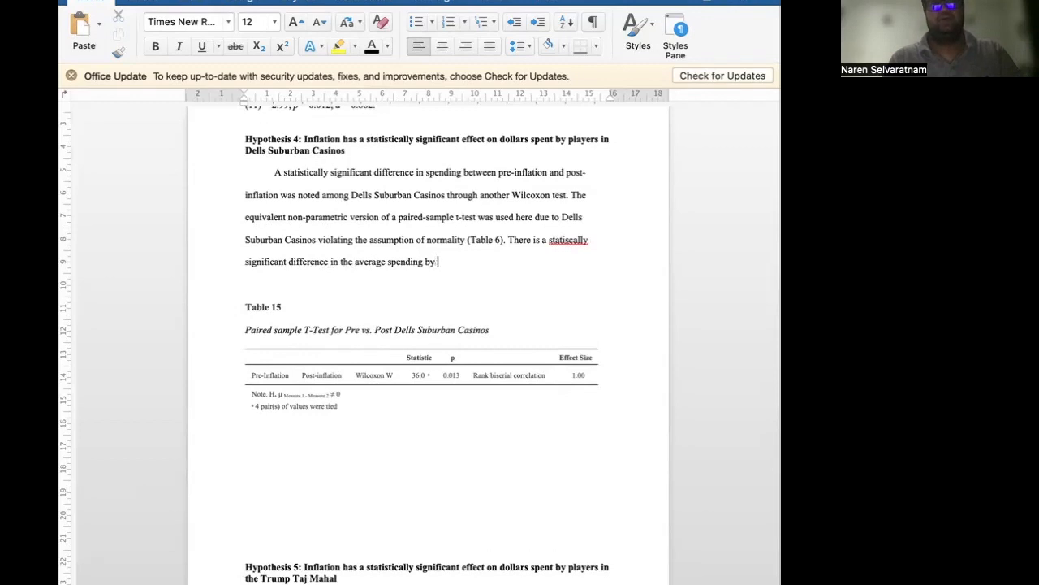
pyautogui.write(' Dells Suburban Ca')
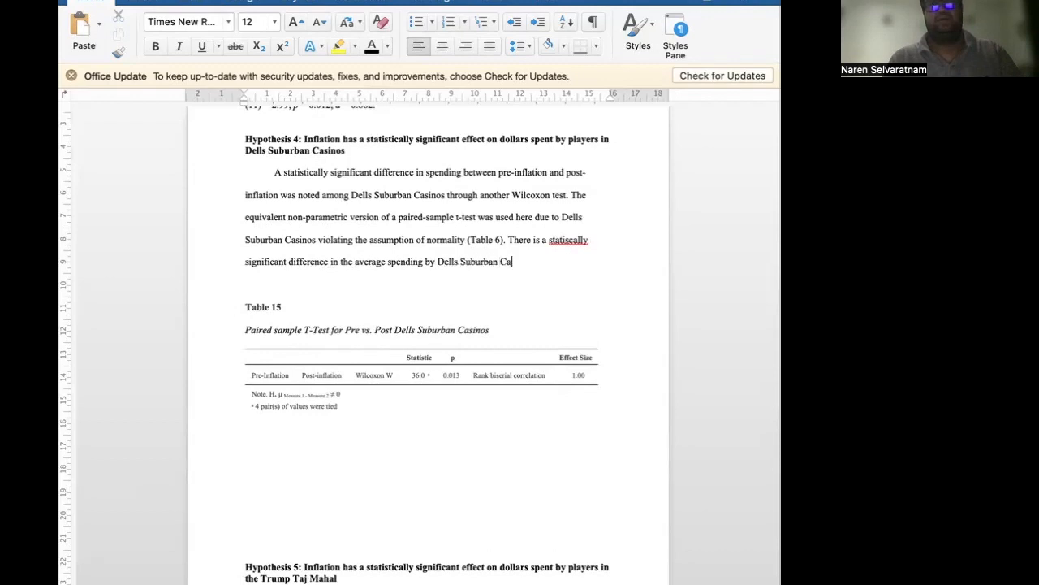
pyautogui.write('sino players from')
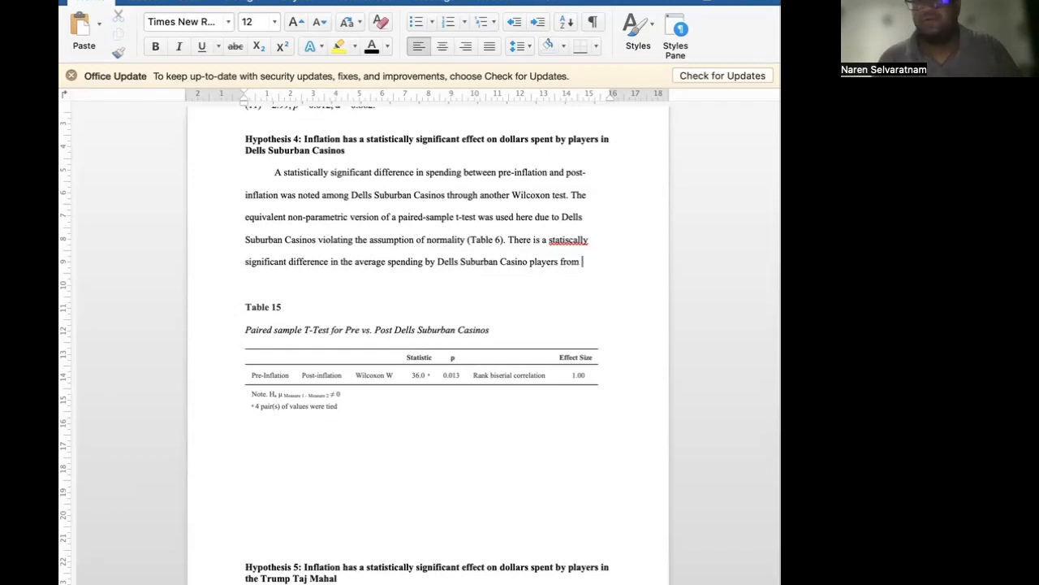
pyautogui.write('pre')
pyautogui.write('-inflation time')
pyautogui.write(' to post-inflation time')
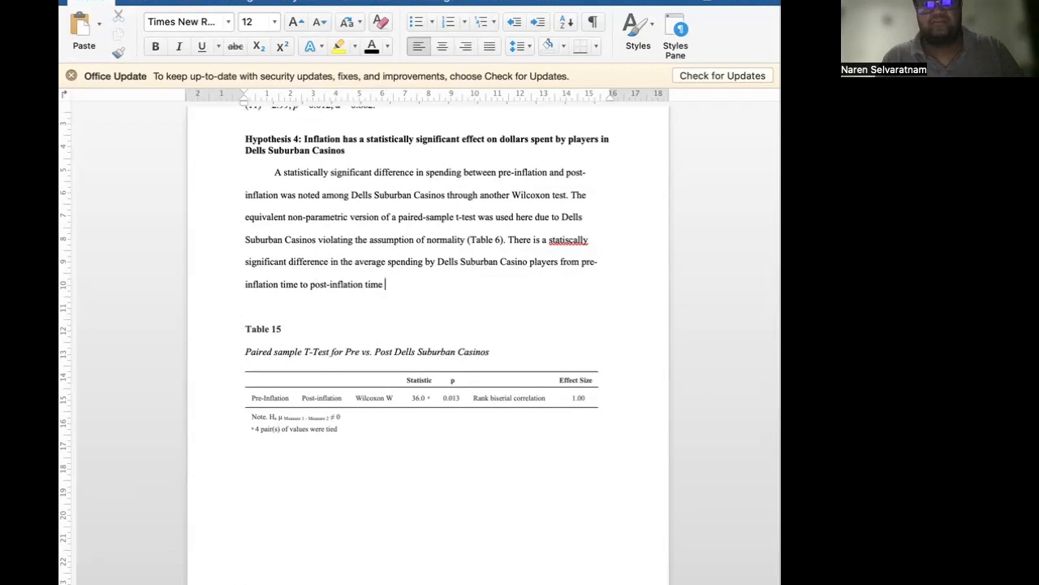
# Append the Wilcoxon statistic ", Z = 36.0," to the third Hypothesis 4 sentence, with only the Z in italics.
pyautogui.press('super+i')
pyautogui.write('Z')
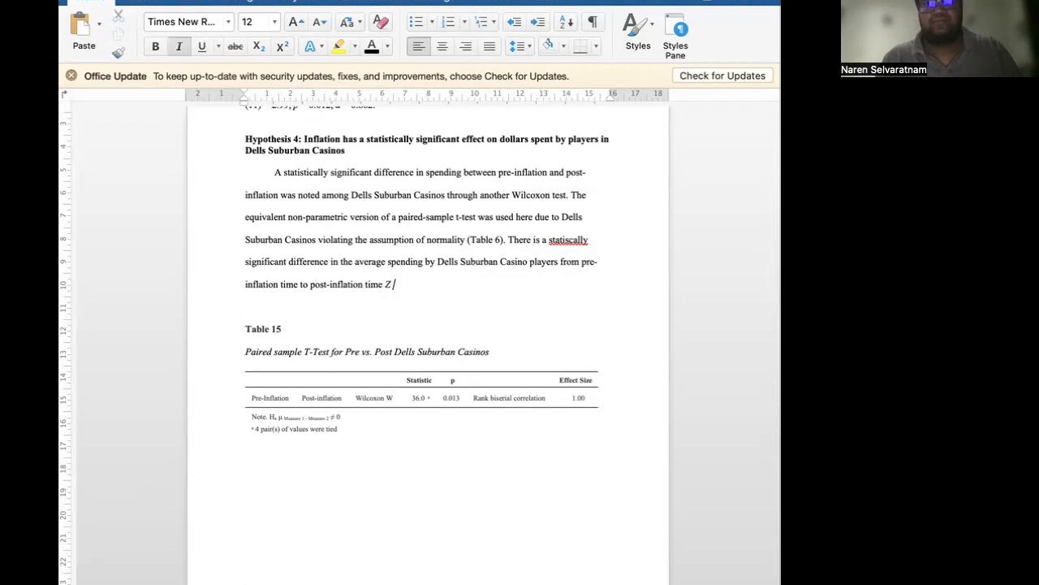
pyautogui.press('super+i')
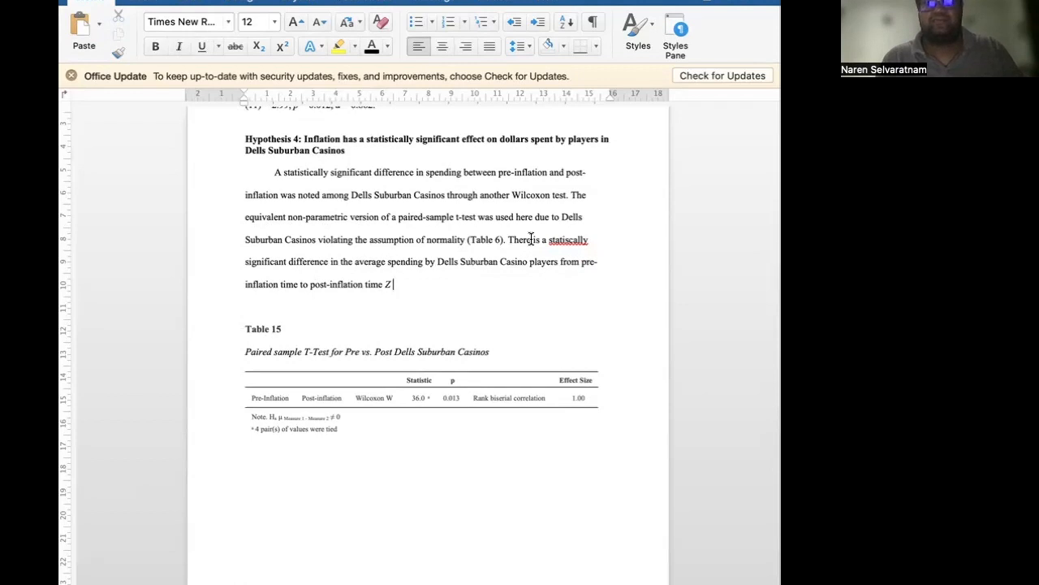
pyautogui.press('Left')
pyautogui.press('Left')
pyautogui.press('Left')
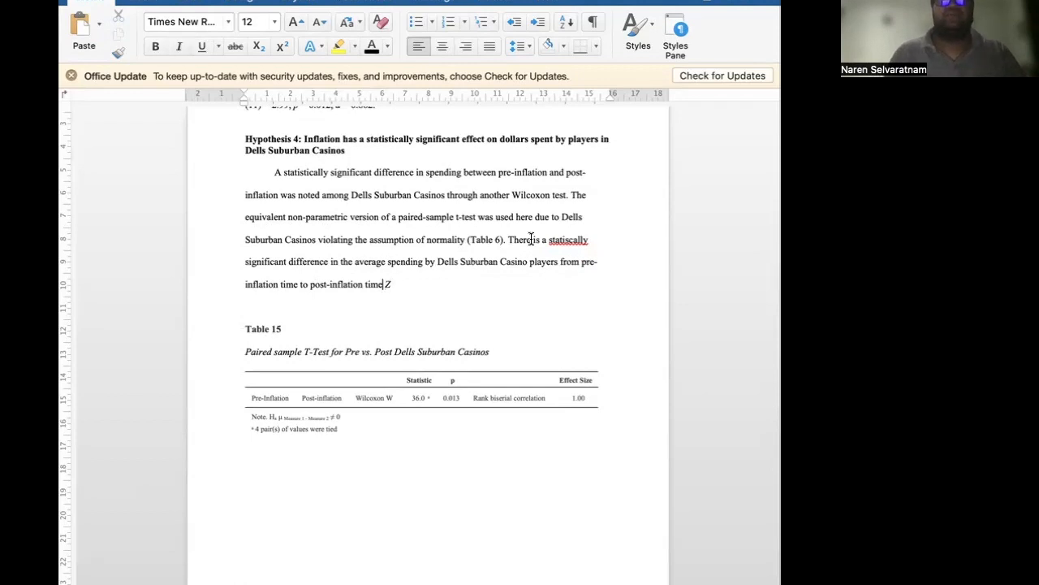
pyautogui.write(',')
pyautogui.press('End')
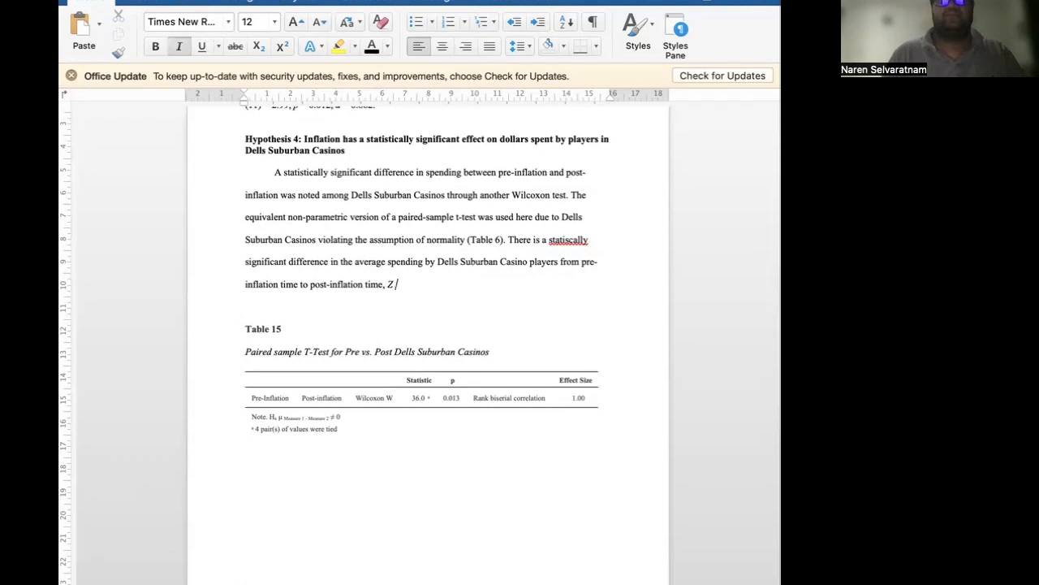
pyautogui.press('super+i')
pyautogui.write('=')
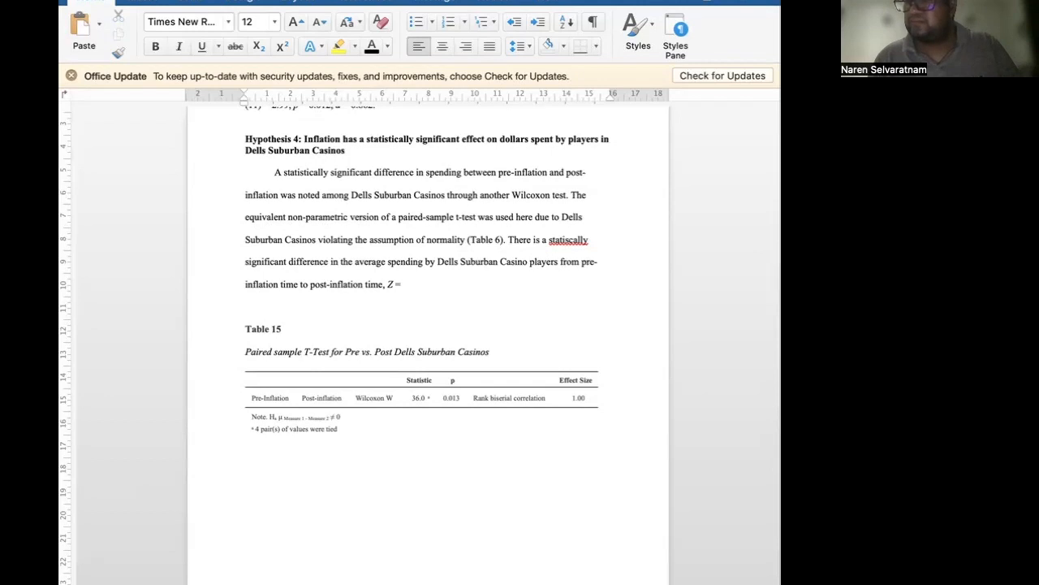
pyautogui.write('36.0,')
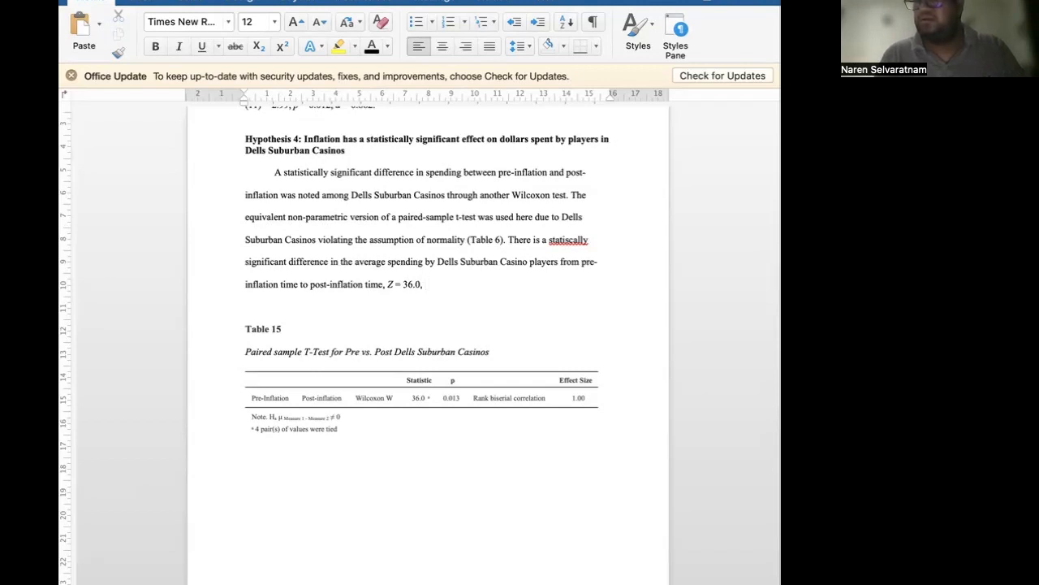
# Finish the third Hypothesis 4 sentence with "p = 0.013.", setting only the p in italics.
pyautogui.press('super+i')
pyautogui.write('p')
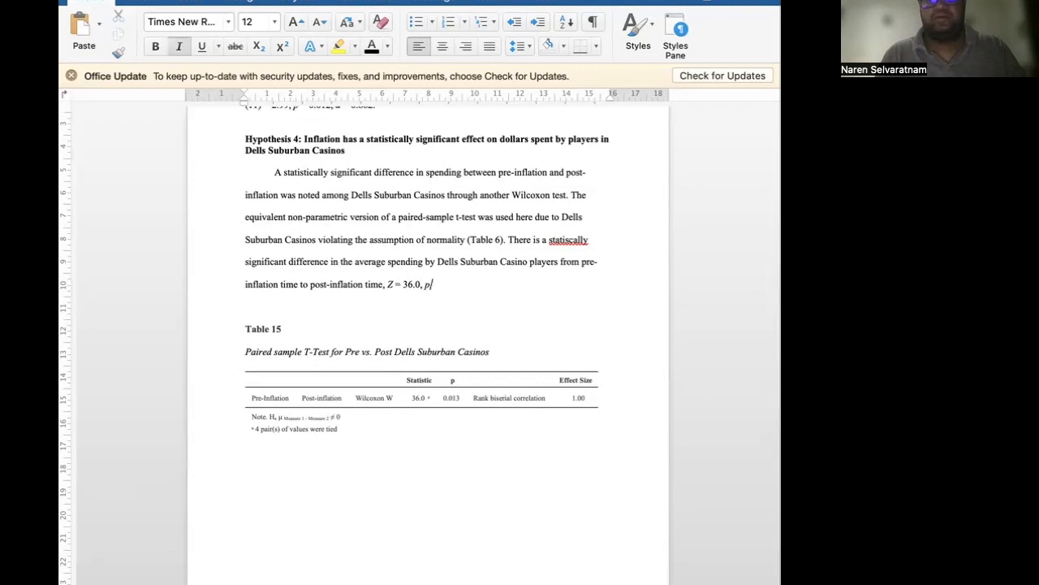
pyautogui.press('super+i')
pyautogui.write('= 0.013.')
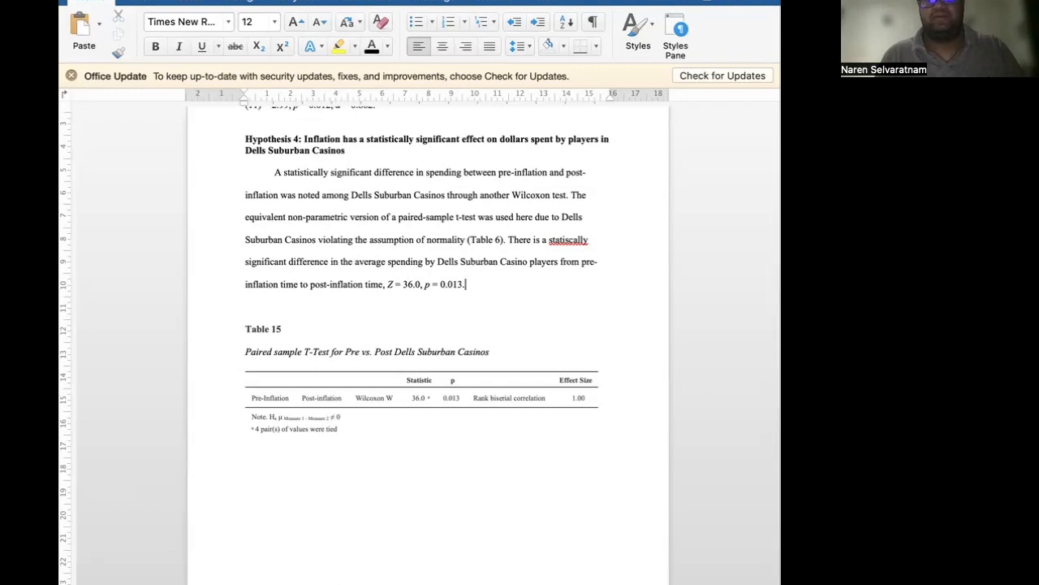
# Add to the Hypothesis 4 paragraph the sentence opening "The effect size was calculated through a point-biserial correlation indicating".
pyautogui.write('The effect siz')
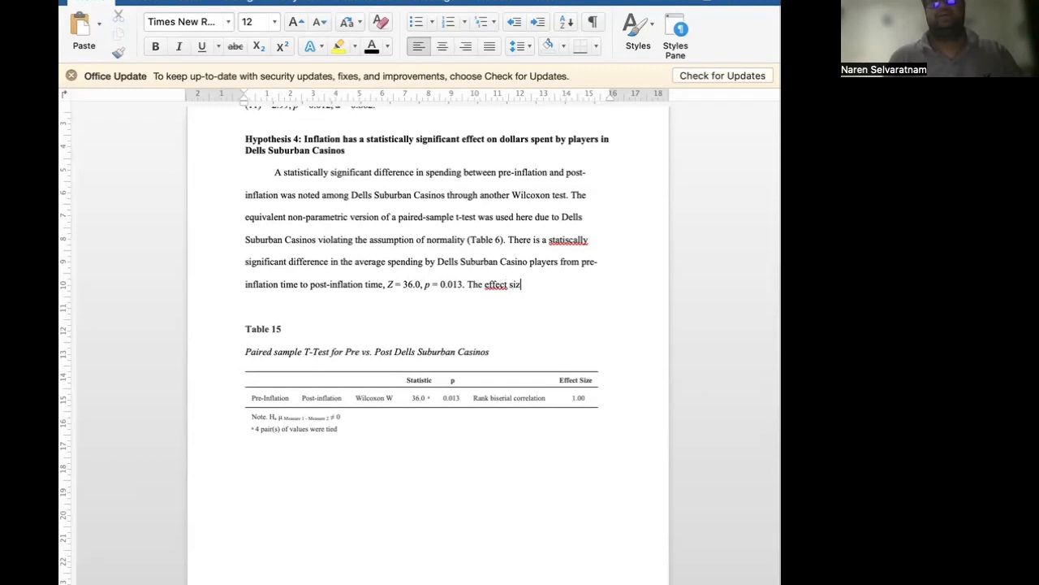
pyautogui.write('e was ca')
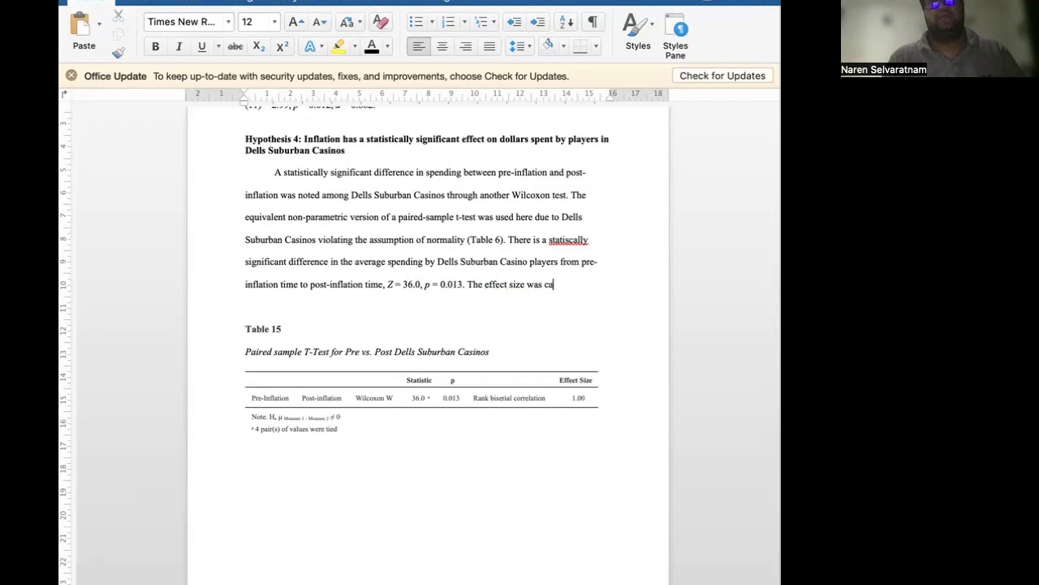
pyautogui.write('lcuka')
pyautogui.write('ated t')
pyautogui.write('hrough a ')
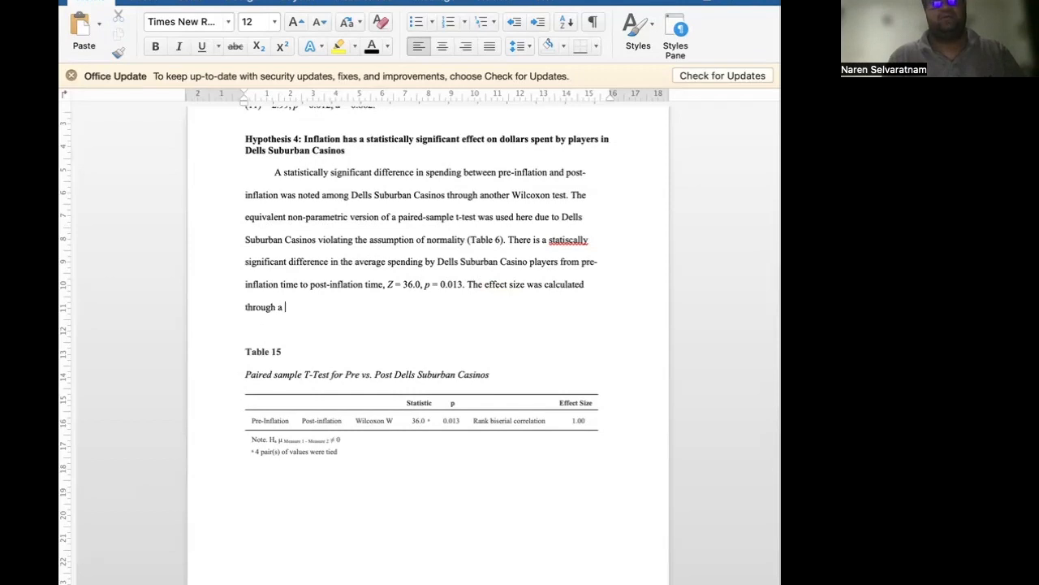
pyautogui.write('poin')
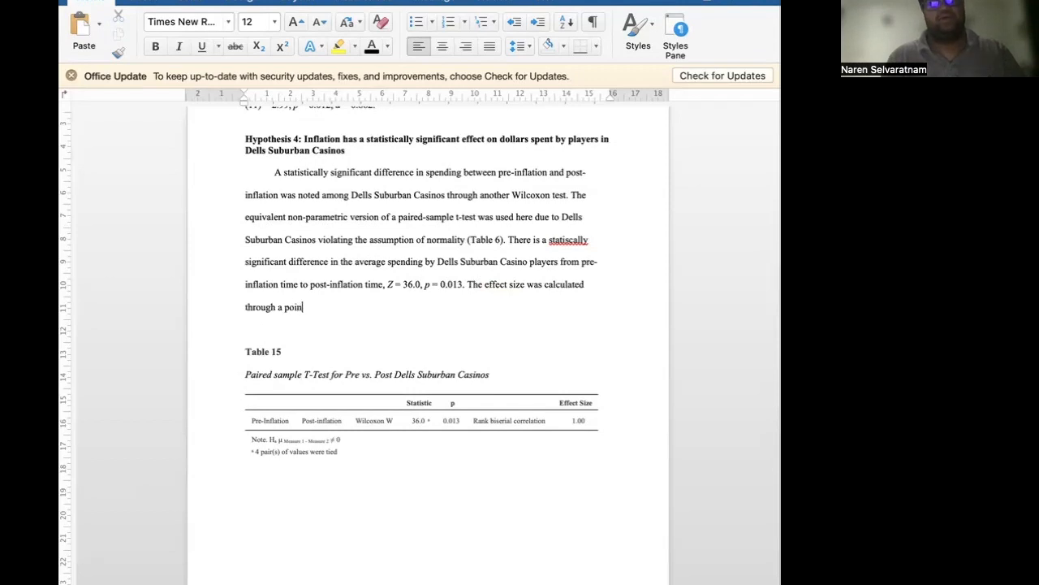
pyautogui.write('t-biserial correlation indicating ')
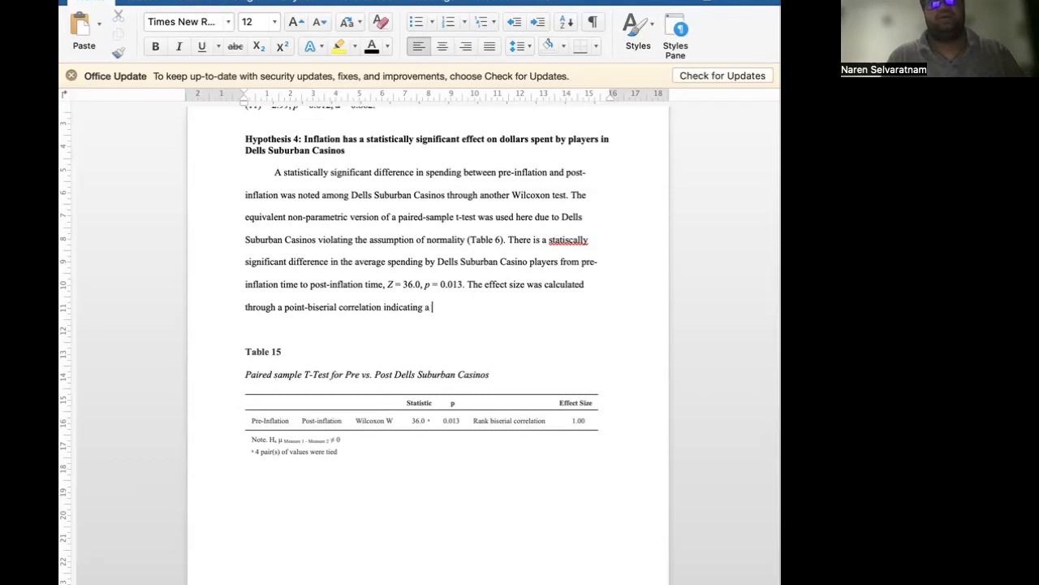
# Continue the effect-size sentence with "a highly significant effect, rpb", setting rpb in italics with the letters pb as subscript.
pyautogui.write('a highly significant e')
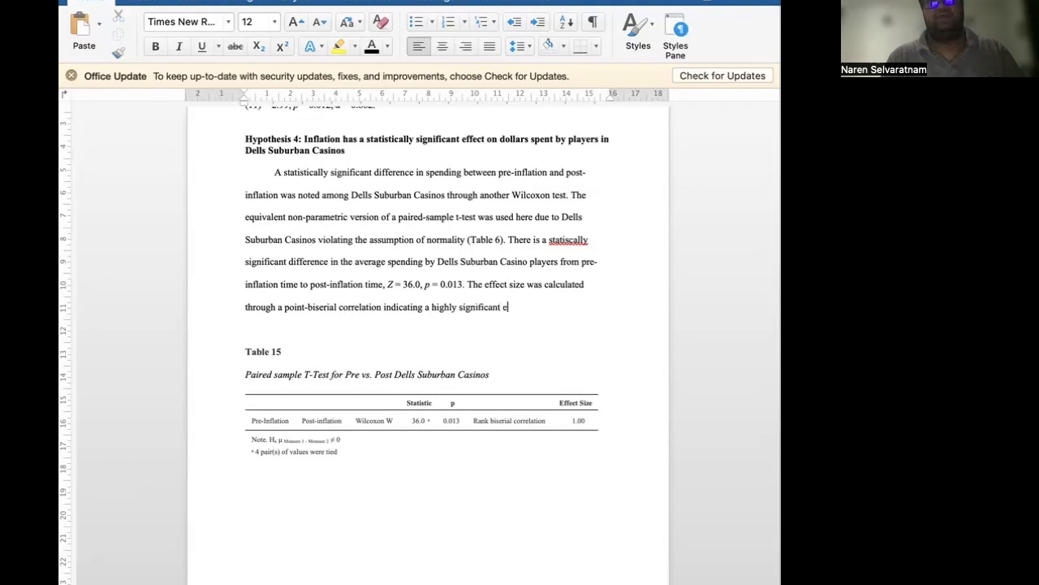
pyautogui.write('ffect, rpb')
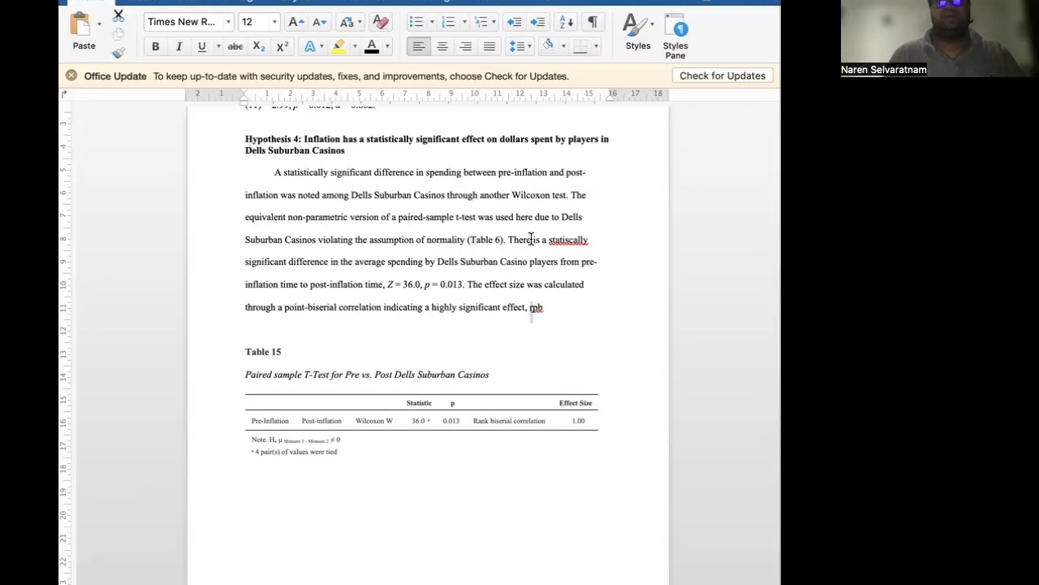
pyautogui.hotkey('shift', 'Right')
pyautogui.hotkey('shift', 'Right')
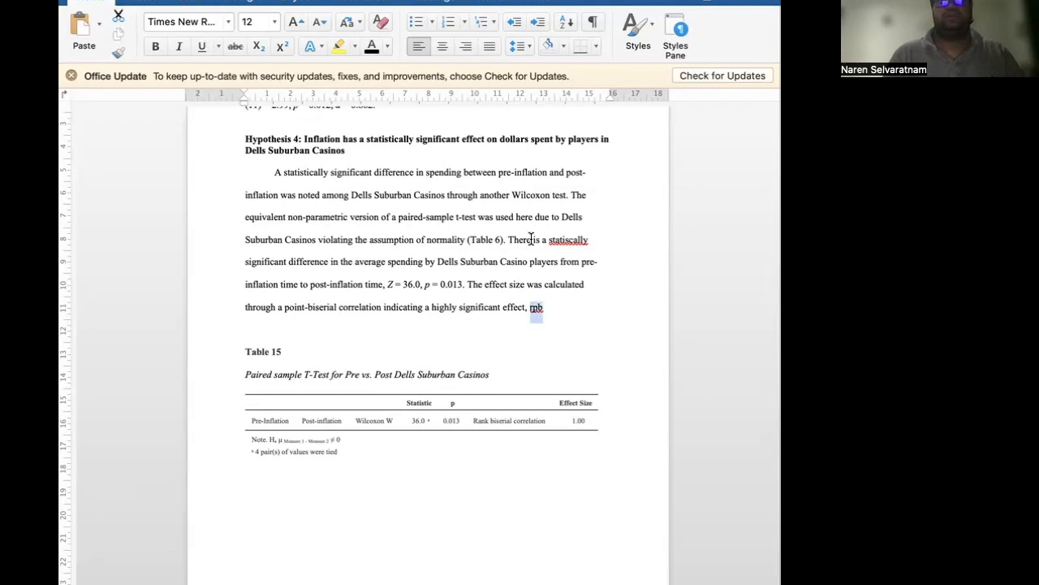
pyautogui.press('super+i')
pyautogui.press('Left')
pyautogui.press('Right')
pyautogui.hotkey('shift', 'Right')
pyautogui.hotkey('shift', 'Right')
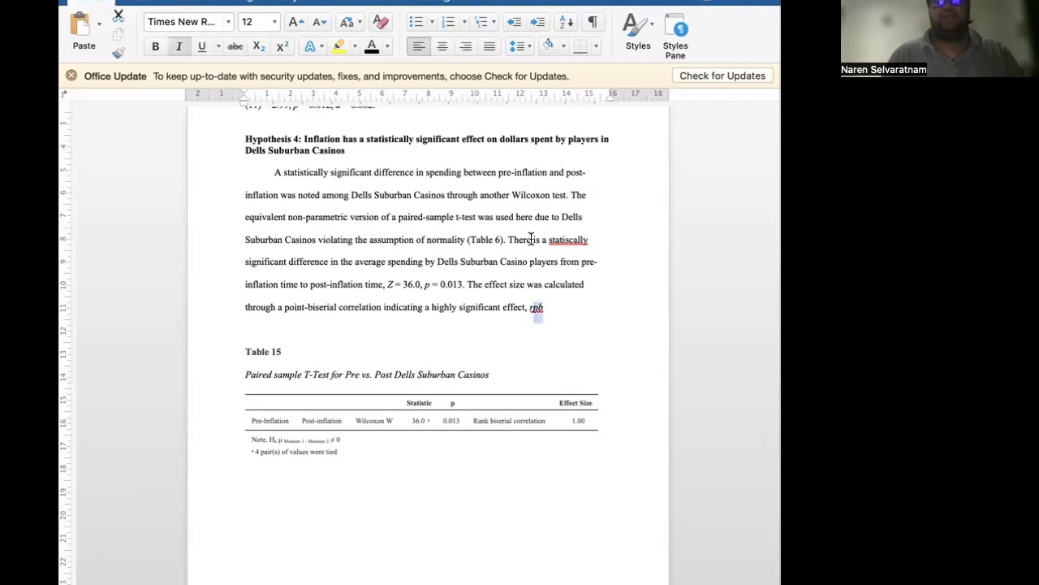
pyautogui.click(259, 47)
pyautogui.click(555, 310)
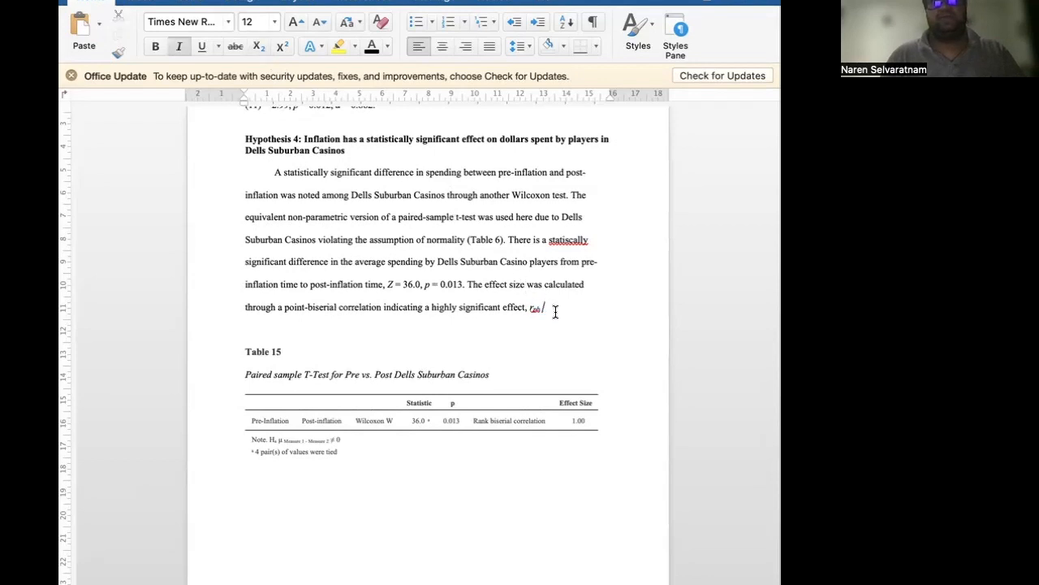
# Finish the effect-size sentence with a non-italic "= 1.00." and correct "statiscally" to "statistically" in the Hypothesis 4 paragraph.
pyautogui.press('super+i')
pyautogui.write('=')
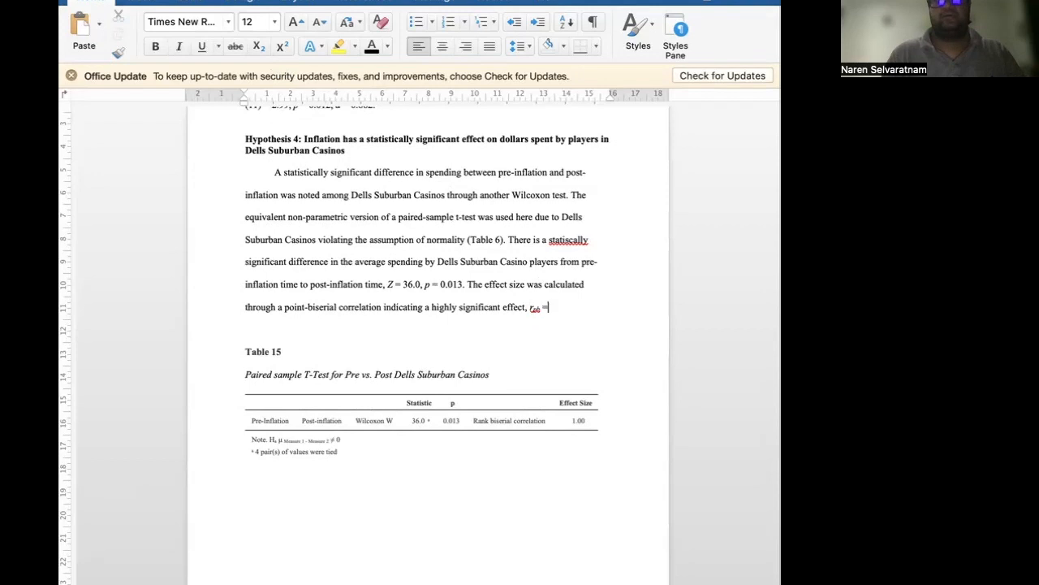
pyautogui.write(' 1.00.')
pyautogui.click(565, 244)
pyautogui.write('tic')
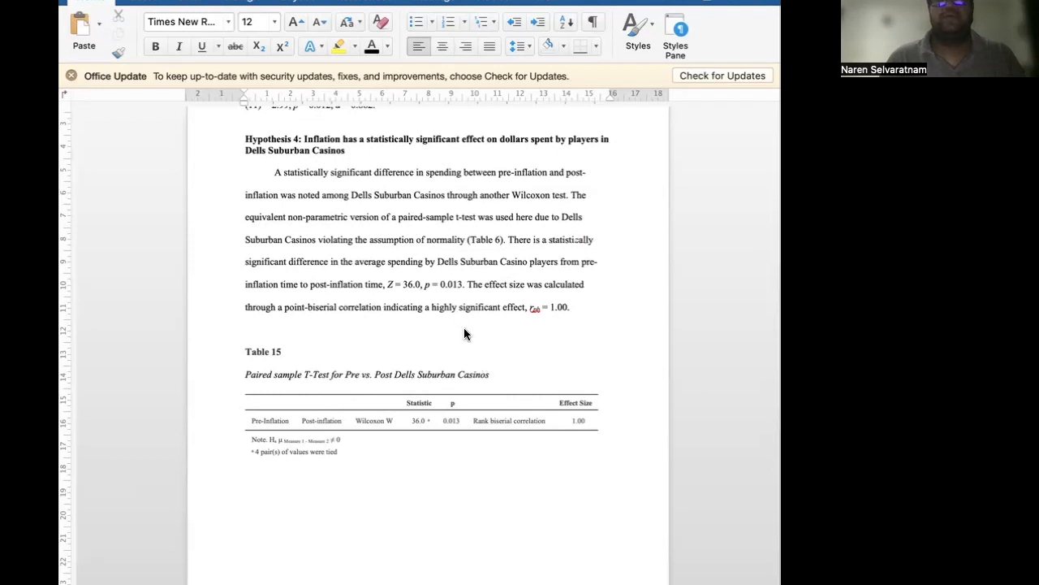
pyautogui.moveTo(387, 284); pyautogui.dragTo(454, 278)
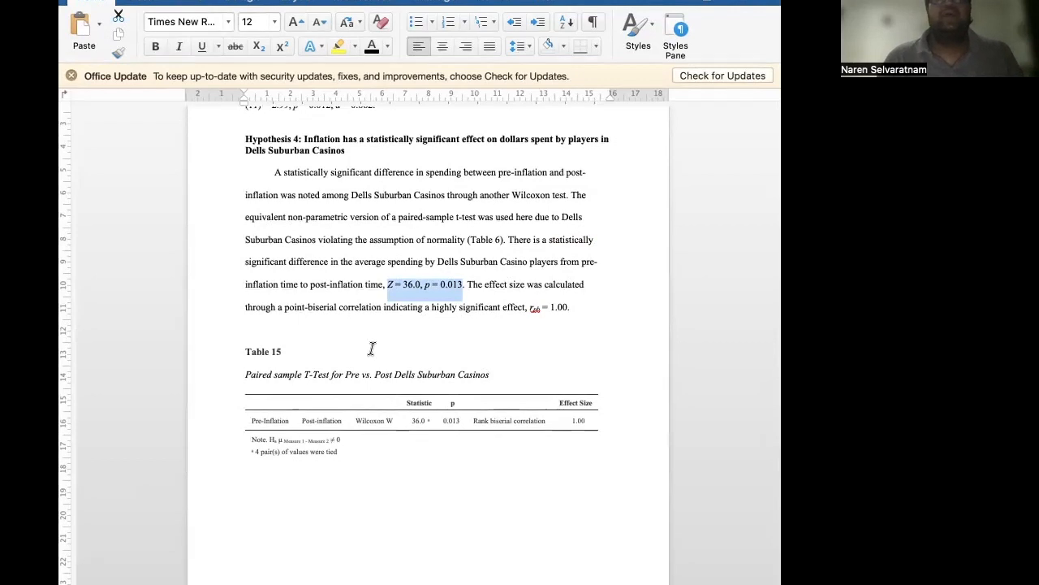
pyautogui.click(468, 283)
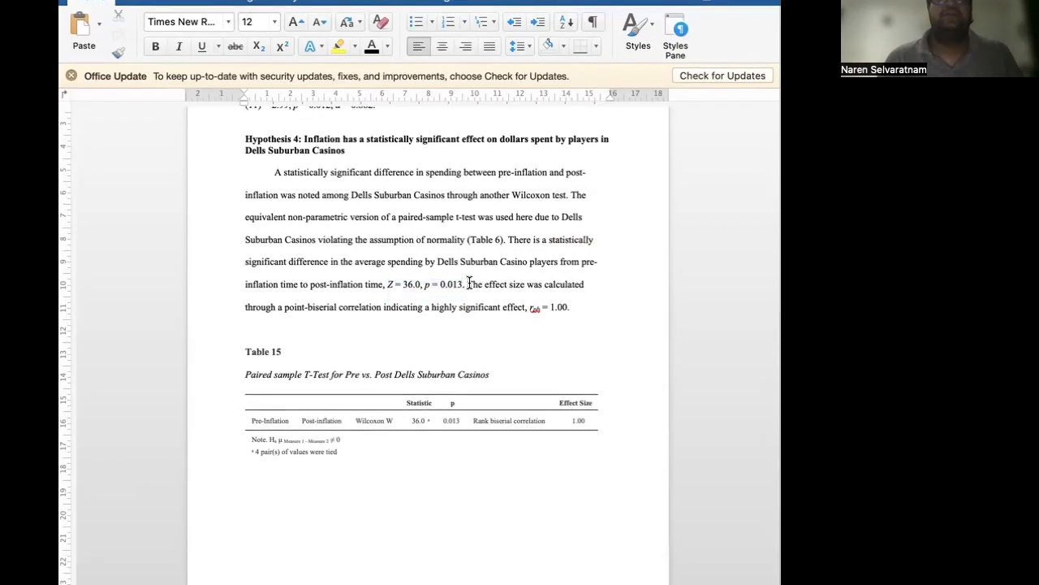
pyautogui.moveTo(463, 283); pyautogui.dragTo(392, 286)
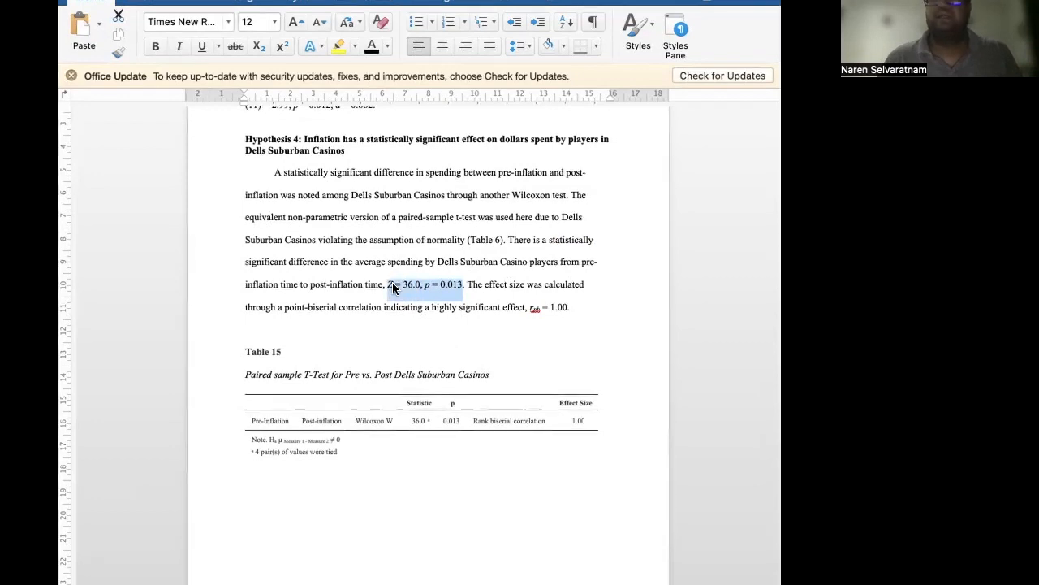
pyautogui.click(514, 285)
# Append "Thus, H3 is accepted." to the Cowboy Country Casinos t-test paragraph, with the 3 as subscript.
pyautogui.scroll(1, 515, 284)
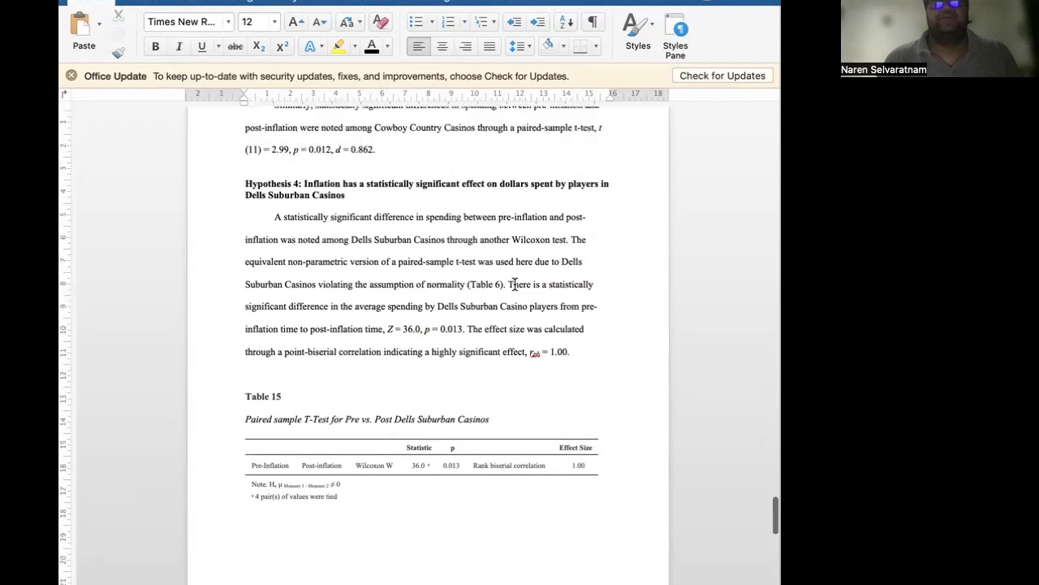
pyautogui.scroll(2, 515, 300)
pyautogui.click(406, 235)
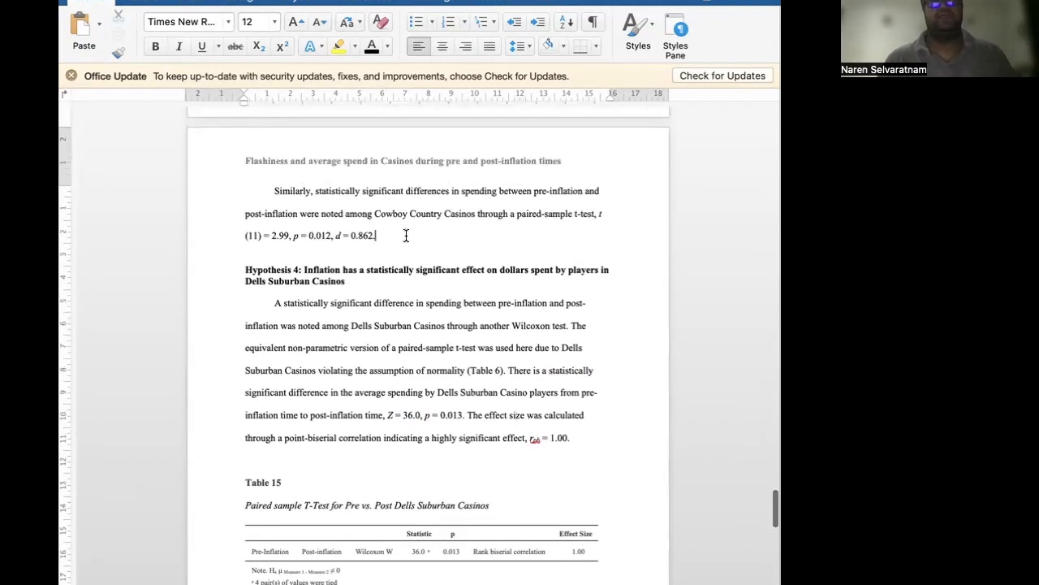
pyautogui.scroll(3, 406, 235)
pyautogui.write('Thus, hypotheses')
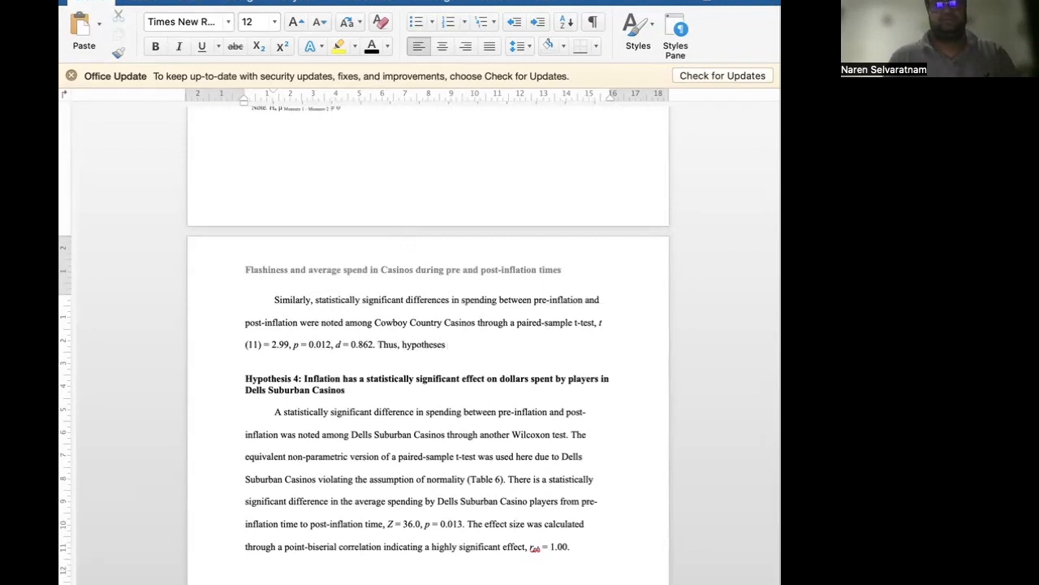
pyautogui.press('BackSpace')
pyautogui.press('BackSpace')
pyautogui.press('BackSpace')
pyautogui.press('BackSpace')
pyautogui.press('BackSpace')
pyautogui.press('BackSpace')
pyautogui.press('BackSpace')
pyautogui.press('BackSpace')
pyautogui.write('H3 is accepted.')
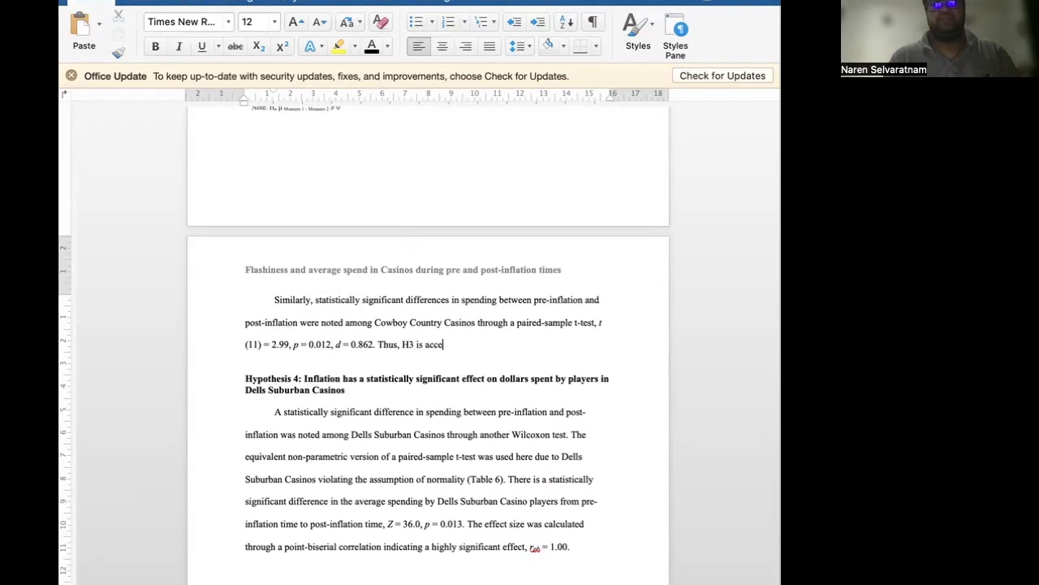
pyautogui.moveTo(414, 344); pyautogui.dragTo(409, 344)
pyautogui.click(259, 45)
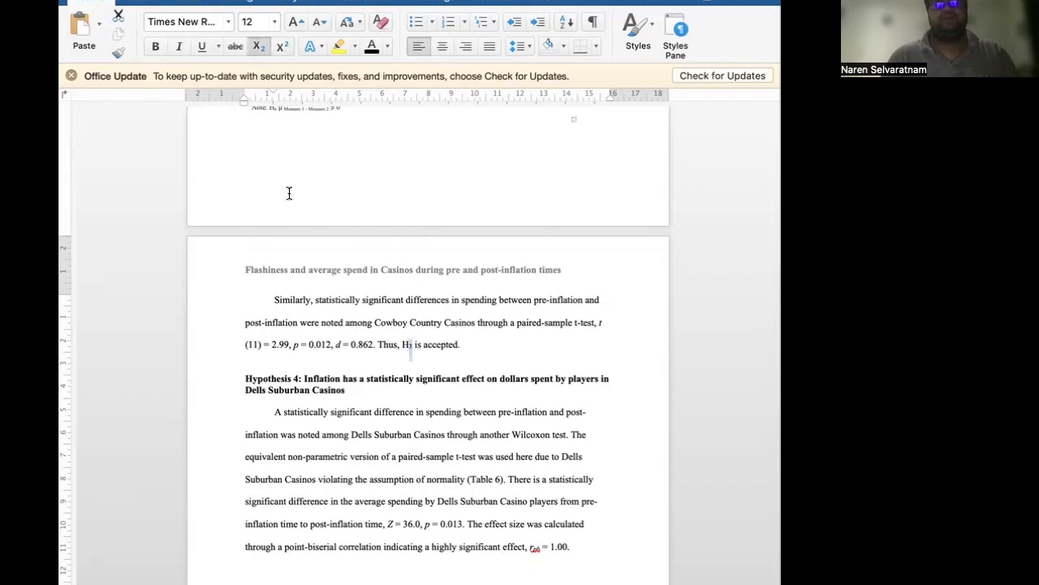
pyautogui.scroll(6, 290, 195)
pyautogui.scroll(10, 295, 207)
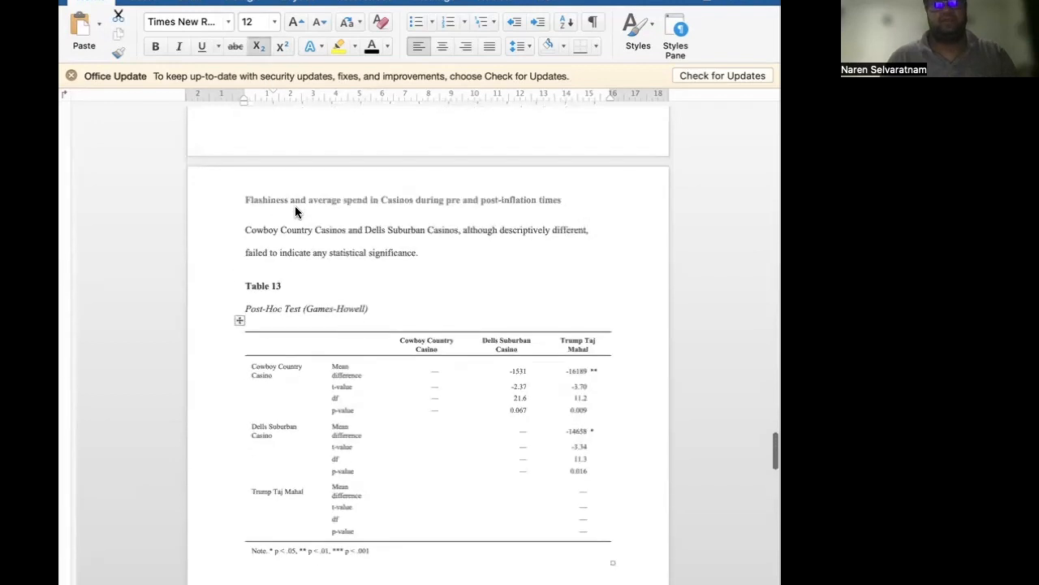
pyautogui.scroll(5, 296, 208)
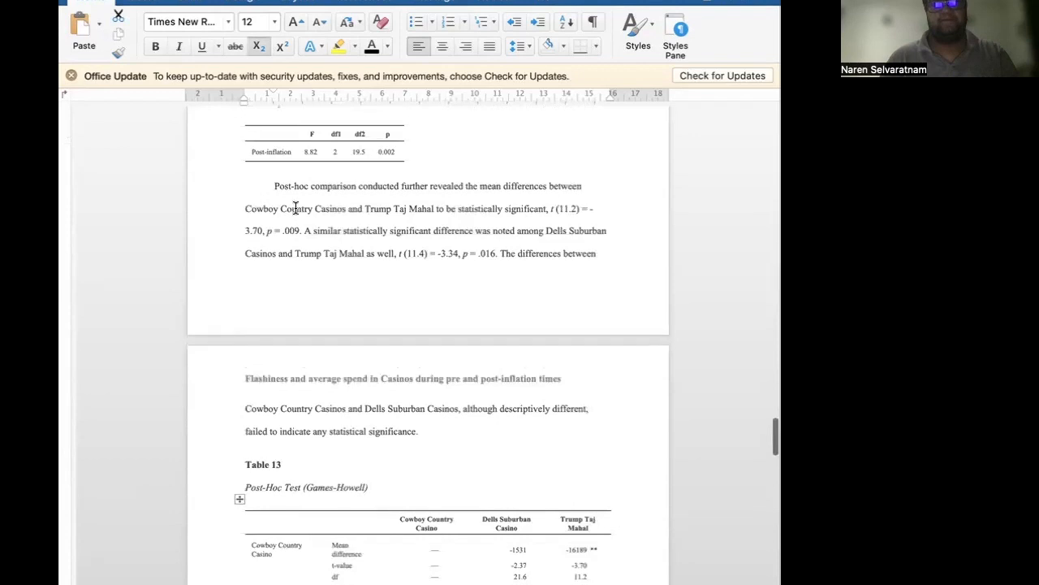
# Copy the "Thus, H3 is accepted." sentence to the end of the Hypothesis 4 paragraph and change its subscript to 4.
pyautogui.scroll(-20, 295, 209)
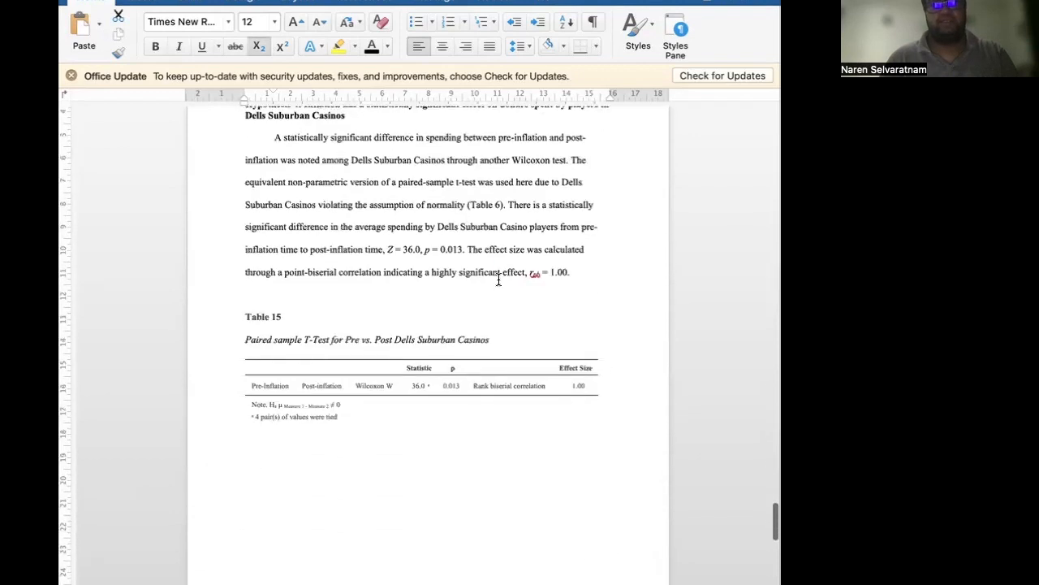
pyautogui.scroll(2, 499, 278)
pyautogui.moveTo(460, 163); pyautogui.dragTo(380, 160)
pyautogui.press('super+c')
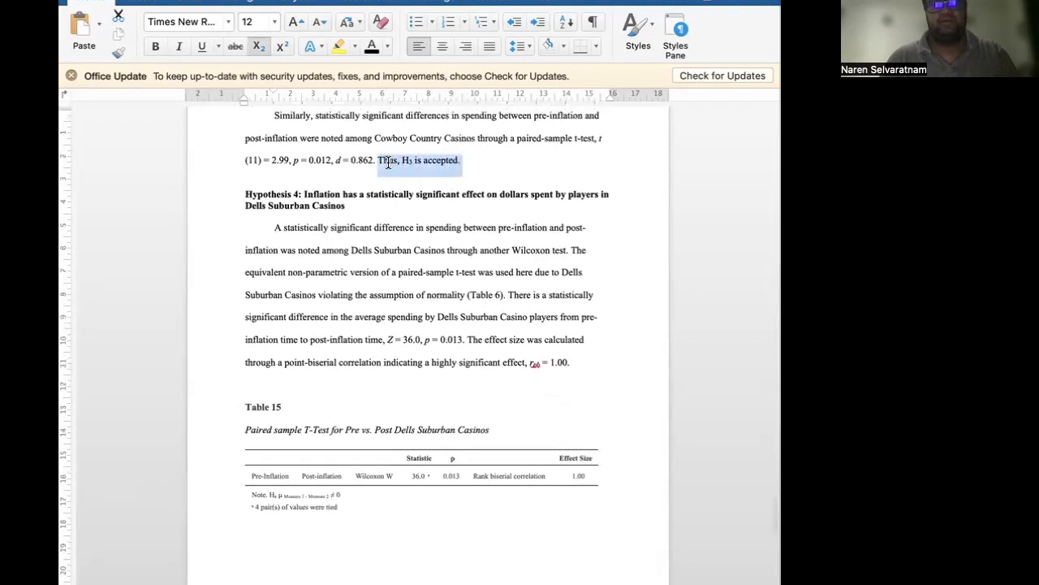
pyautogui.click(579, 362)
pyautogui.press('super+v')
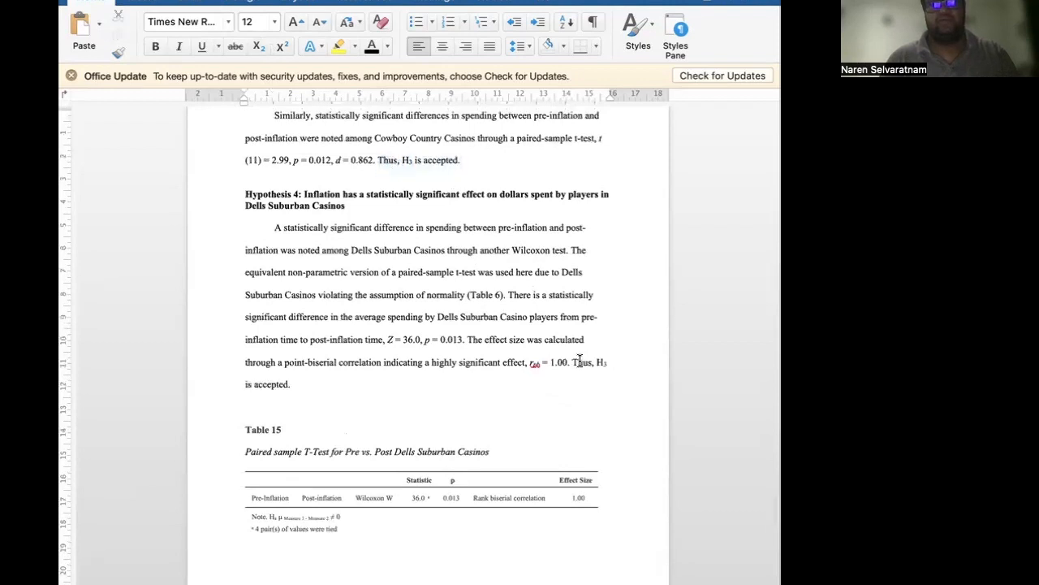
pyautogui.click(603, 363)
pyautogui.press('BackSpace')
pyautogui.write('4')
# Delete the surplus empty lines between the Table 15 note and the Hypothesis 5 heading.
pyautogui.scroll(-5, 495, 421)
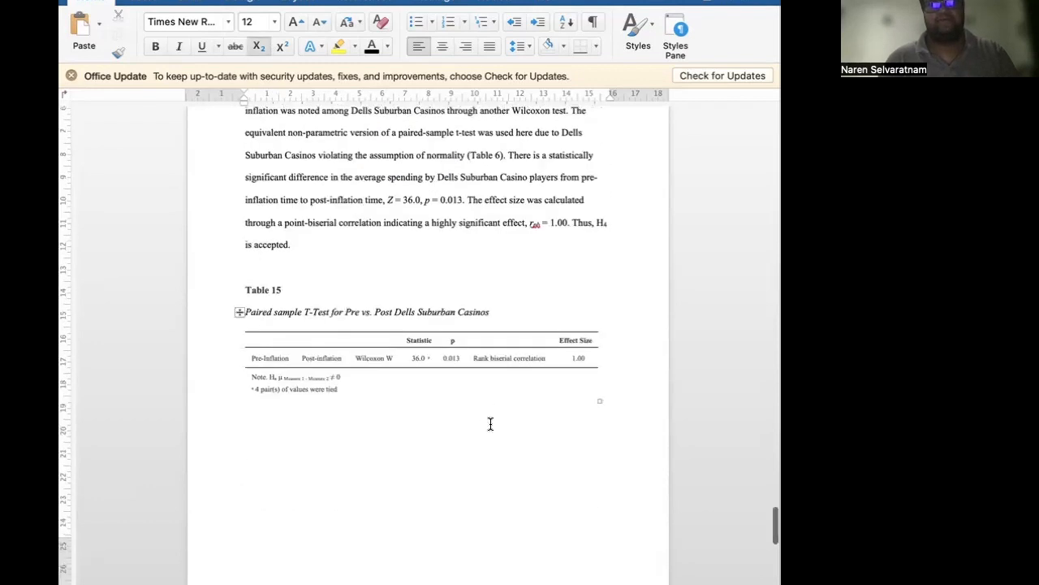
pyautogui.click(262, 241)
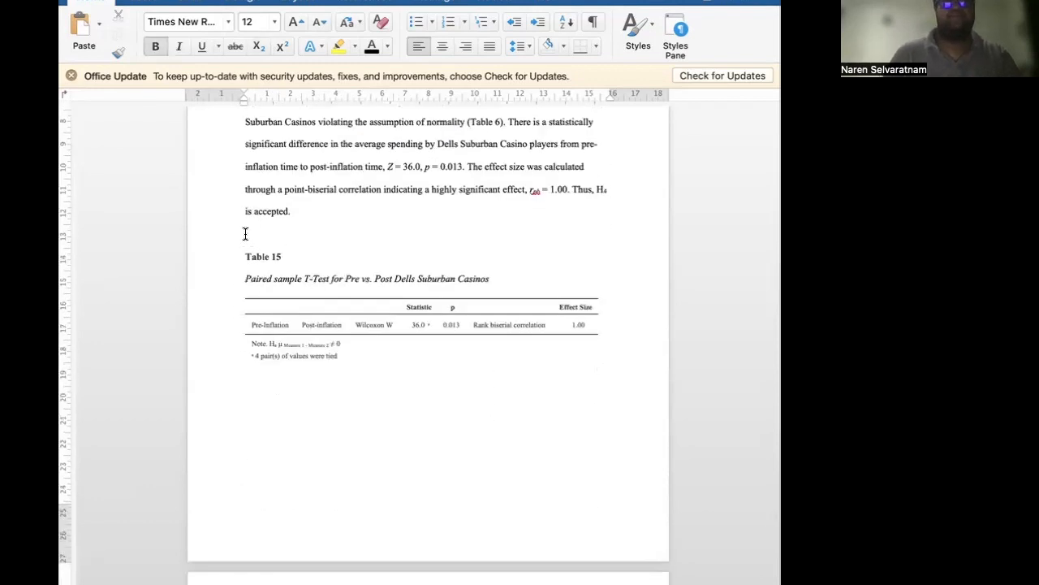
pyautogui.scroll(-5, 245, 234)
pyautogui.click(257, 285)
pyautogui.press('BackSpace')
pyautogui.press('BackSpace')
pyautogui.press('BackSpace')
pyautogui.press('BackSpace')
pyautogui.press('BackSpace')
pyautogui.press('BackSpace')
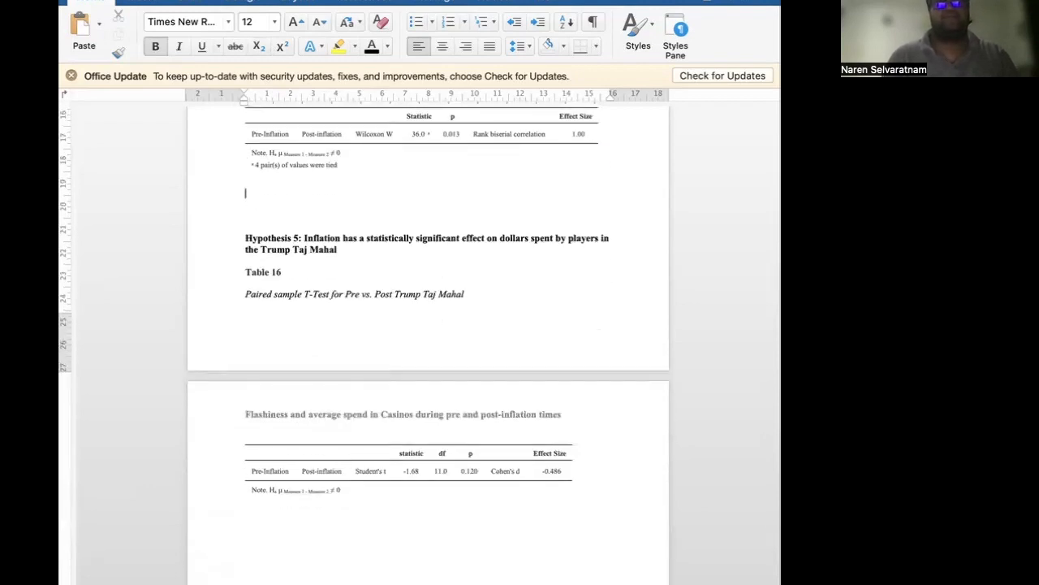
pyautogui.press('BackSpace')
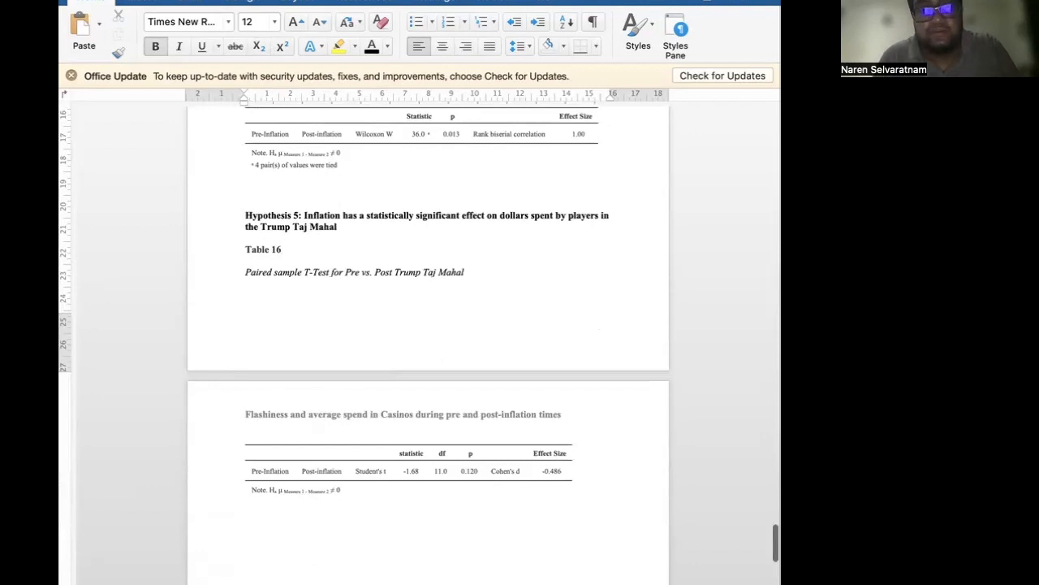
# Insert two empty lines between the Hypothesis 5 heading and Table 16, and turn off bold for the text on the first one.
pyautogui.scroll(3, 428, 341)
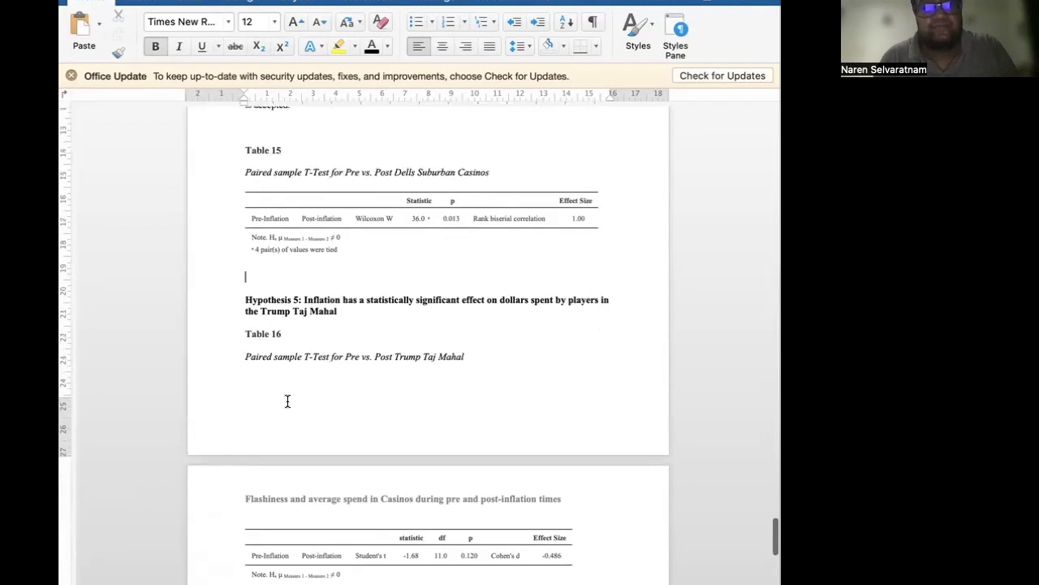
pyautogui.click(243, 334)
pyautogui.press('Return')
pyautogui.press('Return')
pyautogui.press('Up')
pyautogui.press('Up')
pyautogui.write('Alth')
pyautogui.press('BackSpace')
pyautogui.press('BackSpace')
pyautogui.press('BackSpace')
pyautogui.press('BackSpace')
pyautogui.press('super+b')
# Under the Hypothesis 5 heading, write "Although statistically significant differences in spending were noted for Cowboy Country Casinos and Dells Suburban Casinos between pre-inflation and post-inflation,".
pyautogui.write('Al')
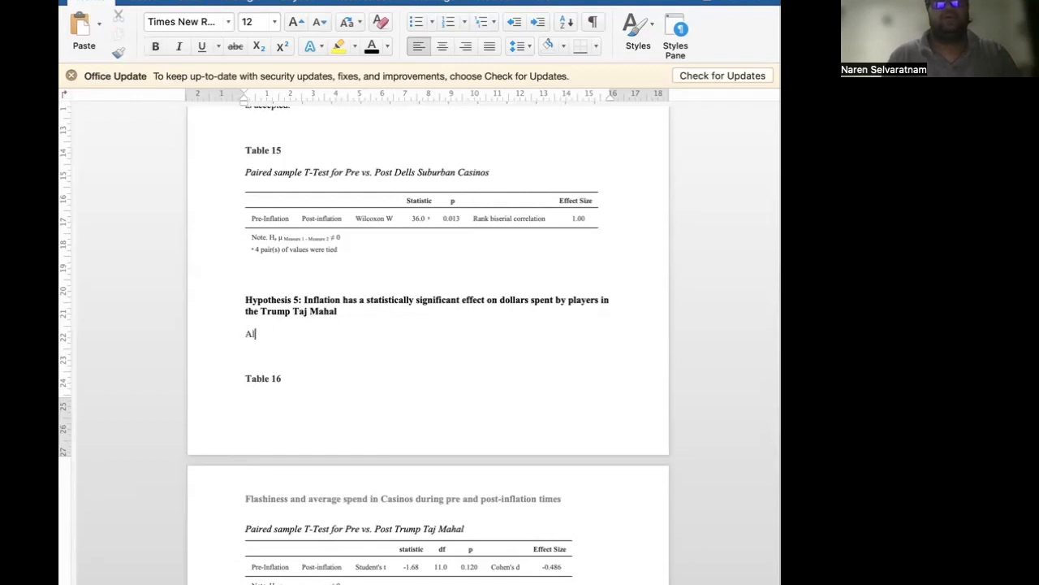
pyautogui.write('though statistically ')
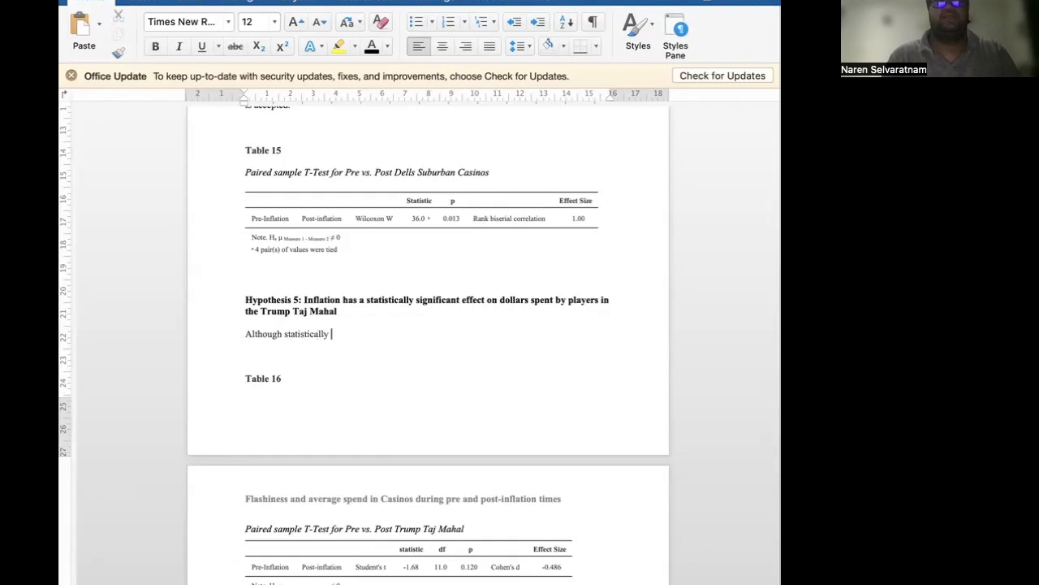
pyautogui.write('significant ')
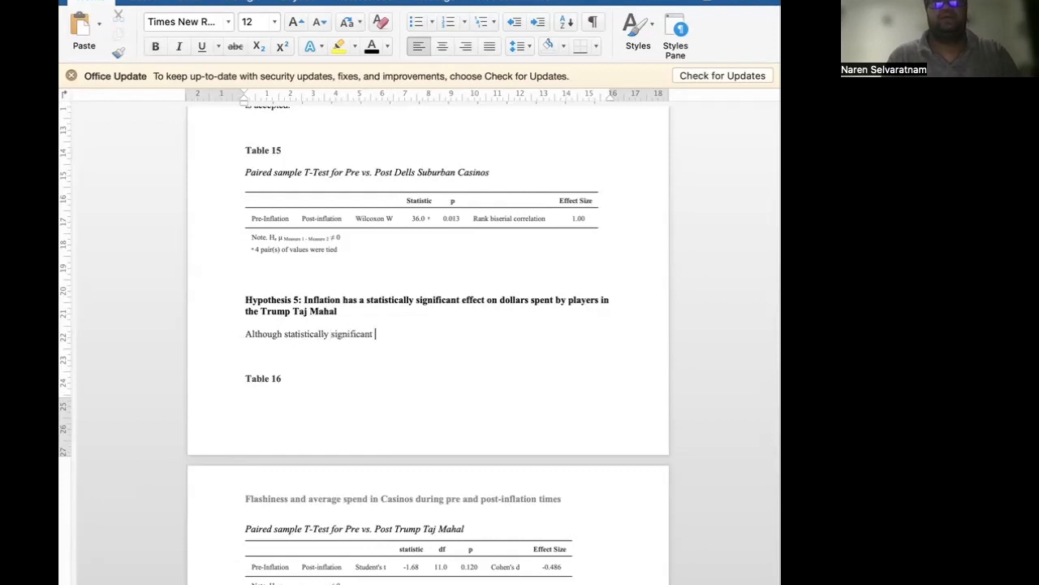
pyautogui.write('differences in sp')
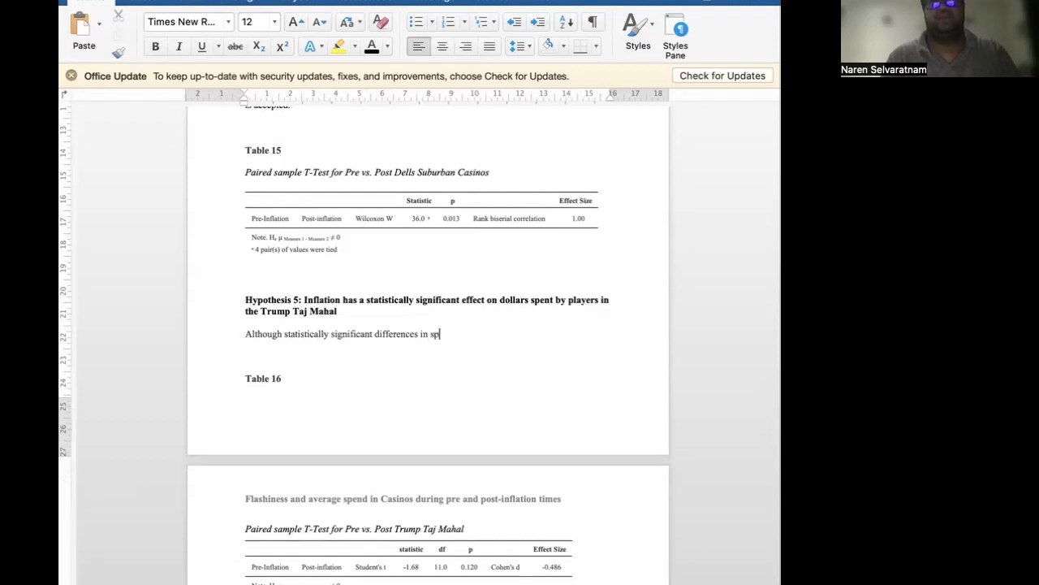
pyautogui.write('ending were noted')
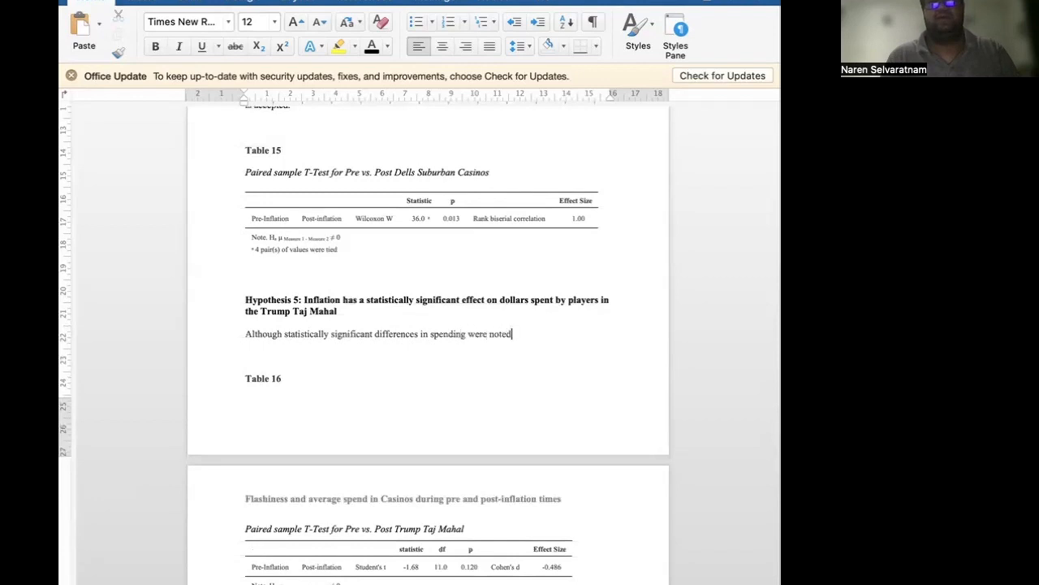
pyautogui.write(' for Cowbo')
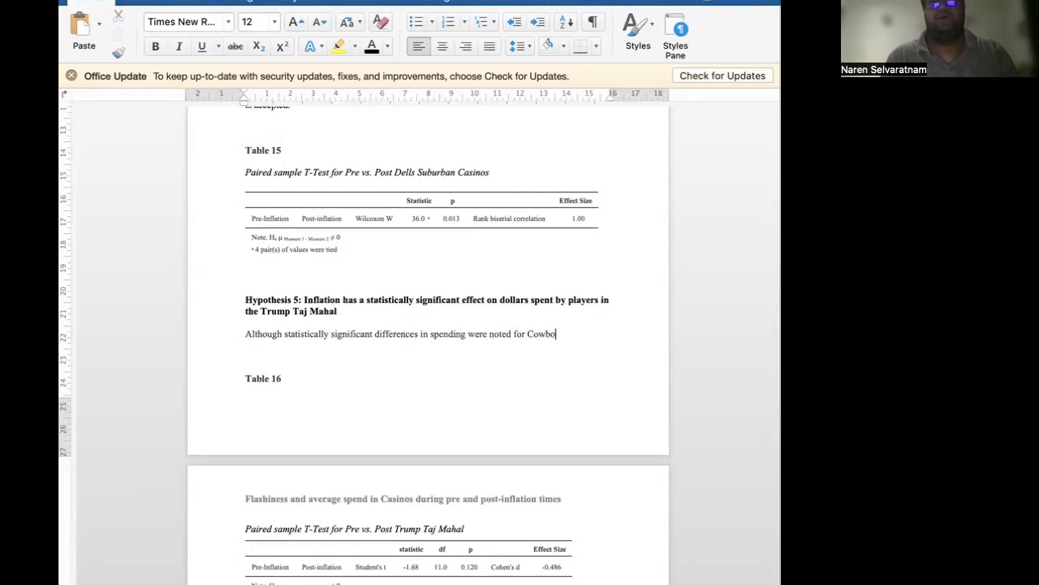
pyautogui.write('y Country Casinos a')
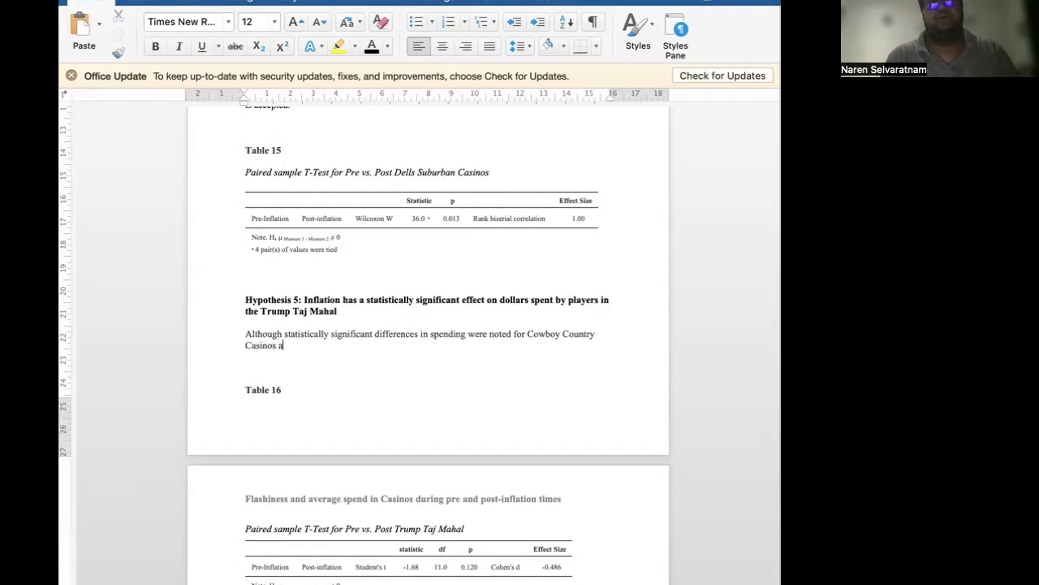
pyautogui.write('nd Dells Suburban Casin')
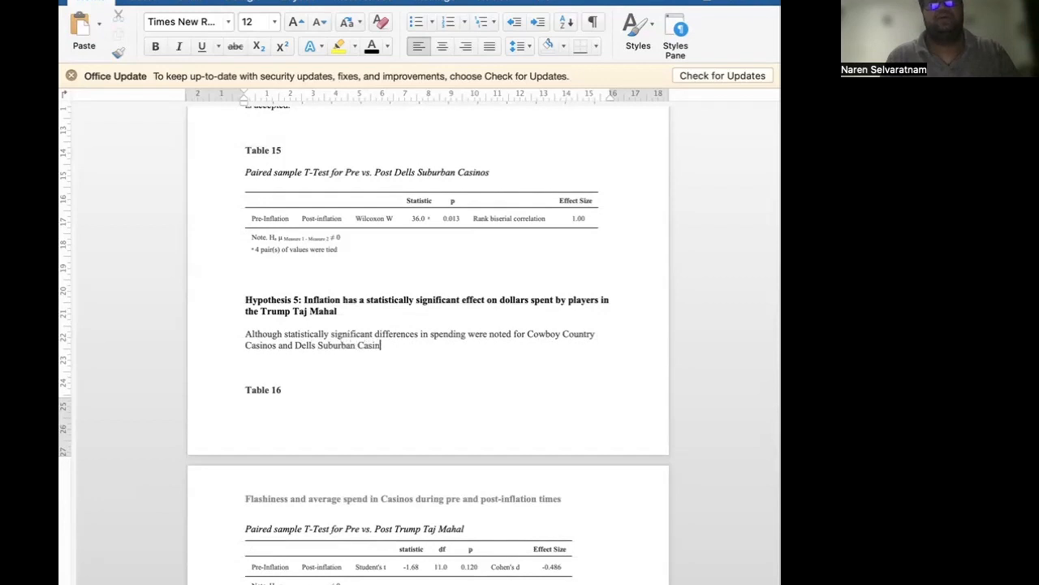
pyautogui.write('os between pre0i')
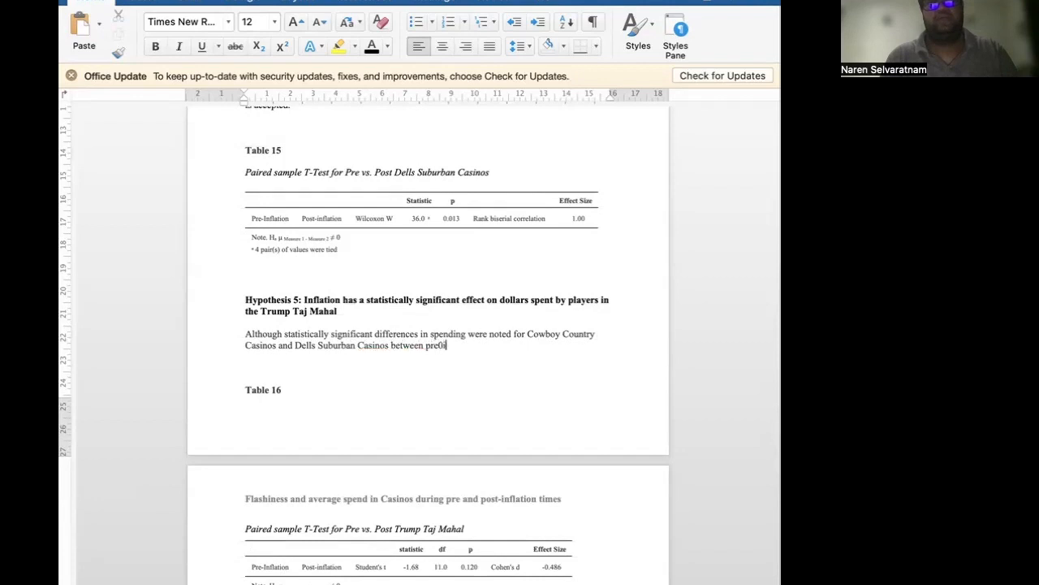
pyautogui.press('BackSpace')
pyautogui.write('-inflation a')
pyautogui.write('nd post-inflation, th')
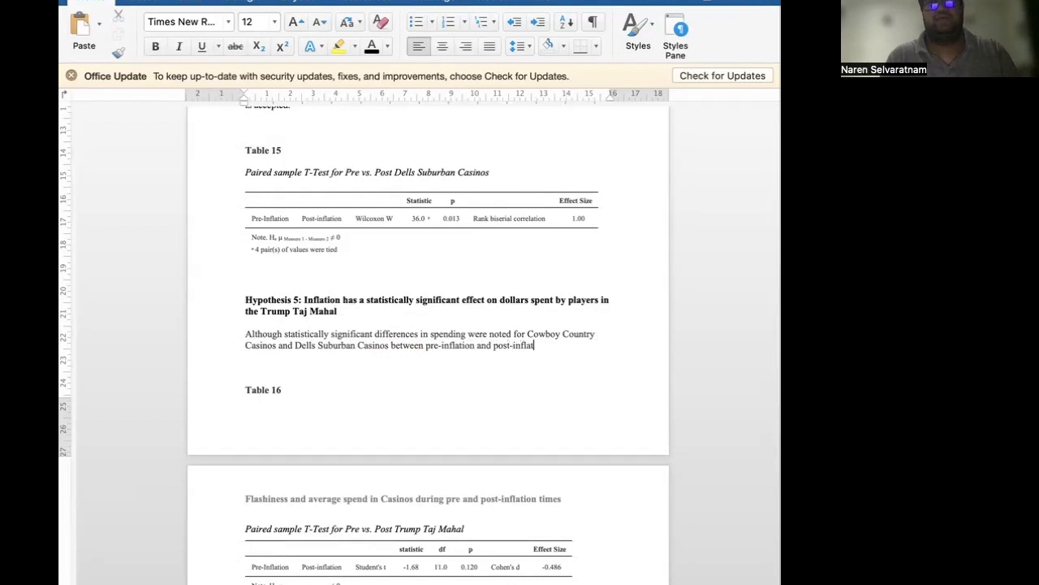
# Continue the Hypothesis 5 sentence with "the same difference was not recorded among players in Trump Taj Mahal,".
pyautogui.write('e sa')
pyautogui.write('me difference w')
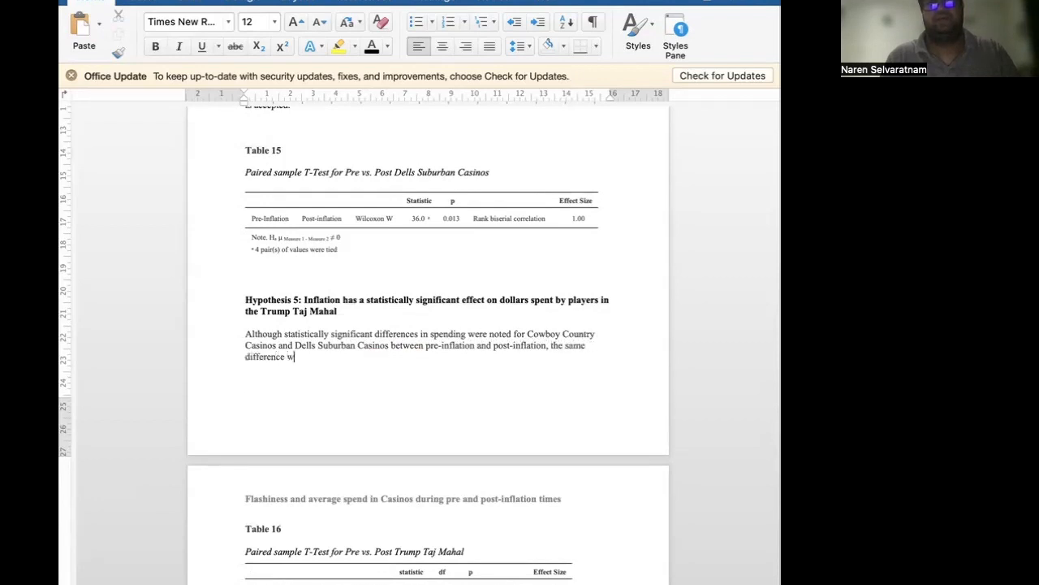
pyautogui.write('as not recorded among pla')
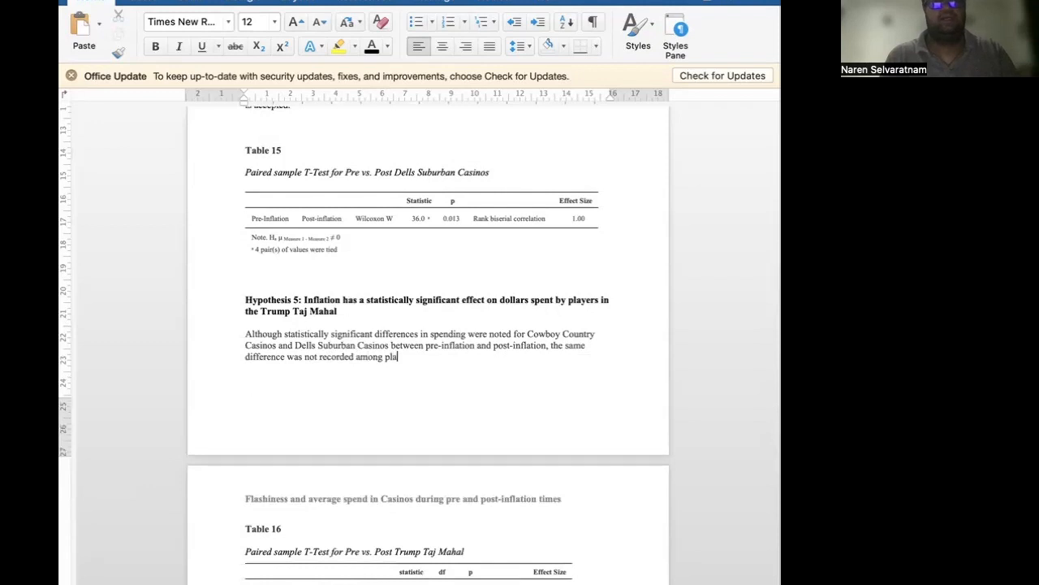
pyautogui.write('yers in Tu')
pyautogui.write('ump Taj Mah')
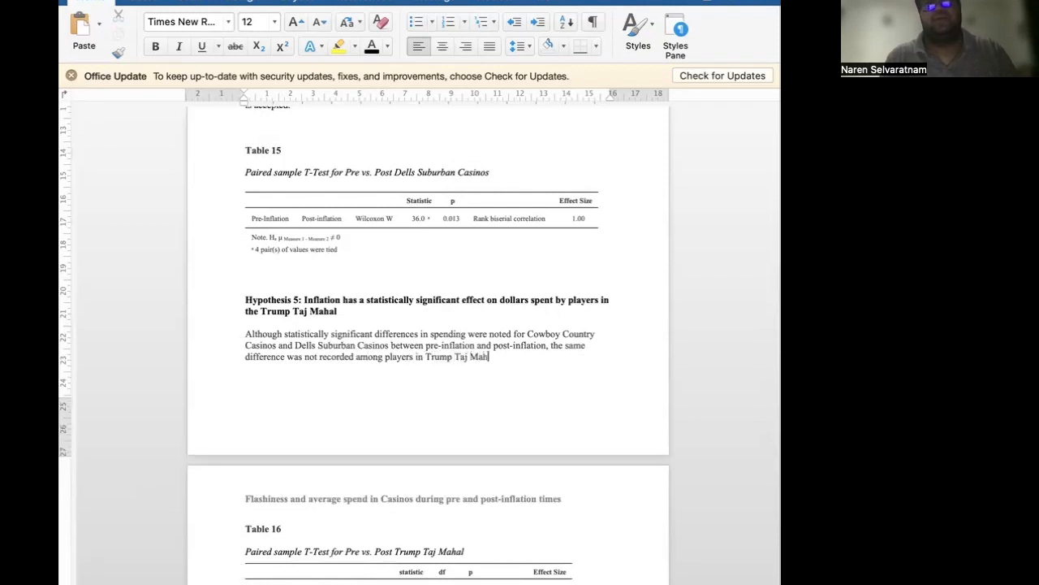
pyautogui.write('al.')
# Apply double line spacing to the Hypothesis 5 paragraph.
pyautogui.scroll(-4, 386, 192)
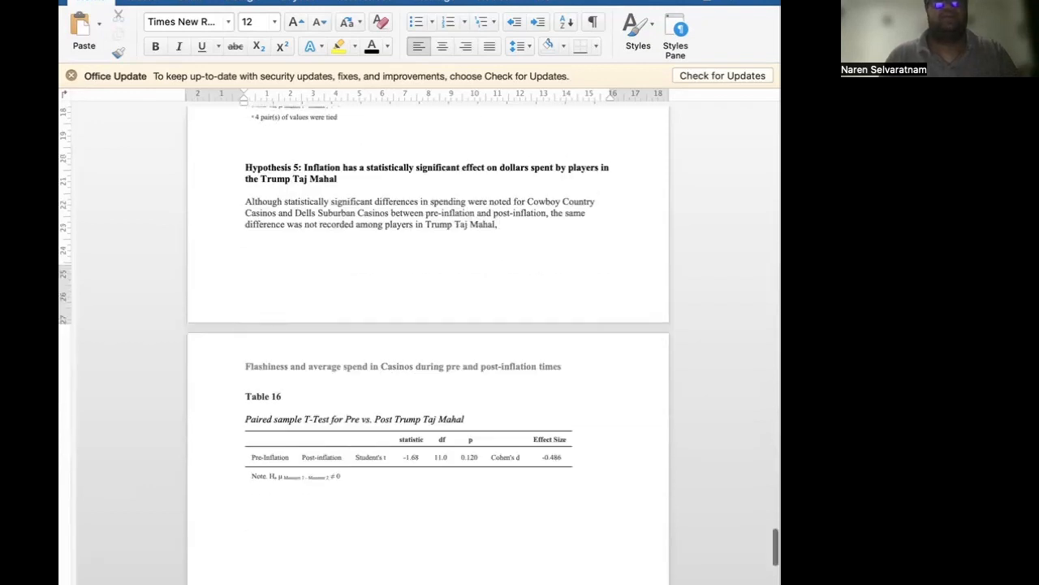
pyautogui.moveTo(501, 216); pyautogui.dragTo(245, 192)
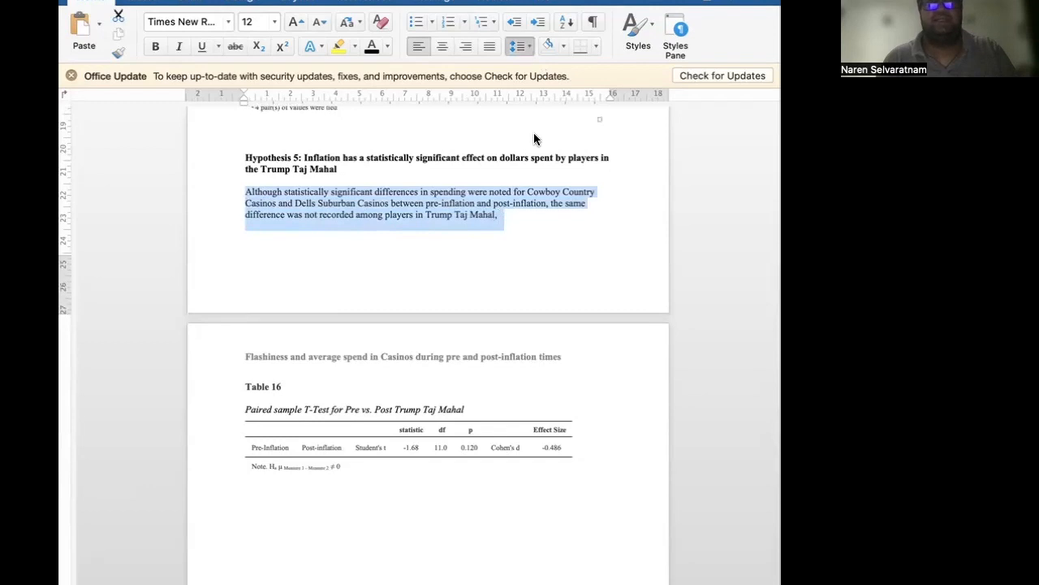
pyautogui.press('super+2')
# Add the test result "t (11) = -1.68, p = .120," to the end of the Hypothesis 5 paragraph, with t and p in italics.
pyautogui.click(515, 240)
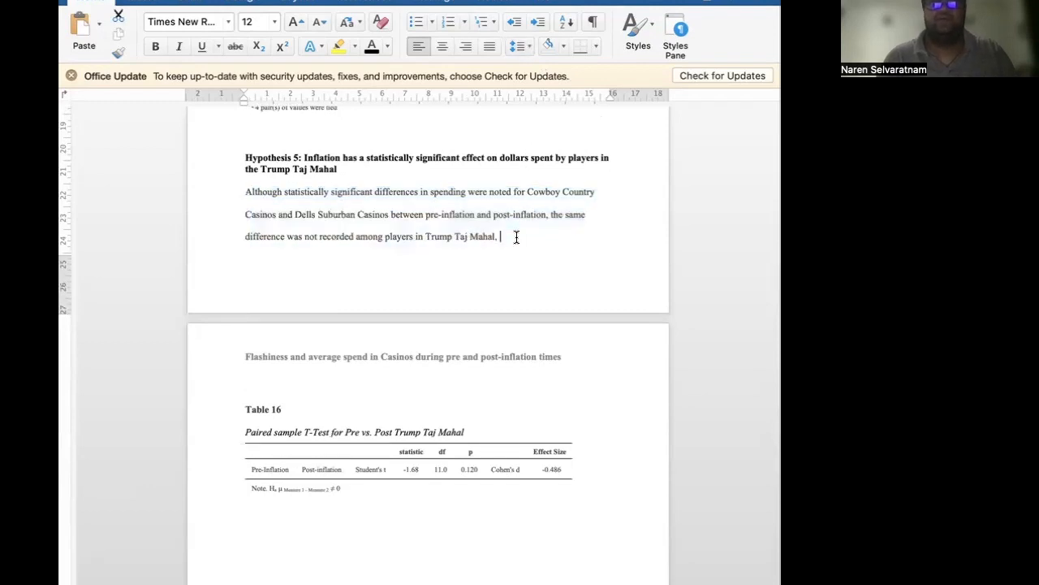
pyautogui.press('super+i')
pyautogui.write('t')
pyautogui.press('super+i')
pyautogui.write('(11) =')
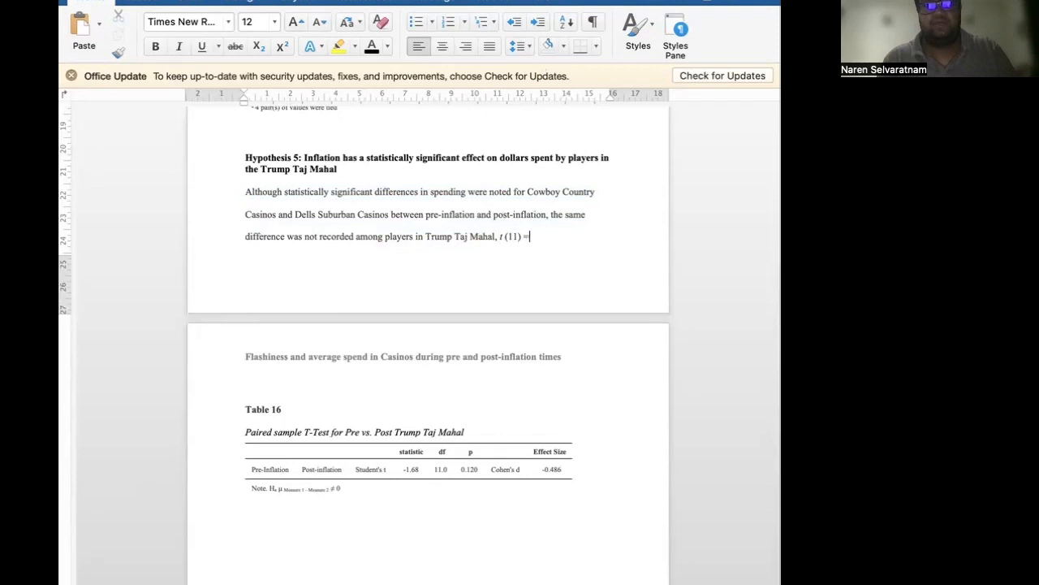
pyautogui.write('-1.68,')
pyautogui.press('super+i')
pyautogui.write('p')
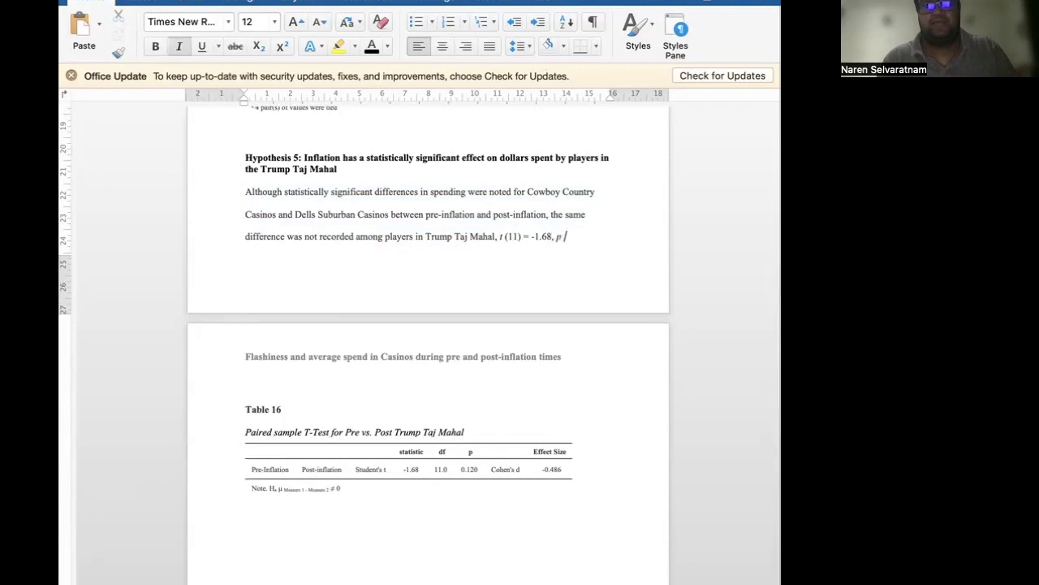
pyautogui.press('super+i')
pyautogui.write('=')
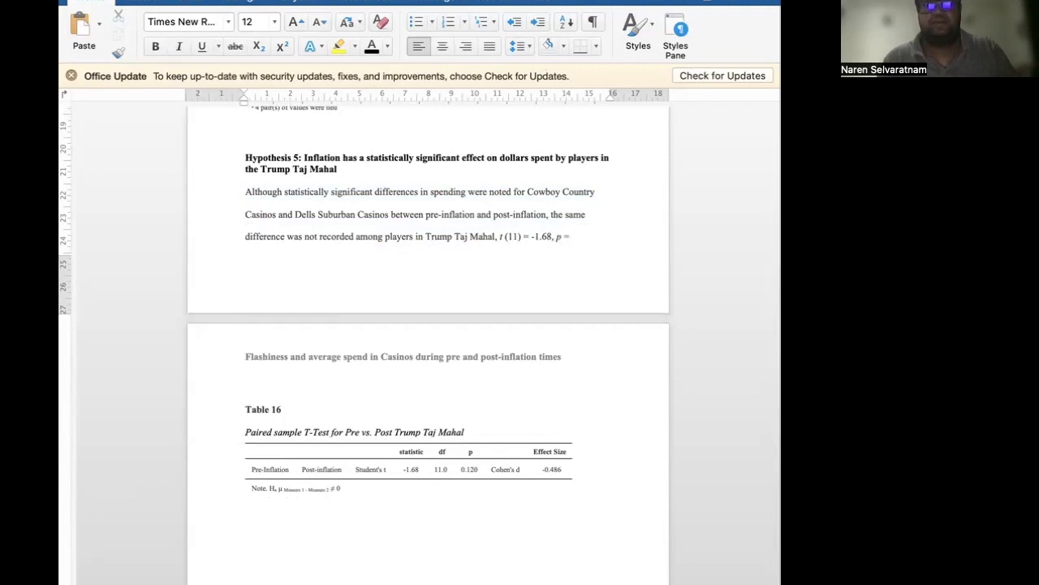
pyautogui.write(' .120,')
# Finish the Hypothesis 5 sentence with the effect size "d = -.486.", with the d in italics.
pyautogui.press('super+i')
pyautogui.write('d')
pyautogui.press('super+i')
pyautogui.write('= -')
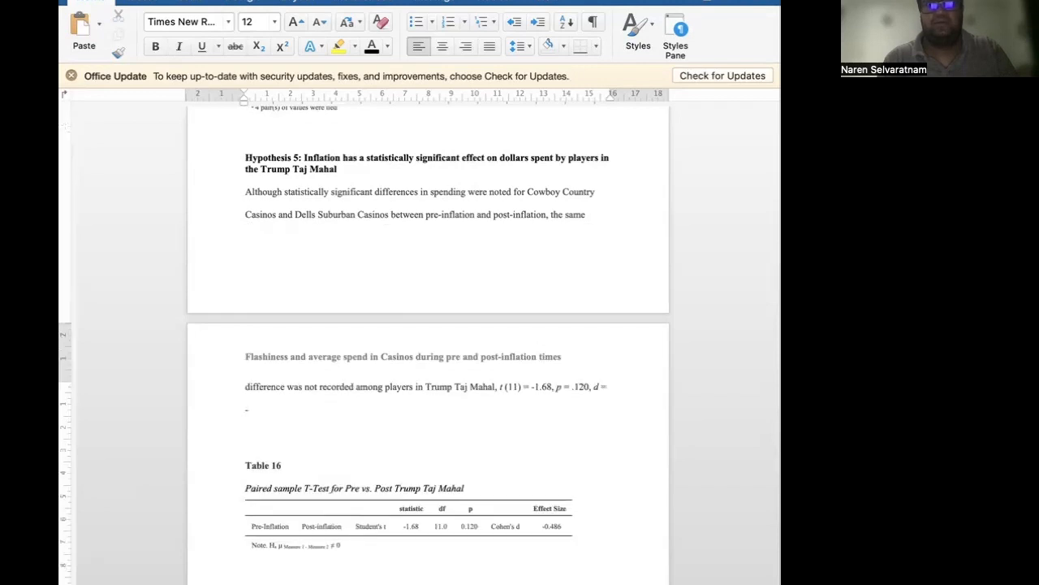
pyautogui.write('.48')
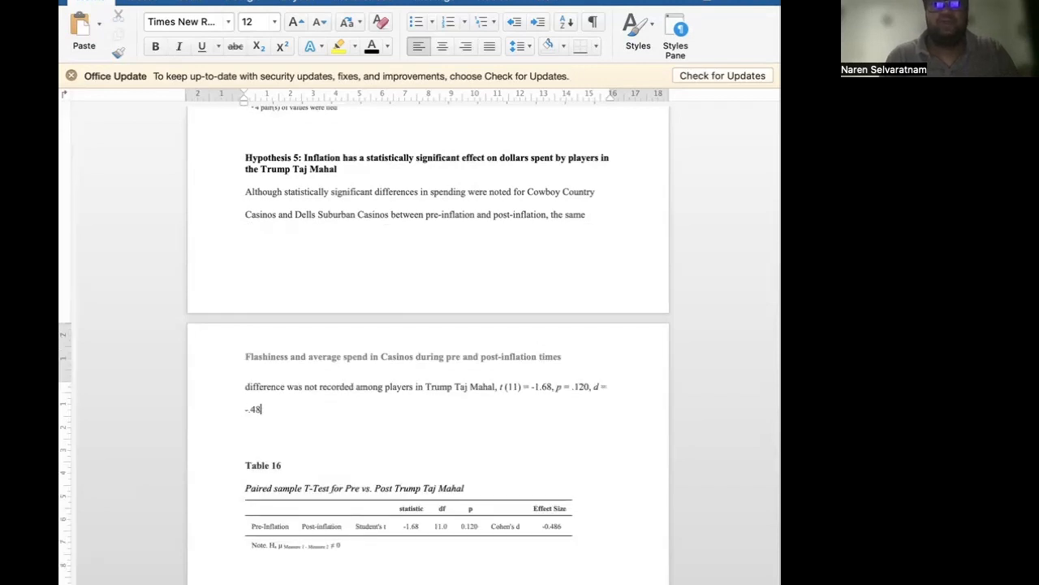
pyautogui.write('6.')
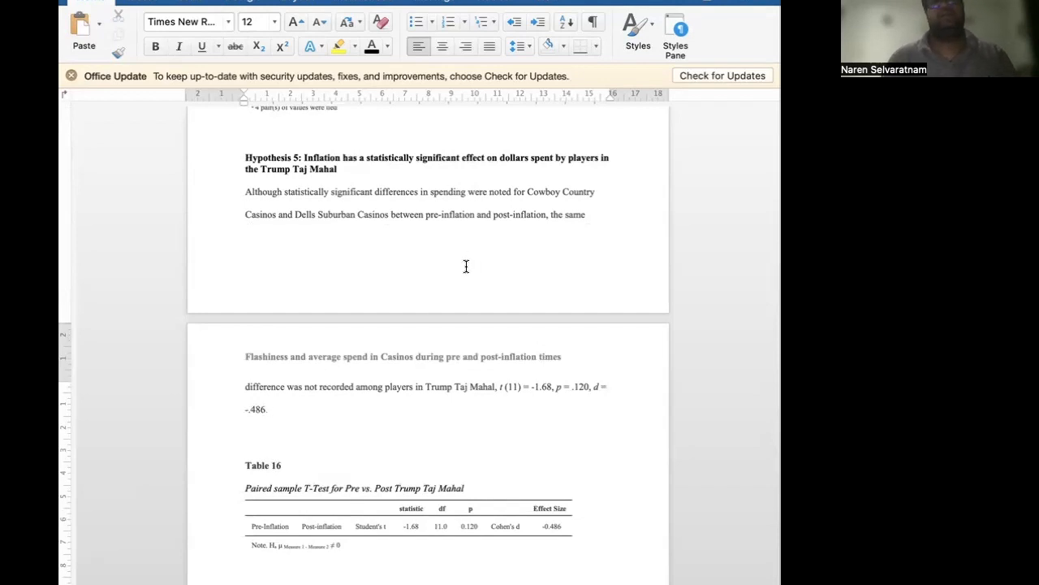
# Append "Thus, H5 is rejected." with the 5 as subscript, and delete the surplus empty line above Table 16.
pyautogui.write(' Thus, H5')
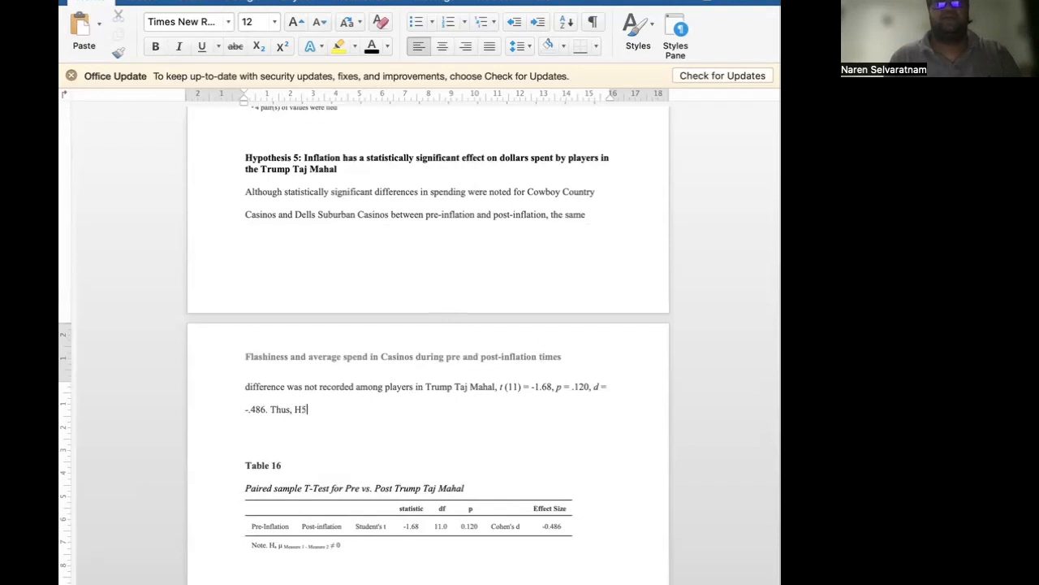
pyautogui.write(' is rejected.')
pyautogui.moveTo(308, 406); pyautogui.dragTo(302, 406)
pyautogui.click(259, 47)
pyautogui.click(261, 439)
pyautogui.press('BackSpace')
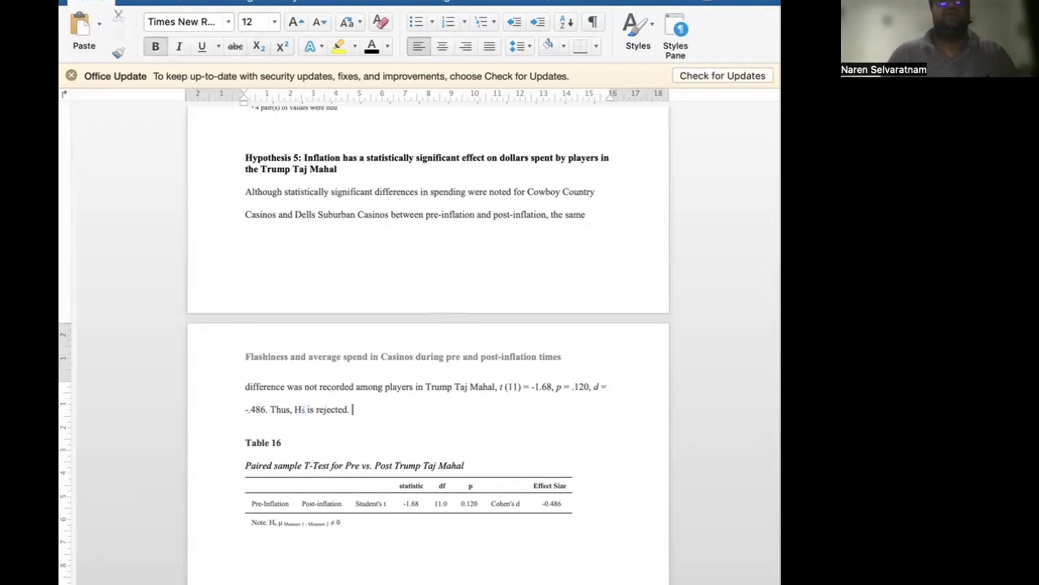
# Copy the "Results" heading from the start of the chapter and paste it below the Table 16 note.
pyautogui.scroll(-1, 263, 440)
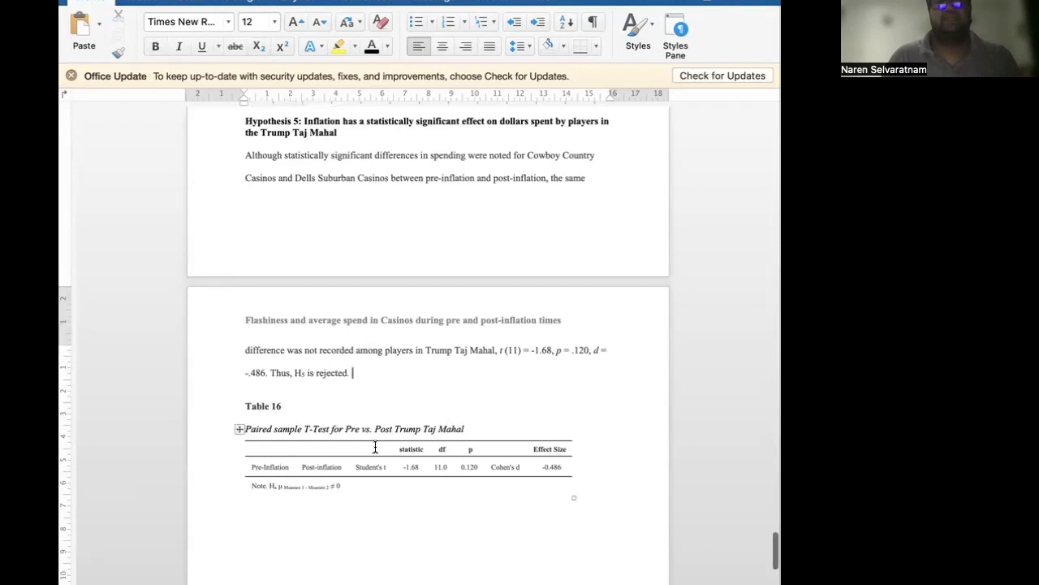
pyautogui.scroll(-2, 383, 524)
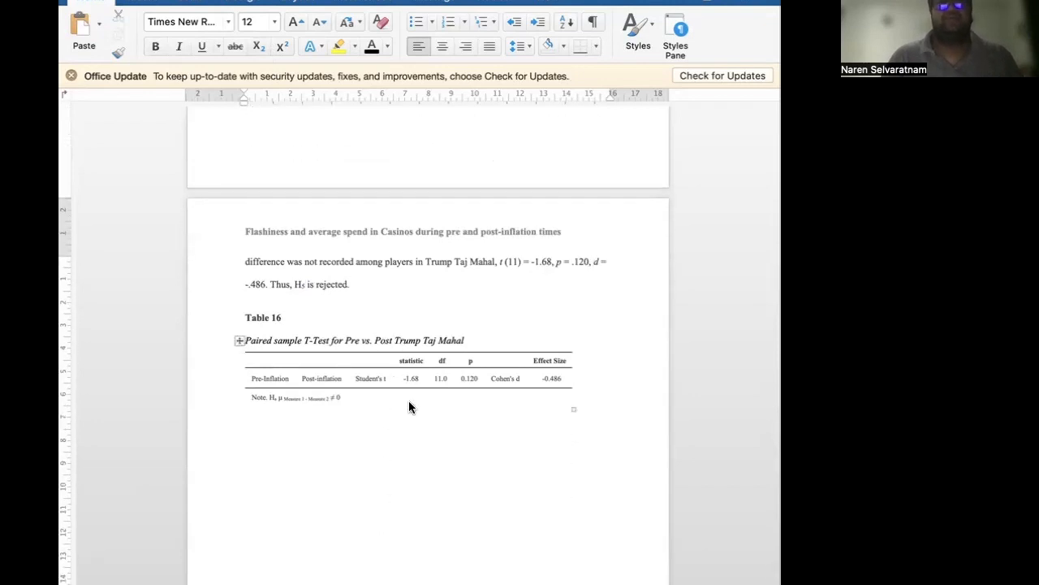
pyautogui.scroll(15, 353, 422)
pyautogui.scroll(20, 353, 422)
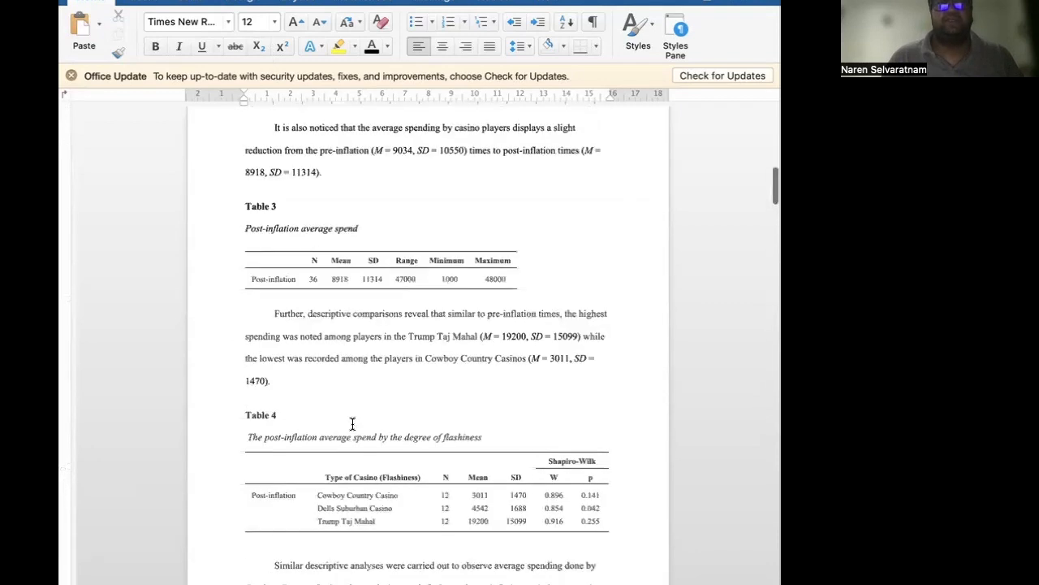
pyautogui.moveTo(444, 183); pyautogui.dragTo(414, 182)
pyautogui.press('super+c')
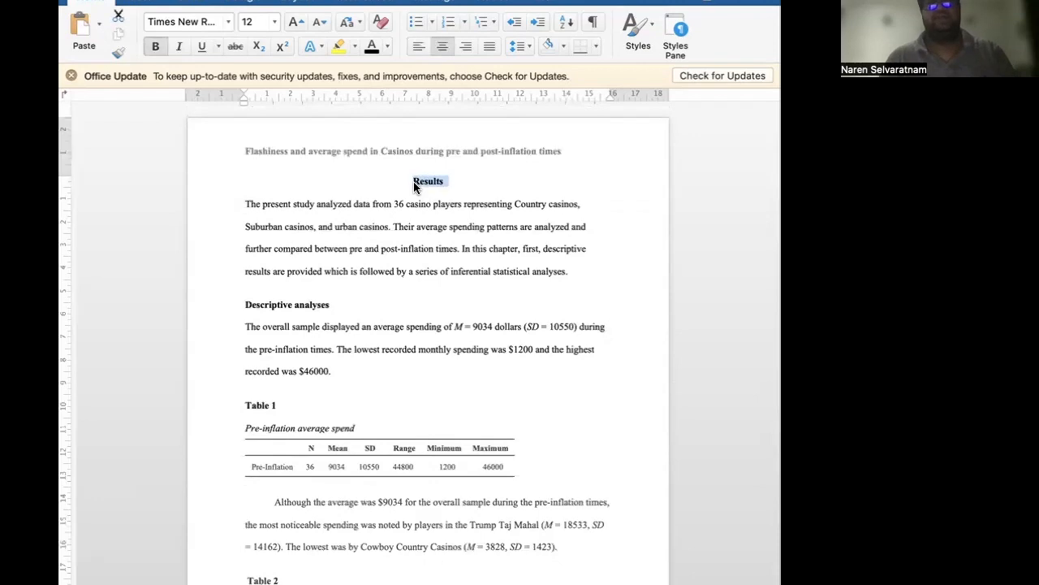
pyautogui.scroll(-20, 423, 297)
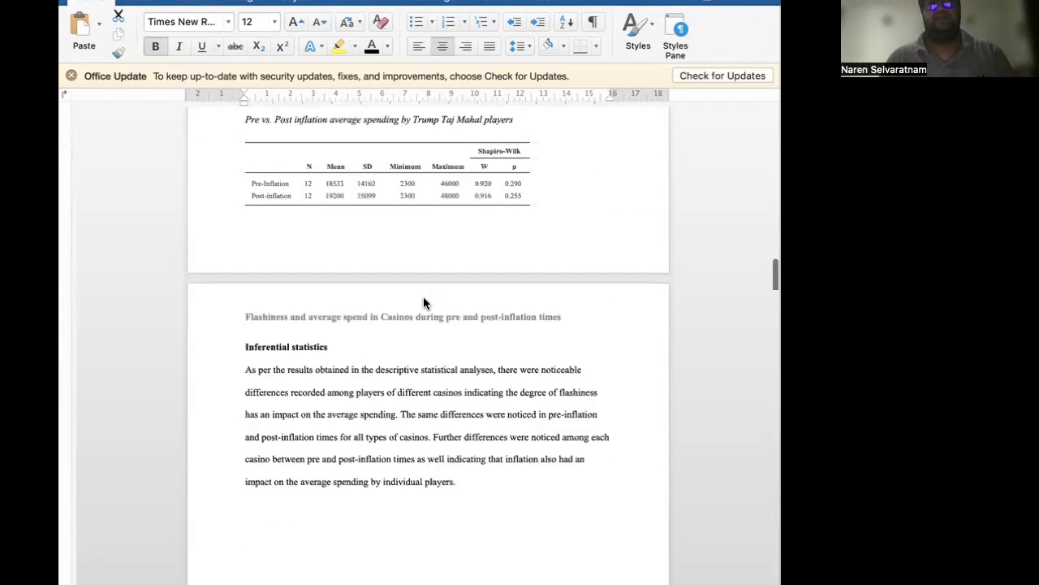
pyautogui.scroll(-20, 423, 296)
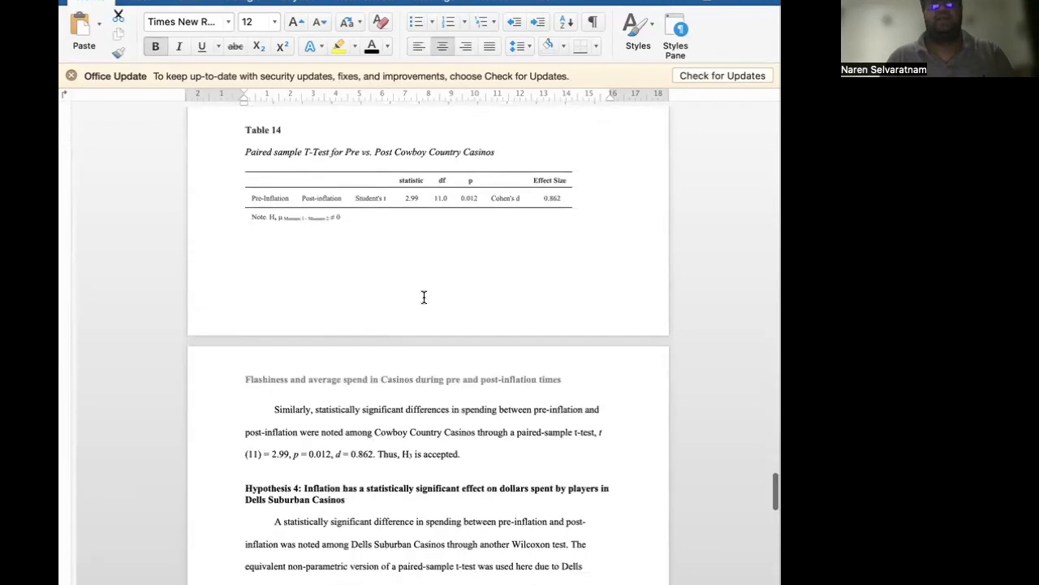
pyautogui.scroll(-15, 423, 297)
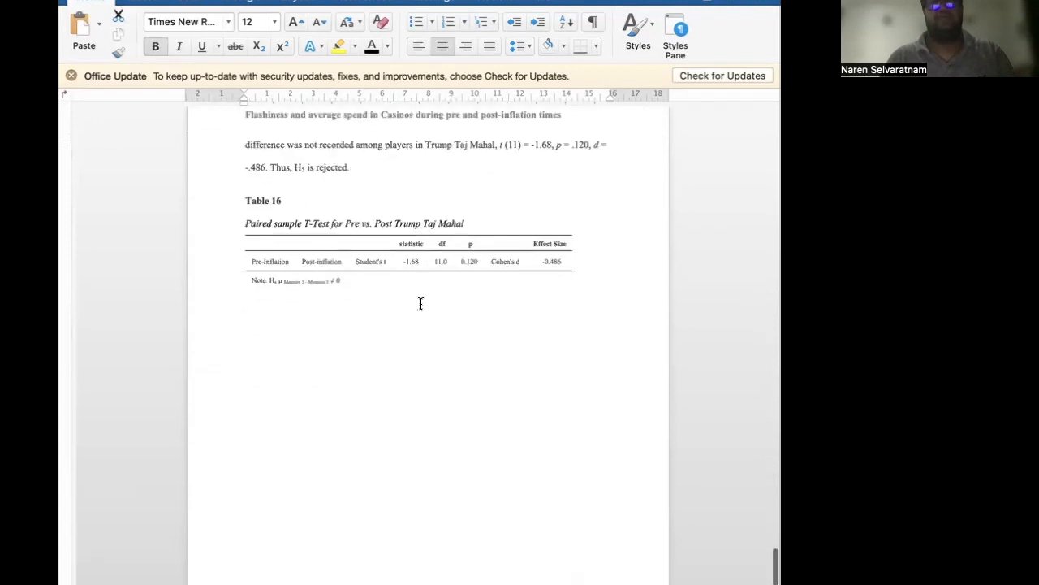
pyautogui.press('super+v')
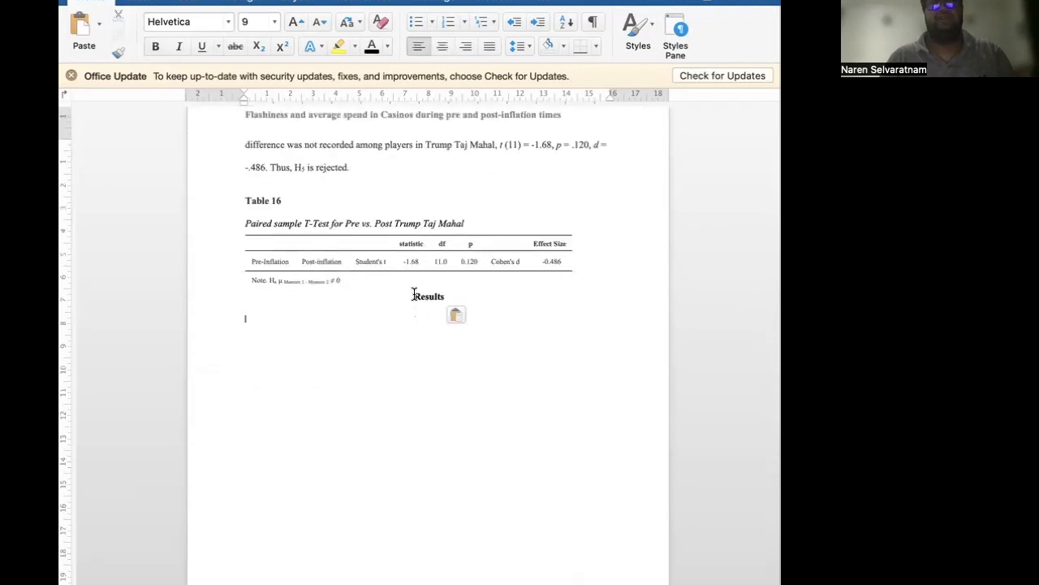
# Replace the text of the pasted heading below Table 16 with "Discussion".
pyautogui.moveTo(443, 304); pyautogui.dragTo(412, 303)
pyautogui.write('Discussion')
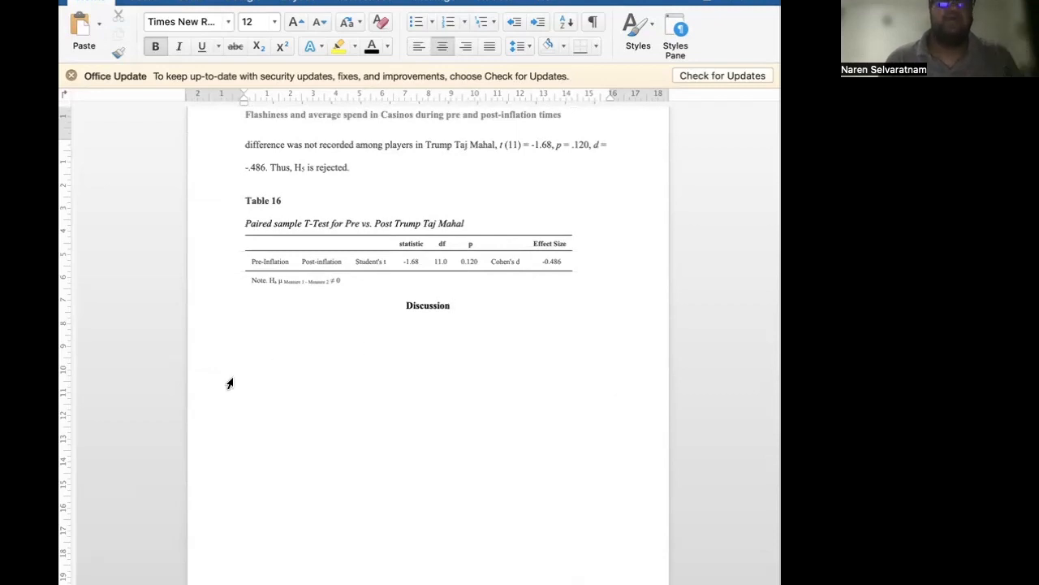
pyautogui.scroll(3, 229, 383)
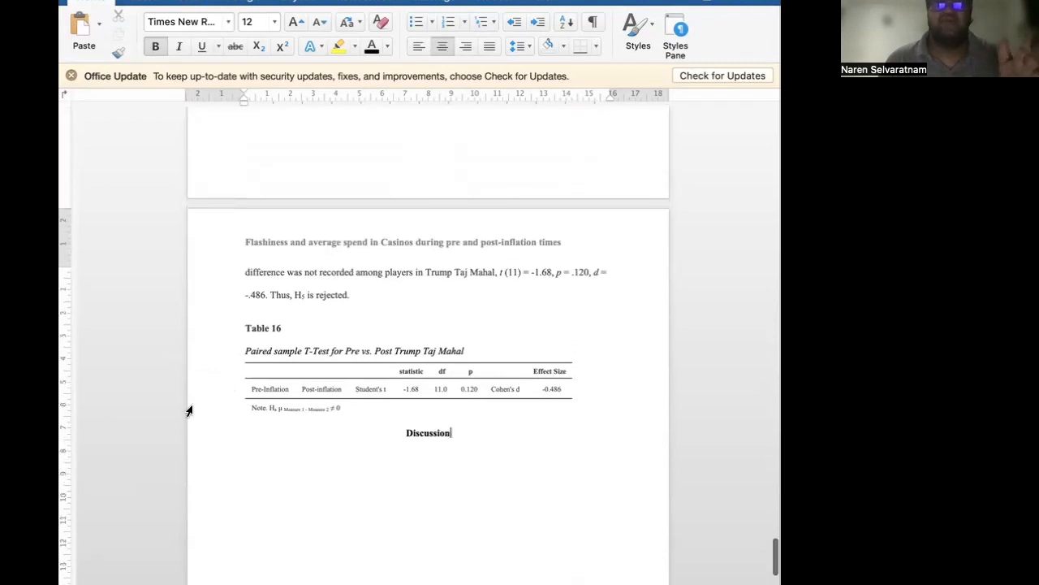
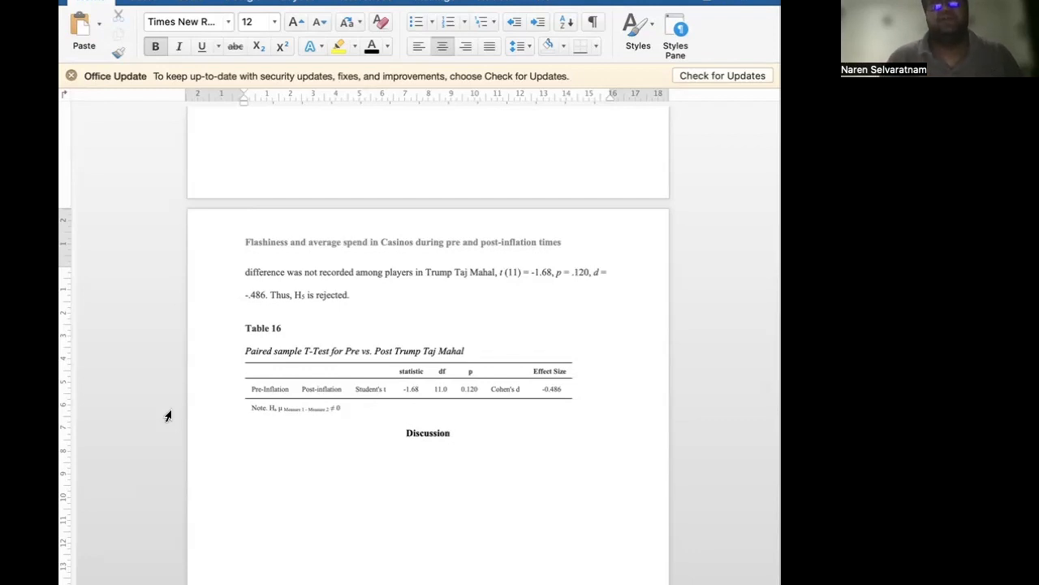
# Delete the empty line between the Table 15 notes and the Hypothesis 5 heading.
pyautogui.scroll(8, 168, 415)
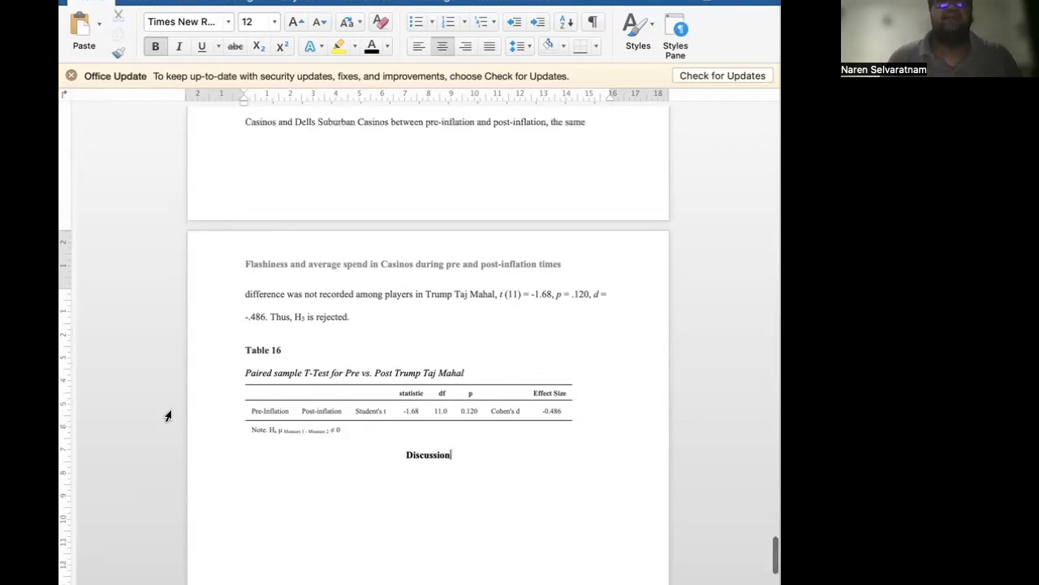
pyautogui.click(255, 342)
pyautogui.press('Down')
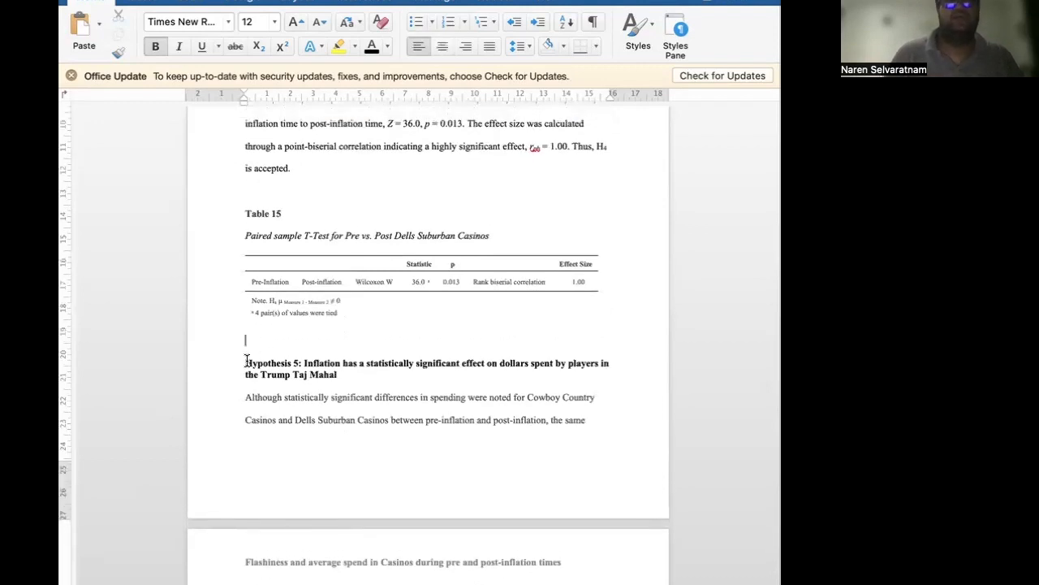
pyautogui.press('BackSpace')
# Review the Results chapter from its opening paragraph through the descriptive analyses in Tables 1 to 7.
pyautogui.scroll(3, 419, 336)
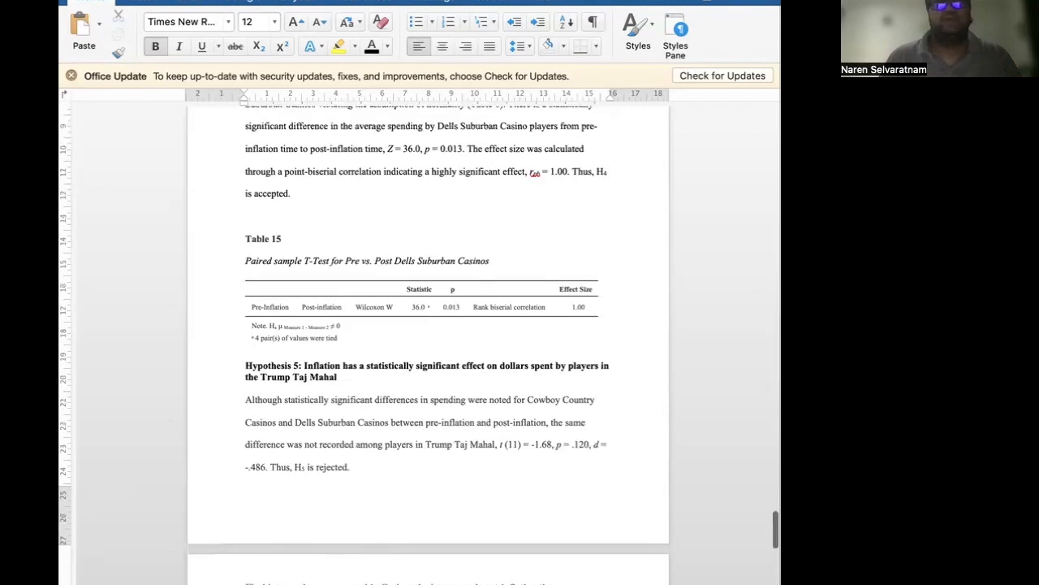
pyautogui.scroll(15, 419, 336)
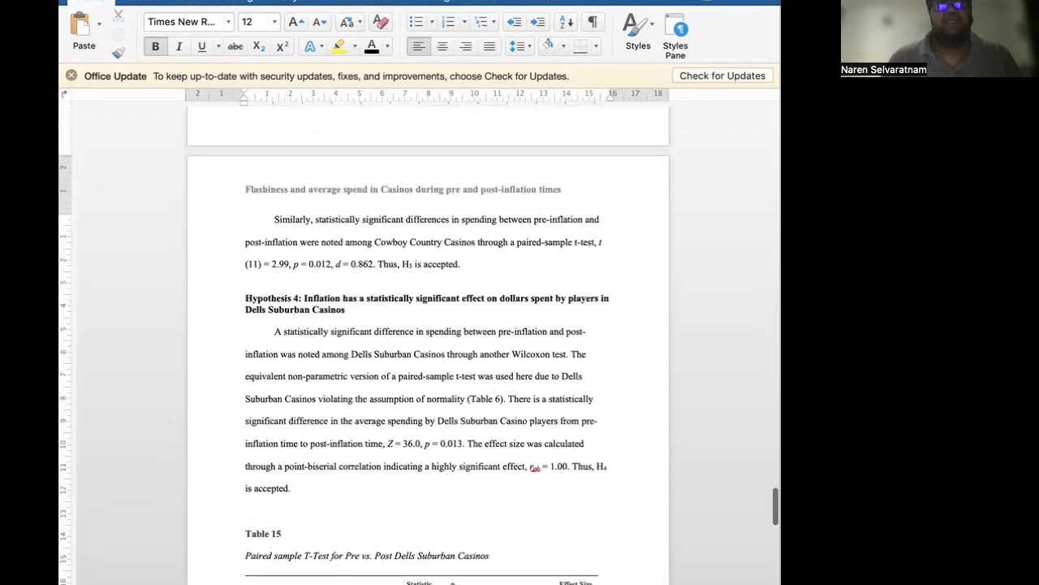
pyautogui.scroll(20, 419, 336)
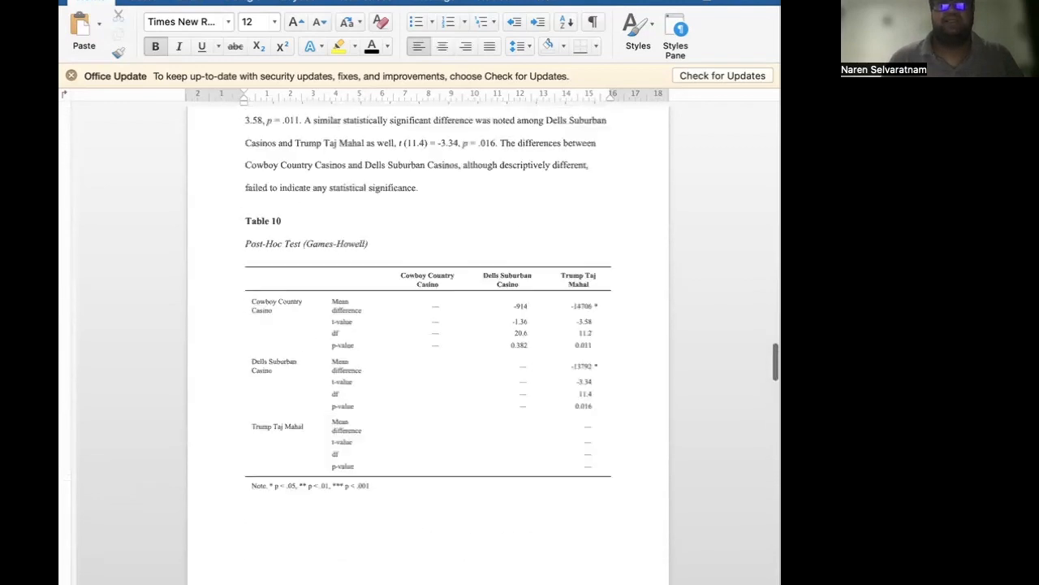
pyautogui.scroll(20, 428, 336)
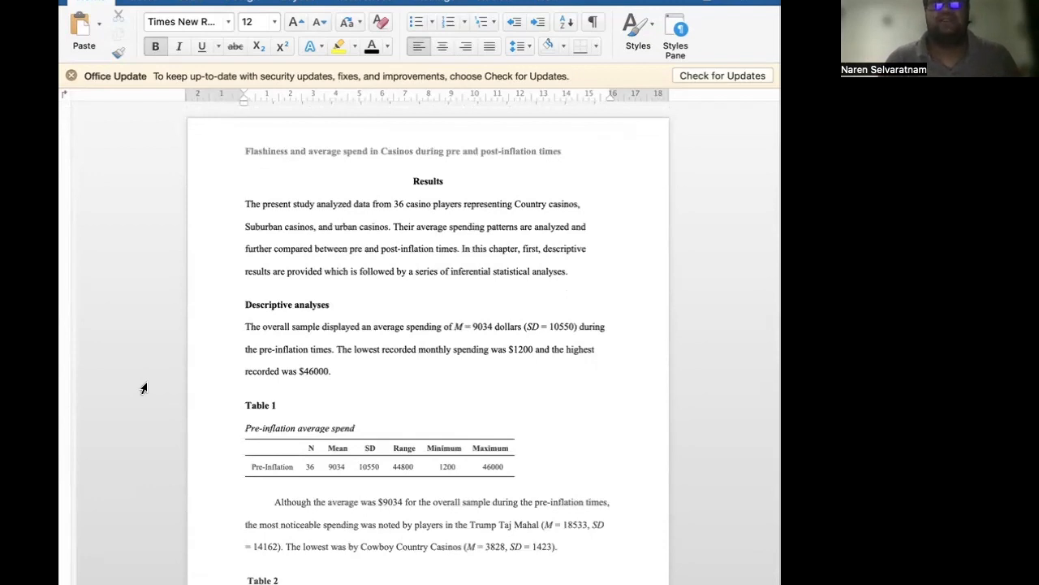
pyautogui.scroll(-2, 143, 388)
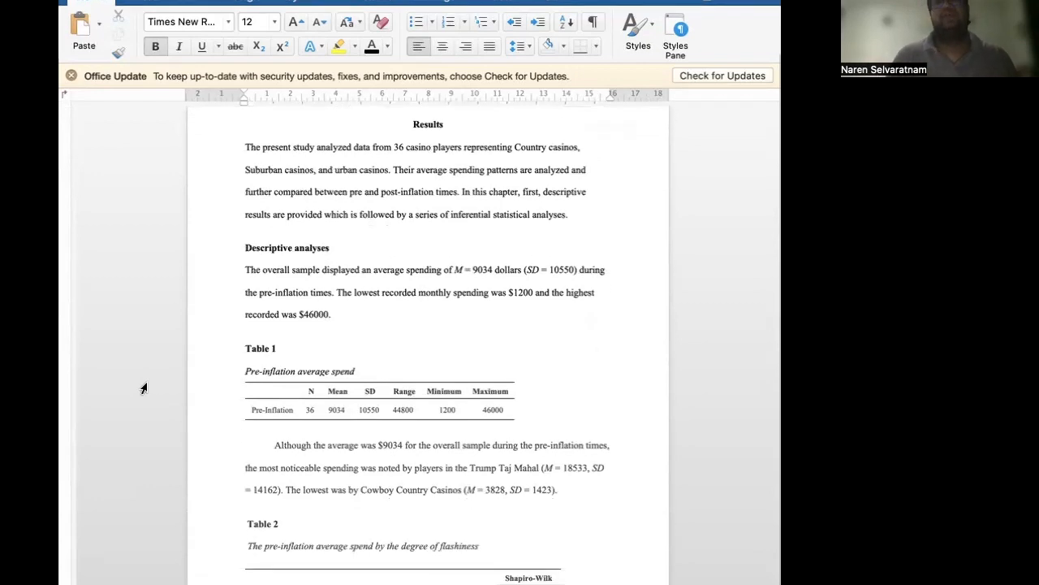
pyautogui.scroll(1, 143, 390)
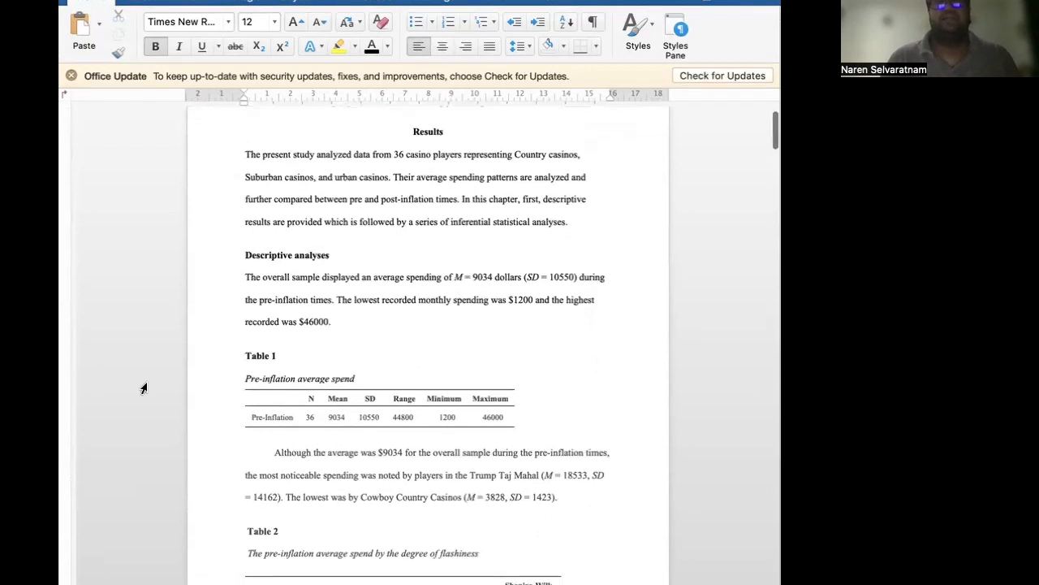
pyautogui.tripleClick(321, 253)
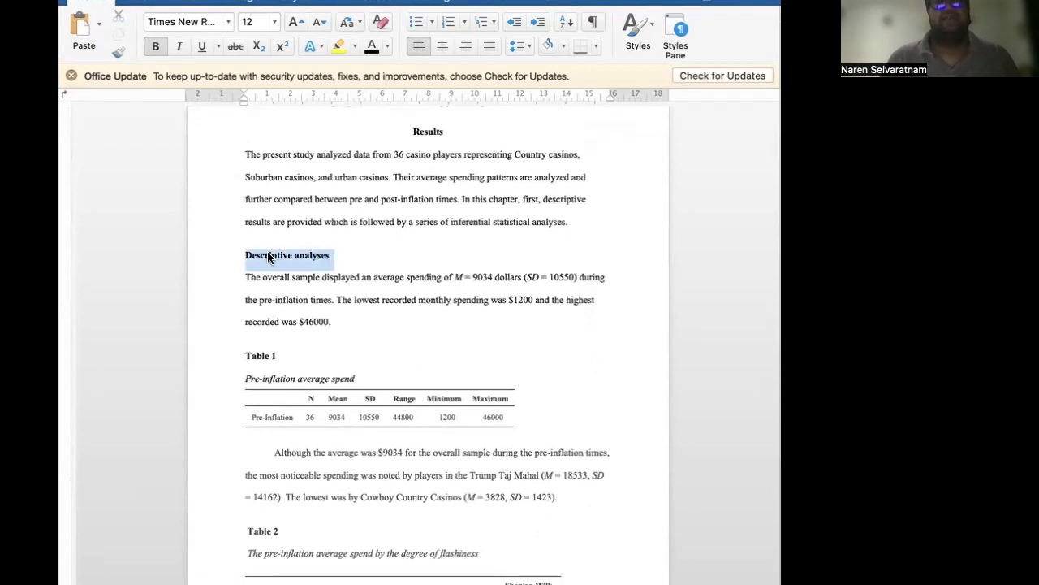
pyautogui.scroll(-3, 181, 332)
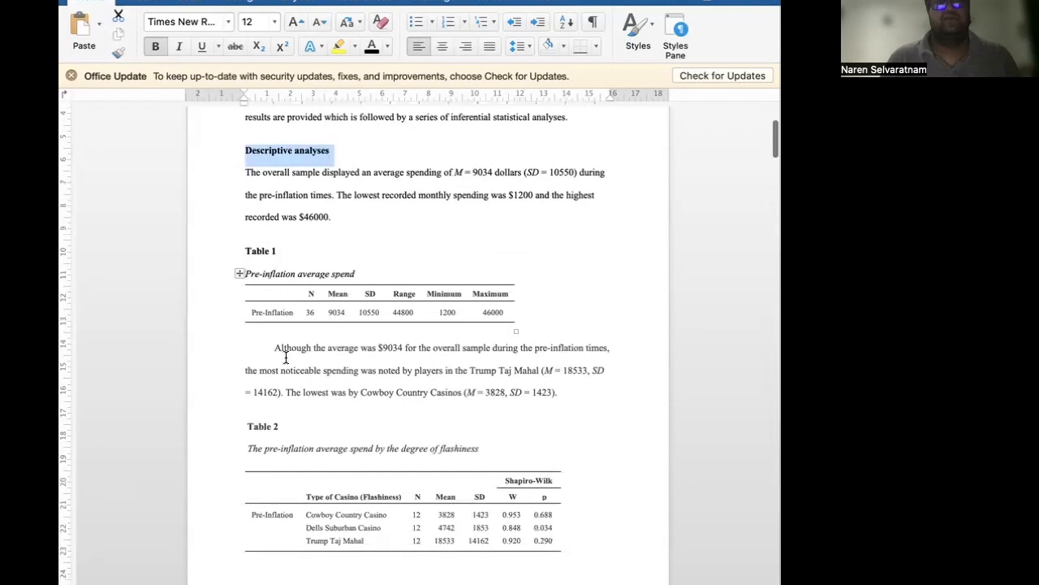
pyautogui.scroll(-5, 309, 357)
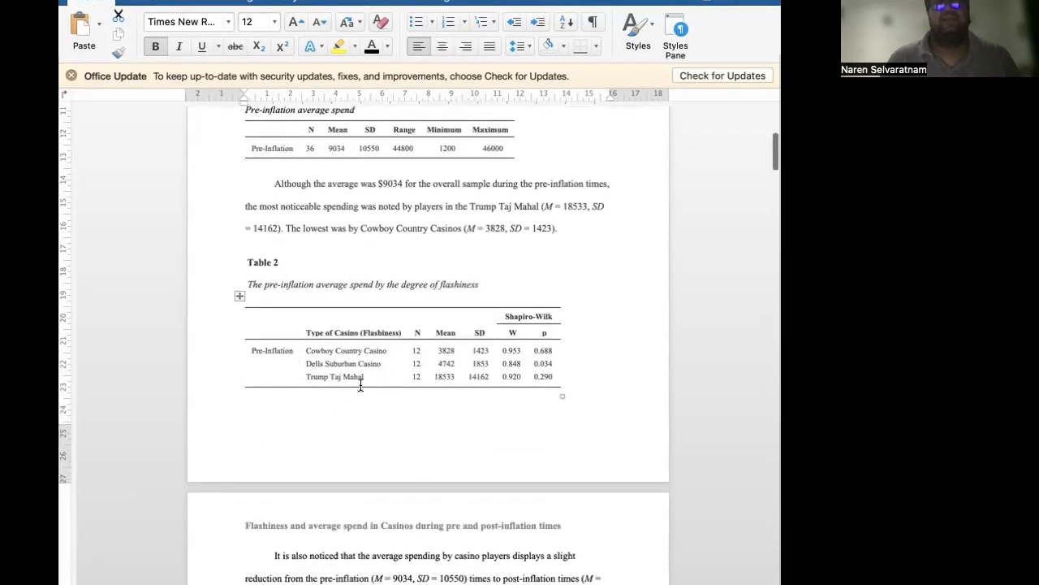
pyautogui.scroll(-10, 357, 388)
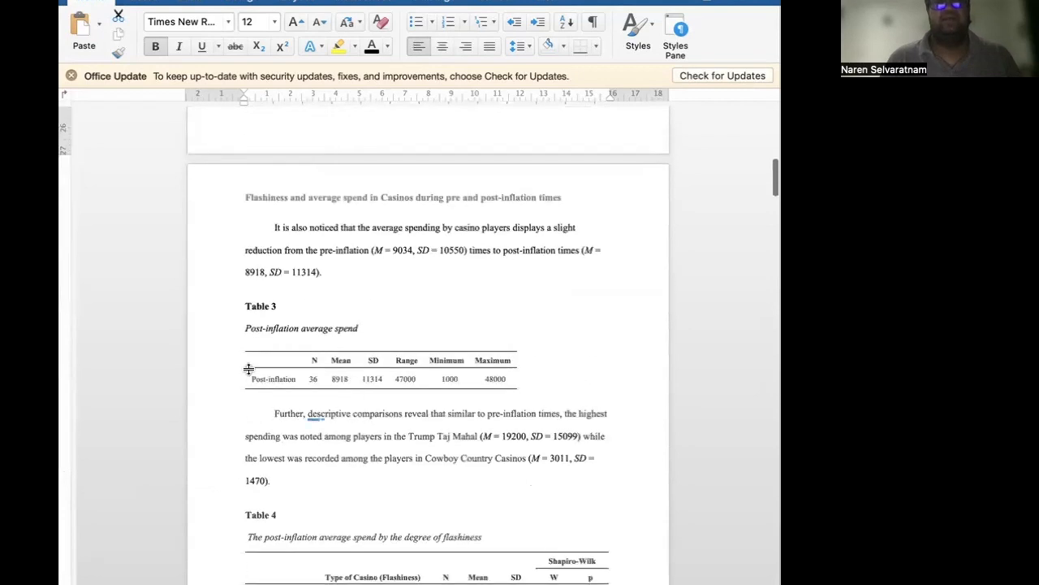
pyautogui.scroll(-5, 308, 370)
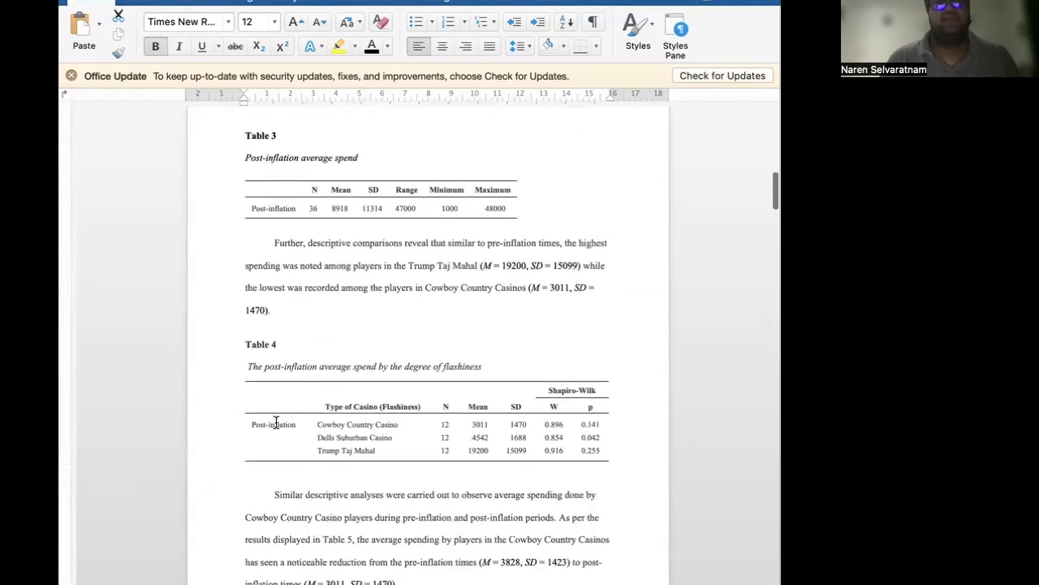
pyautogui.scroll(-12, 317, 451)
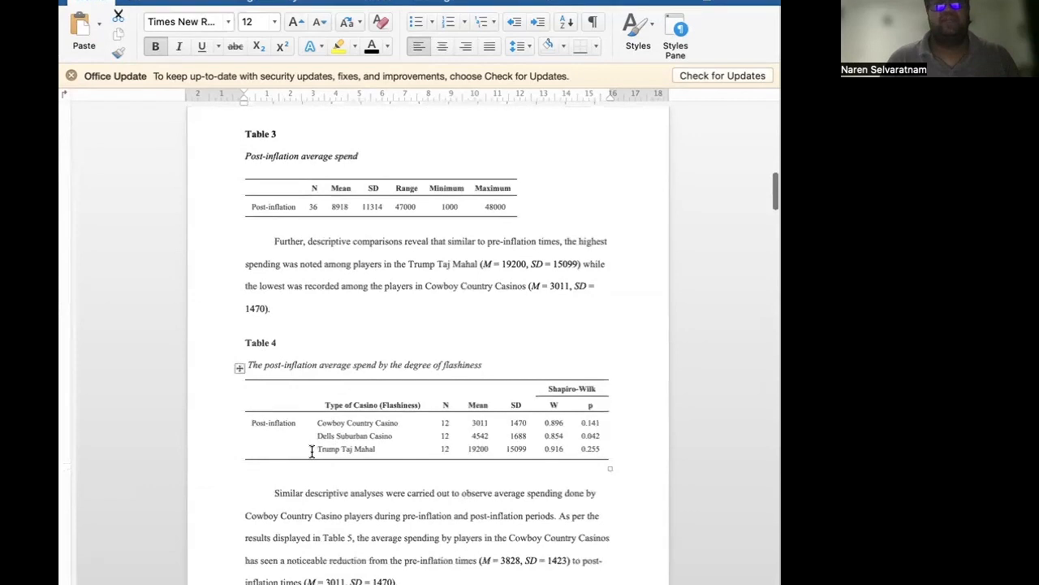
pyautogui.scroll(-1, 309, 454)
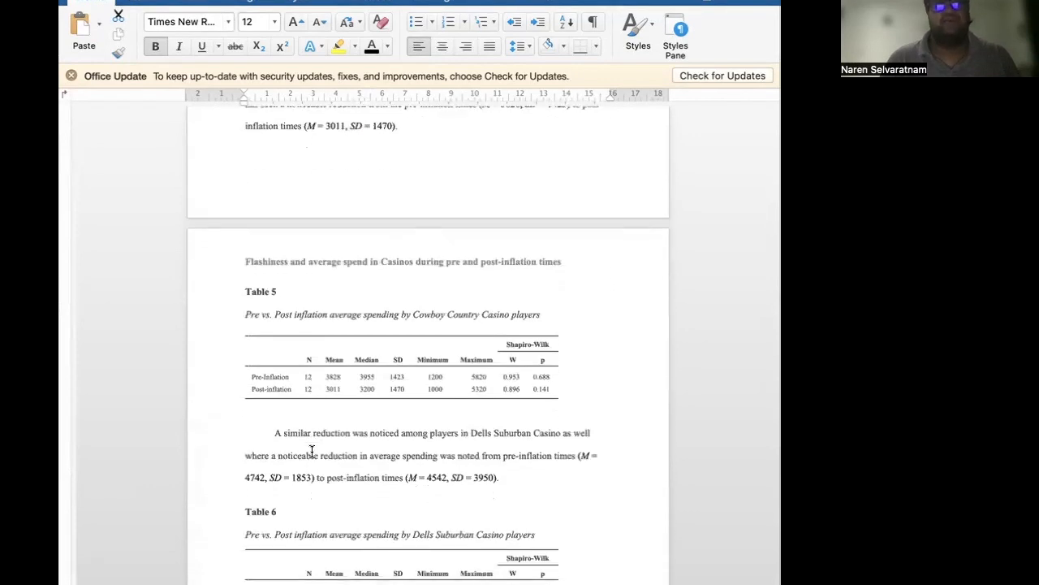
pyautogui.scroll(-2, 312, 453)
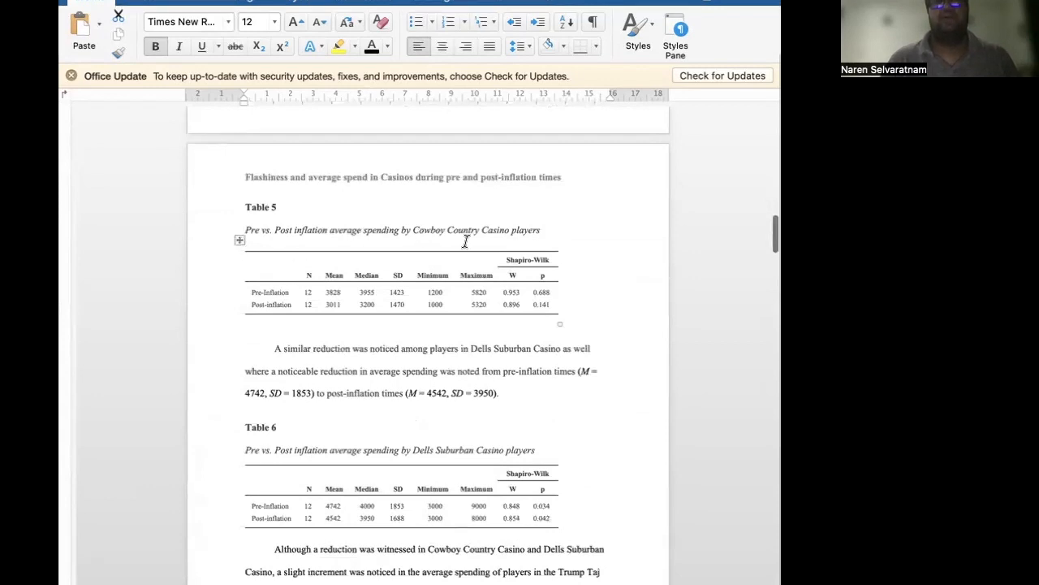
pyautogui.scroll(-5, 415, 302)
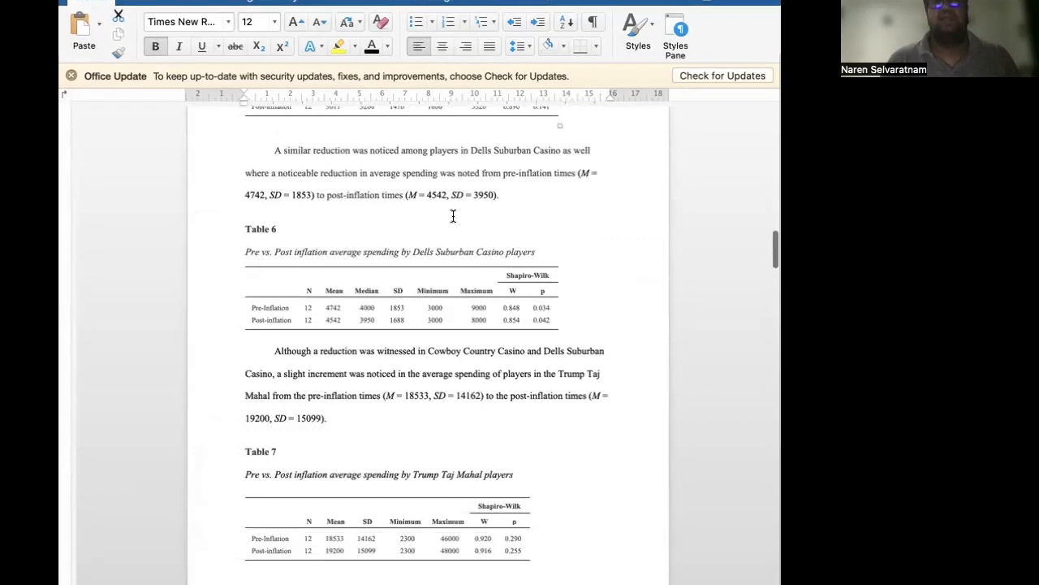
pyautogui.scroll(-6, 434, 227)
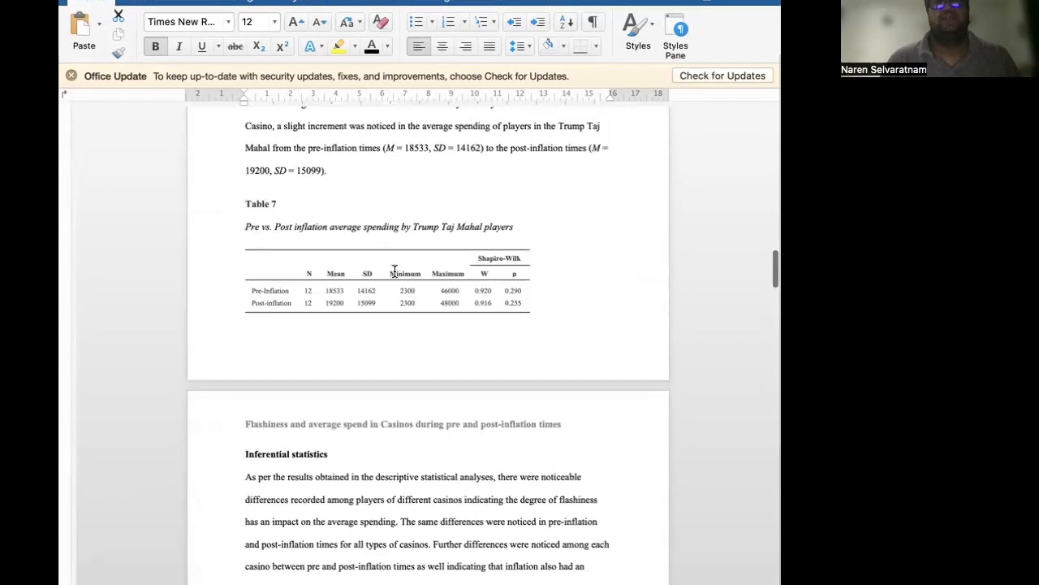
# Recheck the descriptive tables on spending by degree of flashiness and the pre- versus post-inflation tables for each casino.
pyautogui.scroll(20, 357, 265)
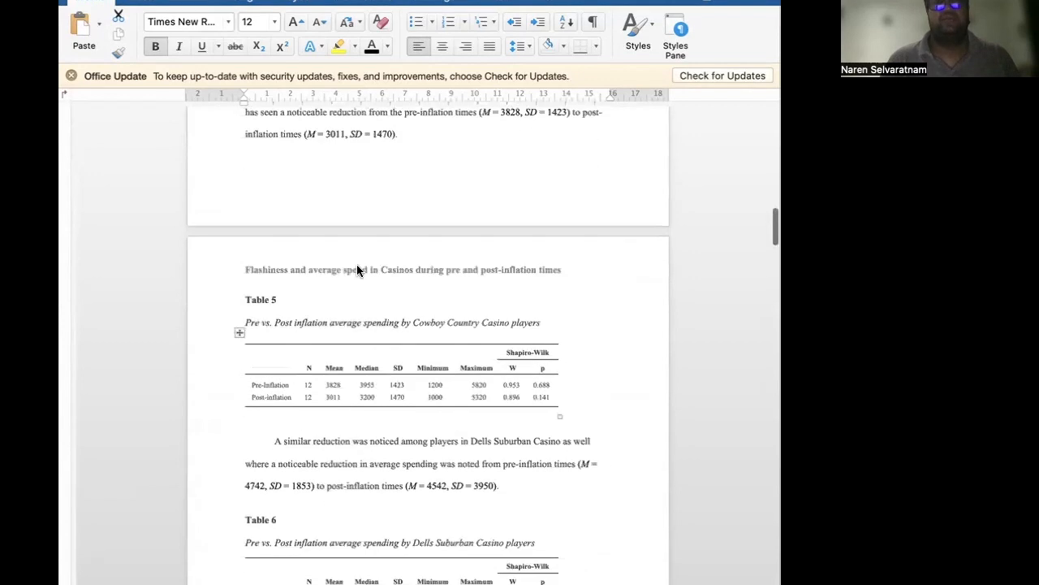
pyautogui.scroll(5, 357, 266)
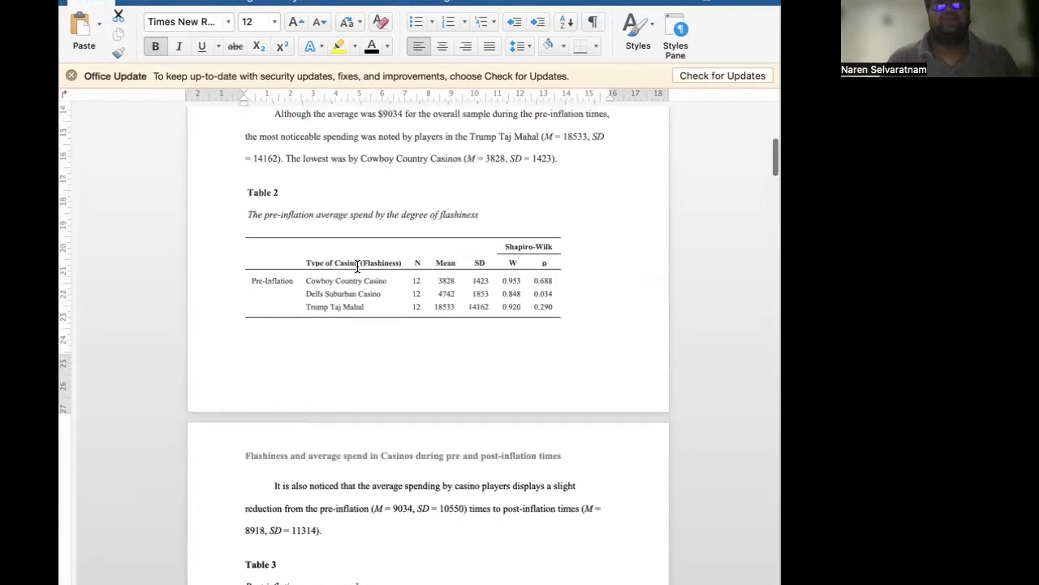
pyautogui.scroll(5, 357, 267)
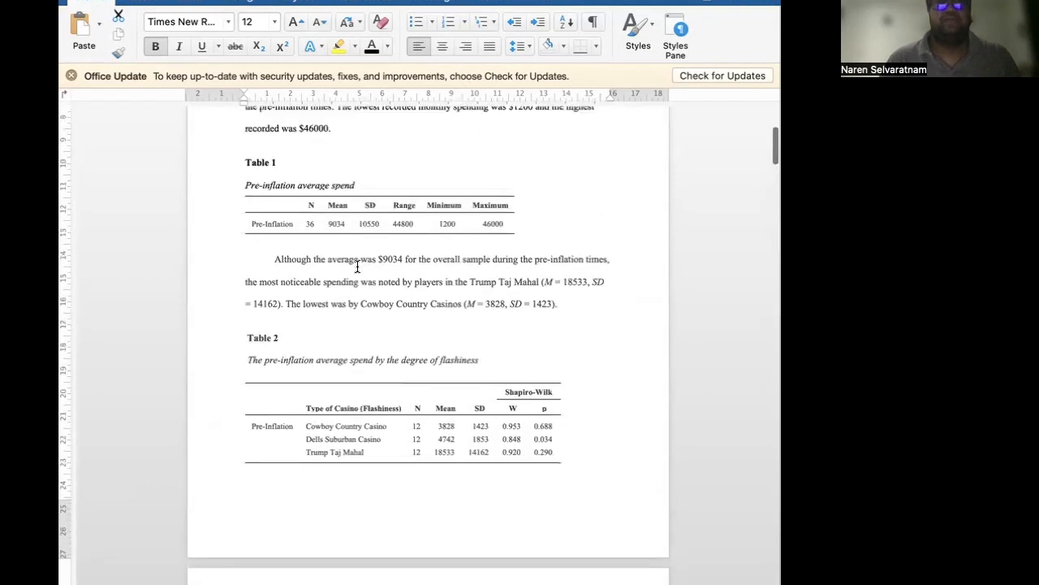
pyautogui.scroll(-3, 358, 266)
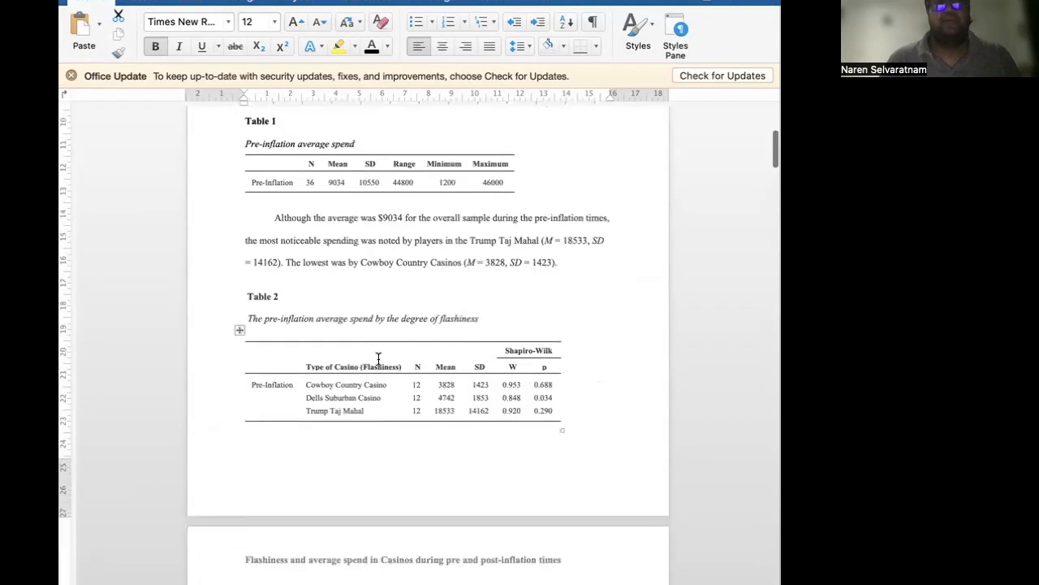
pyautogui.scroll(6, 362, 401)
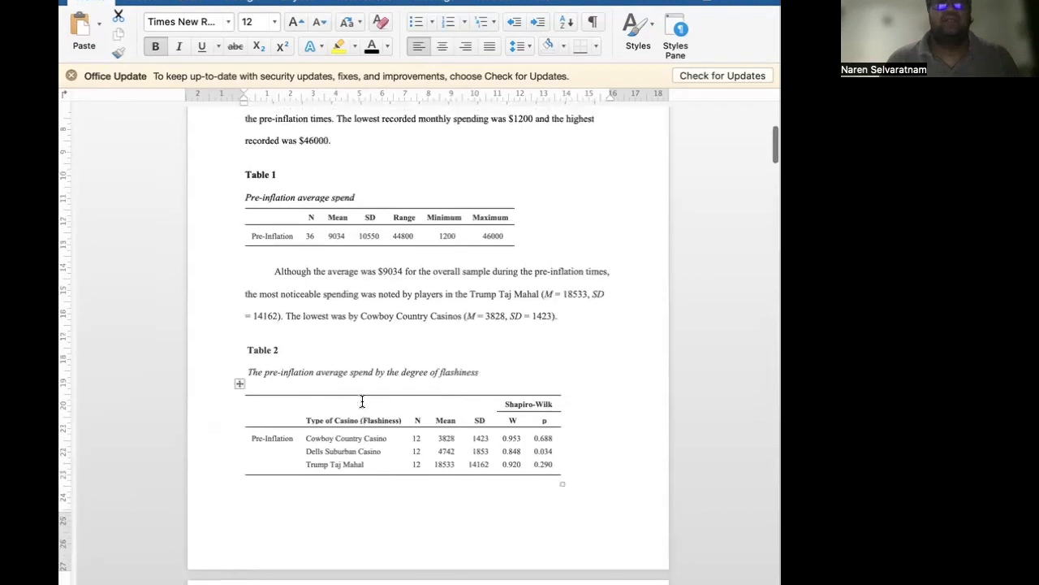
pyautogui.scroll(-9, 362, 401)
pyautogui.scroll(-7, 362, 401)
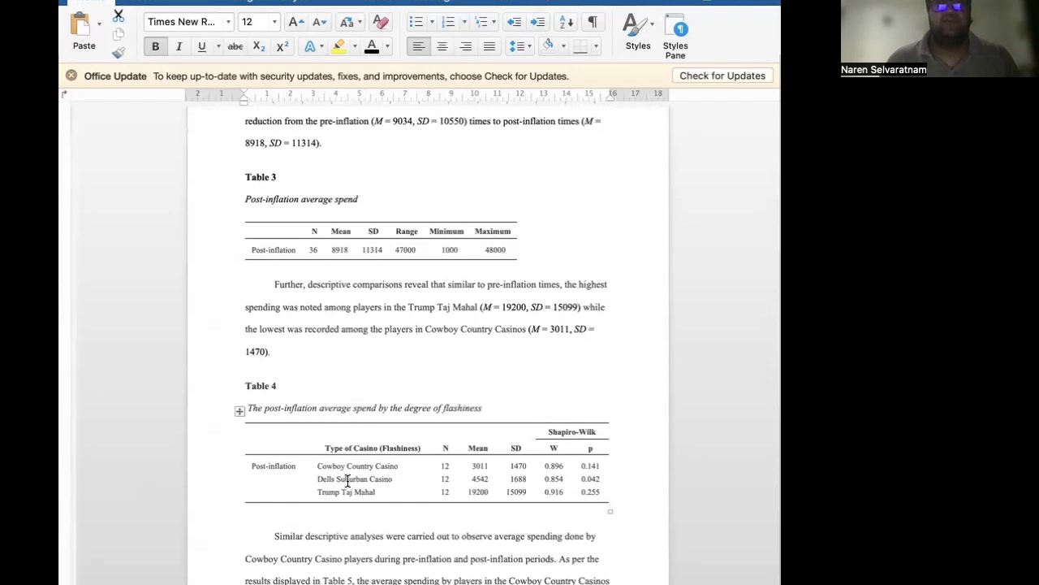
pyautogui.scroll(-15, 347, 480)
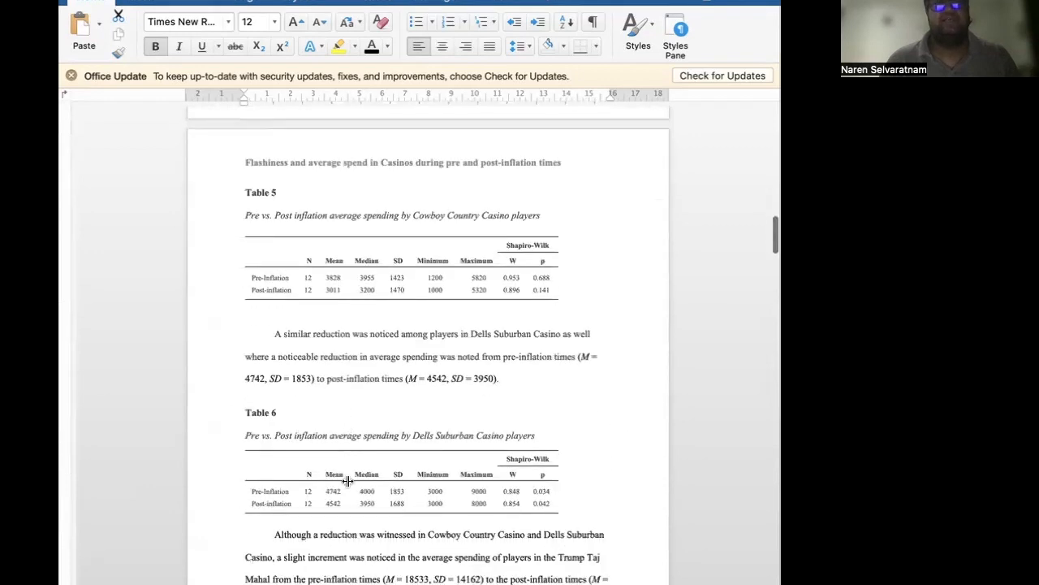
pyautogui.scroll(-1, 348, 481)
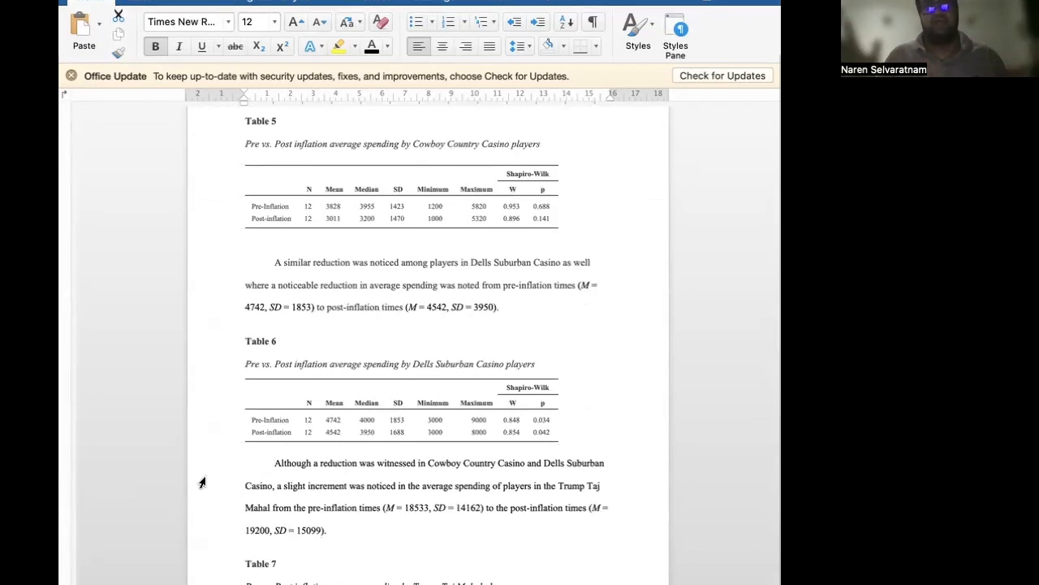
pyautogui.scroll(-10, 202, 482)
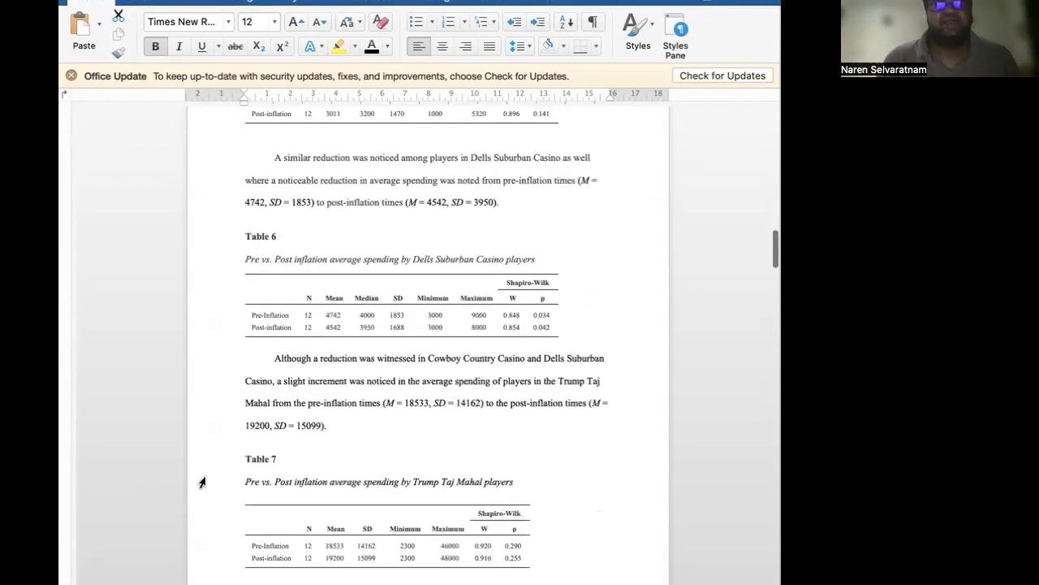
# Review the inferential statistics introduction and the Hypothesis 1 and 2 sections, including their homogeneity, ANOVA and post-hoc tables.
pyautogui.scroll(-14, 202, 482)
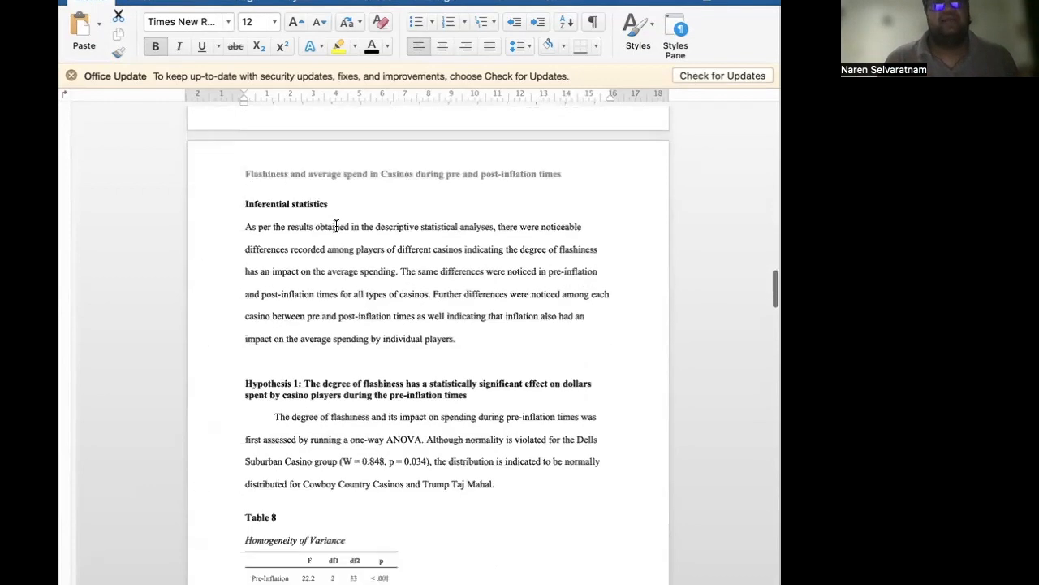
pyautogui.scroll(-5, 162, 359)
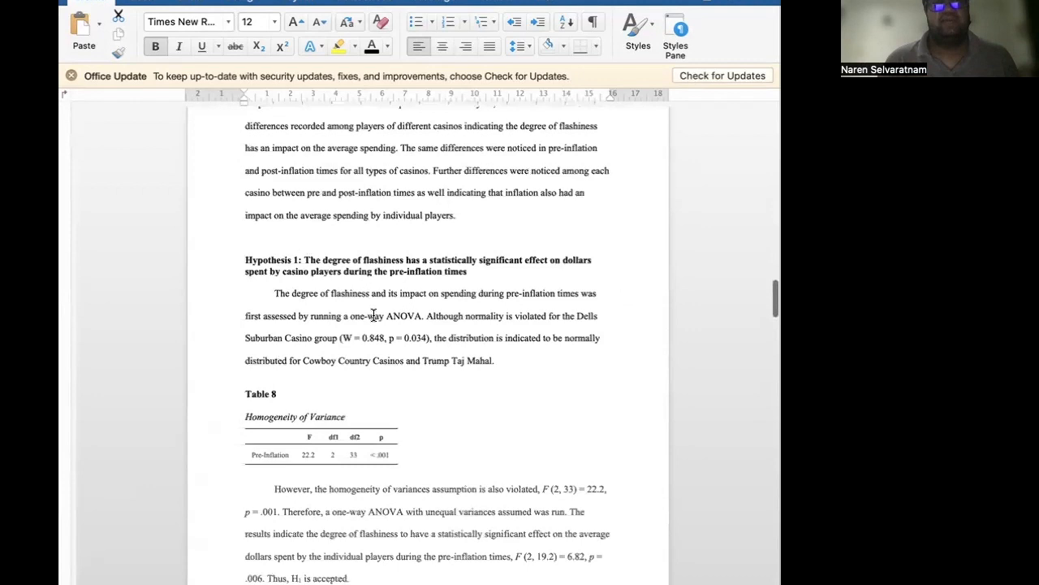
pyautogui.scroll(-5, 304, 395)
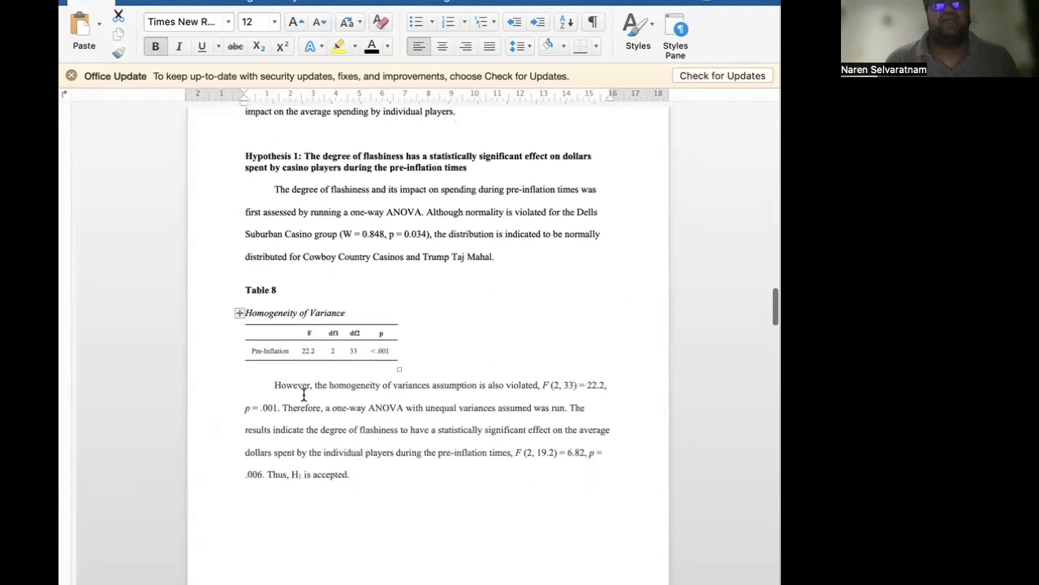
pyautogui.scroll(-20, 402, 395)
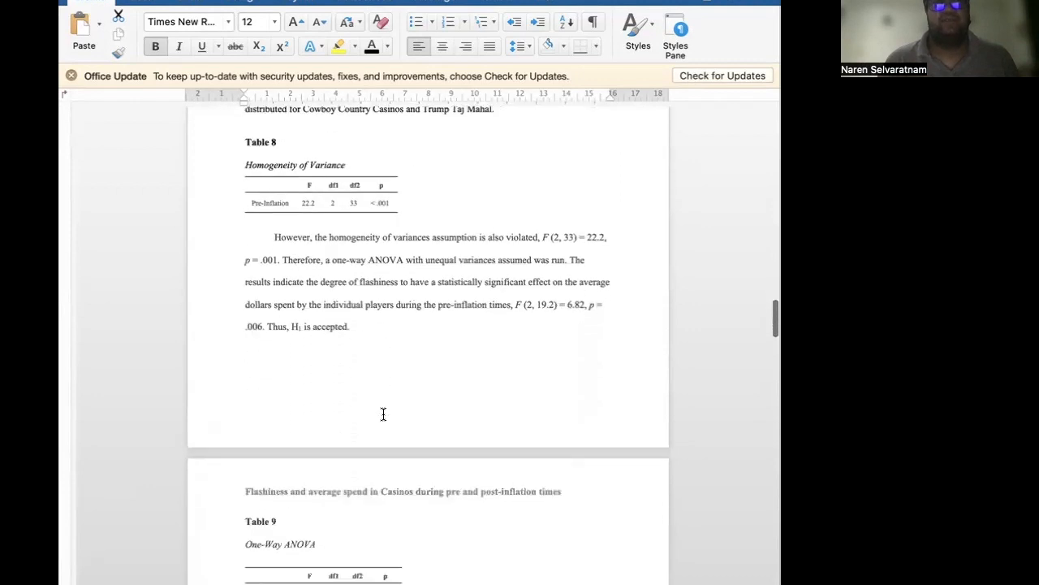
pyautogui.scroll(-20, 383, 414)
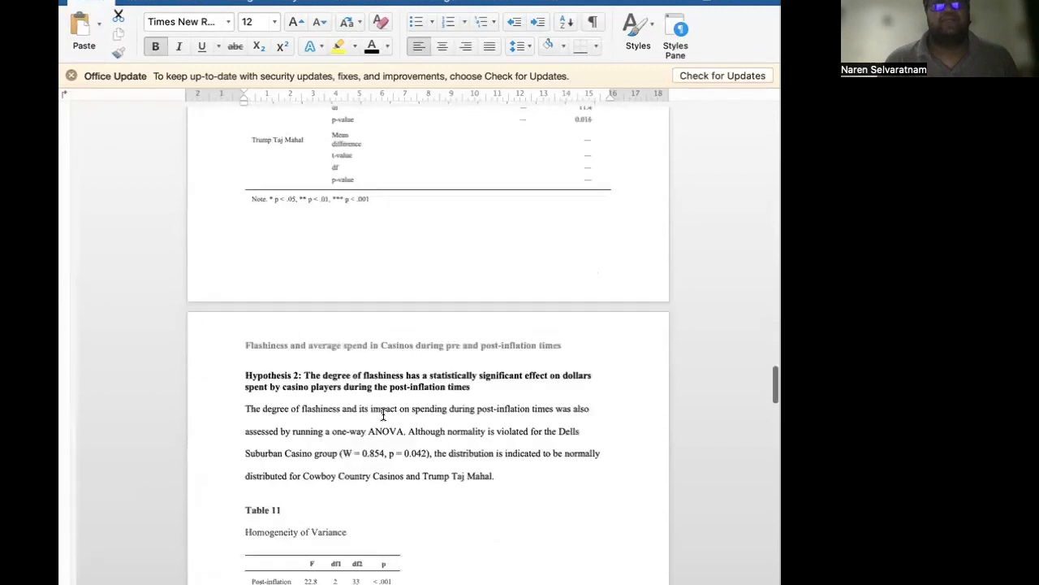
pyautogui.scroll(-9, 414, 465)
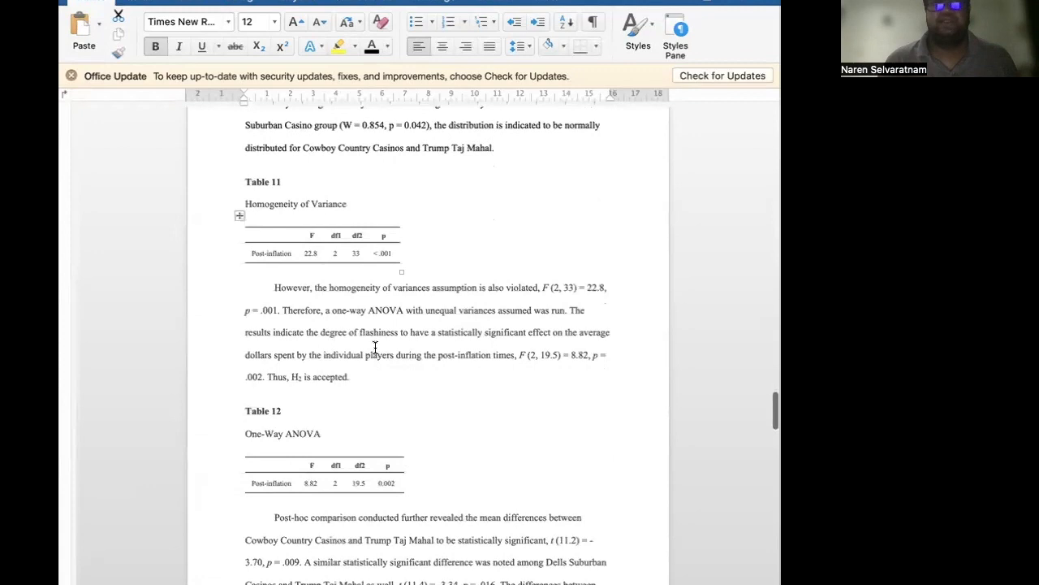
pyautogui.scroll(-20, 376, 464)
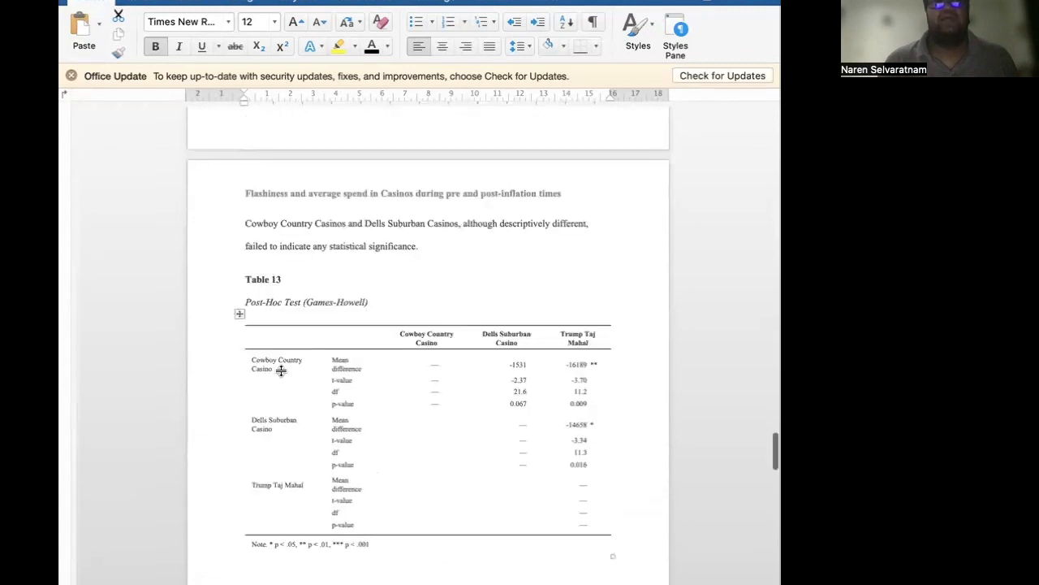
# Review the Hypothesis 3 to 5 sections with Tables 14 to 16, through to the Discussion heading.
pyautogui.scroll(-17, 438, 444)
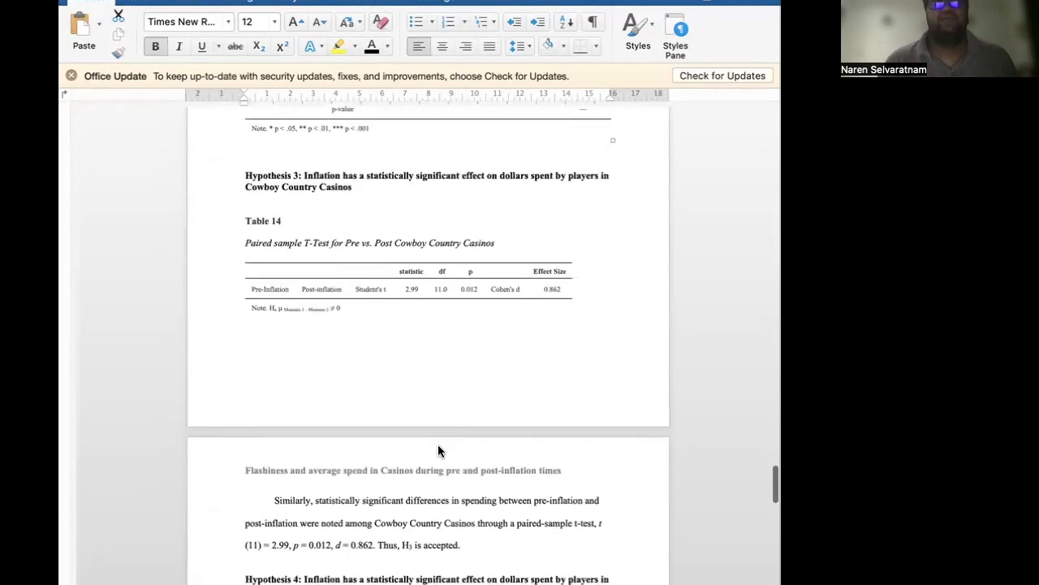
pyautogui.scroll(-1, 303, 379)
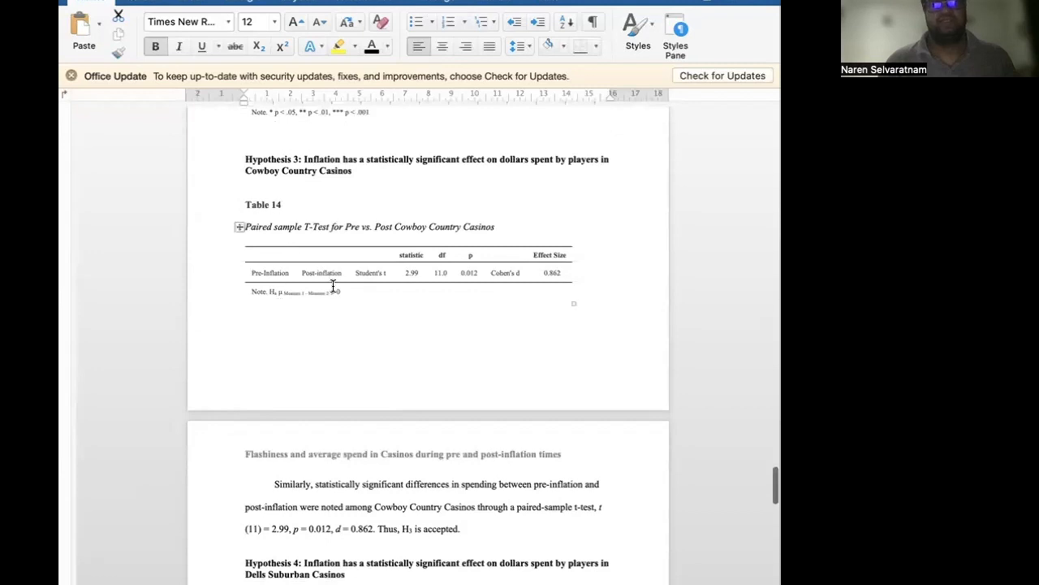
pyautogui.scroll(-19, 332, 285)
pyautogui.scroll(-17, 334, 439)
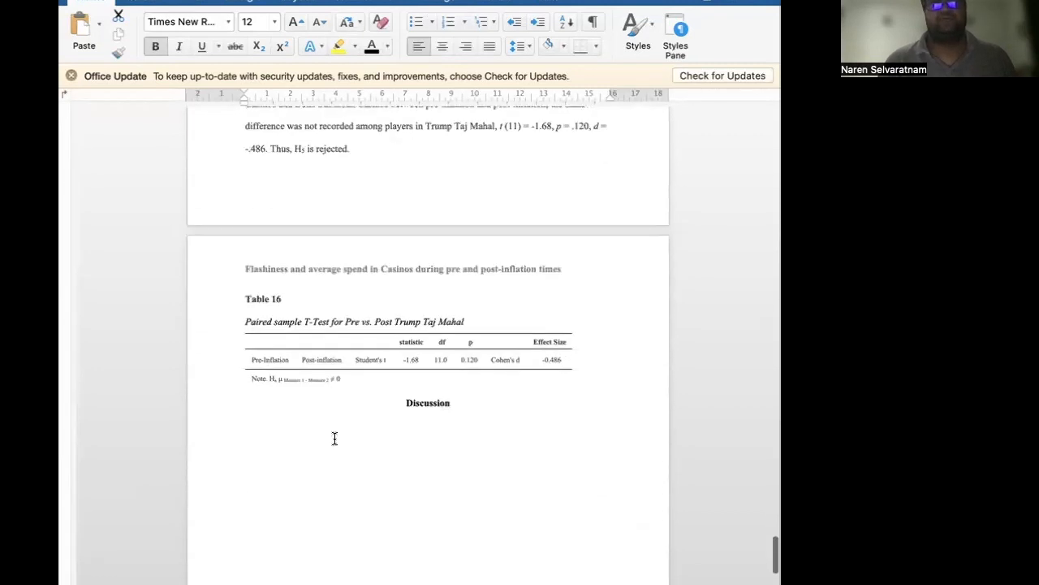
pyautogui.scroll(2, 334, 438)
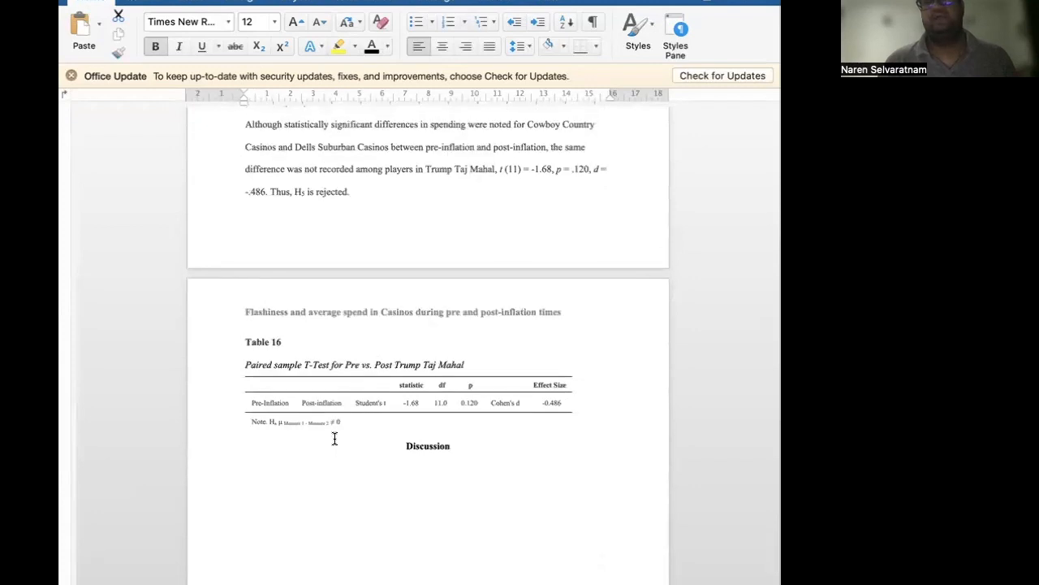
pyautogui.scroll(9, 334, 439)
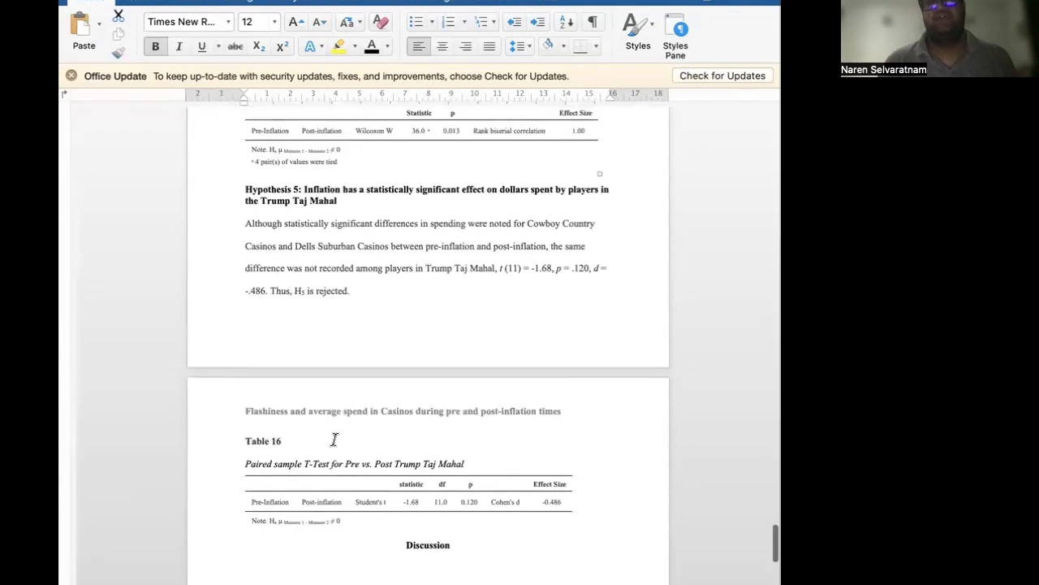
pyautogui.scroll(-17, 334, 438)
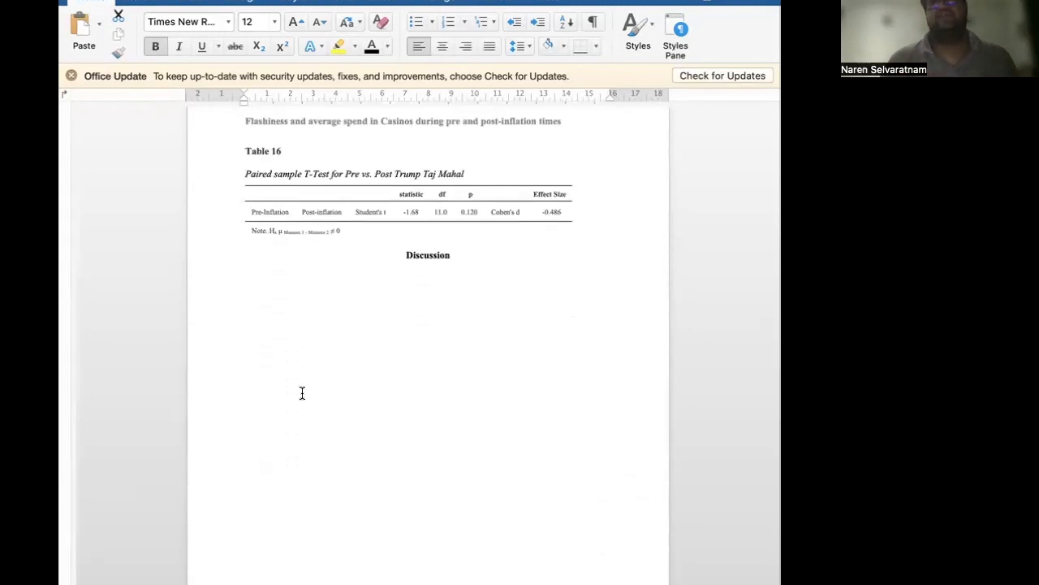
# Return to the start of the Results chapter and place the cursor after the first Descriptive analyses paragraph to recheck the opening text.
pyautogui.scroll(20, 184, 324)
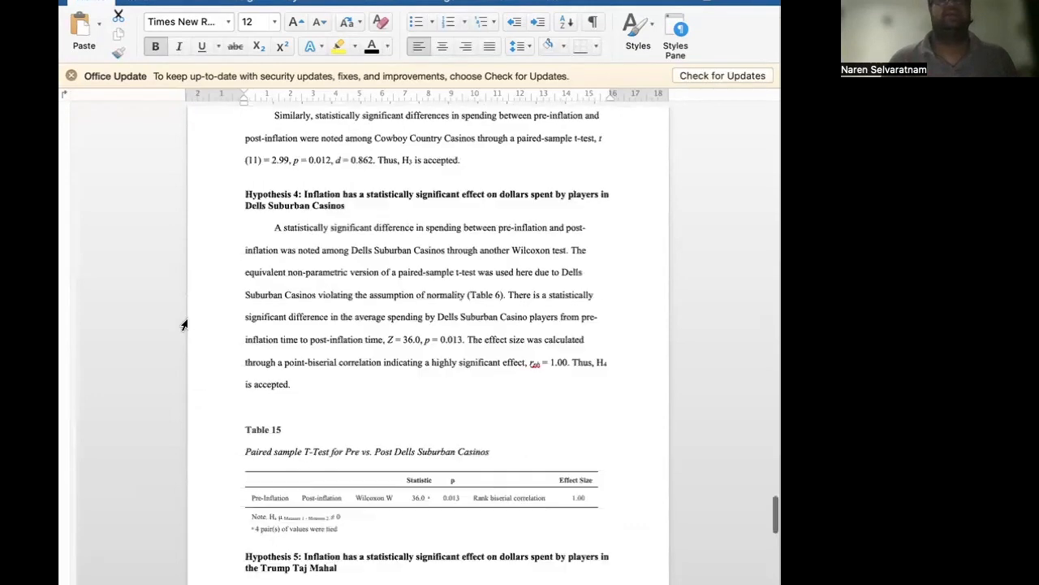
pyautogui.scroll(10, 184, 325)
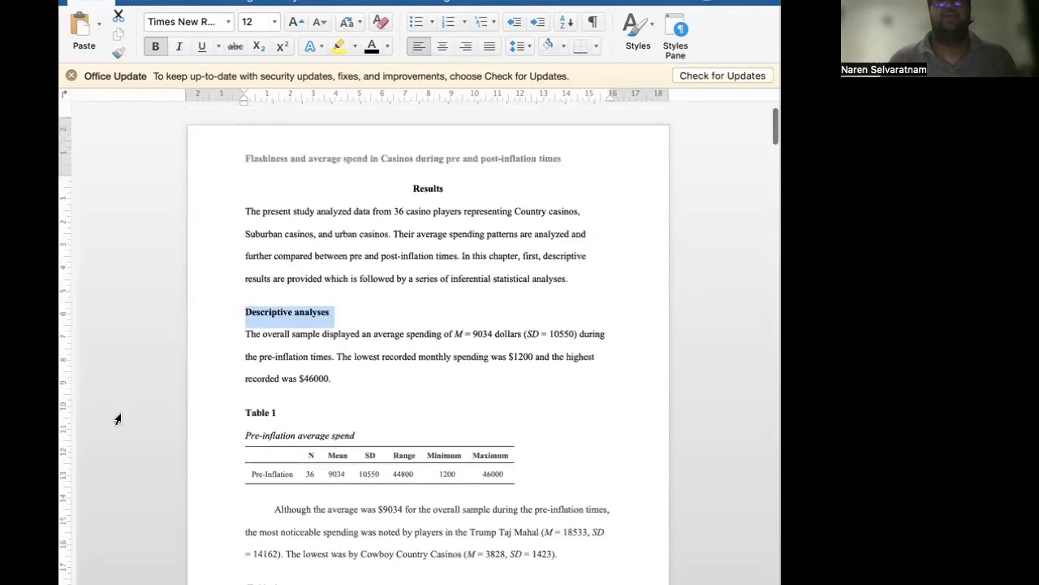
pyautogui.click(382, 370)
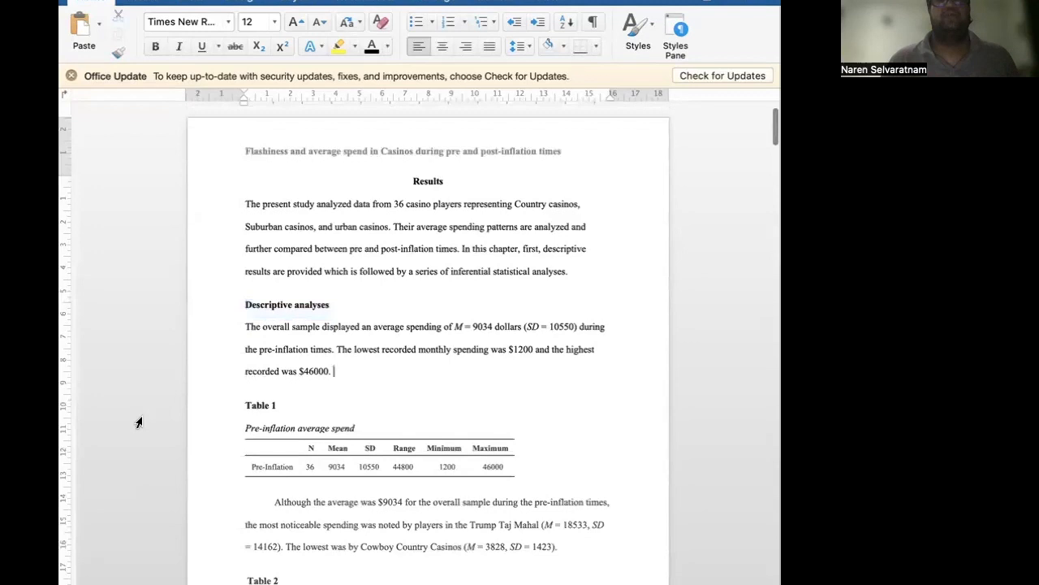
pyautogui.scroll(-3, 138, 422)
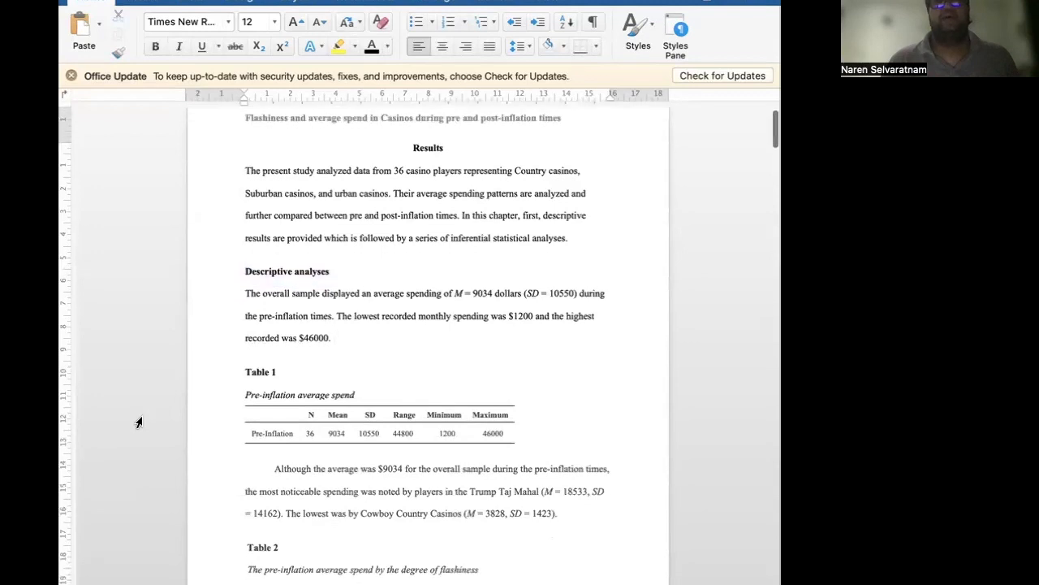